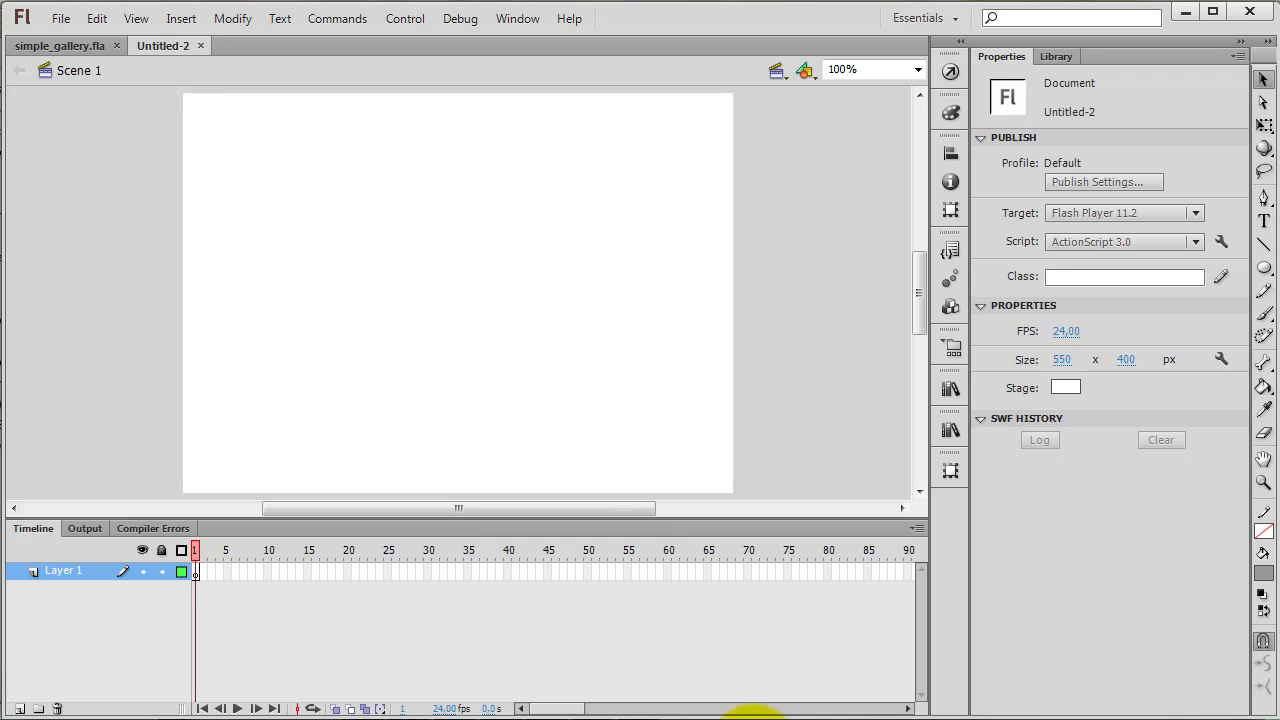
Preview the finished gallery movie in Flash Player, advance through its images, and close the player.
click(657, 712)
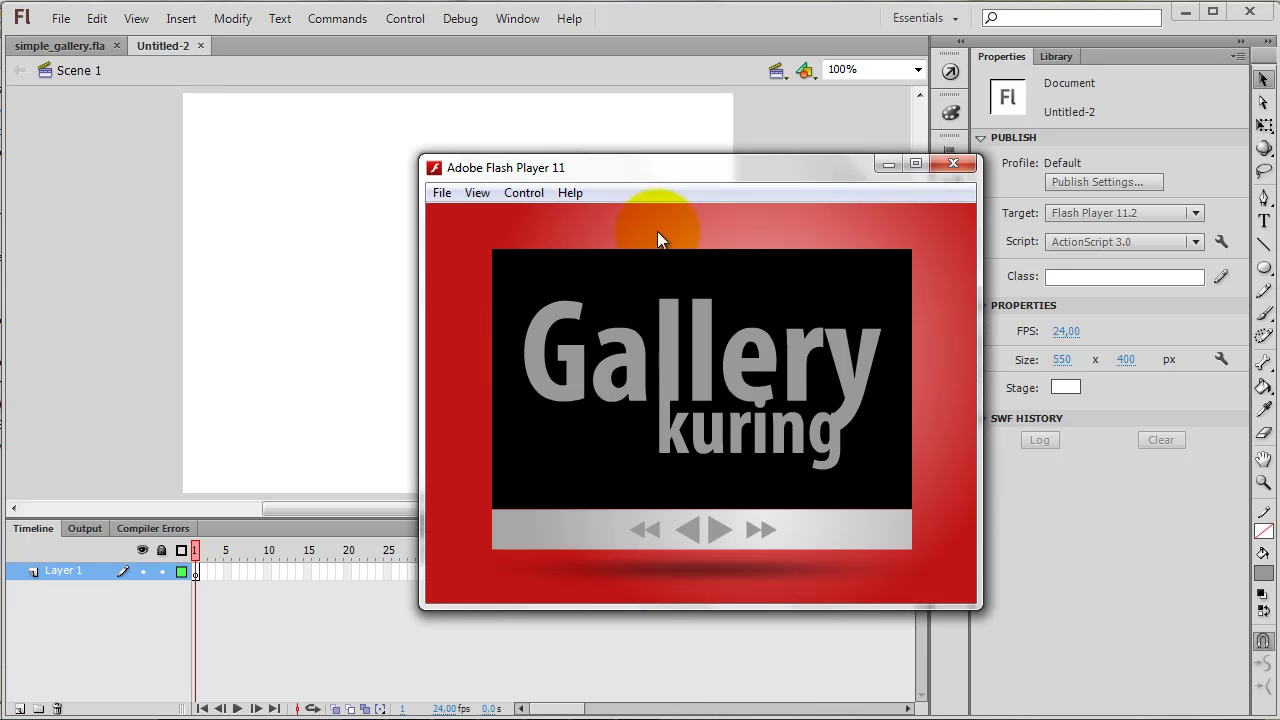
drag(659, 166, 560, 117)
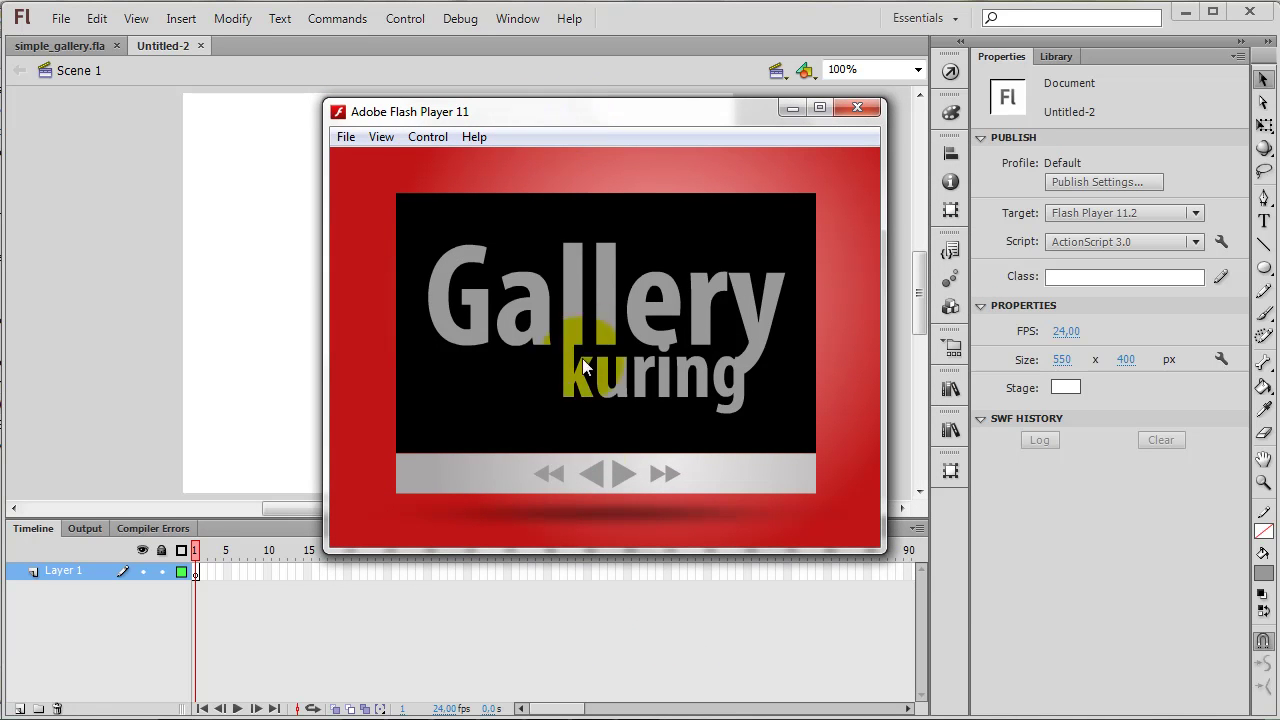
click(624, 484)
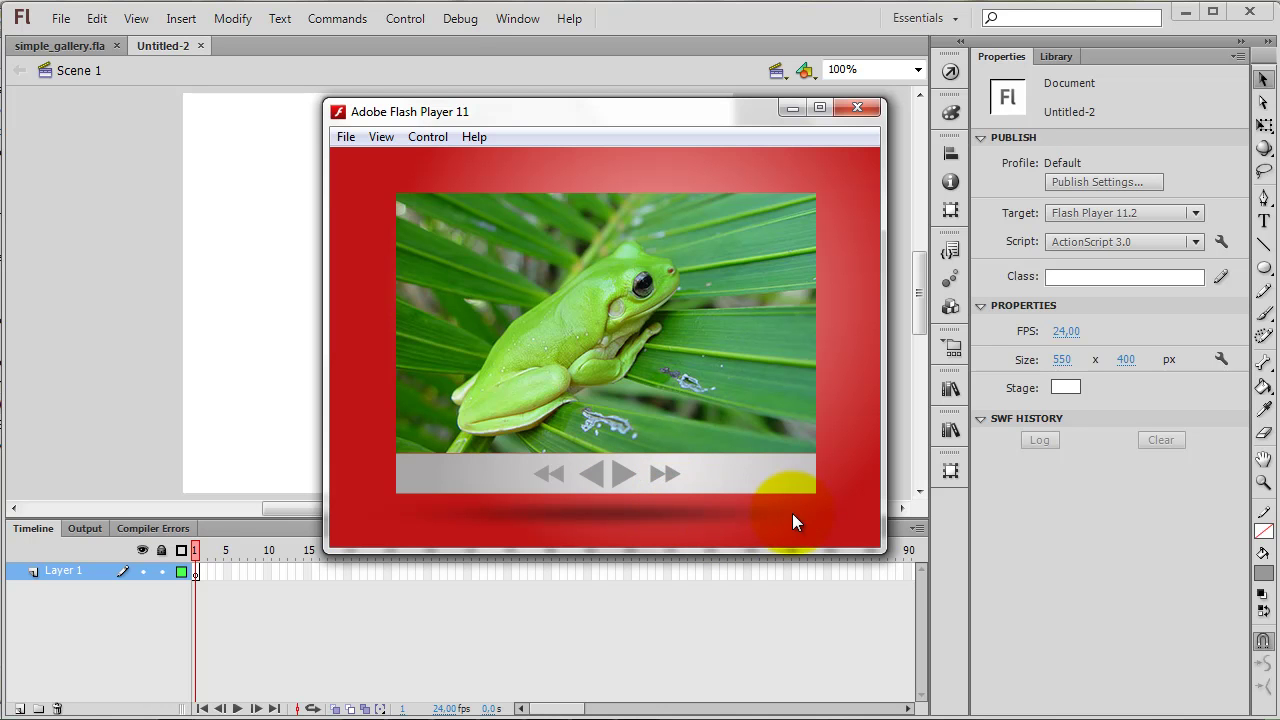
click(858, 108)
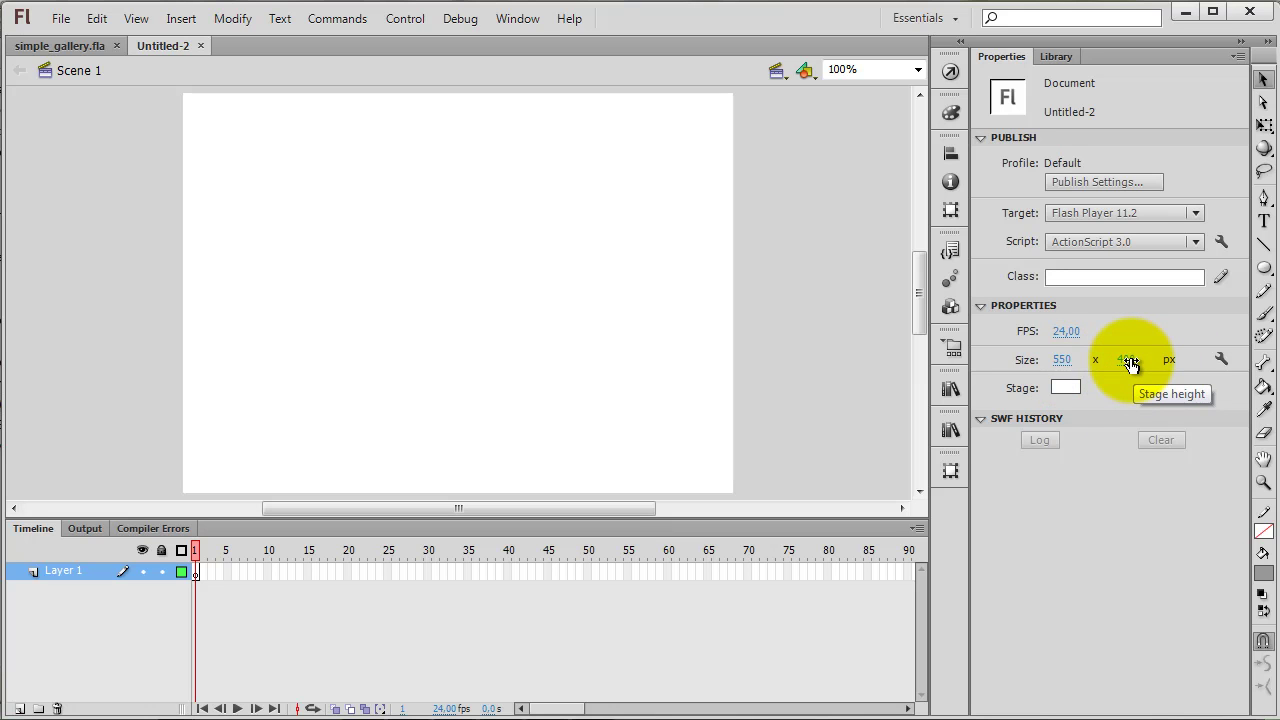
Draw a grey borderless rectangle of about 192 by 185 px on the stage and move it slightly to the left.
click(595, 257)
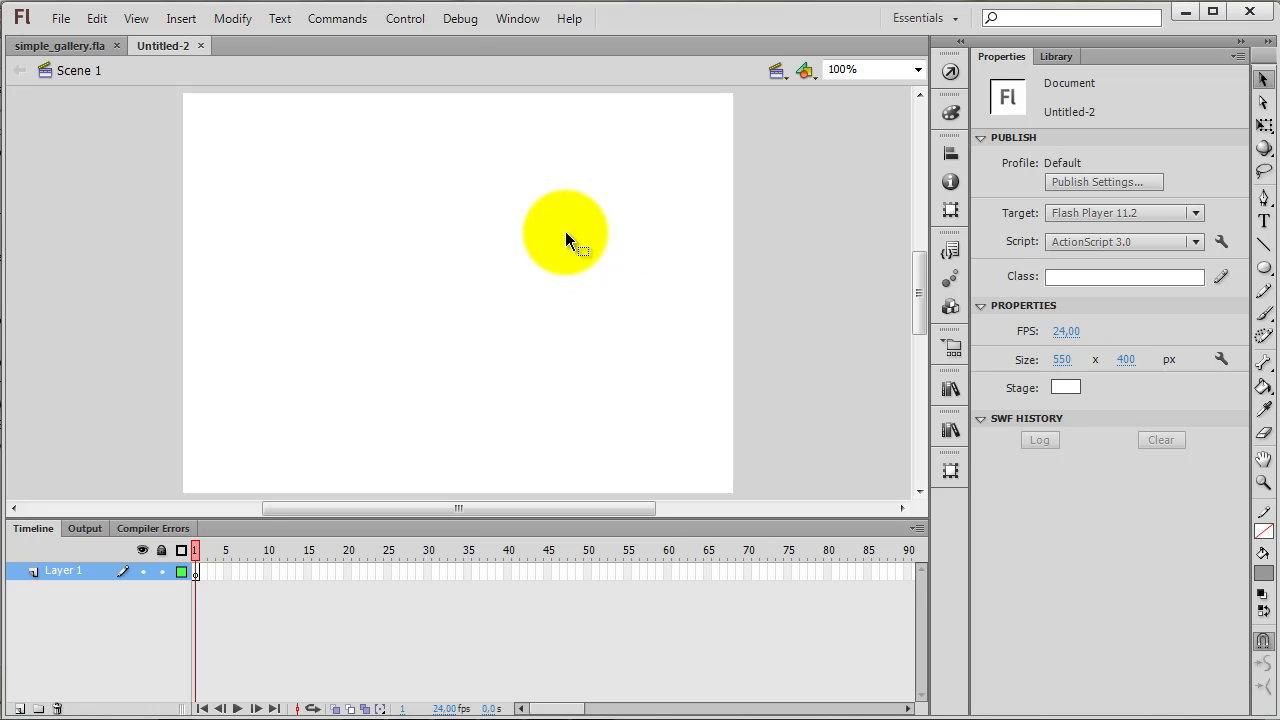
drag(1266, 268, 1173, 263)
drag(443, 209, 634, 393)
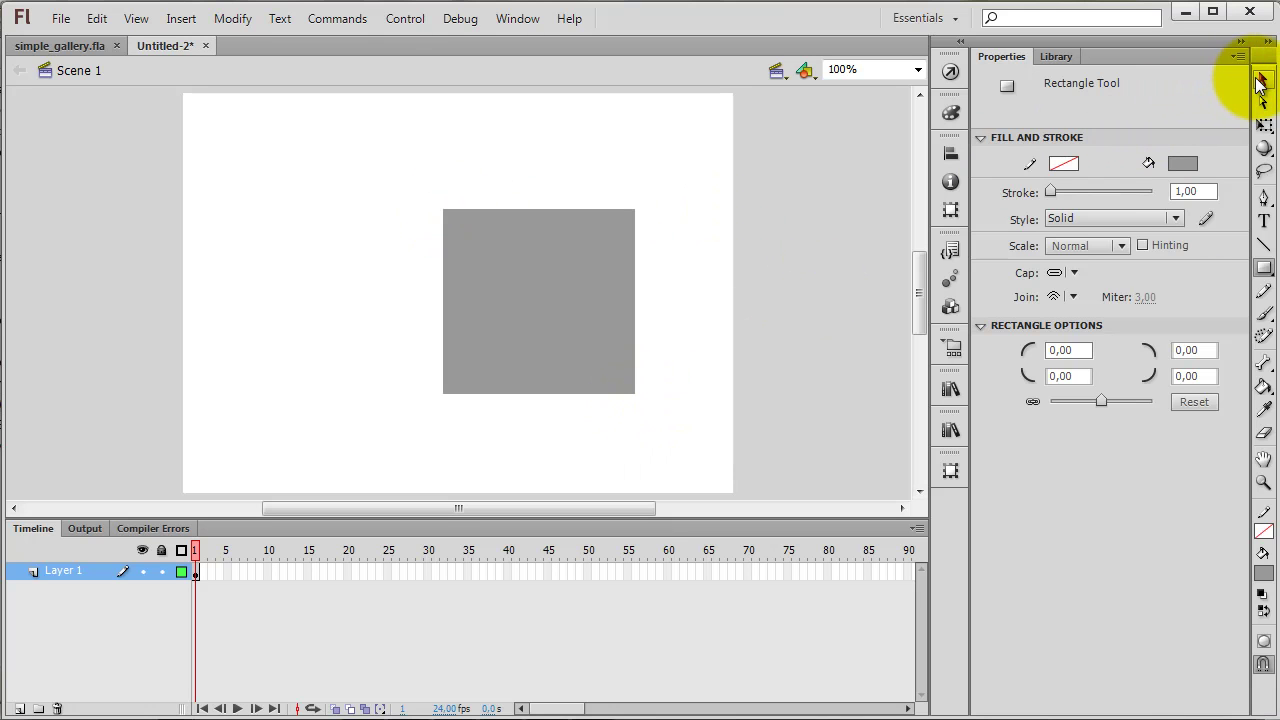
click(1262, 79)
click(533, 284)
drag(535, 287, 418, 282)
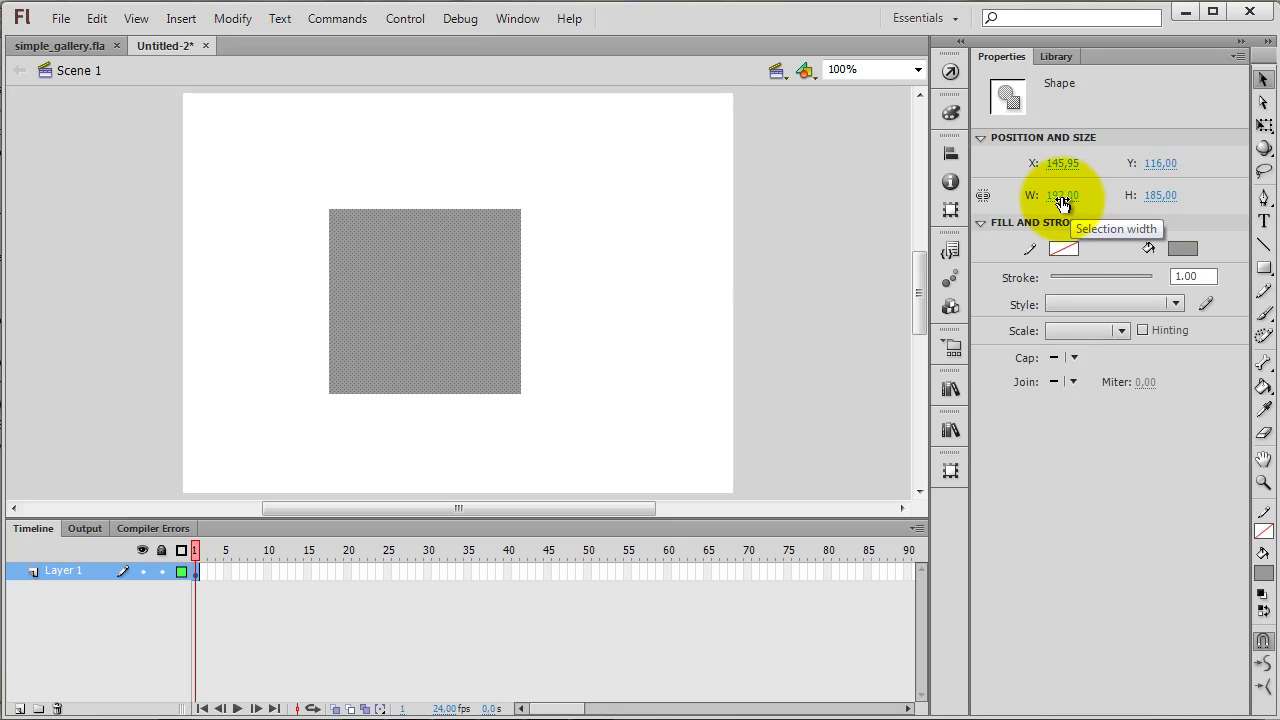
Match the rectangle's width and height to the stage and align it with the stage's left and top edges.
click(518, 20)
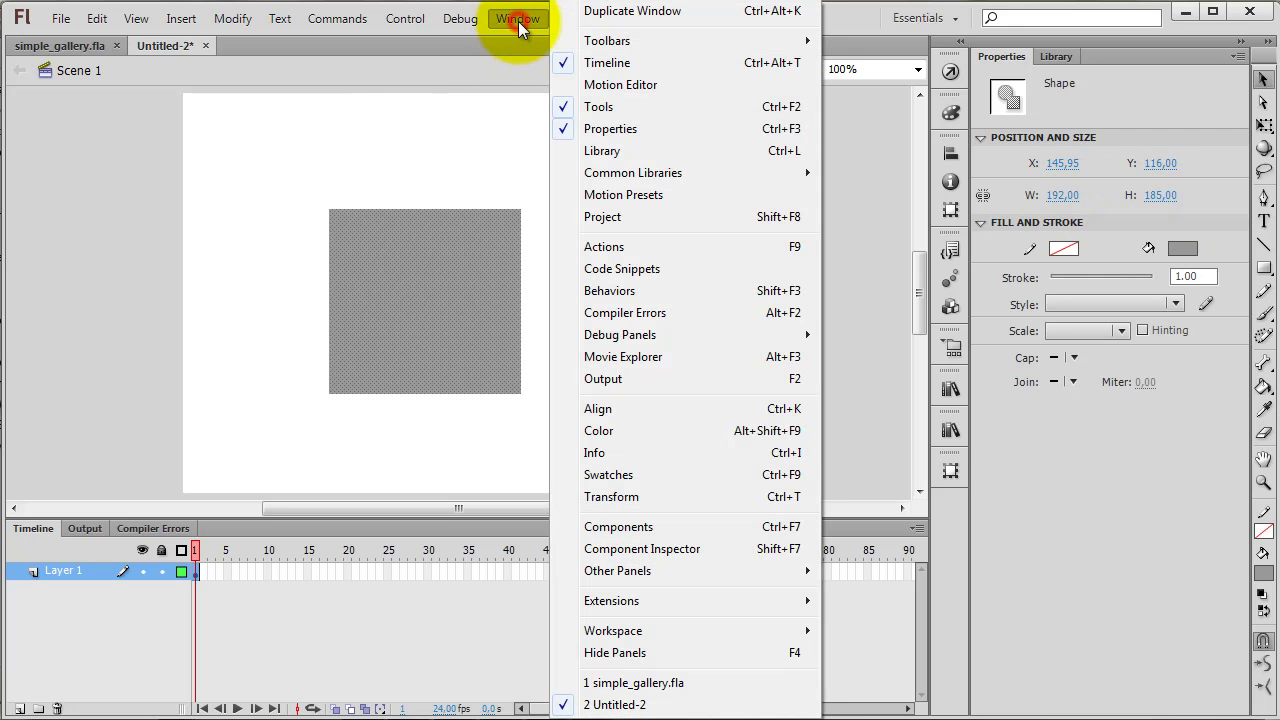
click(598, 409)
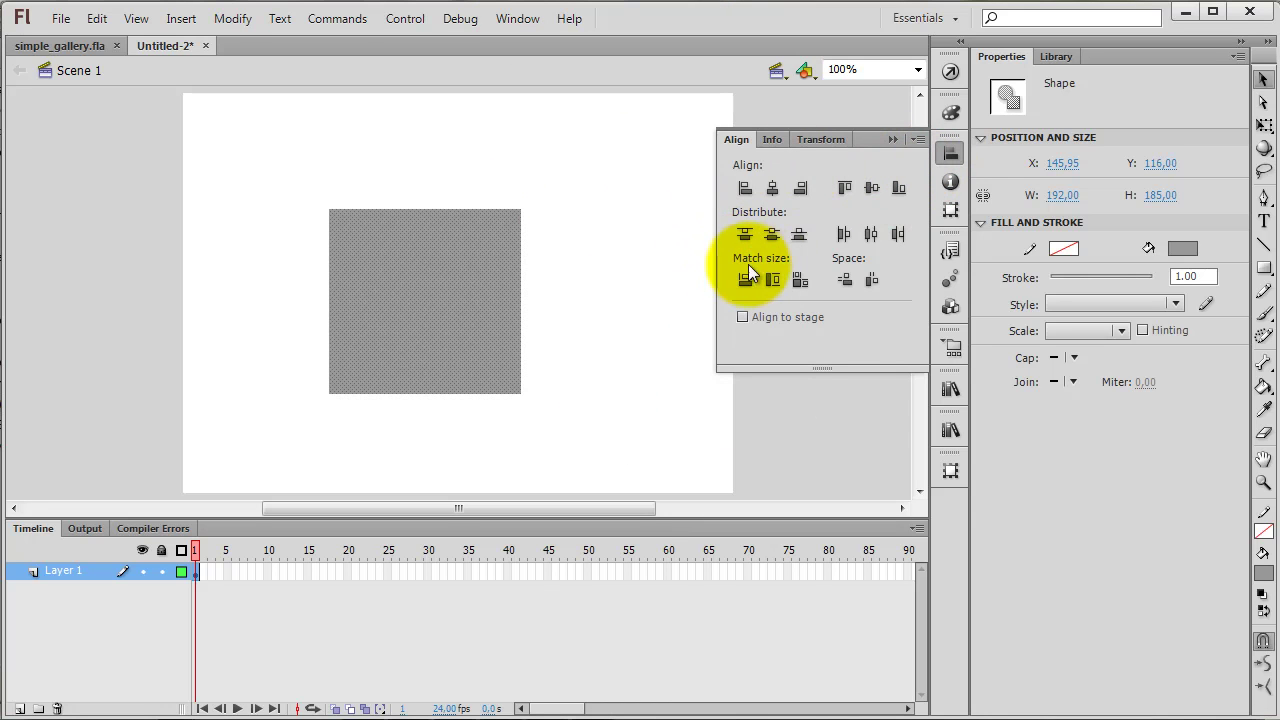
click(754, 318)
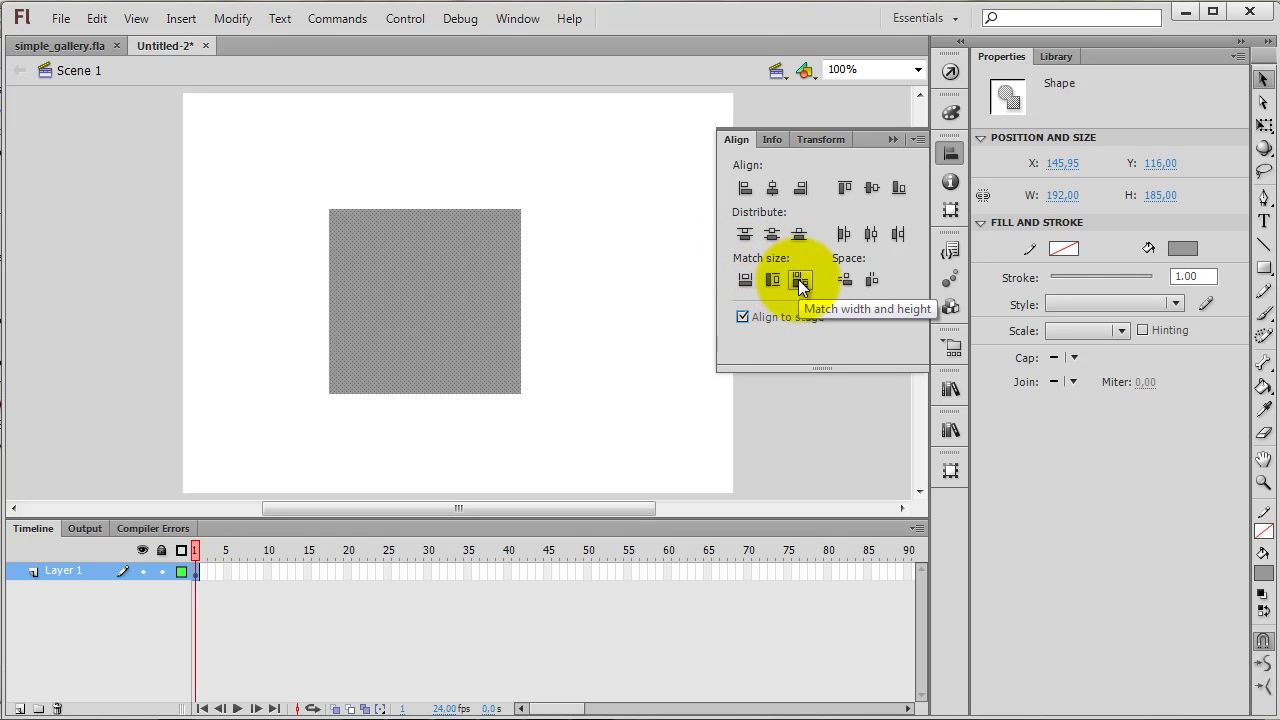
click(800, 281)
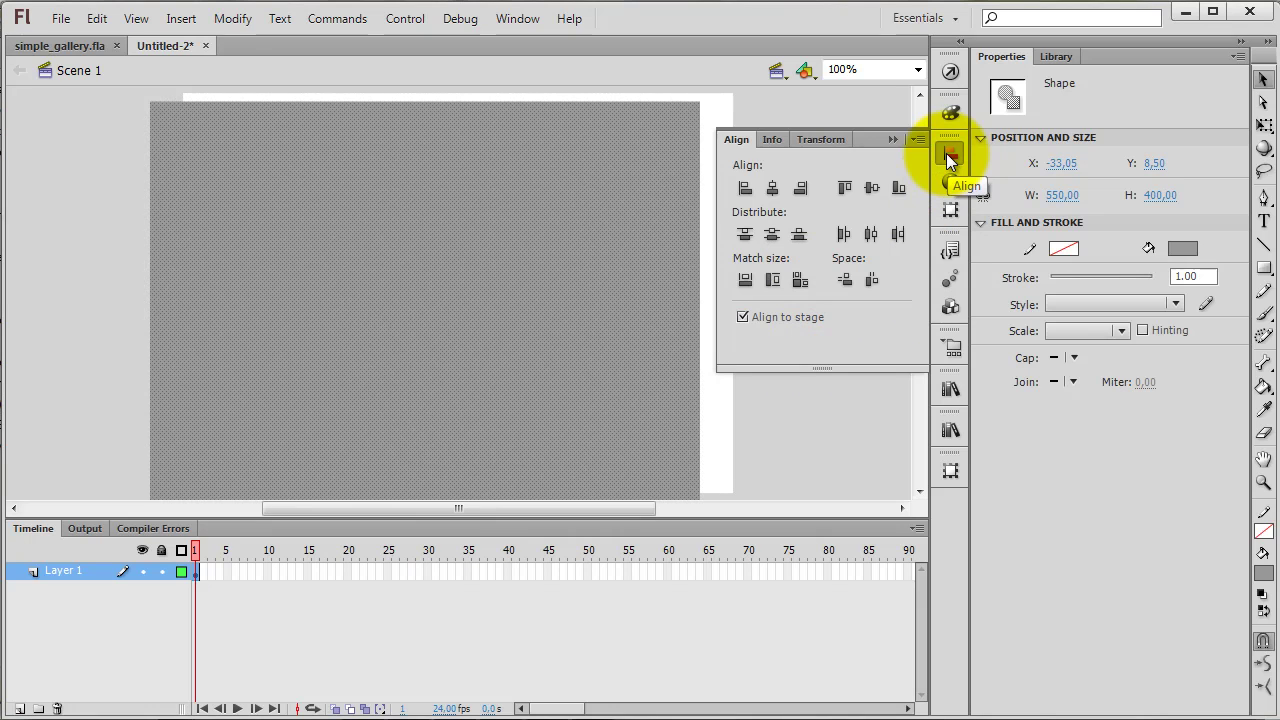
click(741, 188)
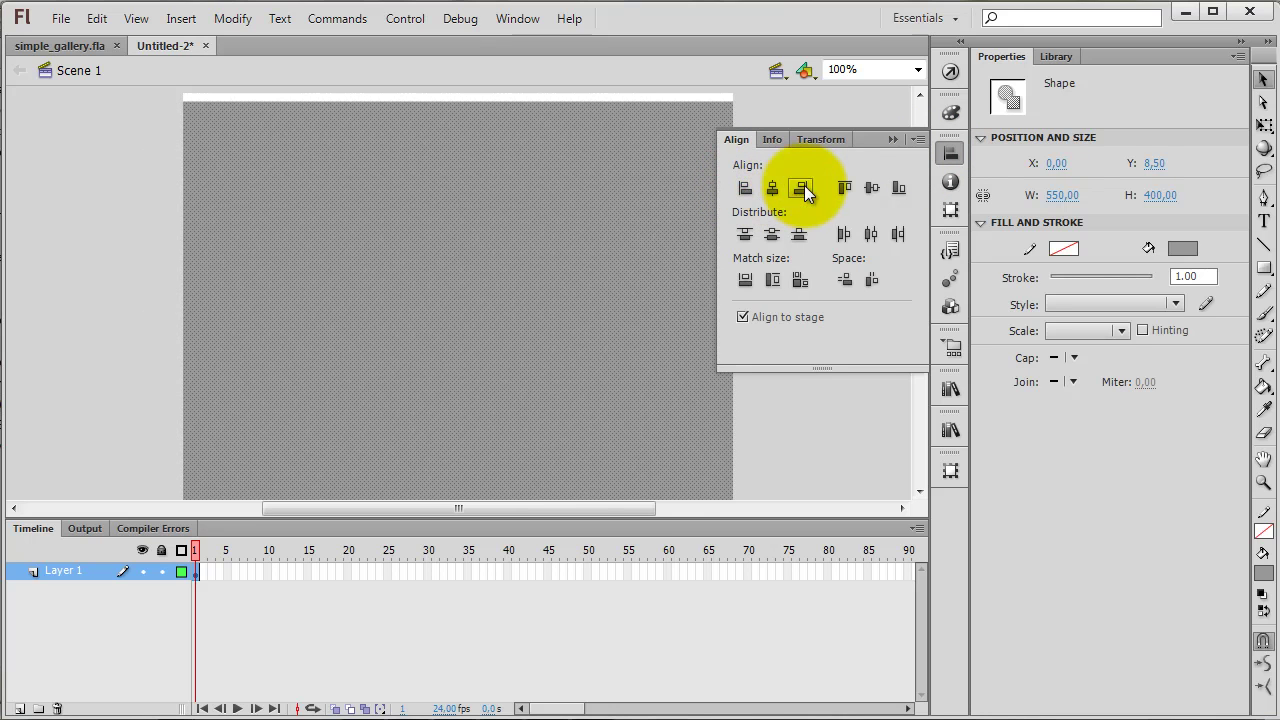
click(845, 188)
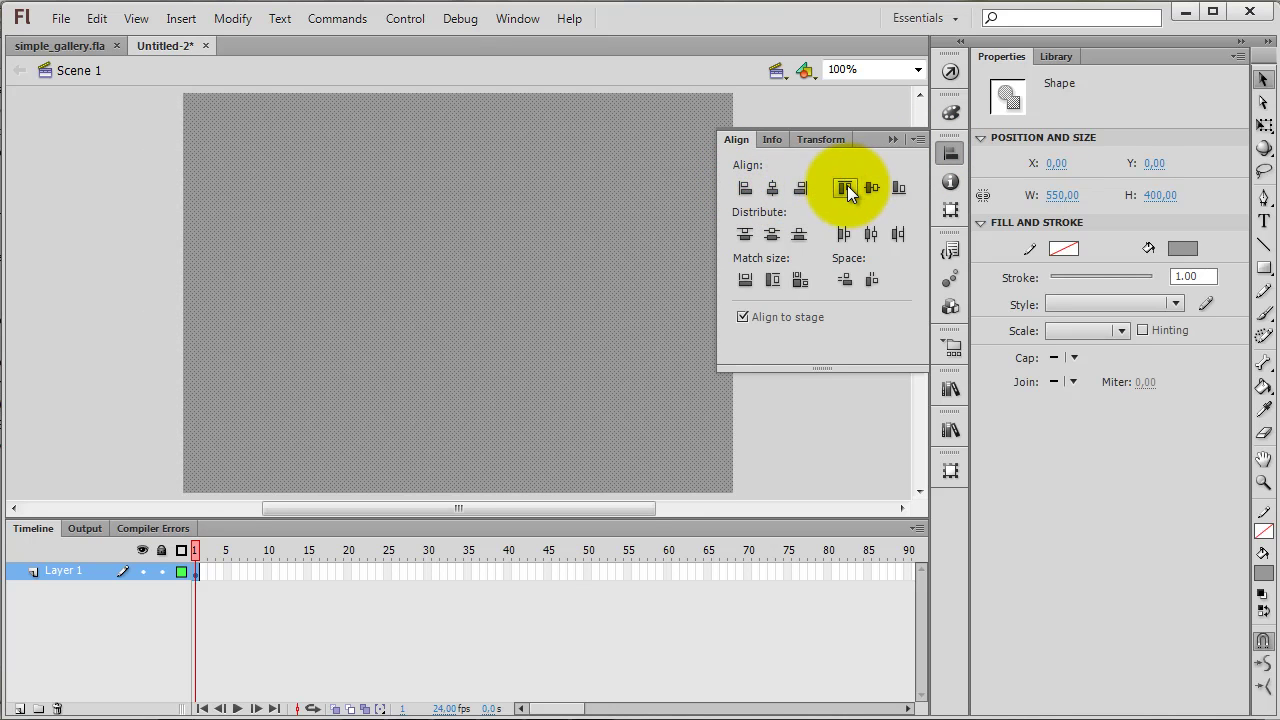
click(950, 151)
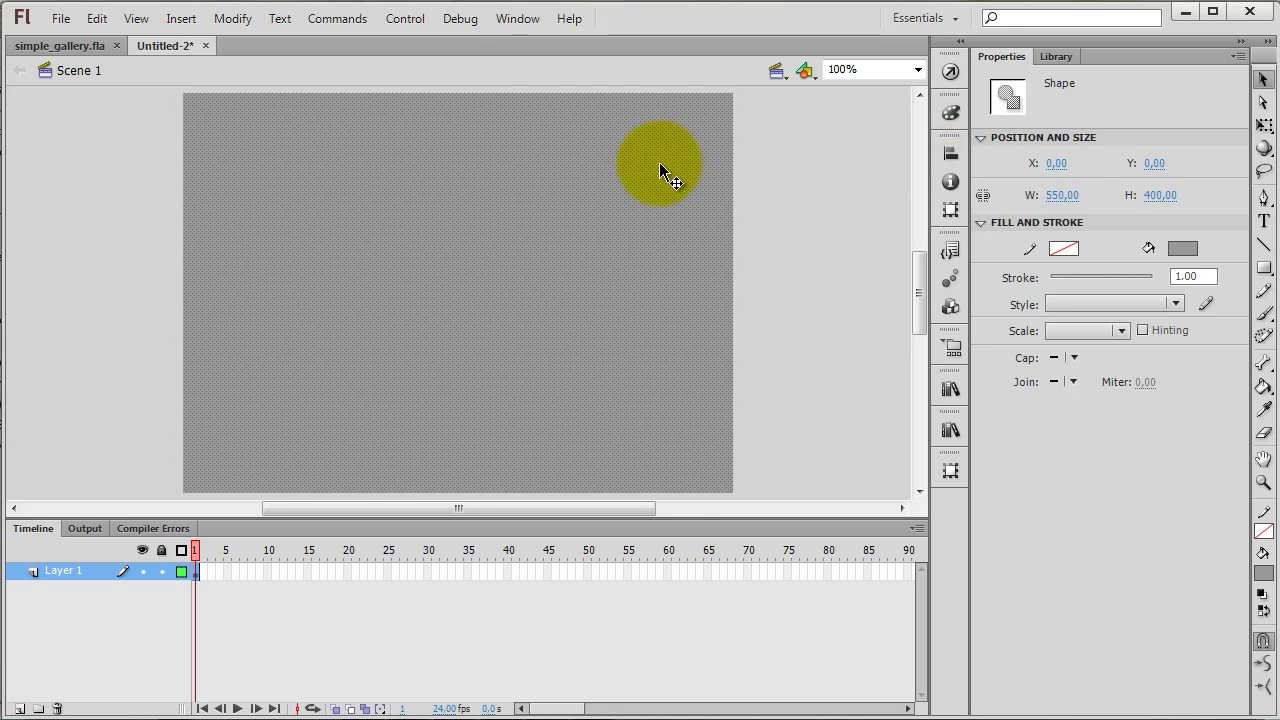
Change the stage-sized rectangle's fill from solid color to a radial gradient.
click(574, 167)
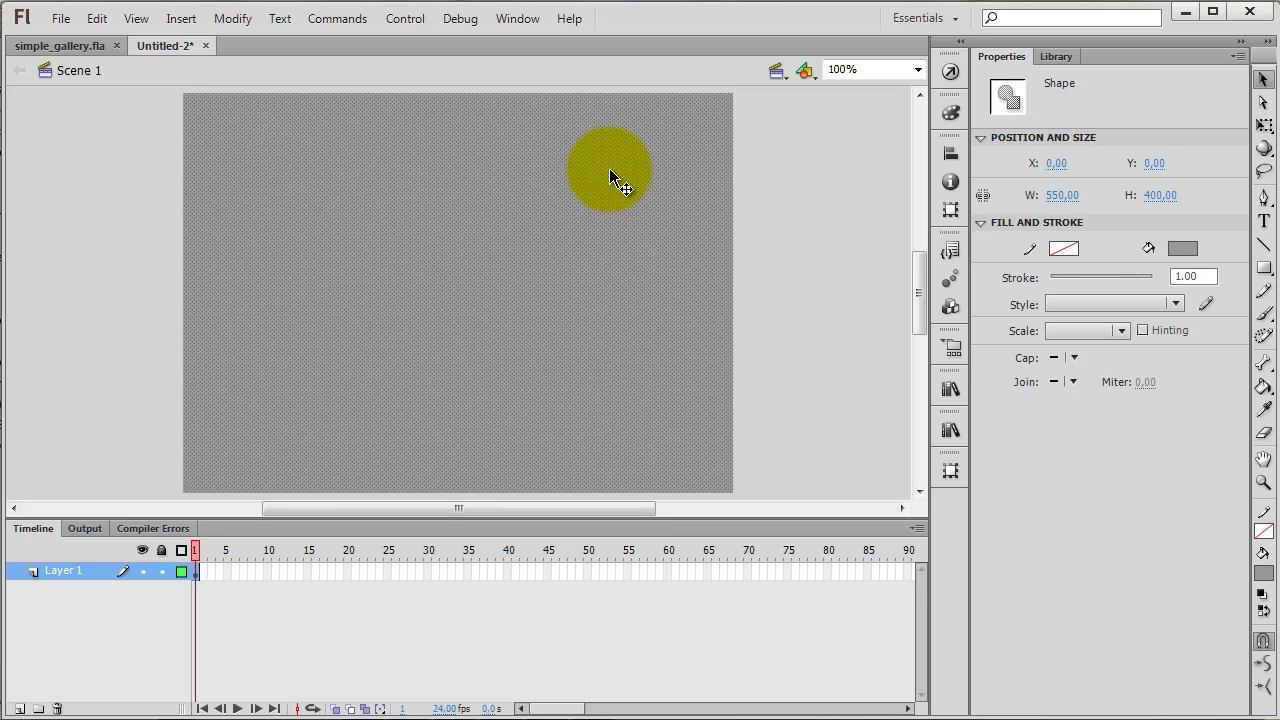
click(524, 21)
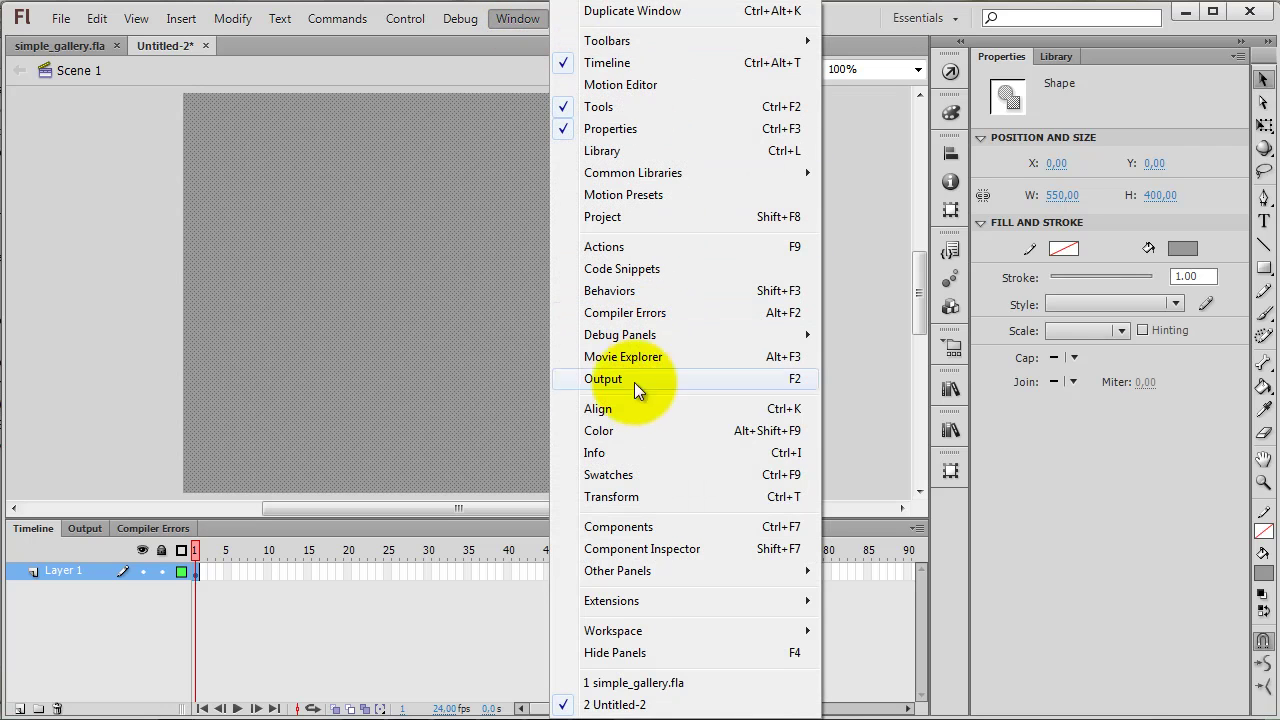
click(623, 432)
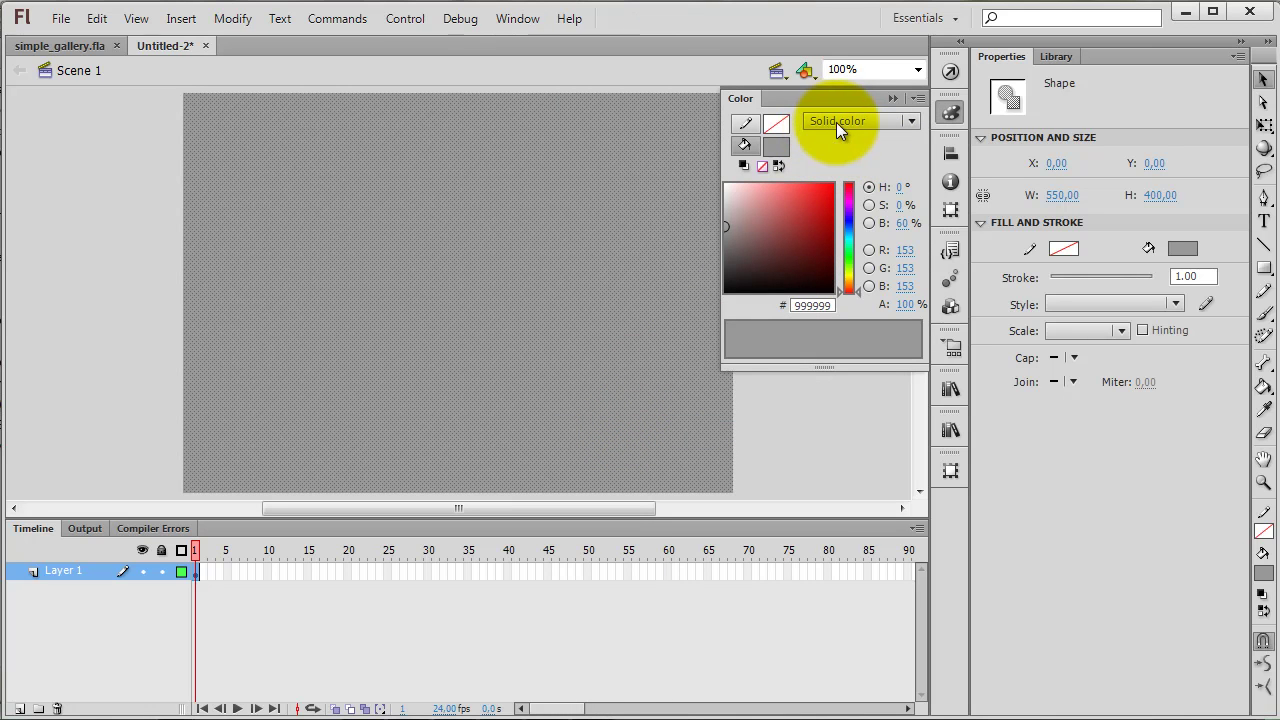
click(862, 122)
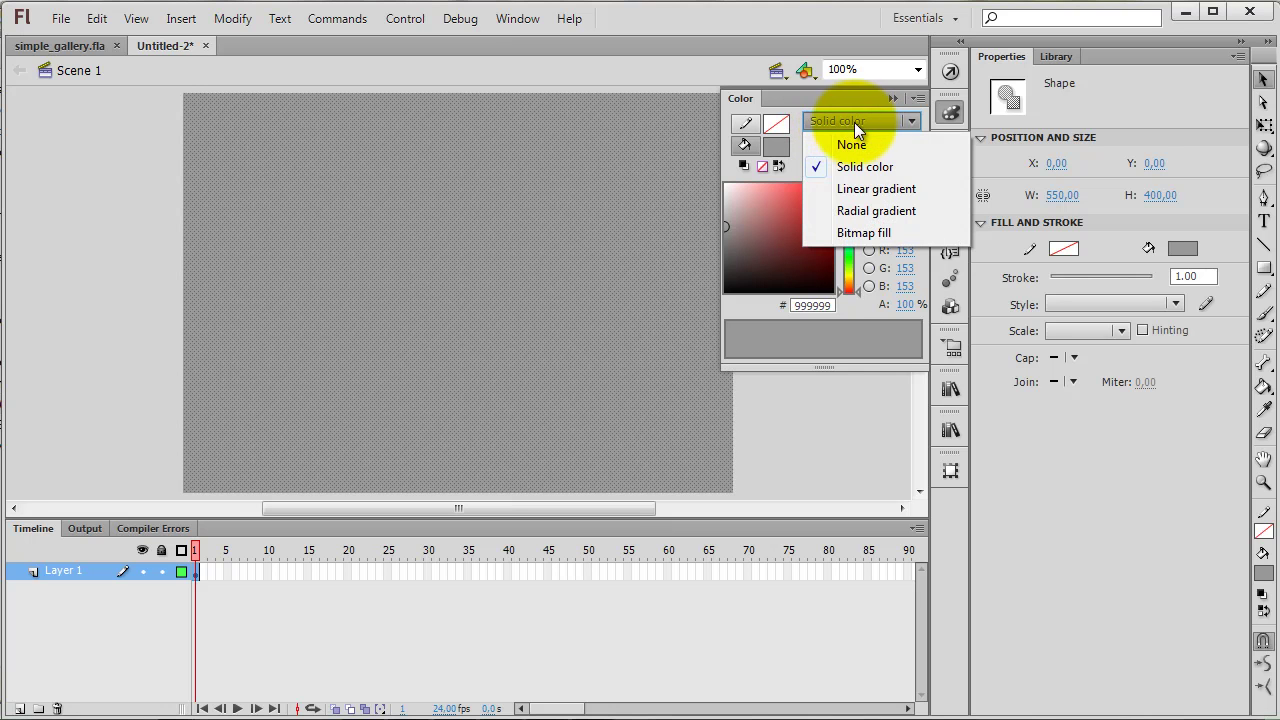
click(852, 211)
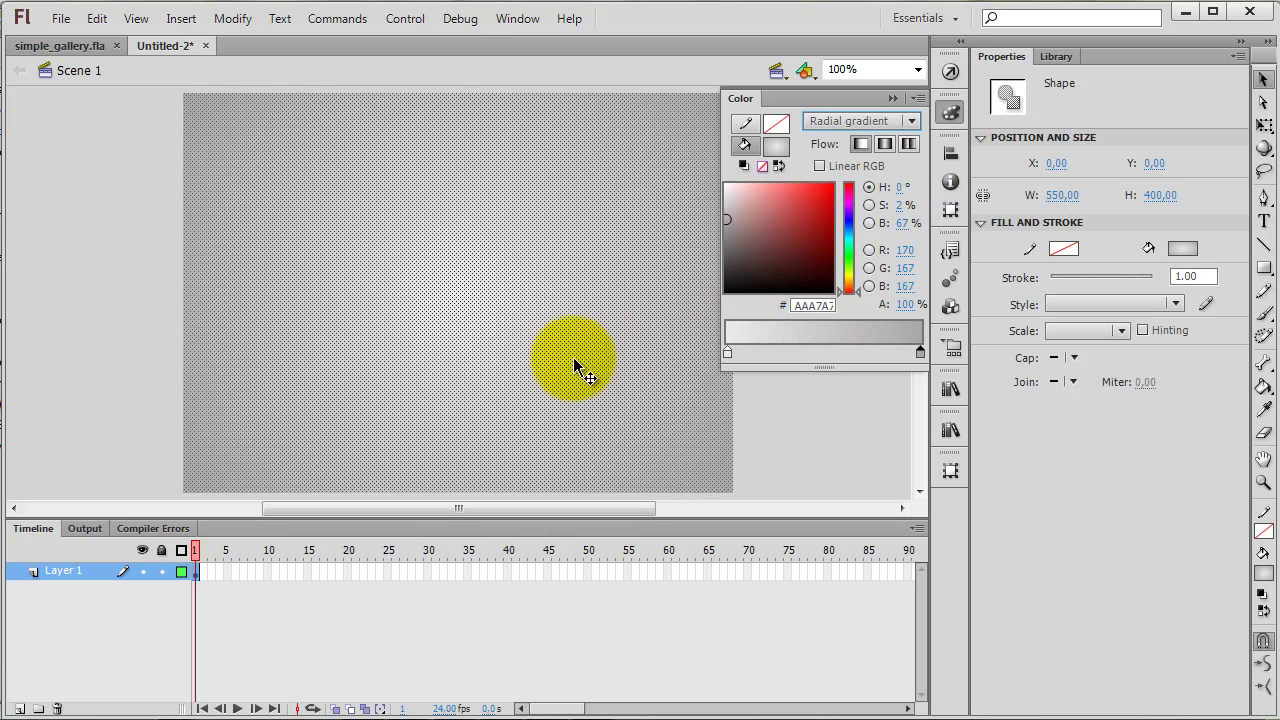
Color the radial gradient with red C91010 at its outer end and light pink at its center.
click(920, 352)
drag(775, 246, 825, 208)
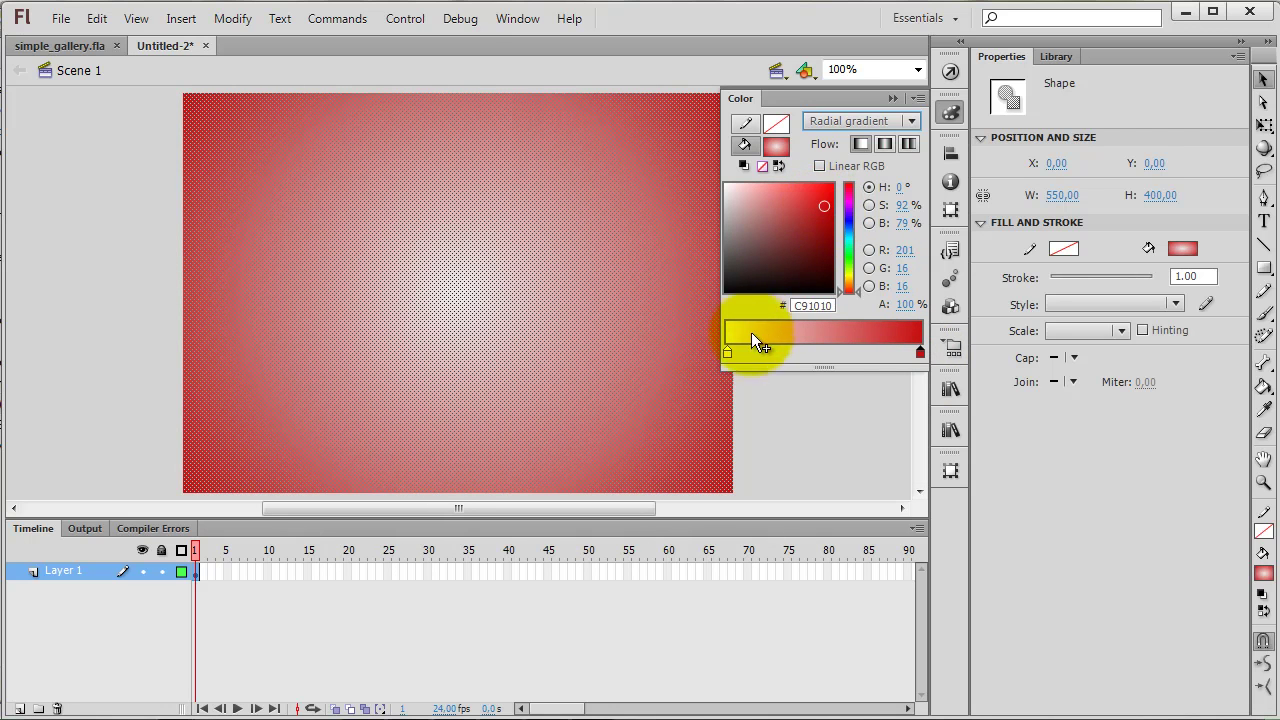
click(727, 353)
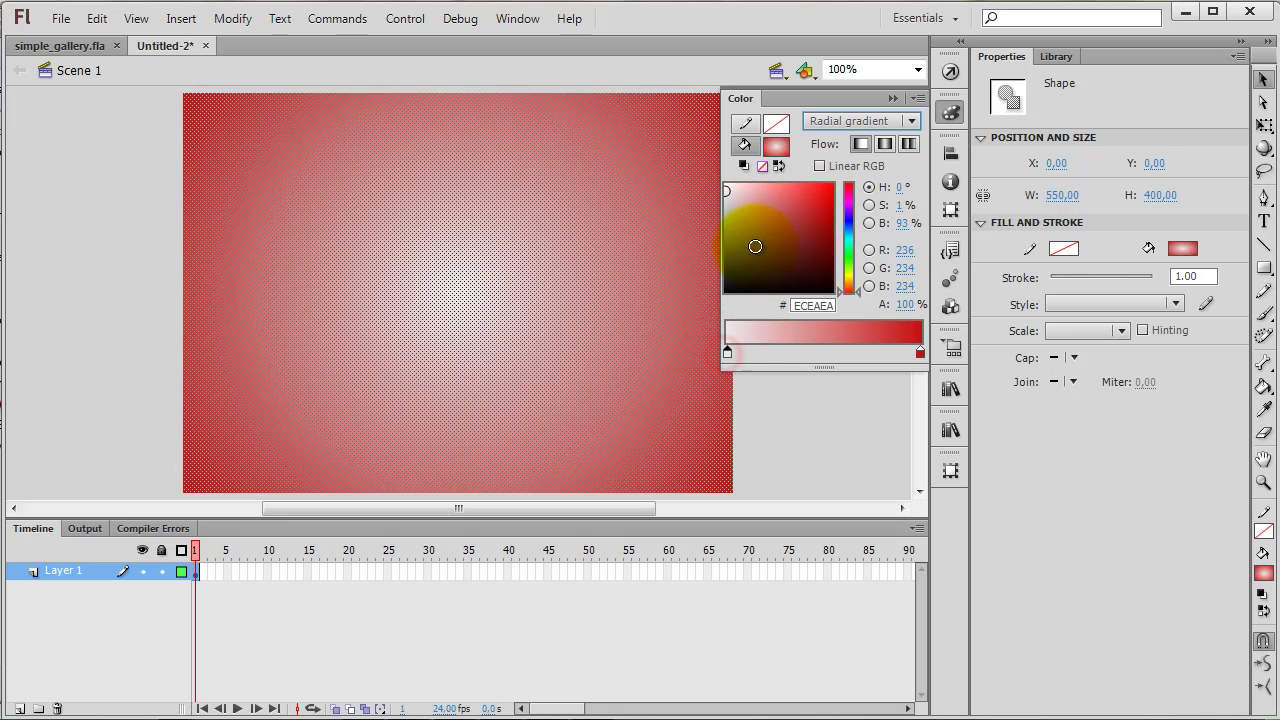
drag(746, 178, 759, 187)
click(822, 465)
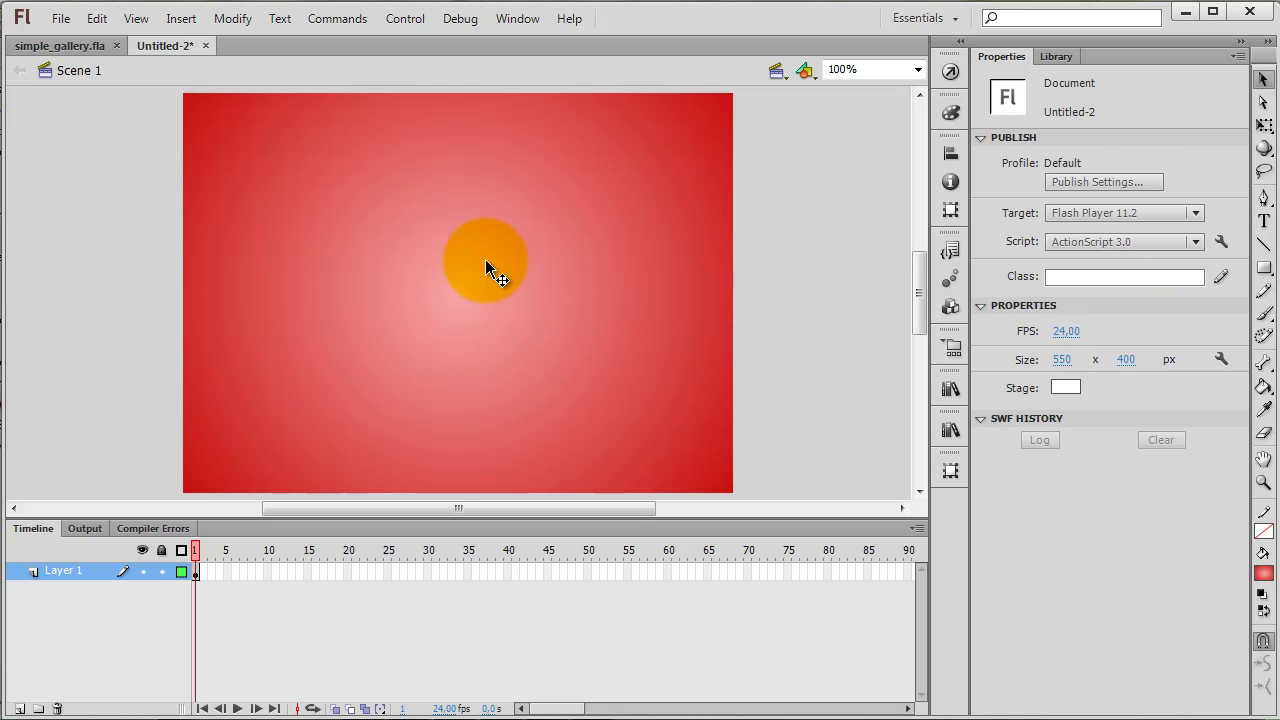
Shrink the rectangle's radial gradient with the Gradient Transform tool and move its center toward the upper right.
click(462, 290)
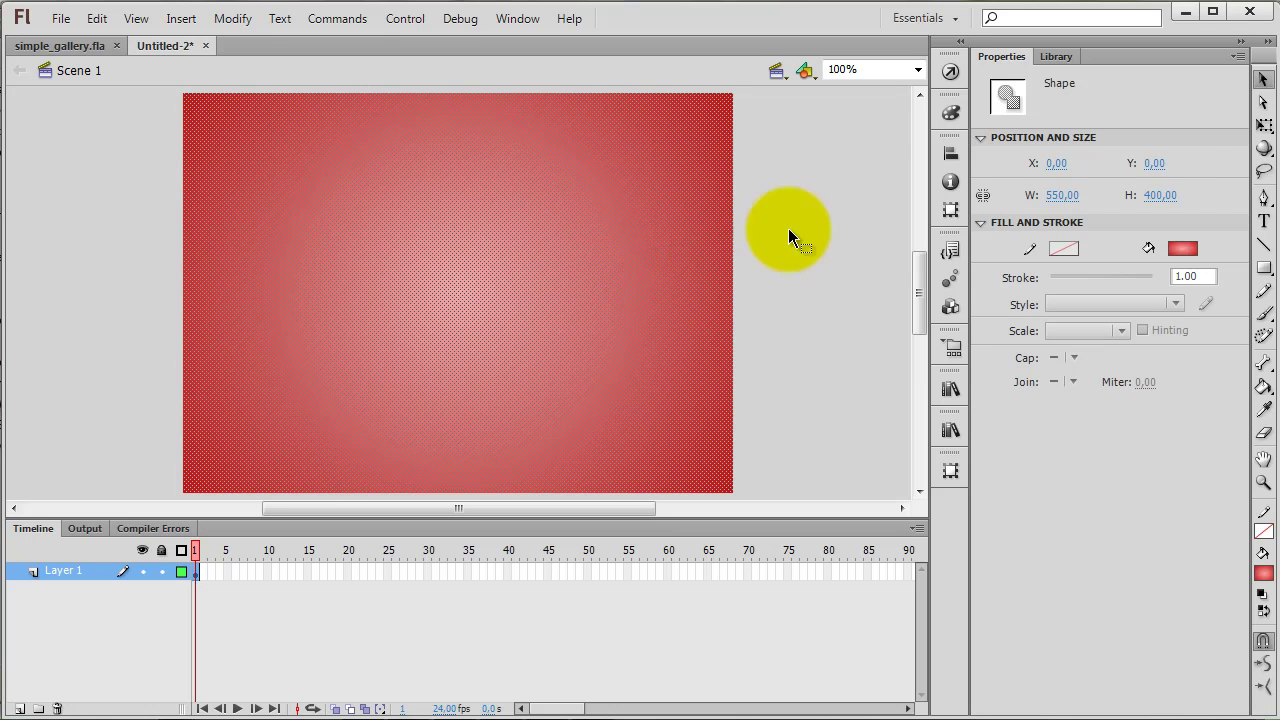
click(1261, 127)
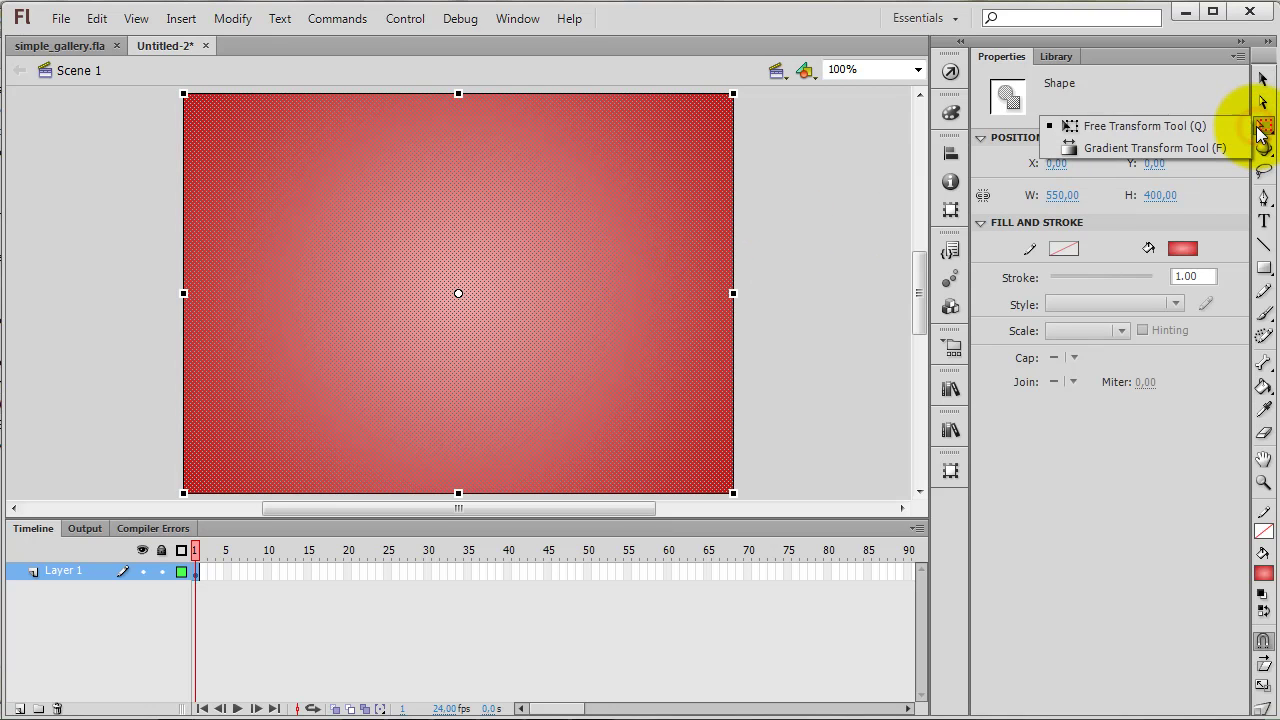
click(1185, 150)
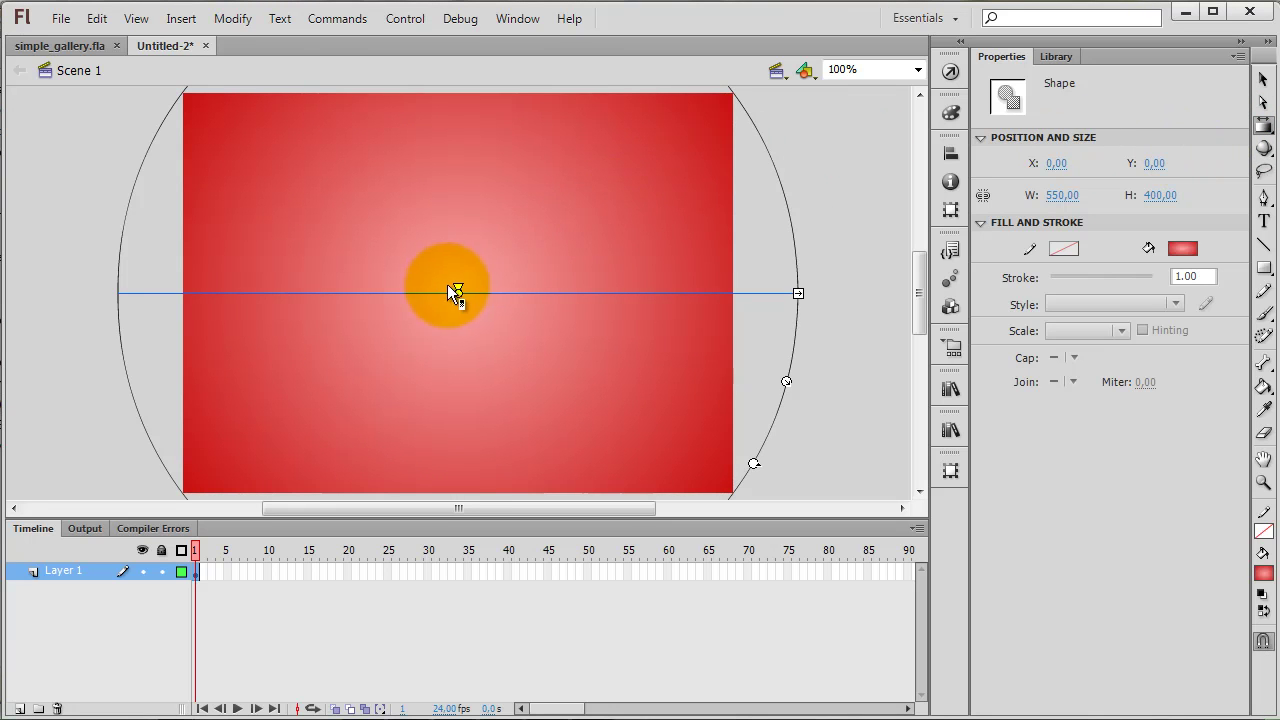
drag(785, 382, 736, 366)
drag(458, 290, 520, 252)
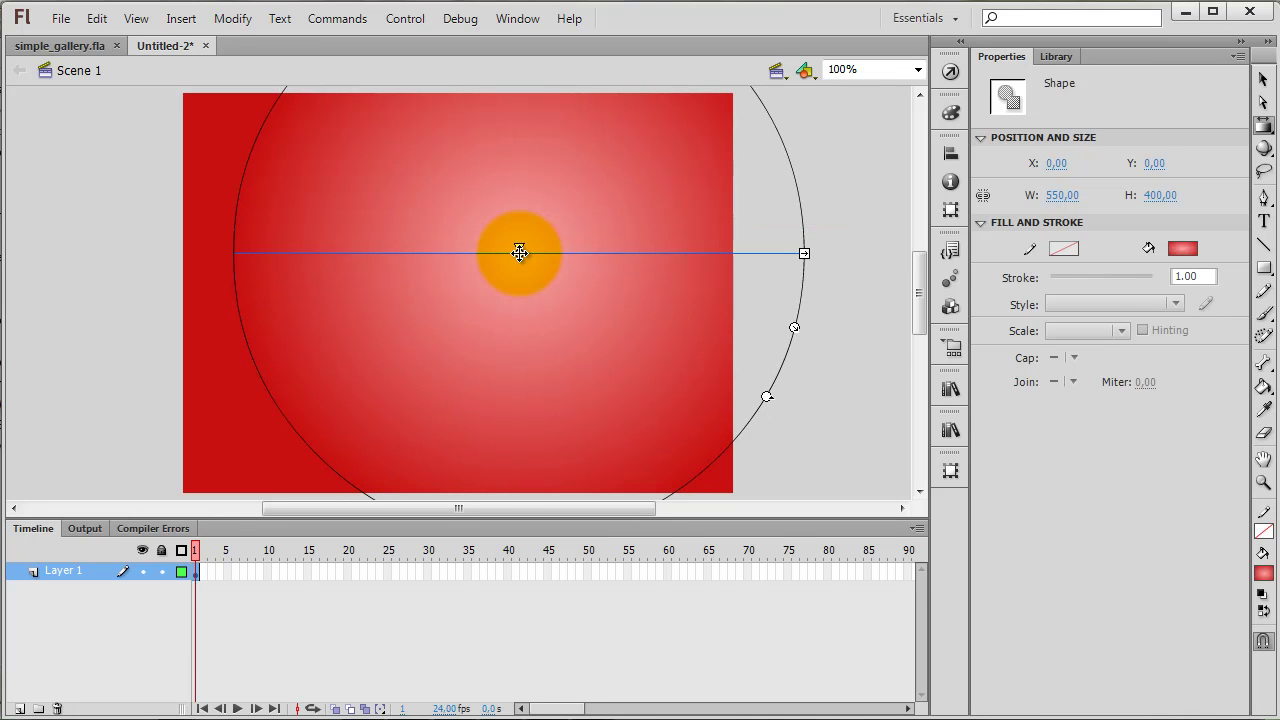
click(791, 331)
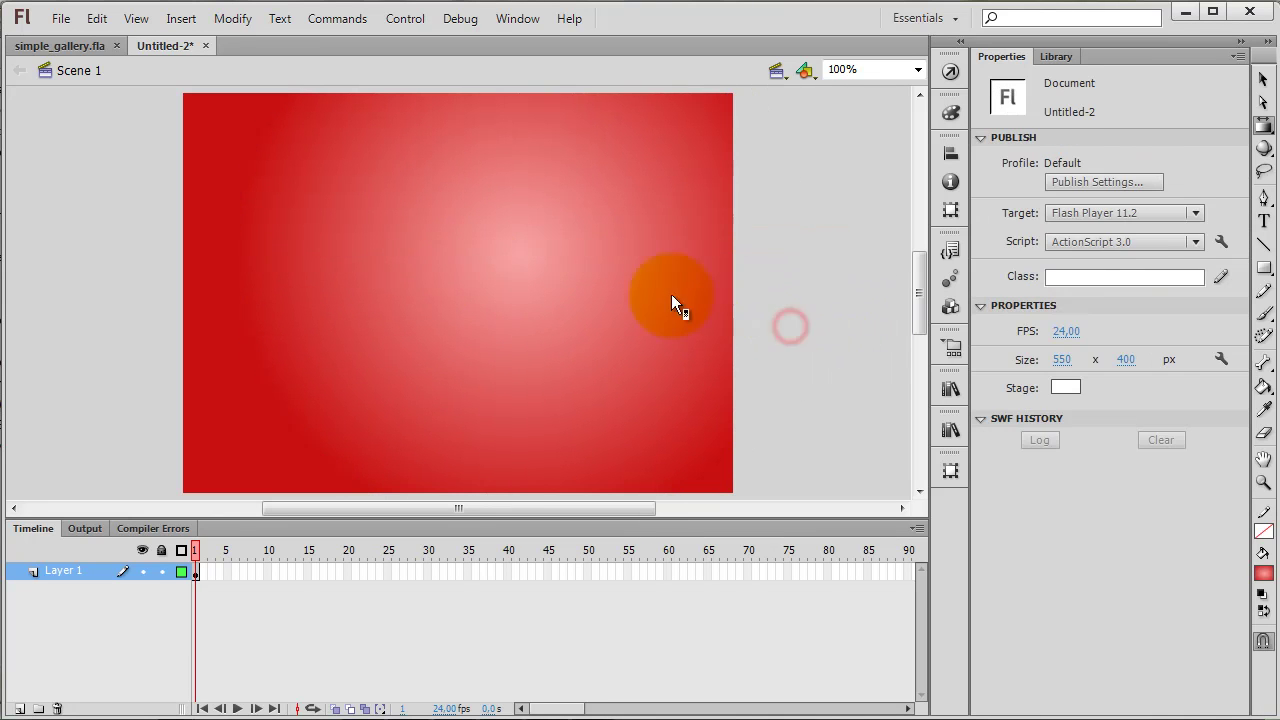
Enlarge the background's radial gradient slightly and nudge its center a little up and to the left.
click(562, 262)
click(792, 331)
click(628, 294)
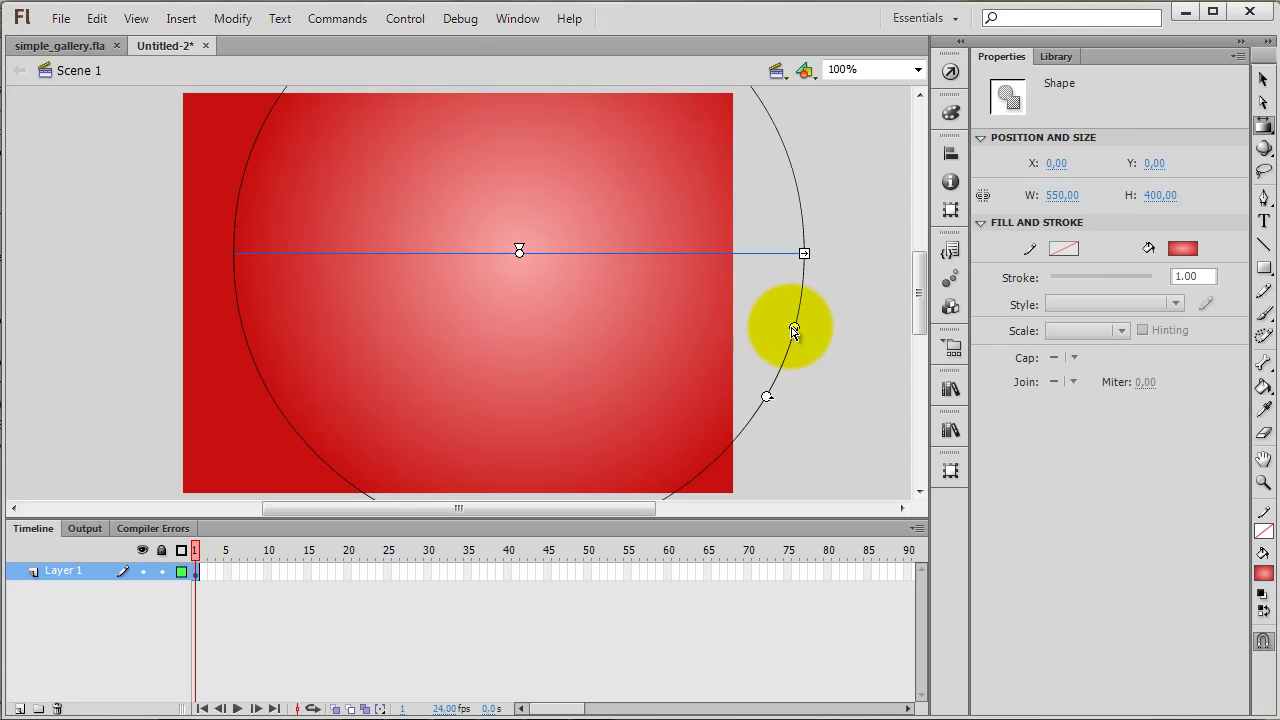
drag(795, 330, 821, 343)
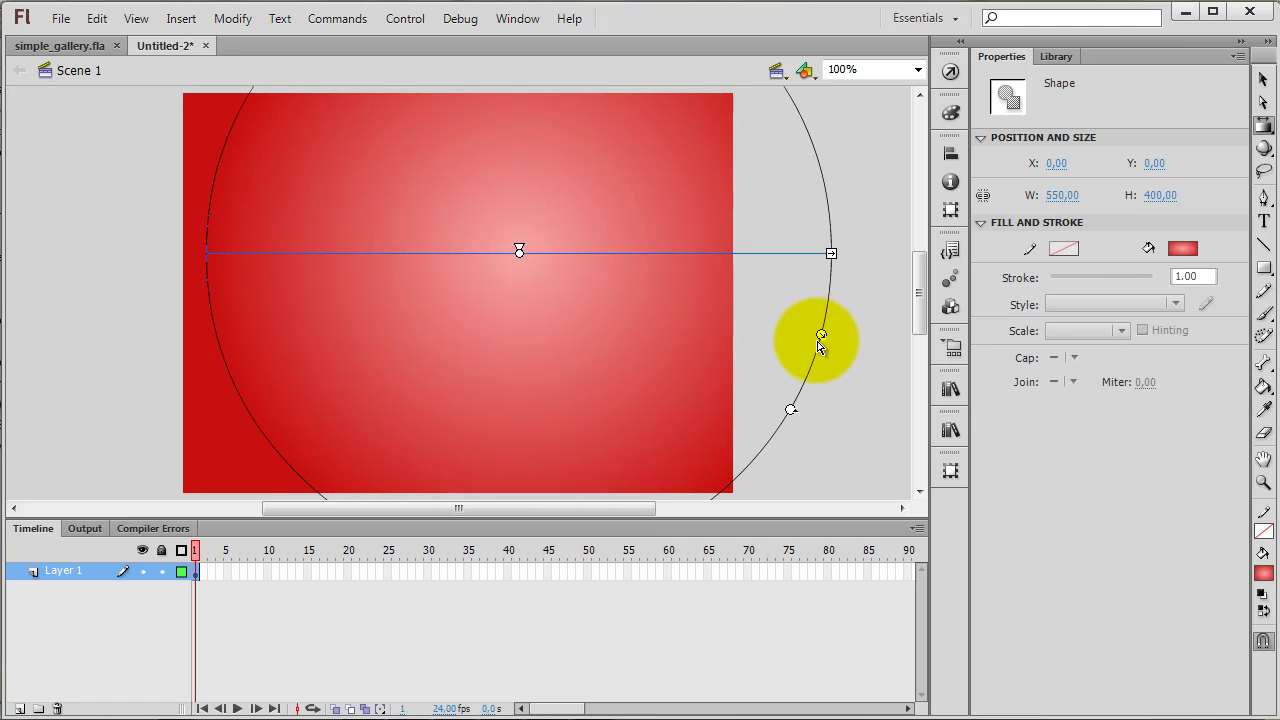
click(516, 248)
drag(516, 248, 520, 252)
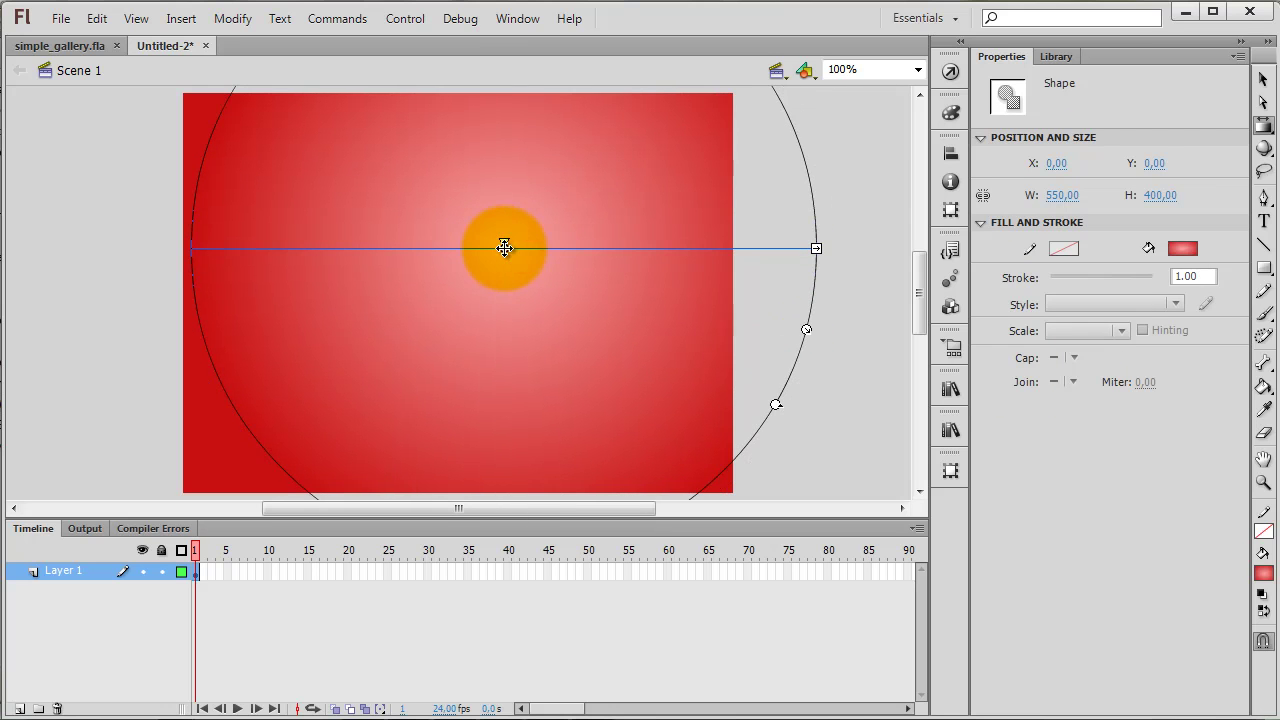
click(880, 322)
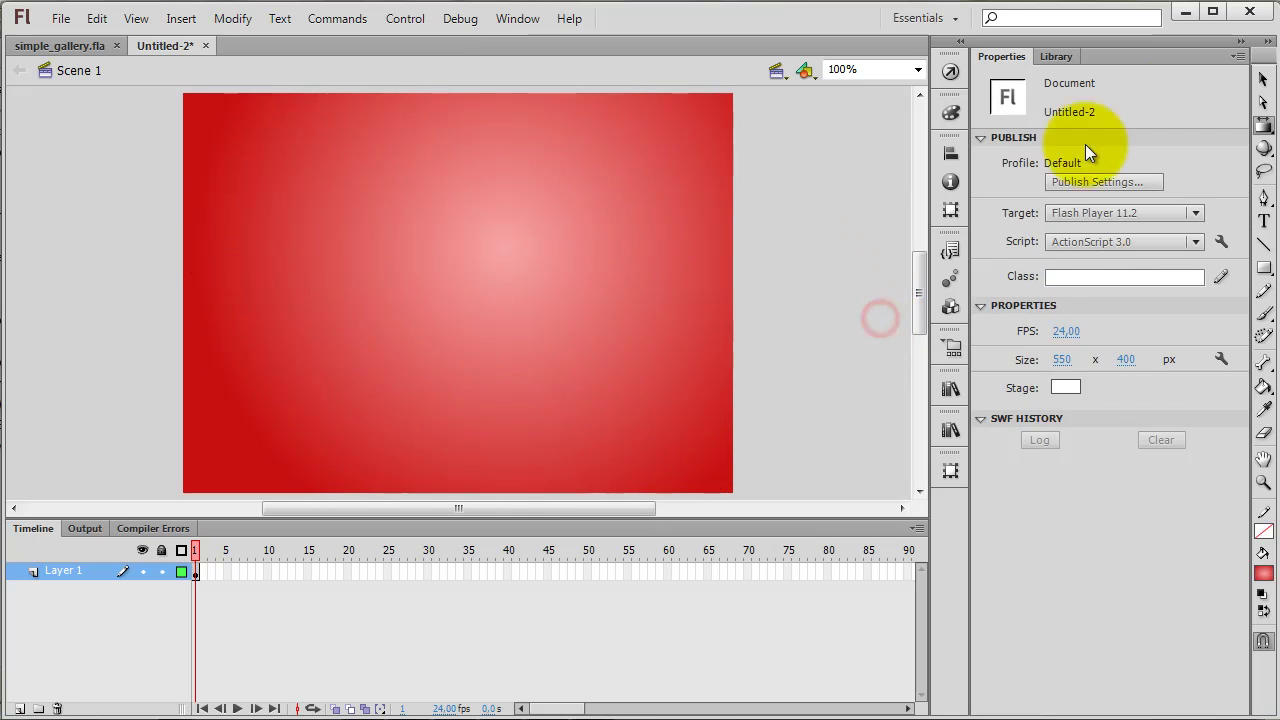
Lock the background rectangle's layer and rename it bg.
click(1263, 79)
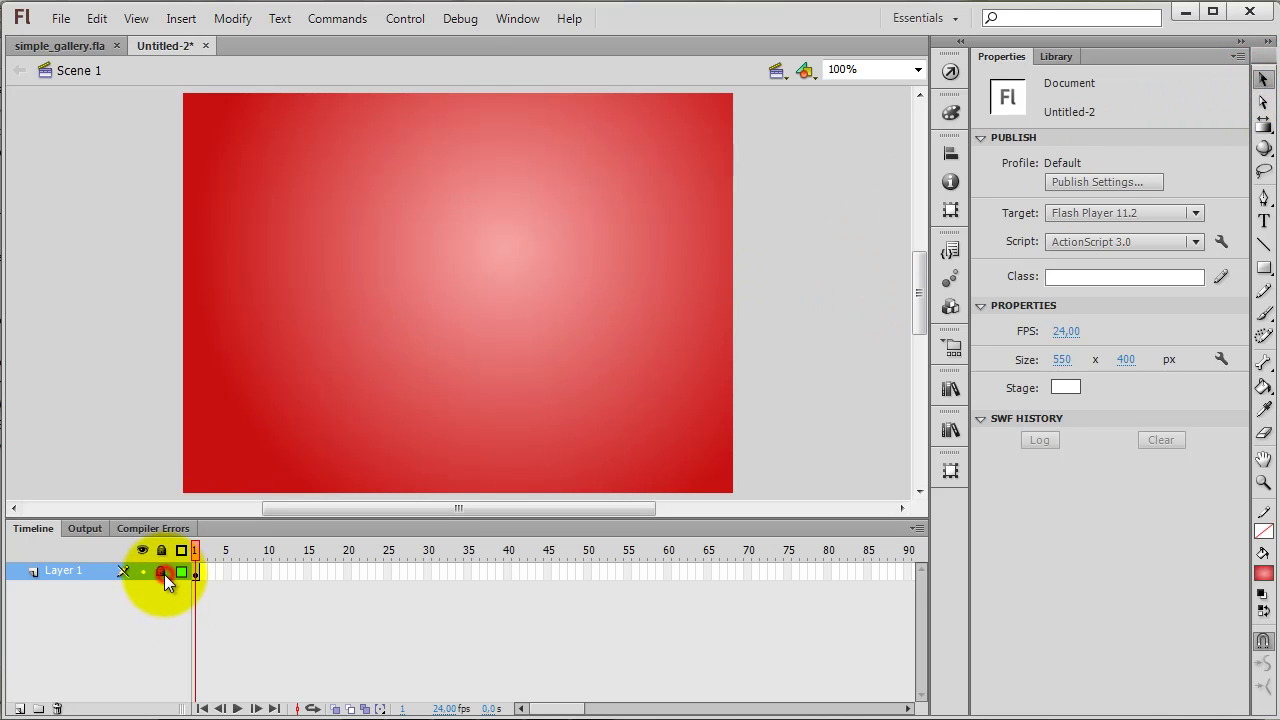
double_click(73, 570)
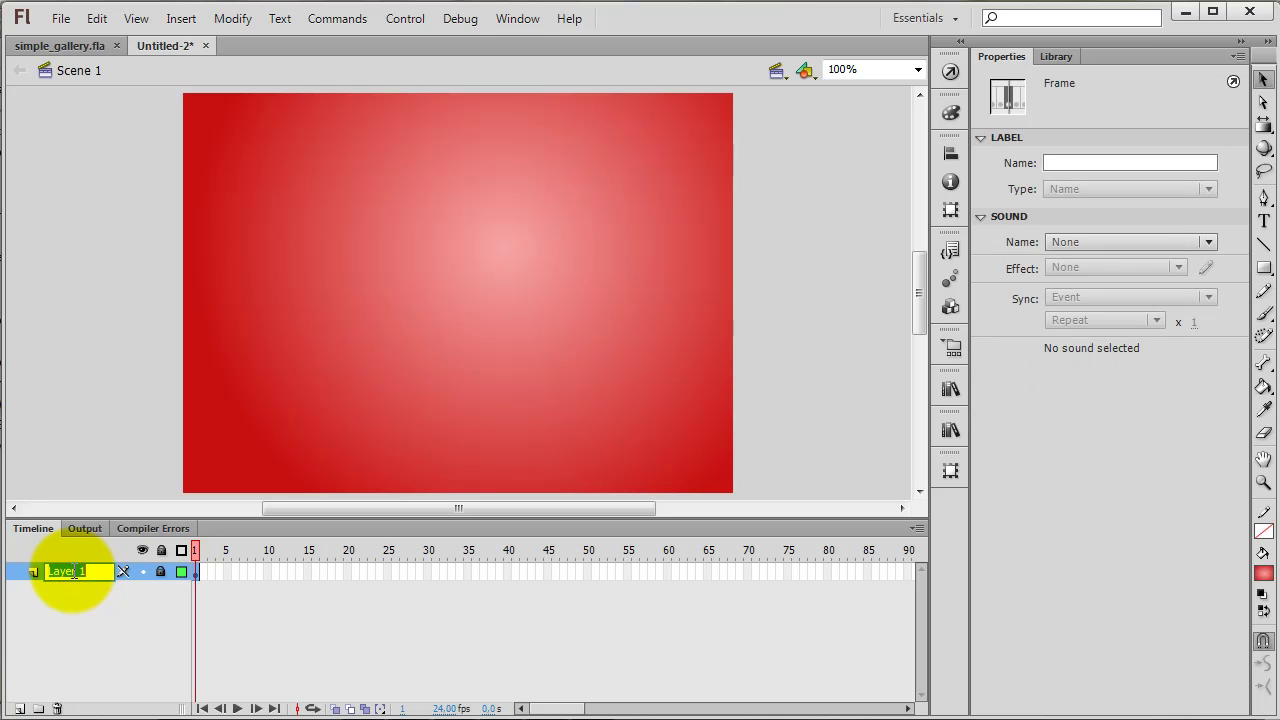
text(bg)
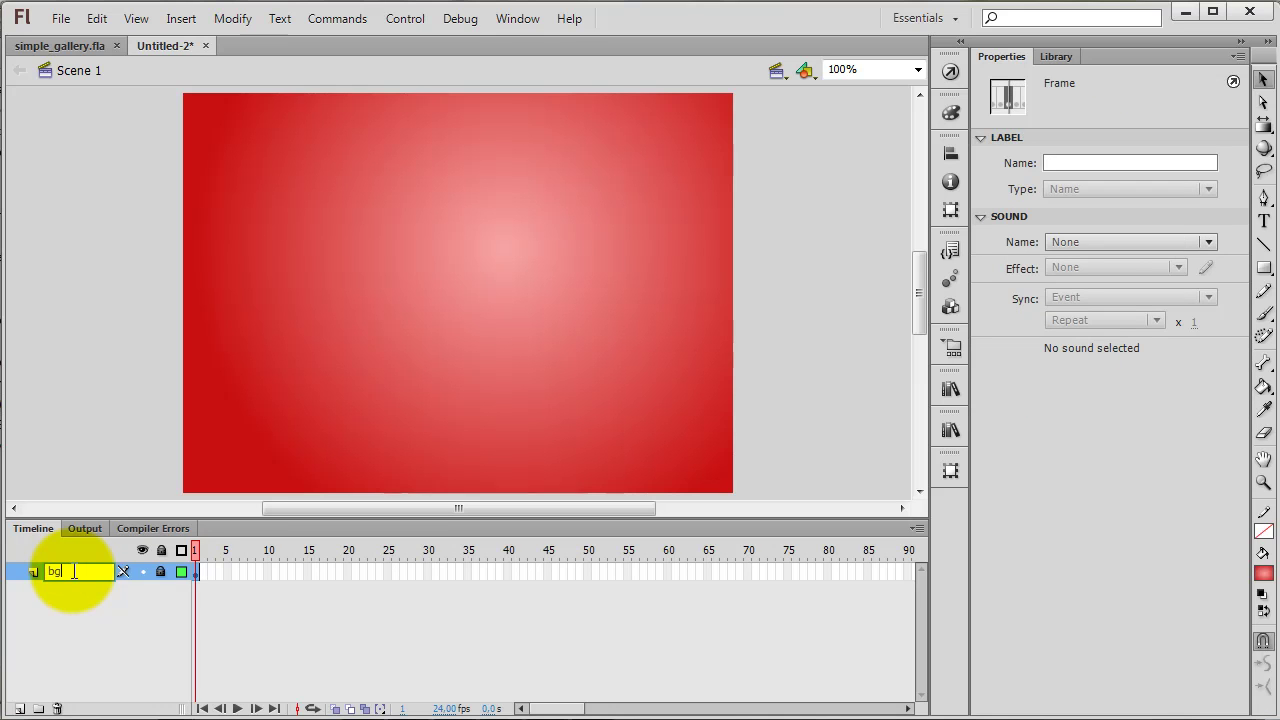
click(88, 366)
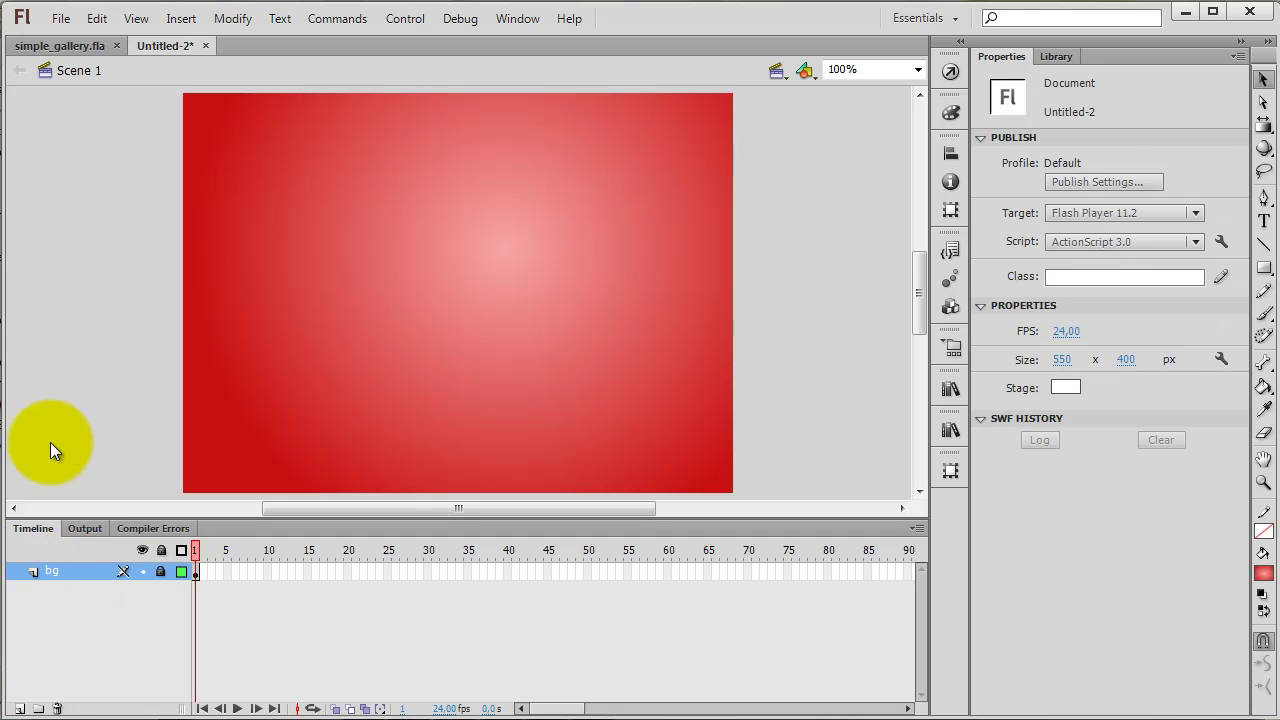
Add a new layer above bg, then add a layer folder above it and name the folder player.
click(18, 707)
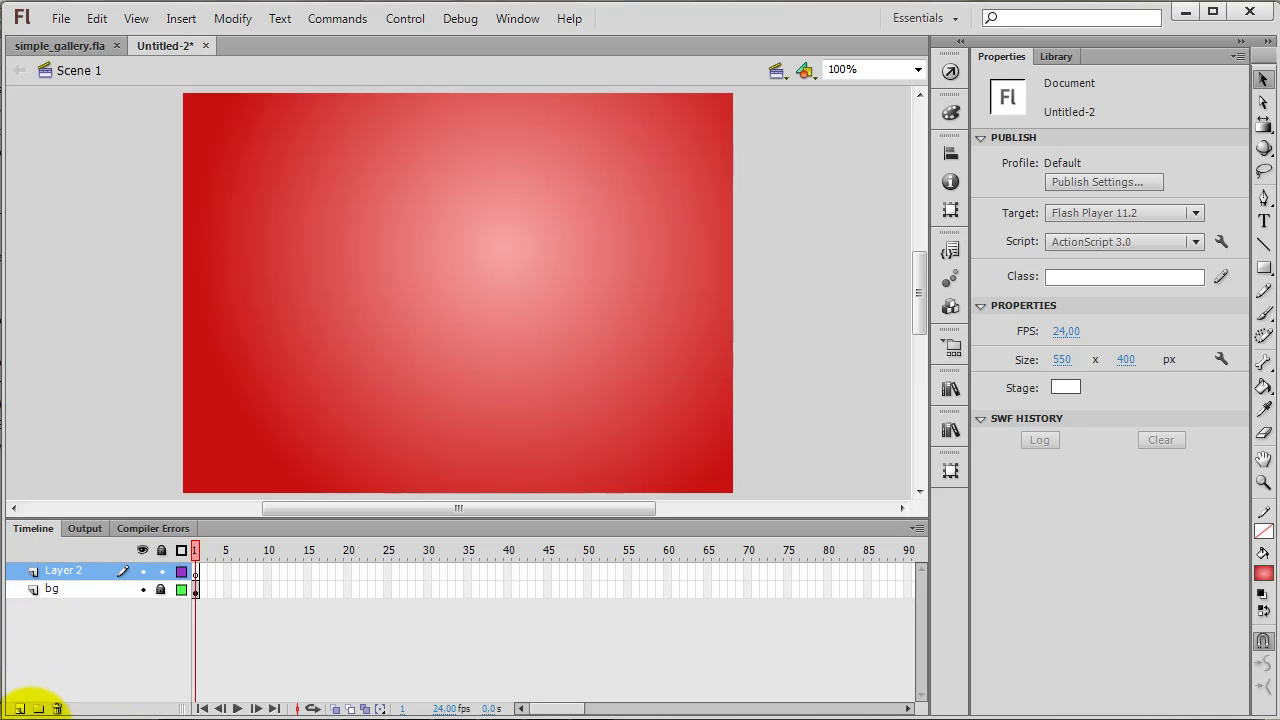
click(38, 708)
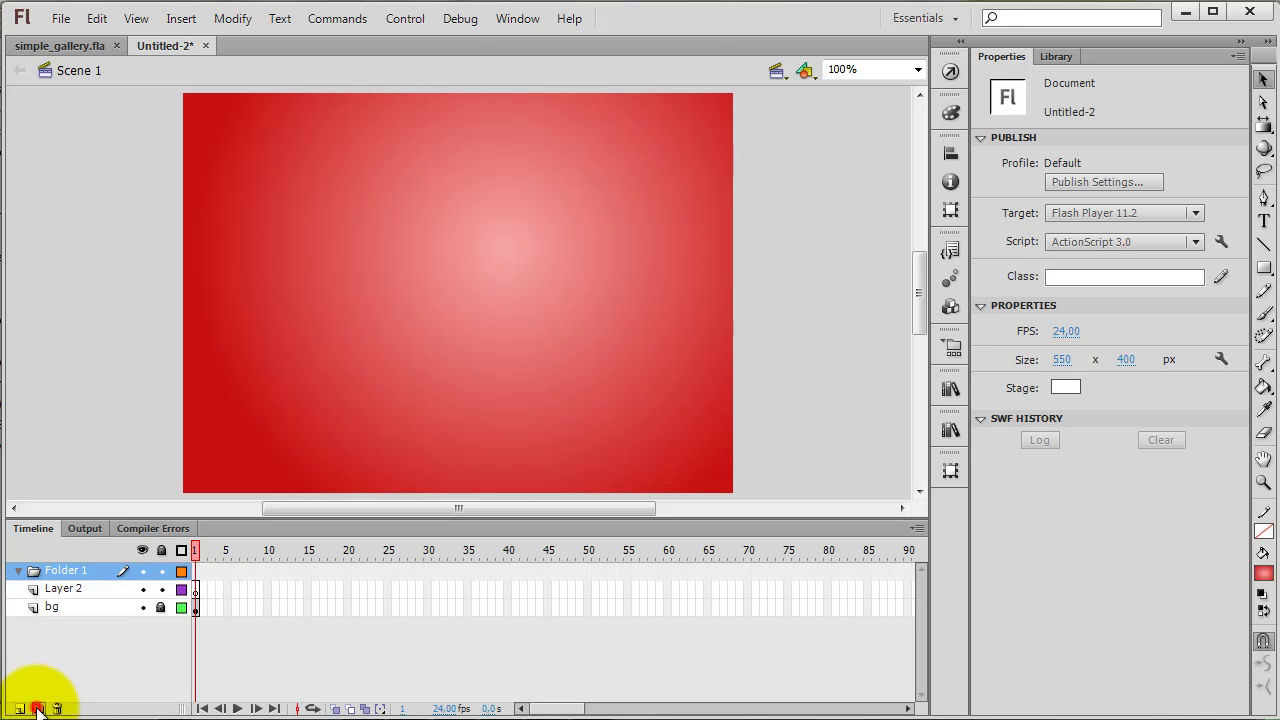
click(62, 569)
double_click(62, 569)
text(player)
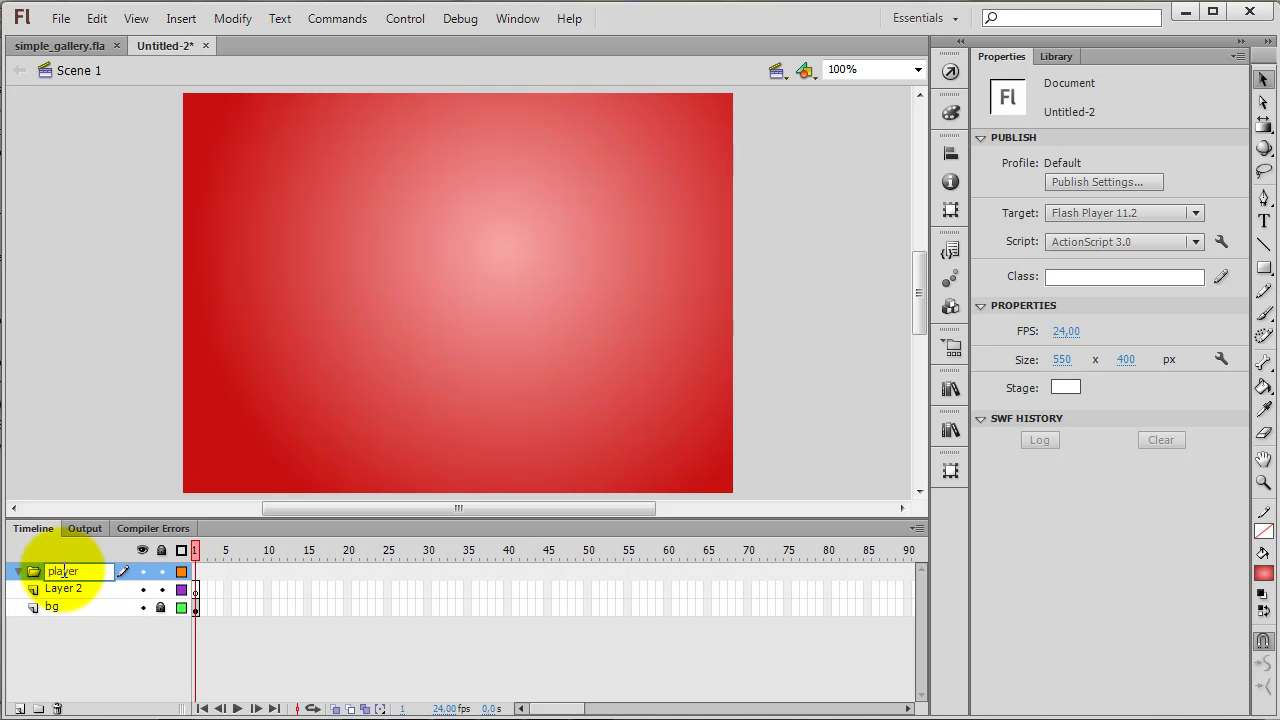
key(Return)
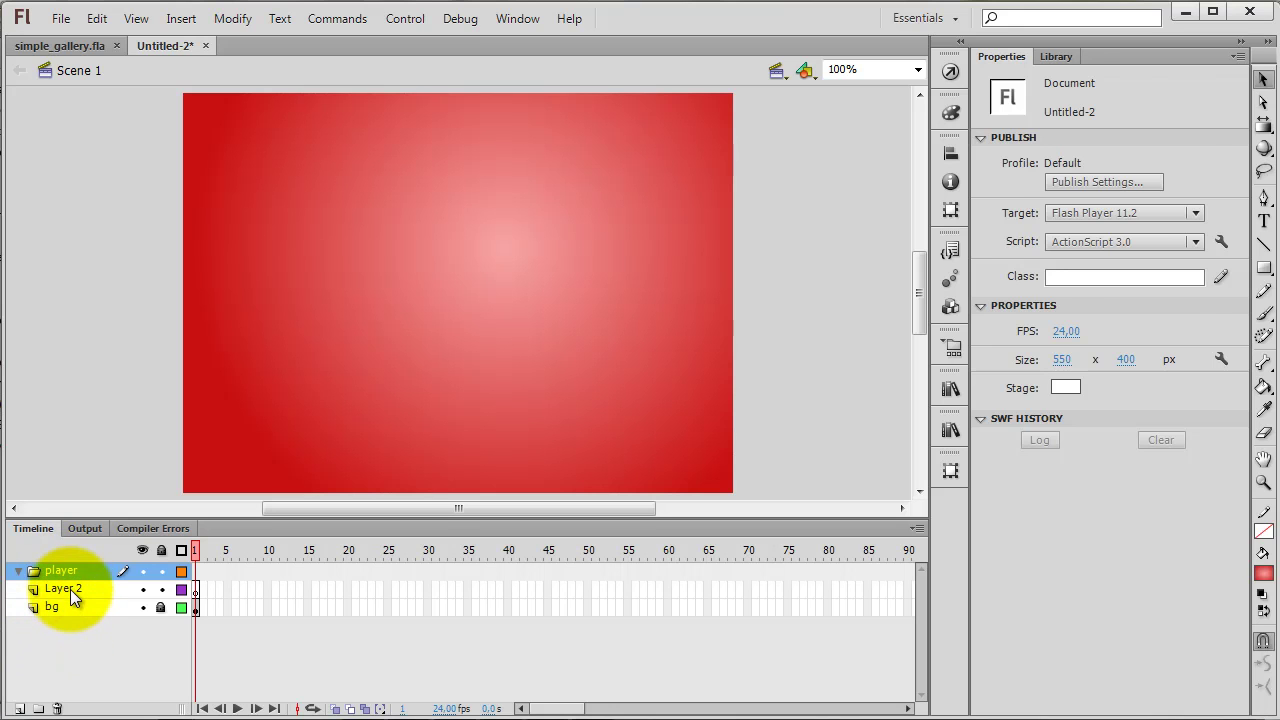
Move Layer 2 into the player folder and rename it screen.
click(70, 589)
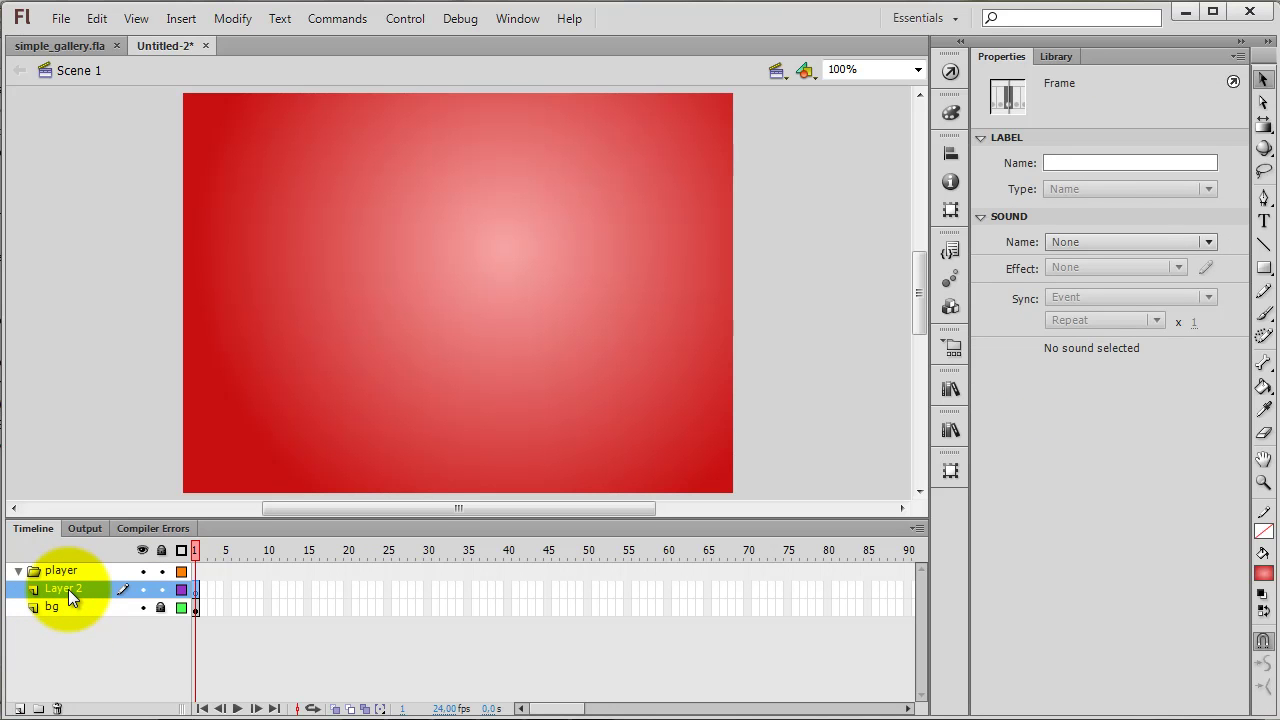
drag(68, 588, 78, 578)
double_click(78, 589)
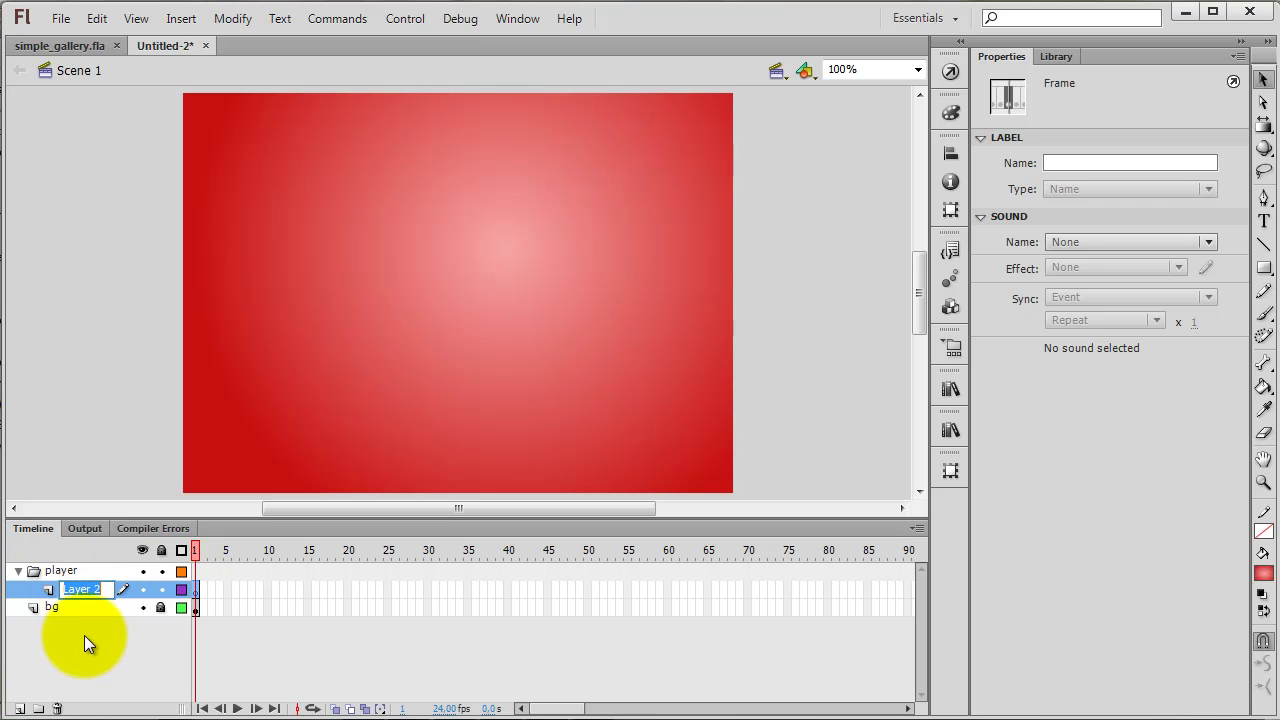
text(screen)
click(80, 642)
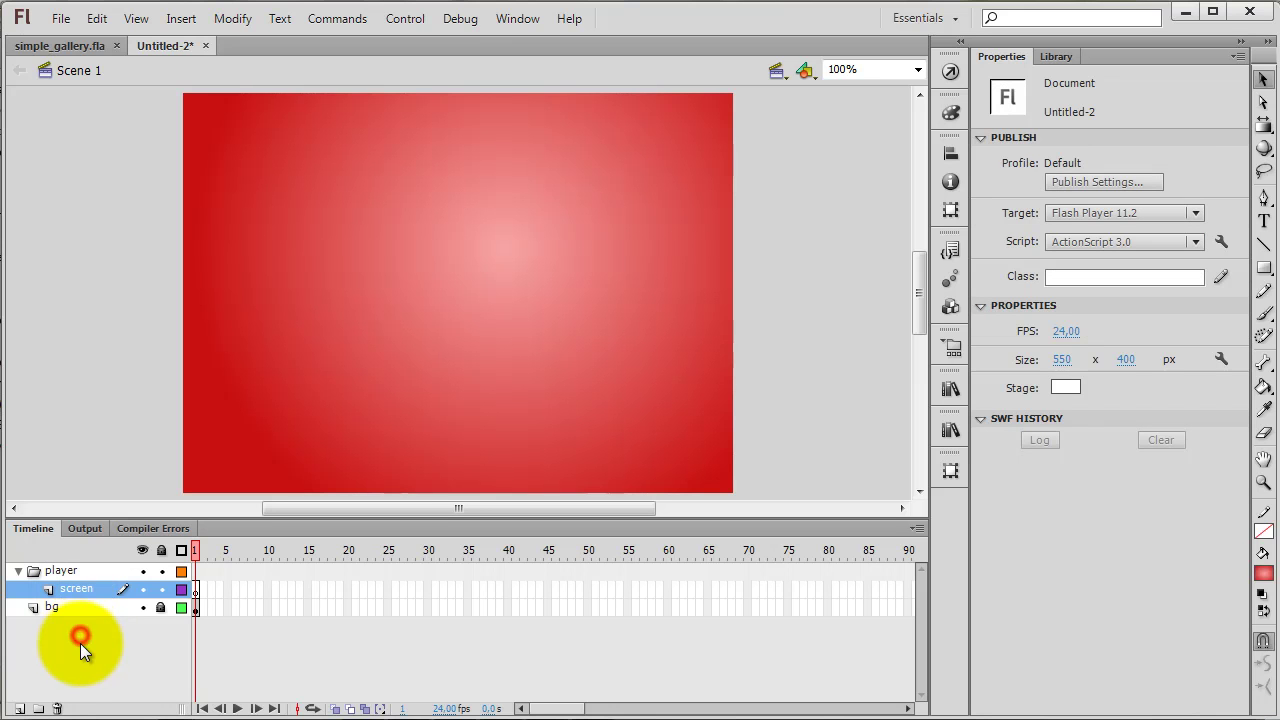
Draw a solid black rectangle about 375 x 170 px on the screen layer, over the middle of the red background.
click(1263, 268)
click(1181, 164)
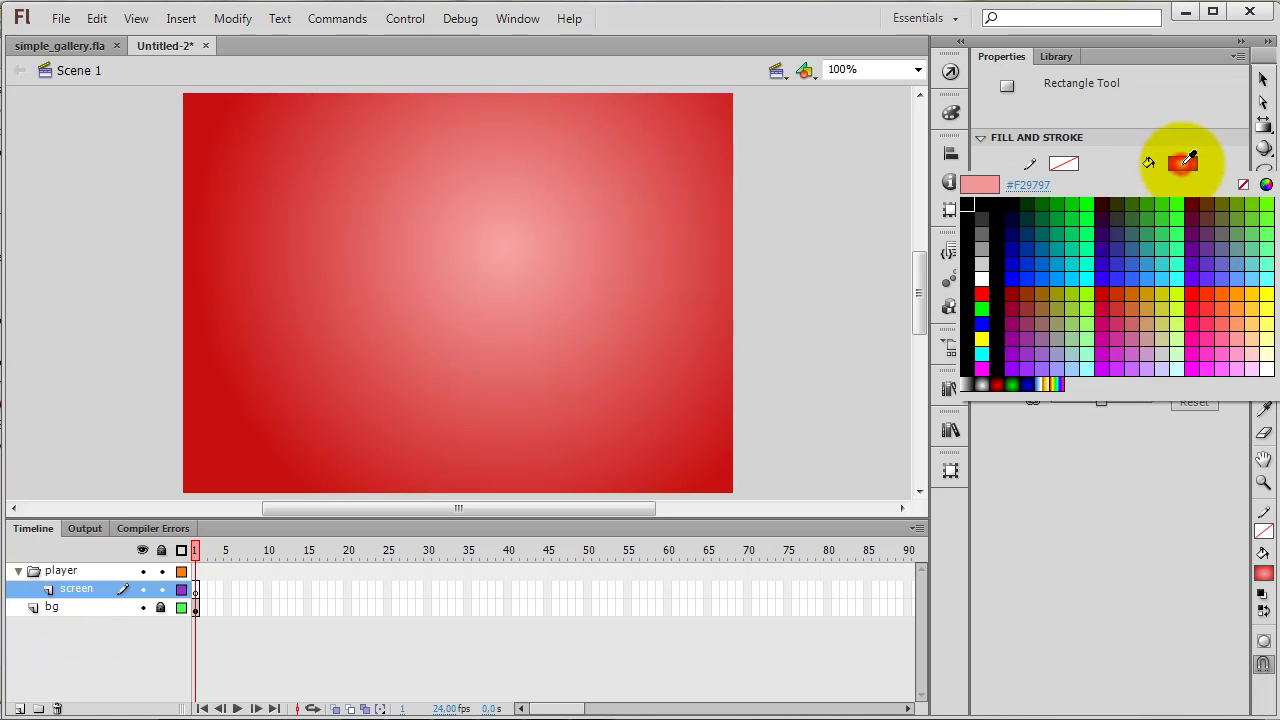
click(970, 205)
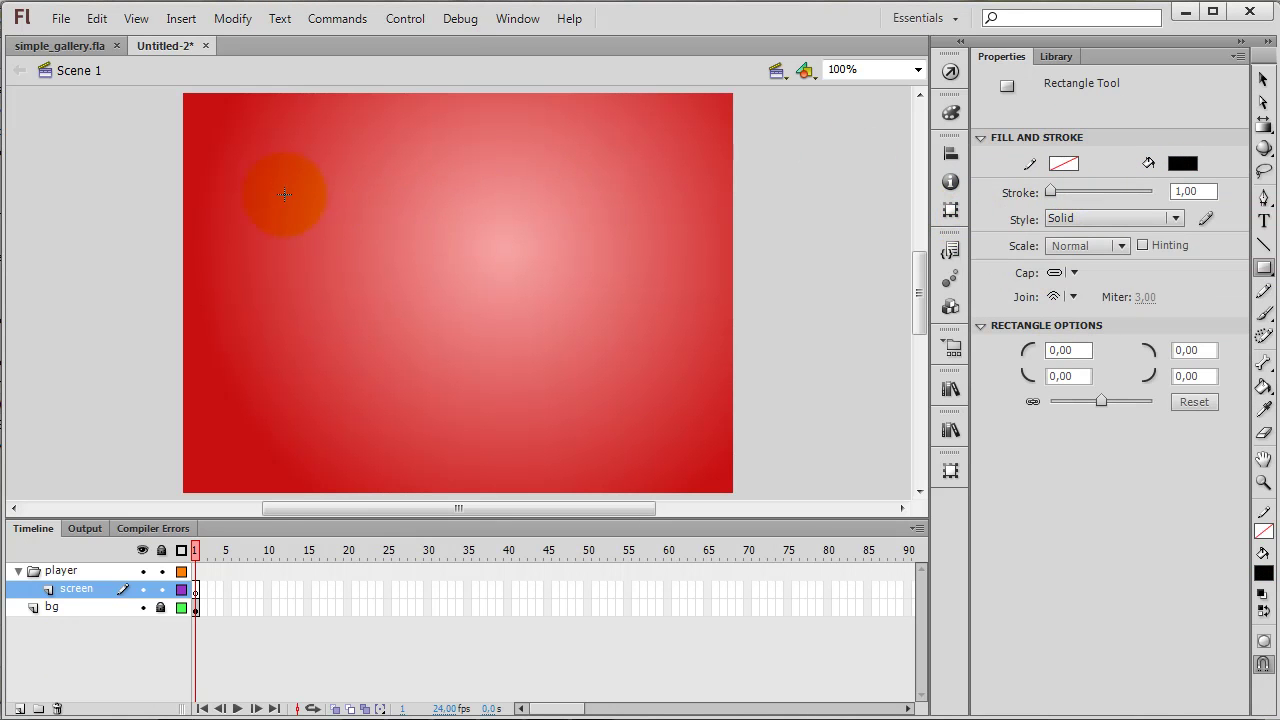
drag(281, 174, 656, 343)
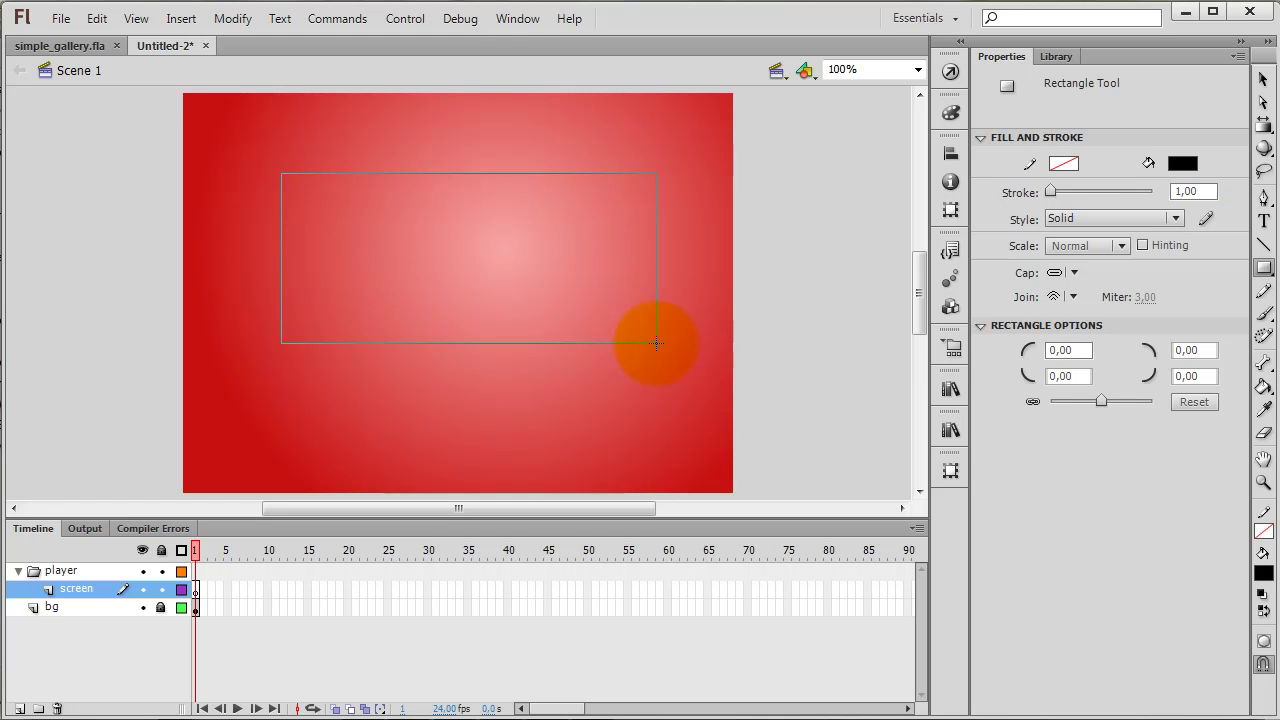
click(1262, 78)
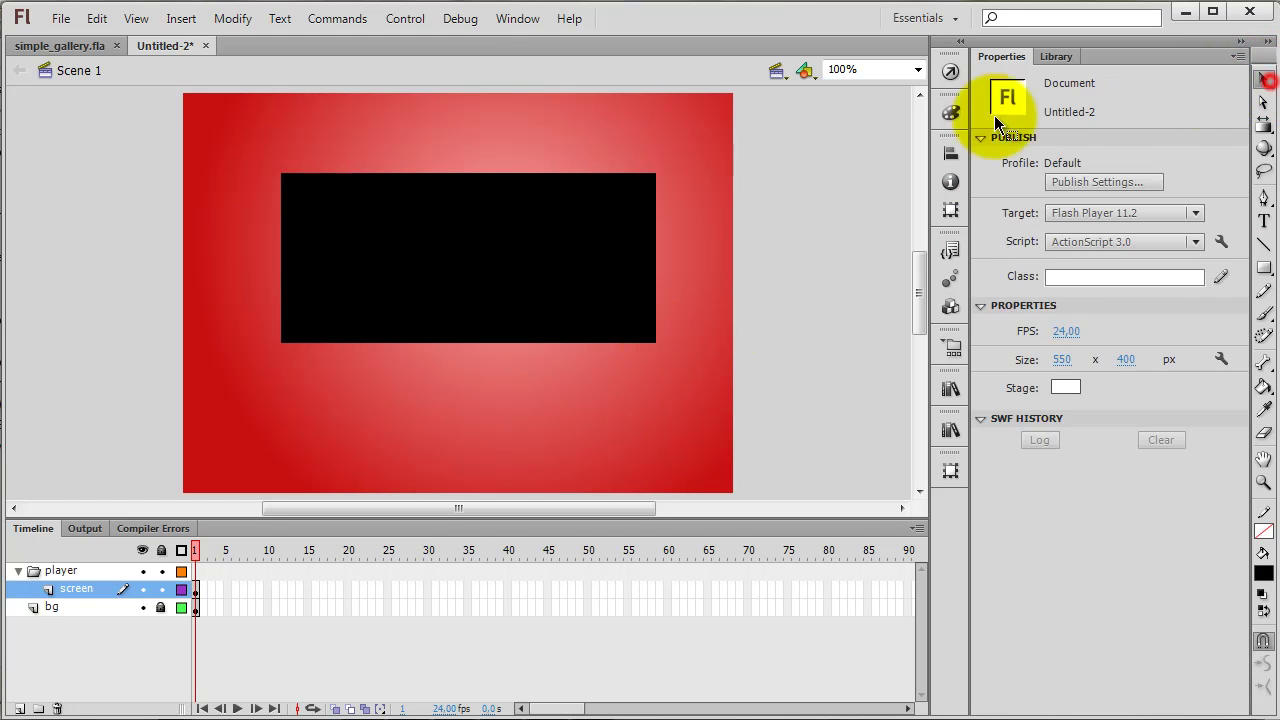
Set the black rectangle's width to 420 and its height to 260.
click(606, 216)
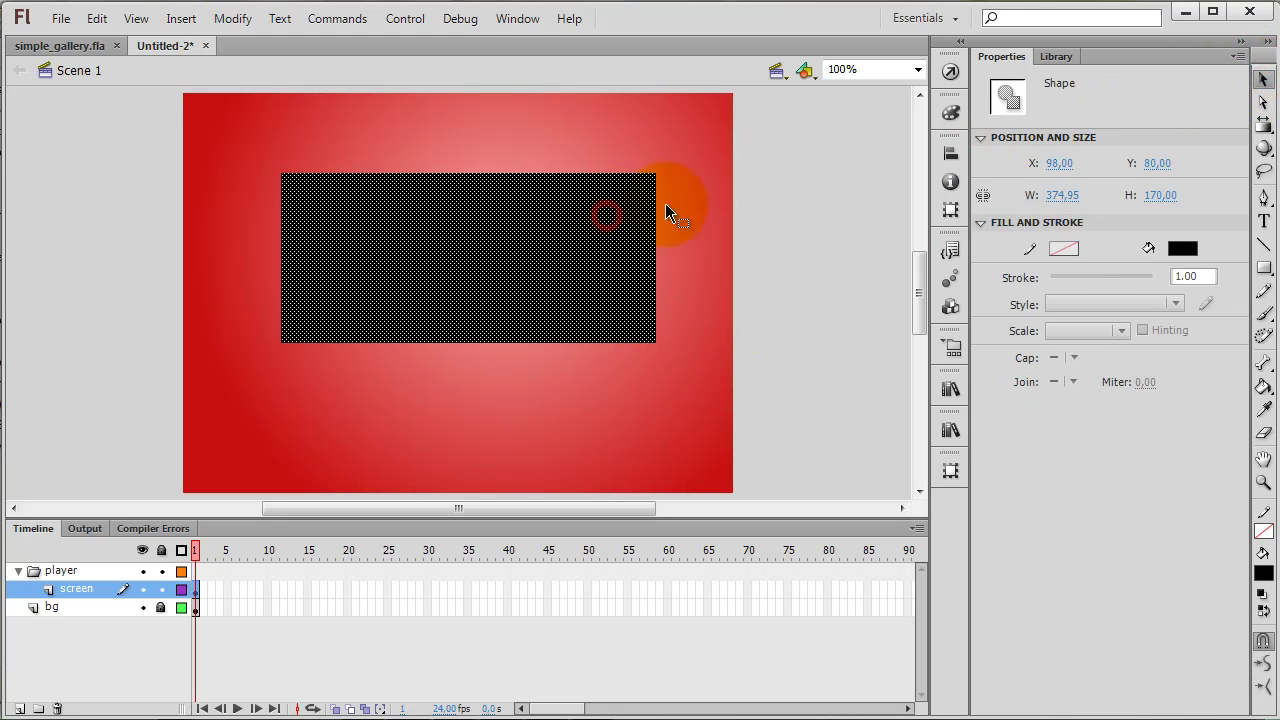
click(1063, 195)
text(420)
key(Tab)
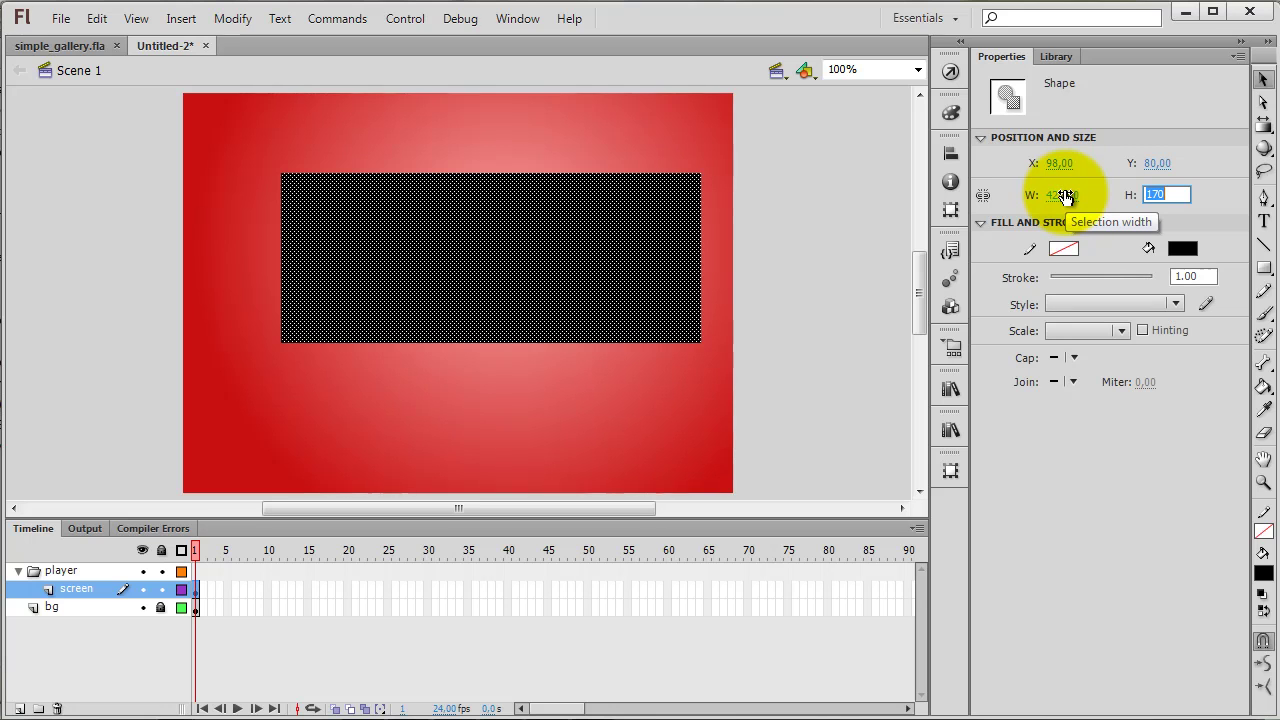
text(2)
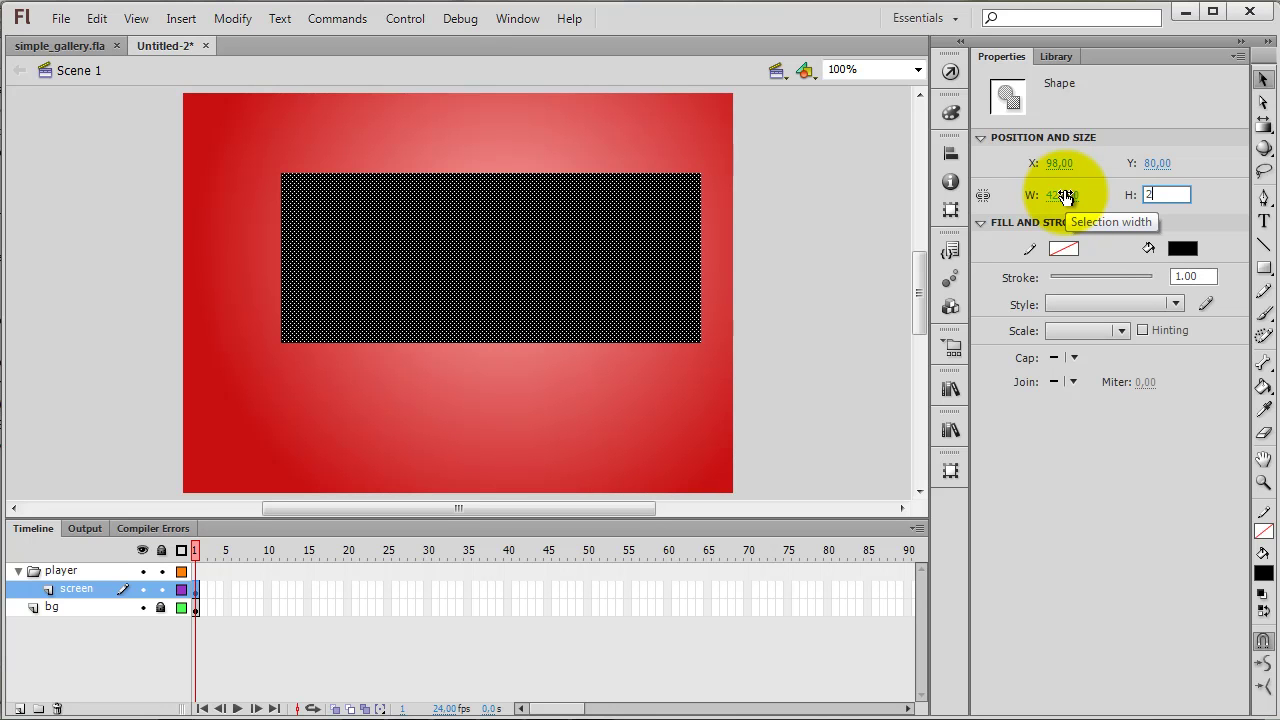
text(60)
key(Return)
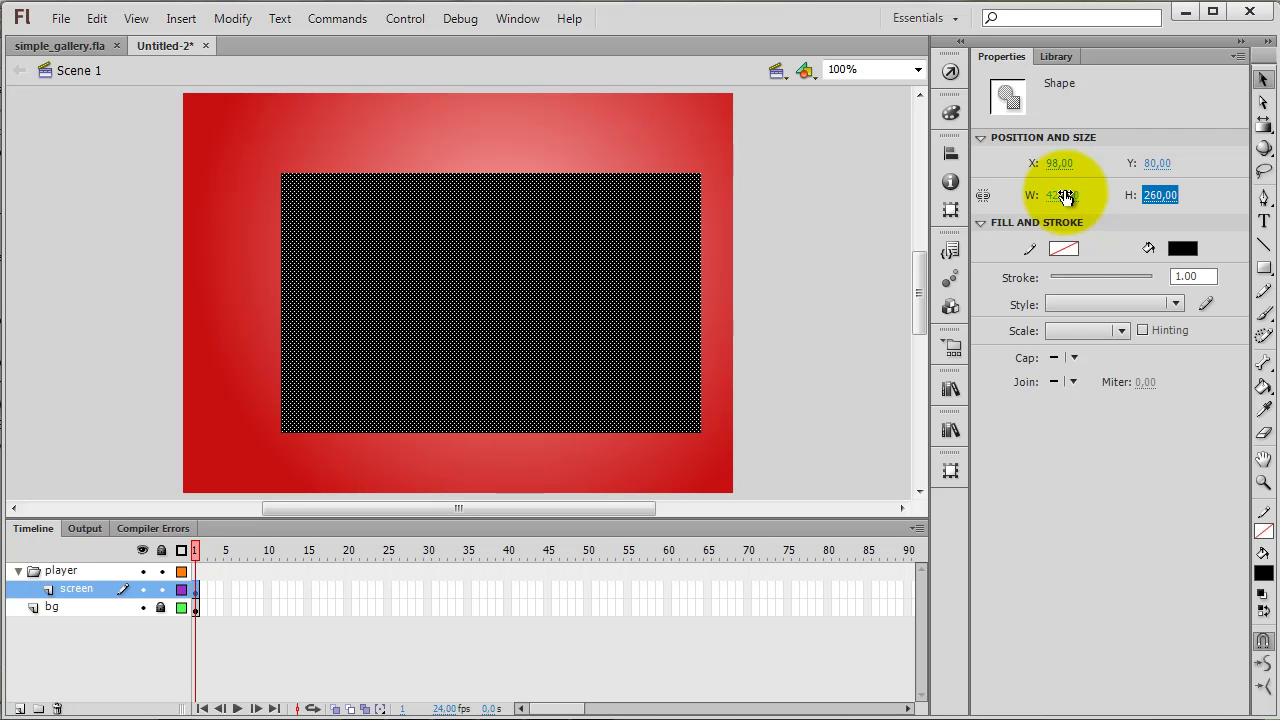
Position the black rectangle at X 66 and Y 46.
click(506, 310)
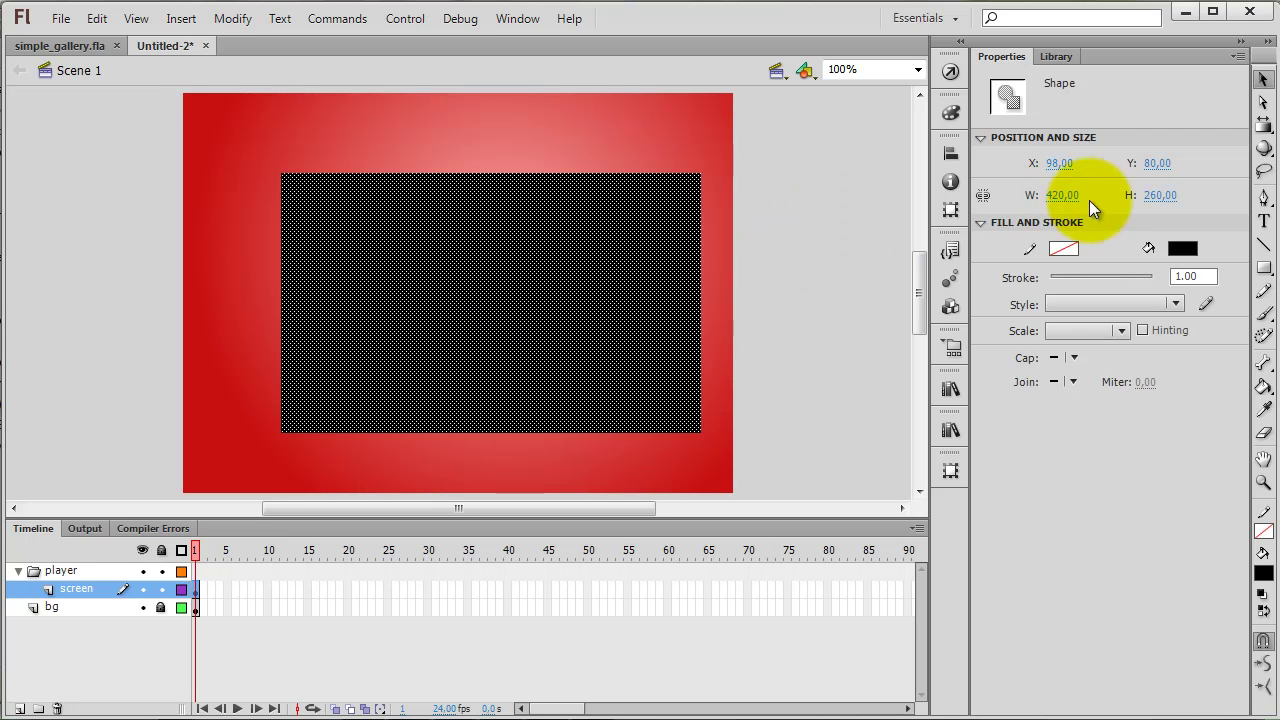
text(66)
key(Tab)
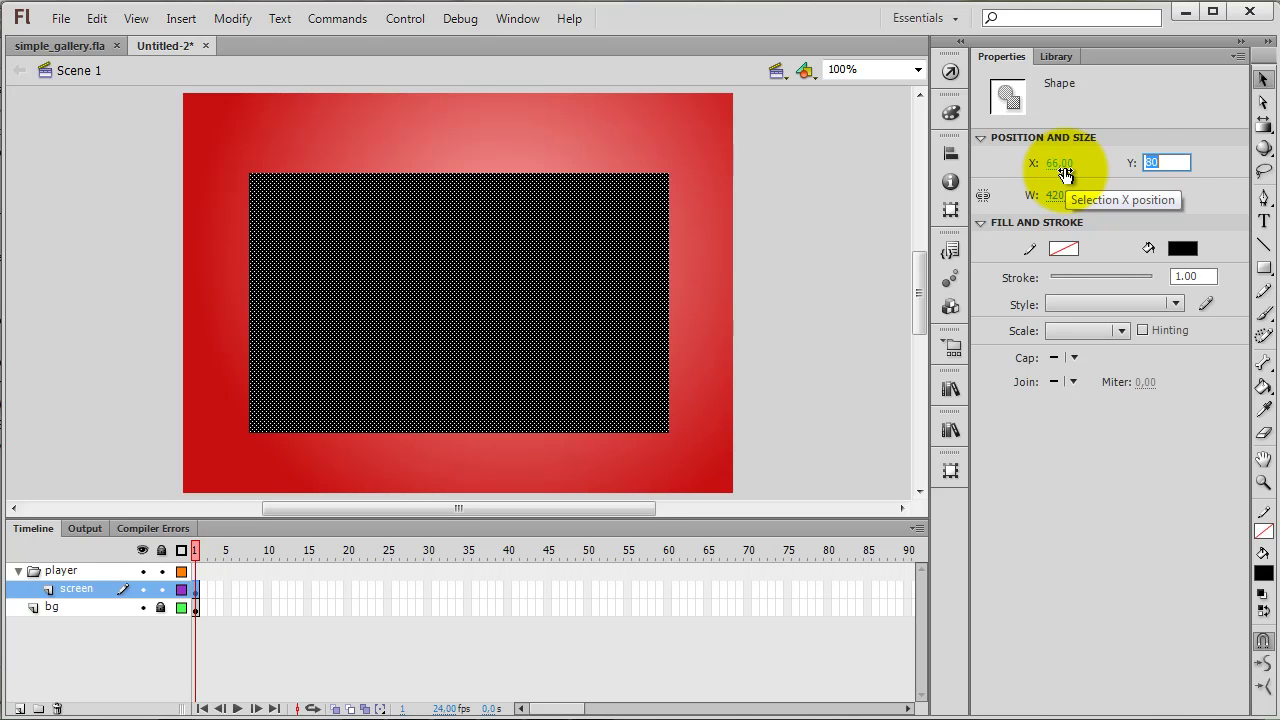
text(46)
key(Return)
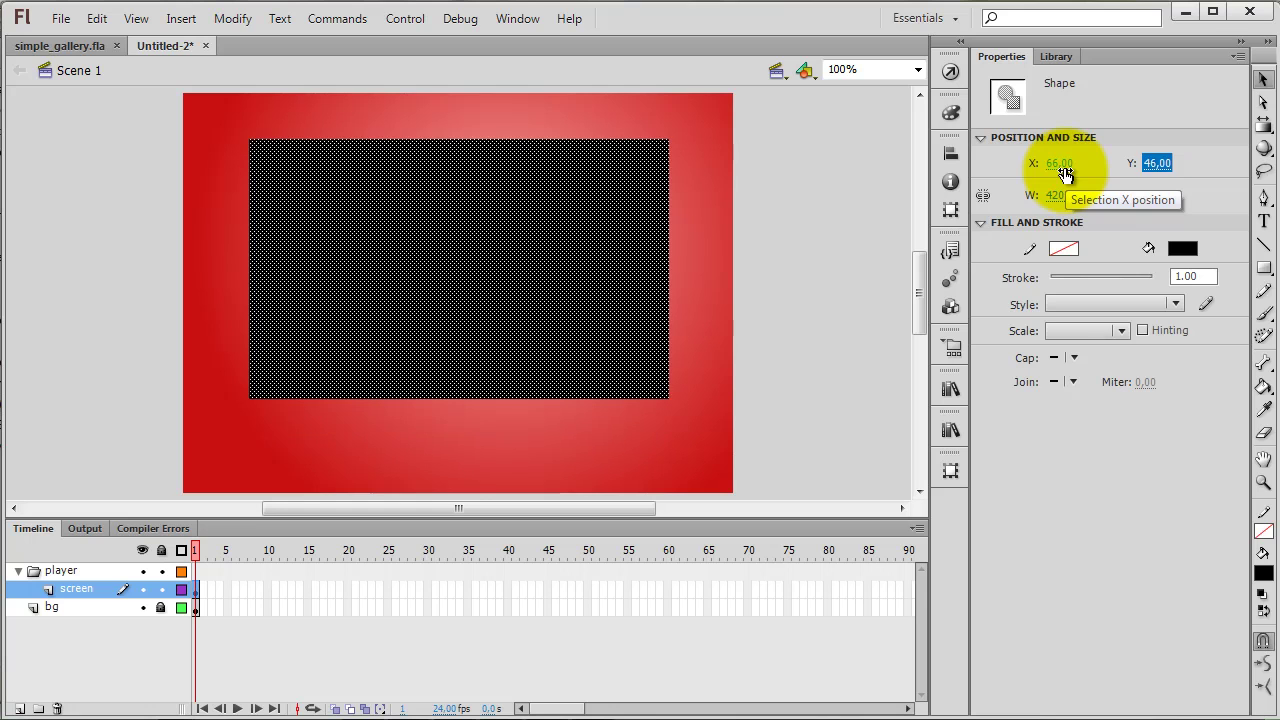
click(847, 230)
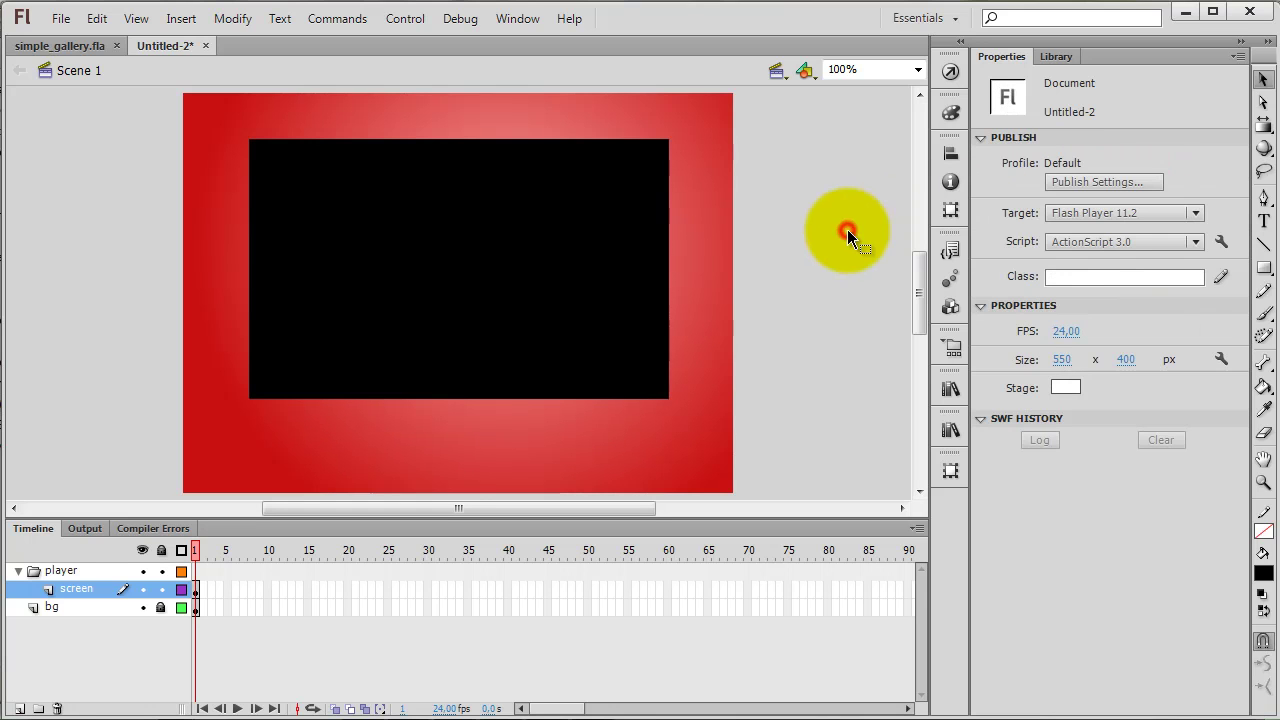
click(704, 243)
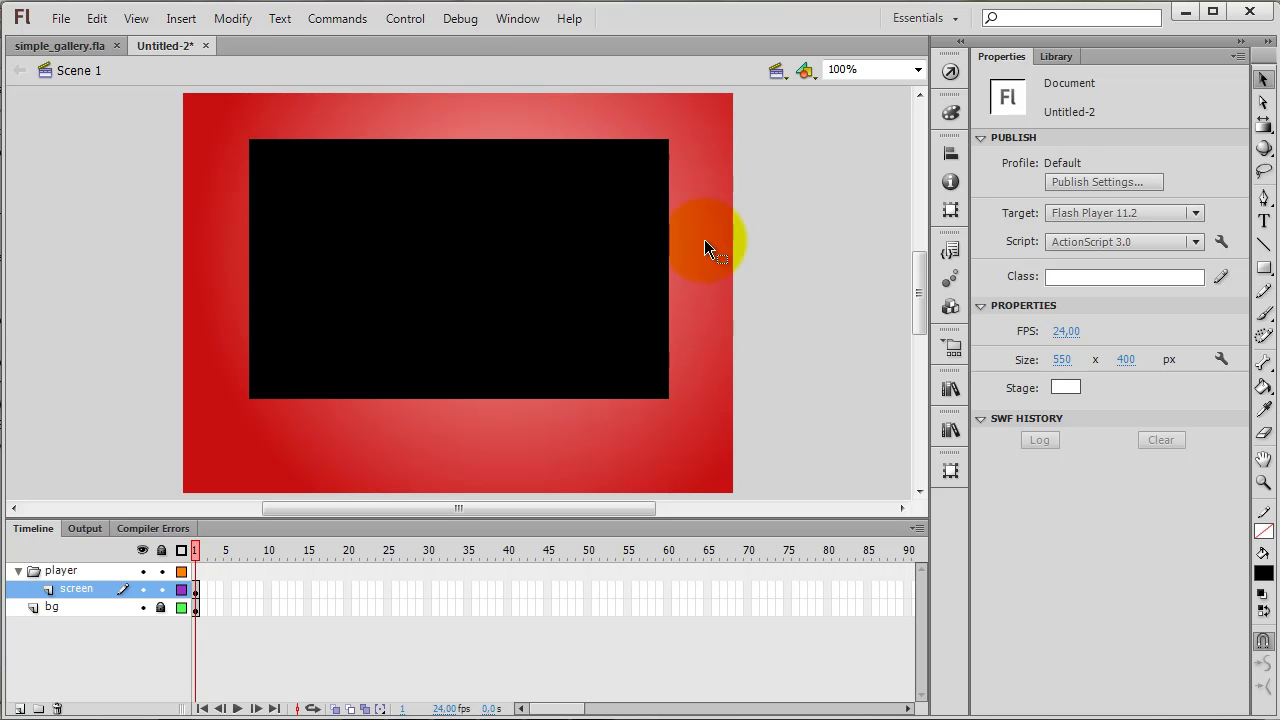
Lock the screen layer containing the black rectangle.
click(509, 251)
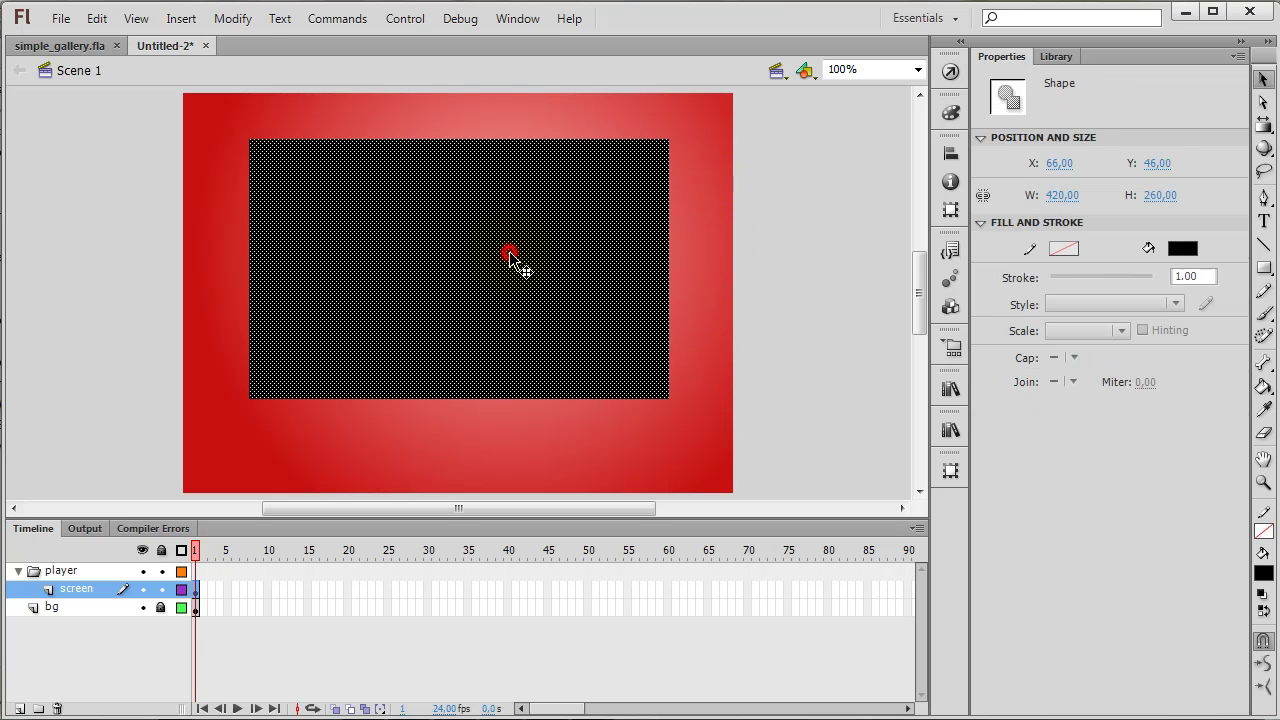
click(163, 589)
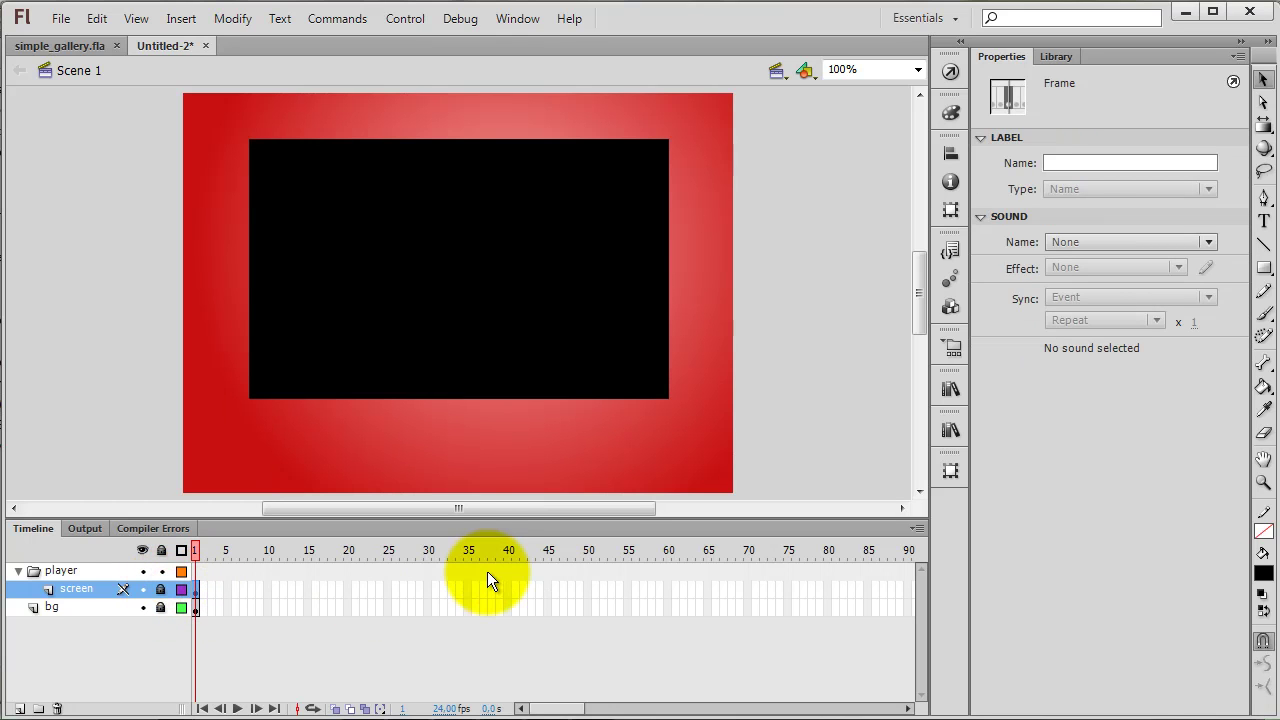
click(422, 205)
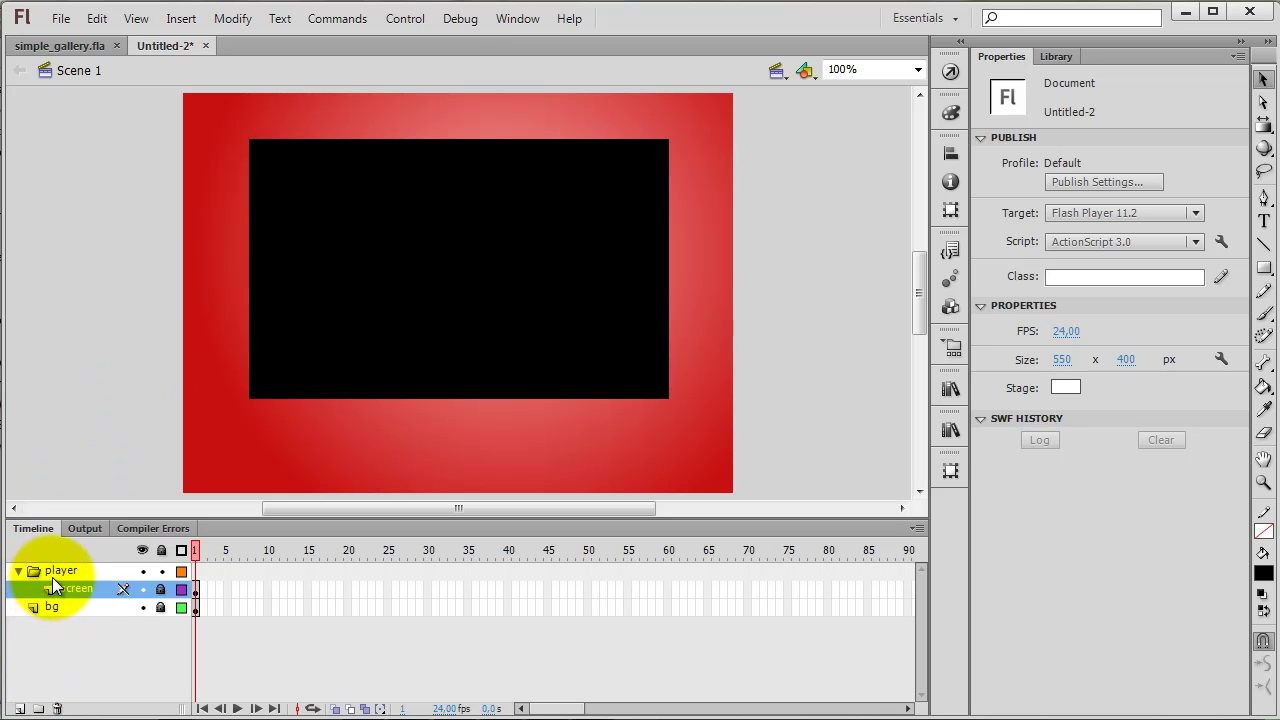
Add a new layer above screen in the player folder and name it bar.
click(19, 708)
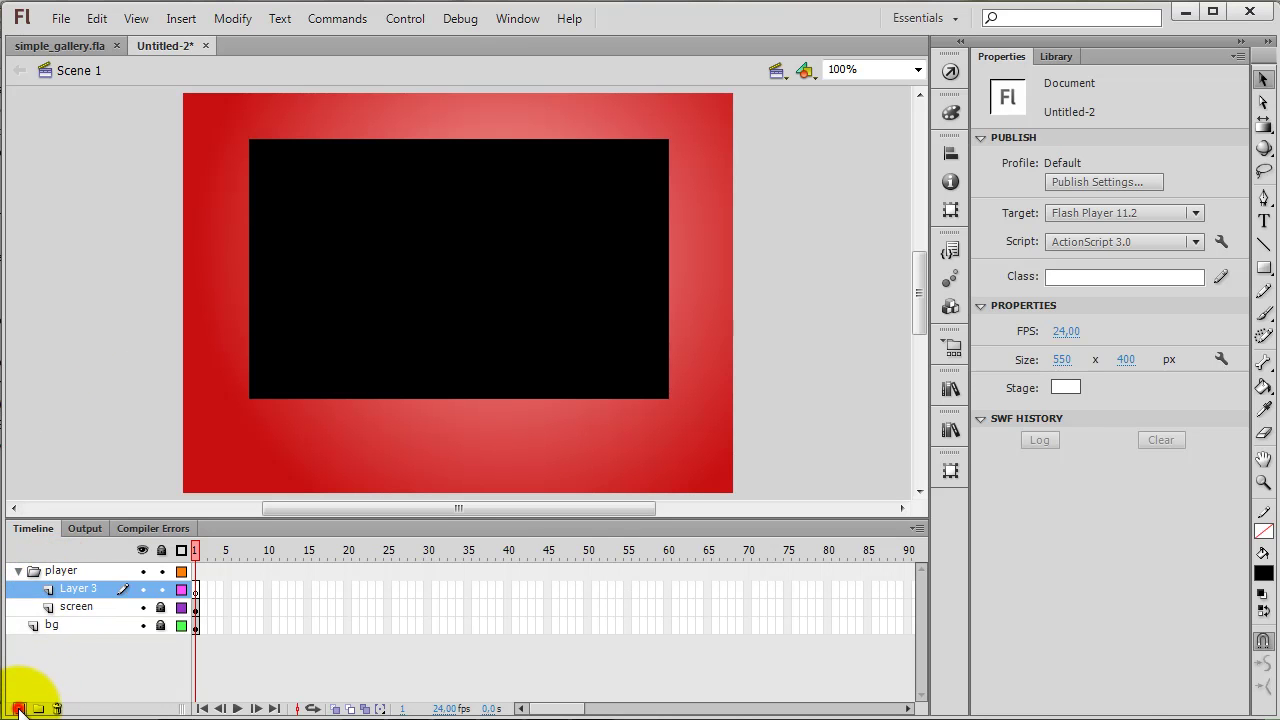
double_click(82, 588)
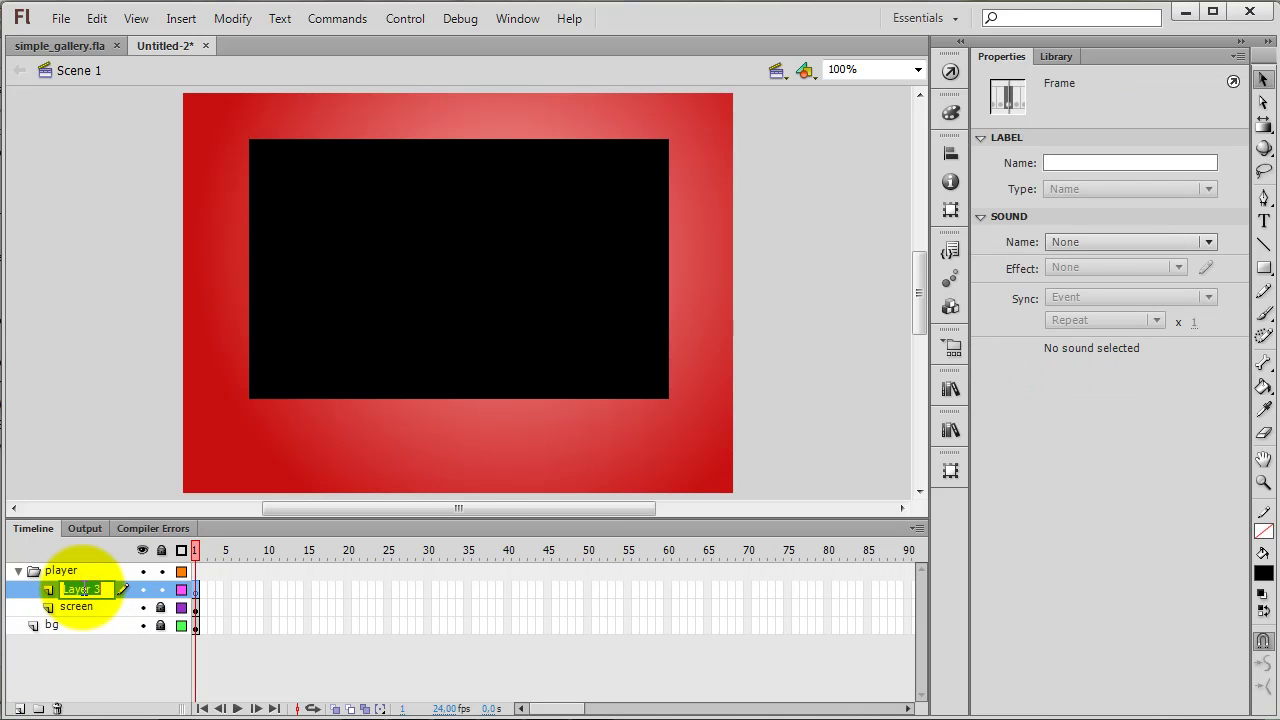
text(bar)
key(Return)
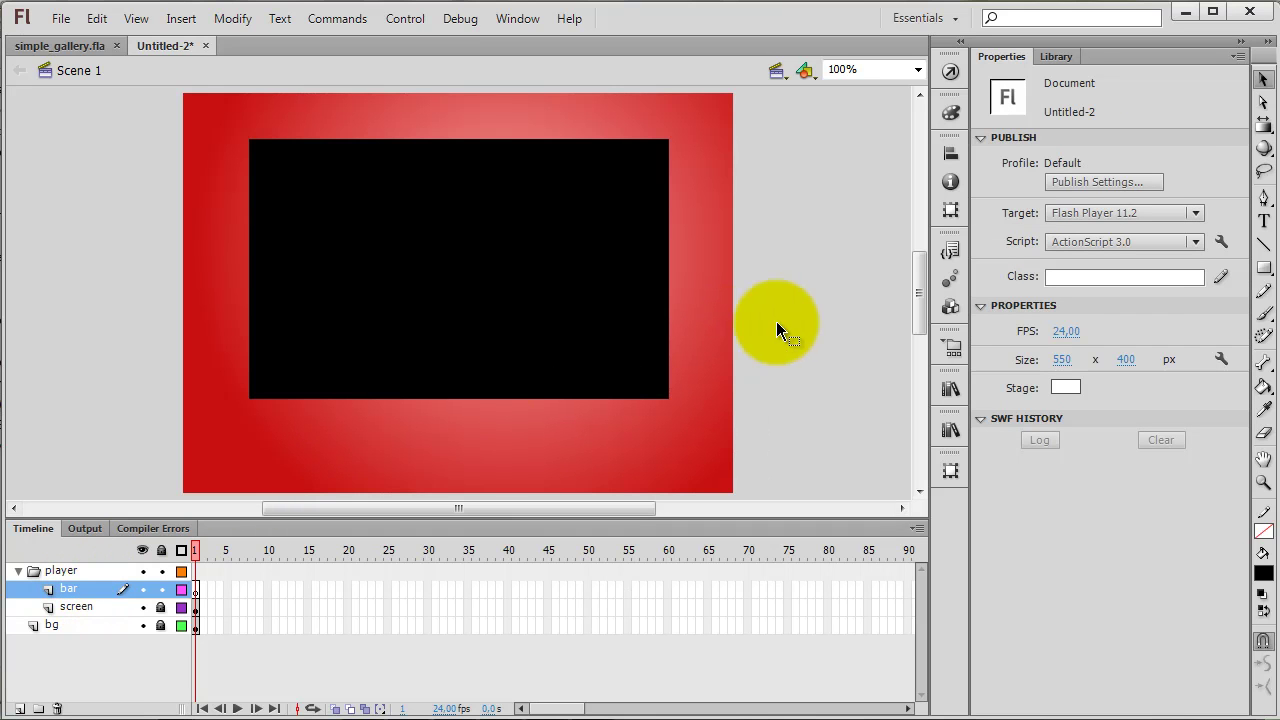
Draw a solid gray rectangle about 389 x 37 px on the bar layer, just below the black screen.
click(1263, 267)
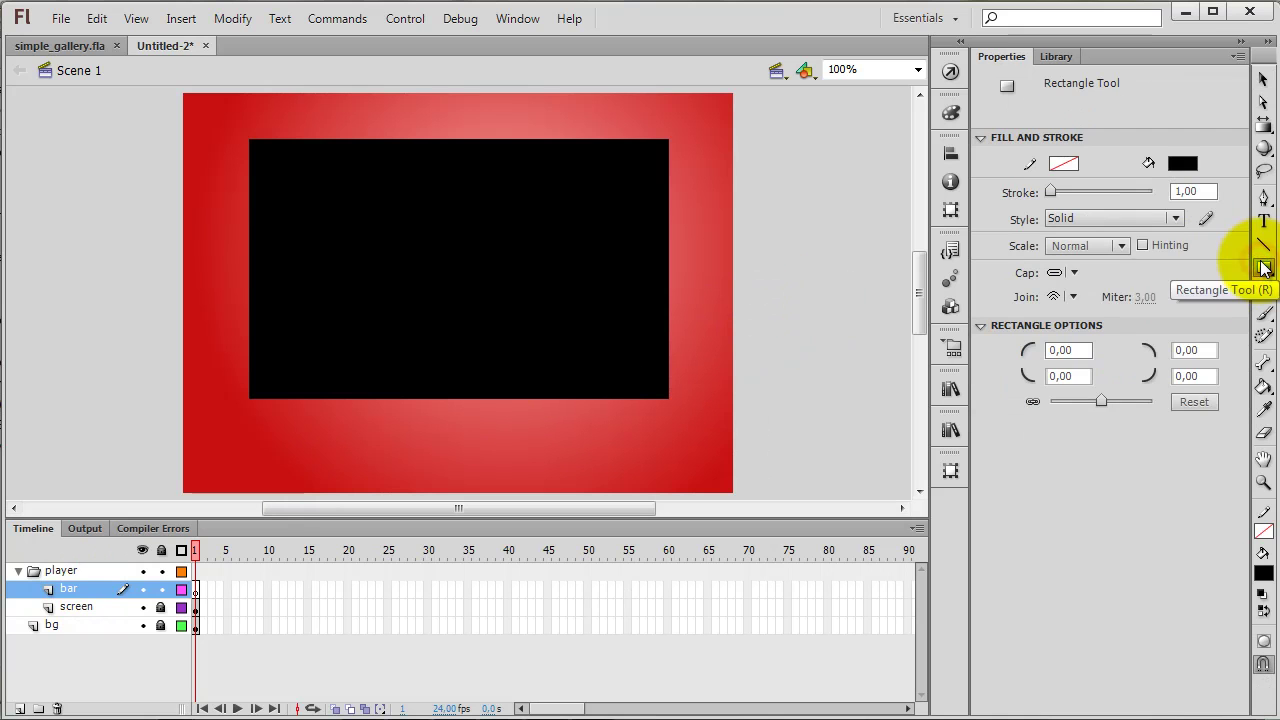
click(1176, 162)
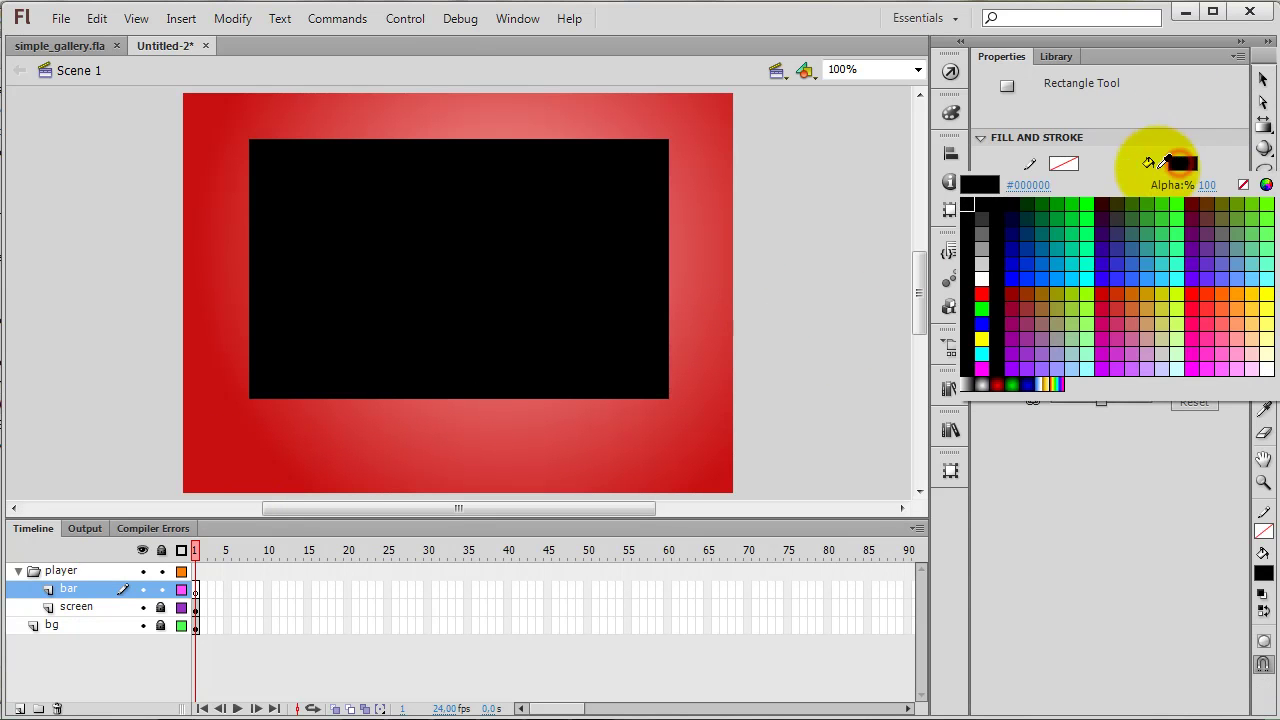
click(985, 243)
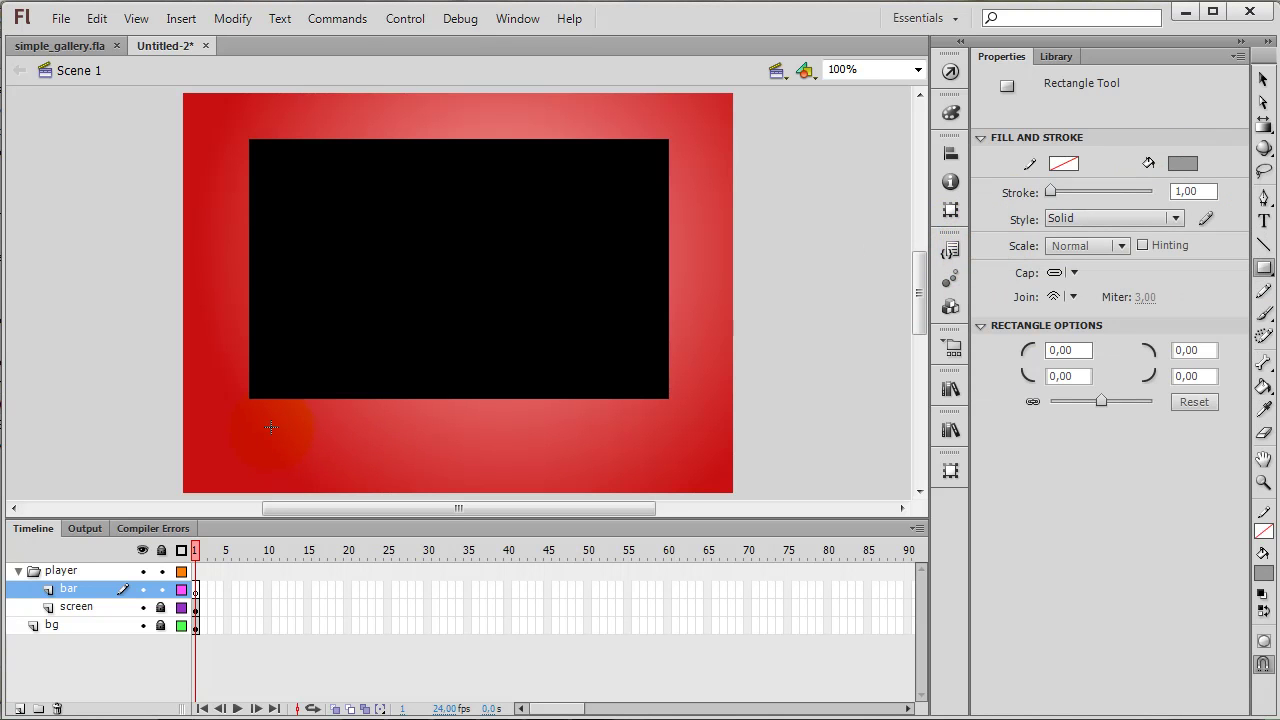
mouse_move(268, 418)
mouse_down()
mouse_move(420, 446)
mouse_move(655, 455)
mouse_up()
click(1262, 79)
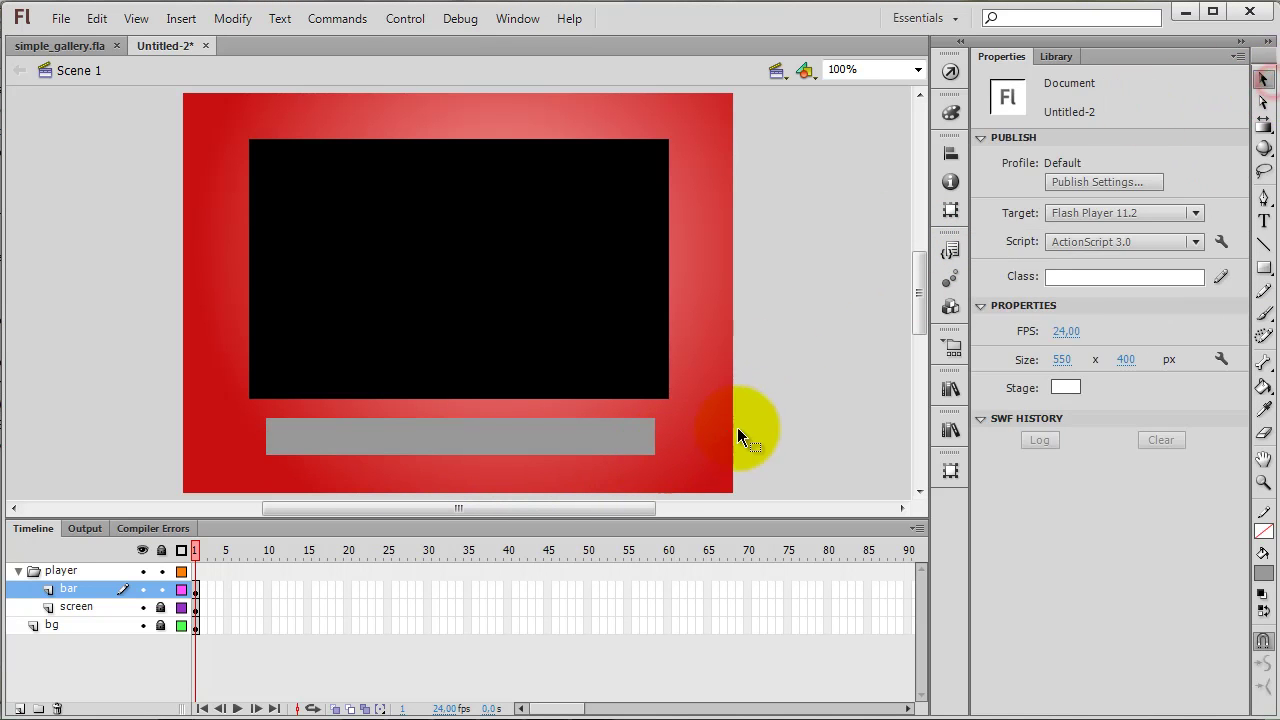
Set the gray bar's width to 420 and its height to 40.
click(609, 436)
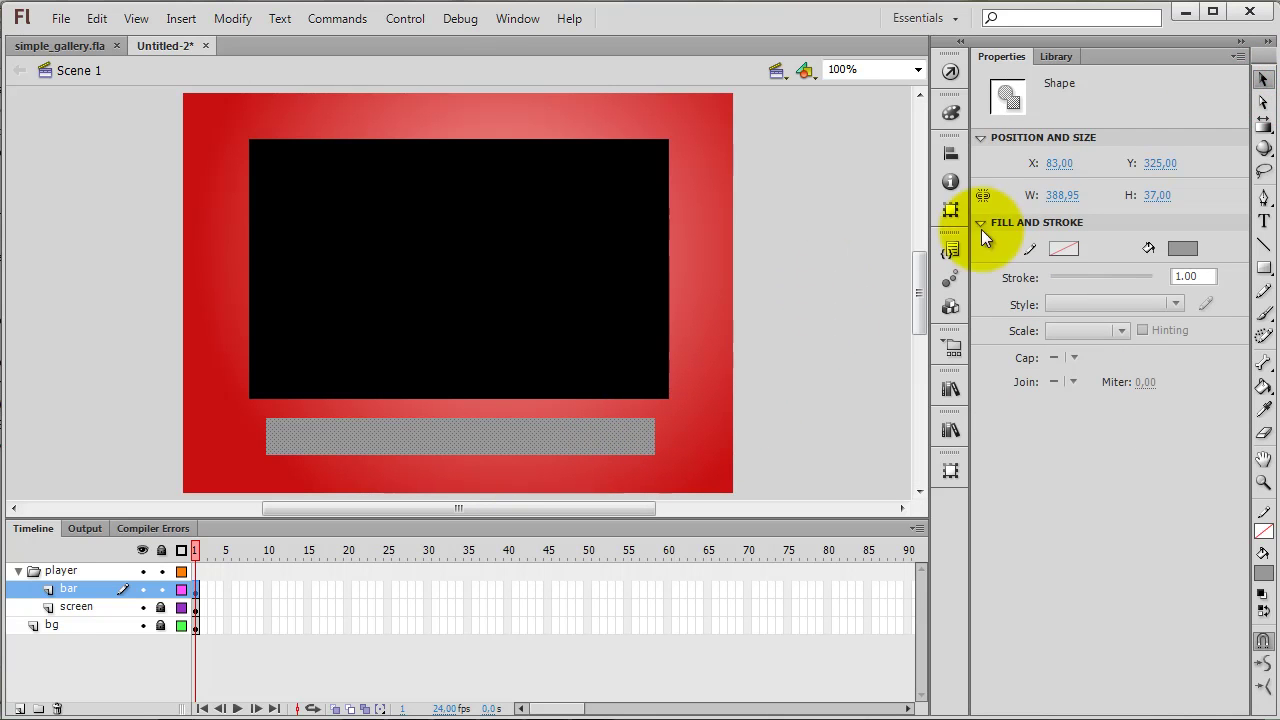
click(1050, 196)
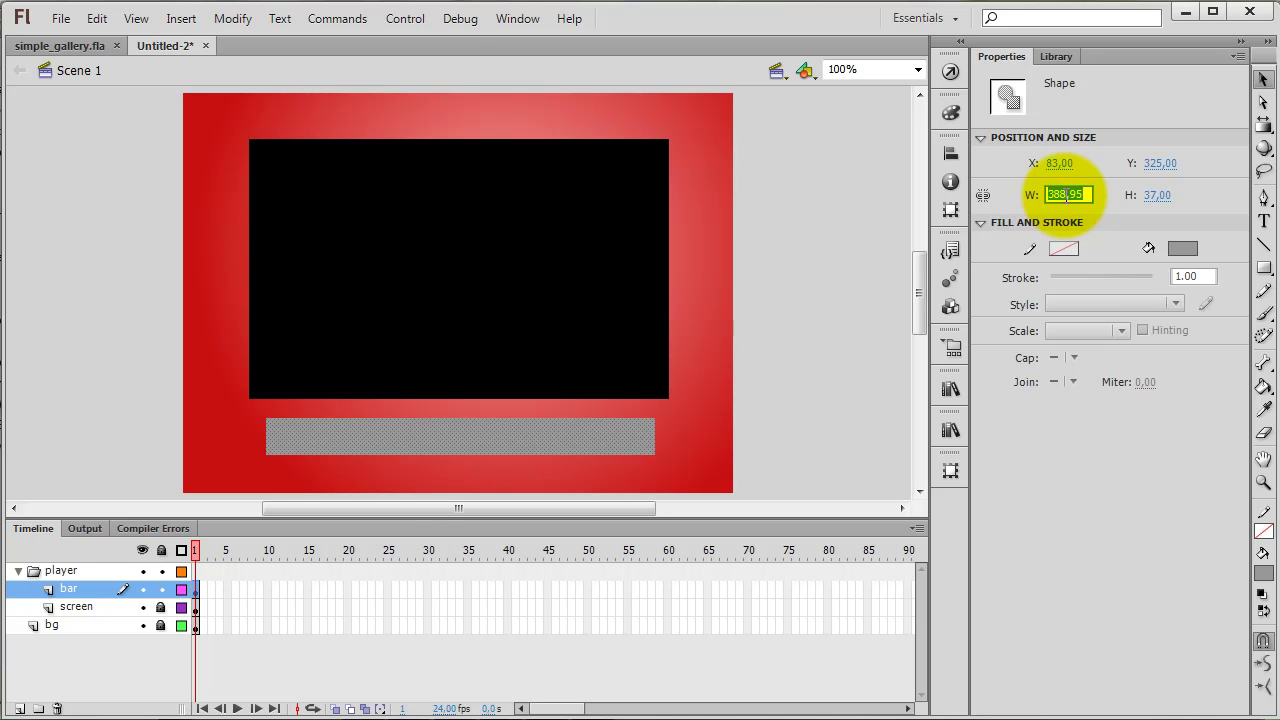
text(420)
key(Tab)
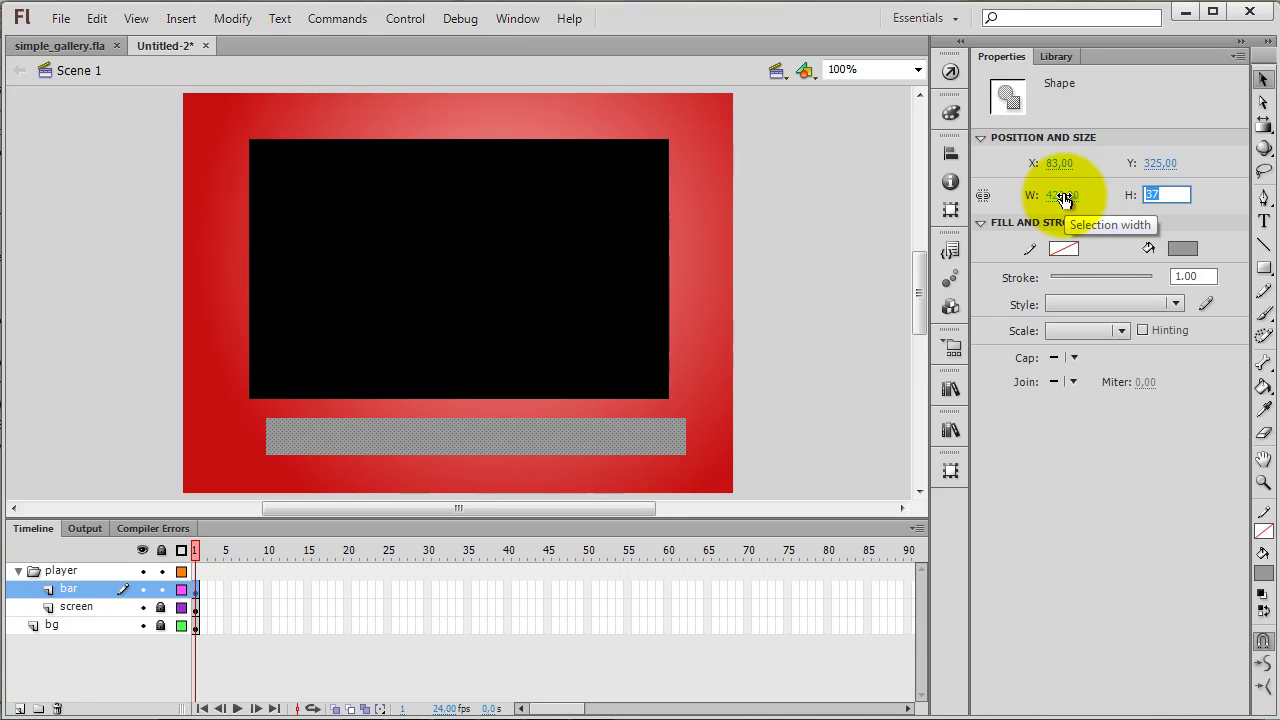
text(40)
key(Return)
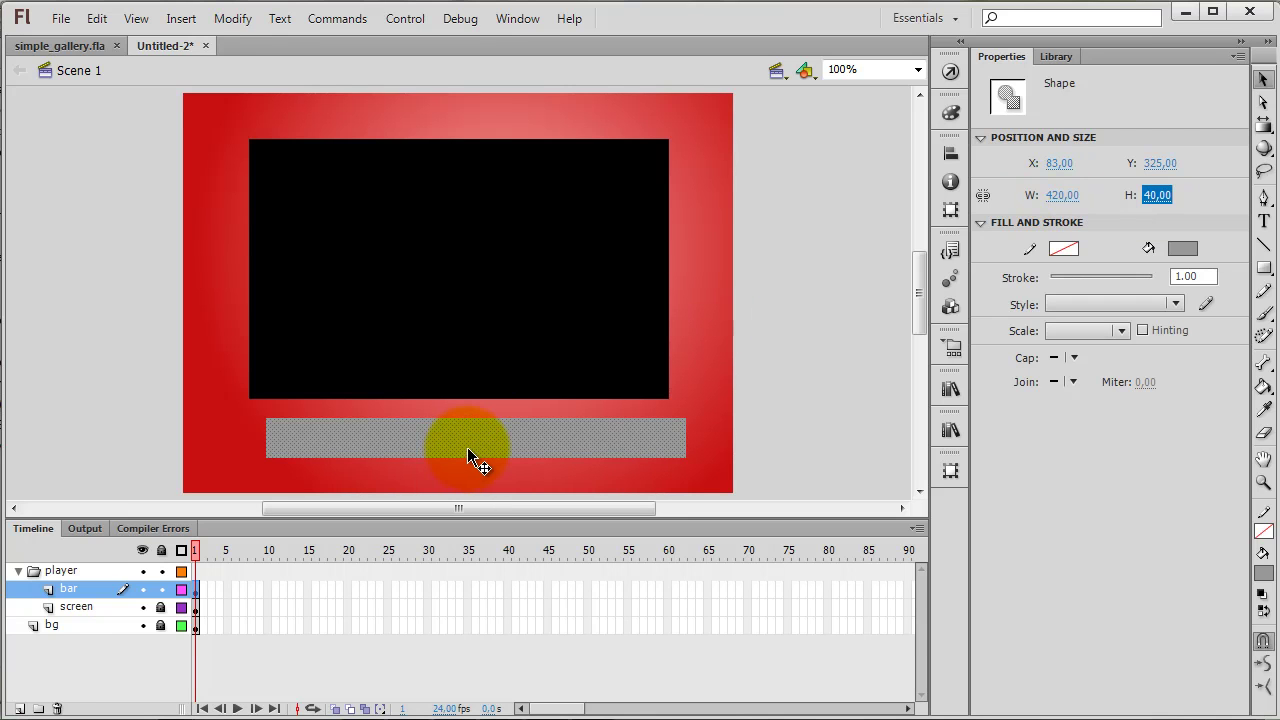
Position the gray bar flush beneath the black screen, with X at 66 and Y at 306.
click(1065, 166)
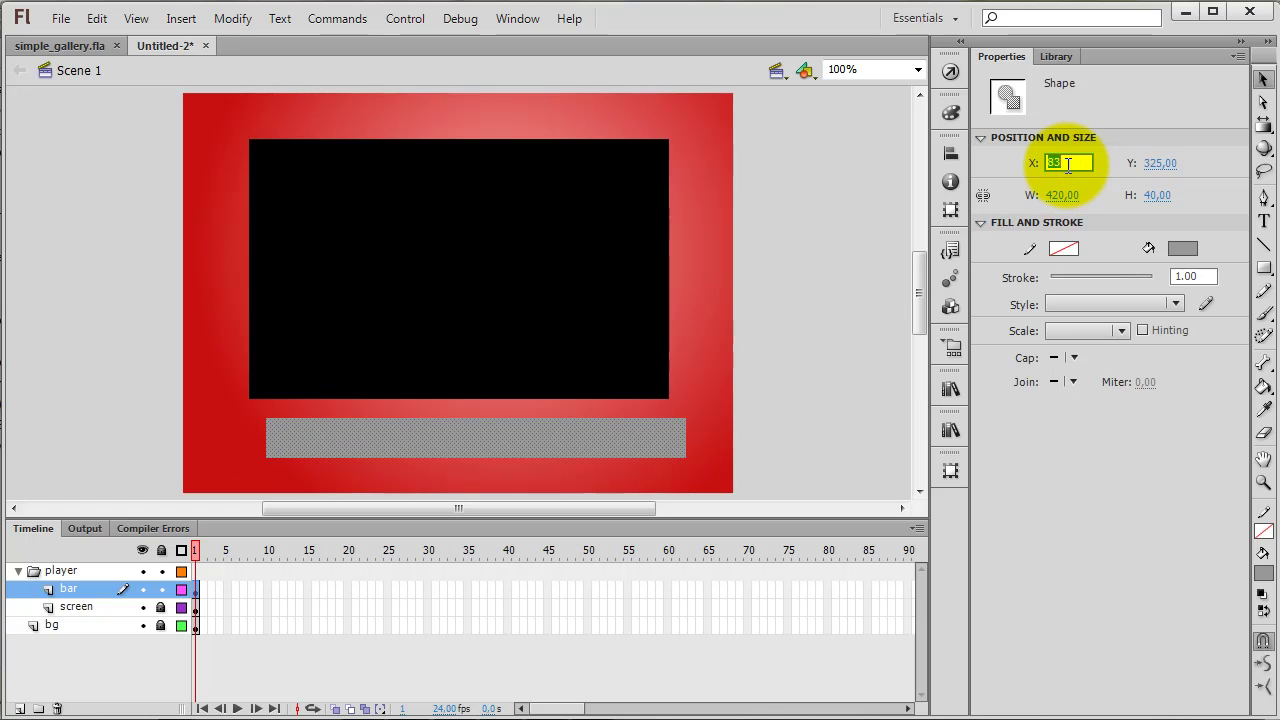
text(66)
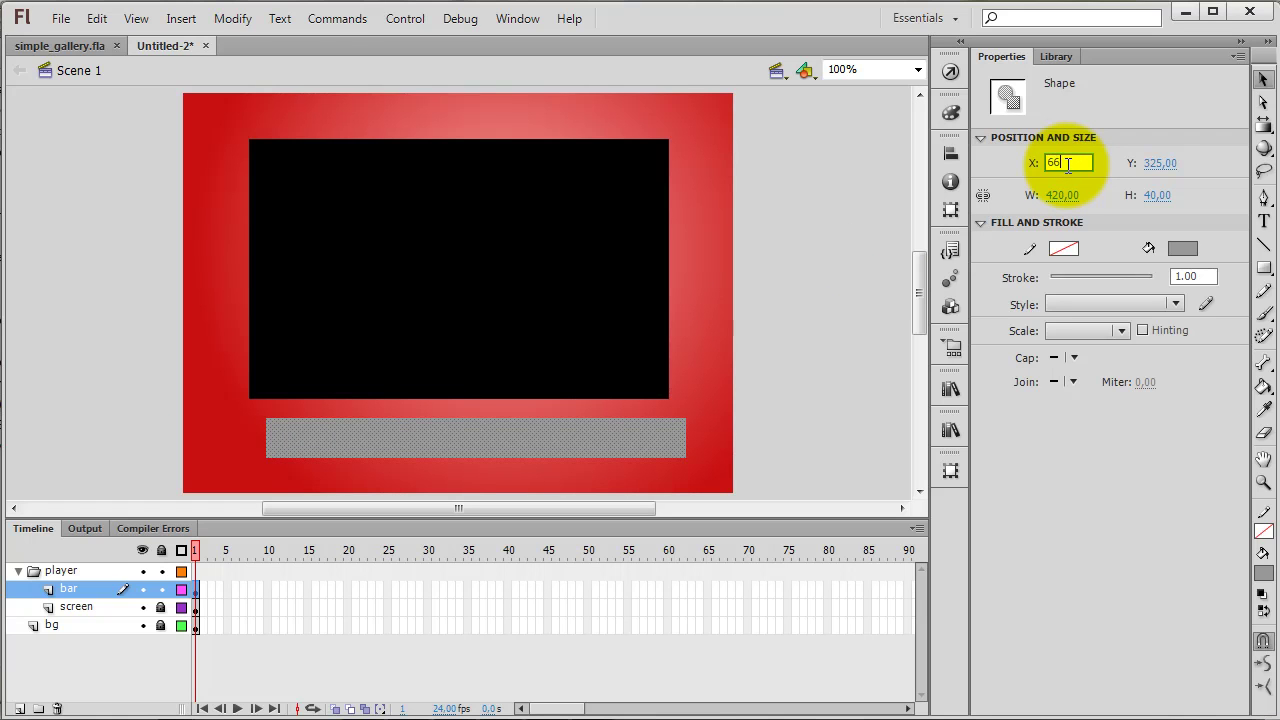
key(Tab)
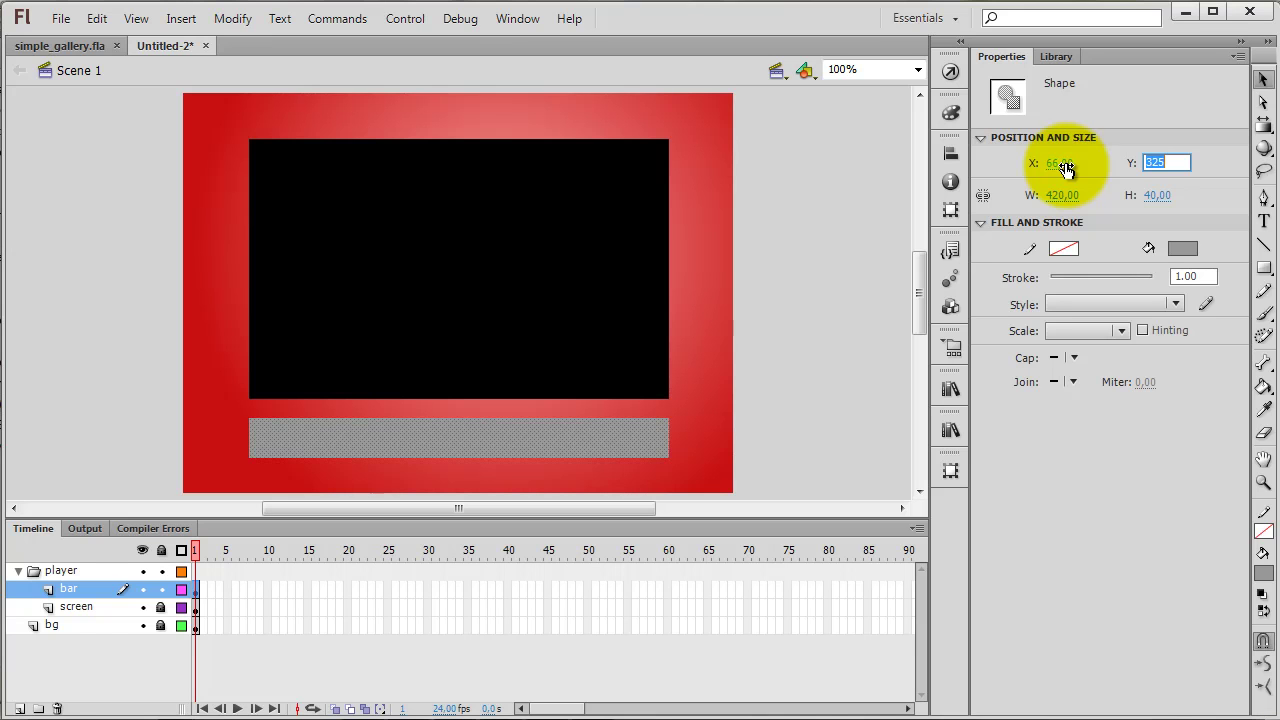
click(556, 446)
drag(556, 446, 552, 426)
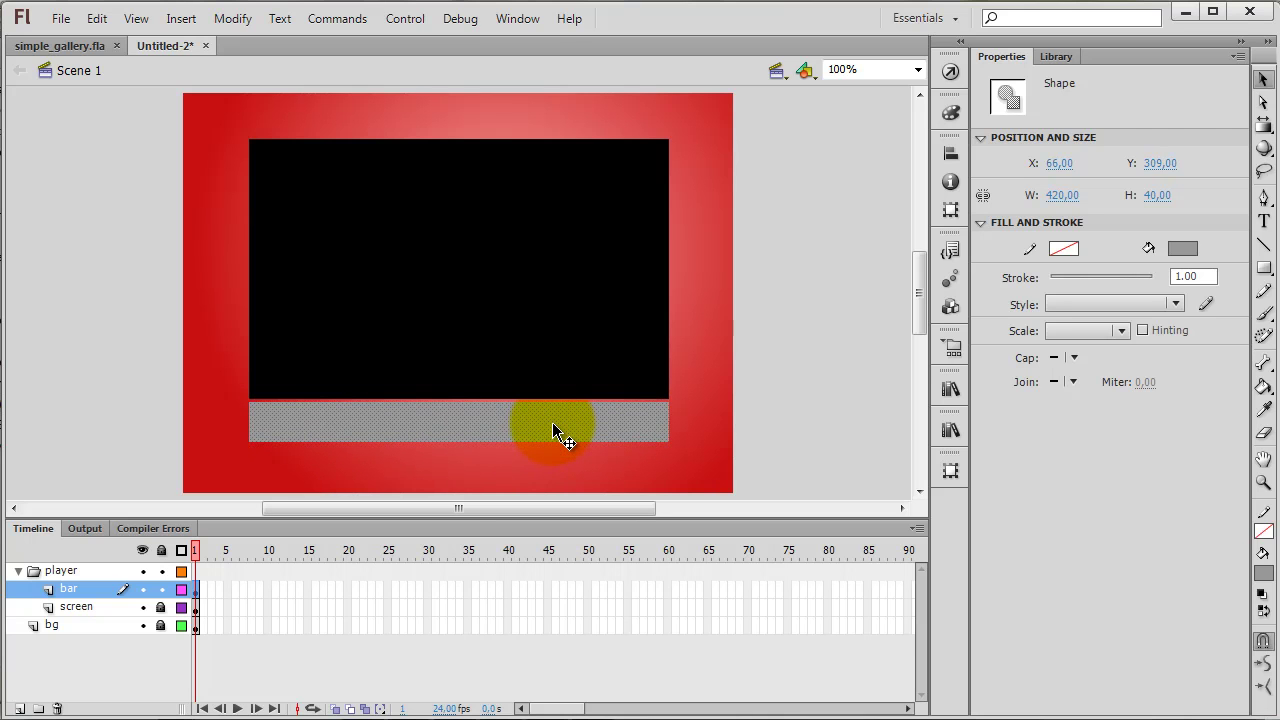
key(Up)
key(Up)
key(Up)
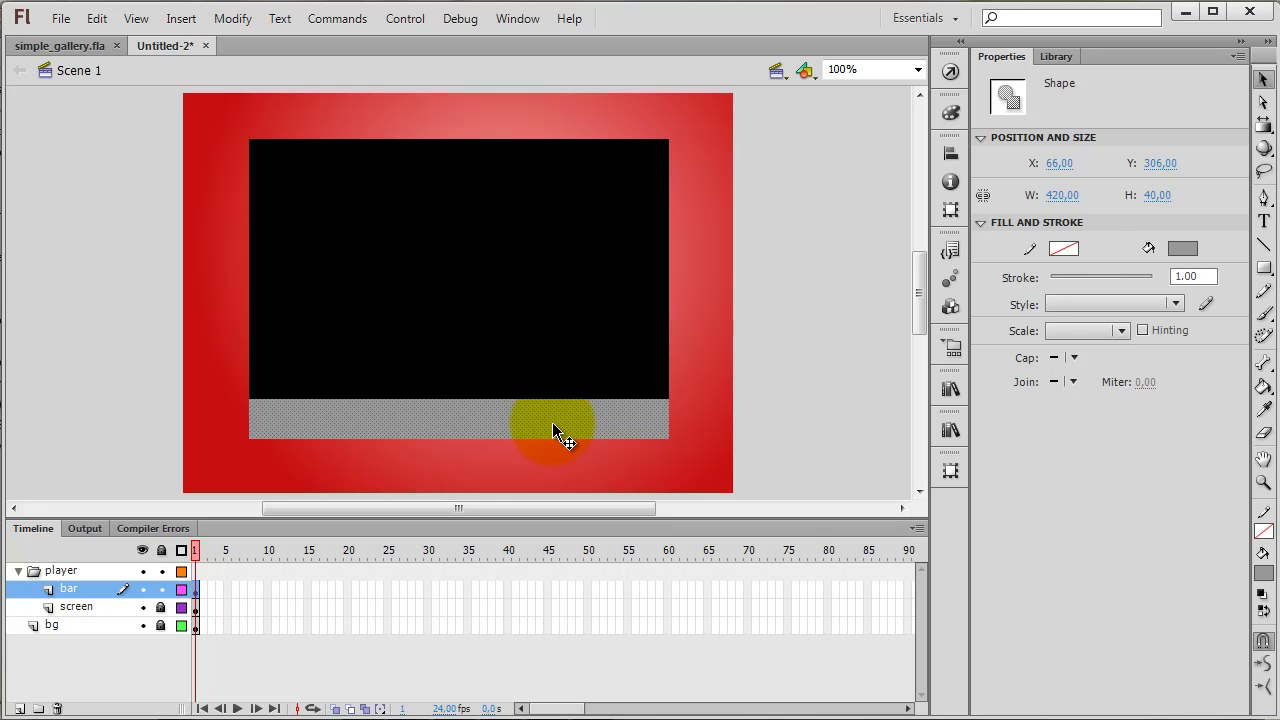
click(721, 363)
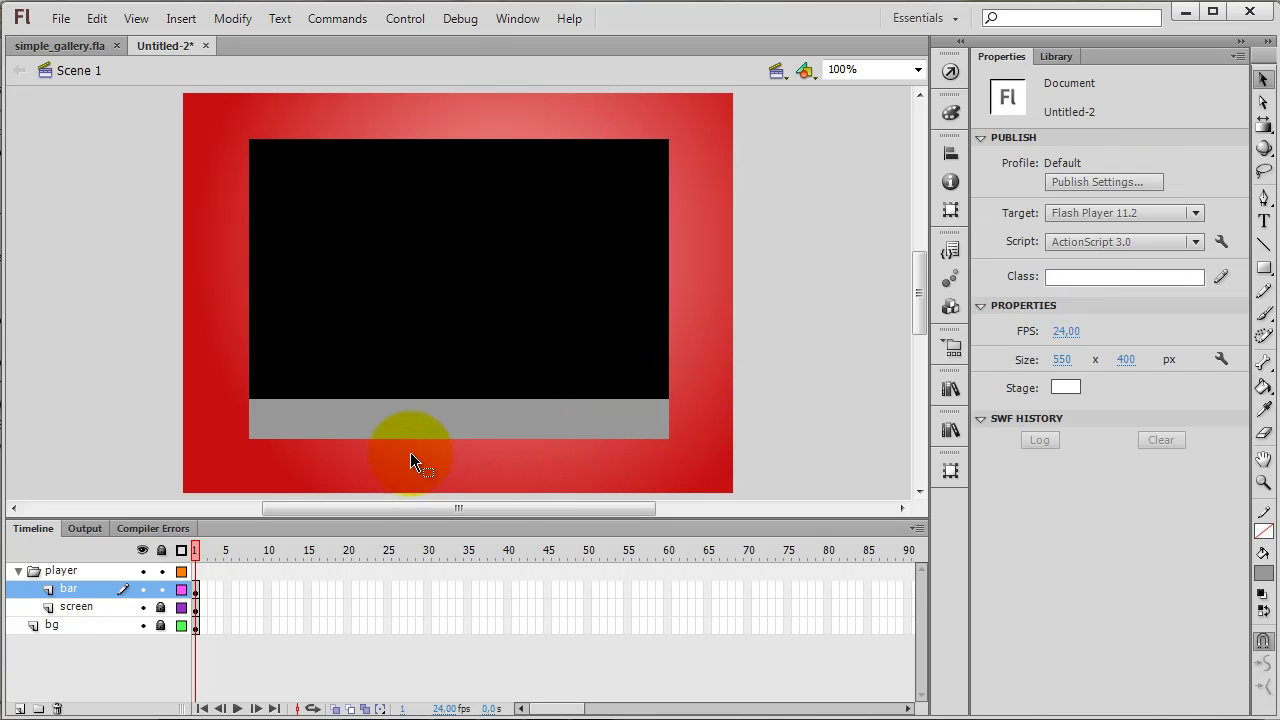
Give the bar a radial gradient fill and set the gradient's outer color to gray B2B2B2.
click(411, 419)
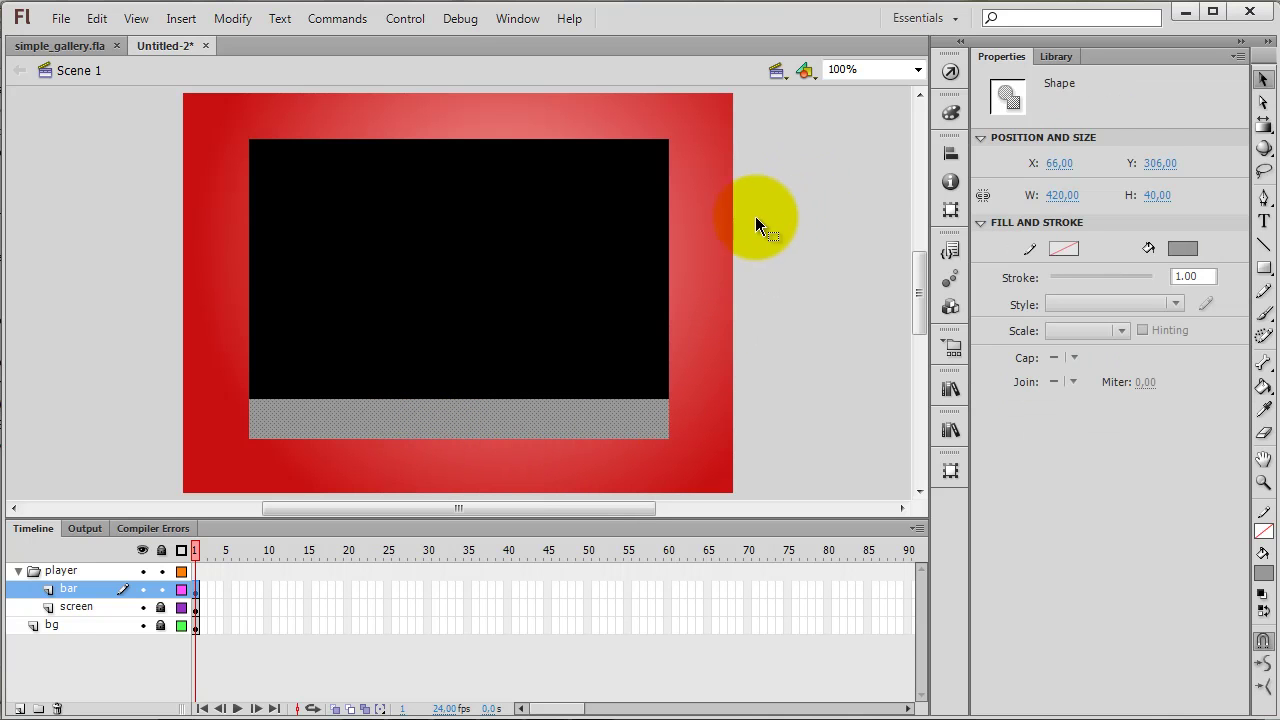
click(948, 114)
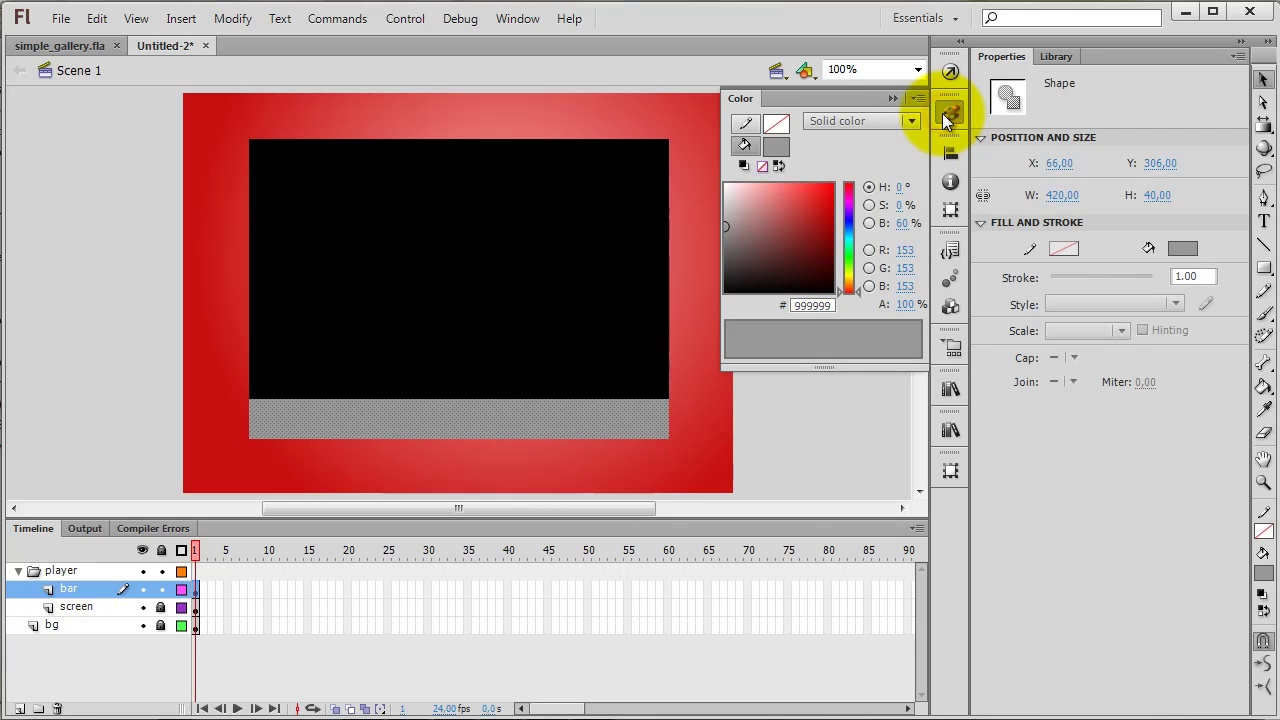
click(843, 120)
click(846, 208)
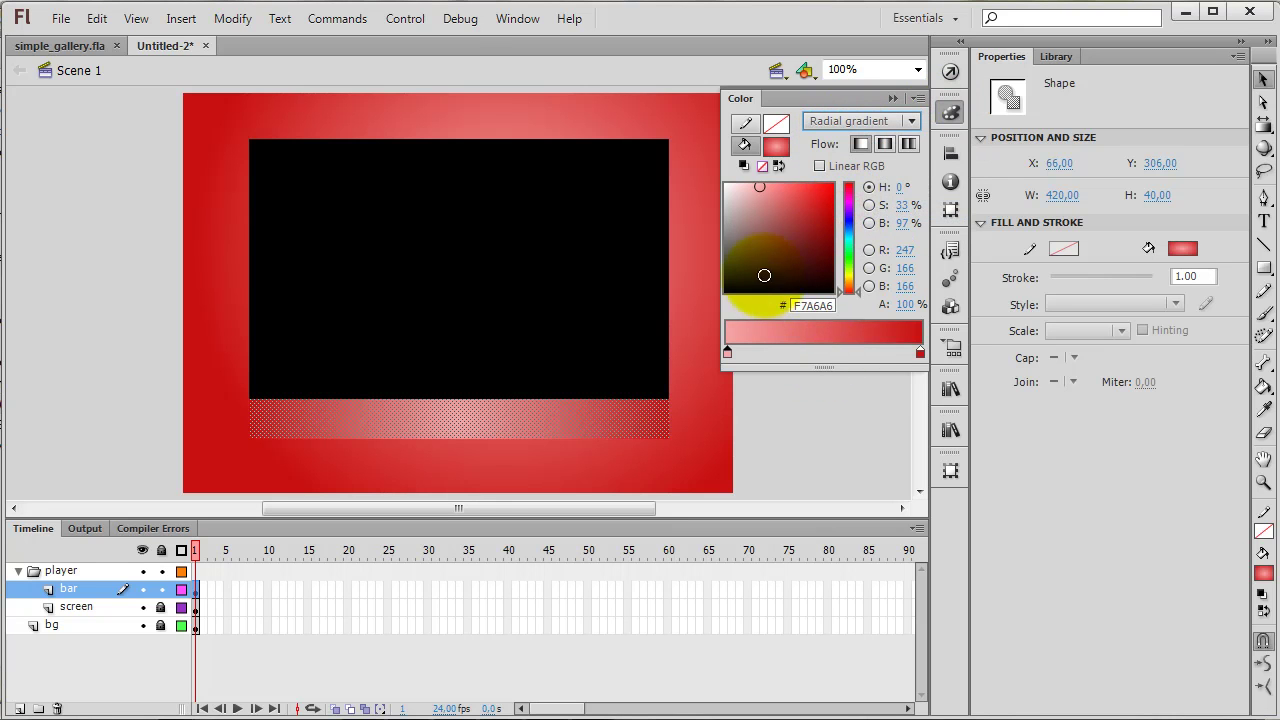
click(920, 352)
drag(821, 210, 724, 216)
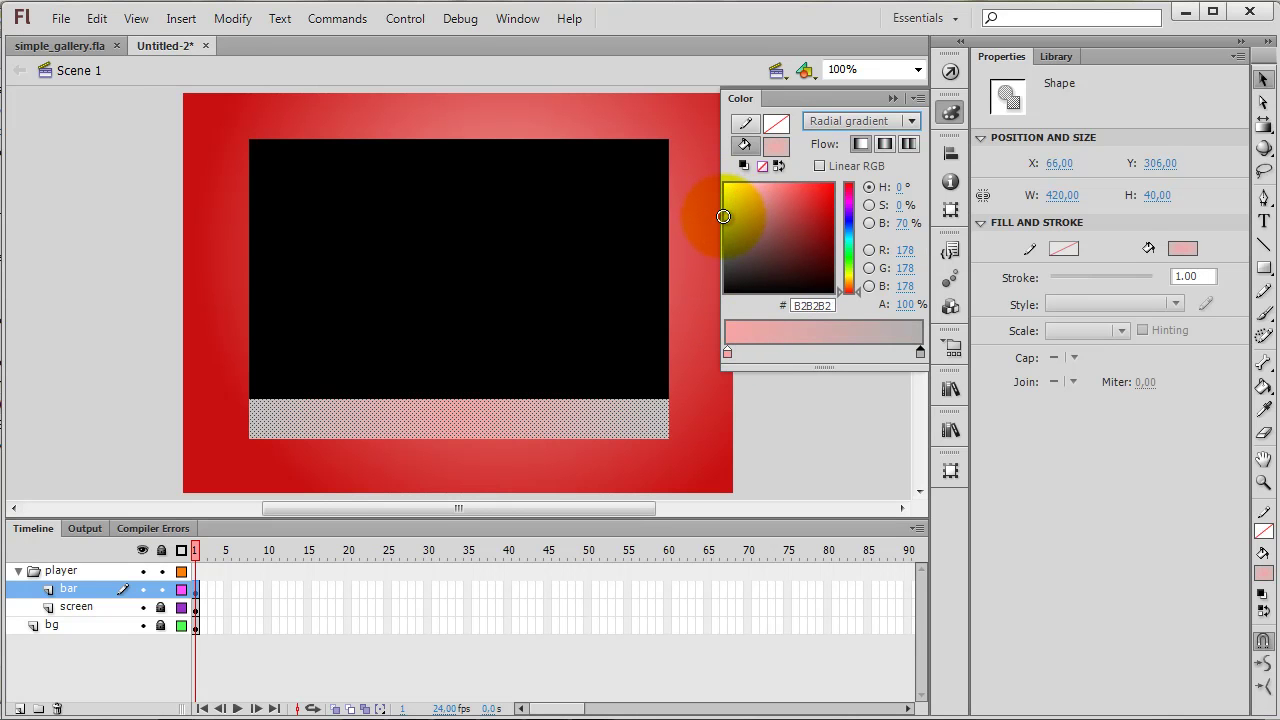
Change the center color of the bar's radial gradient to a very light, nearly white gray.
click(726, 353)
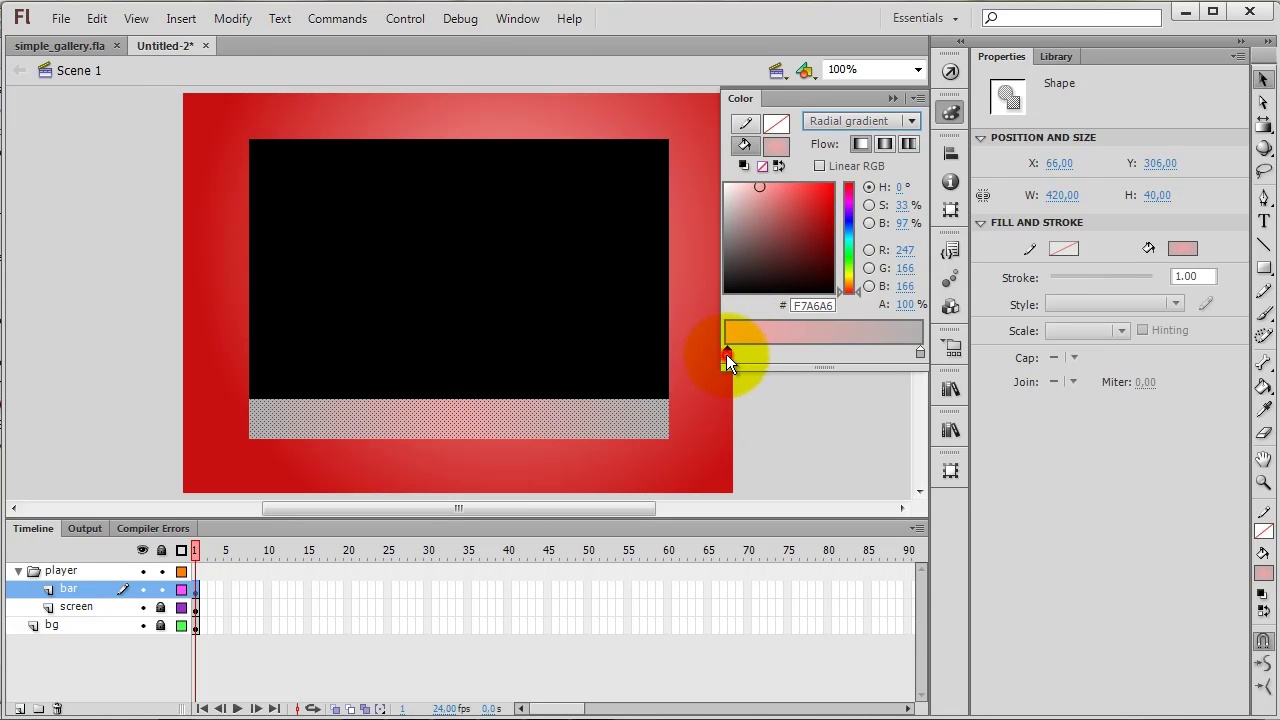
click(739, 190)
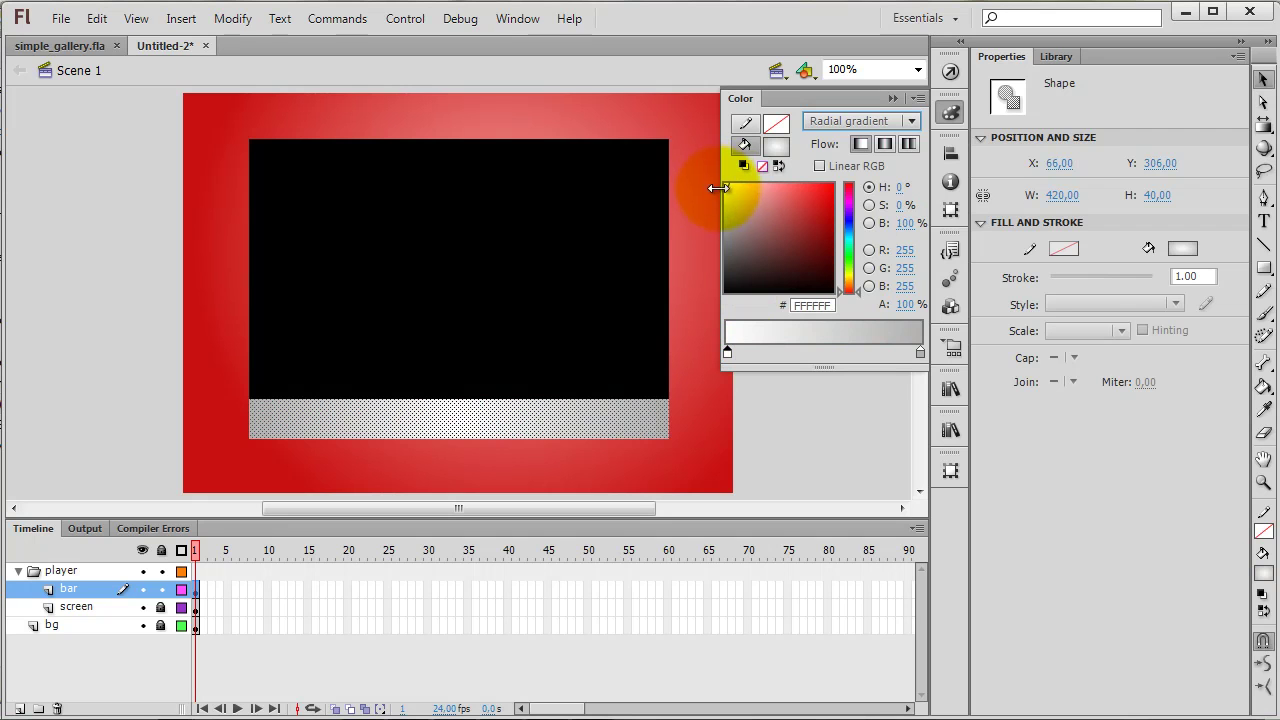
click(724, 190)
click(724, 193)
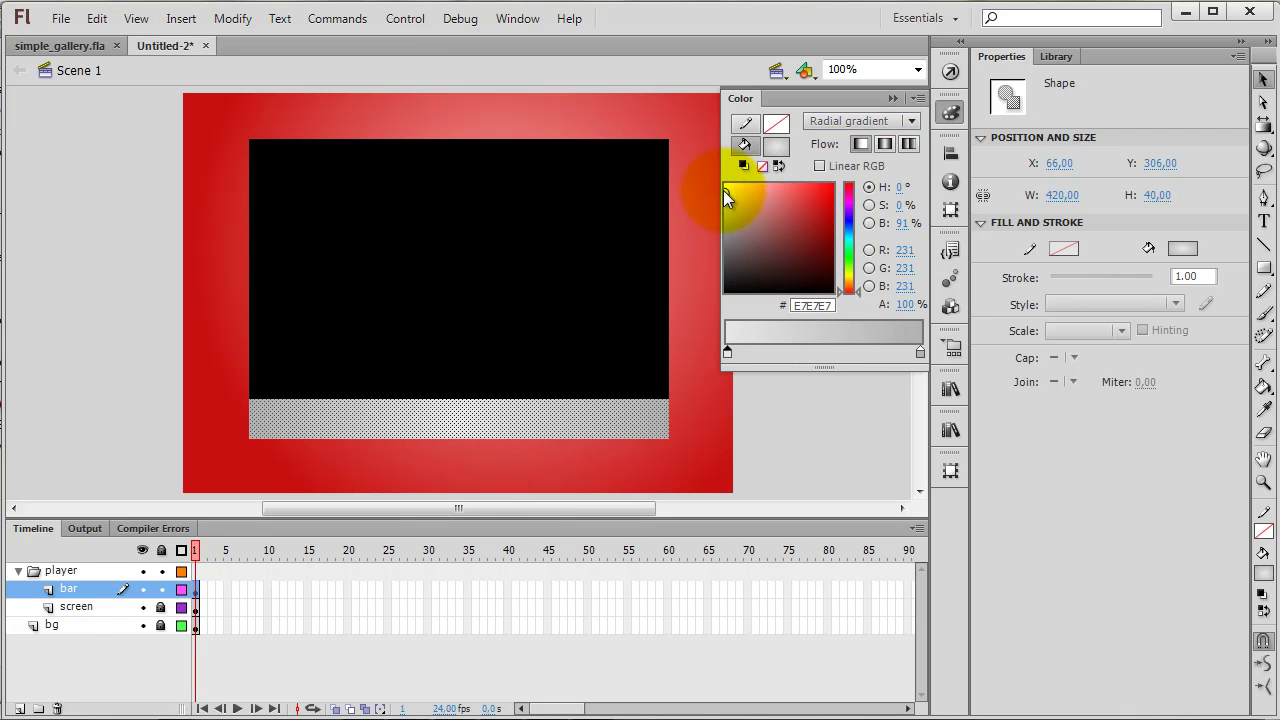
click(724, 188)
click(834, 415)
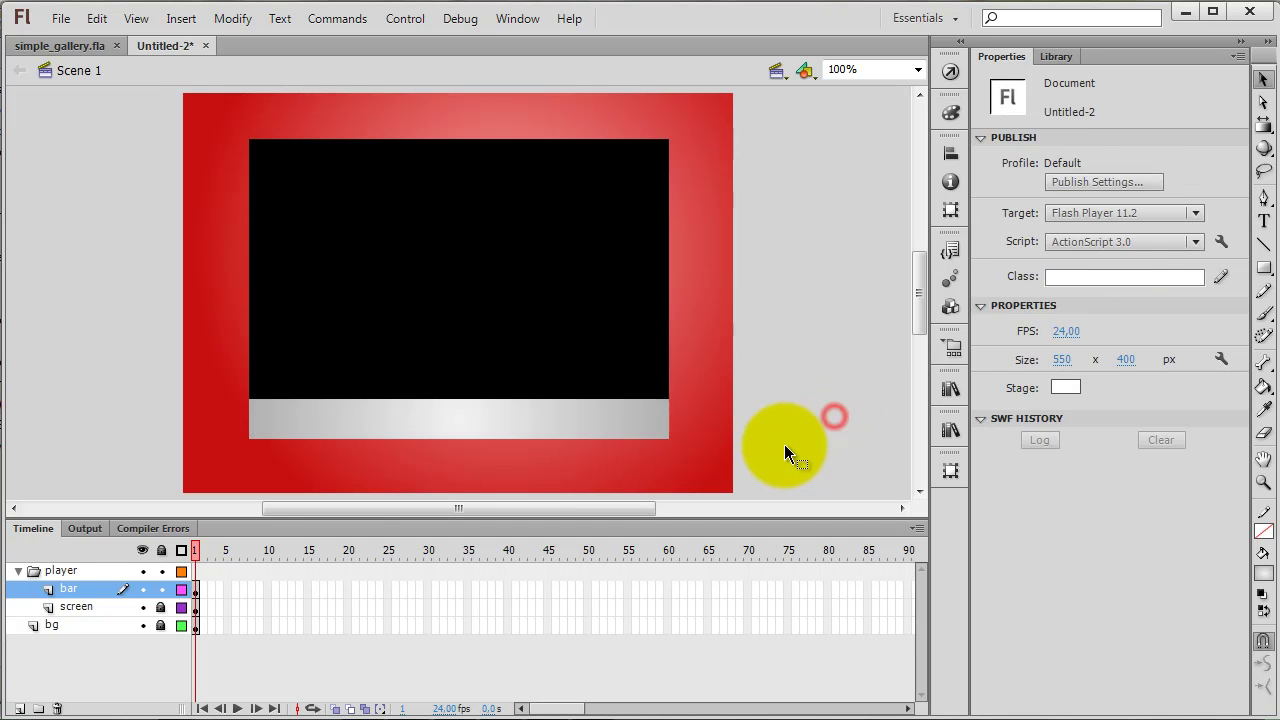
Transform the bar's gradient by moving its center up and to the right of the bar's middle and rotating it counterclockwise.
click(565, 426)
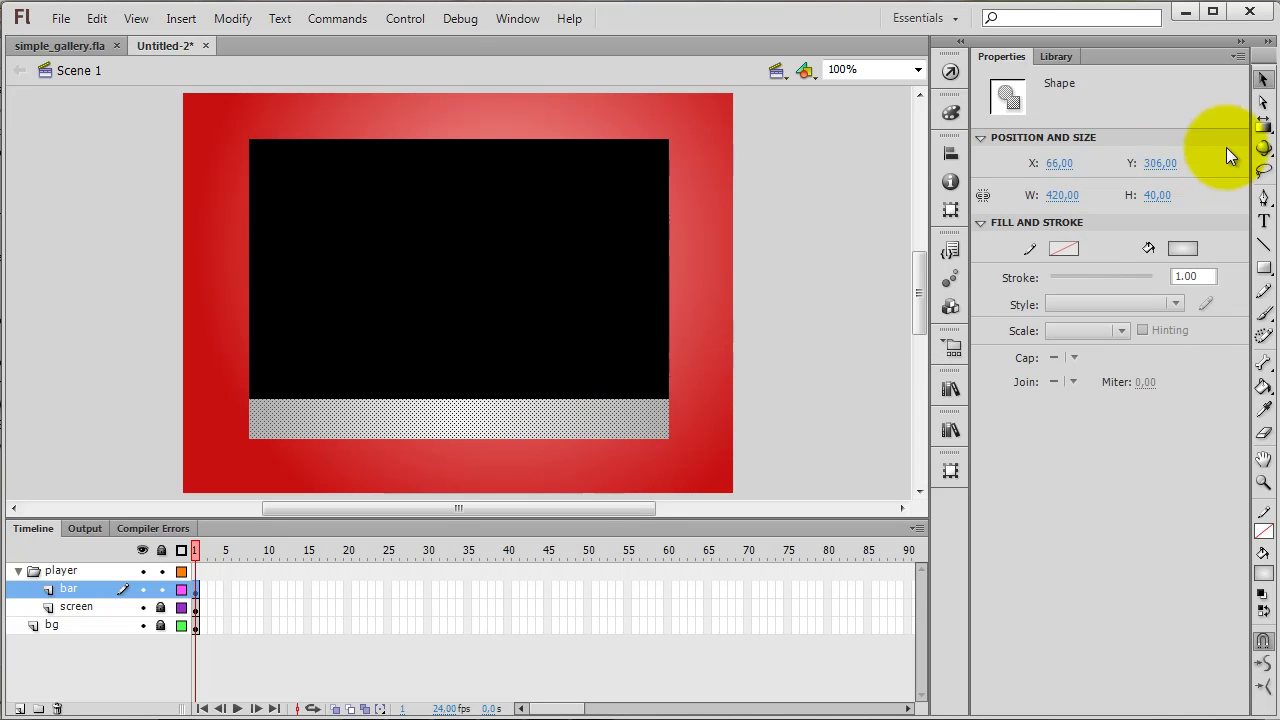
click(1263, 125)
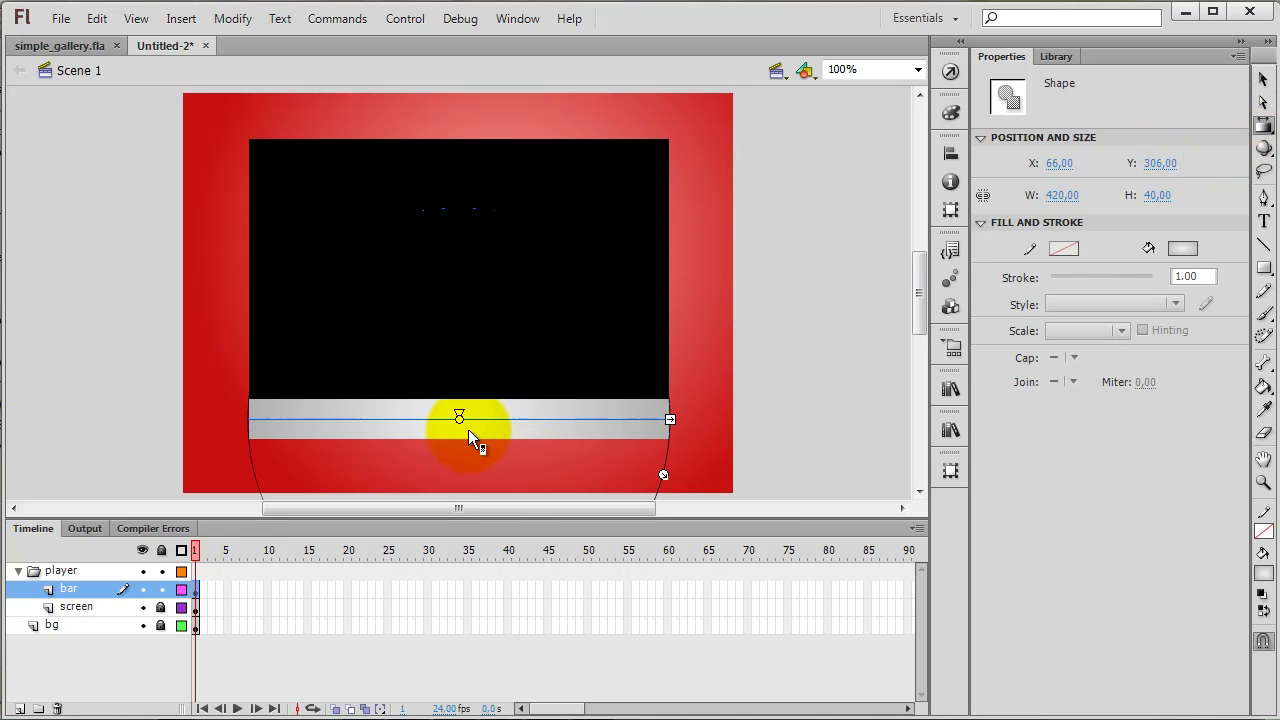
drag(459, 418, 492, 375)
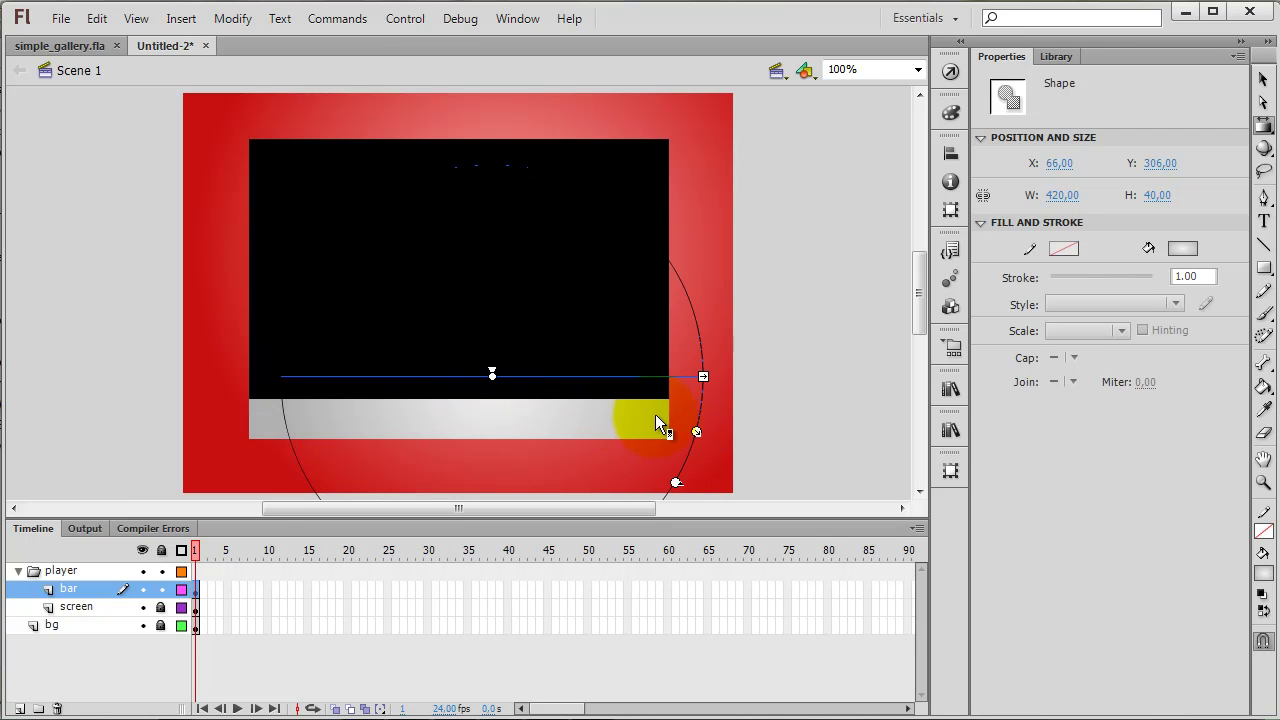
drag(675, 481, 695, 435)
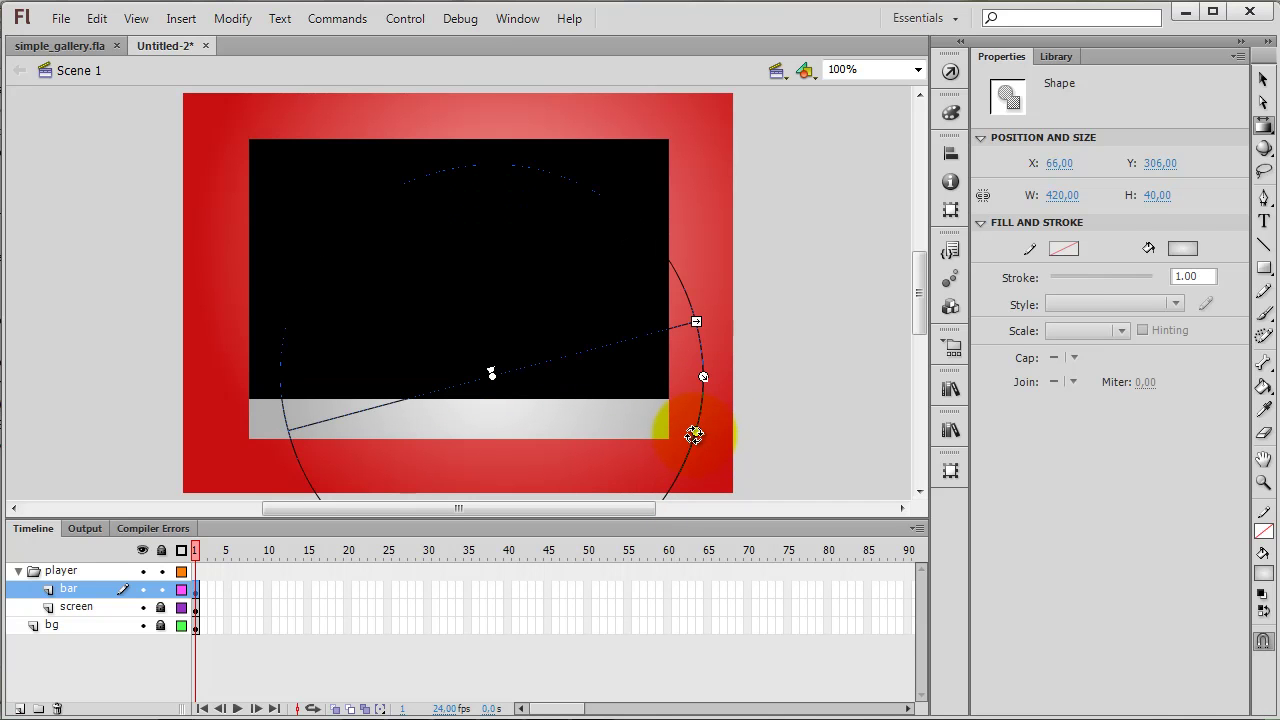
click(808, 351)
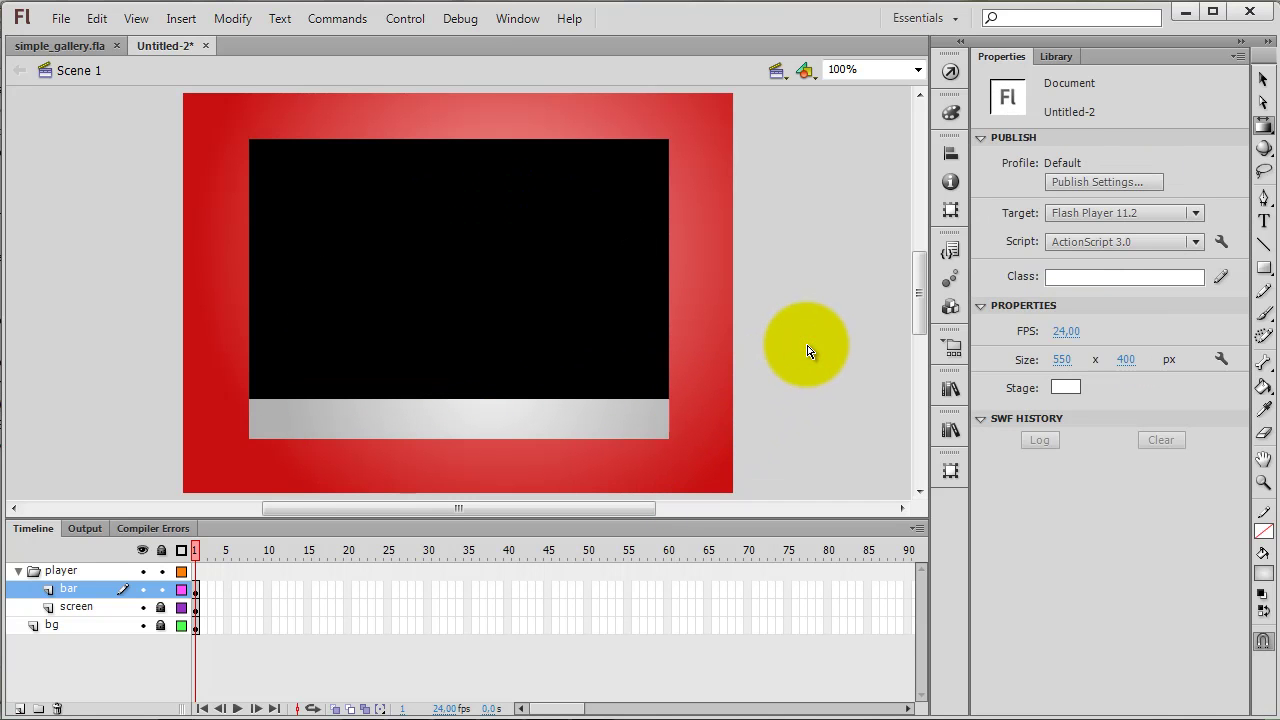
click(567, 413)
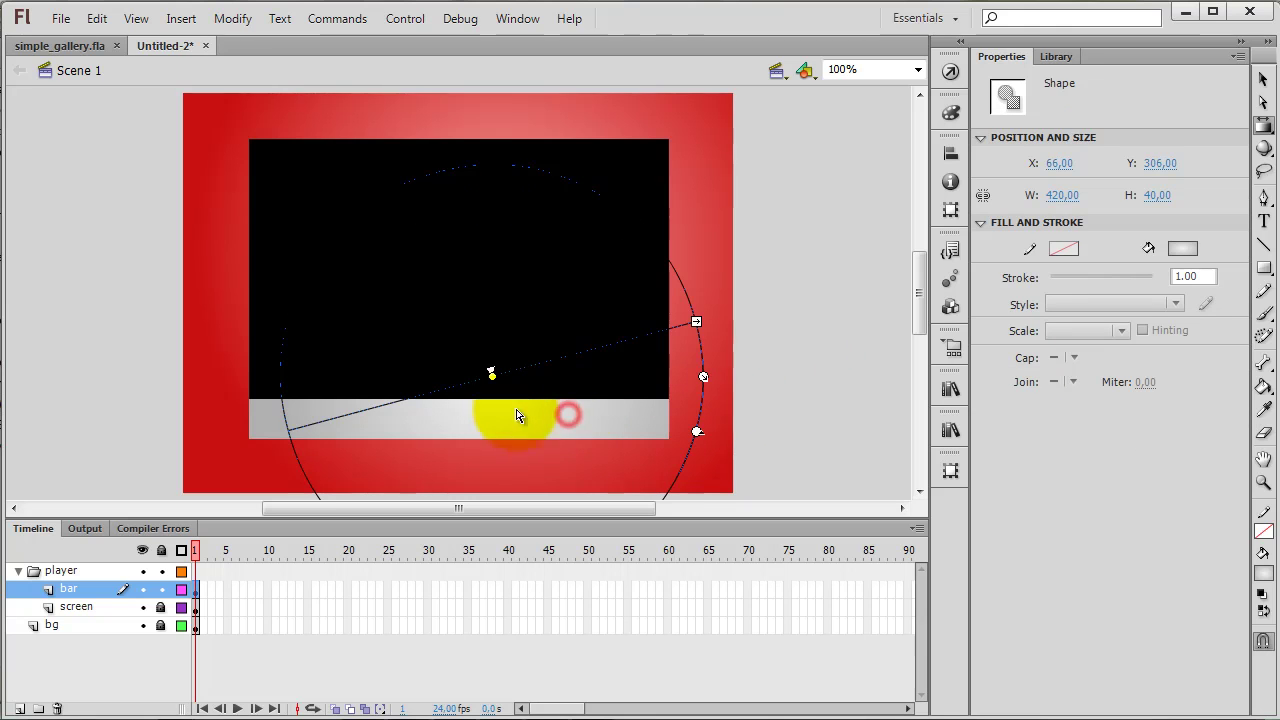
mouse_move(491, 374)
mouse_down()
mouse_move(530, 376)
mouse_move(513, 373)
mouse_up()
drag(718, 430, 758, 395)
click(826, 360)
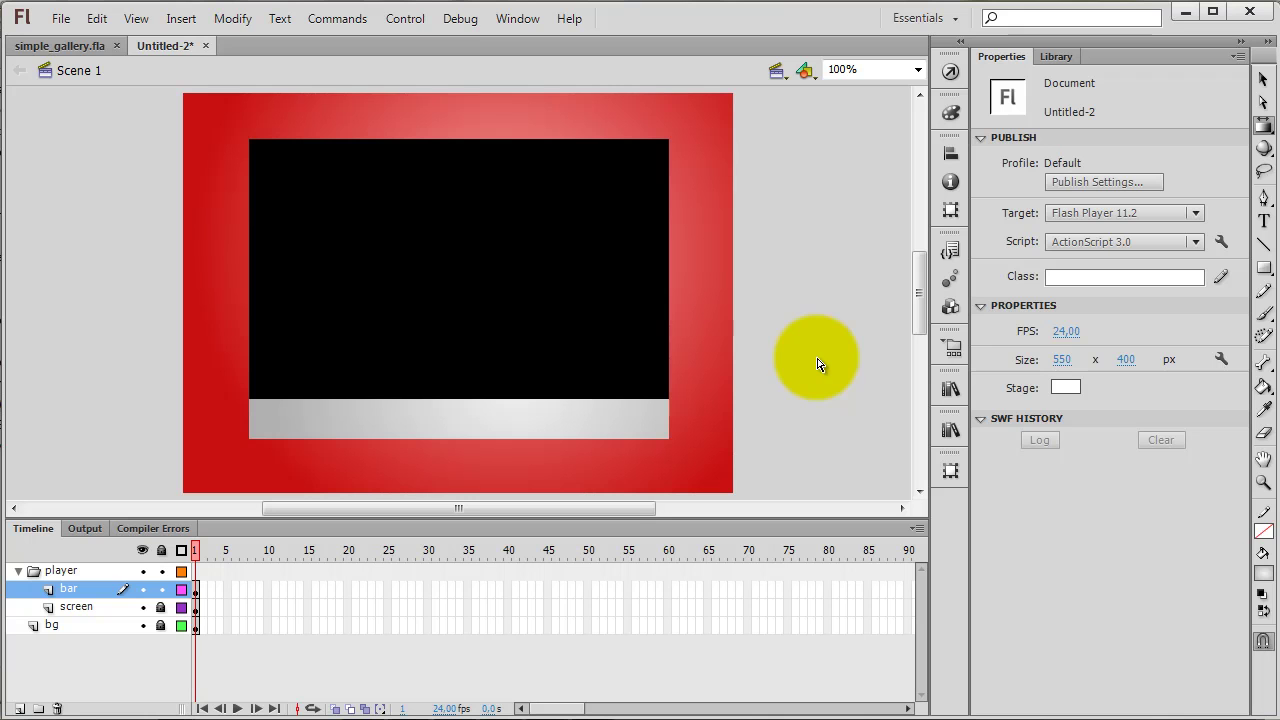
click(1262, 79)
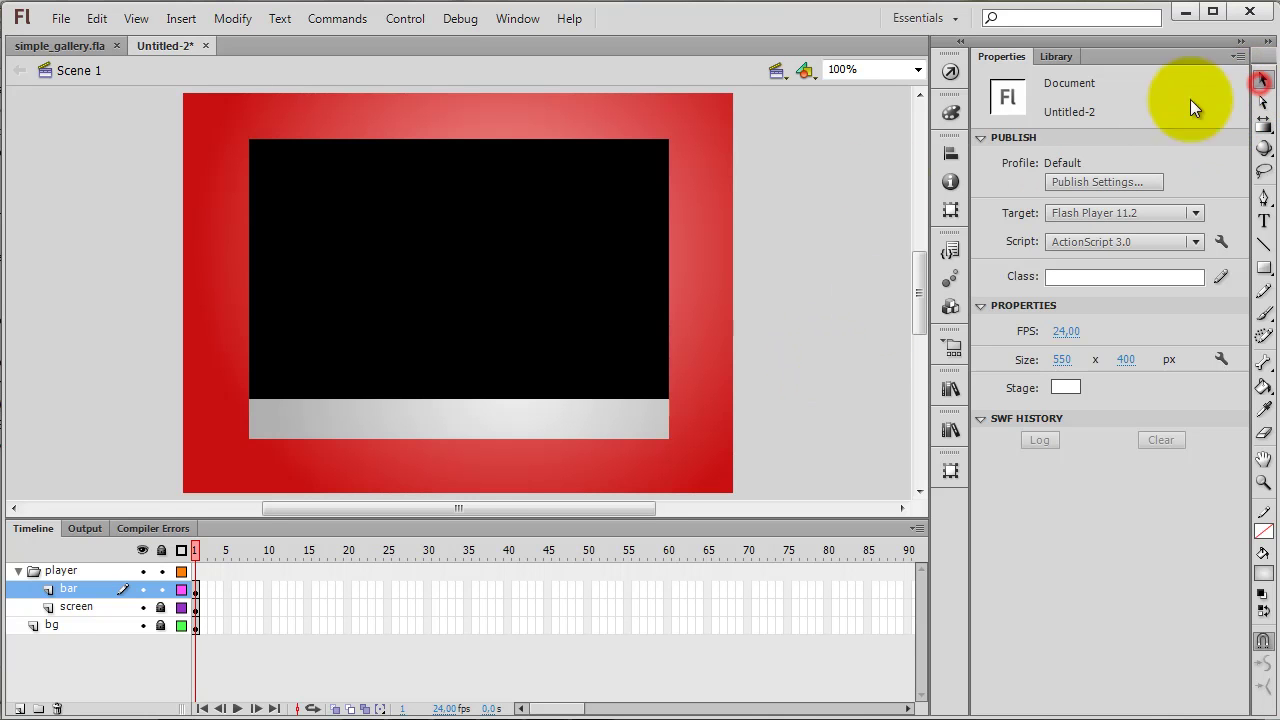
Lock the bar layer and add a new layer named navi above it in the player folder.
click(165, 588)
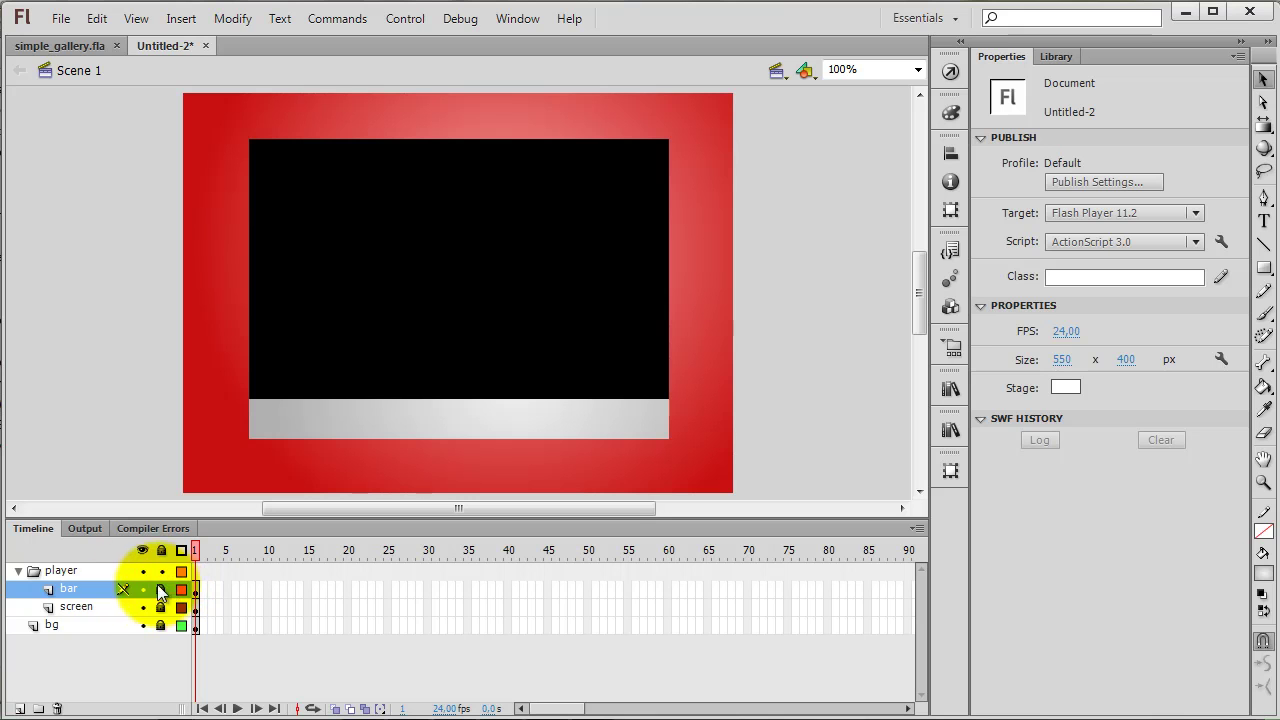
click(19, 708)
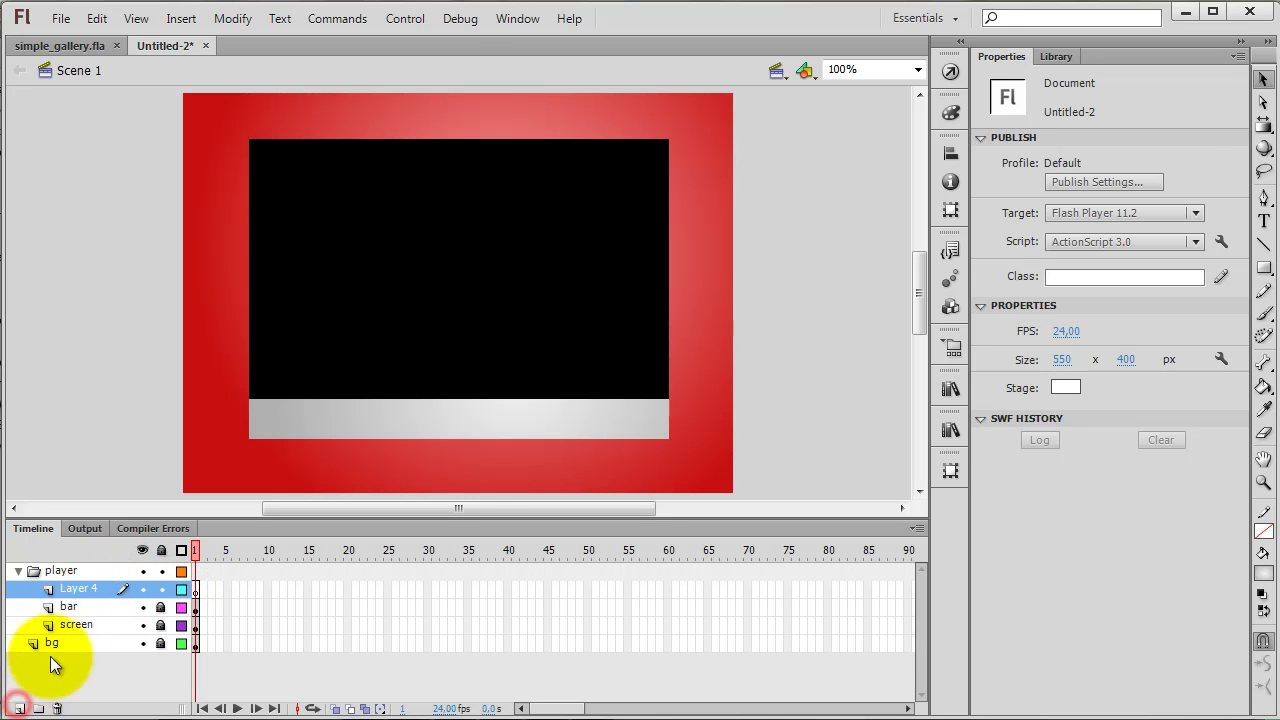
double_click(85, 590)
text(navi)
key(Return)
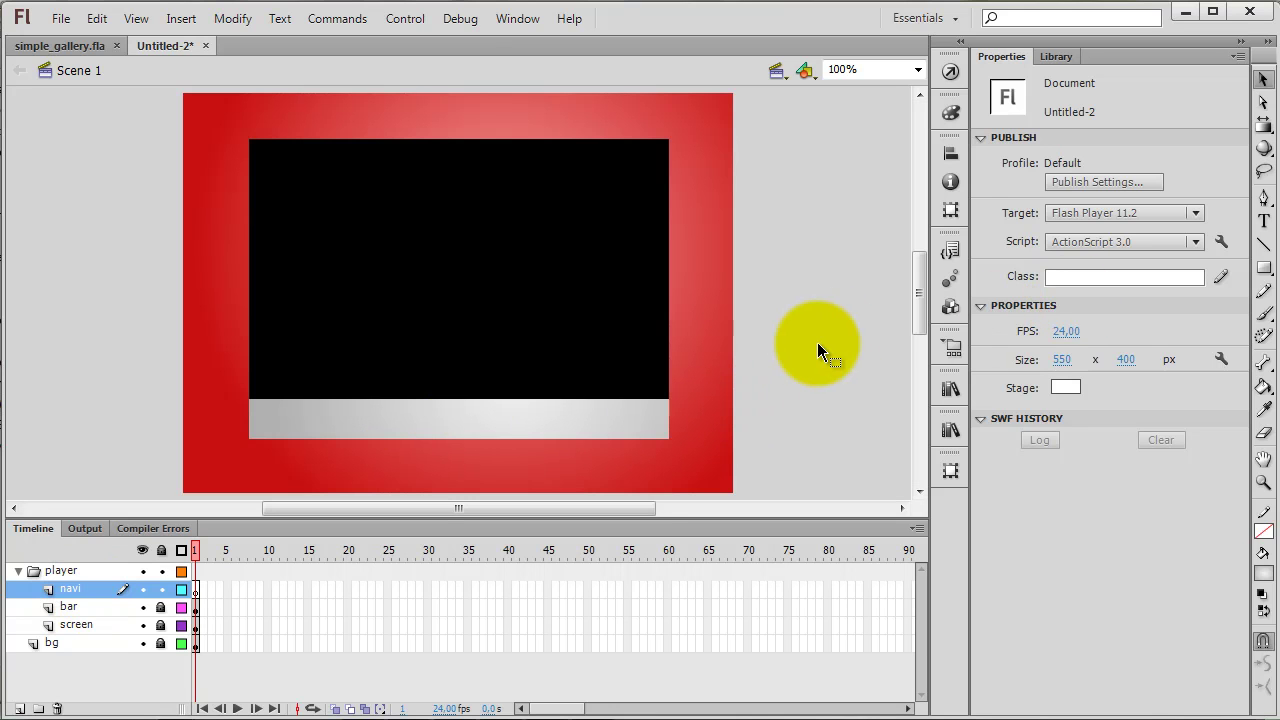
Choose the PolyStar Tool and configure it with the polygon style and 3 sides.
click(1263, 268)
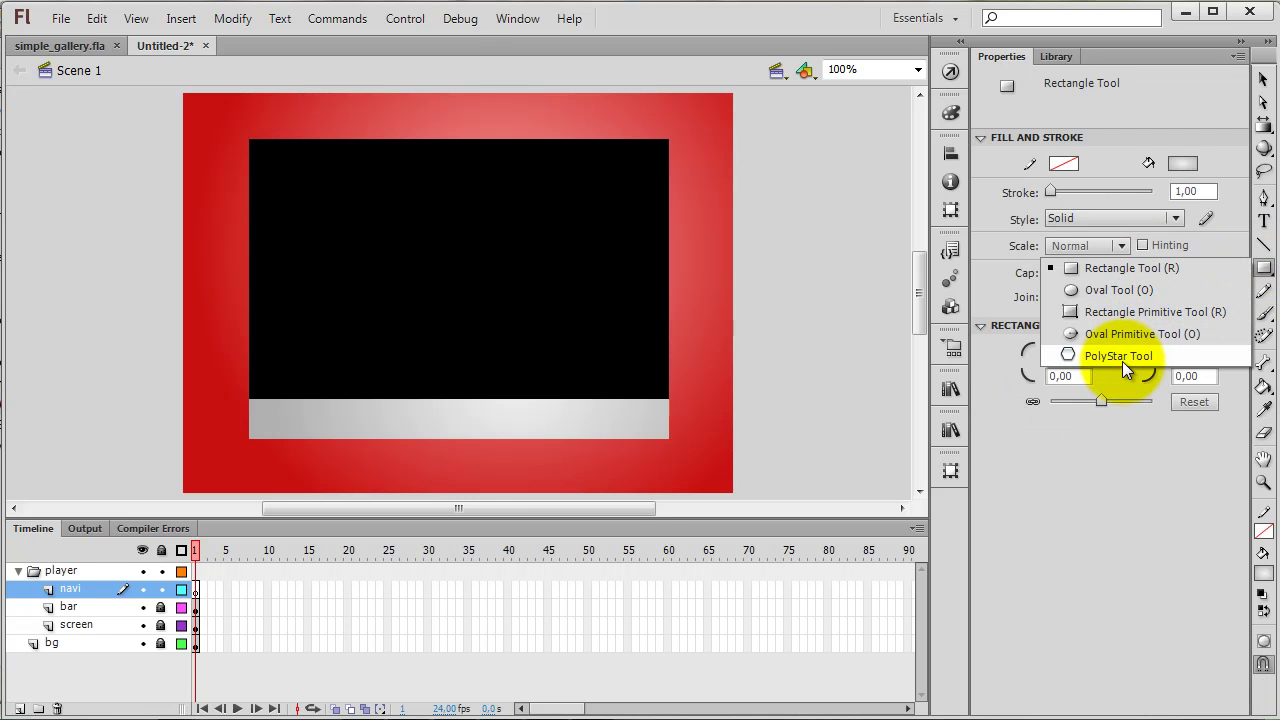
click(1122, 357)
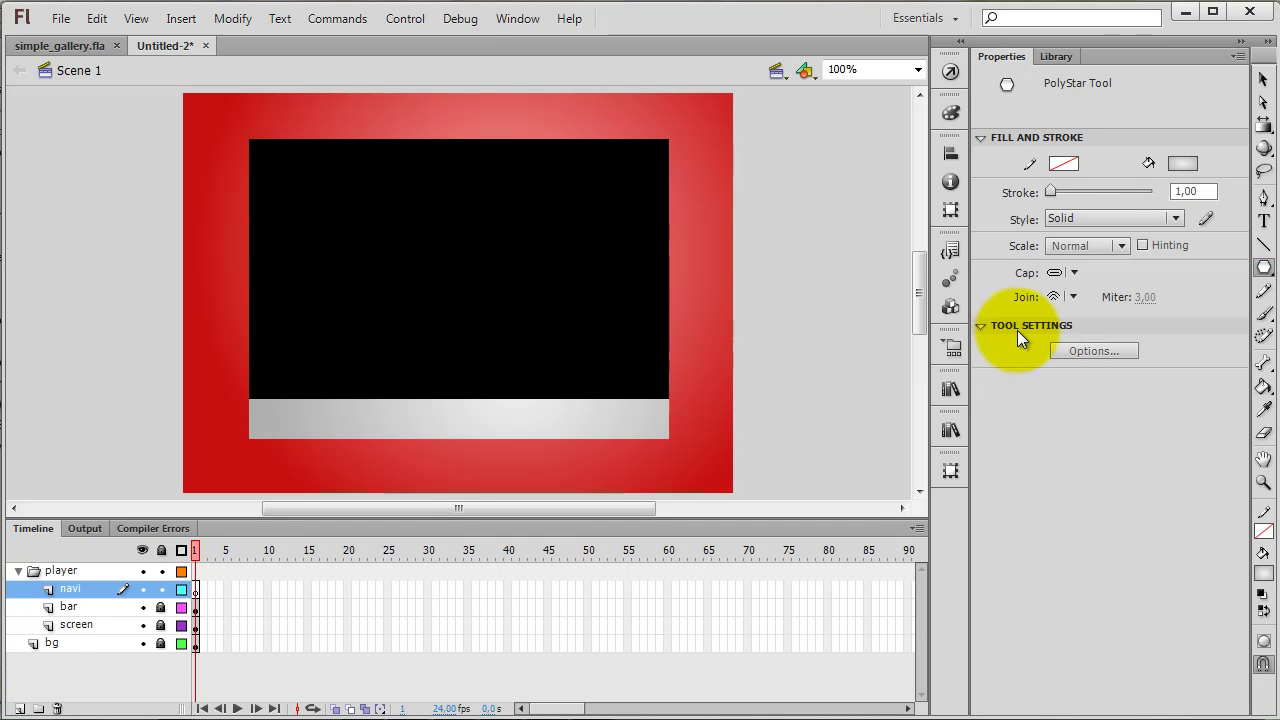
click(1090, 351)
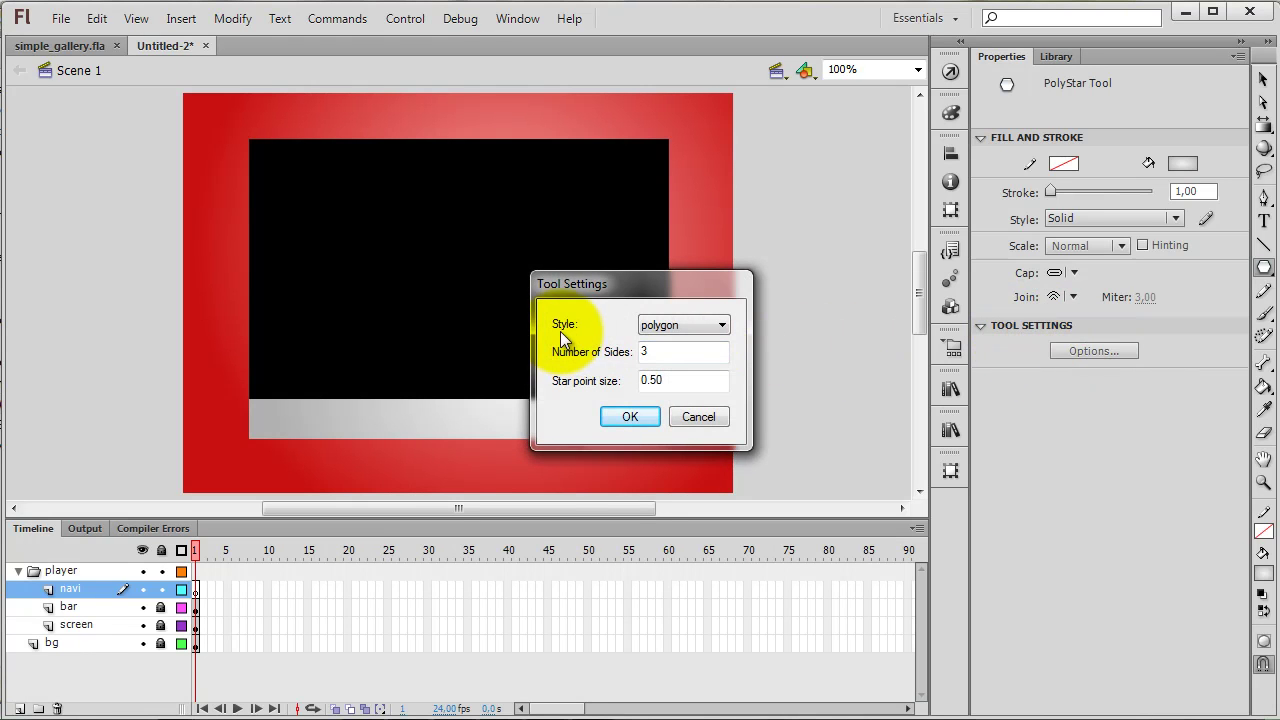
click(682, 327)
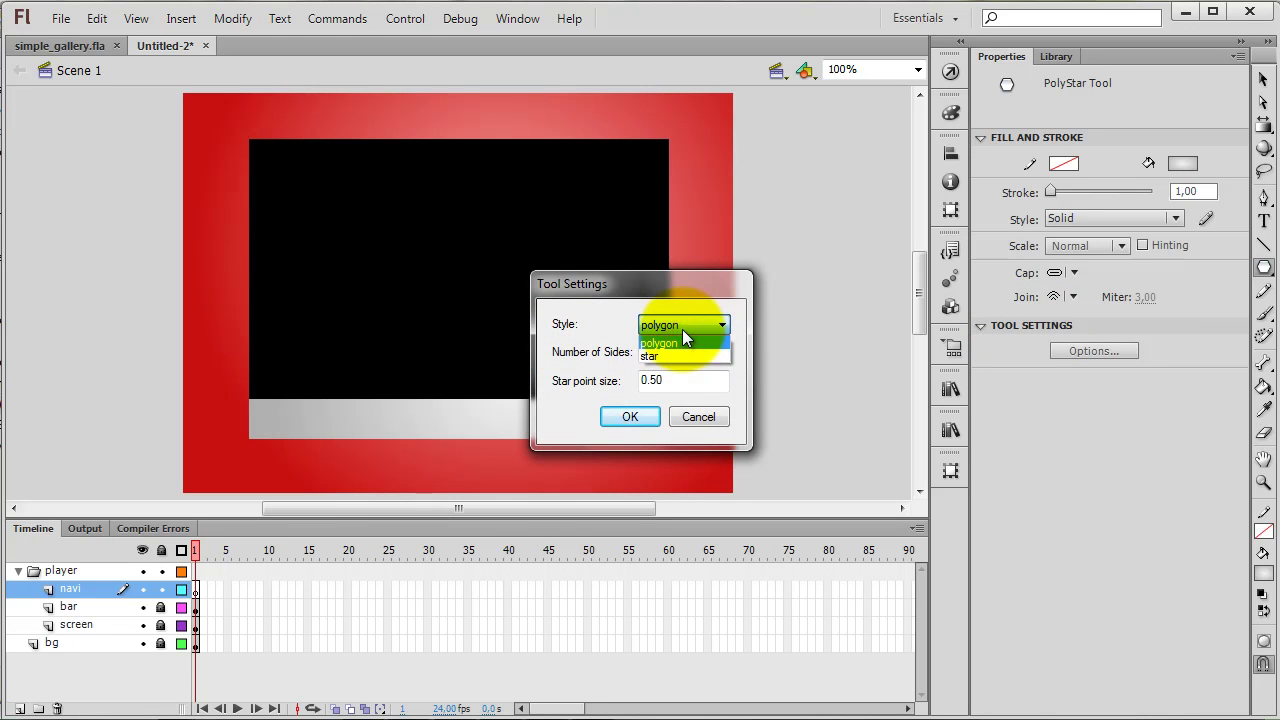
click(682, 329)
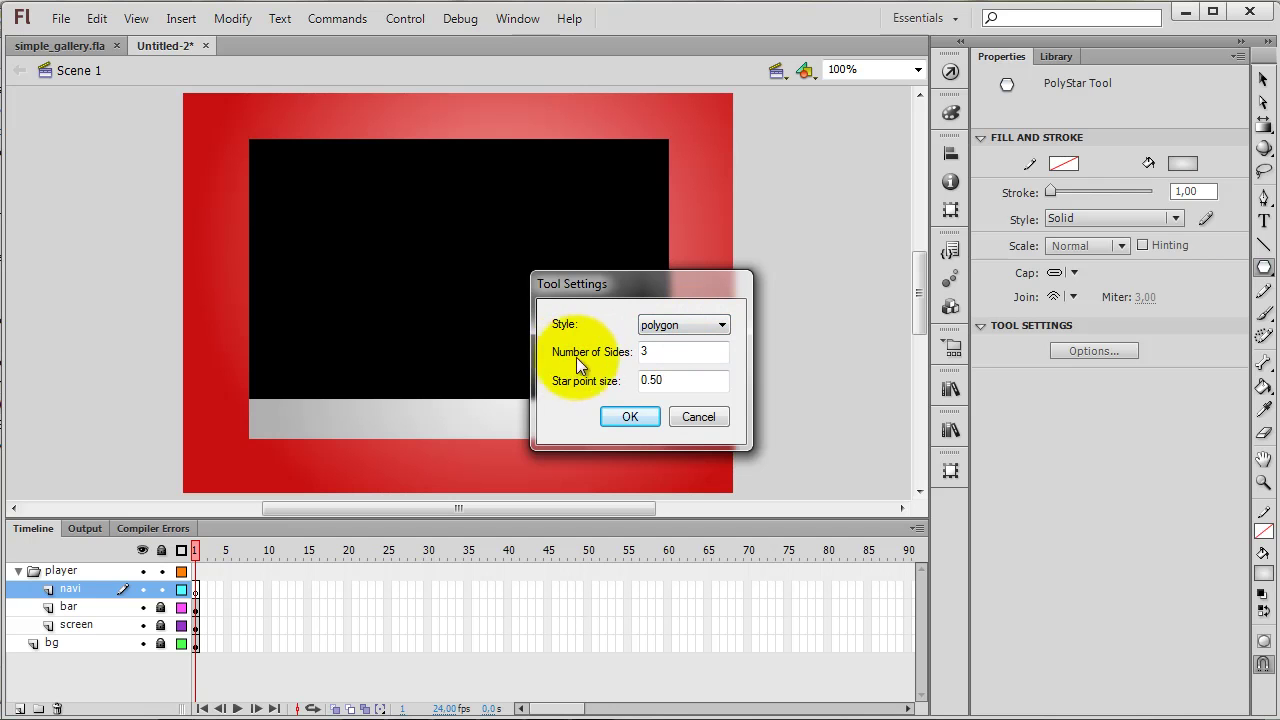
click(648, 351)
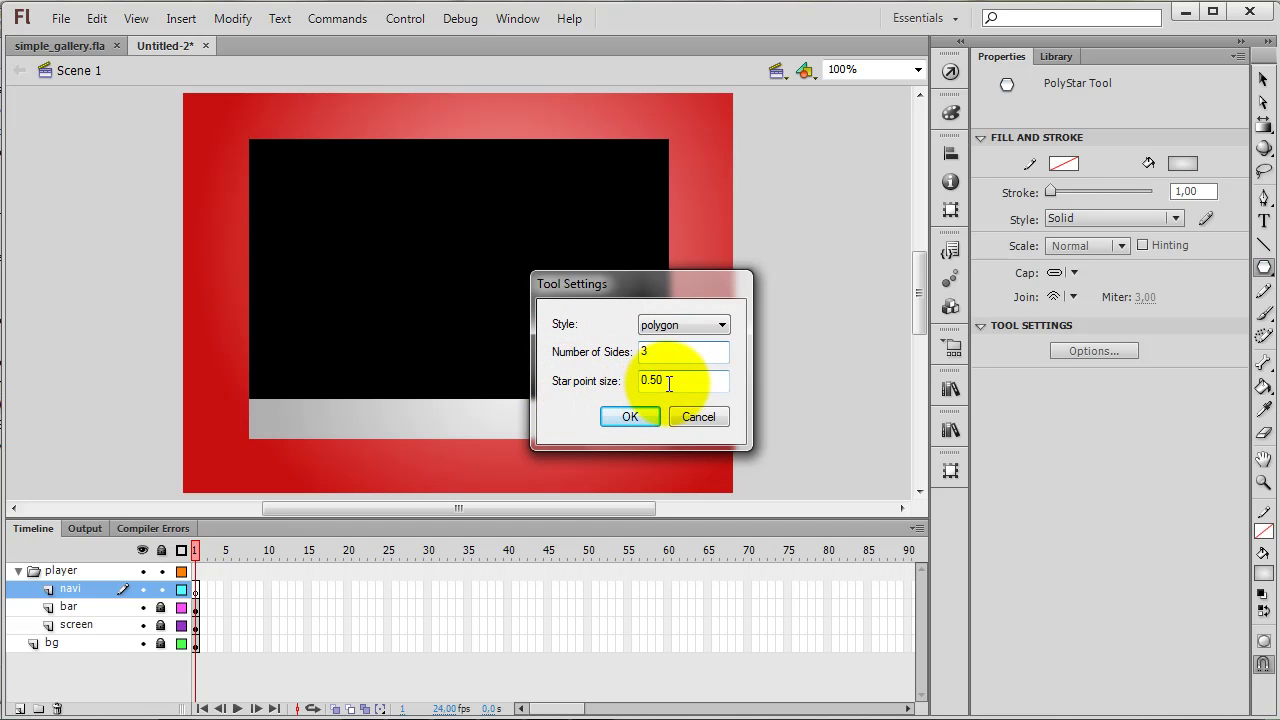
click(630, 416)
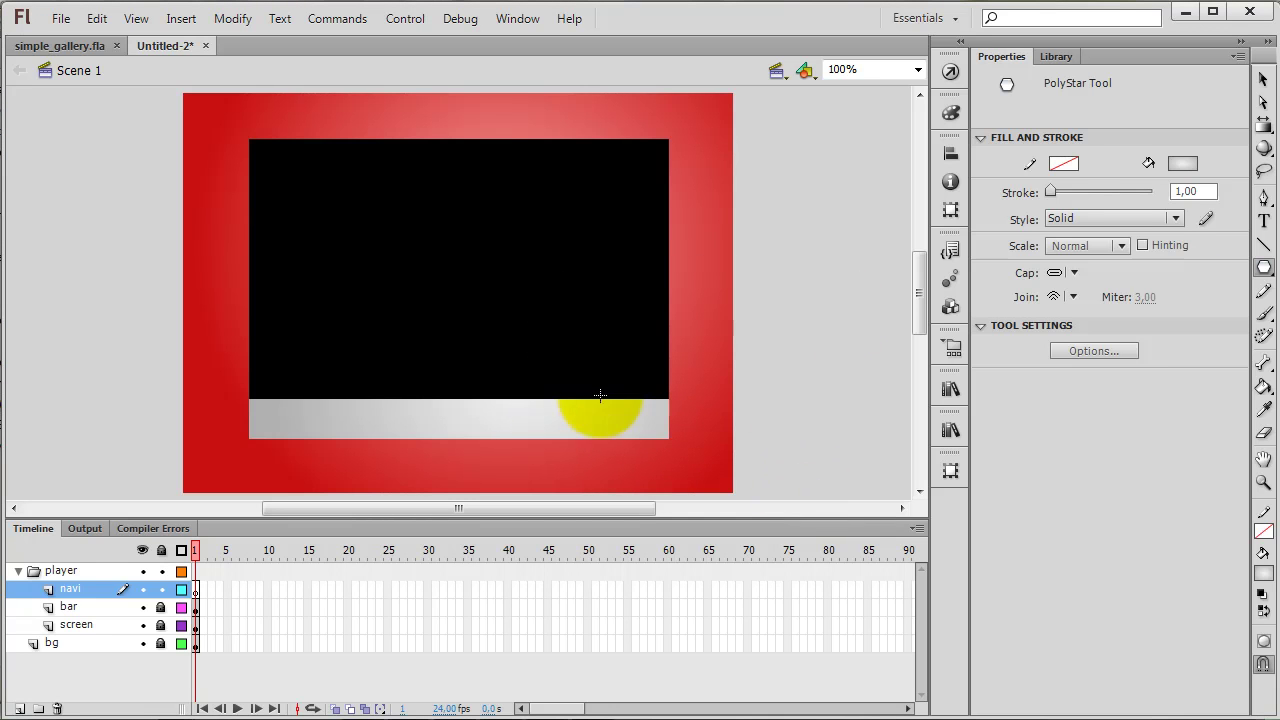
Draw a small dark gray triangle pointing right on the navi layer, near the middle of the bar.
click(1180, 164)
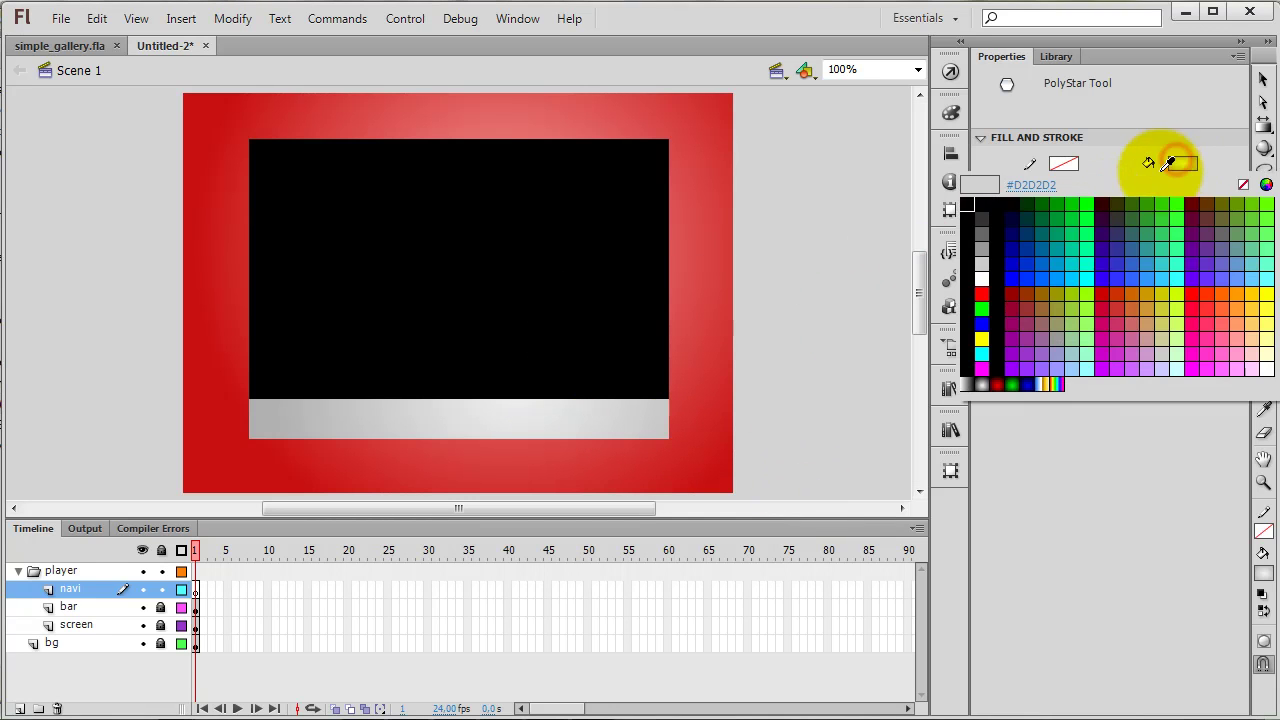
click(984, 236)
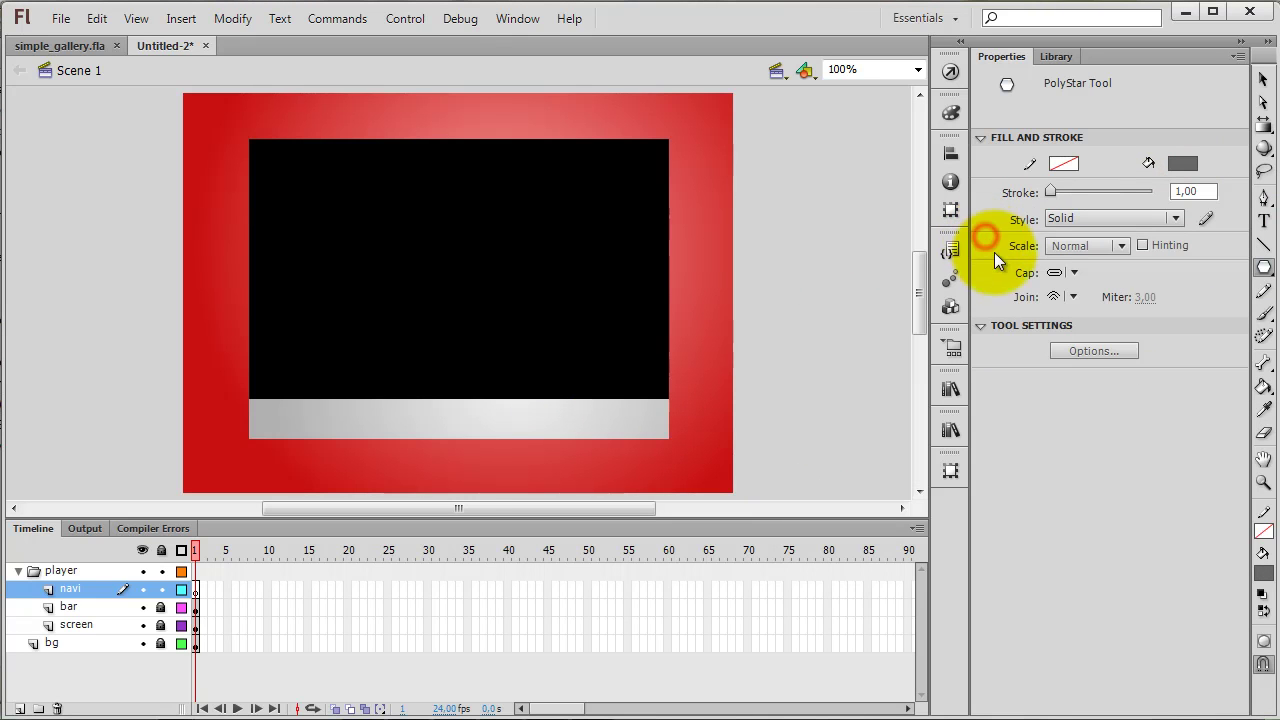
drag(491, 411, 503, 414)
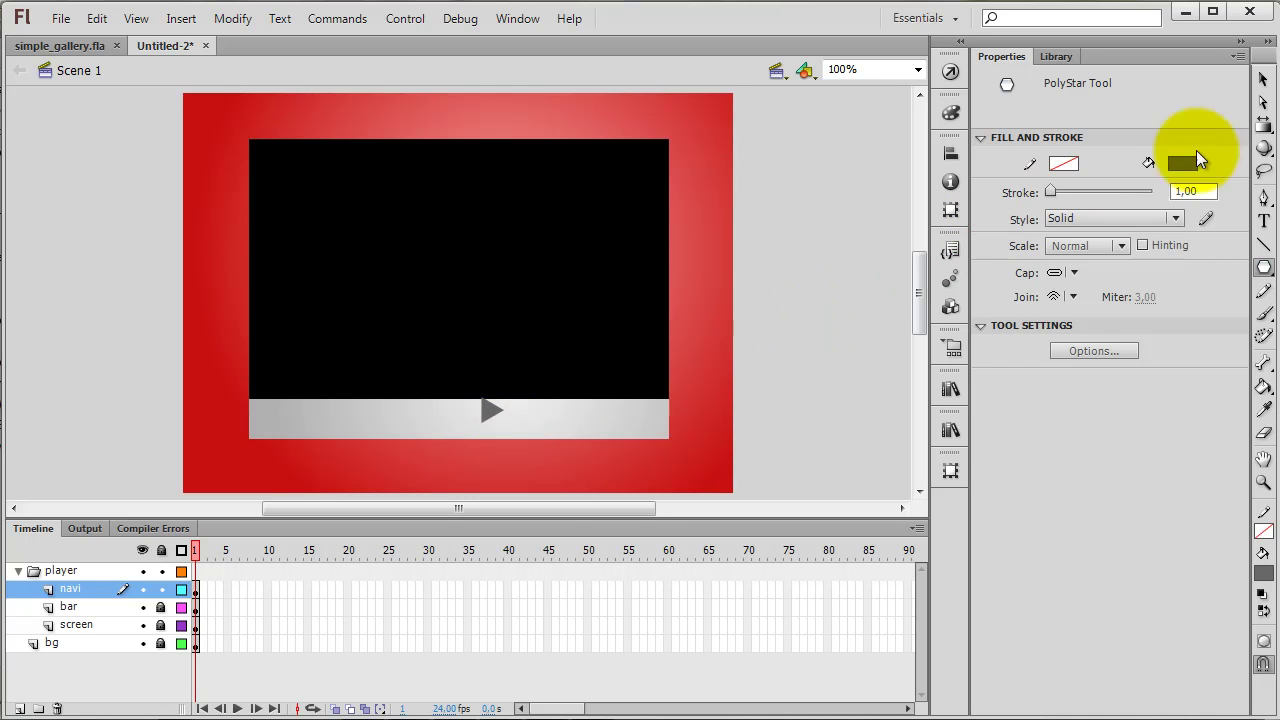
Delete the small triangle and draw a larger dark gray one, about 41 by 48 px, pointing right on the control bar.
click(1263, 82)
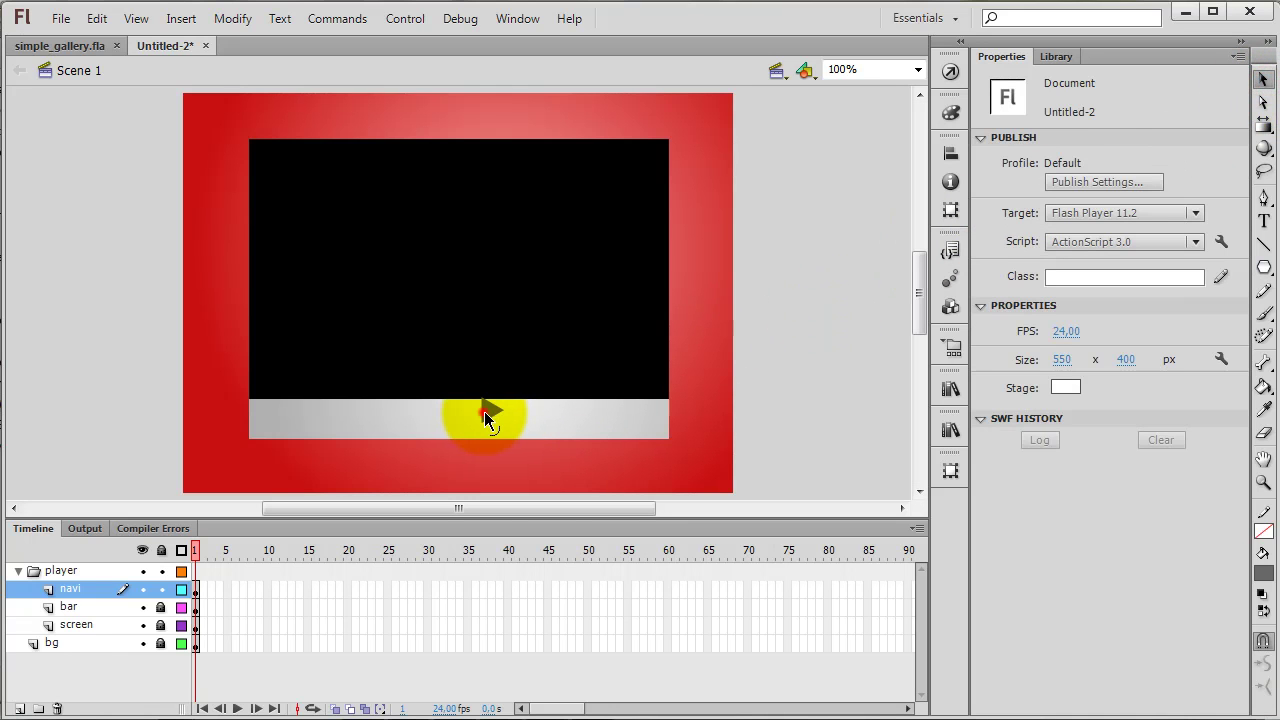
drag(487, 419, 1148, 137)
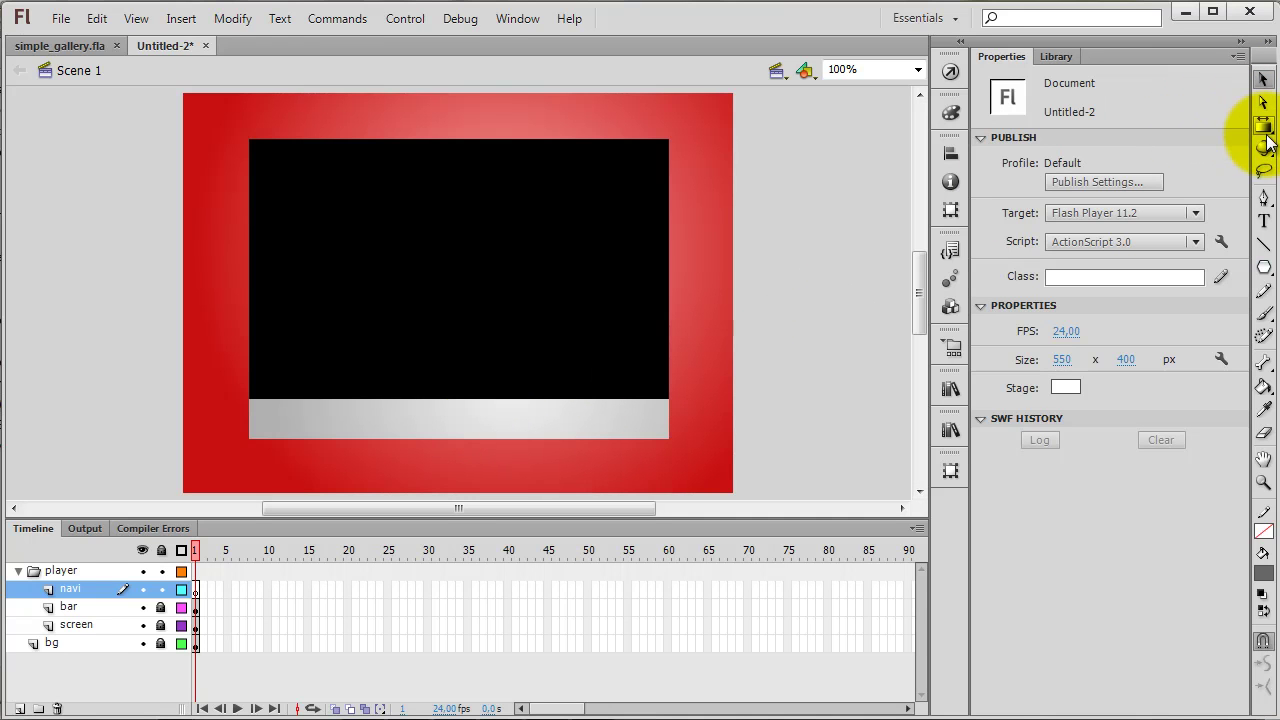
click(1264, 267)
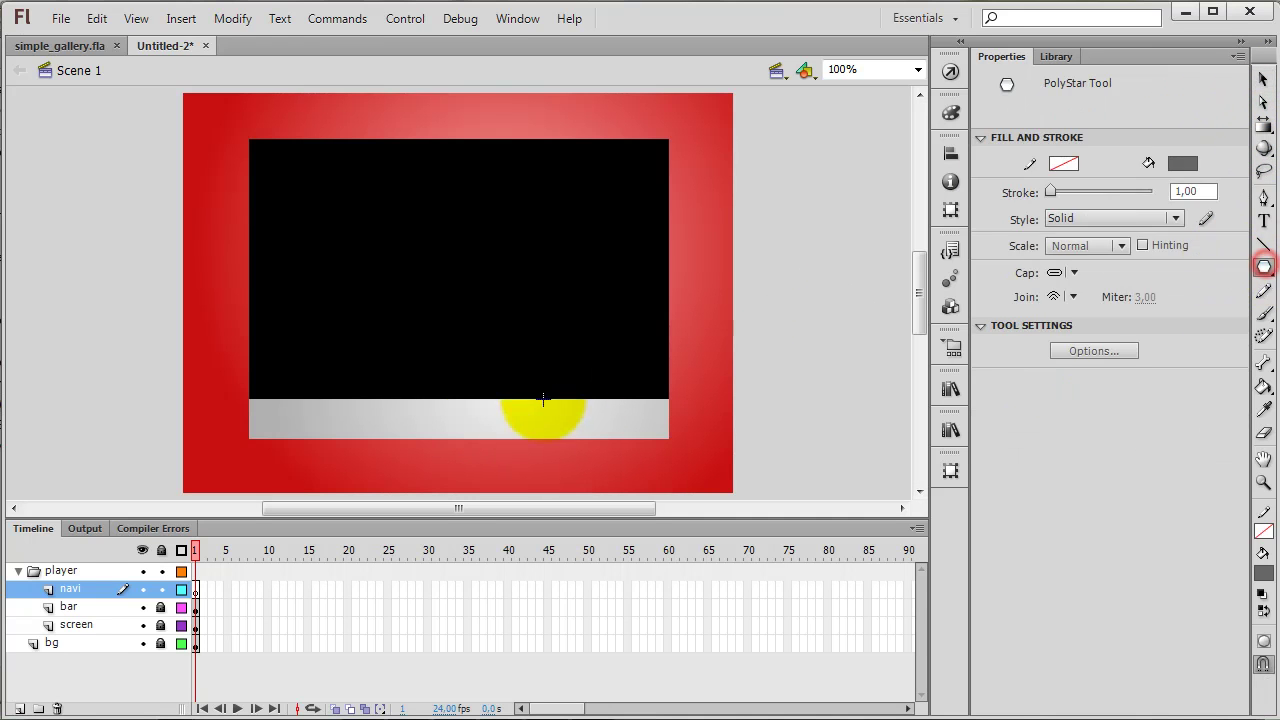
drag(468, 409, 487, 427)
click(1258, 84)
Shift the triangle slightly left on the control bar and scale it down to about 27 by 31 px.
click(1263, 482)
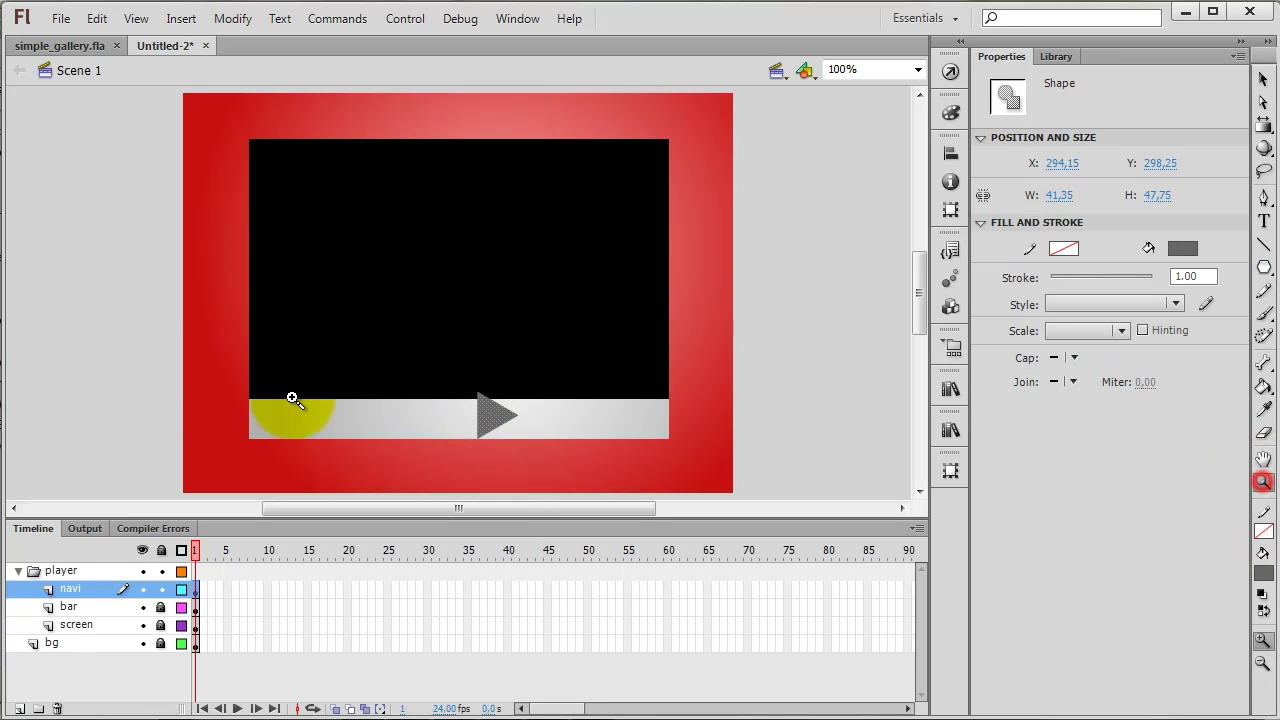
drag(214, 380, 703, 472)
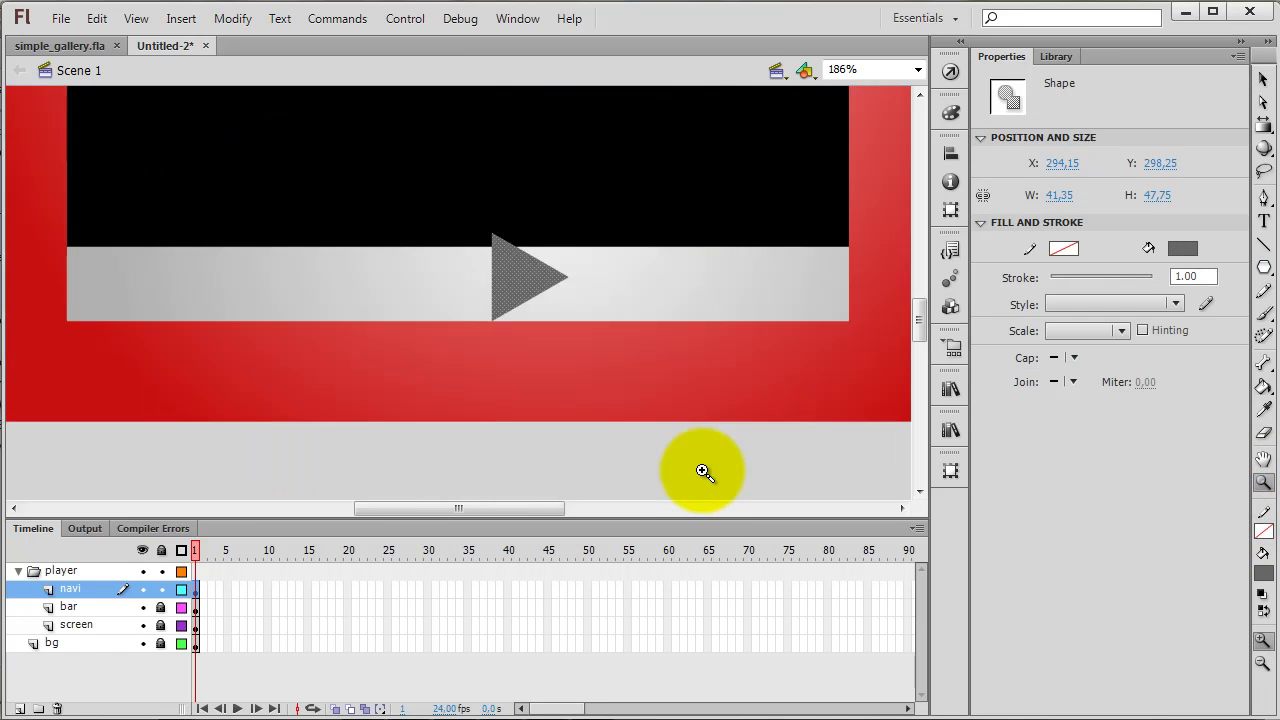
click(1263, 79)
drag(530, 285, 515, 284)
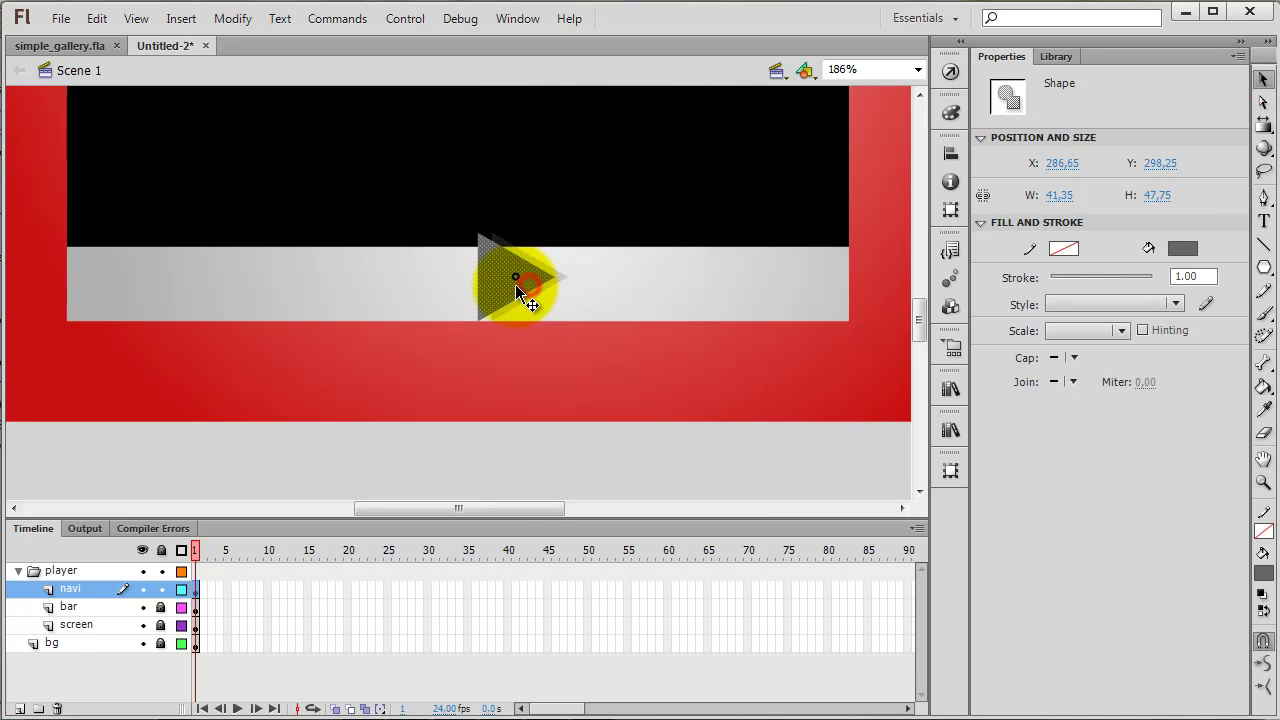
click(1263, 127)
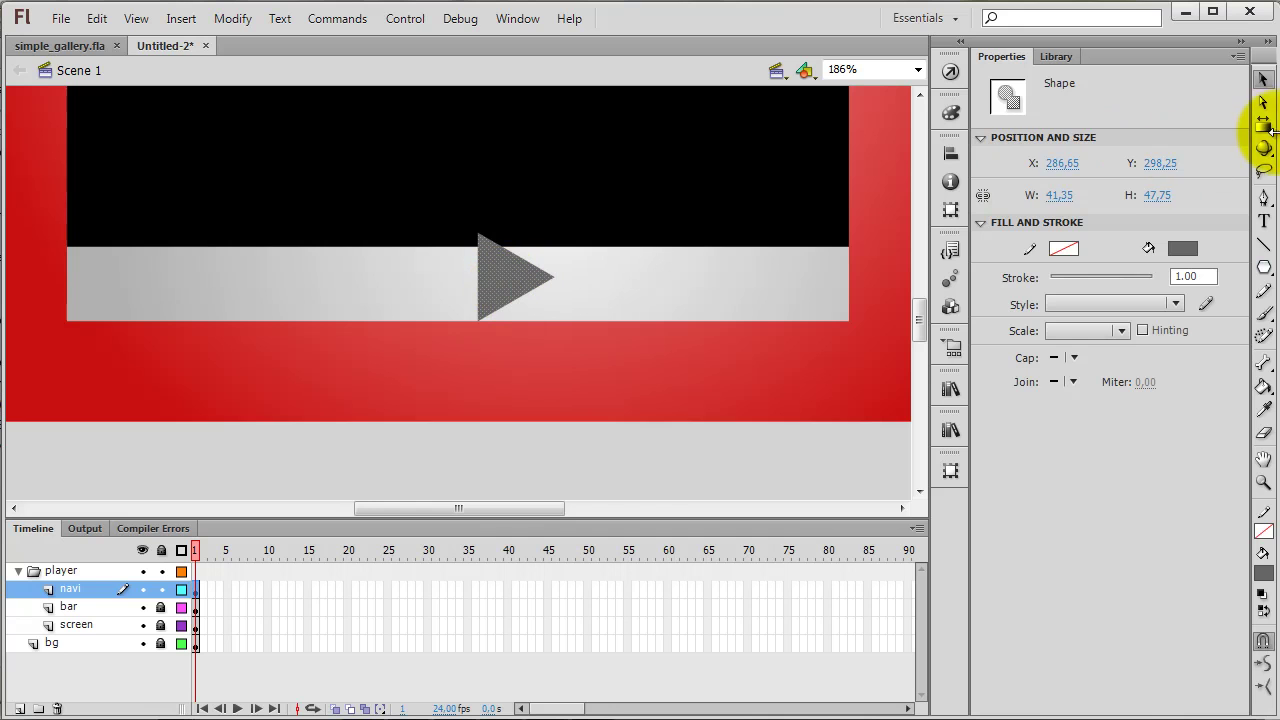
click(1204, 126)
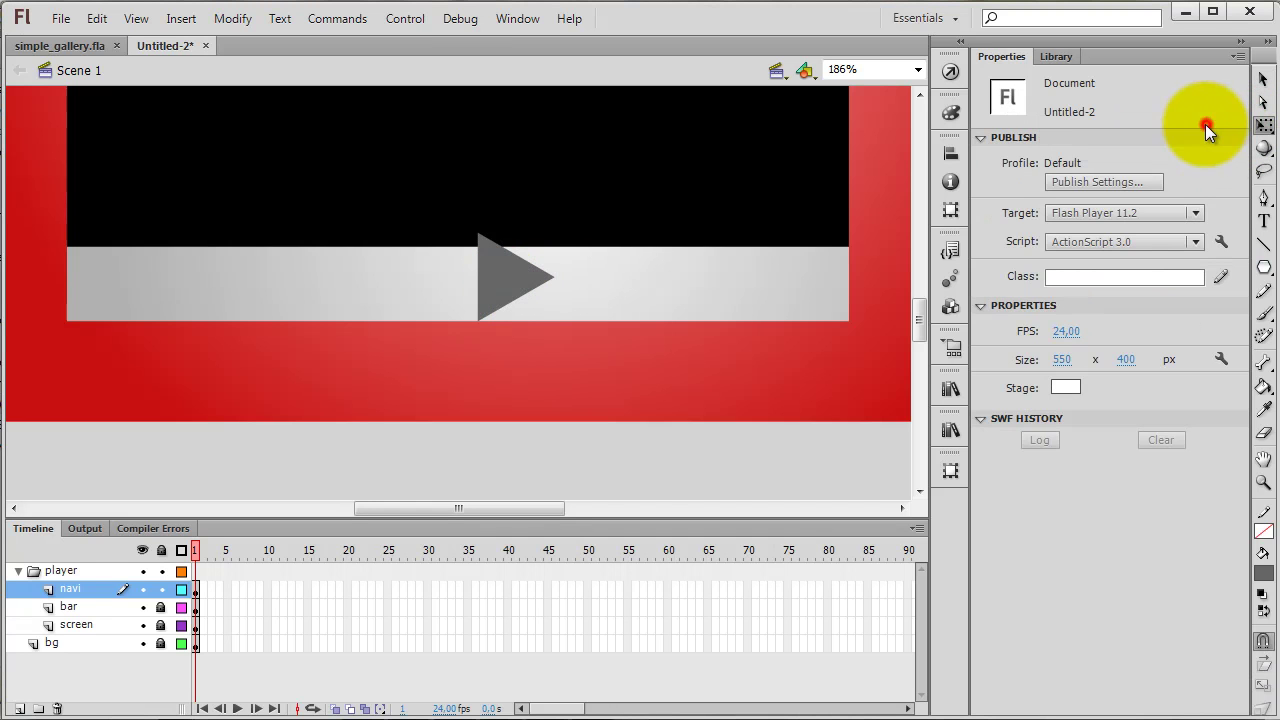
click(520, 276)
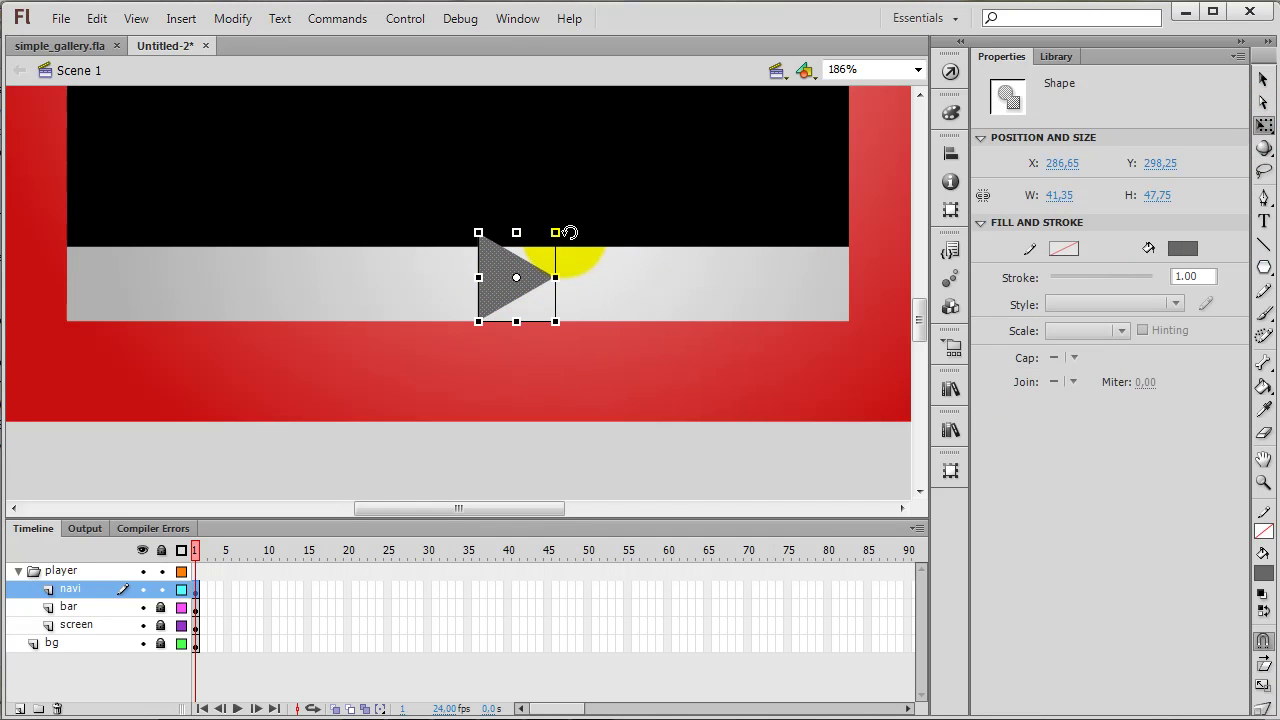
drag(557, 233, 493, 279)
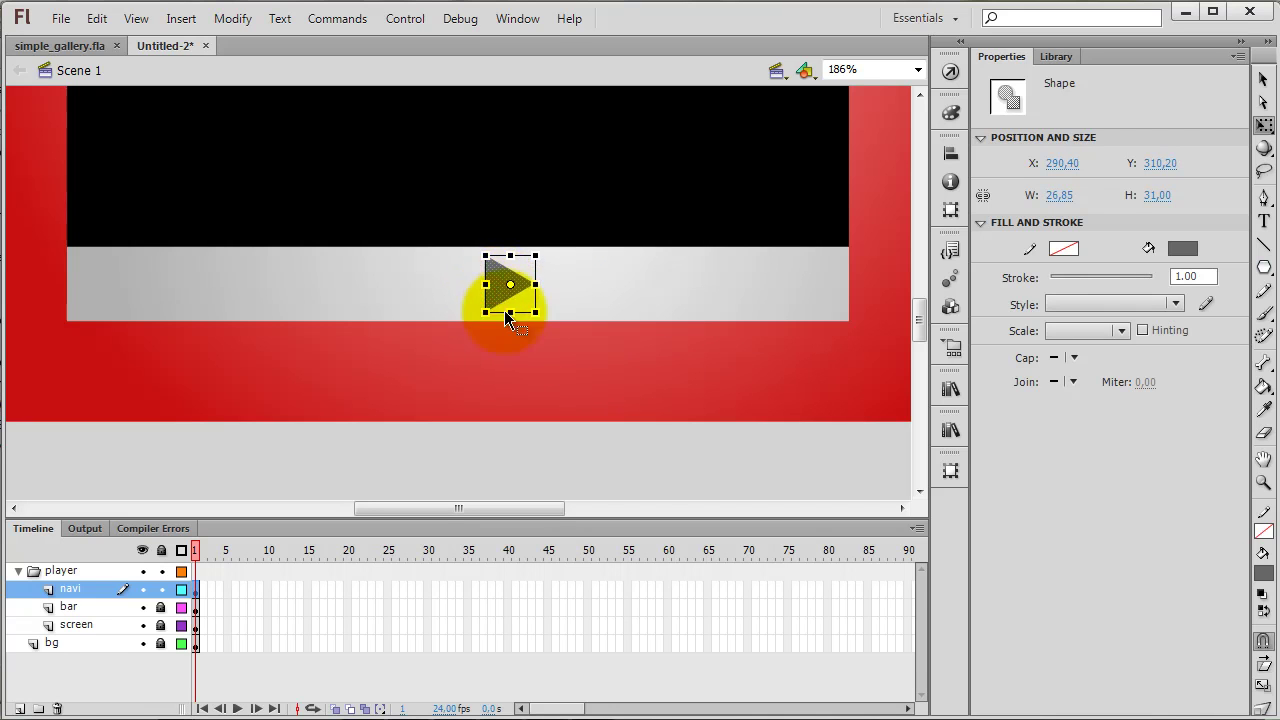
Scale the triangle down further to about 23 by 27 px and center it vertically within the control bar.
click(510, 375)
click(497, 286)
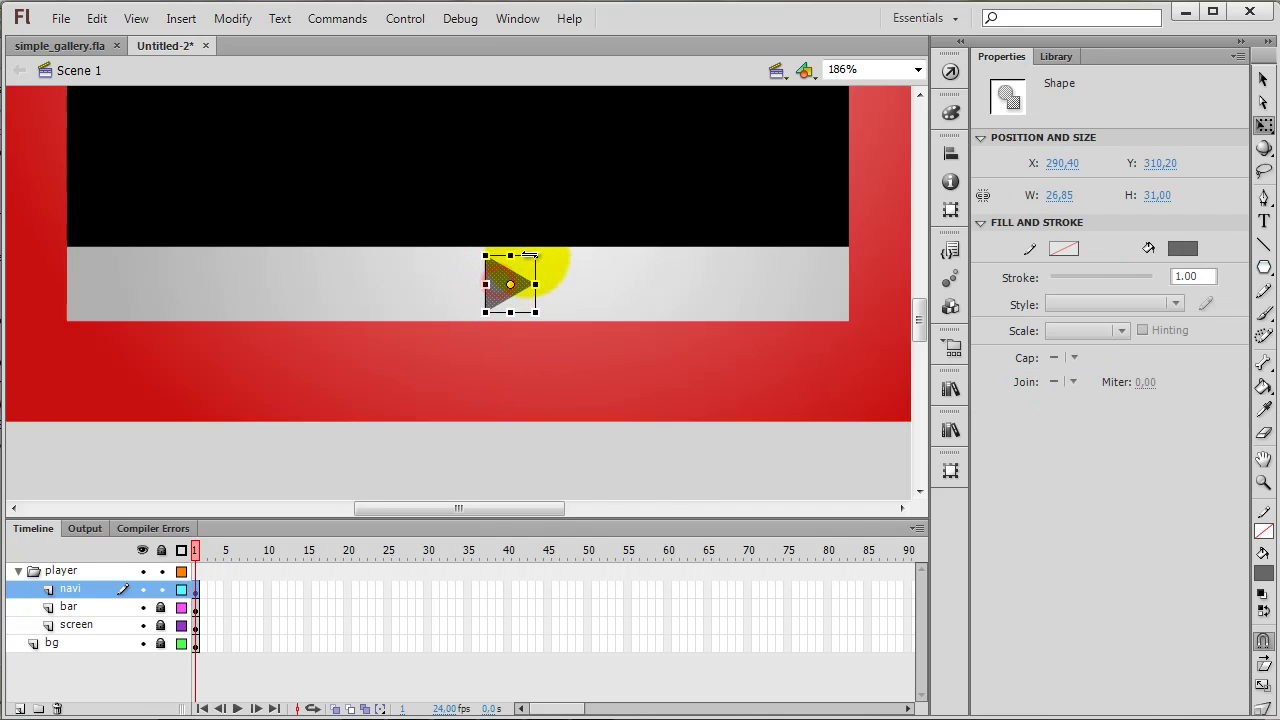
drag(537, 256, 510, 278)
click(510, 408)
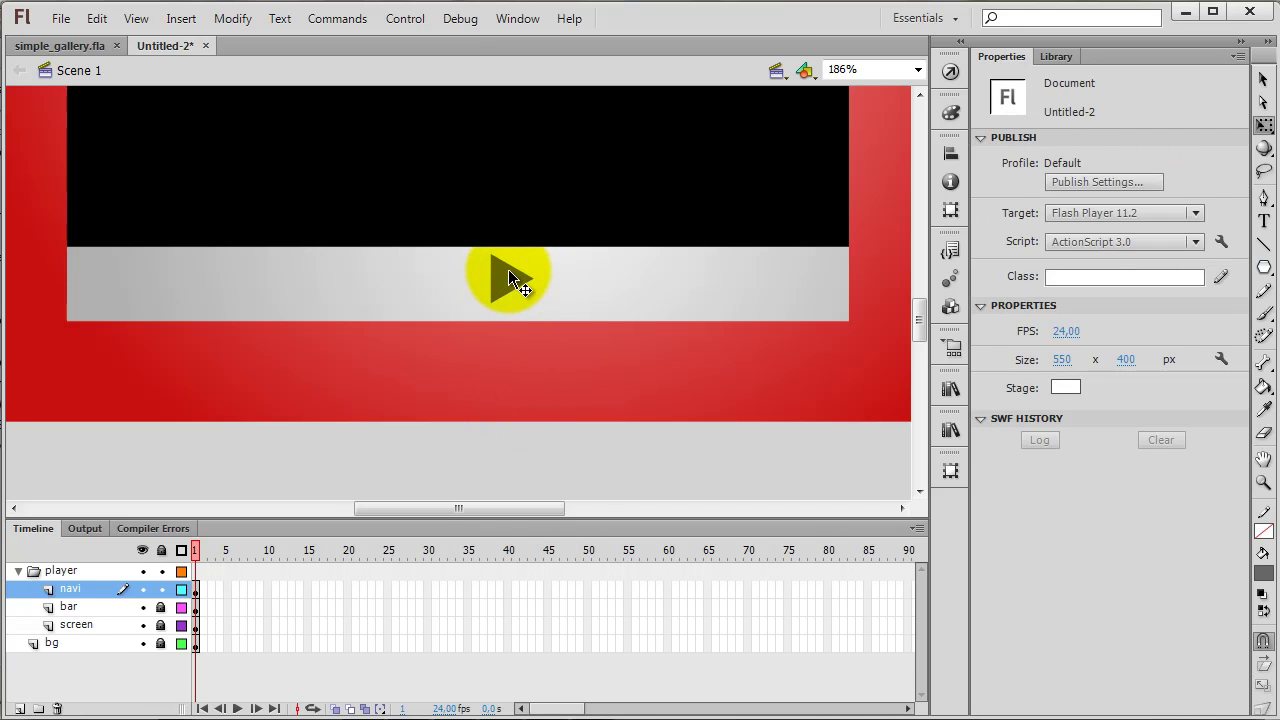
click(508, 278)
click(523, 364)
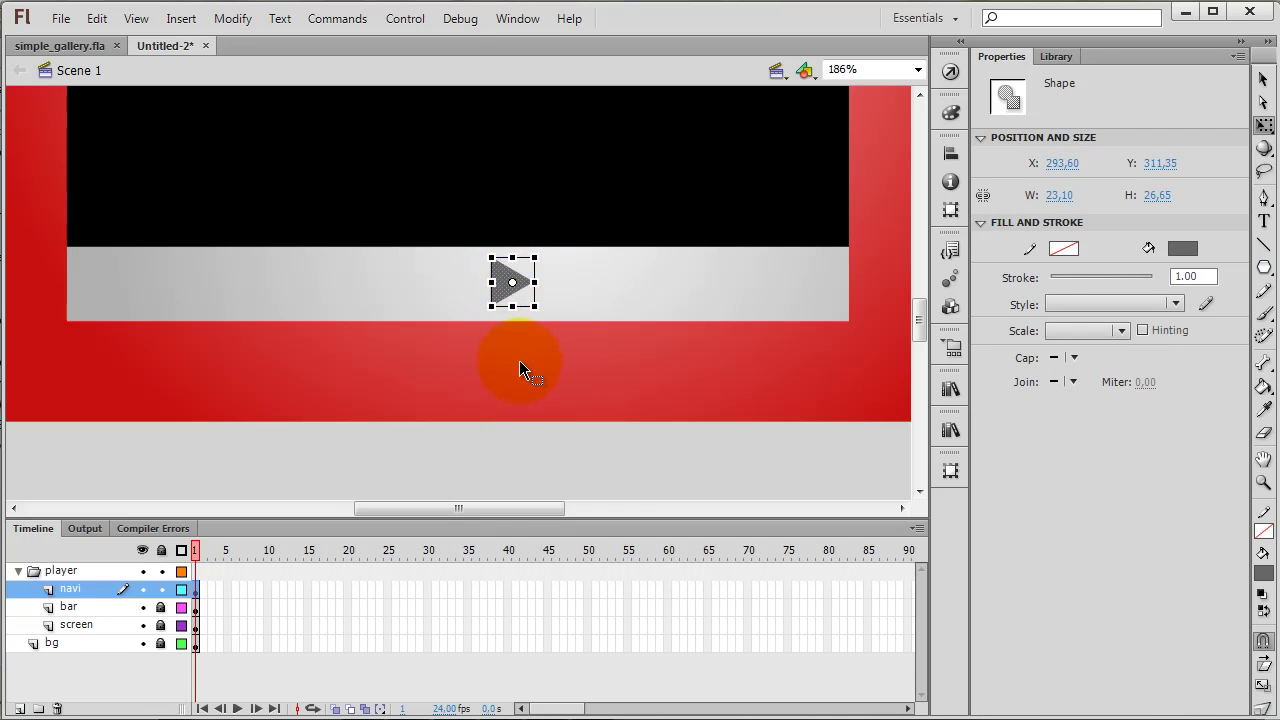
Convert the triangle into a movie clip symbol named mc_segitiga and show the document's library.
key(v)
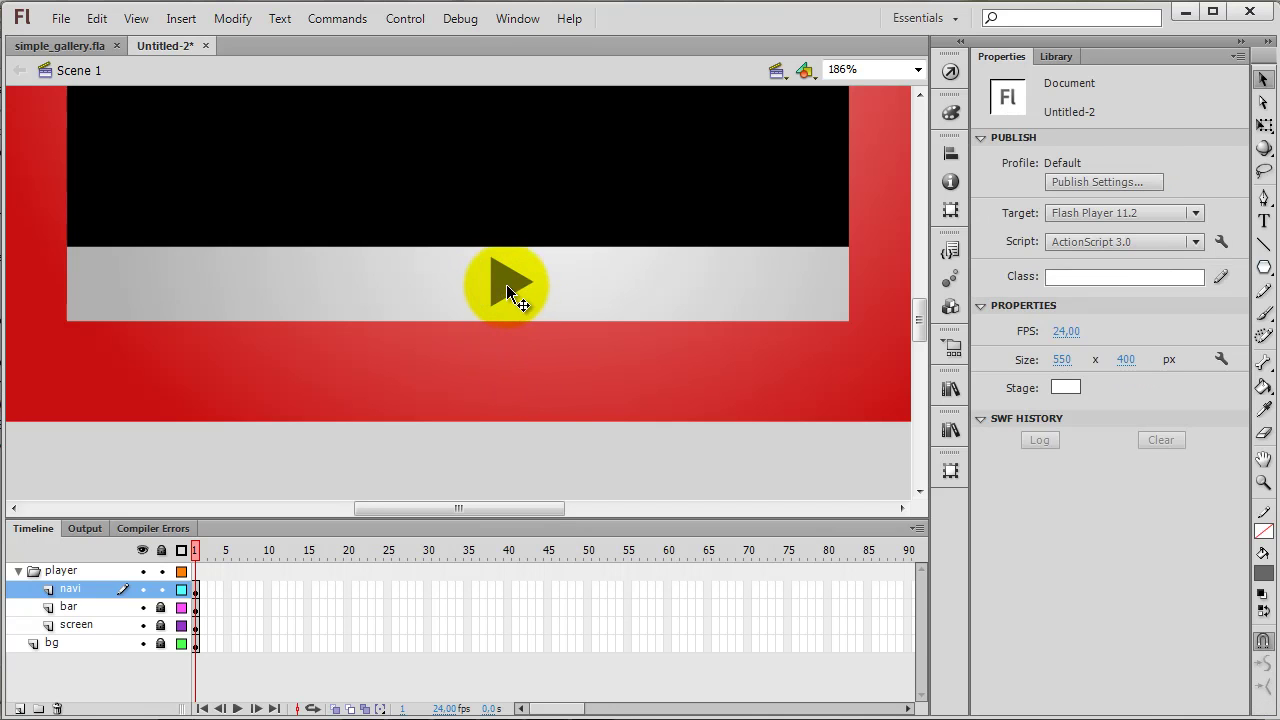
click(508, 288)
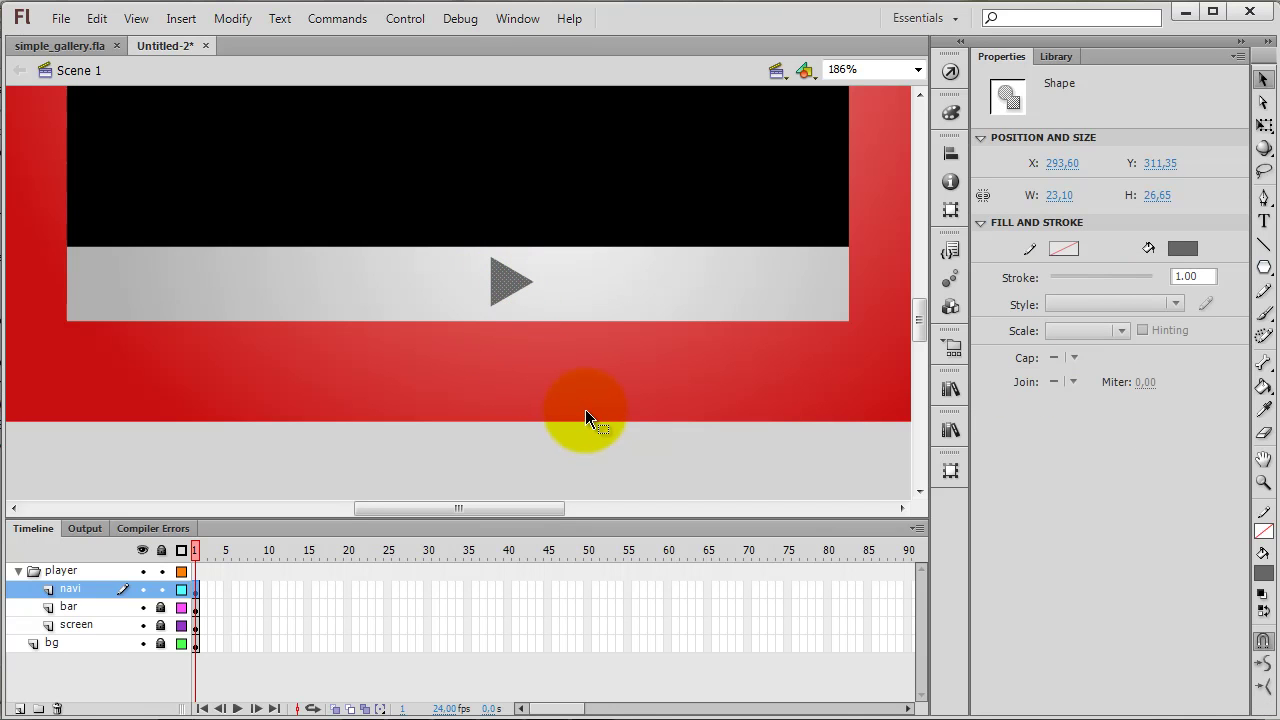
right_click(500, 282)
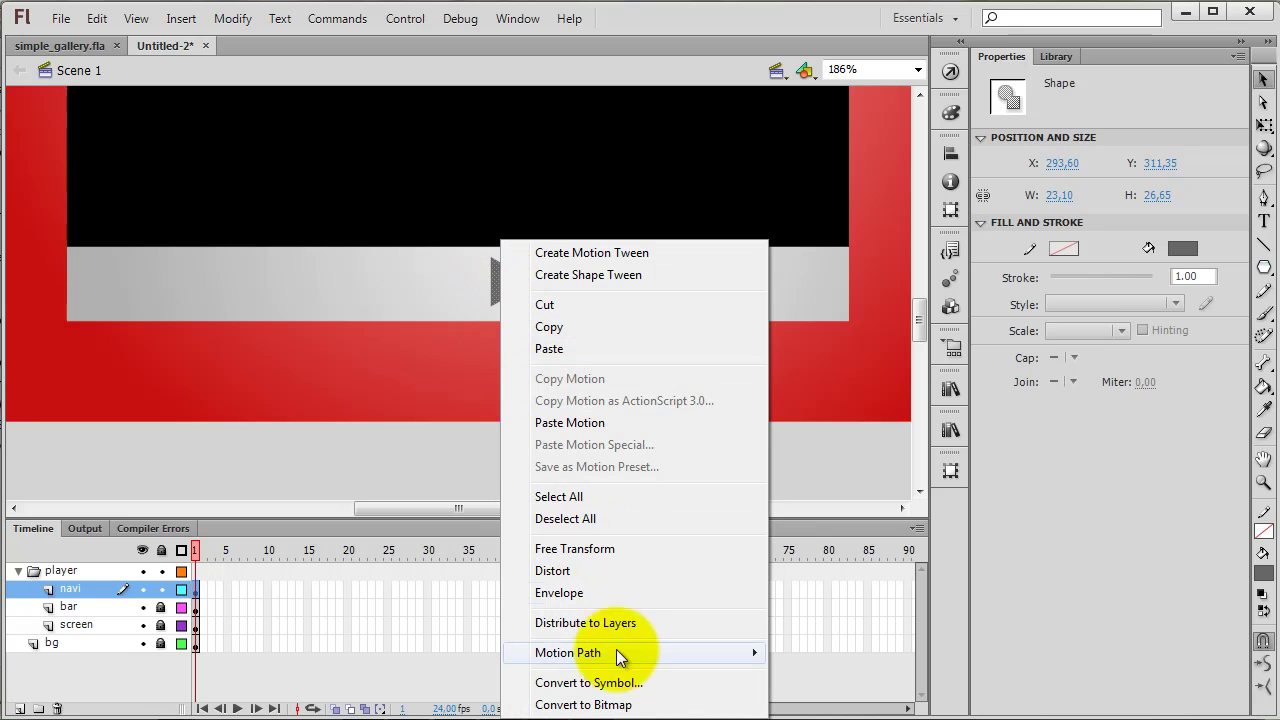
click(614, 683)
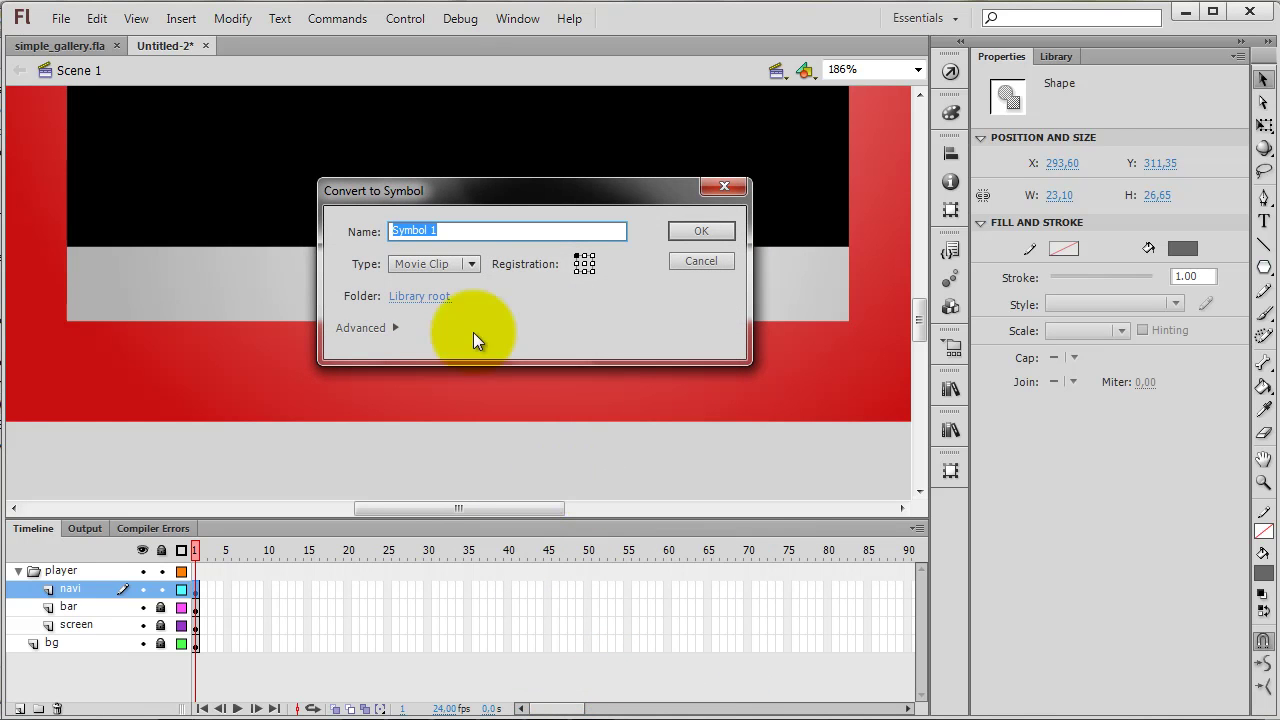
text(mc)
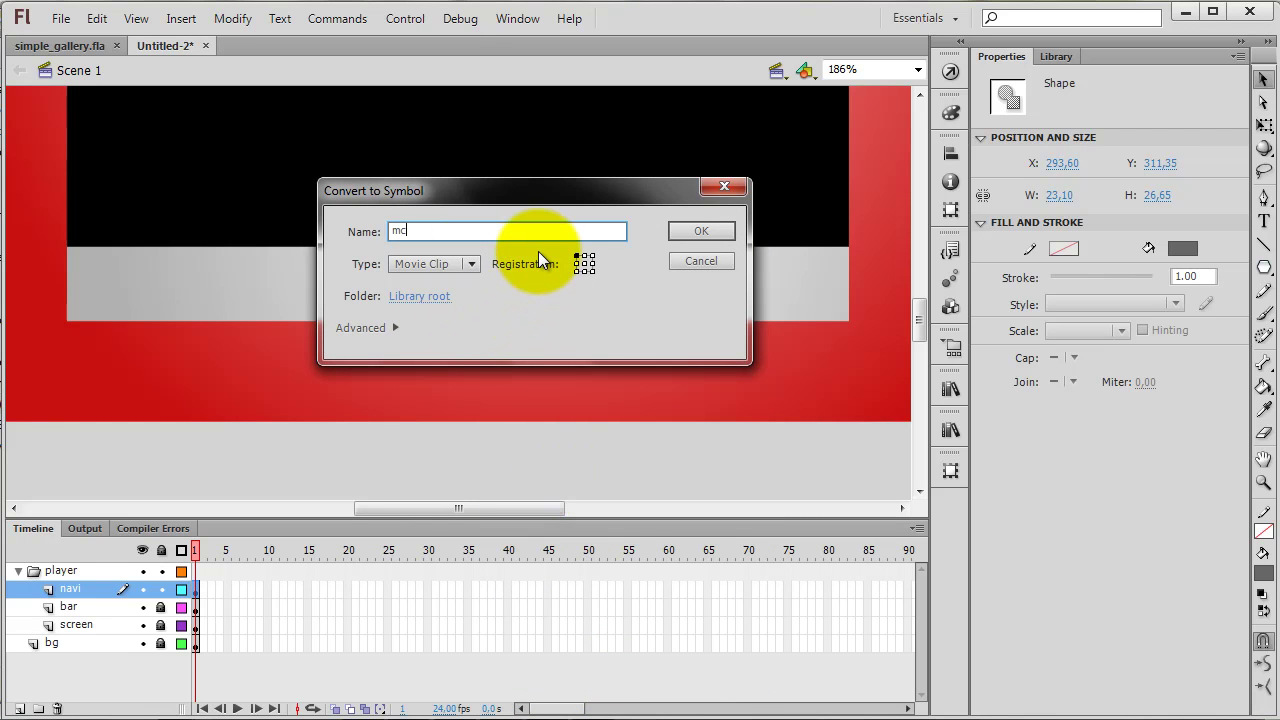
text(_segitiga)
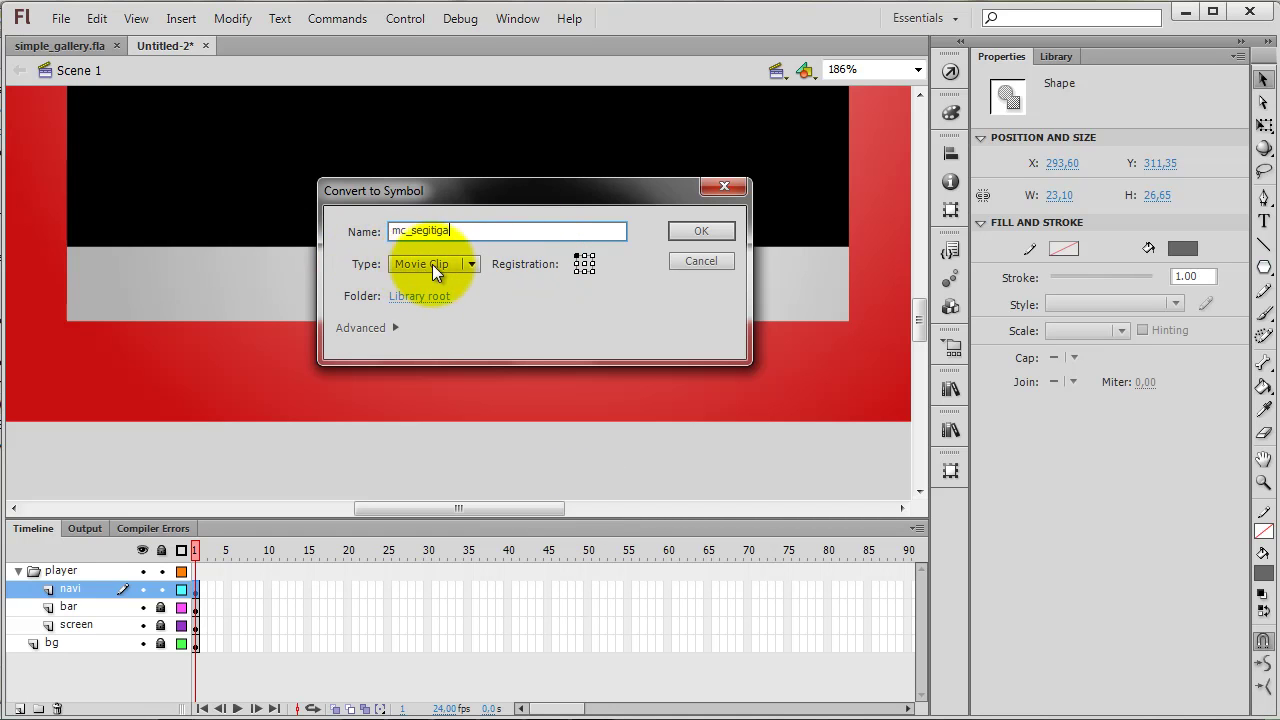
click(691, 231)
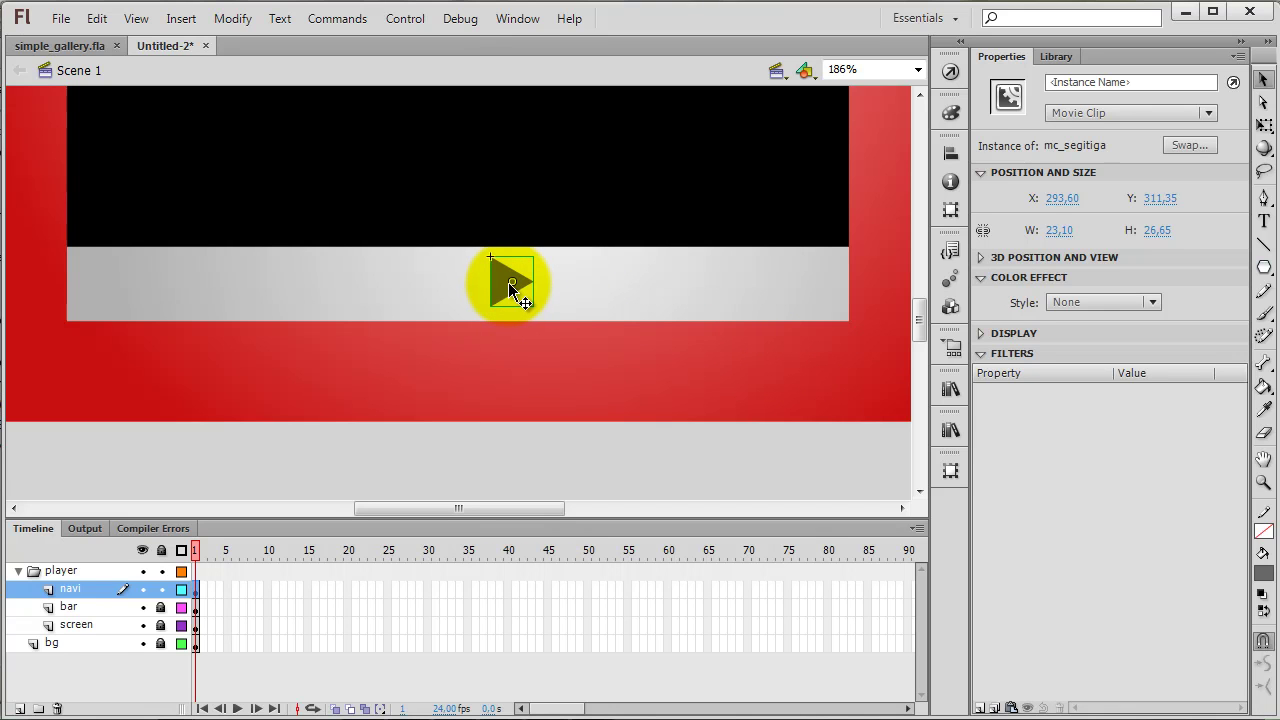
click(1058, 56)
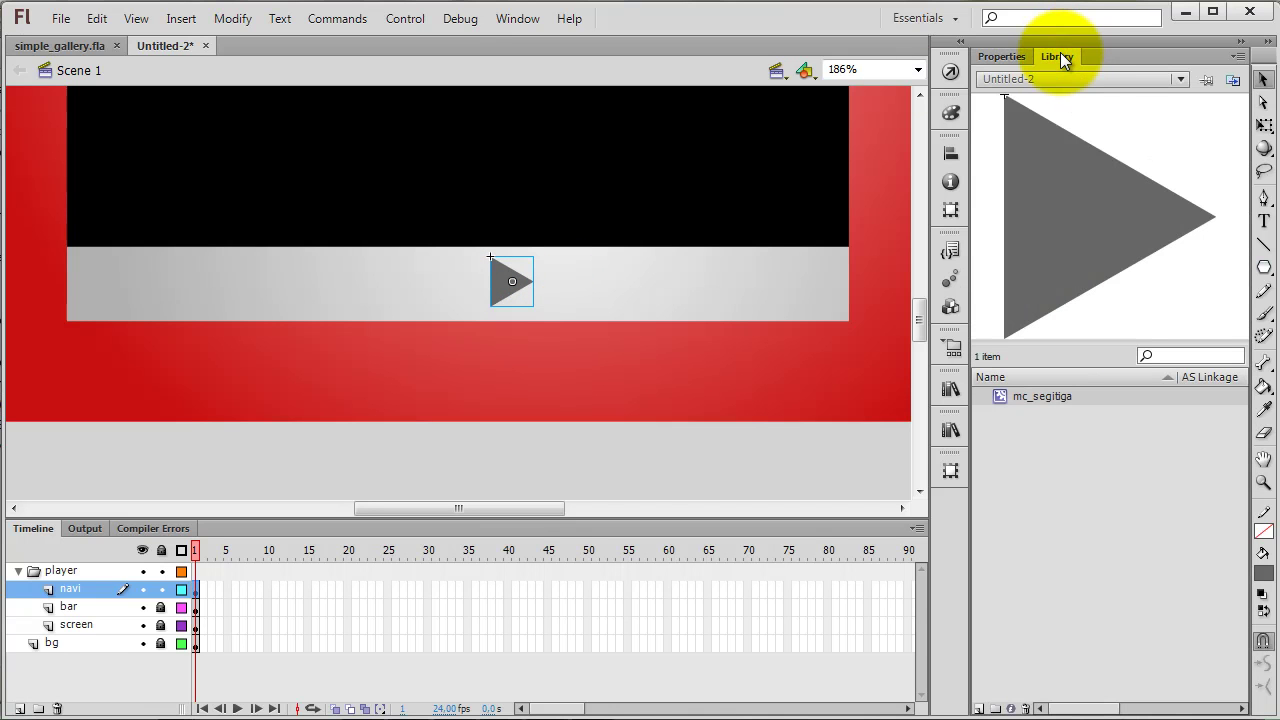
right_click(511, 275)
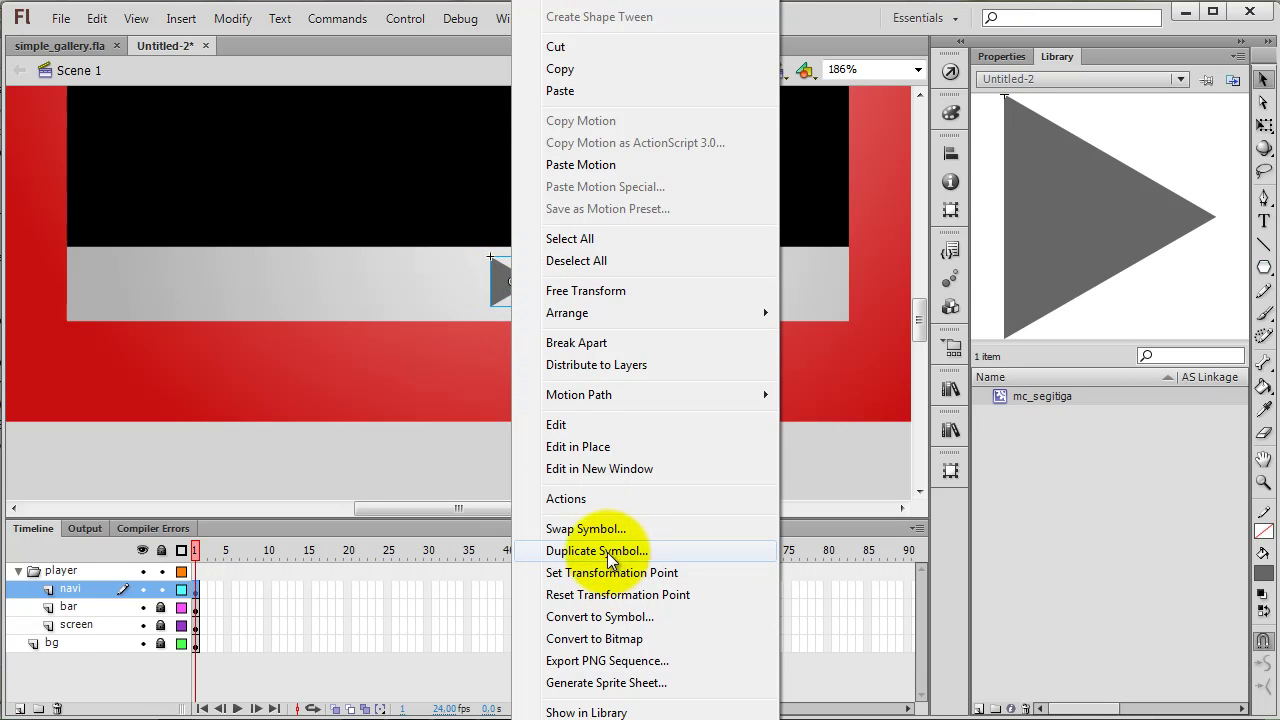
click(1033, 472)
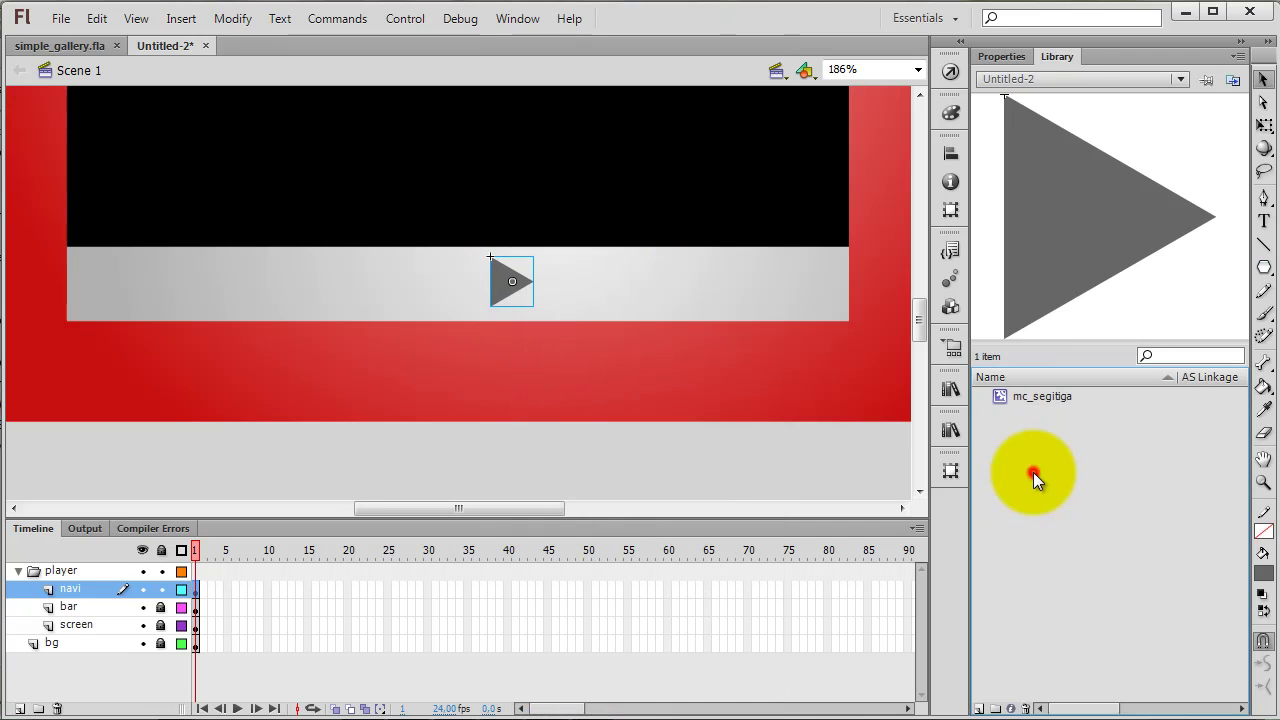
click(1060, 55)
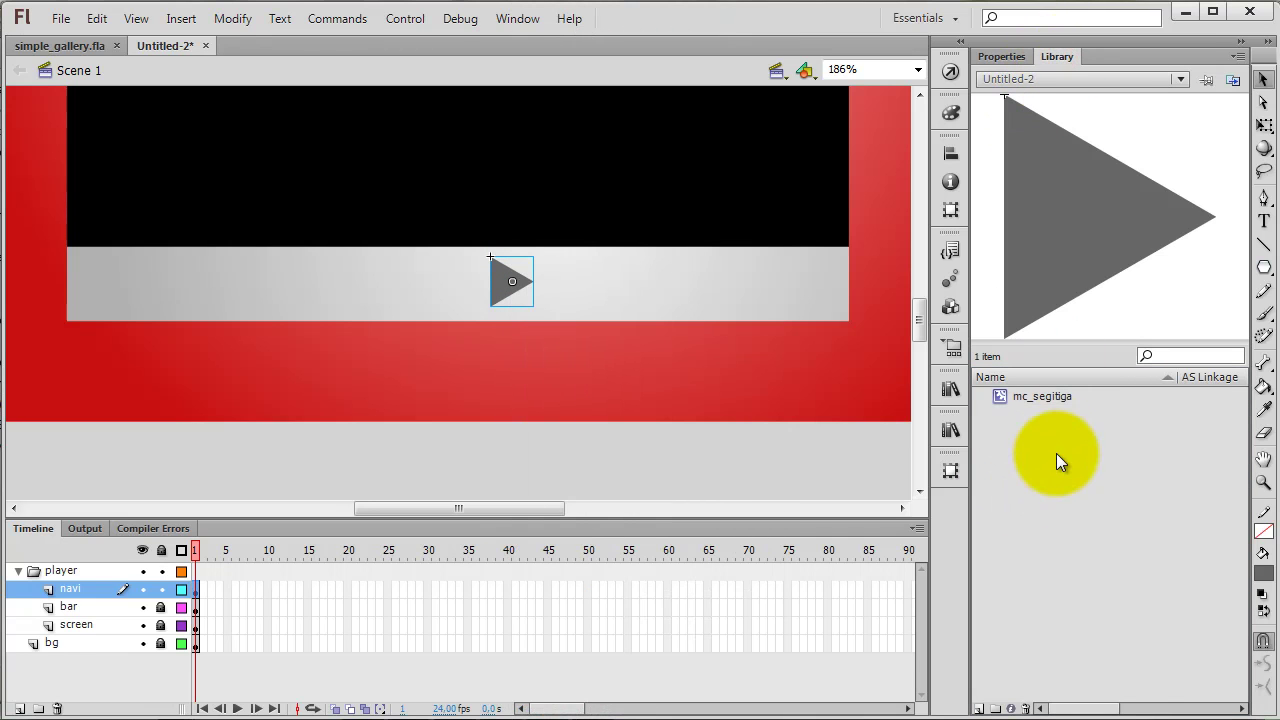
right_click(1041, 396)
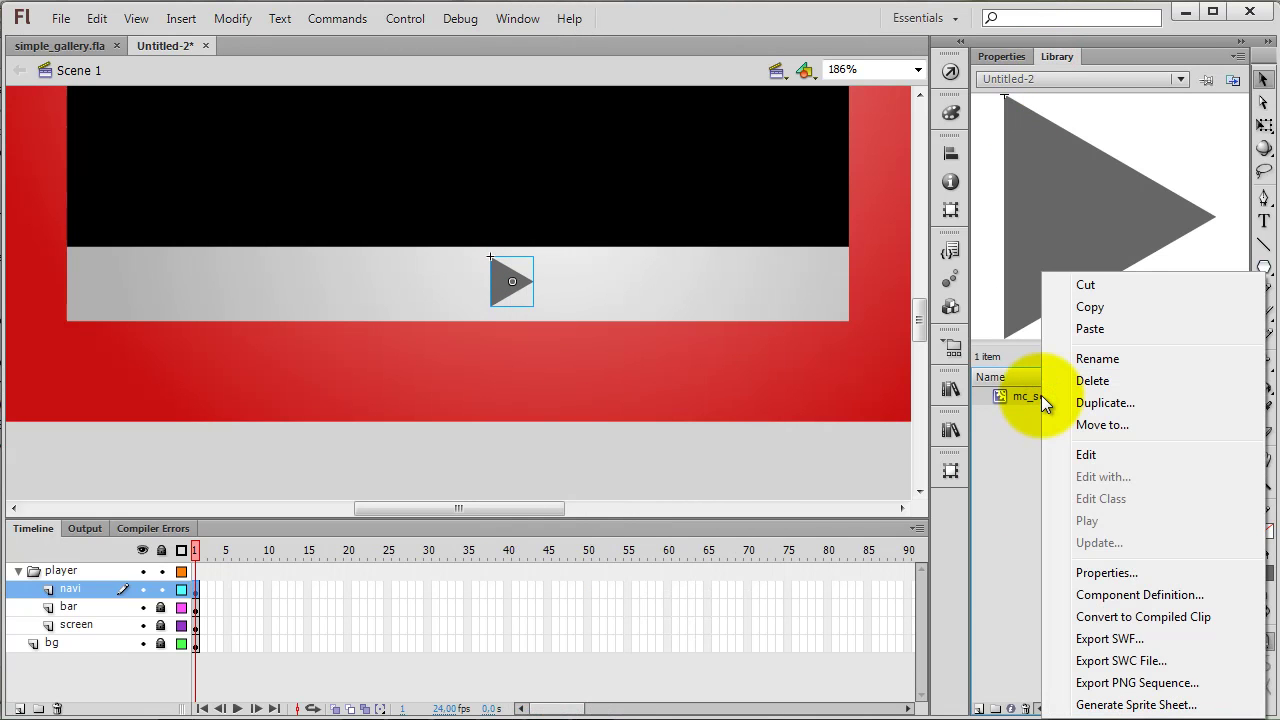
click(1007, 432)
Duplicate the mc_segitiga library symbol as mc_segitiga2 and place an instance of the copy right of the first triangle on the bar.
right_click(1025, 396)
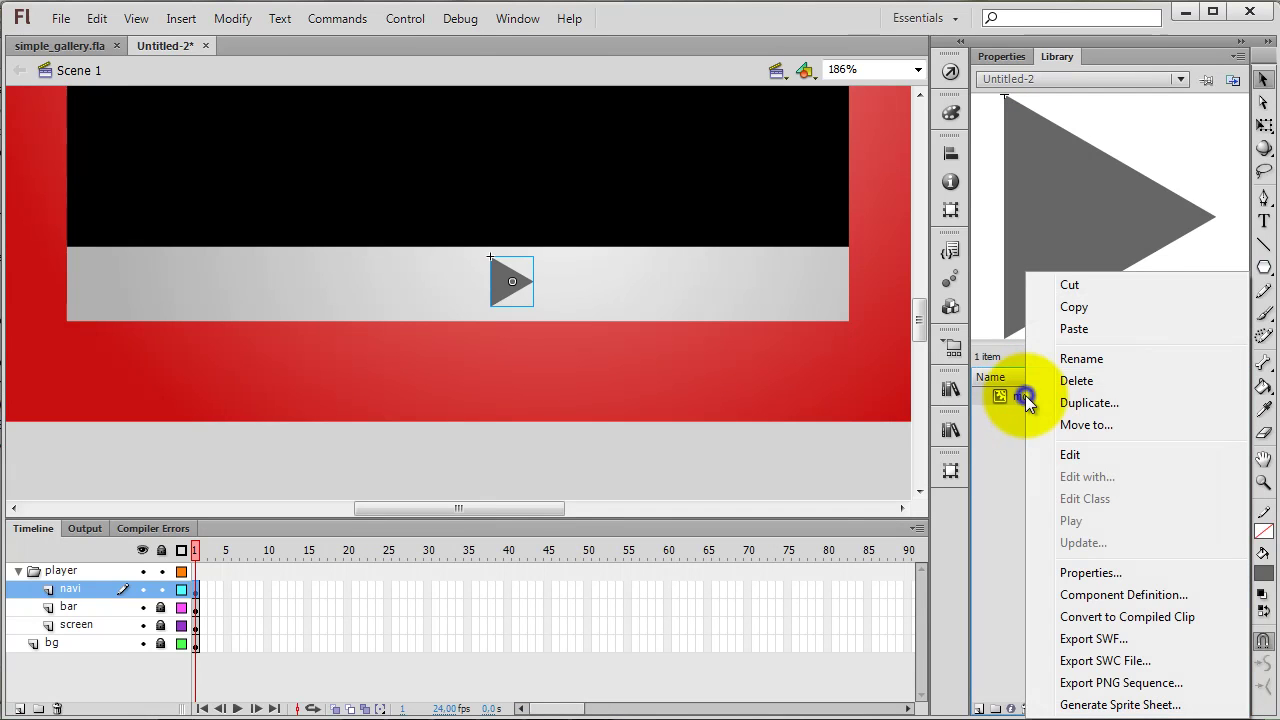
click(1088, 403)
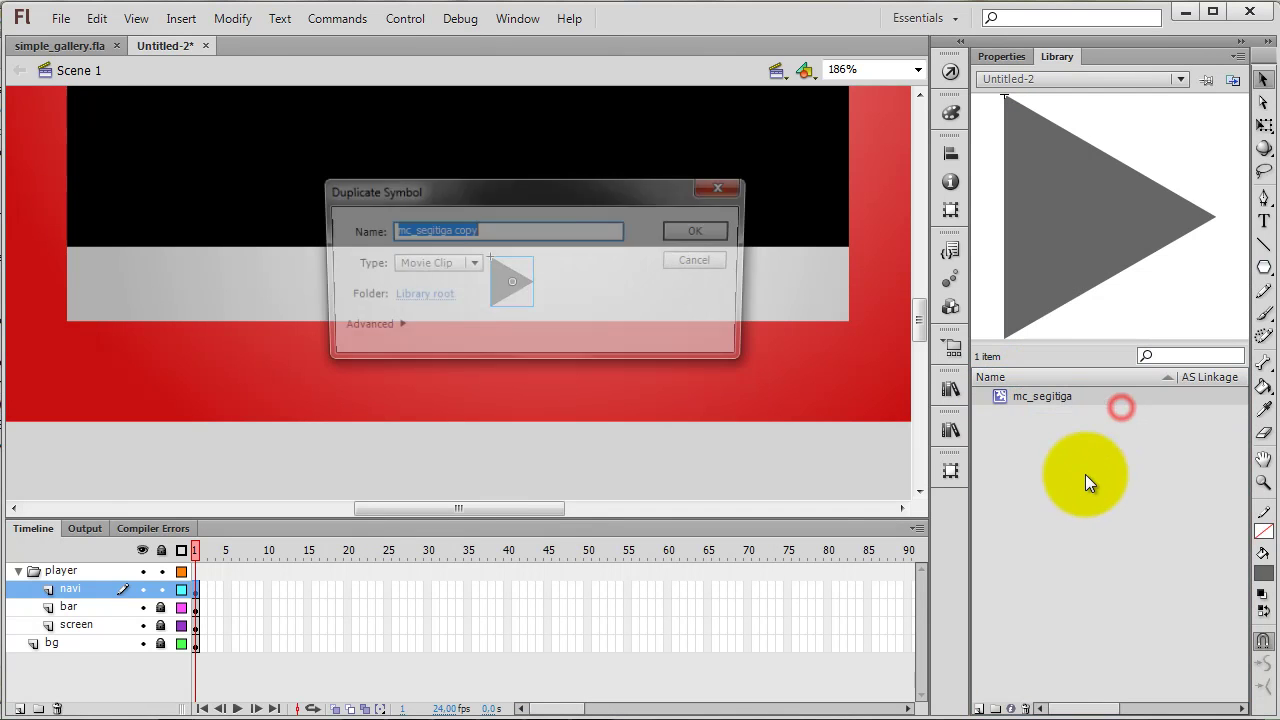
drag(490, 231, 413, 231)
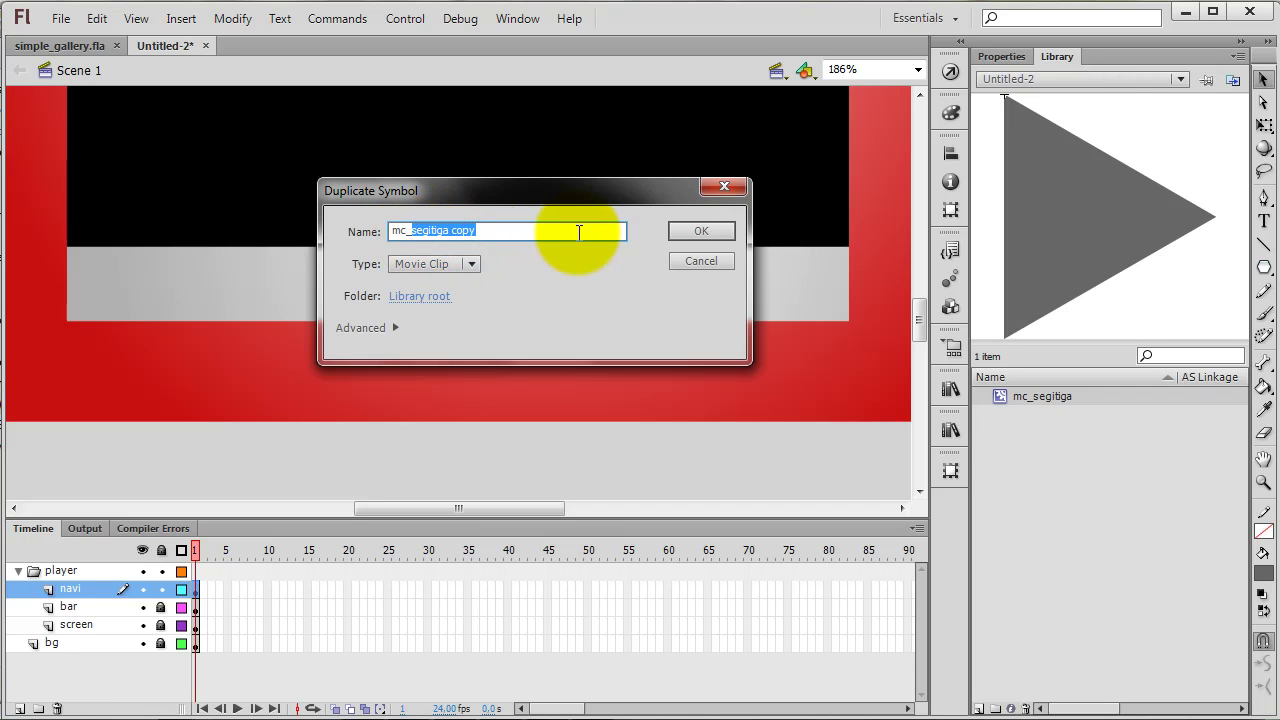
key(Left)
key(Right)
key(Right)
key(Right)
key(Right)
key(ctrl+shift+Left)
key(BackSpace)
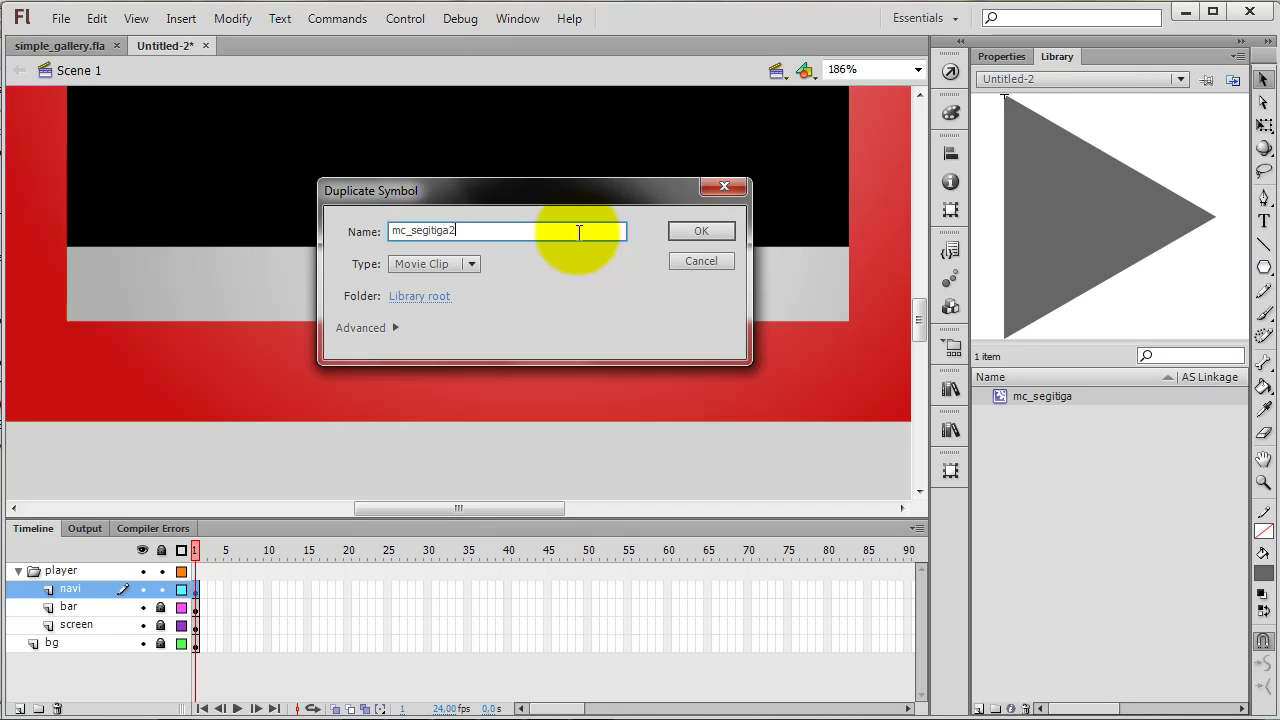
key(Return)
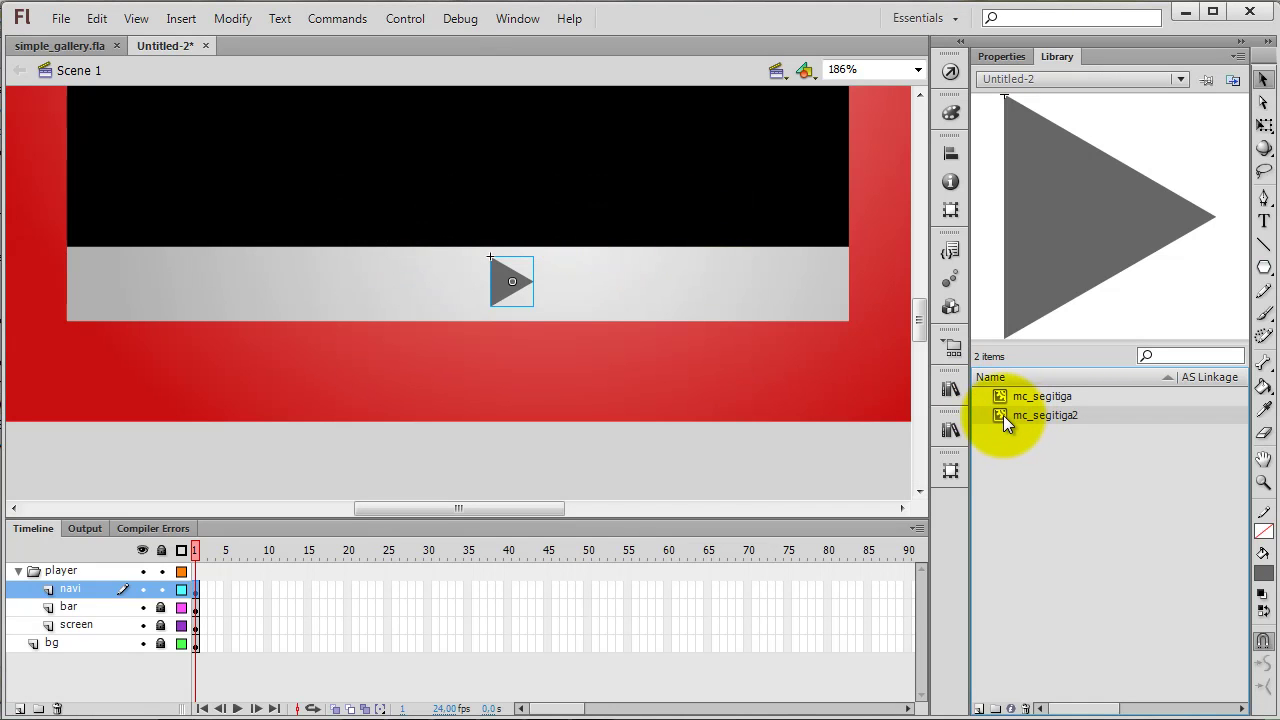
drag(1002, 415, 587, 284)
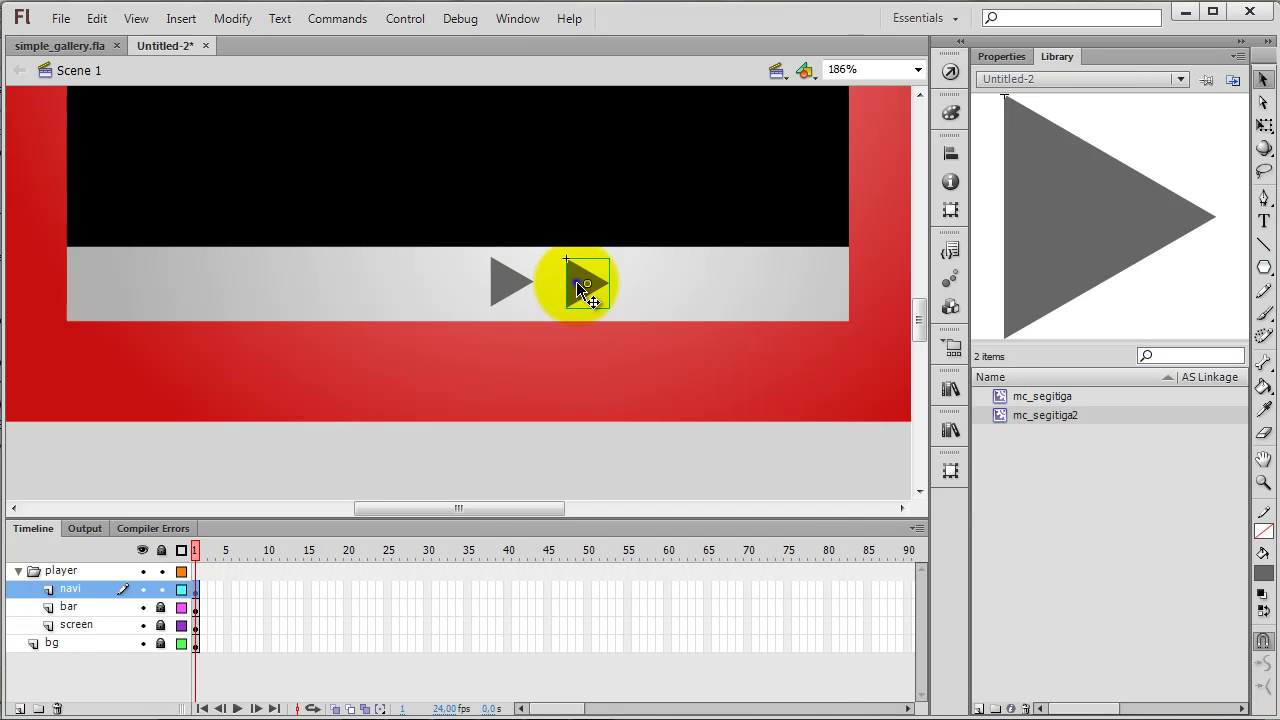
Edit the mc_segitiga2 instance in place and scale its triangle down to about two thirds of its size.
right_click(576, 284)
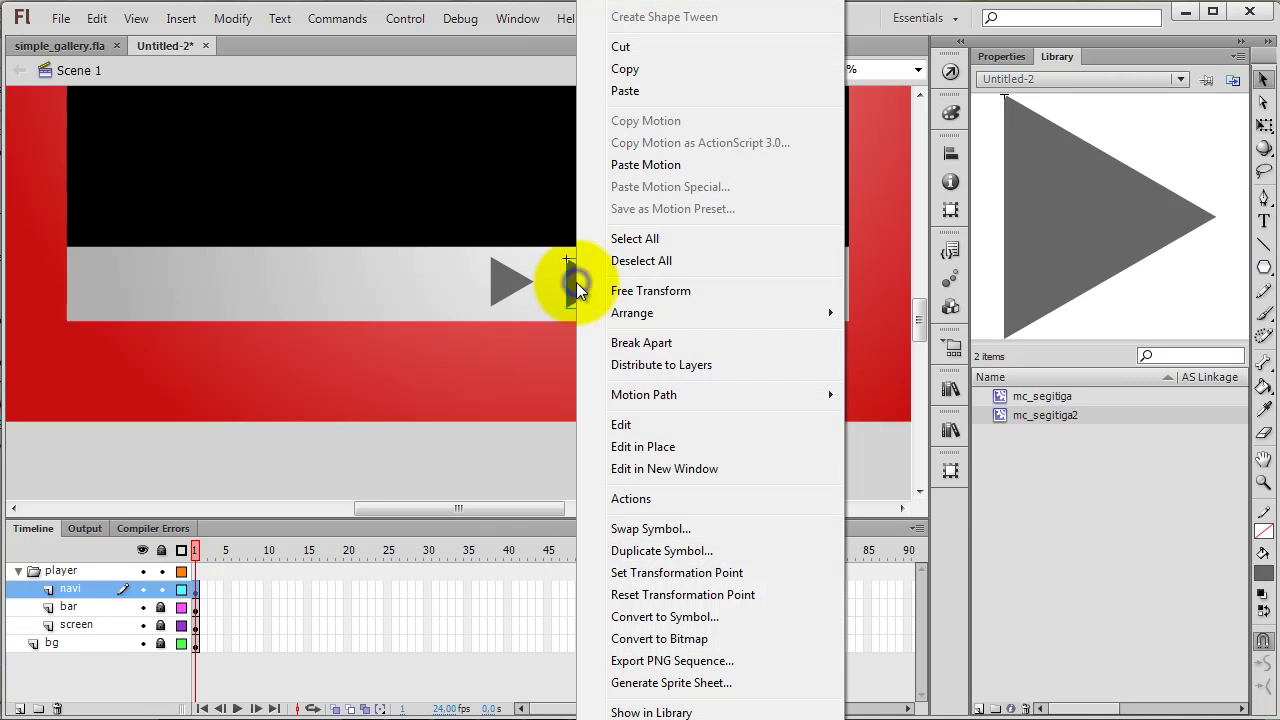
click(667, 448)
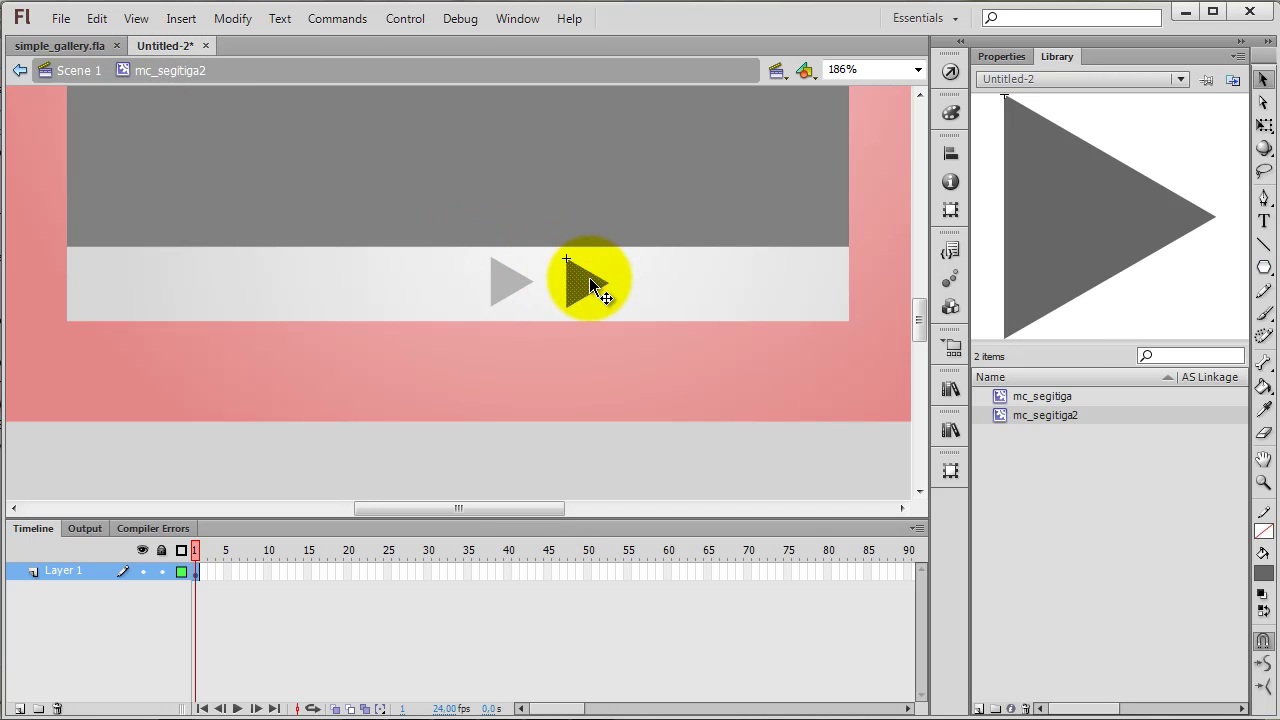
click(1265, 125)
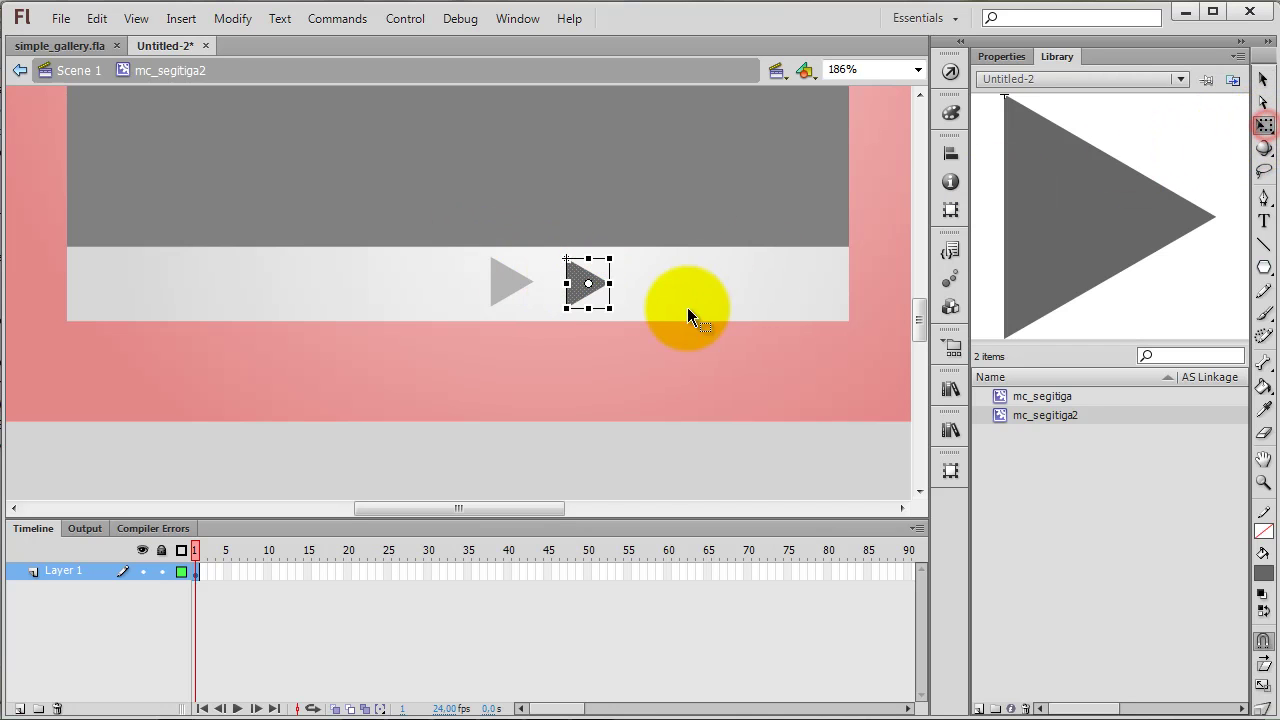
drag(609, 307, 592, 302)
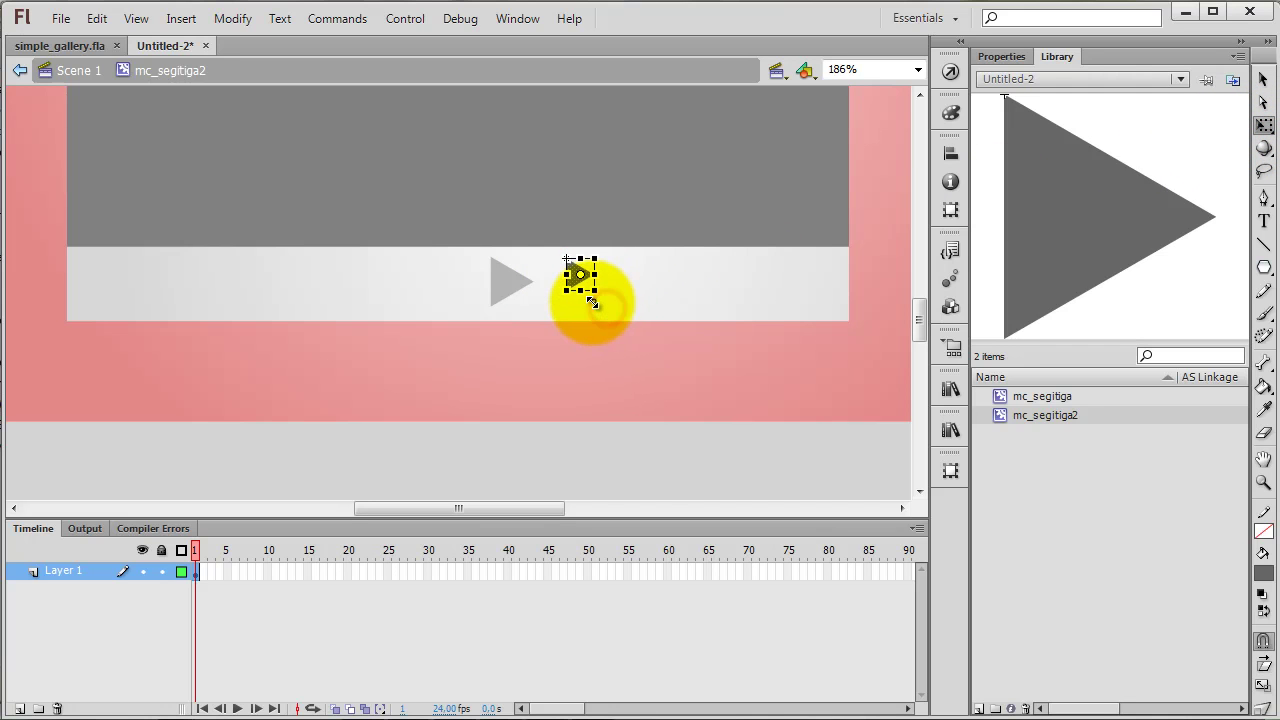
click(595, 313)
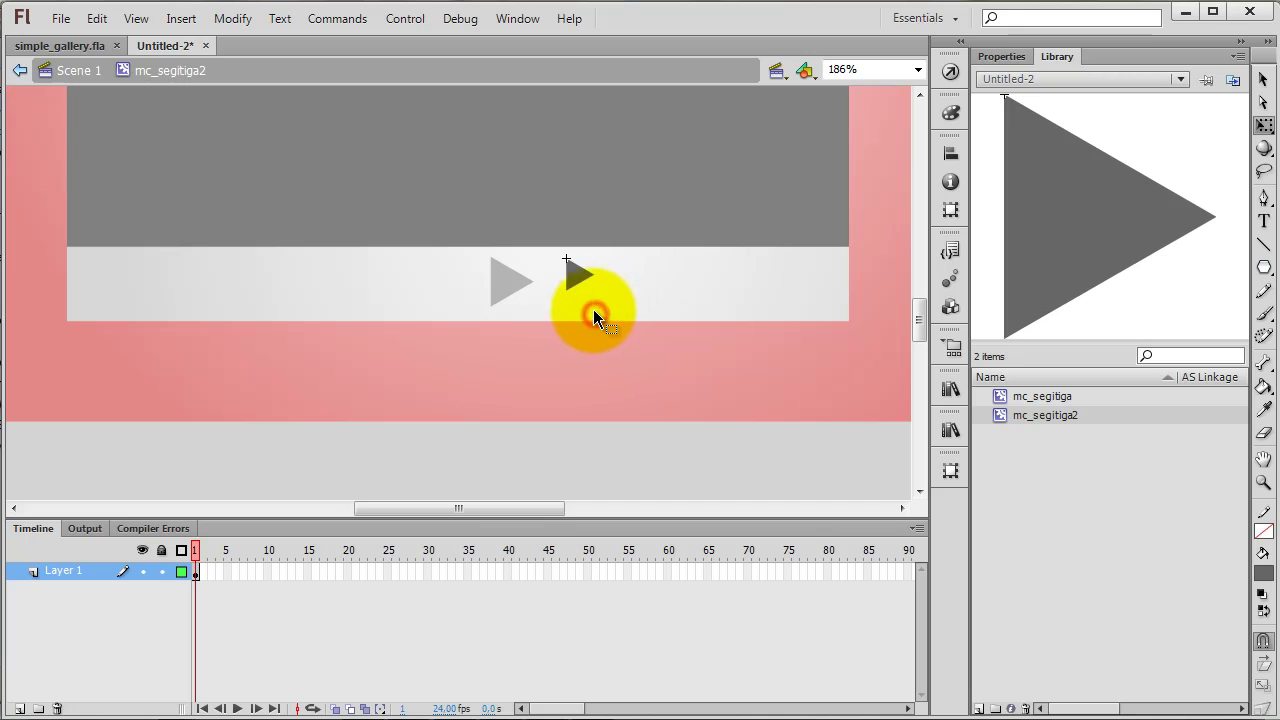
Duplicate the small triangle directly beside itself inside mc_segitiga2 to form a double arrow, and return to Scene 1.
click(577, 282)
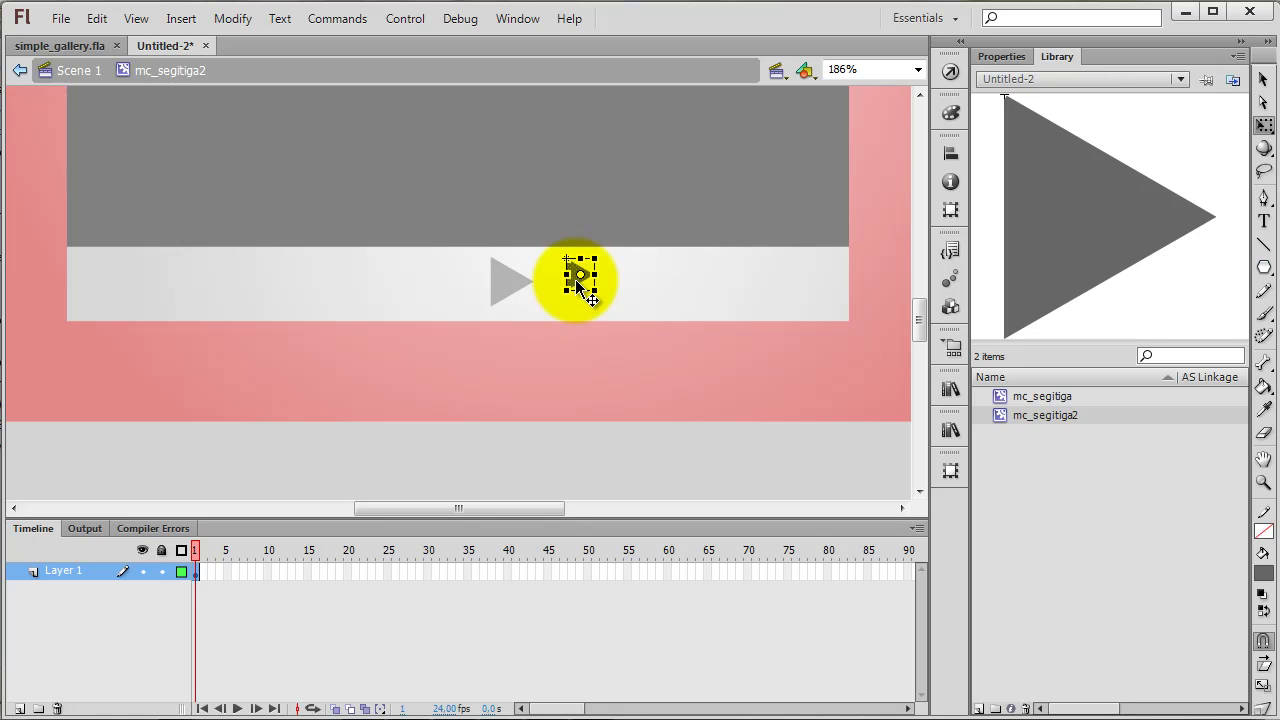
key(v)
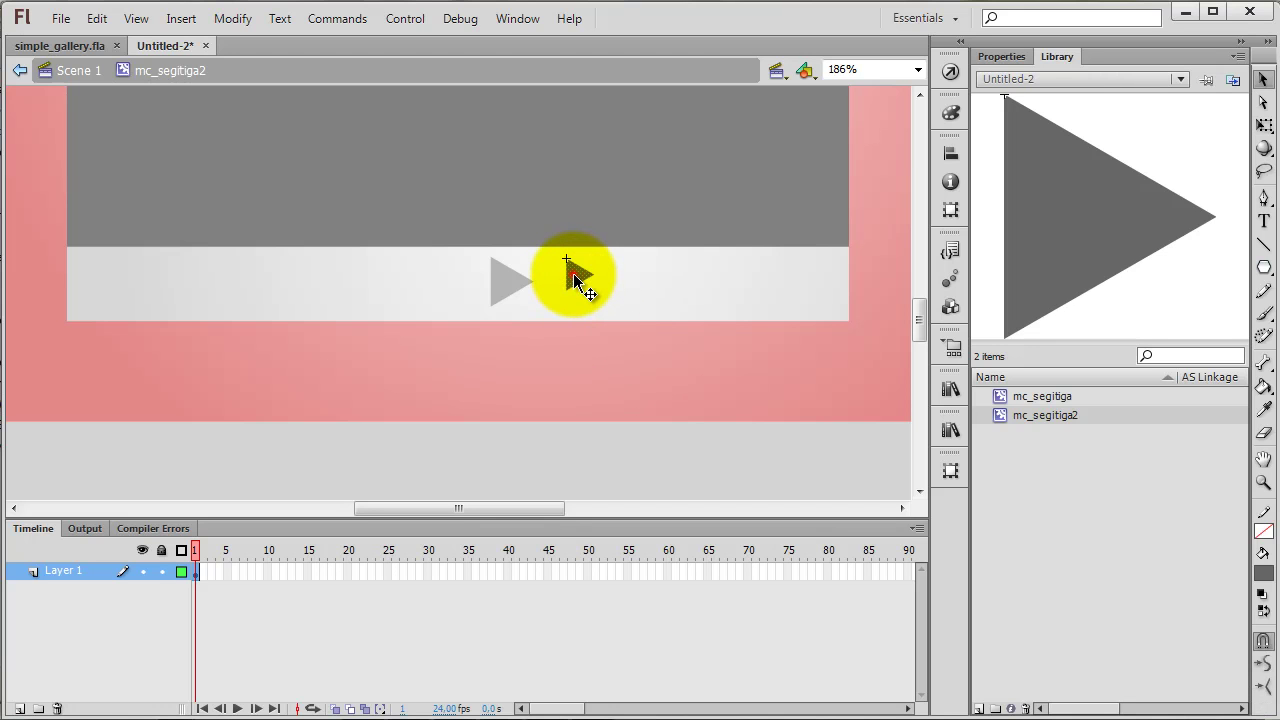
drag(573, 273, 602, 274)
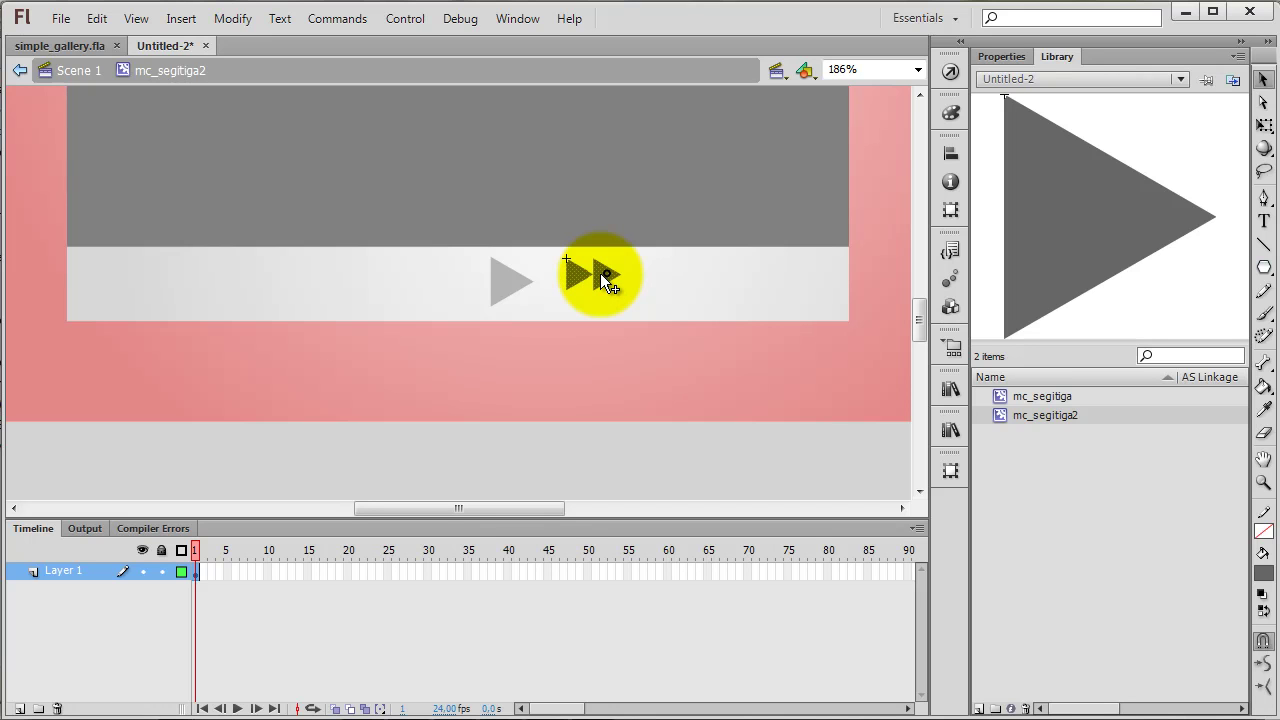
drag(602, 315, 603, 343)
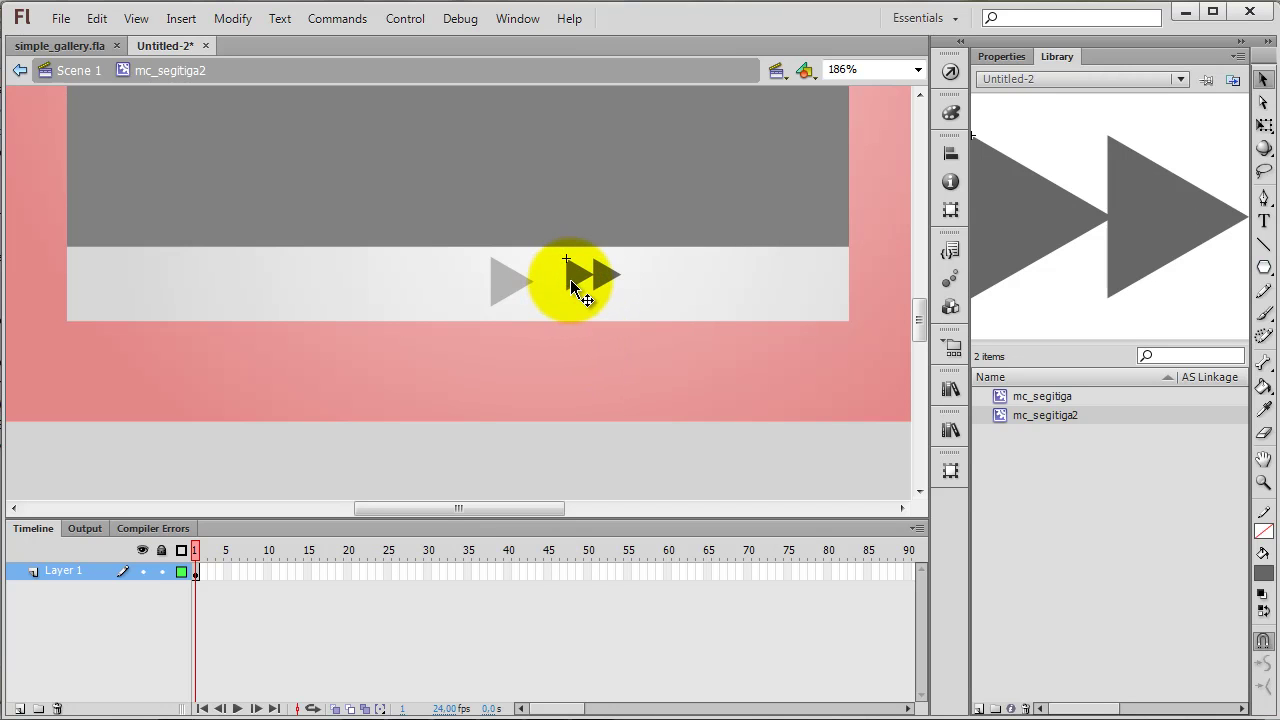
click(98, 80)
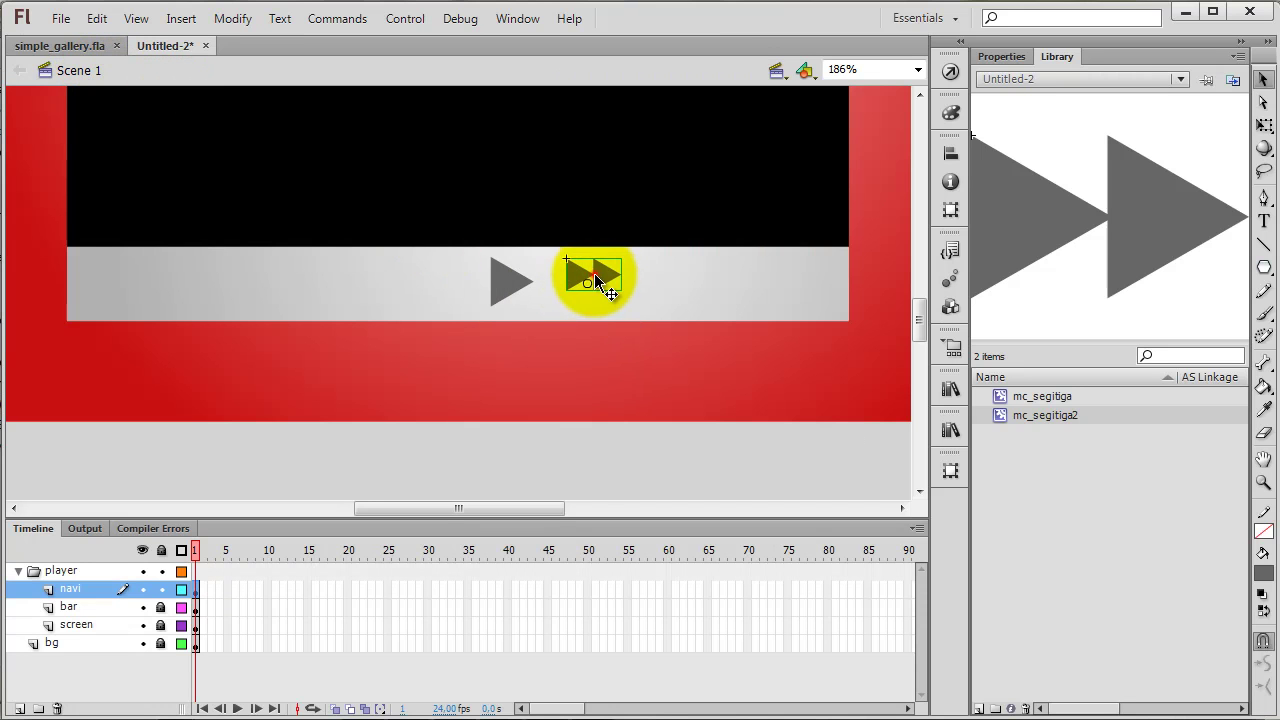
Center the double arrow's transformation point and move the instance closer to the single triangle, vertically centered on the control bar.
click(1263, 128)
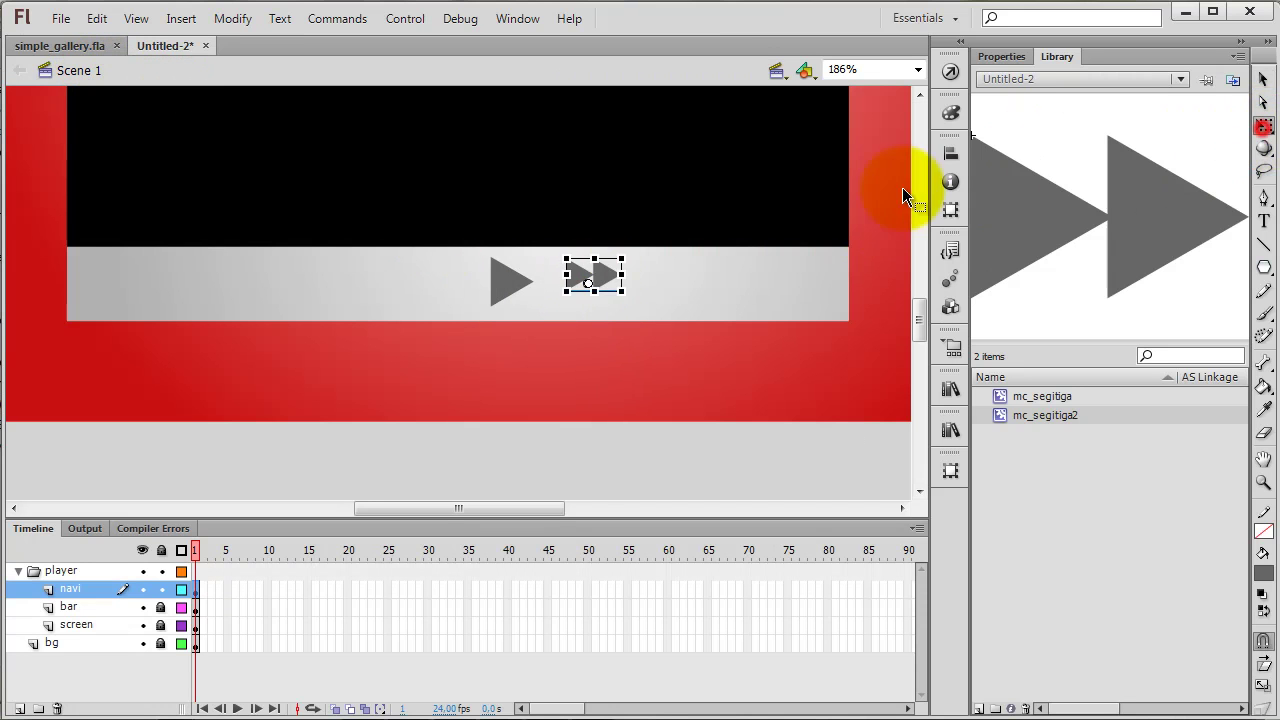
drag(588, 283, 594, 275)
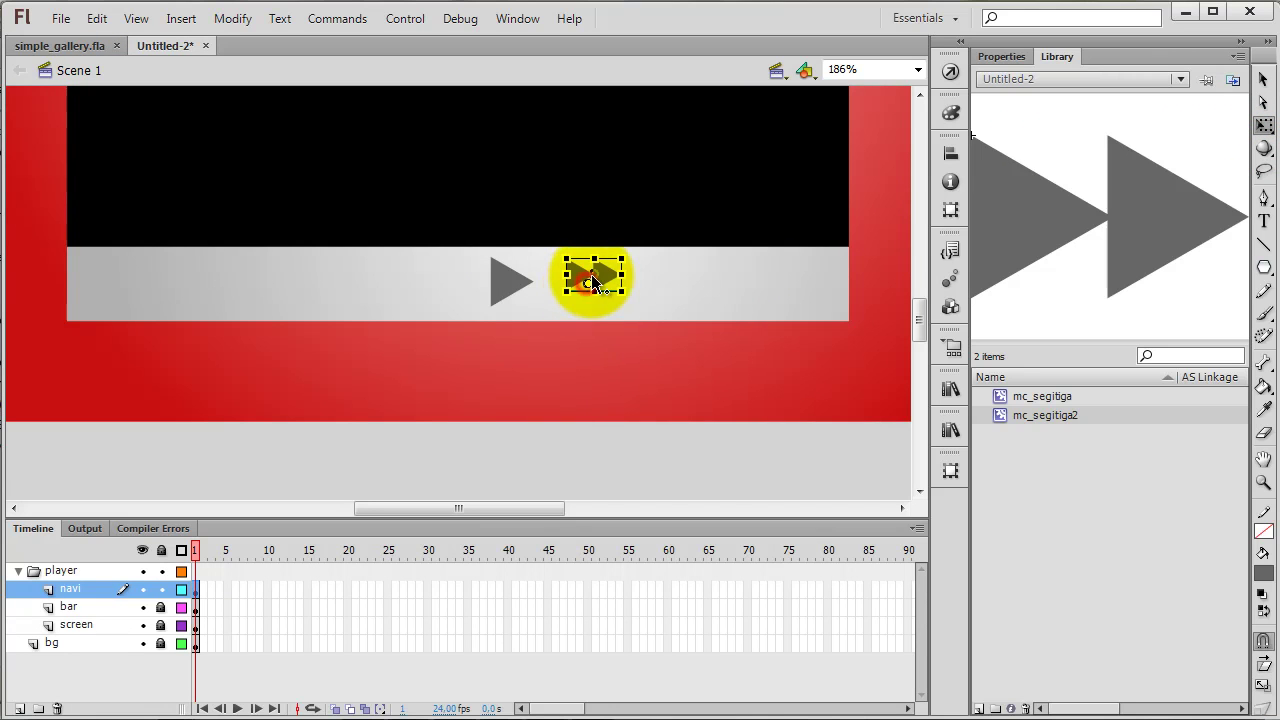
click(1263, 79)
click(676, 441)
drag(601, 277, 585, 285)
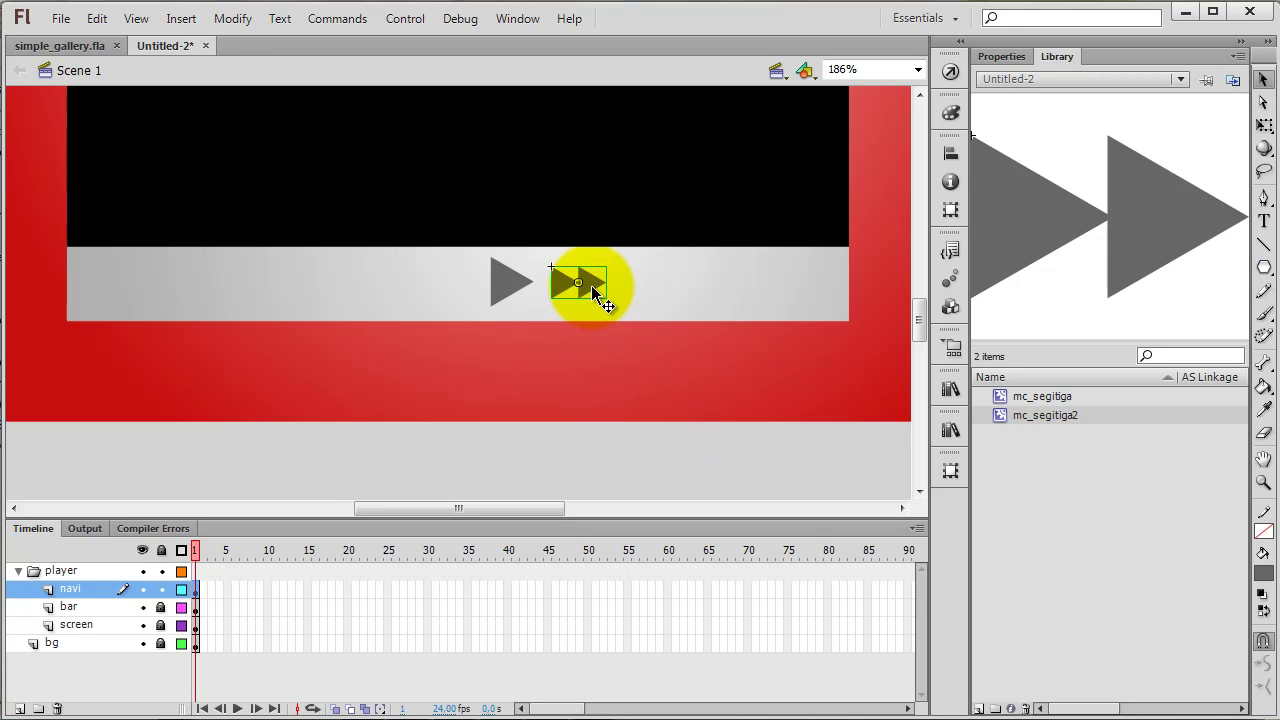
Copy the single triangle to its left on the control bar and flip the copy horizontally.
click(504, 285)
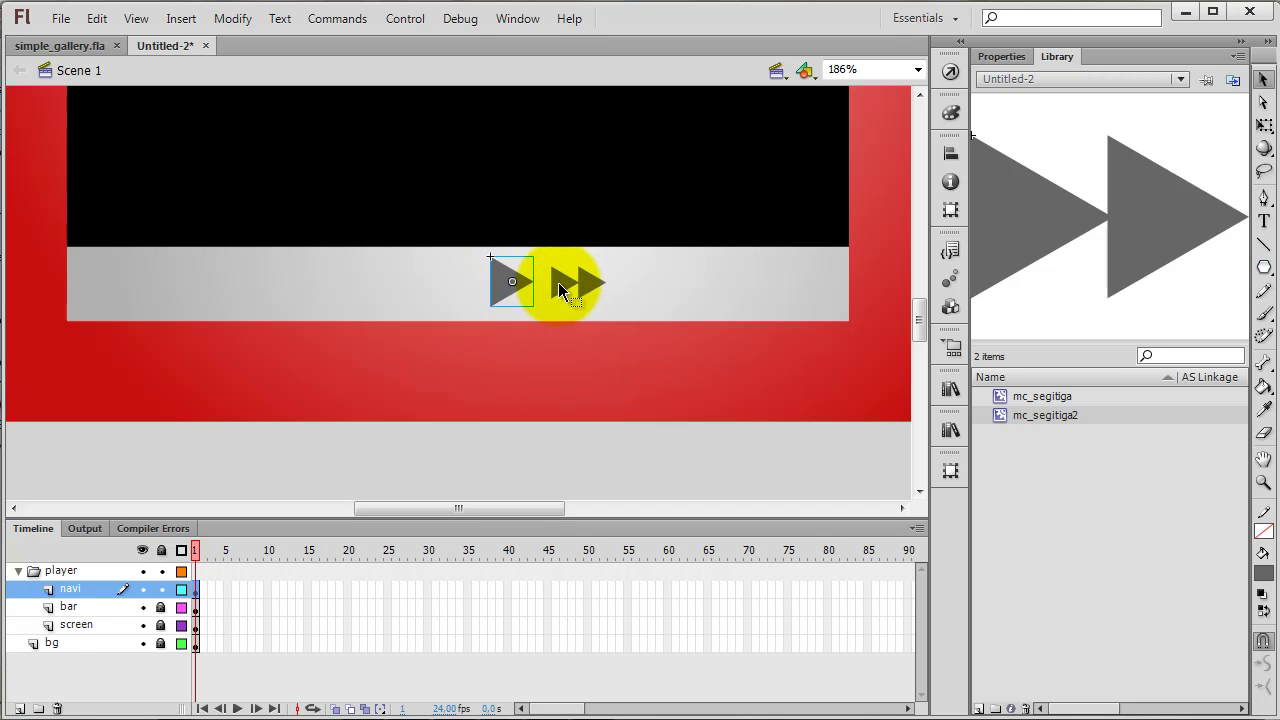
drag(502, 283, 438, 282)
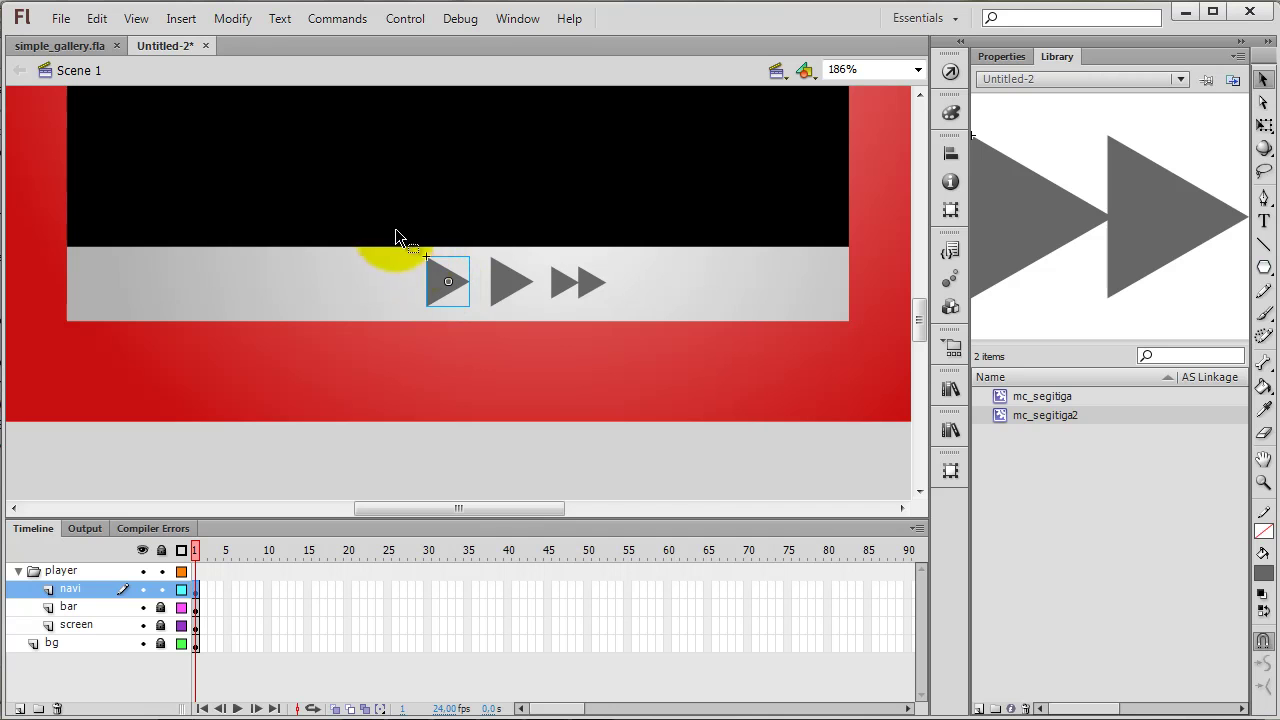
click(231, 20)
mouse_move(269, 266)
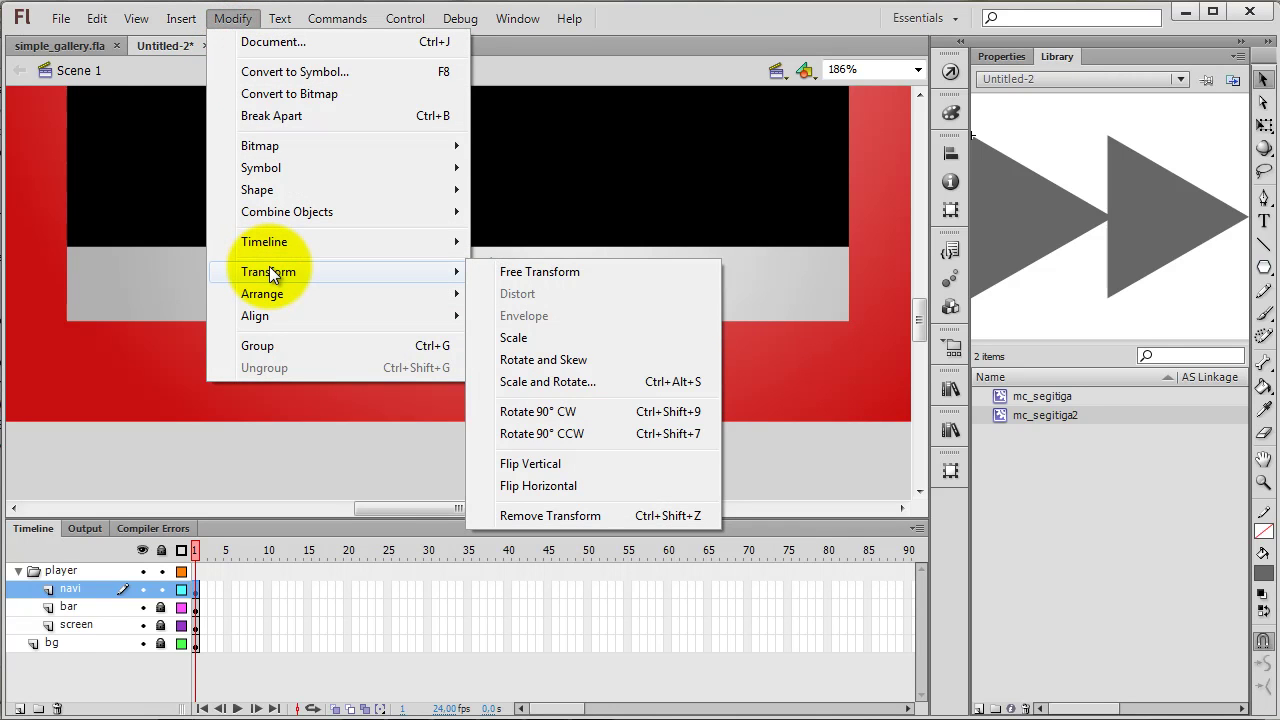
click(537, 486)
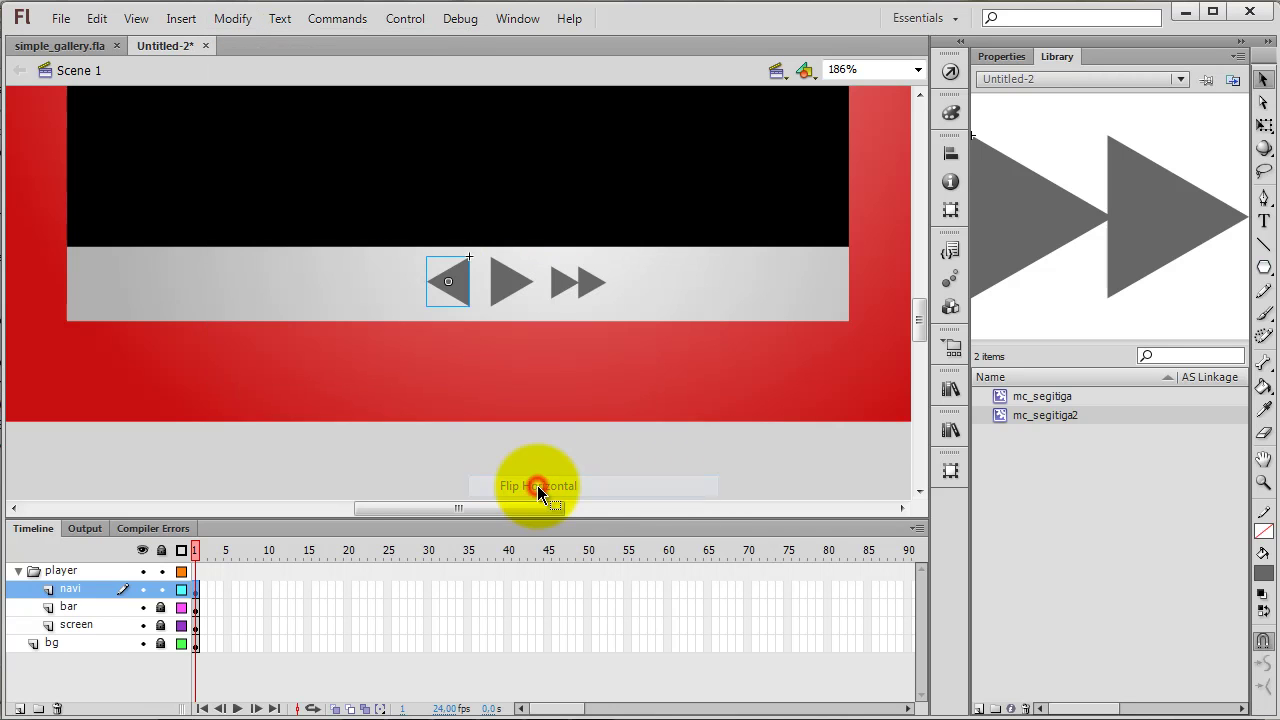
Copy the double arrow to the left of the single triangles, flip it horizontally and nudge it slightly closer to them.
click(564, 284)
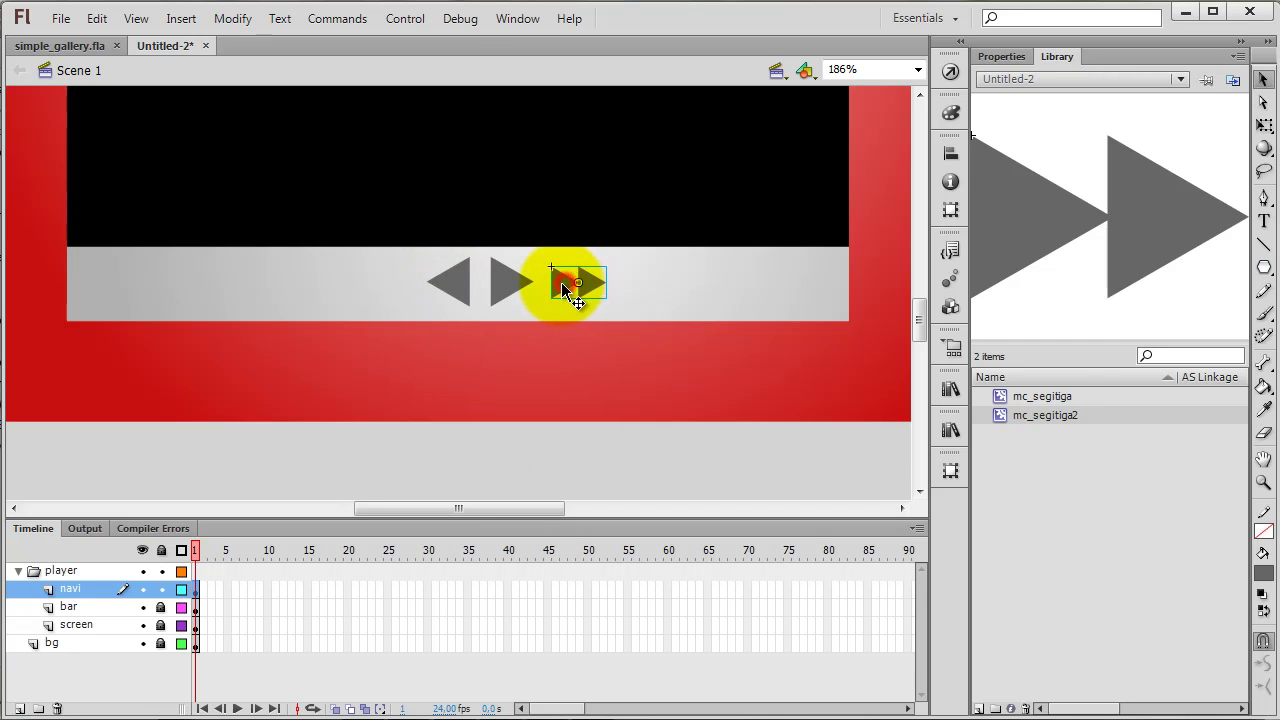
drag(561, 282, 360, 282)
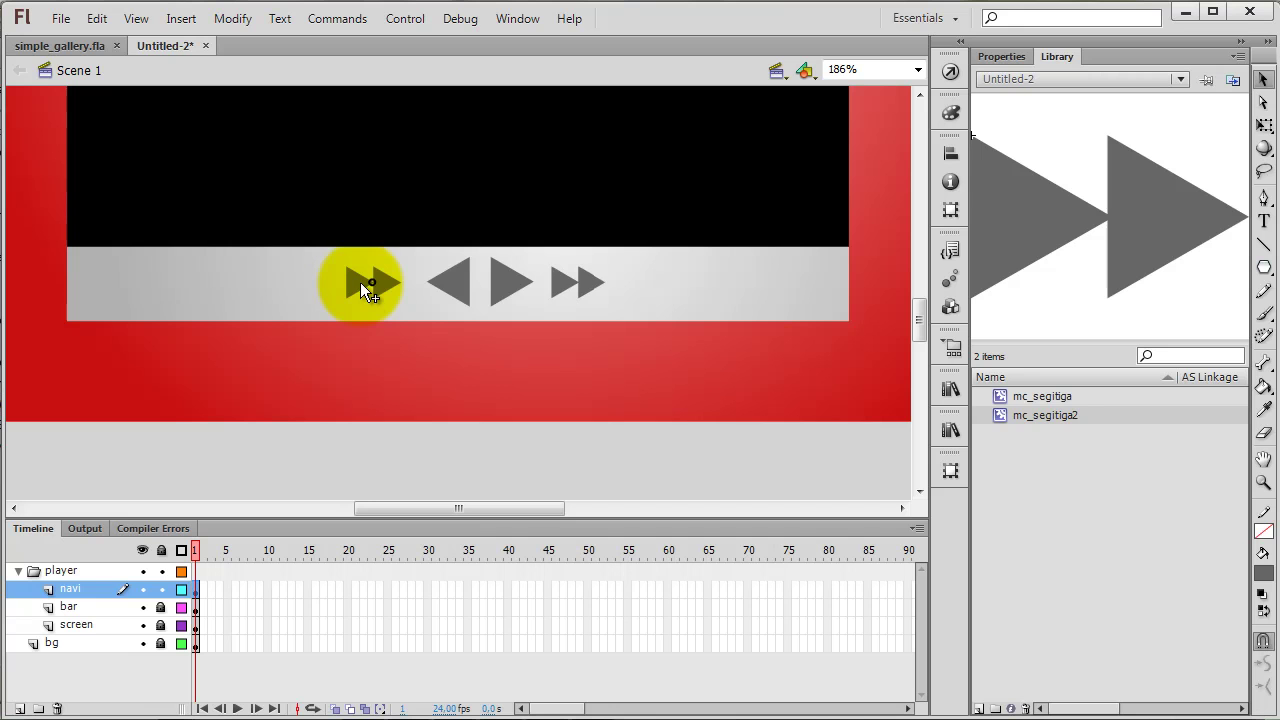
click(245, 20)
mouse_move(303, 287)
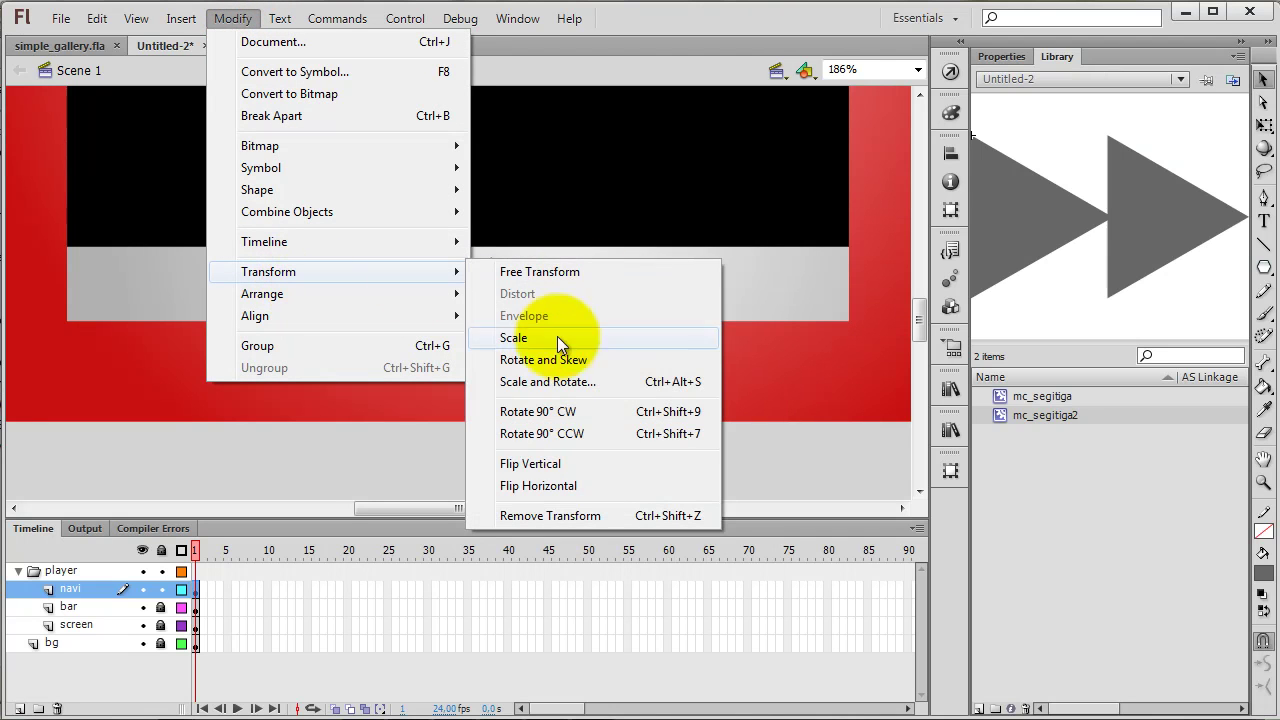
click(550, 485)
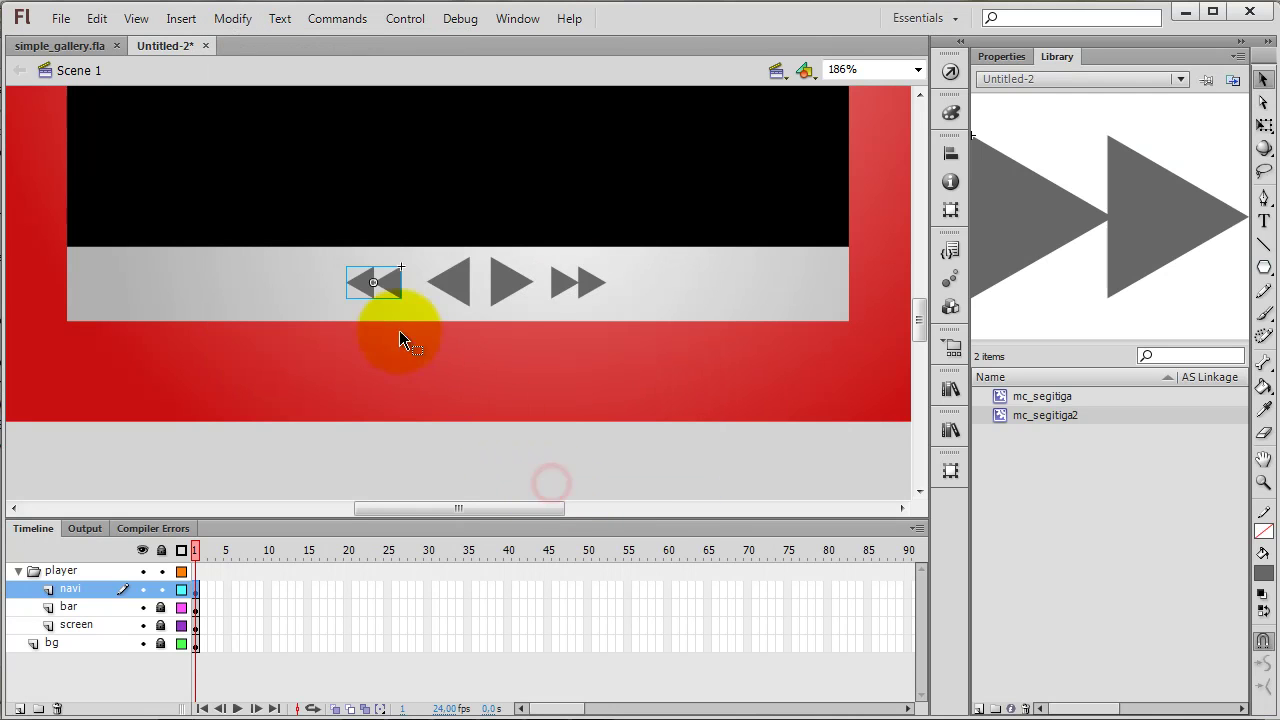
mouse_move(405, 281)
mouse_down()
mouse_move(412, 290)
mouse_move(407, 281)
mouse_up()
click(527, 341)
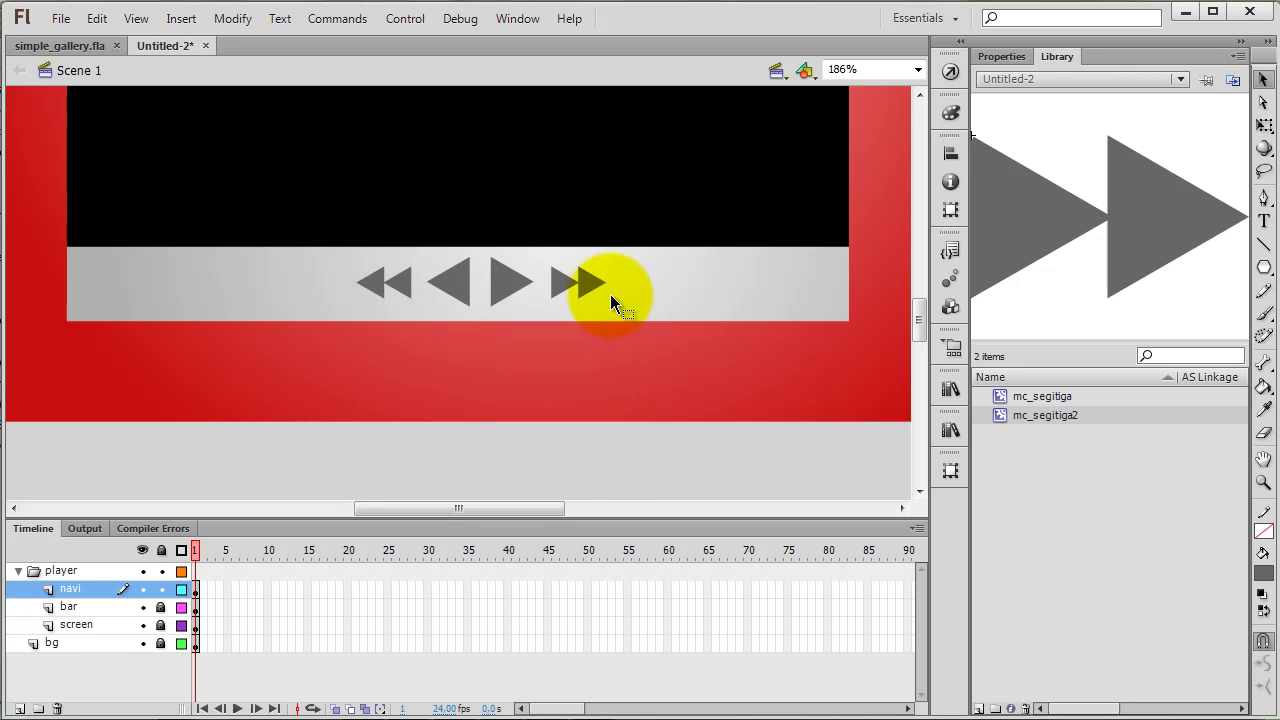
Align the four arrows by their vertical centers with Align to stage off, and shift the whole group slightly left.
click(640, 366)
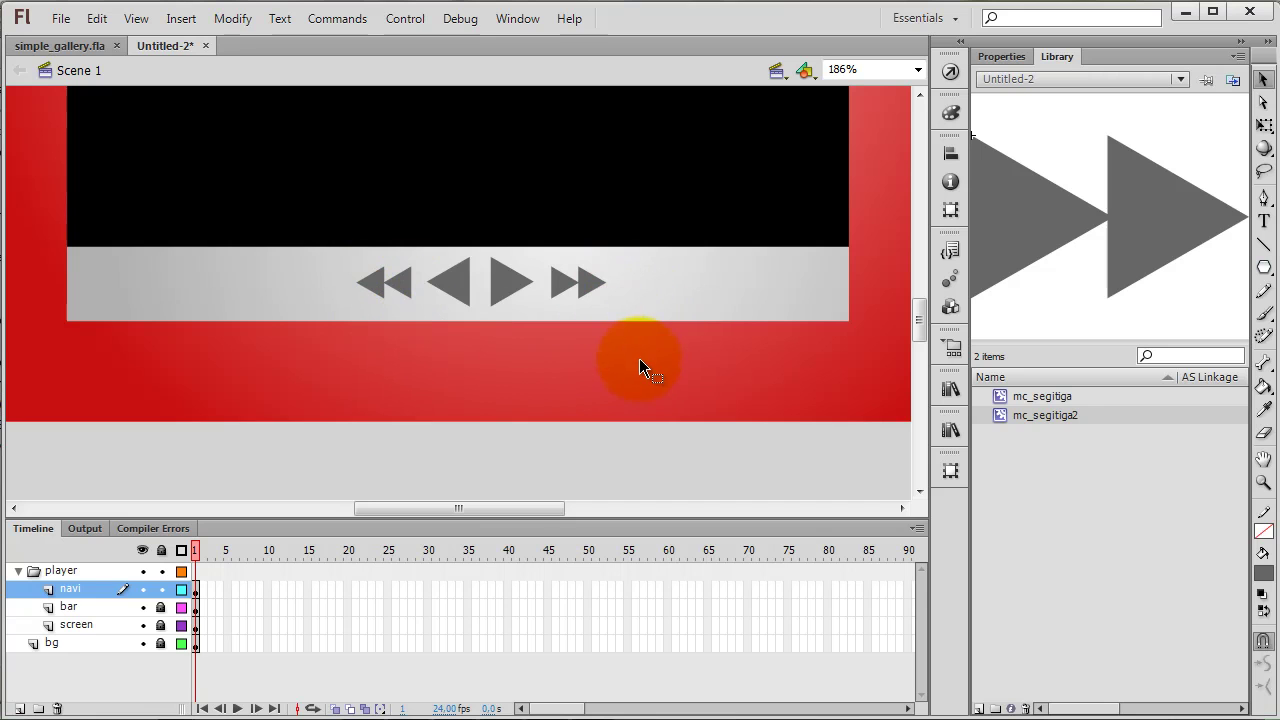
drag(639, 366, 343, 224)
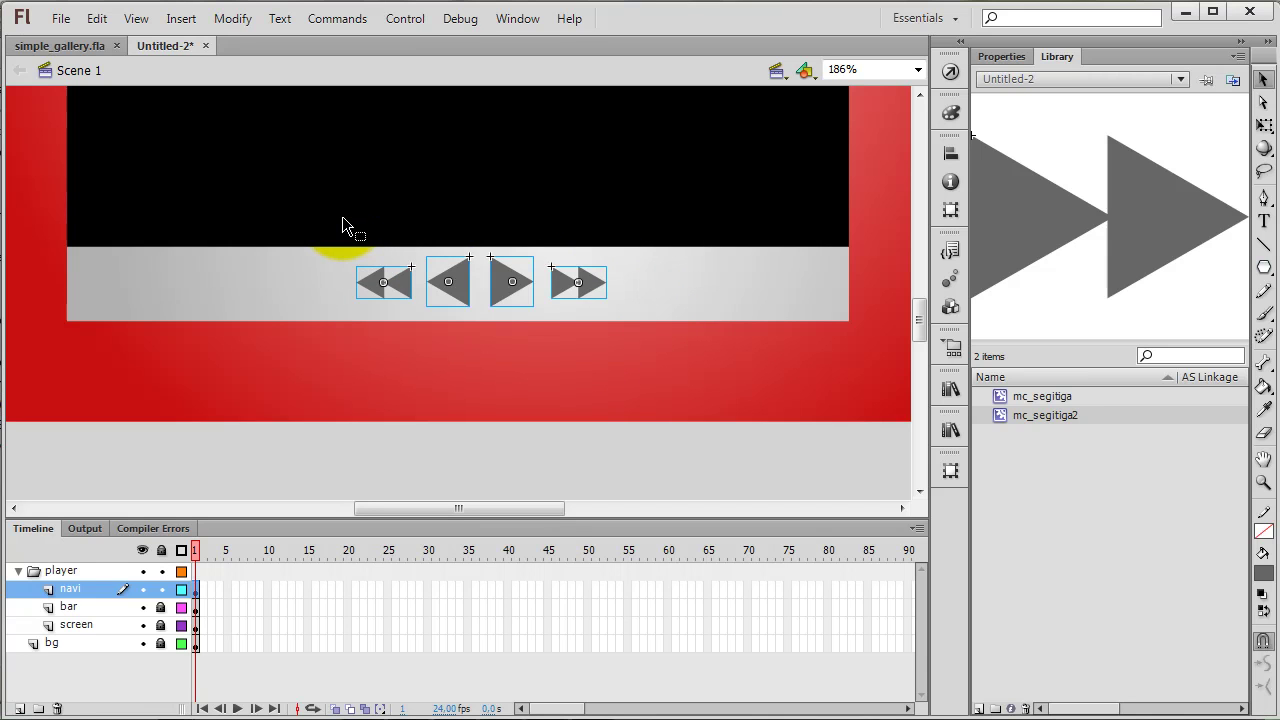
click(948, 152)
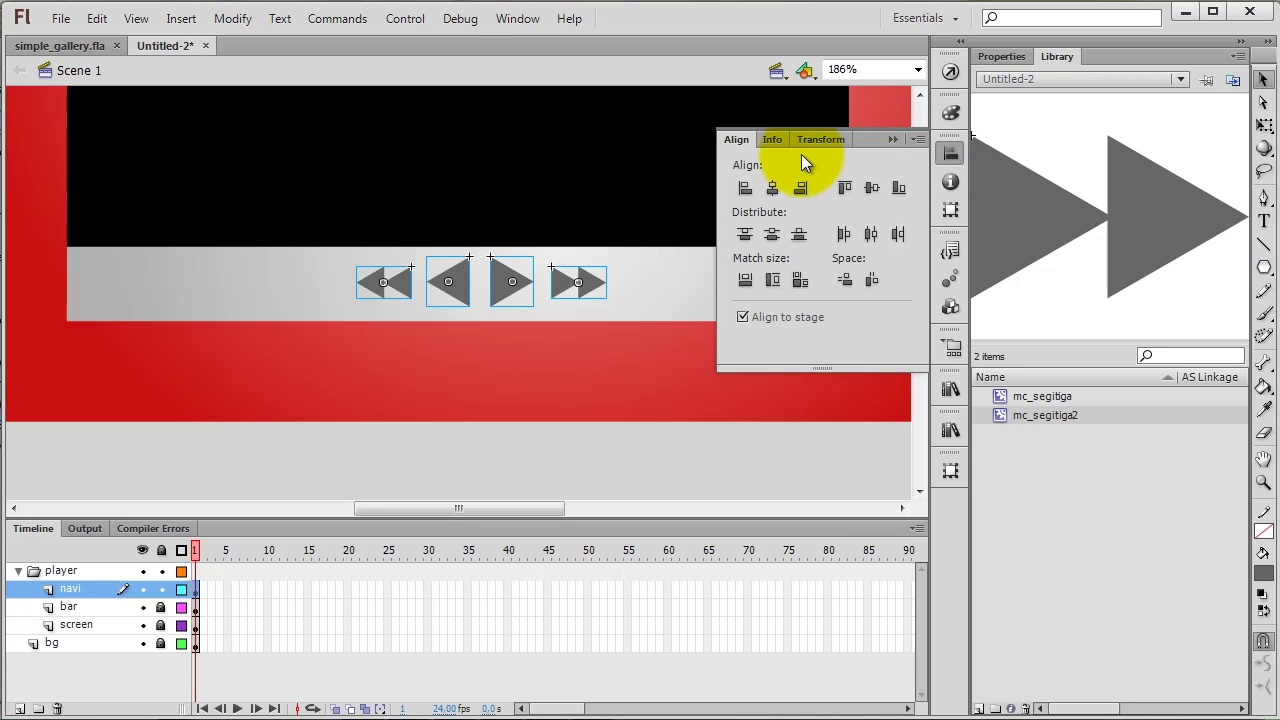
click(748, 316)
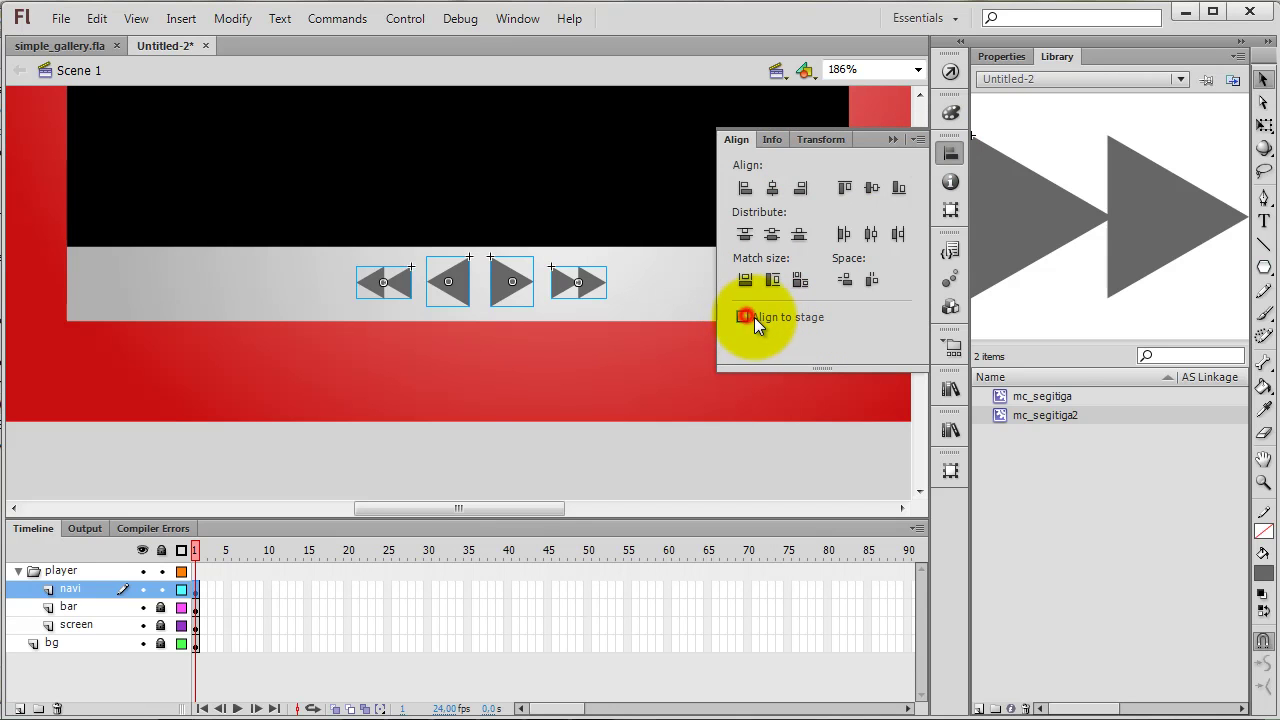
click(872, 189)
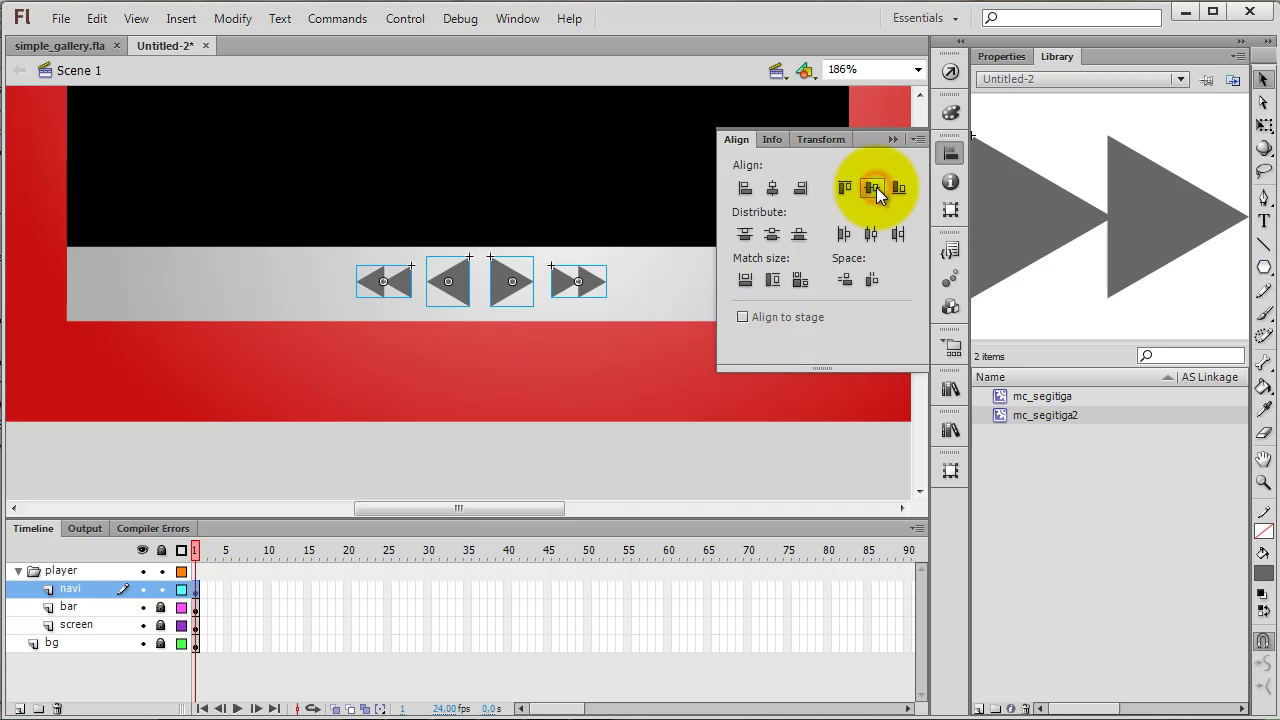
click(587, 372)
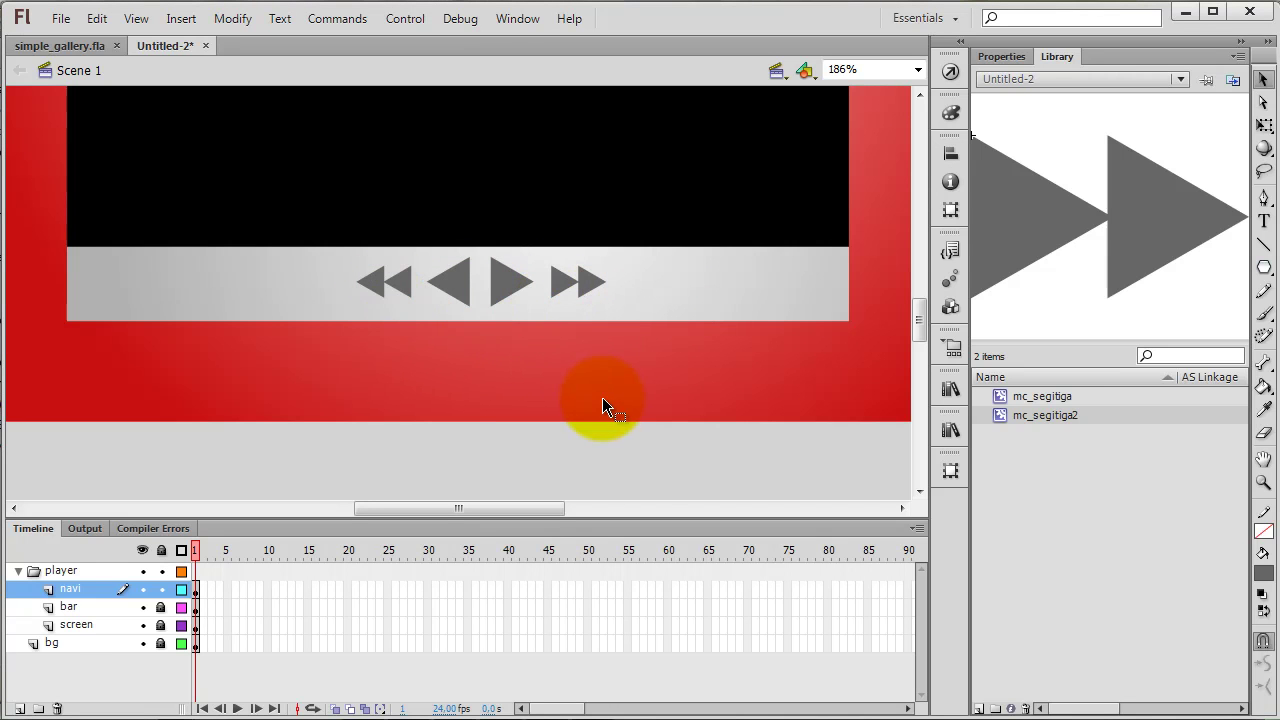
drag(620, 386, 358, 218)
click(358, 218)
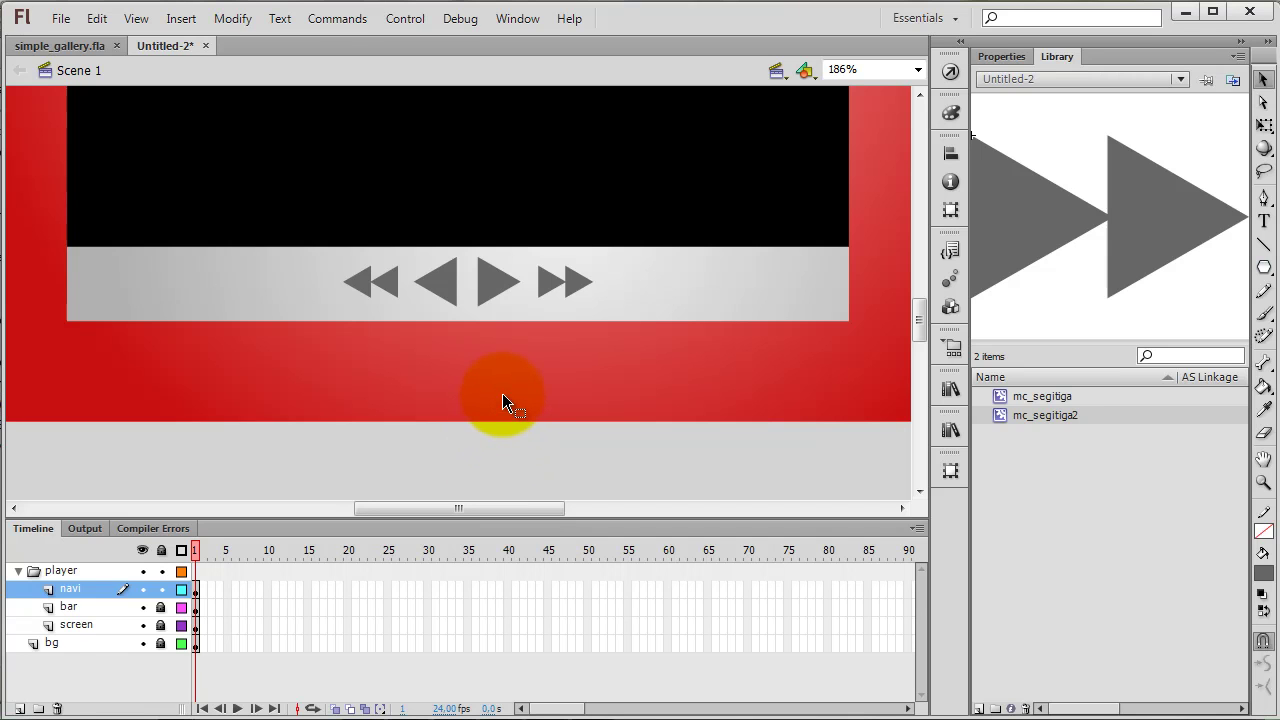
click(496, 285)
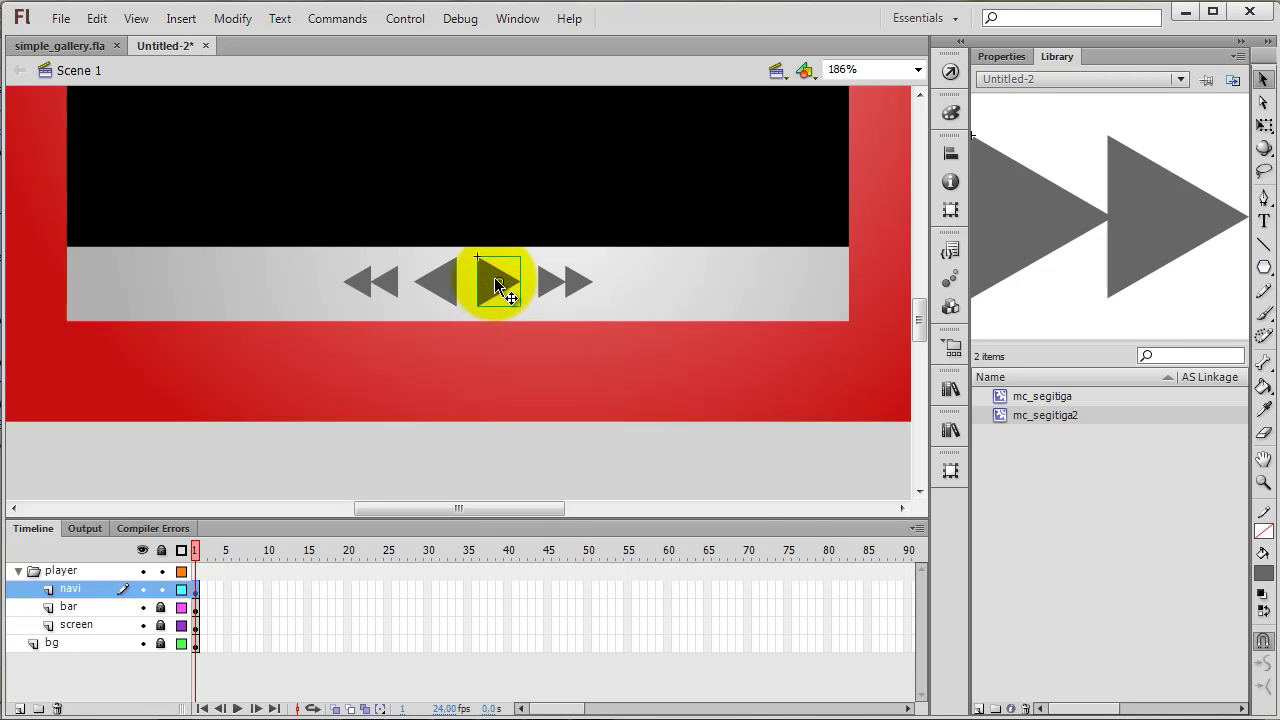
right_click(494, 280)
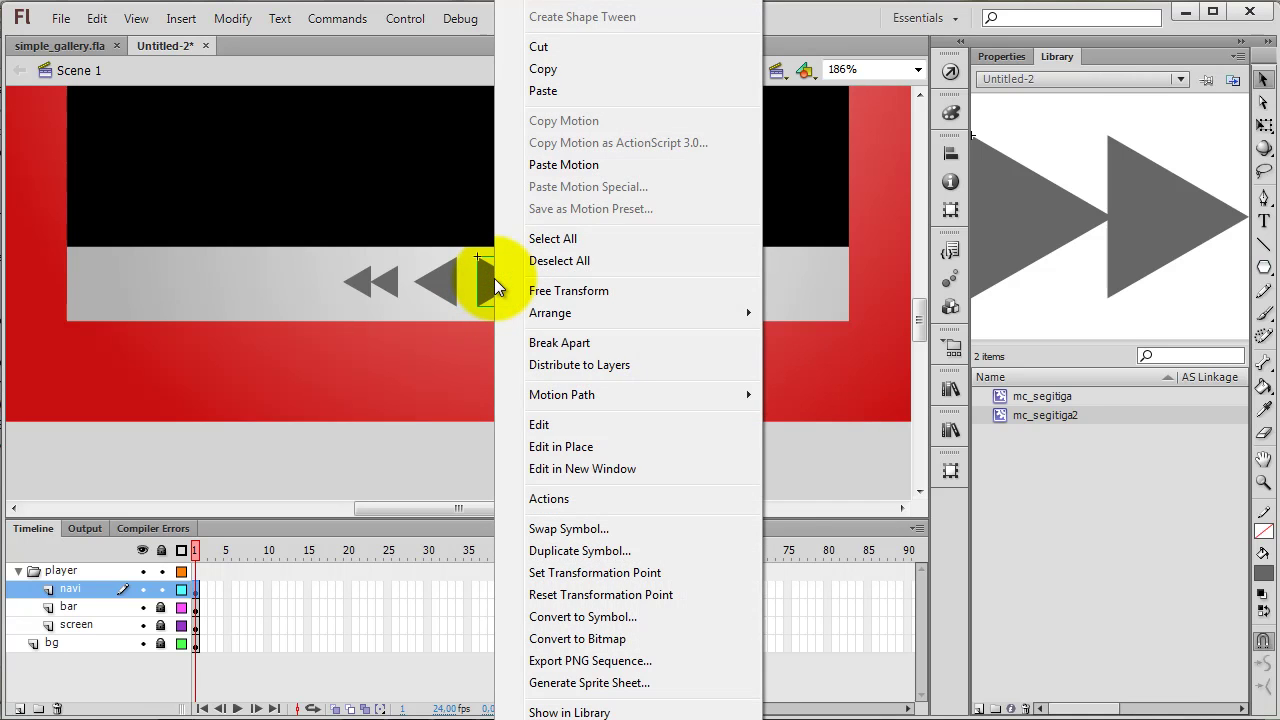
click(459, 400)
Convert the right-pointing single triangle on the control bar to a Button symbol named btn_nav1.
click(490, 289)
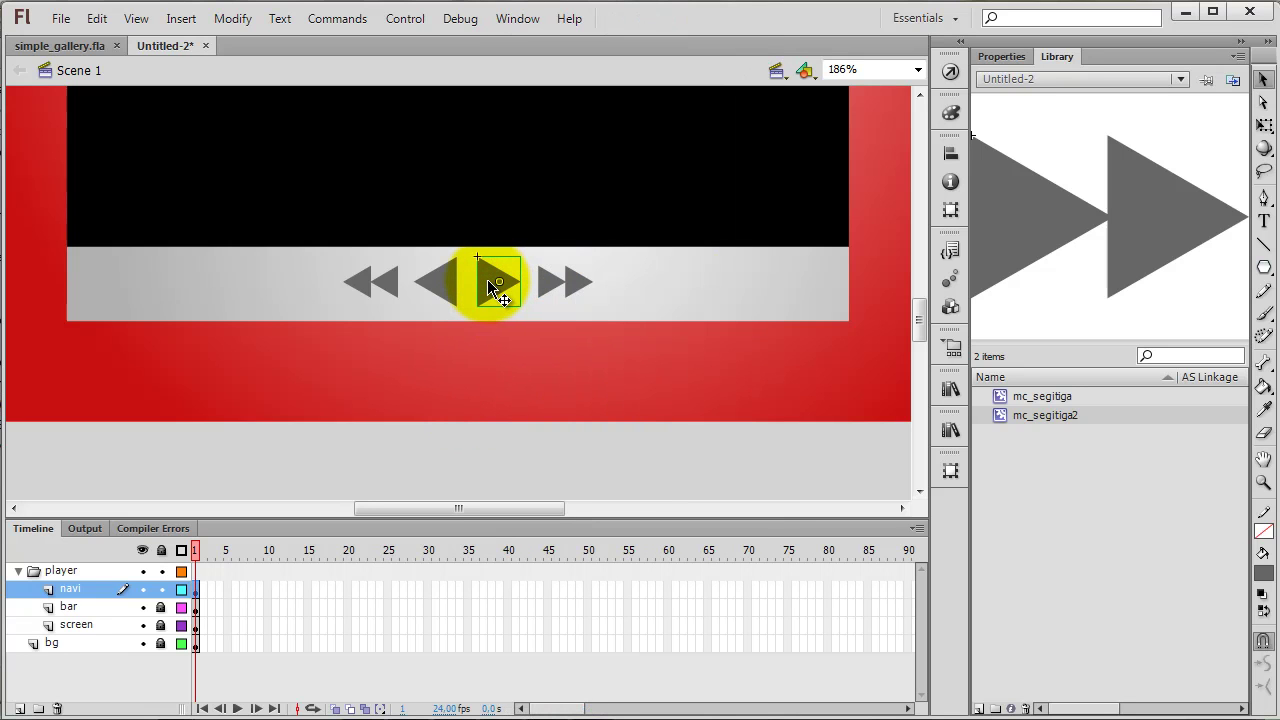
right_click(487, 280)
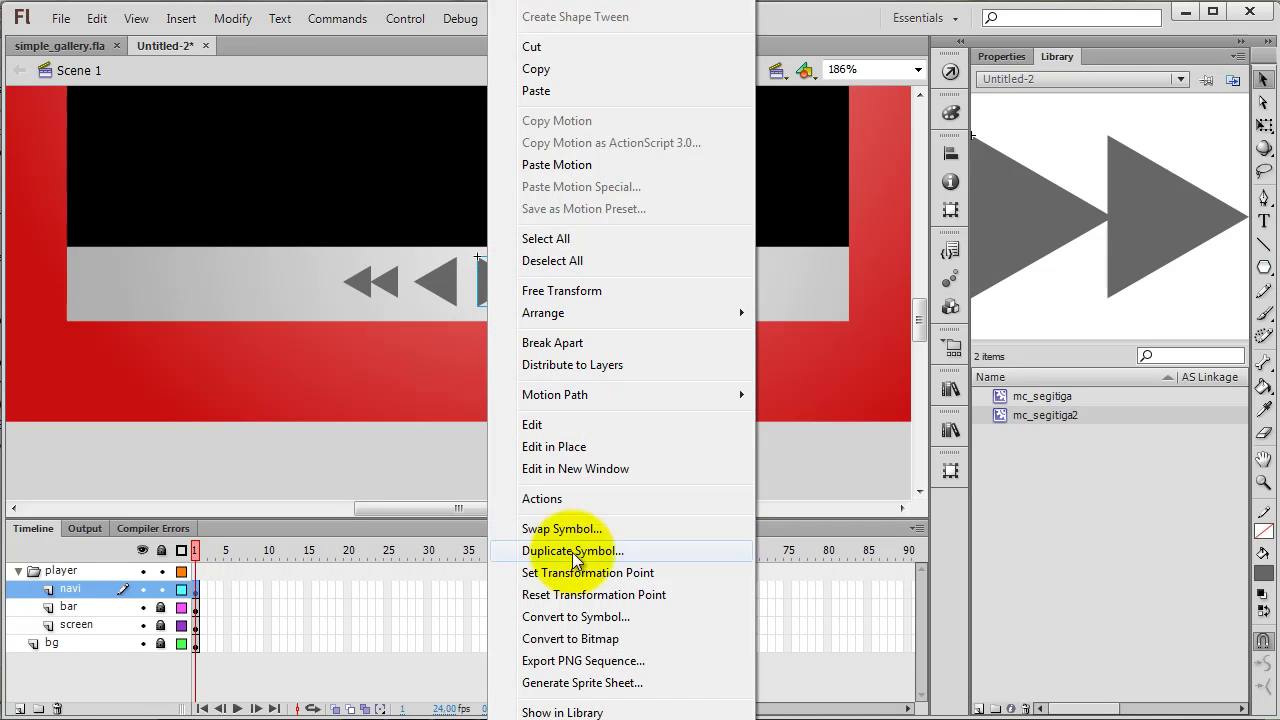
click(586, 624)
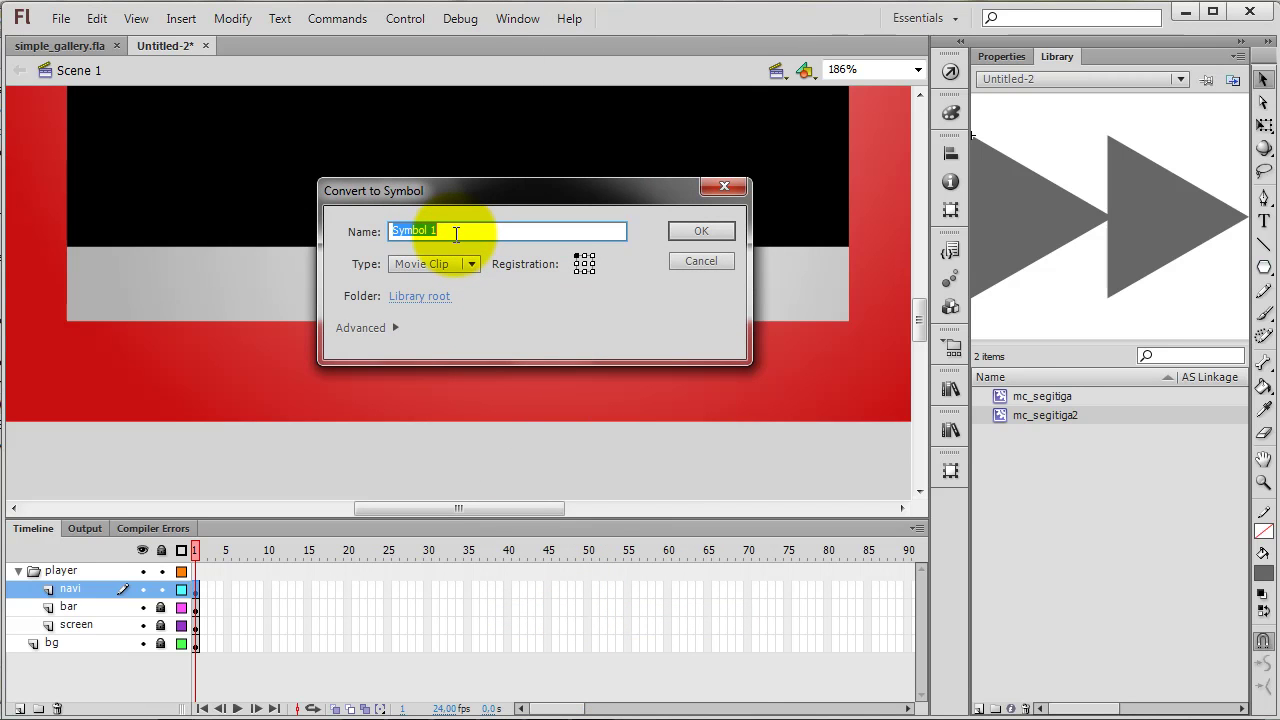
text(btn_)
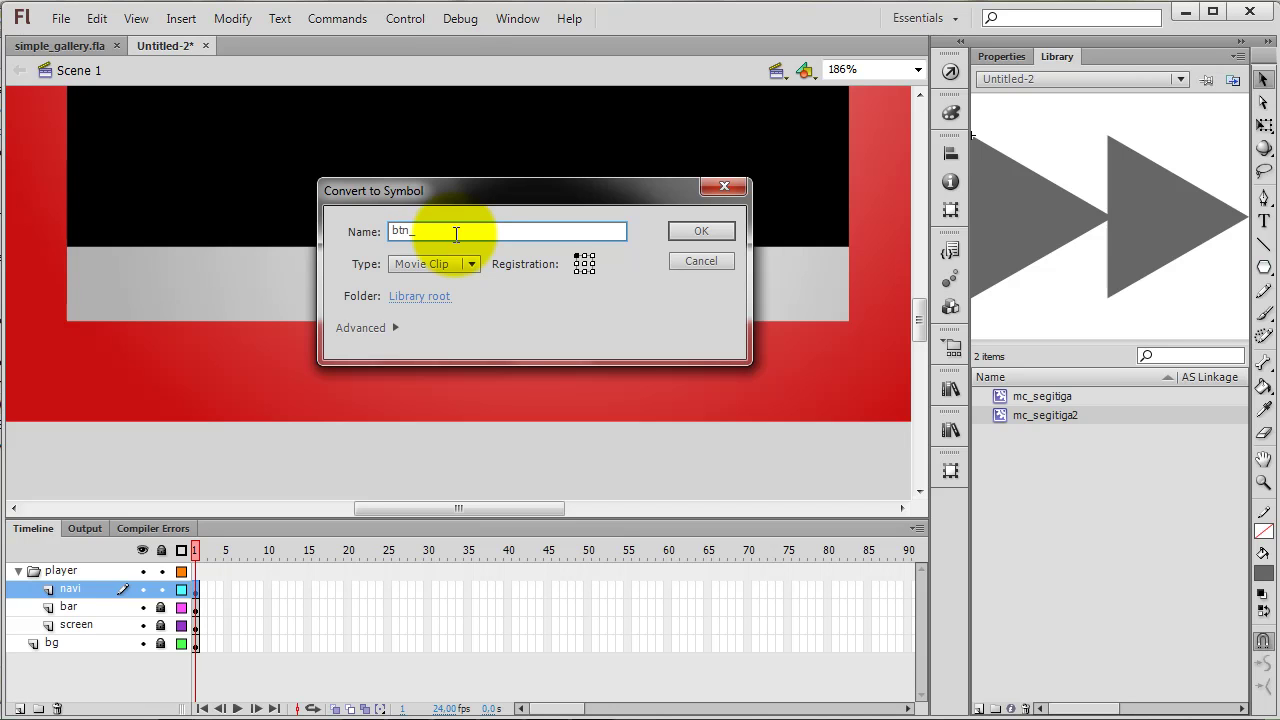
text(tombo)
key(BackSpace)
key(BackSpace)
key(BackSpace)
key(BackSpace)
key(BackSpace)
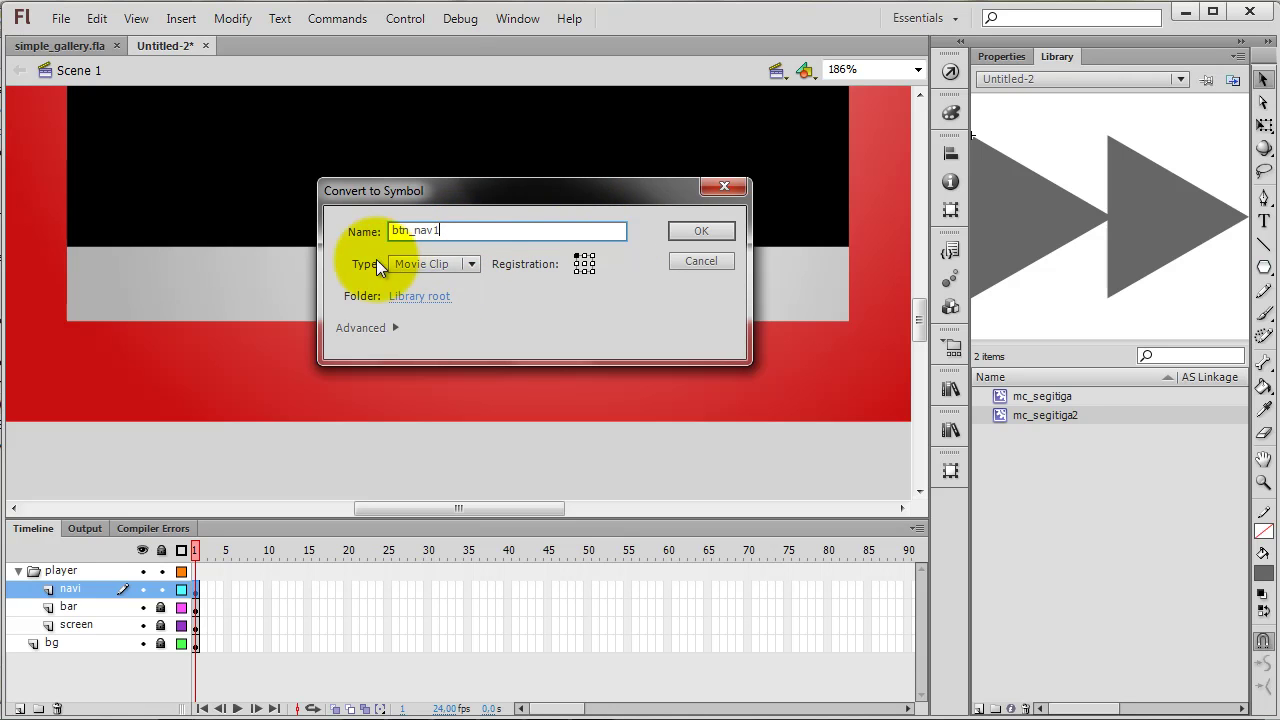
click(390, 263)
click(427, 308)
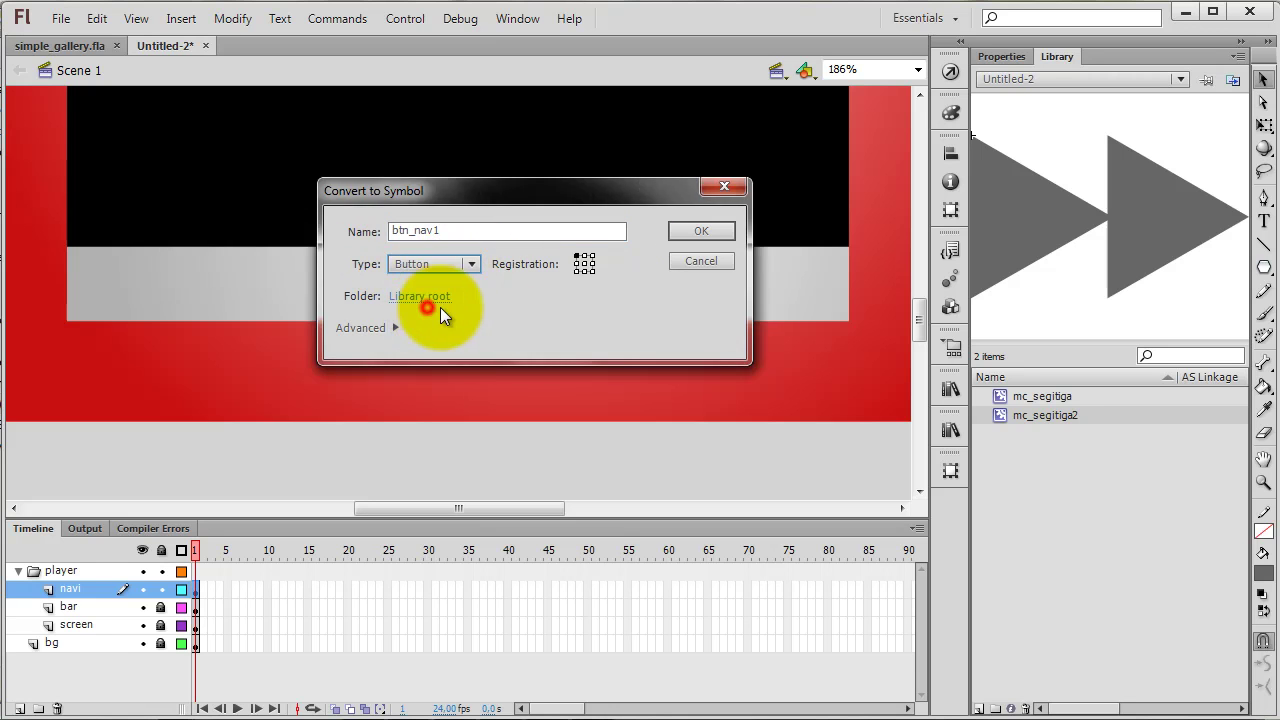
click(698, 232)
Convert the right-pointing double arrow to a Button symbol named btn_nav2.
click(581, 285)
right_click(579, 286)
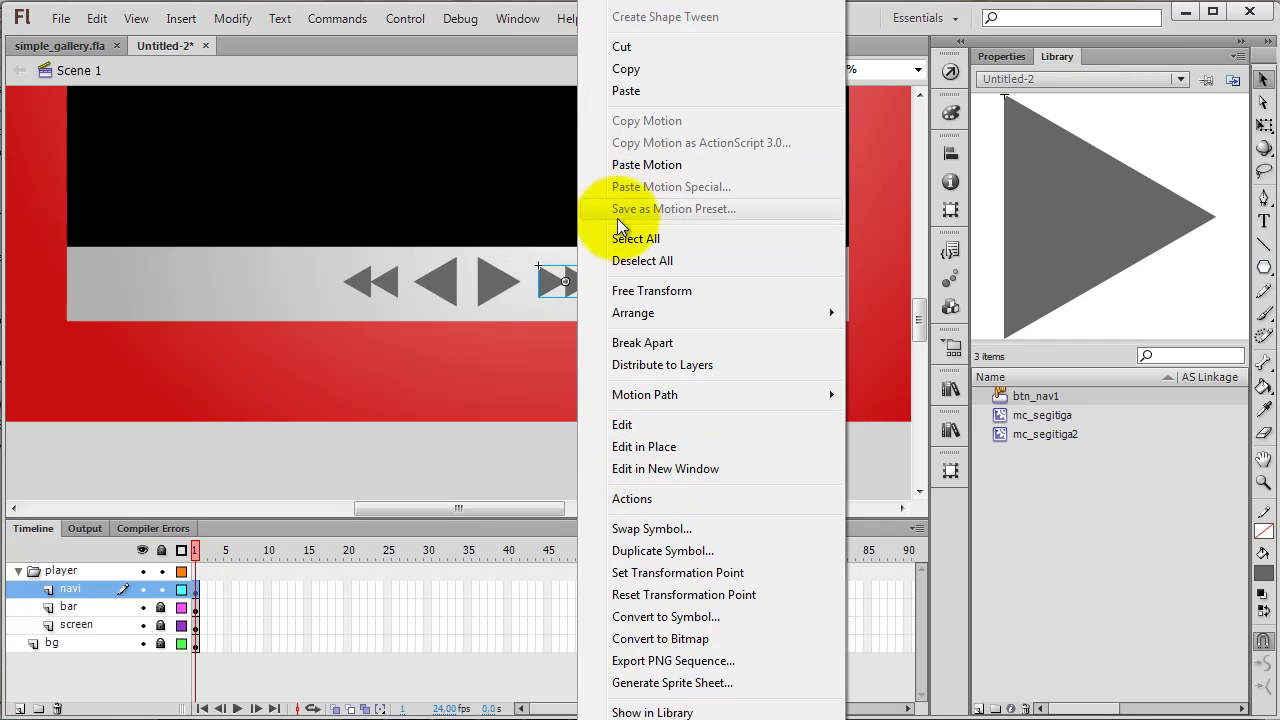
click(672, 618)
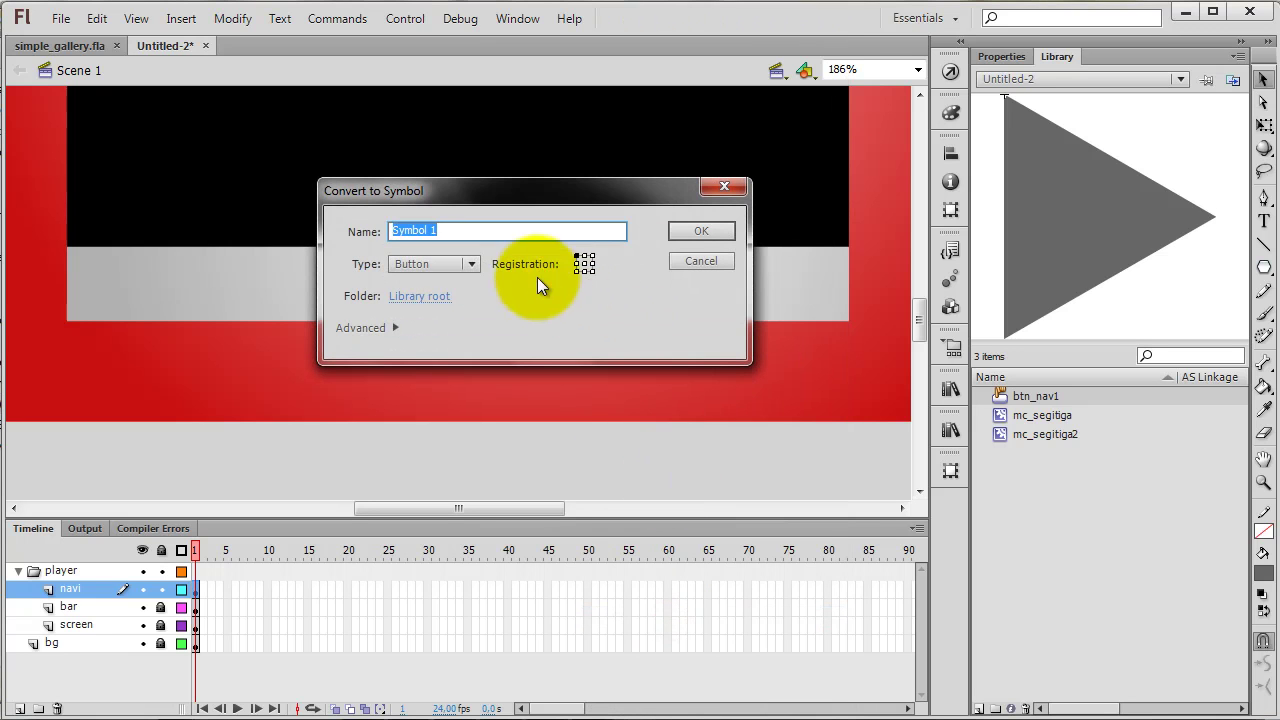
text(btn_nav2)
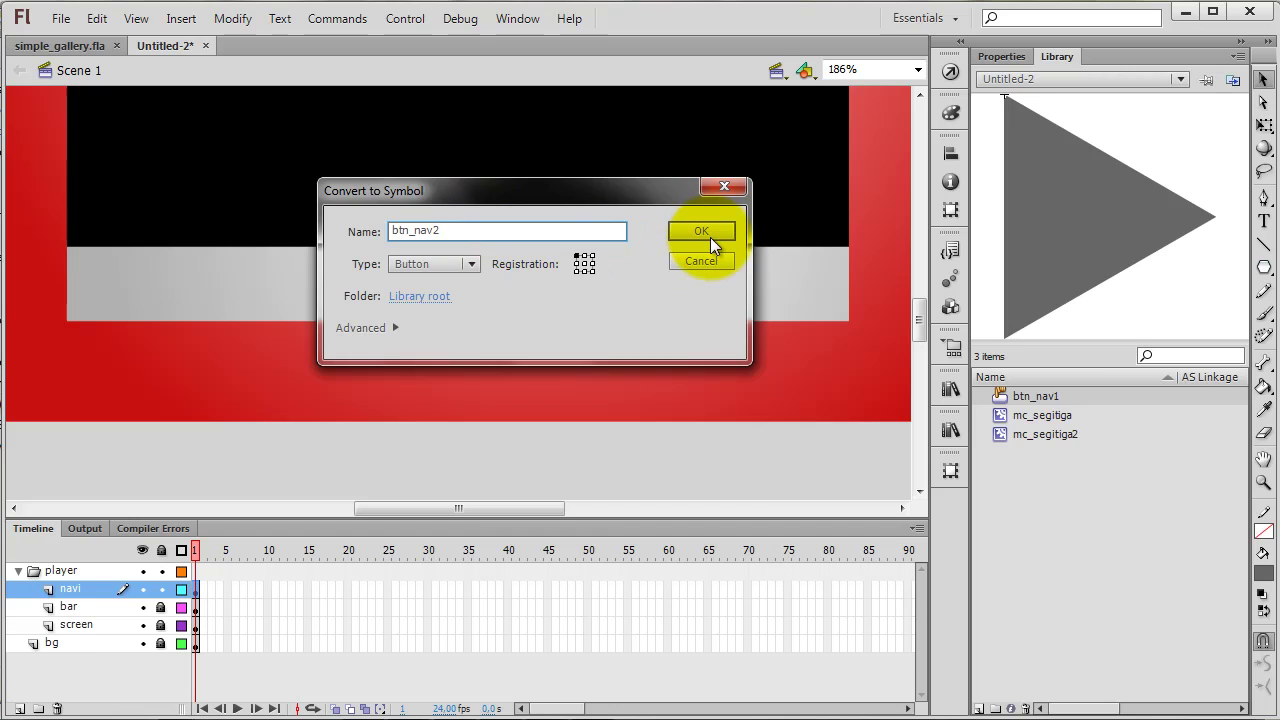
click(708, 236)
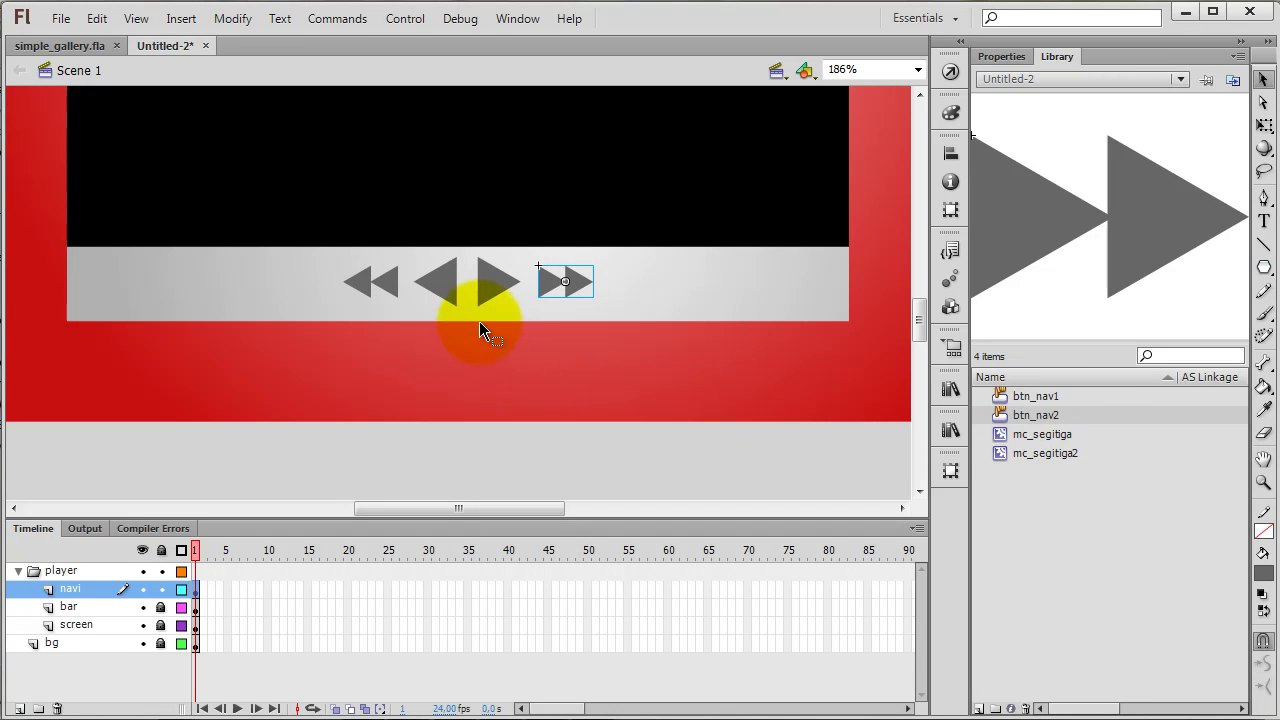
Delete the two left-pointing arrows and place instances of btn_nav1 and btn_nav2 from the library in their positions.
click(420, 284)
shift+click(388, 287)
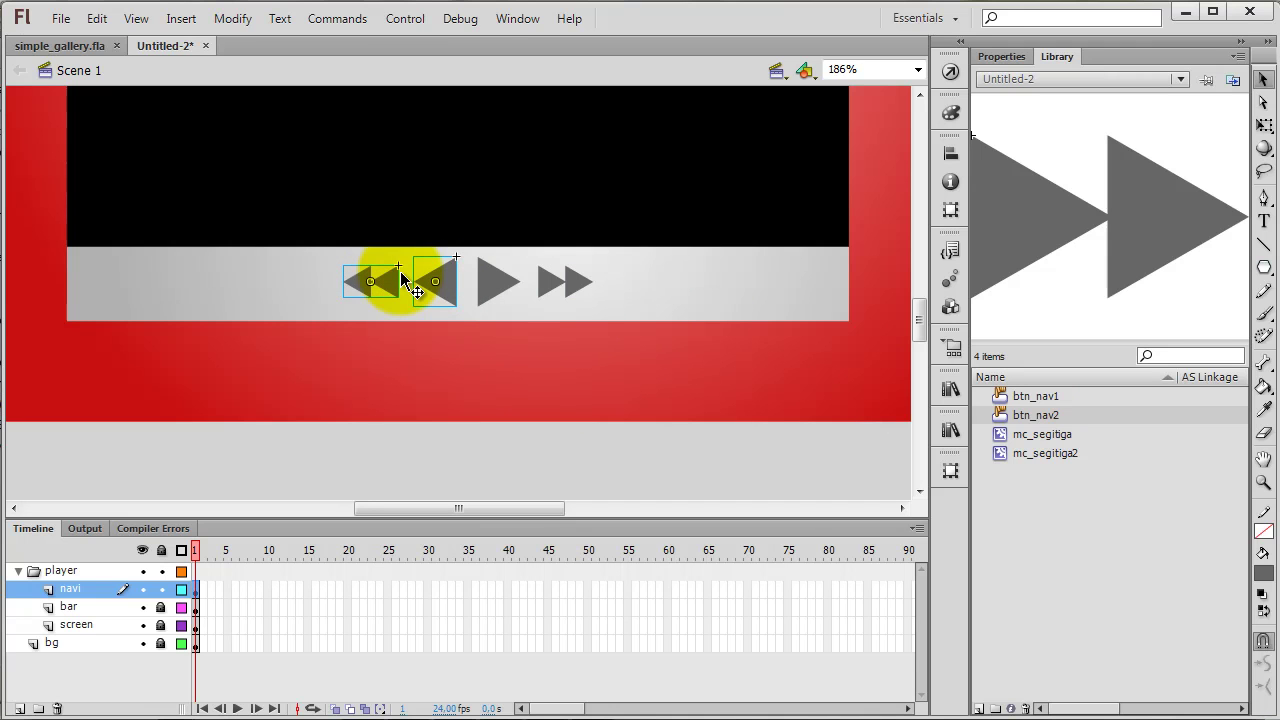
key(Delete)
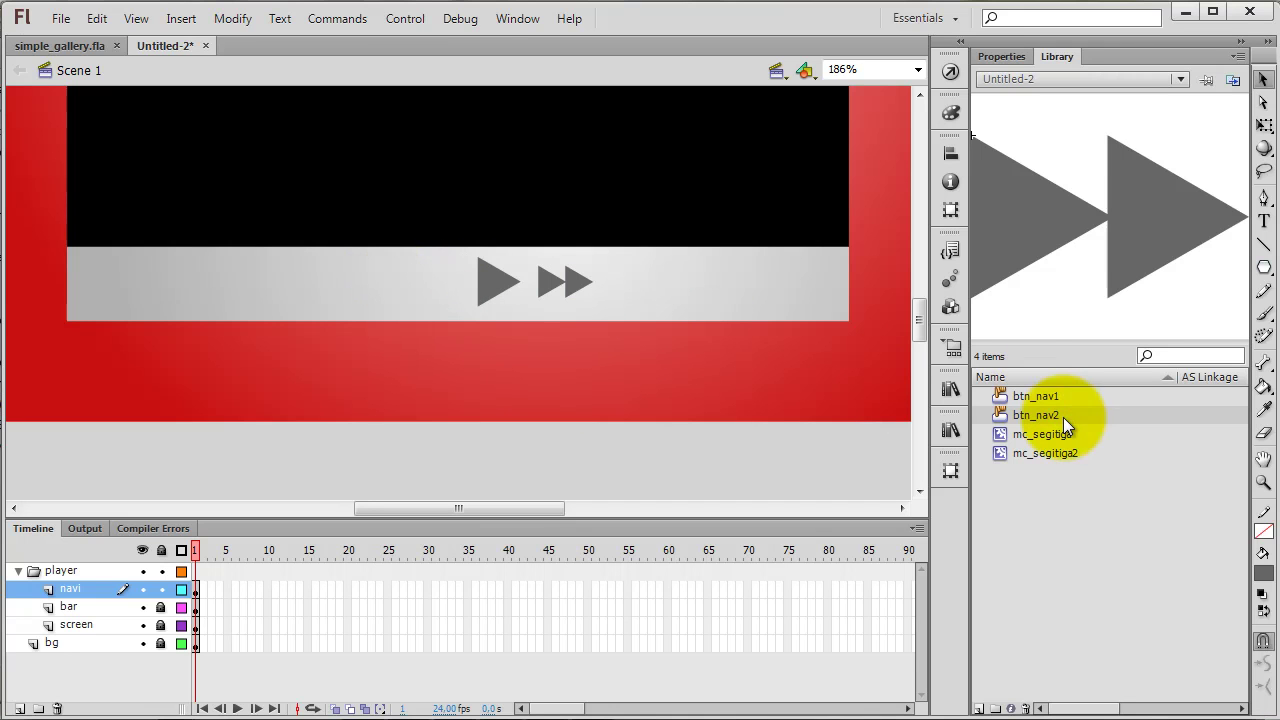
drag(1041, 399, 442, 281)
drag(997, 418, 360, 279)
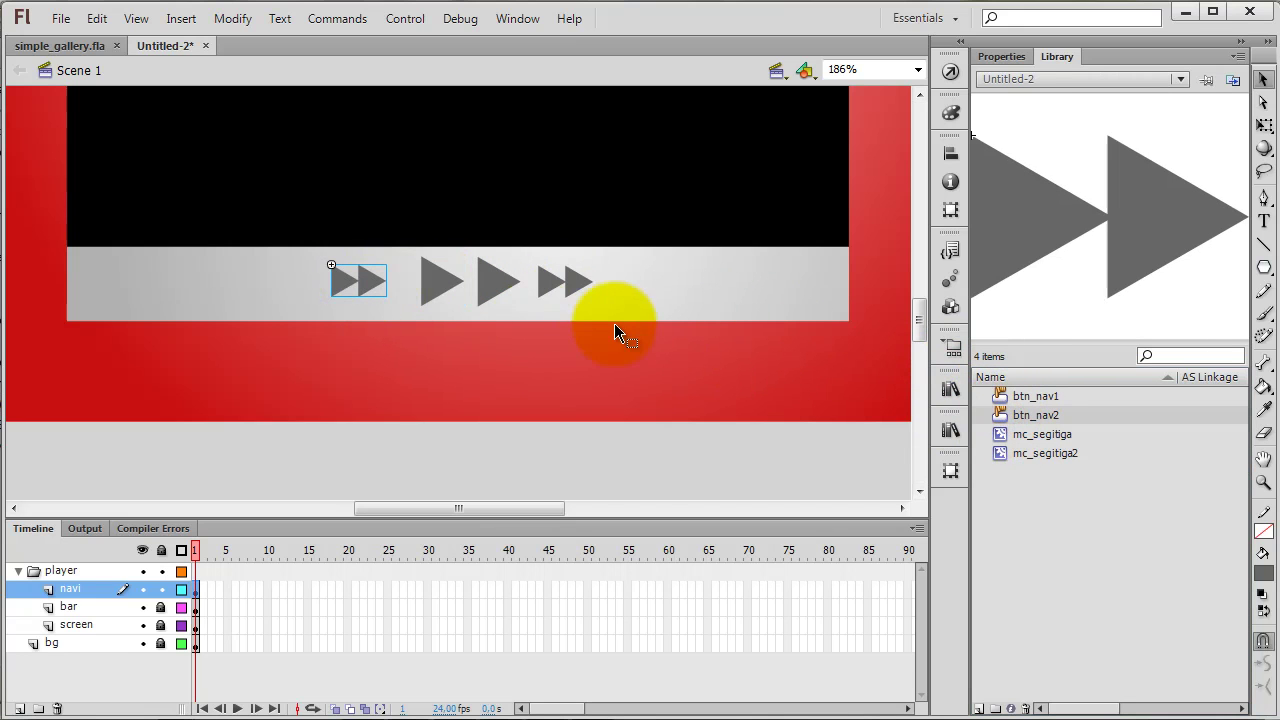
Flip the two newly placed button instances horizontally and reposition them beside the right-pointing arrows, mirroring their arrangement.
click(430, 285)
shift+click(374, 283)
click(232, 18)
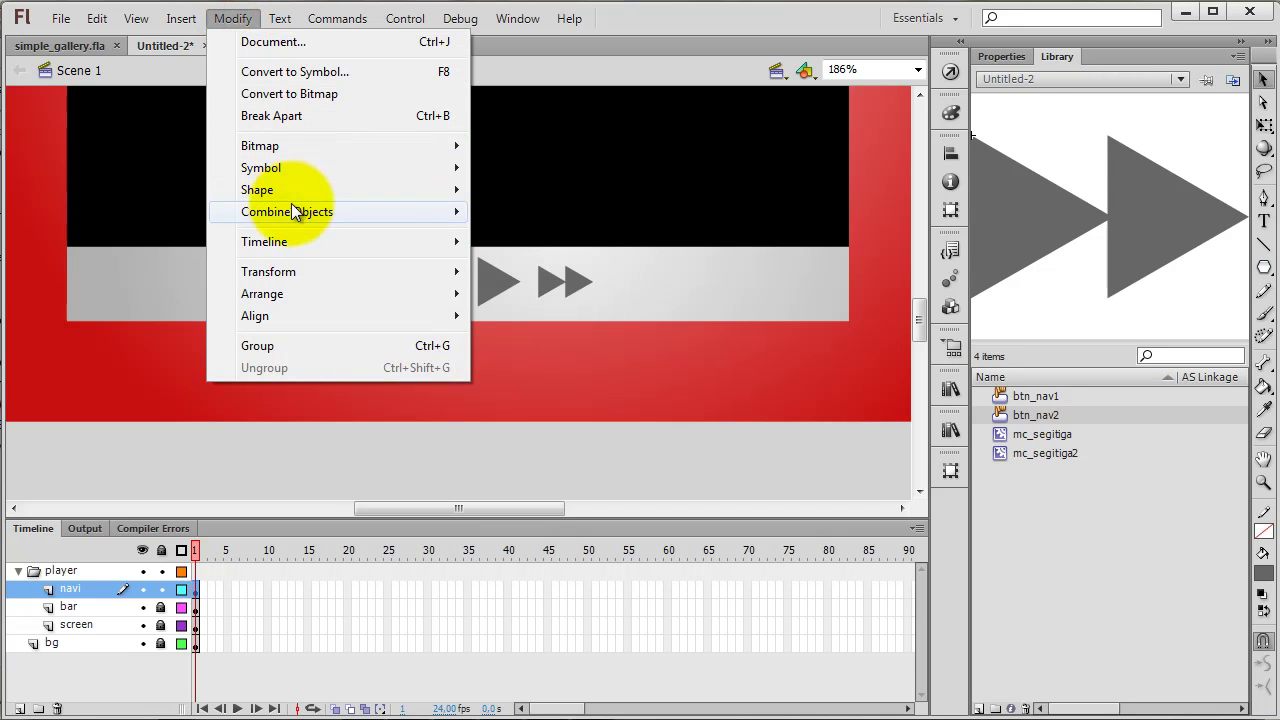
mouse_move(300, 272)
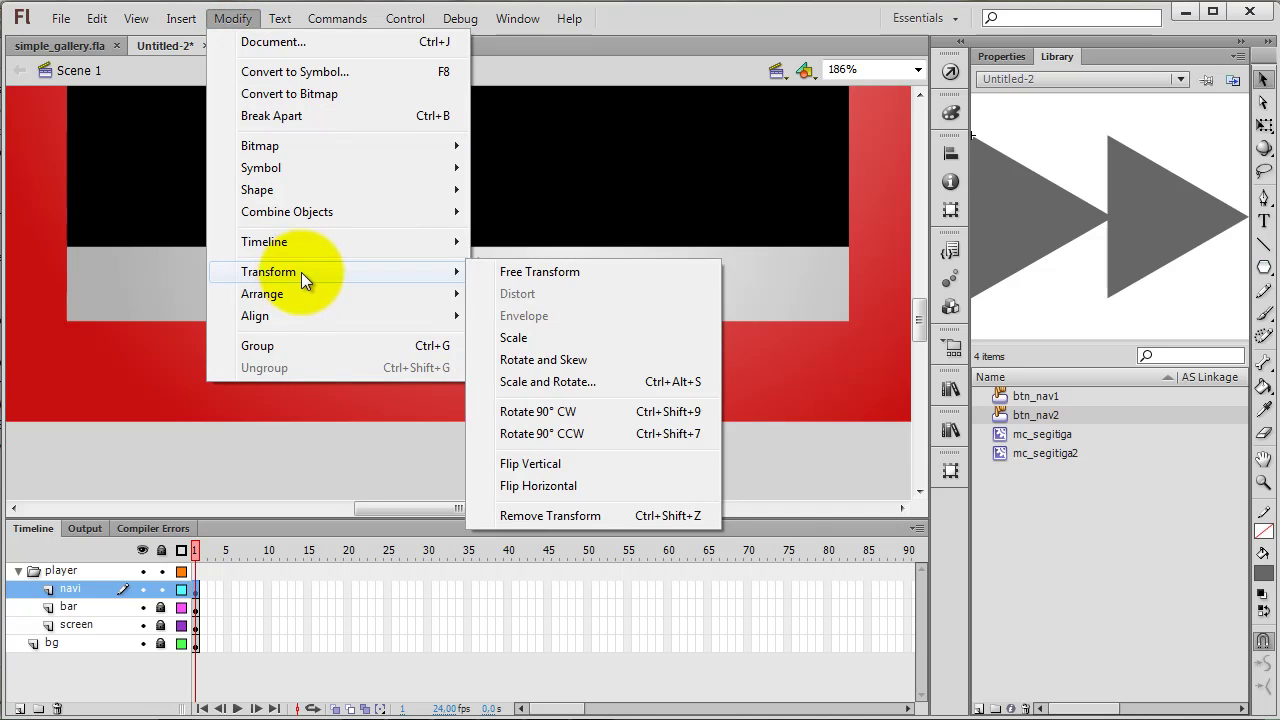
click(530, 487)
click(429, 338)
drag(435, 280, 395, 282)
click(442, 352)
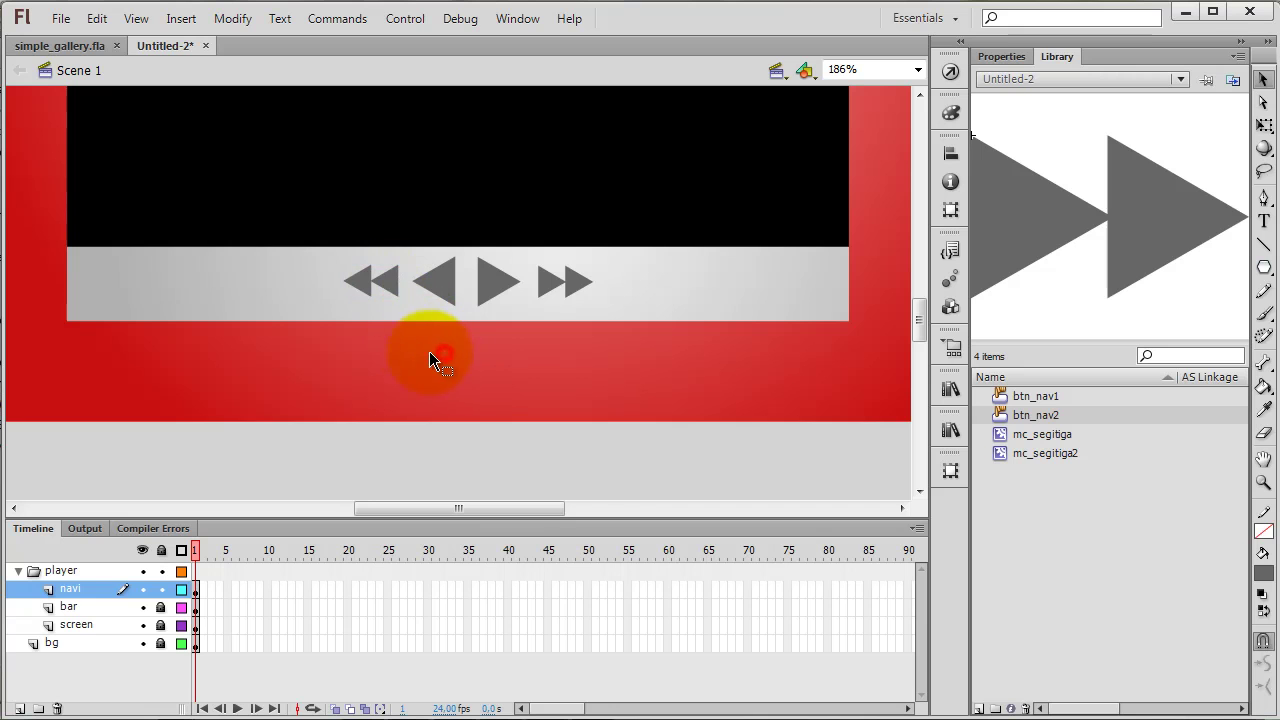
Align all four arrow buttons on the control bar by their vertical centers.
drag(329, 337, 663, 225)
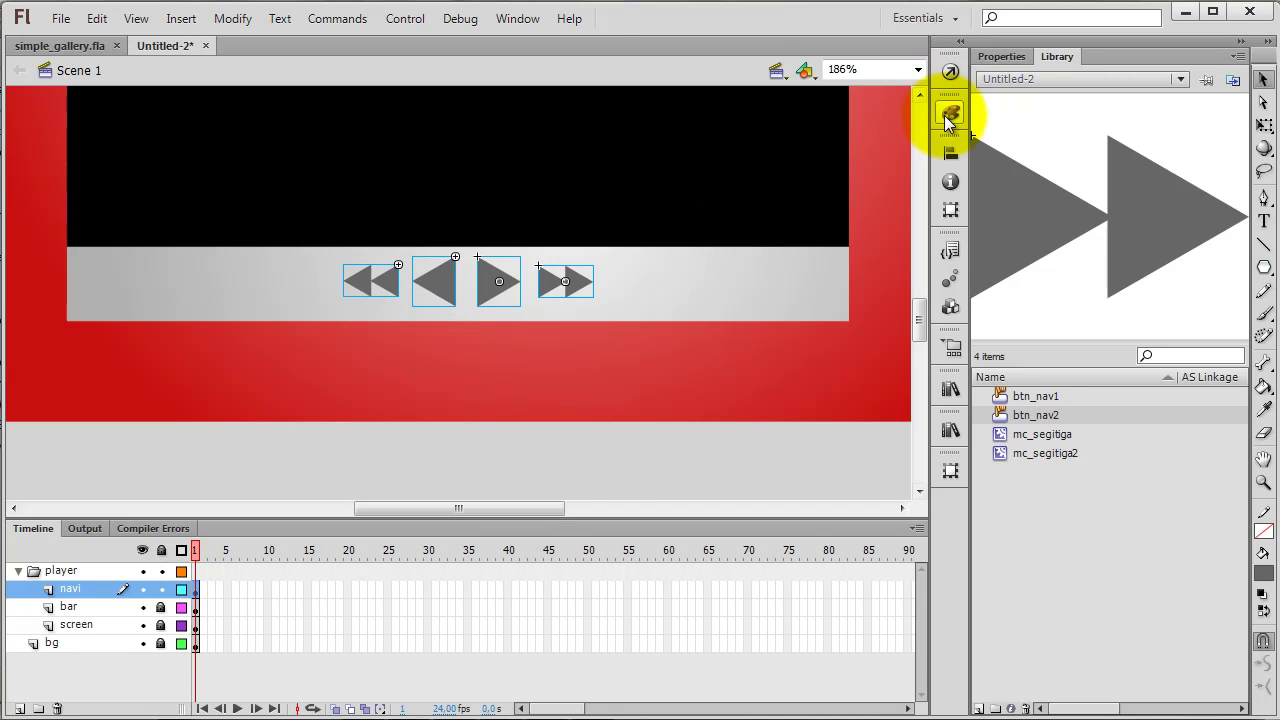
click(948, 150)
click(872, 187)
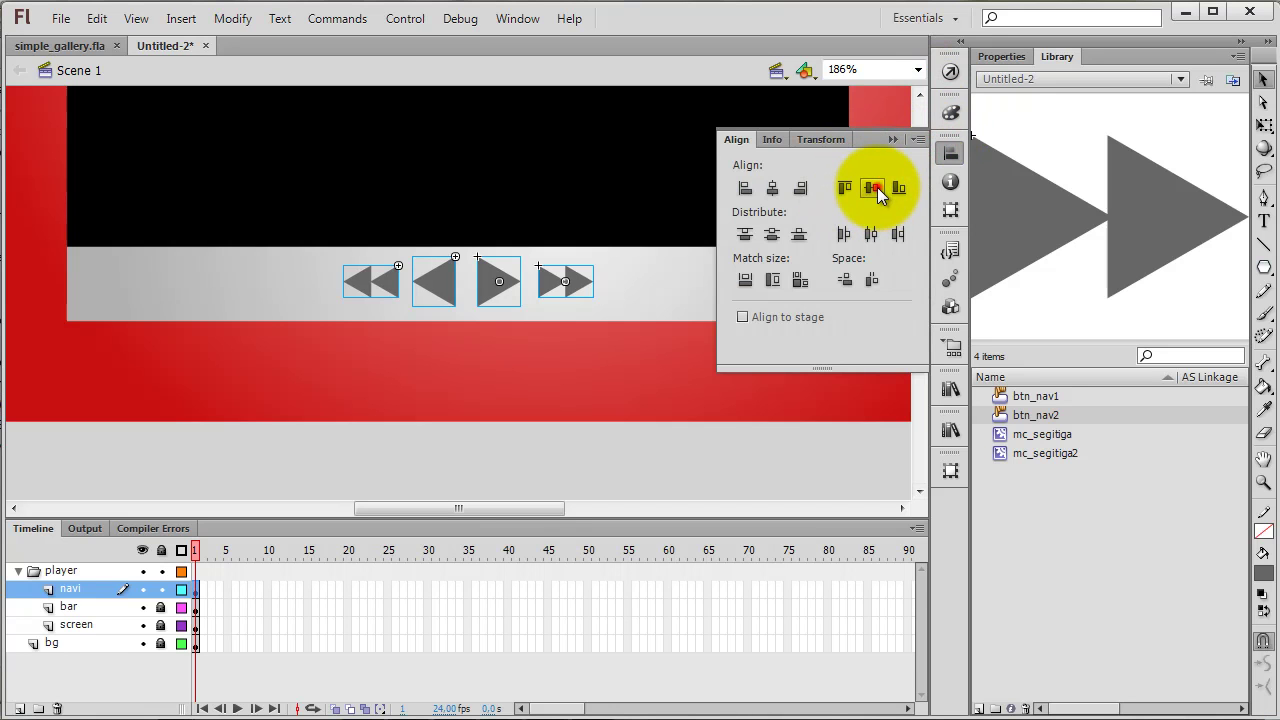
click(587, 399)
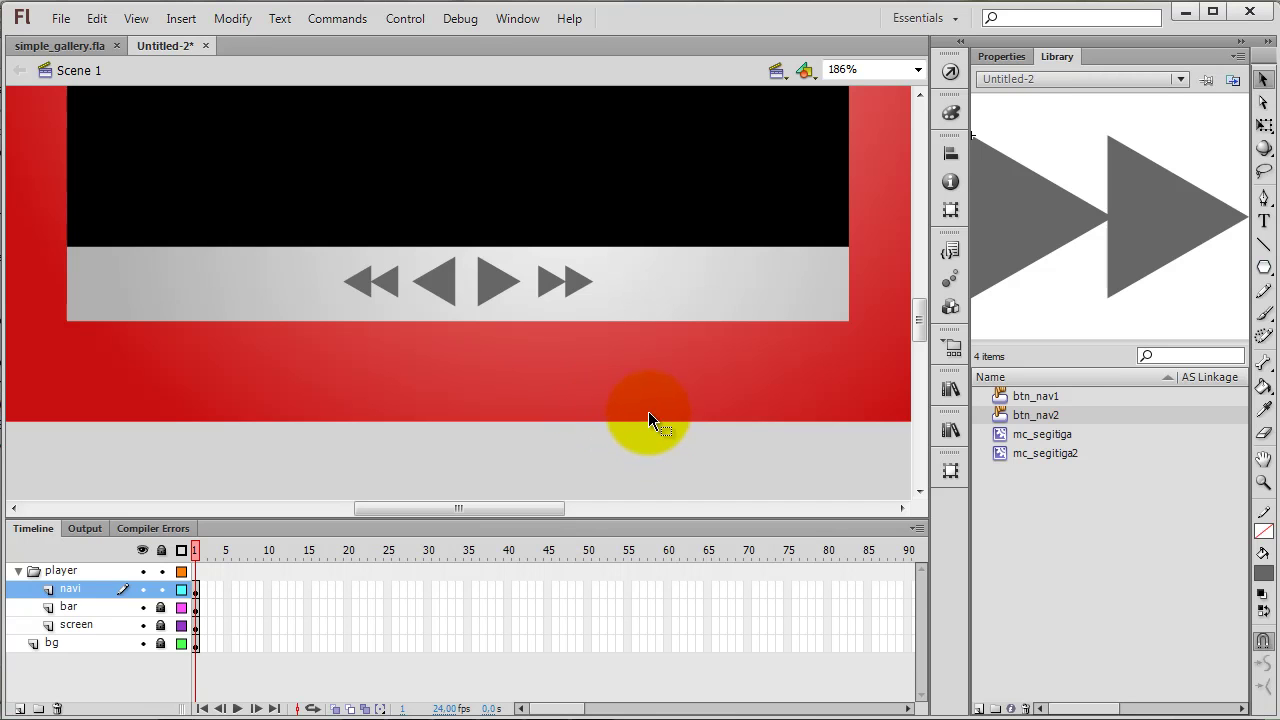
Edit the right-pointing single triangle button in place and insert a keyframe on its Over frame.
click(486, 279)
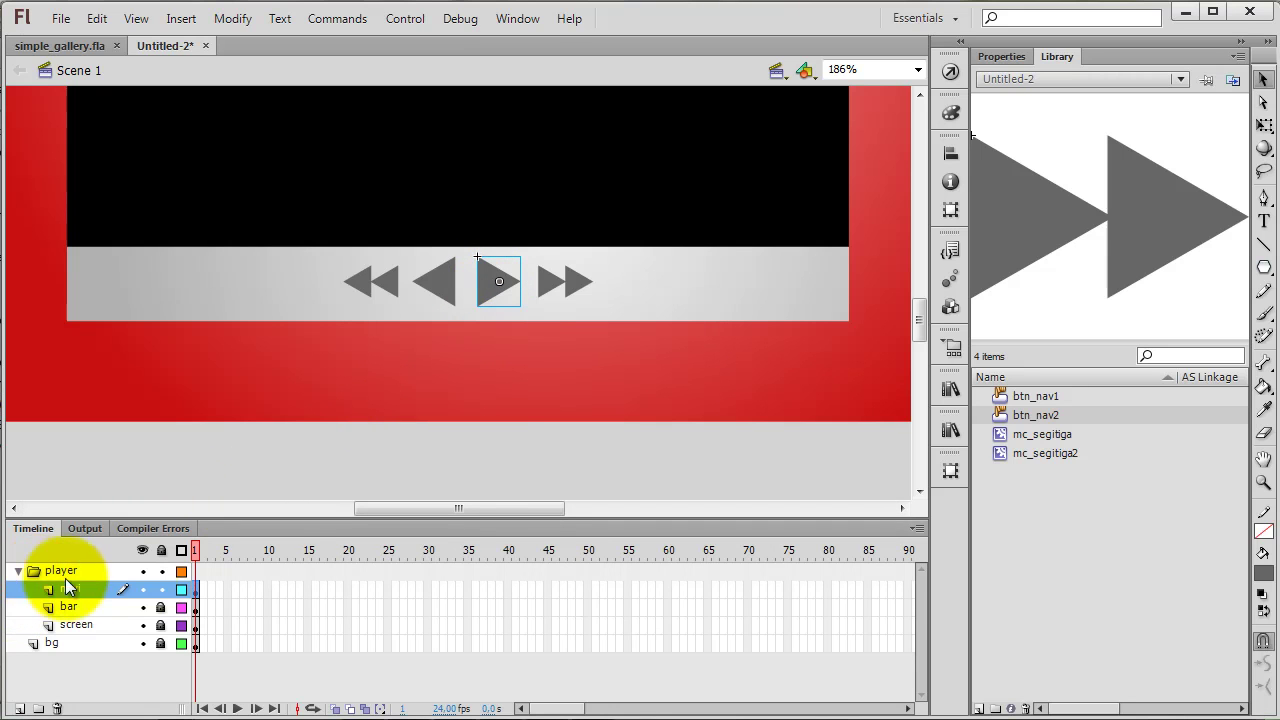
right_click(493, 286)
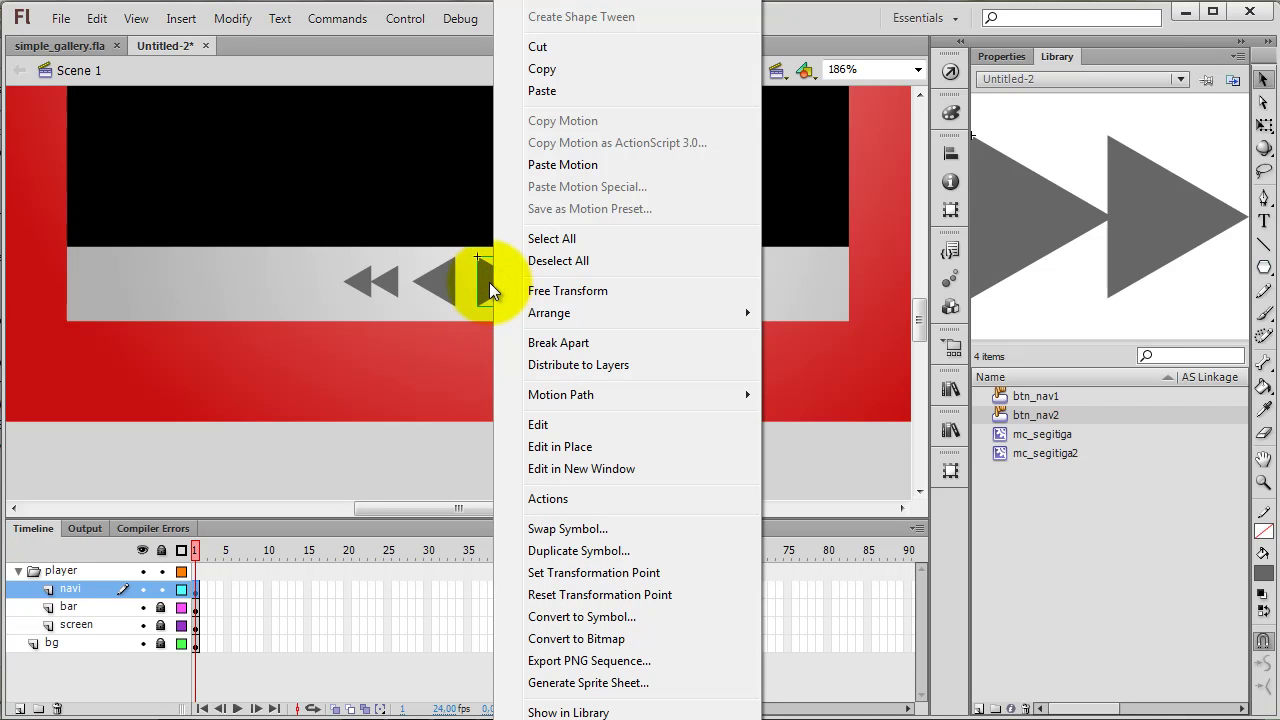
click(572, 448)
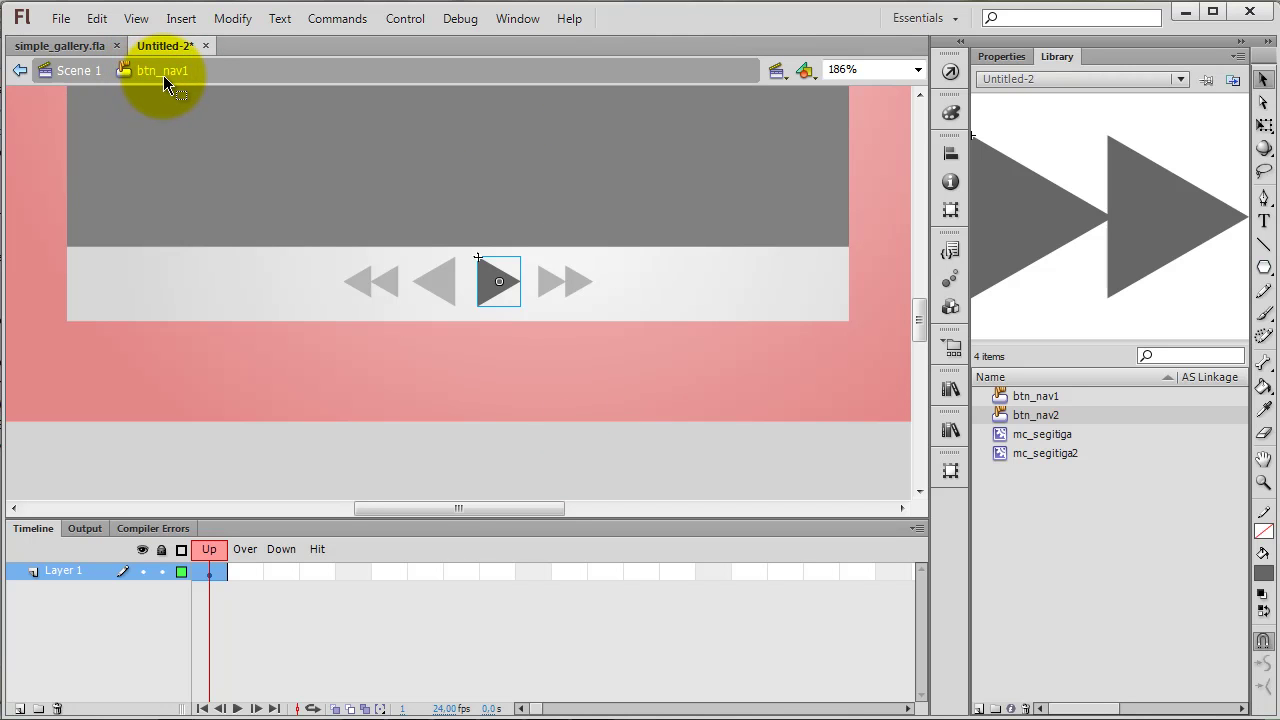
click(211, 572)
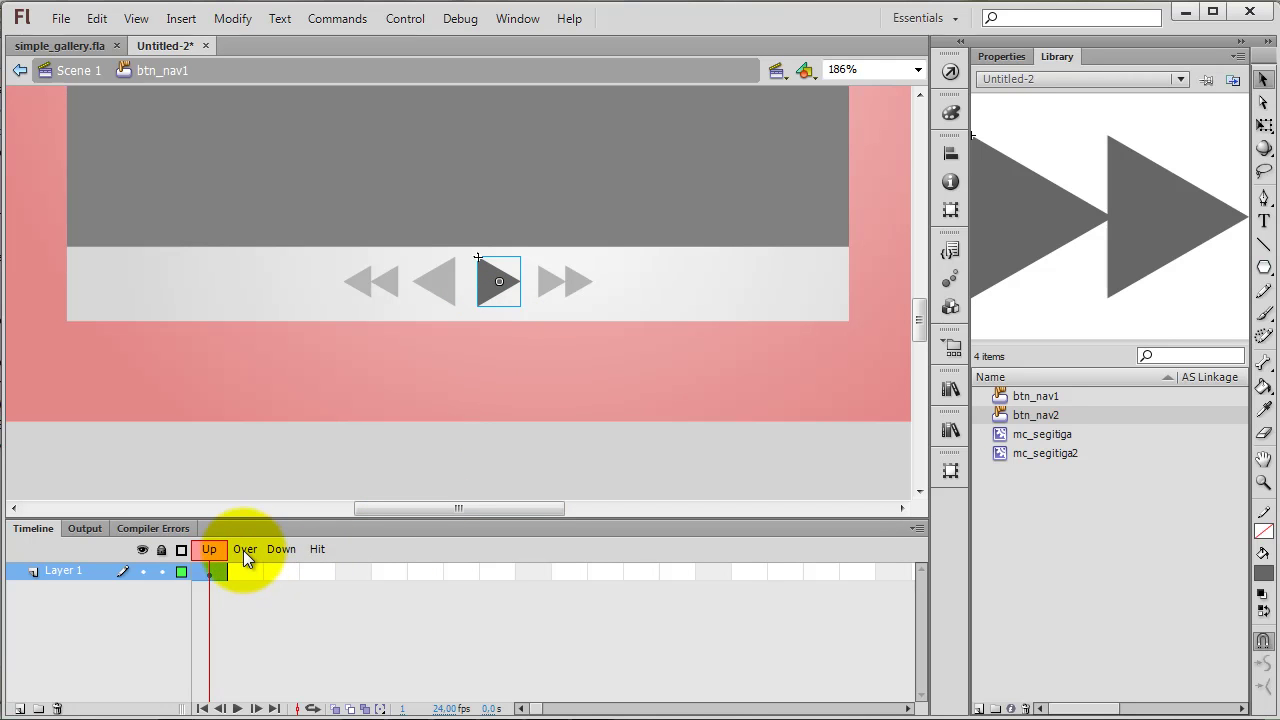
click(499, 284)
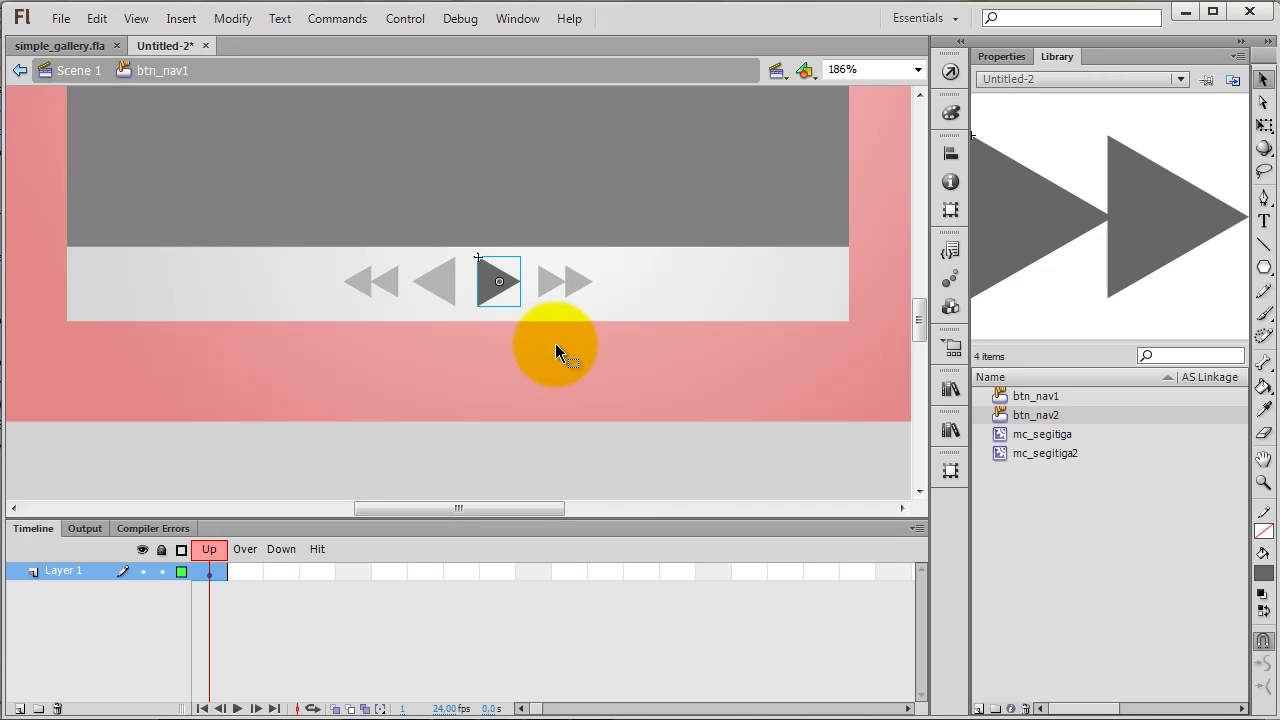
click(245, 571)
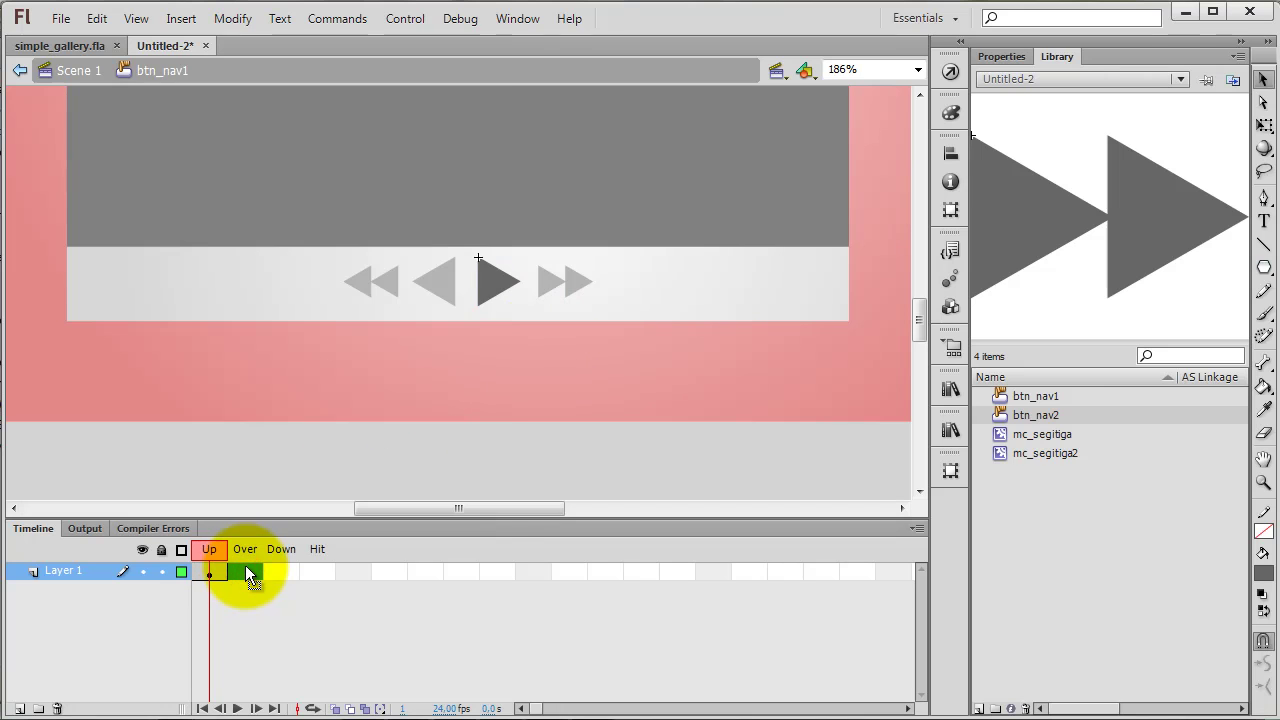
right_click(247, 570)
click(299, 172)
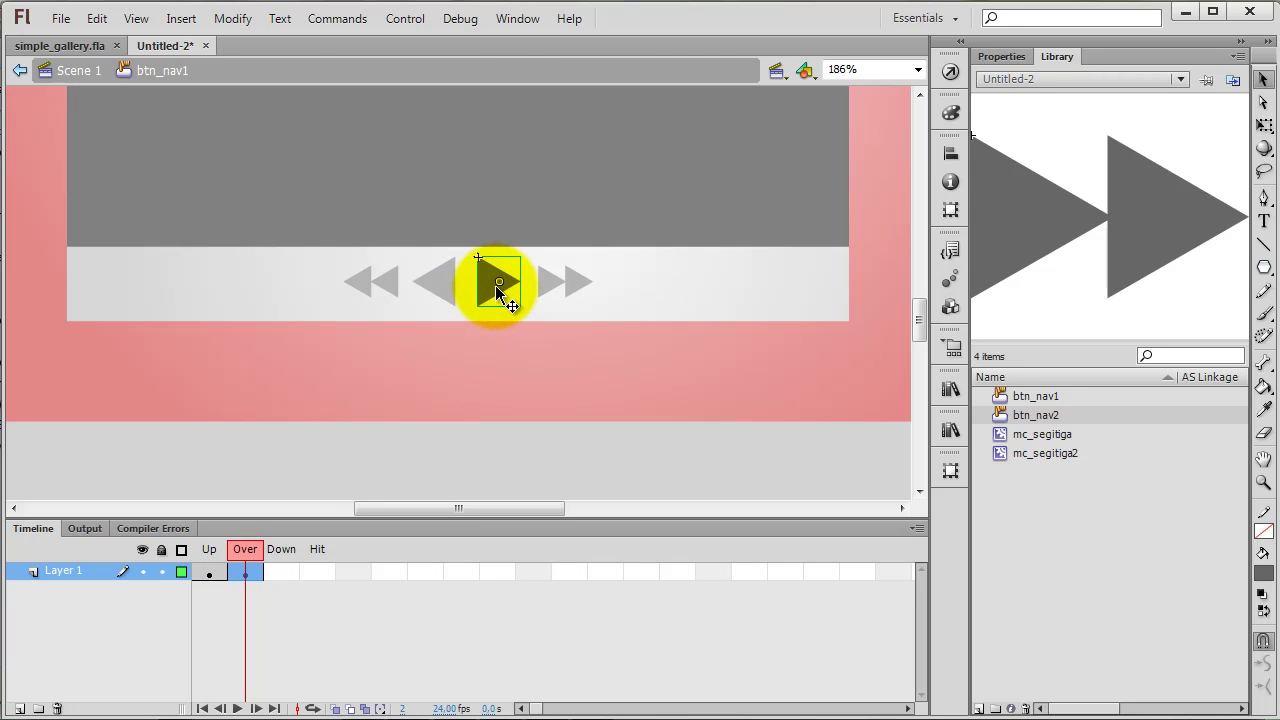
Add a Glow filter with its default red color to the triangle on the Over frame.
click(1004, 56)
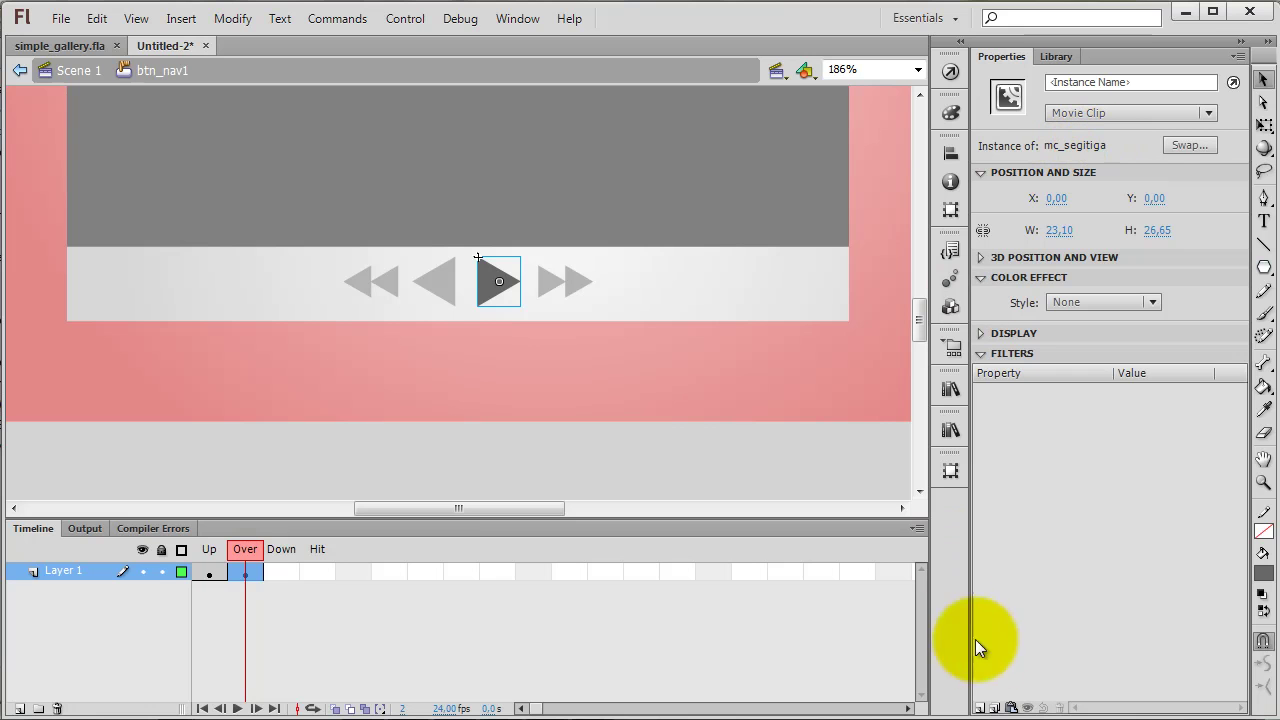
click(980, 708)
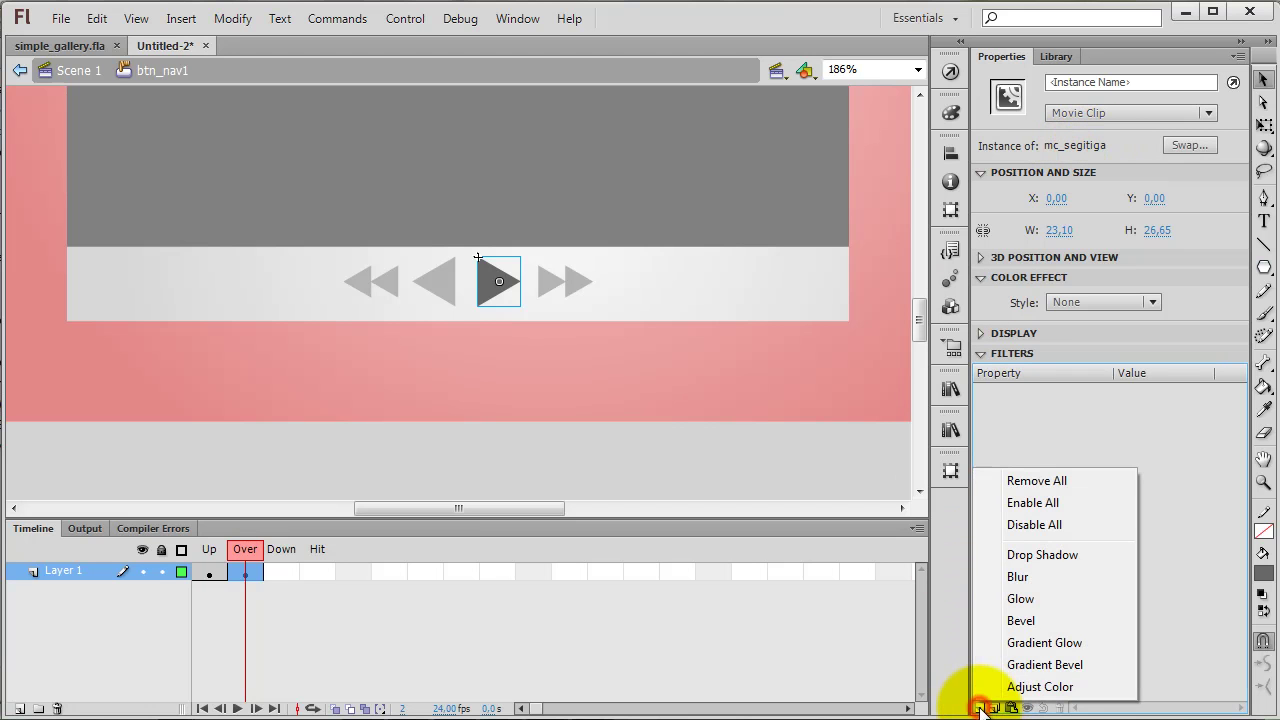
click(1016, 600)
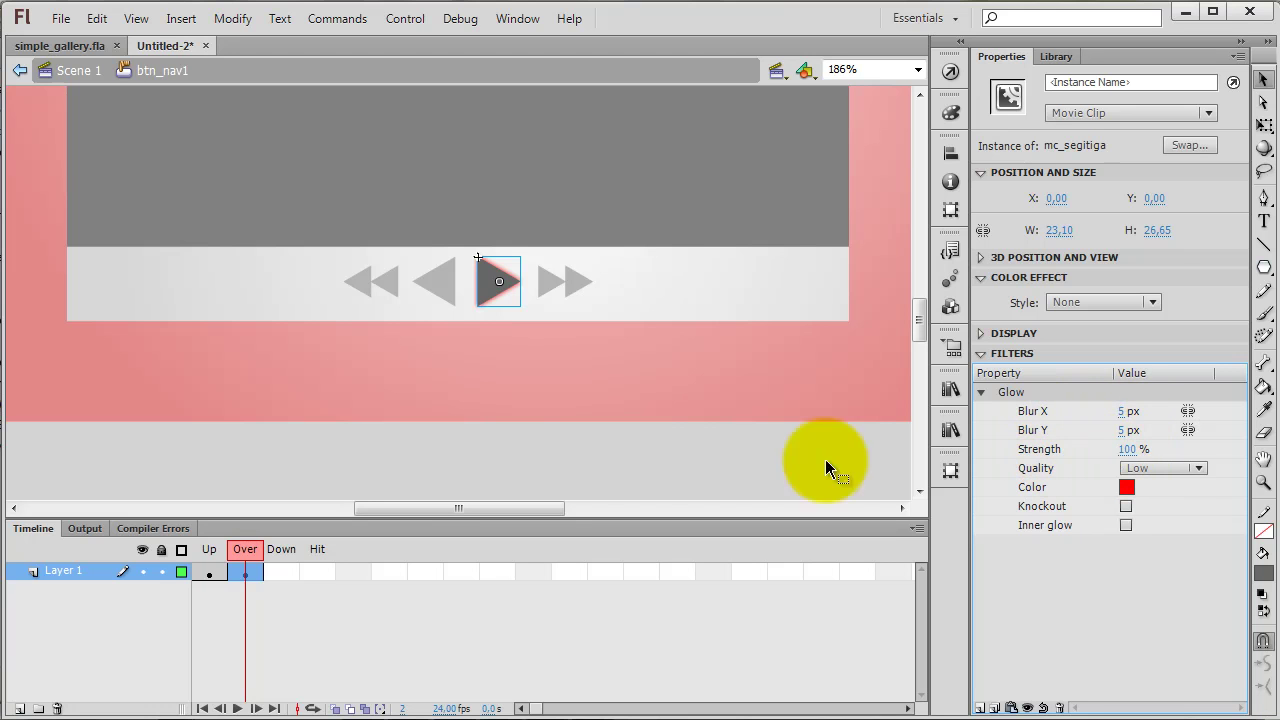
click(597, 459)
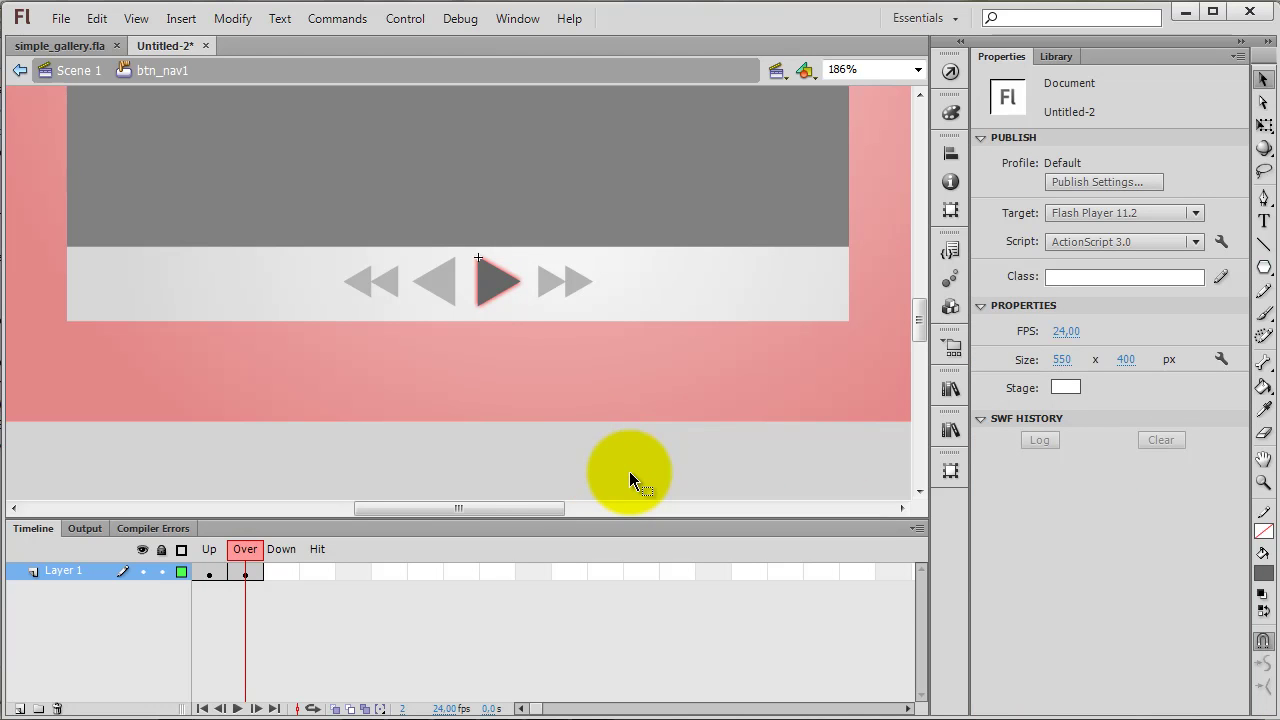
Insert a keyframe on the Down frame of btn_nav1.
click(284, 572)
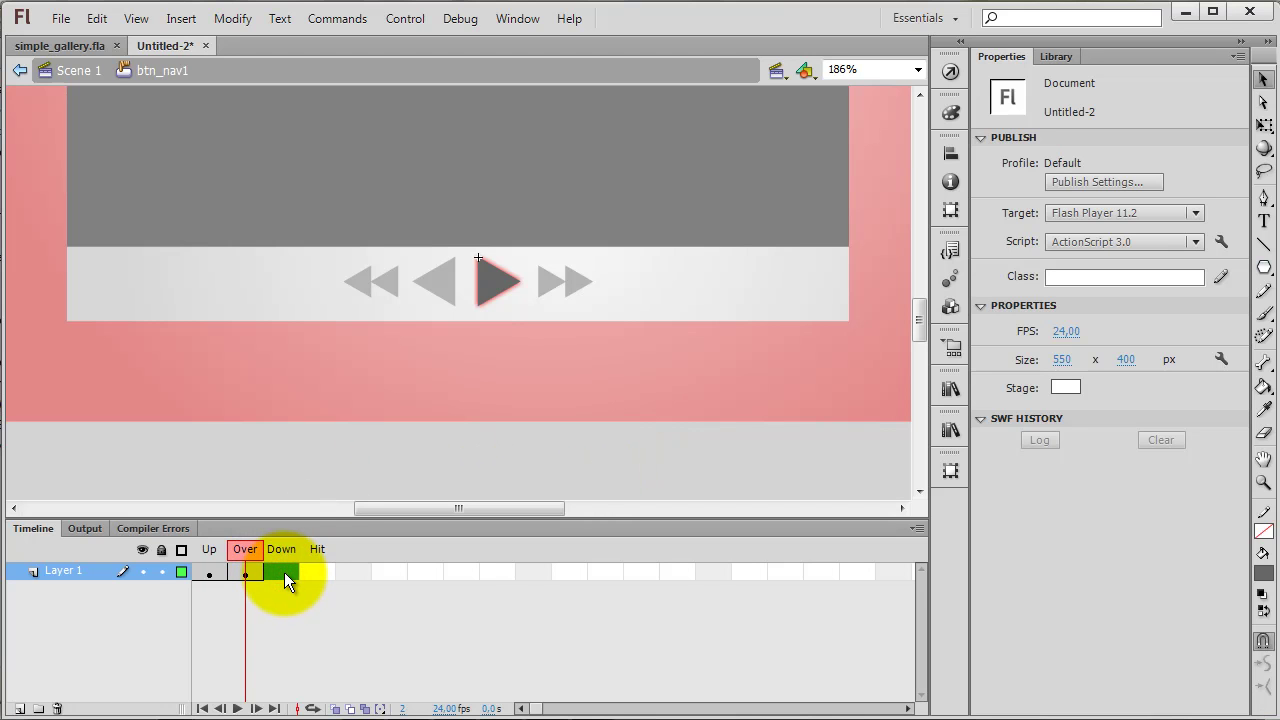
right_click(284, 572)
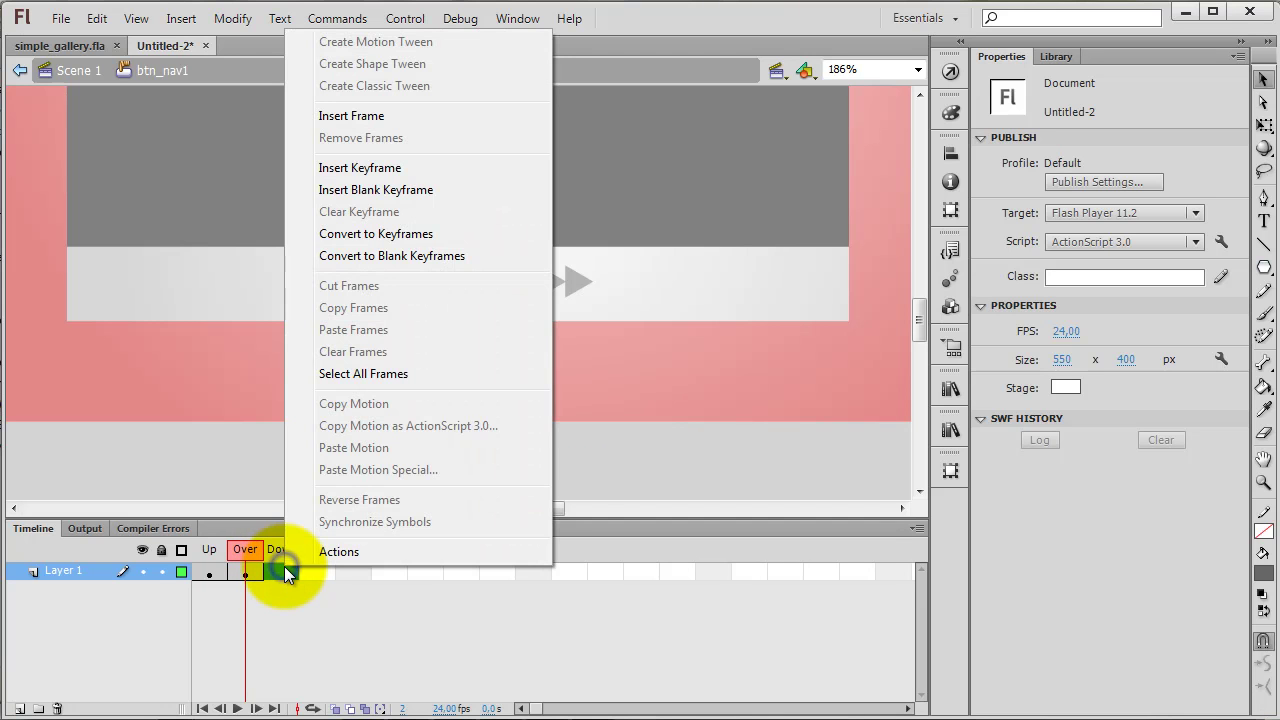
click(343, 168)
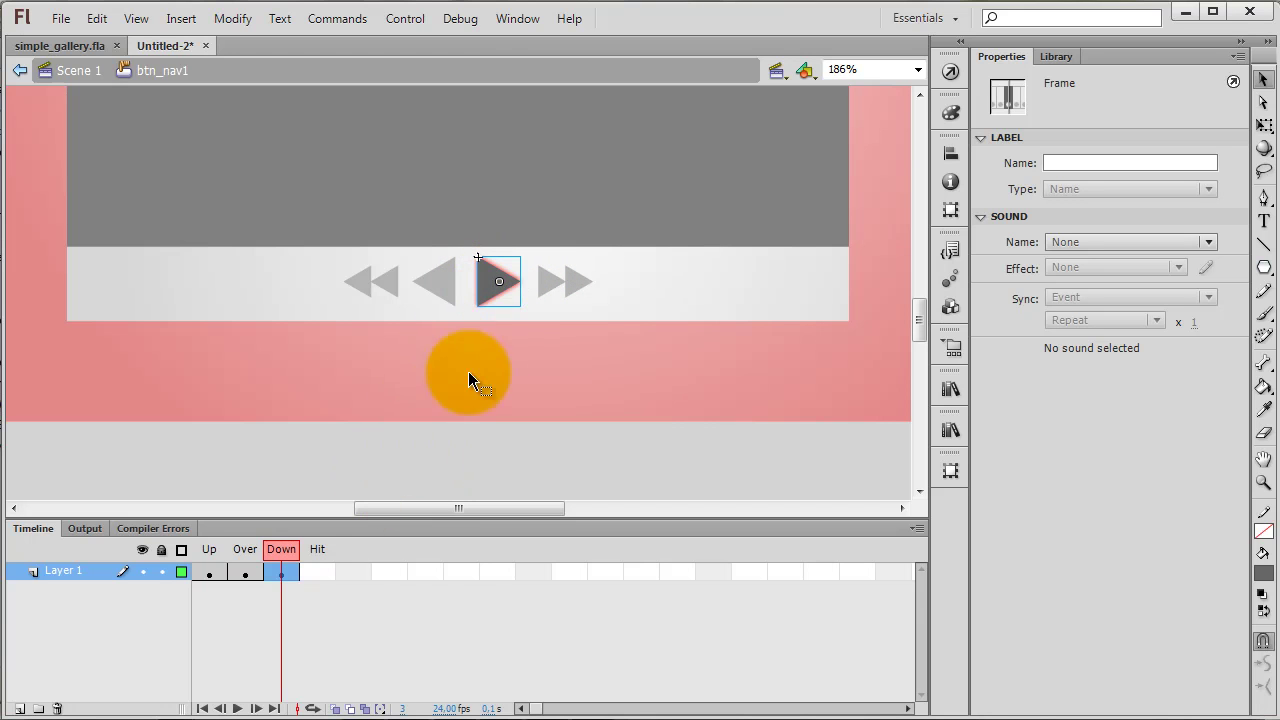
Set the Glow color of the single triangle on the Down frame to bright green and return to Scene 1.
click(499, 279)
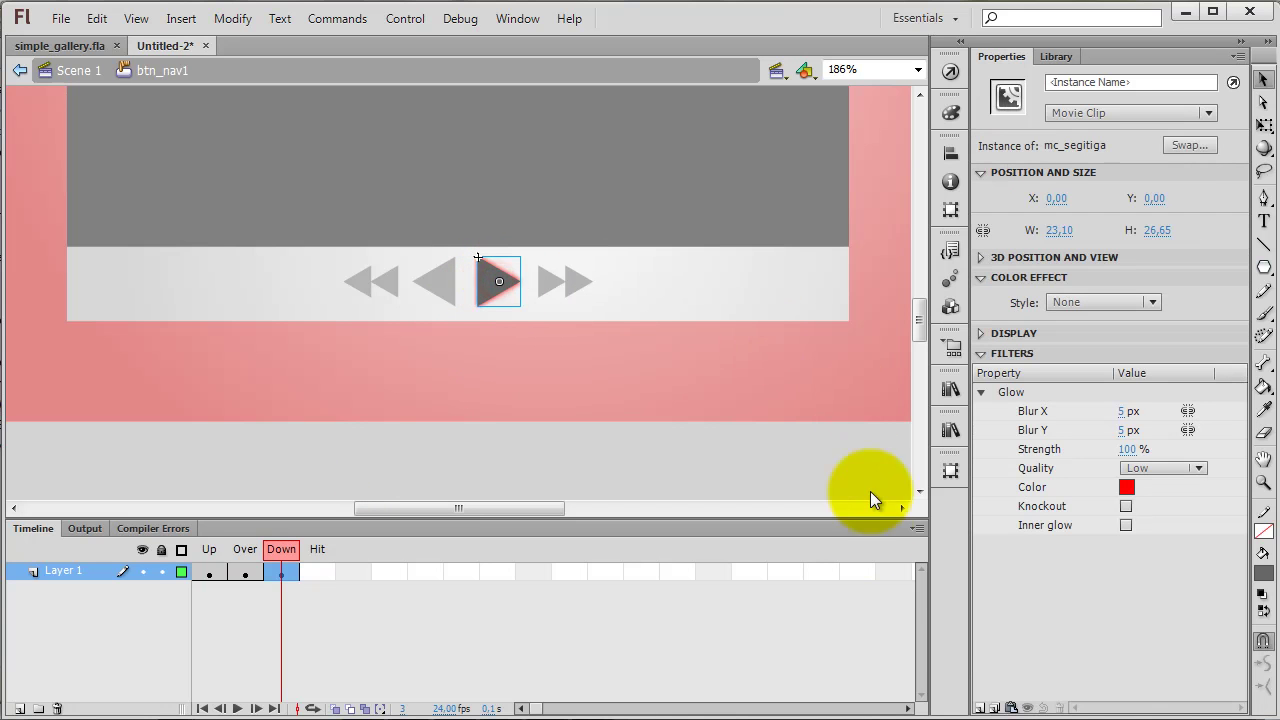
click(1126, 487)
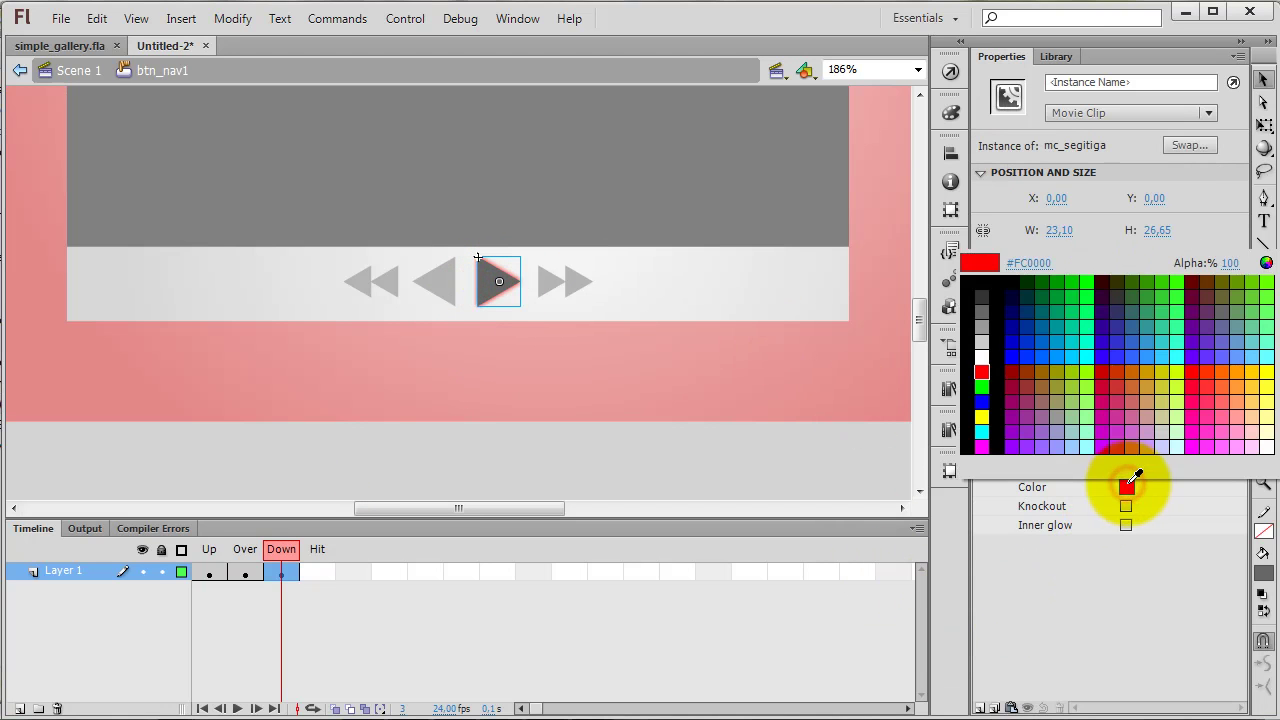
click(1178, 283)
click(523, 380)
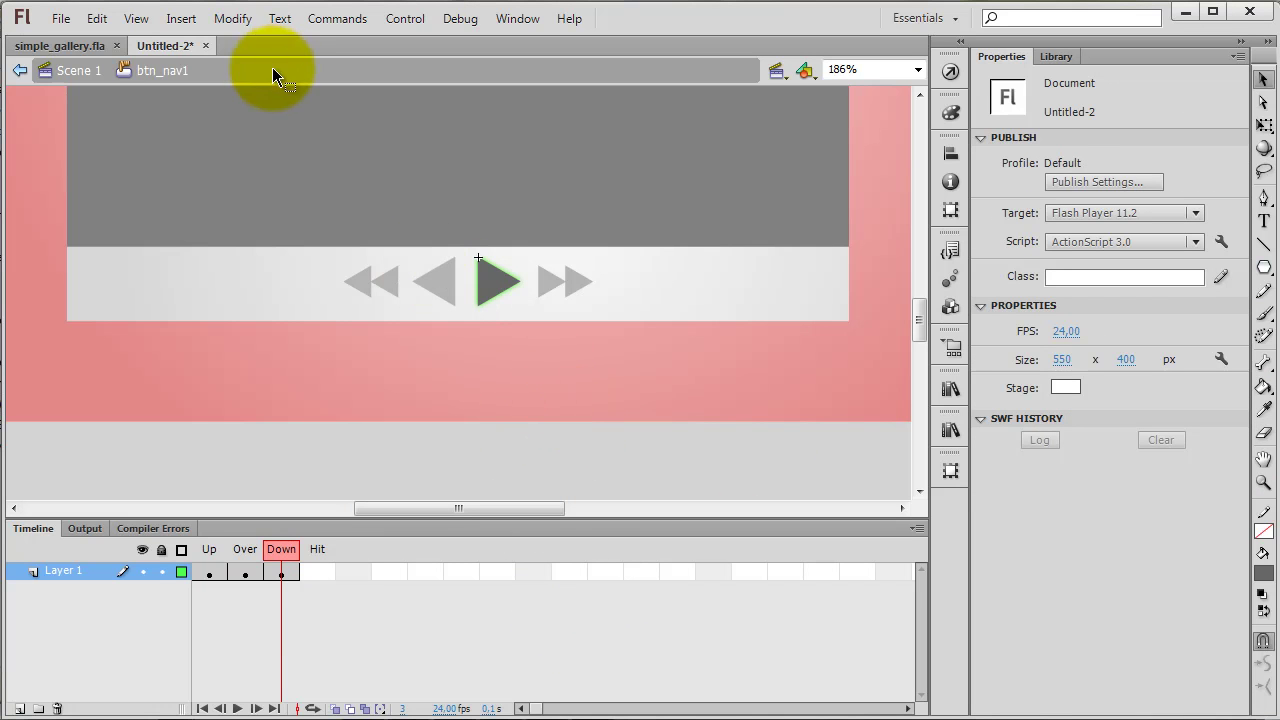
click(324, 585)
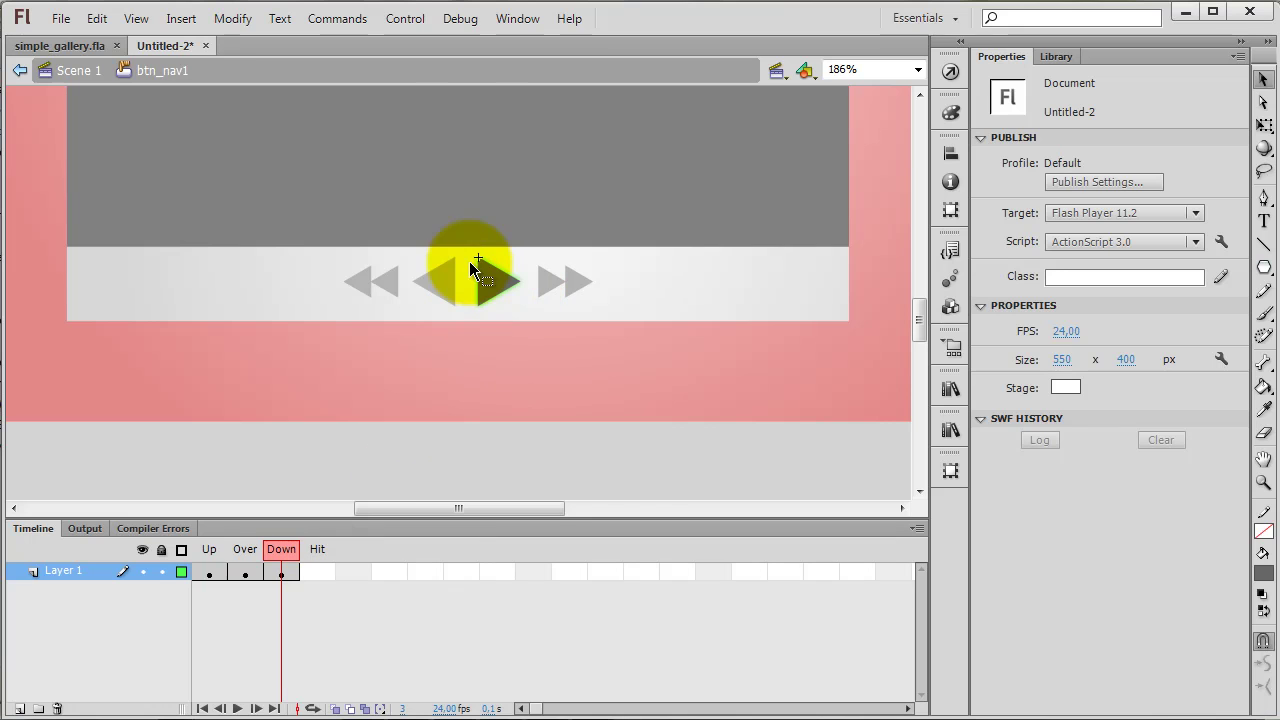
click(307, 598)
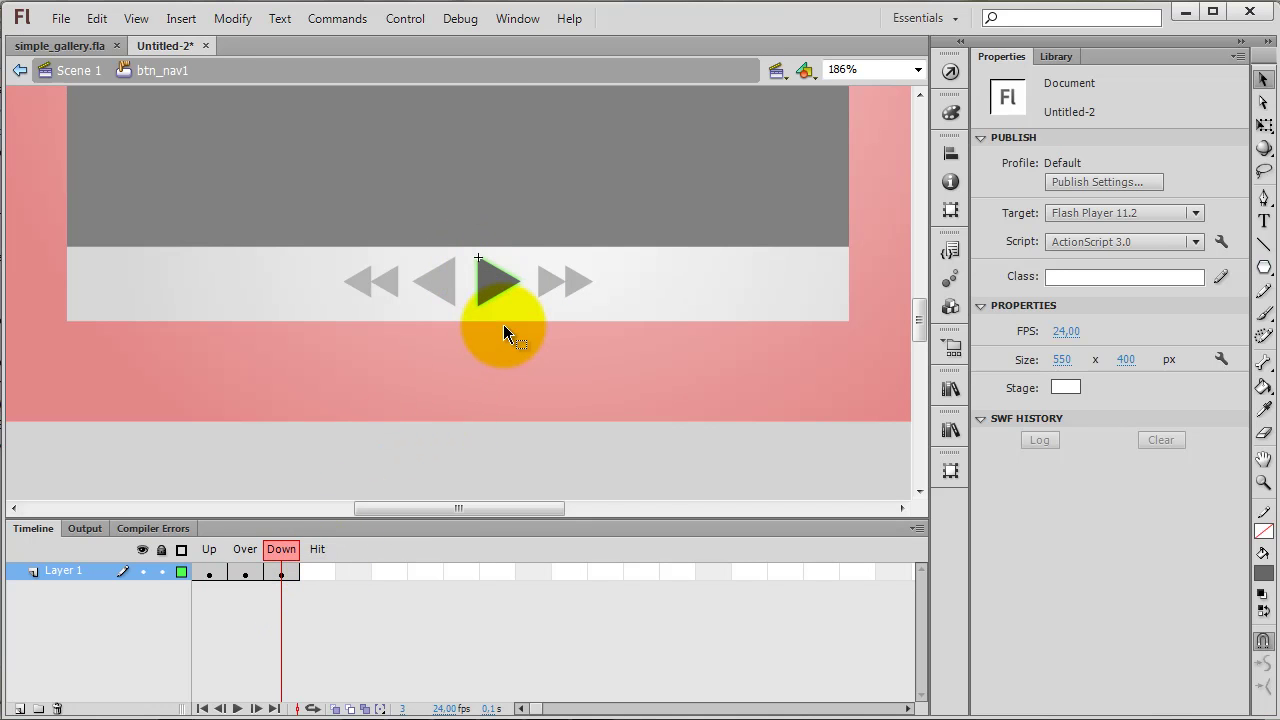
click(78, 71)
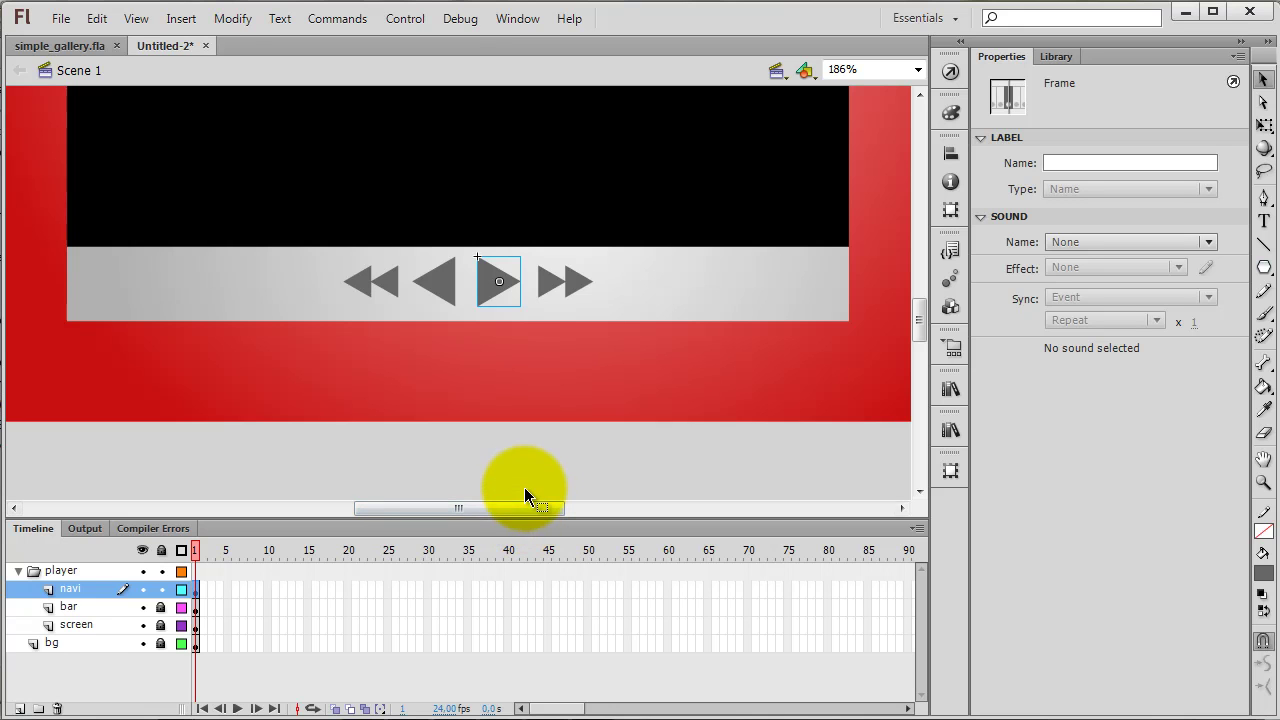
Edit the right-pointing double triangle button in place and insert a keyframe on its Over frame.
click(545, 273)
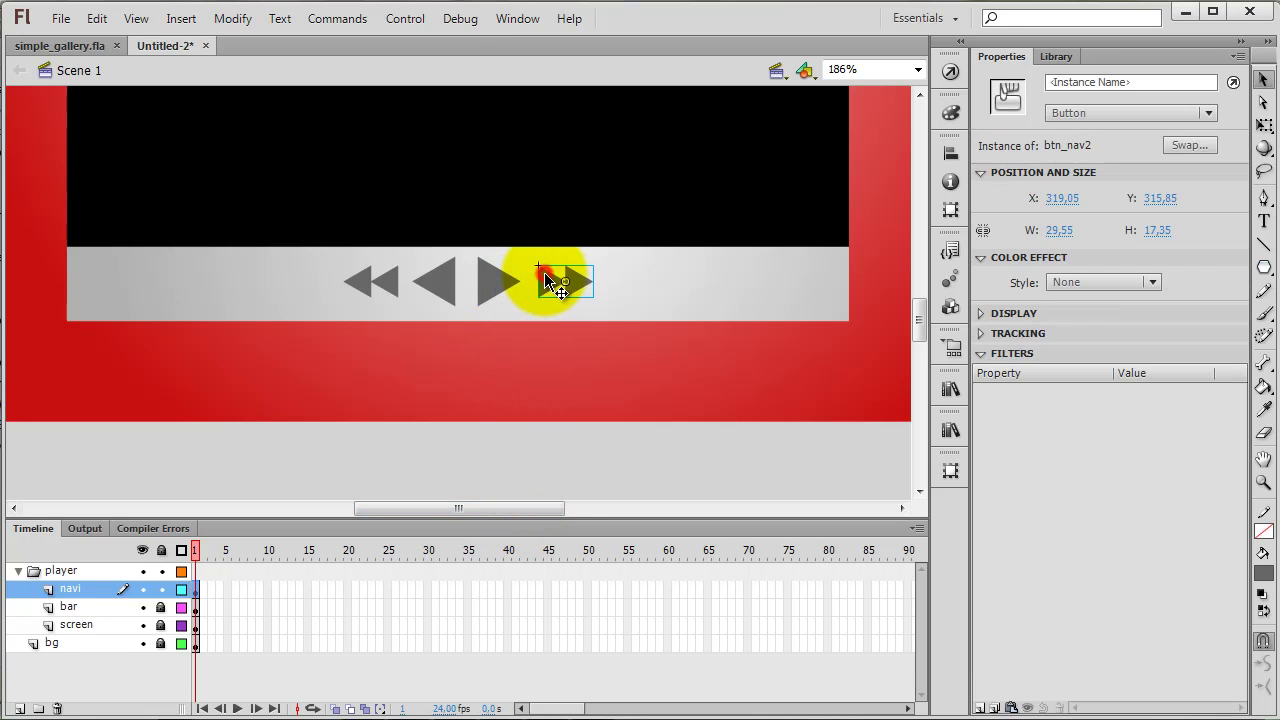
right_click(546, 272)
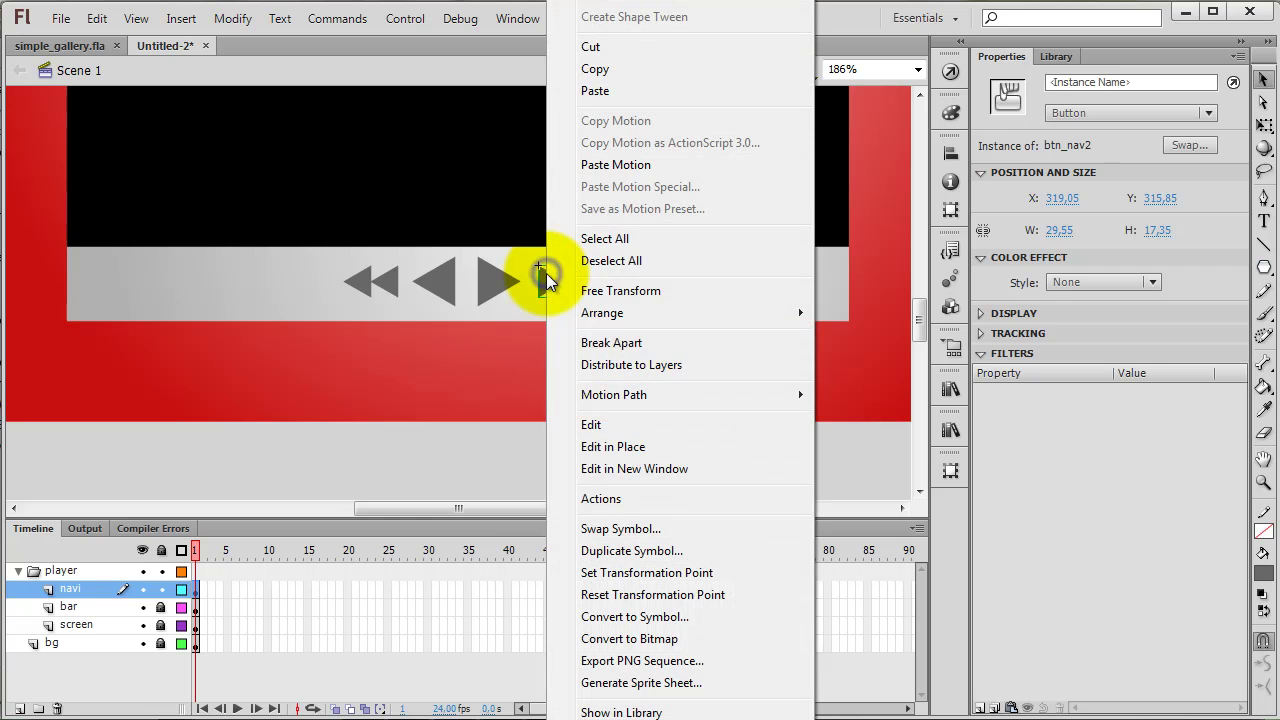
click(613, 446)
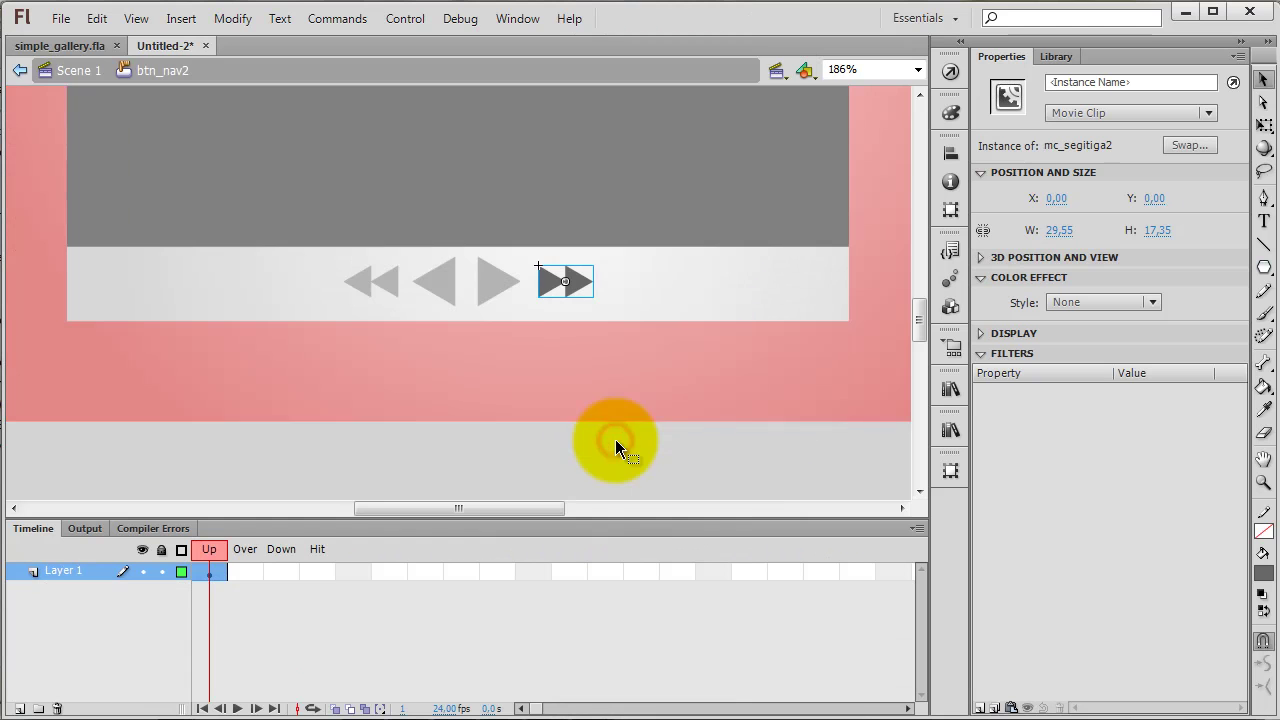
right_click(251, 571)
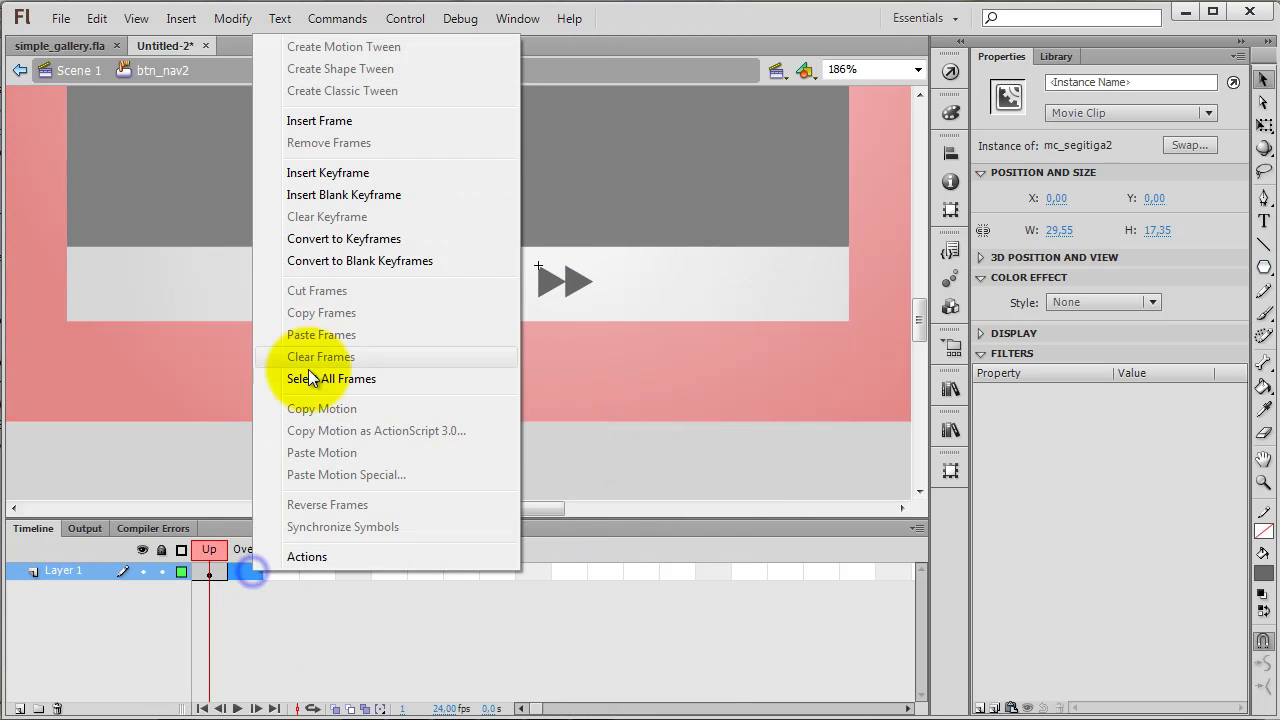
click(300, 173)
Add a Glow filter with its default red color to the double triangle on the Over frame.
click(580, 281)
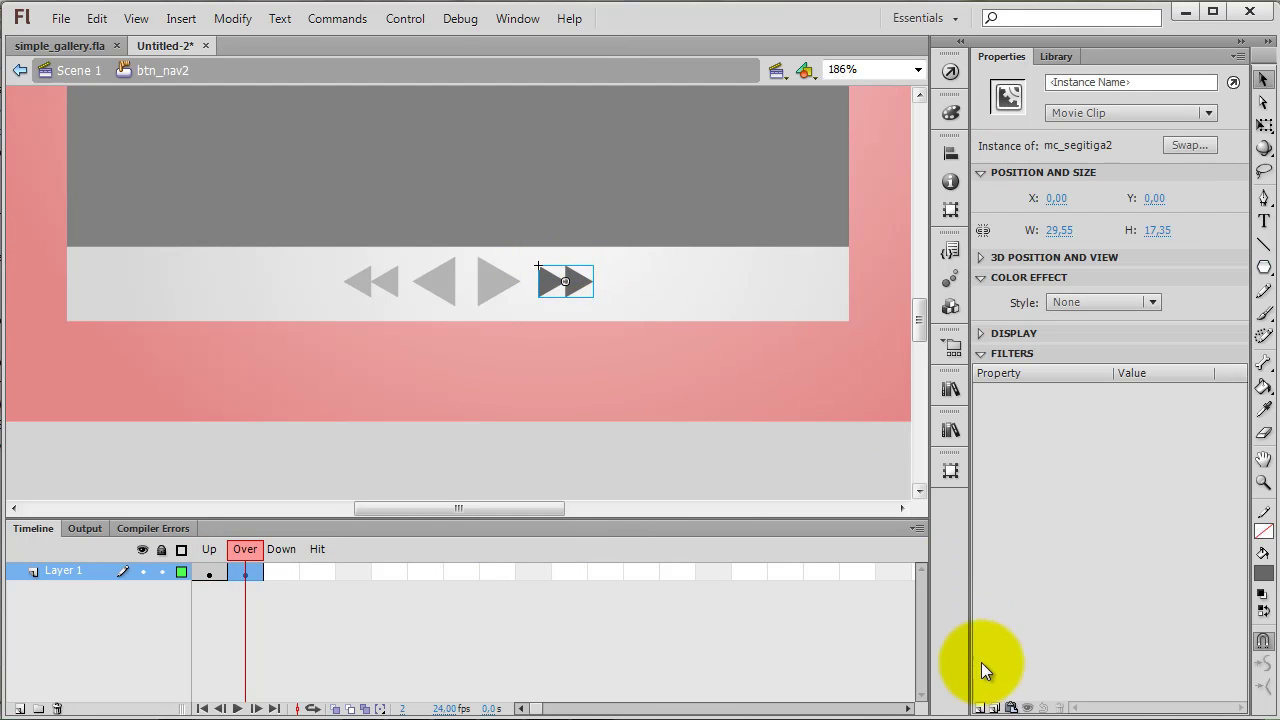
click(983, 708)
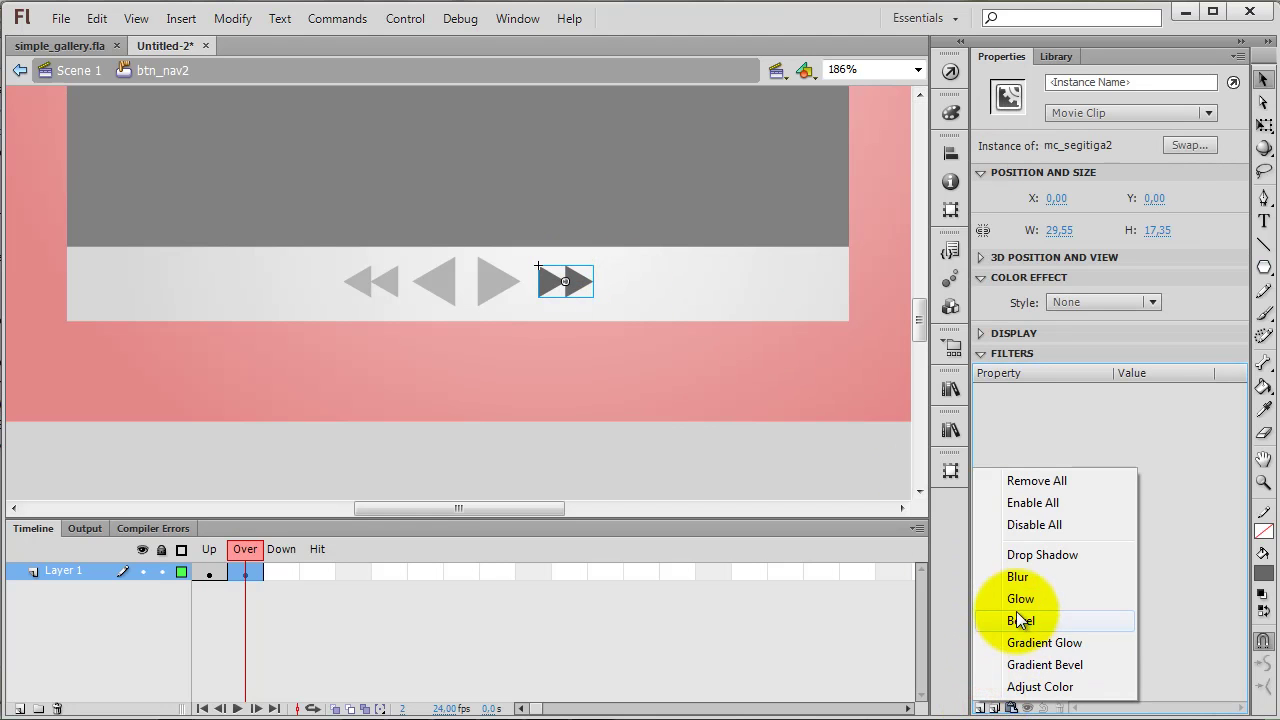
click(1018, 598)
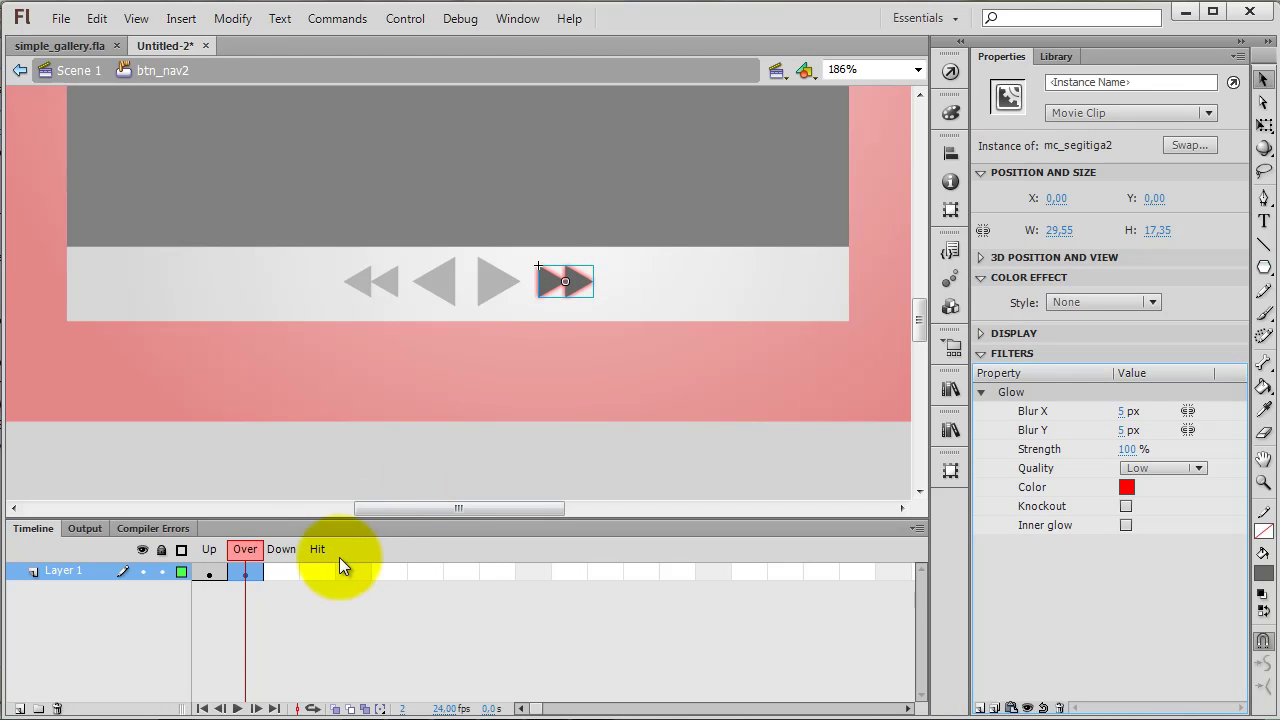
Insert a keyframe on the Down frame of btn_nav2 and select the double triangle there.
right_click(292, 570)
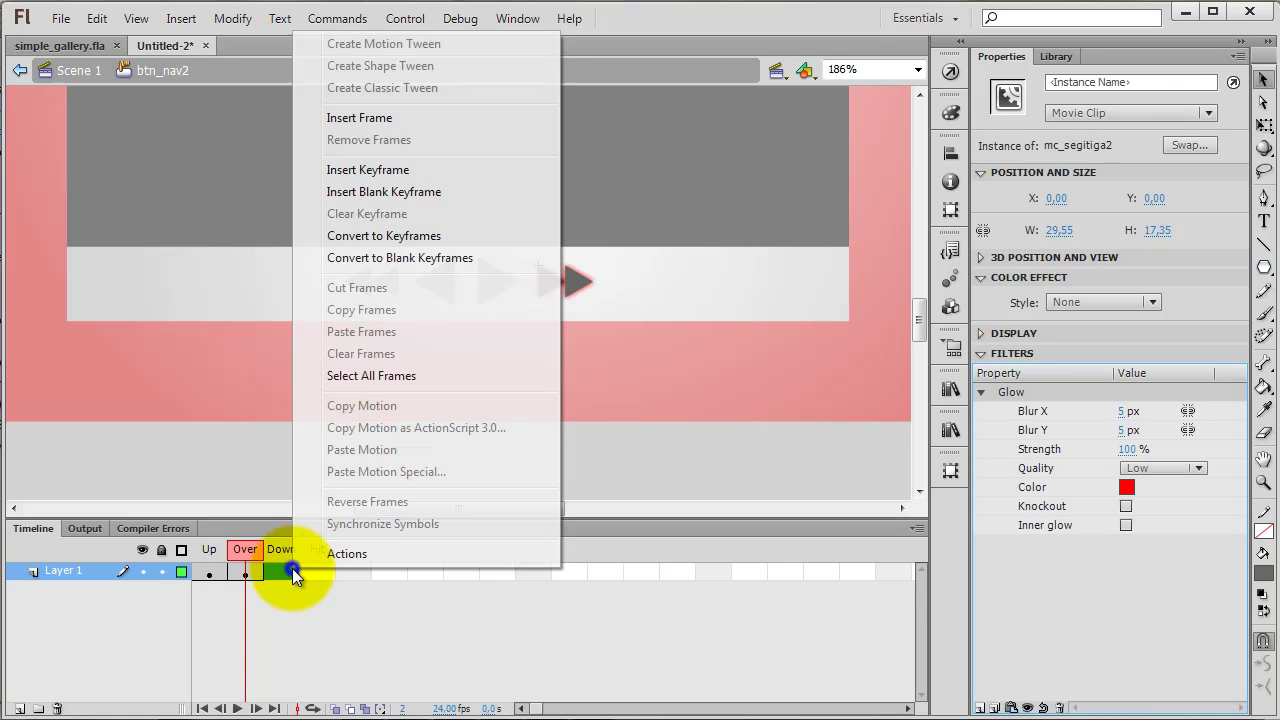
click(351, 170)
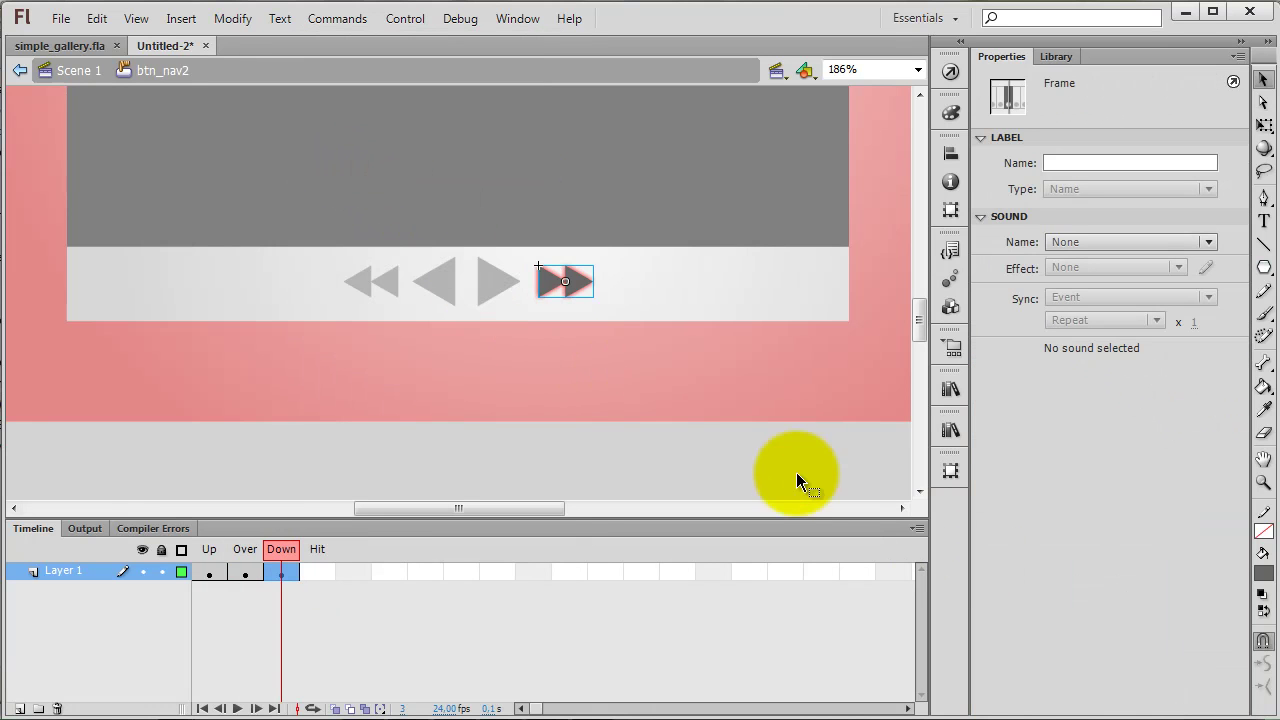
click(570, 282)
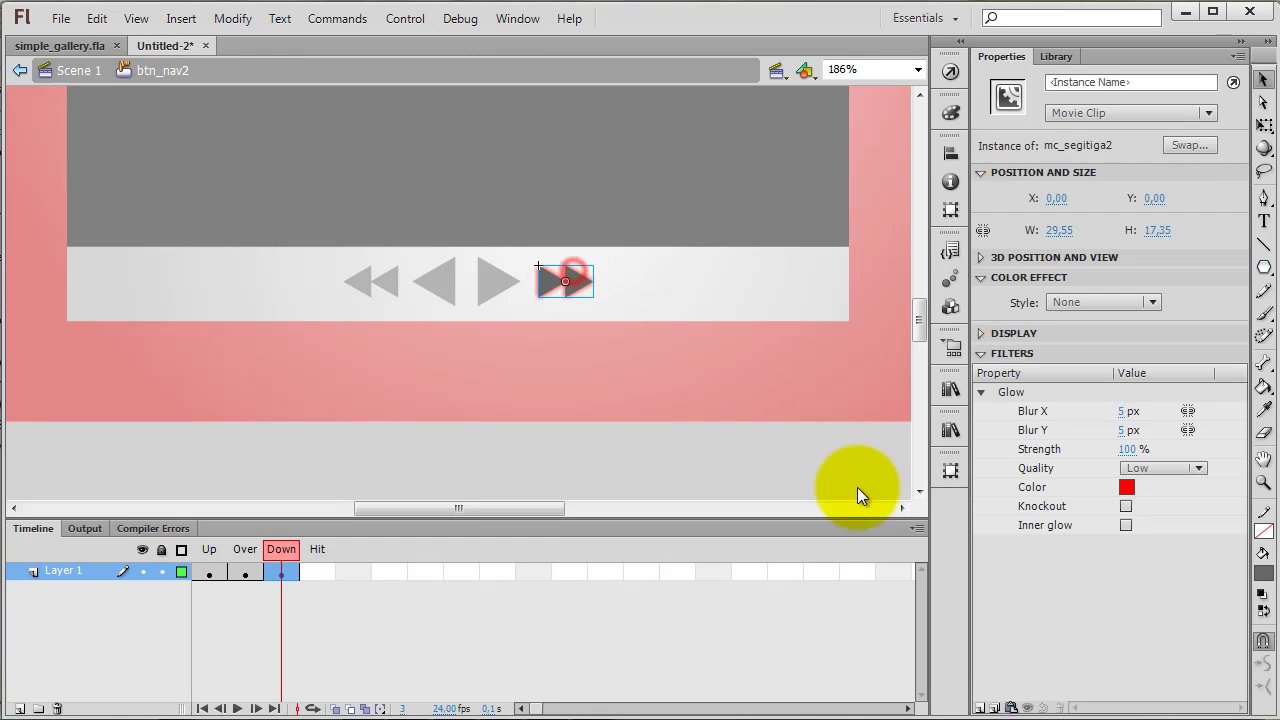
click(983, 707)
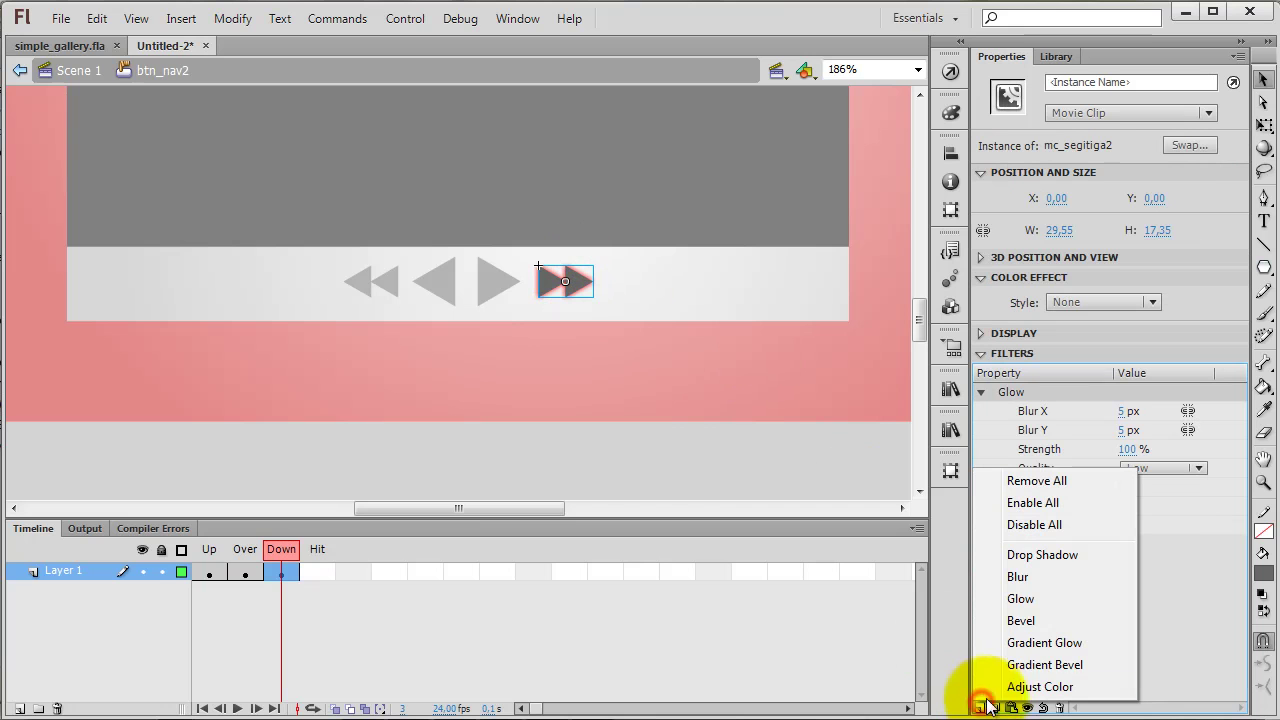
click(1020, 600)
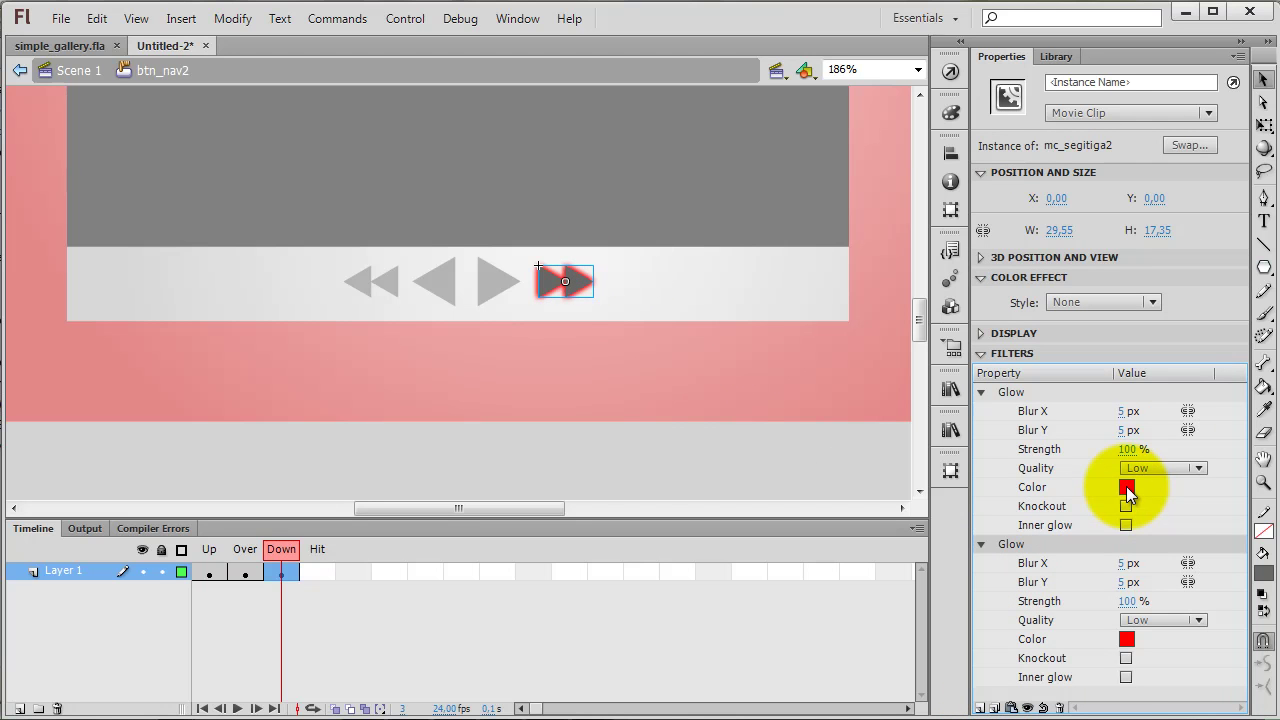
click(1059, 707)
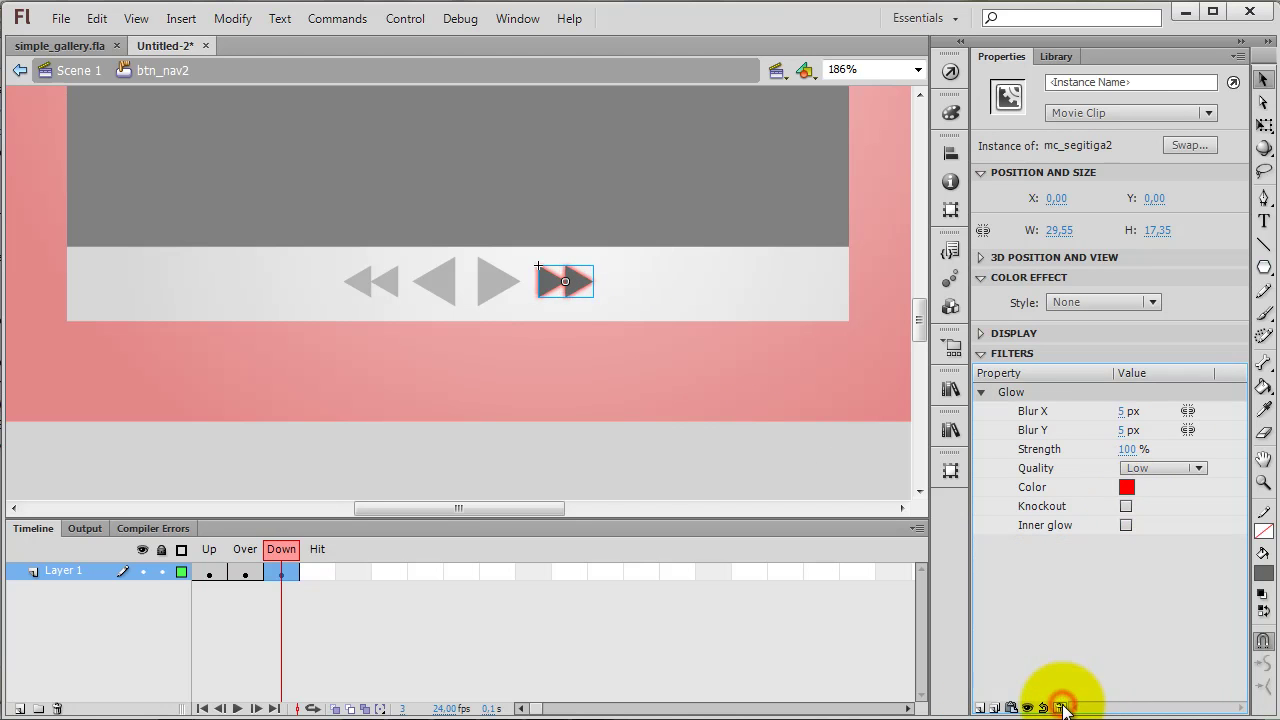
Set the Glow color of the double triangle on the Down frame to bright green and return to Scene 1.
click(1126, 487)
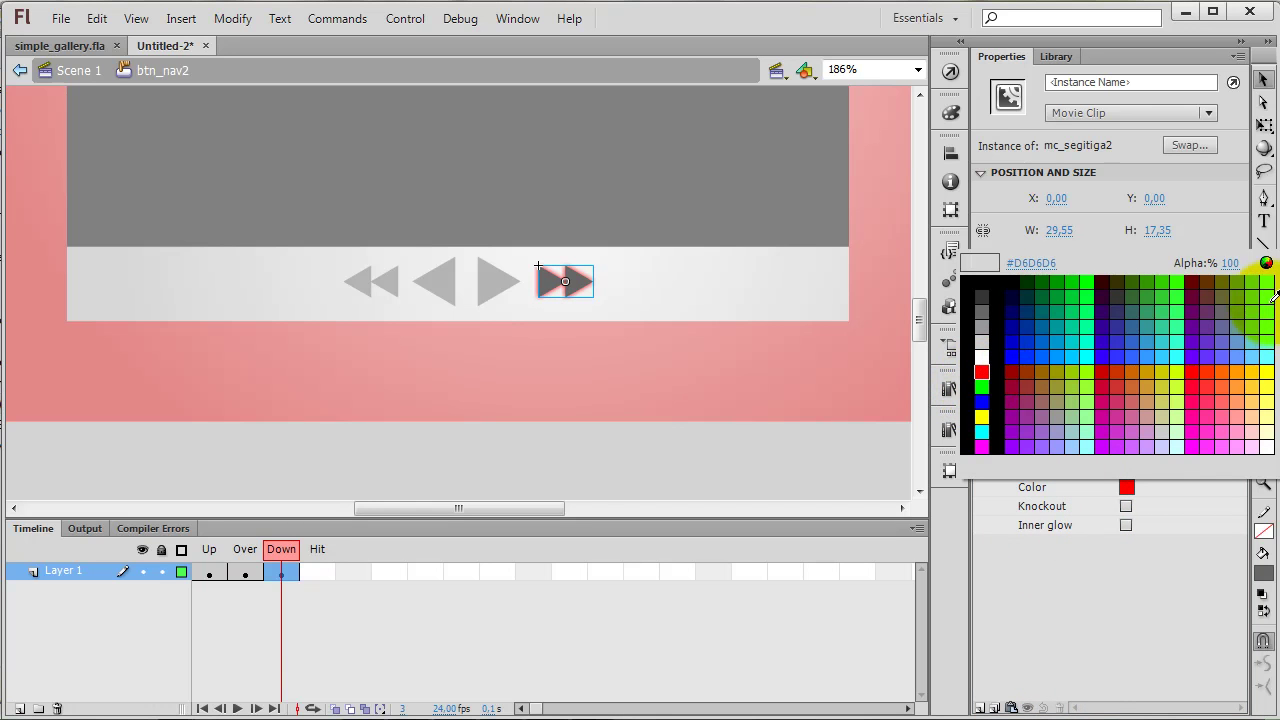
click(1180, 280)
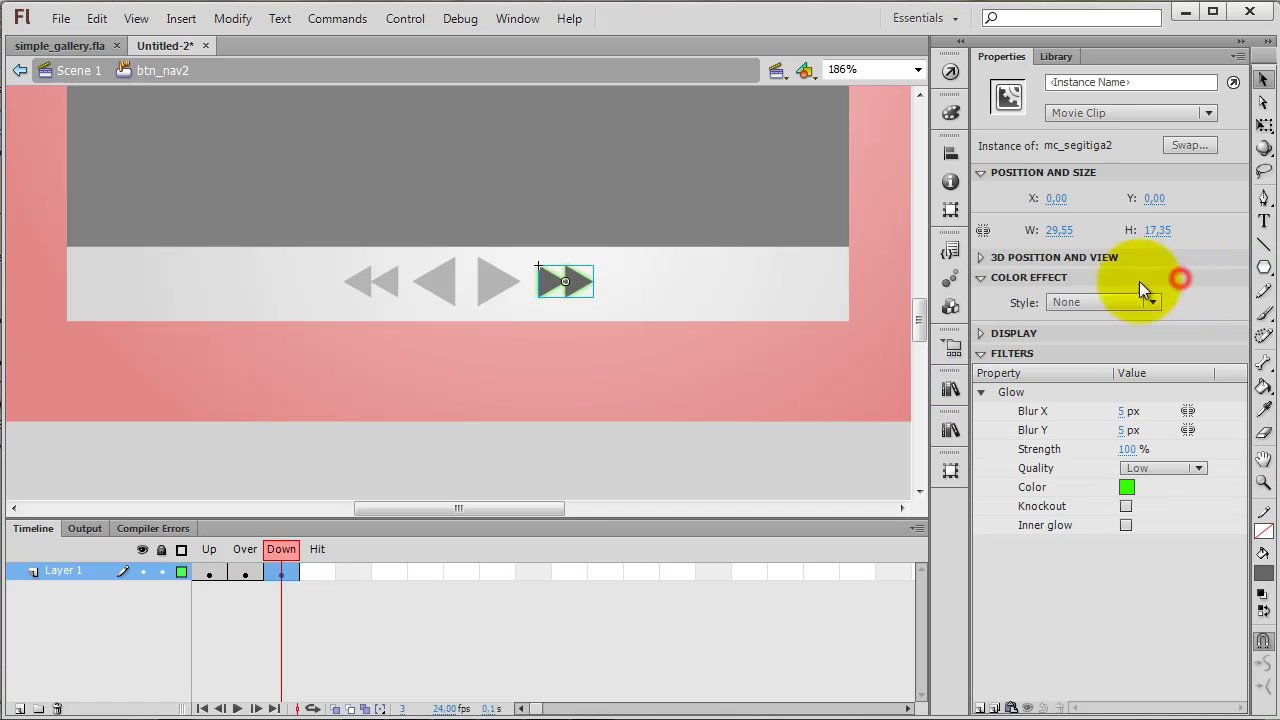
click(677, 467)
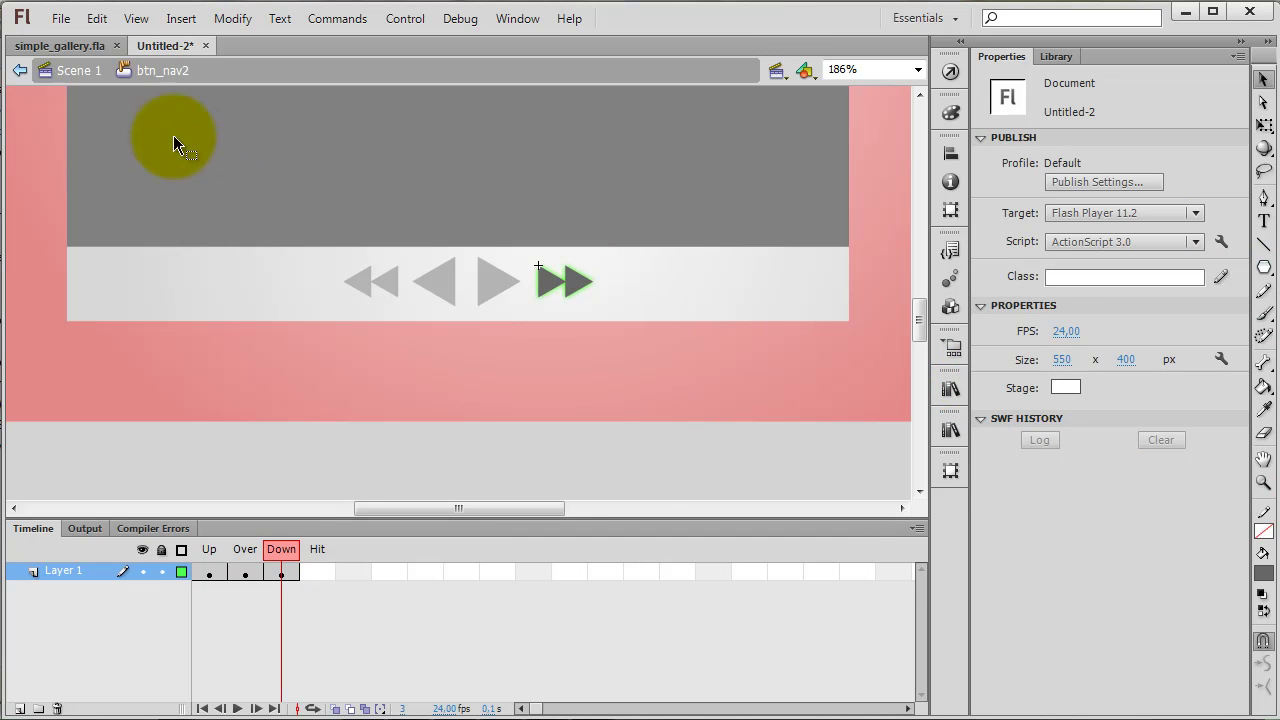
click(81, 77)
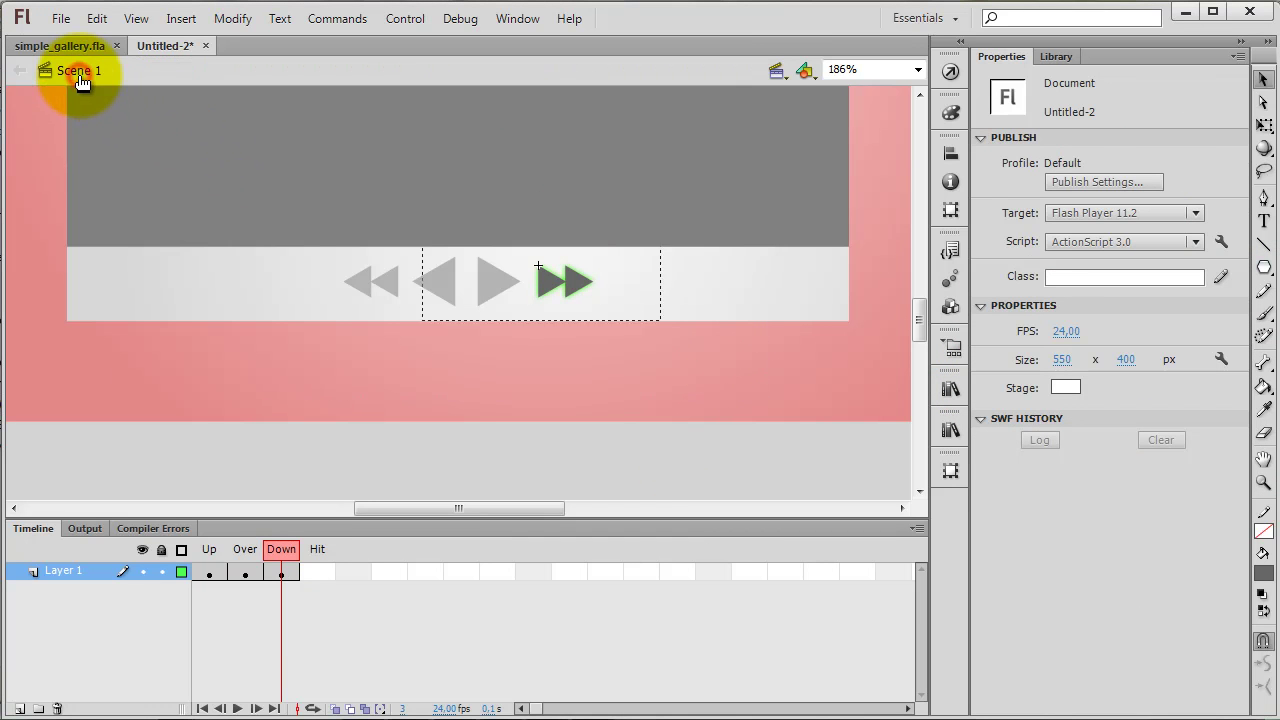
click(462, 467)
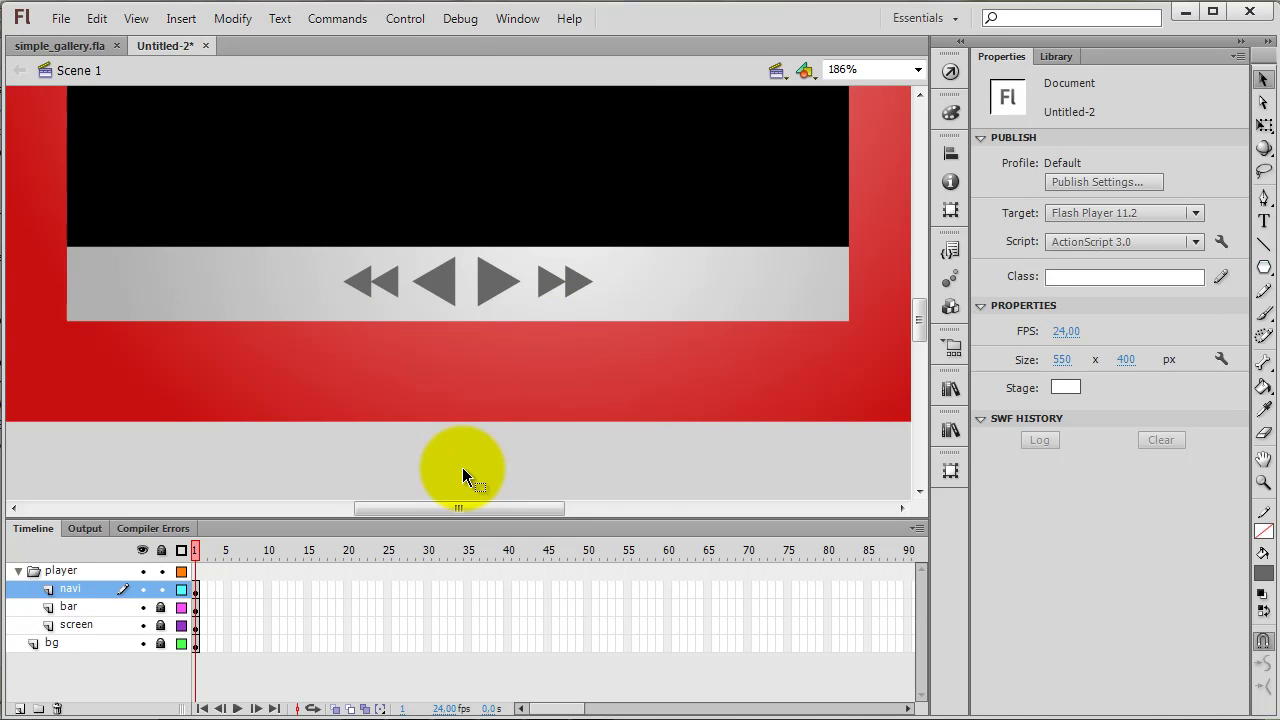
Test the movie, try the arrow buttons' Over and Down states, and close the preview.
key(ctrl+Return)
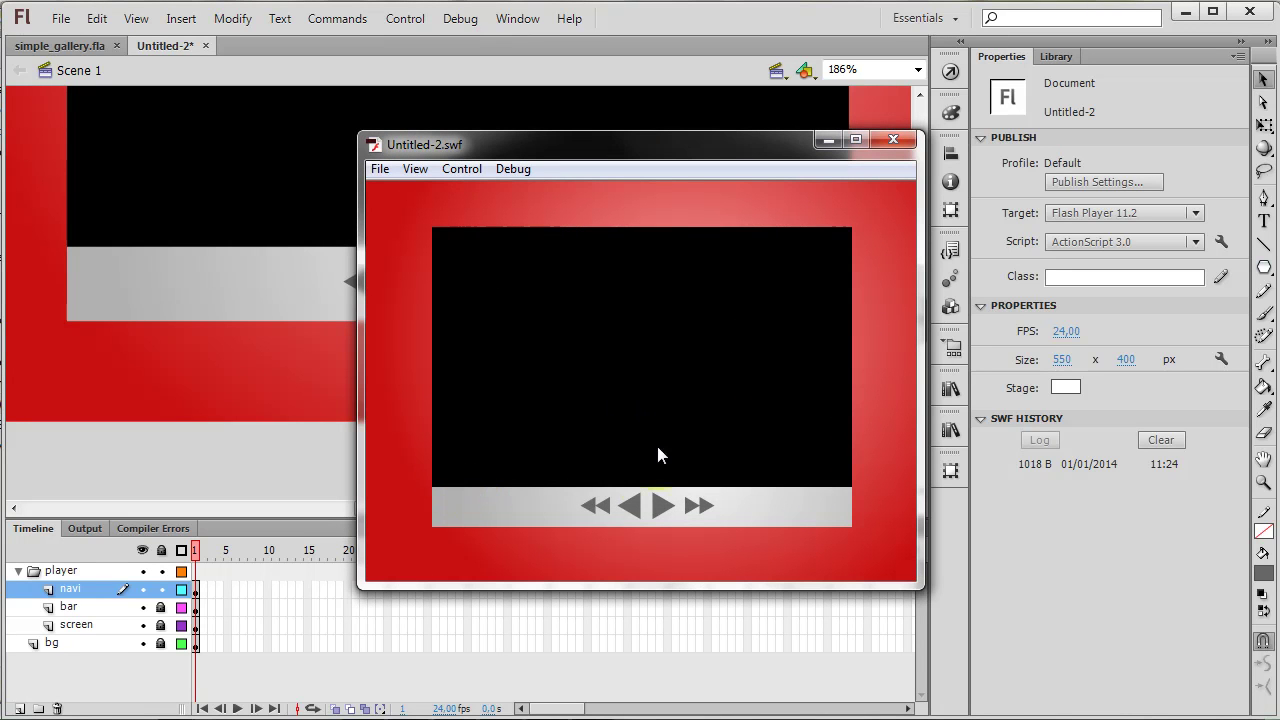
click(660, 505)
click(622, 508)
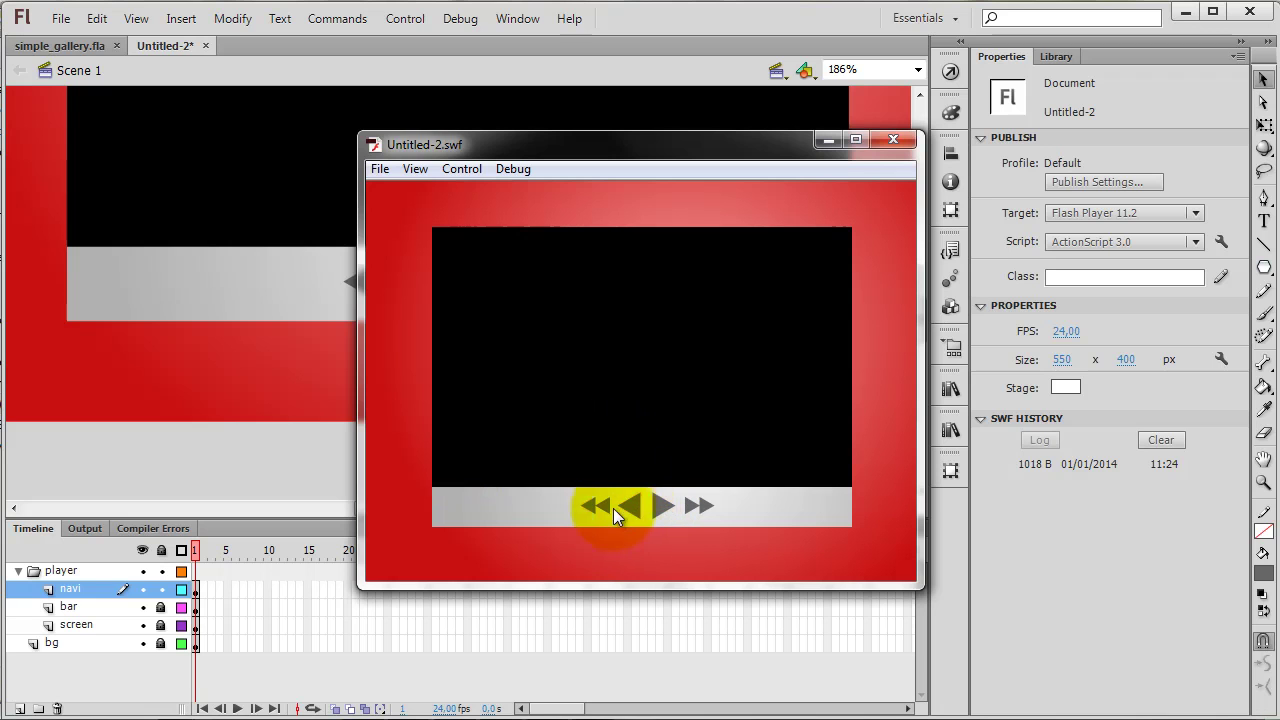
click(638, 510)
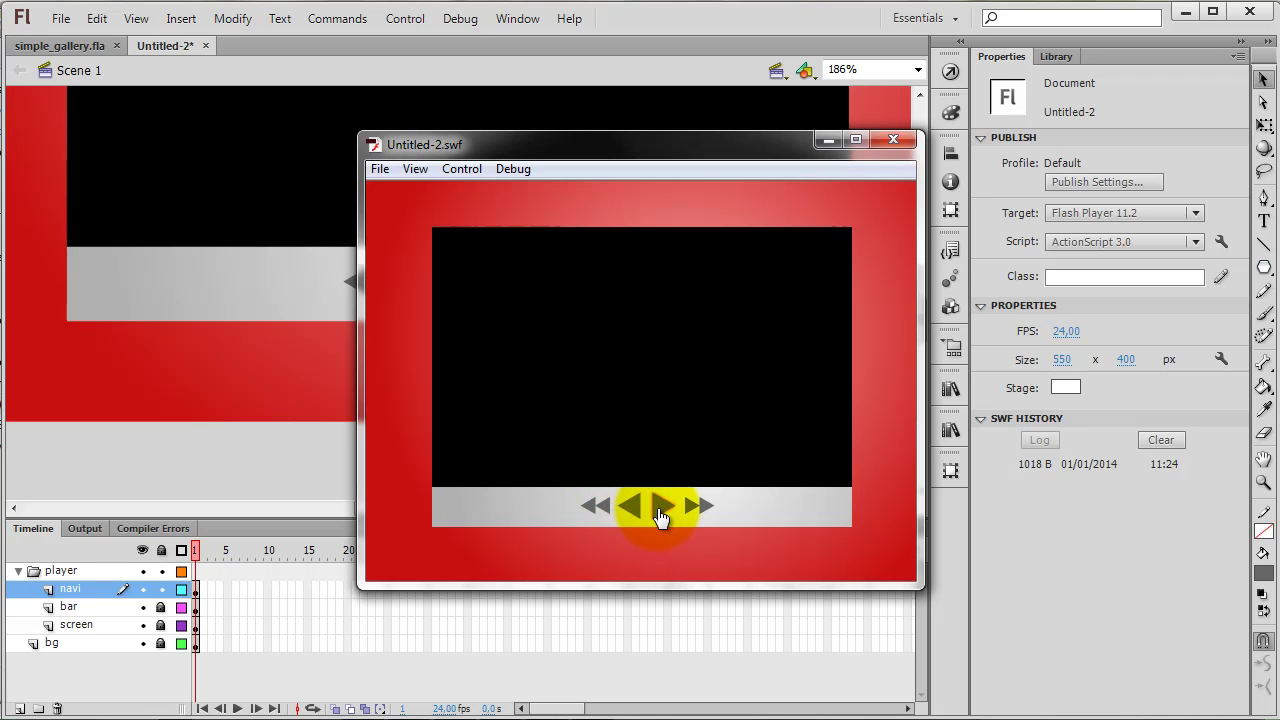
click(698, 508)
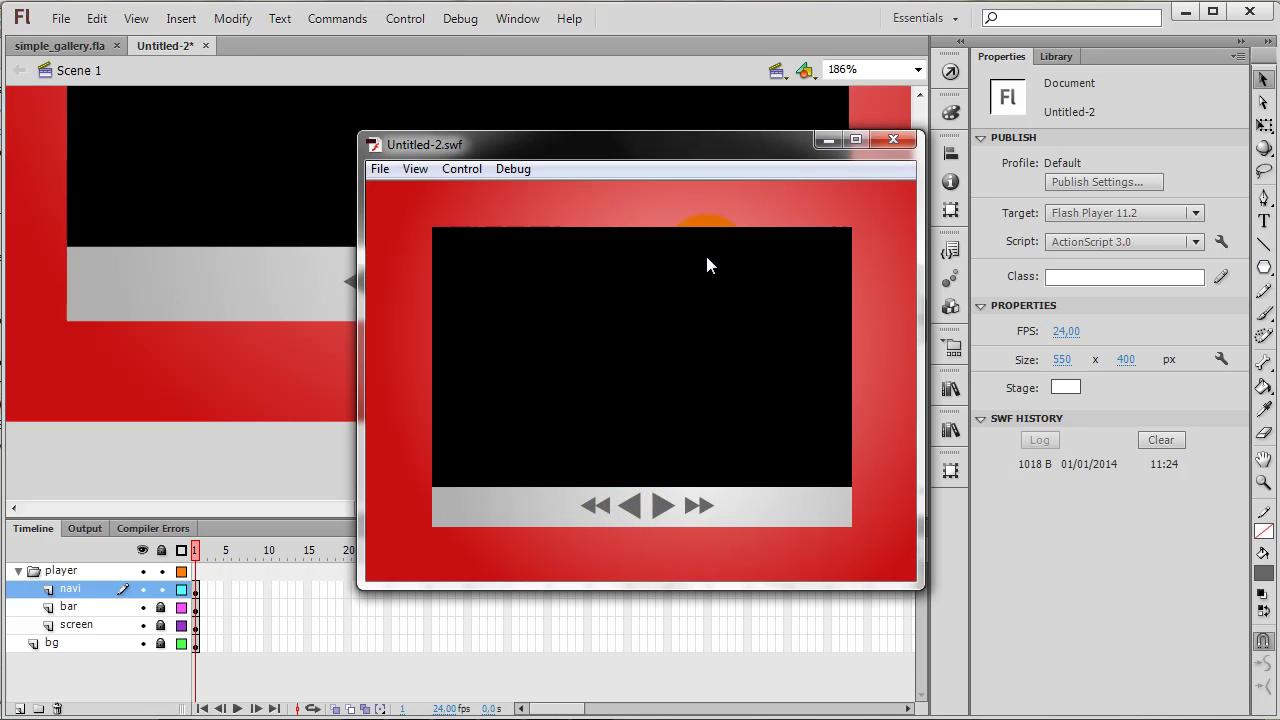
click(892, 140)
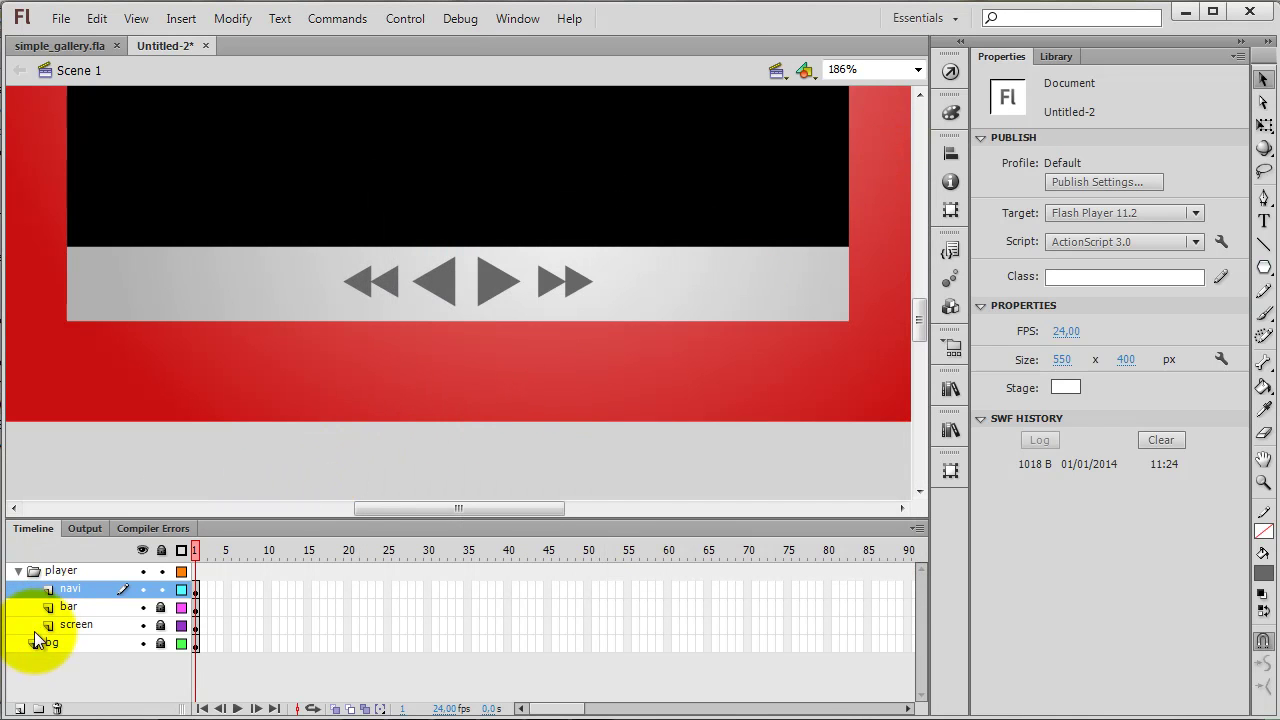
Add a layer named shadow to the player folder, placed below the screen layer.
click(19, 708)
drag(90, 591, 92, 651)
double_click(89, 644)
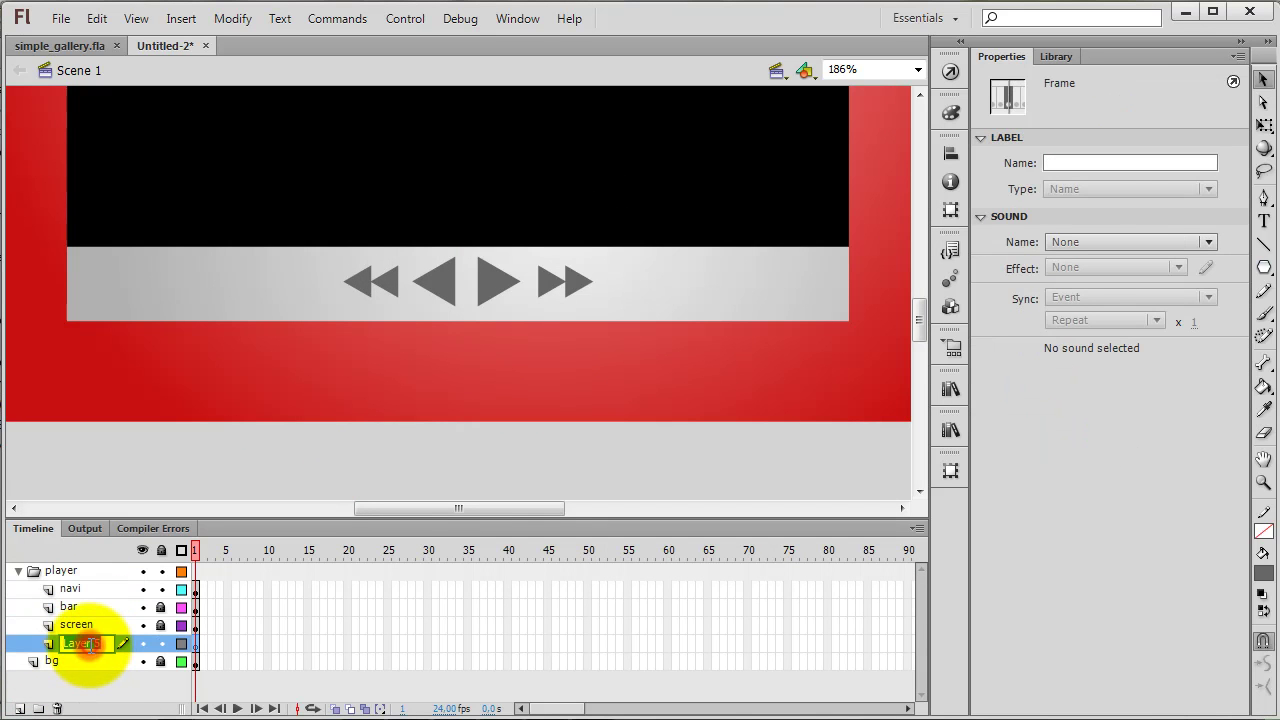
text(shadow)
key(Return)
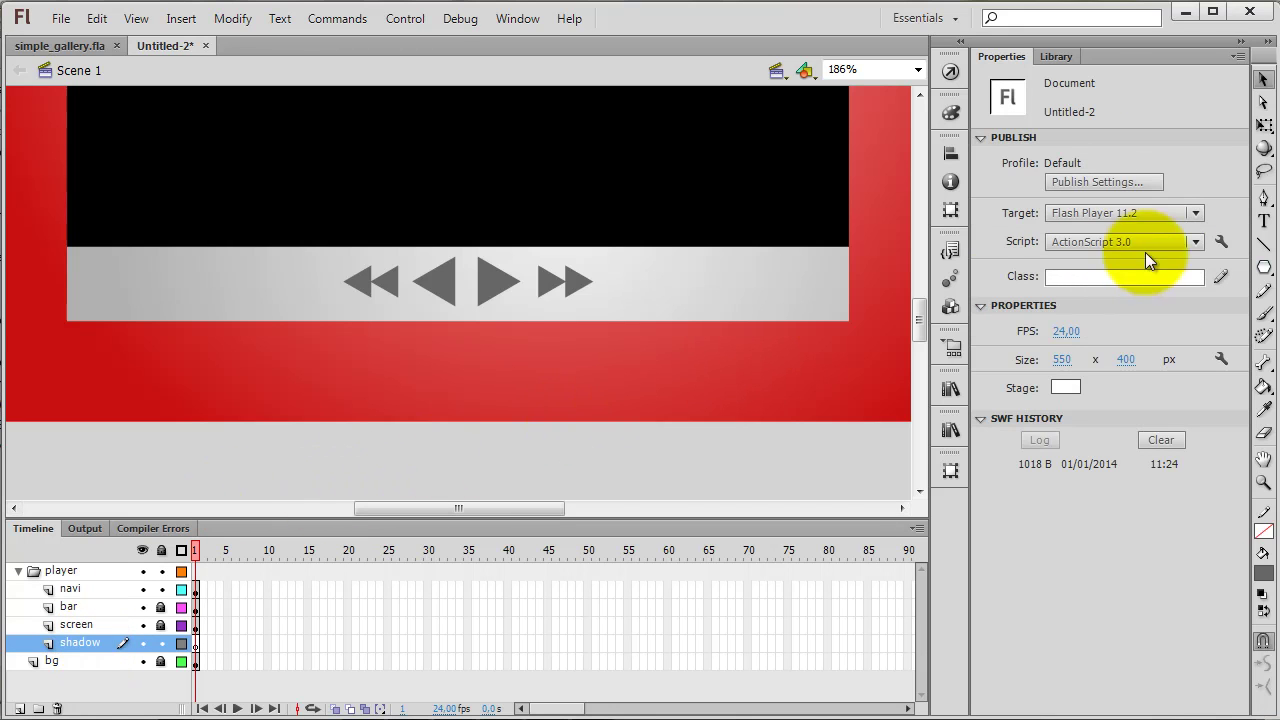
Draw a black oval about 242 by 11 px below the control bar and move it roughly centered beneath the arrow buttons.
click(1264, 267)
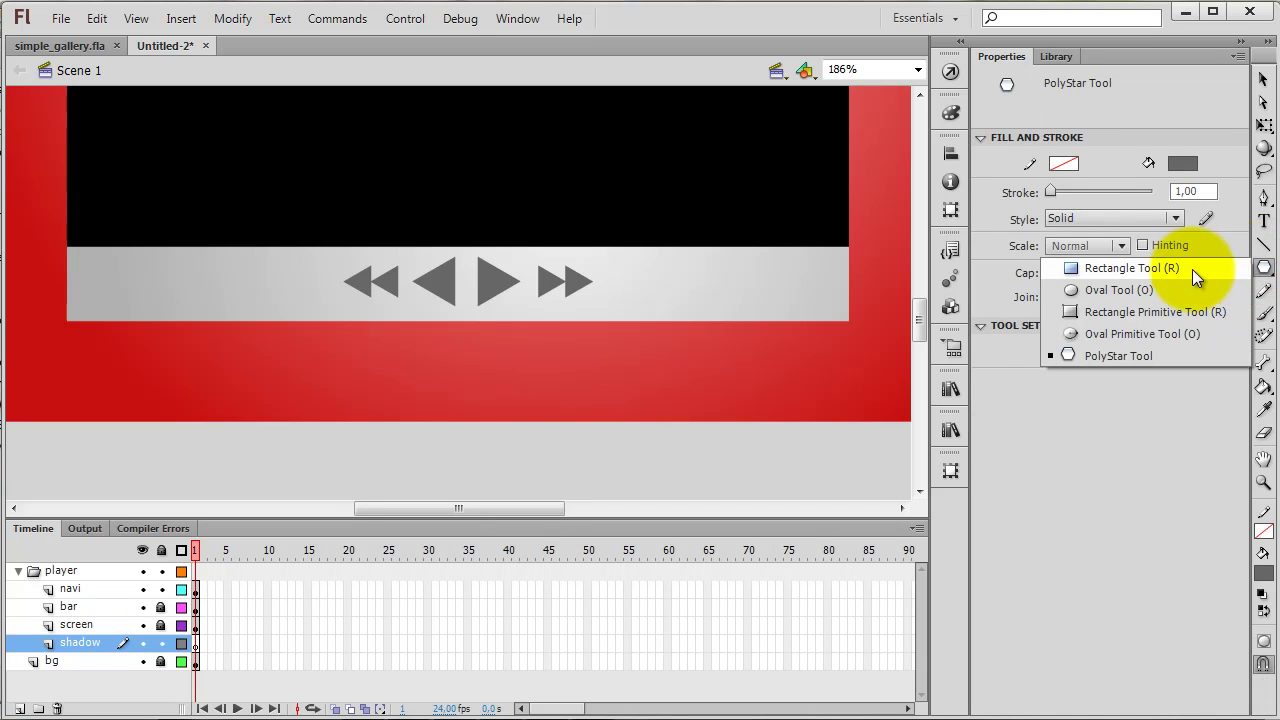
click(1148, 292)
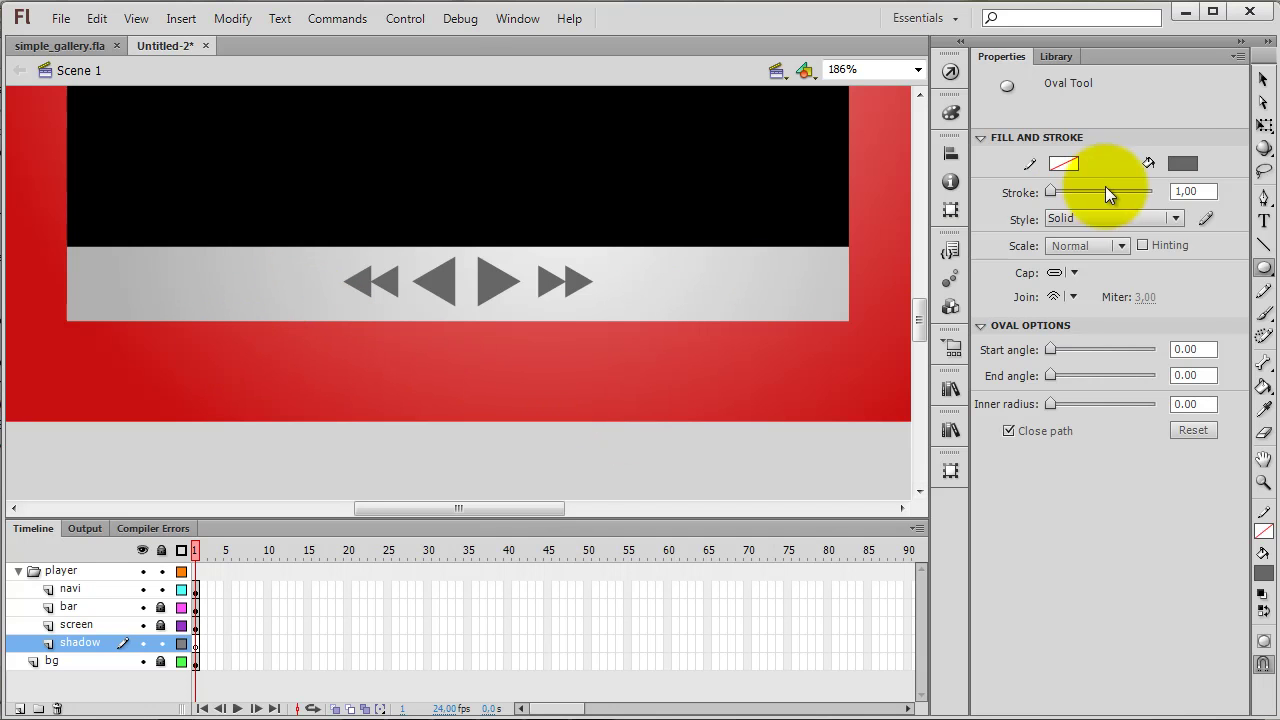
click(1182, 163)
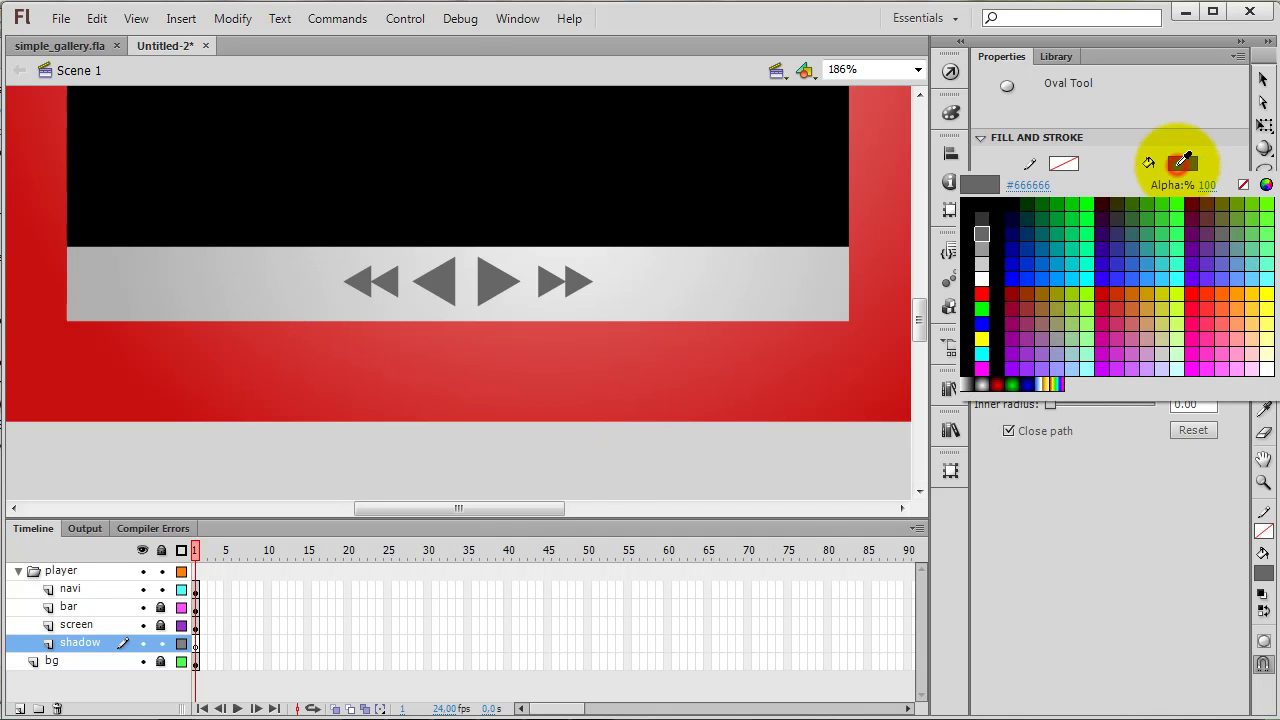
click(964, 211)
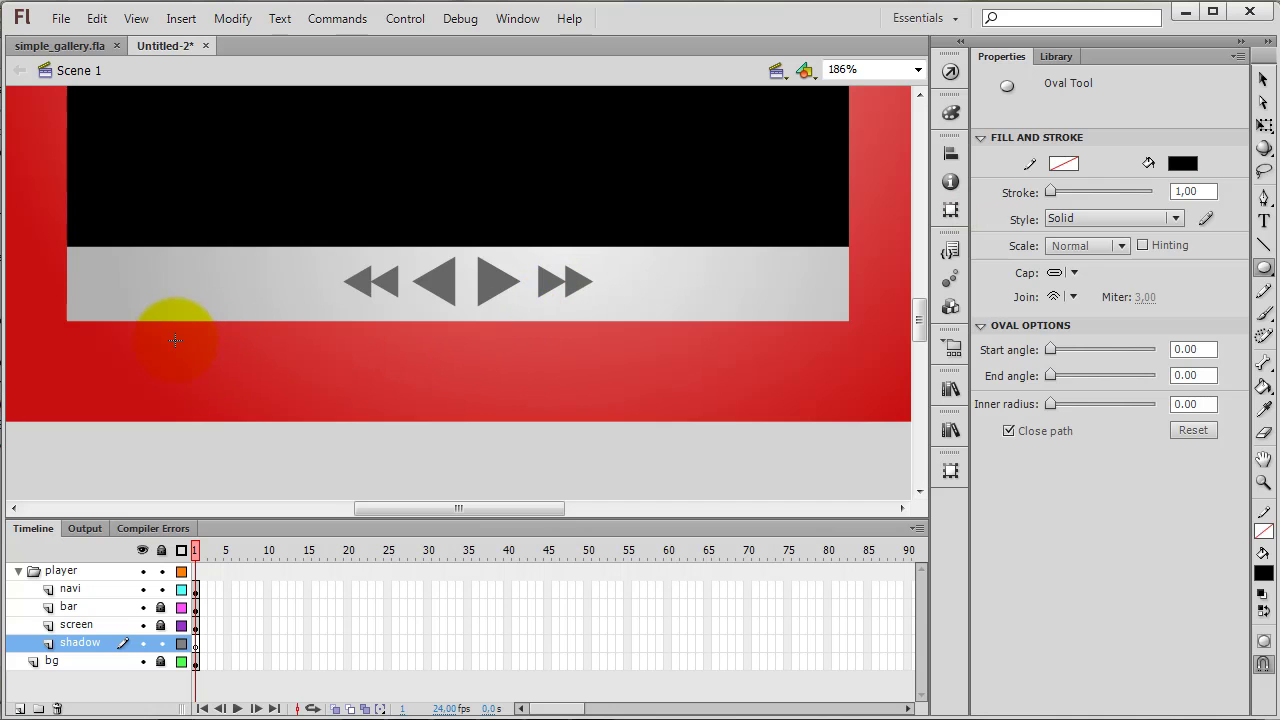
drag(179, 339, 625, 357)
click(1261, 82)
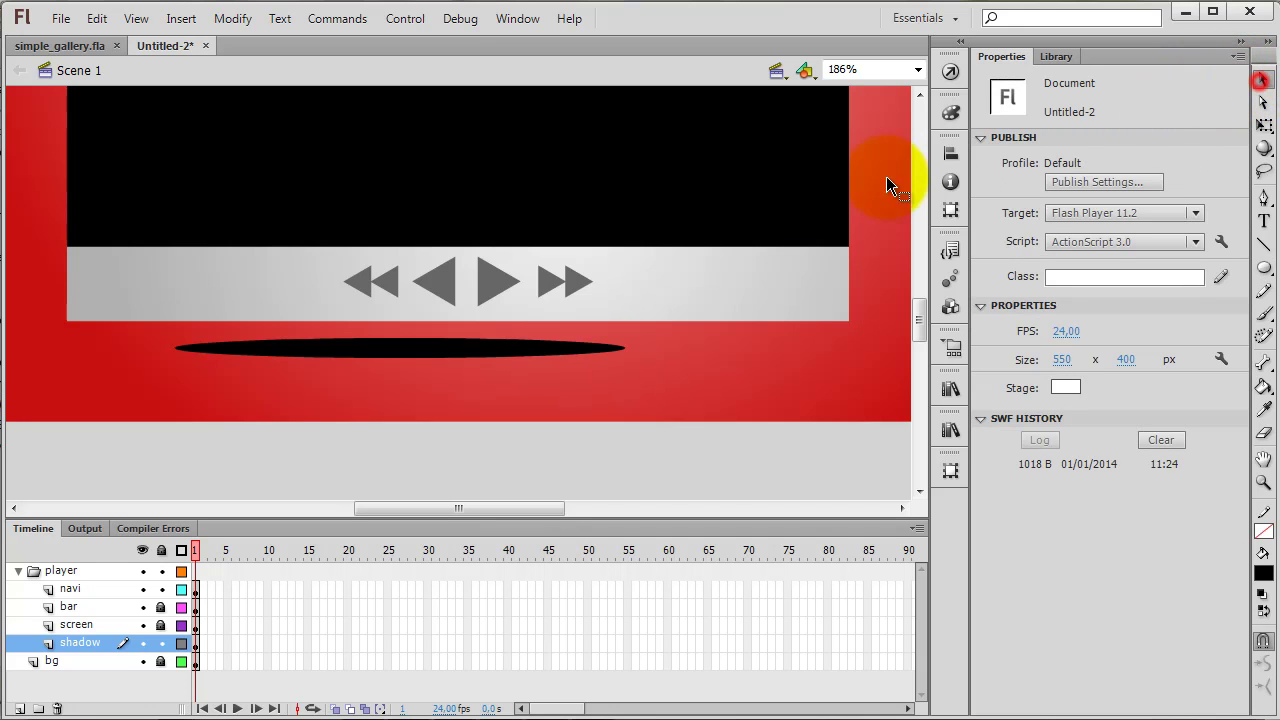
click(430, 346)
drag(447, 350, 497, 350)
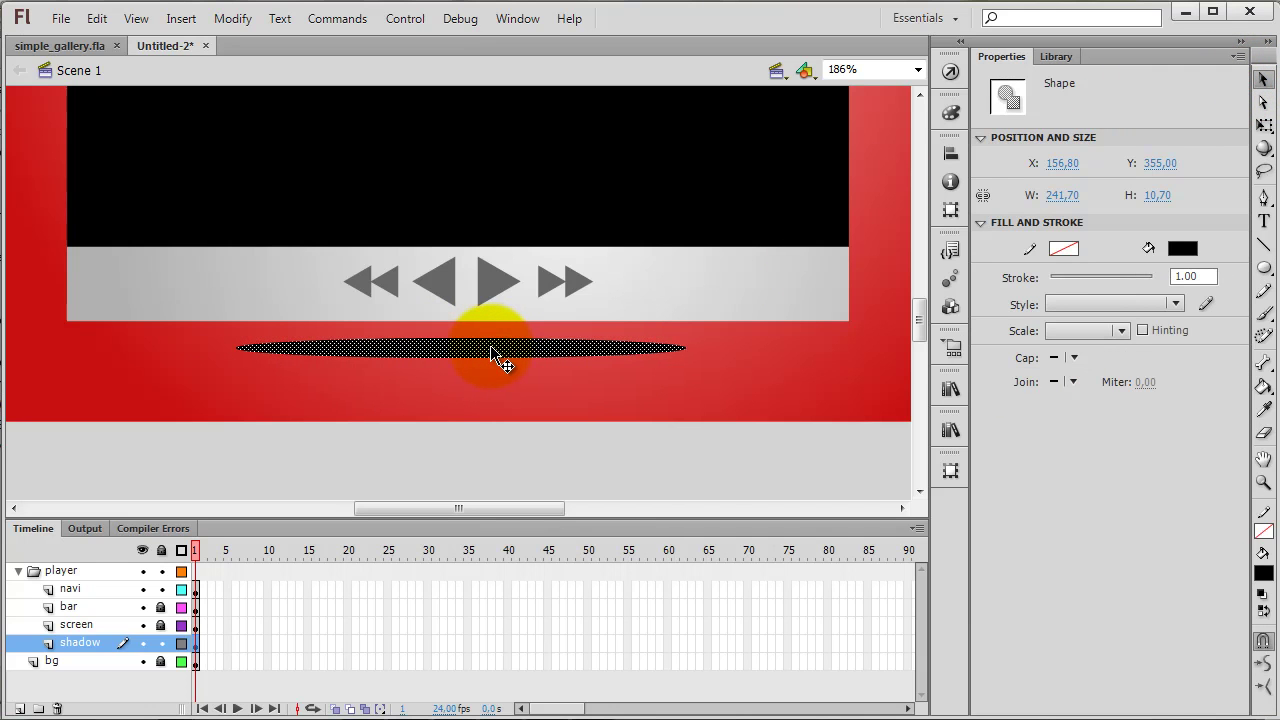
Convert the black oval into a Movie Clip symbol named mc_shadow.
right_click(491, 349)
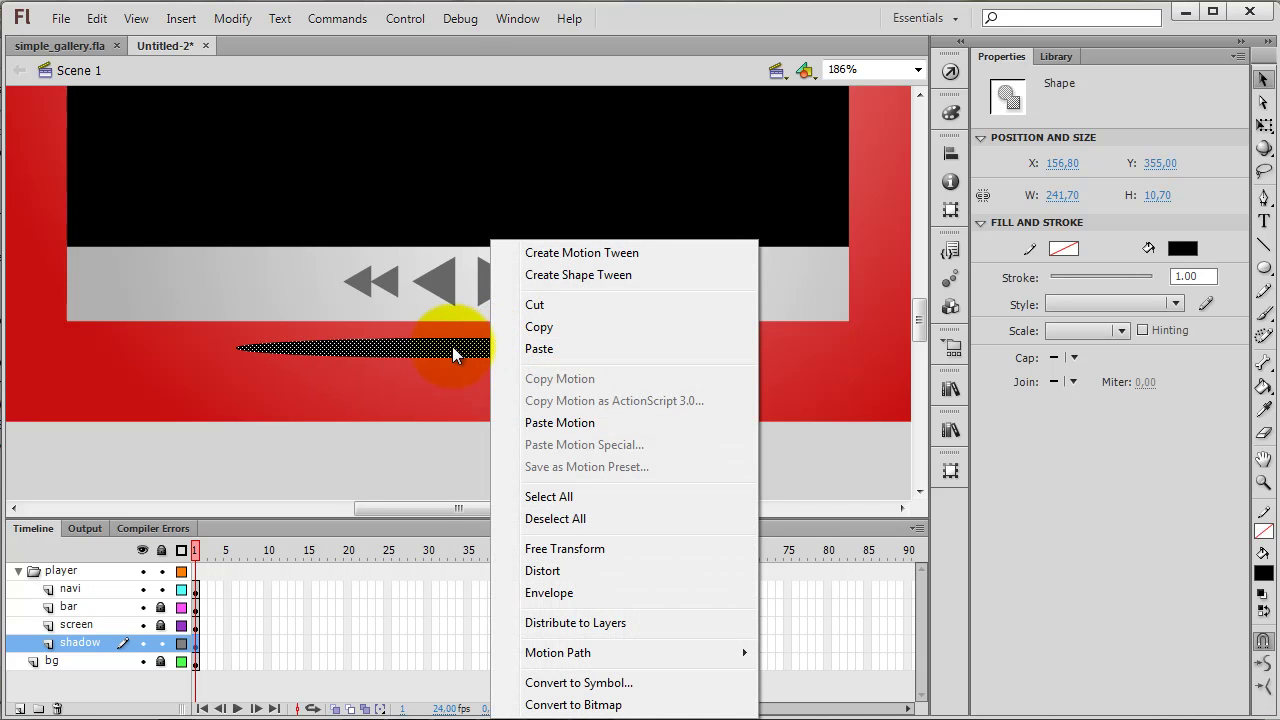
click(545, 683)
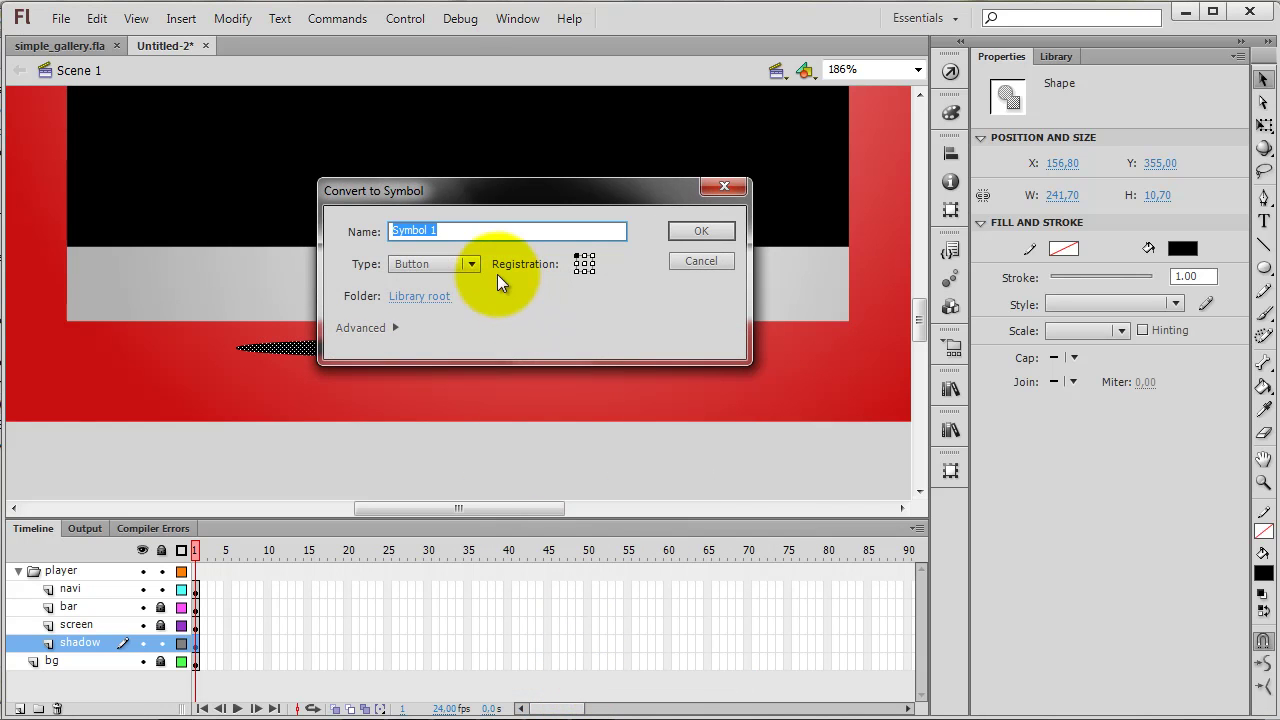
click(470, 265)
click(467, 280)
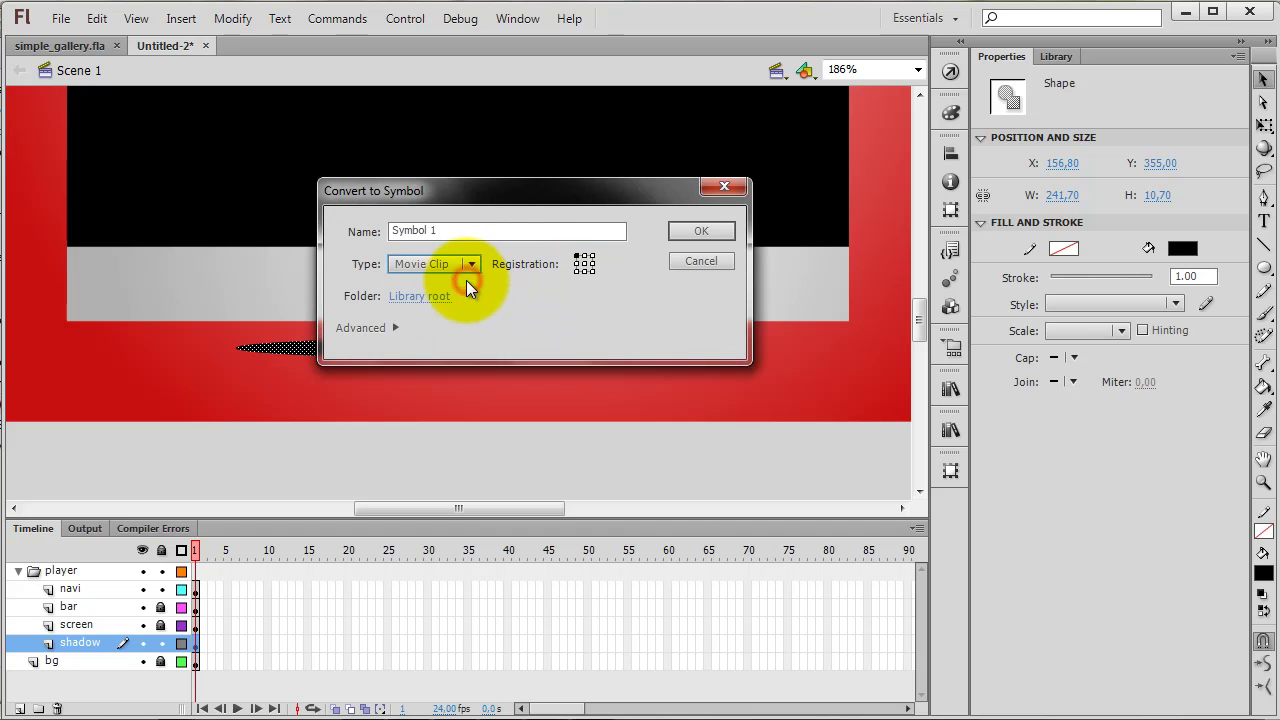
drag(437, 231, 335, 225)
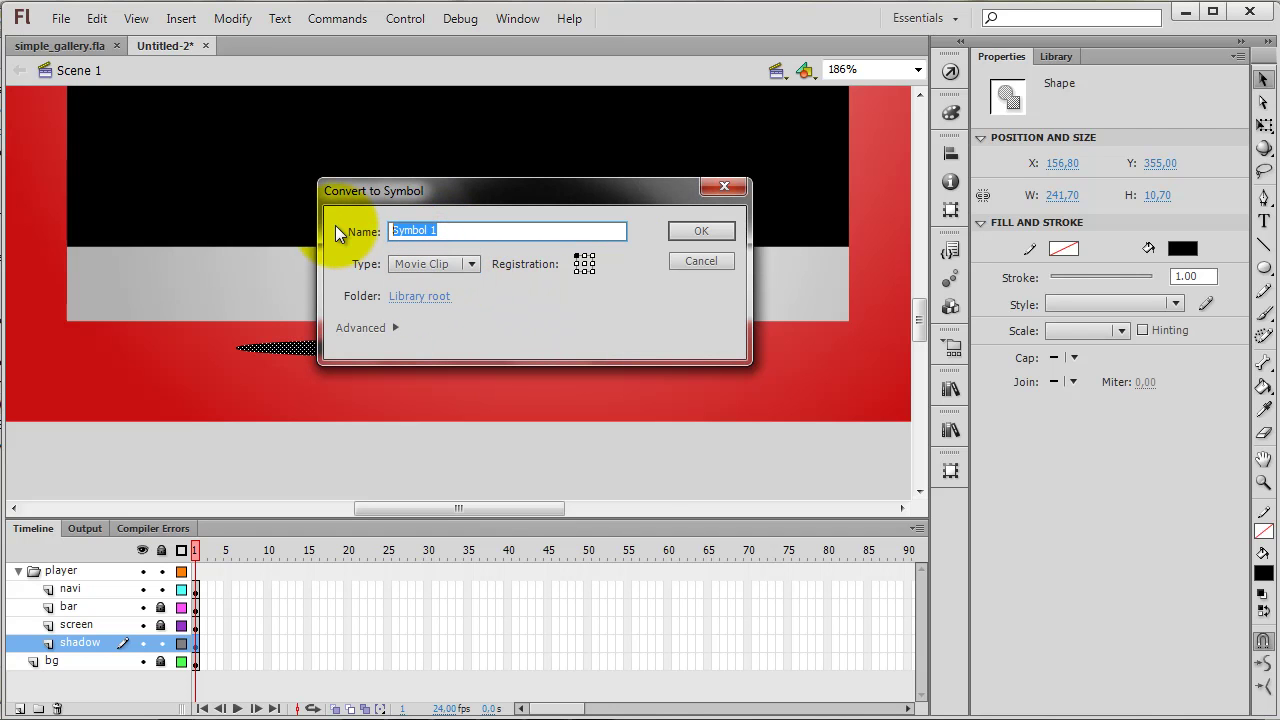
text(mc_linght)
key(BackSpace)
key(BackSpace)
key(BackSpace)
key(BackSpace)
key(BackSpace)
key(BackSpace)
text(shaso)
key(BackSpace)
key(BackSpace)
text(dow)
key(Return)
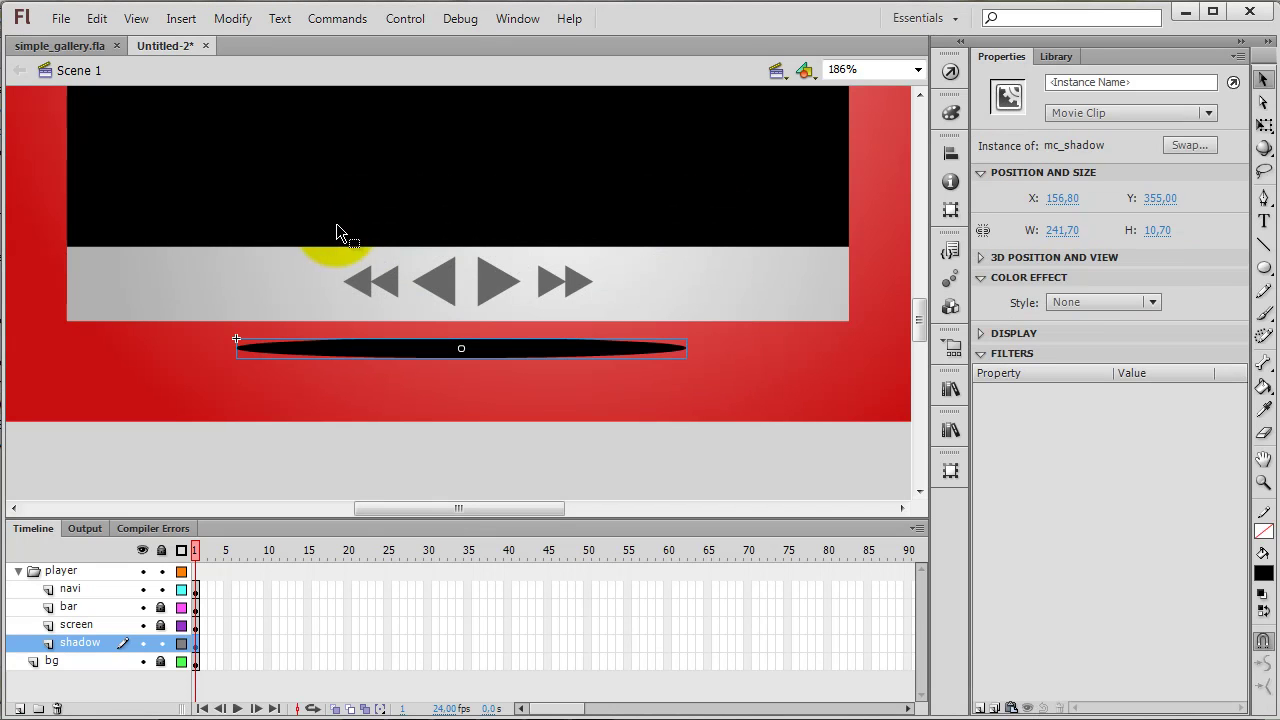
Add a Blur filter to the shadow oval with Blur X at 204 px and High quality.
click(980, 707)
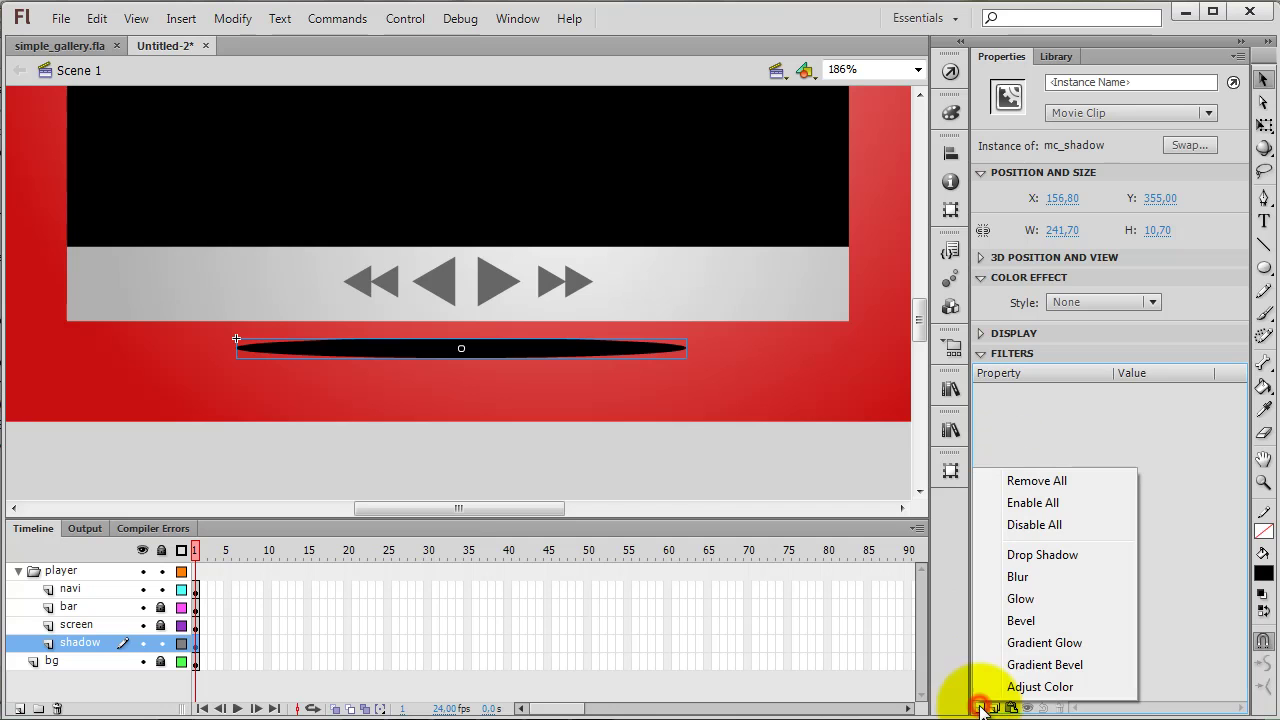
click(1018, 577)
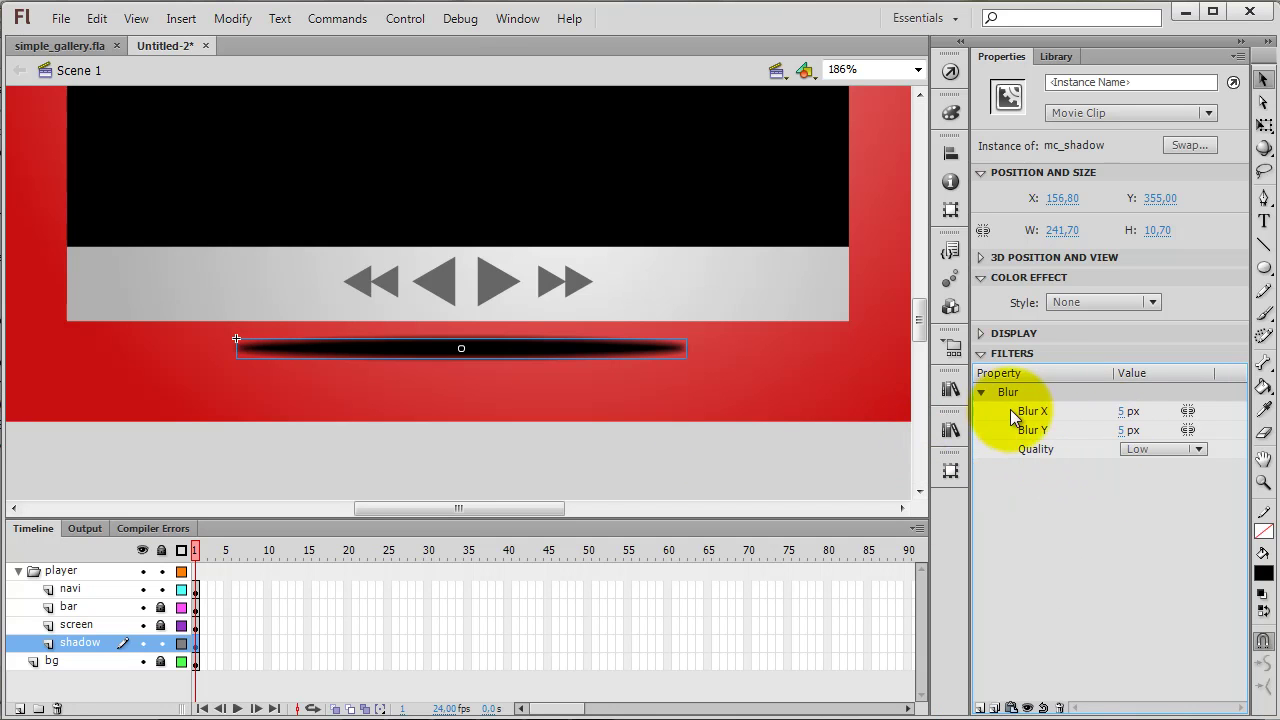
drag(1126, 411, 1167, 410)
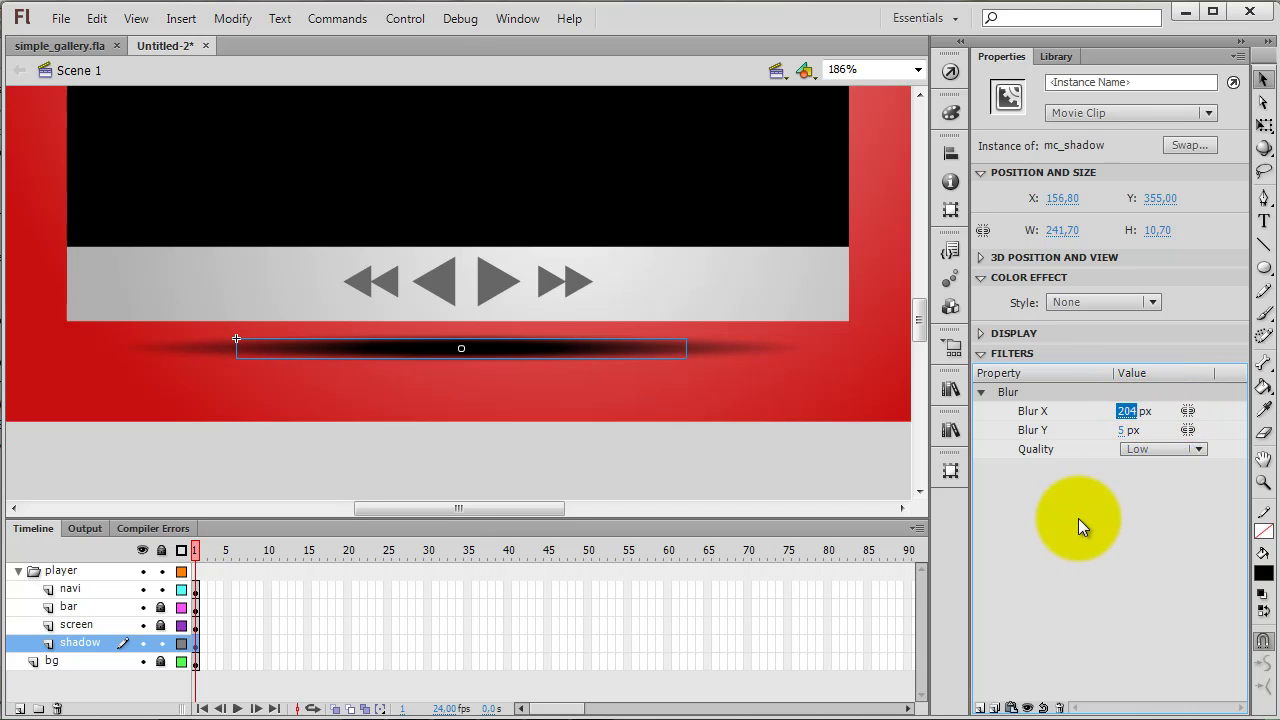
click(1140, 451)
click(1168, 508)
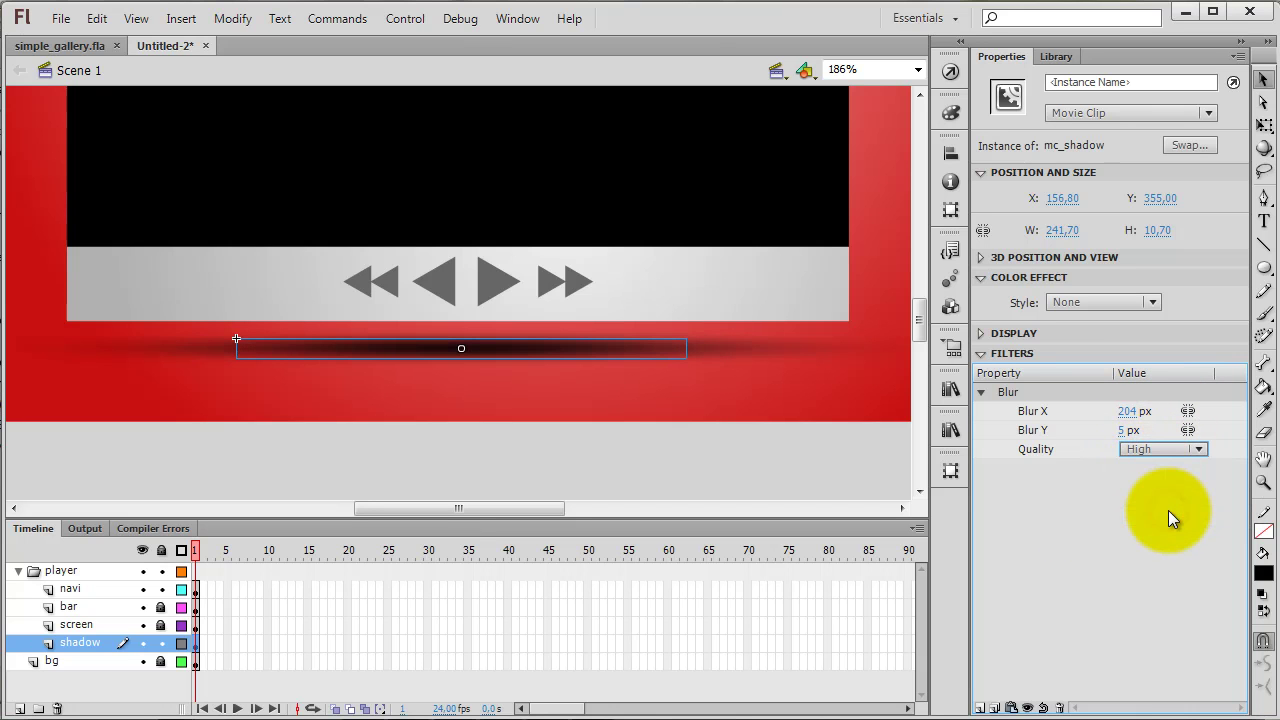
Reduce the shadow's Blur X to 90 px.
click(1127, 411)
text(136)
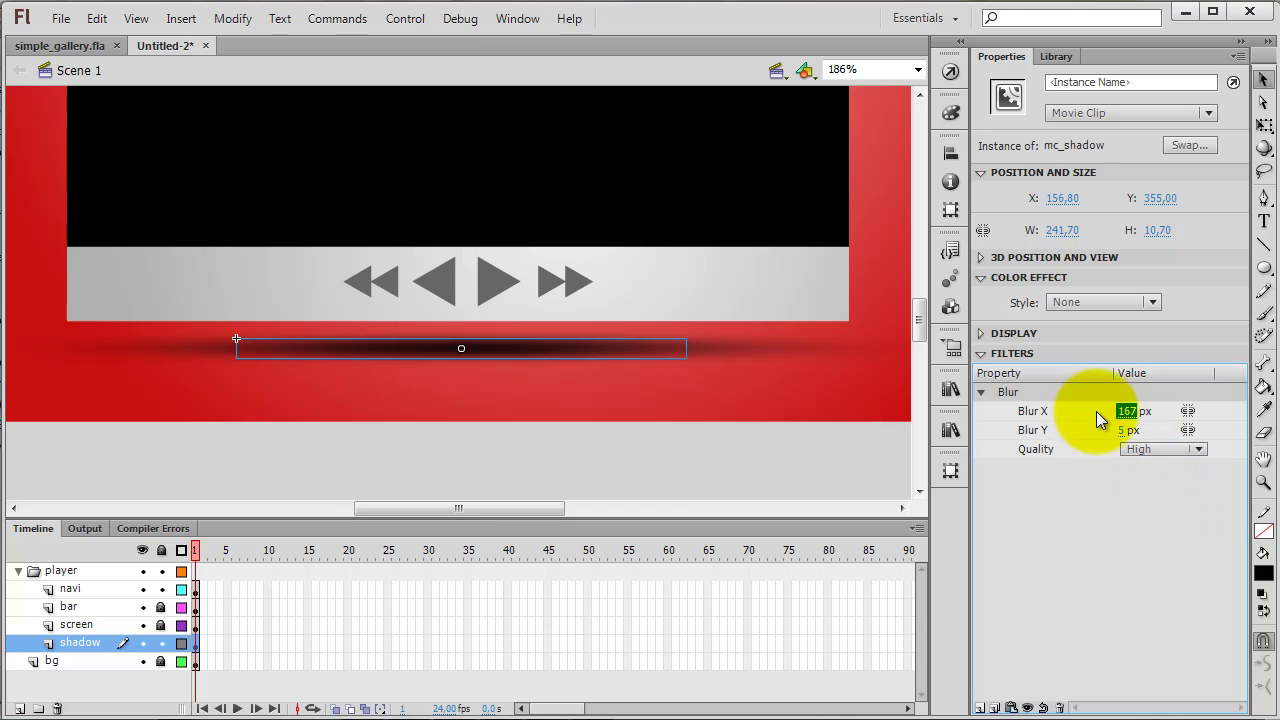
key(Return)
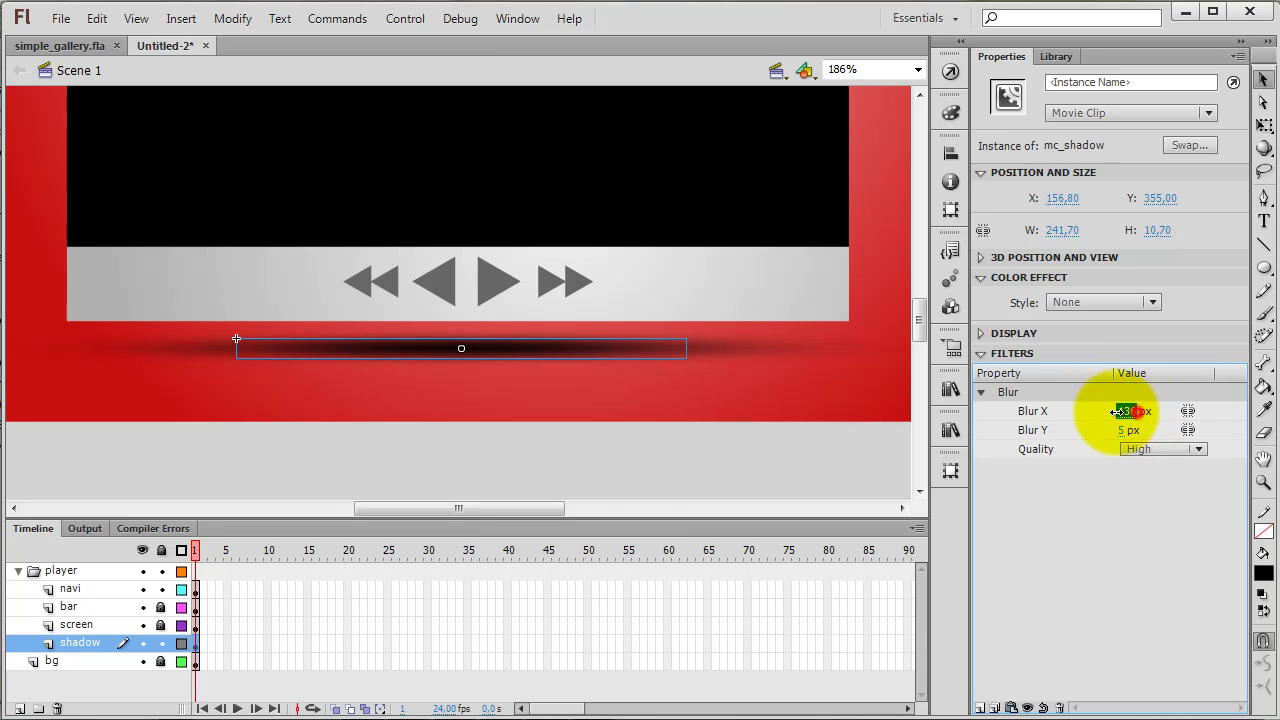
text(90)
key(Return)
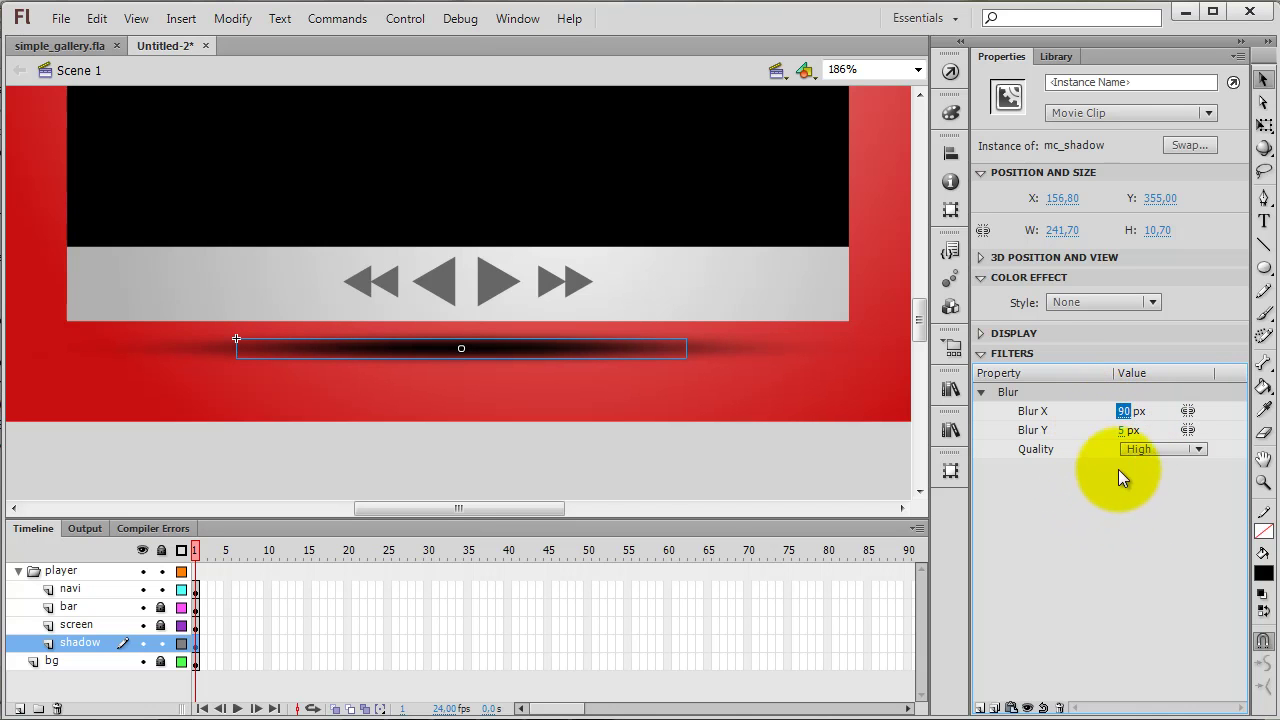
click(1124, 490)
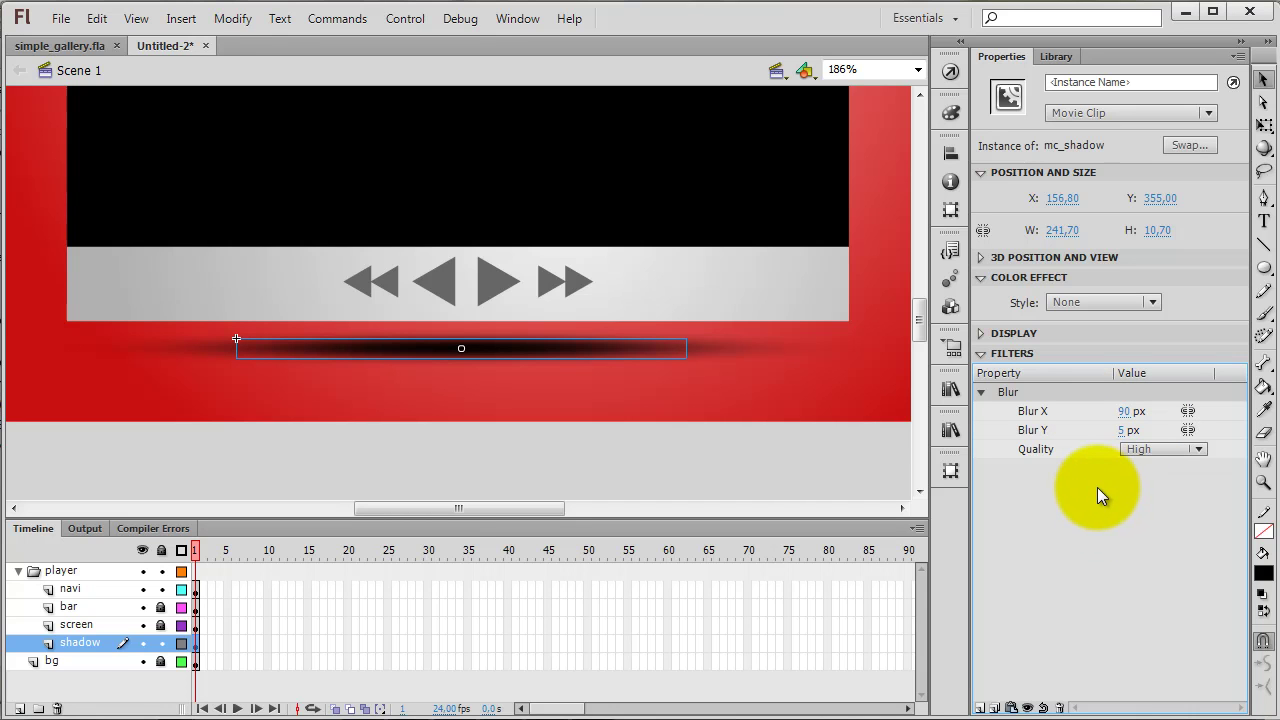
Apply an Alpha color effect of 52% to the shadow and deselect it.
click(1152, 303)
click(1096, 414)
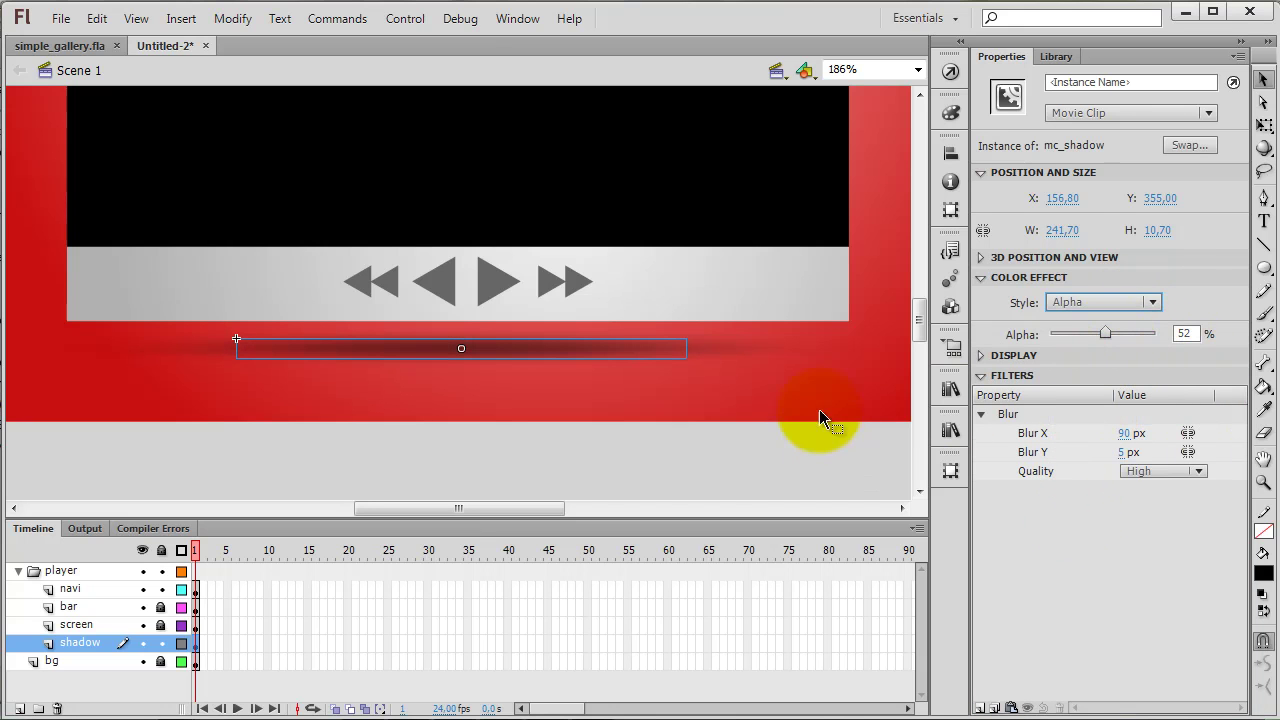
click(789, 402)
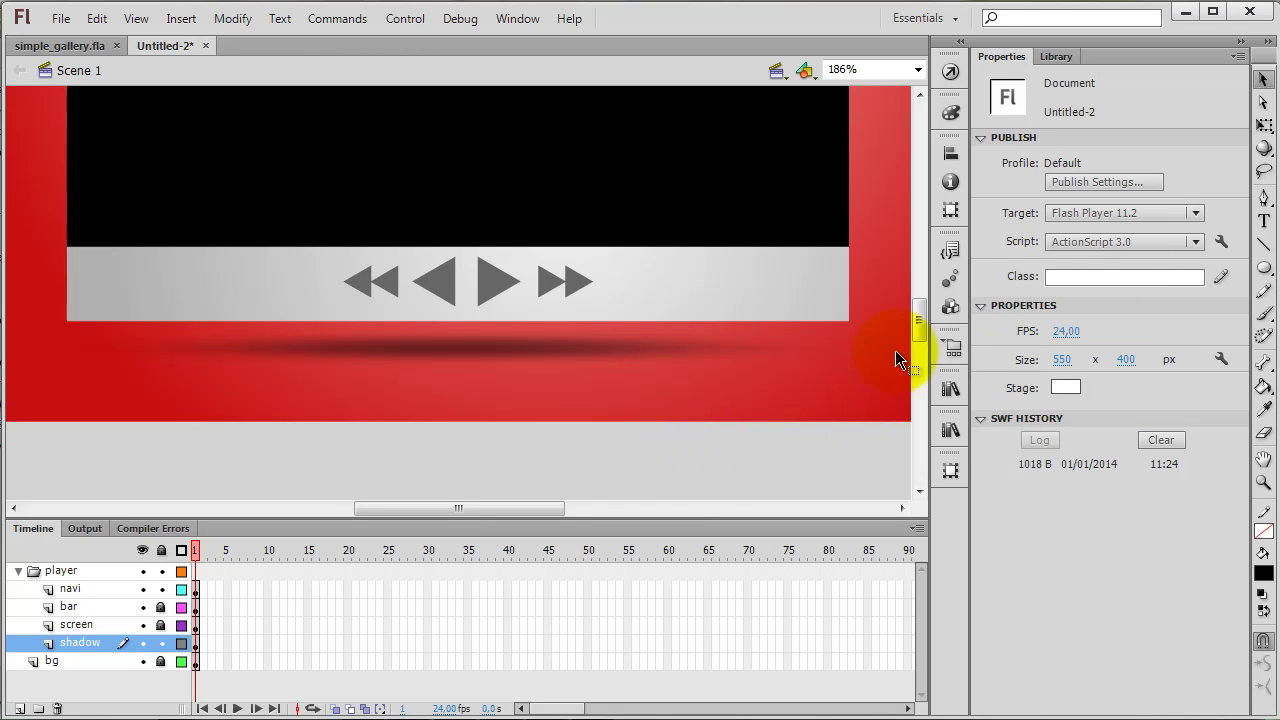
Reselect the shadow below the control bar and set its Alpha to 100%.
click(532, 349)
click(1183, 334)
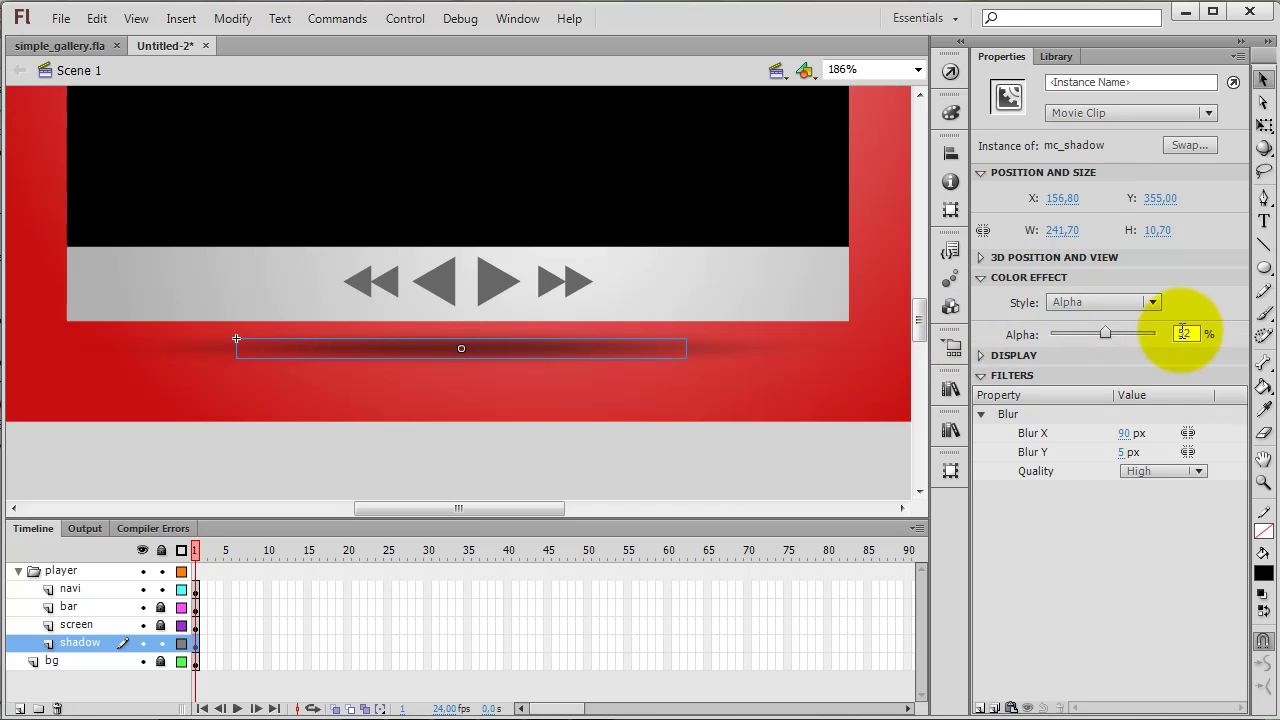
text(100)
key(Return)
click(485, 366)
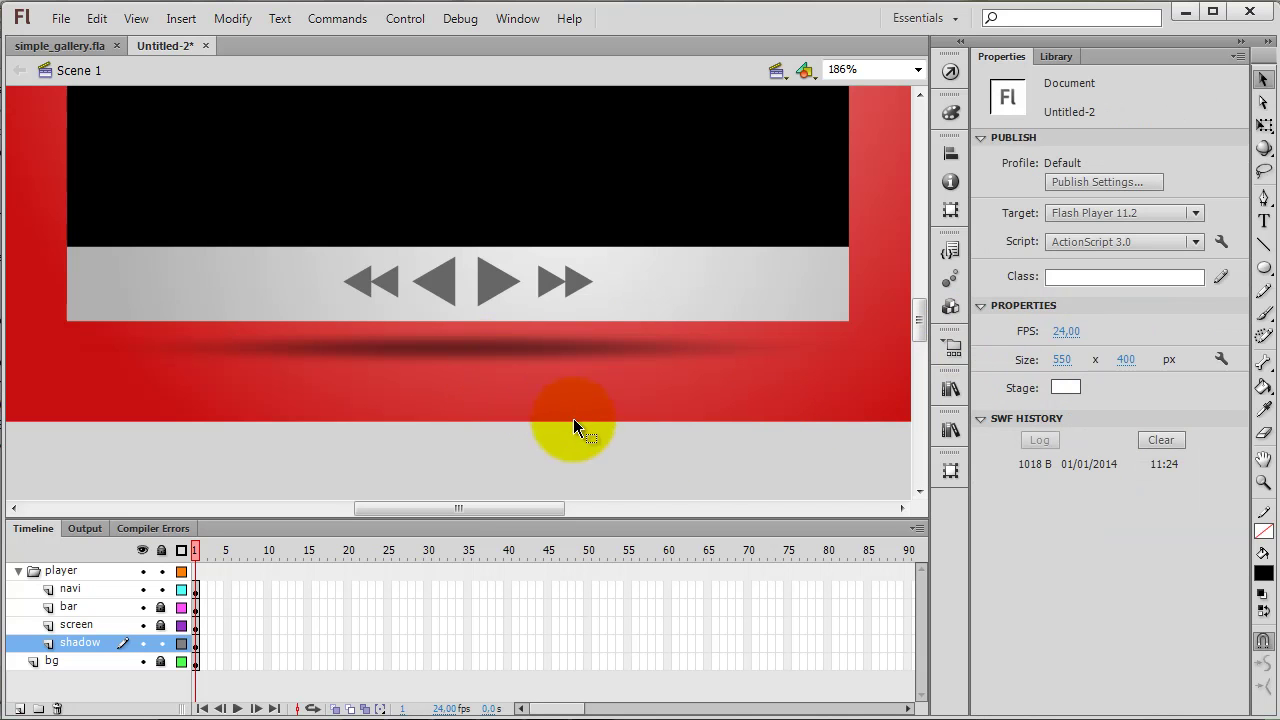
Lock the shadow layer and add a new layer named gambar above the player folder.
click(918, 69)
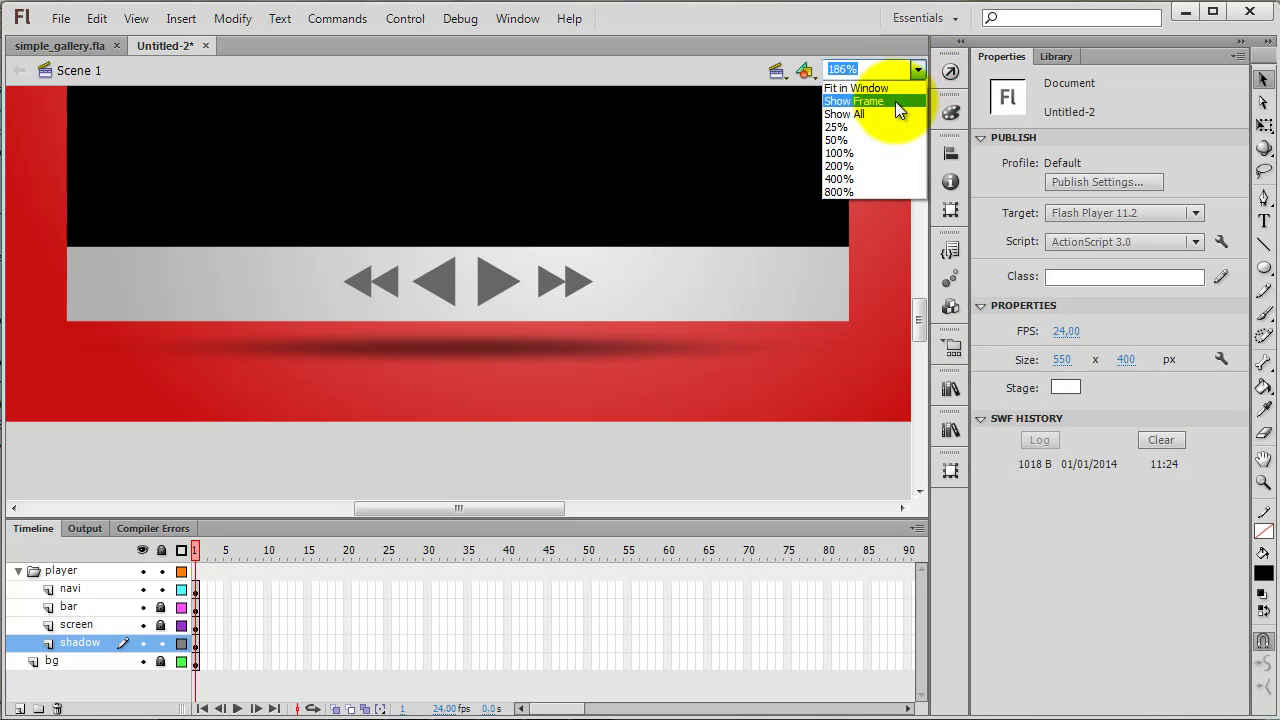
click(895, 101)
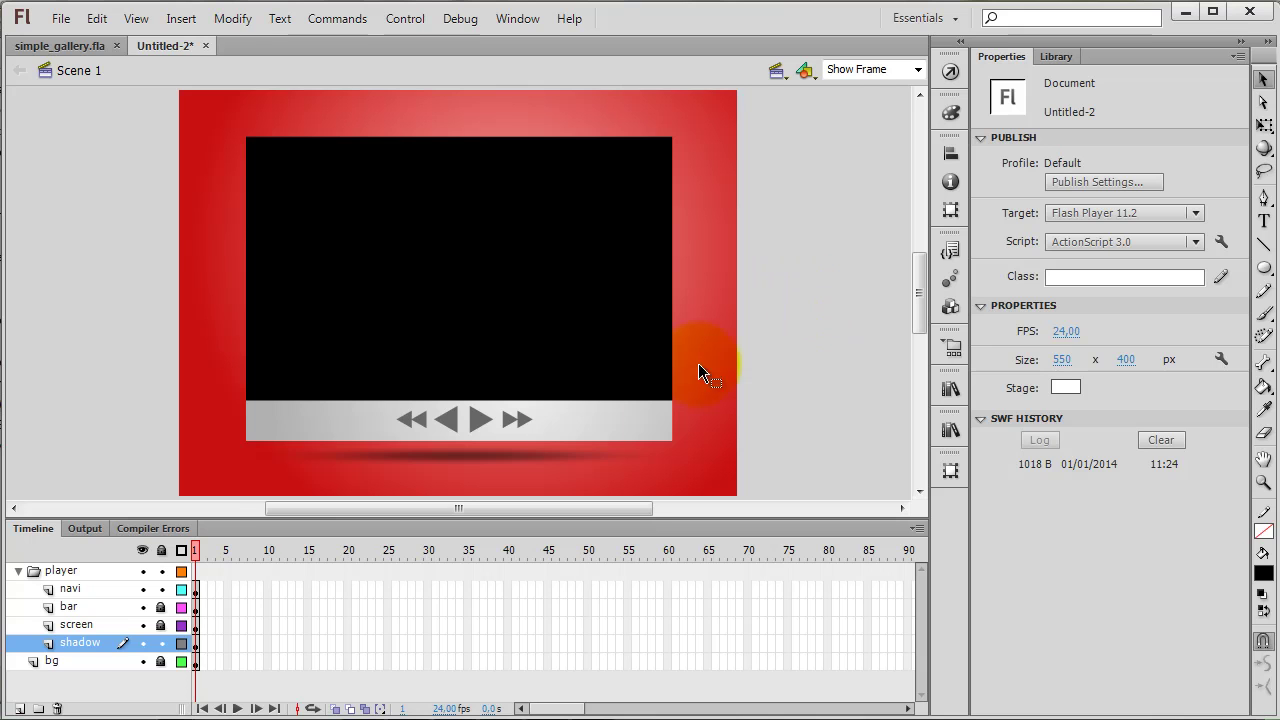
click(161, 643)
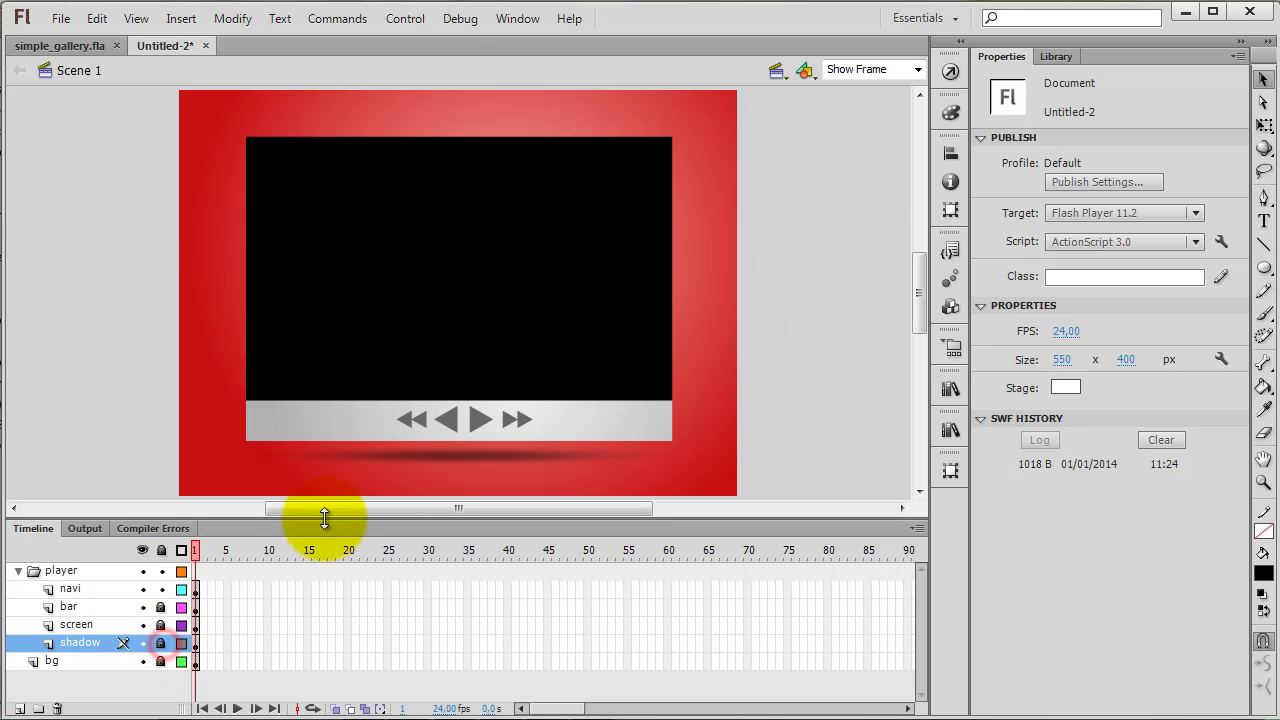
click(66, 573)
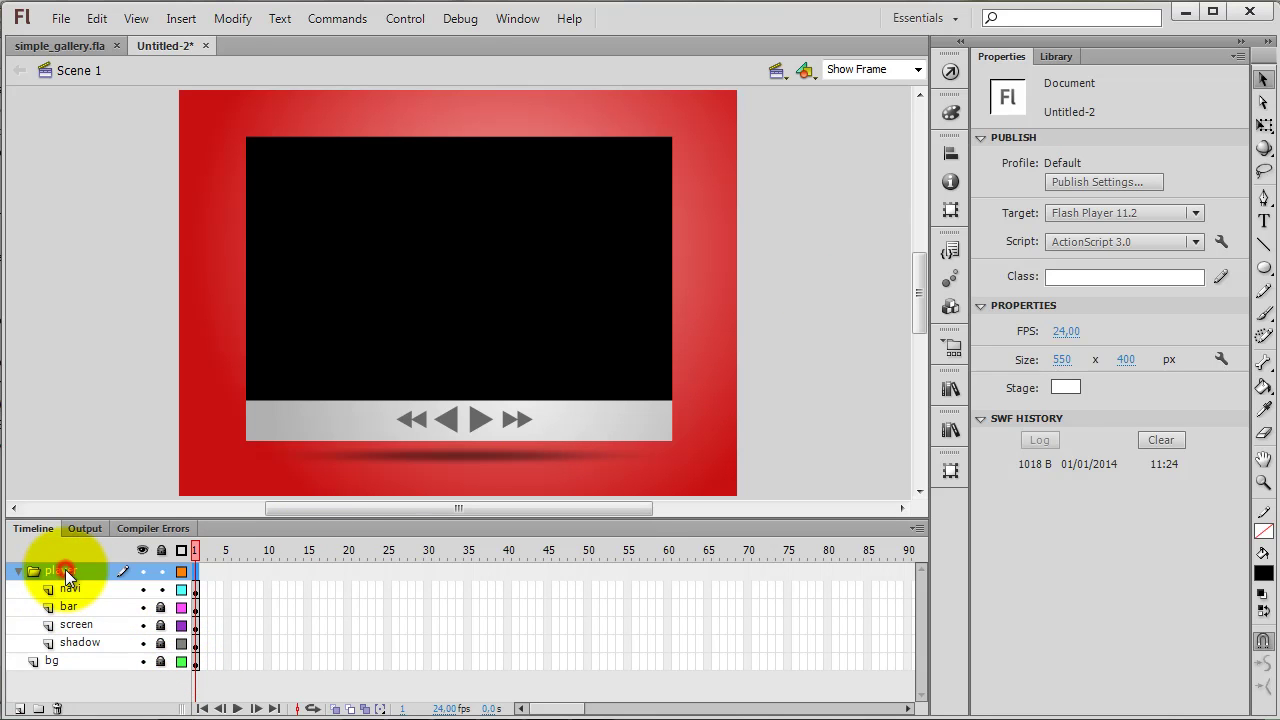
click(18, 710)
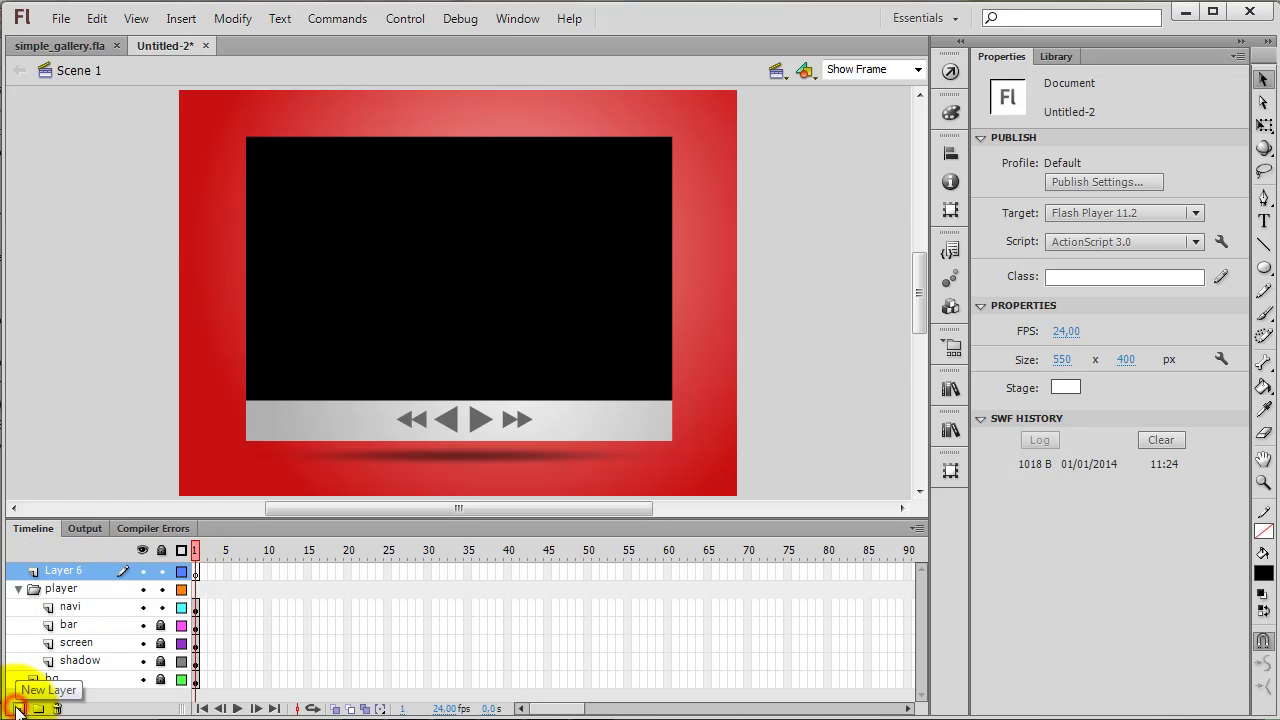
double_click(74, 571)
text(gamba)
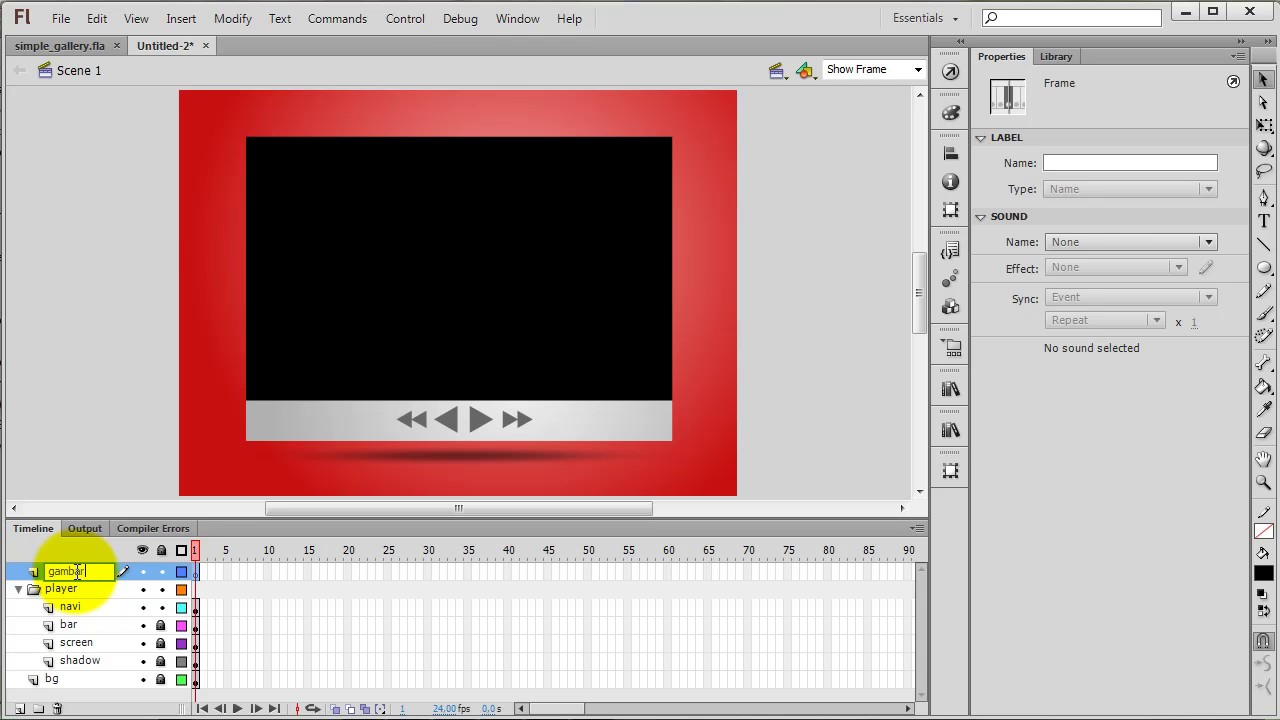
text(r)
key(Return)
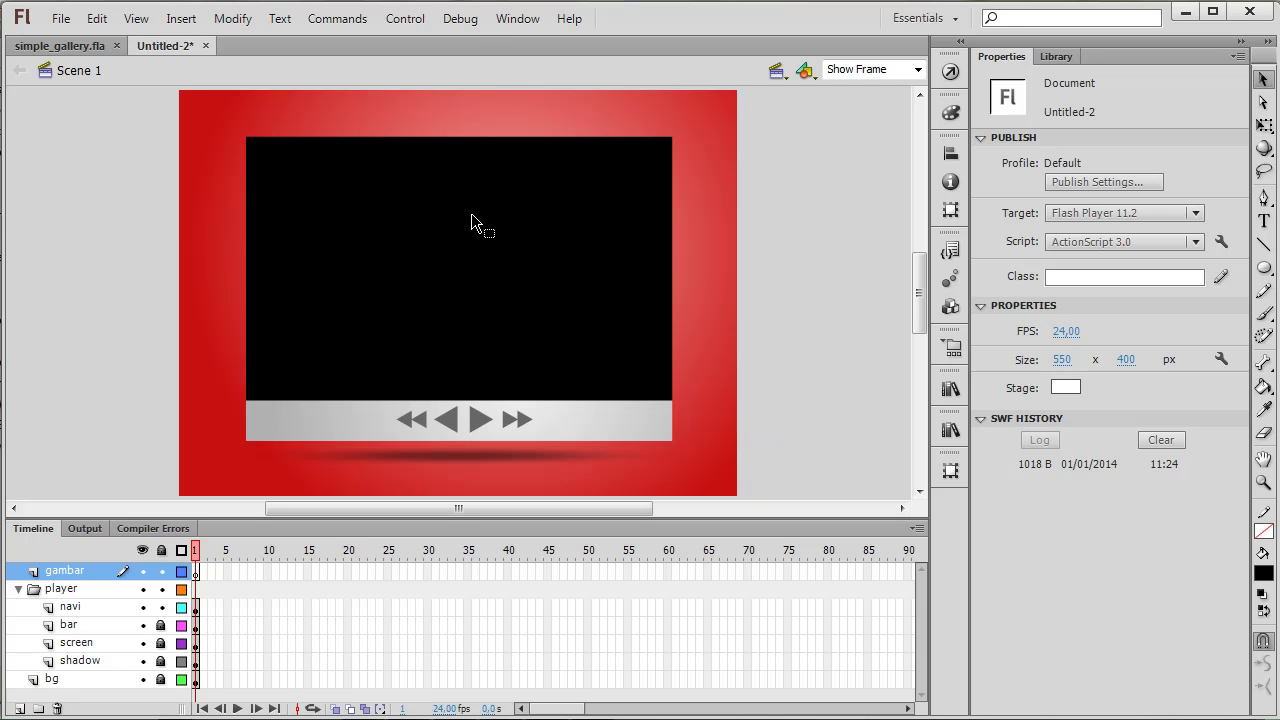
Place the static text "Gallery" over the black screen on the gambar layer.
click(1264, 220)
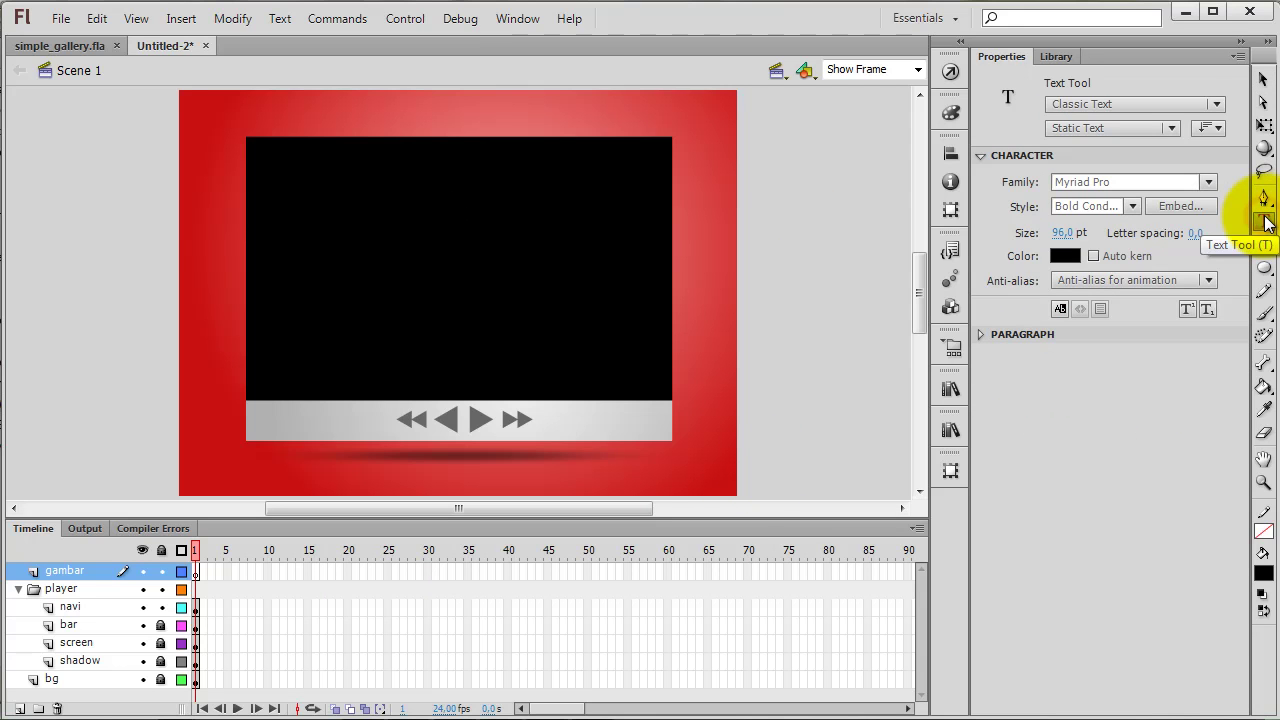
click(392, 217)
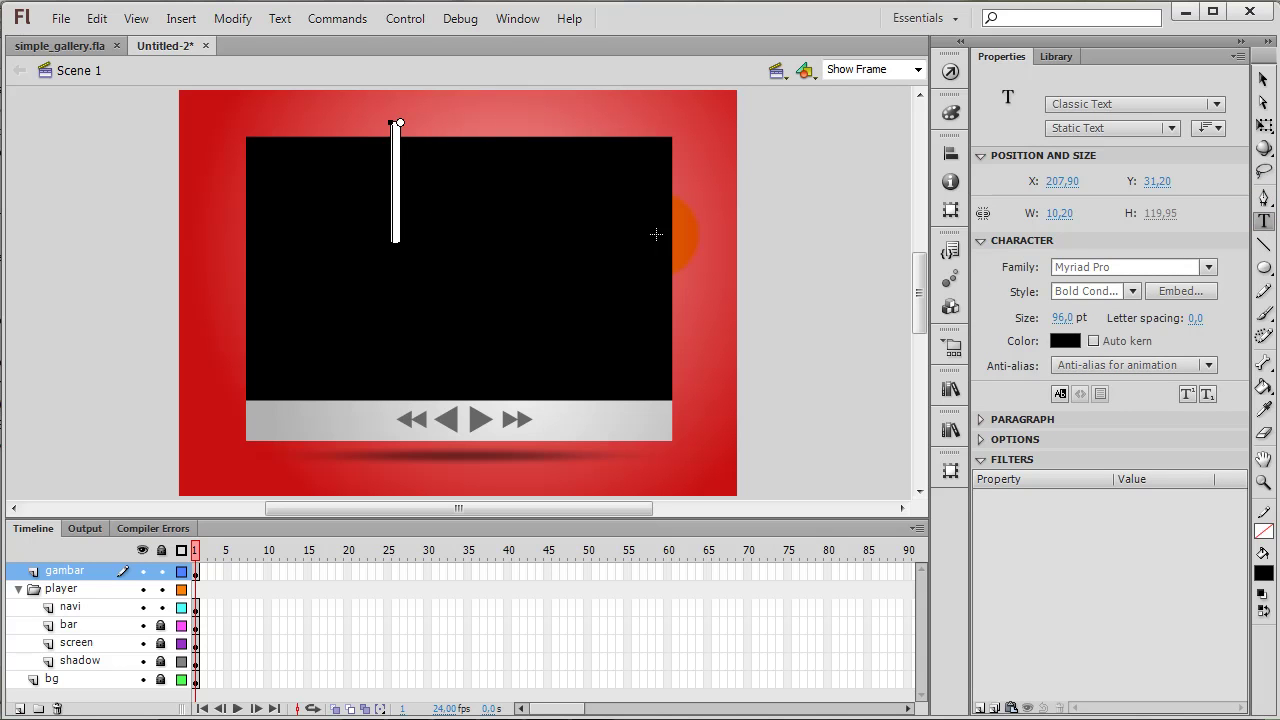
text(Gallery)
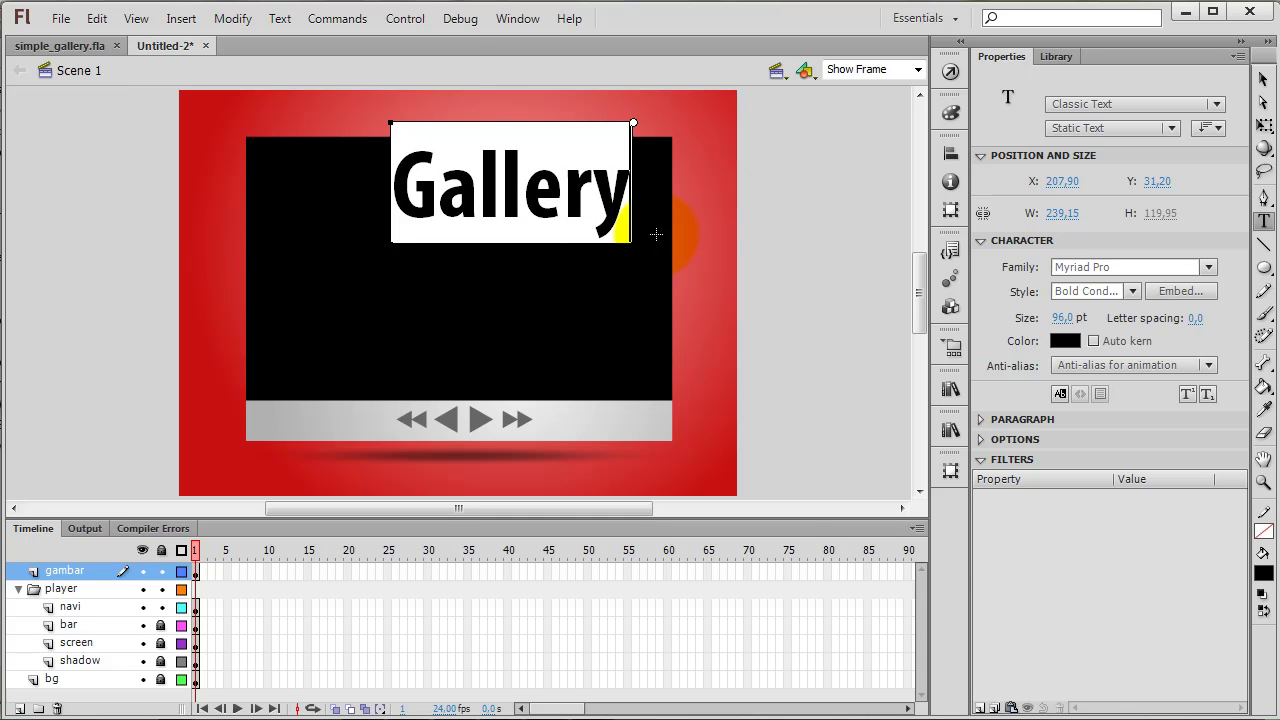
Recolor the "Gallery" text light gray and move it down onto the middle of the black screen.
click(1262, 78)
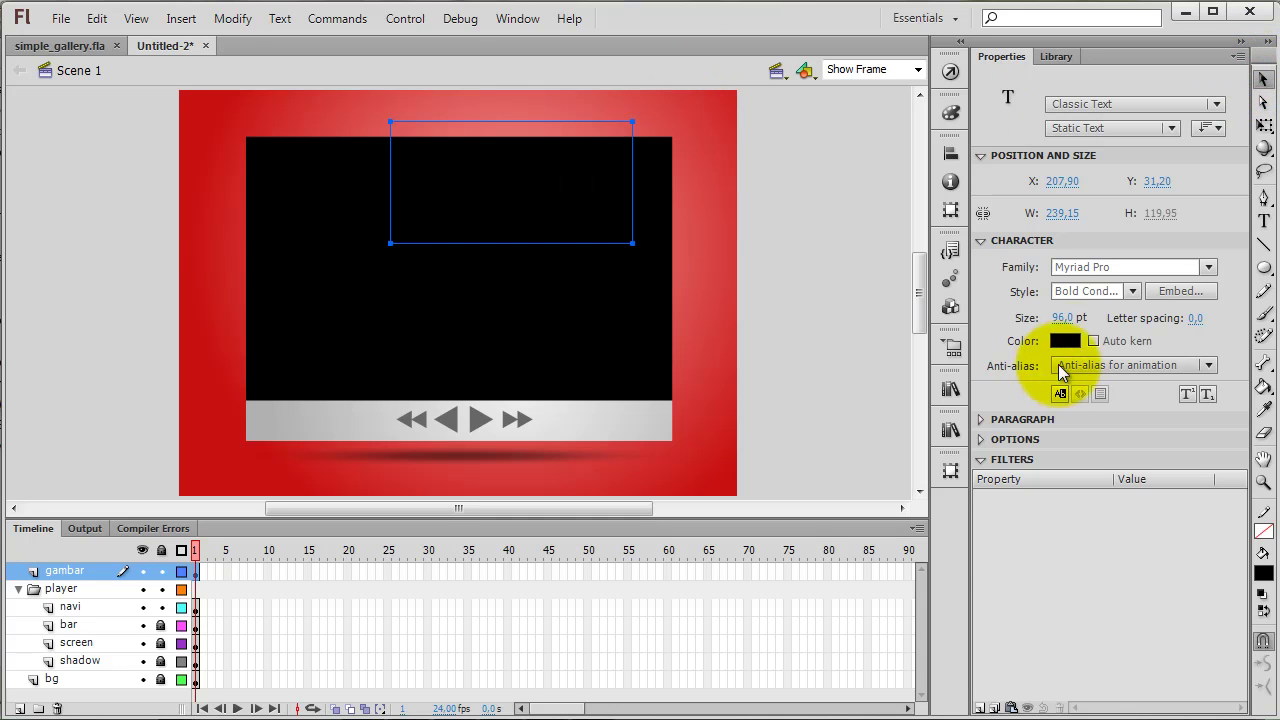
click(1070, 341)
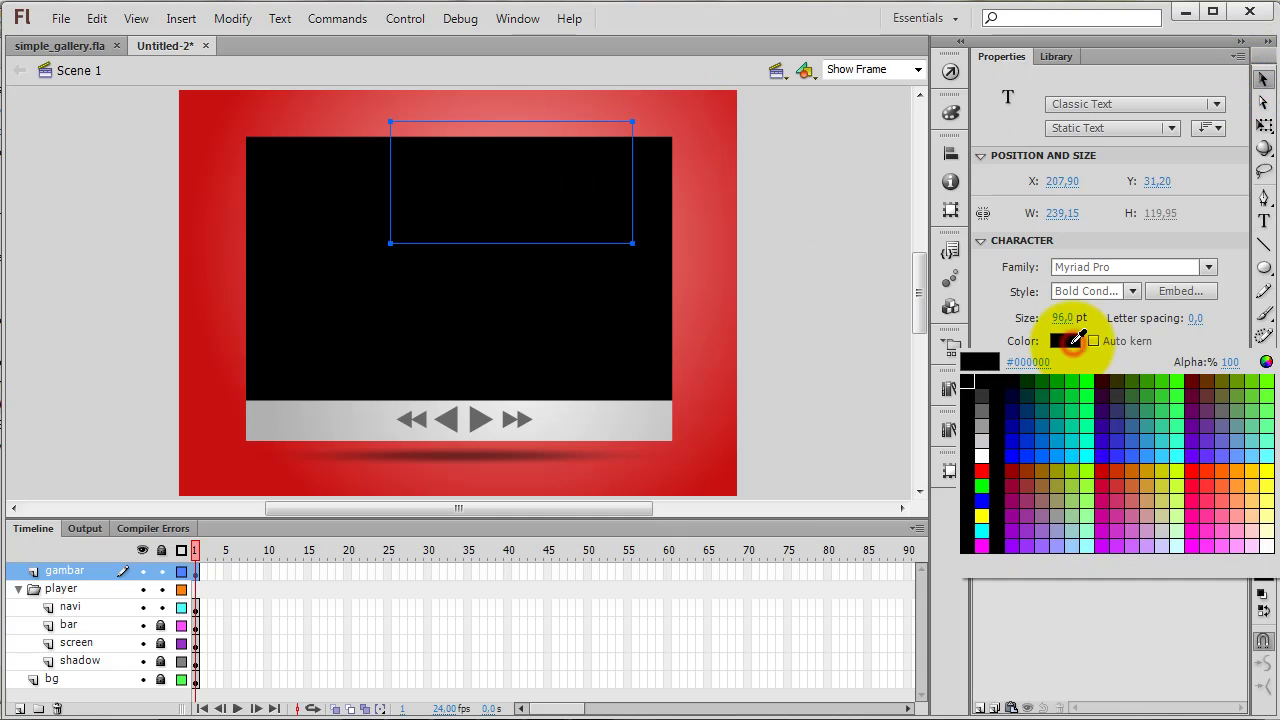
click(982, 440)
drag(514, 163, 431, 287)
Duplicate the "Gallery" text directly below the original and change the copy's wording to "kuring".
click(432, 308)
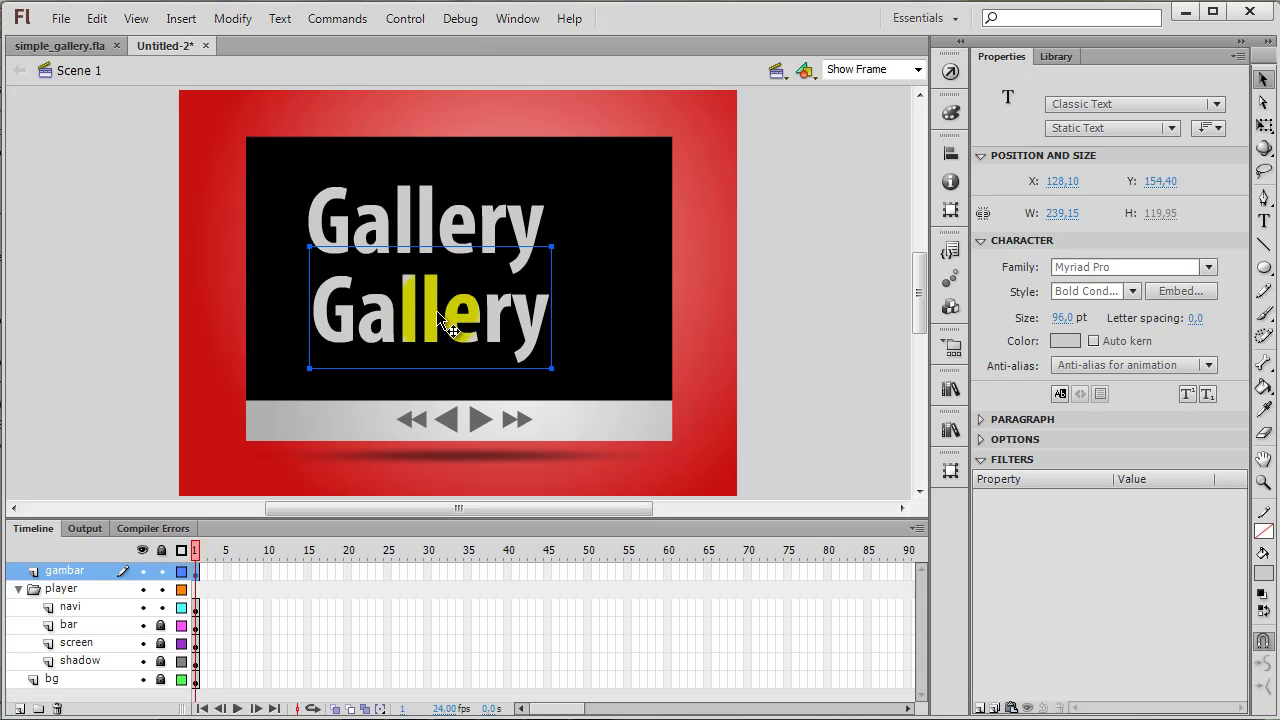
double_click(432, 308)
drag(334, 294, 539, 309)
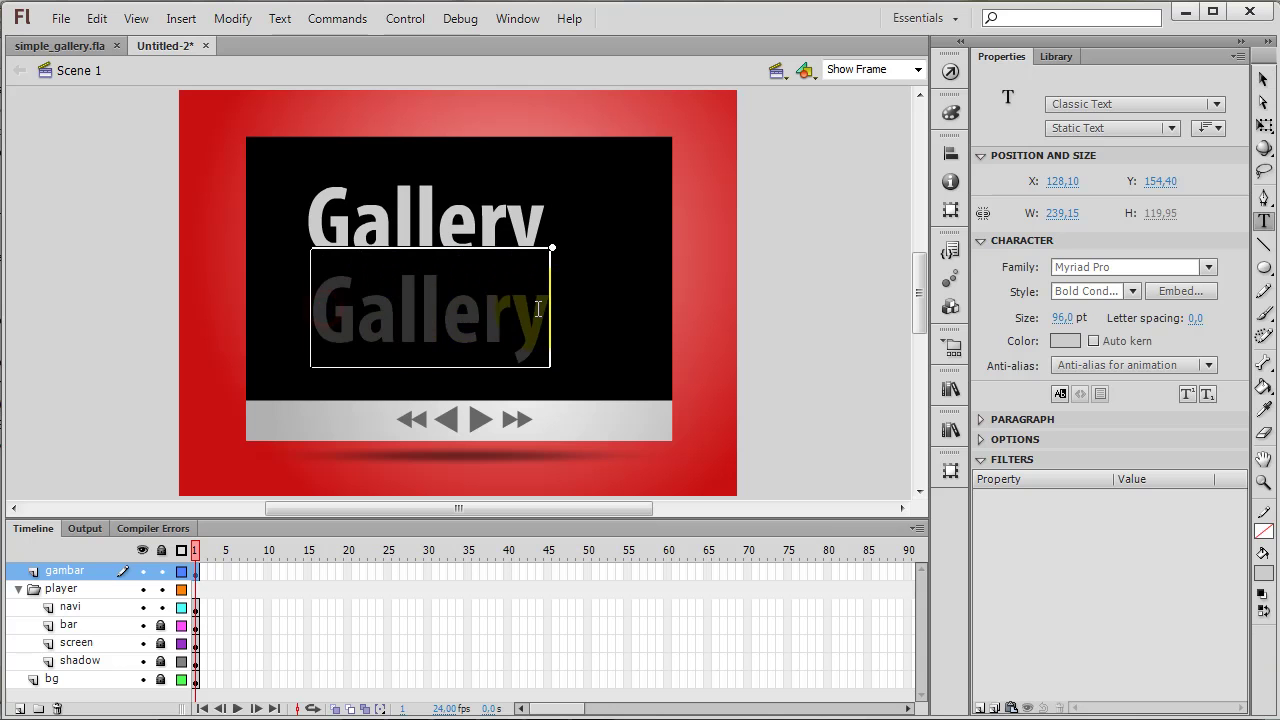
text(kuring)
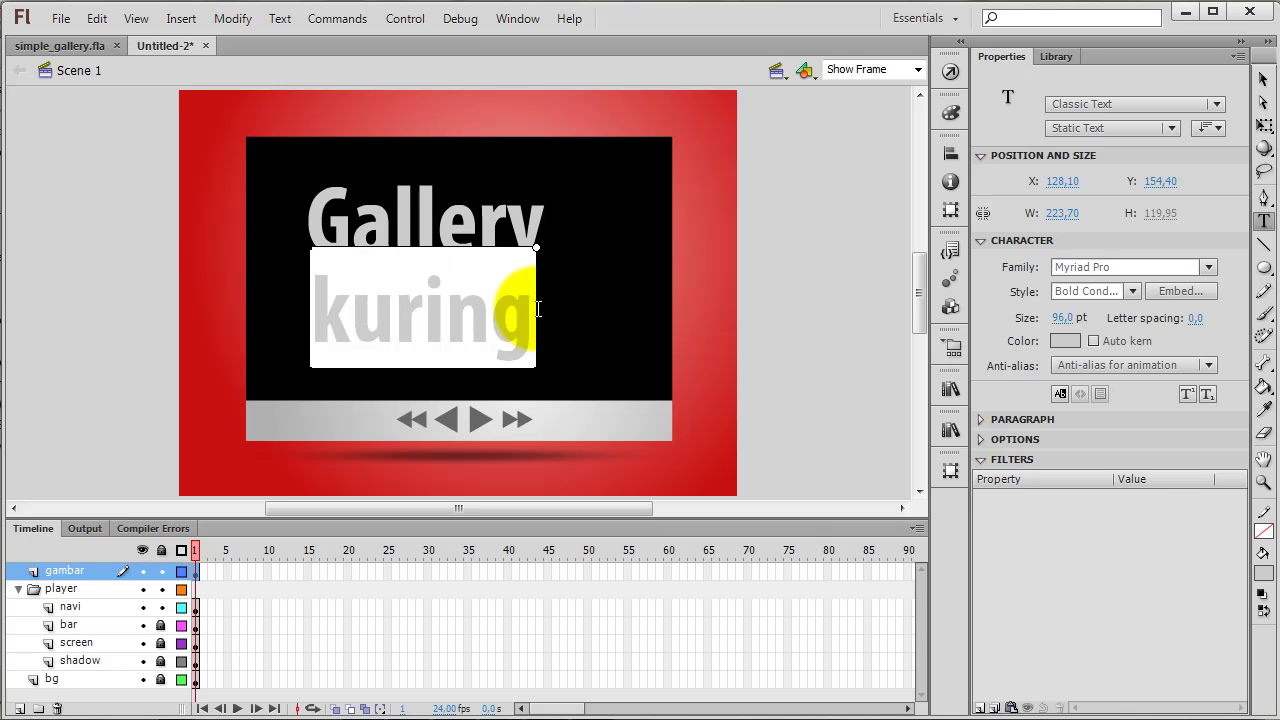
click(1262, 79)
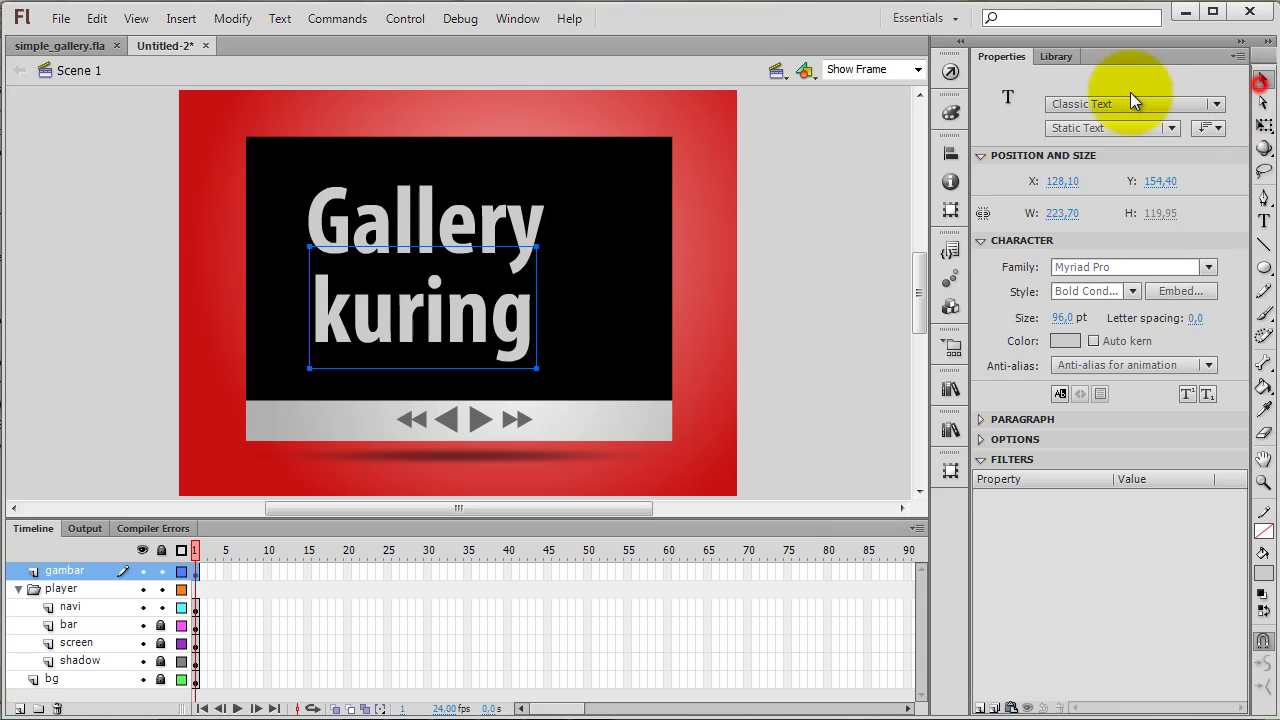
Enlarge the "Gallery" text proportionally to about 353 px wide and center it horizontally on the black screen.
click(528, 226)
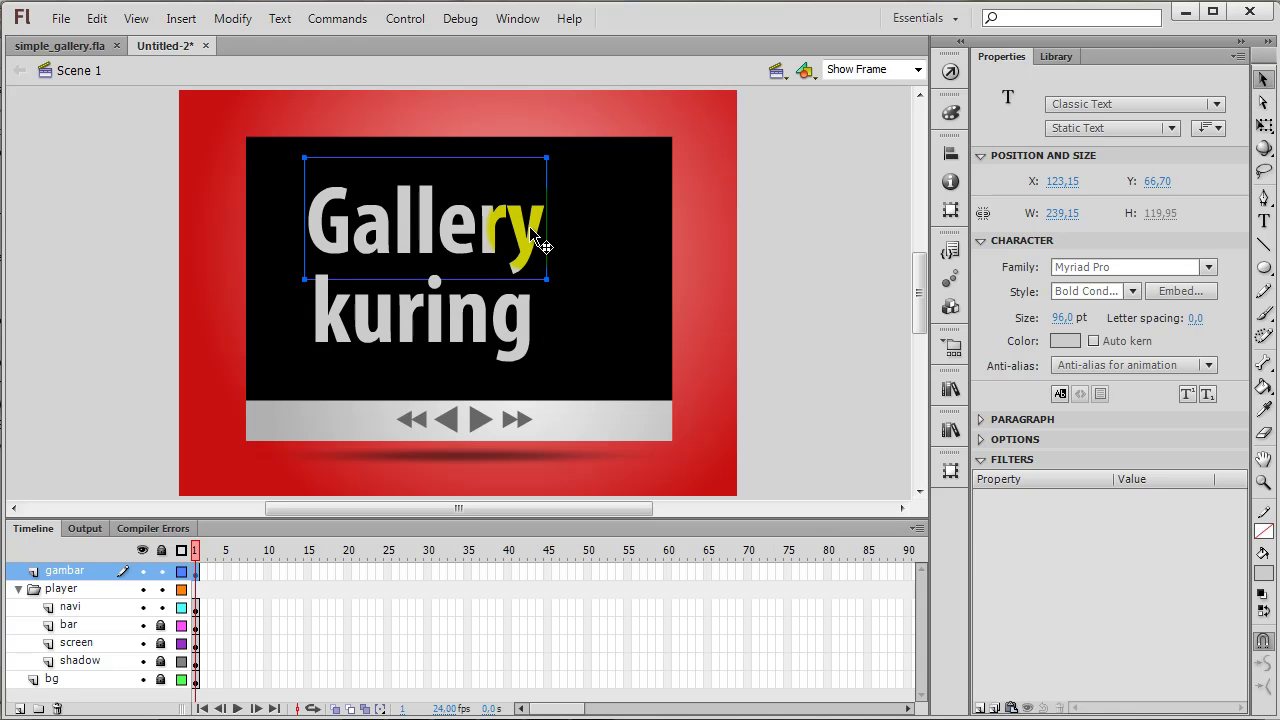
key(q)
drag(298, 284, 246, 309)
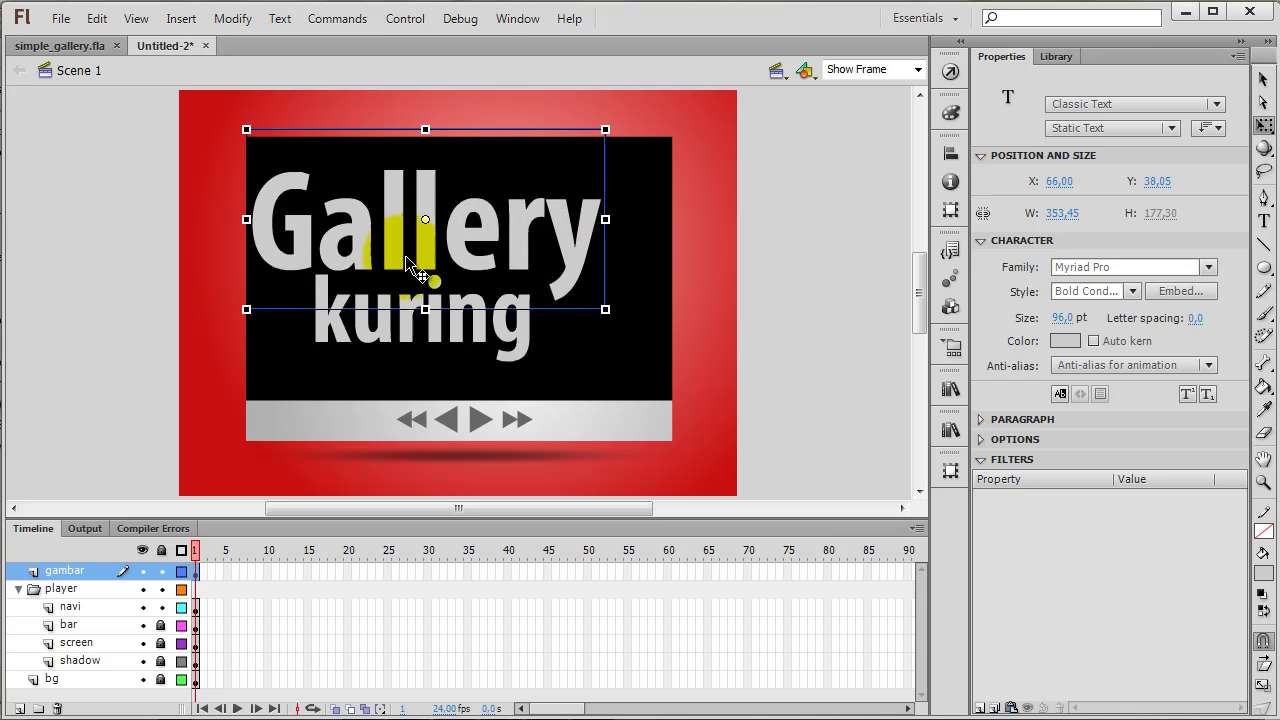
drag(430, 232, 466, 235)
Move "kuring" under the end of "Gallery" and scale it down to about 204 px wide.
drag(515, 345, 567, 332)
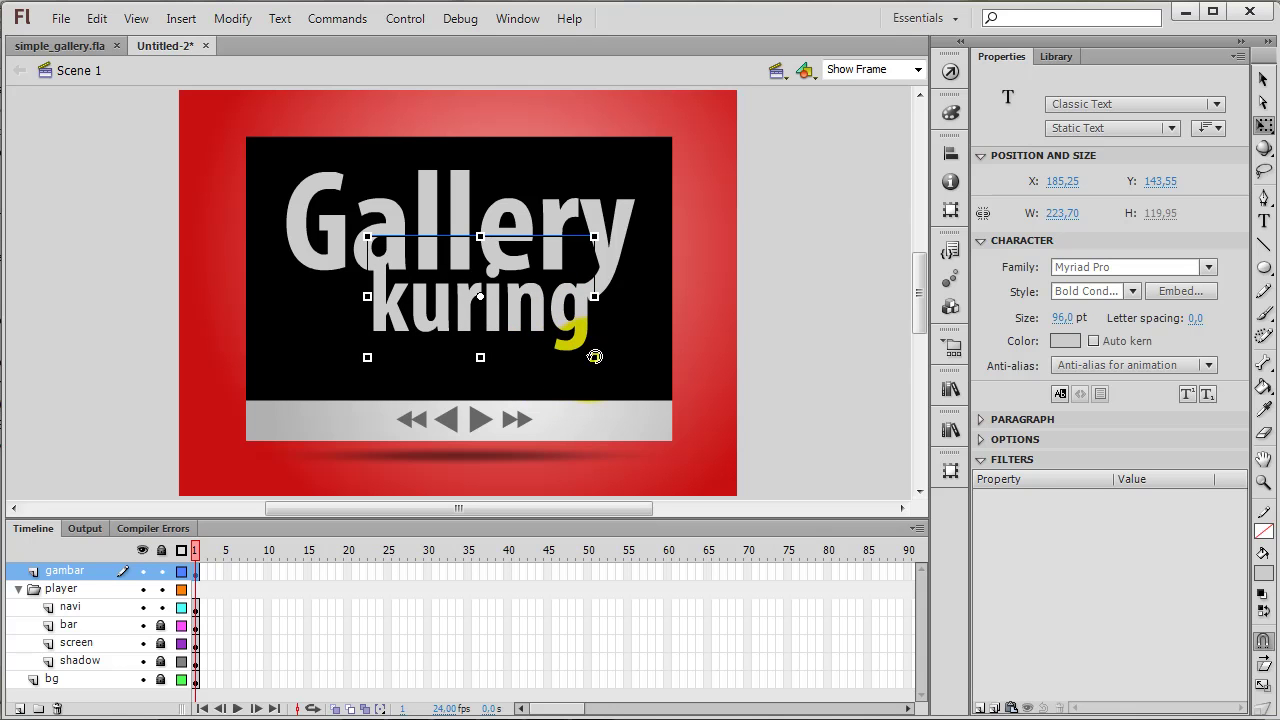
drag(591, 357, 540, 315)
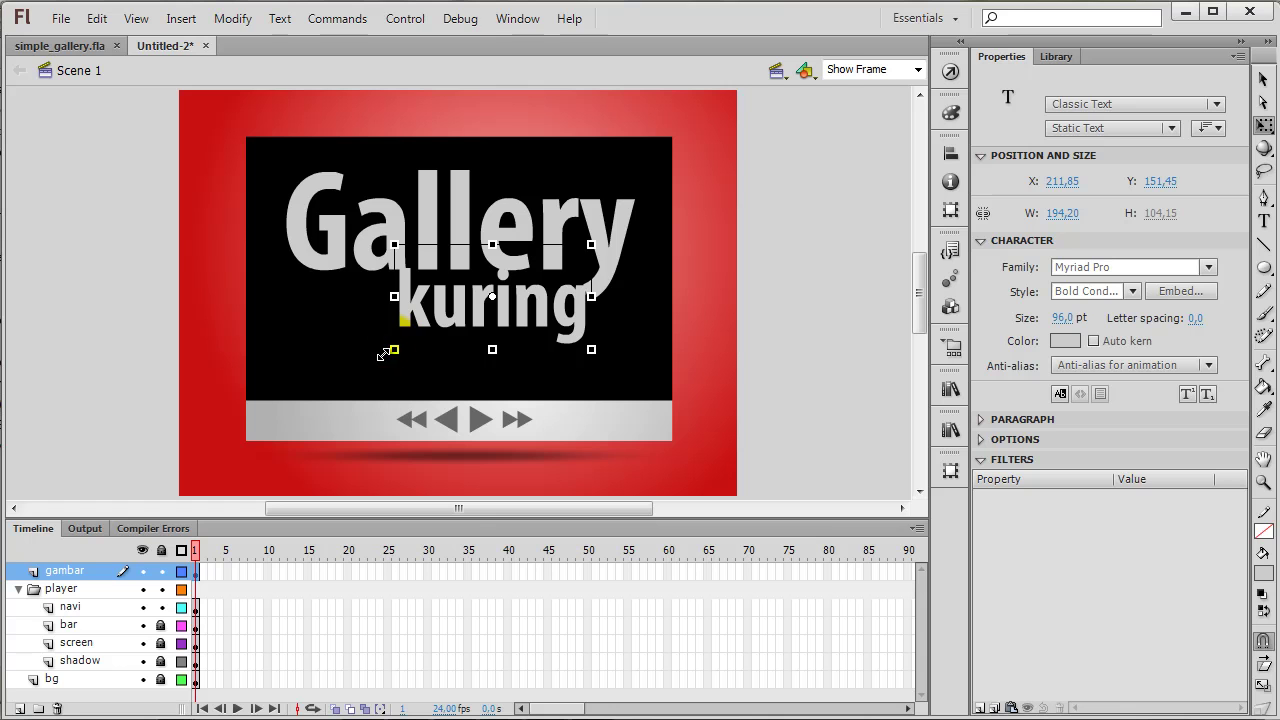
mouse_move(394, 350)
mouse_down()
mouse_move(375, 359)
mouse_move(390, 355)
mouse_up()
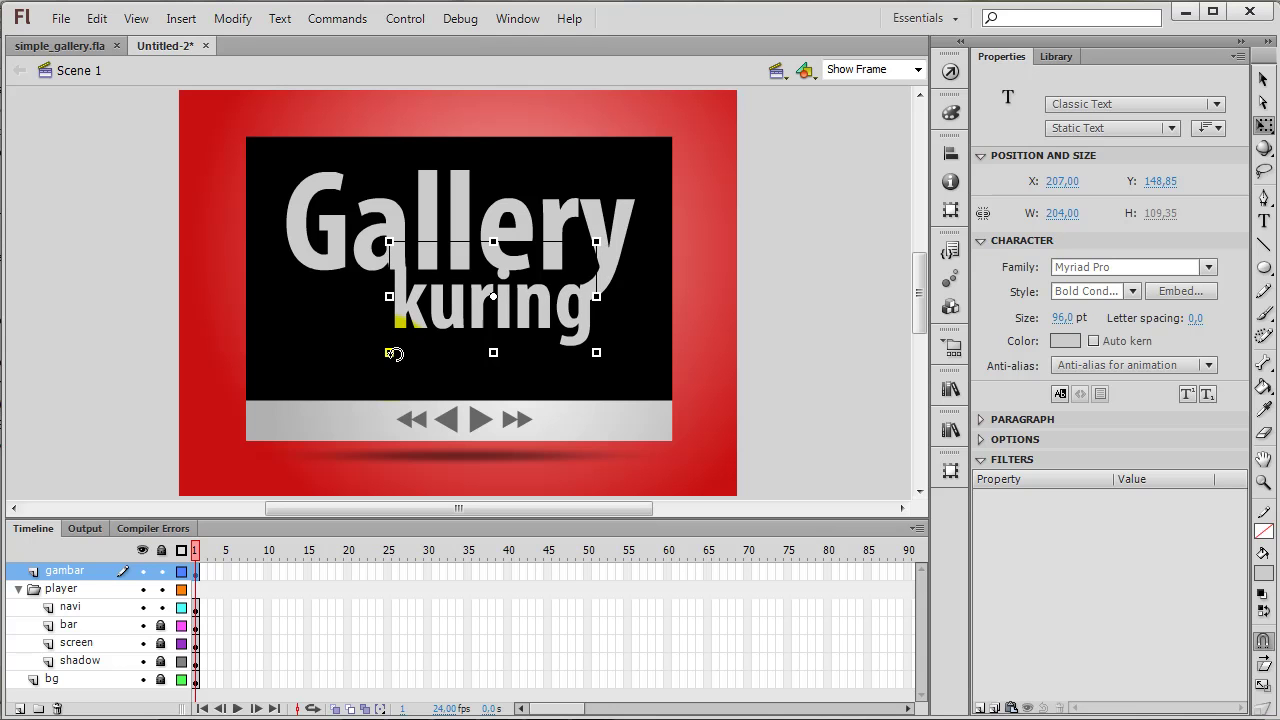
click(624, 345)
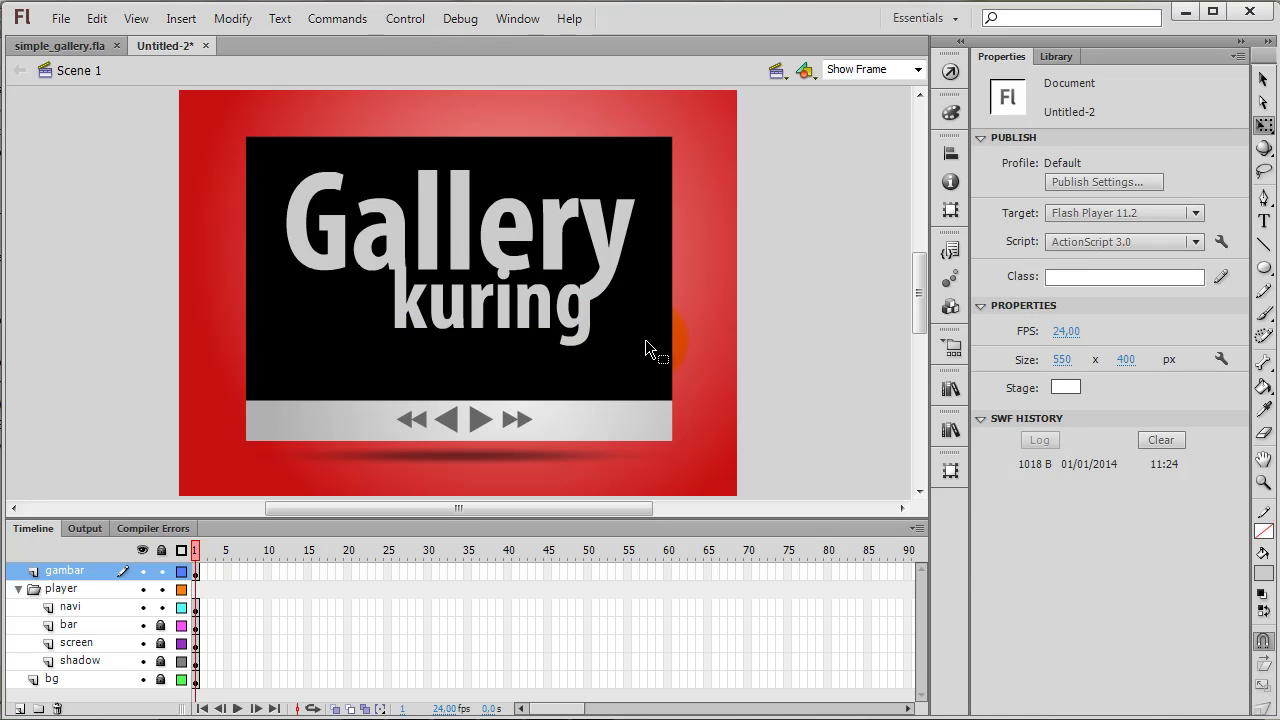
Break both the "Gallery" and "kuring" texts apart into plain shapes and shift them slightly down on the screen.
click(418, 312)
click(1262, 80)
click(622, 220)
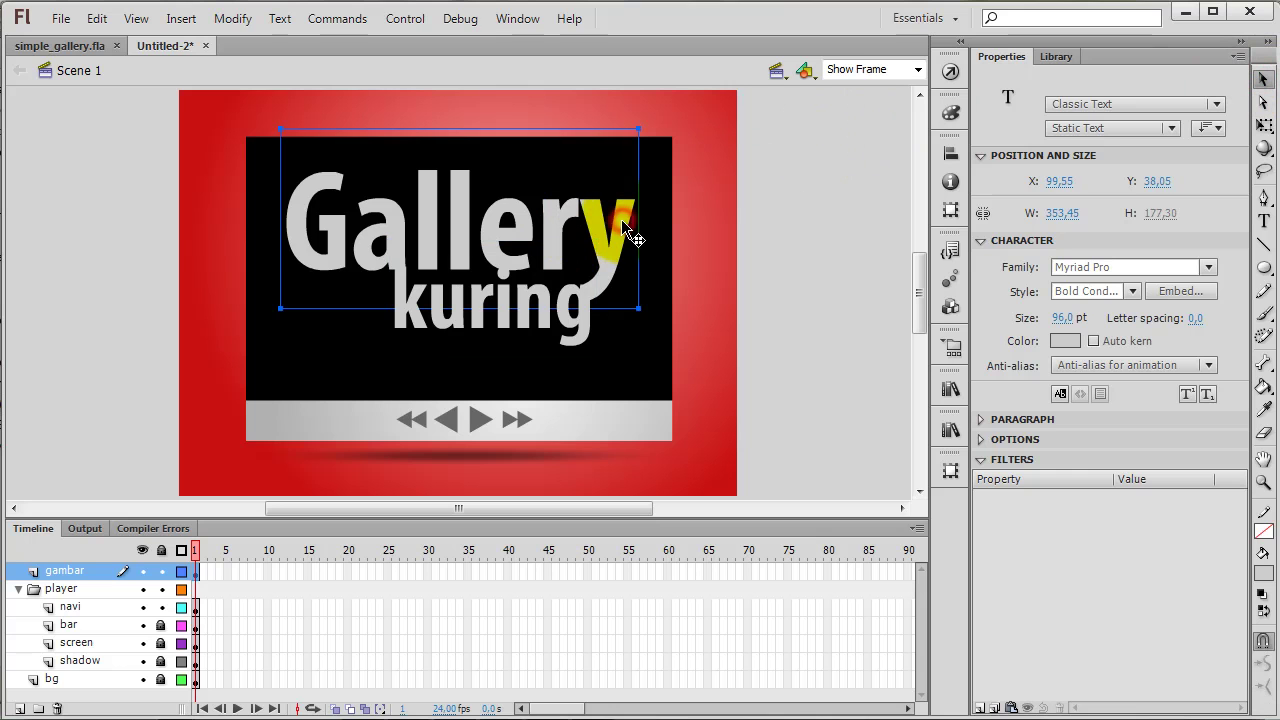
shift+click(580, 322)
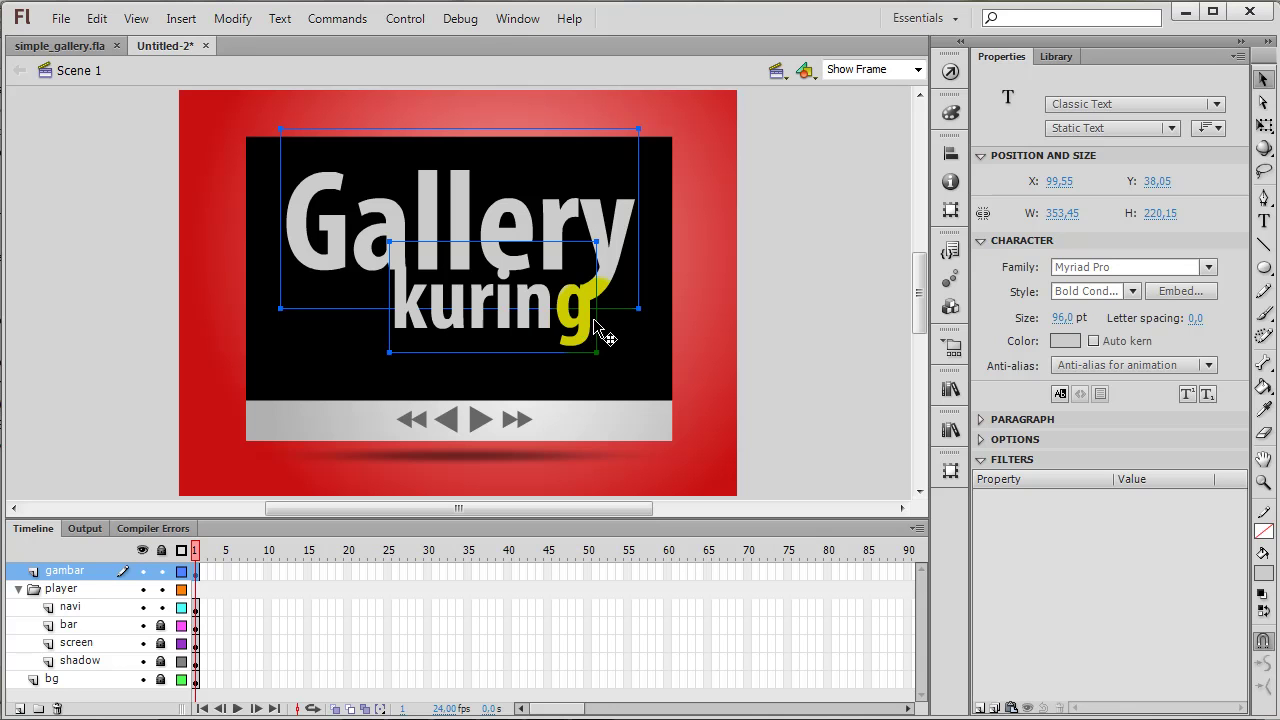
key(ctrl+b)
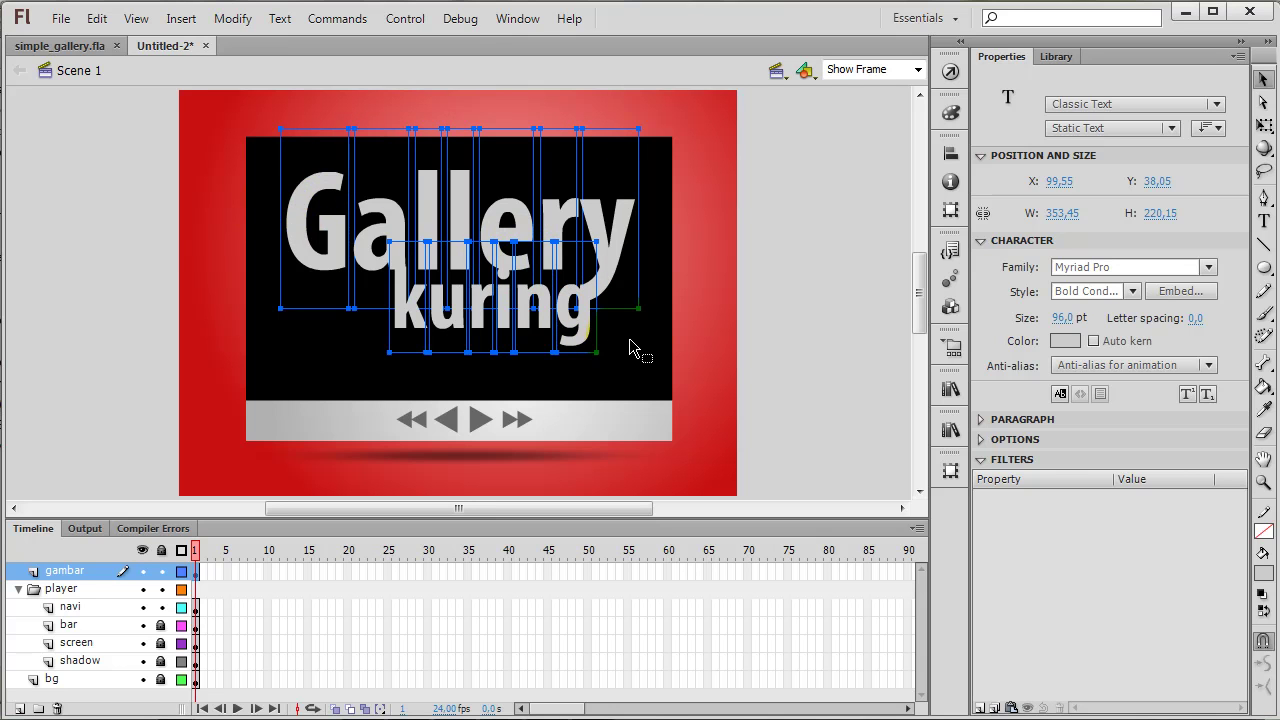
key(ctrl+b)
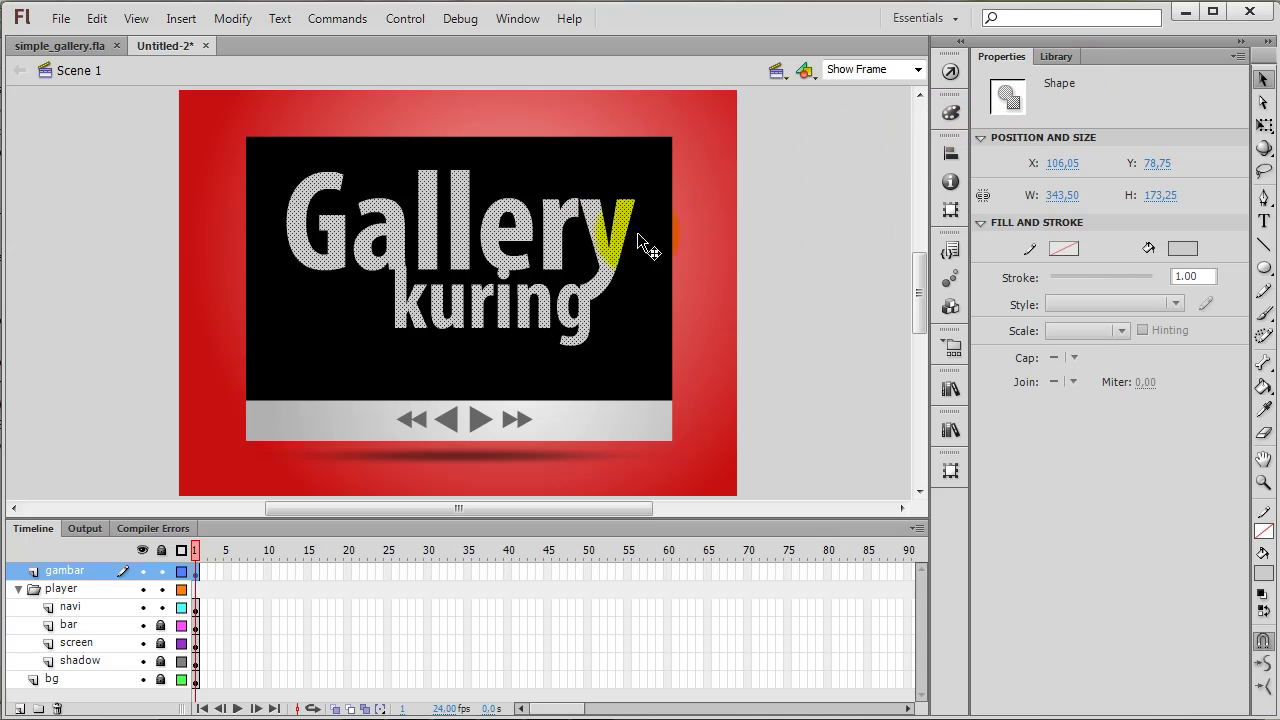
drag(613, 256, 612, 260)
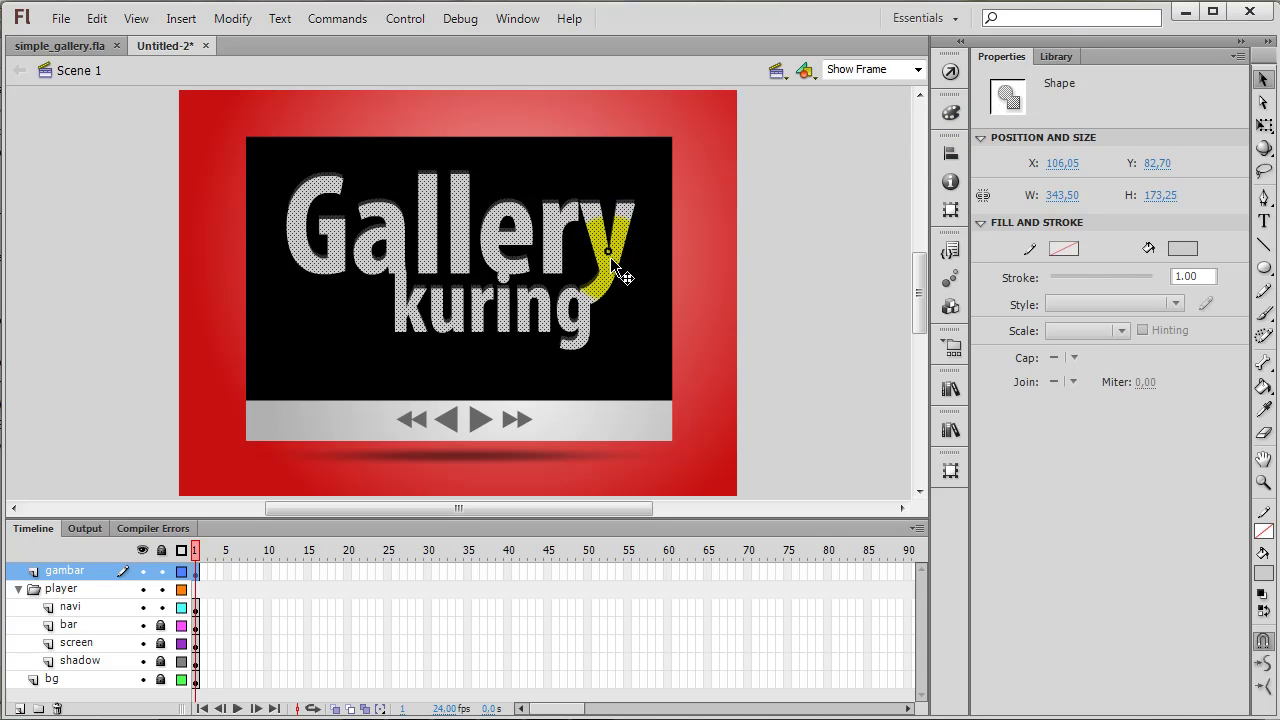
click(662, 262)
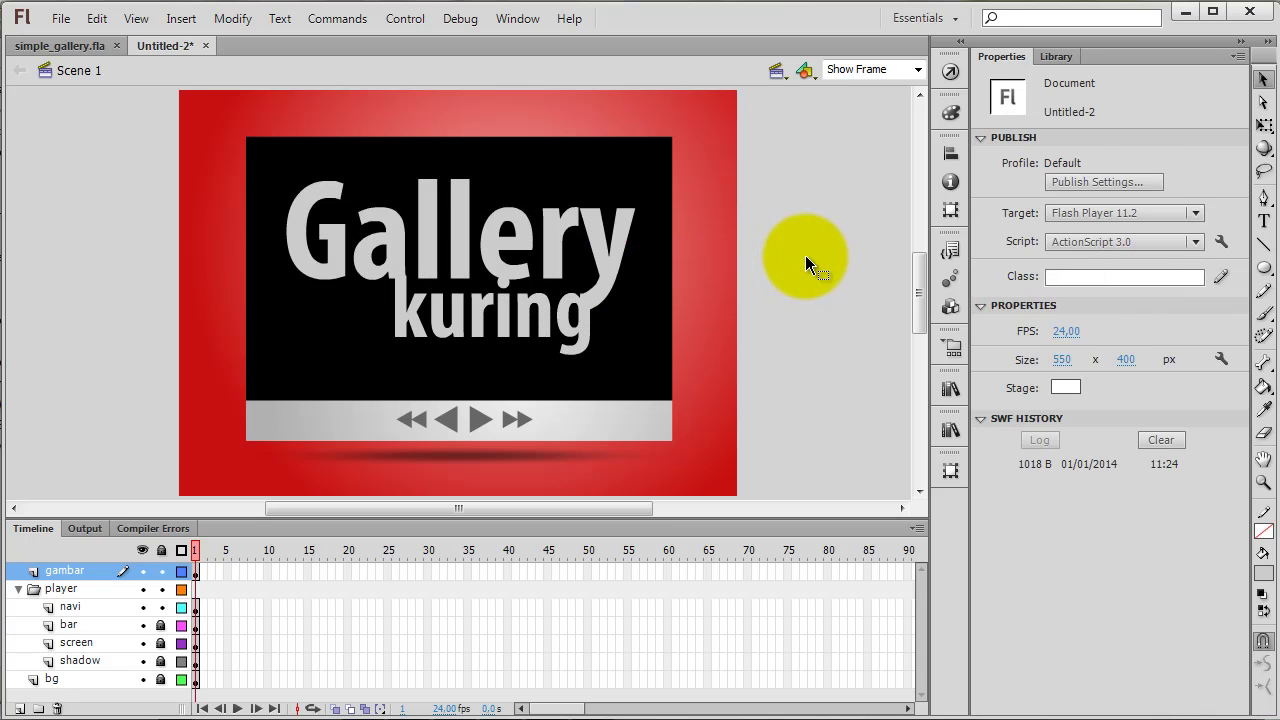
Insert a blank keyframe at frame 2 of the gambar layer.
right_click(203, 567)
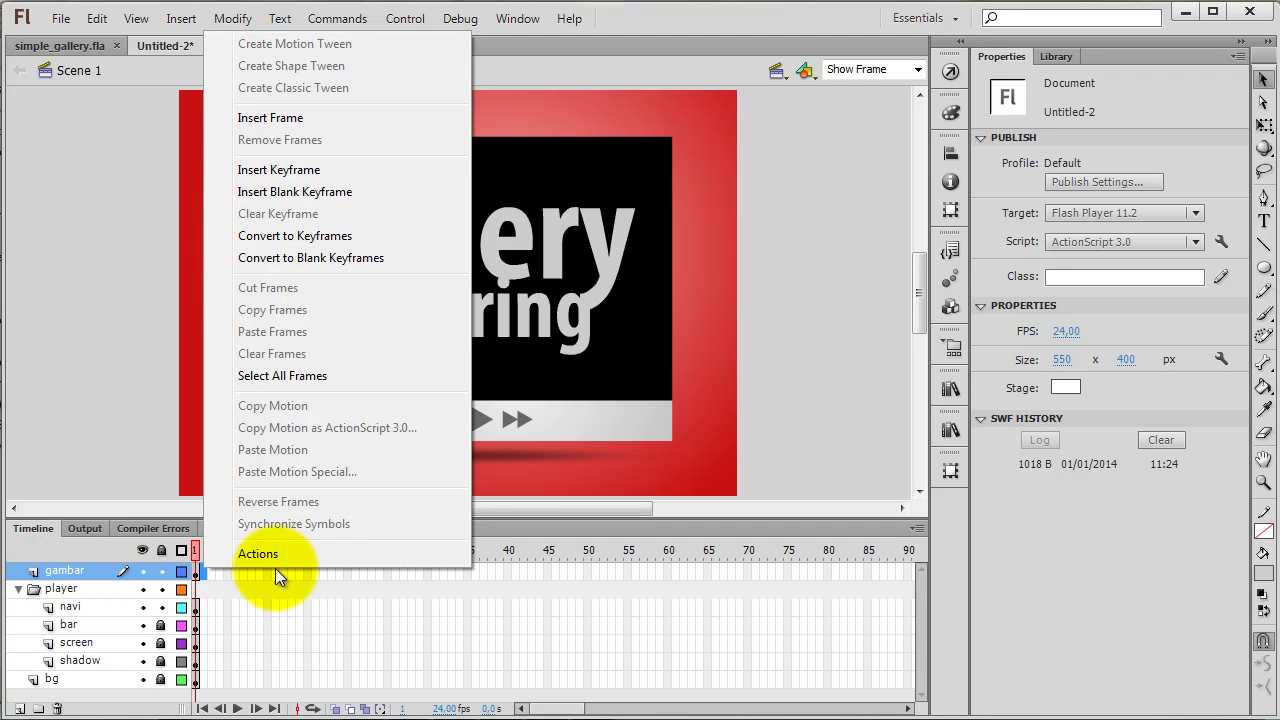
right_click(202, 574)
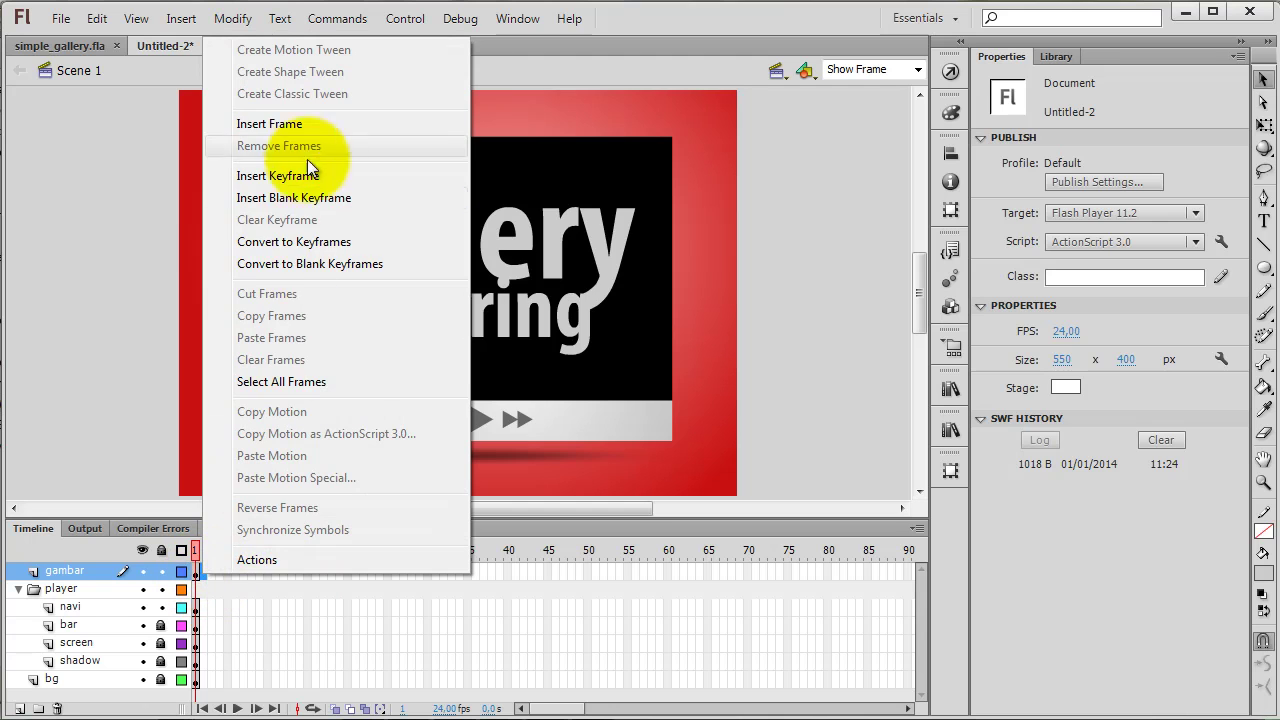
click(311, 199)
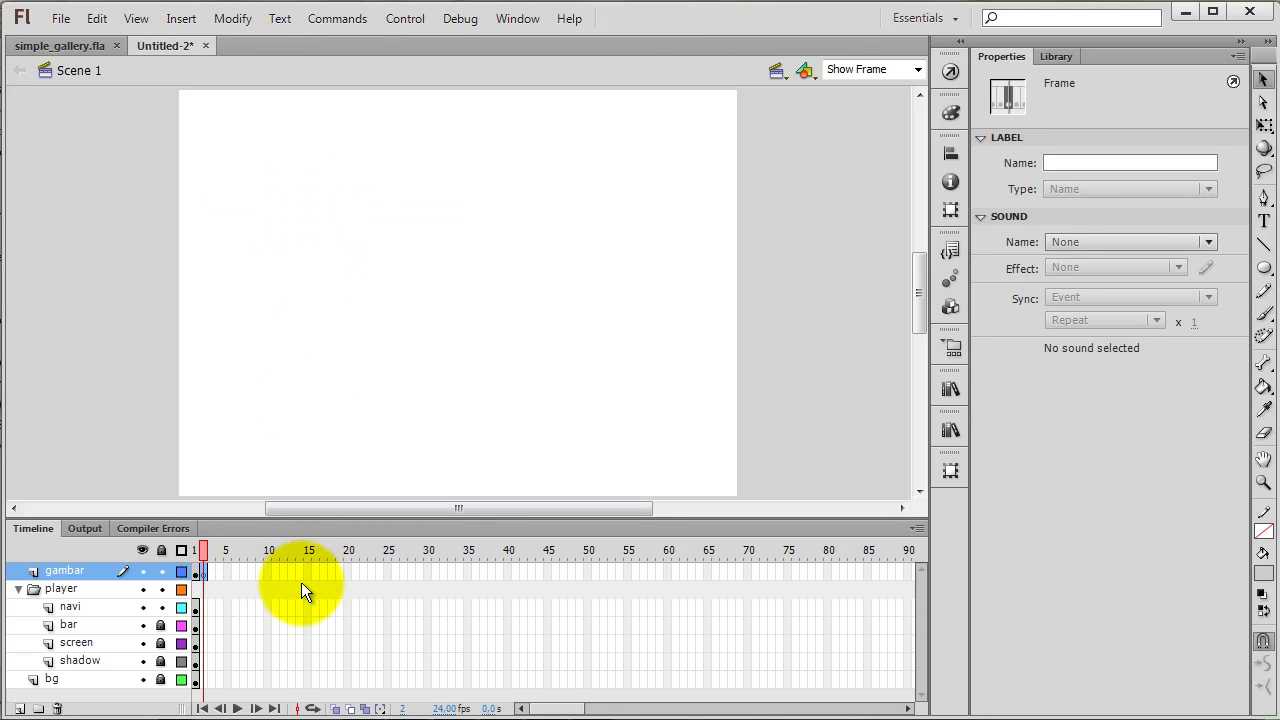
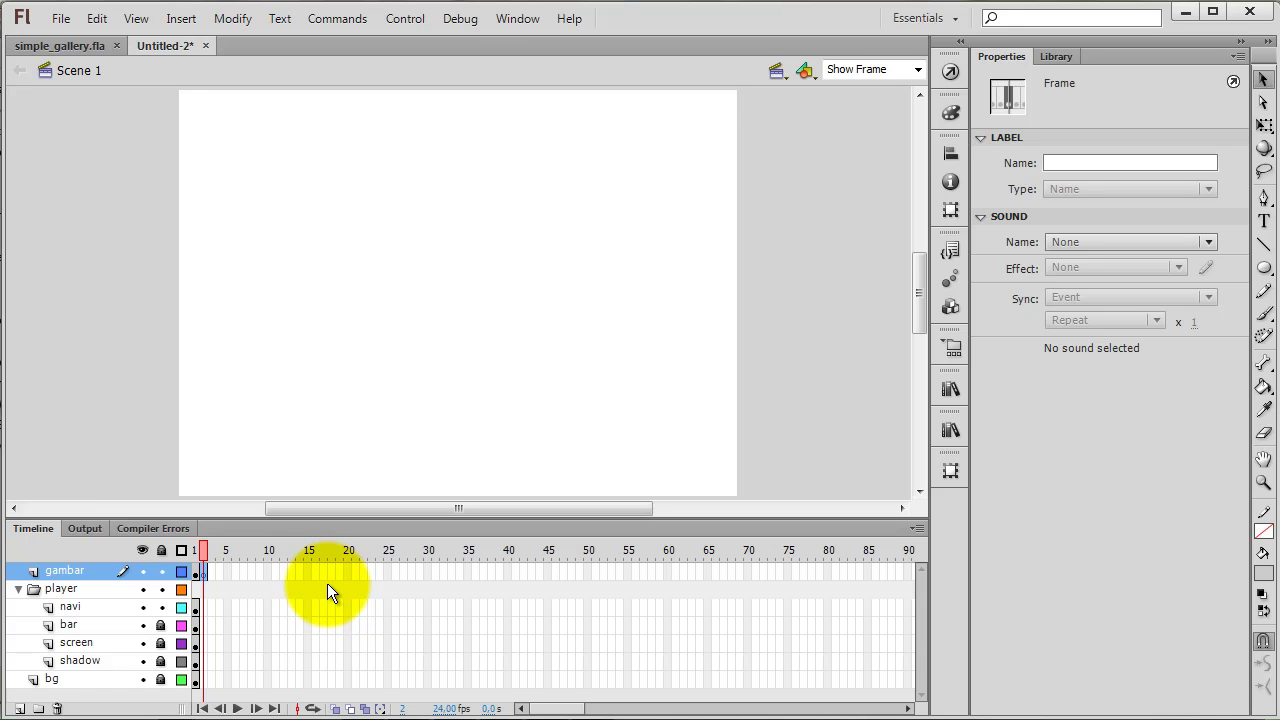
Import frog.jpg, frog2.jpg, keong.jpg, kumbang.jpg and simet.jpg from the images folder into the library.
click(1045, 57)
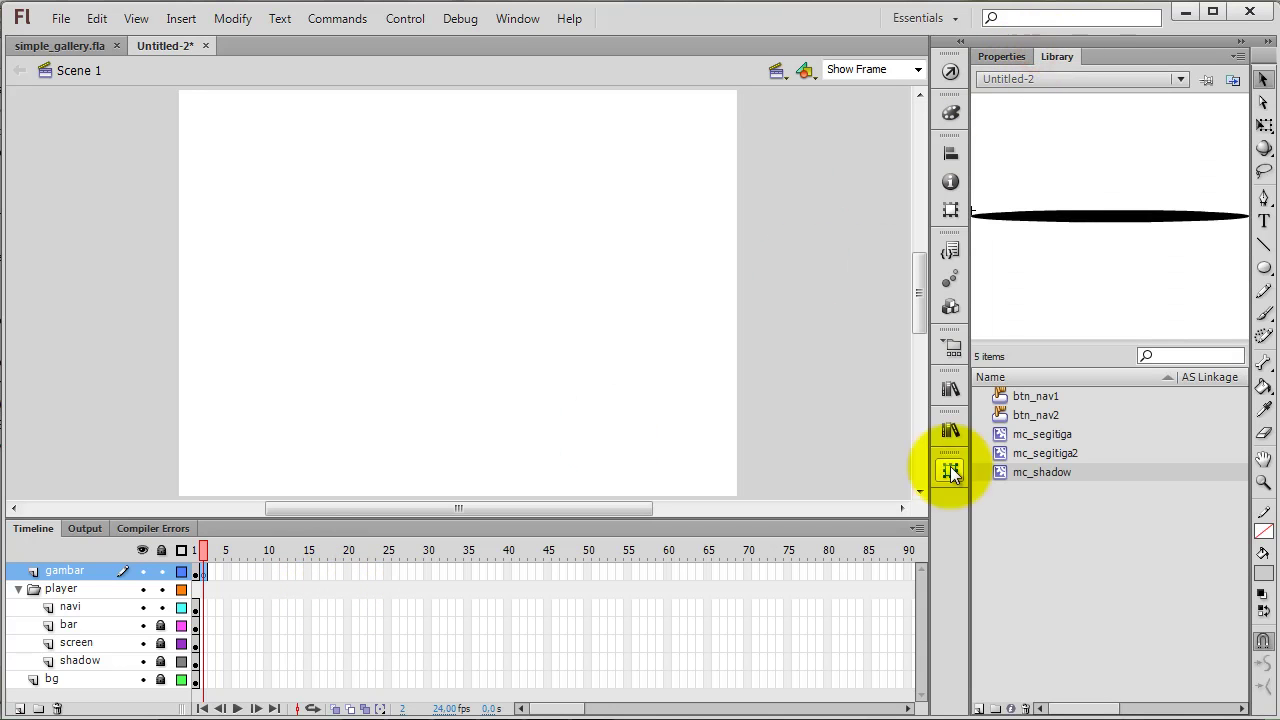
click(62, 22)
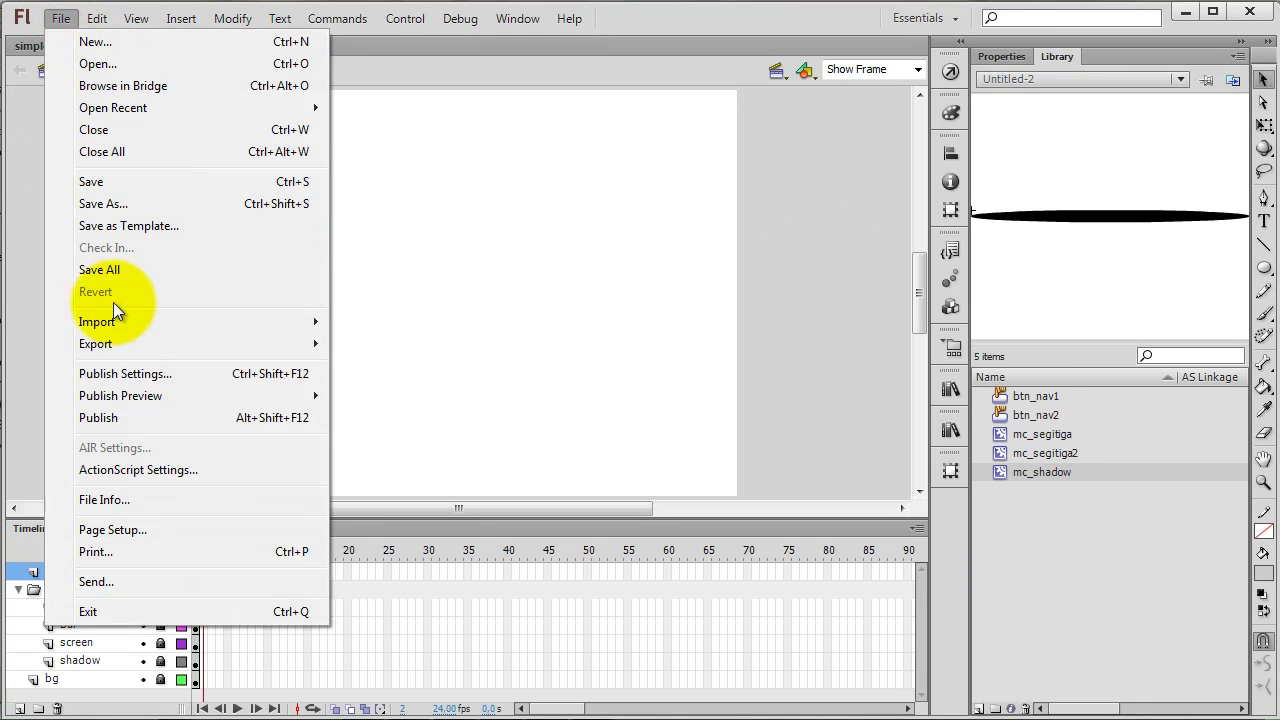
mouse_move(121, 333)
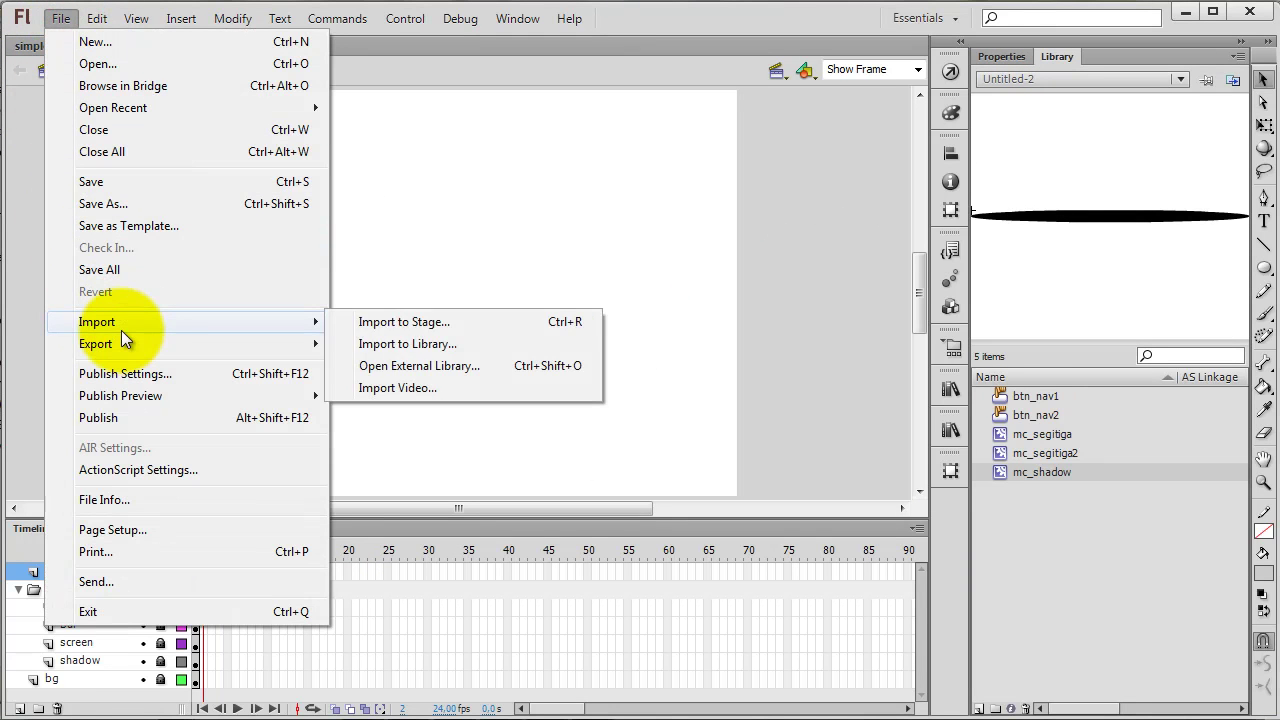
click(393, 347)
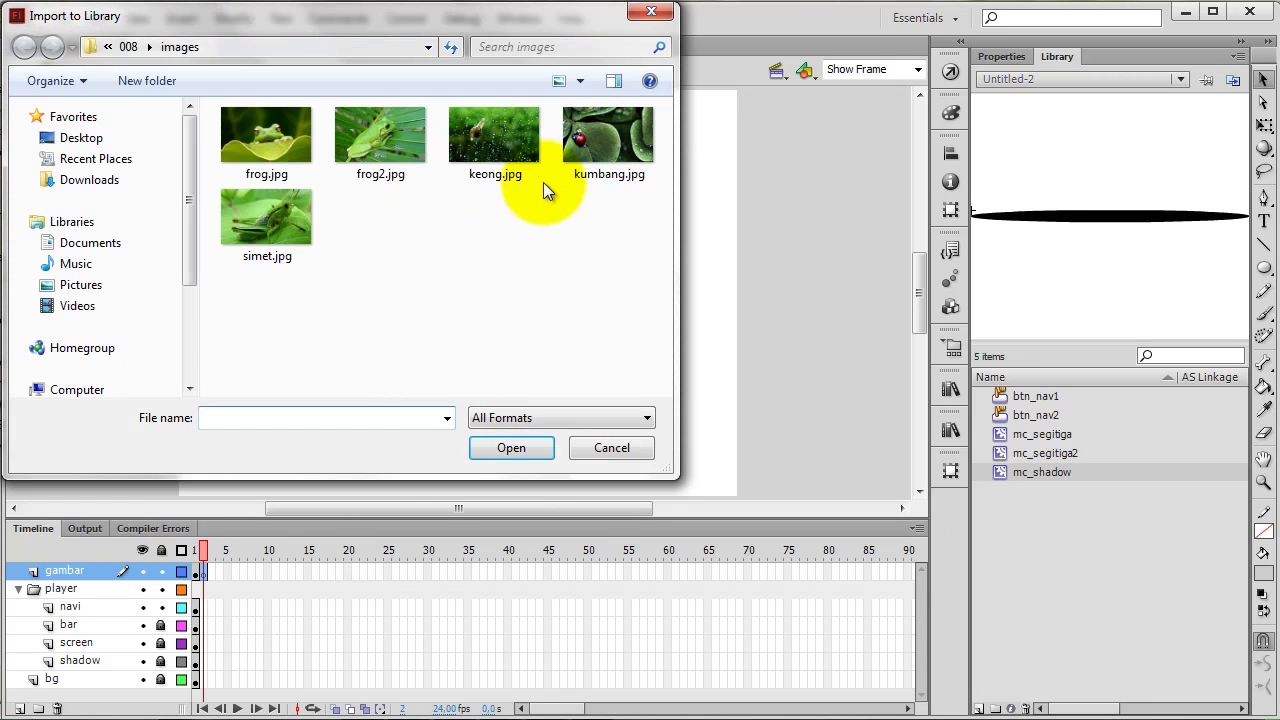
drag(246, 316, 632, 102)
click(492, 448)
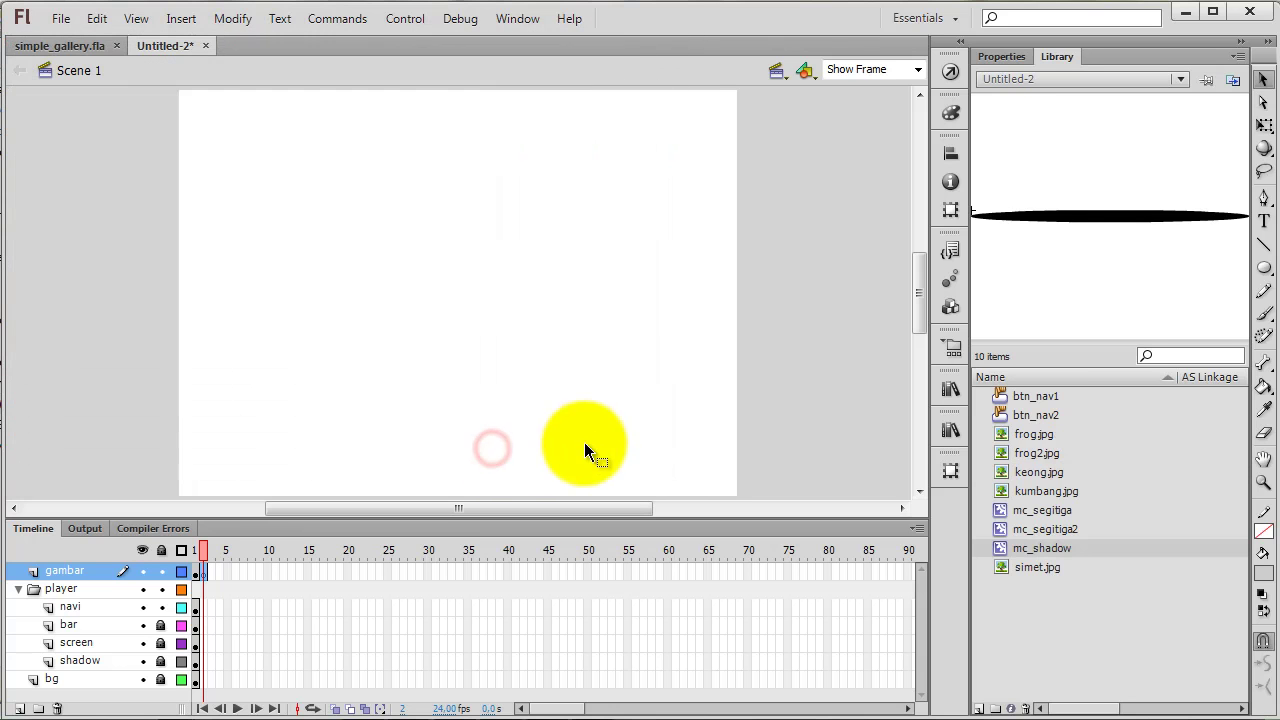
Place frog.jpg on frame 2 of the gambar layer and set its position to X 66, Y 46.
click(1030, 436)
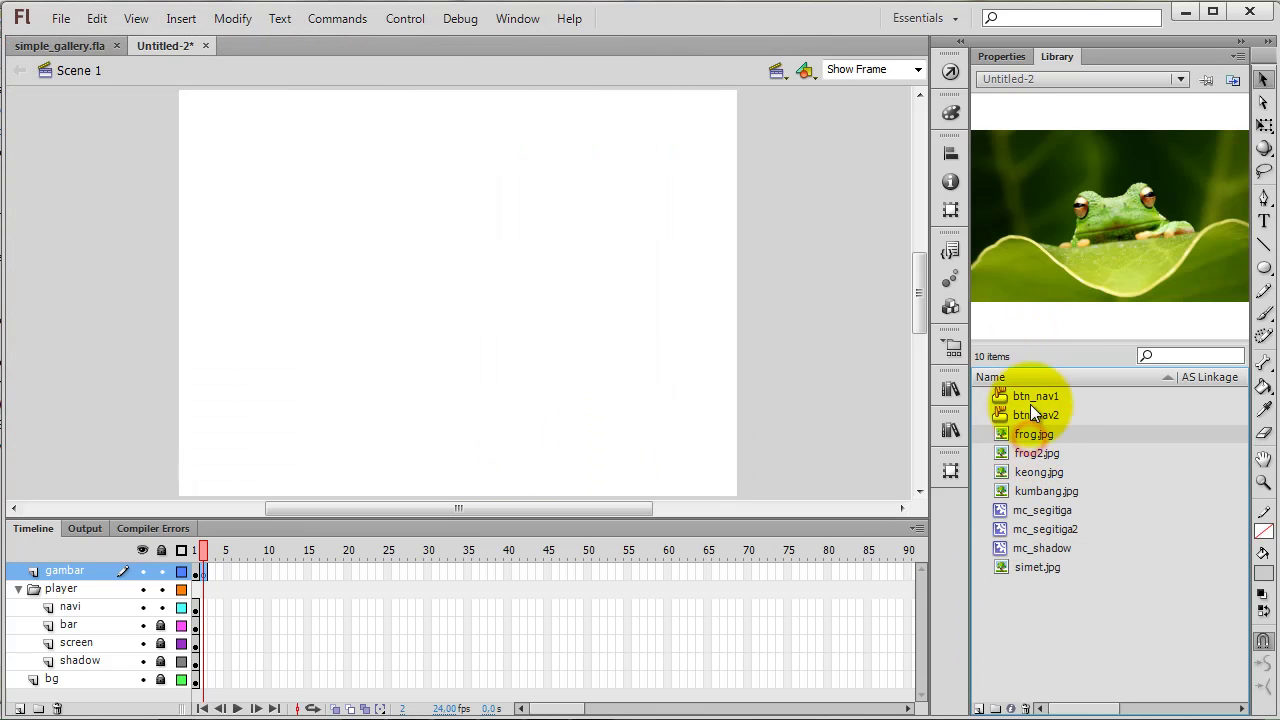
drag(1002, 437, 486, 270)
click(983, 57)
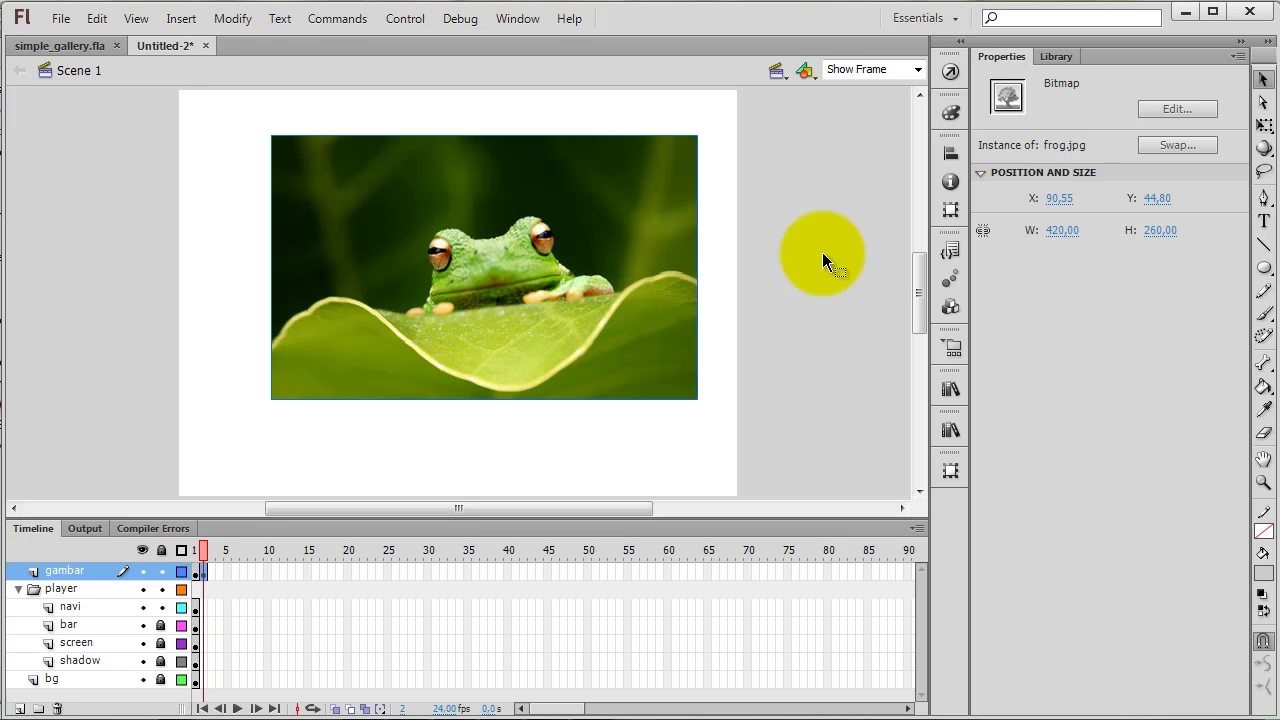
click(1040, 218)
click(1058, 199)
text(6)
key(Tab)
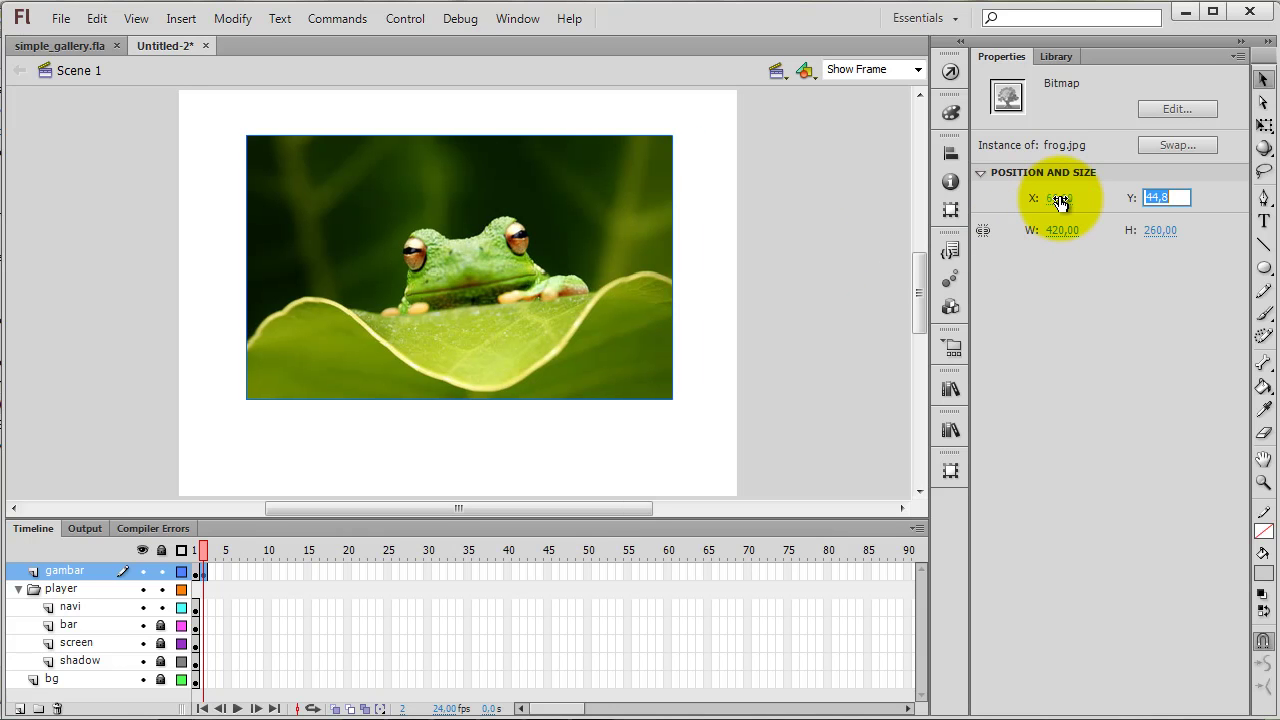
key(Tab)
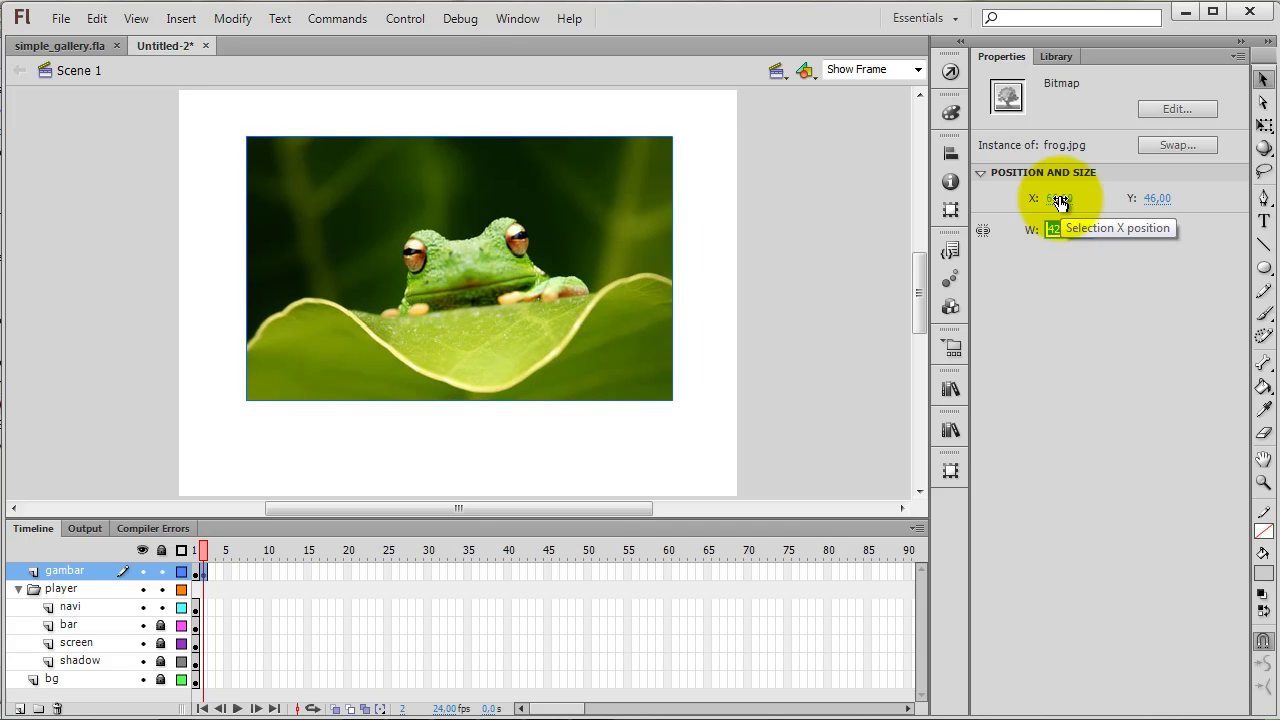
Insert a blank keyframe at frame 3 of the gambar layer and place keong.jpg on the stage.
right_click(212, 573)
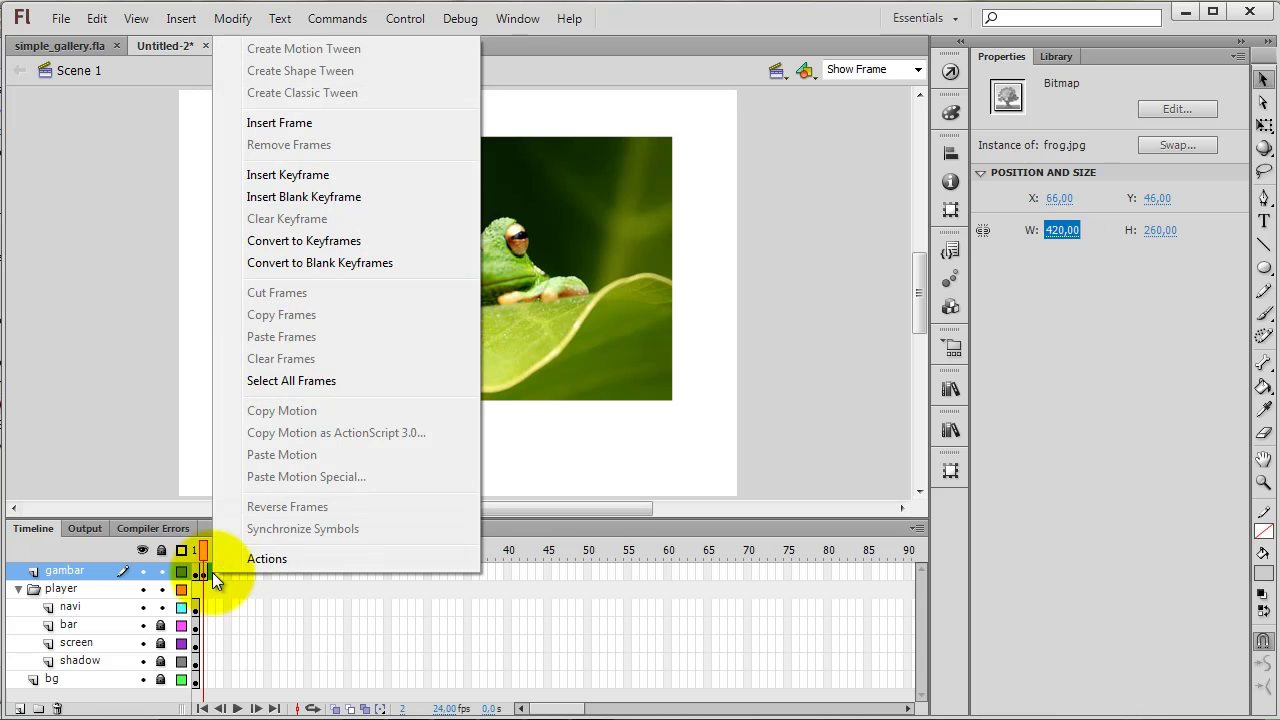
click(297, 197)
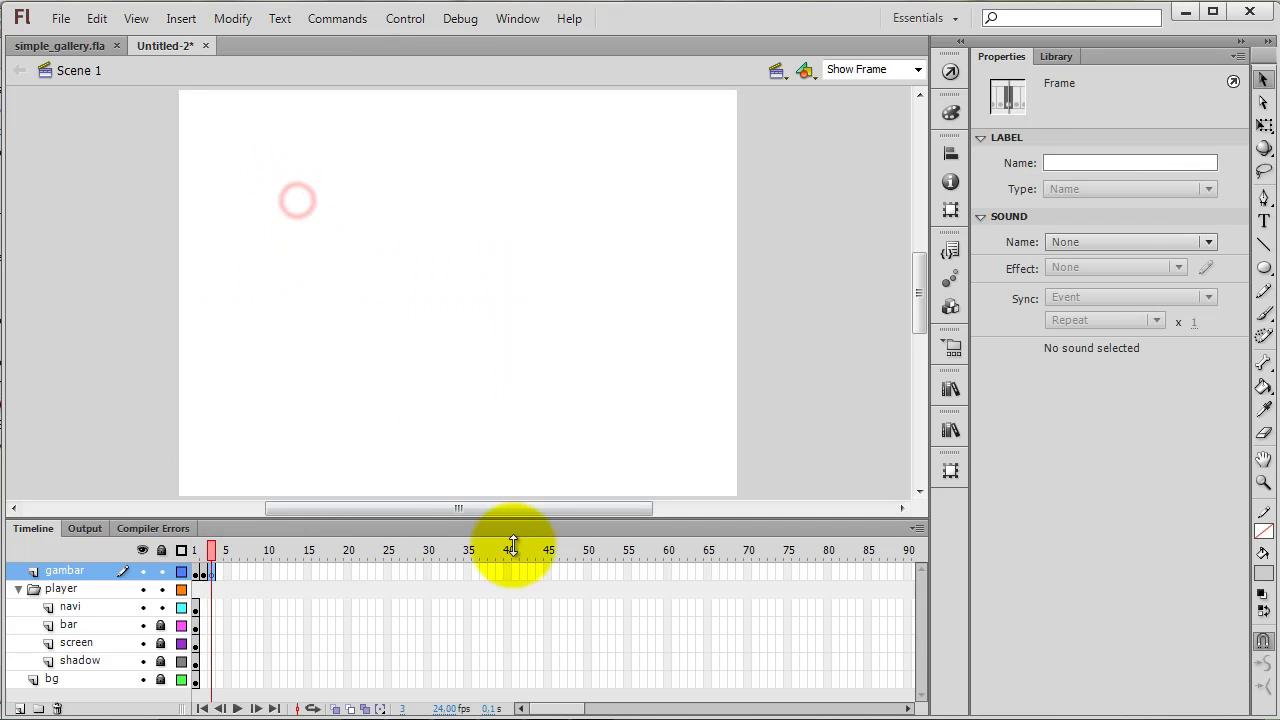
click(1051, 56)
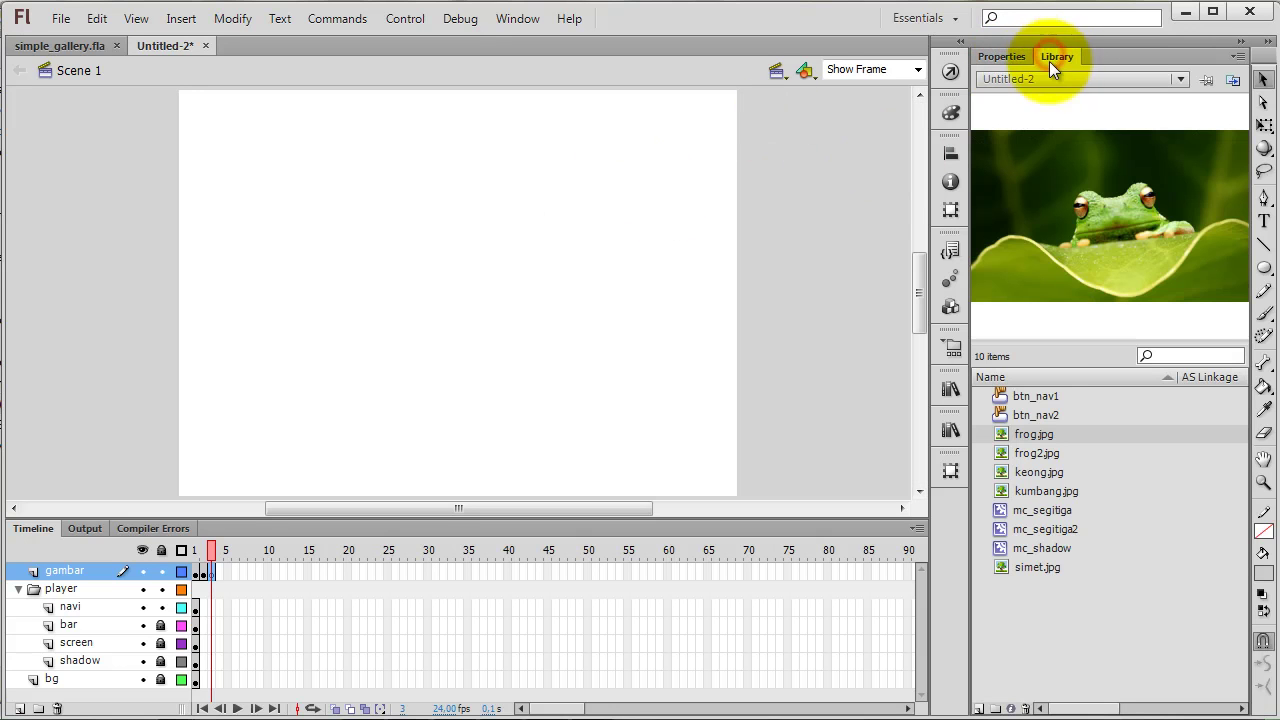
click(1016, 475)
drag(1003, 474, 457, 286)
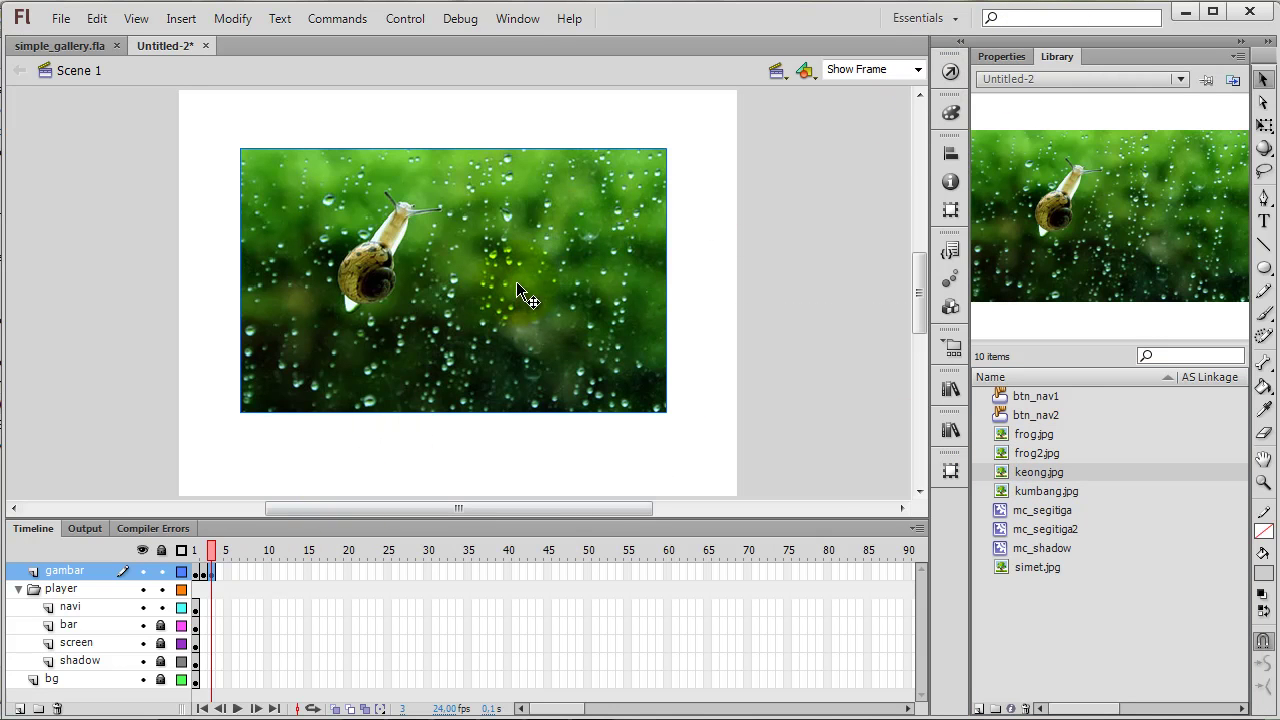
Set the position of the keong.jpg photo on frame 3 to X 66, Y 46.
click(999, 57)
click(1055, 198)
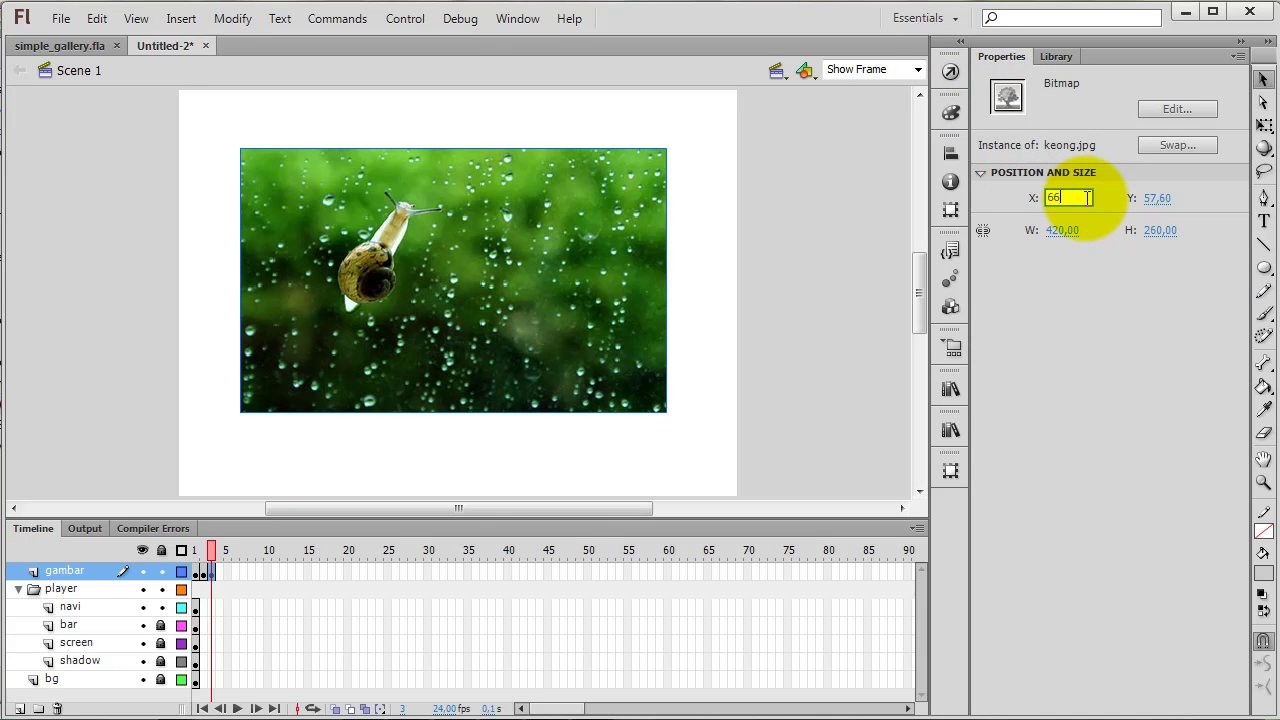
key(Tab)
text(46)
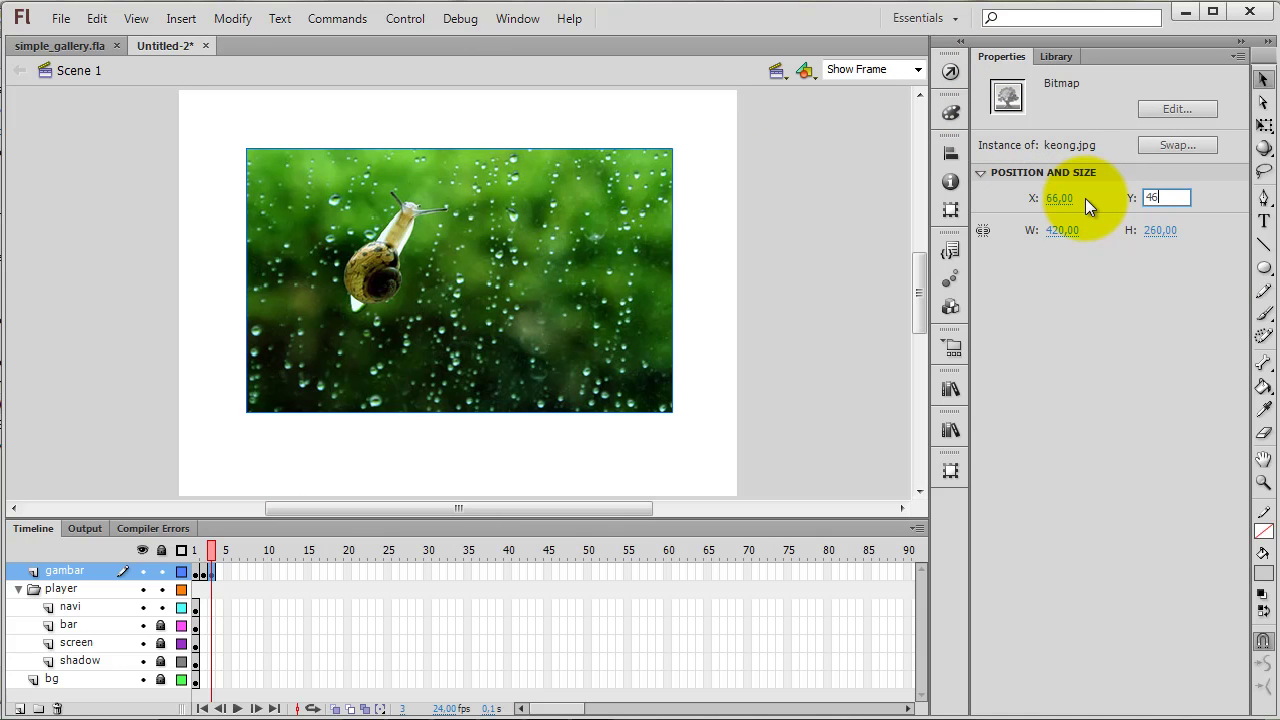
key(Tab)
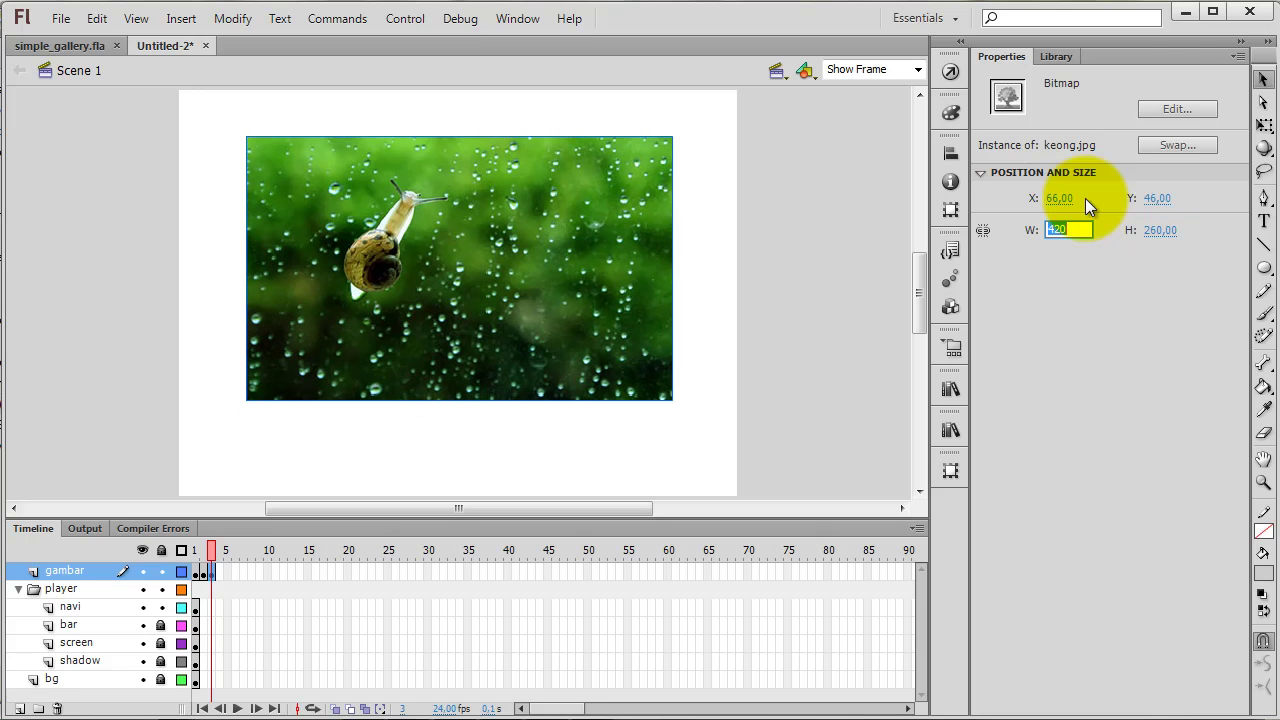
Insert a blank keyframe at frame 4 of the gambar layer.
click(1063, 56)
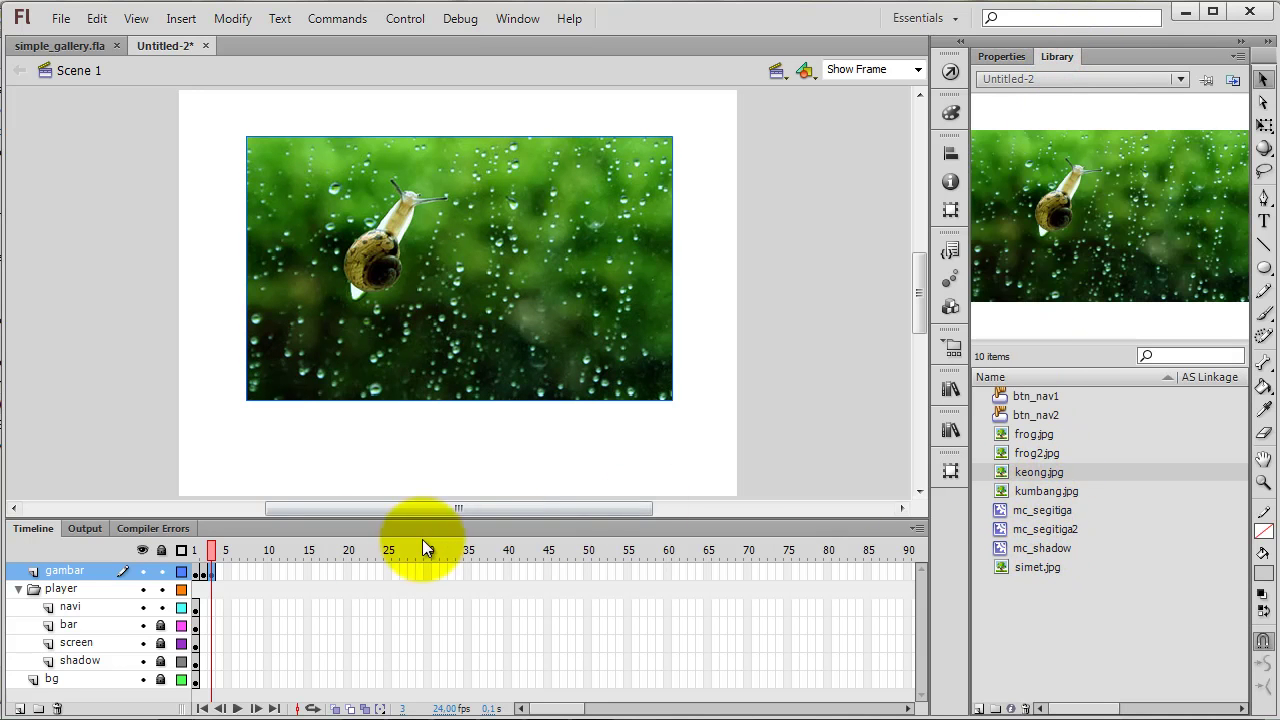
right_click(218, 571)
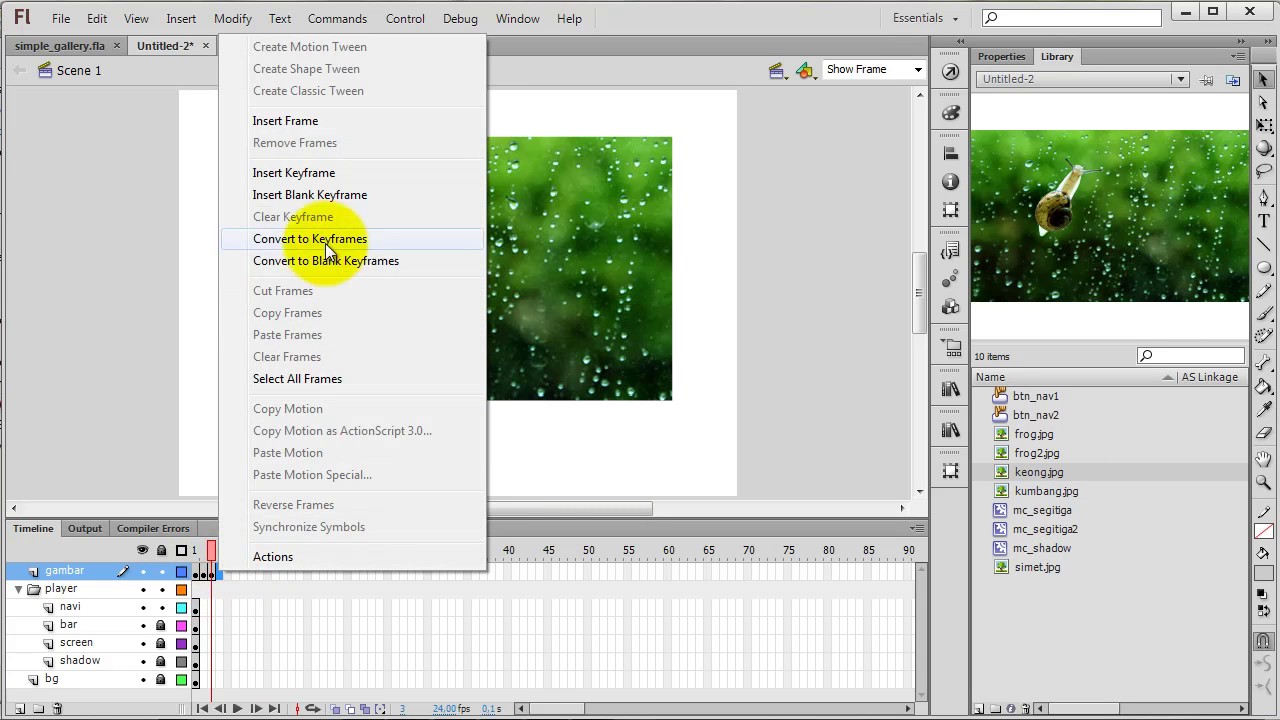
click(332, 175)
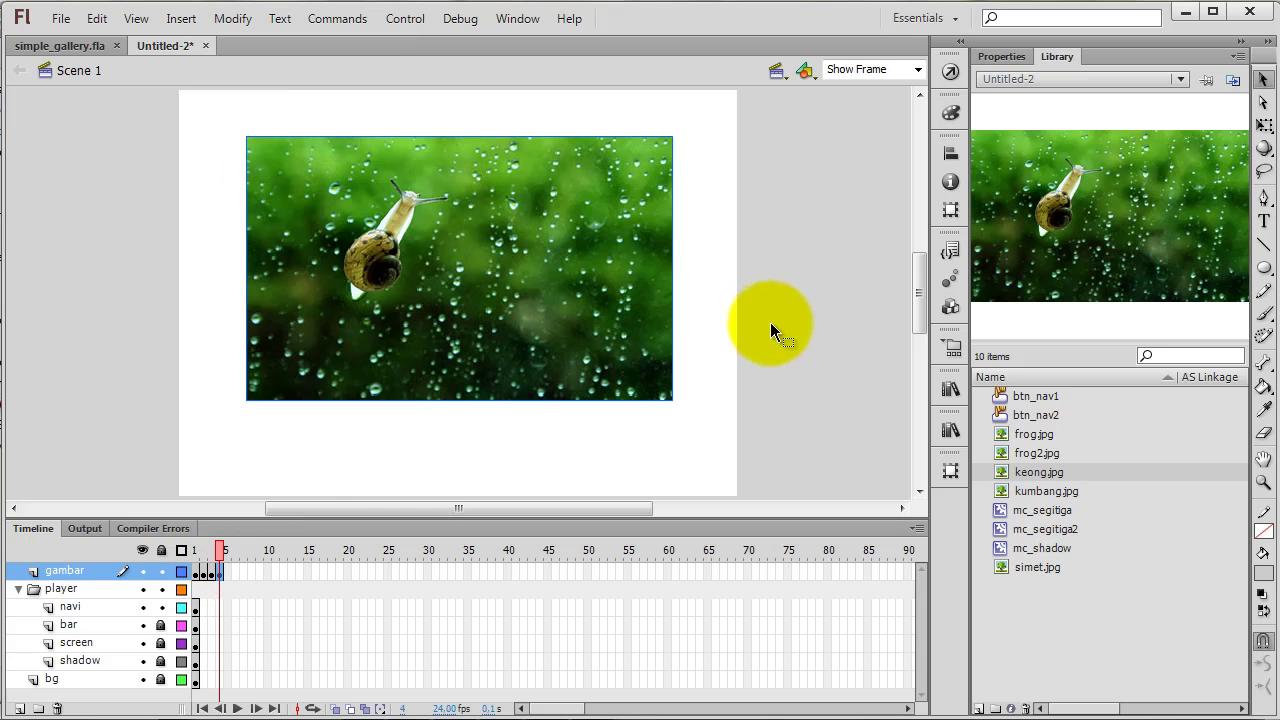
right_click(220, 574)
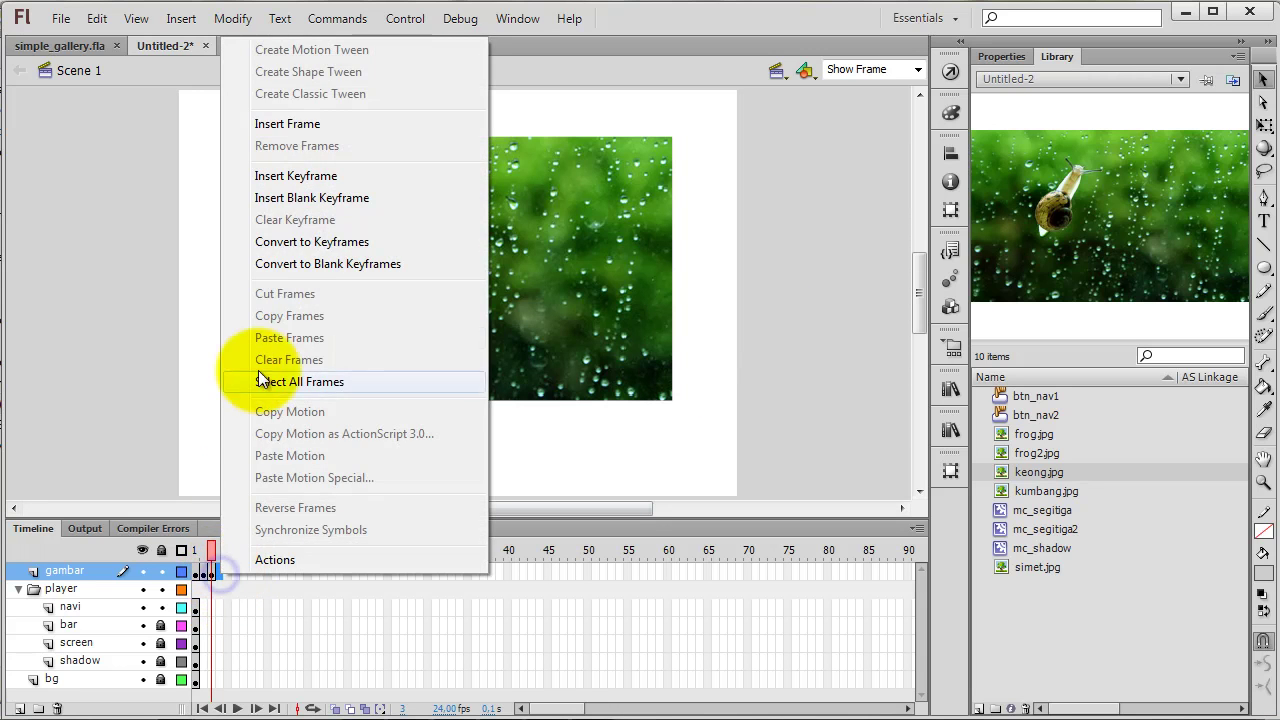
click(326, 200)
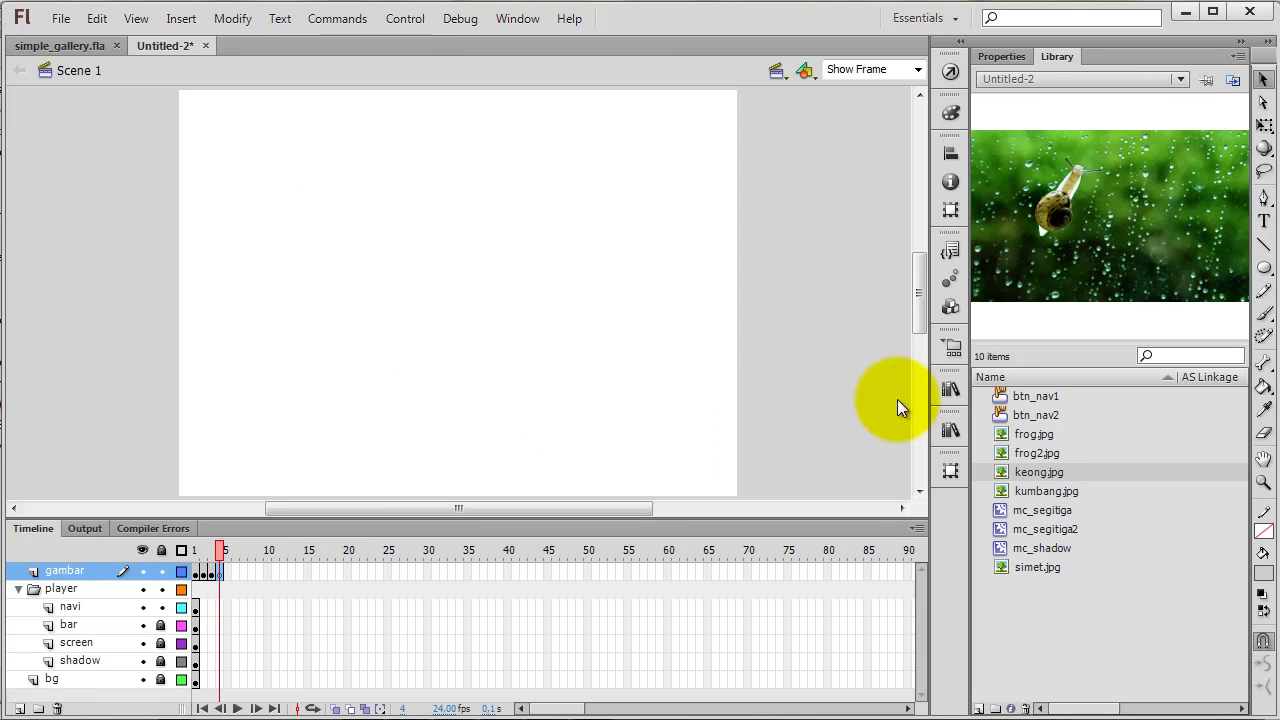
Place kumbang.jpg on frame 4 of the gambar layer and set its position to X 66, Y 46.
drag(1007, 490, 493, 281)
click(1001, 57)
click(1058, 198)
text(66)
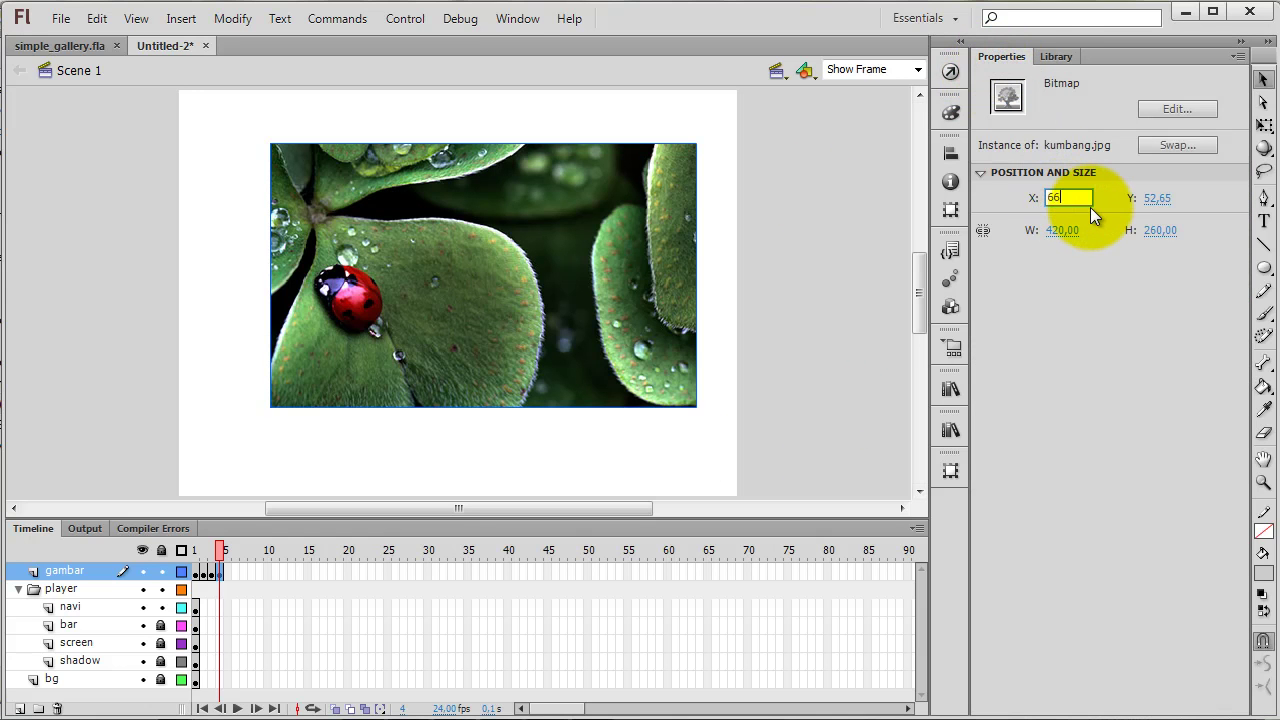
key(Tab)
text(46)
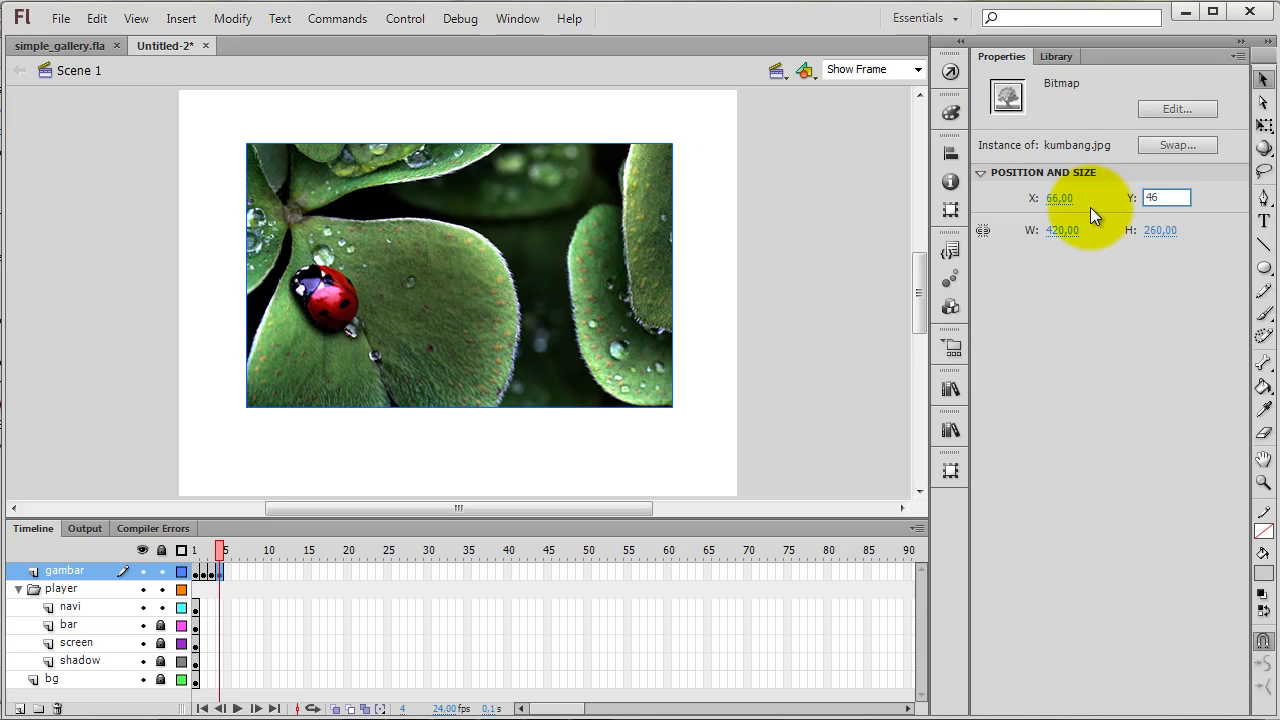
key(Tab)
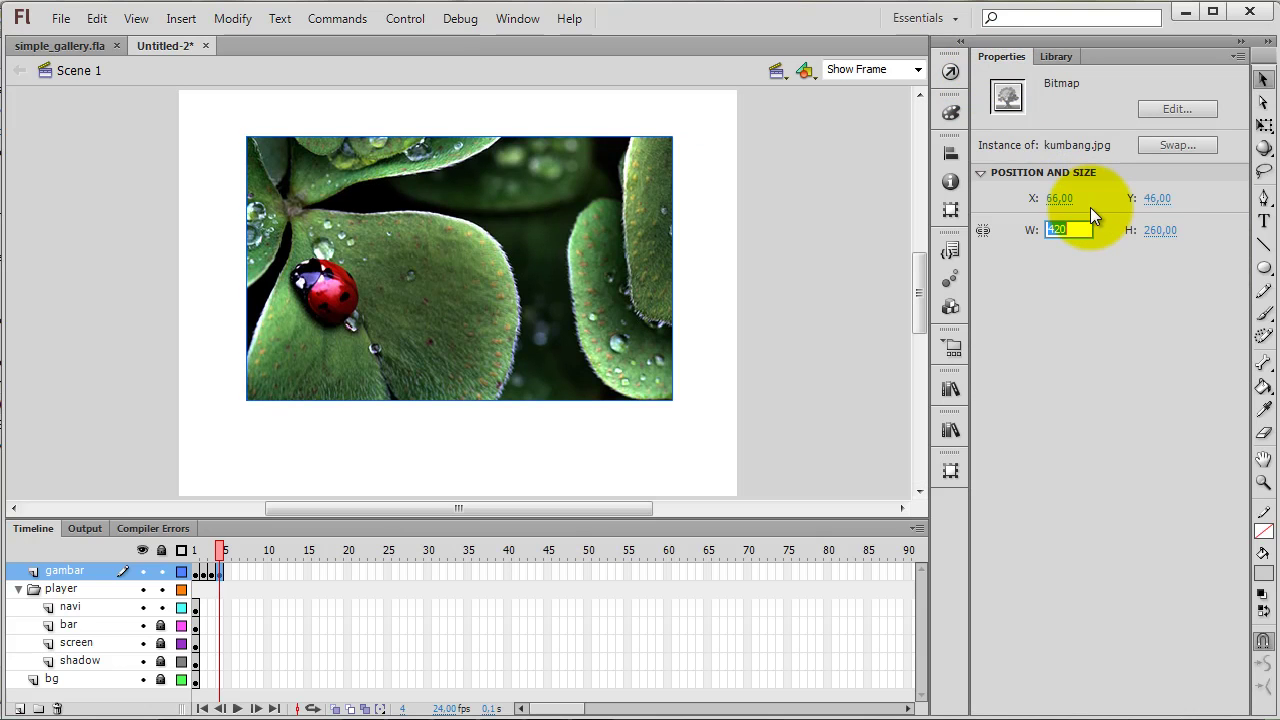
Insert a blank keyframe at frame 5 of the gambar layer.
click(230, 566)
right_click(230, 566)
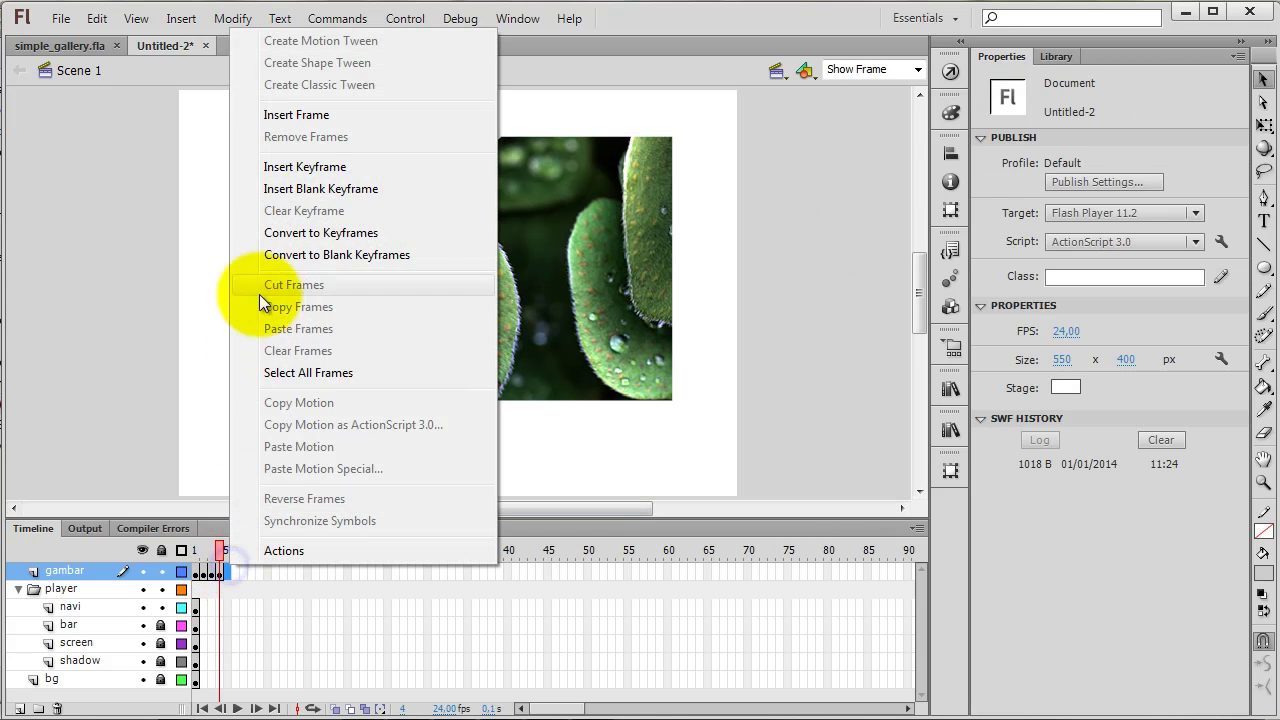
click(318, 188)
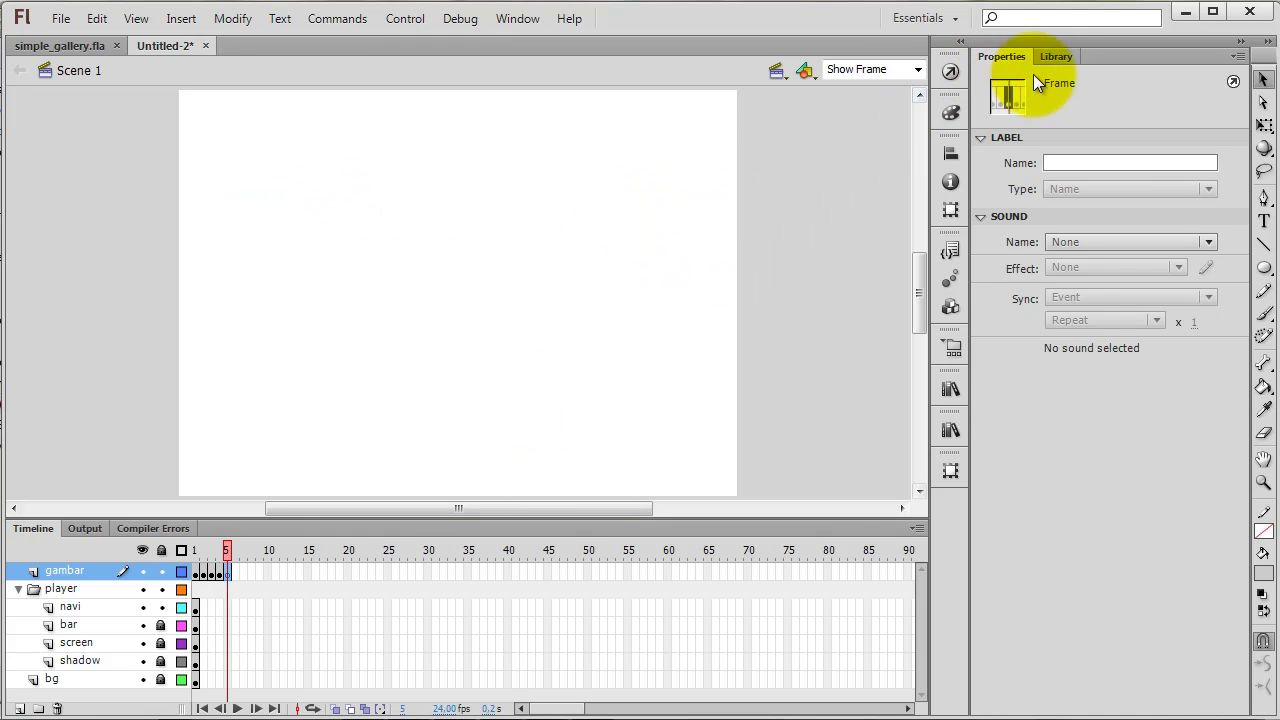
Place simet.jpg from the library on frame 5 of the gambar layer.
click(1055, 57)
click(1031, 572)
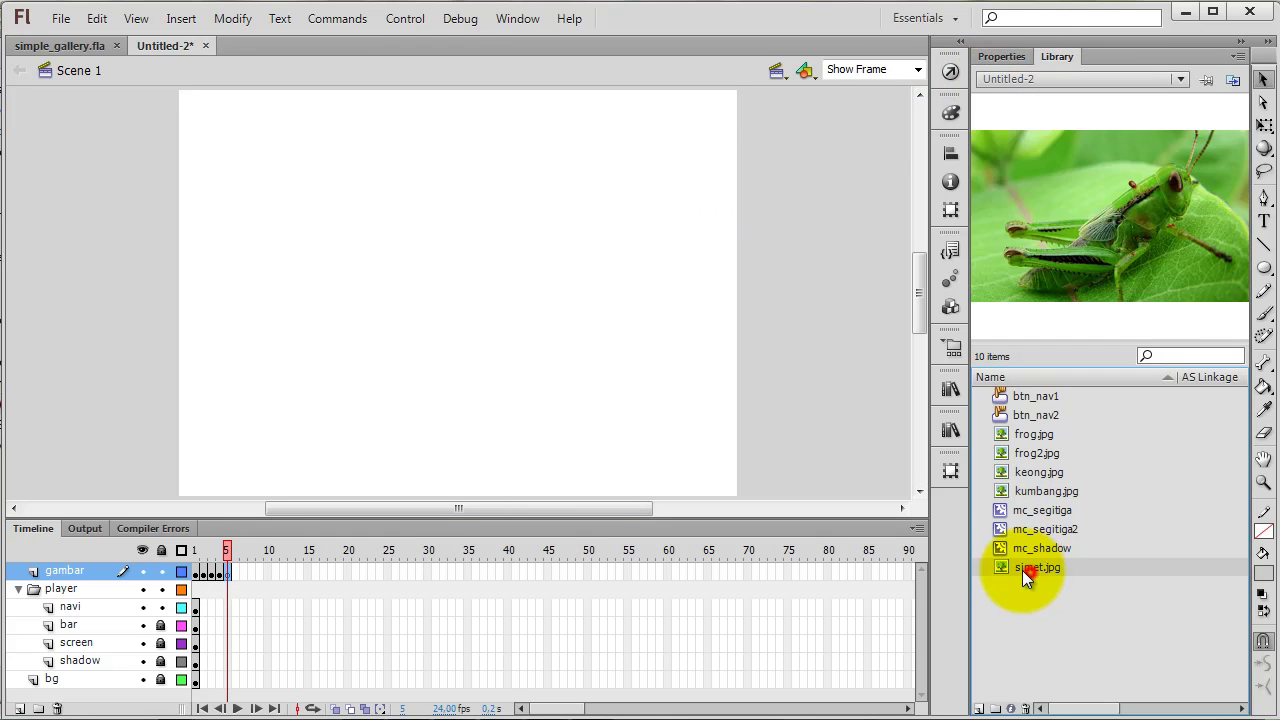
Place simet.jpg on the stage in frame 5 of the gambar layer and set its position to X 66, Y 46.
drag(1001, 568, 458, 280)
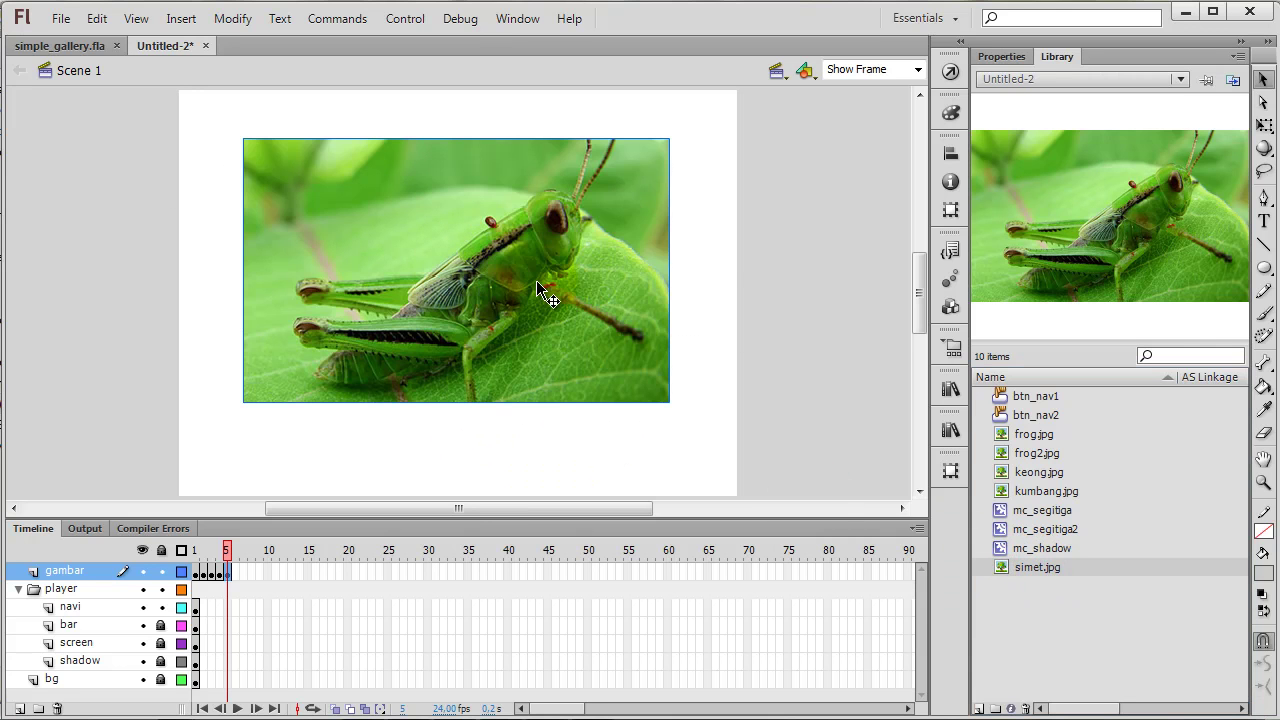
click(1000, 55)
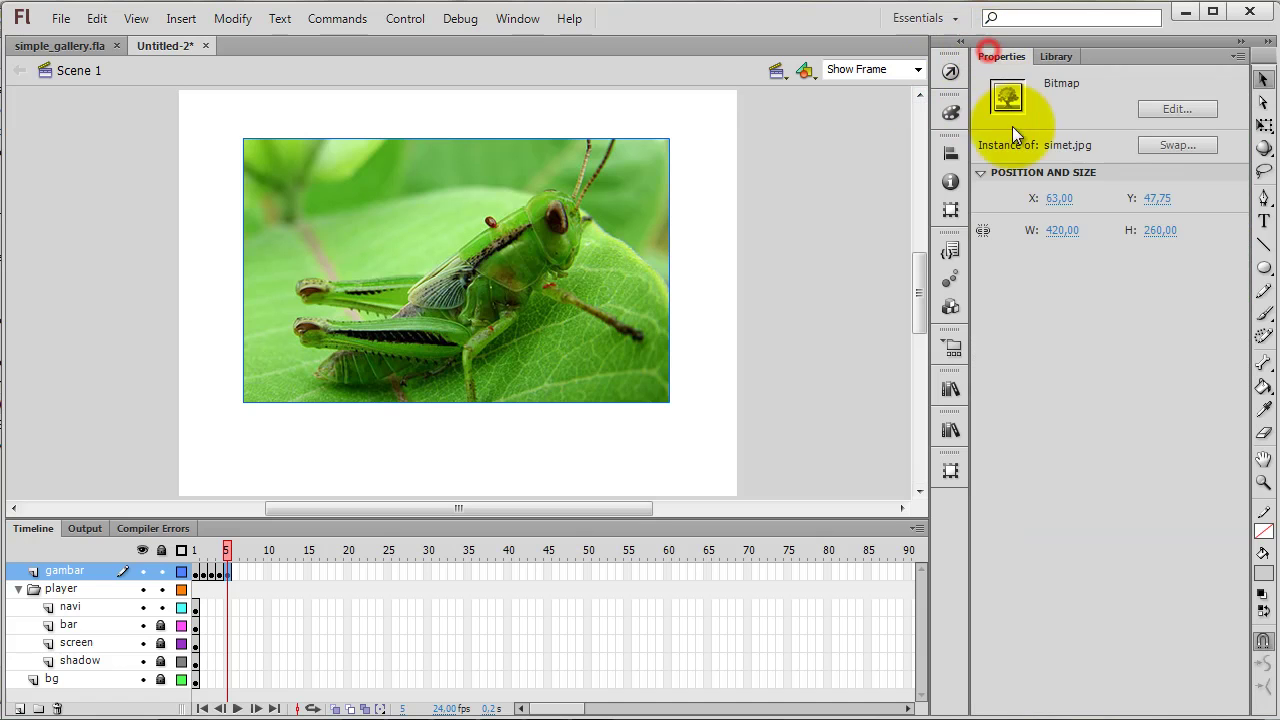
click(1058, 198)
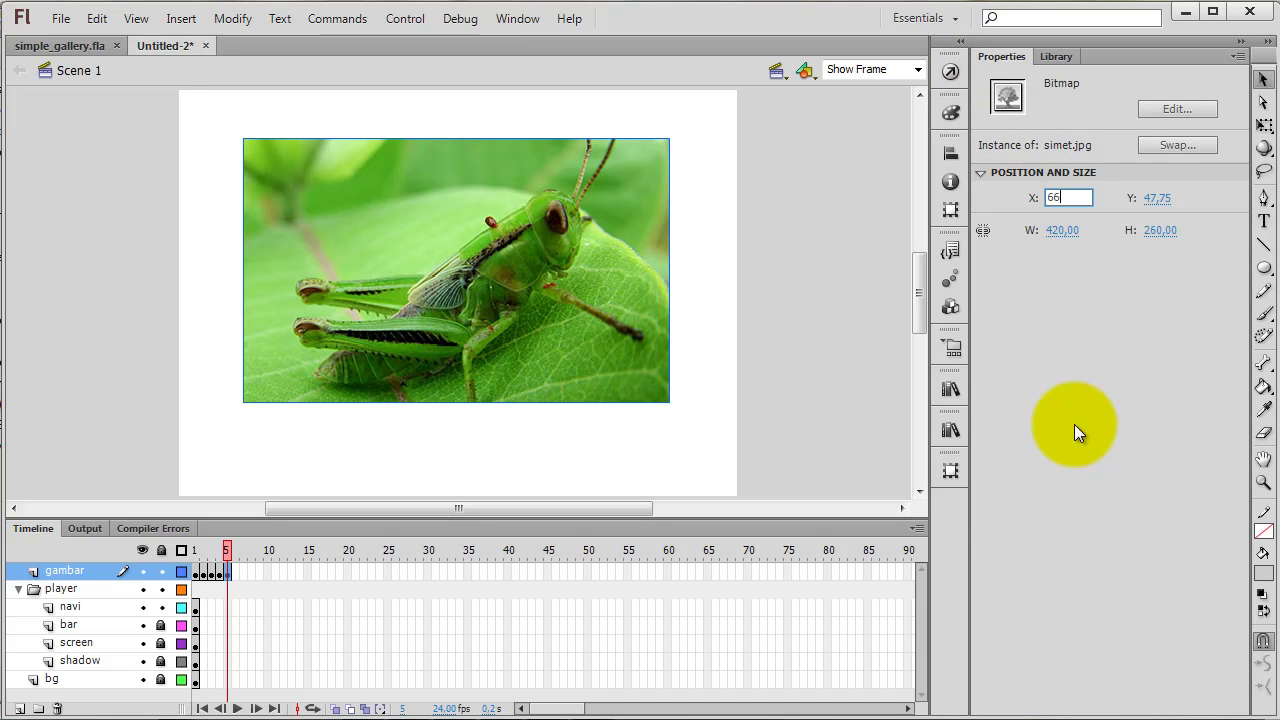
key(Tab)
text(46)
key(Tab)
click(1068, 398)
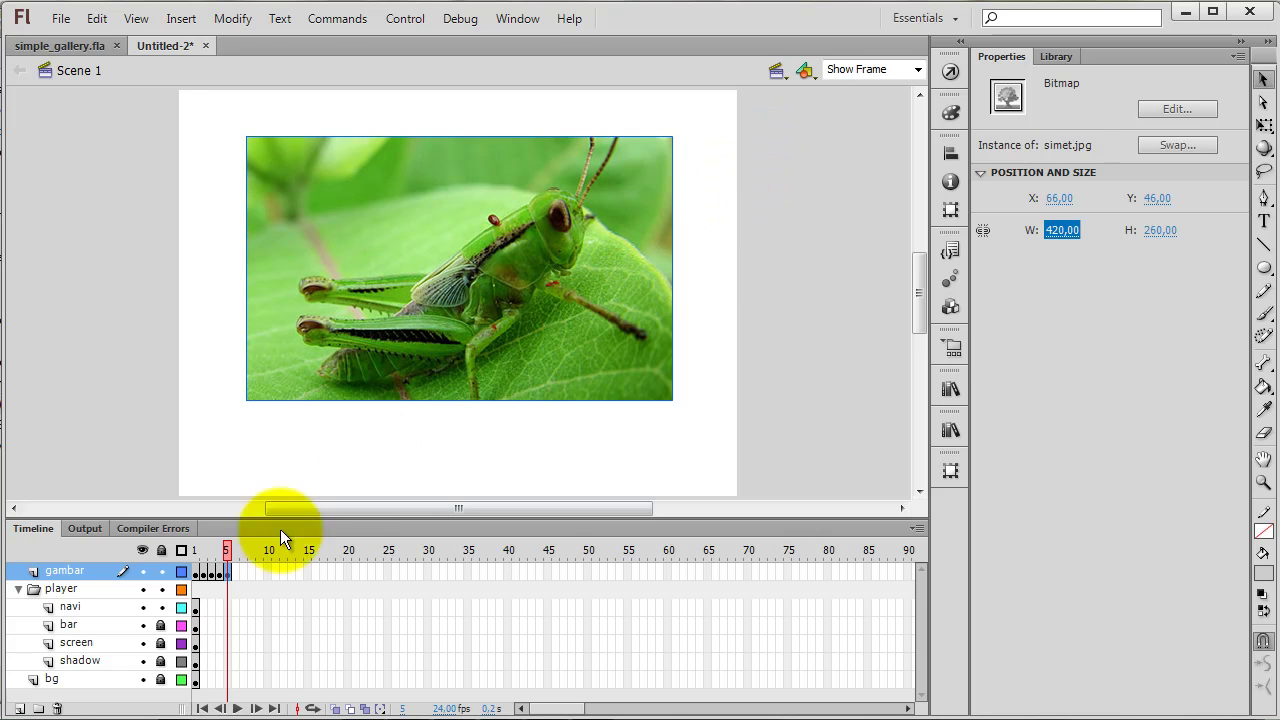
Insert a blank keyframe at frame 6 of the gambar layer and place frog2.jpg on the stage.
right_click(235, 572)
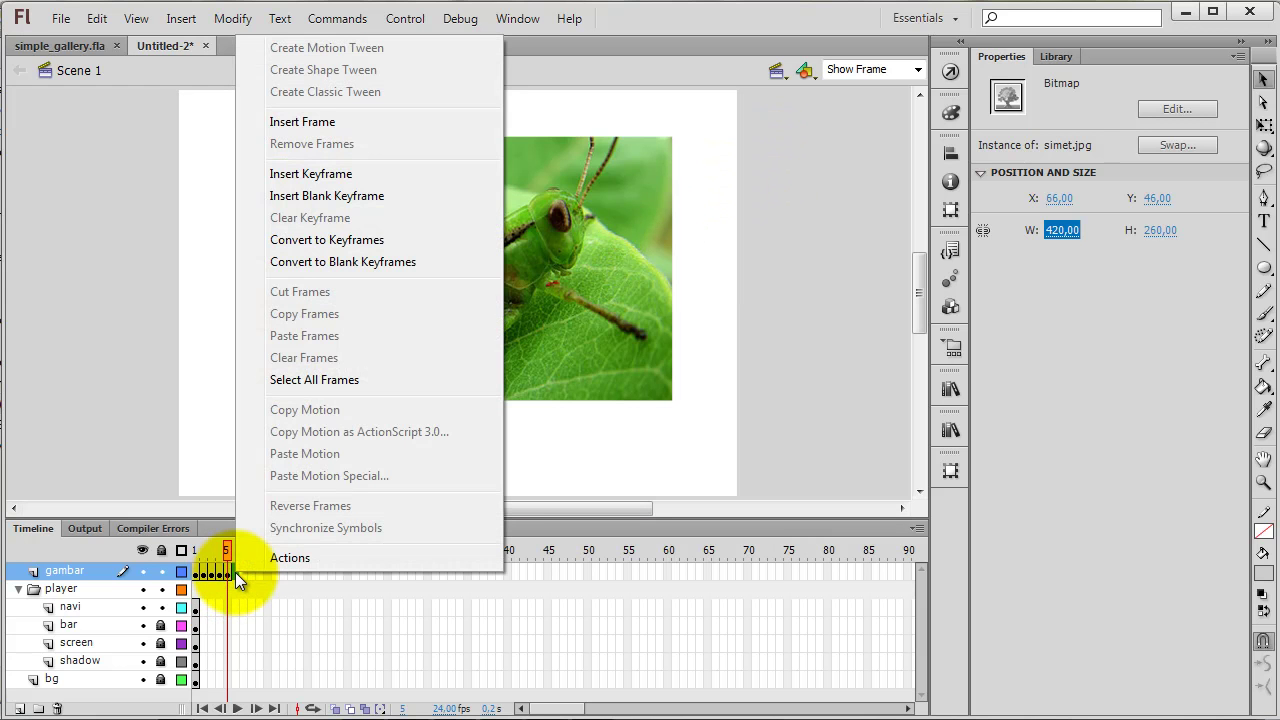
click(318, 198)
click(1056, 57)
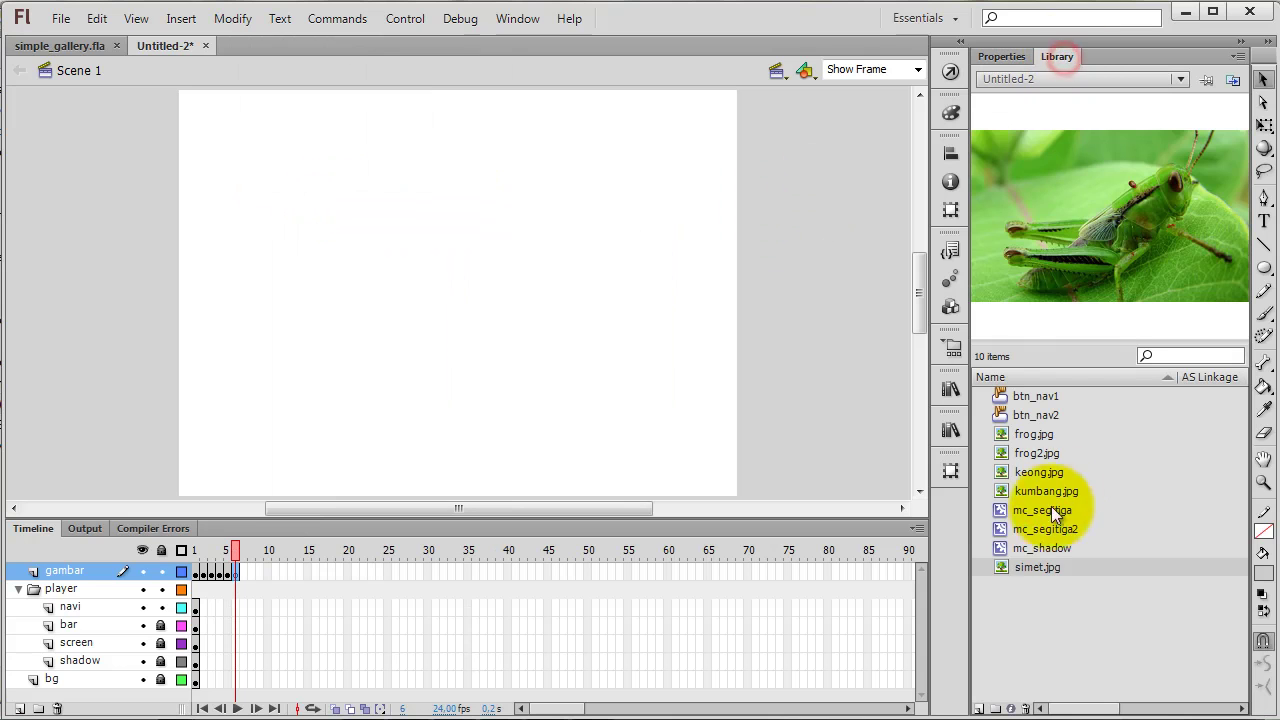
click(1030, 453)
drag(1028, 453, 478, 278)
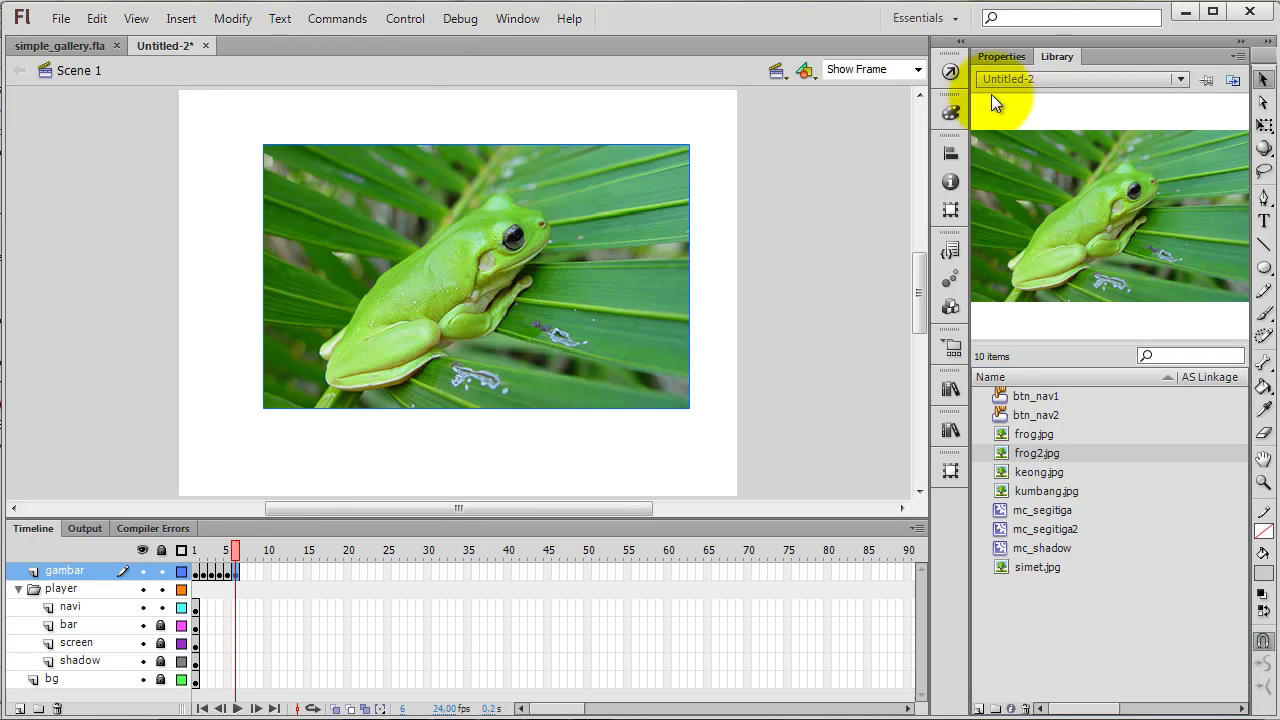
Set the position of the frog2.jpg image to X 66, Y 46.
click(1000, 56)
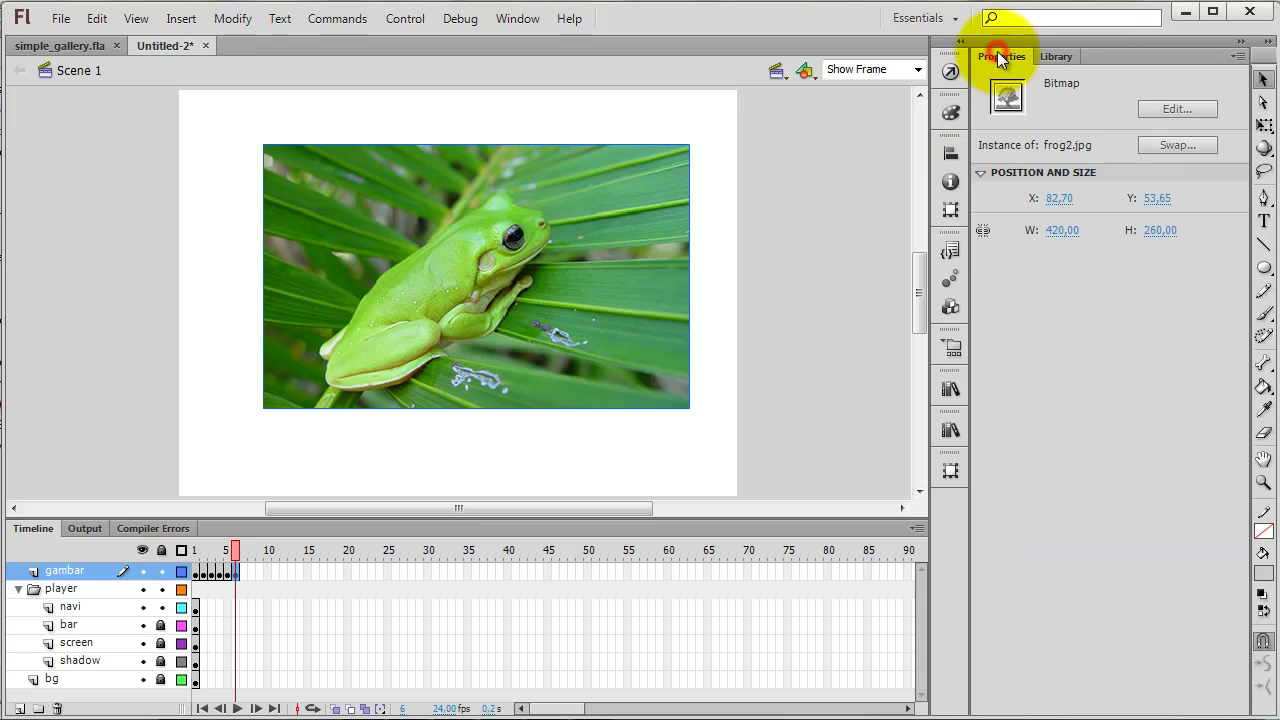
click(1057, 200)
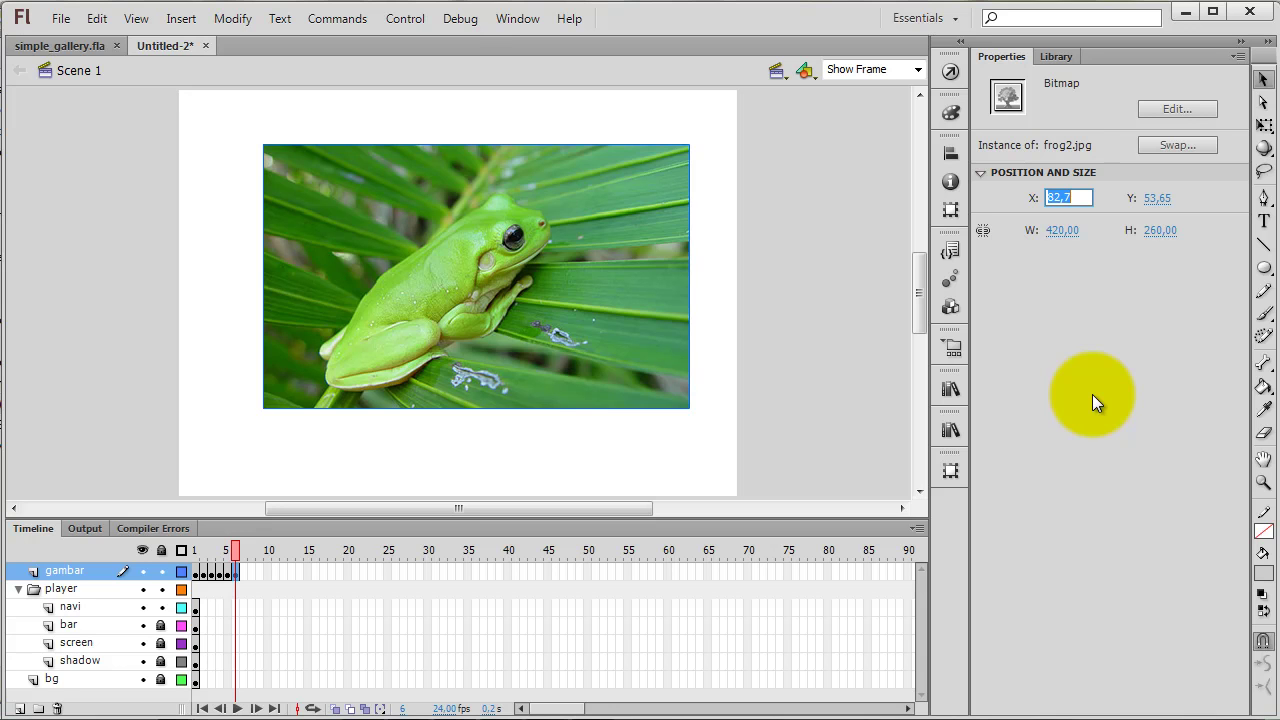
text(66)
key(Tab)
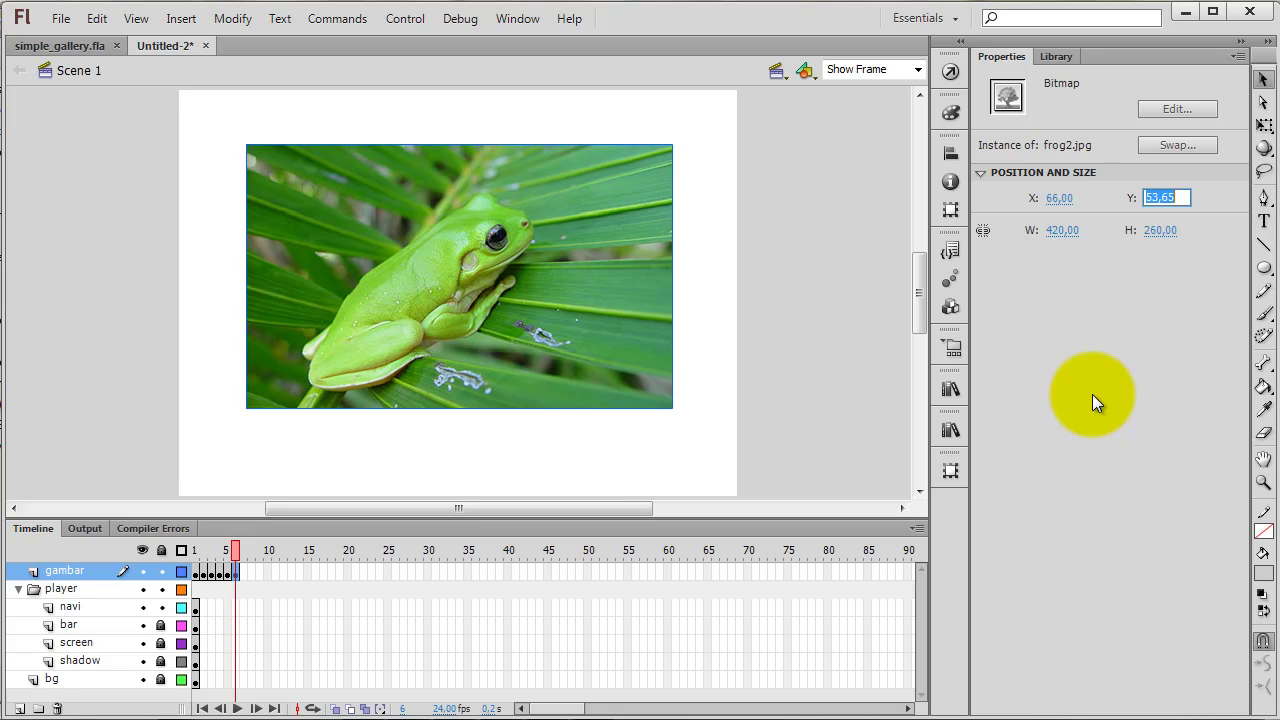
text(46)
key(Tab)
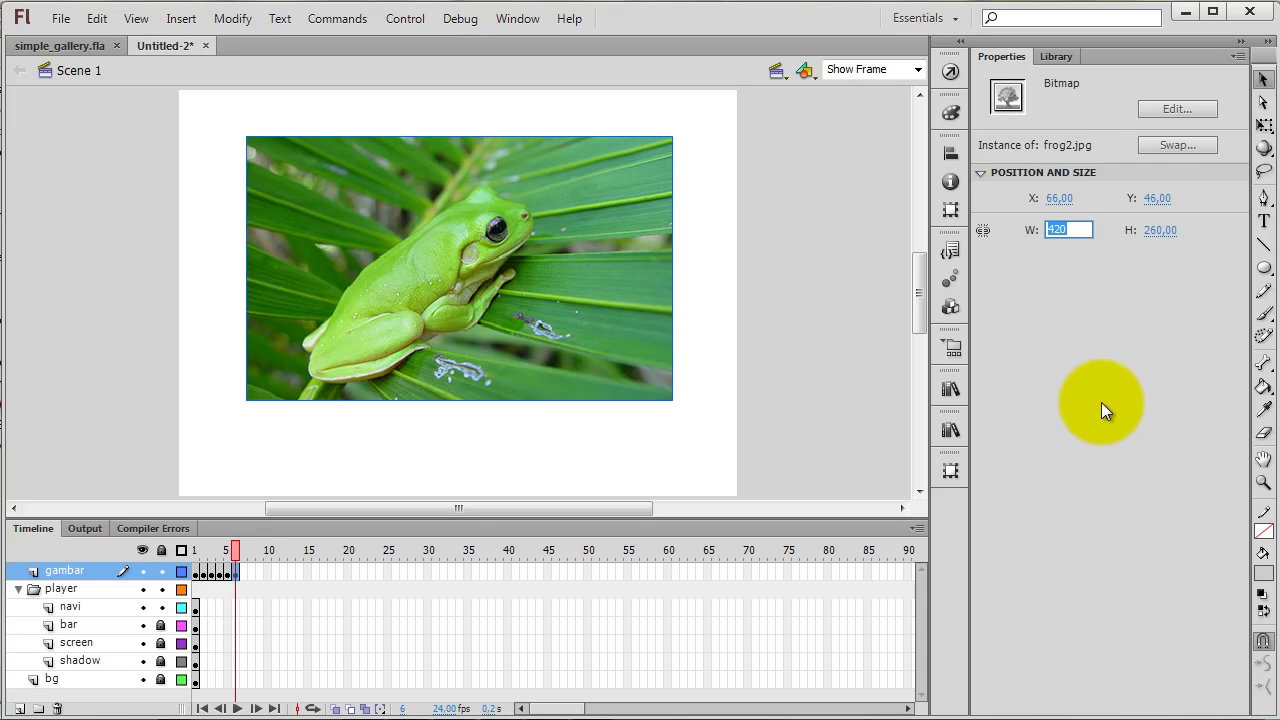
click(1101, 402)
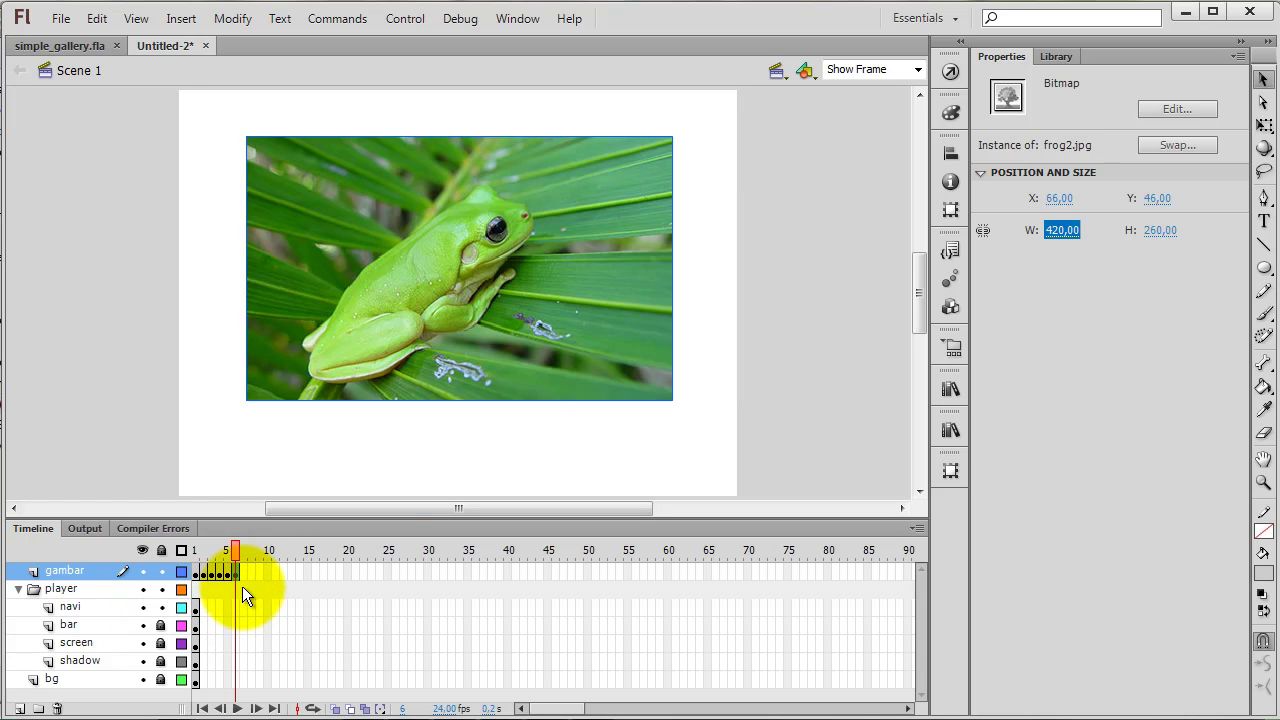
Collapse the player folder and extend its layers and the bg layer to frame 7.
click(21, 590)
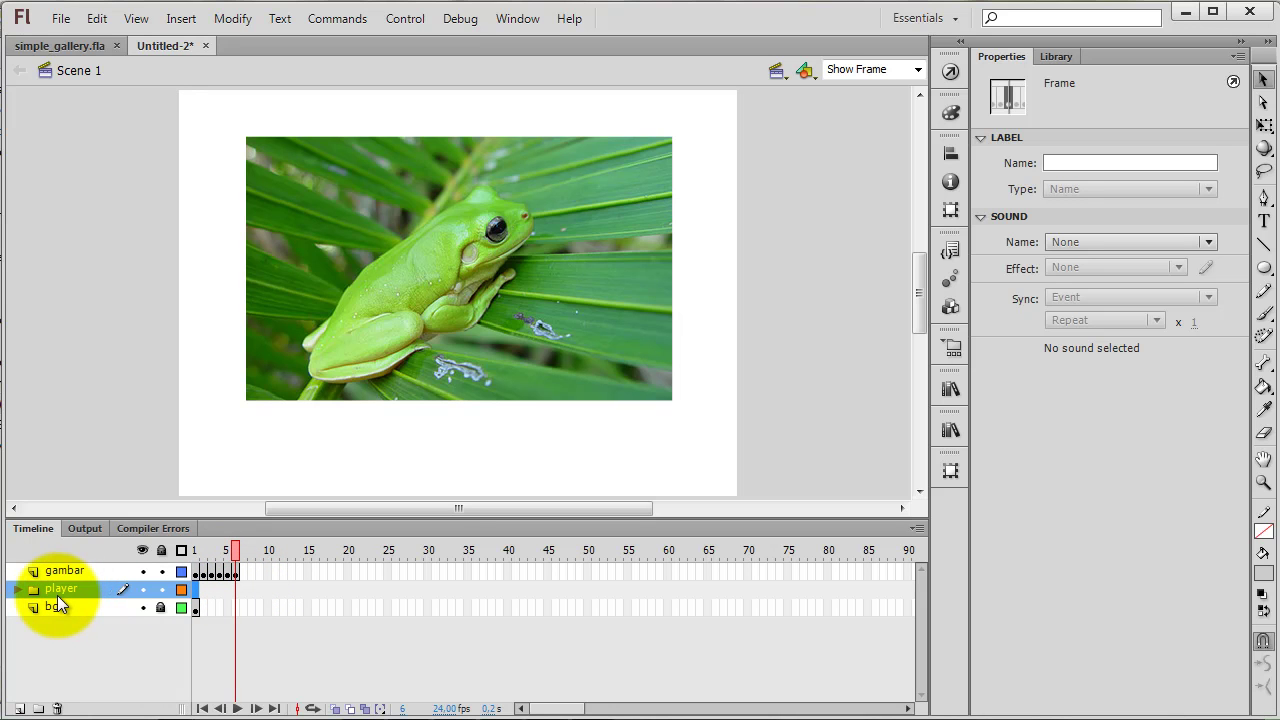
right_click(246, 586)
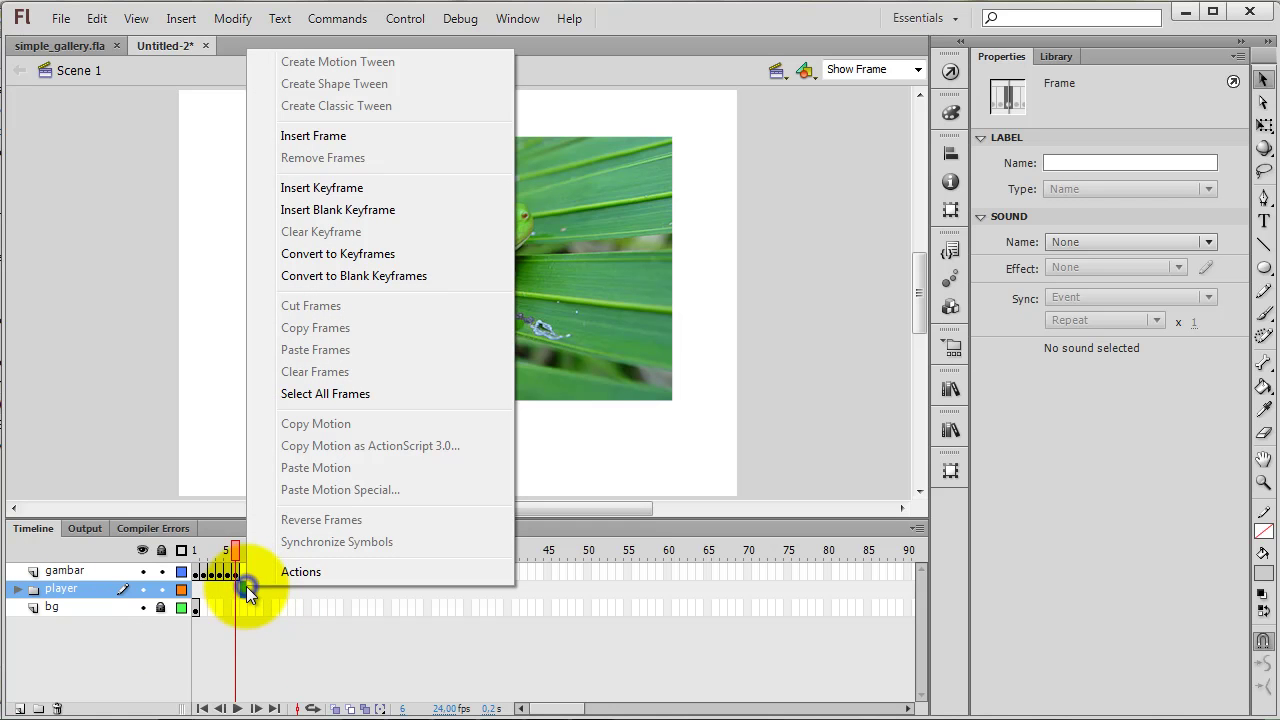
click(305, 136)
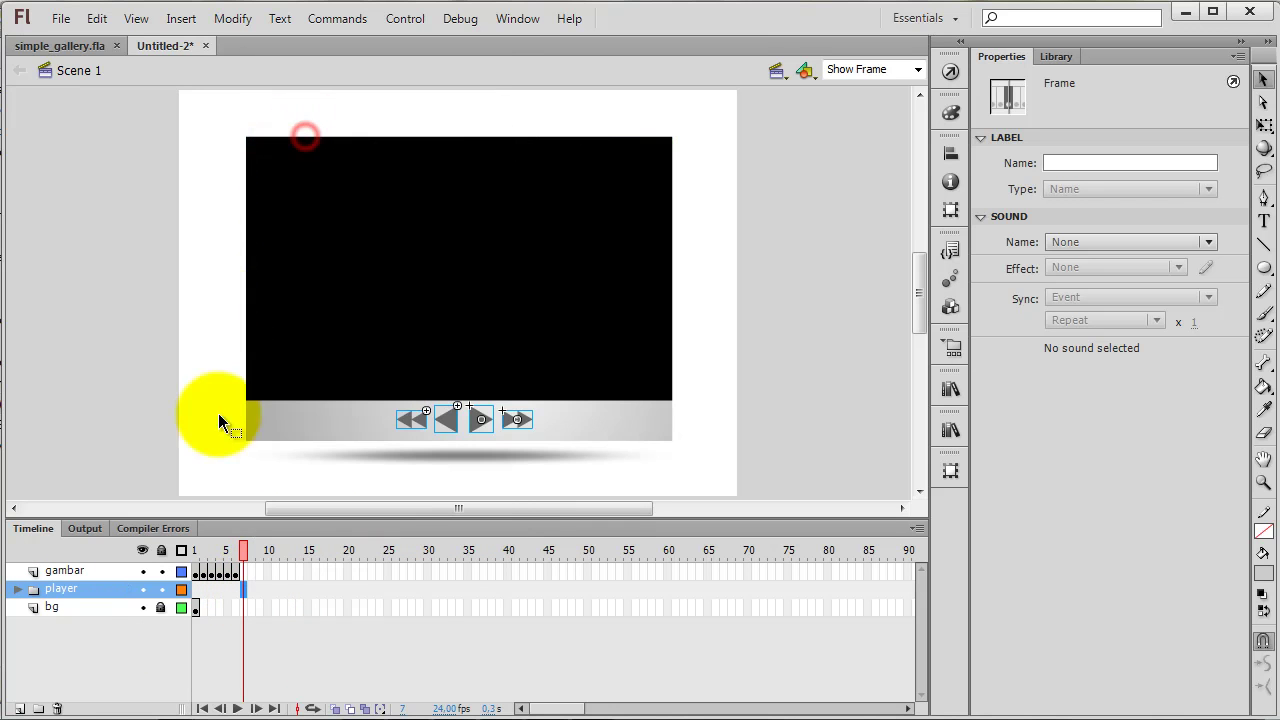
right_click(245, 607)
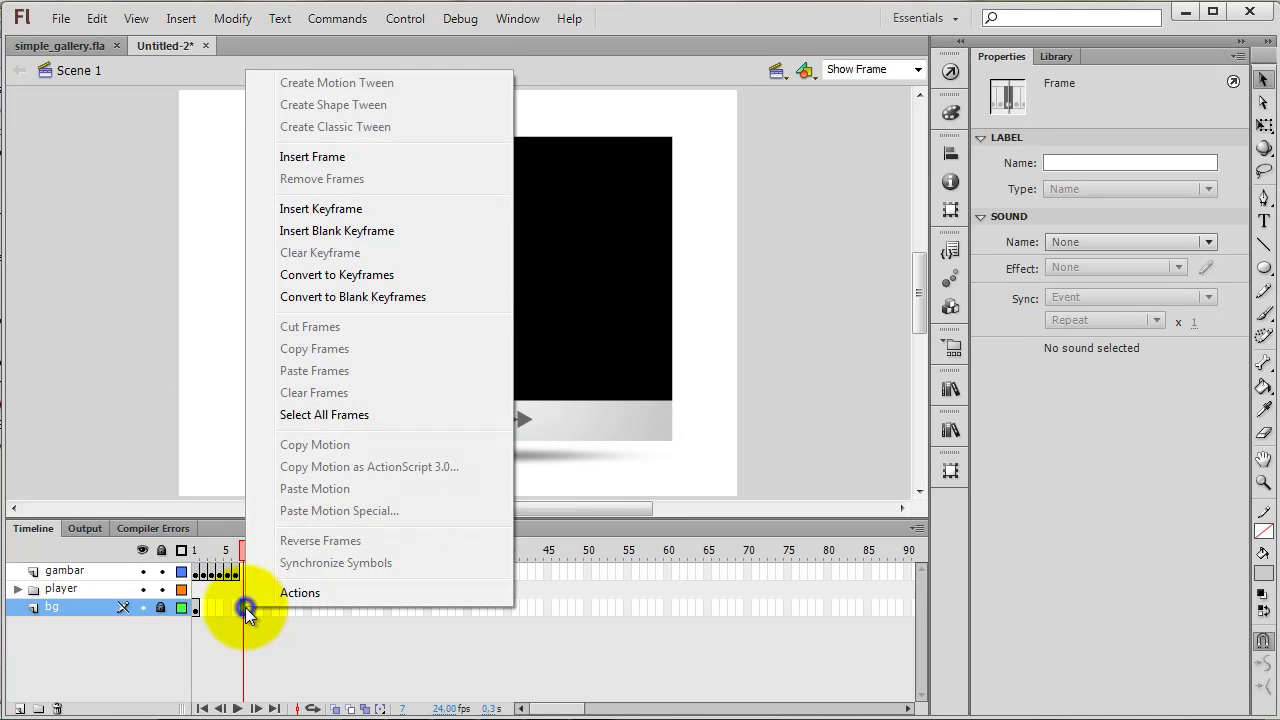
click(300, 157)
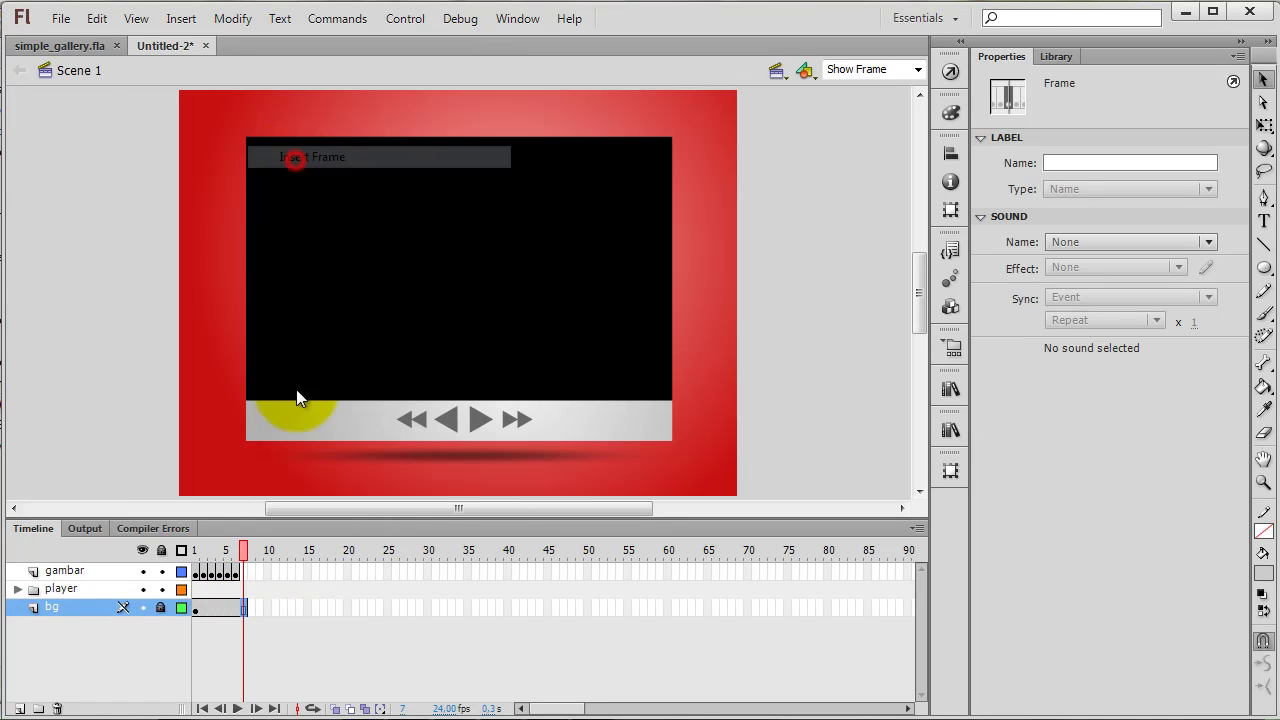
click(313, 630)
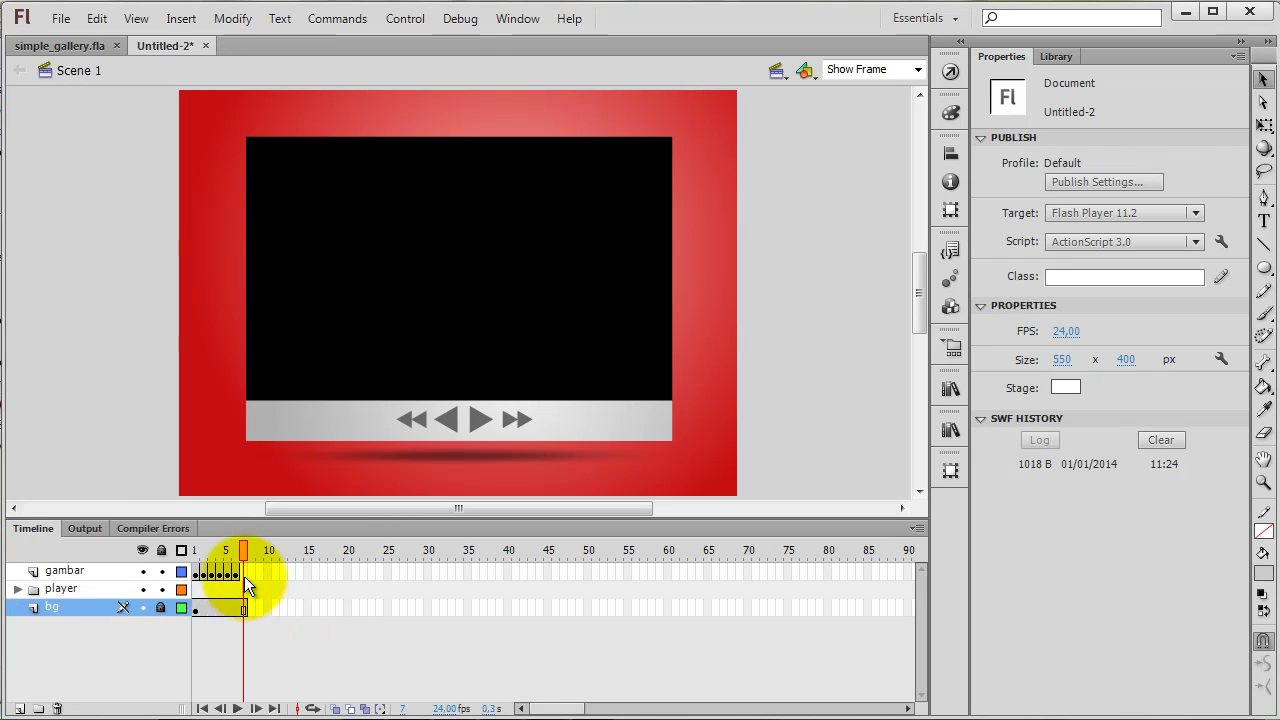
Insert a blank keyframe at frame 7 of the gambar layer and add the static text "Hatur" over the black screen.
right_click(244, 571)
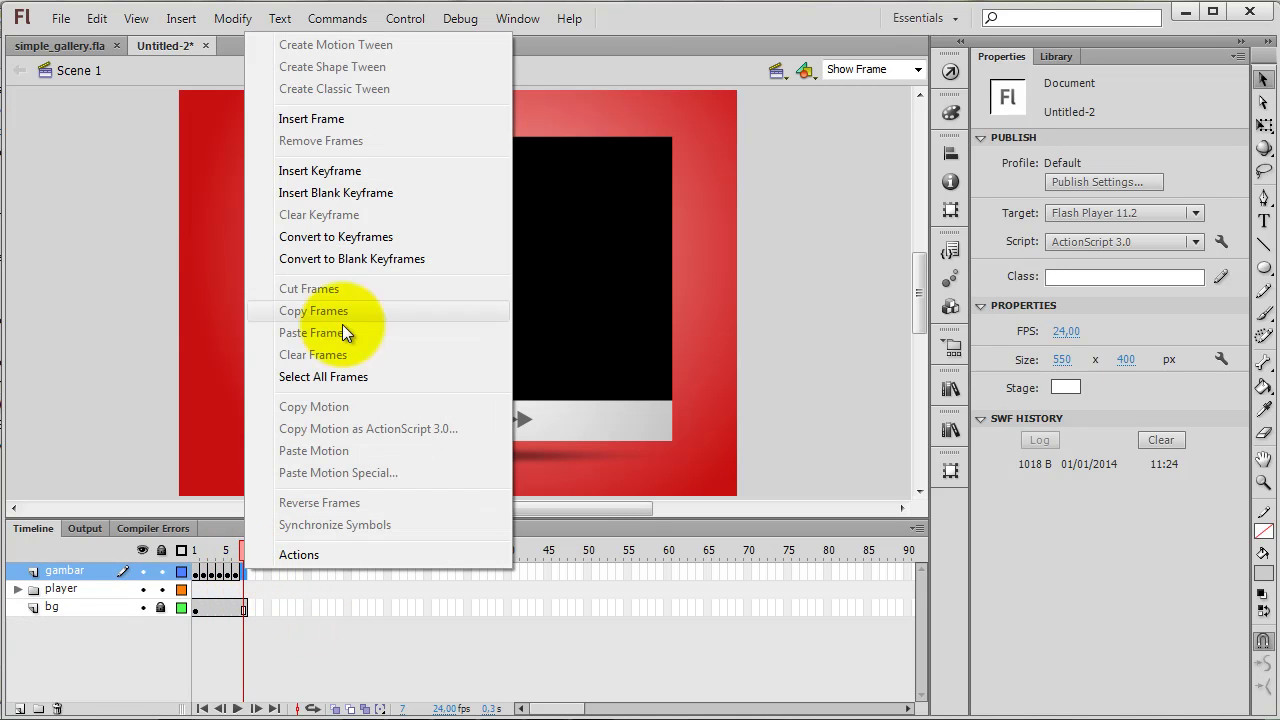
click(341, 192)
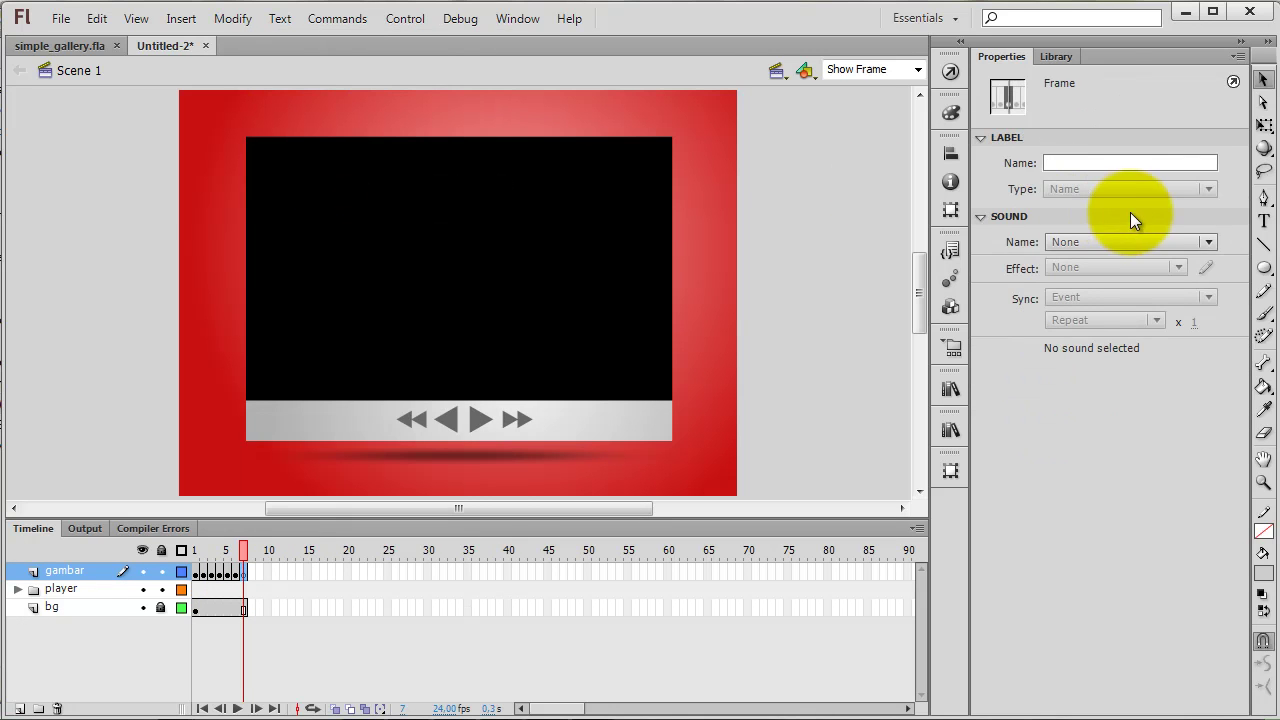
click(1263, 220)
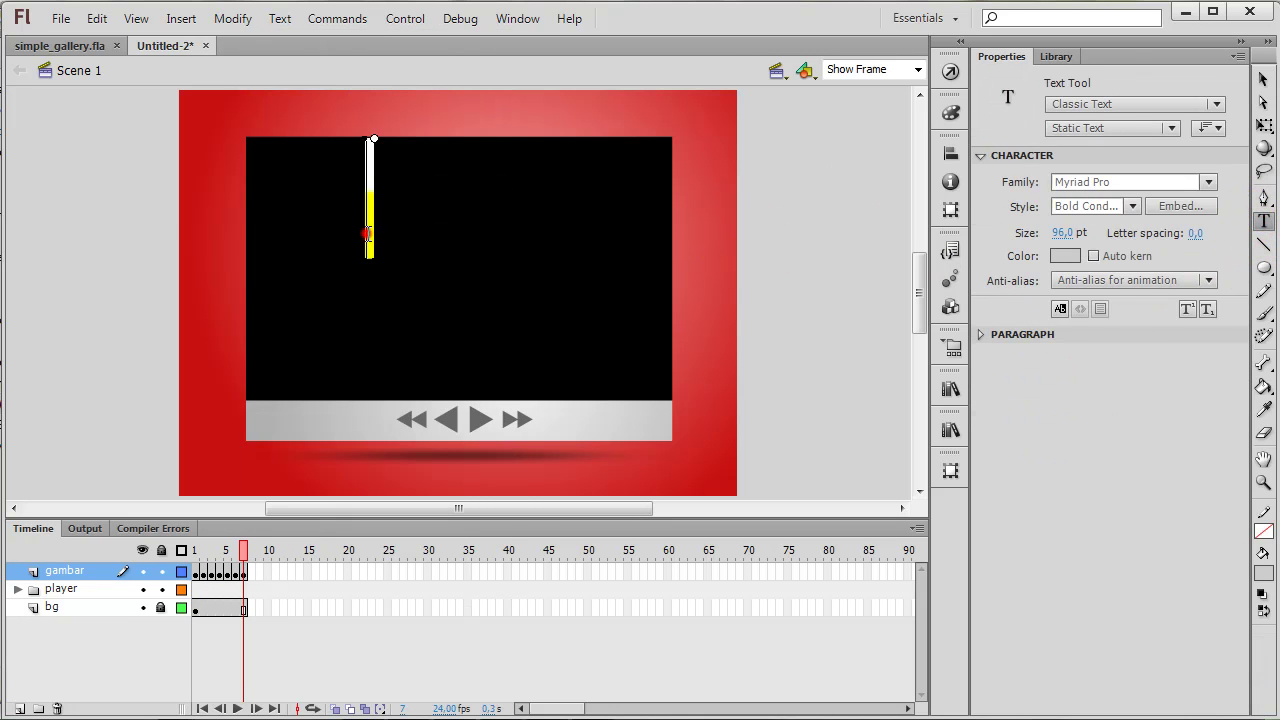
click(366, 229)
text(Haru)
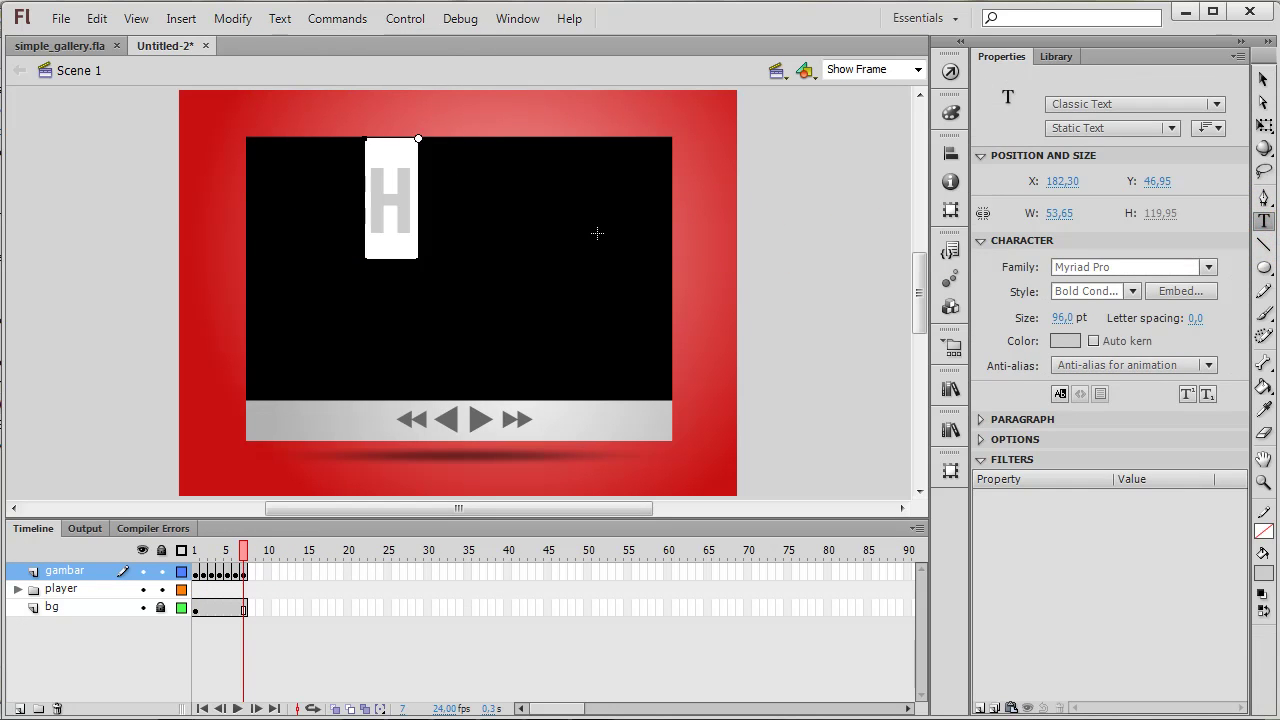
key(BackSpace)
key(BackSpace)
text(turn)
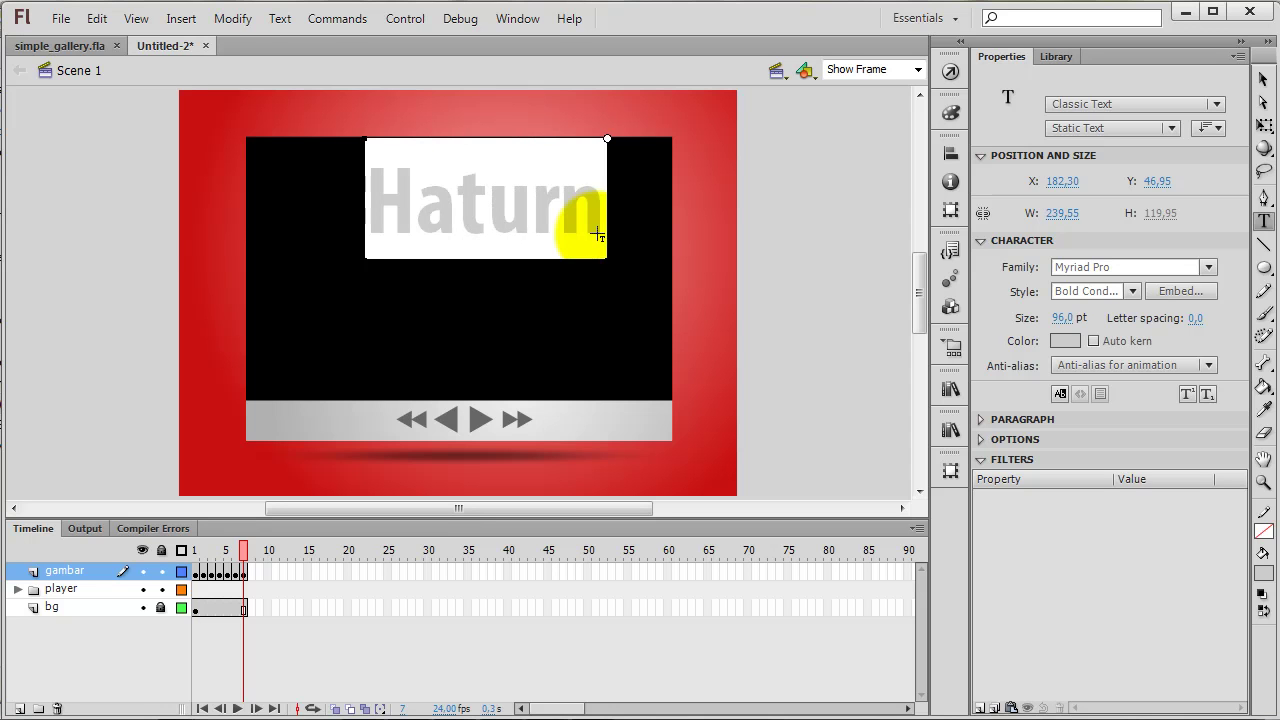
key(BackSpace)
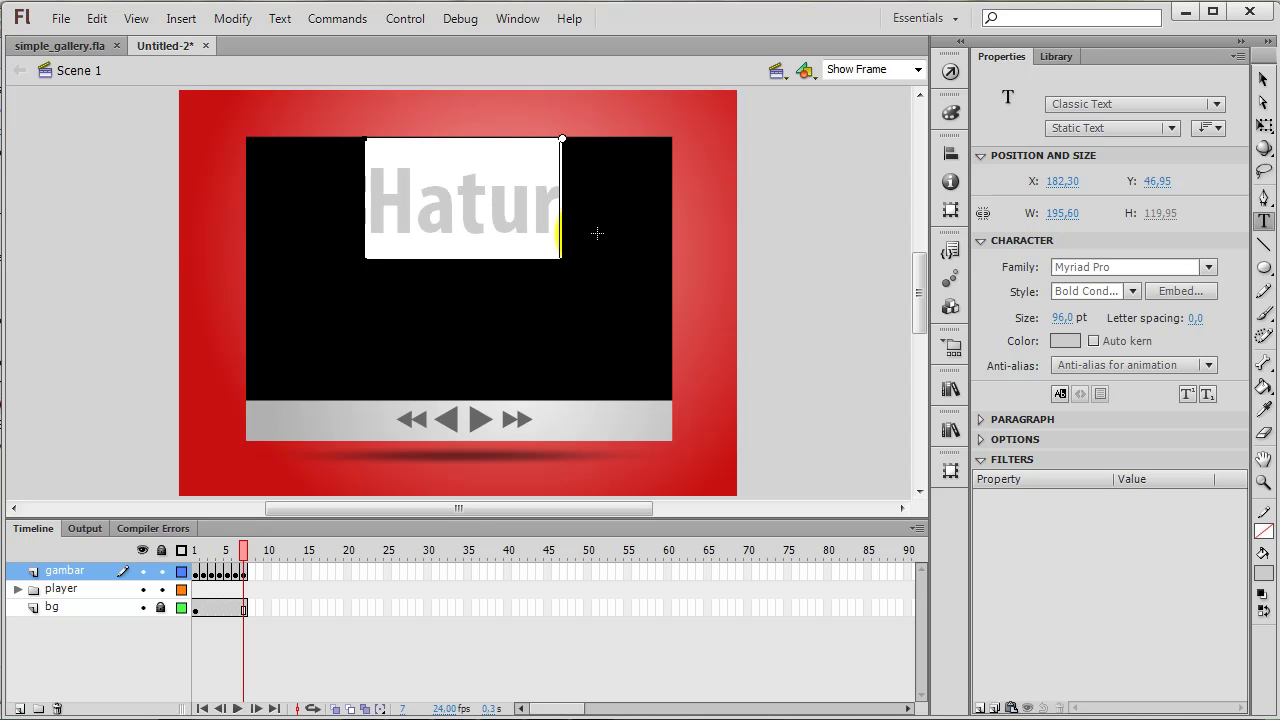
click(1262, 79)
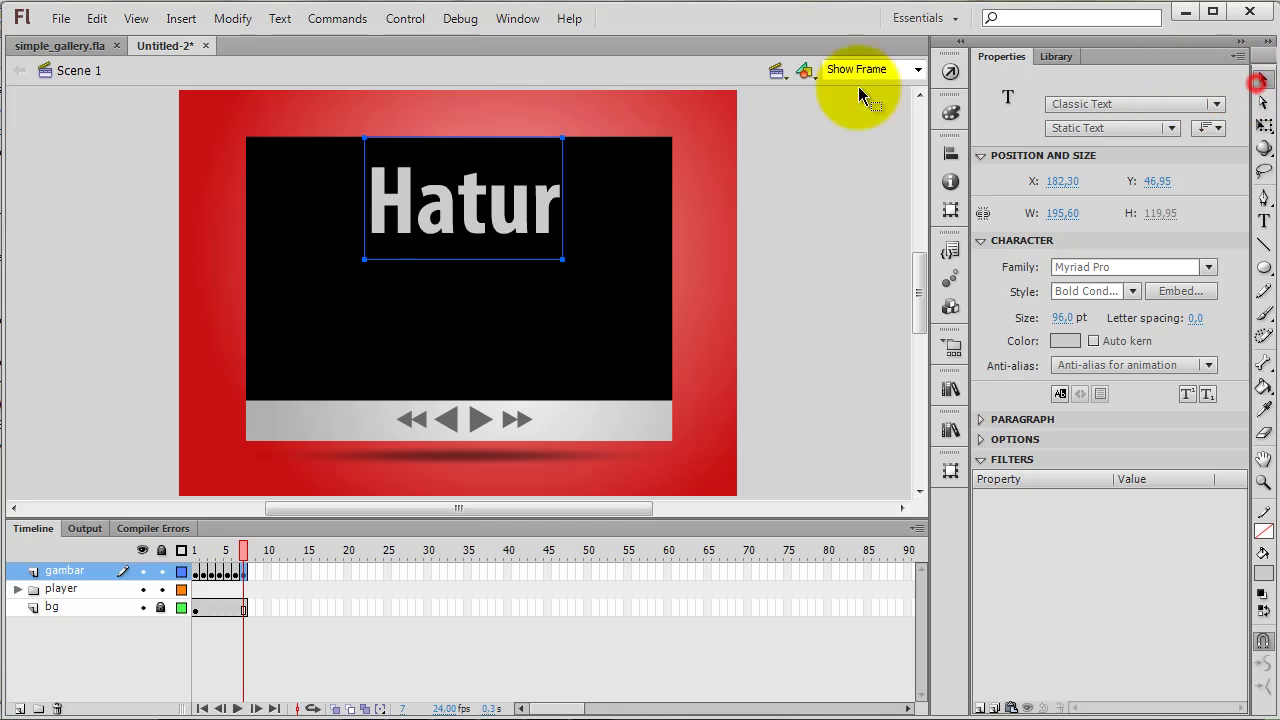
Duplicate the "Hatur" text directly below the original and change the copy's wording to "nuhun".
drag(468, 217, 463, 320)
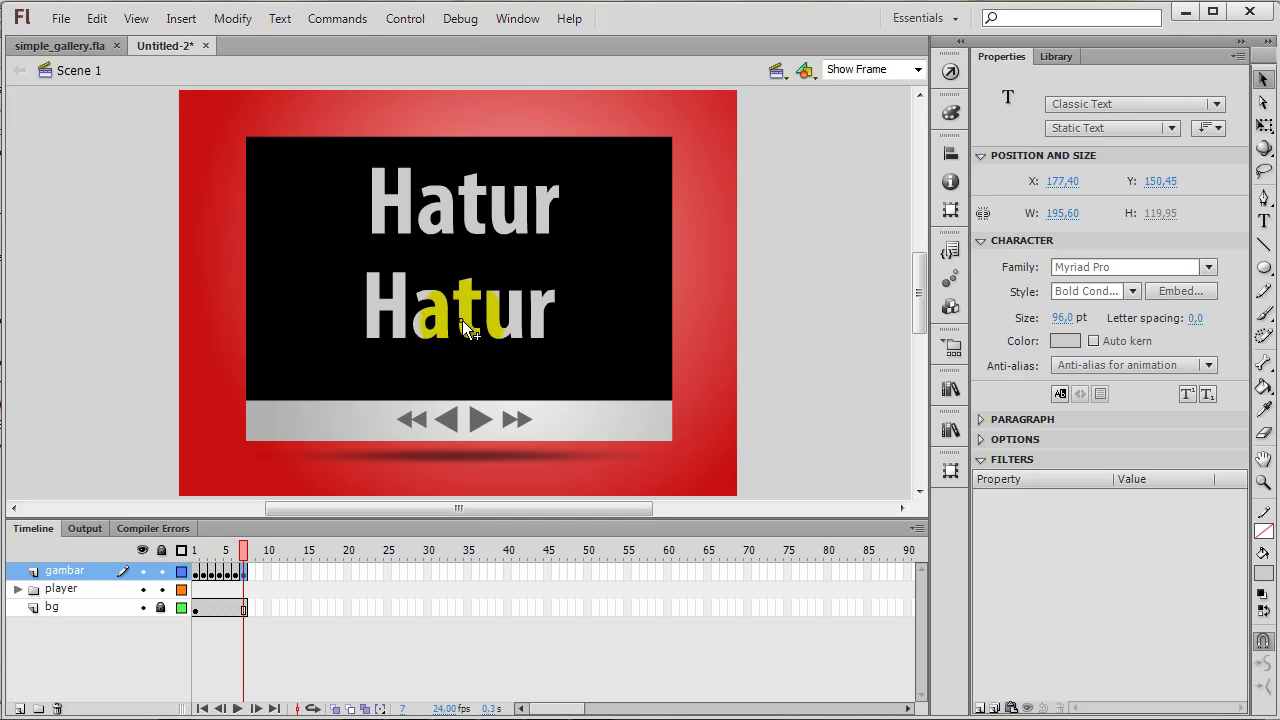
double_click(423, 322)
drag(371, 312, 553, 312)
click(548, 312)
double_click(443, 312)
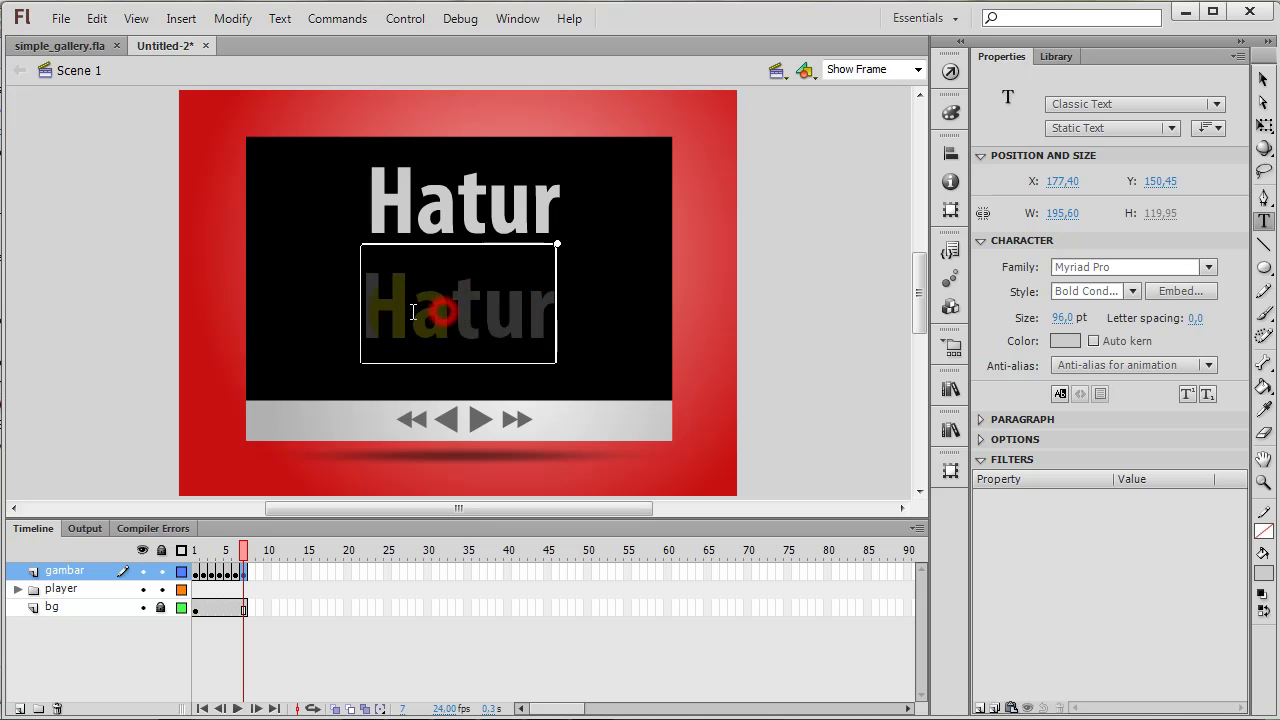
text(nuhun)
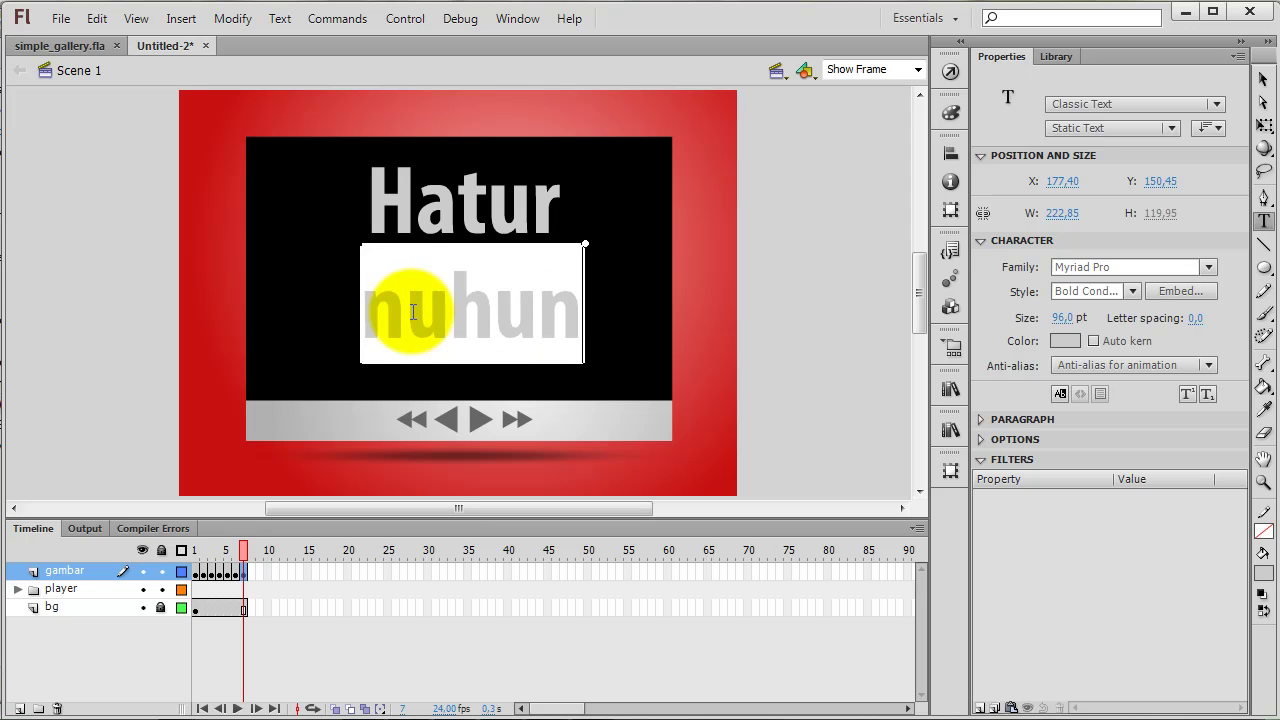
click(1262, 78)
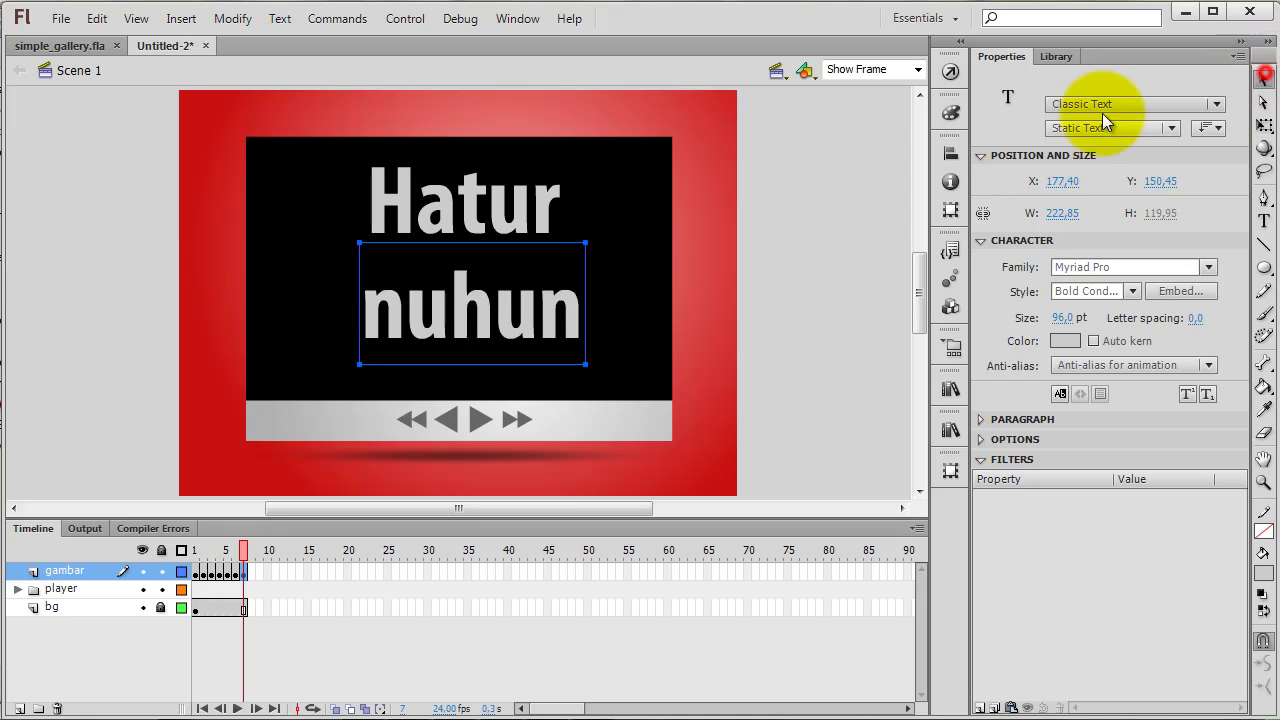
Enlarge the "Hatur" text to about 345 px wide, centre it on the black screen, and move "nuhun" to about X 204, Y 168 beneath it.
click(554, 189)
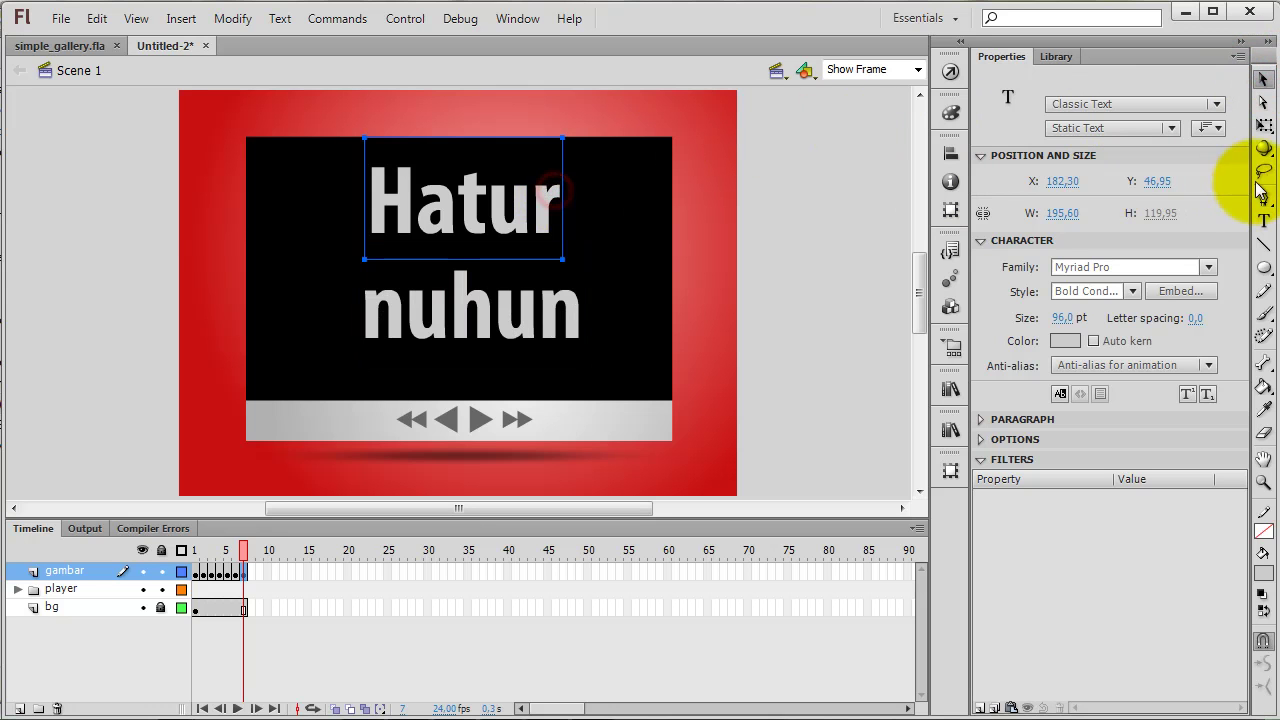
click(1263, 126)
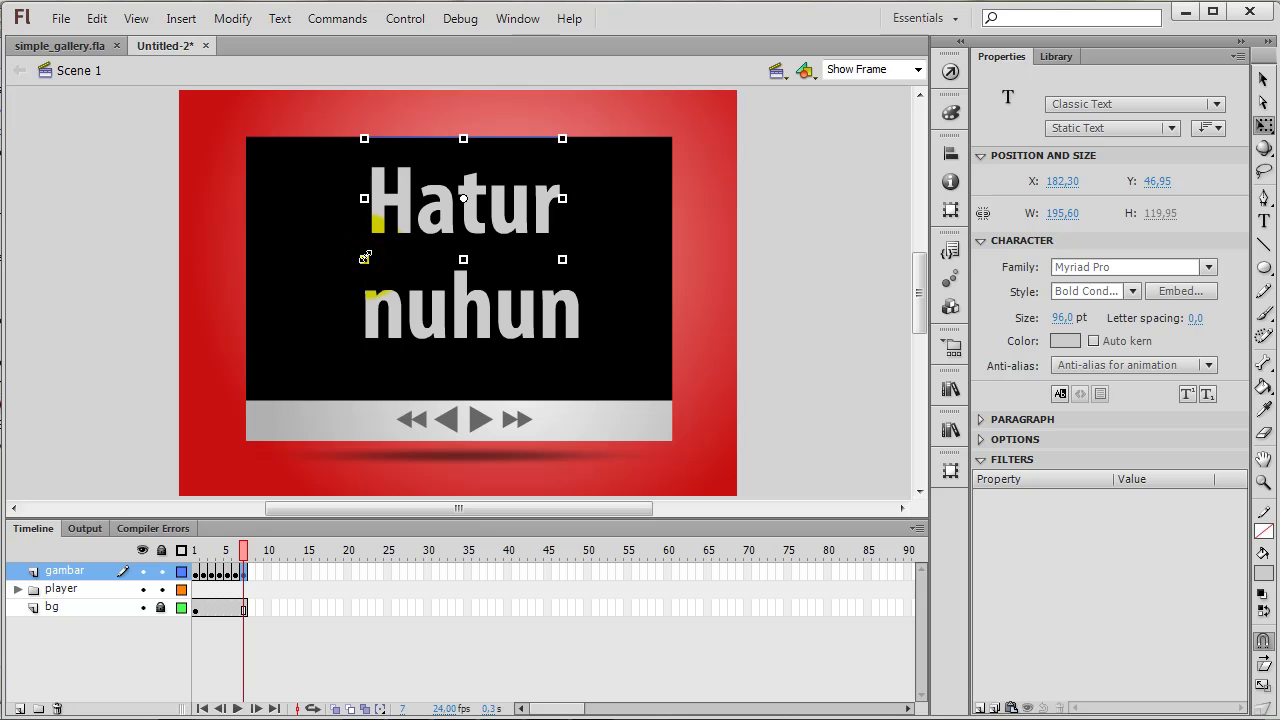
drag(365, 257, 311, 311)
drag(472, 197, 476, 216)
drag(309, 306, 285, 323)
drag(486, 212, 471, 256)
drag(482, 318, 509, 337)
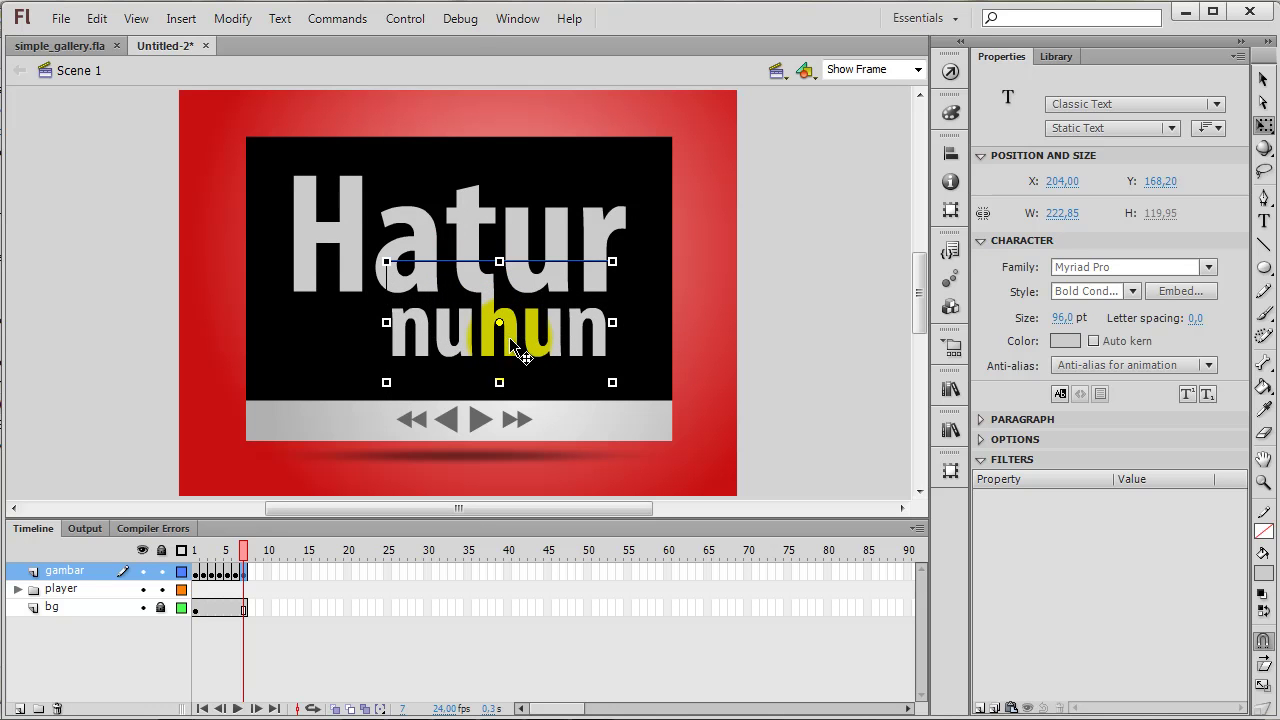
Break both the "Hatur" and "nuhun" texts apart into plain shapes and shift them to about X 113, Y 87.
shift+click(603, 228)
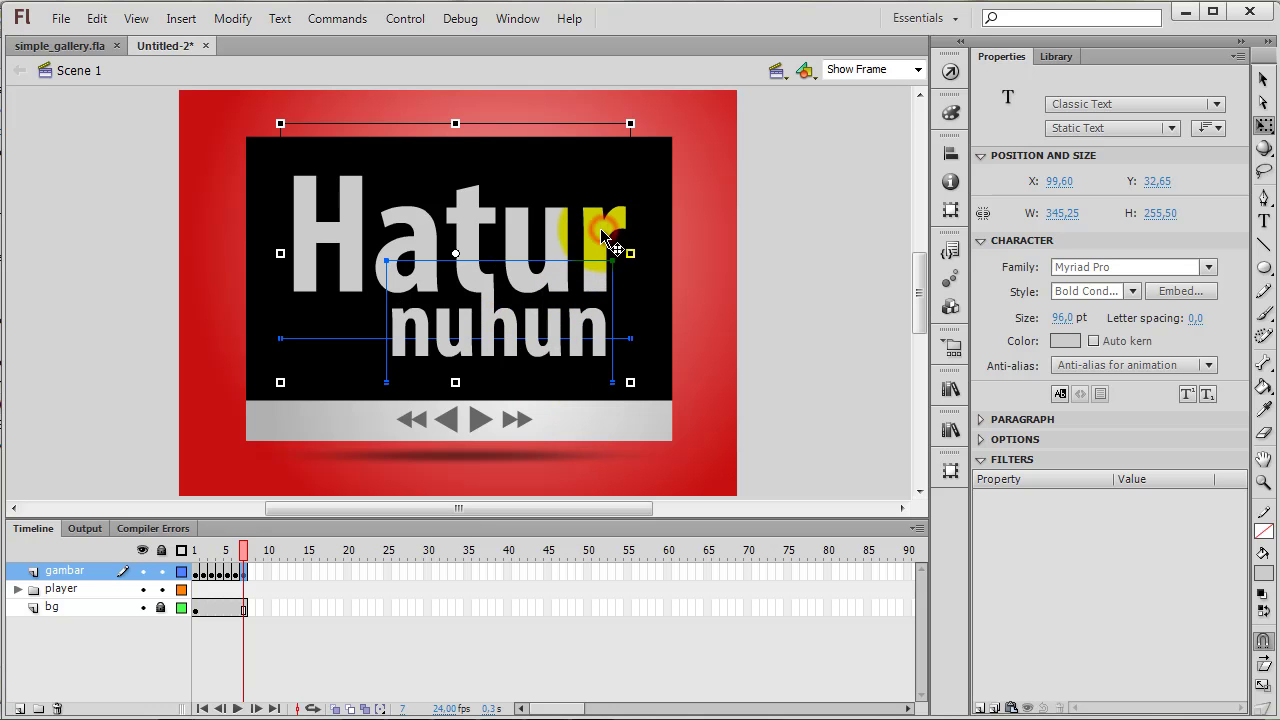
click(1262, 80)
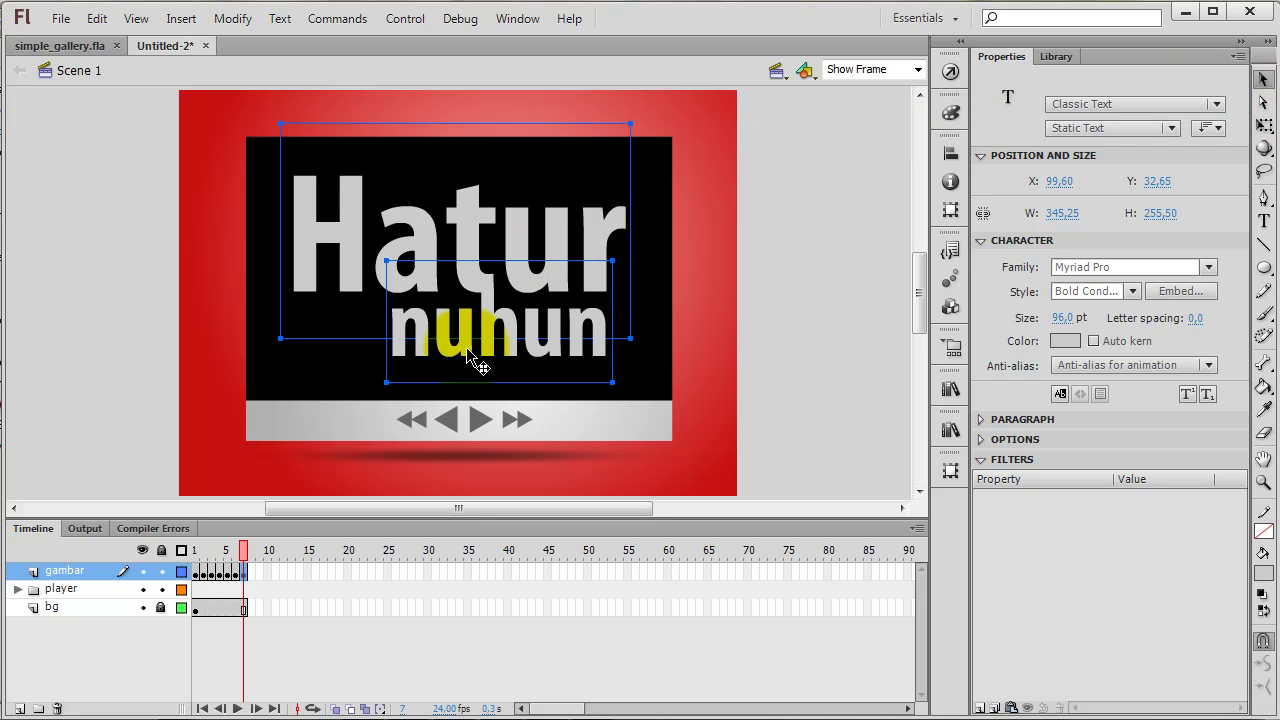
key(ctrl+b)
key(ctrl+b)
drag(595, 267, 597, 270)
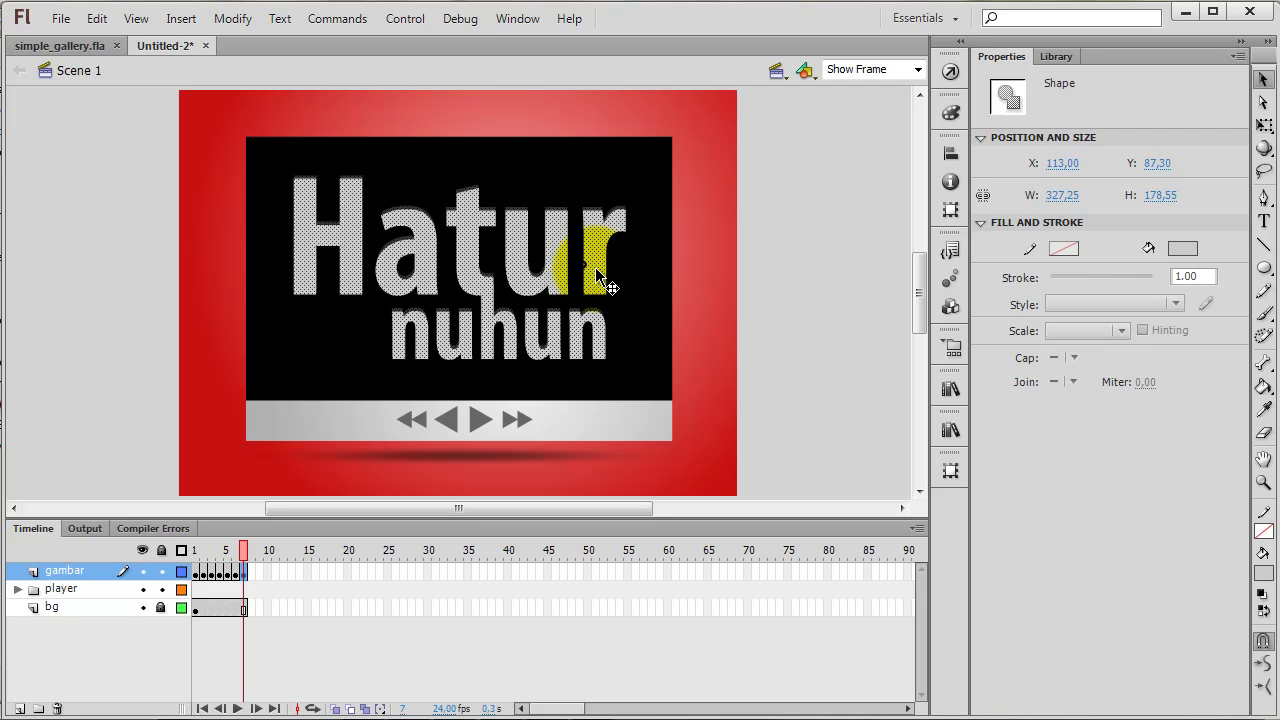
Check the first three frames of the gambar layer, then test the movie from frame 1 and close the preview.
click(802, 312)
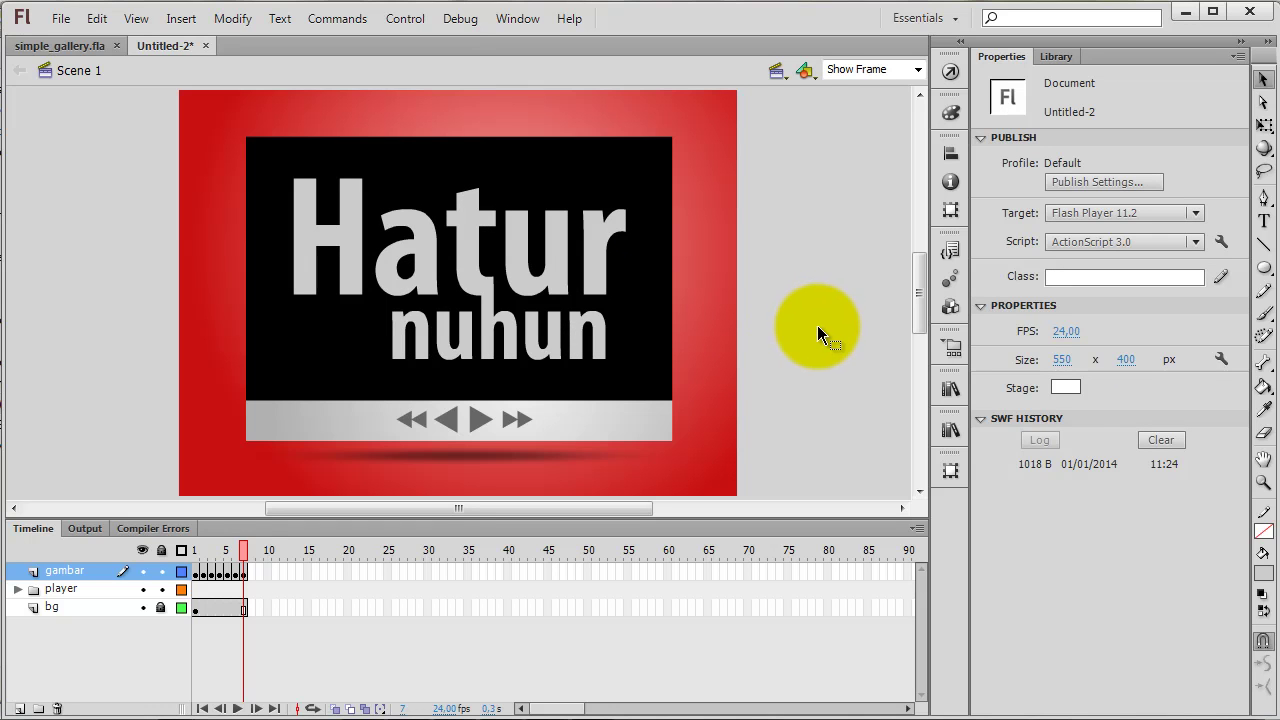
click(195, 574)
click(204, 570)
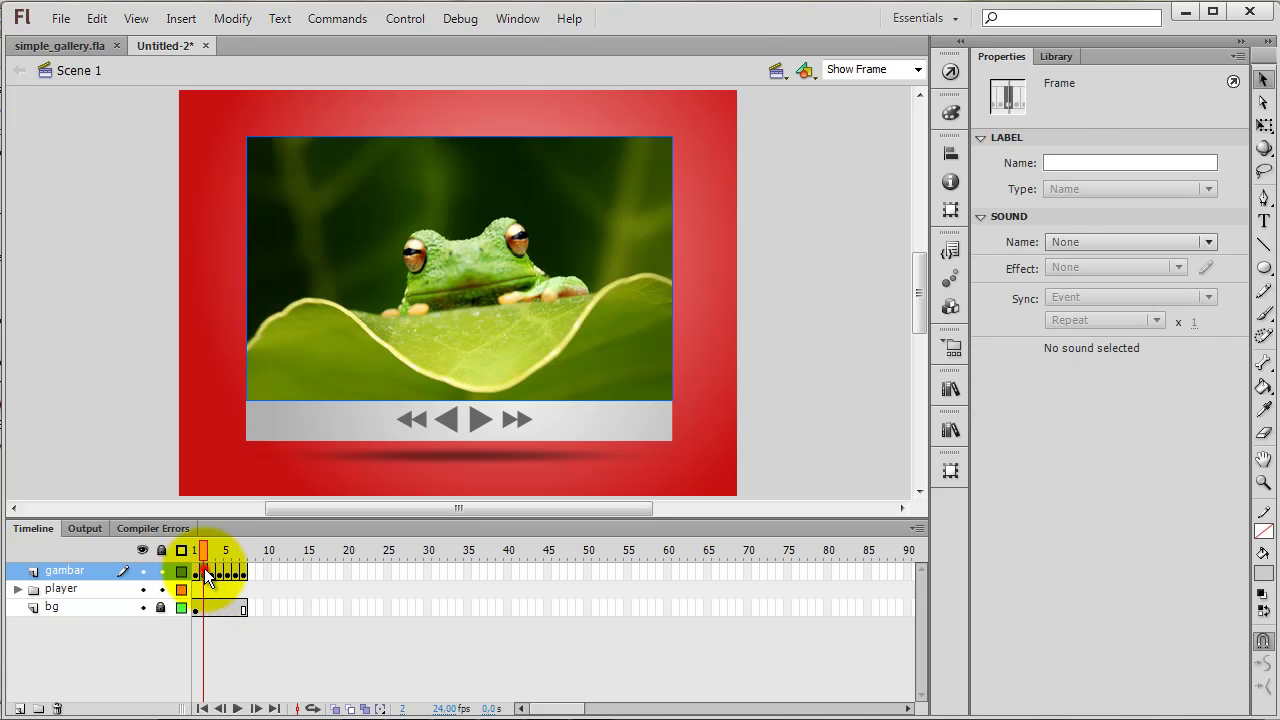
click(211, 570)
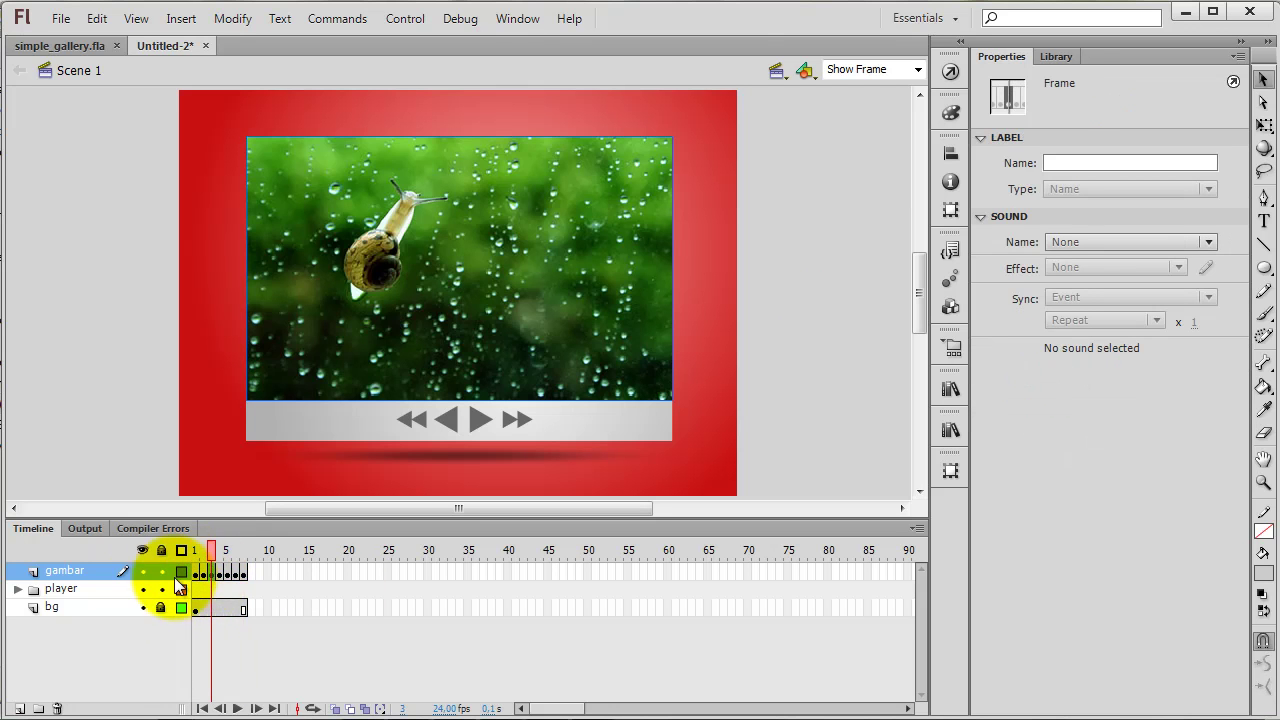
click(194, 573)
click(101, 442)
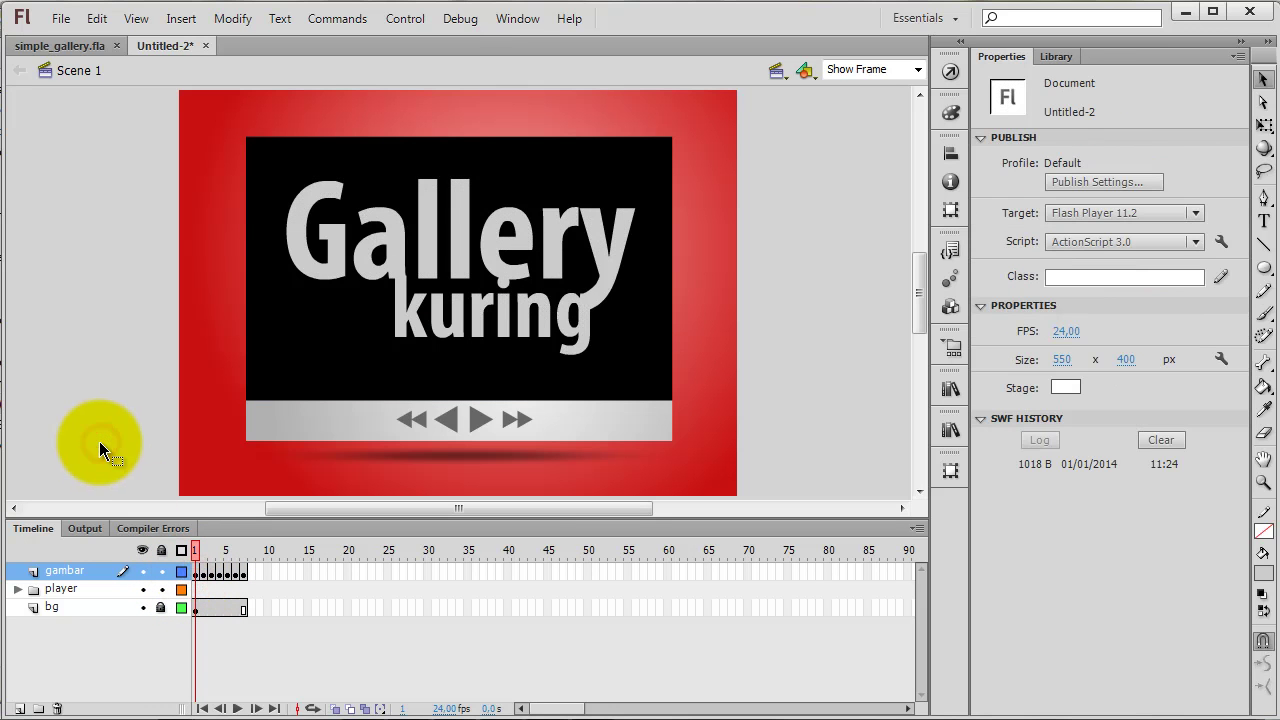
key(ctrl+Return)
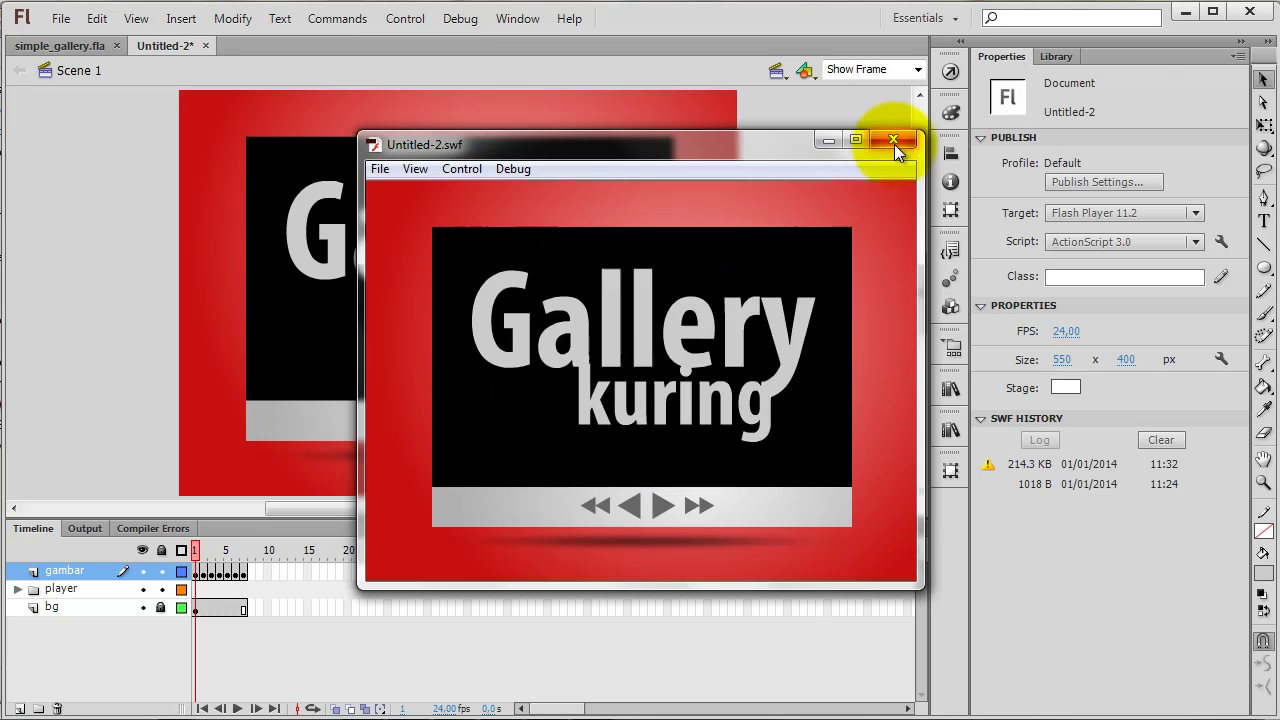
click(893, 140)
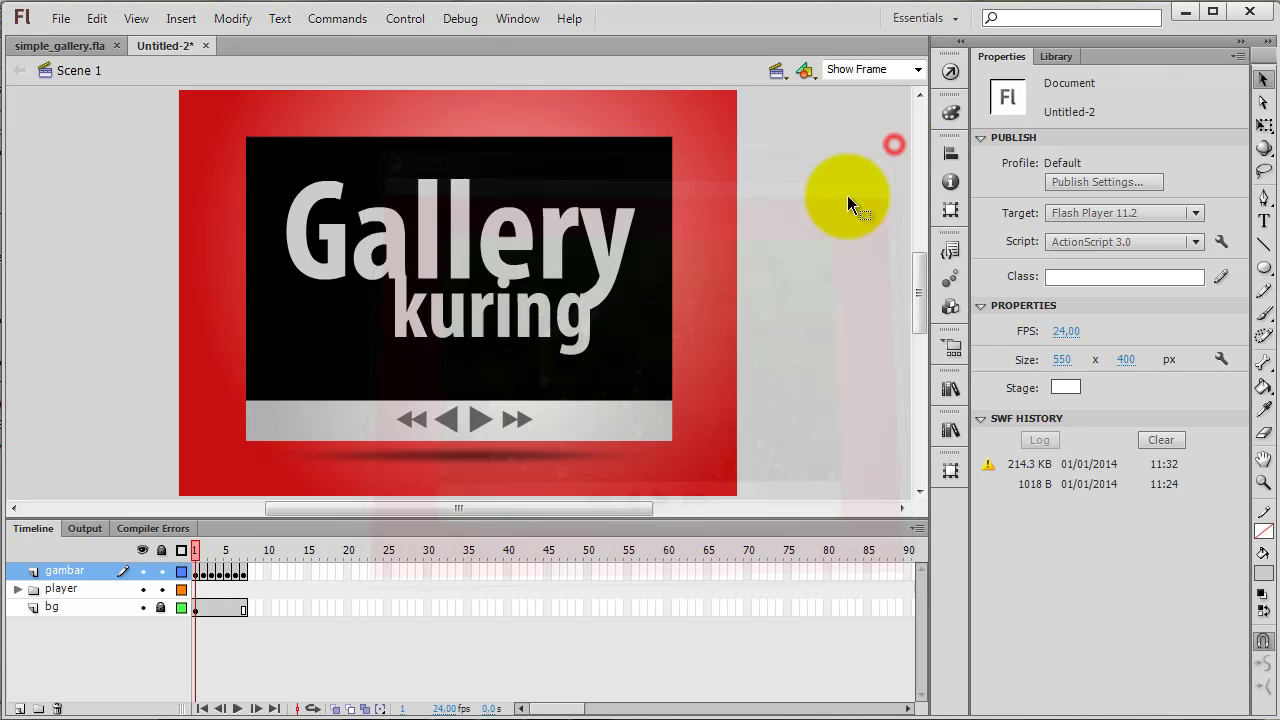
Add the frame script "stop();" to frames 1 and 2 of the gambar layer.
click(194, 570)
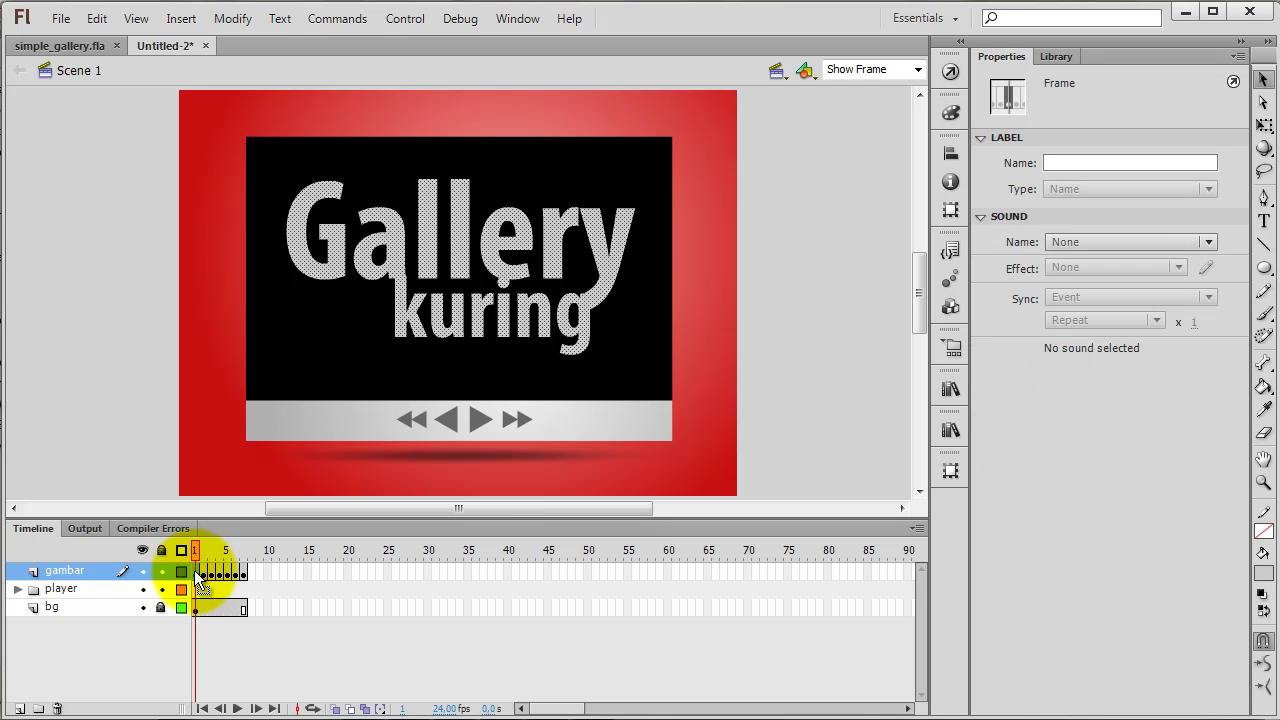
right_click(194, 571)
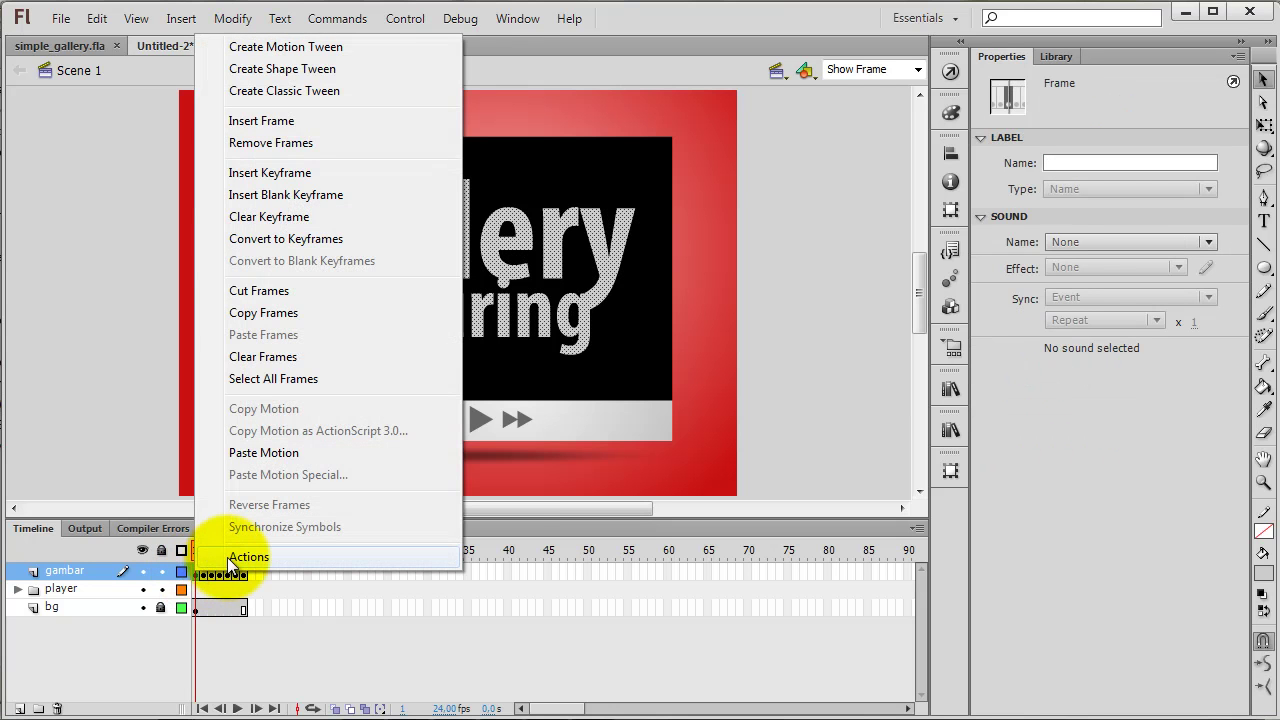
click(227, 557)
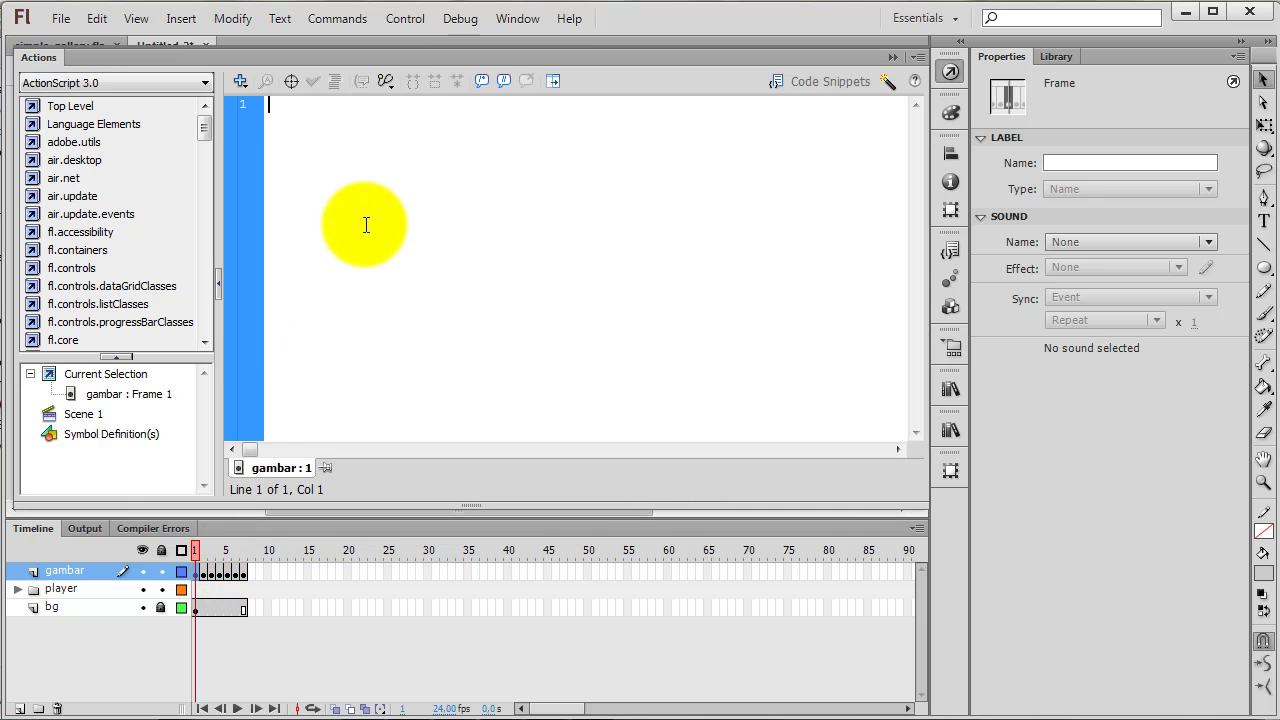
text(stop();)
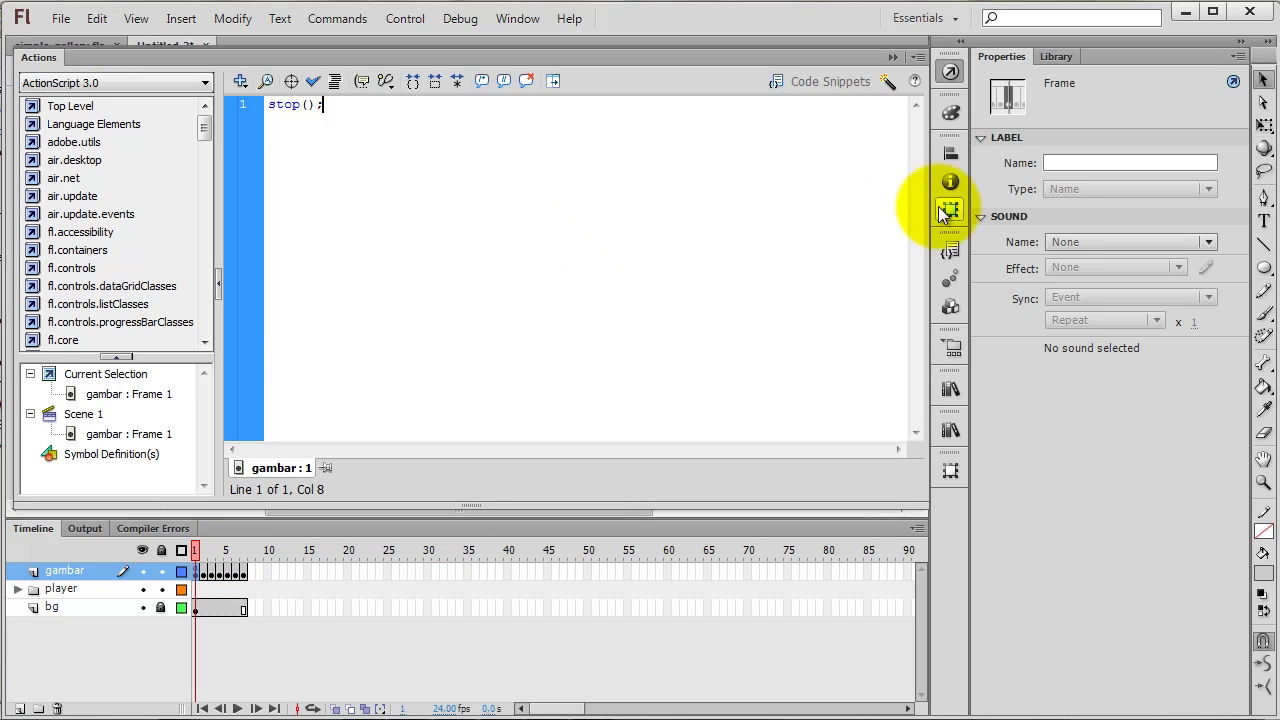
click(950, 71)
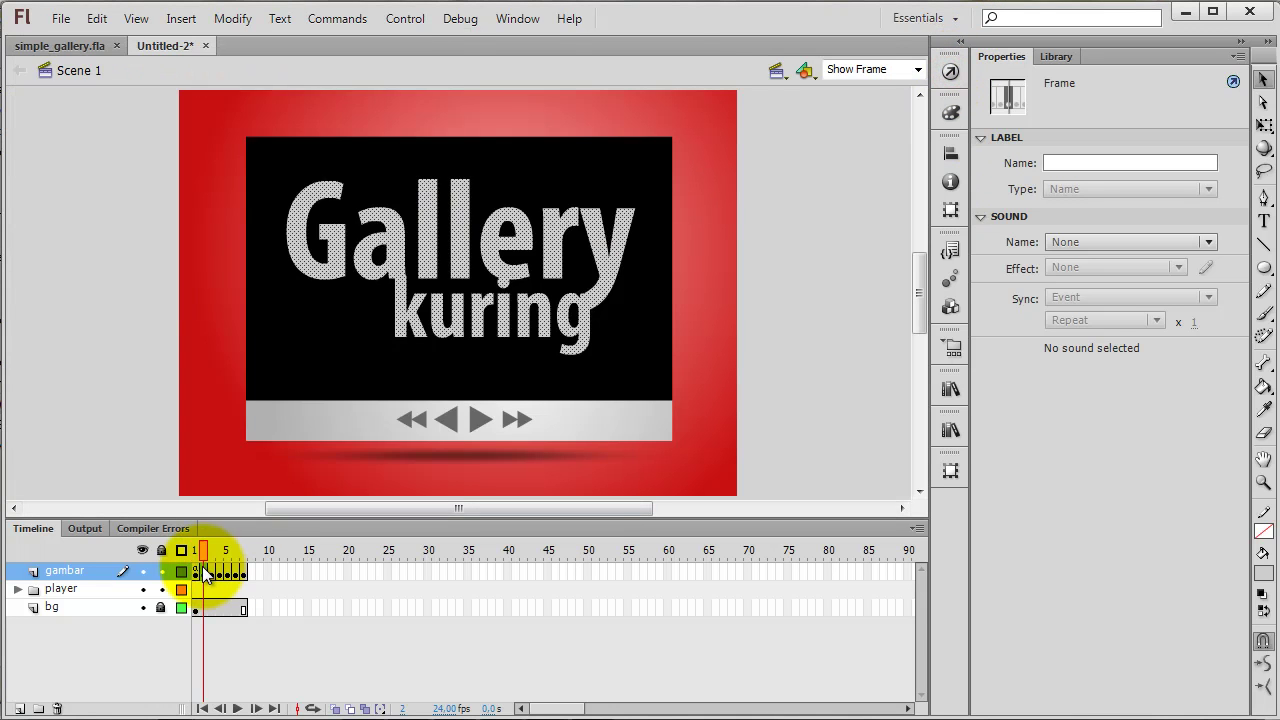
right_click(202, 565)
click(240, 550)
text(stop();)
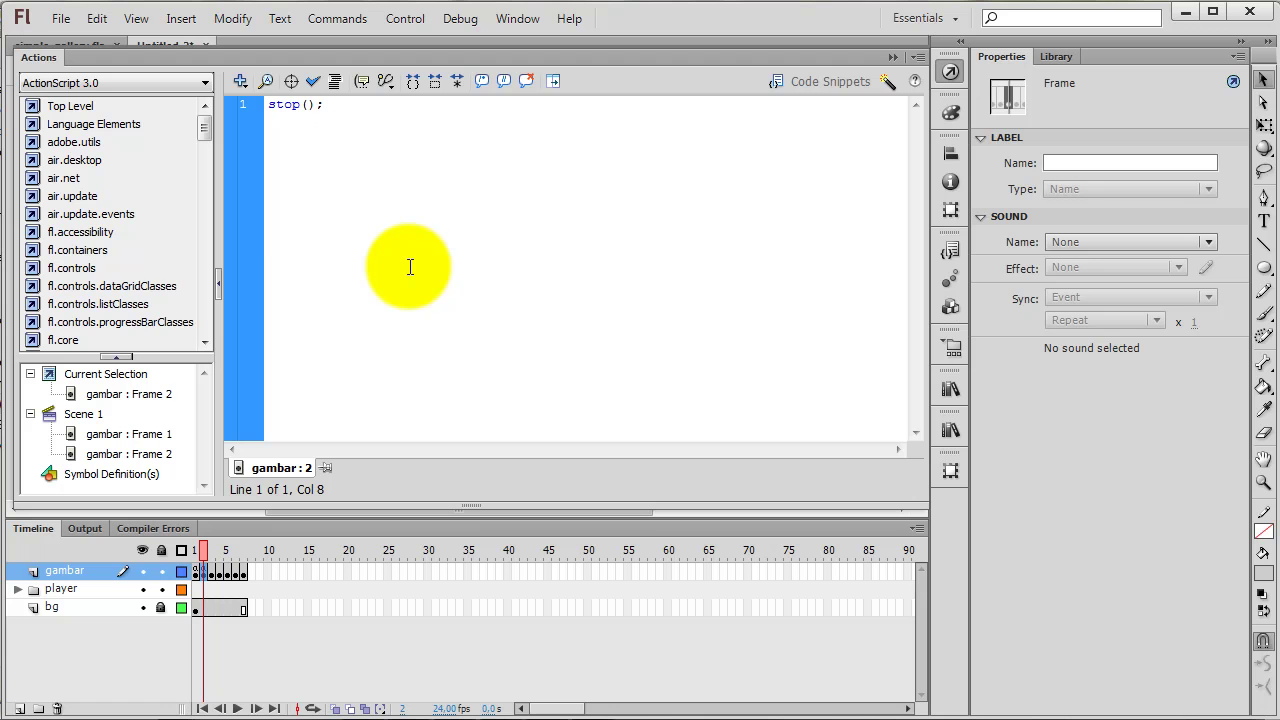
click(950, 71)
Add the frame script "stop();" to frame 3 of the gambar layer, the snail picture.
right_click(212, 572)
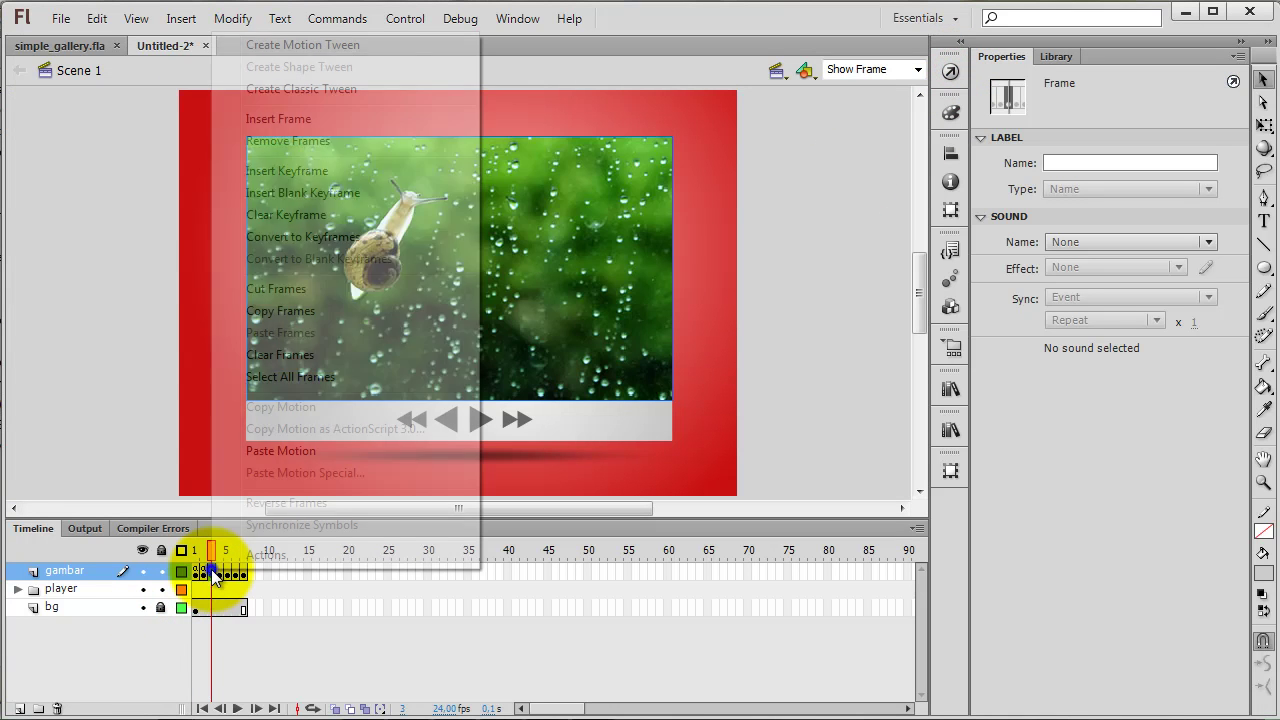
click(245, 554)
click(446, 191)
text(s)
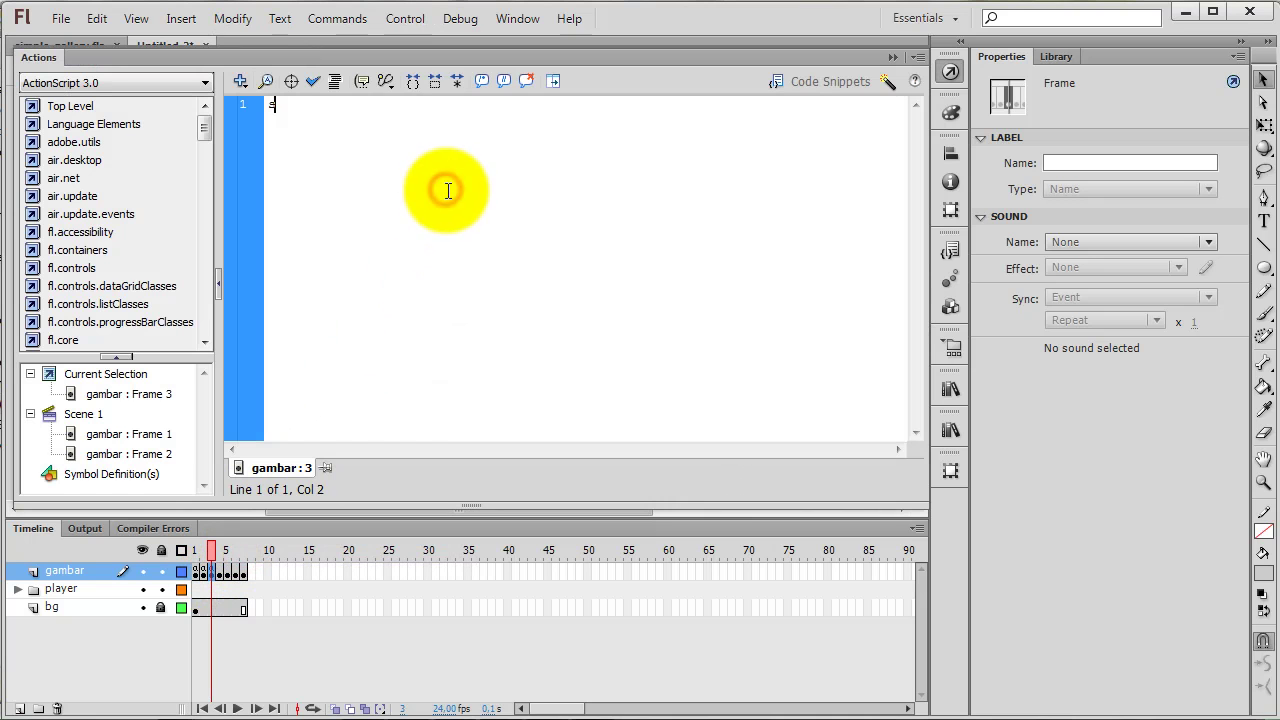
text(top())
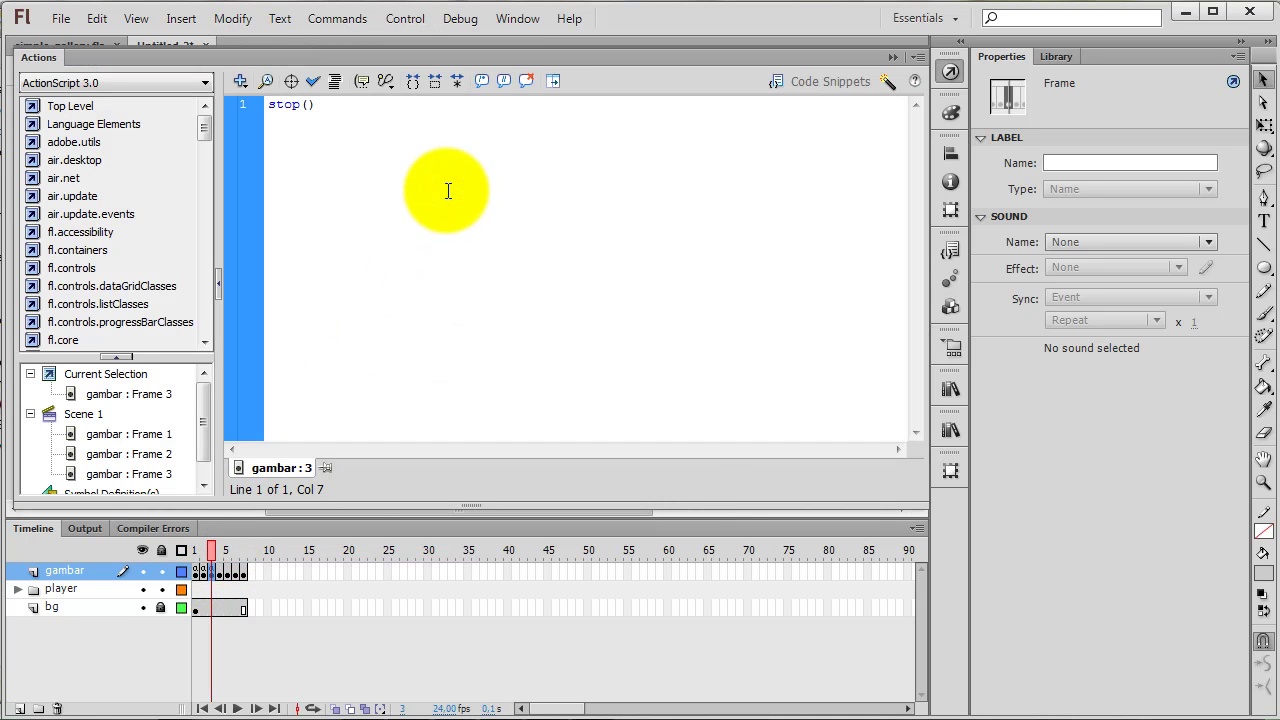
text(;)
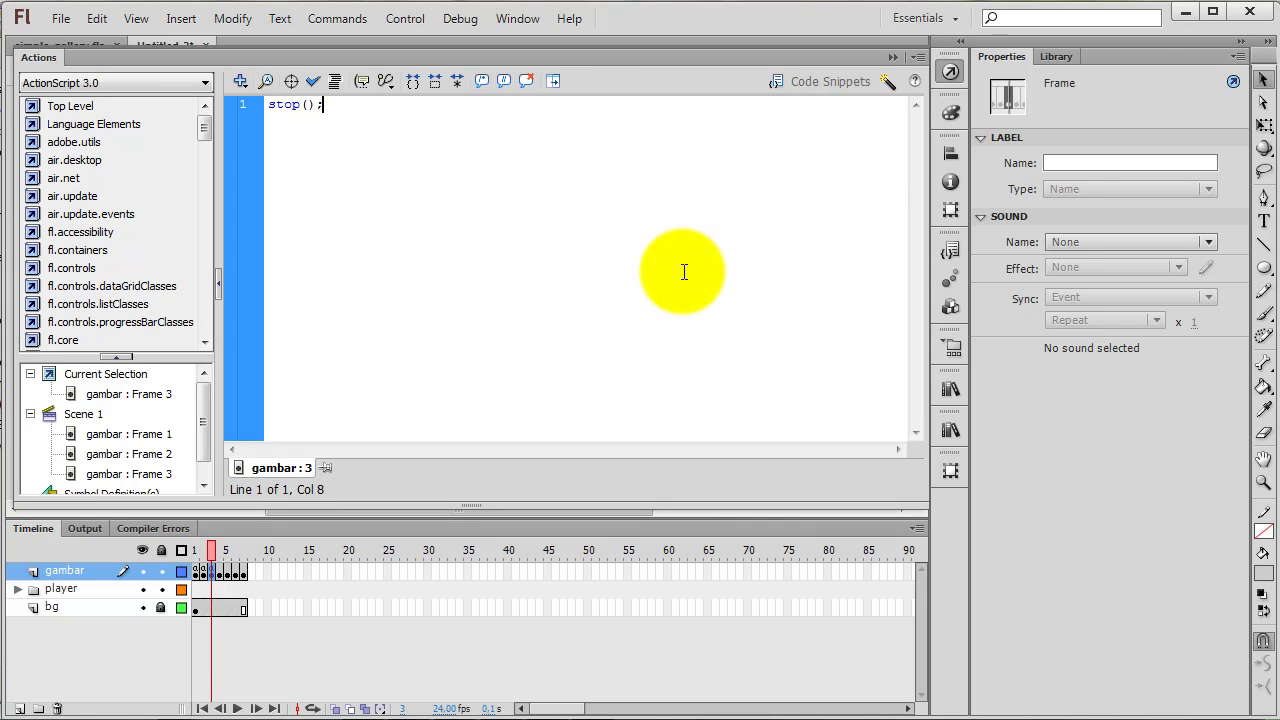
click(947, 72)
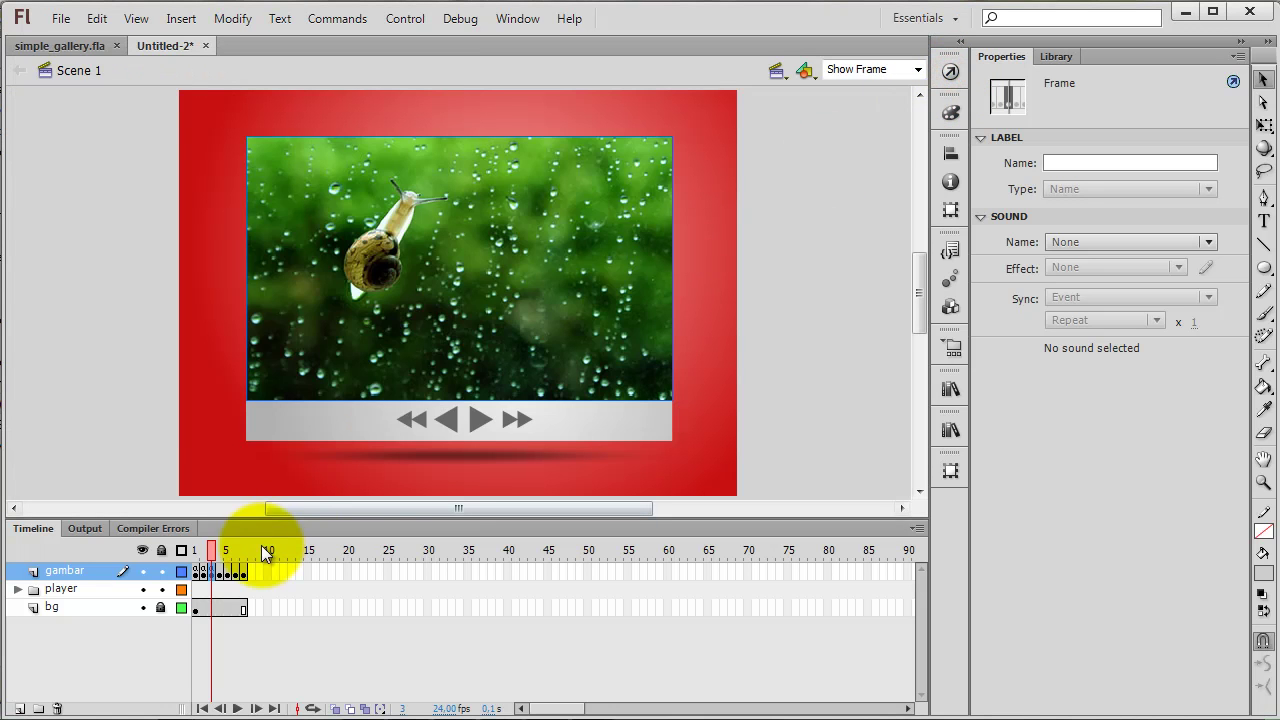
Add the frame script "stop();" to frames 4 and 5 of the gambar layer.
right_click(220, 571)
click(248, 554)
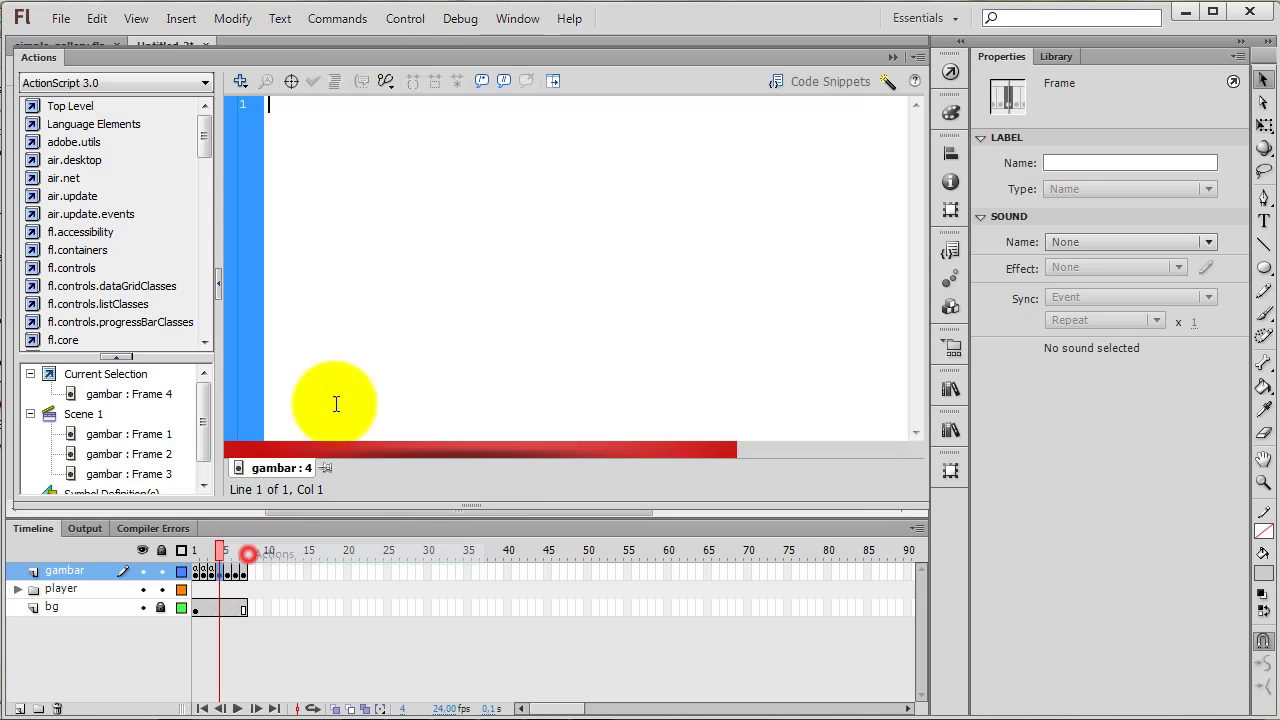
text(stop();)
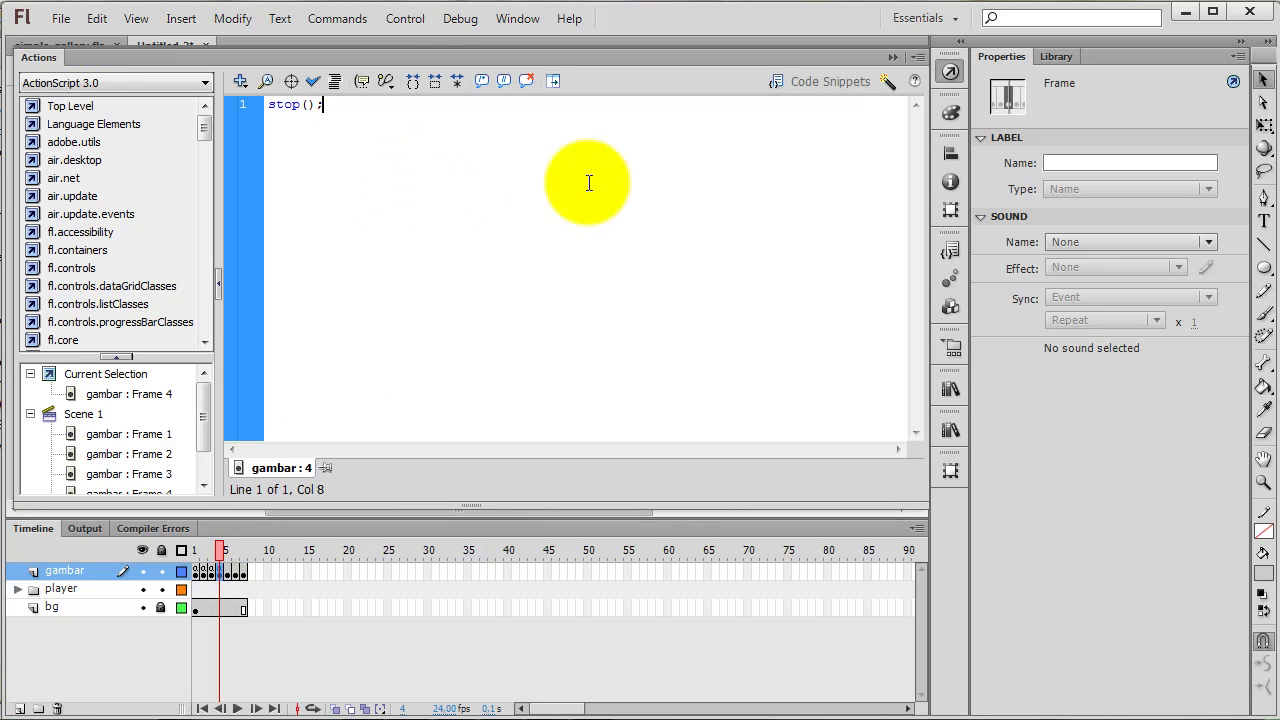
click(950, 71)
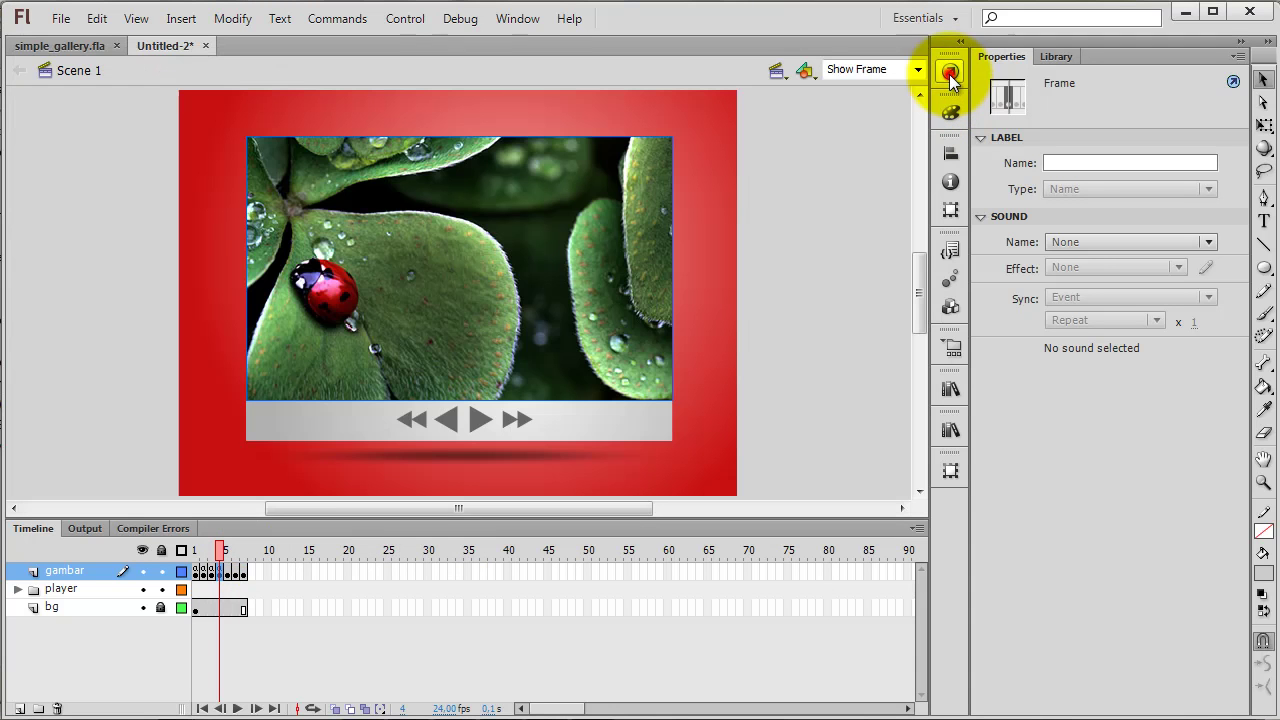
right_click(230, 572)
click(283, 553)
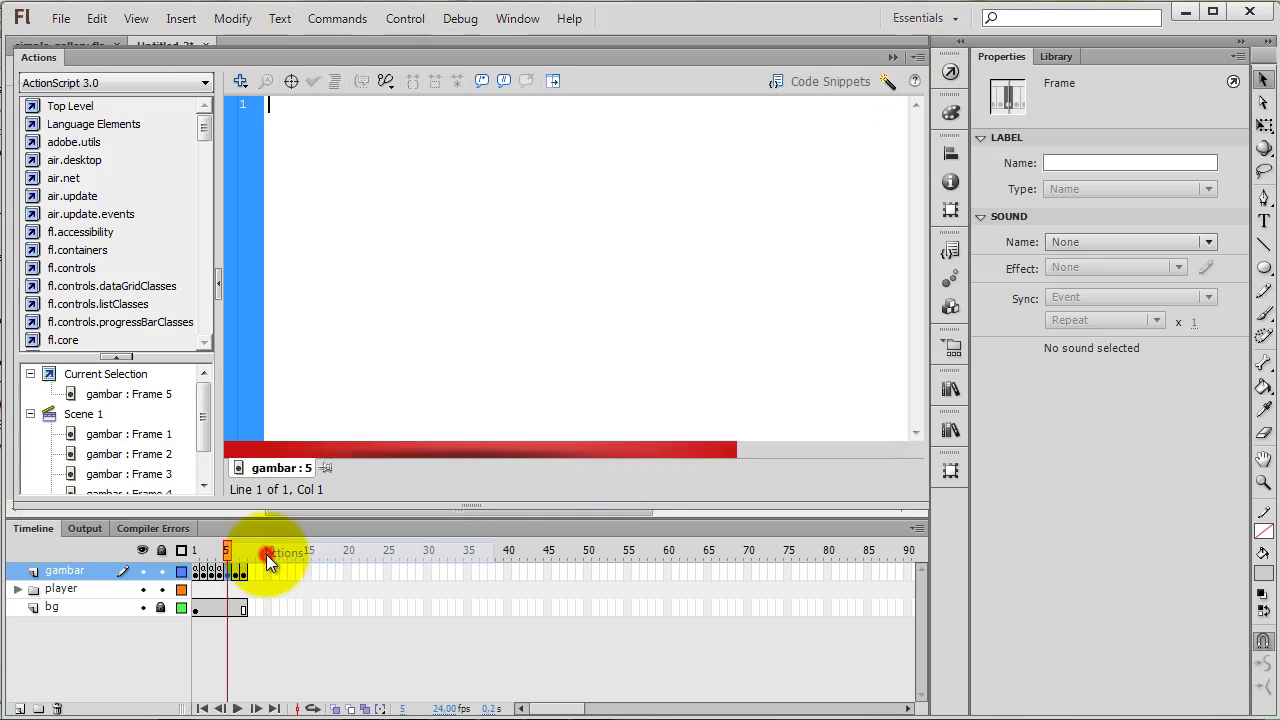
text(stop();)
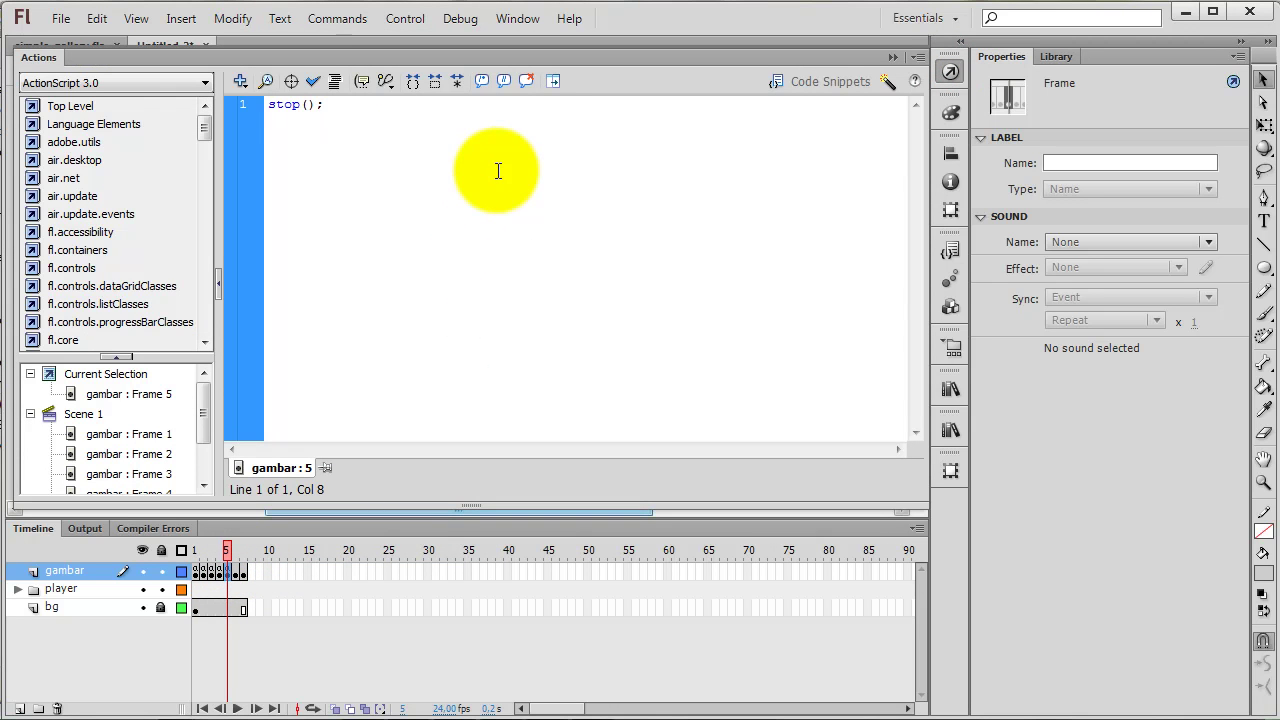
click(946, 78)
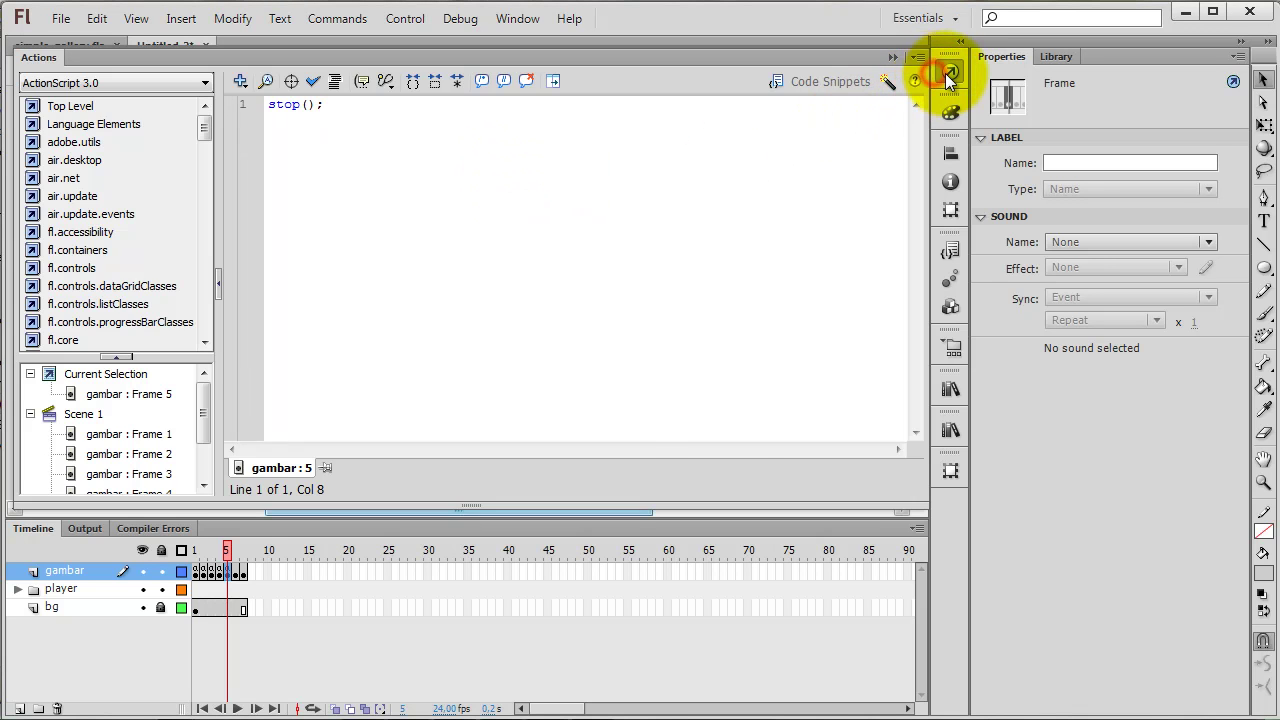
Add the frame script "stop();" to frames 6 and 7 of the gambar layer.
right_click(235, 572)
click(255, 558)
text(stop();)
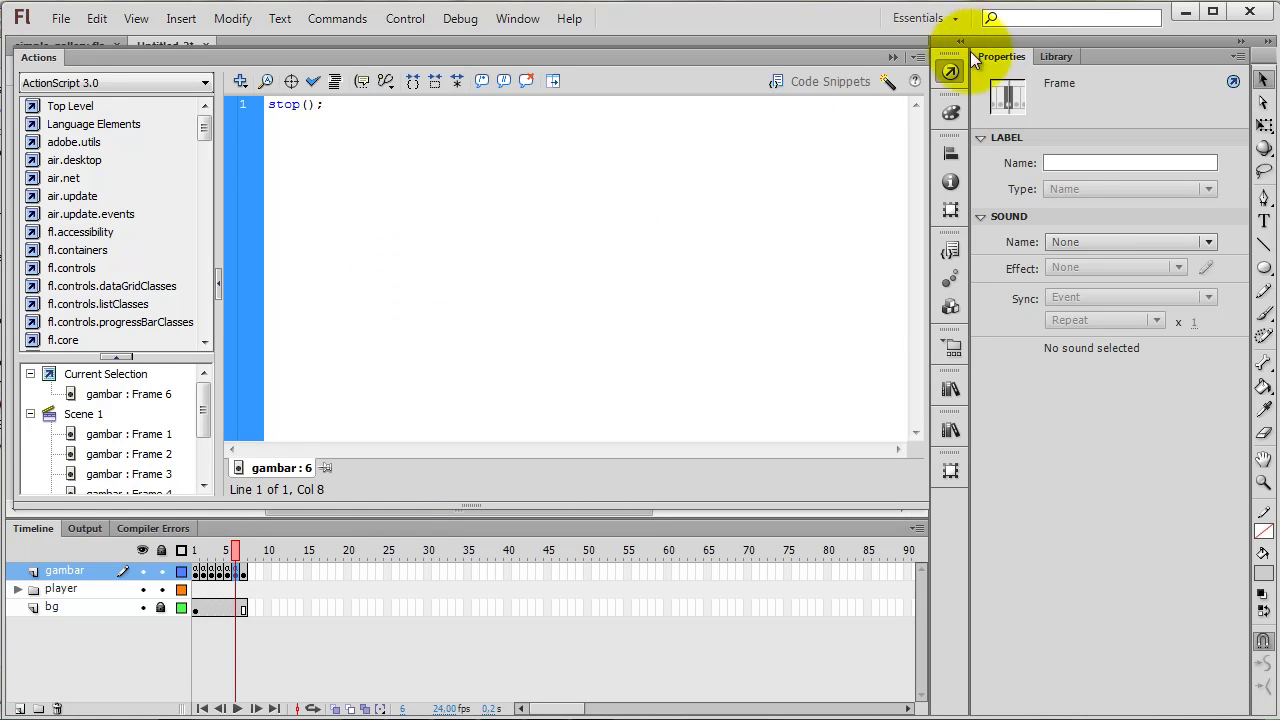
click(943, 78)
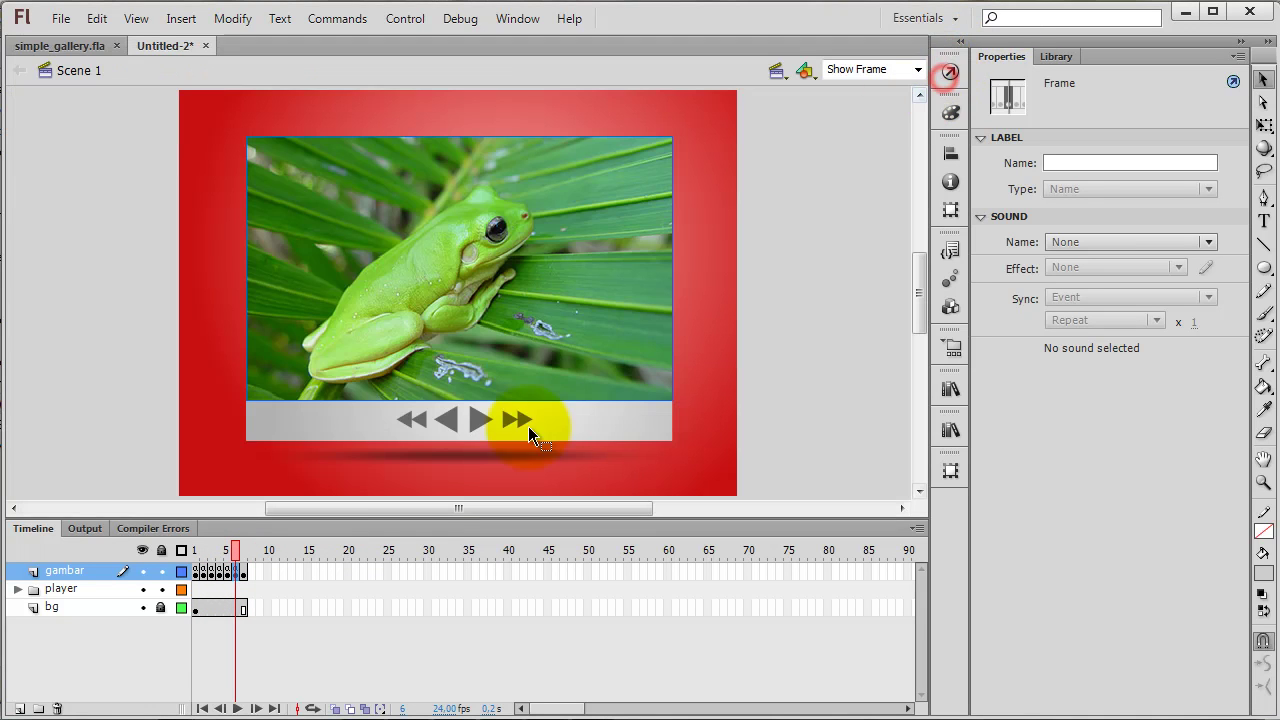
right_click(243, 572)
click(265, 560)
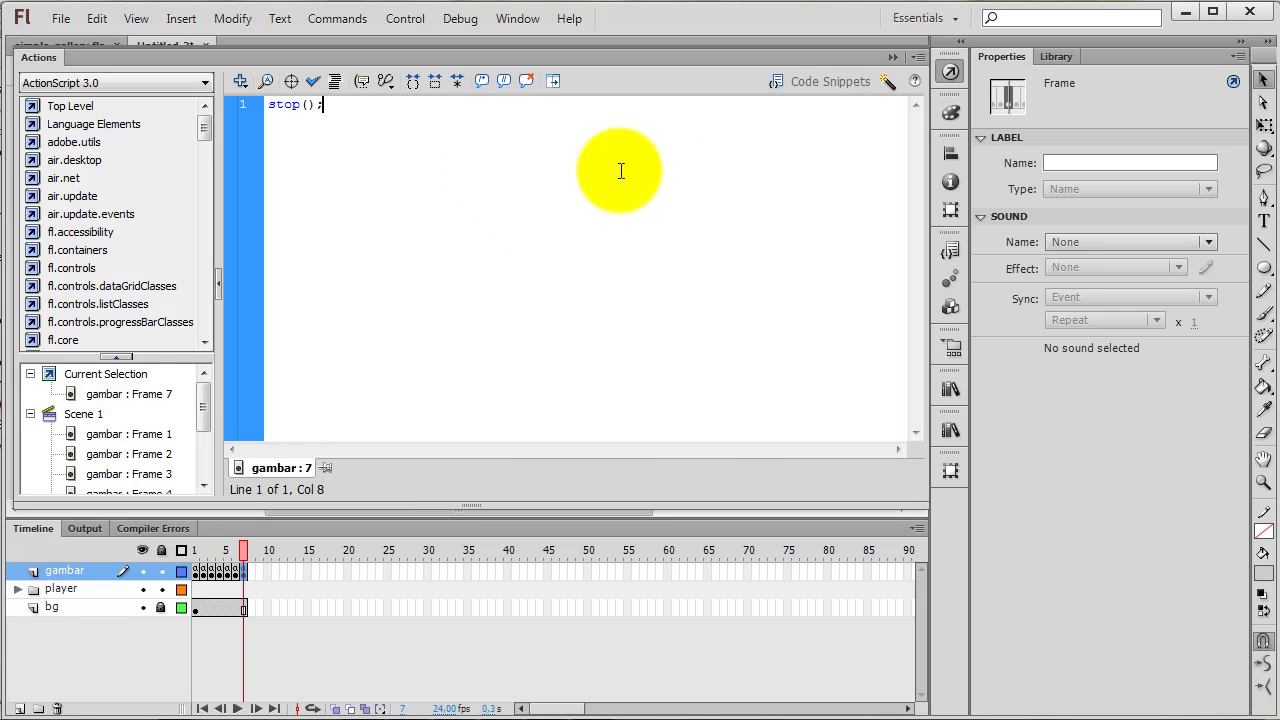
click(951, 71)
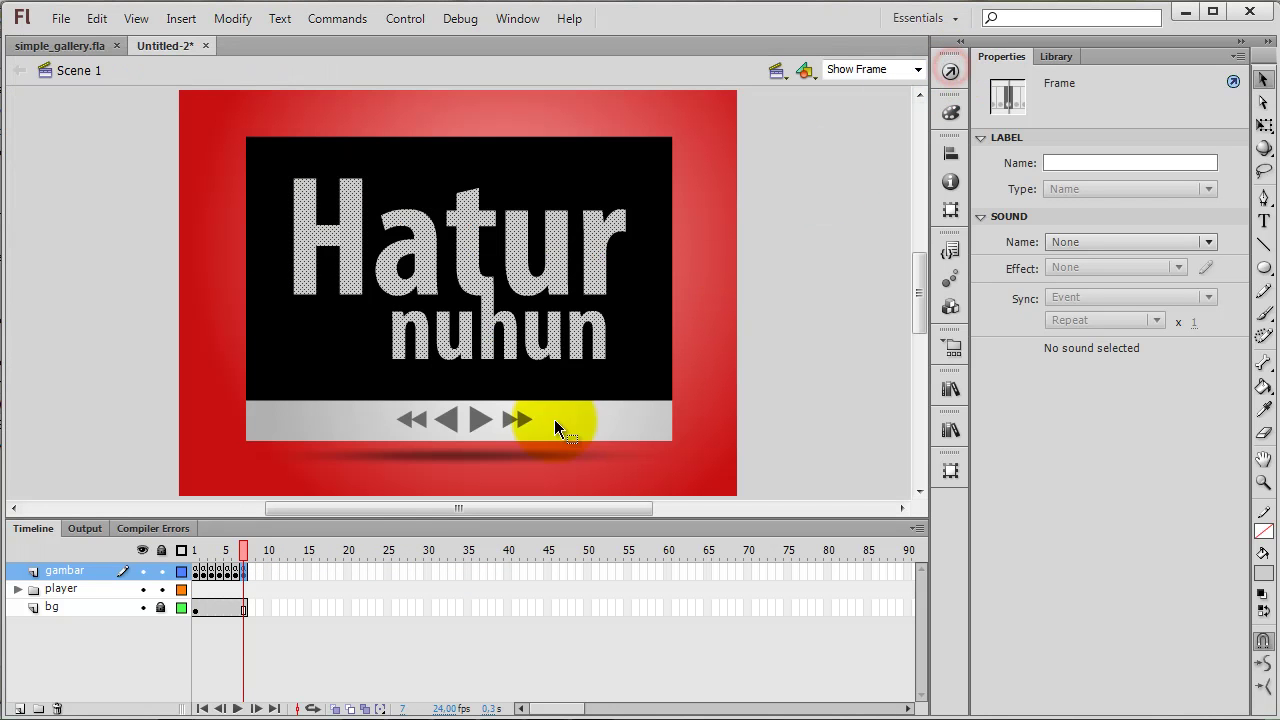
Add a new layer above gambar and name it "action".
click(218, 606)
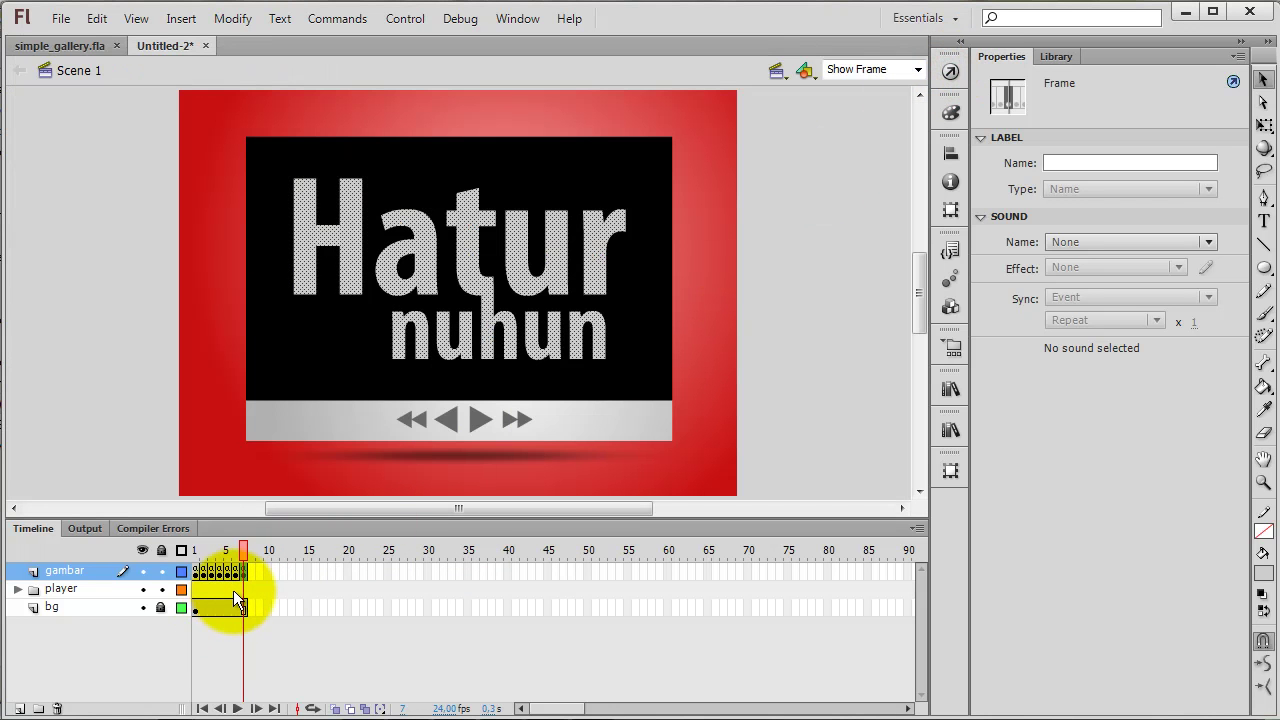
click(48, 575)
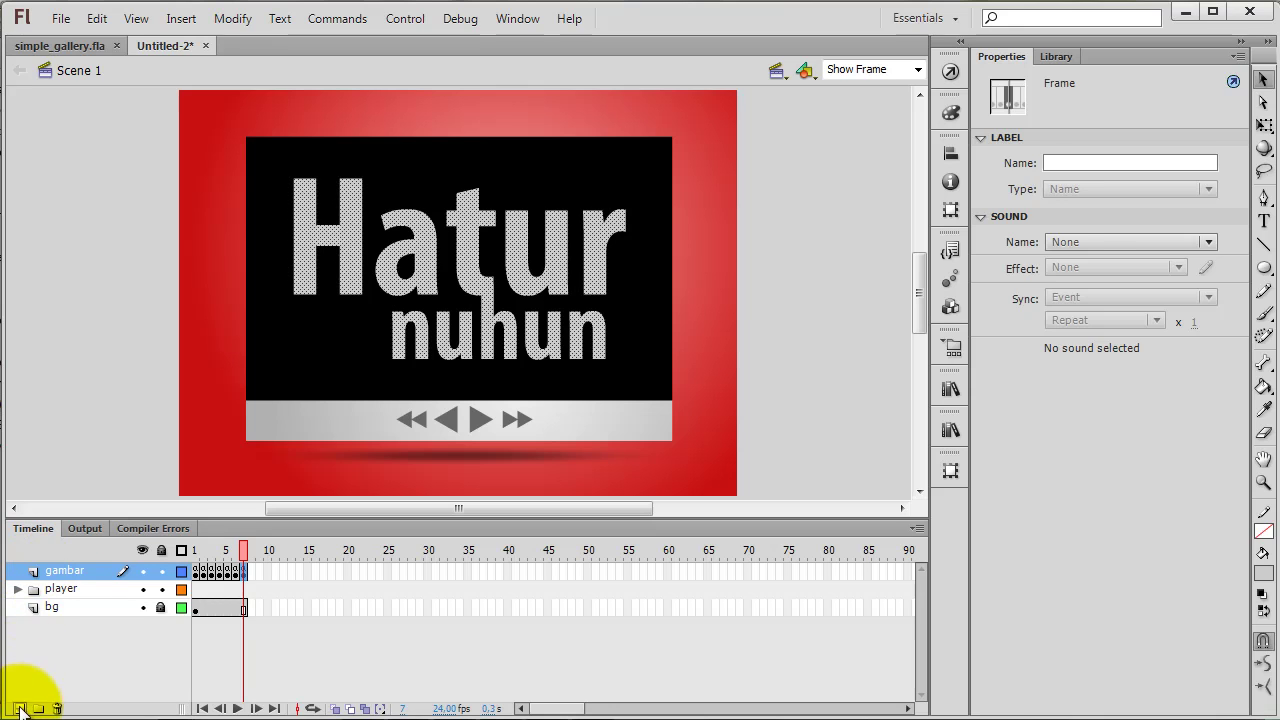
click(19, 708)
double_click(70, 571)
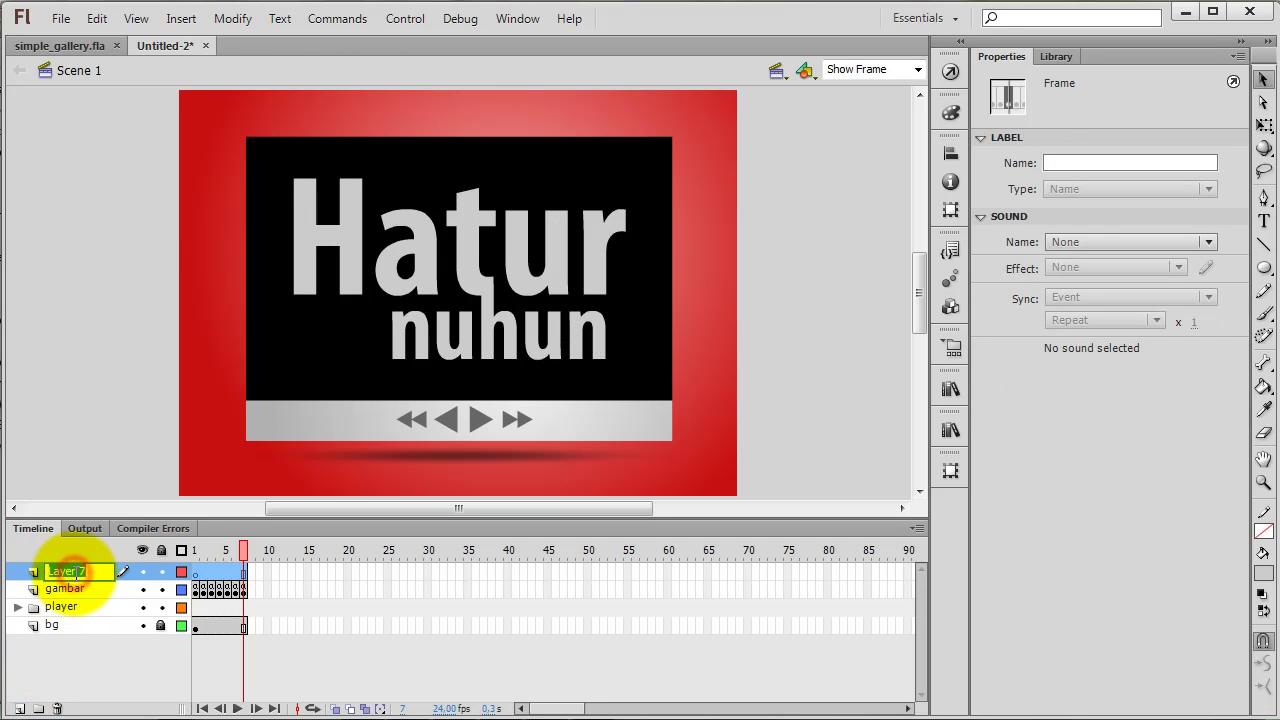
text(action)
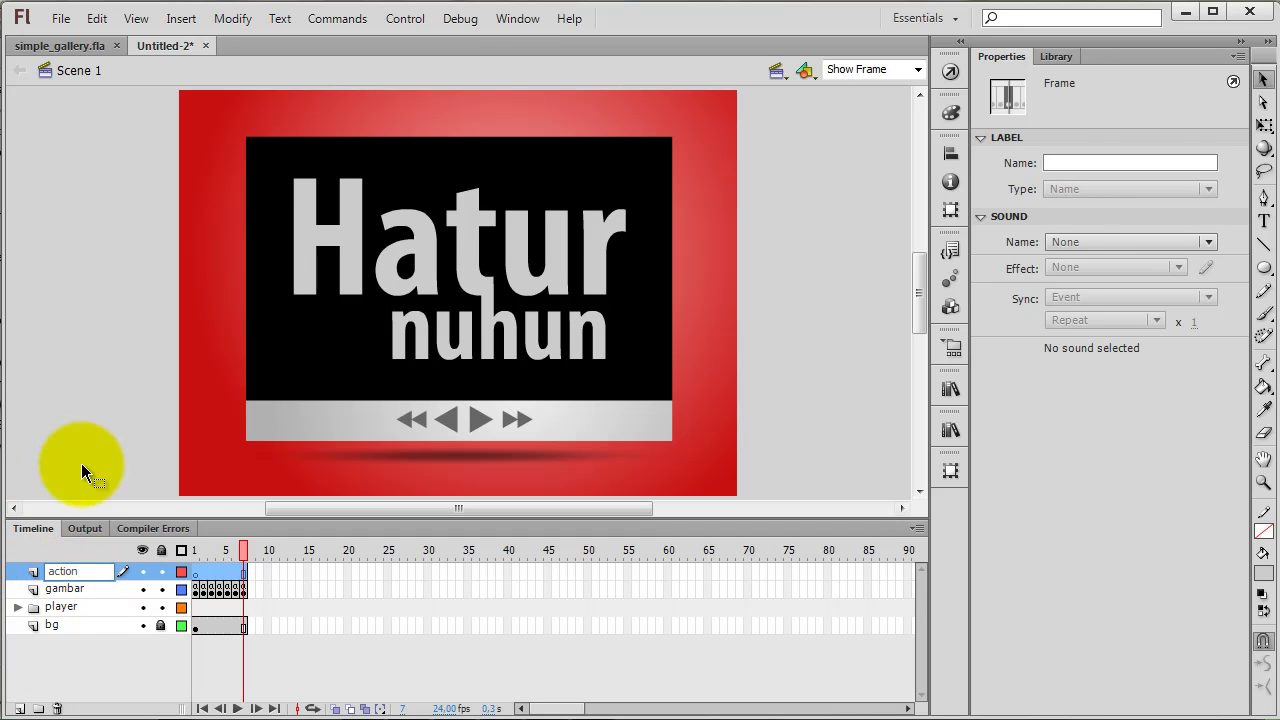
click(109, 429)
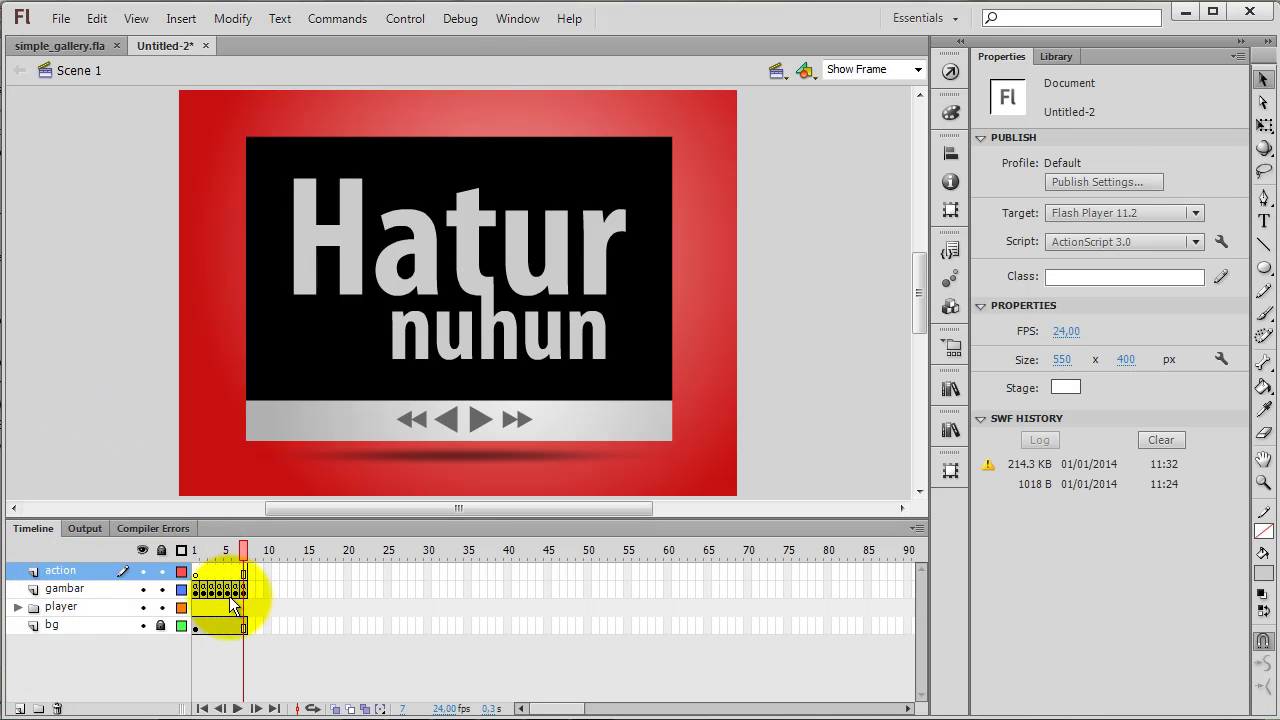
Expand the player folder and make its navi layer active, leaving the navigation buttons deselected.
click(18, 608)
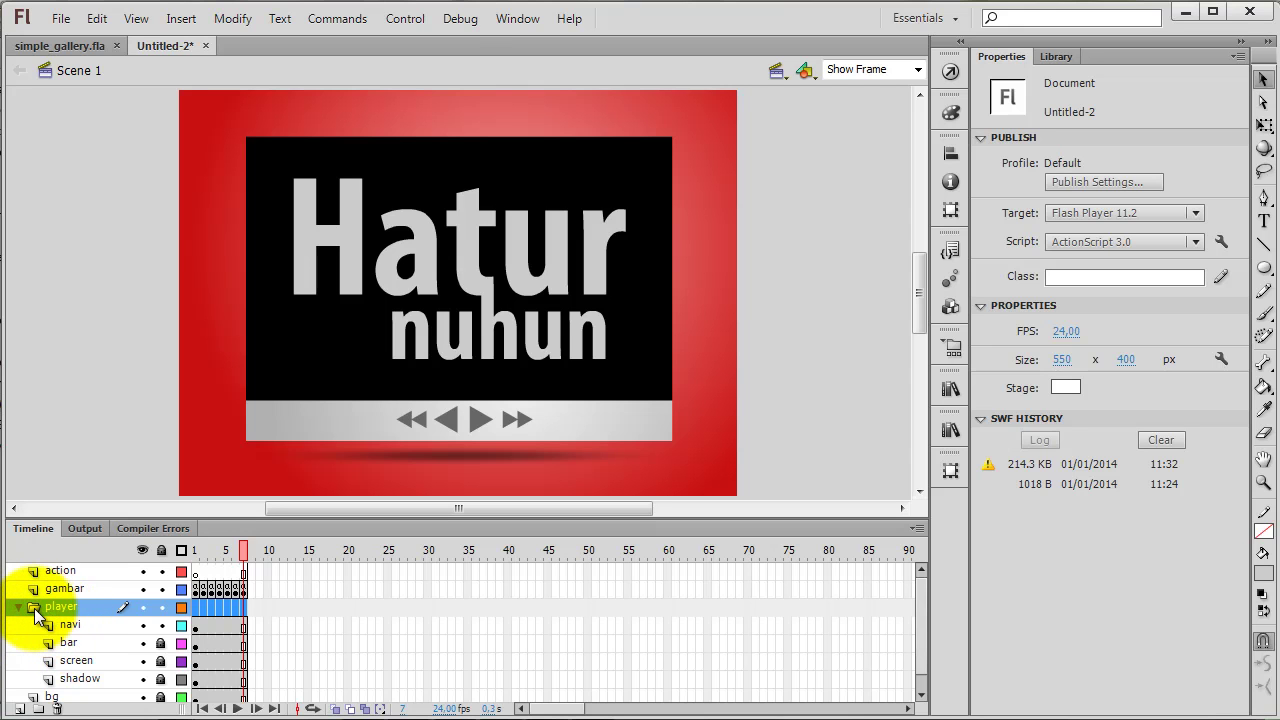
click(66, 625)
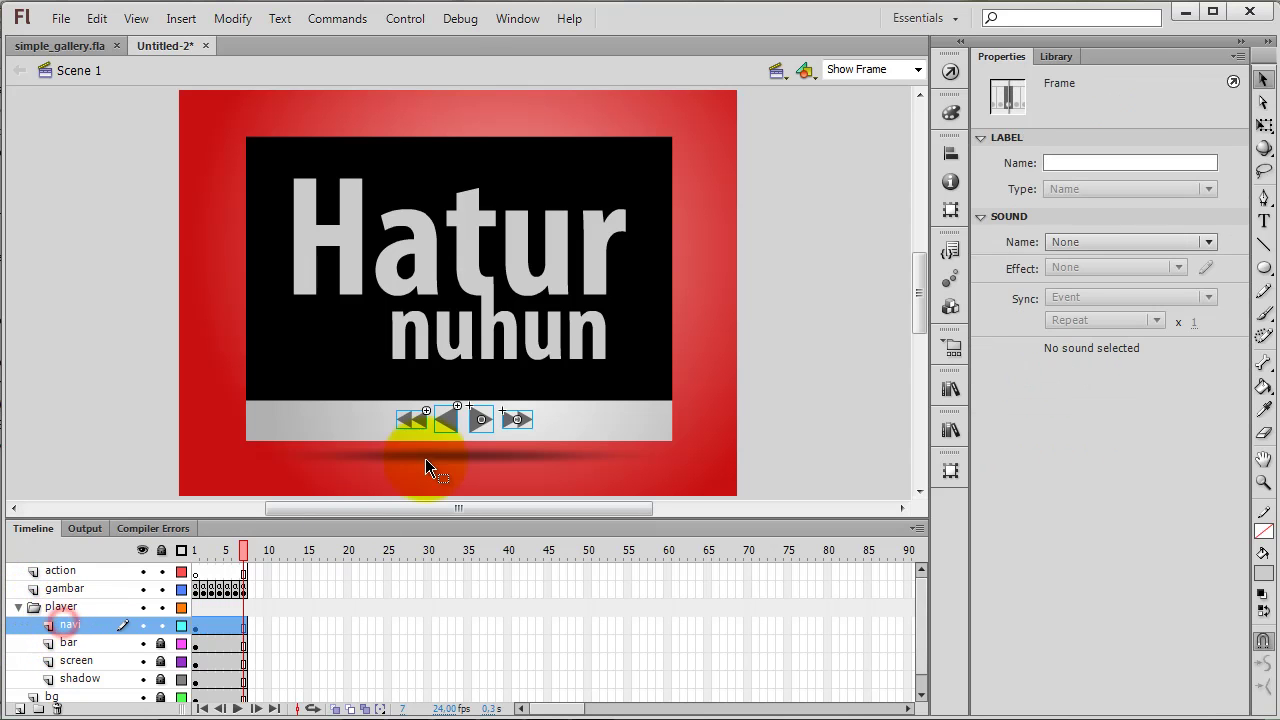
click(149, 394)
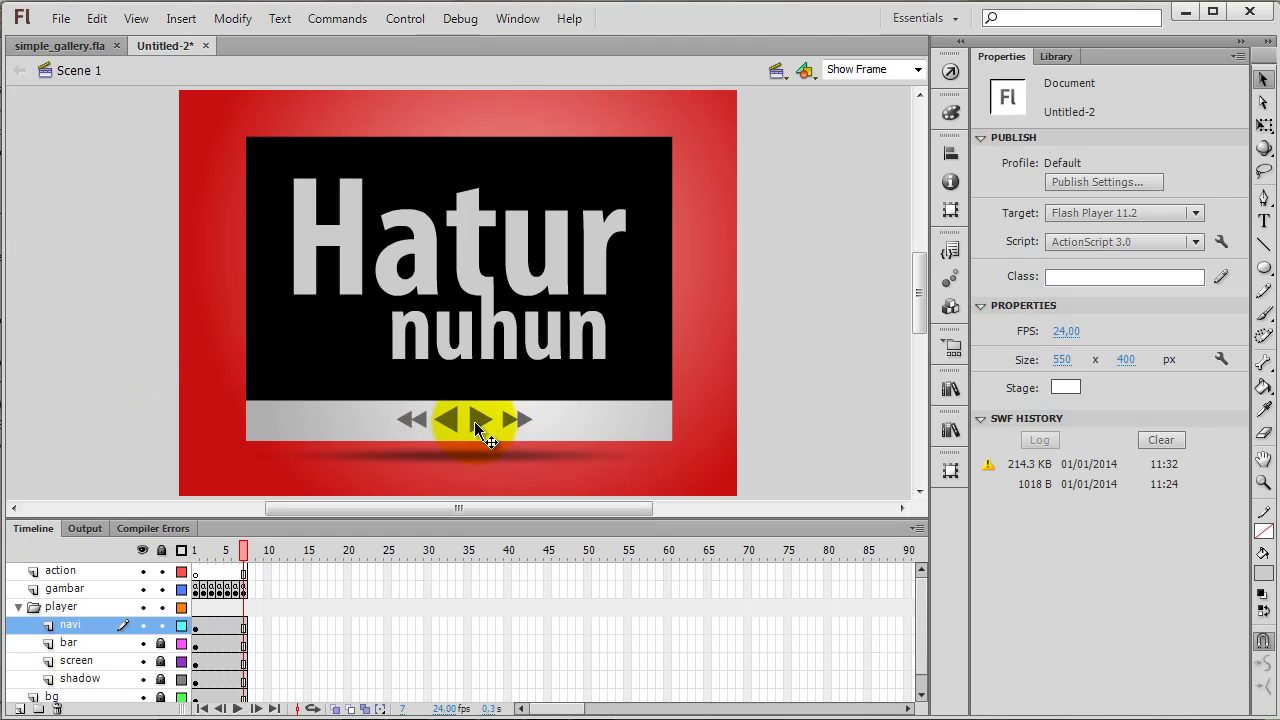
Give the single right-arrow button the instance name "next_btn" and the single left-arrow button "prev_btn".
click(481, 421)
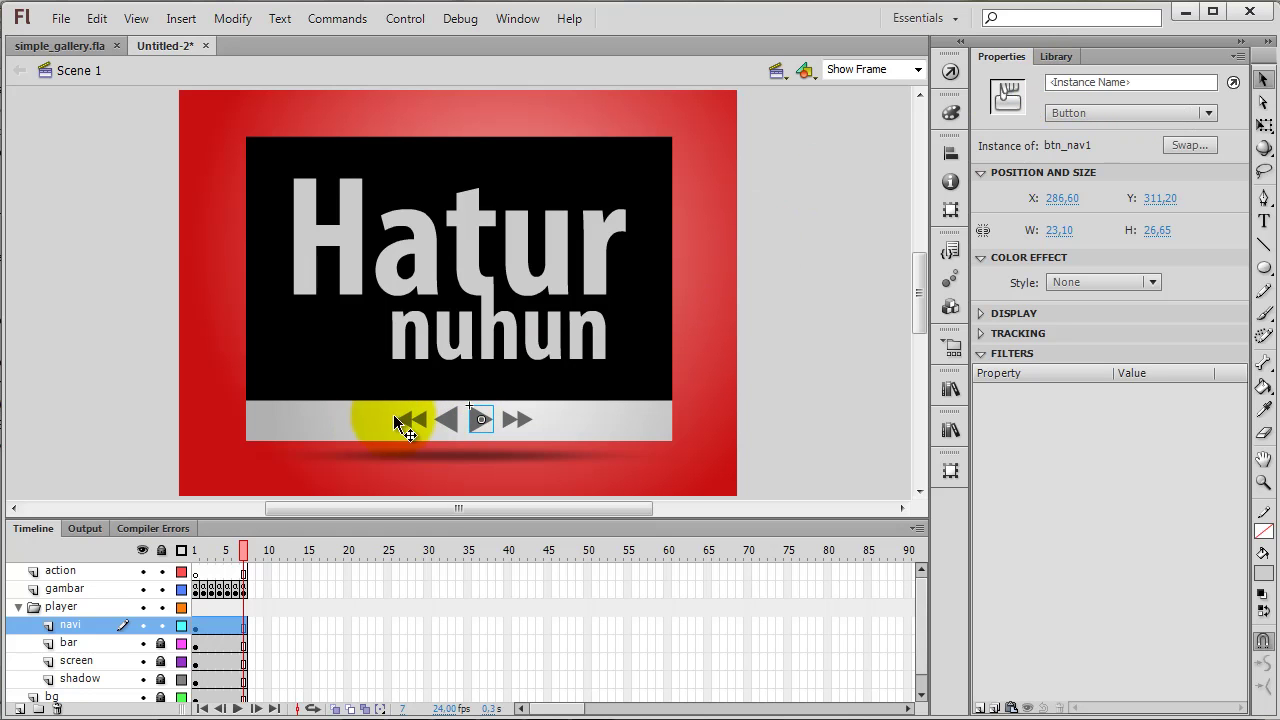
click(1070, 82)
text(n)
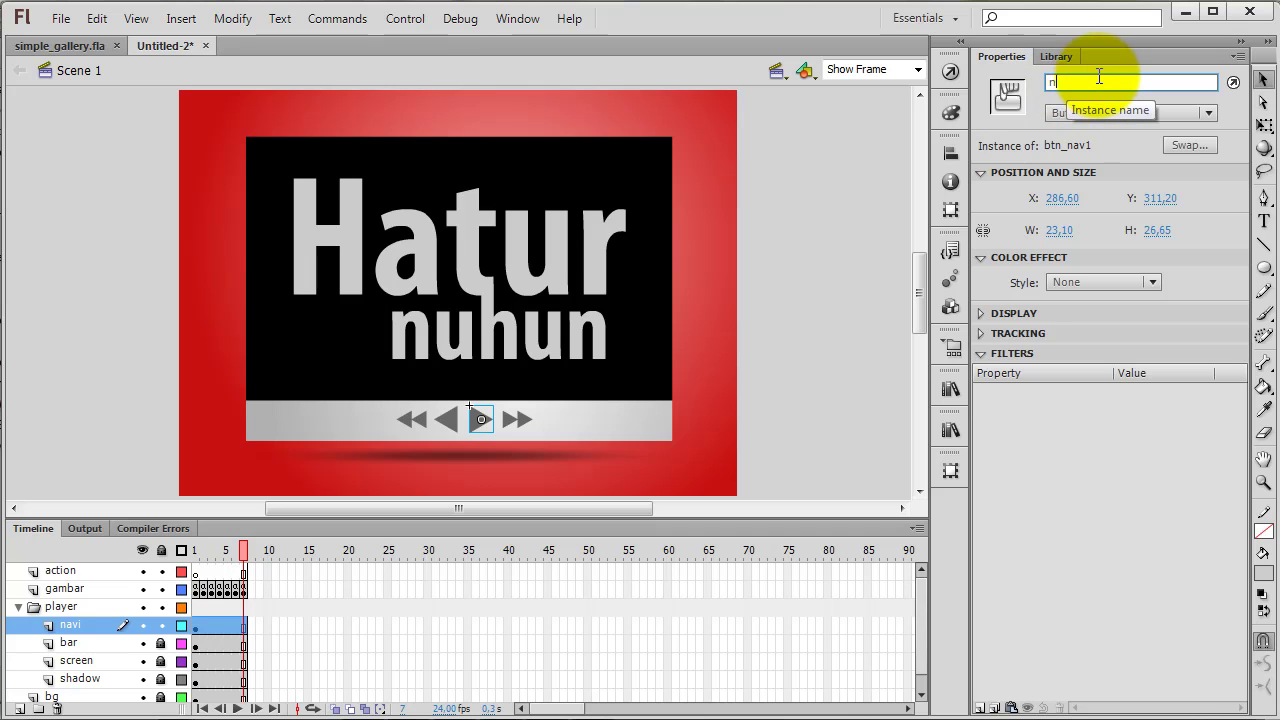
text(ext_btn)
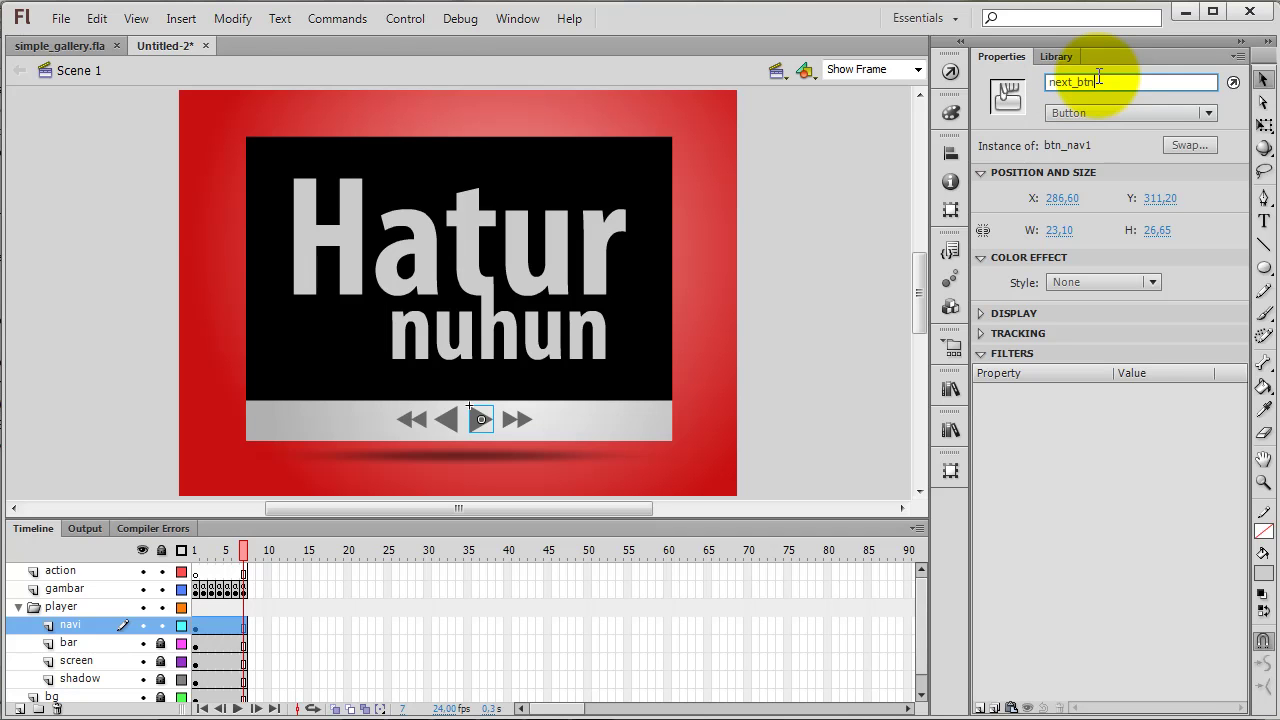
click(448, 424)
click(1102, 81)
text(prev)
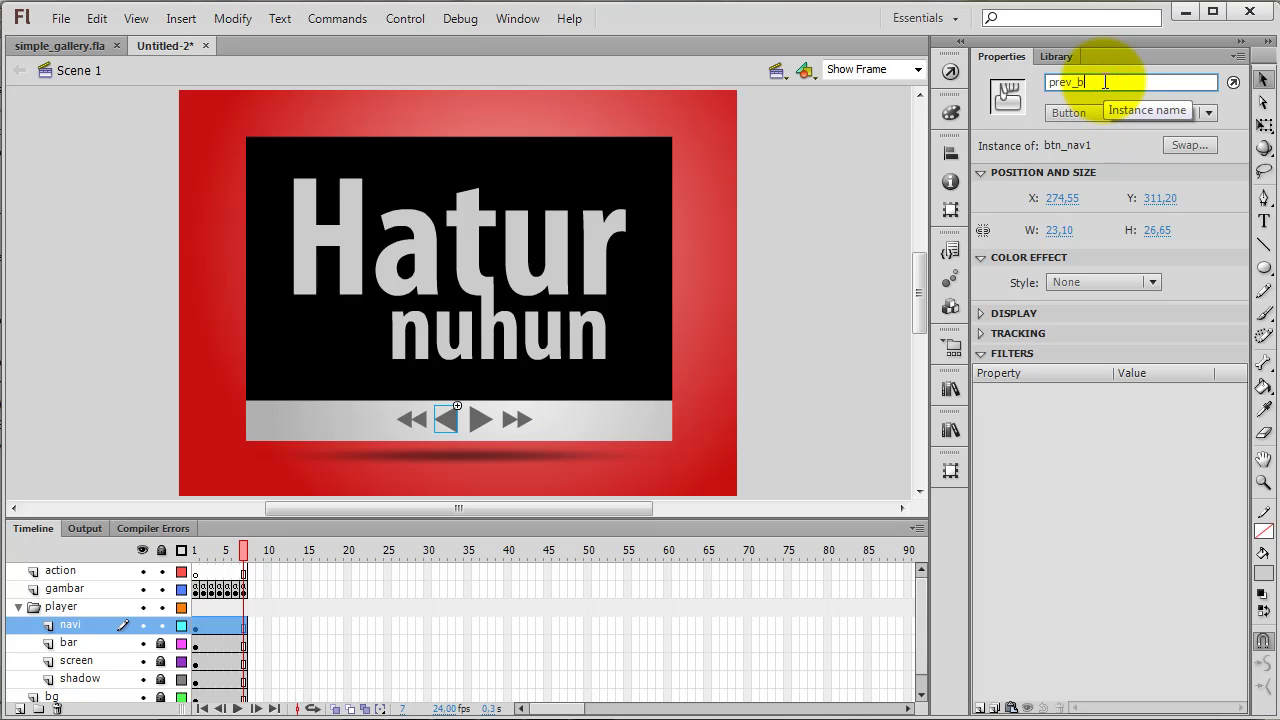
key(Return)
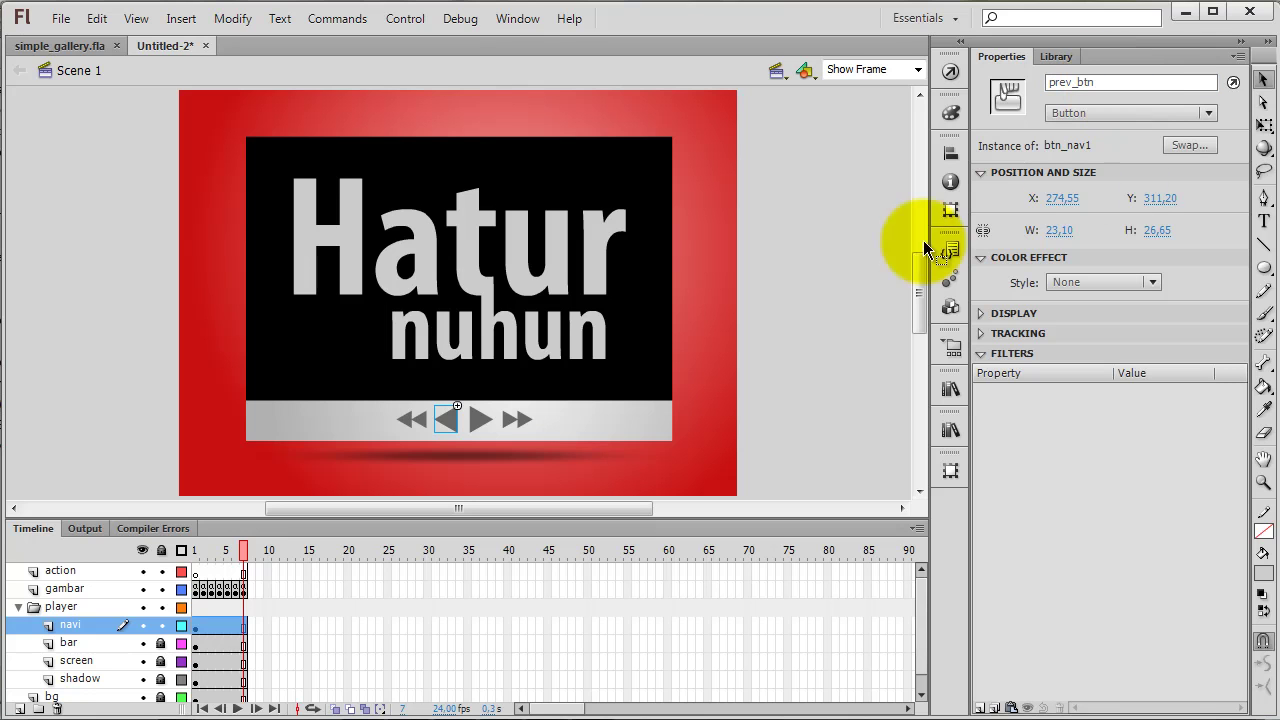
Give the double right-arrow button the instance name "last_btn" and the double left-arrow button "first_btn".
click(527, 420)
click(1100, 83)
text(last)
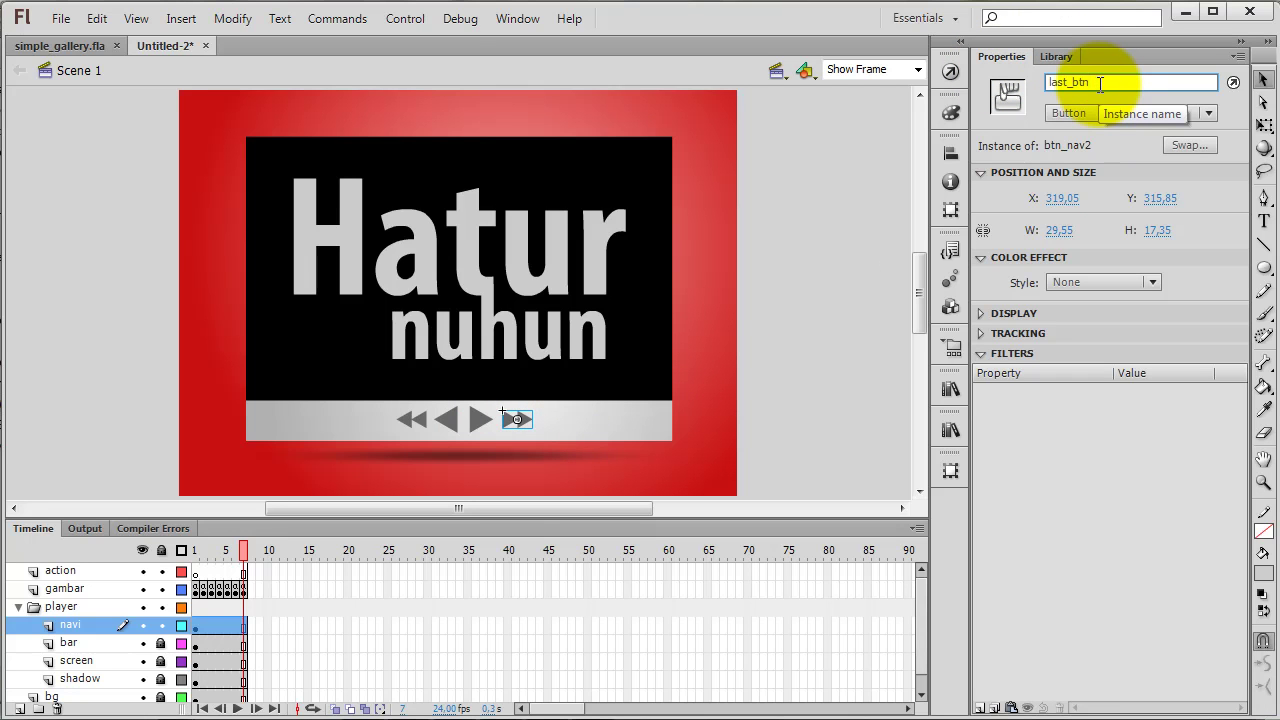
text(_btn)
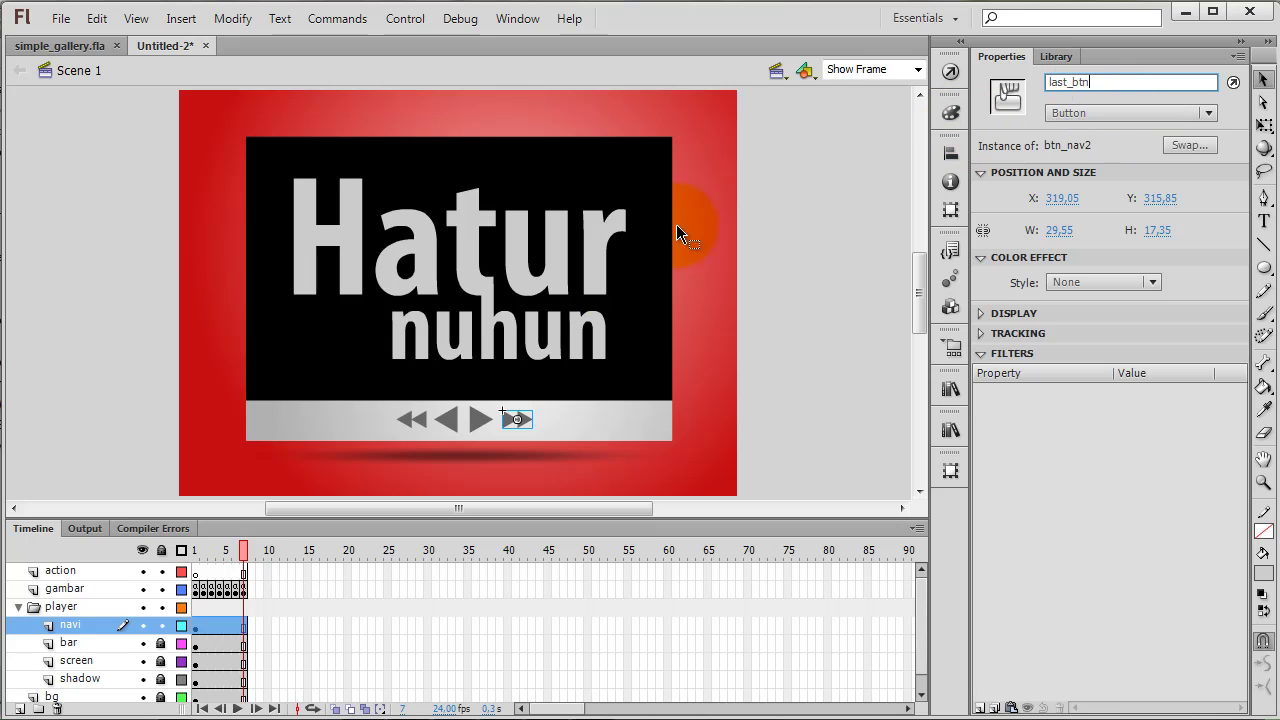
click(425, 420)
click(1110, 82)
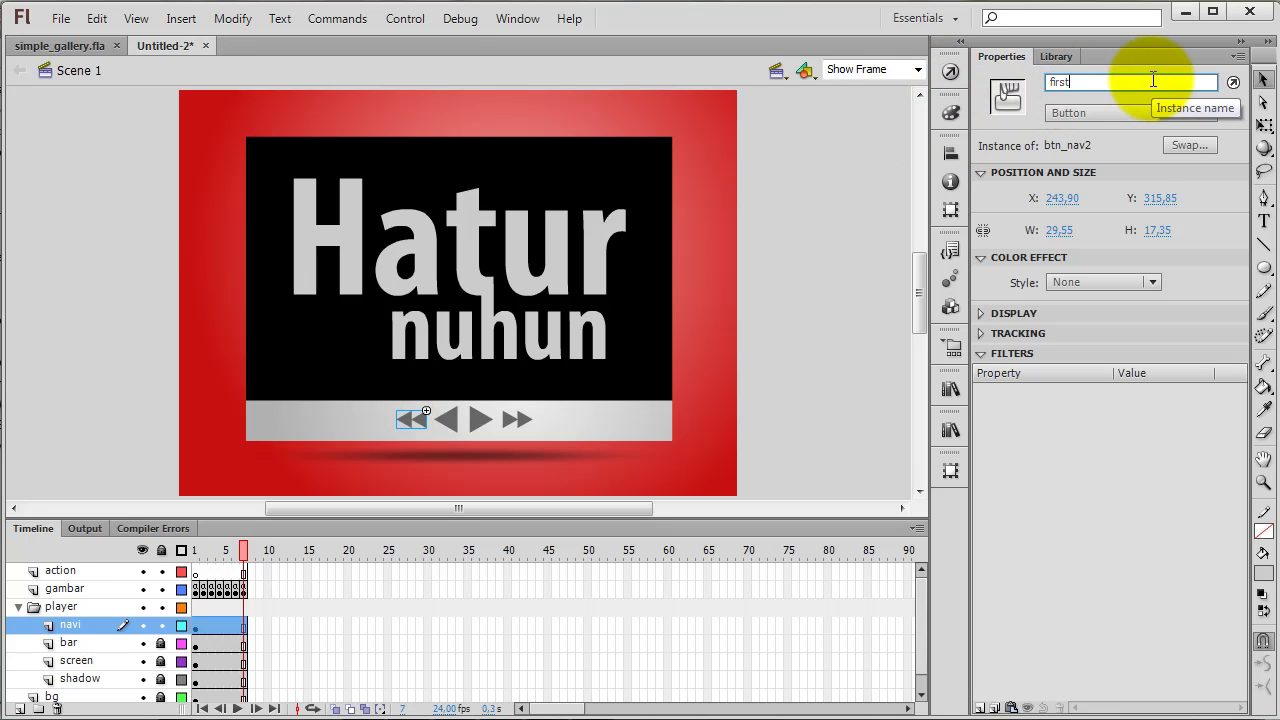
text(first_btn)
key(Return)
click(850, 277)
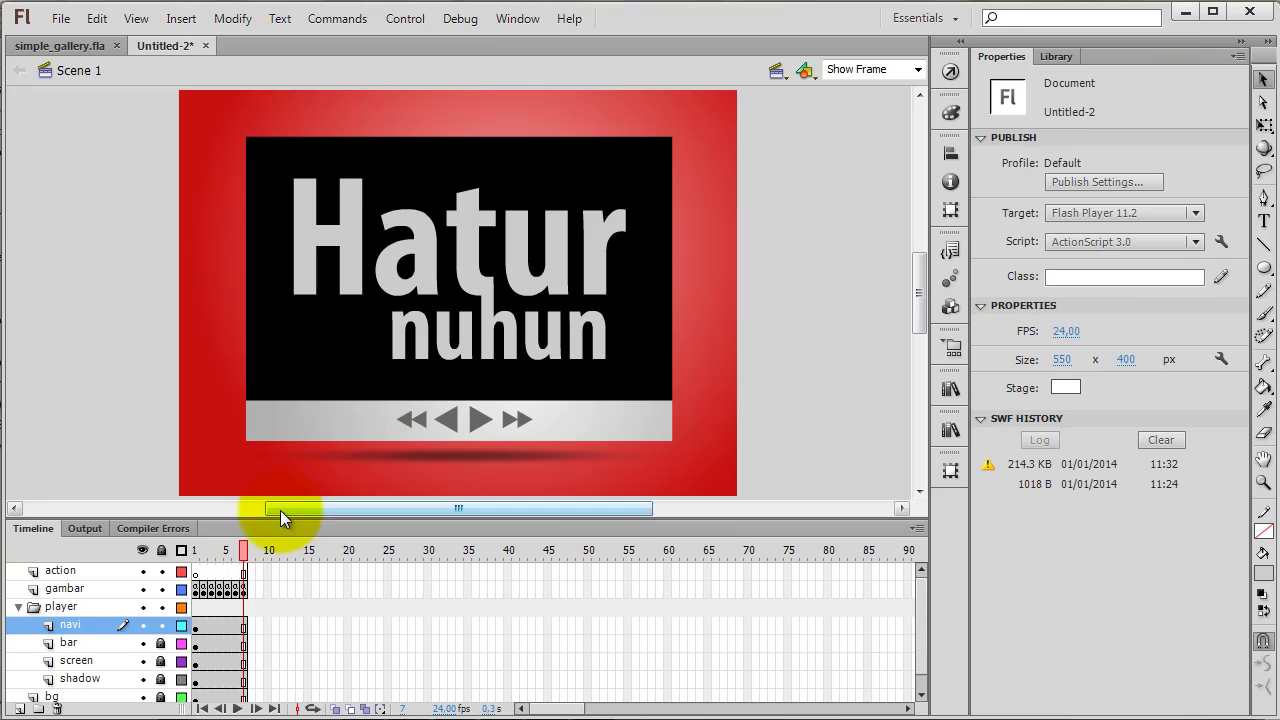
In the script of the action layer's frame 1, write function selanjutnya(e:MouseEvent):void that calls nextFrame();.
click(195, 571)
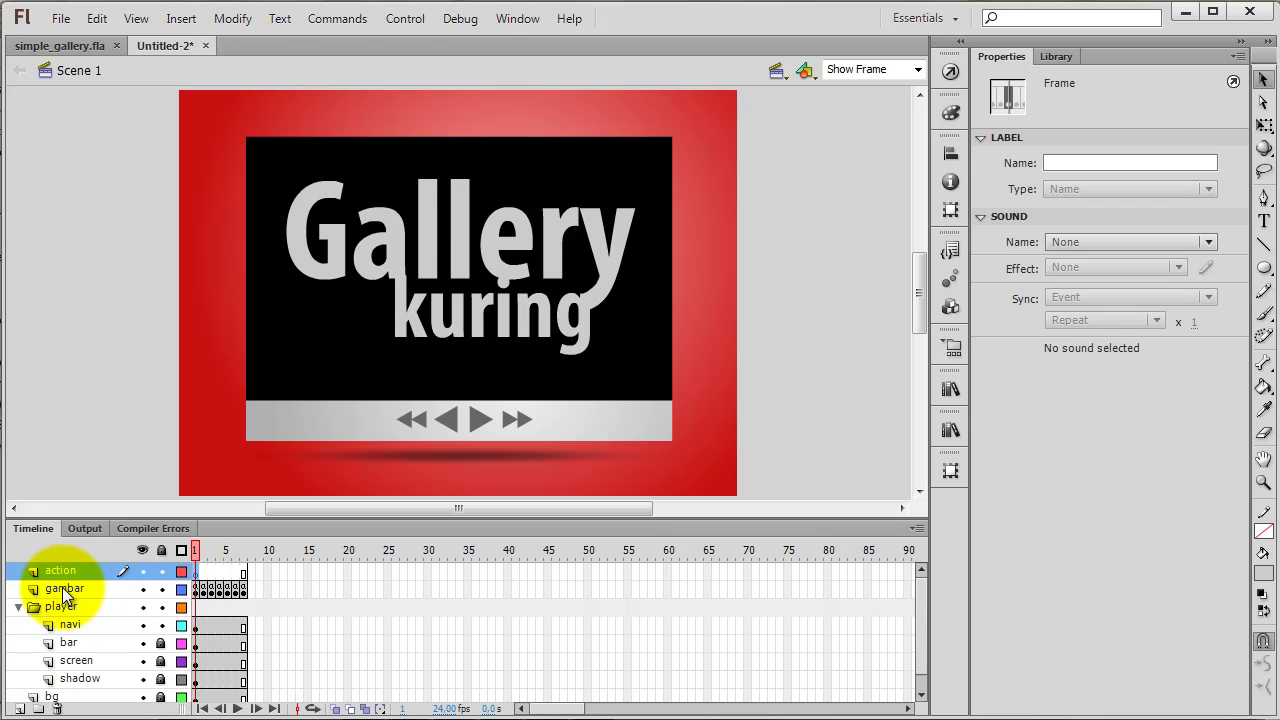
right_click(197, 572)
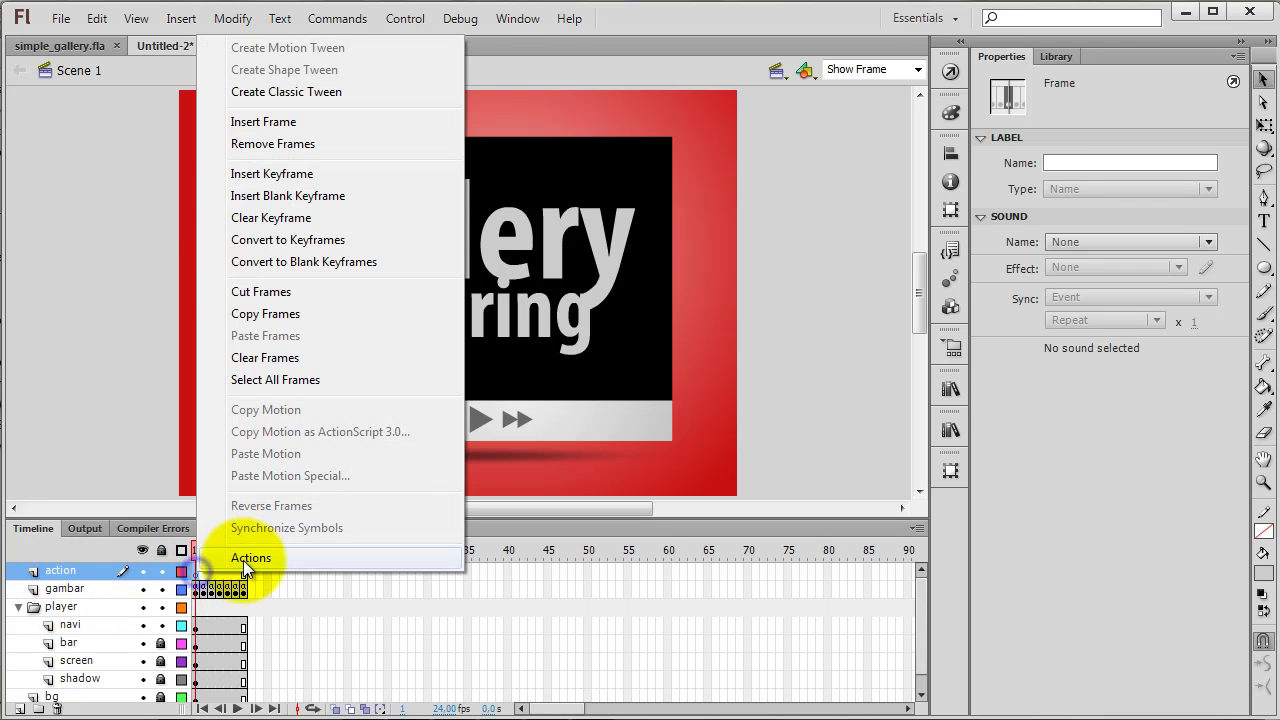
click(247, 558)
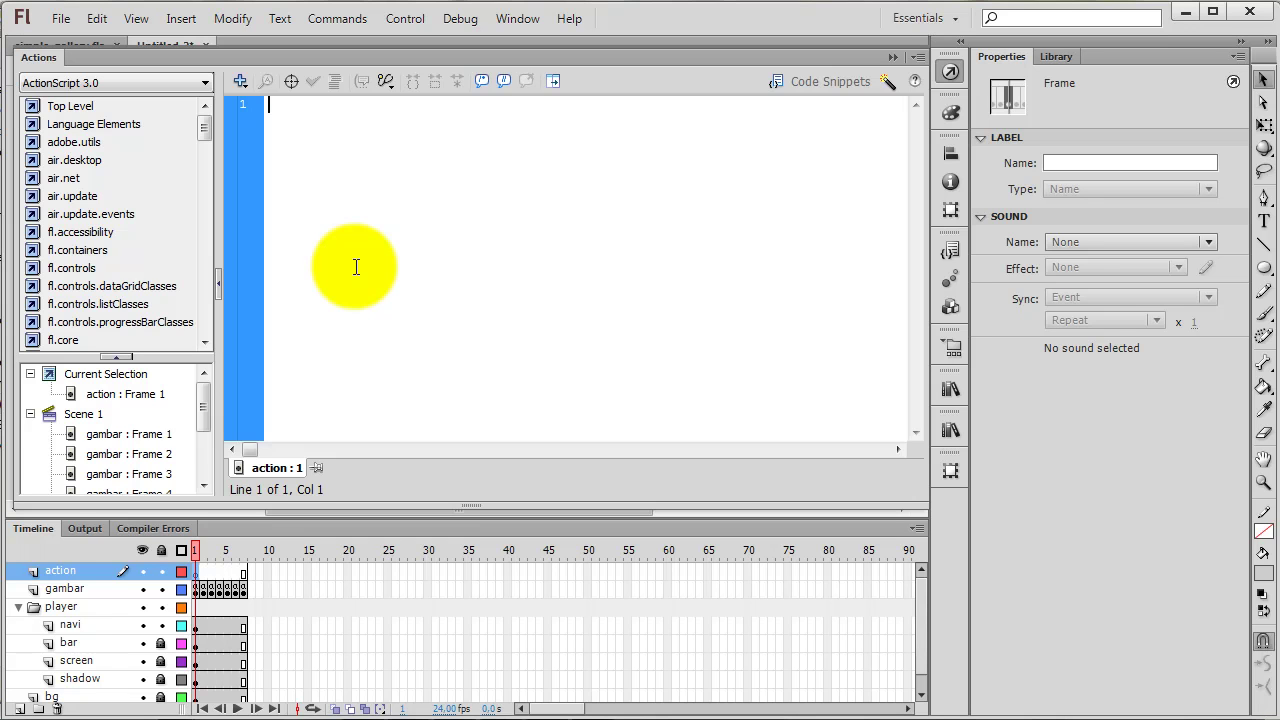
text(function)
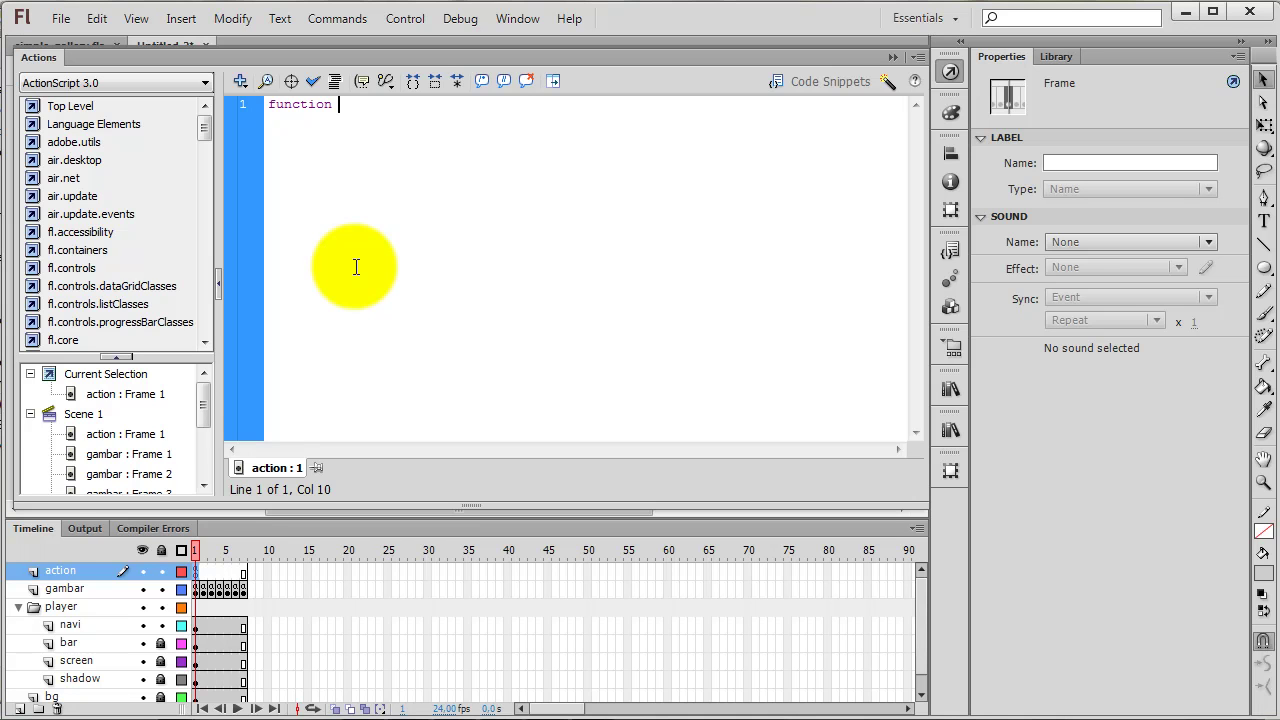
text( se)
text(lanjutny)
text(a(e:MouseE)
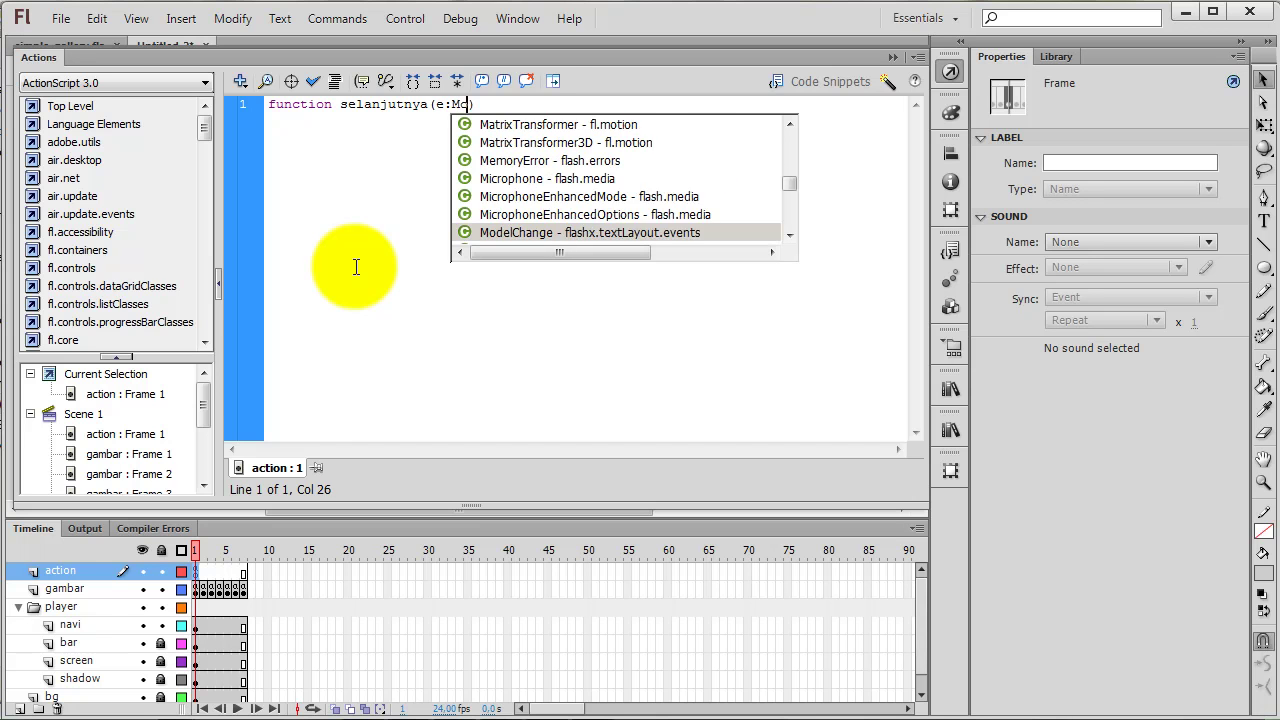
text(vent)
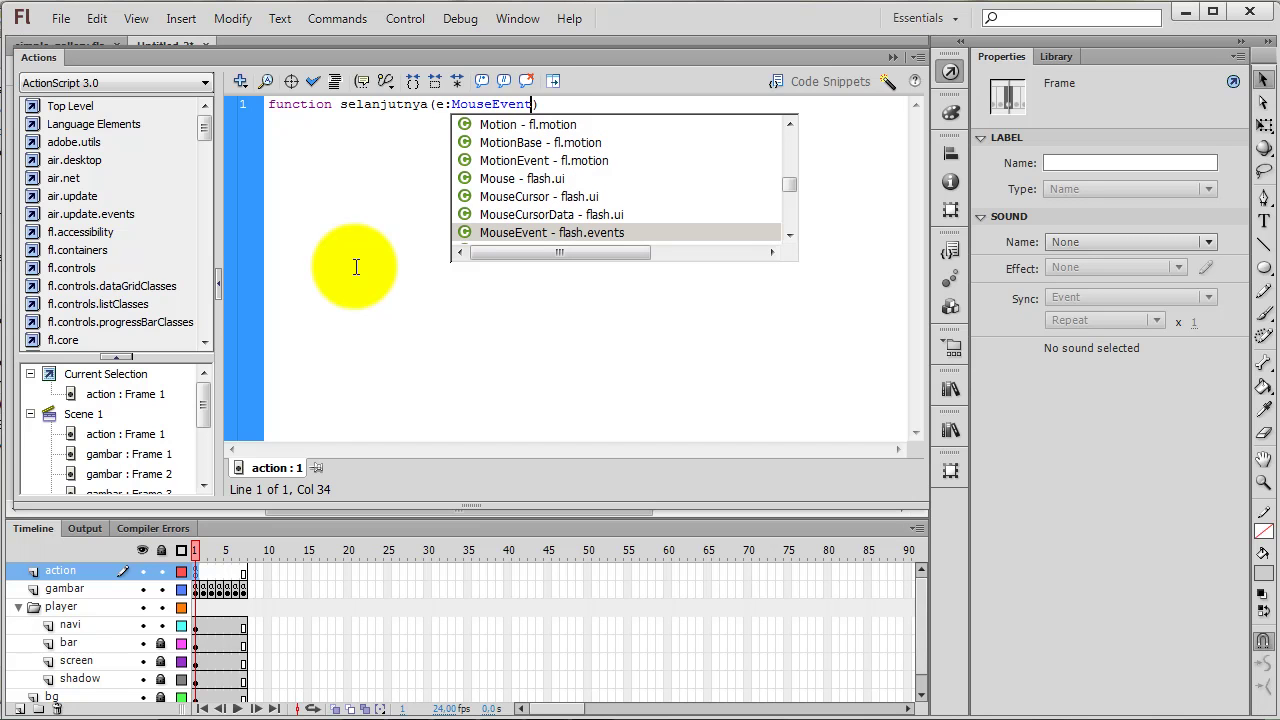
key(Right)
text(:void)
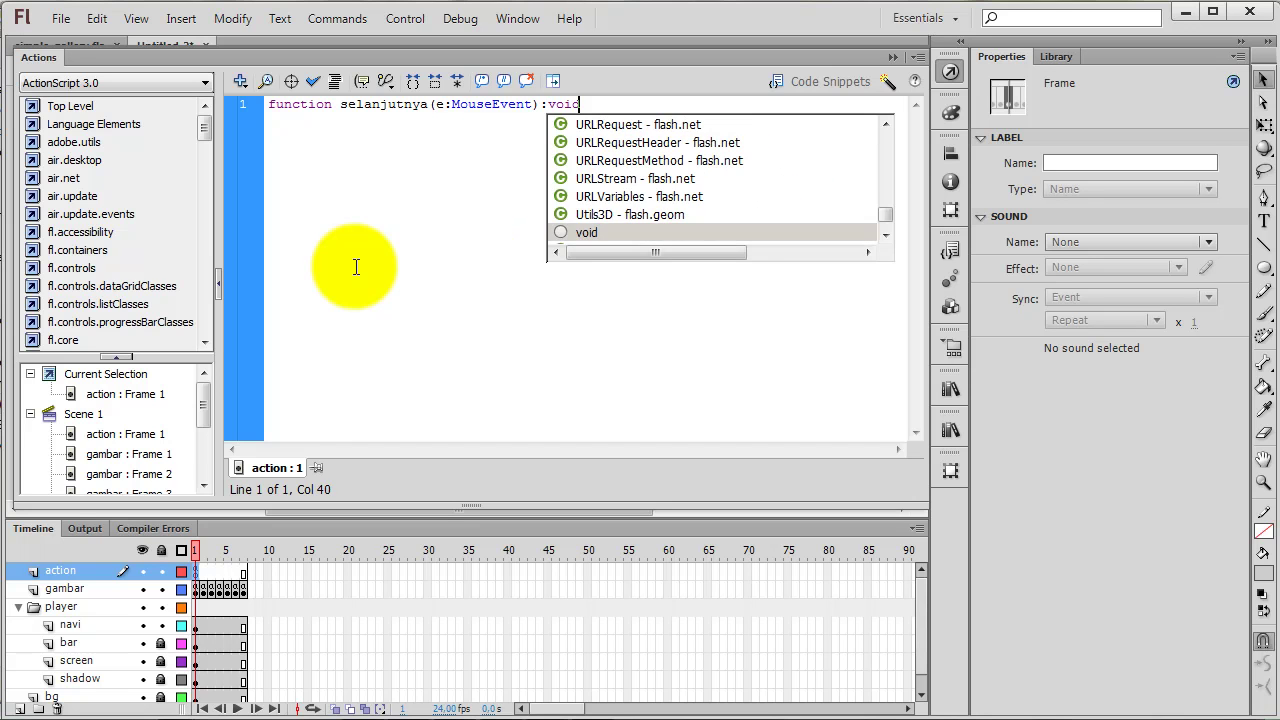
text({)
key(Return)
text(nextFrame();)
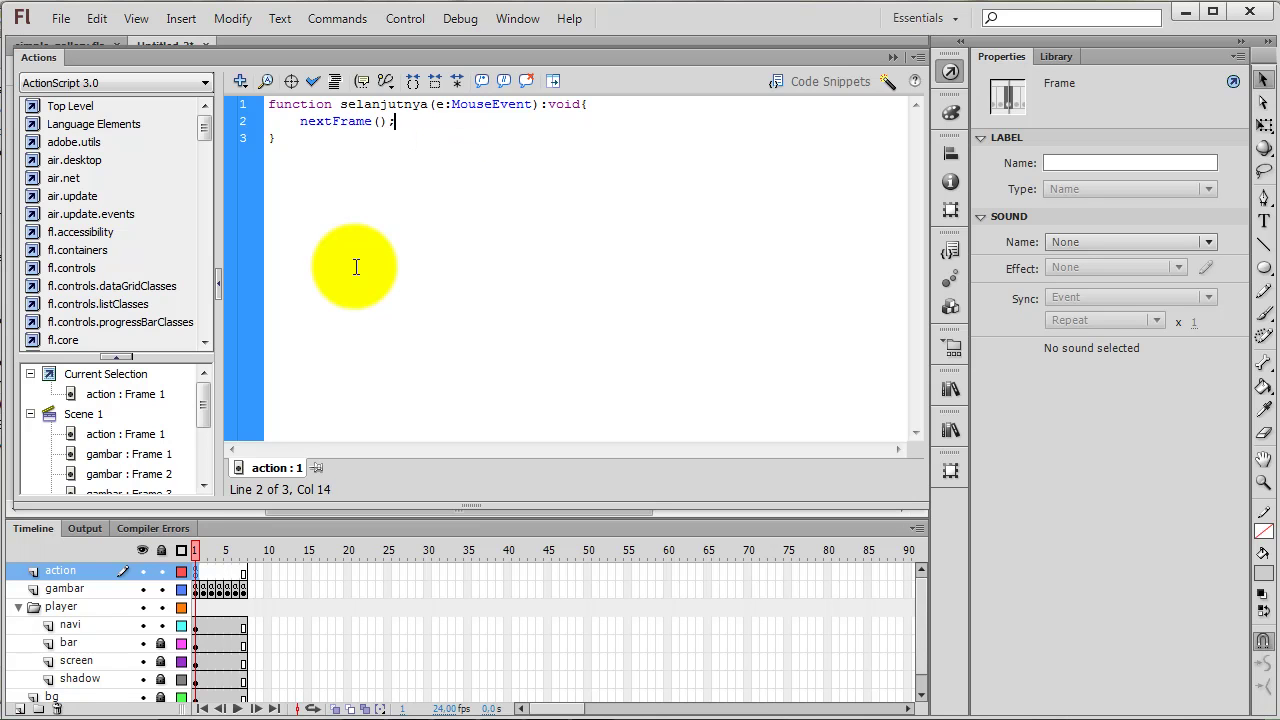
Copy the whole selanjutnya function and paste three duplicates of it below the original.
key(shift+Up)
key(shift+Up)
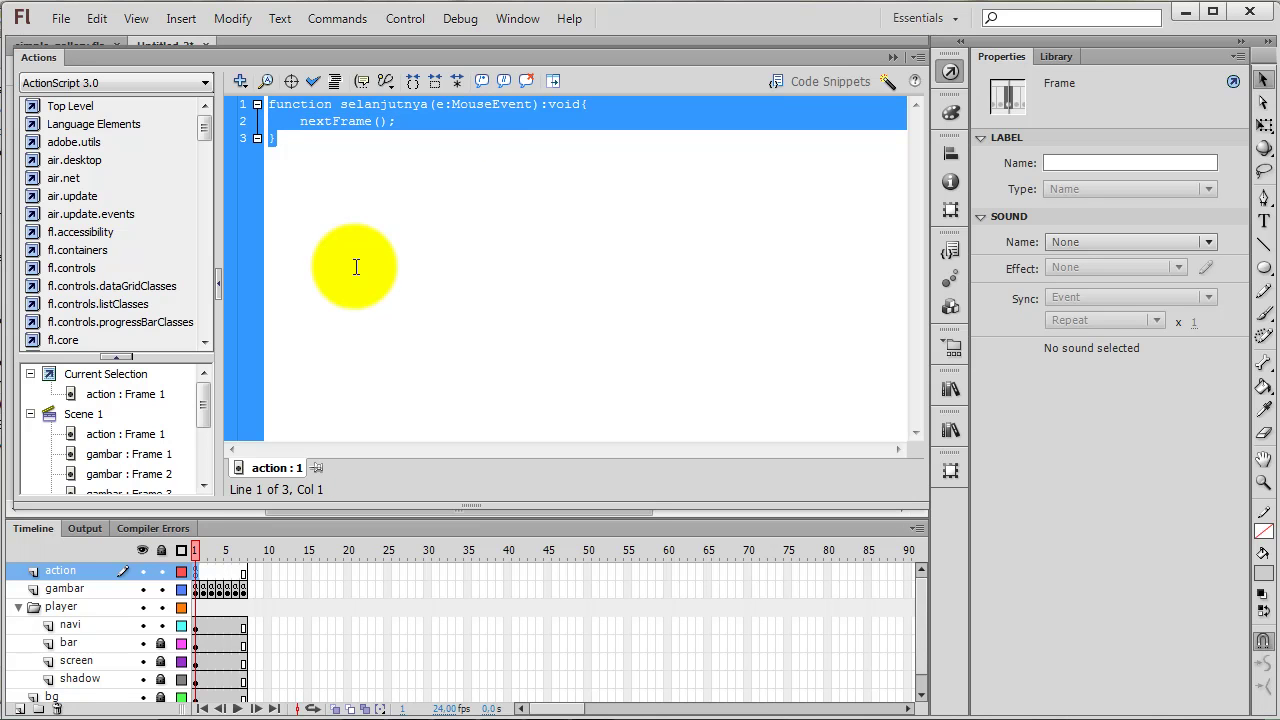
right_click(376, 117)
click(446, 234)
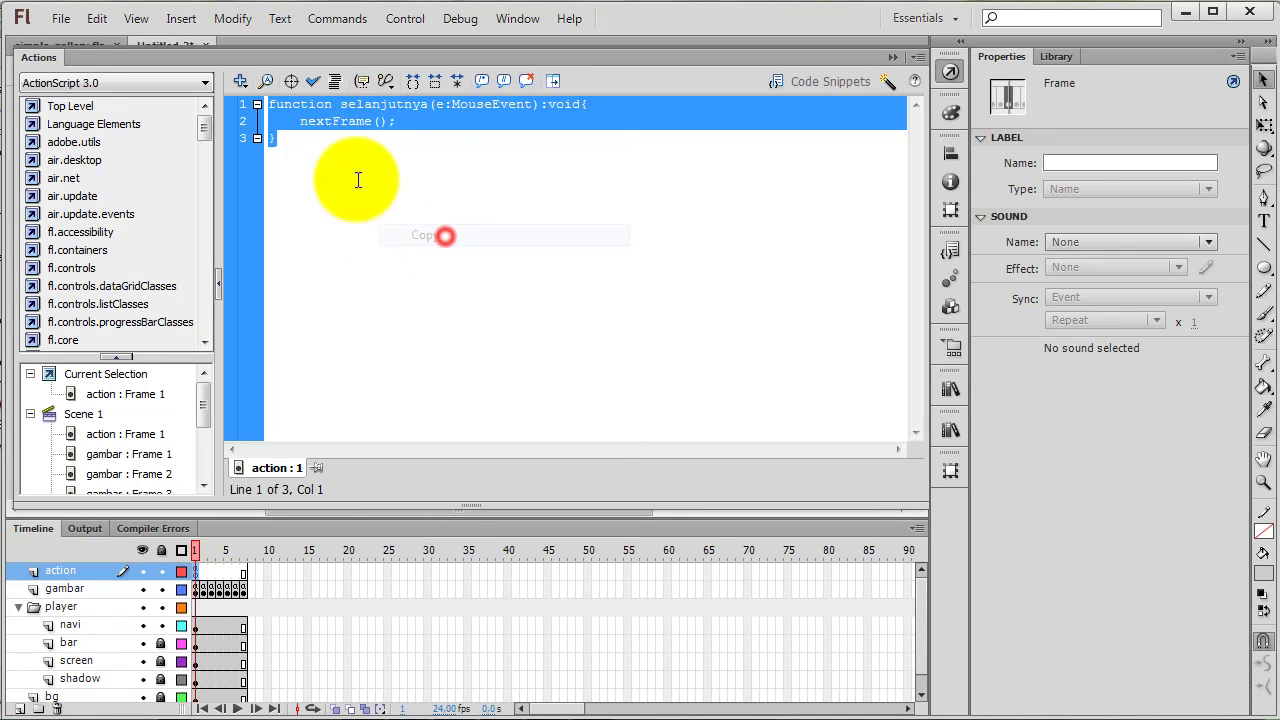
click(321, 147)
key(Return)
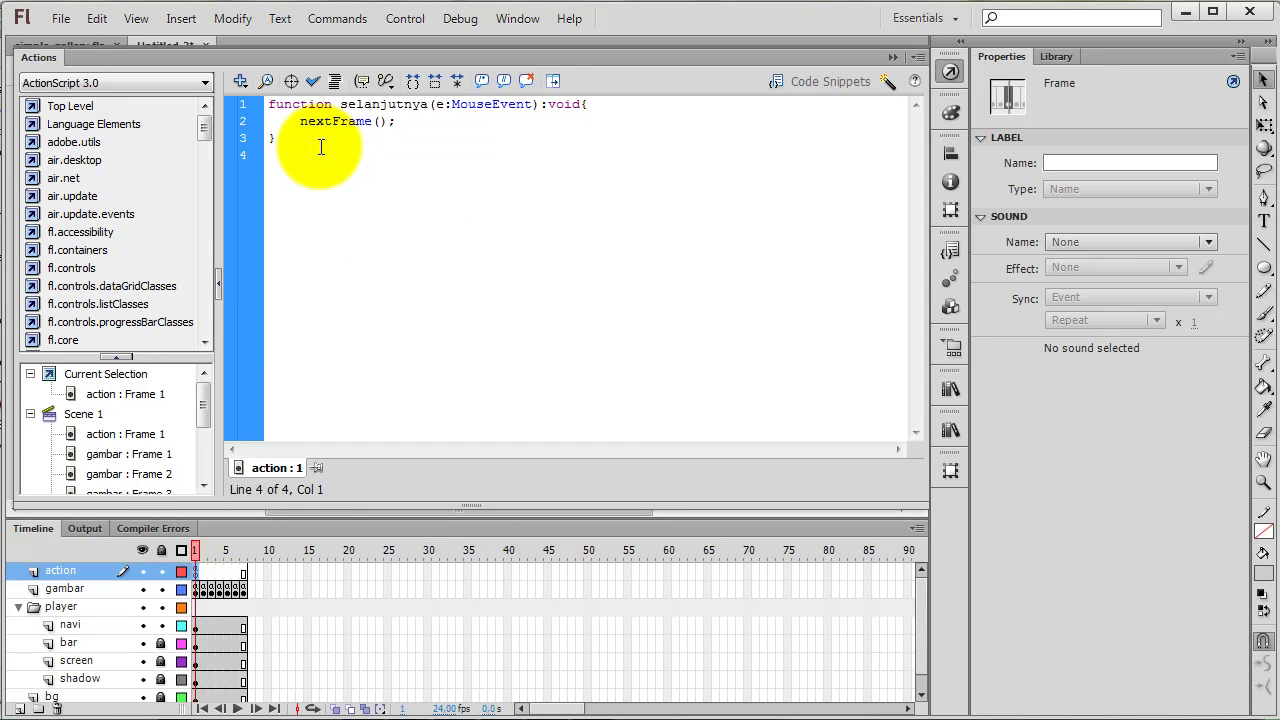
key(ctrl+v)
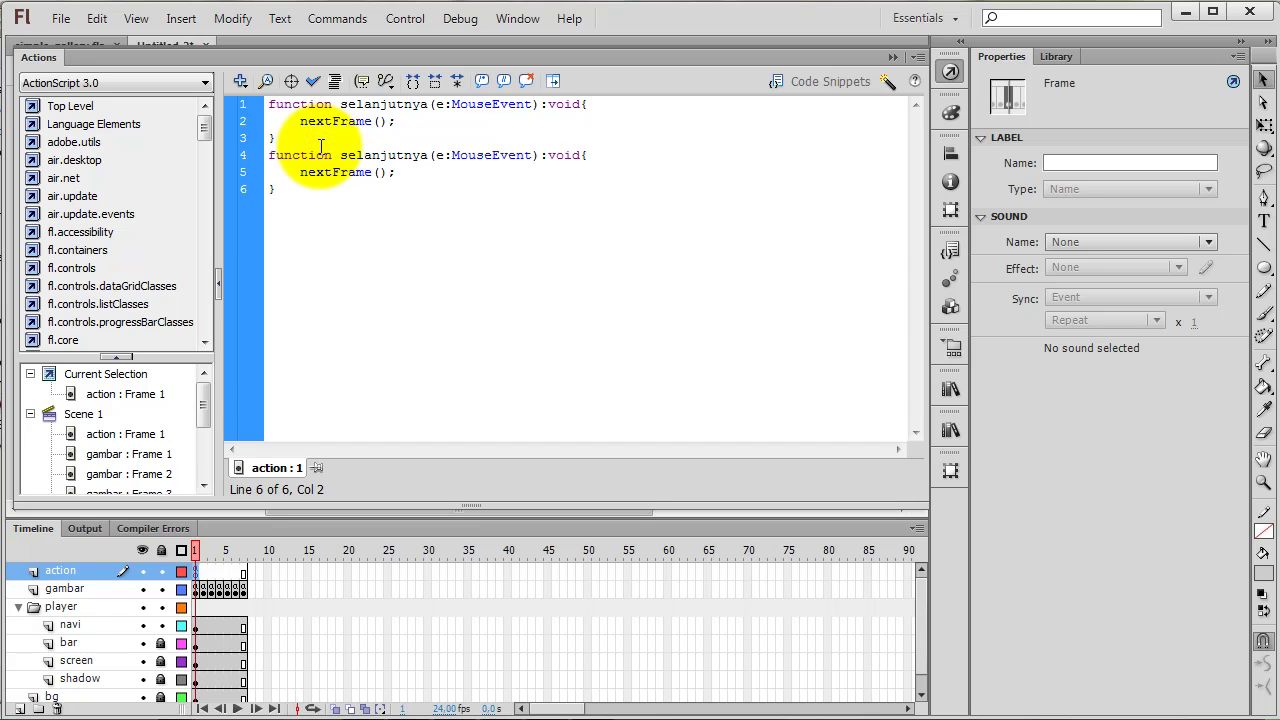
key(ctrl+v)
key(Return)
key(ctrl+v)
Rename the second function, on line 4, to "sebelumnya".
key(Up)
key(Up)
key(Up)
key(Up)
key(Up)
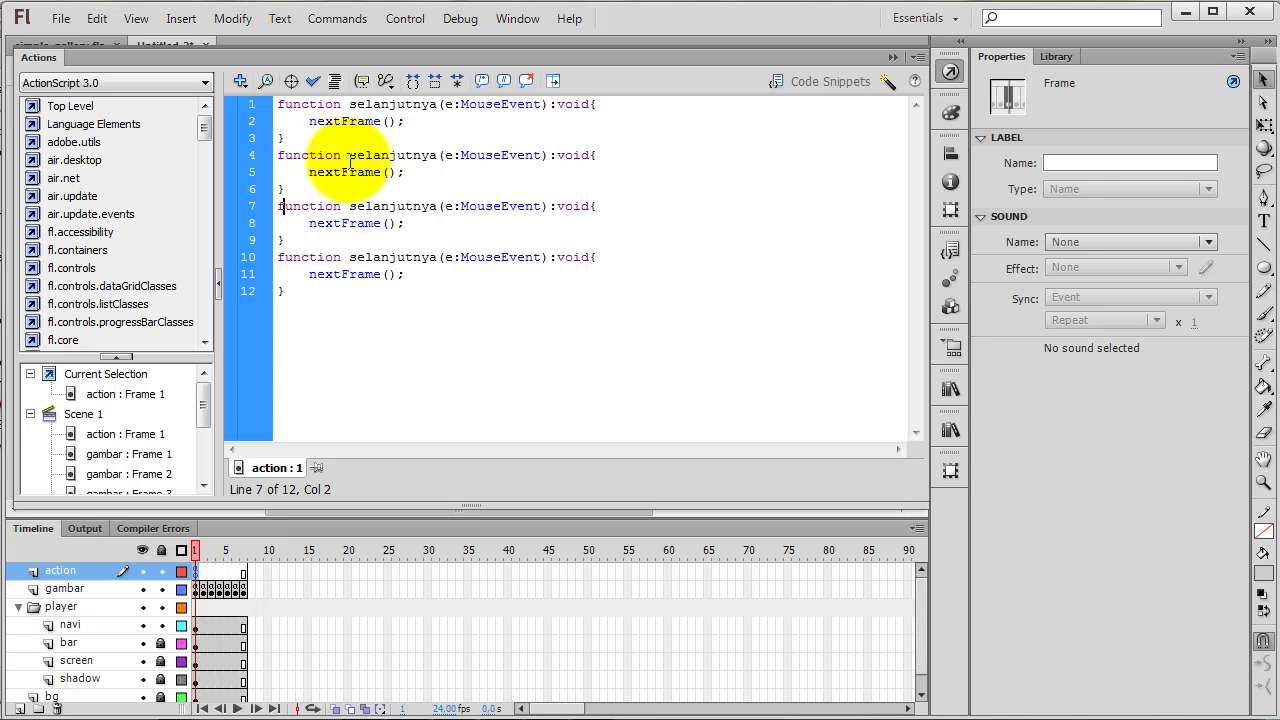
drag(348, 155, 357, 155)
key(shift+Right)
key(shift+Right)
key(shift+Right)
key(shift+Right)
key(shift+Right)
key(shift+Right)
key(shift+Right)
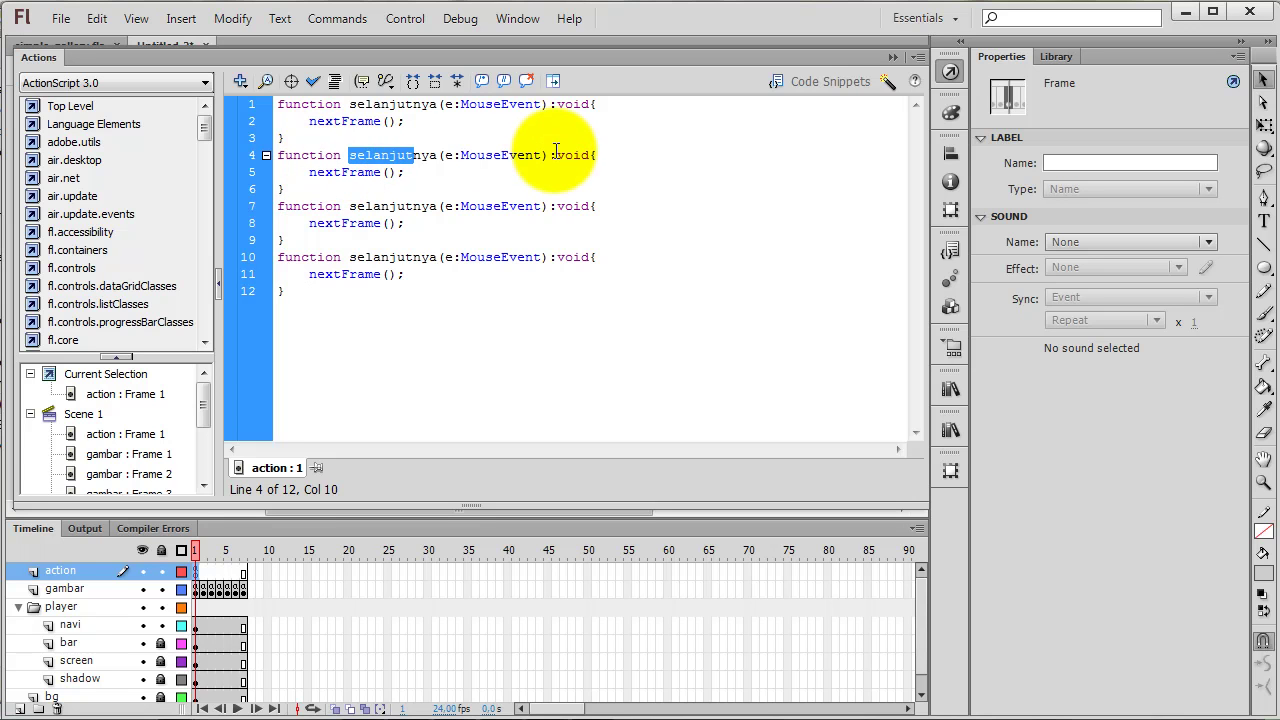
text(sebelumnya)
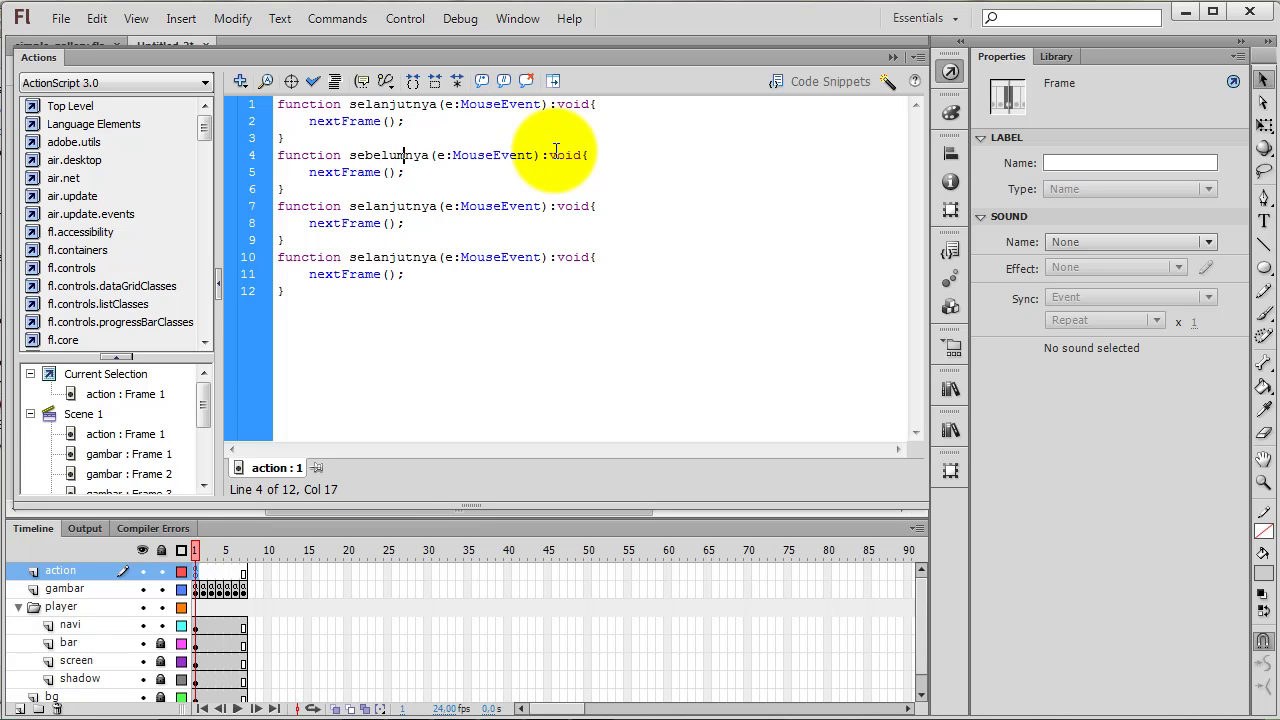
key(BackSpace)
key(BackSpace)
key(BackSpace)
Rename the third function, on line 7, to "awal".
key(Down)
key(Down)
key(Down)
key(Right)
key(shift+Left)
key(shift+Left)
key(Left)
key(Left)
key(Left)
key(Left)
key(shift+Right)
key(shift+Right)
key(shift+Right)
key(shift+Right)
key(shift+Right)
key(shift+Right)
key(shift+Right)
key(shift+Right)
key(shift+Right)
key(shift+Right)
key(shift+Right)
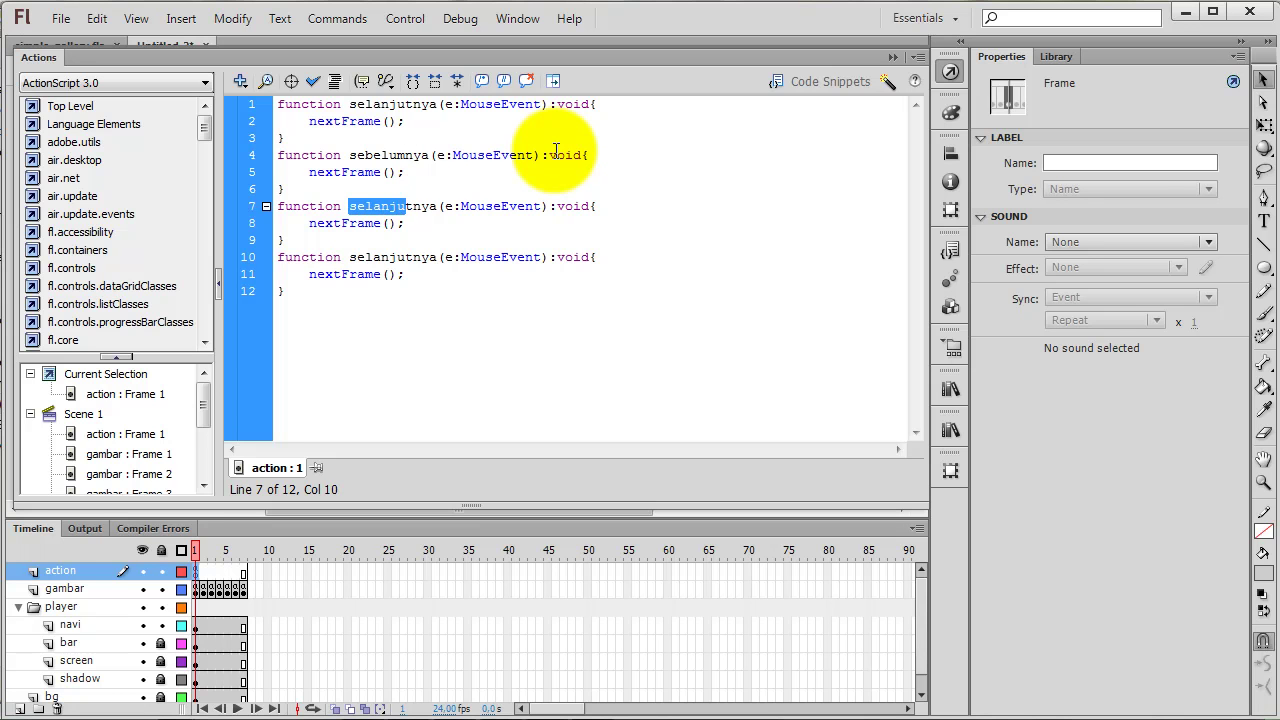
text(pertam)
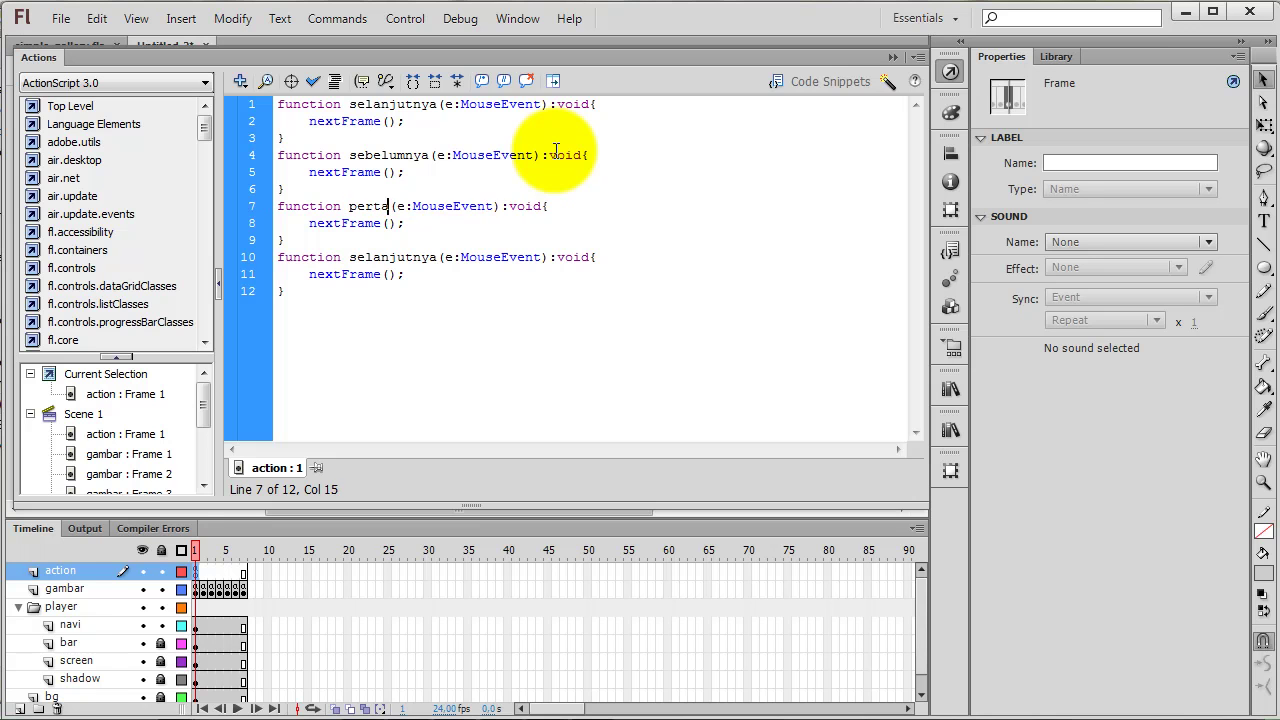
key(BackSpace)
key(BackSpace)
key(BackSpace)
key(BackSpace)
key(BackSpace)
key(BackSpace)
text(awal)
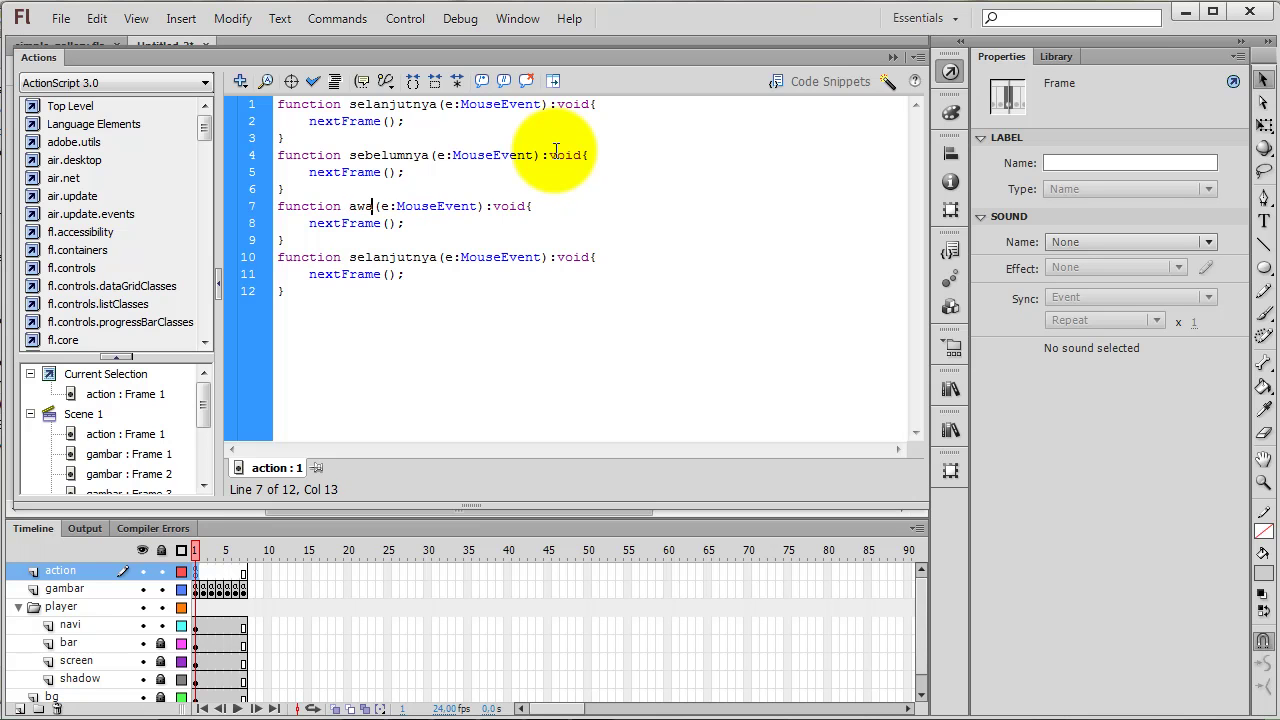
Rename the fourth function, on line 10, to "akhir".
key(Down)
key(Down)
key(Down)
key(Left)
key(Left)
key(Left)
key(Left)
key(shift+Right)
key(shift+Right)
key(shift+Right)
key(shift+Right)
key(shift+Right)
key(shift+Right)
key(shift+Right)
key(shift+Right)
key(shift+Right)
key(shift+Right)
key(shift+Right)
key(shift+Right)
key(shift+Right)
key(shift+Right)
key(shift+Right)
key(shift+Left)
key(shift+Left)
key(shift+Left)
text(akhir)
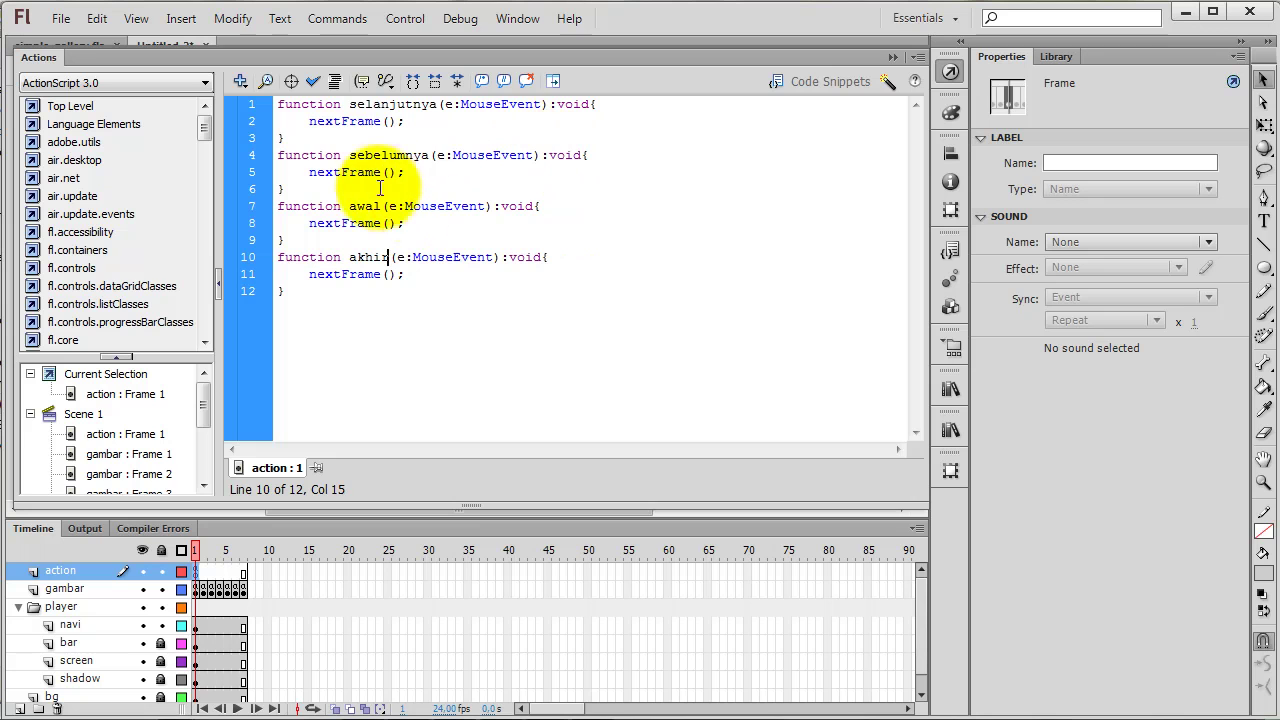
Change the call inside the sebelumnya function to prevFrame();.
click(380, 155)
click(308, 171)
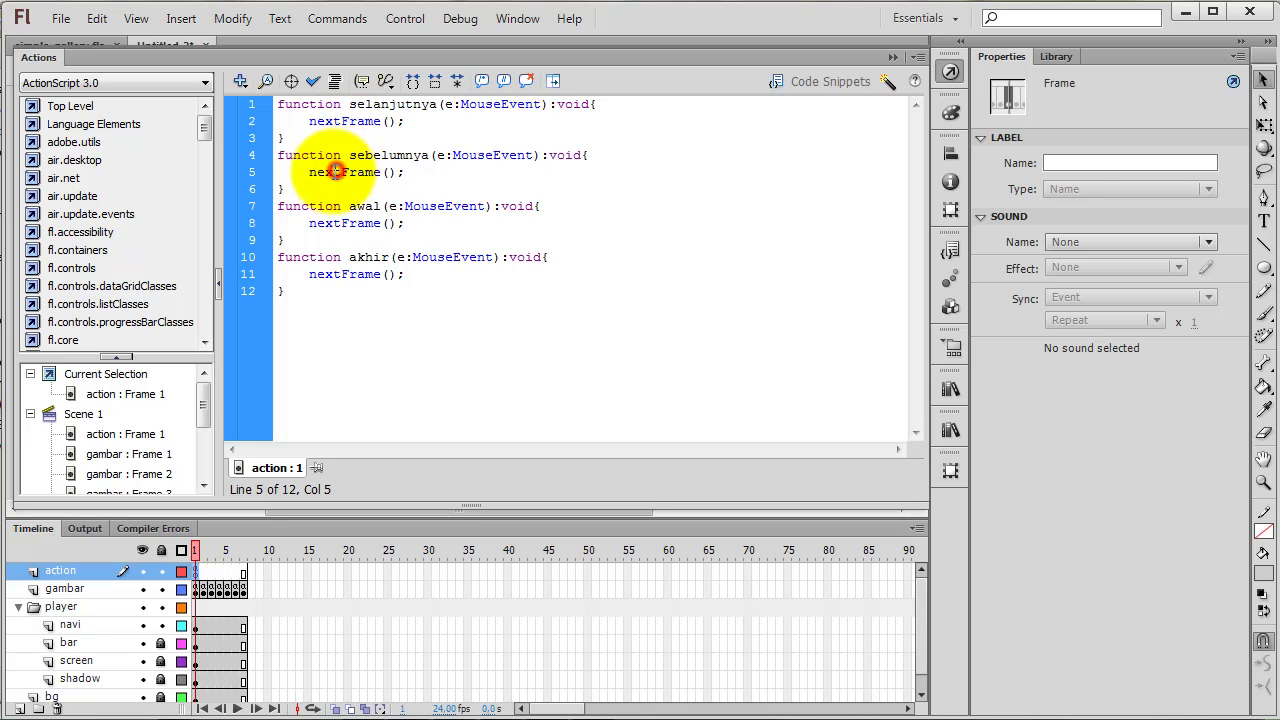
key(shift+Right)
key(shift+Right)
key(shift+Right)
key(shift+Right)
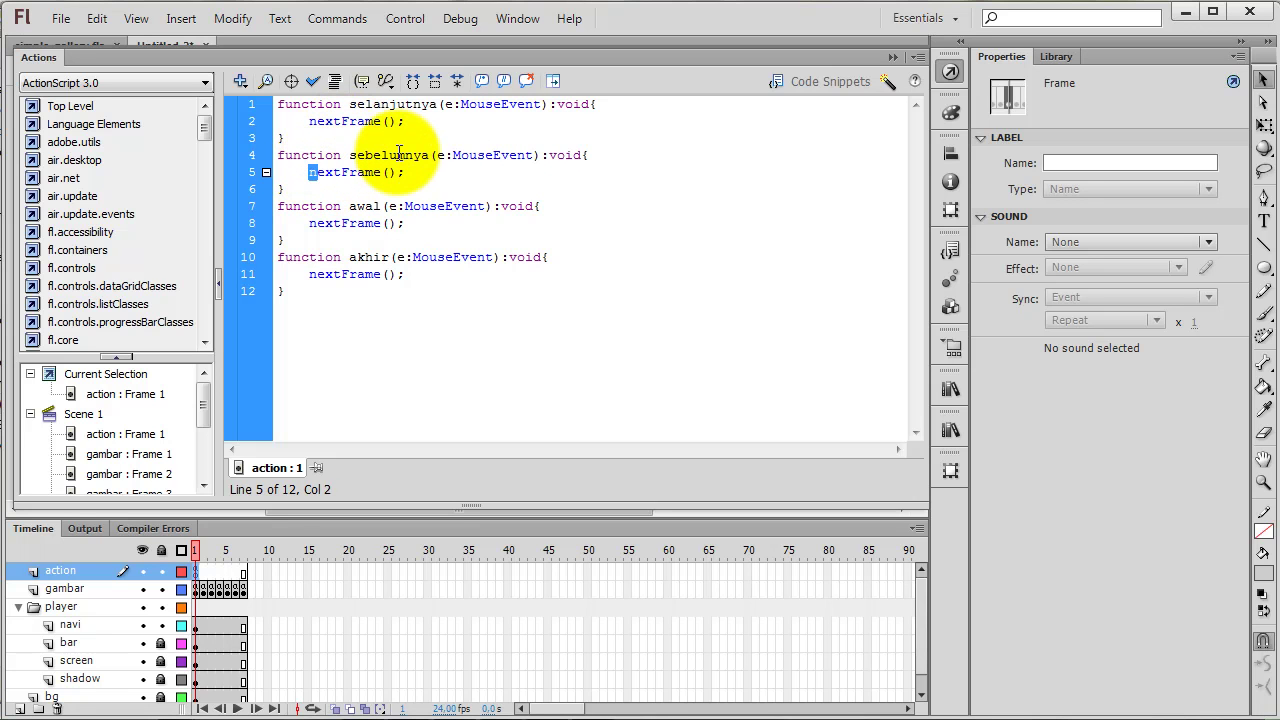
text(prev)
Replace the call inside the awal function with gotoAndStop(1);.
key(Down)
key(Down)
key(Down)
key(Left)
key(shift+Right)
key(shift+Right)
key(shift+Right)
key(shift+Right)
key(shift+Right)
key(shift+Right)
key(shift+Right)
key(shift+Right)
key(shift+Right)
text(gotoAndS)
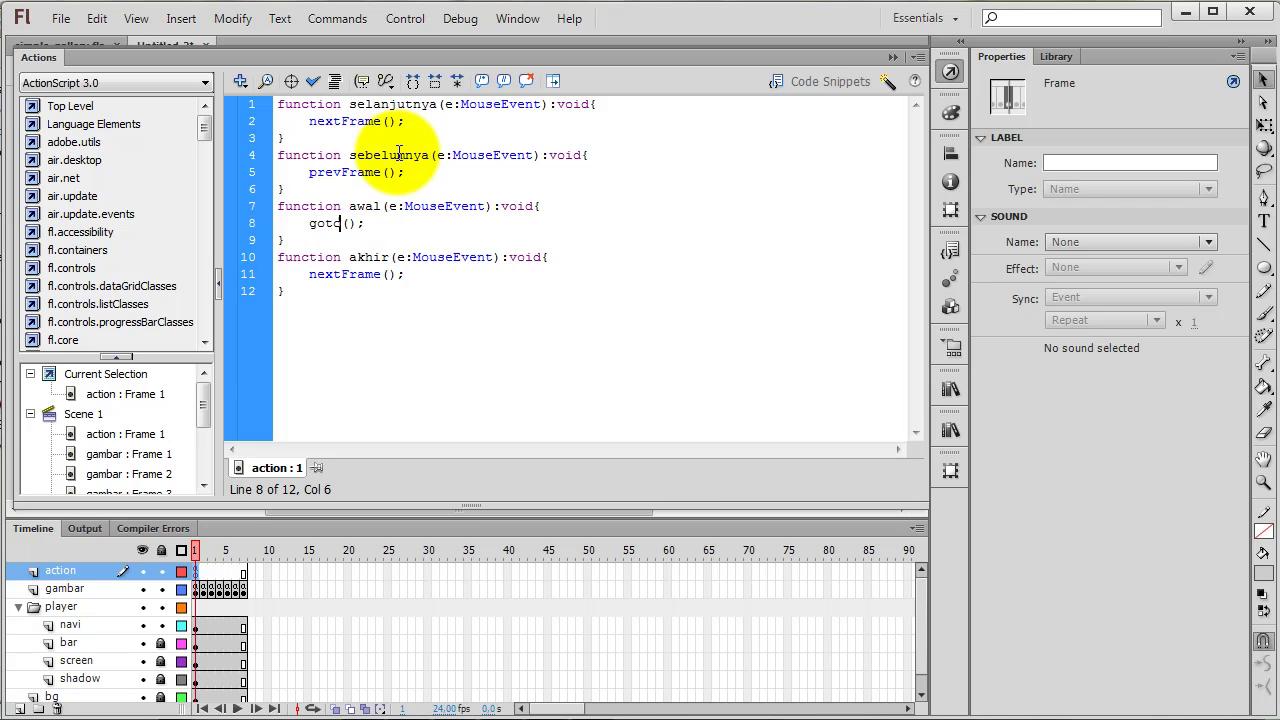
text(top(1)
Replace the call inside the akhir function with gotoAndStop(7);.
key(Down)
key(Down)
key(Down)
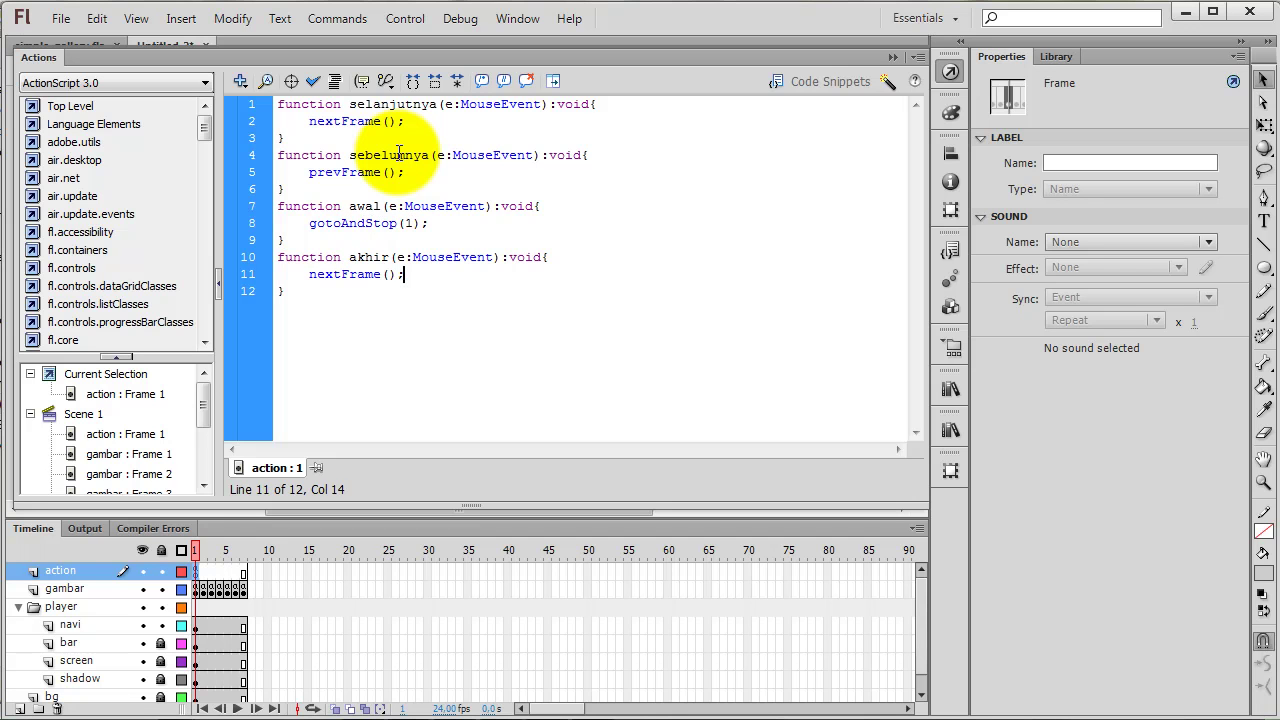
key(Left)
key(shift+Left)
key(shift+Left)
key(shift+Left)
key(shift+Left)
key(shift+Left)
key(shift+Left)
key(shift+Left)
key(shift+Left)
key(shift+Left)
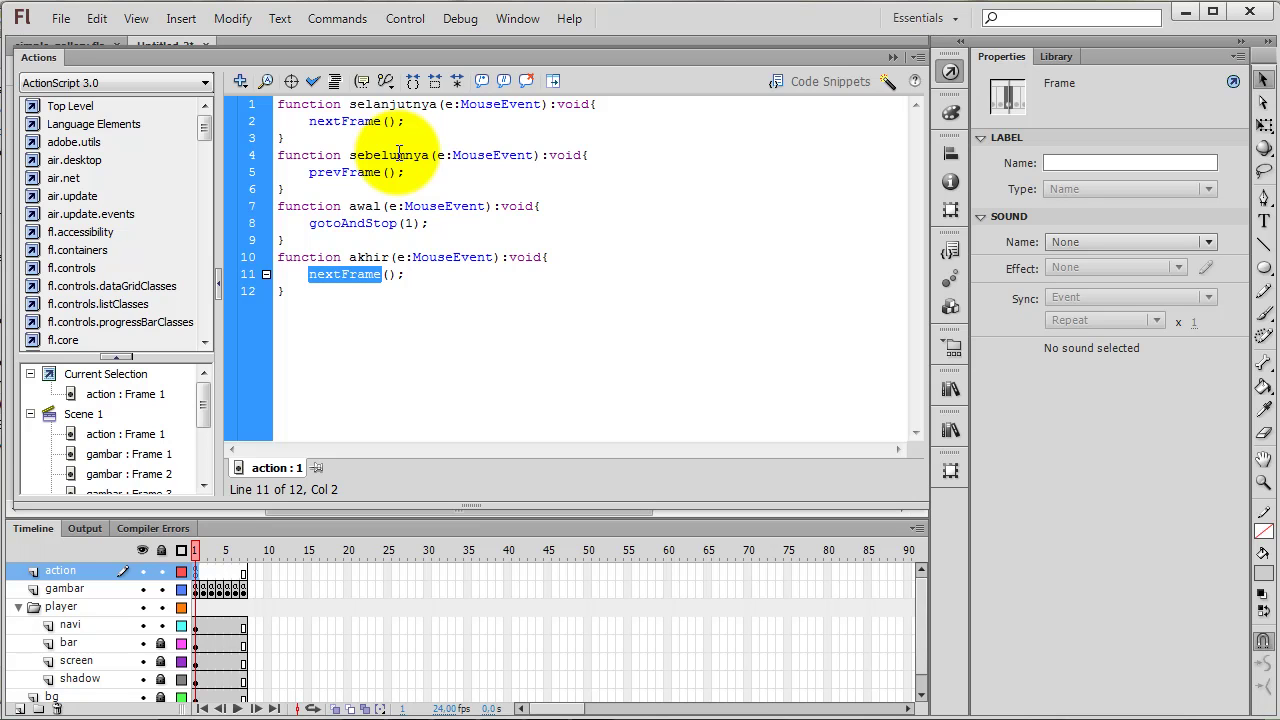
text(gotoAndStop(7)
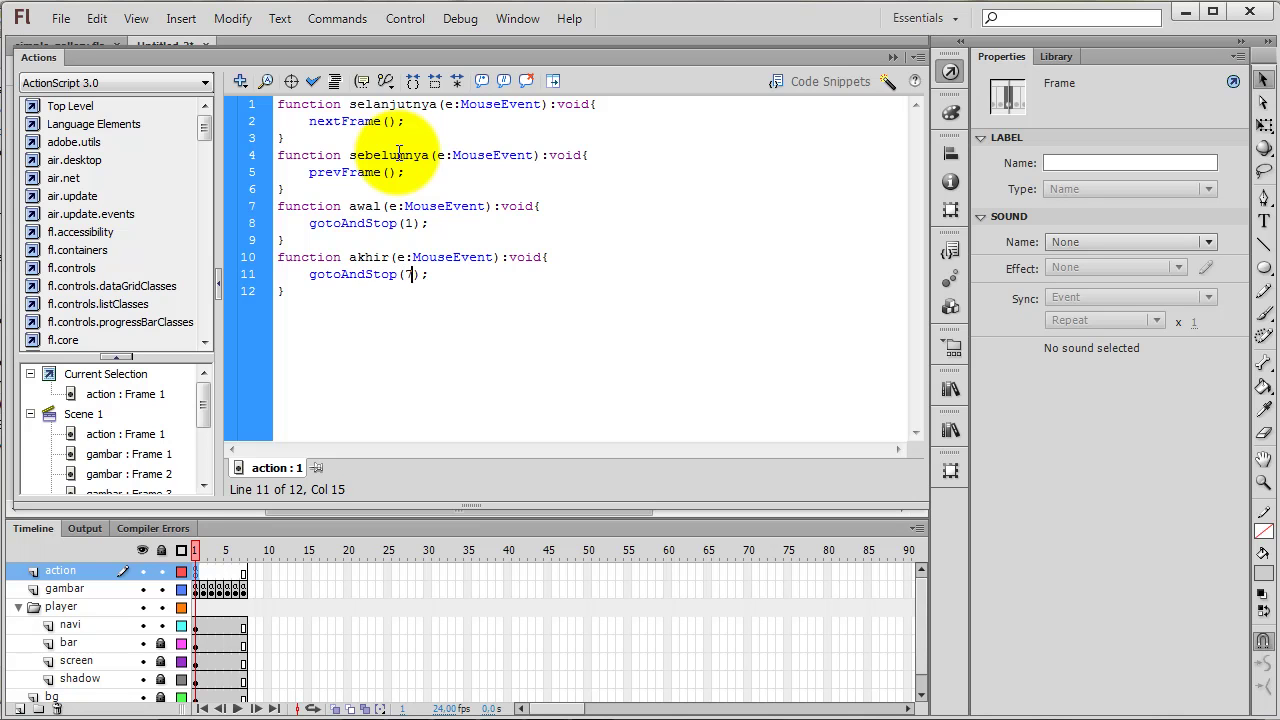
click(396, 257)
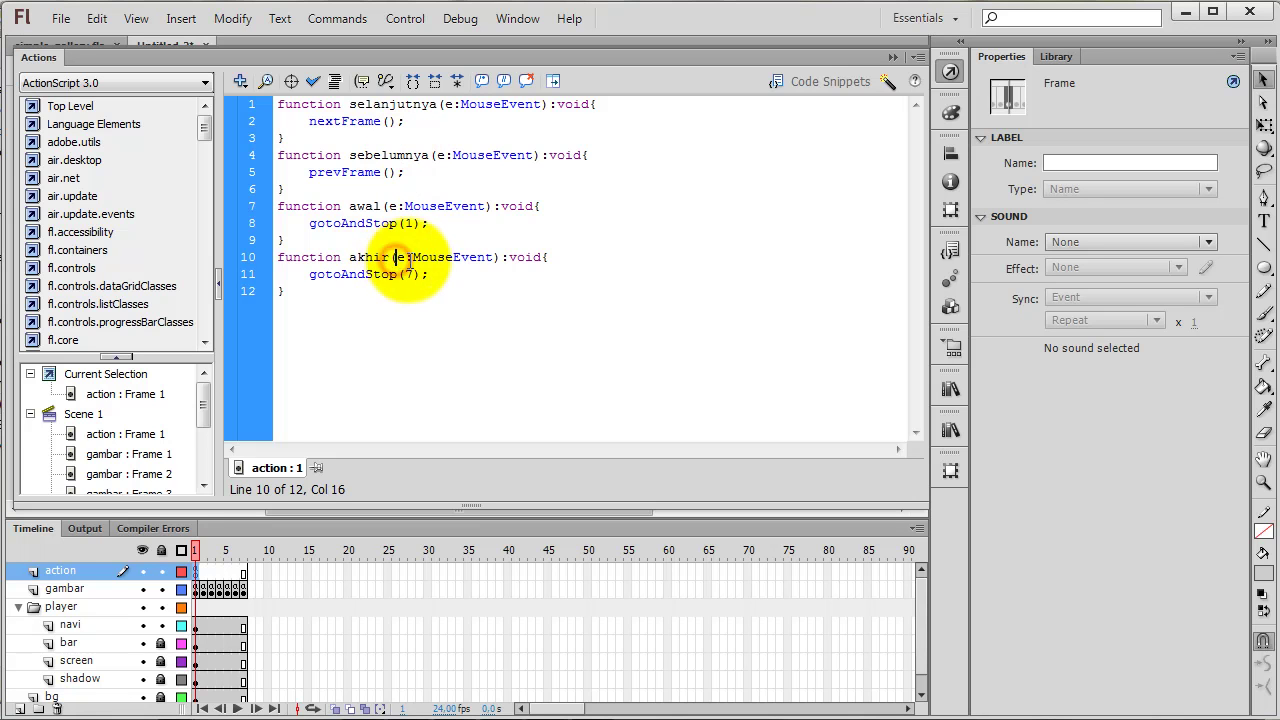
Review the selanjutnya and sebelumnya functions, examining their names, the MouseEvent parameter and the nextFrame and prevFrame calls.
click(302, 108)
click(302, 155)
click(310, 206)
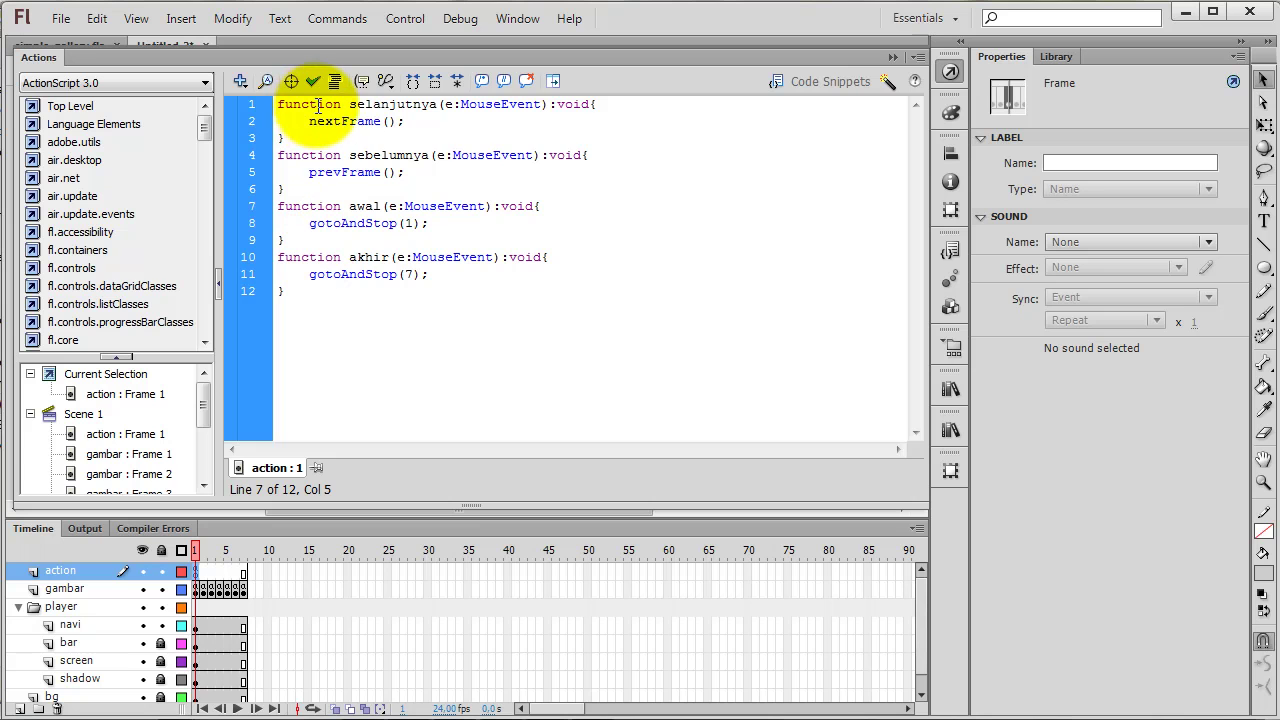
double_click(392, 105)
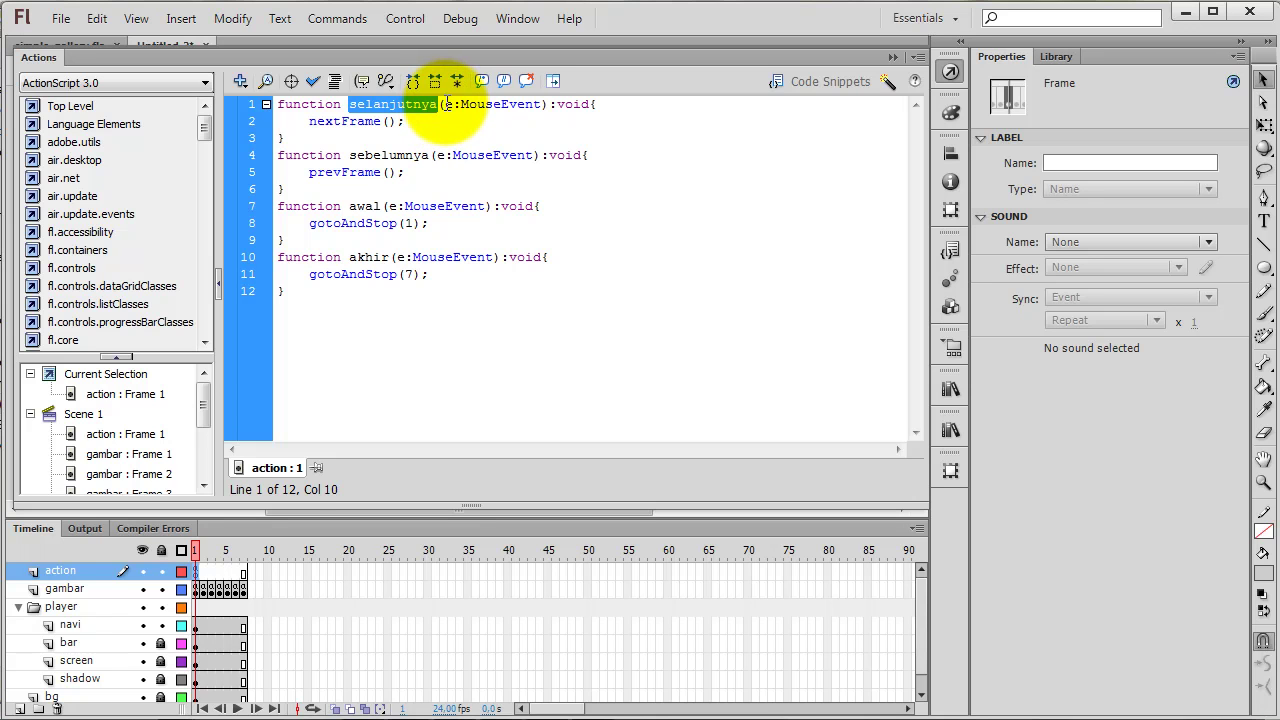
double_click(448, 104)
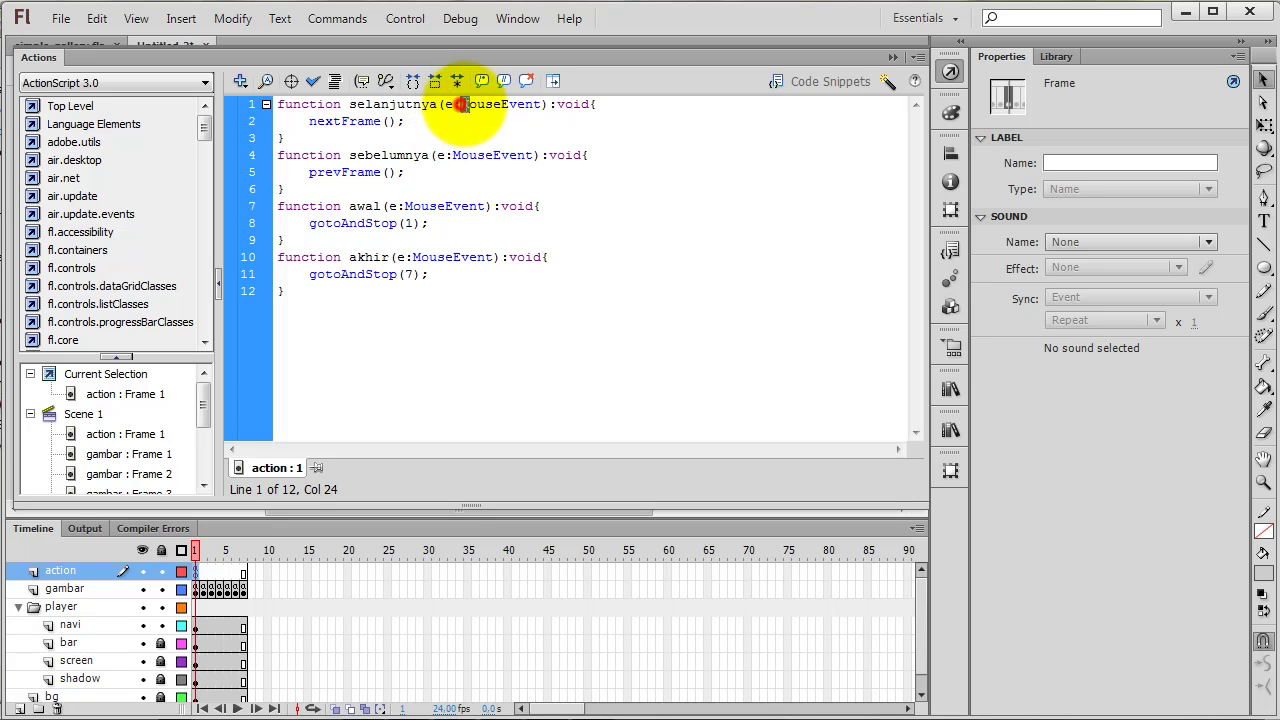
double_click(462, 104)
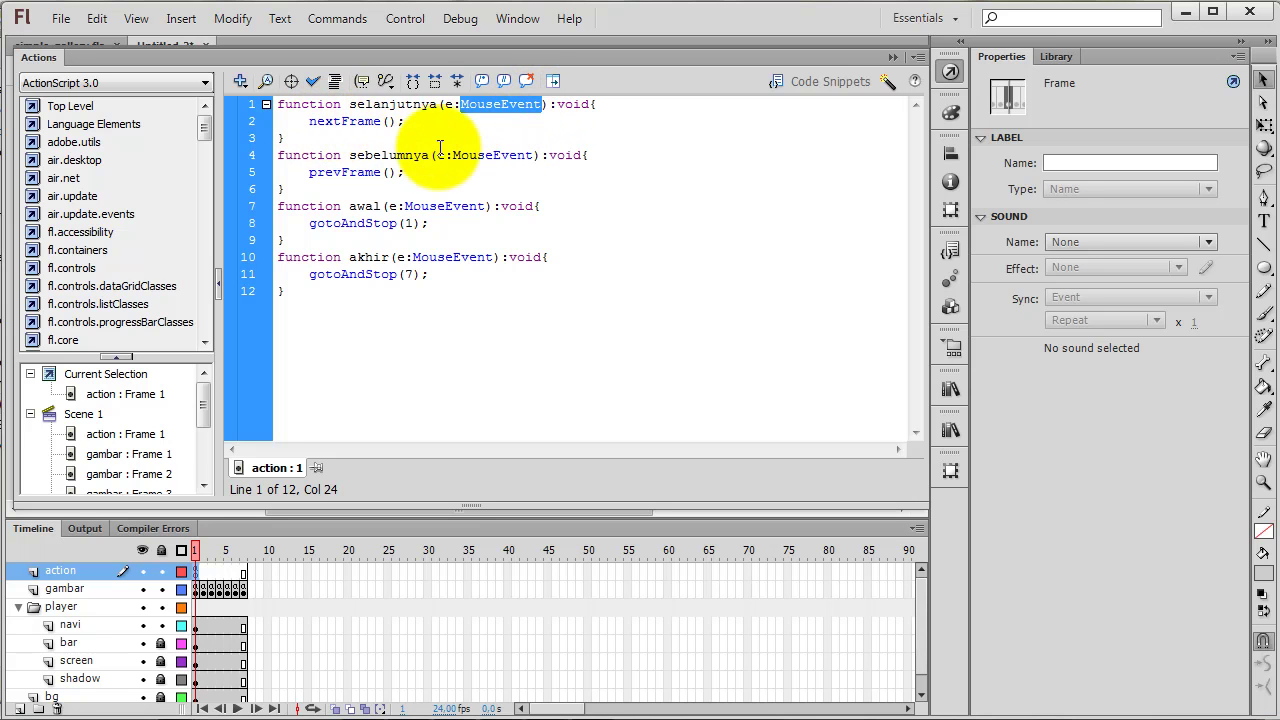
drag(436, 104, 412, 121)
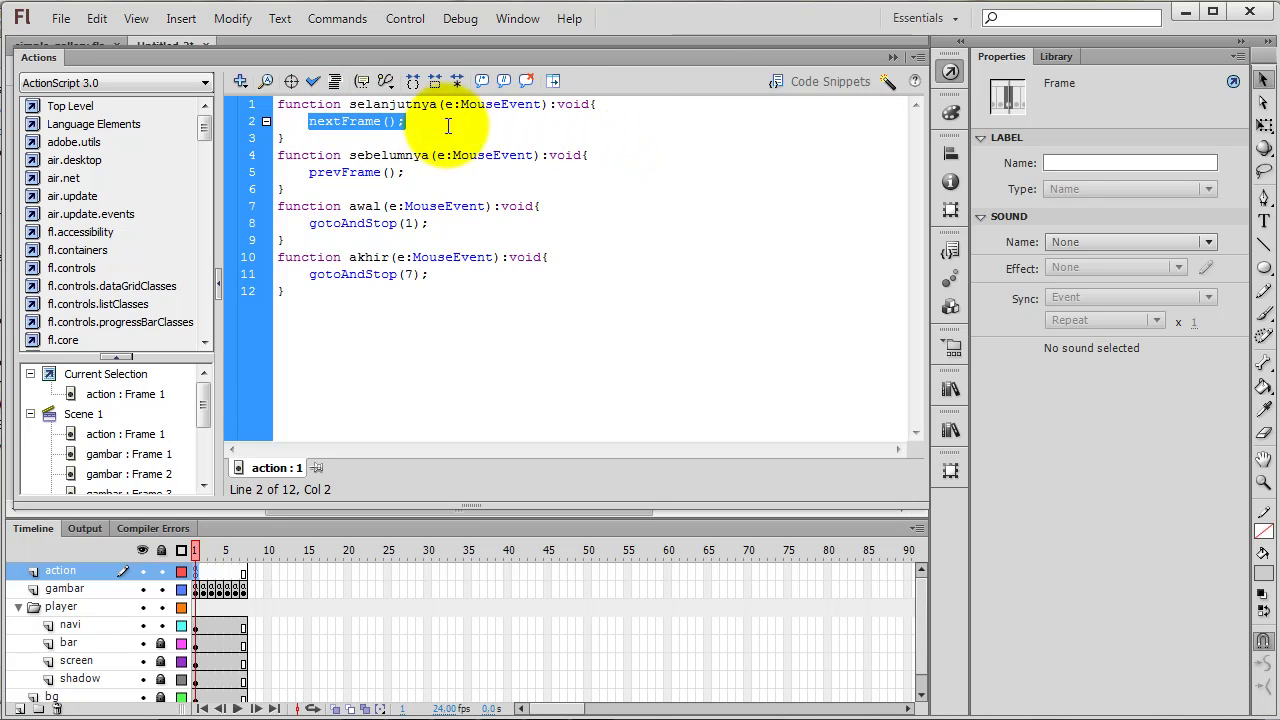
click(351, 157)
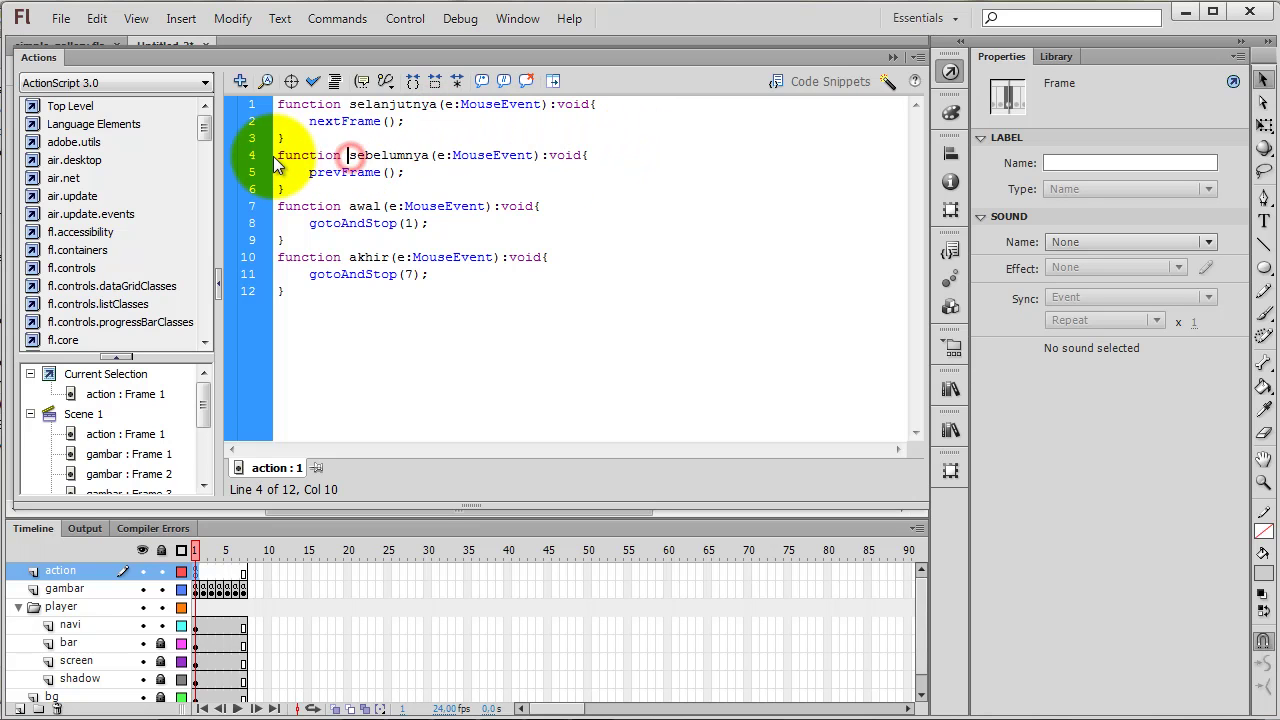
double_click(351, 157)
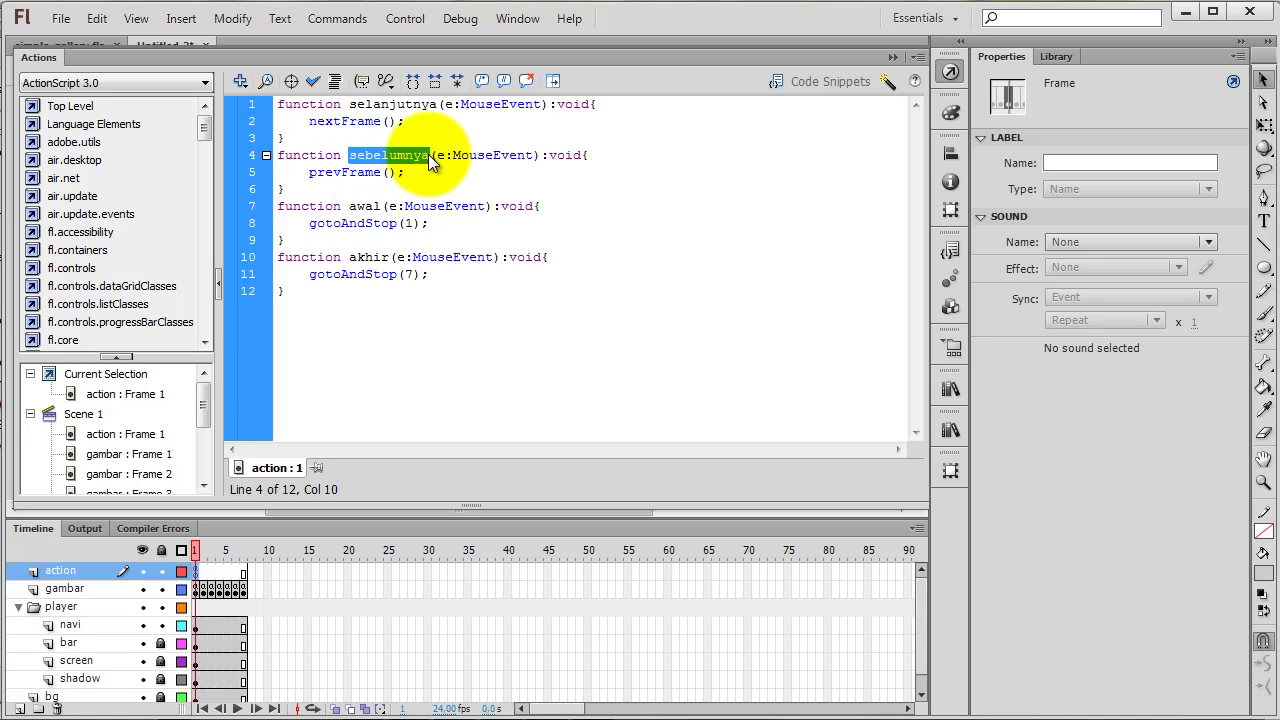
drag(309, 172, 401, 173)
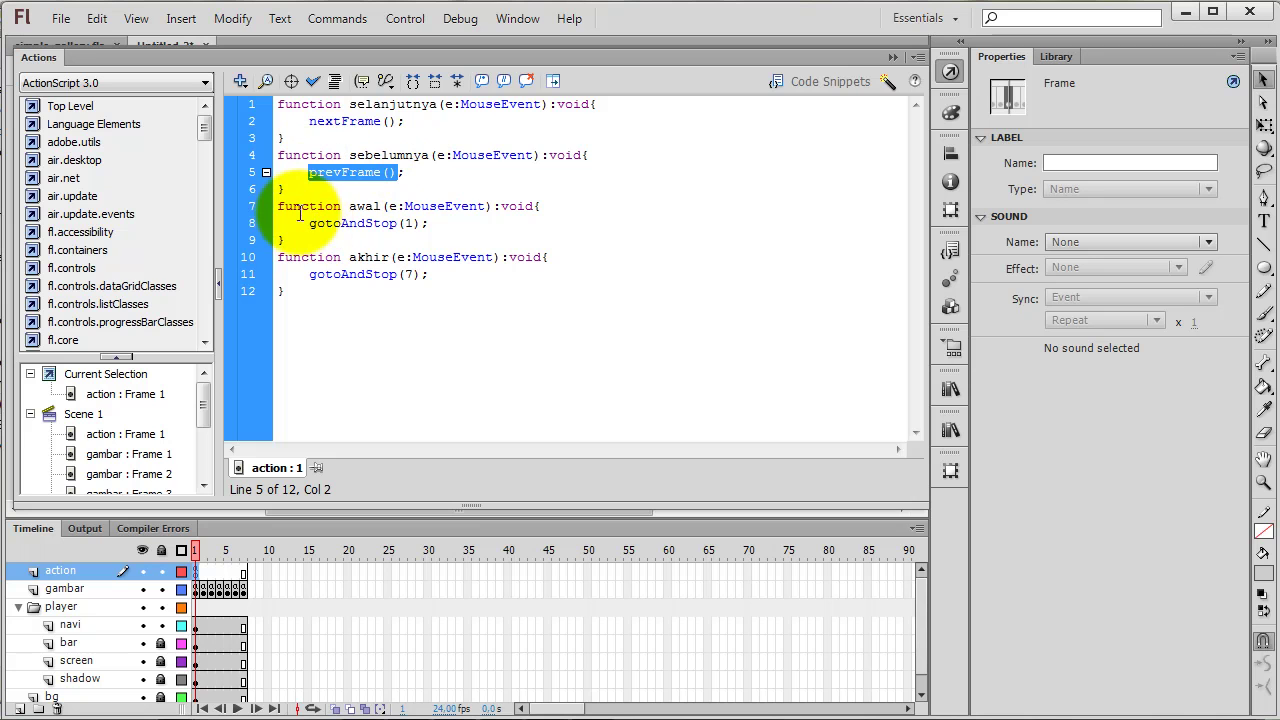
Review the gotoAndStop calls in the awal and akhir functions, and compare the four functions with the navigation buttons on the stage.
drag(309, 223, 438, 222)
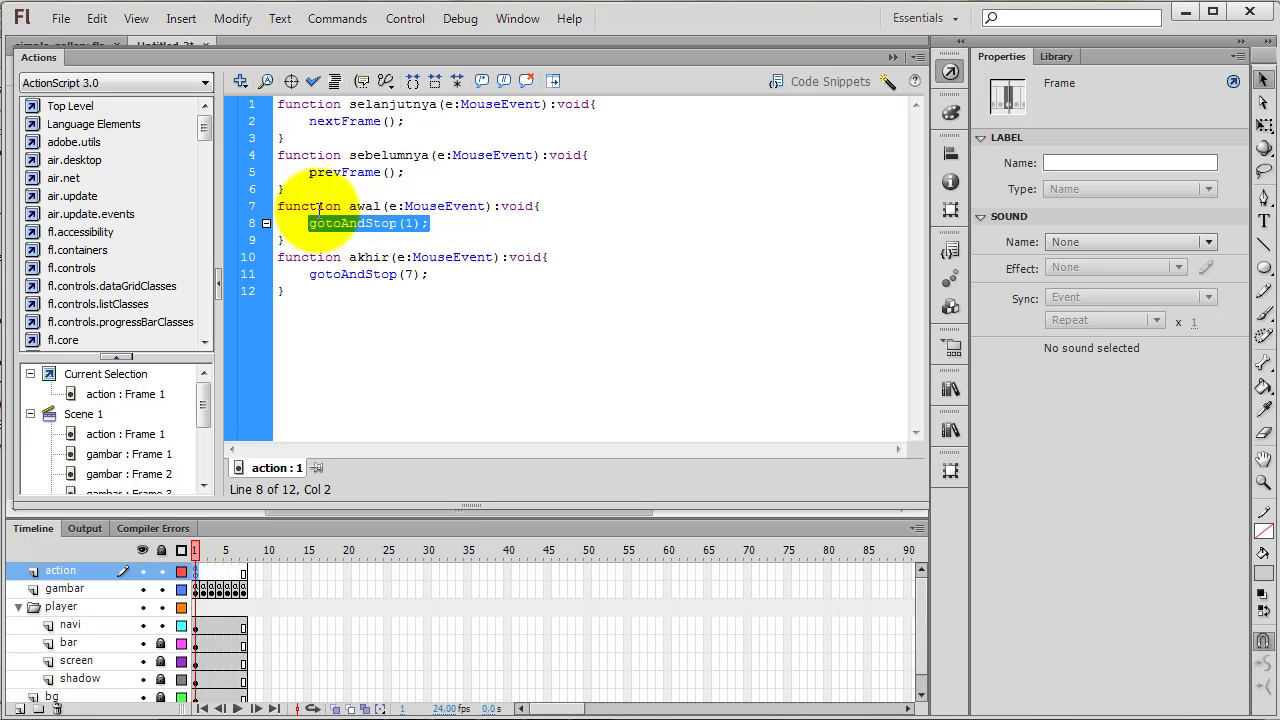
mouse_move(348, 207)
mouse_down()
mouse_move(430, 222)
mouse_move(352, 222)
mouse_up()
click(300, 238)
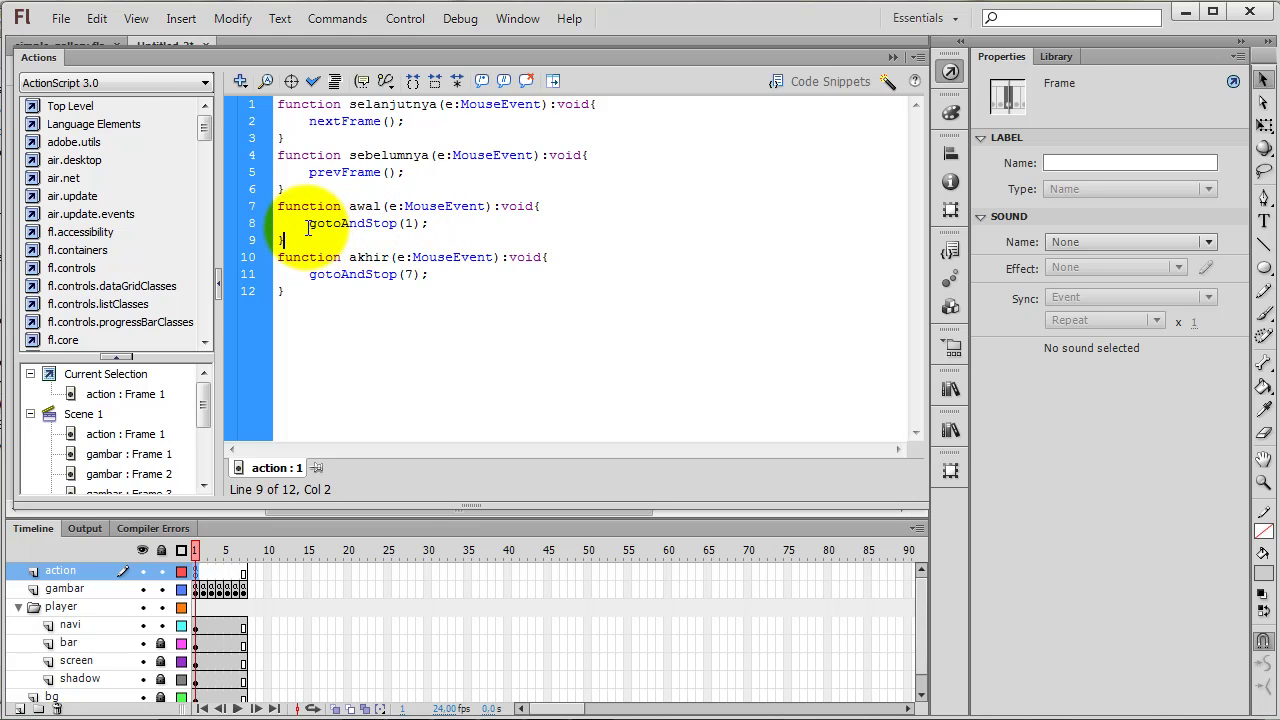
drag(312, 226, 400, 223)
click(349, 242)
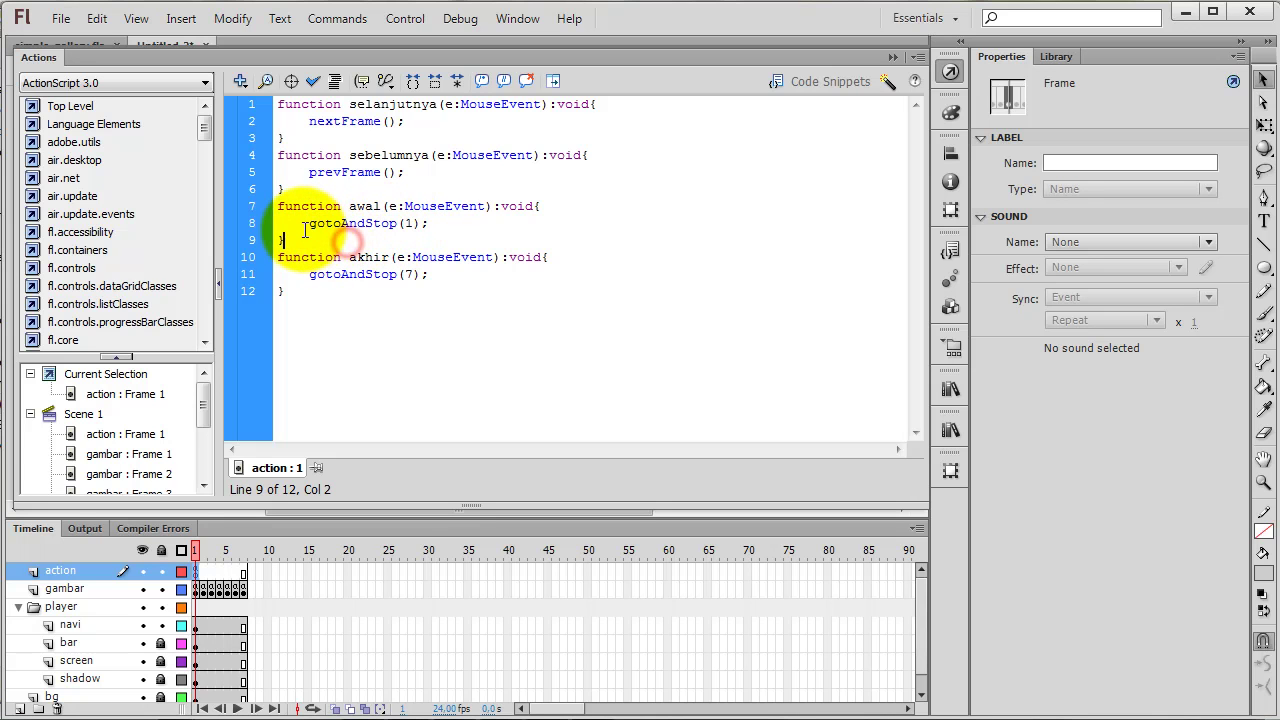
drag(307, 229, 401, 231)
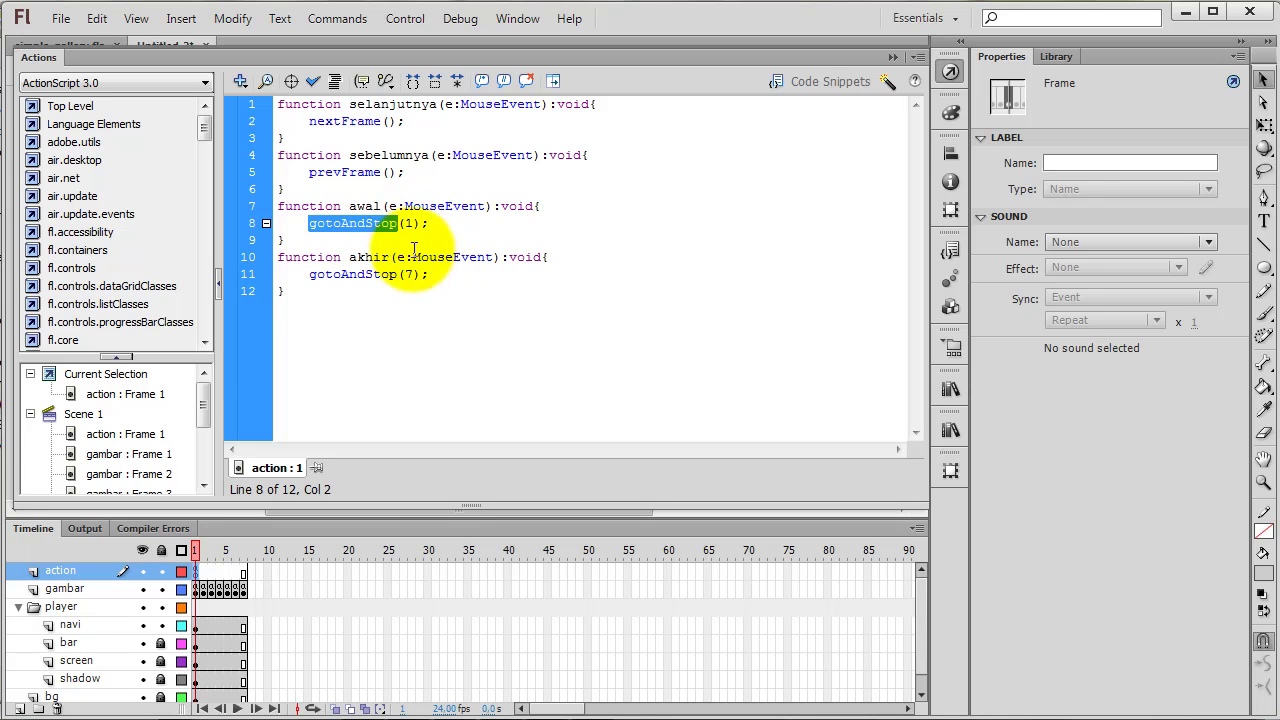
drag(346, 258, 385, 258)
click(379, 274)
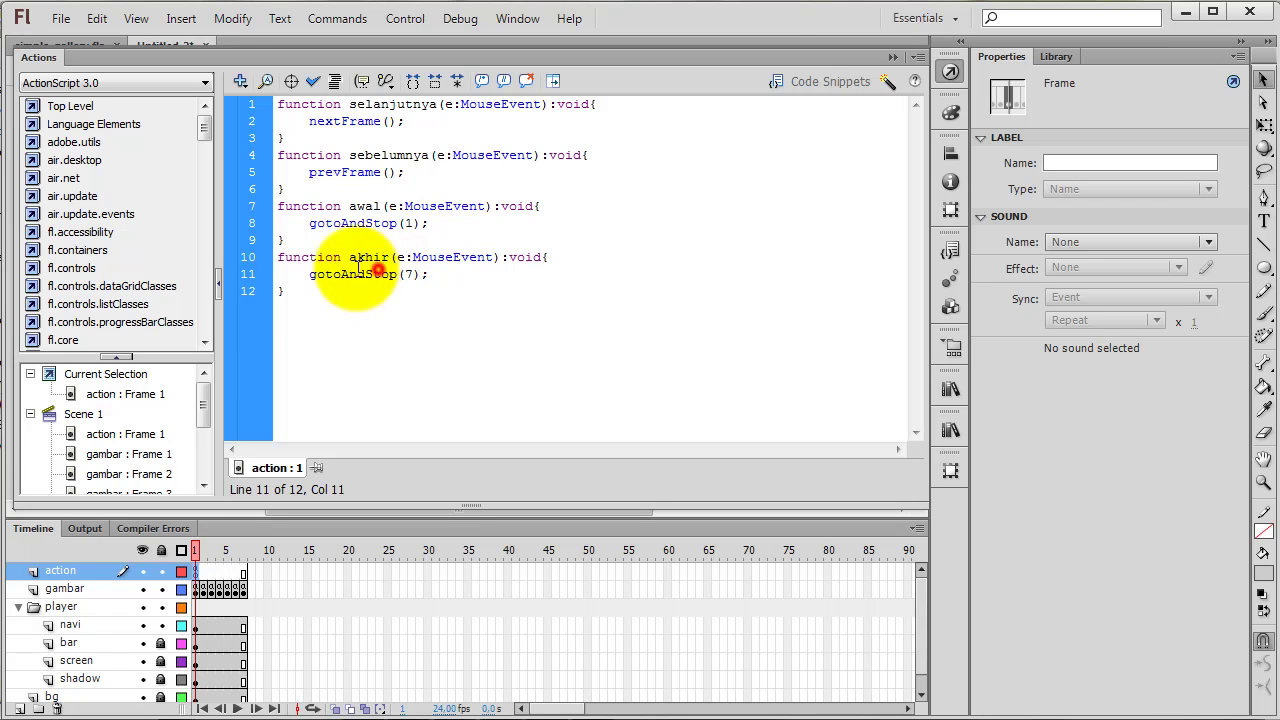
double_click(309, 277)
click(412, 276)
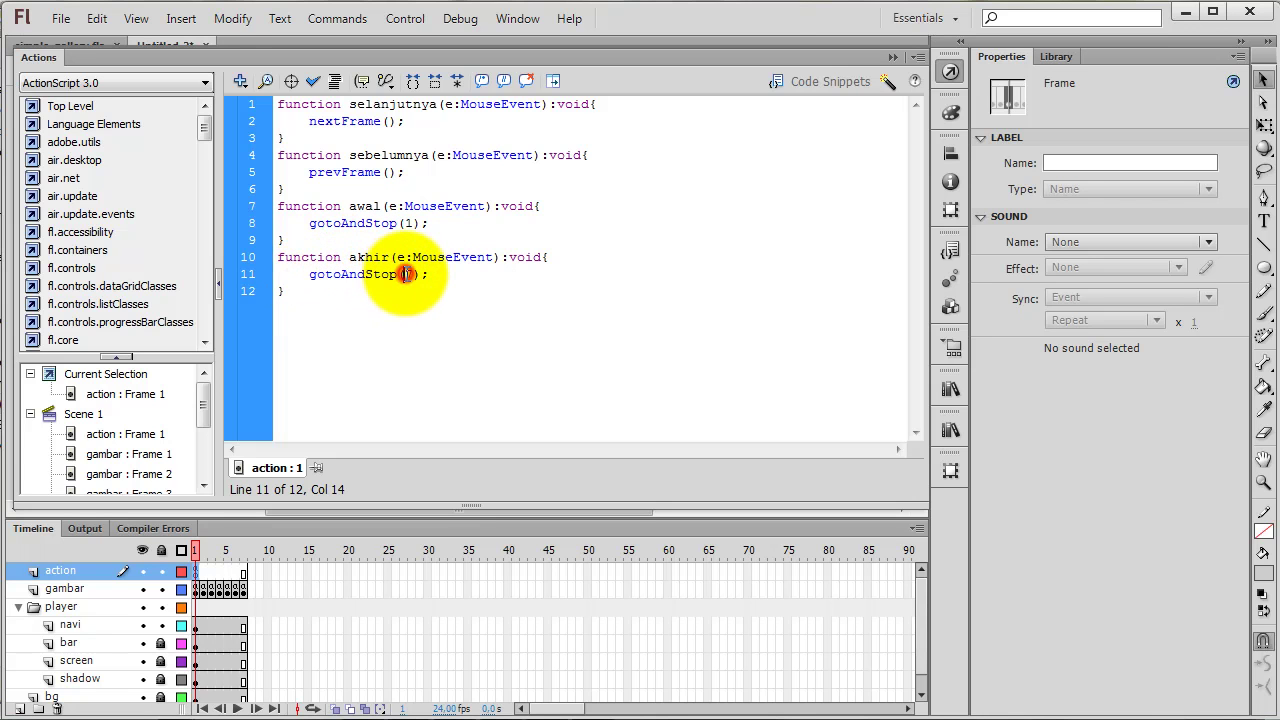
drag(305, 279, 368, 281)
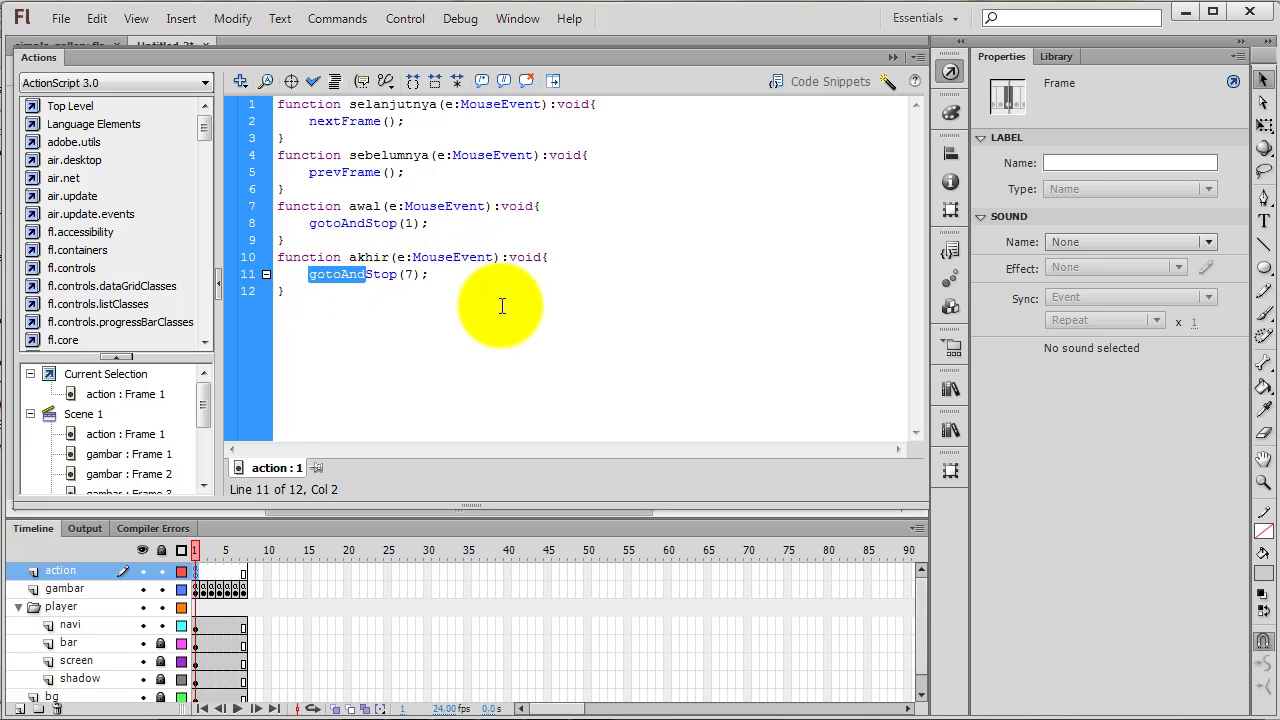
drag(399, 278, 366, 278)
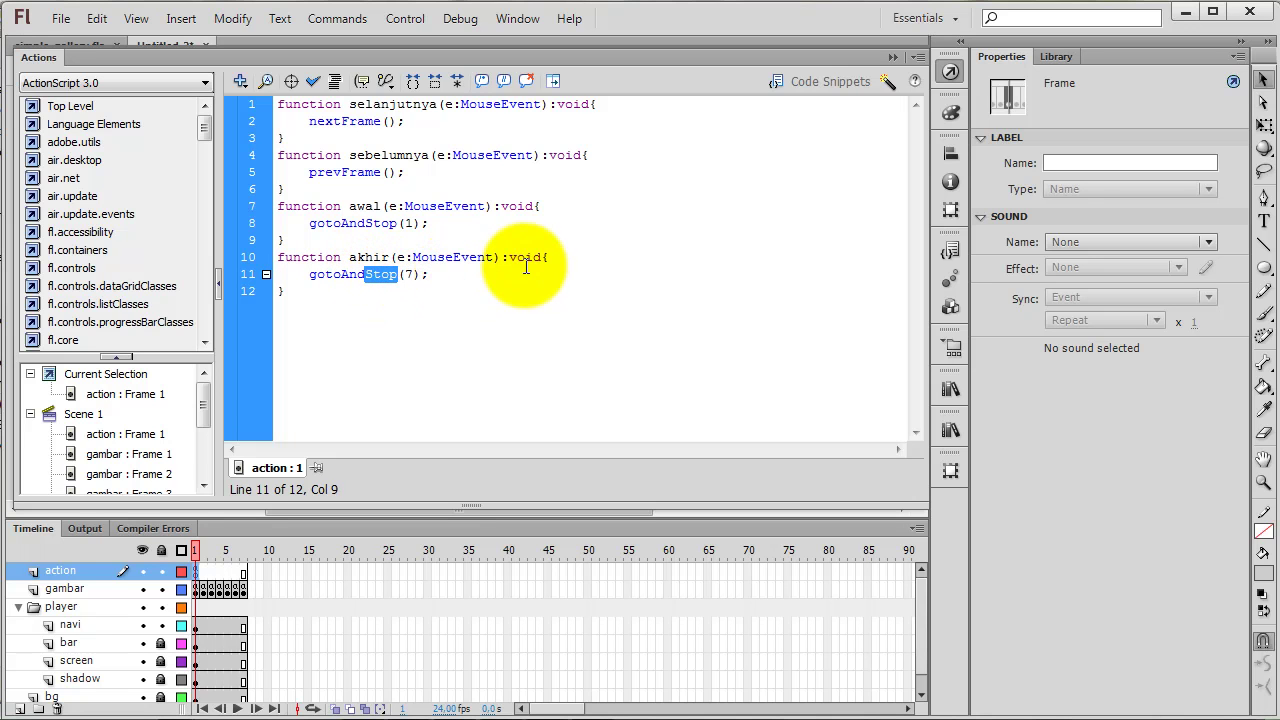
drag(311, 293, 280, 97)
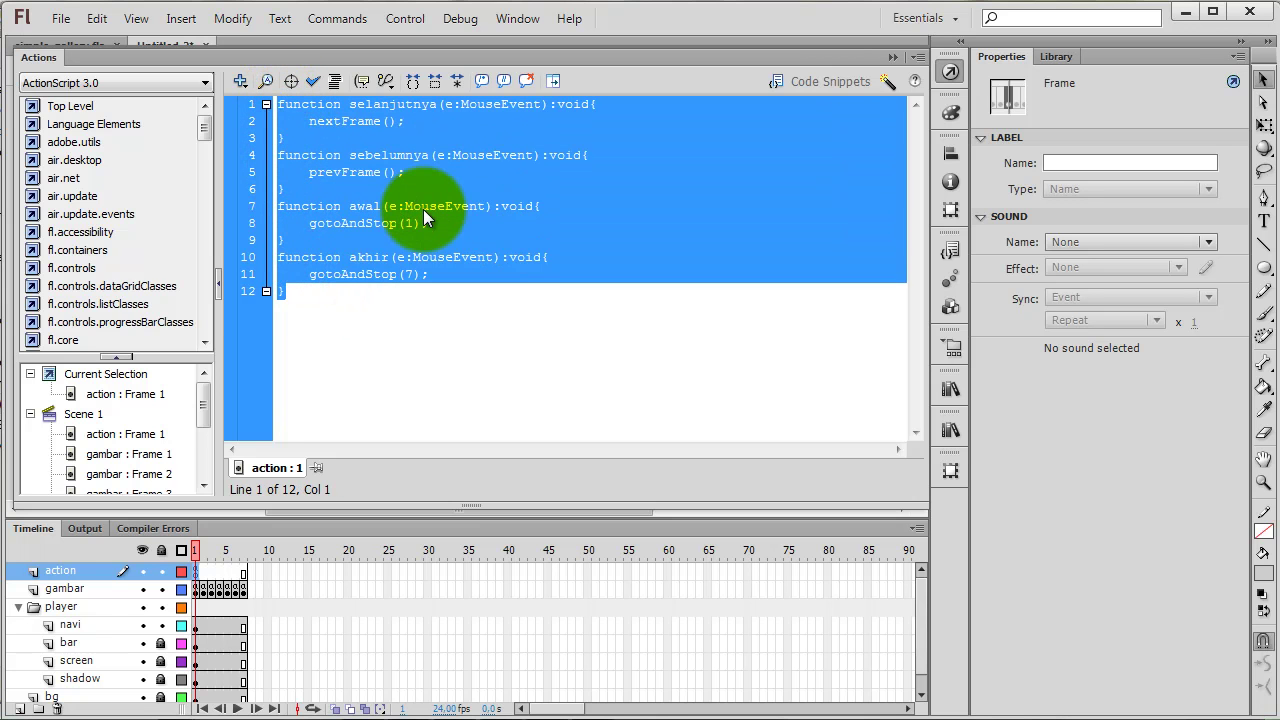
click(948, 71)
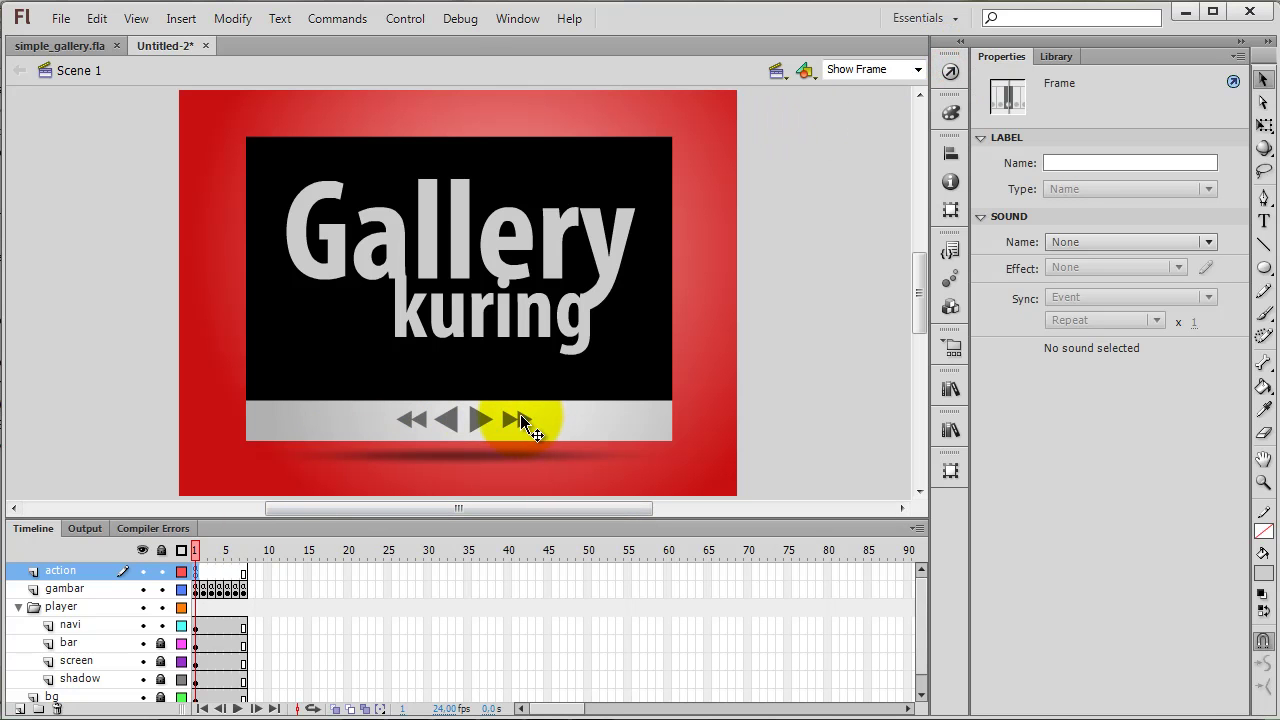
click(950, 71)
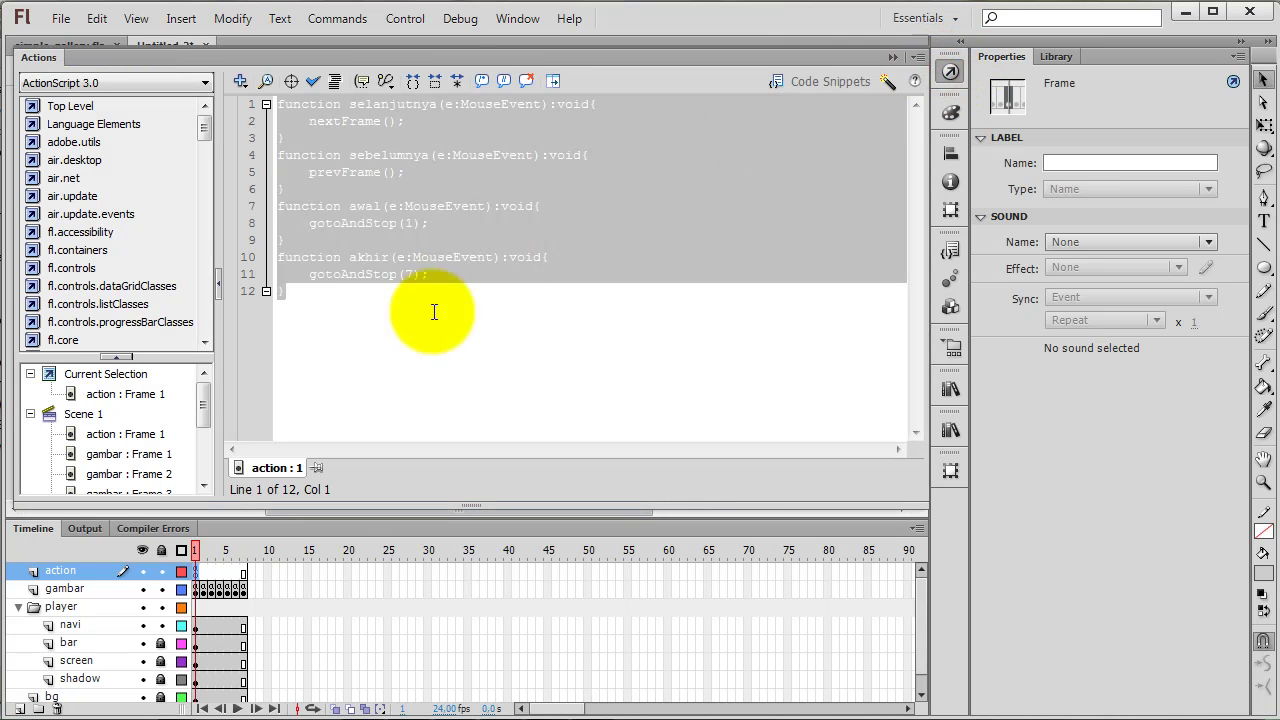
Below the functions, on line 14, add next_btn.addEventListener(MouseEvent.CLICK, selanjutnya); and check its parts against the selanjutnya function.
click(349, 351)
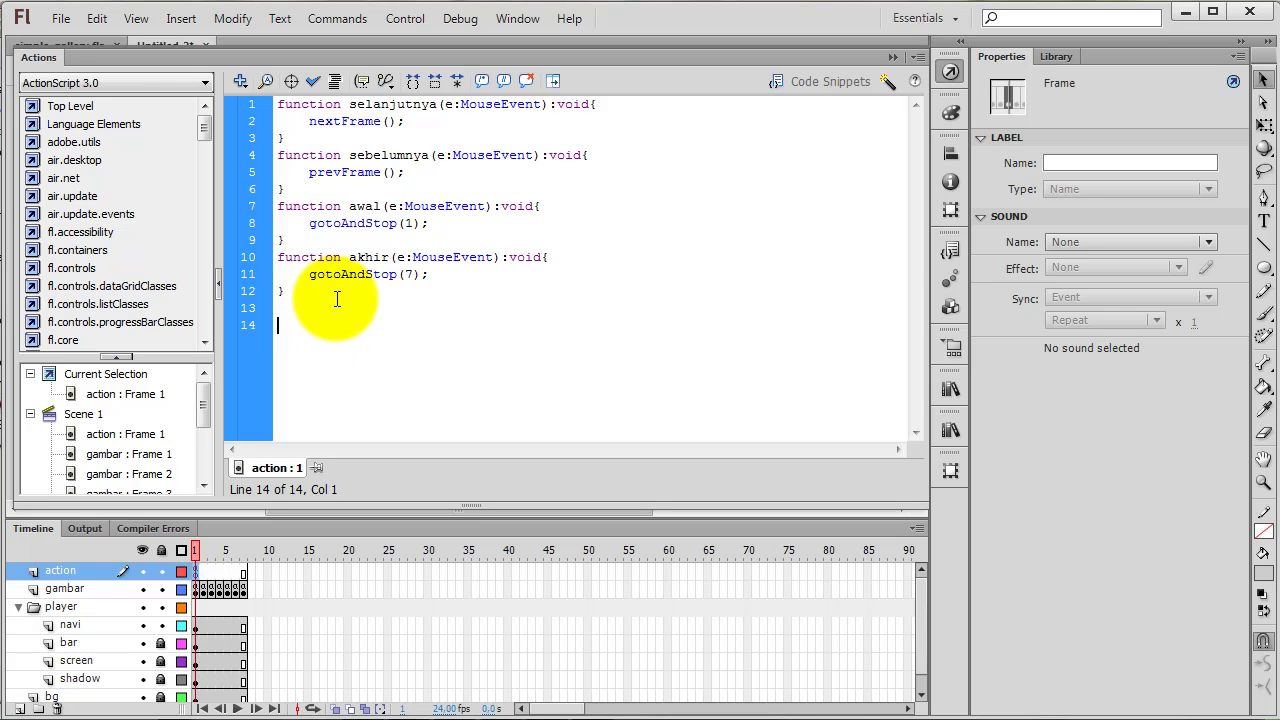
text(next_btn.addEventListener()
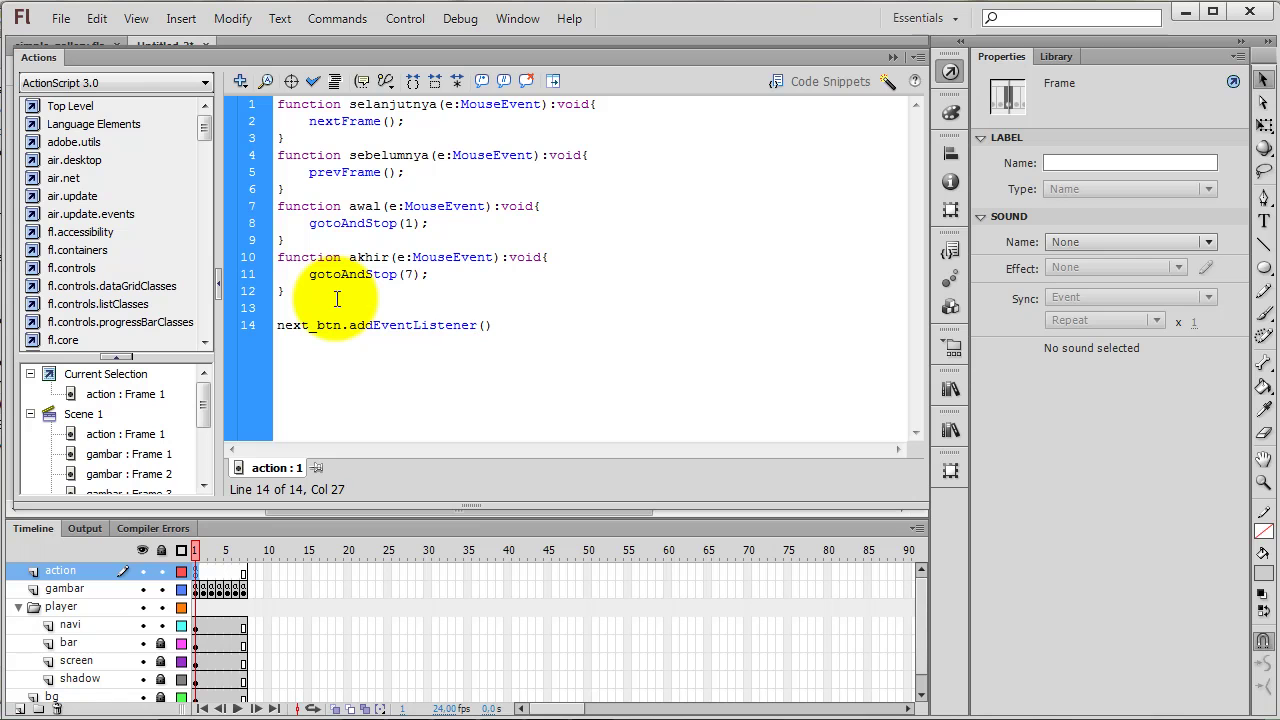
text(ouseEvent.CLICK, selanjutnya)
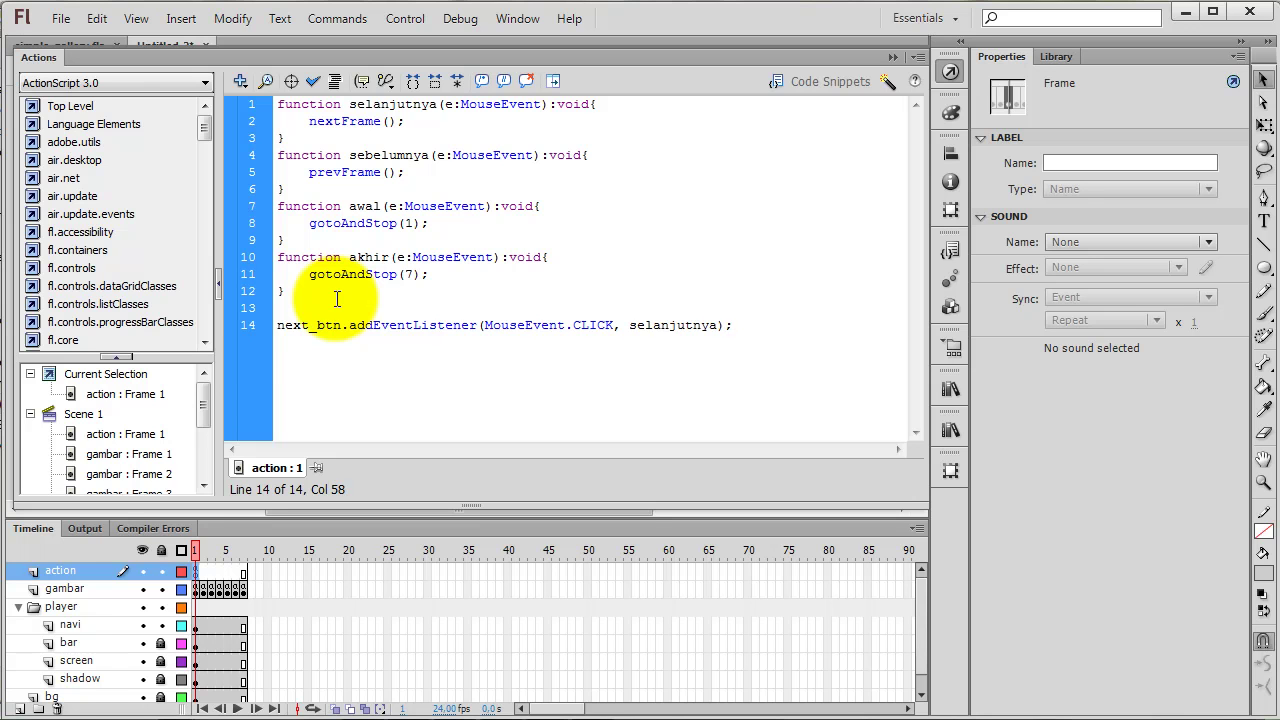
drag(278, 325, 475, 322)
click(349, 325)
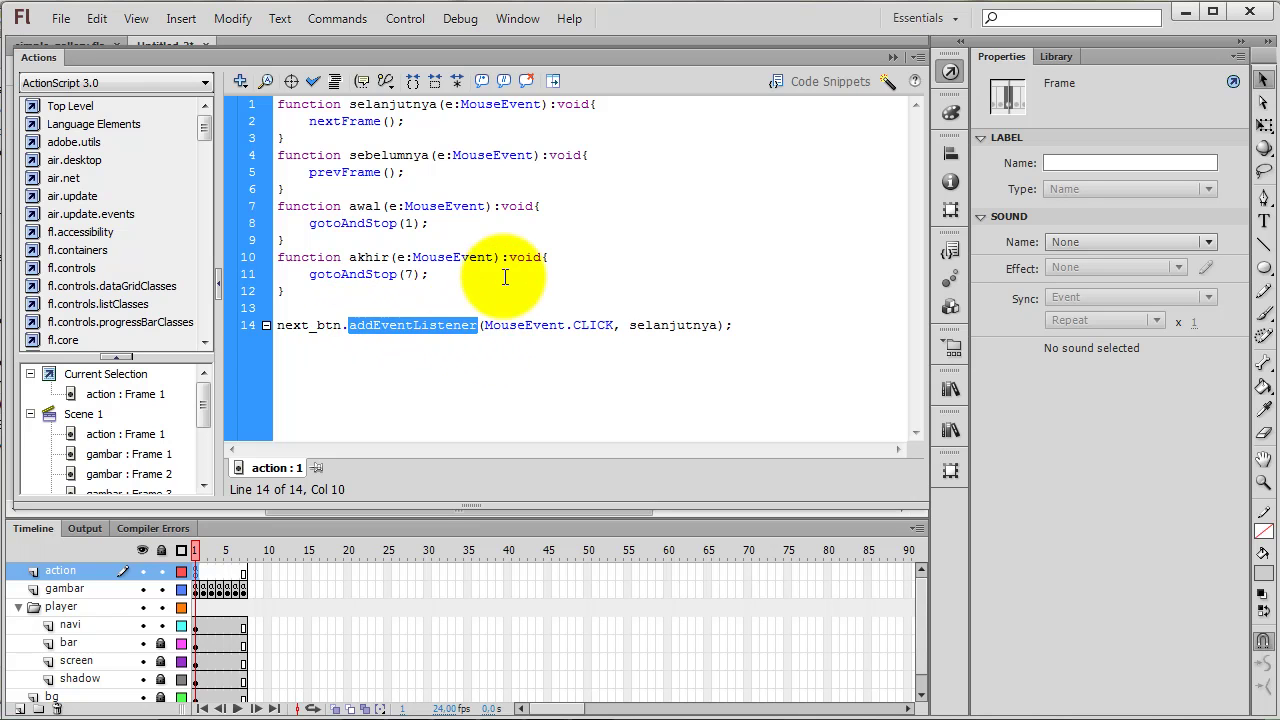
drag(484, 325, 614, 325)
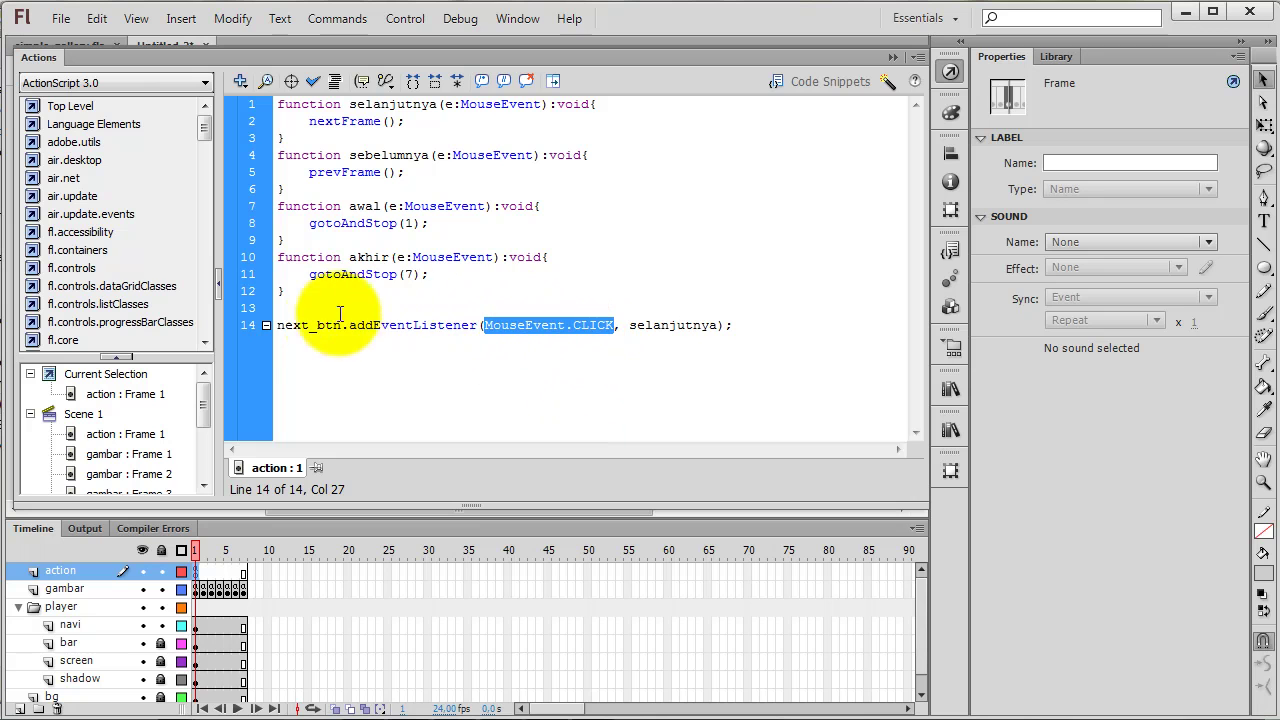
drag(629, 325, 722, 323)
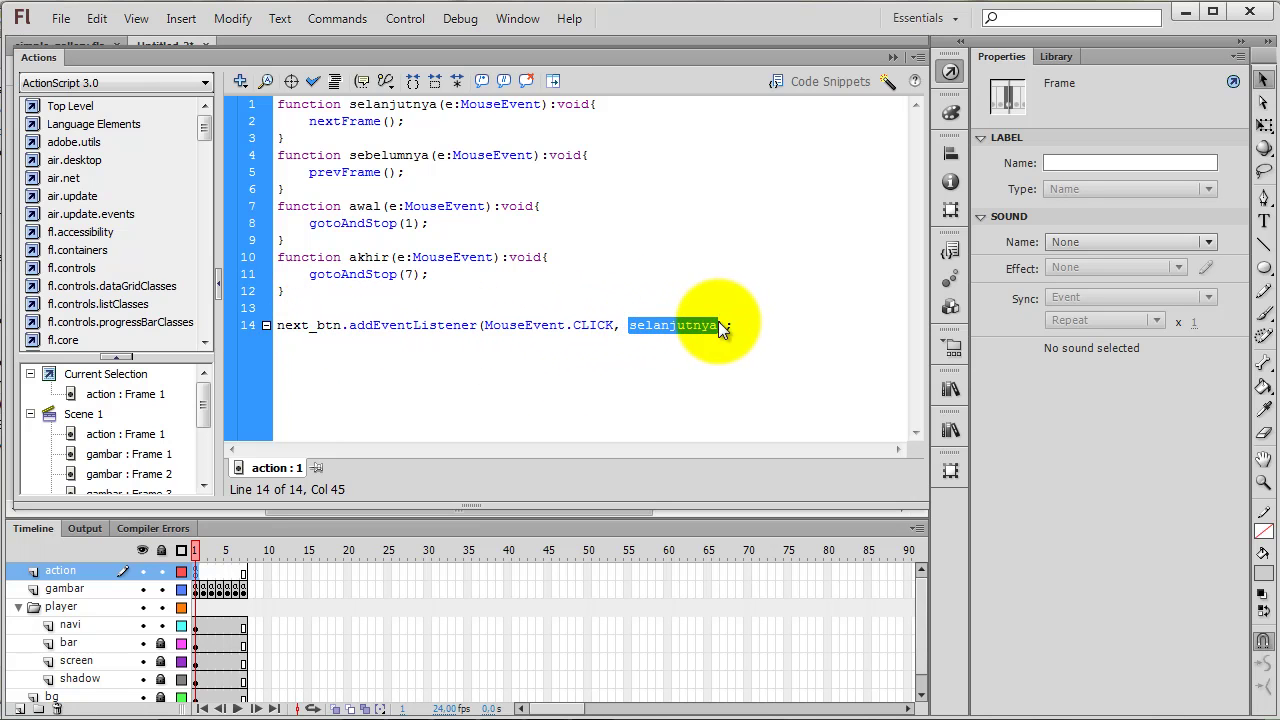
drag(420, 122, 292, 104)
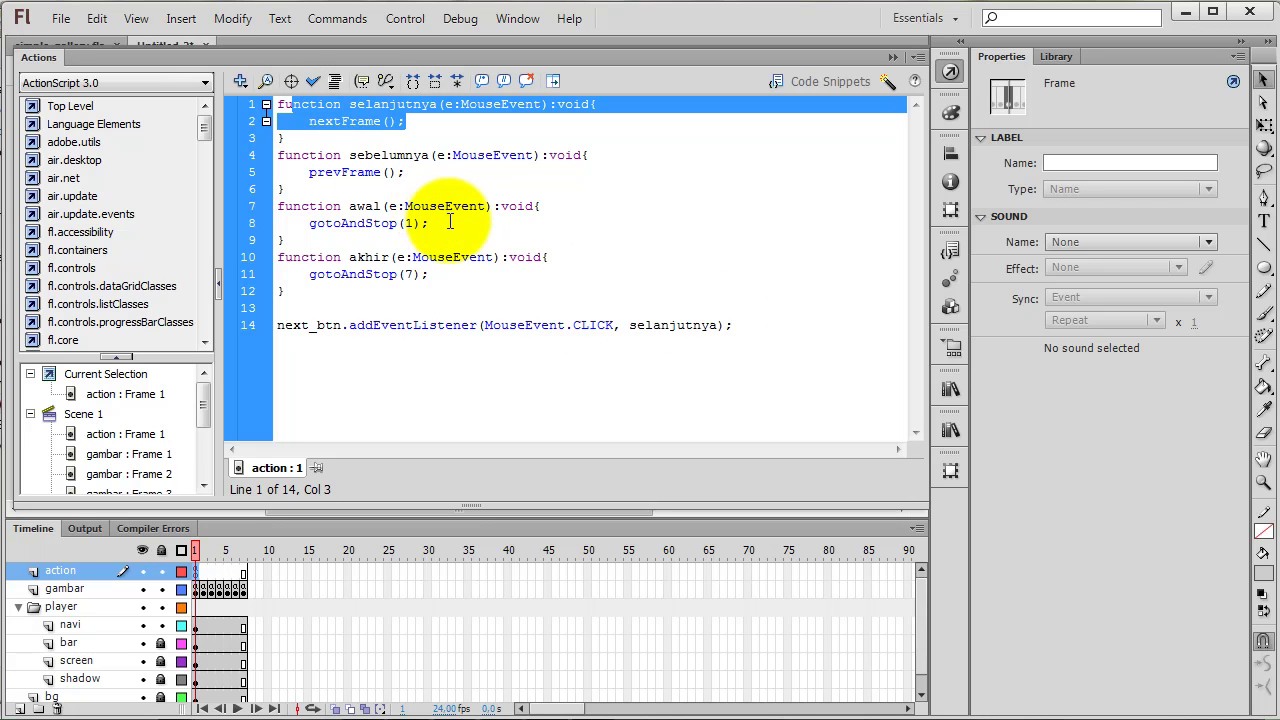
Copy the next_btn listener statement and paste it three times, on lines 15 to 17.
drag(749, 324, 284, 327)
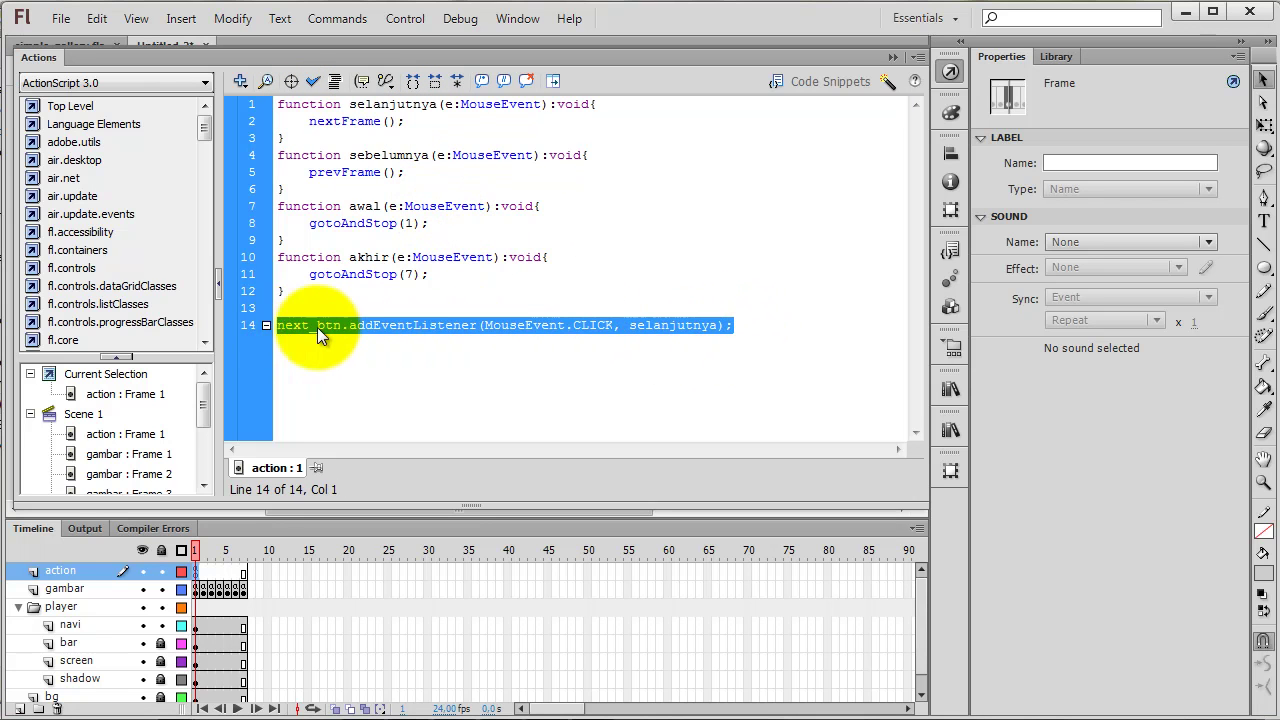
right_click(415, 327)
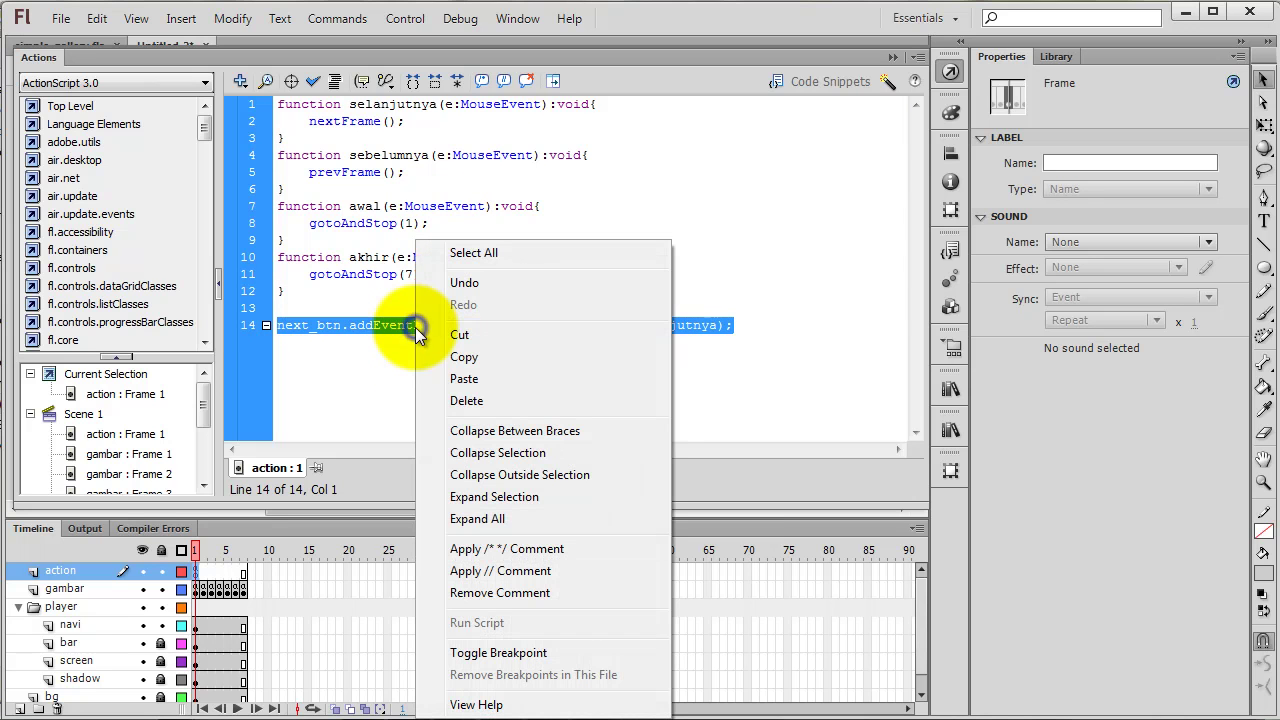
click(463, 357)
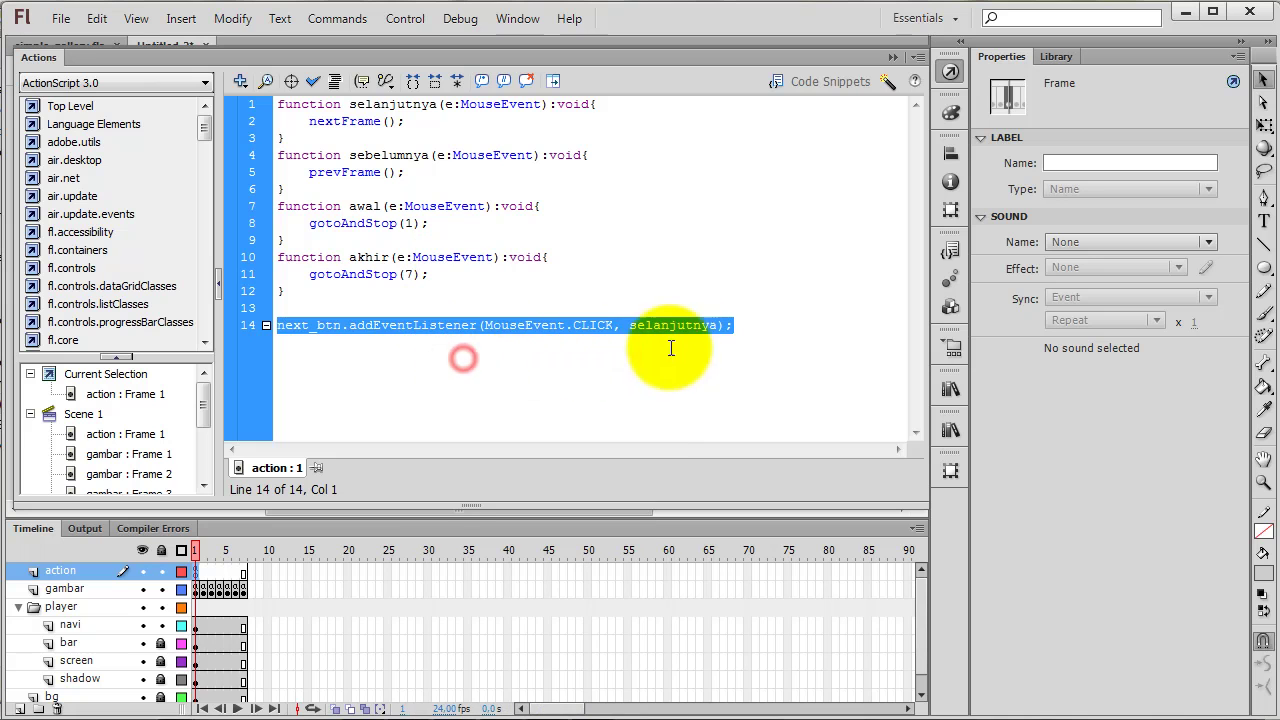
click(749, 333)
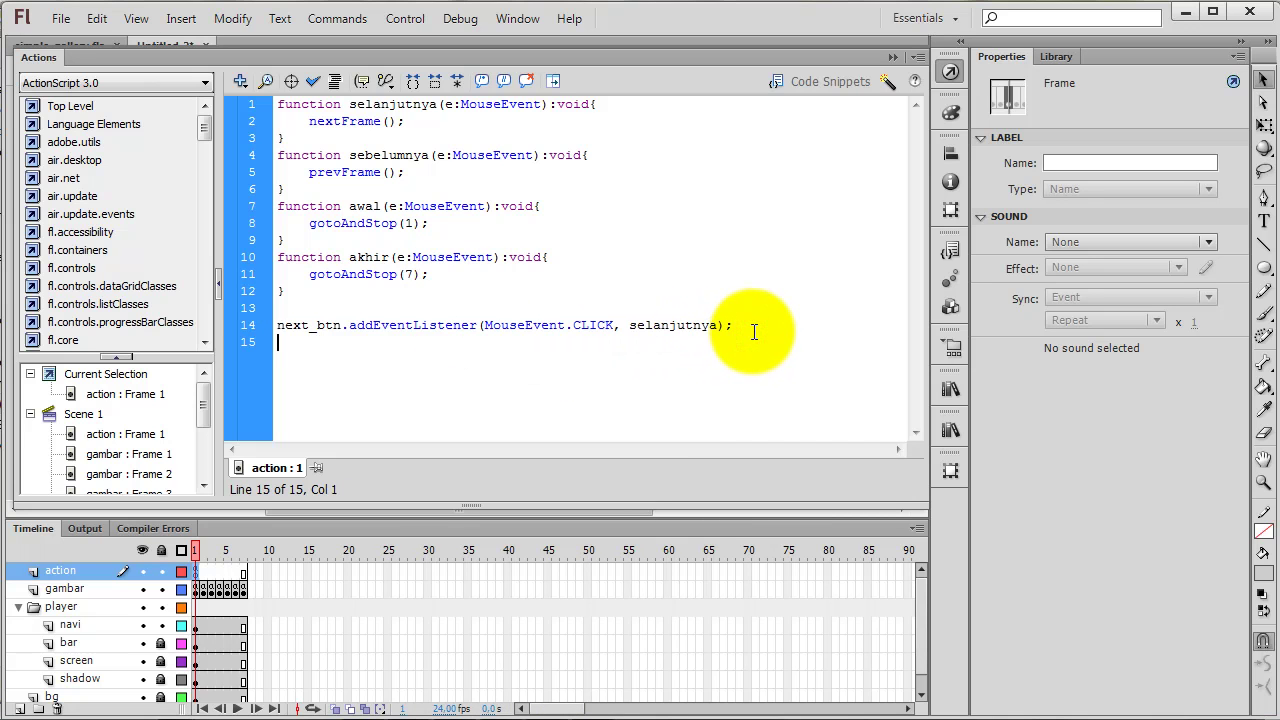
key(ctrl+v)
key(ctrl+v)
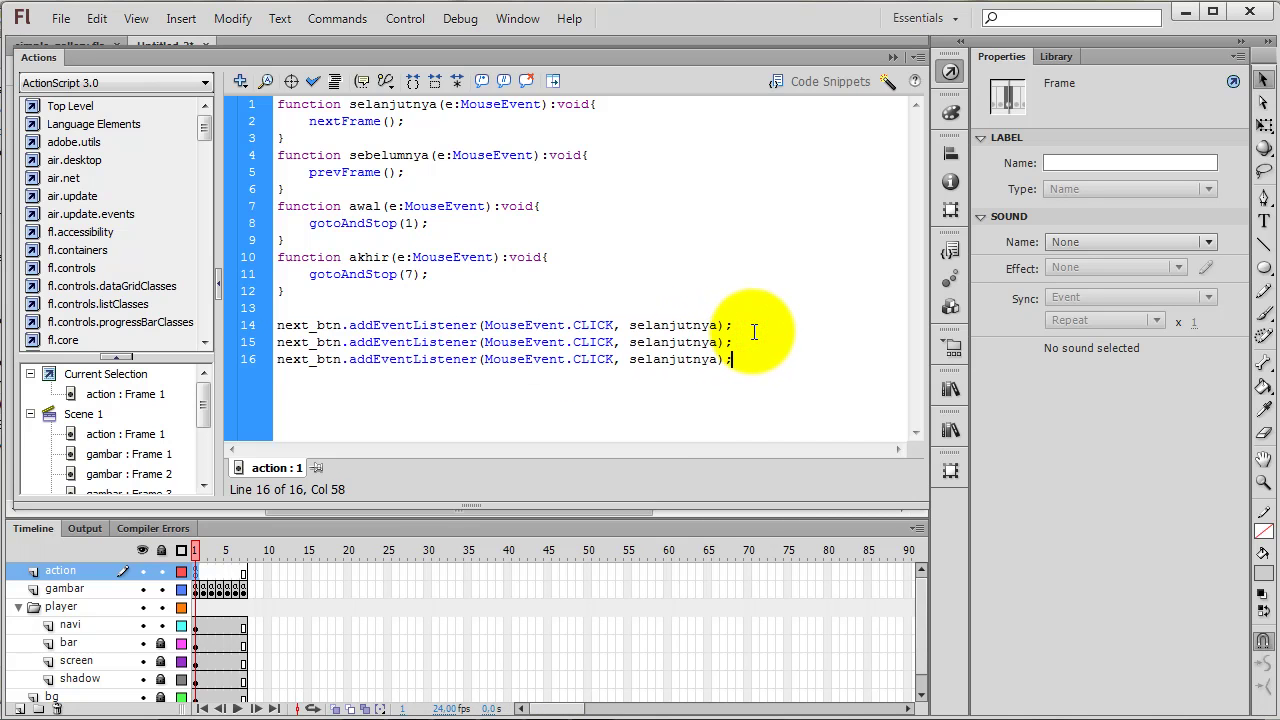
key(Return)
key(ctrl+v)
key(Left)
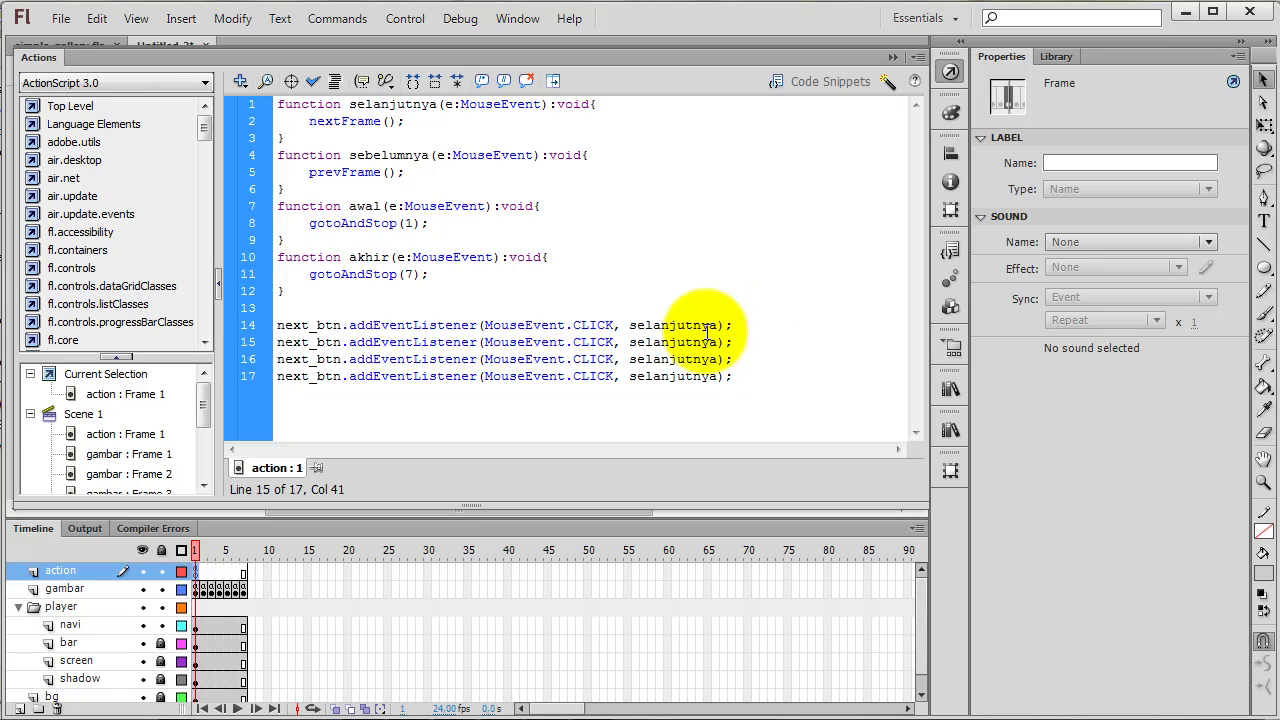
Change the button name in the listener on line 15 to prev_btn.
drag(310, 342, 276, 348)
text(prev)
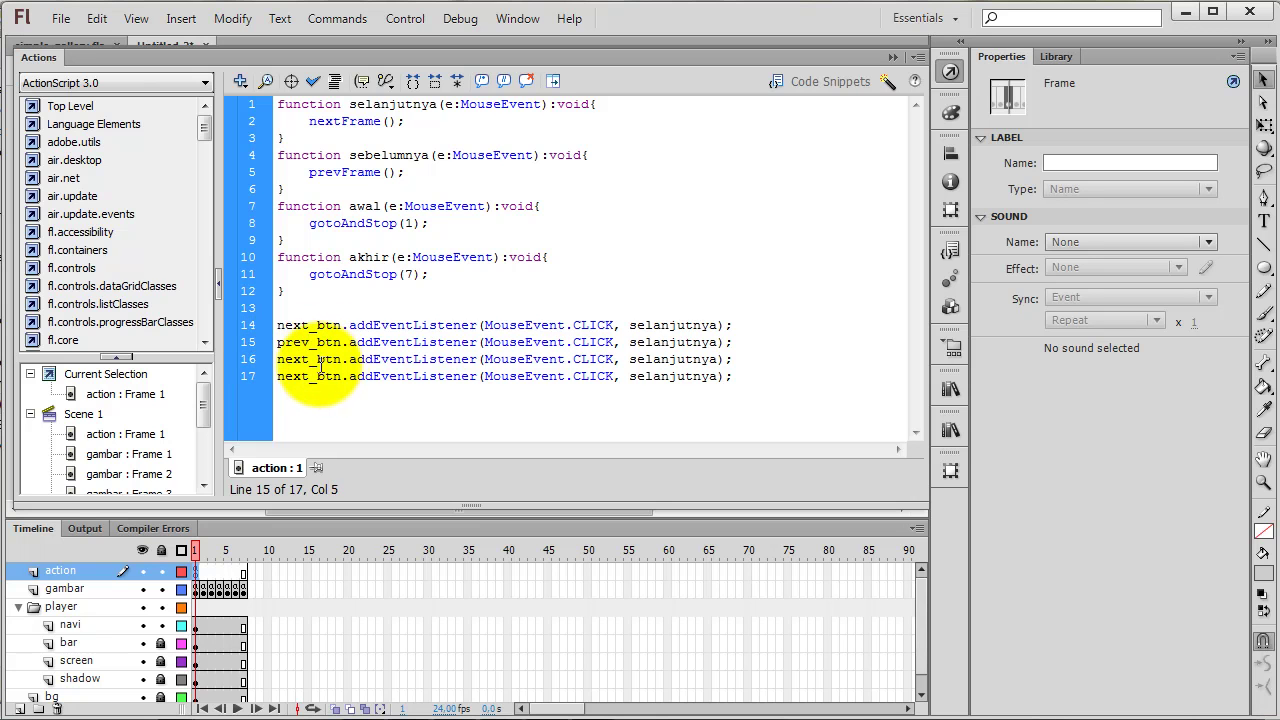
Check the instance name of the next button on the stage, and return to the frame 1 script of the action layer.
drag(312, 359, 274, 361)
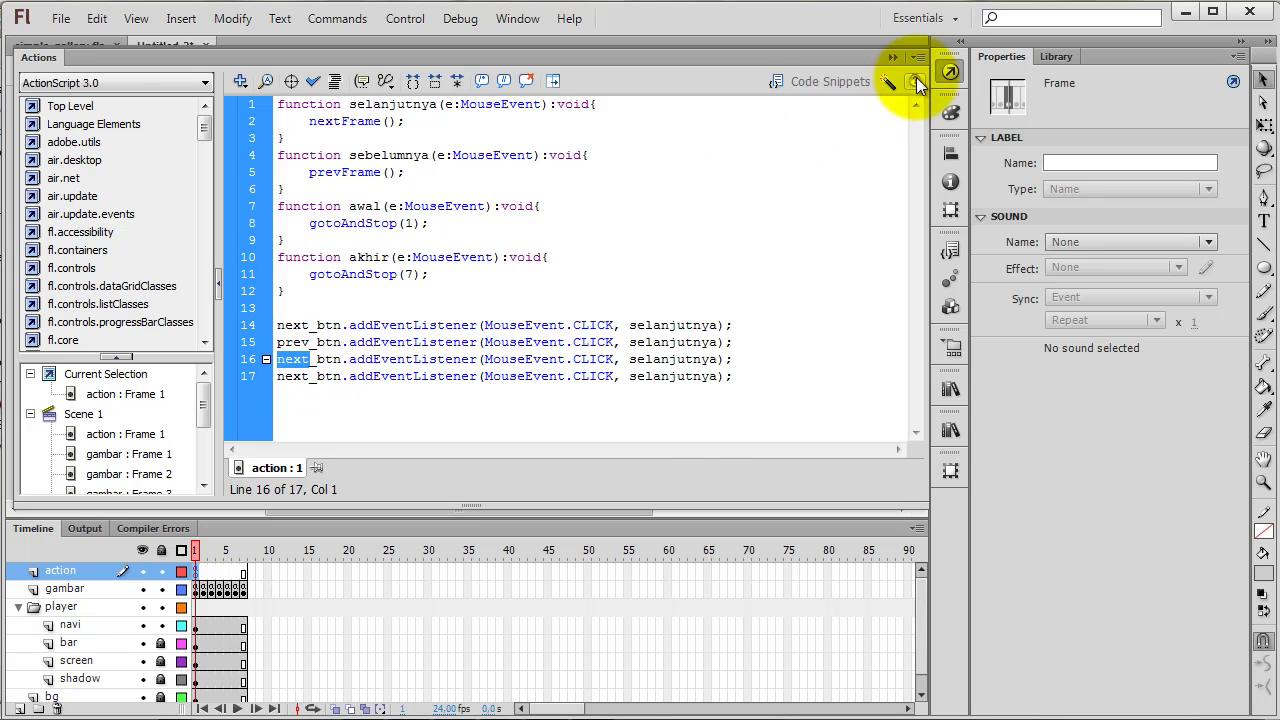
click(950, 71)
click(479, 421)
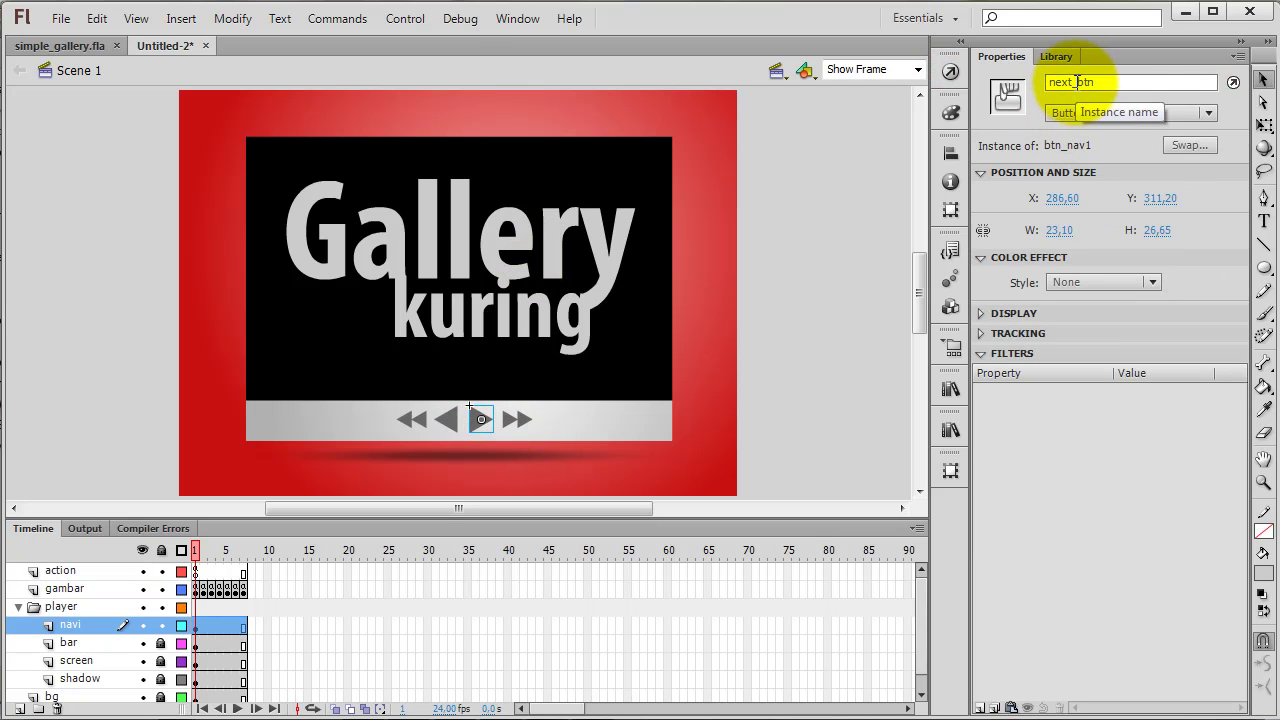
click(950, 73)
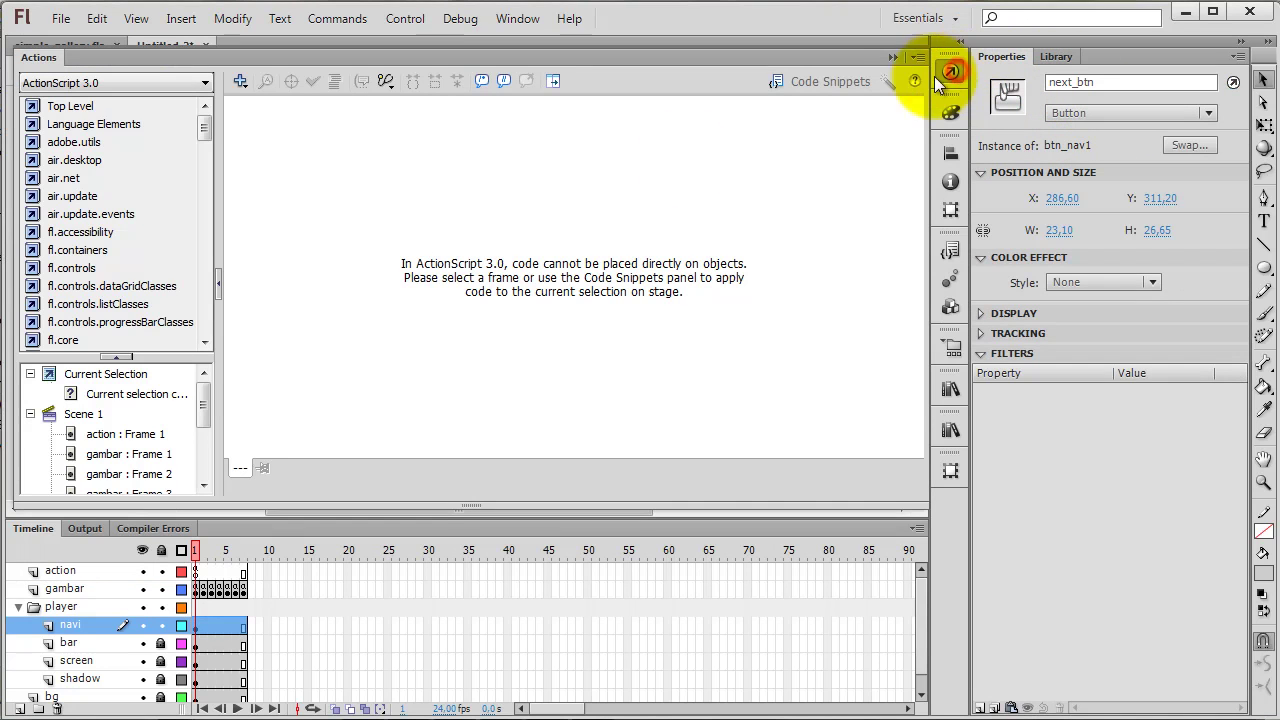
click(140, 434)
Change the button name in the listener on line 16 to first_btn.
drag(278, 359, 311, 359)
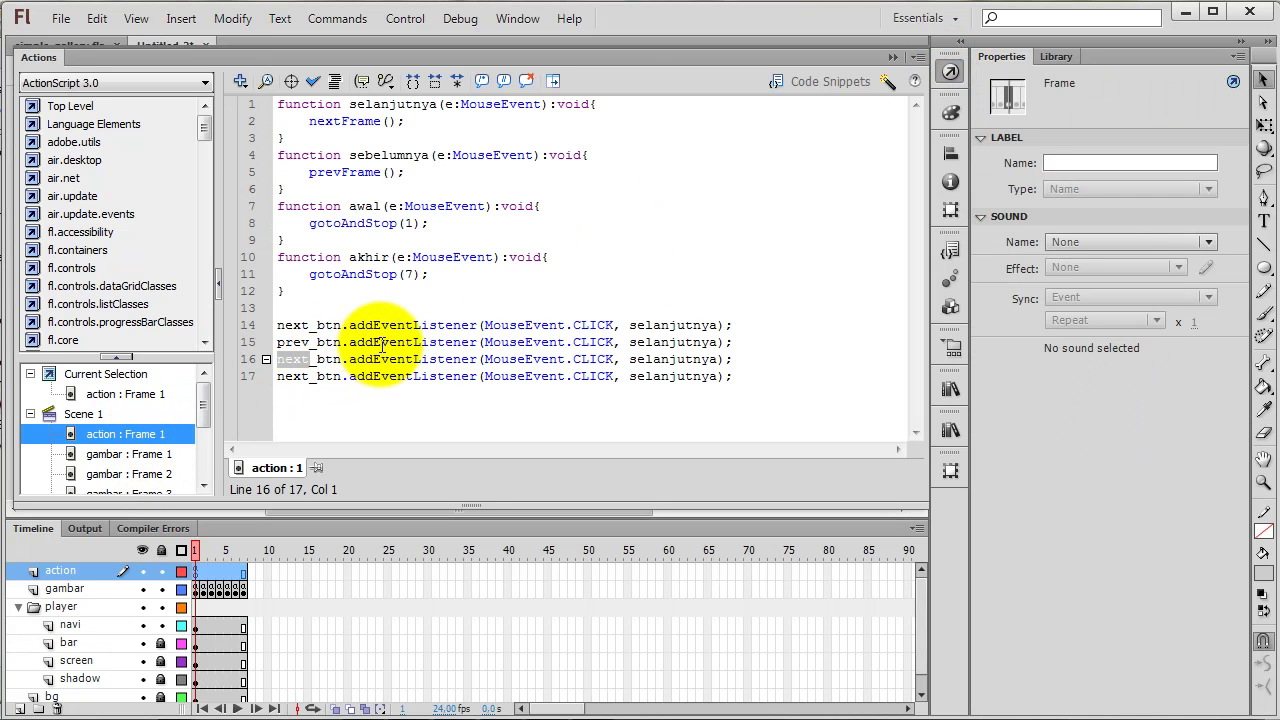
click(311, 360)
key(shift+Left)
key(shift+Left)
key(shift+Left)
key(shift+Left)
key(shift+Left)
key(shift+Right)
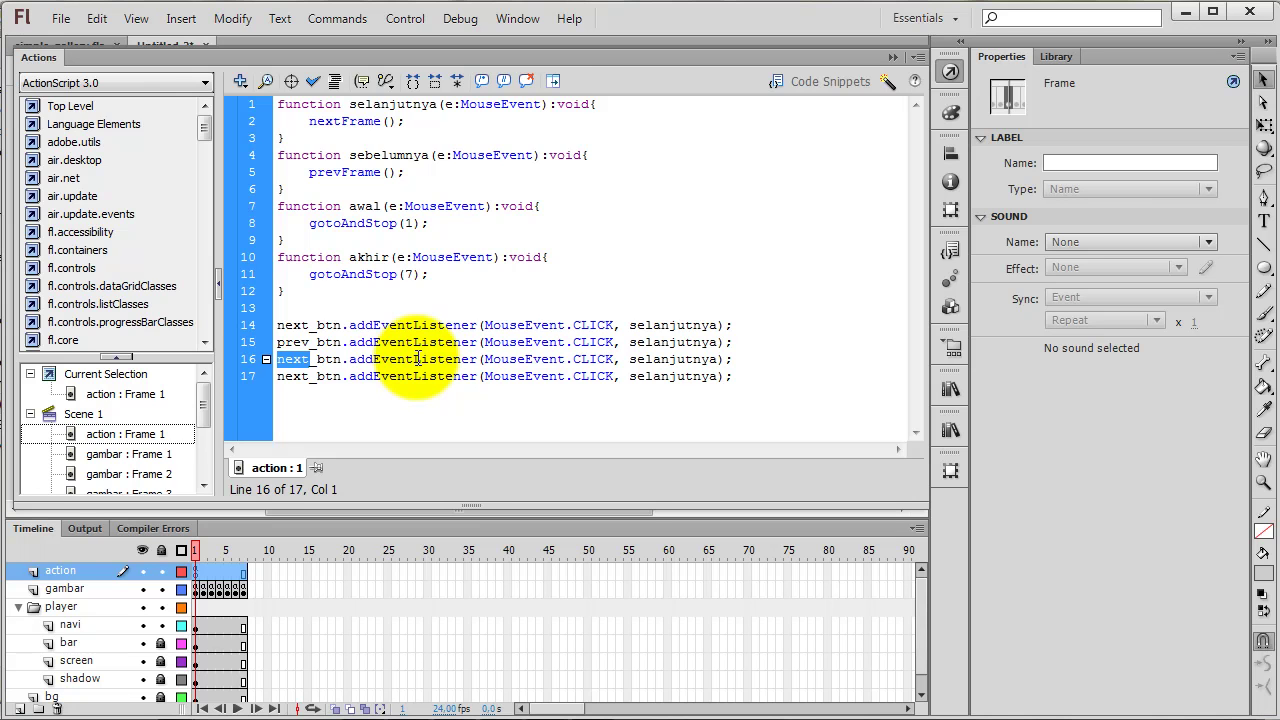
text(awal)
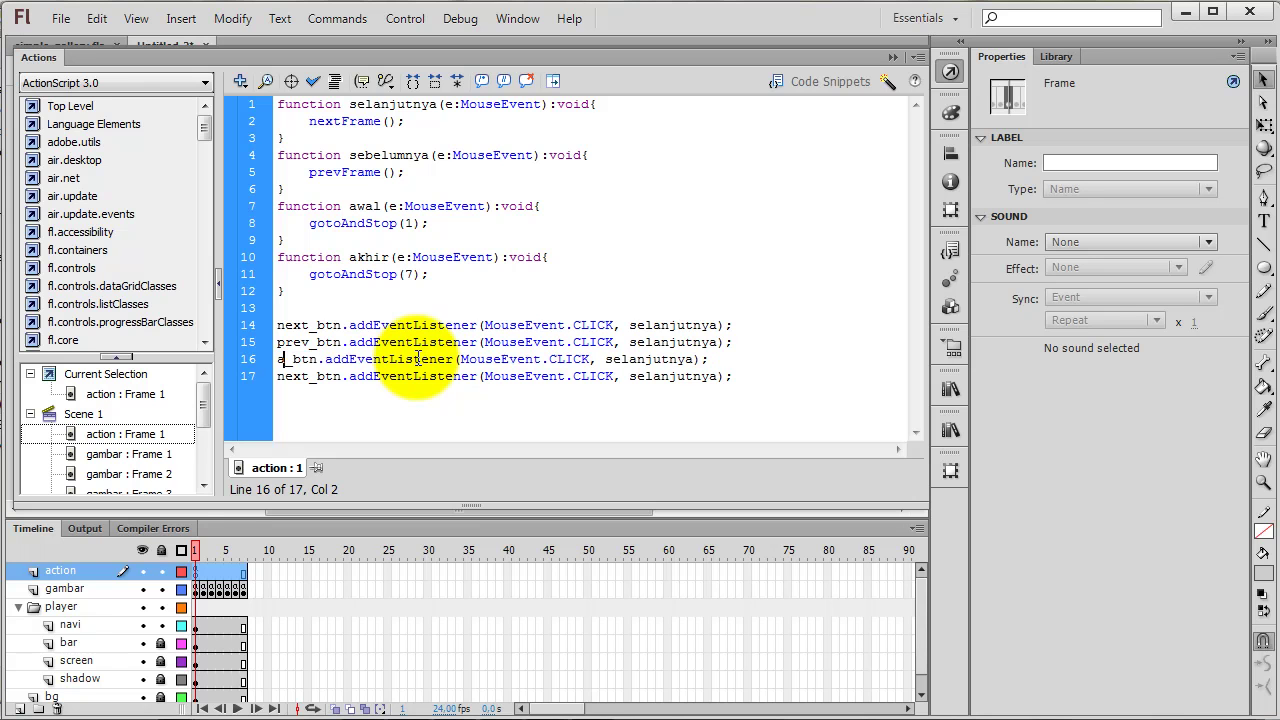
key(BackSpace)
key(BackSpace)
key(BackSpace)
key(BackSpace)
text(first)
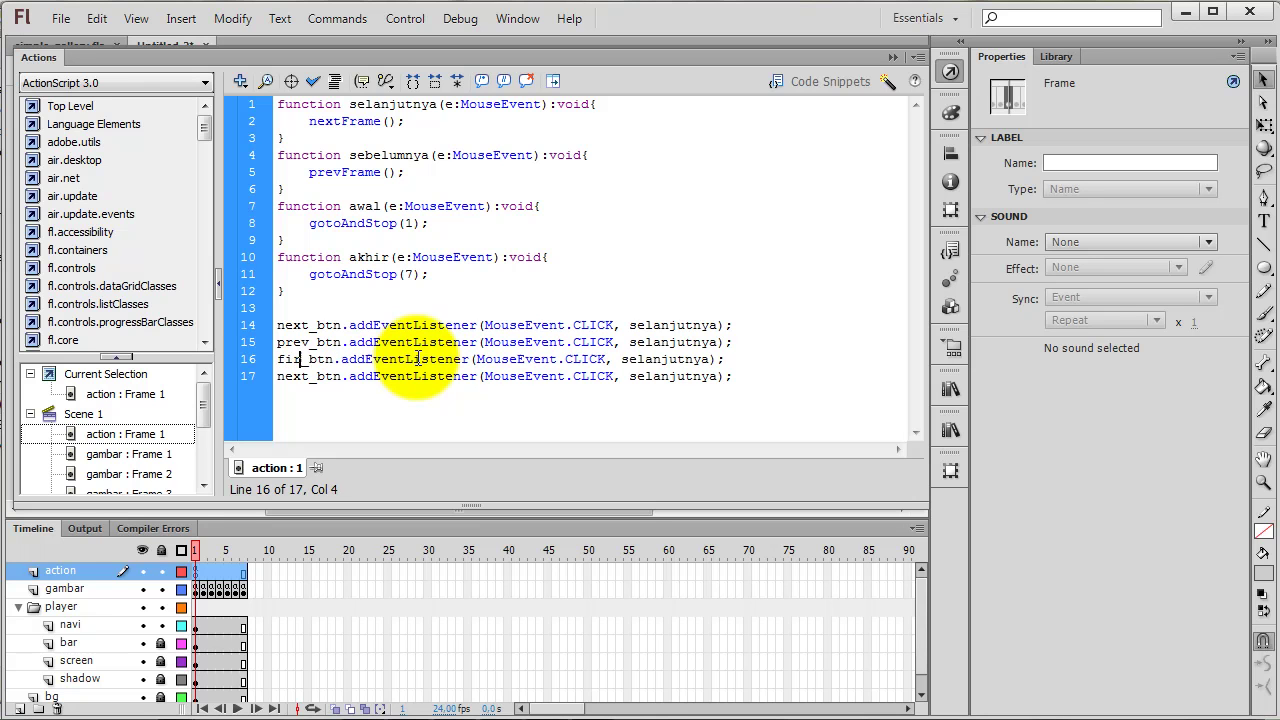
Change the button name in the listener on line 17 to last_btn.
key(Down)
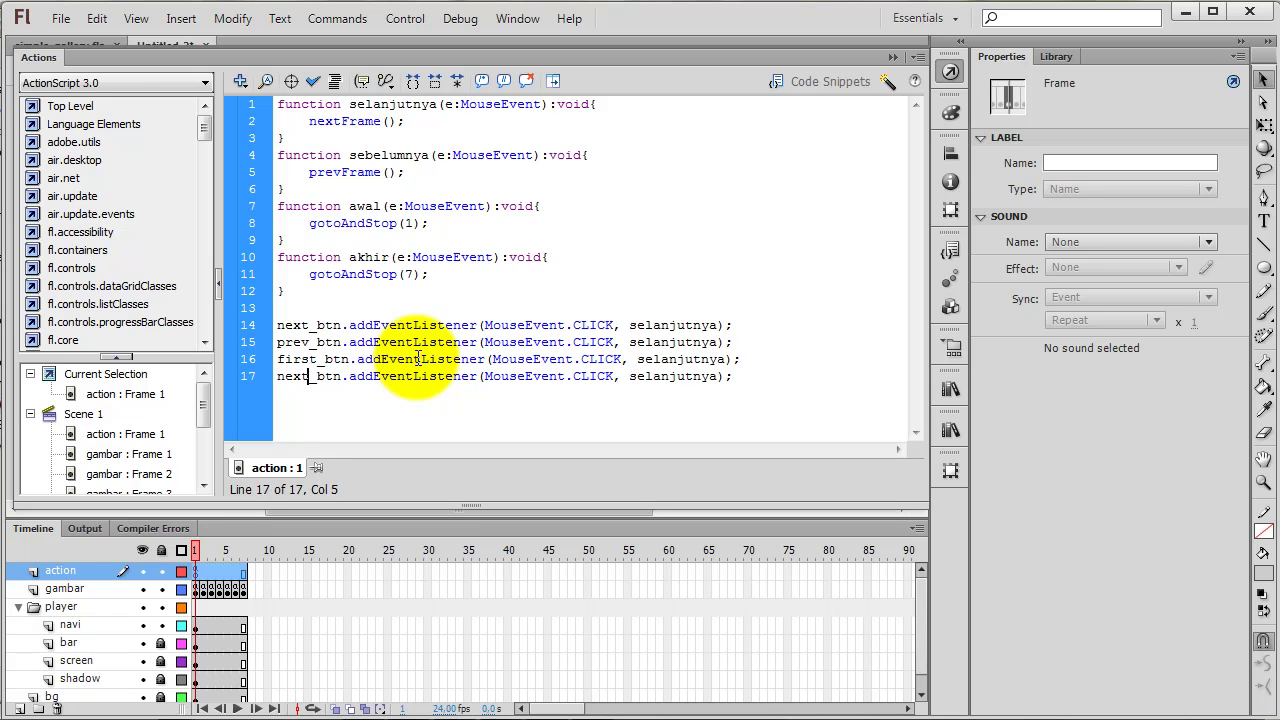
key(BackSpace)
text(last)
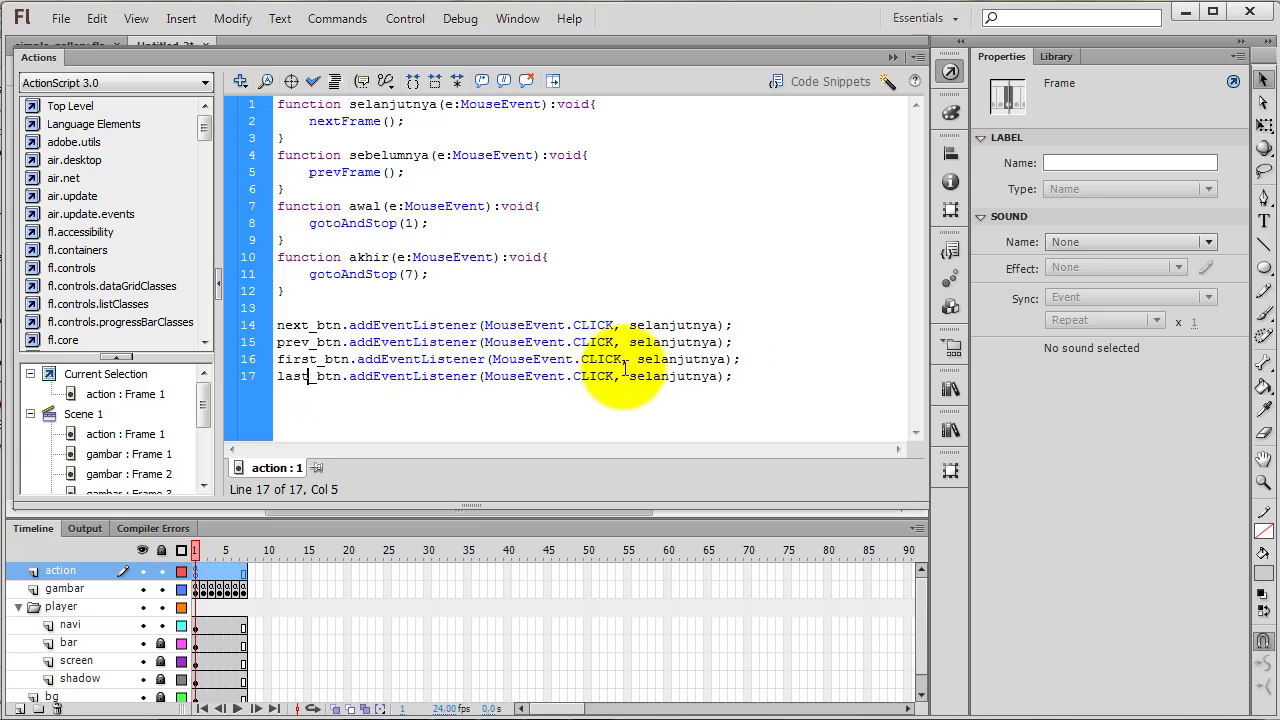
Replace the function called by the prev_btn listener on line 15 with sebelumnya.
drag(629, 342, 705, 343)
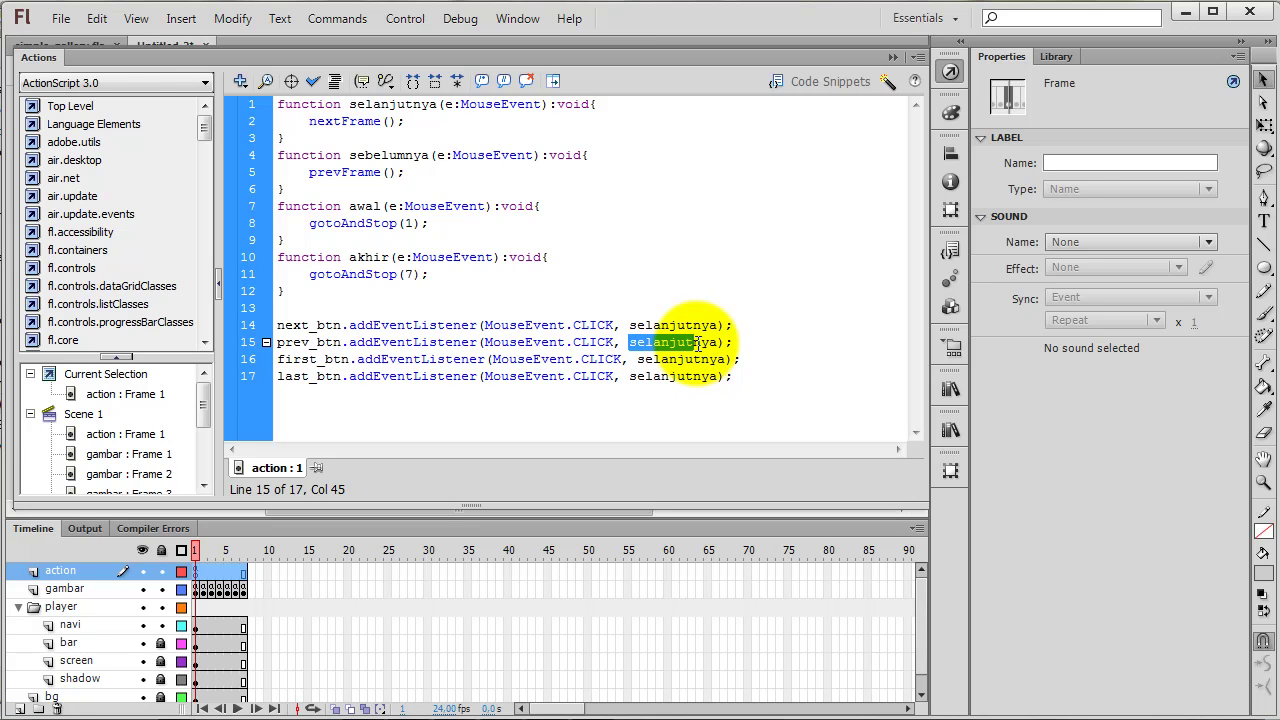
text(sebelu)
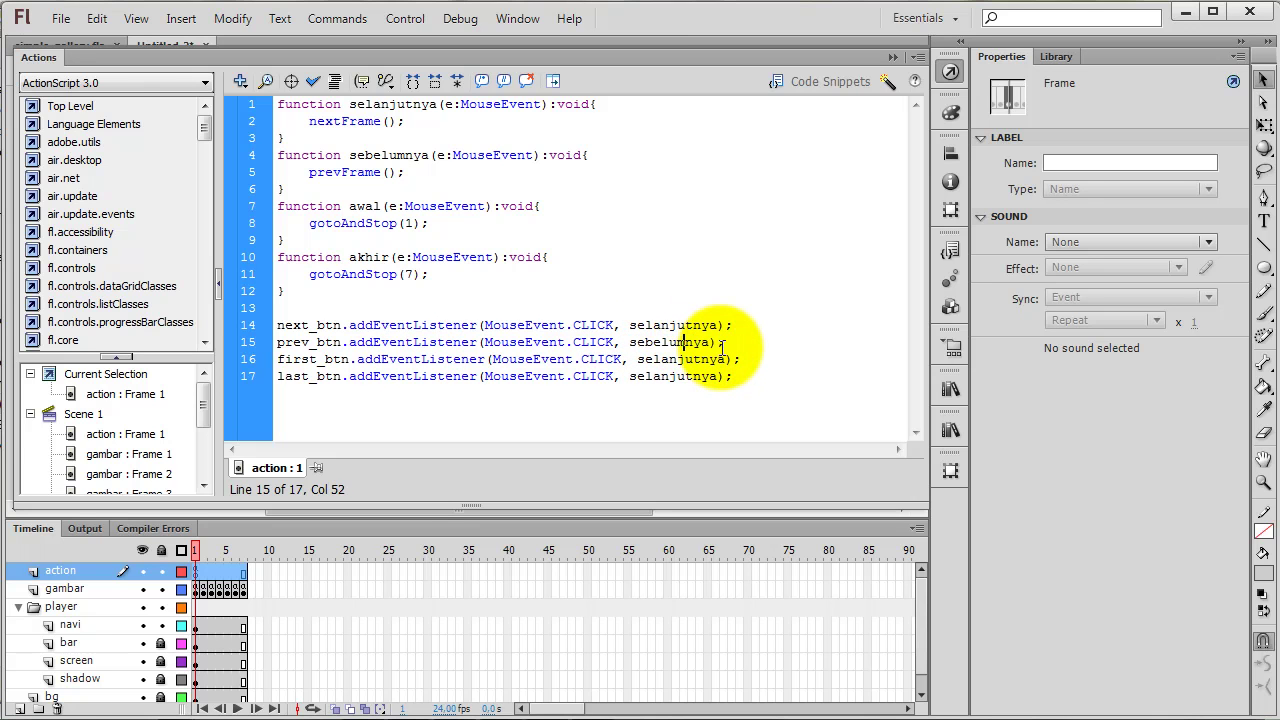
text(m)
Set the function called by the first_btn listener to awal and the one called by the last_btn listener to akhir.
key(Down)
key(shift+End)
key(shift+Left)
key(shift+Left)
text(a)
drag(629, 377, 720, 383)
text(a)
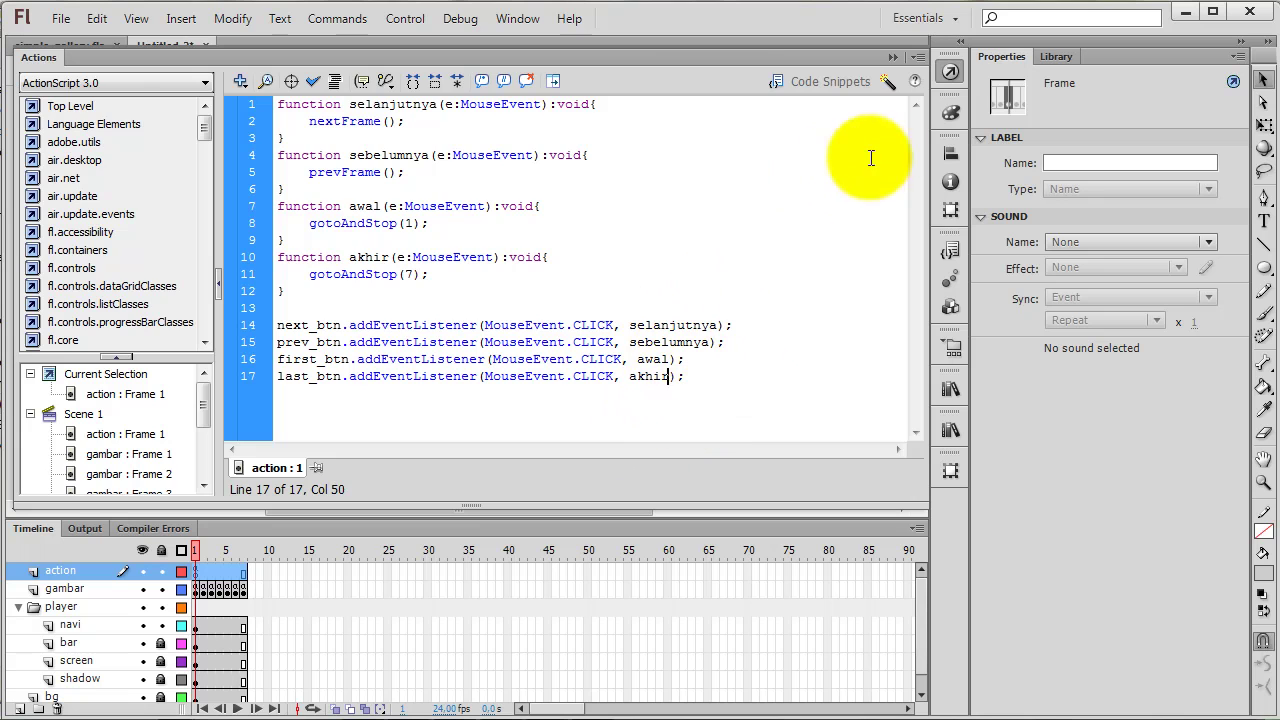
Close the script editor, test the movie, and try the gallery's next, first and last buttons.
click(950, 76)
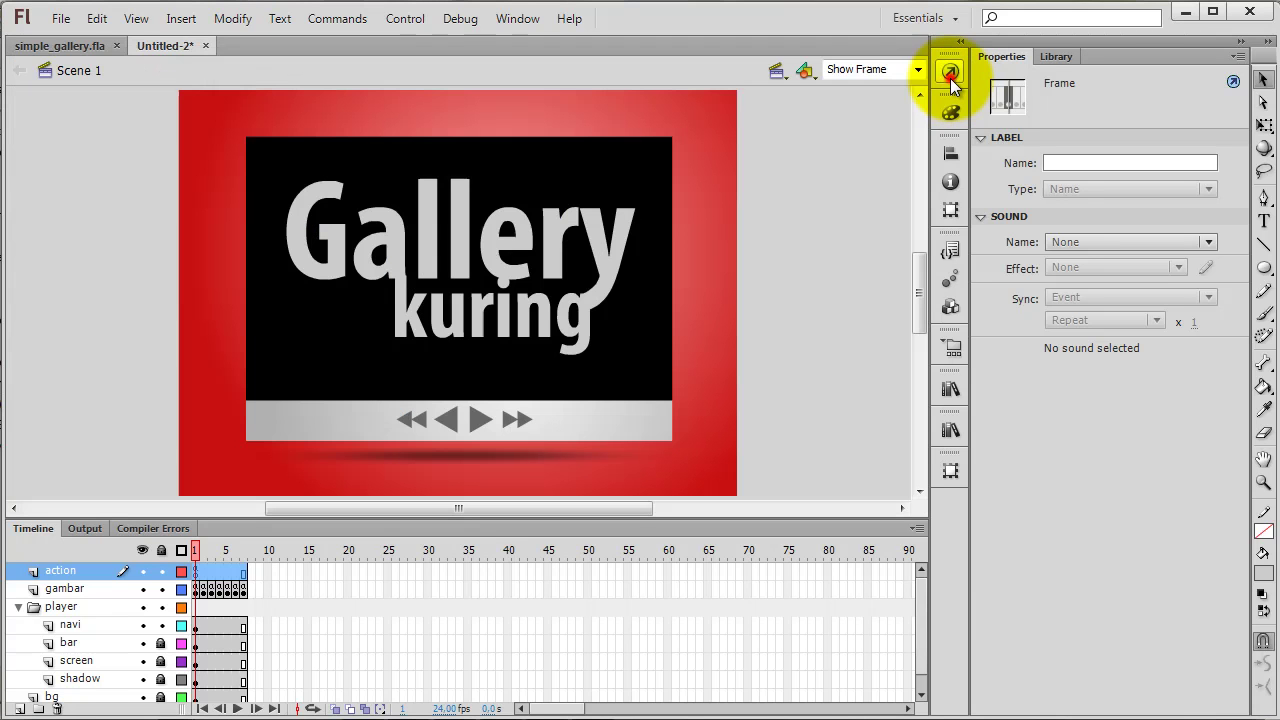
click(809, 222)
click(727, 322)
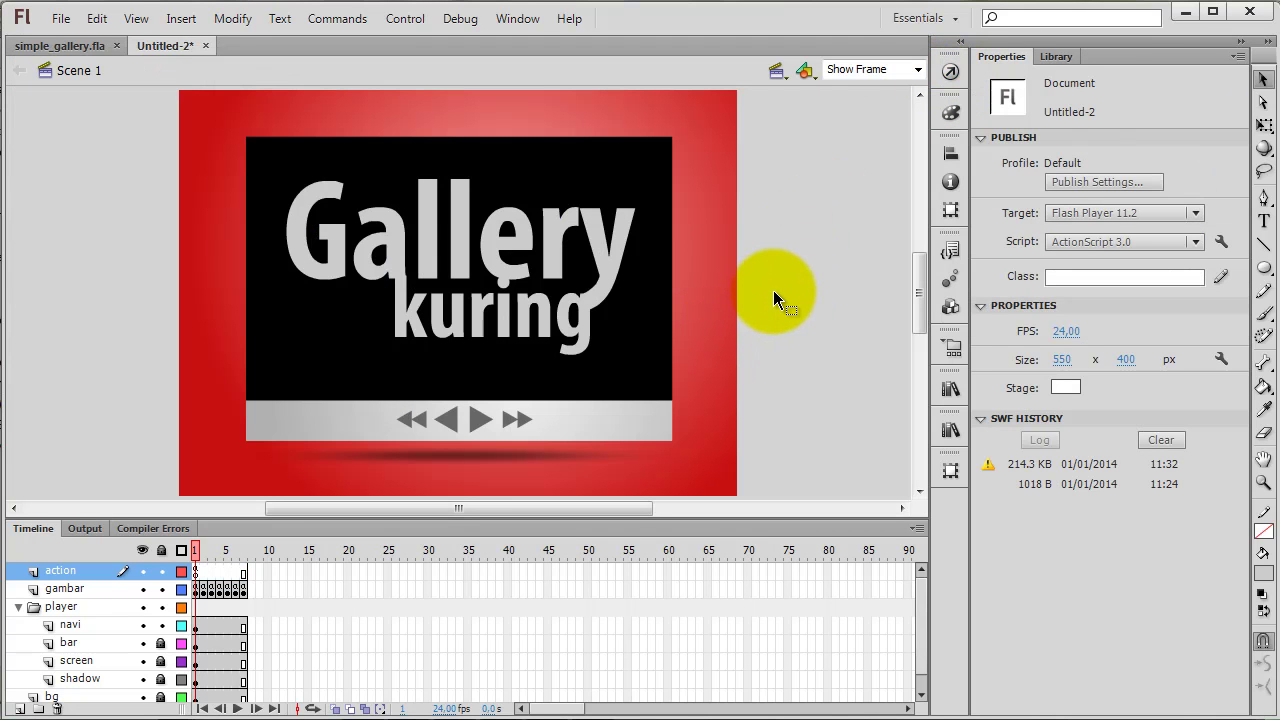
key(ctrl+Return)
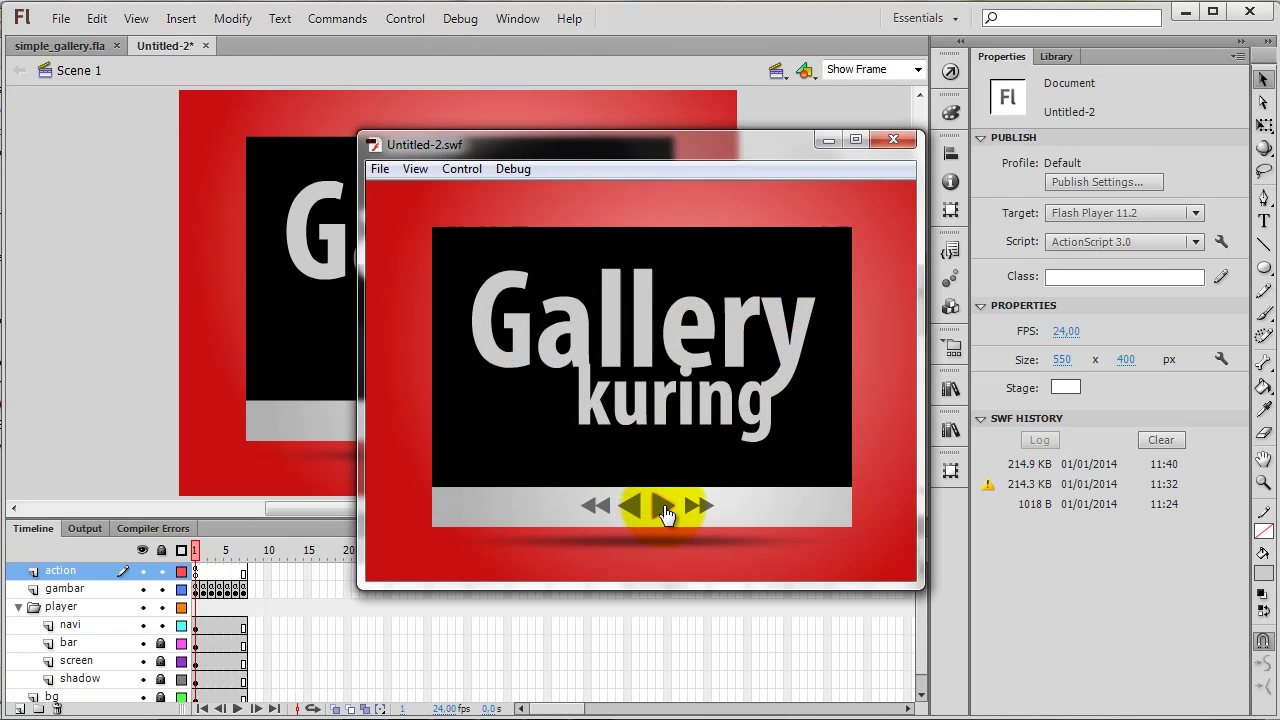
click(665, 508)
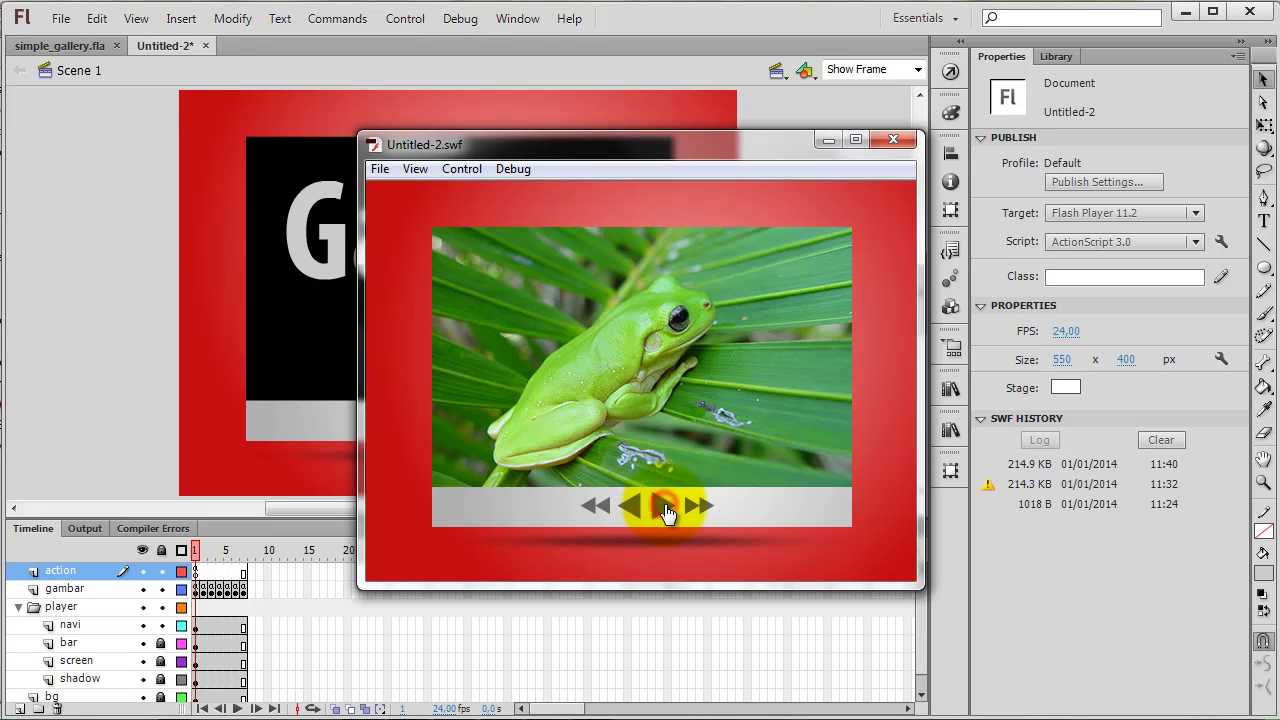
click(596, 510)
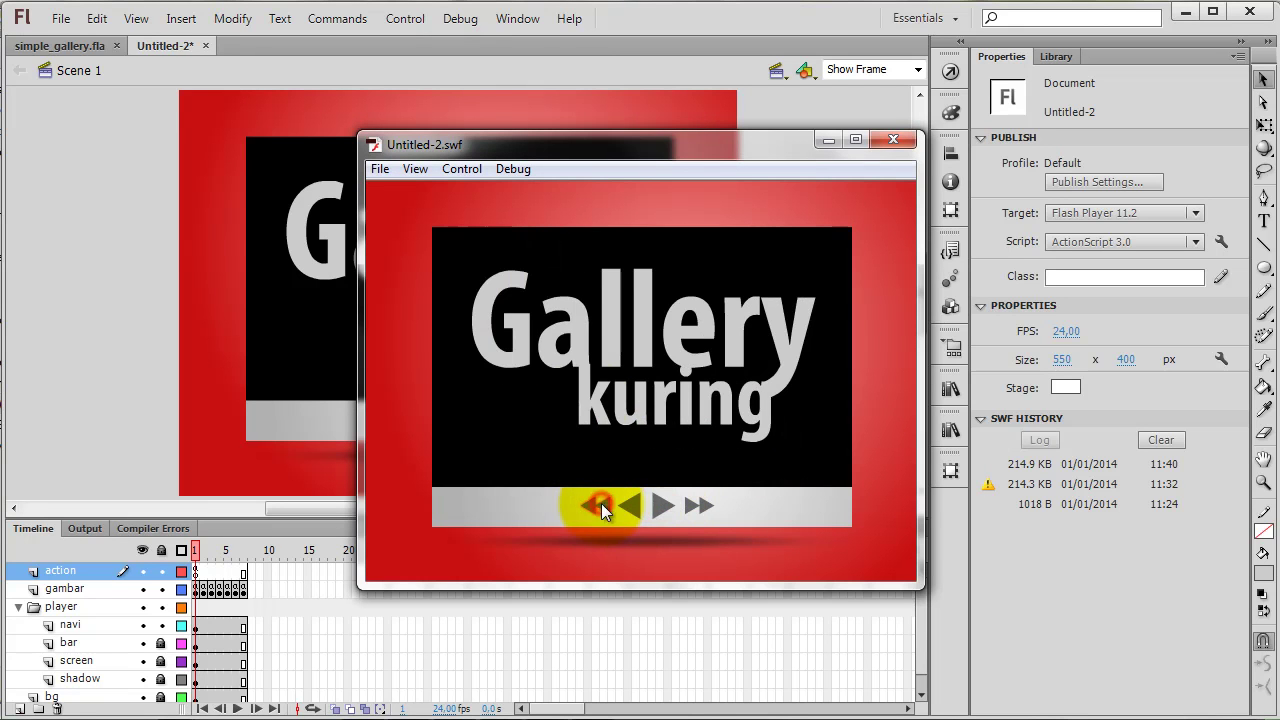
click(704, 510)
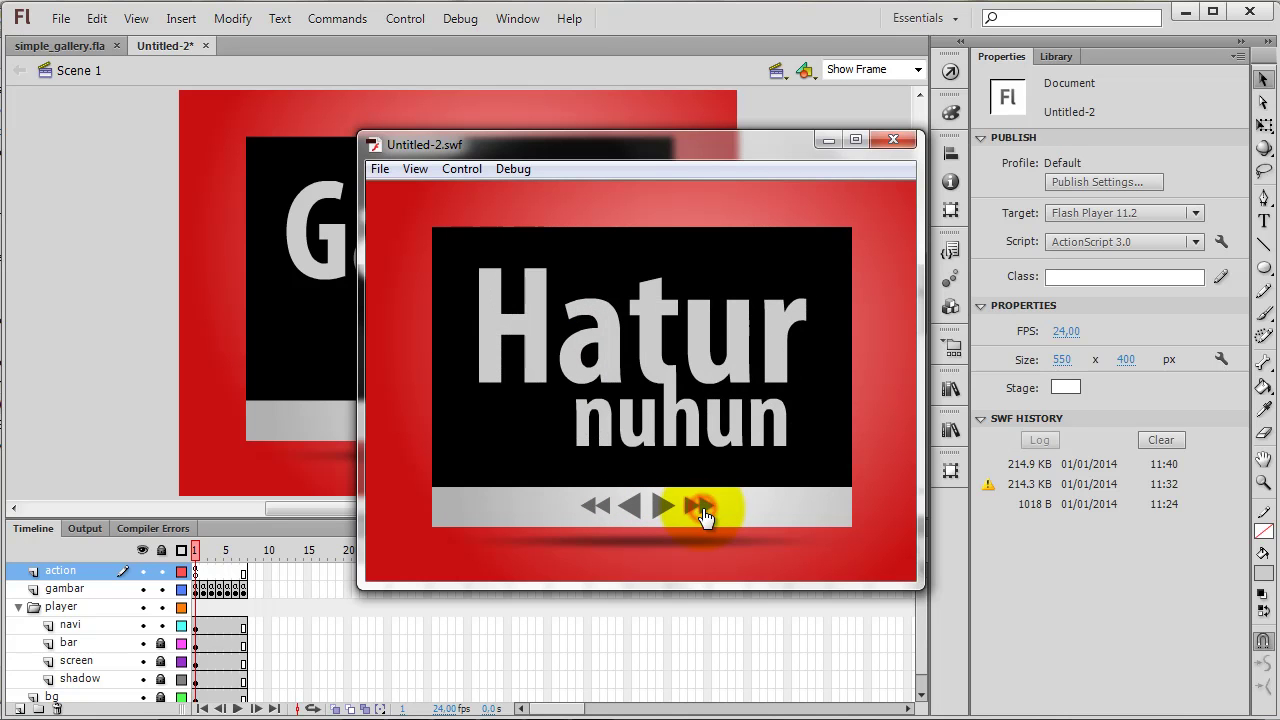
Page back through the gallery images in the test movie, try the first and last buttons again, and close the test.
click(634, 516)
click(632, 514)
click(632, 514)
click(640, 512)
click(650, 510)
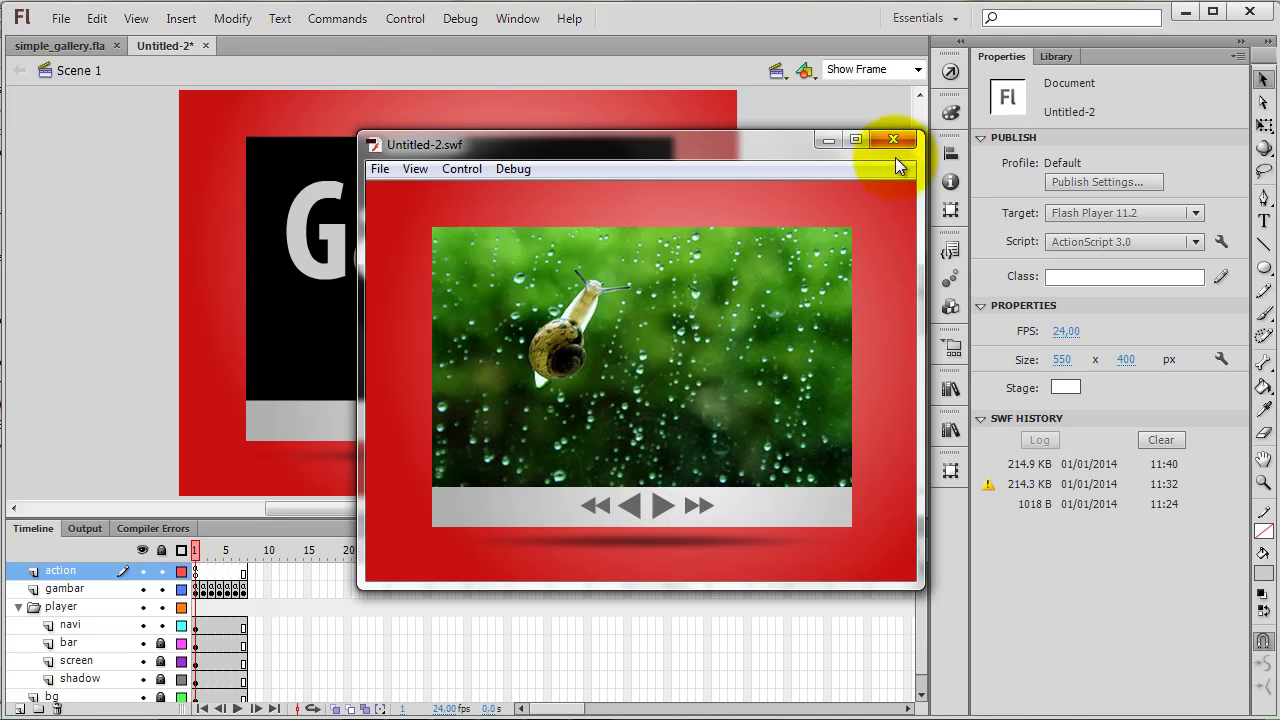
click(634, 519)
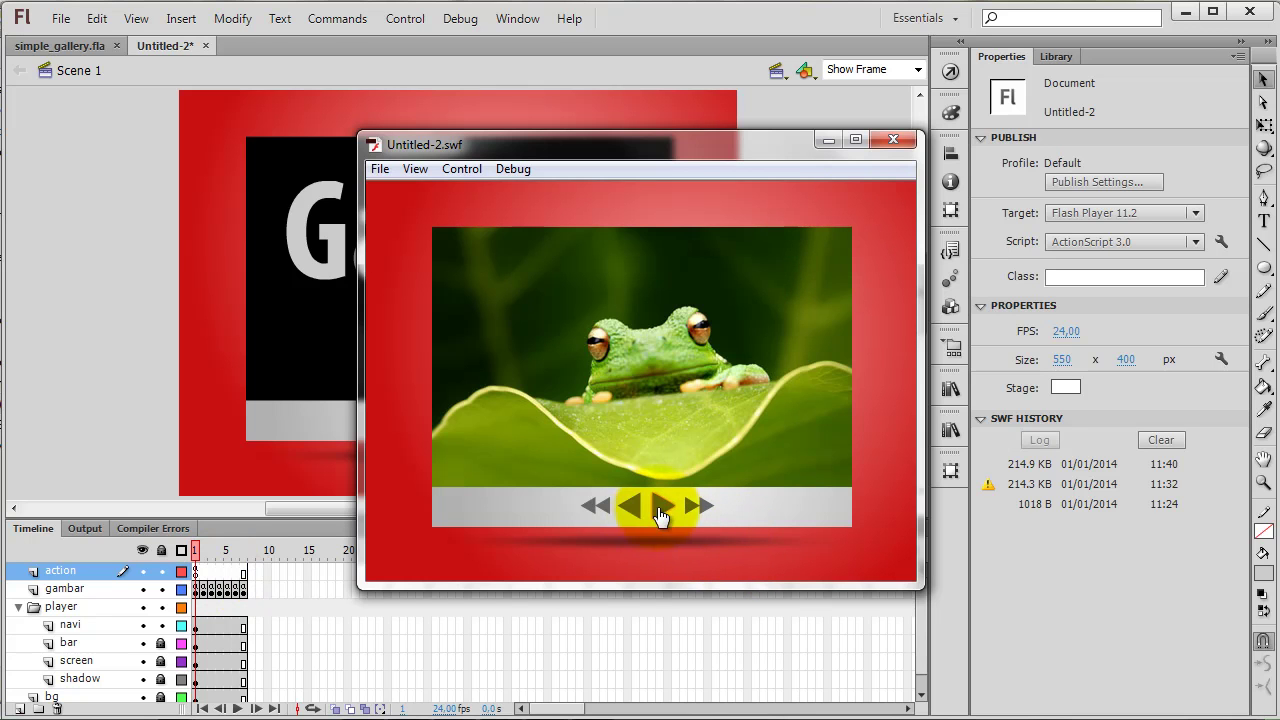
click(586, 512)
click(713, 504)
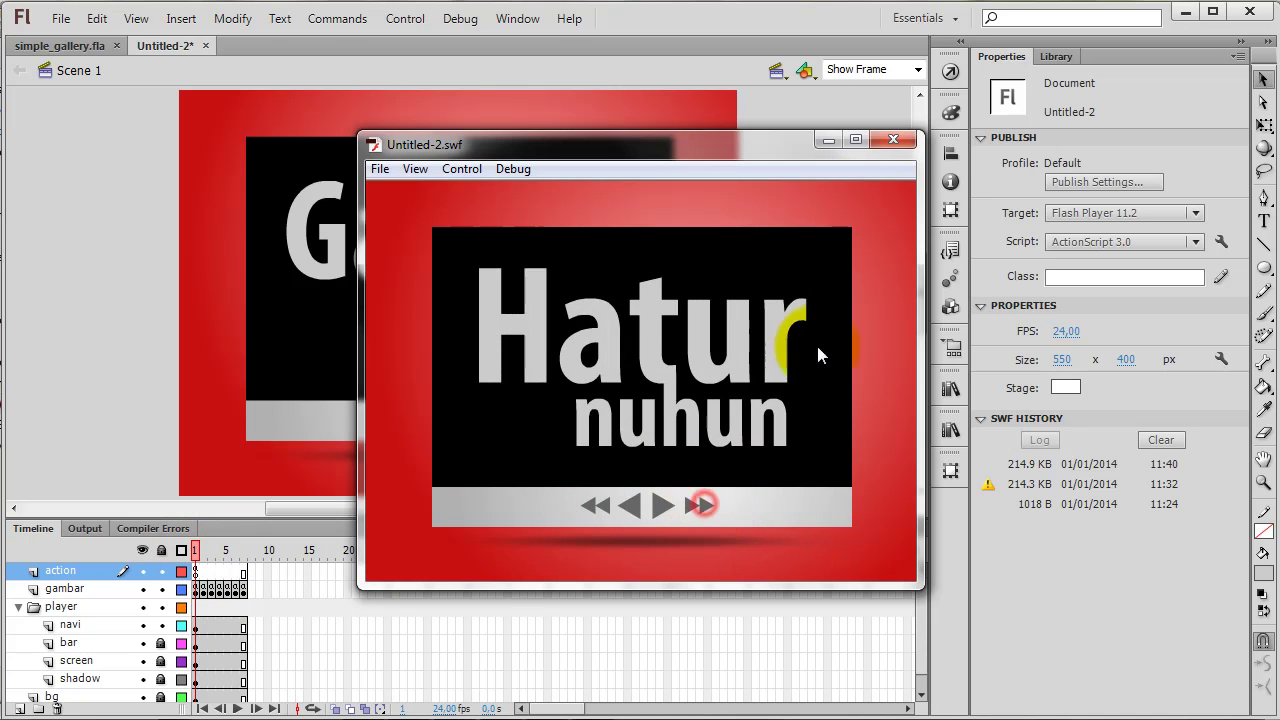
click(888, 141)
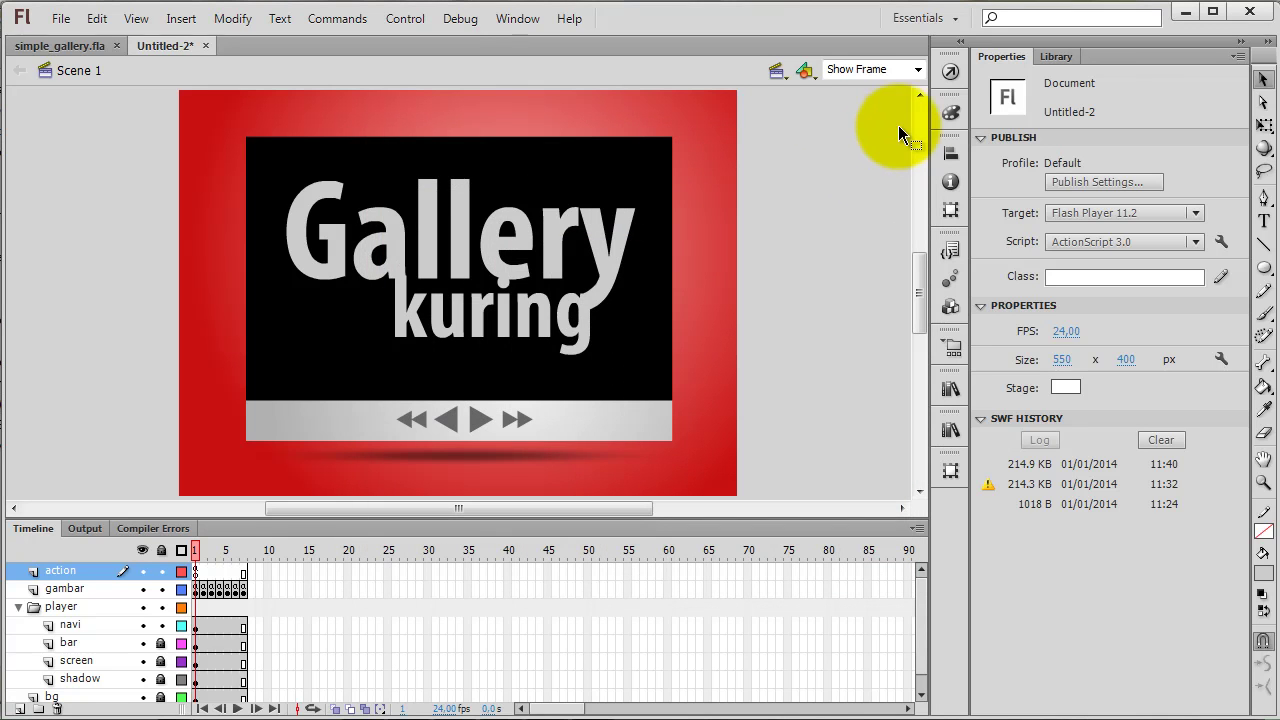
Deliberately misspell the button name in the line 17 listener as lat_btn and close the script editor.
click(952, 70)
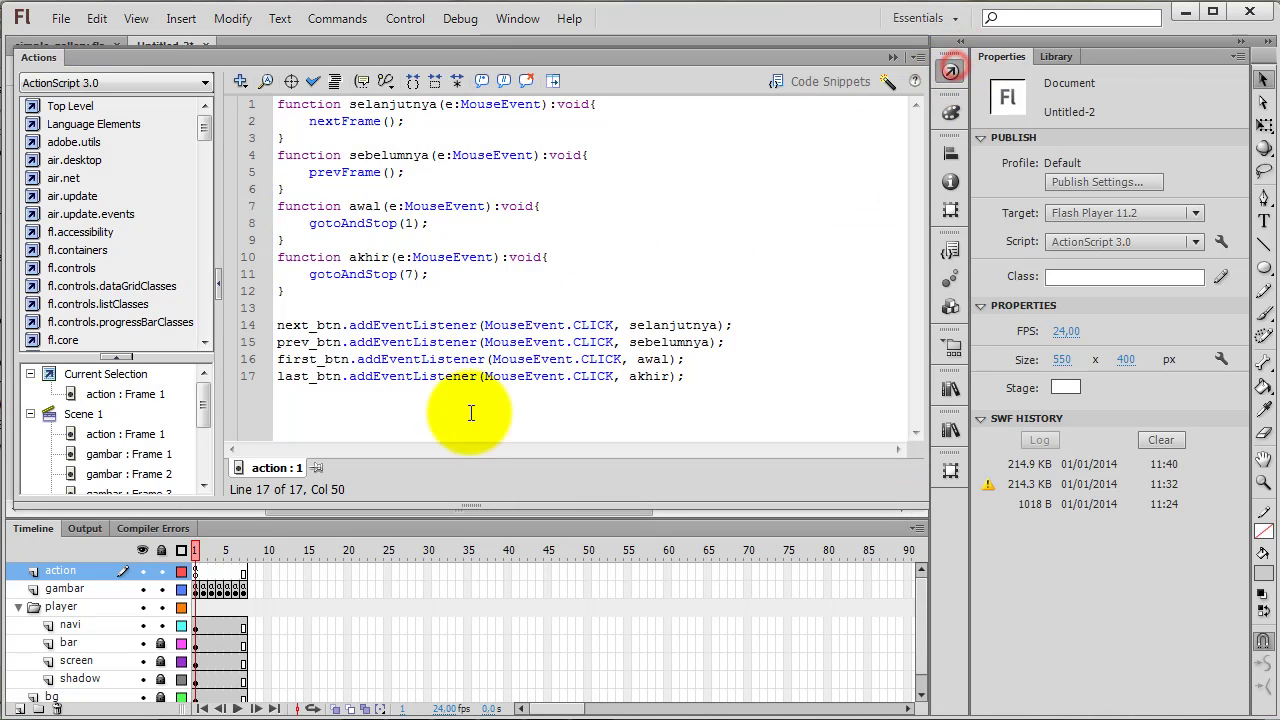
click(301, 376)
key(BackSpace)
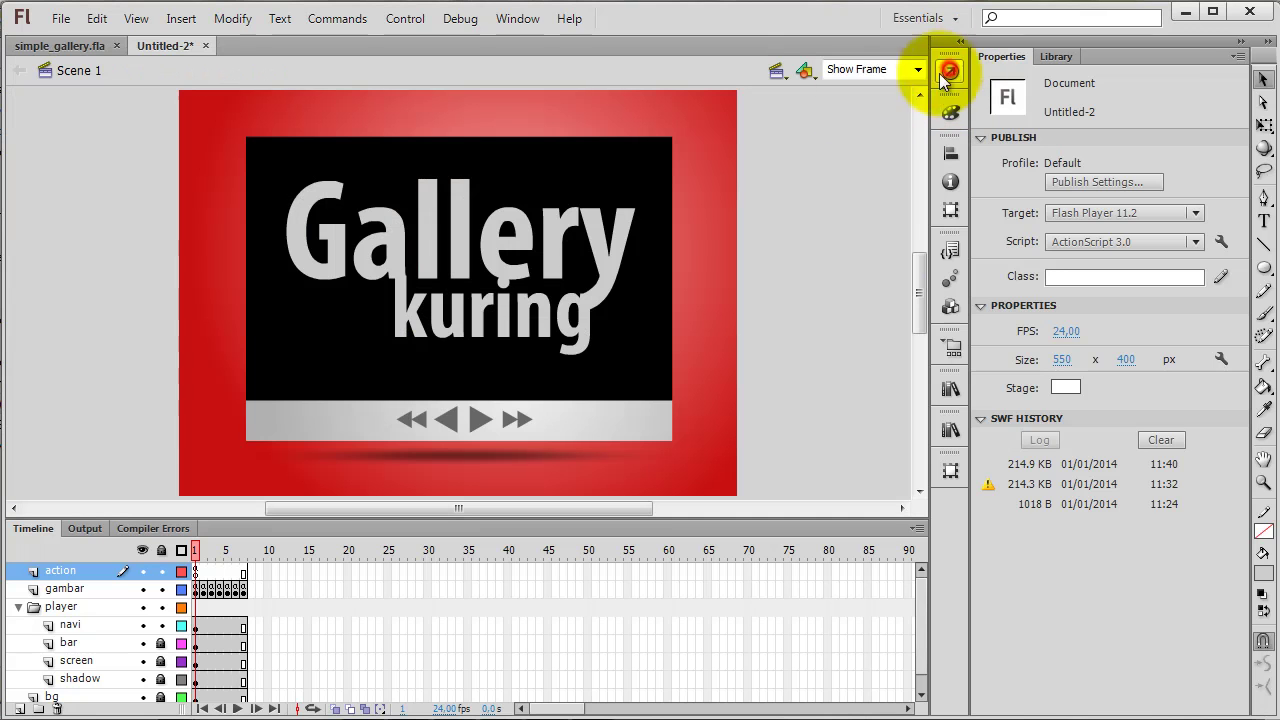
click(950, 71)
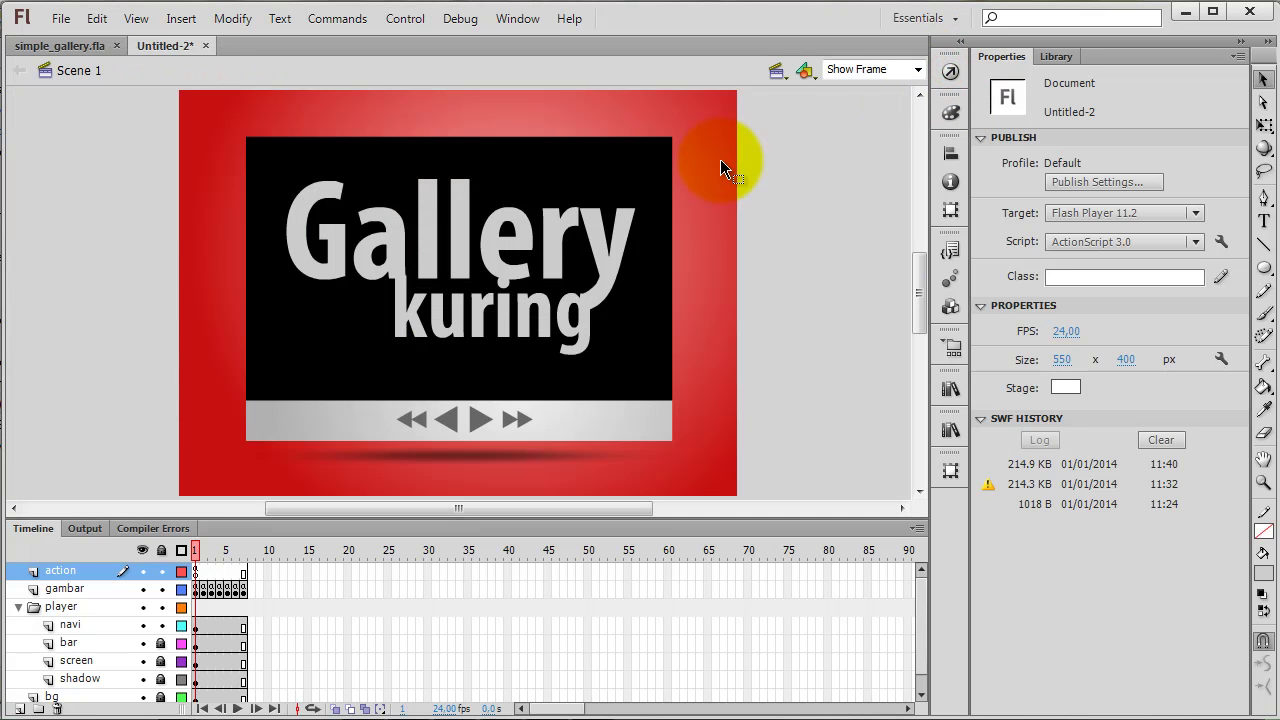
Test the movie with the misspelled button name, move the test window to read the compiler errors, and close the test.
key(ctrl+Return)
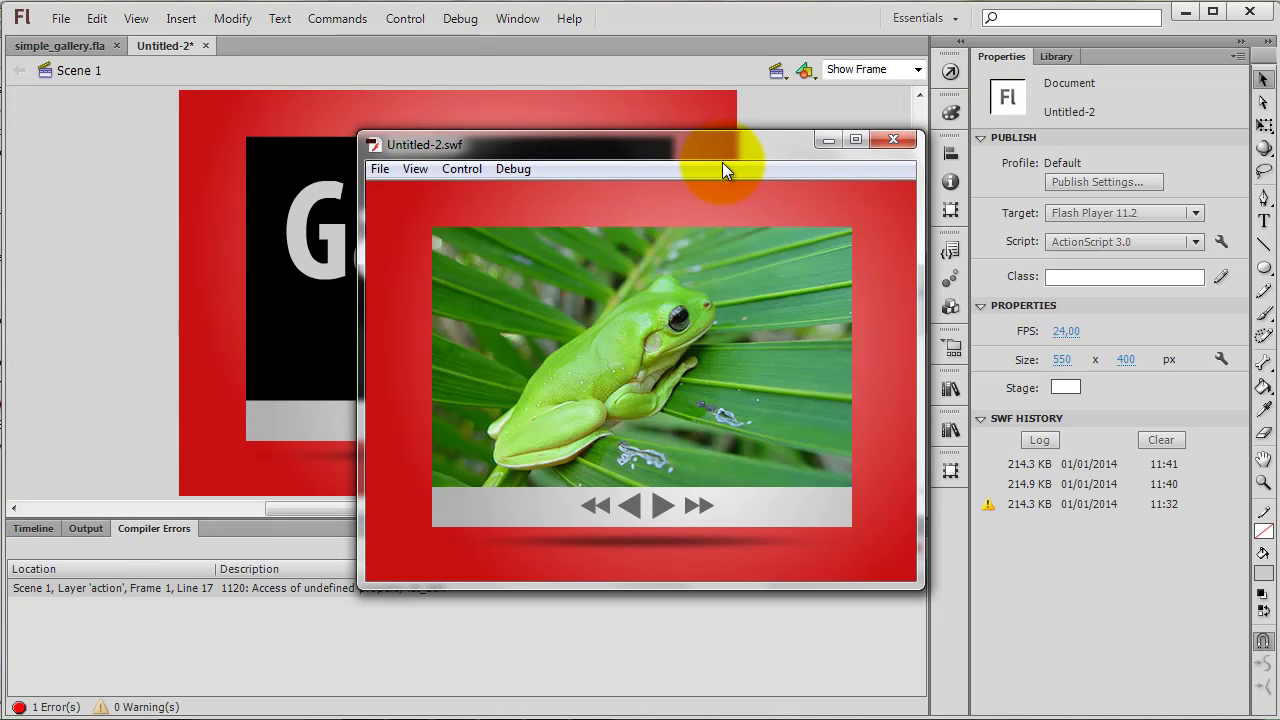
drag(687, 153, 611, 113)
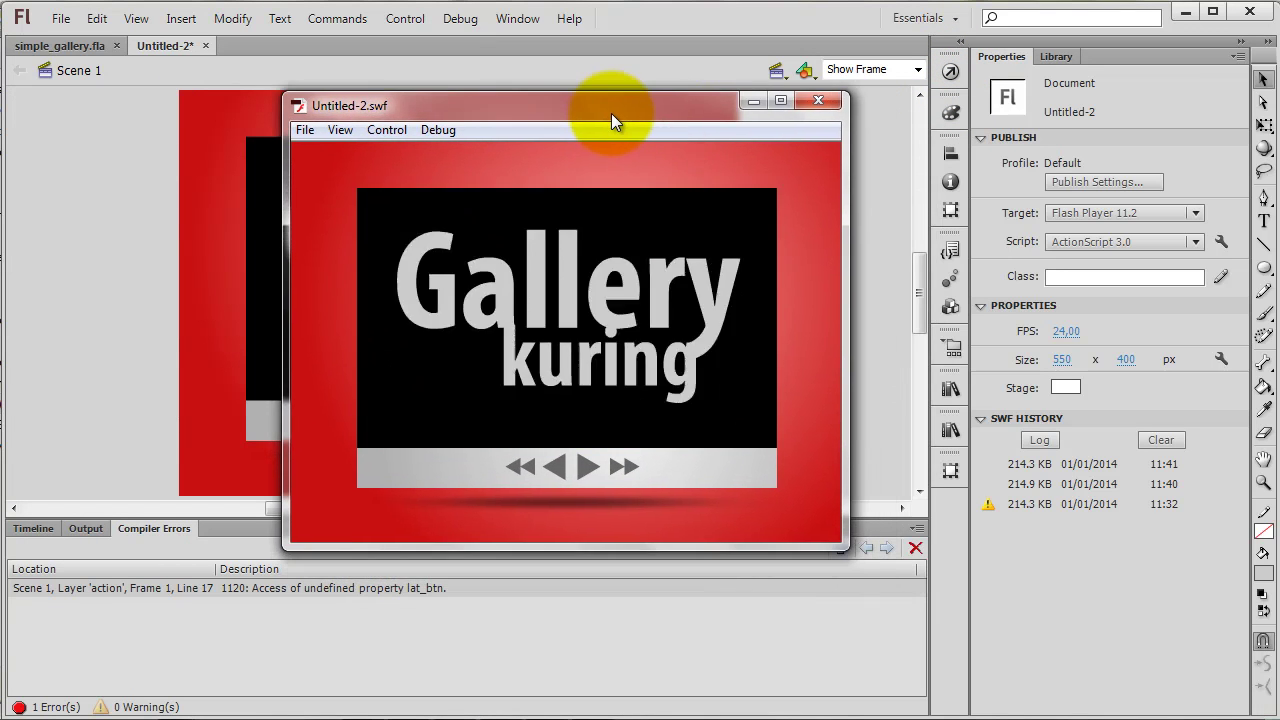
click(603, 247)
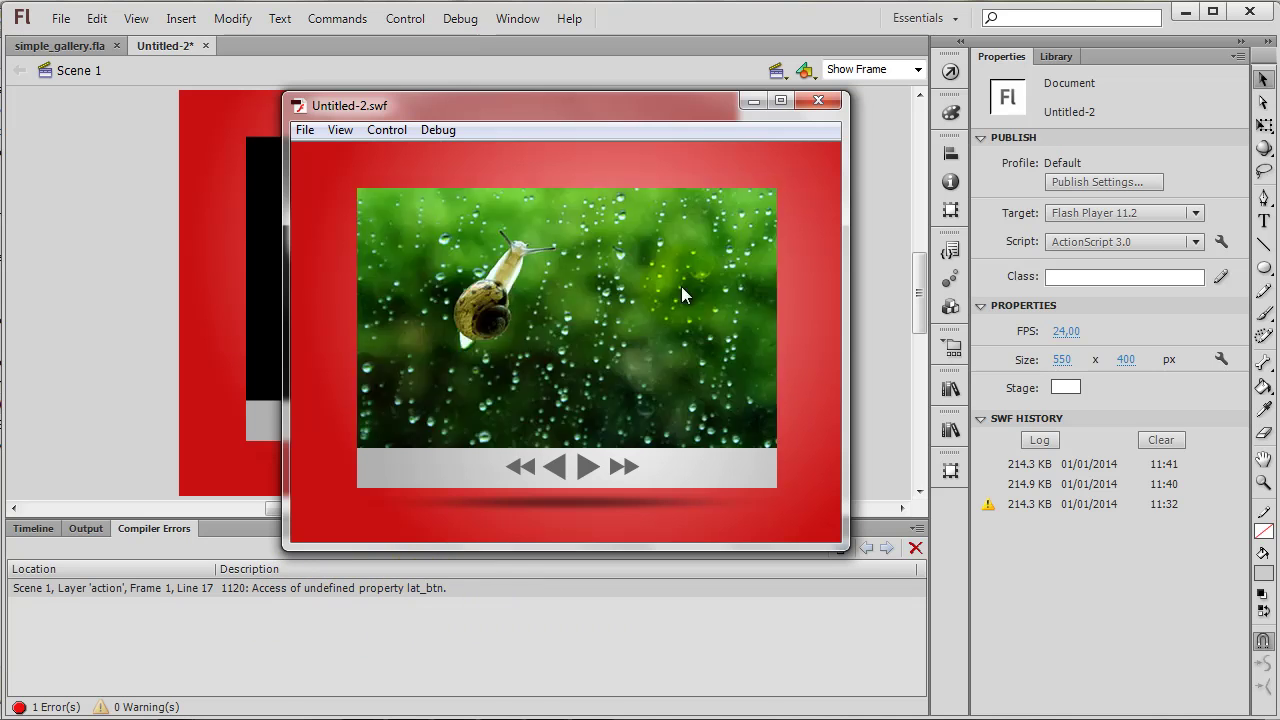
click(805, 106)
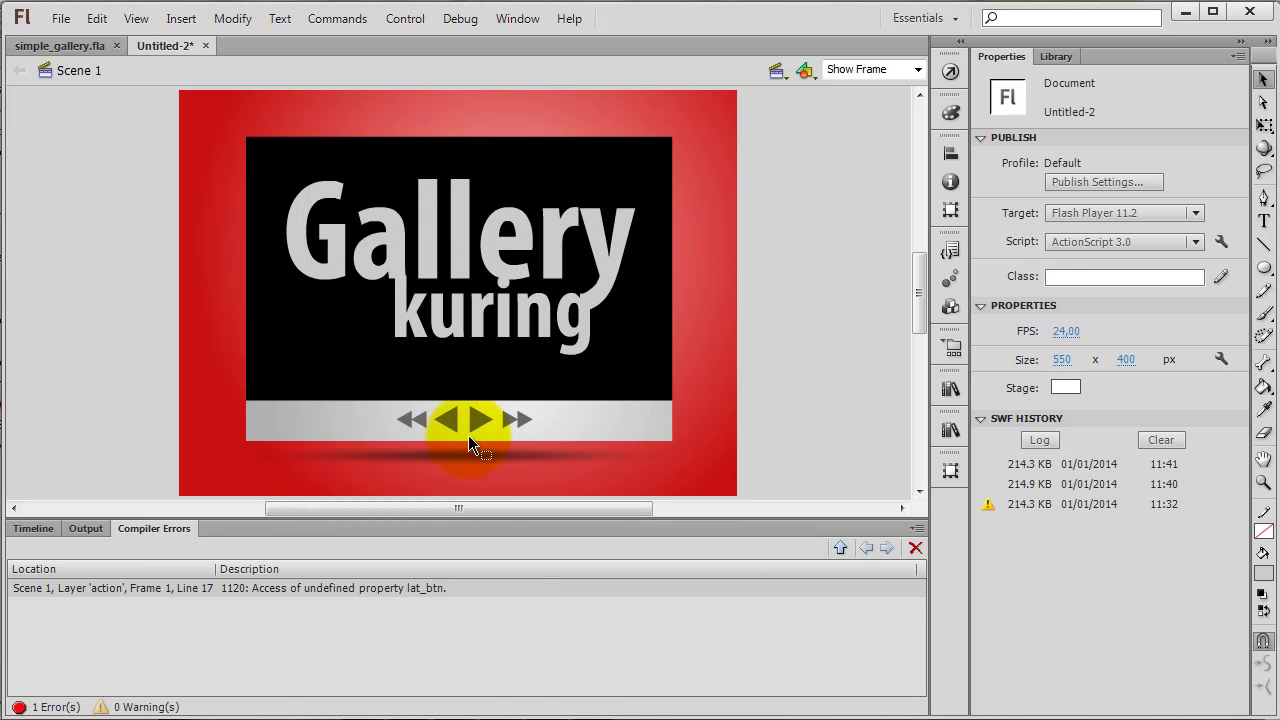
Check the instance names of the navigation buttons on the stage, ending with the last button.
click(418, 420)
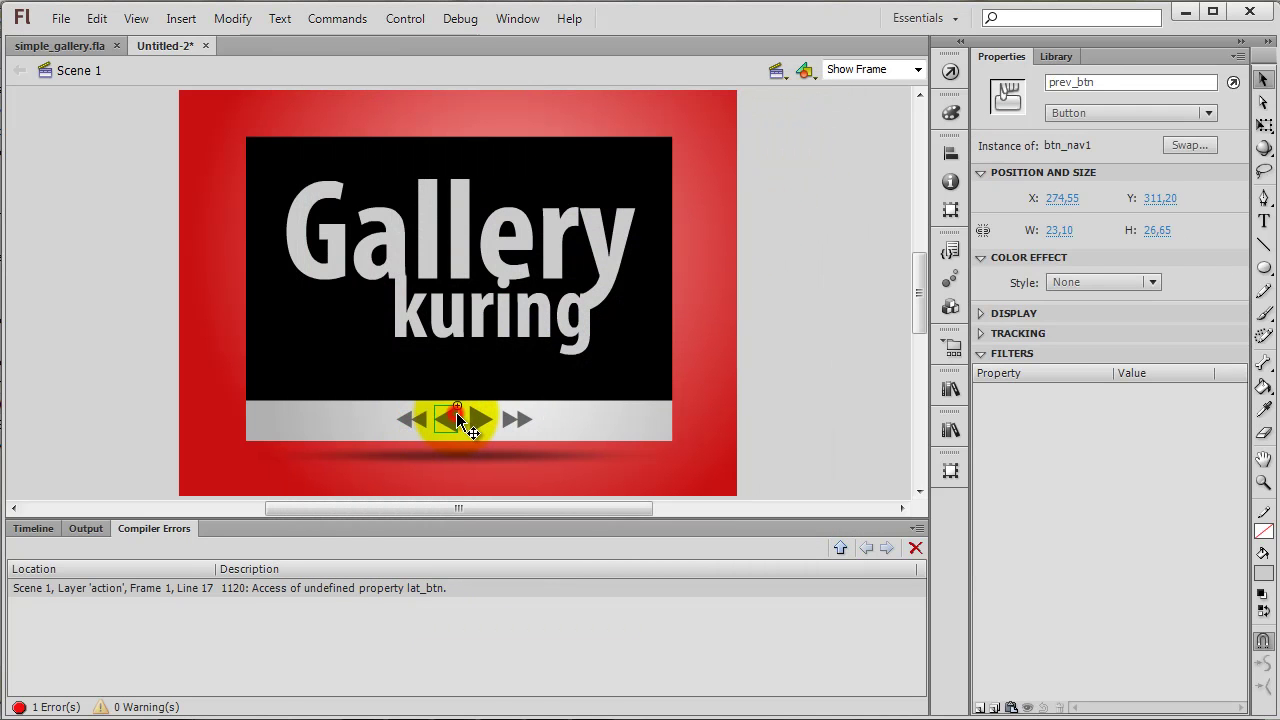
click(486, 422)
click(505, 412)
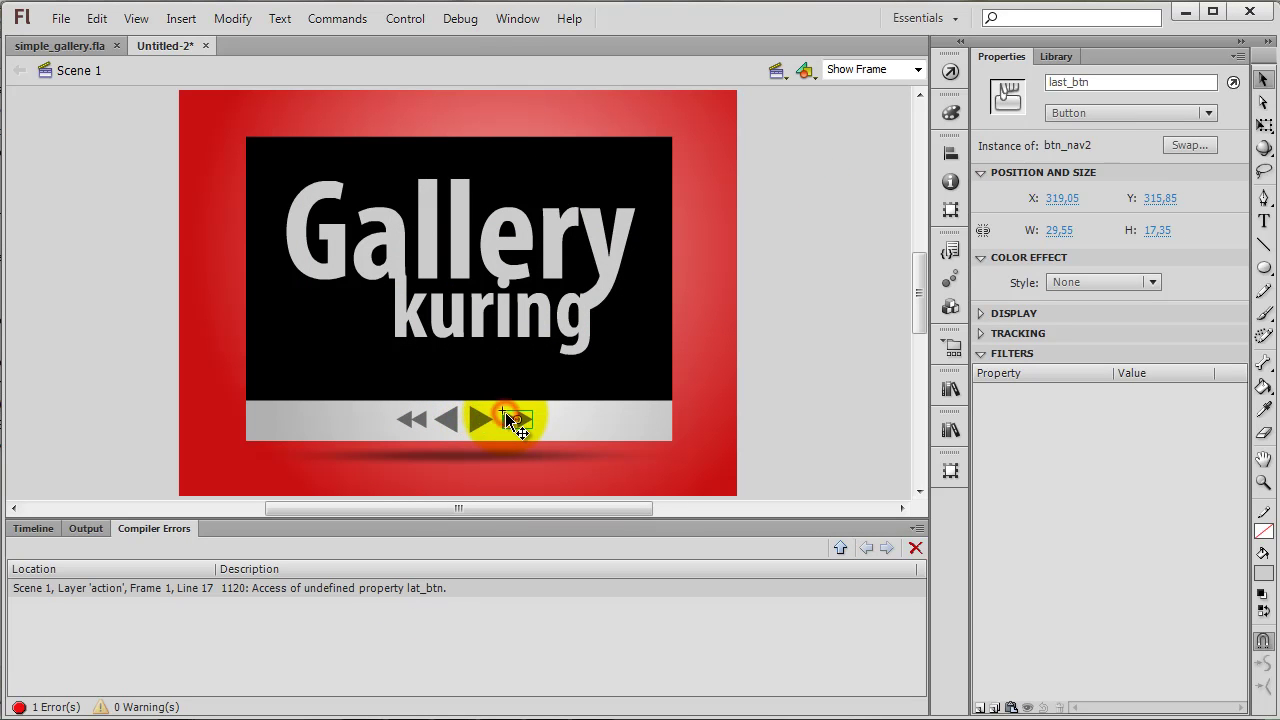
Correct the button name in the line 17 listener to last_btn in the action layer's frame 1 script and close the script editor.
click(952, 72)
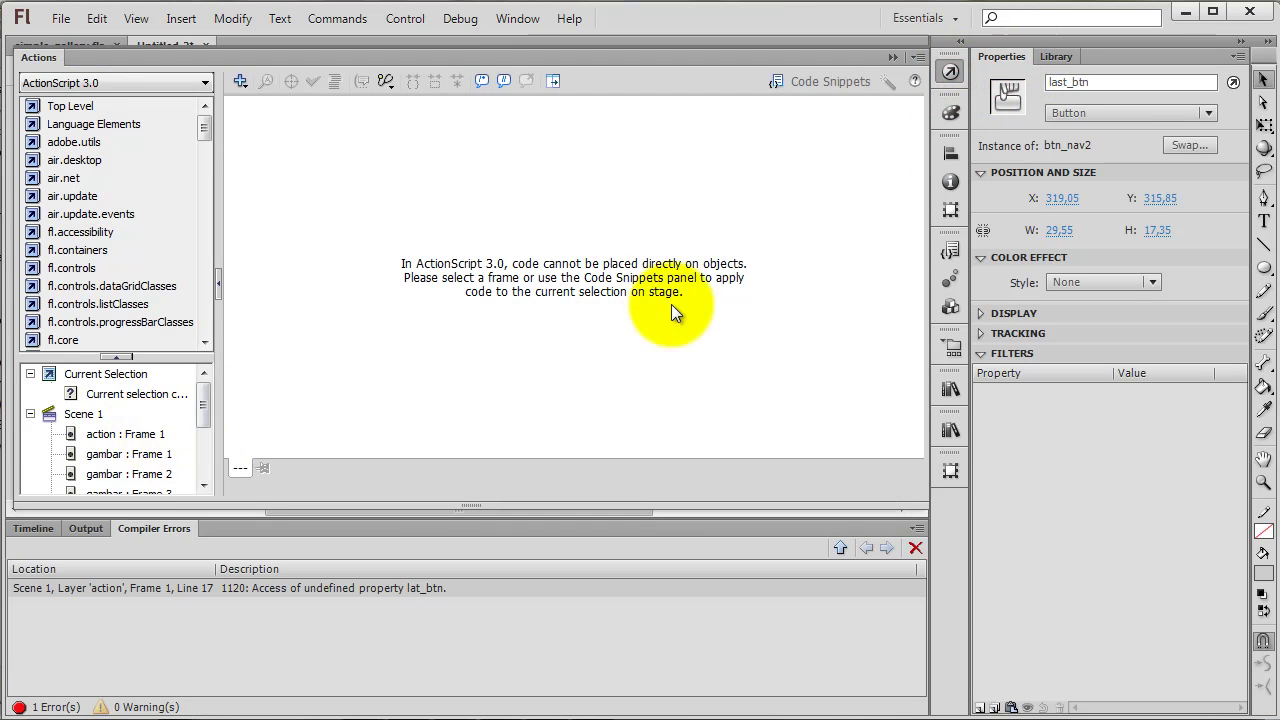
click(952, 72)
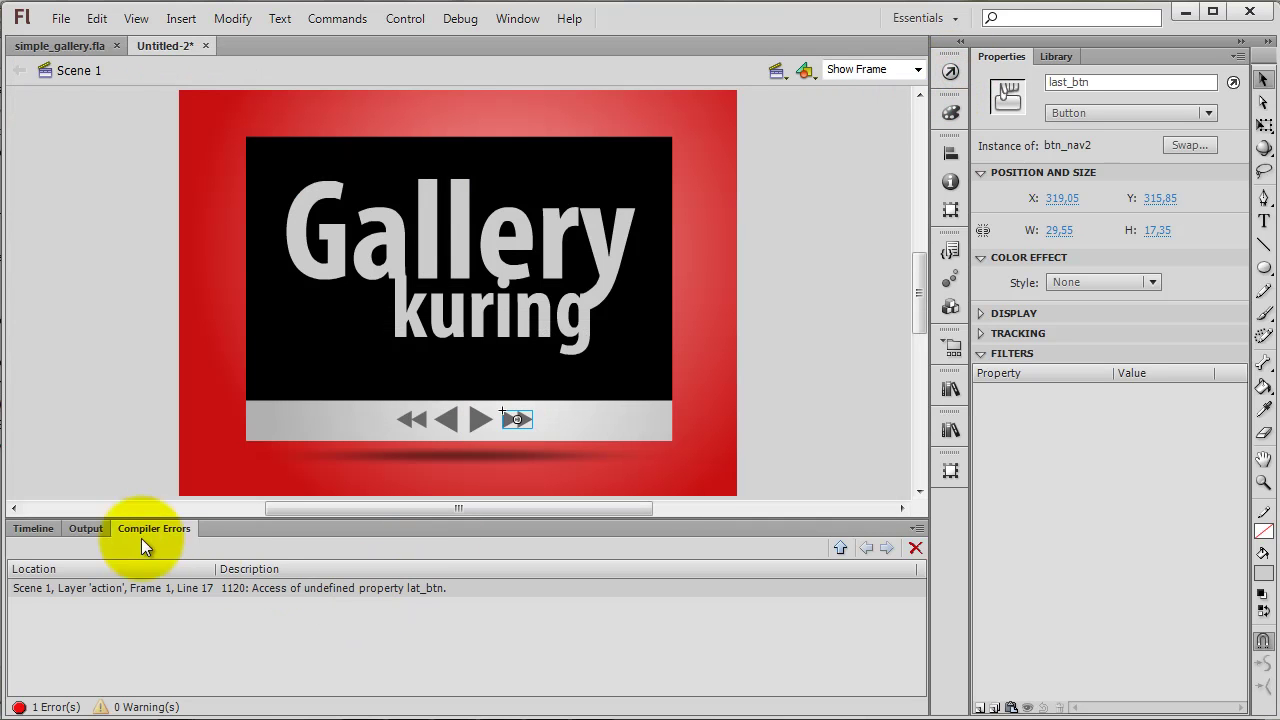
click(52, 528)
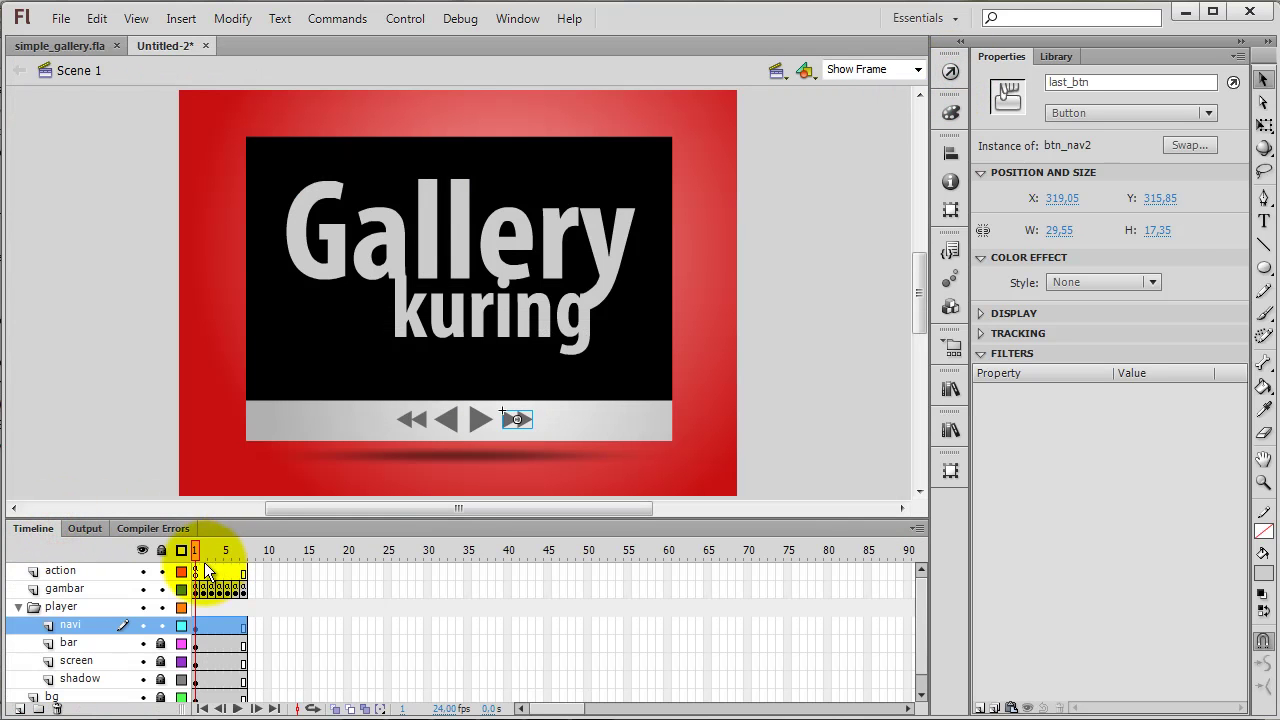
click(200, 568)
right_click(197, 569)
click(216, 561)
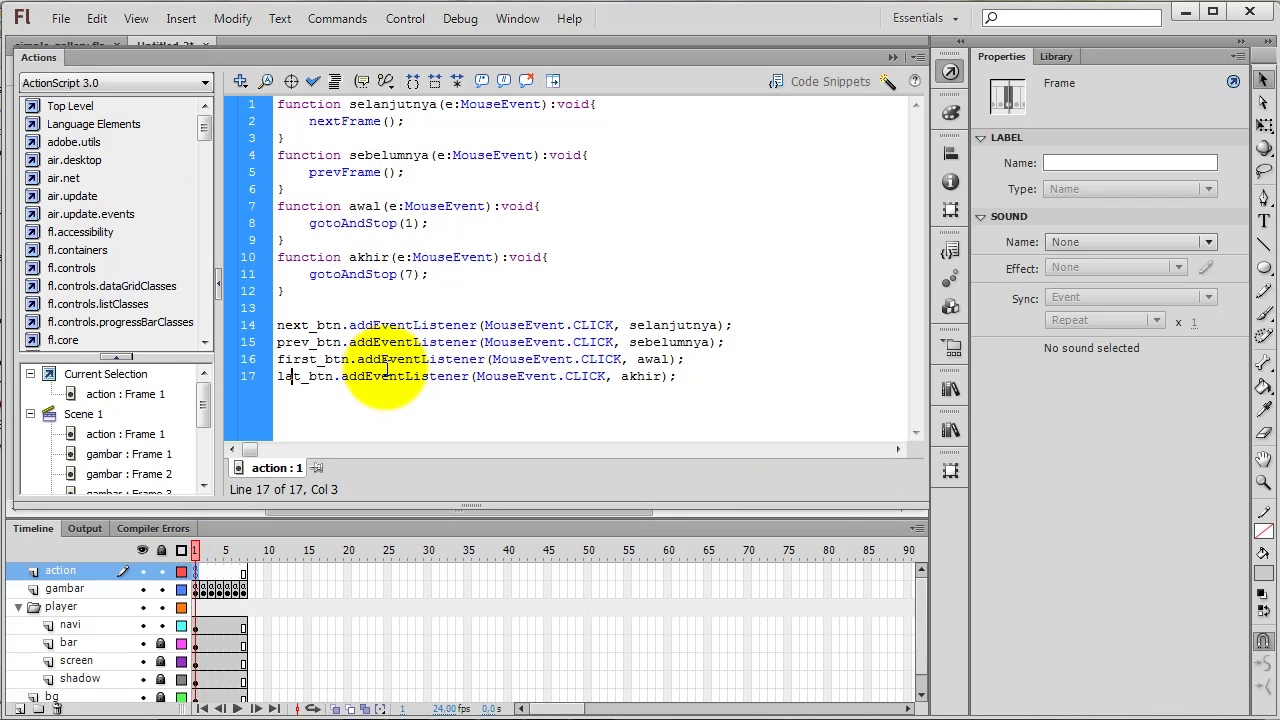
text(s)
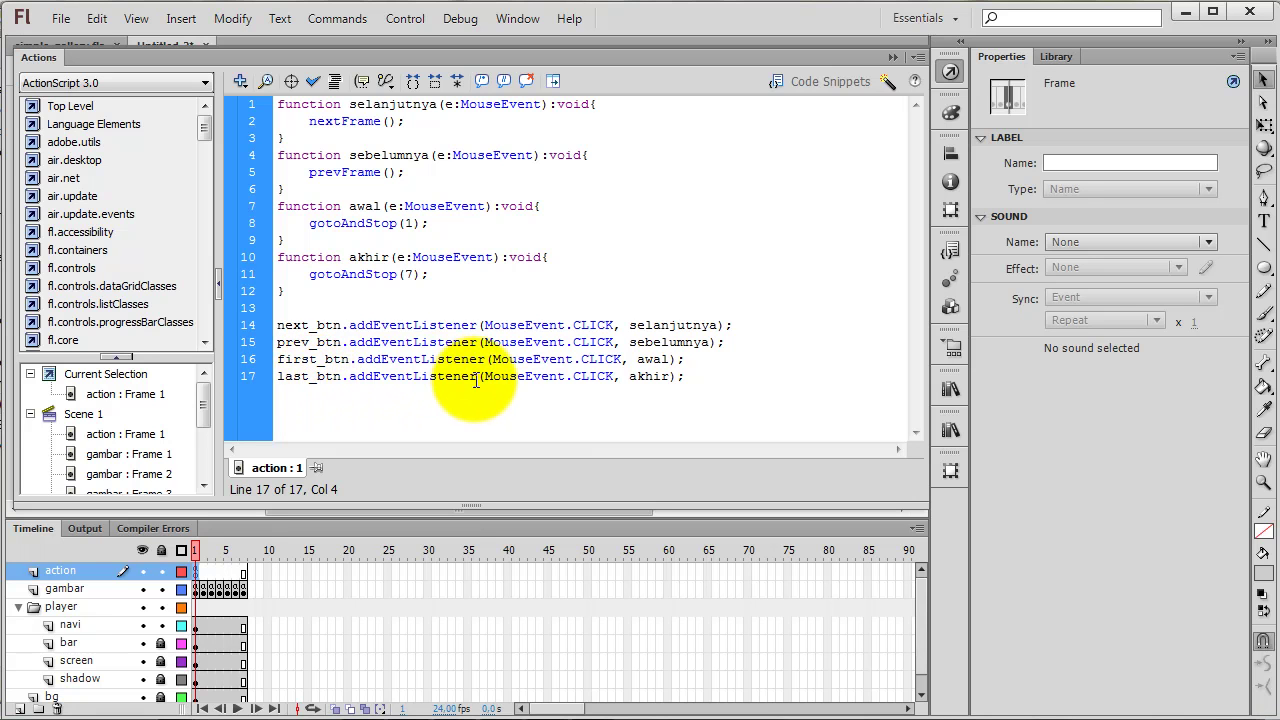
click(950, 71)
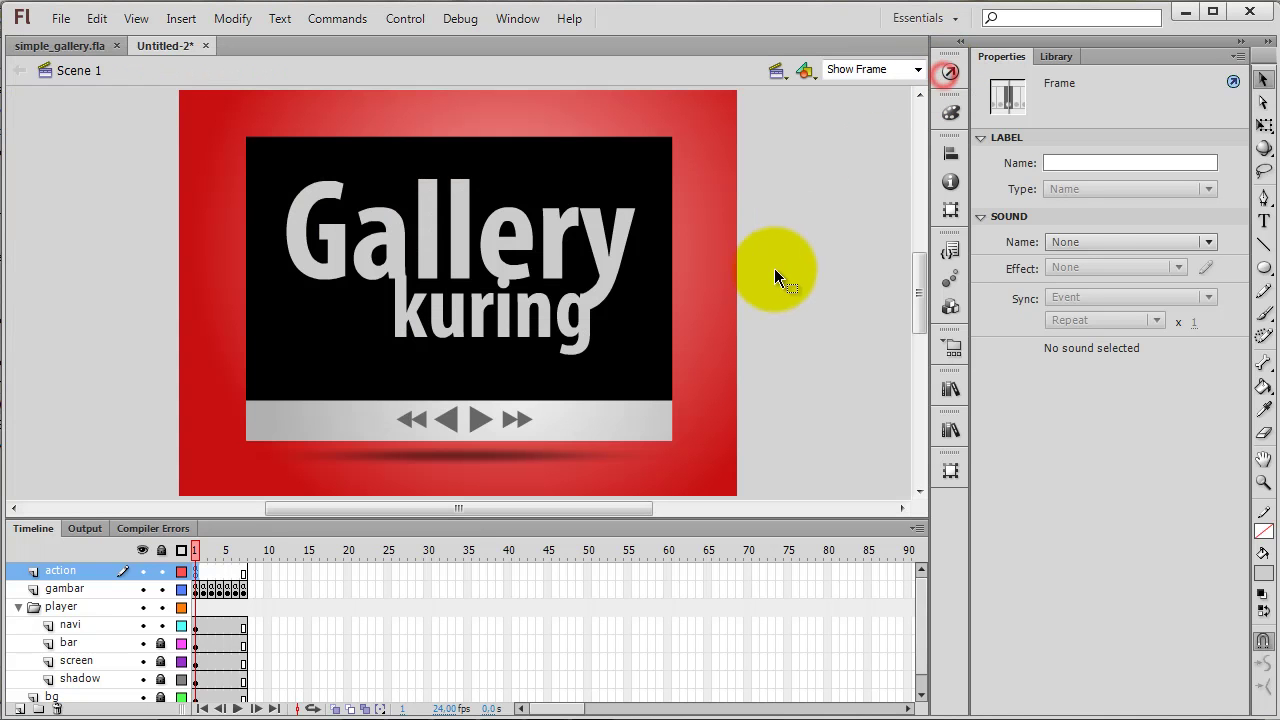
click(798, 275)
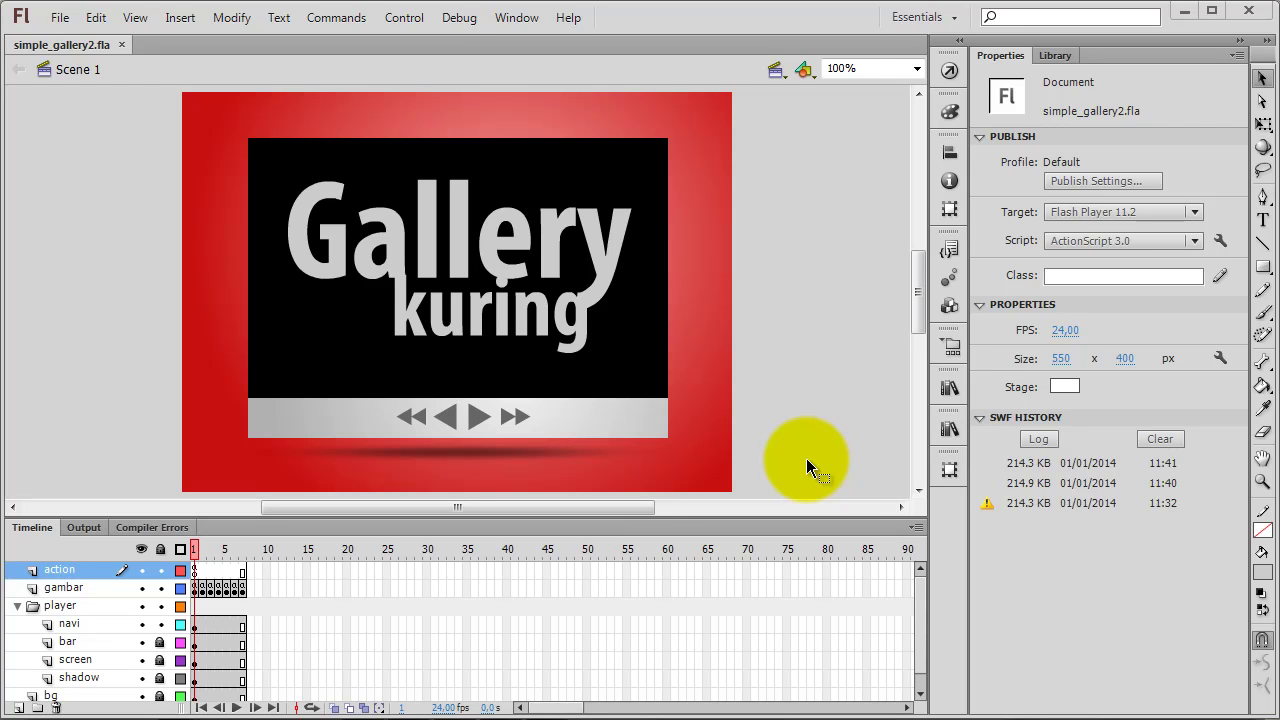
Test the simple_gallery2 movie, page forward through the gallery to the closing slide, and close the test.
click(809, 459)
key(ctrl+Return)
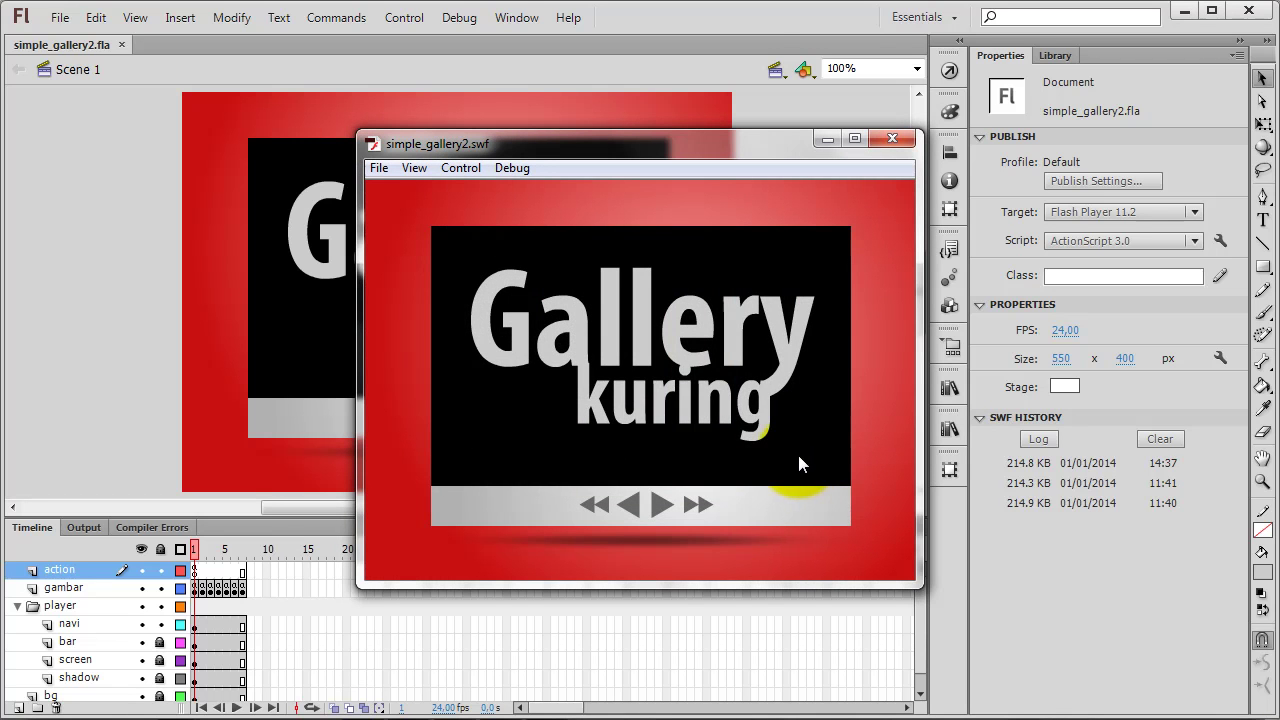
click(645, 506)
click(655, 510)
click(655, 510)
click(655, 510)
click(655, 510)
click(655, 510)
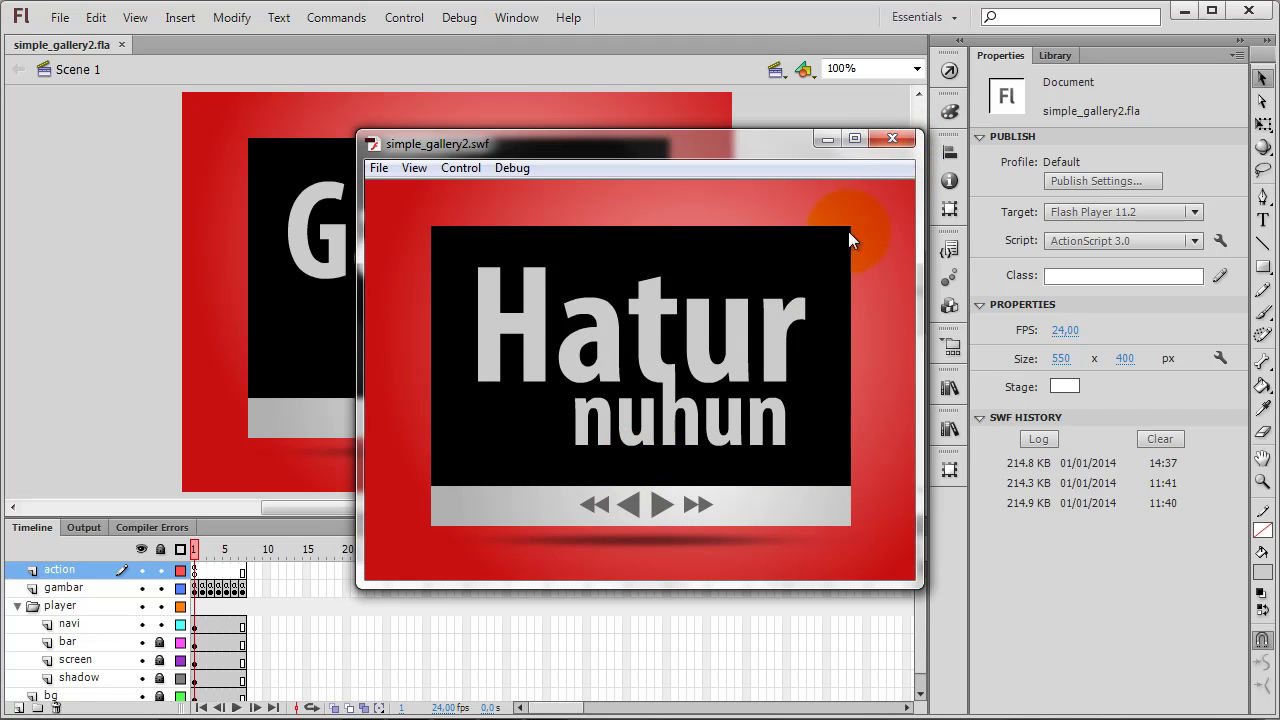
click(884, 139)
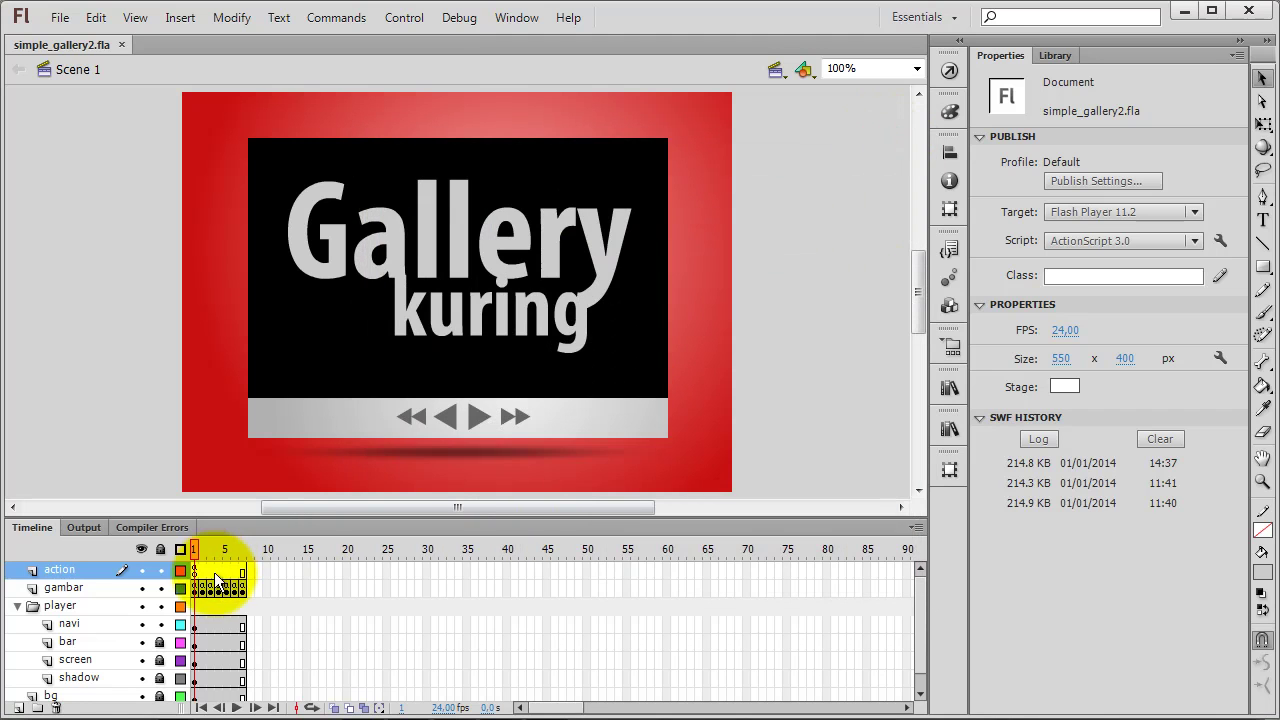
Review the images on frames 2 to 6 of the gambar layer.
click(203, 589)
click(211, 589)
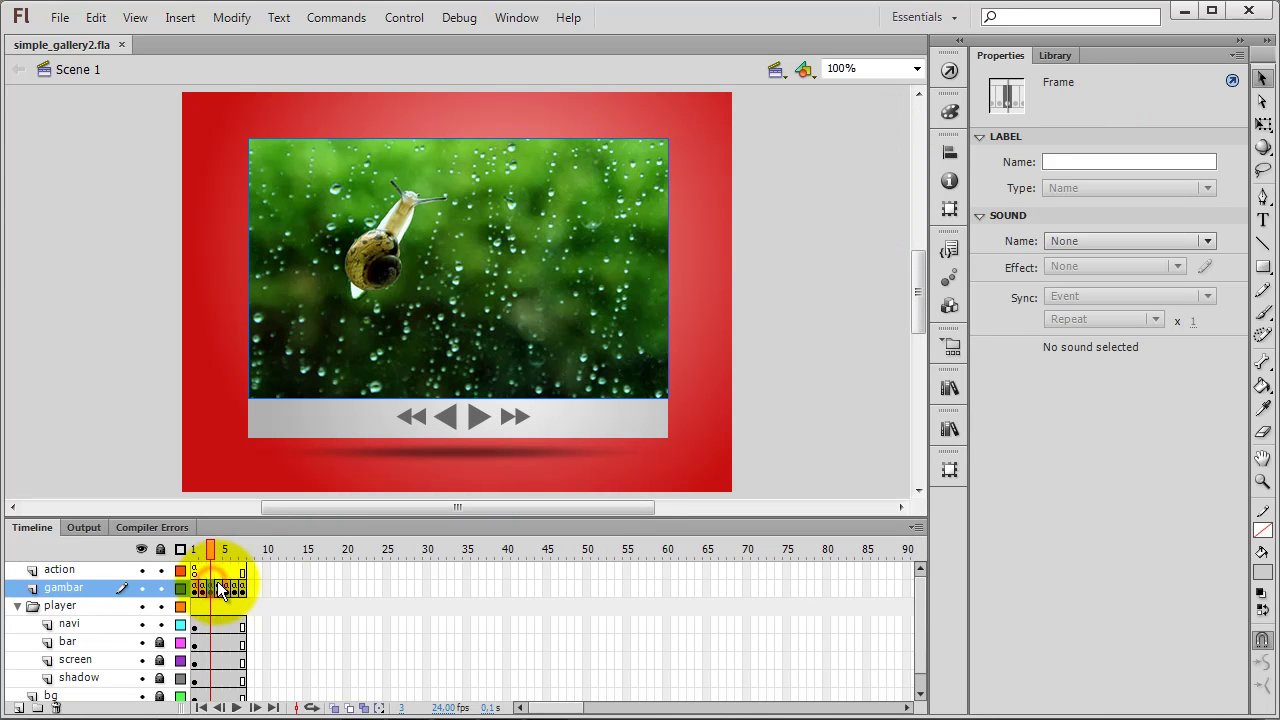
click(218, 589)
click(226, 589)
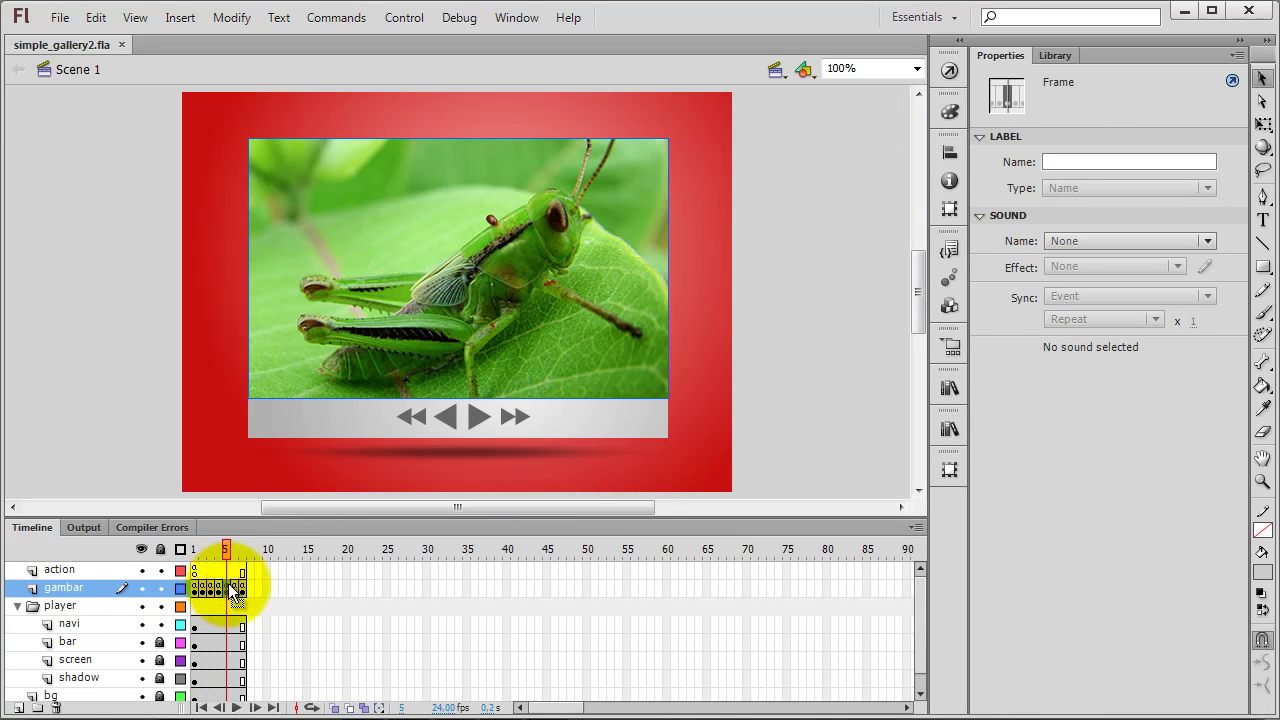
click(235, 589)
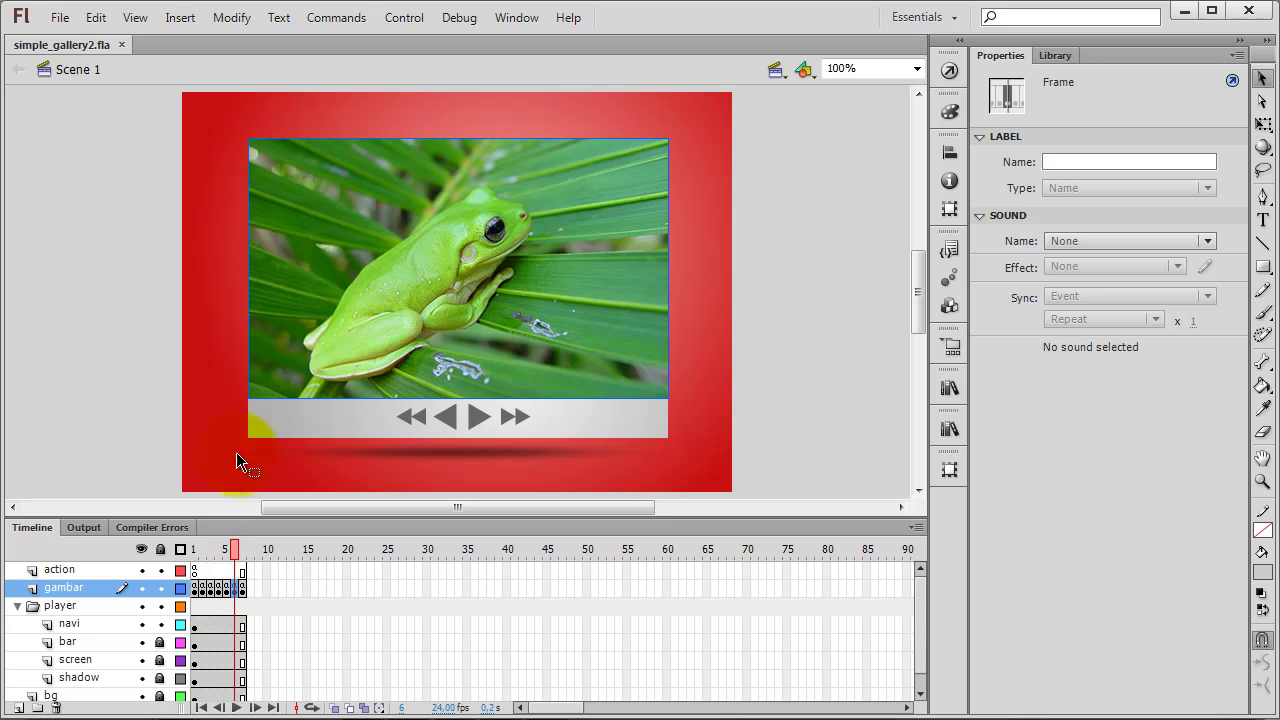
Convert the frog image on frame 2 of the gambar layer to a movie clip symbol named mc_katak.
click(201, 586)
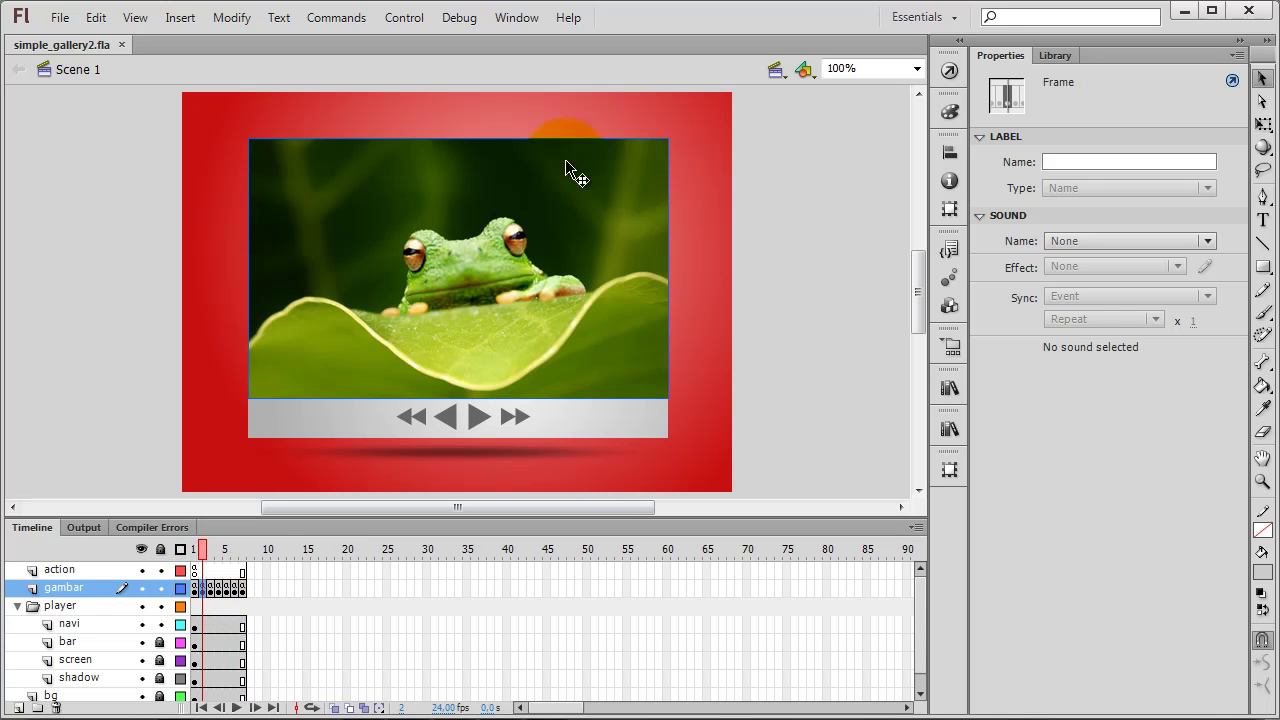
click(501, 222)
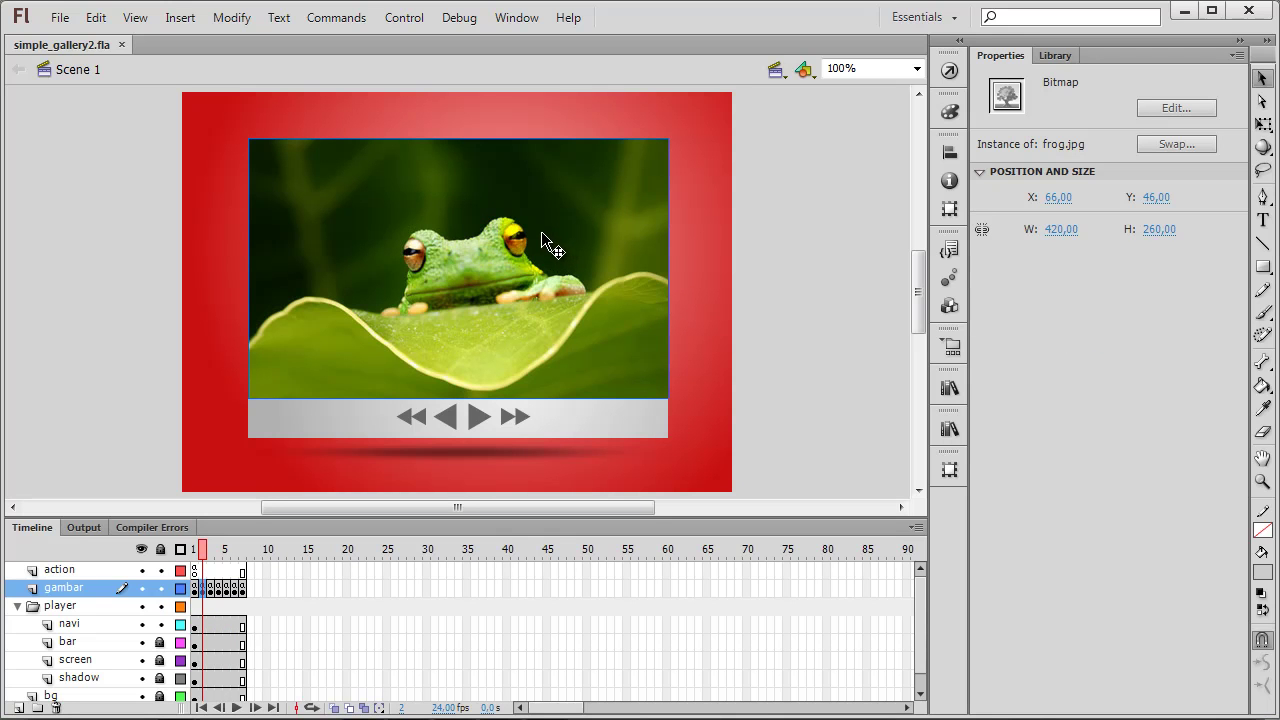
right_click(459, 206)
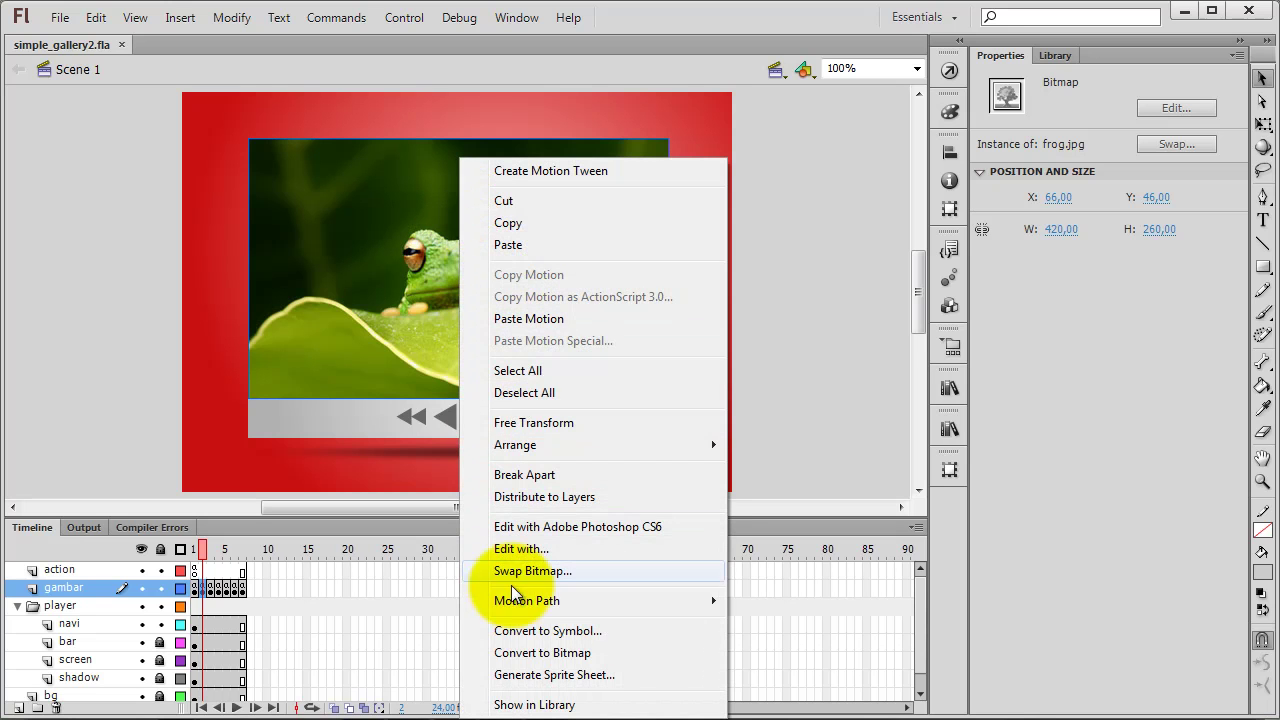
click(538, 632)
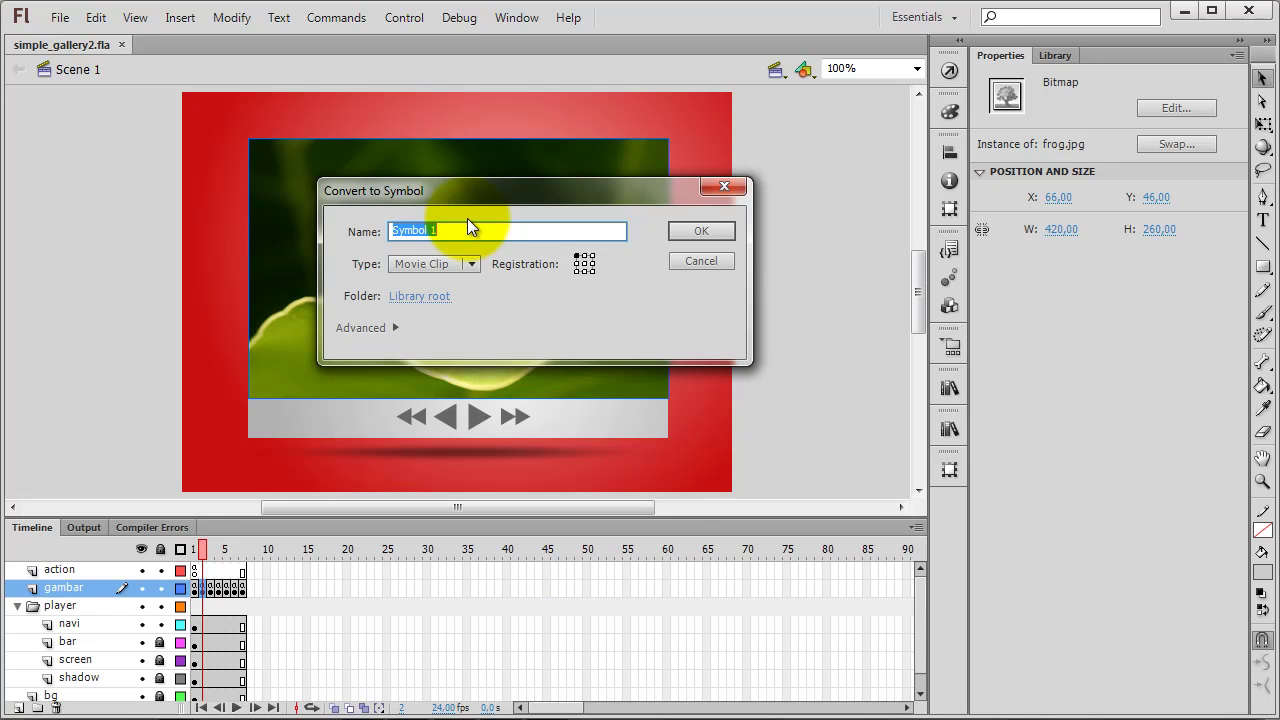
text(mc_)
text(katak)
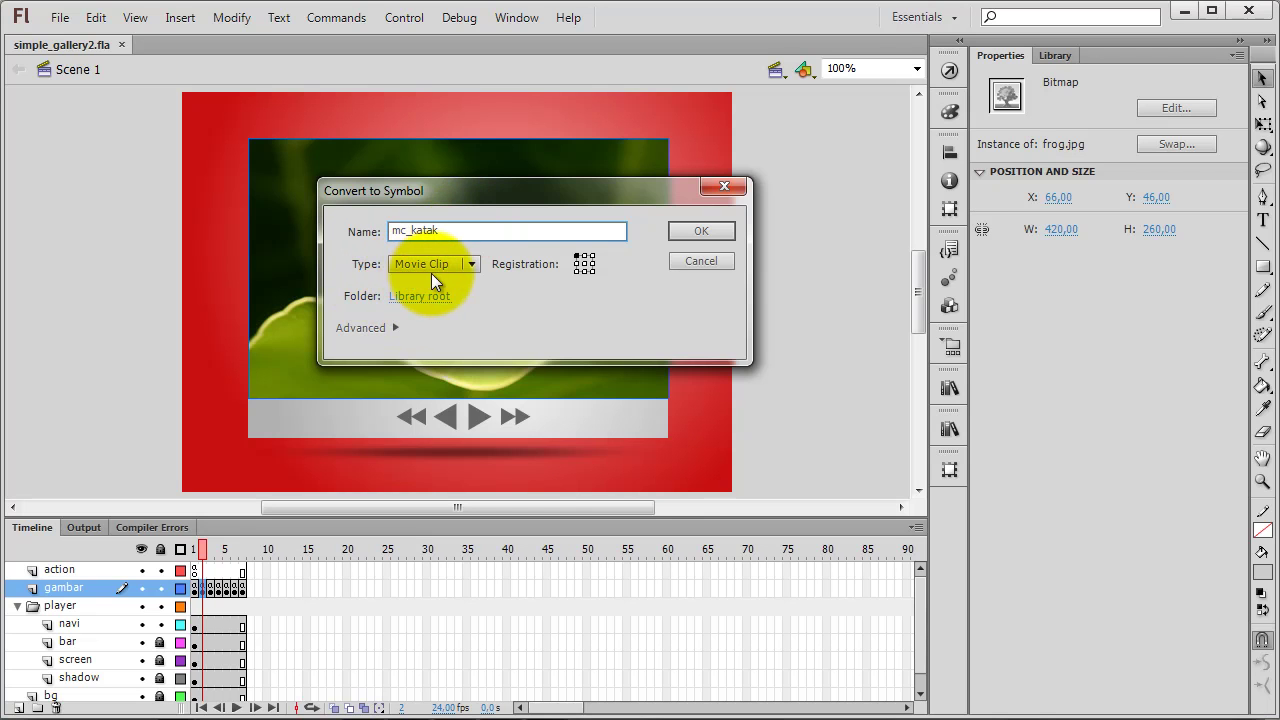
click(676, 234)
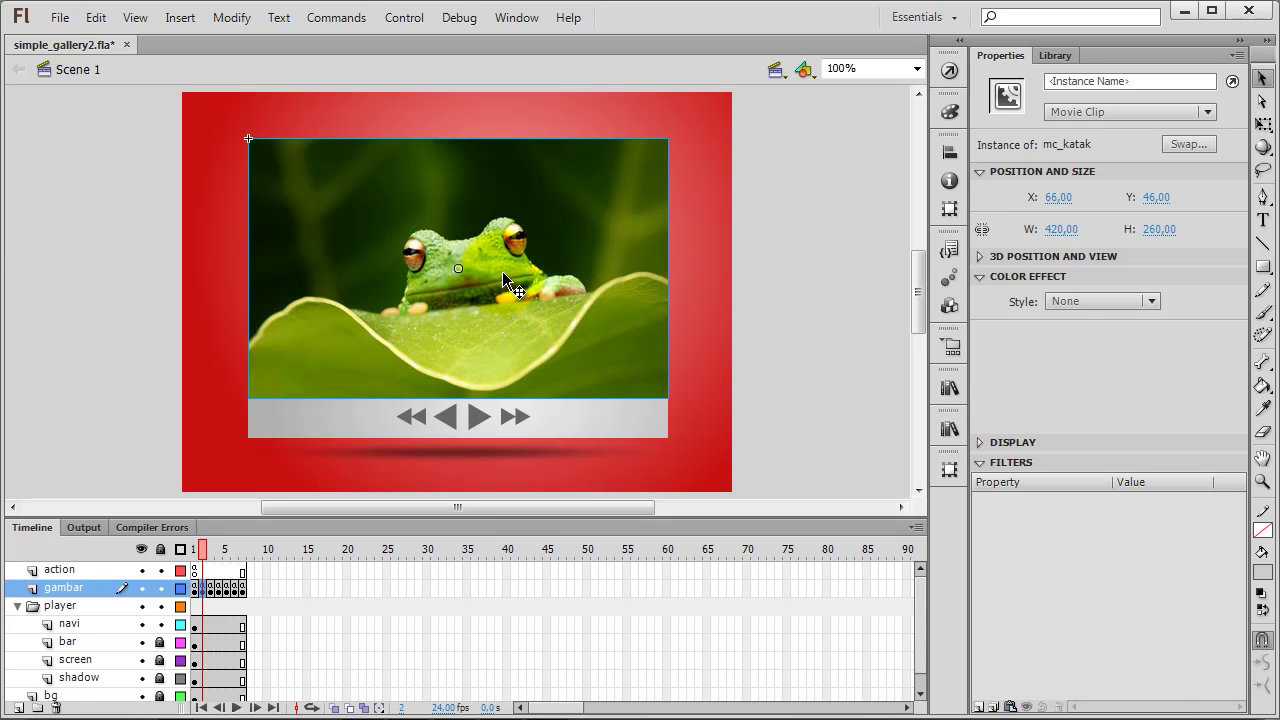
Edit mc_katak in place and add a layer named mask above the frog image layer.
right_click(475, 214)
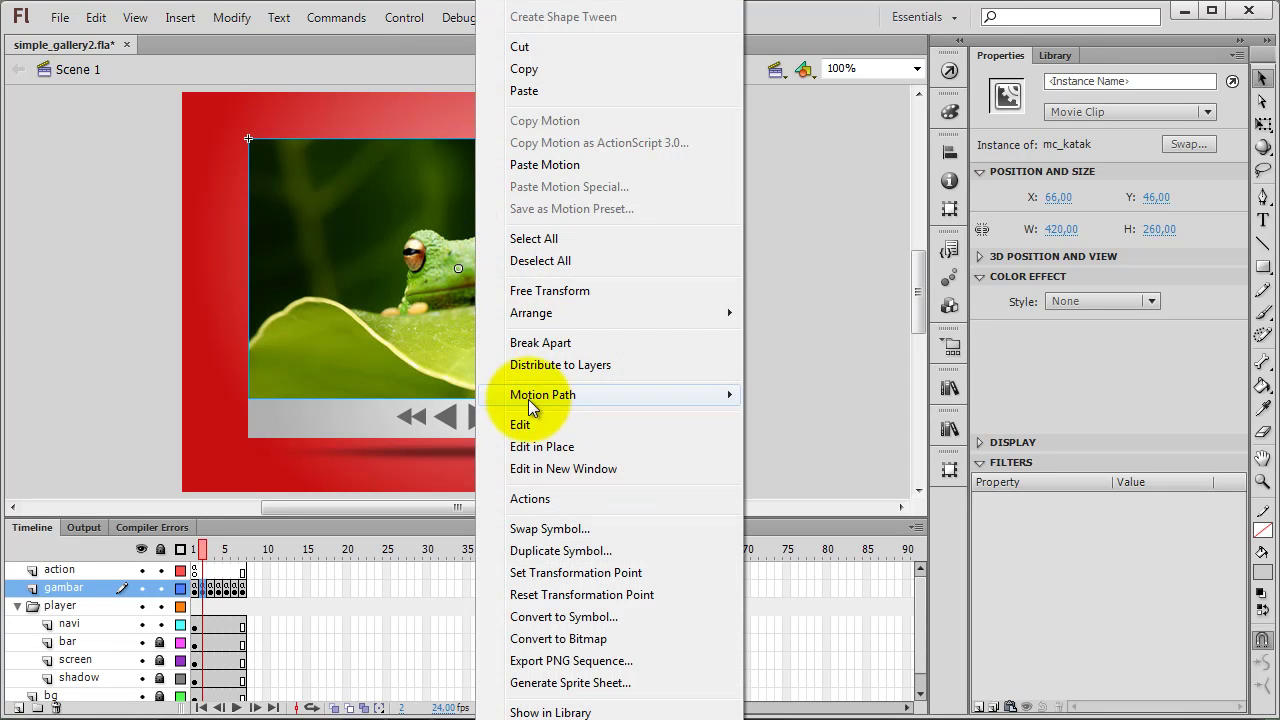
click(542, 446)
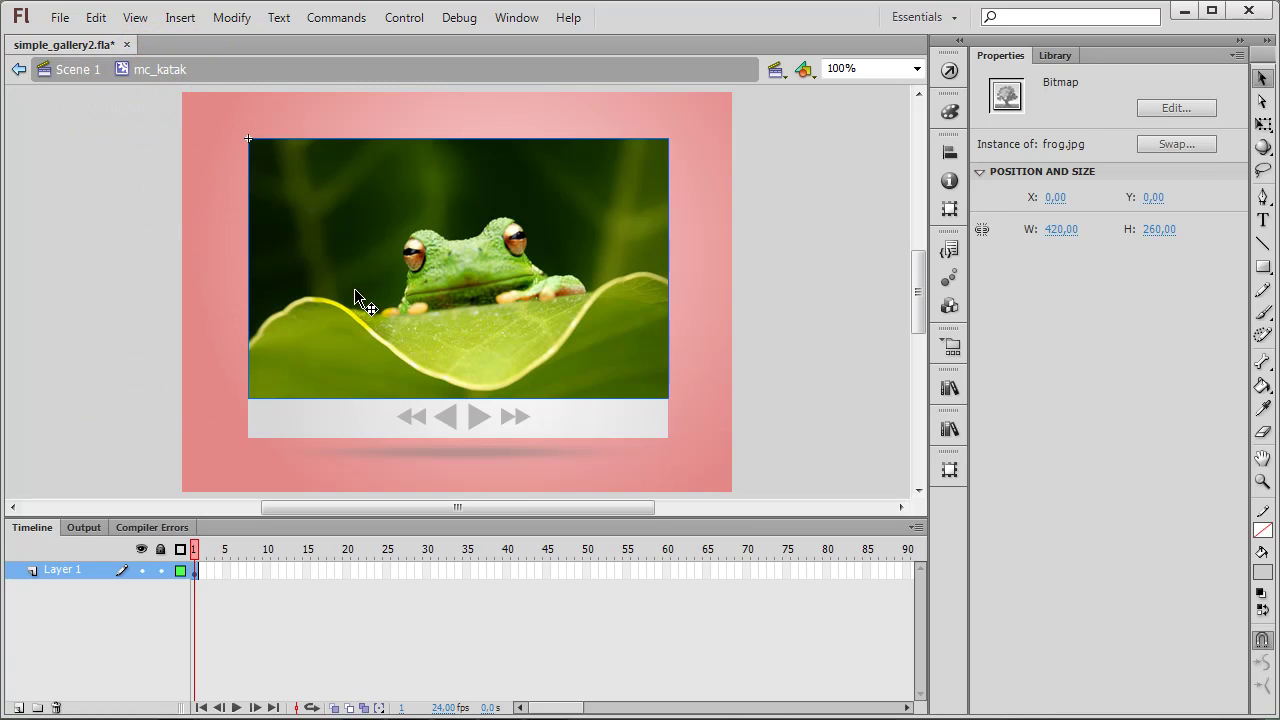
click(20, 707)
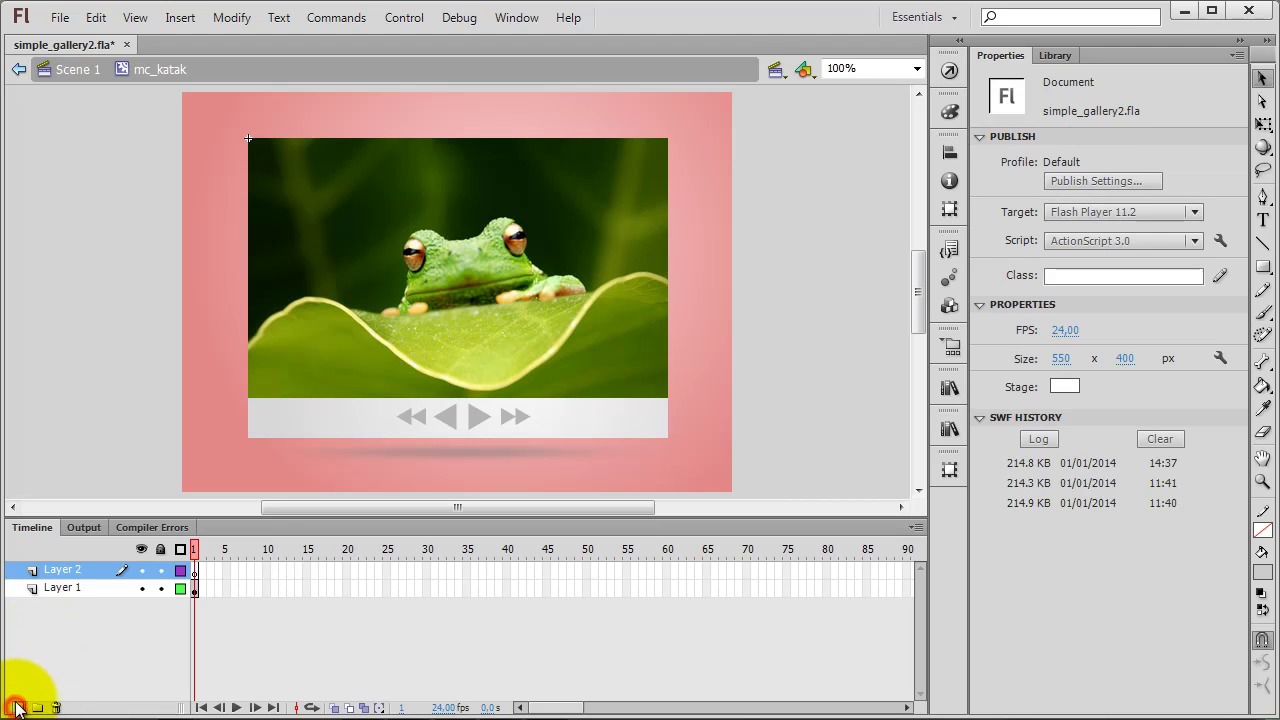
double_click(63, 568)
text(mask)
key(Return)
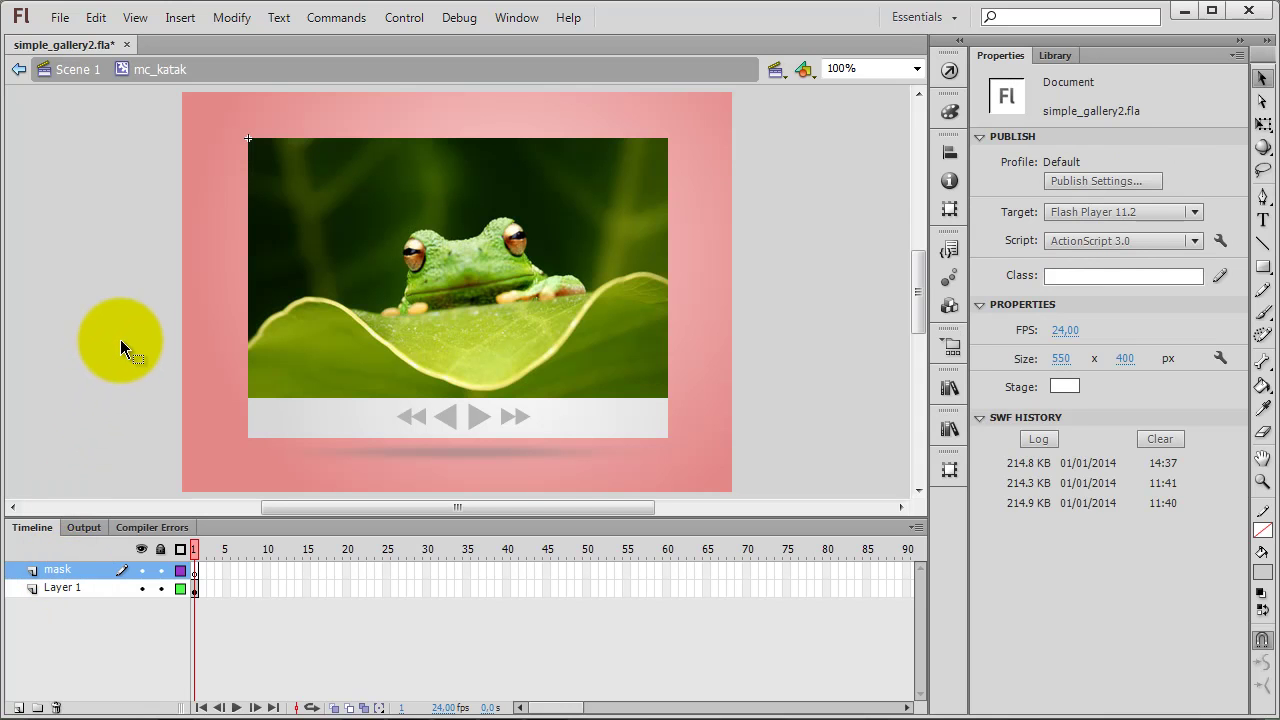
Draw a rectangle about 126 by 71 px on the mask layer over the frog image and select it.
click(1262, 266)
drag(320, 194, 445, 265)
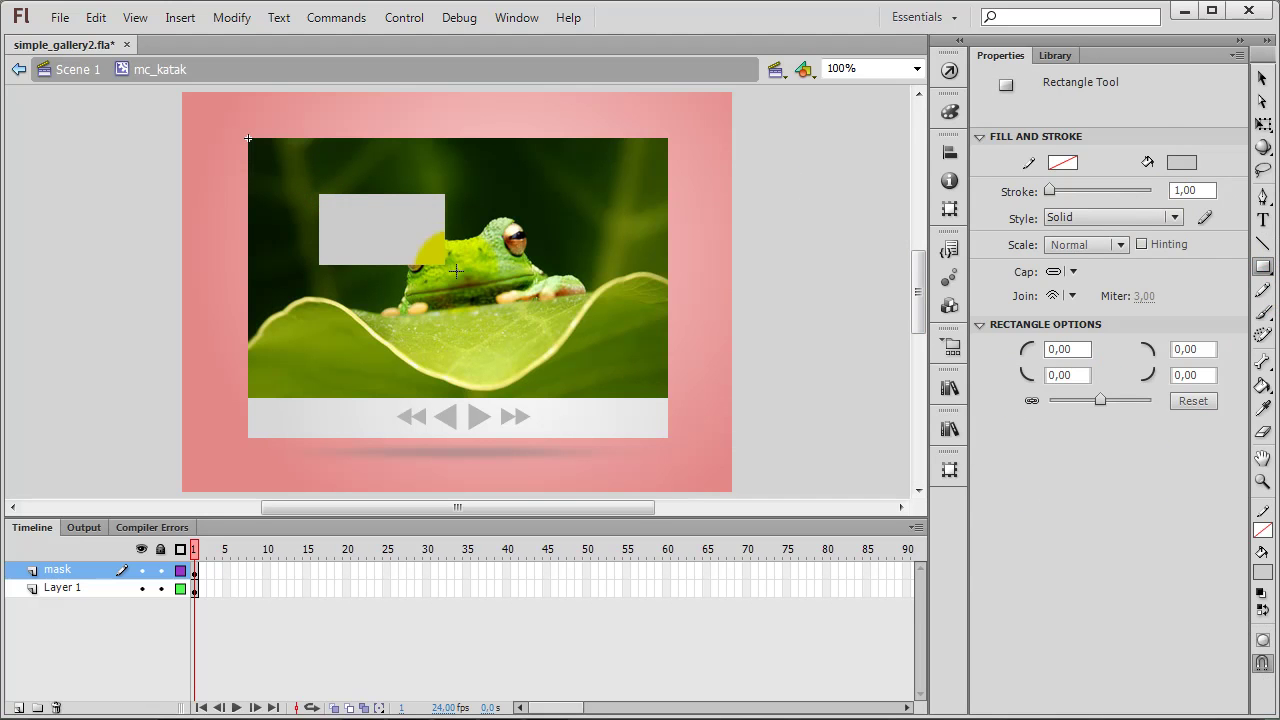
click(1262, 78)
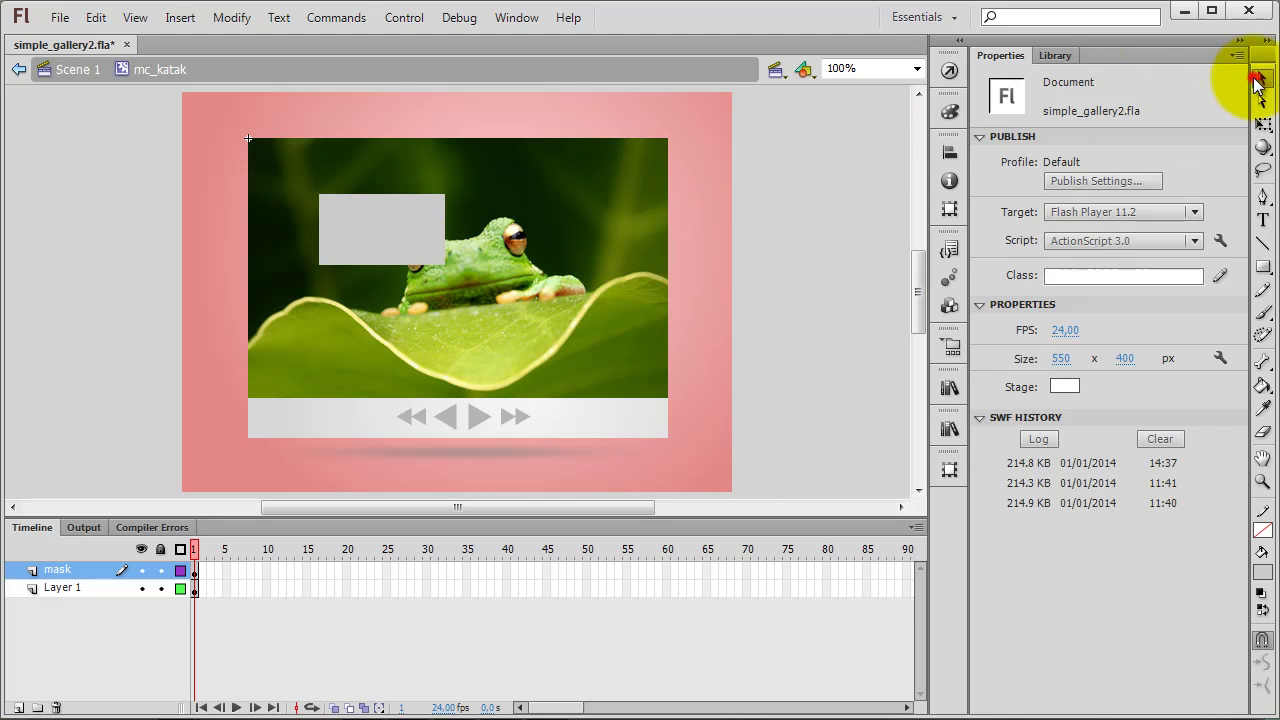
click(372, 248)
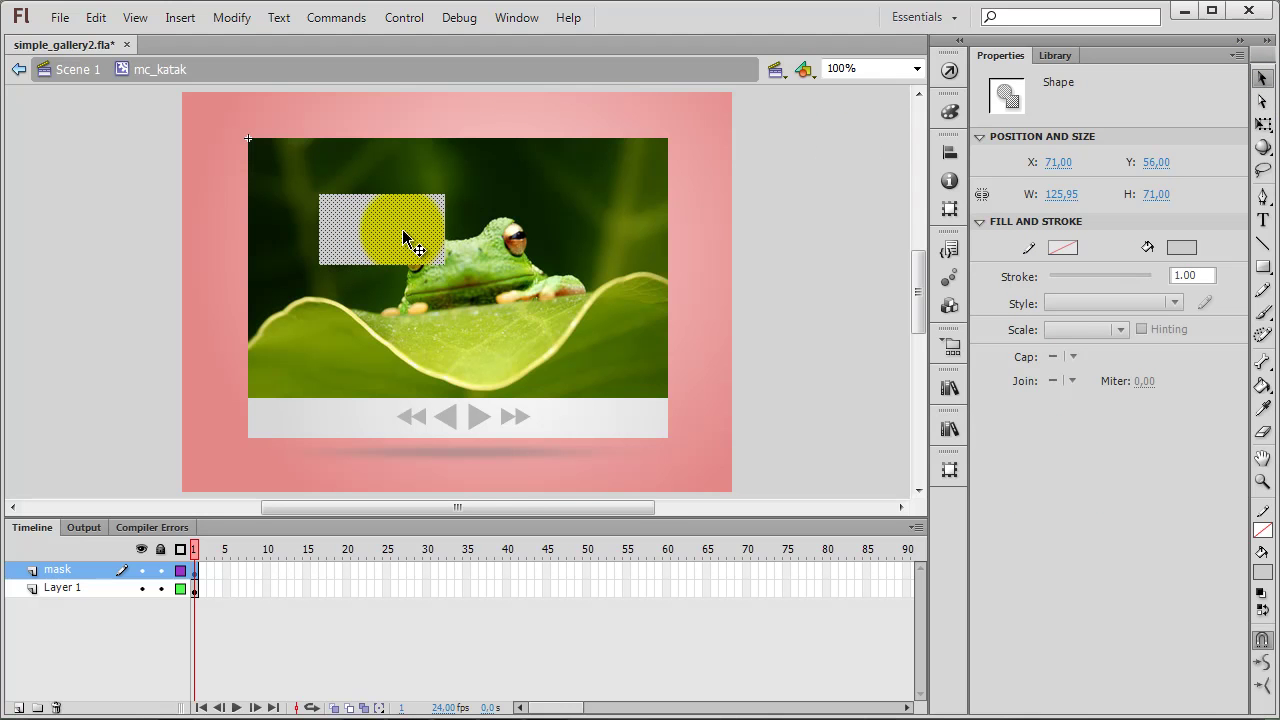
Set the mask rectangle's position to X 140 and Y 130.
click(1058, 163)
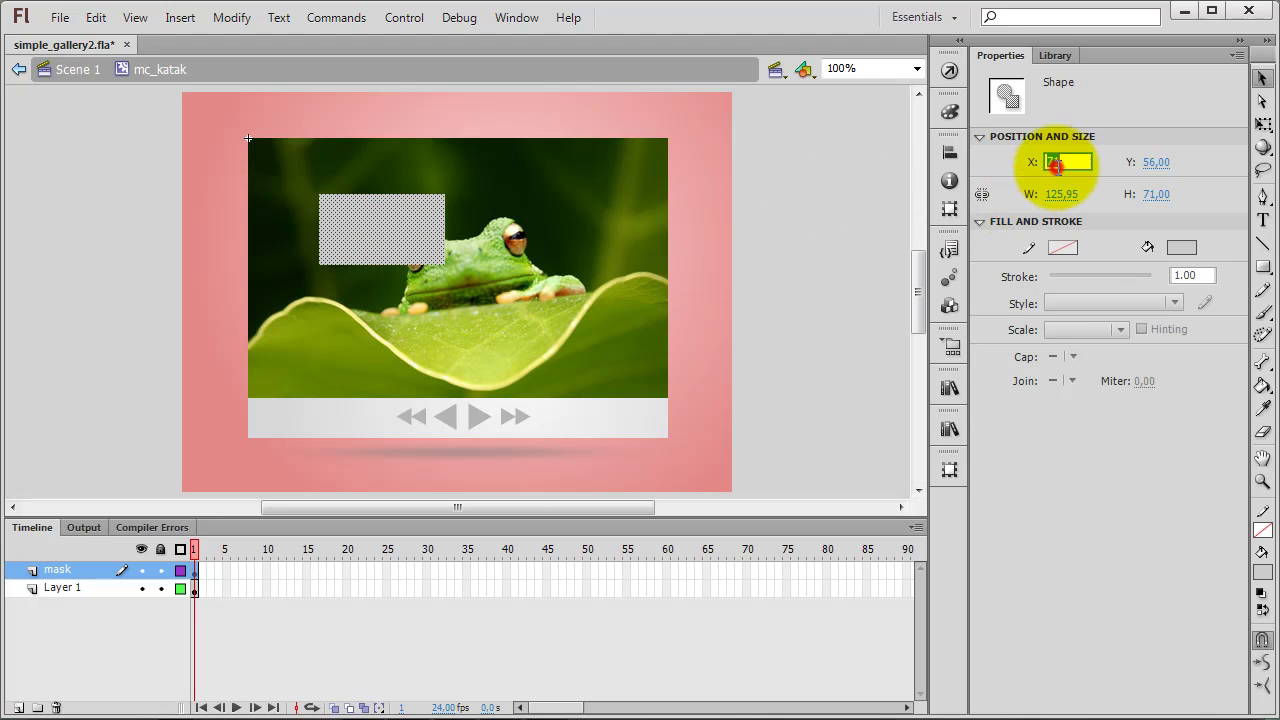
text(1)
key(Tab)
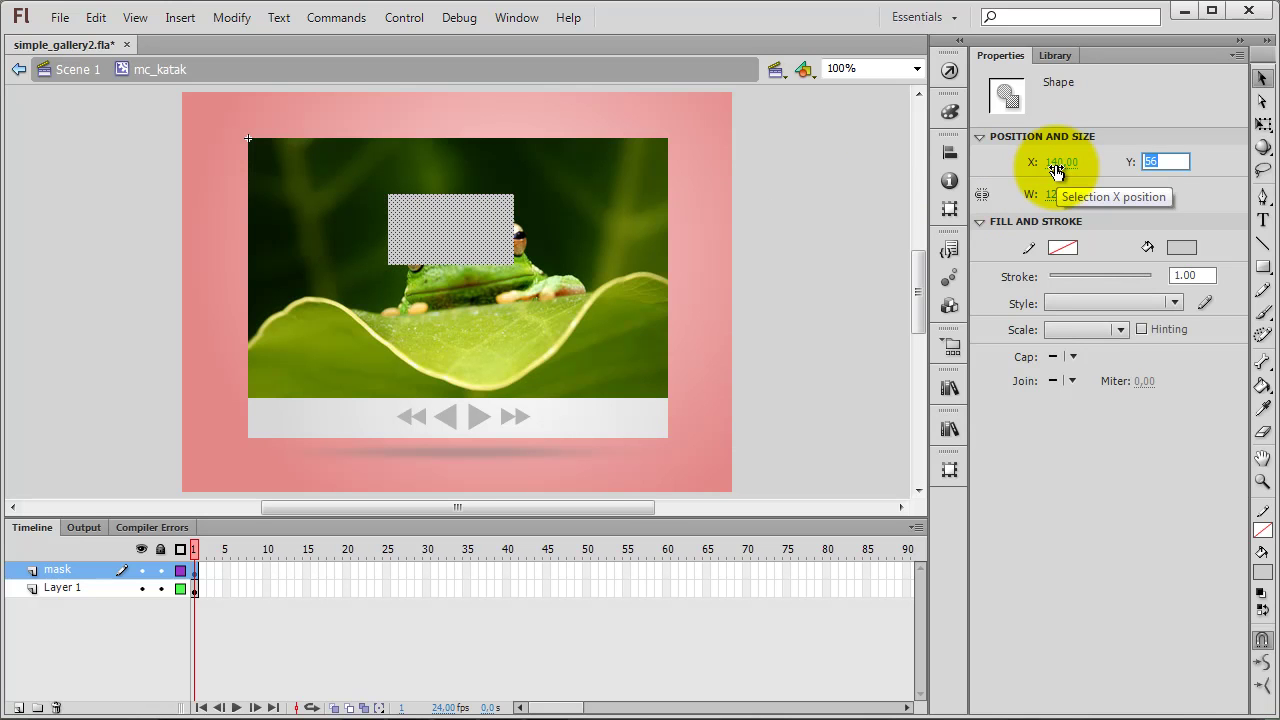
text(130)
key(Tab)
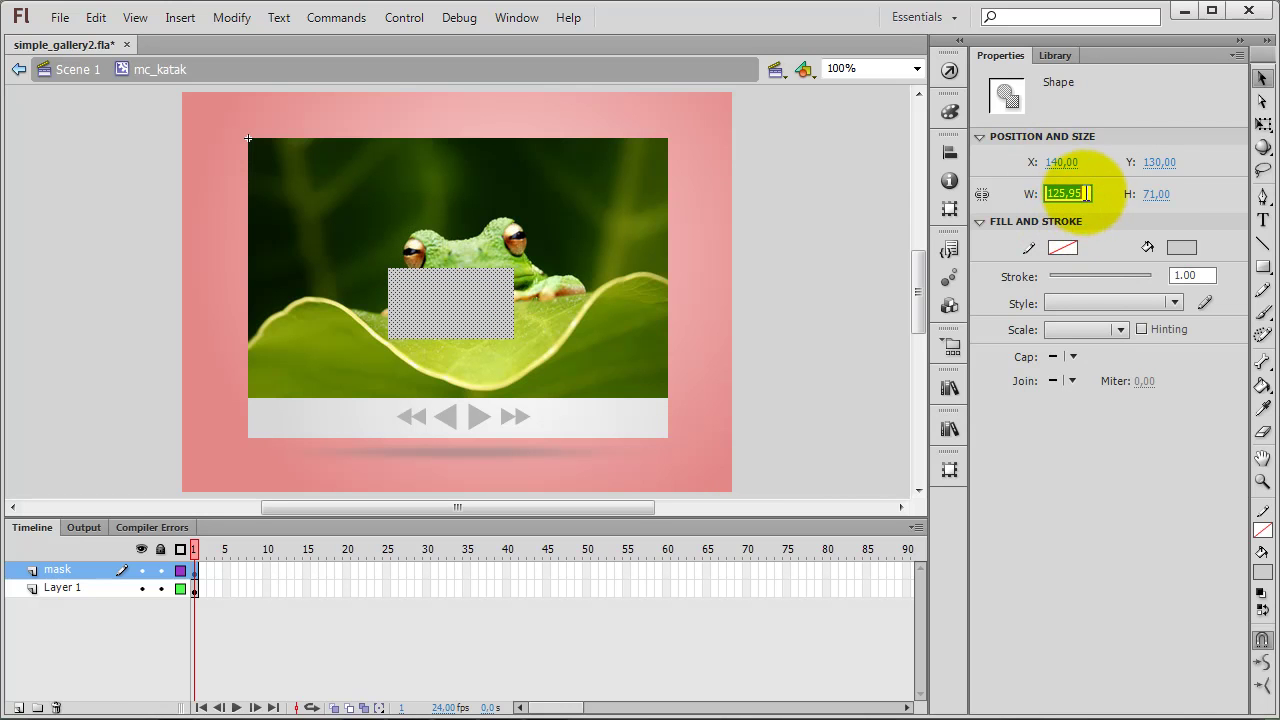
Set the mask rectangle's width to 140 px and its height to 130 px.
text(140)
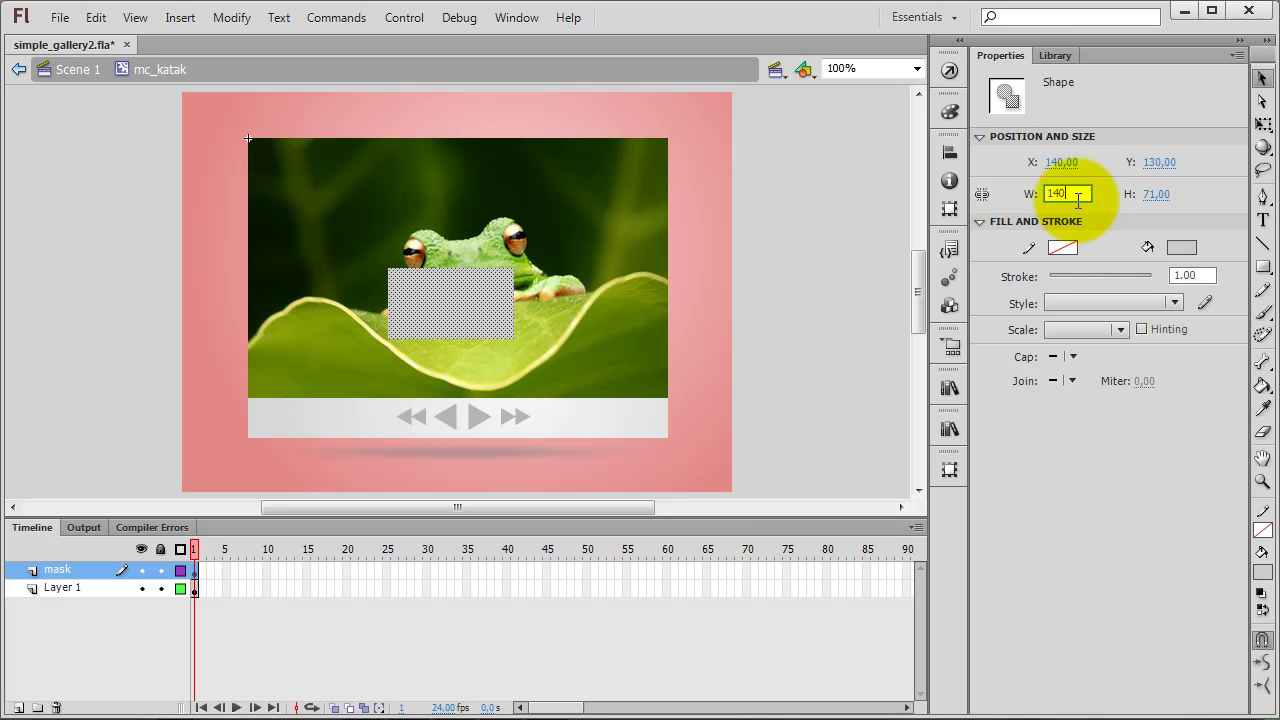
key(Tab)
text(13)
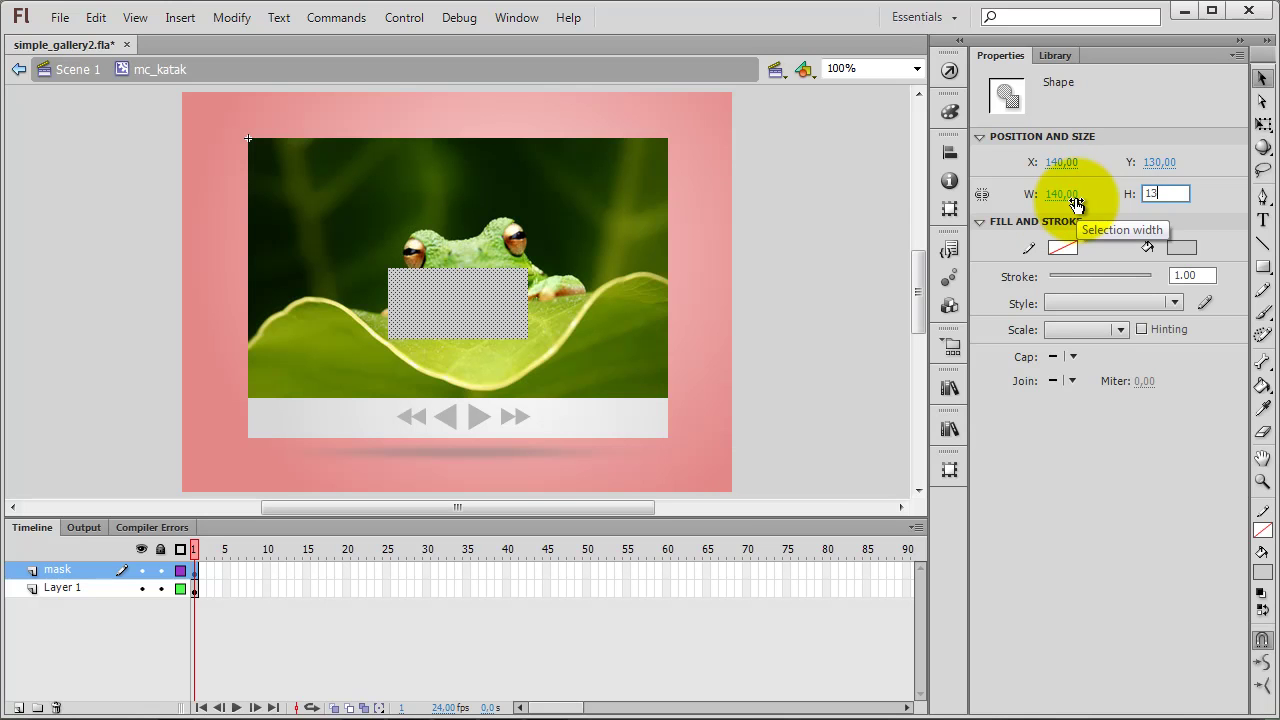
key(Return)
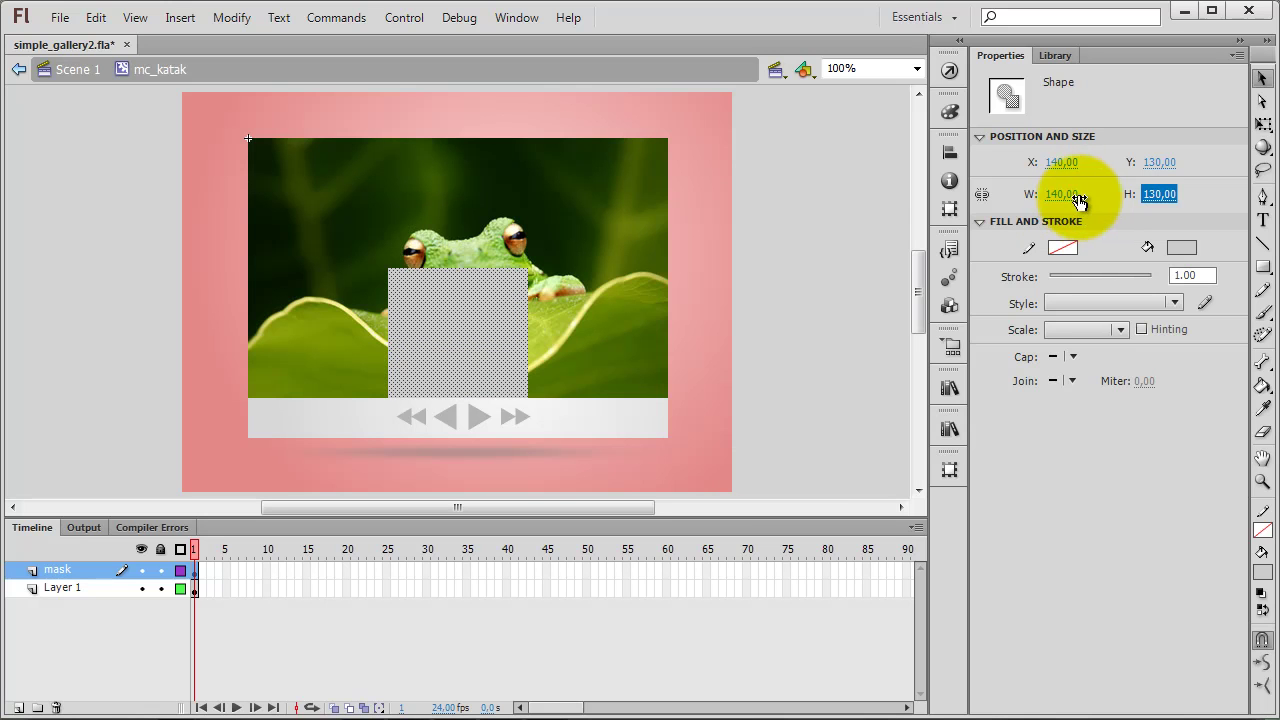
Move the mask rectangle to X 0 and Y 0, aligned with the frog image's corner, and deselect it.
click(1062, 162)
text(0)
key(Tab)
text(0)
key(Tab)
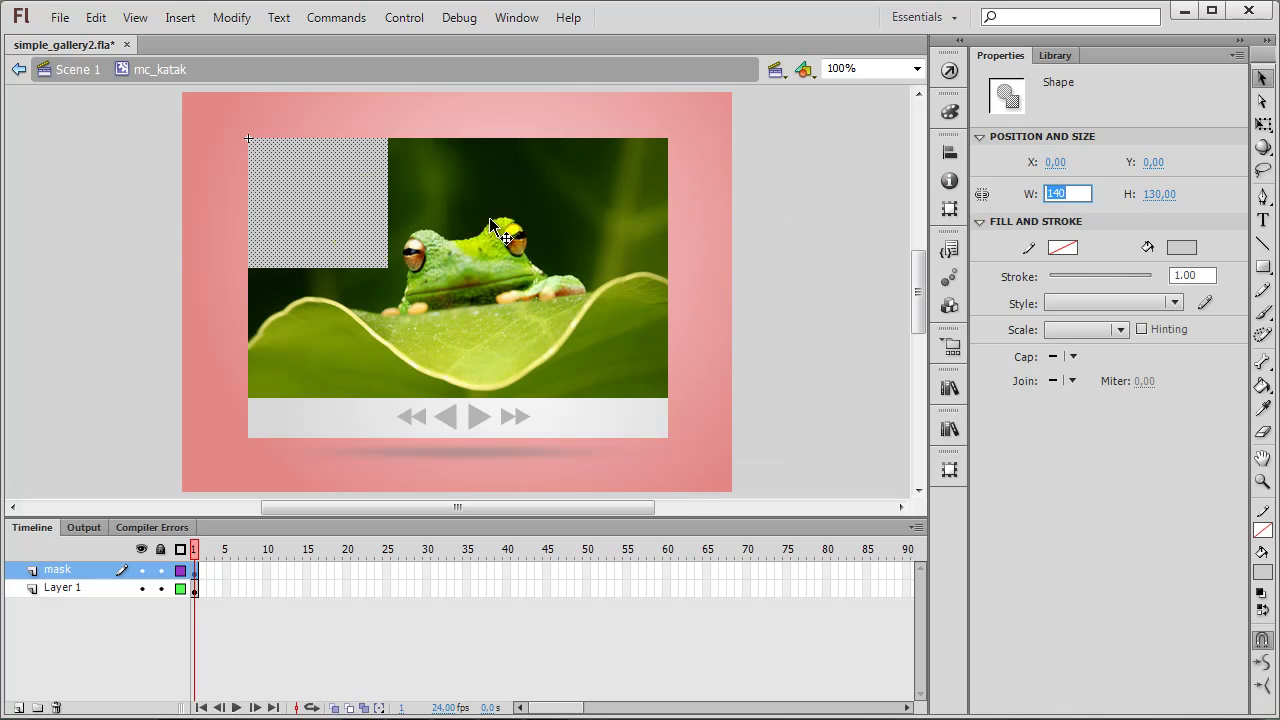
click(270, 202)
click(83, 217)
Convert the mask rectangle over the frog image to a movie clip symbol named mc_kotak.
click(301, 207)
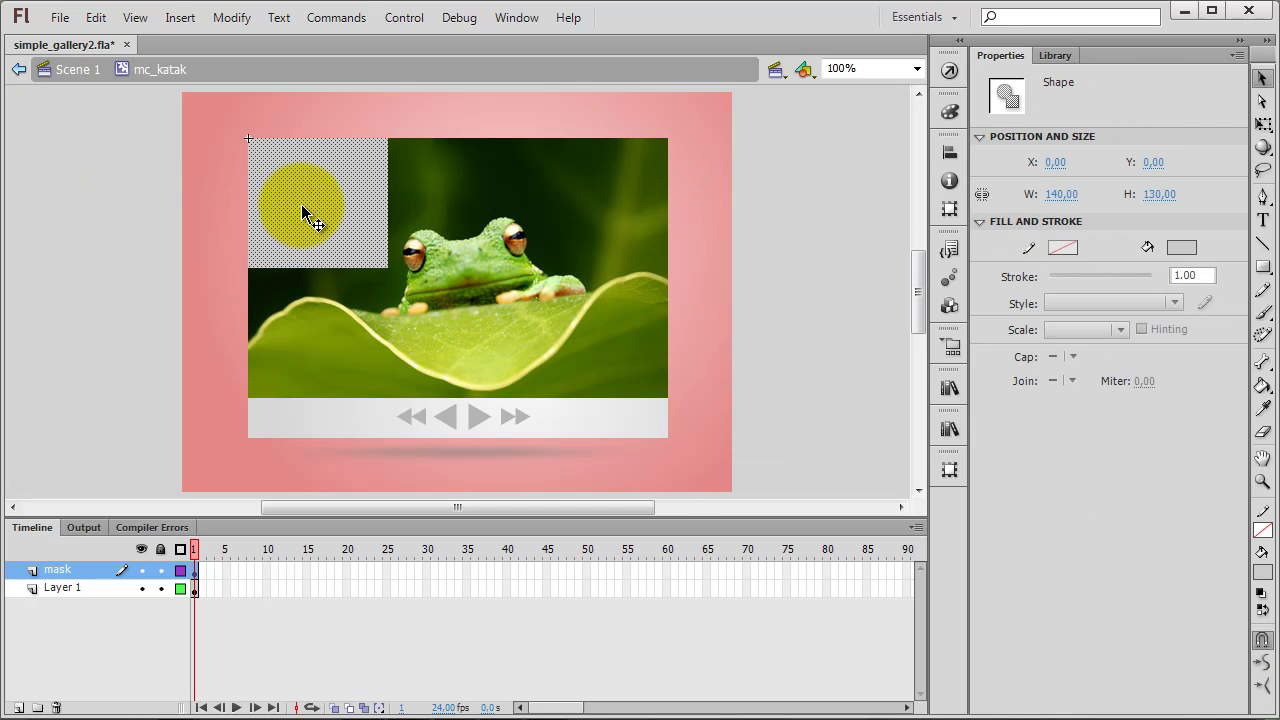
right_click(300, 208)
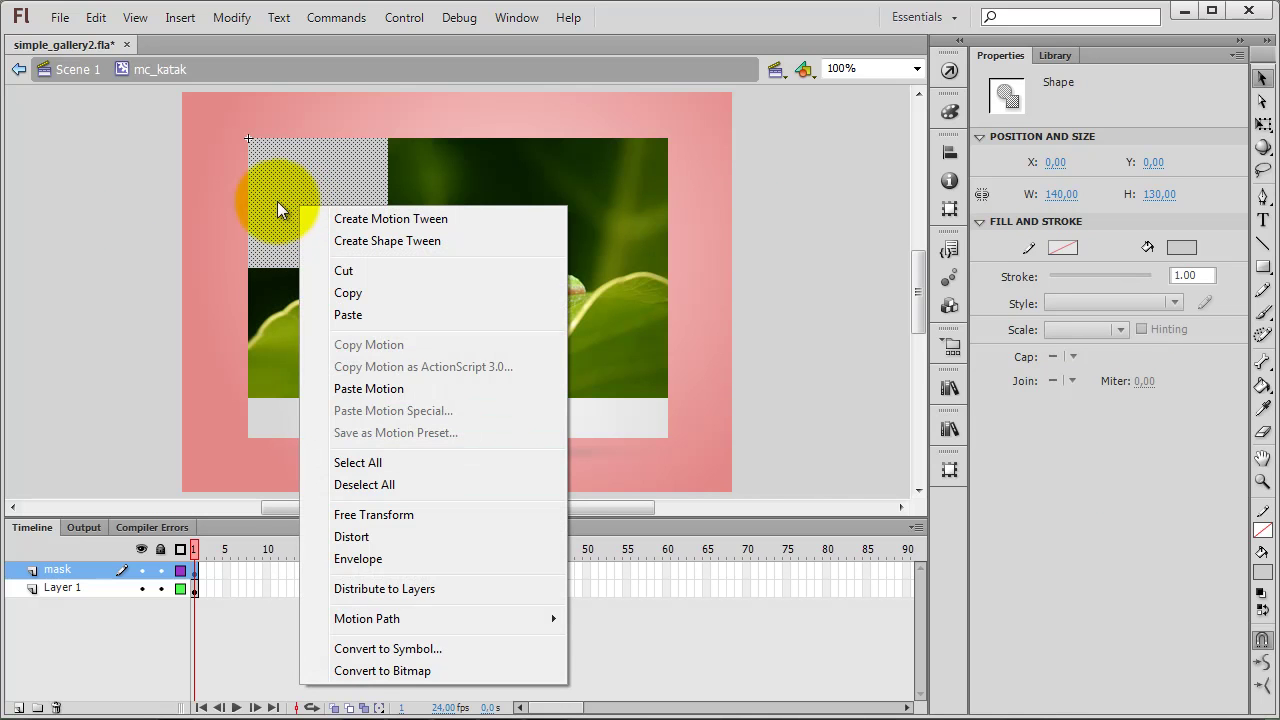
click(377, 647)
text(mc_kotak)
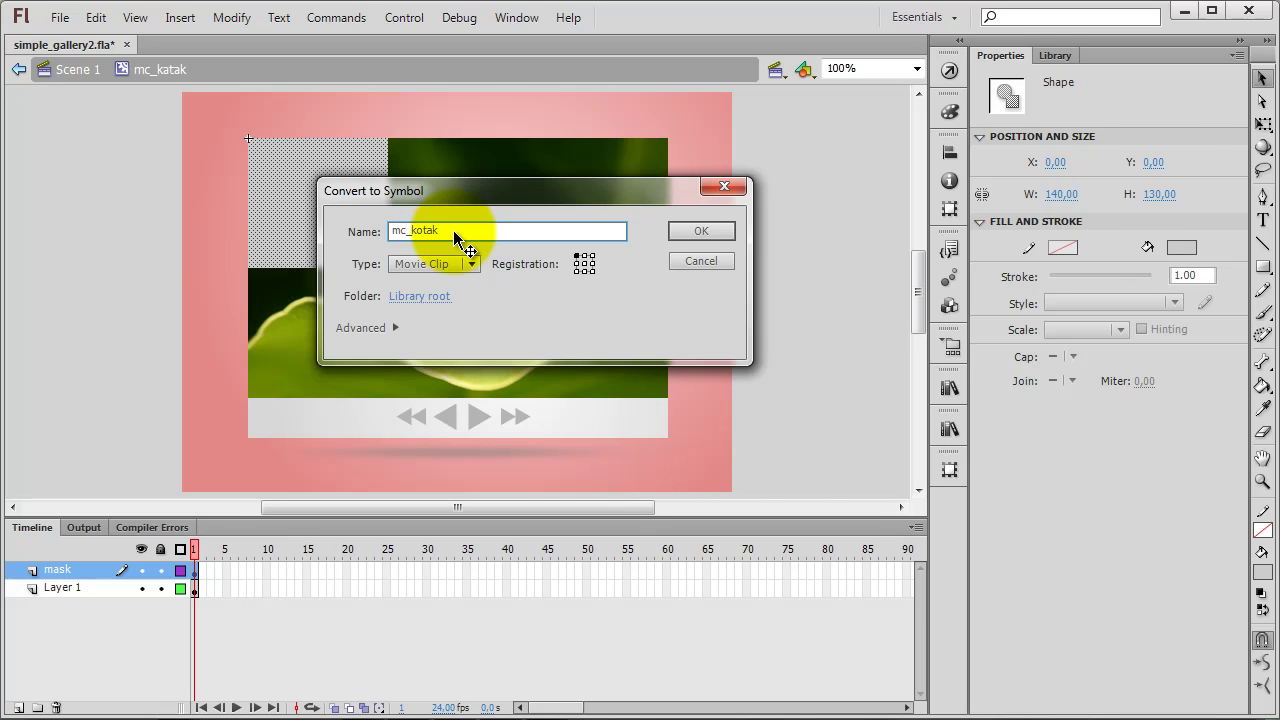
key(Return)
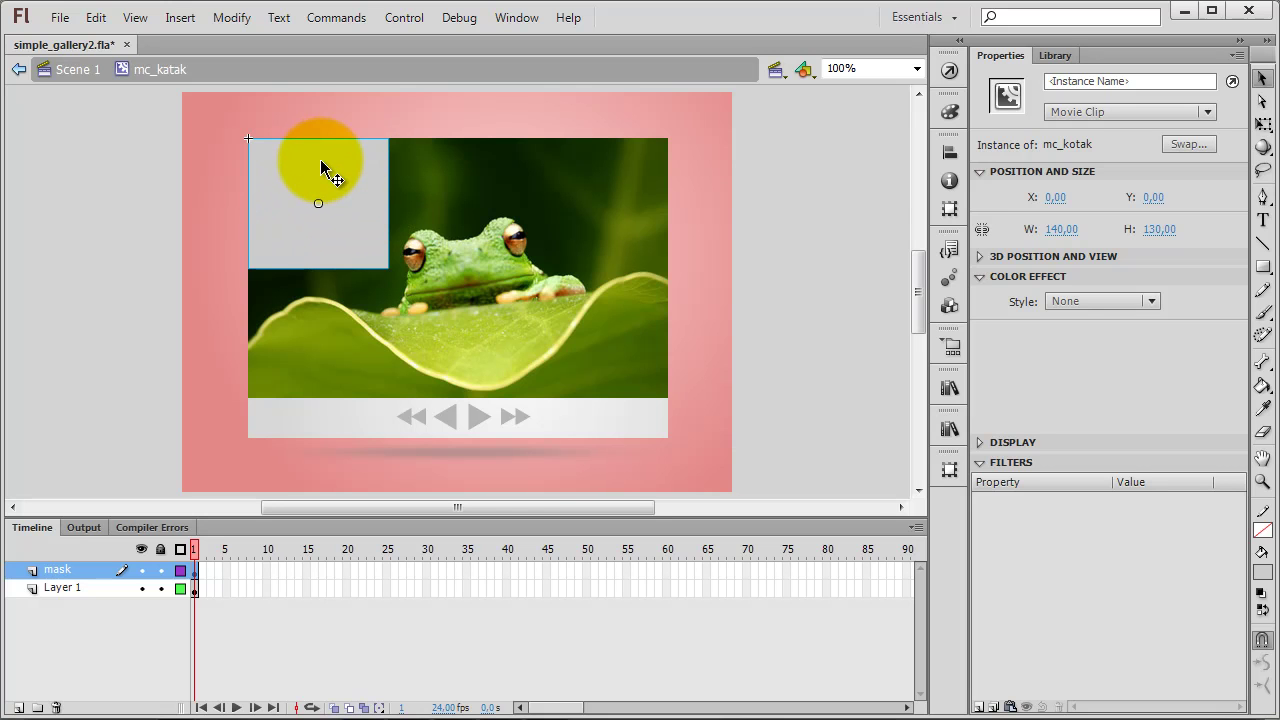
Convert the mc_kotak instance to another movie clip symbol named mc_mask1.
right_click(329, 174)
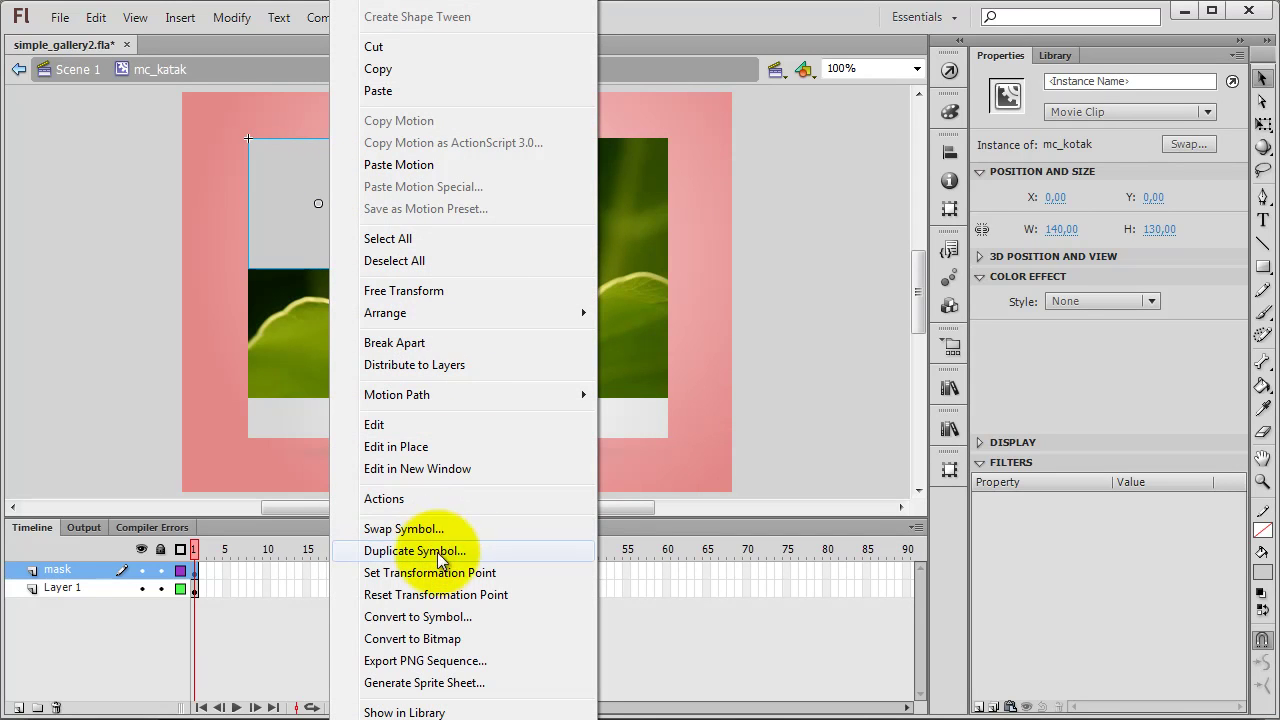
click(429, 616)
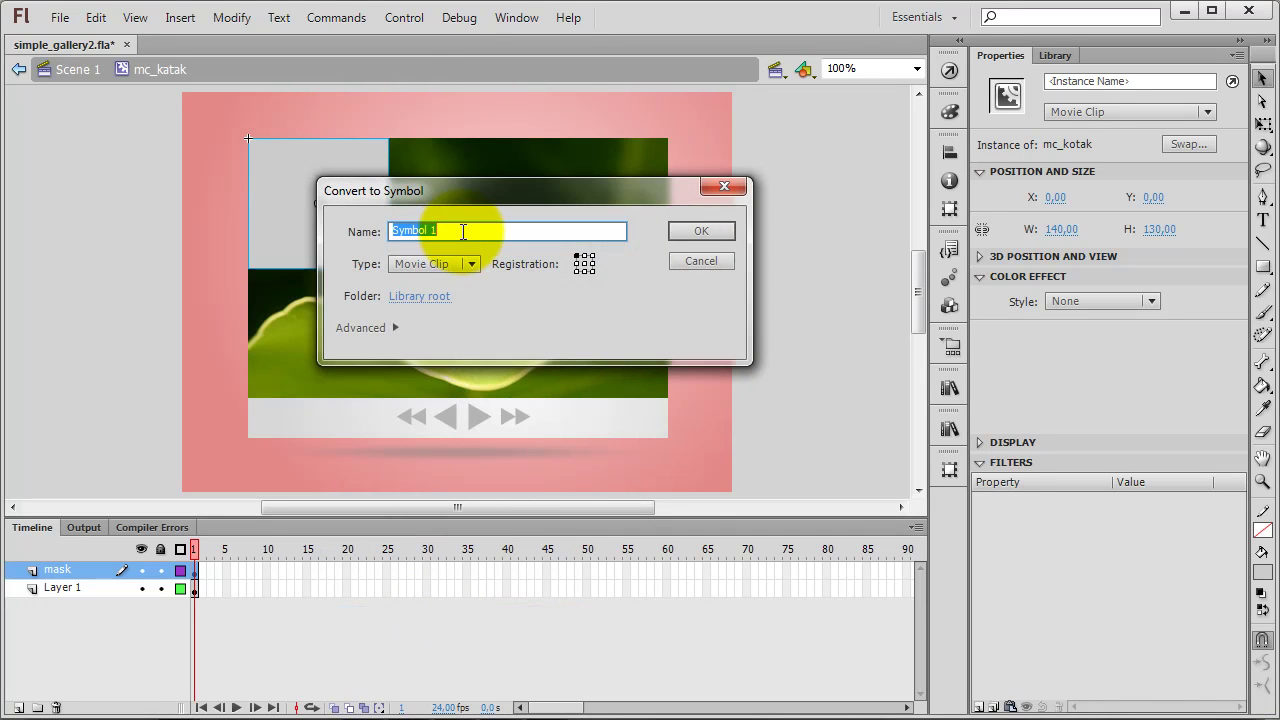
text(mc_mask1)
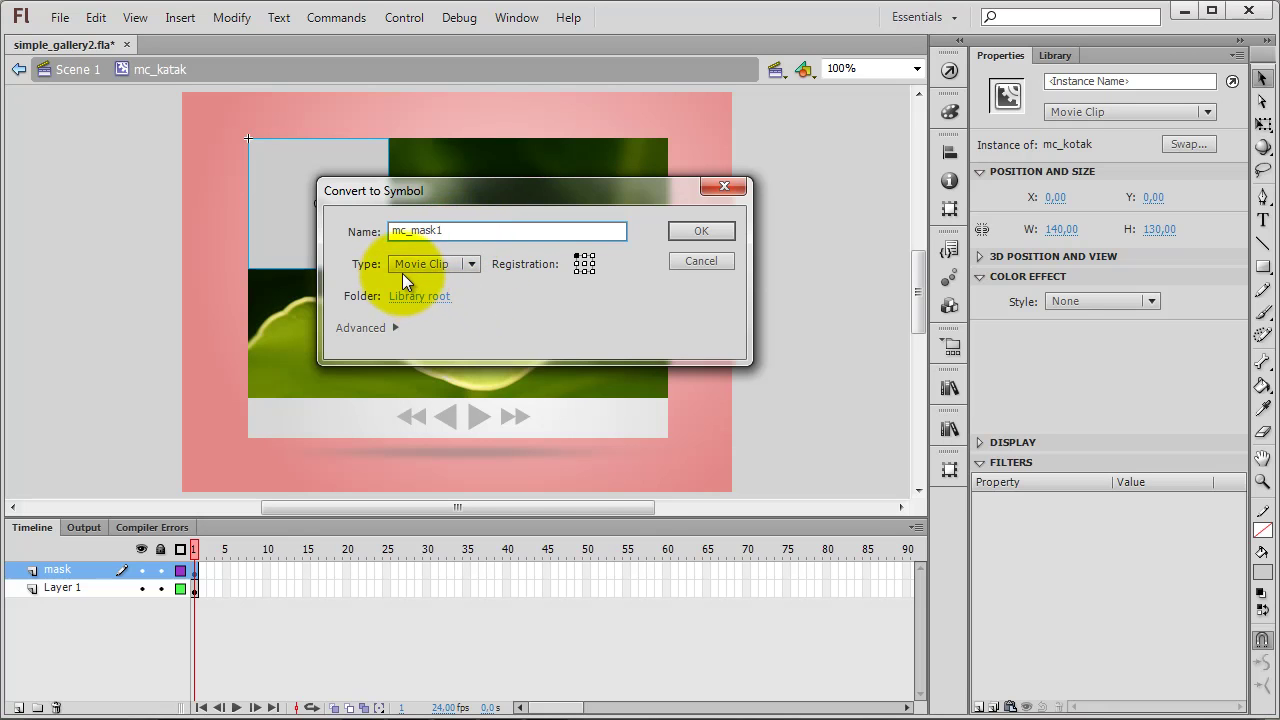
click(680, 233)
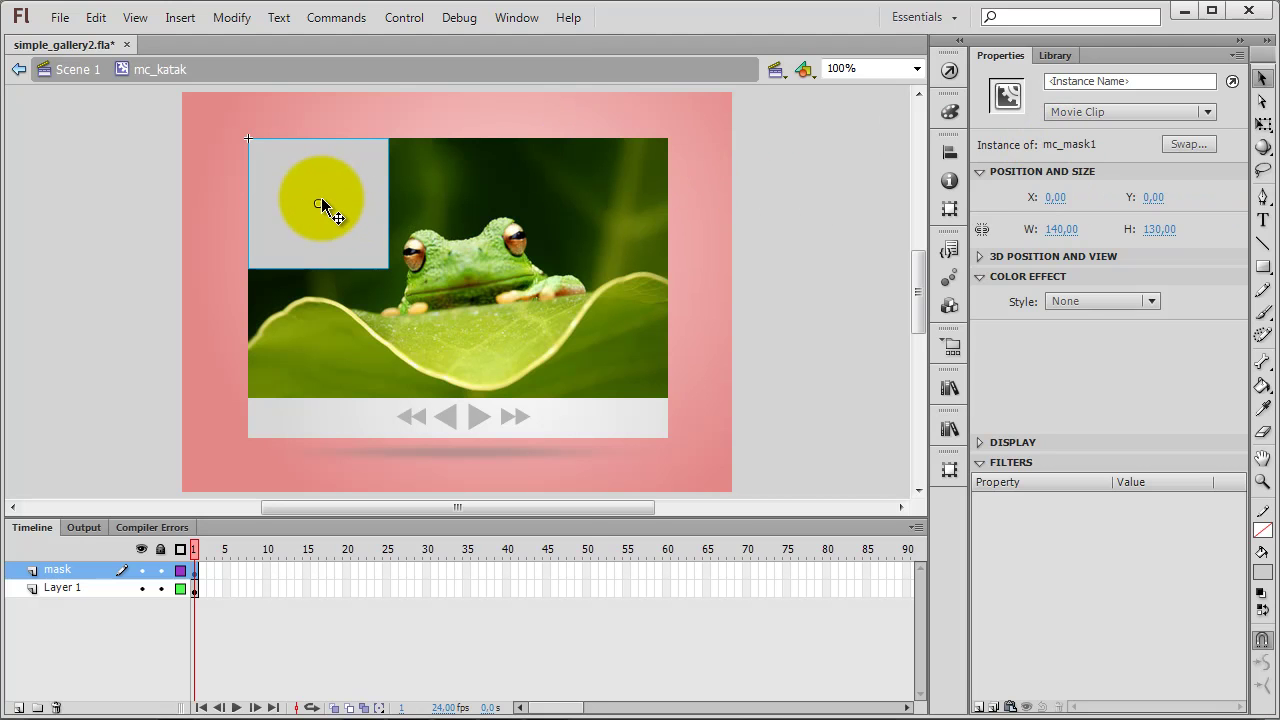
Edit mc_mask1 in place and copy its square to make six squares in two rows of three.
right_click(322, 204)
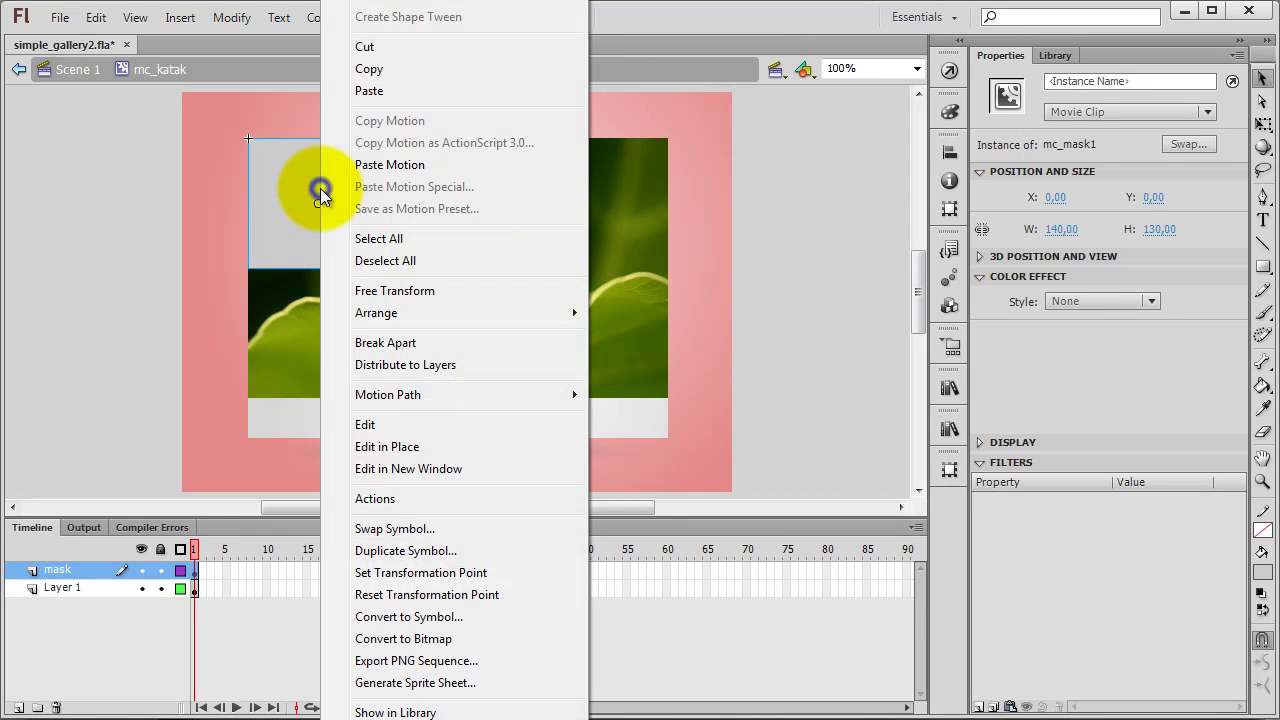
click(376, 447)
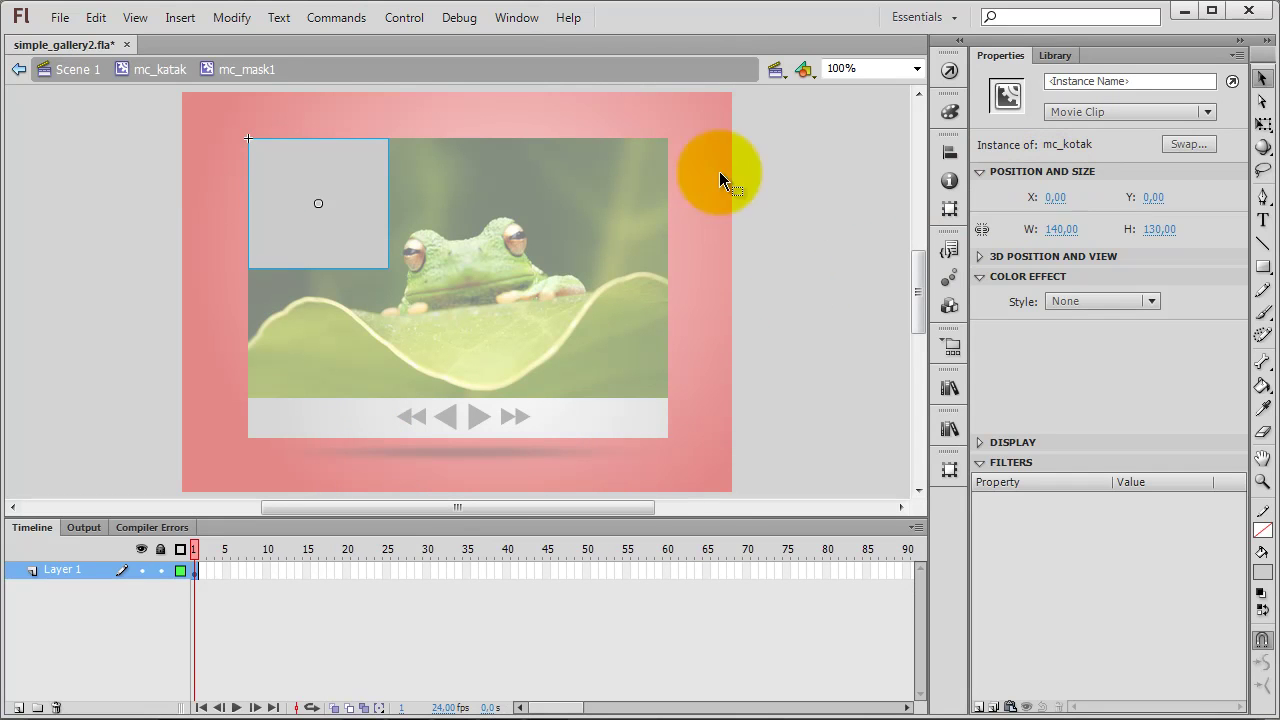
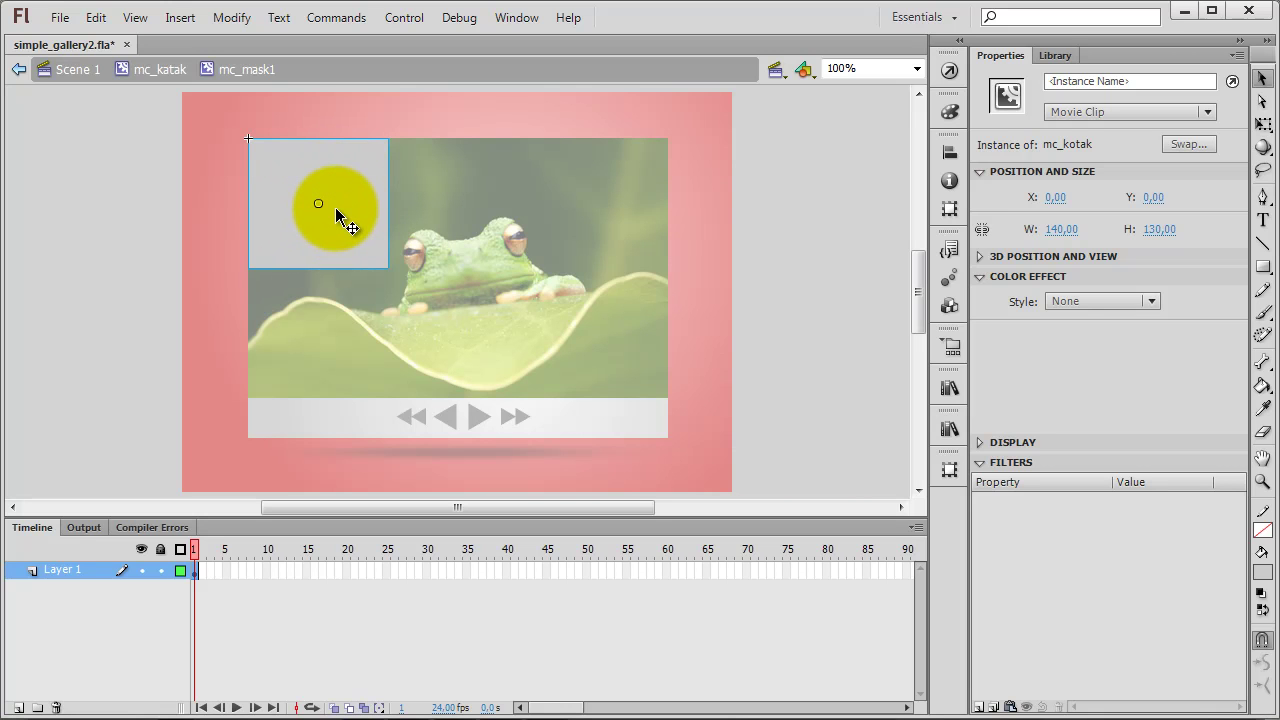
drag(332, 208, 308, 363)
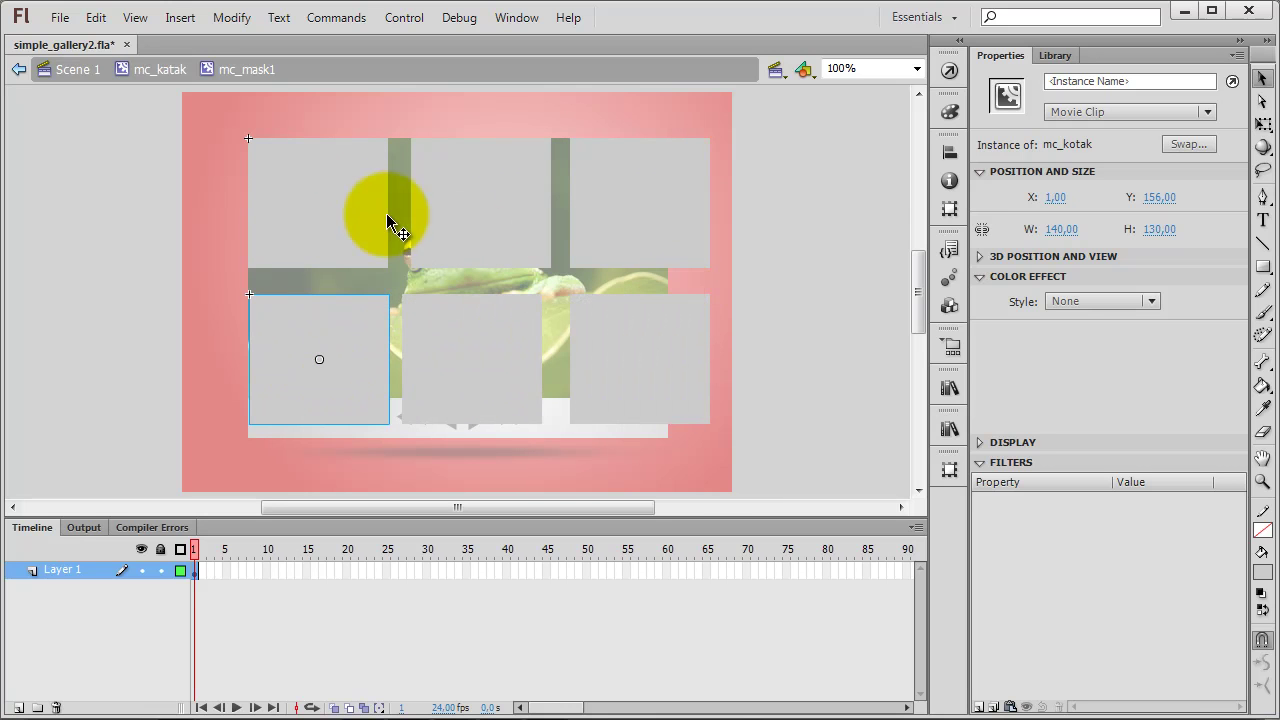
Set the X position of the upper row's middle square to 140.
click(332, 204)
click(467, 205)
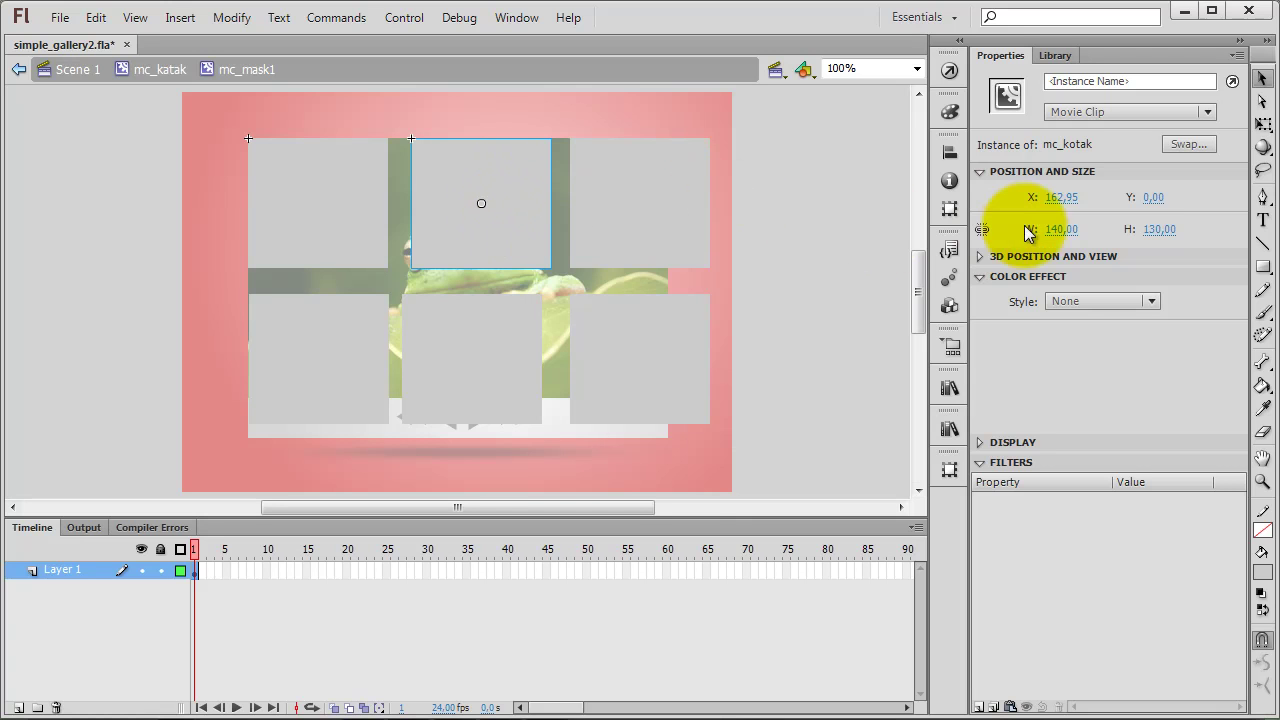
click(1063, 197)
text(140)
key(Tab)
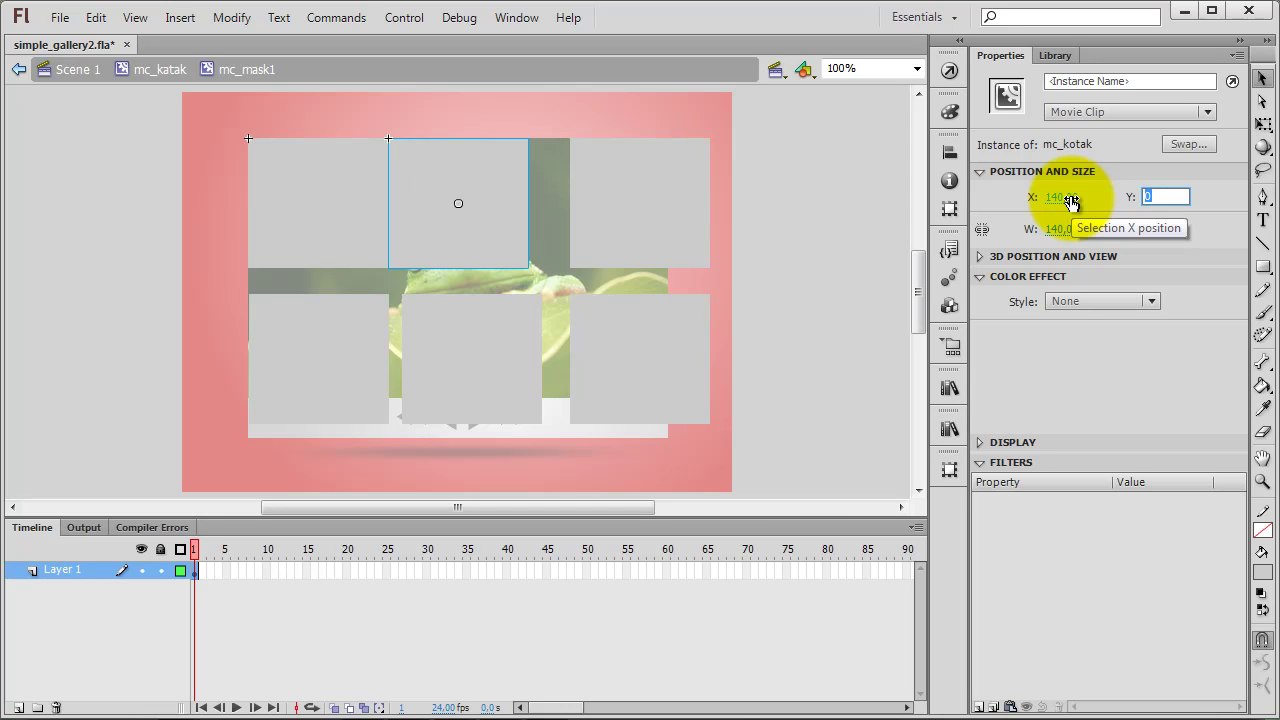
Set the X position of the upper row's last square to 280.
click(623, 182)
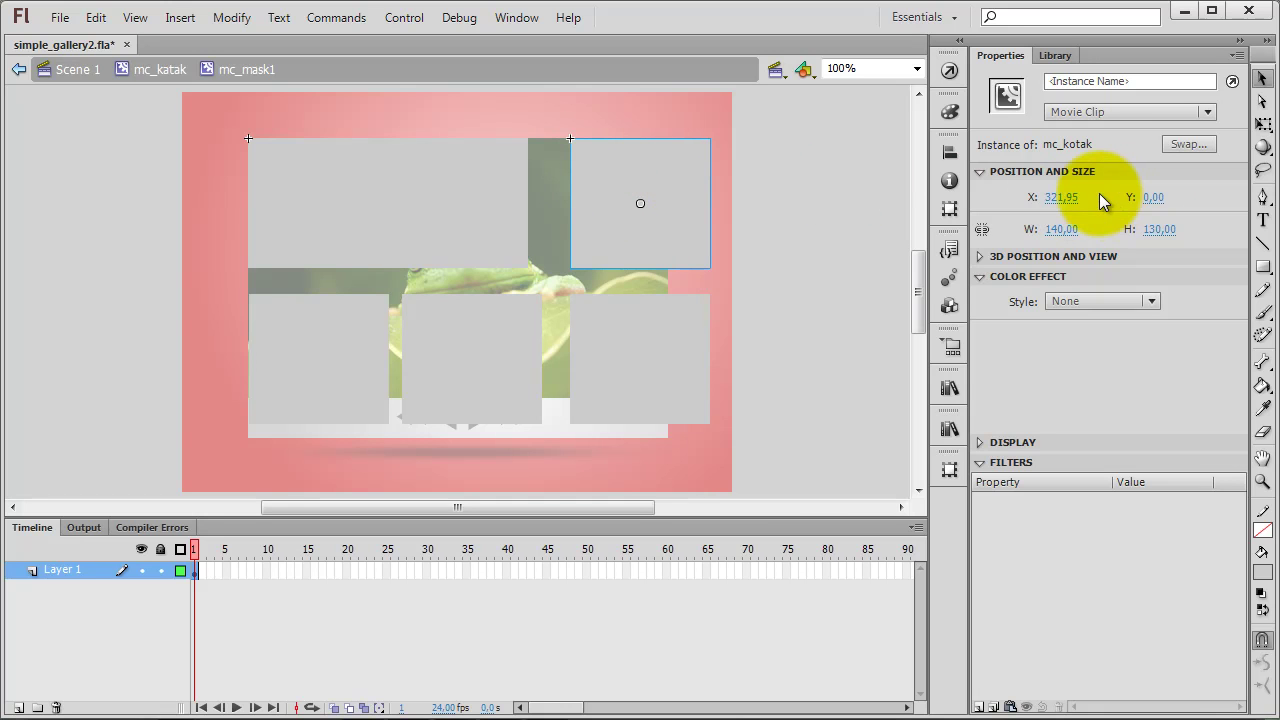
click(1072, 195)
text(28)
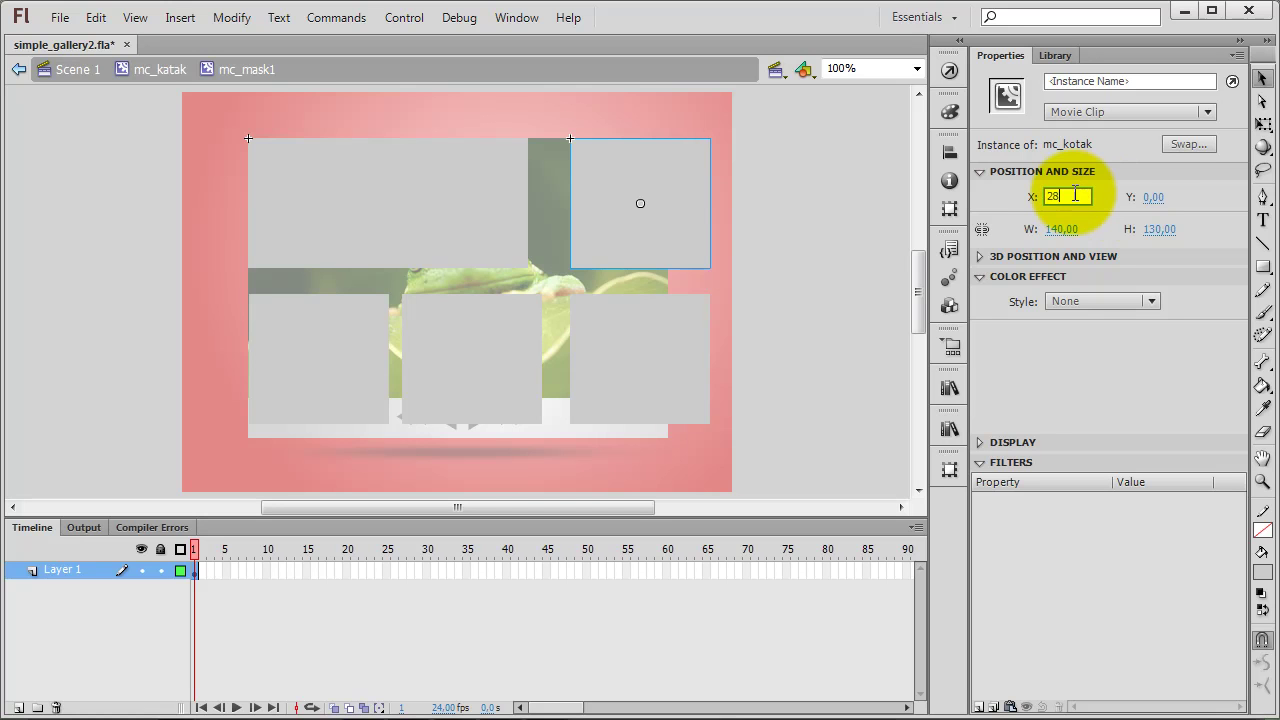
text(0)
key(Tab)
Position the lower row's first square at X 0 and Y 130.
click(357, 358)
click(1058, 197)
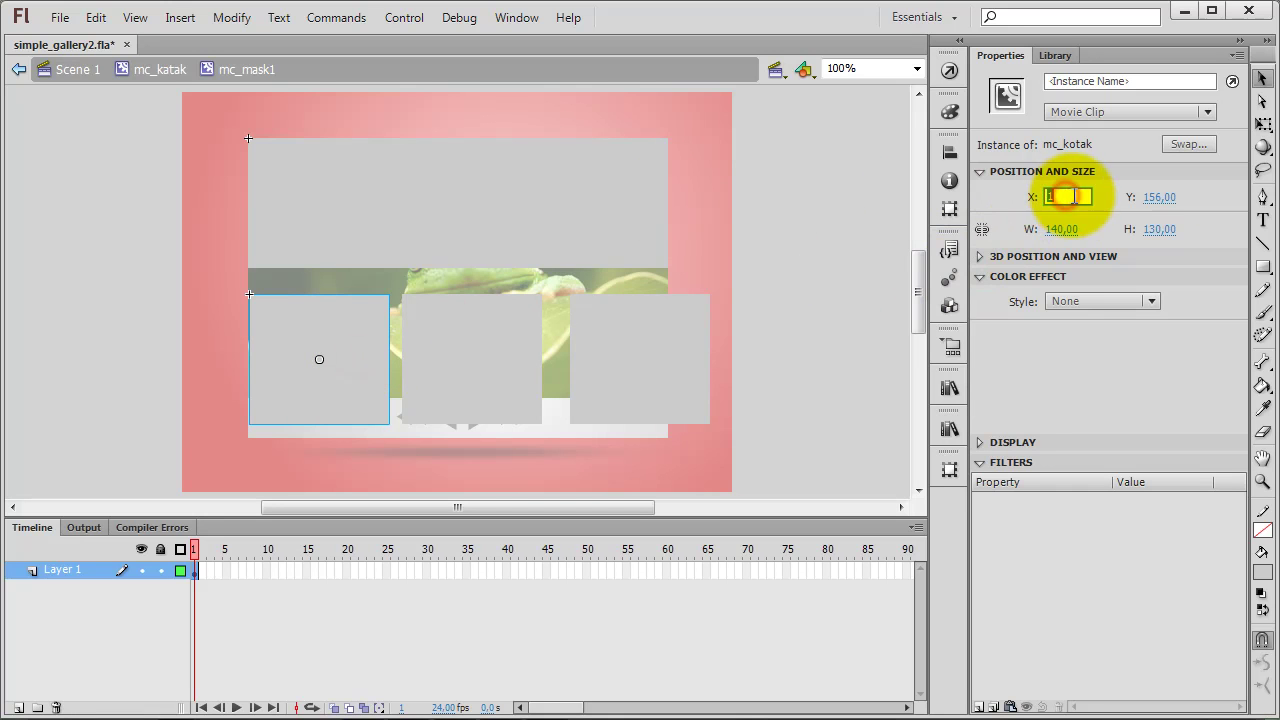
text(0)
key(Tab)
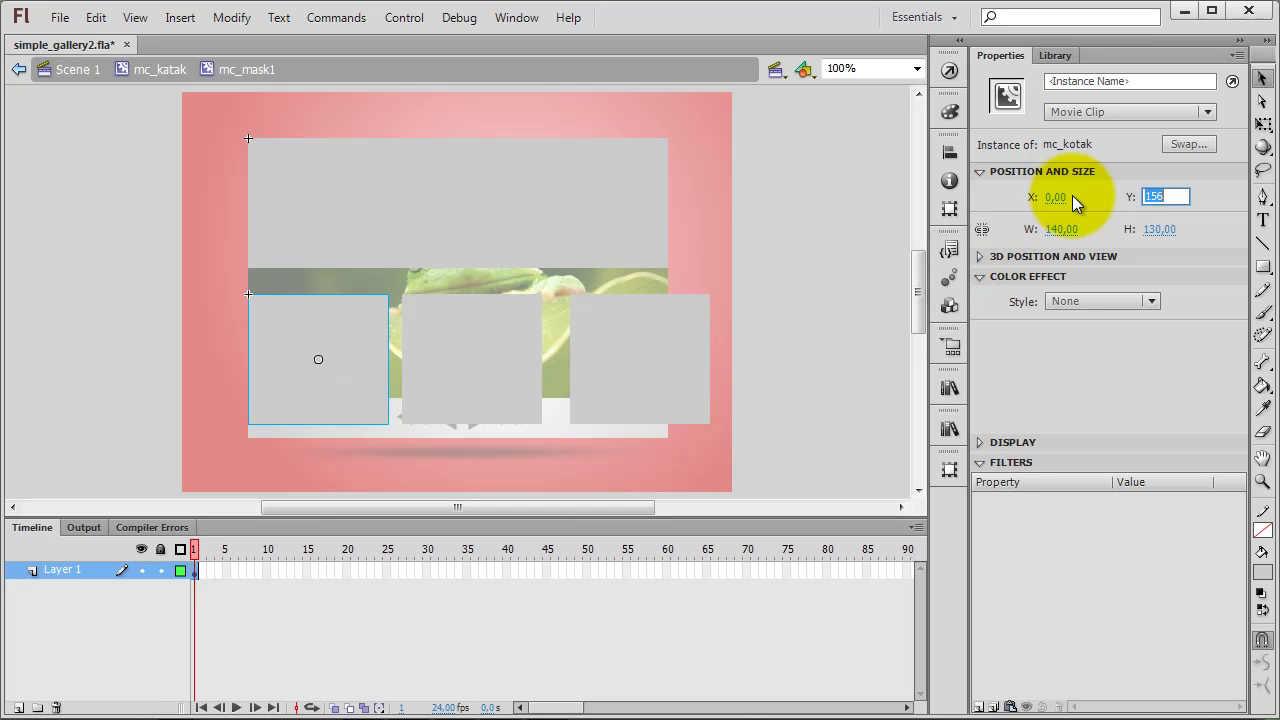
text(130)
key(Return)
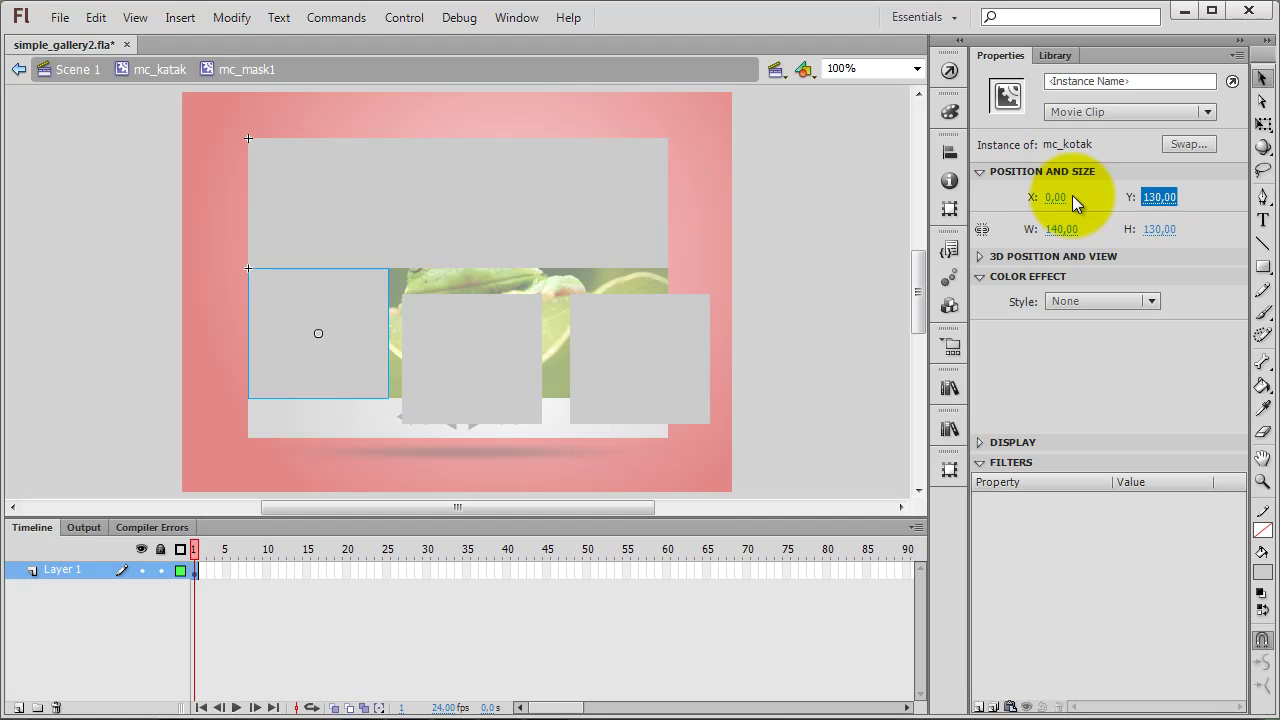
Position the lower row's middle square at X 140 and Y 130.
click(482, 359)
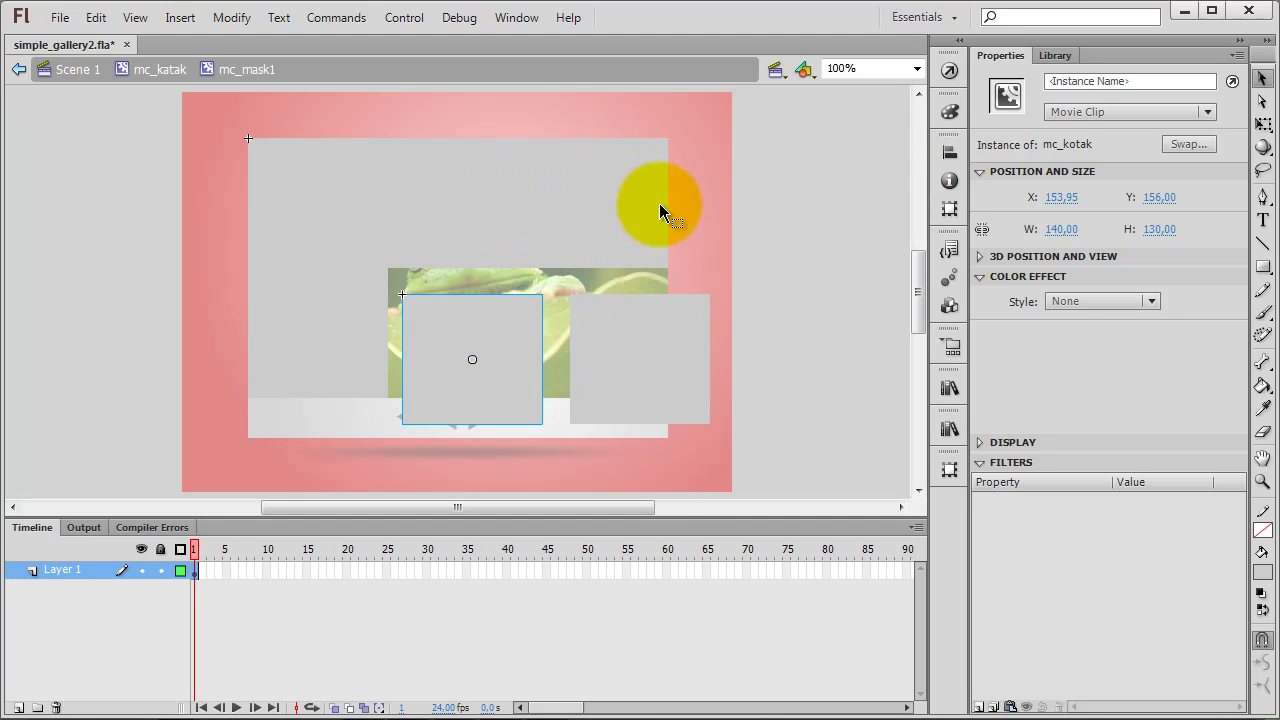
click(1062, 197)
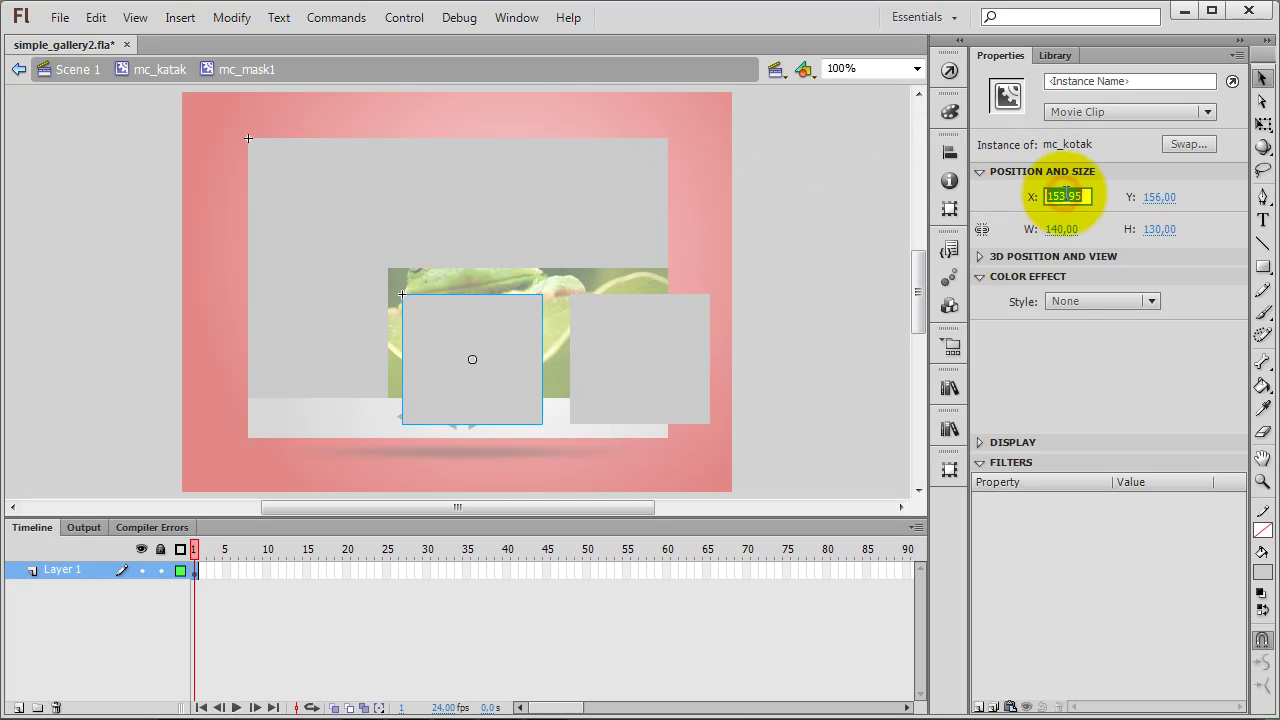
text(140)
key(Tab)
text(1)
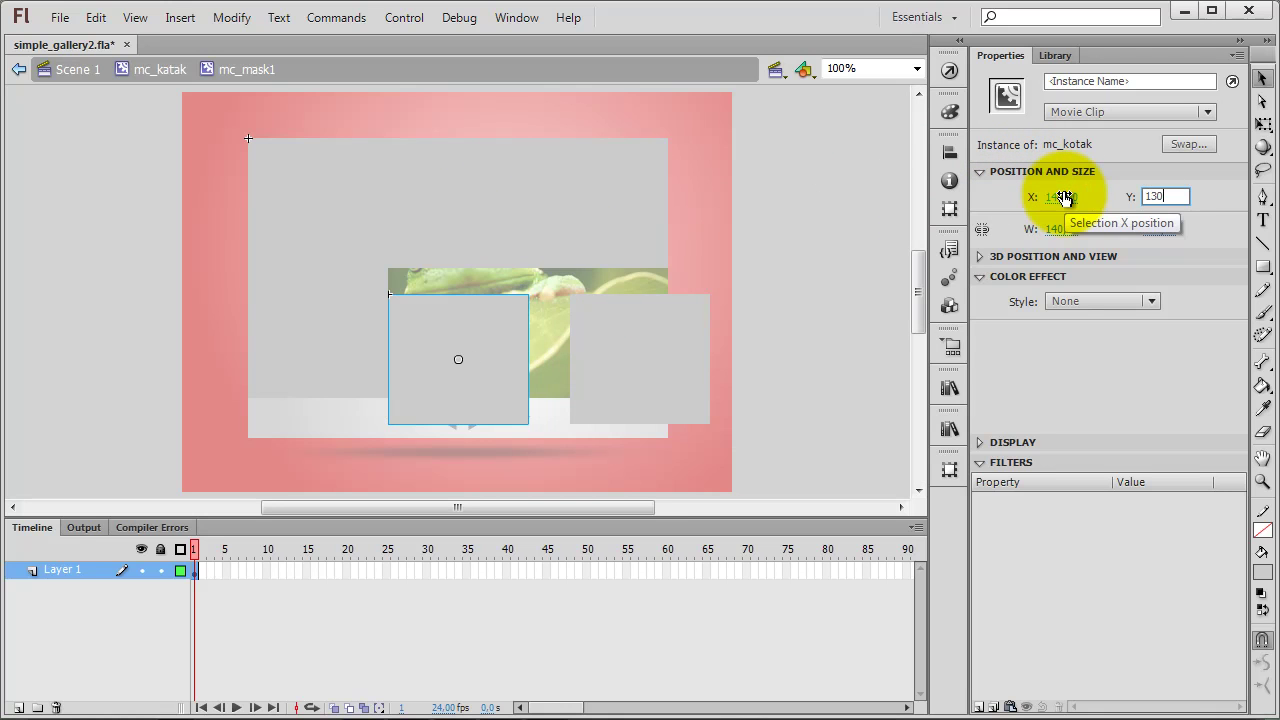
text(30)
key(Tab)
Position the lower row's last square at X 280 and Y 130, completing the gapless grid, and deselect it.
click(639, 340)
click(1062, 197)
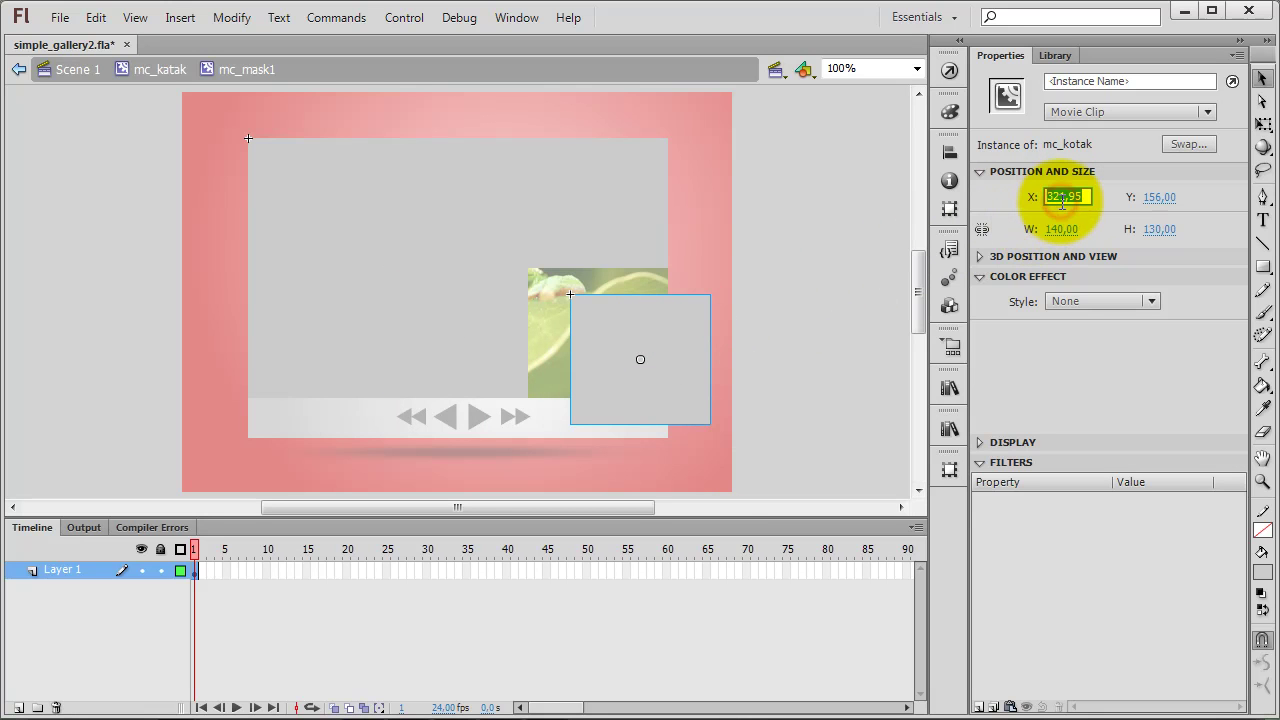
text(40)
key(Tab)
click(1060, 199)
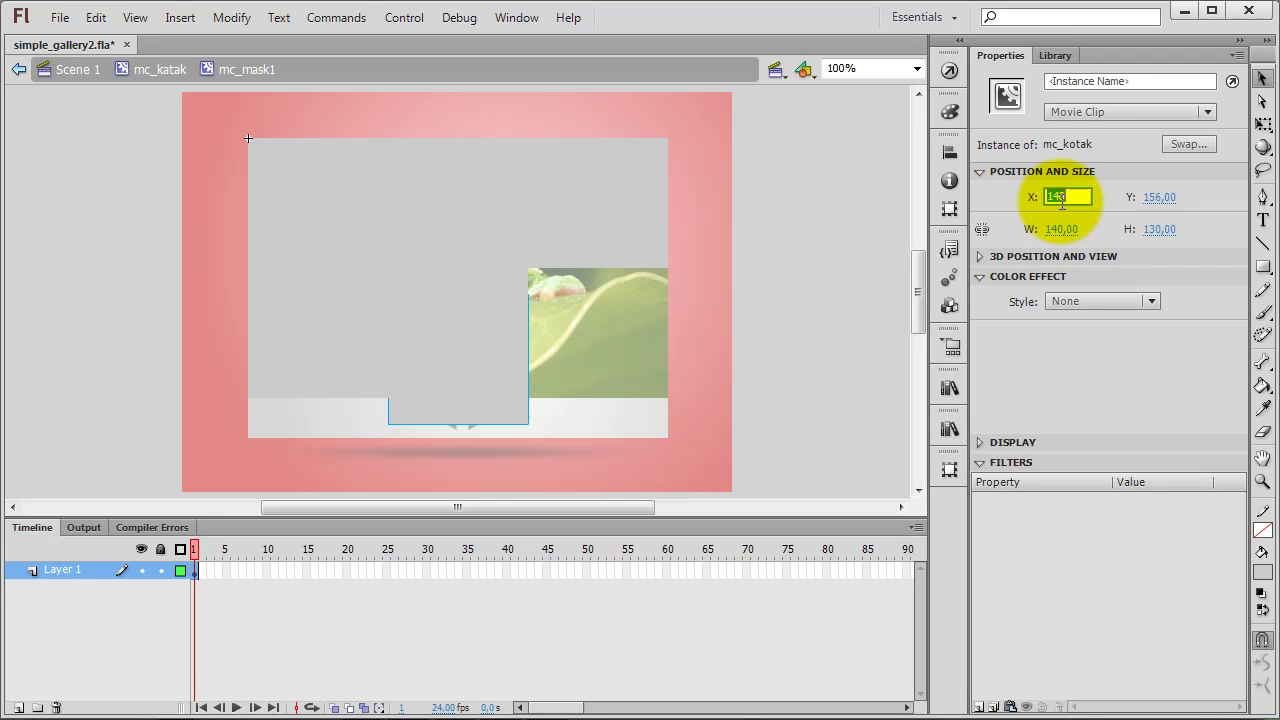
text(280)
key(Tab)
text(1)
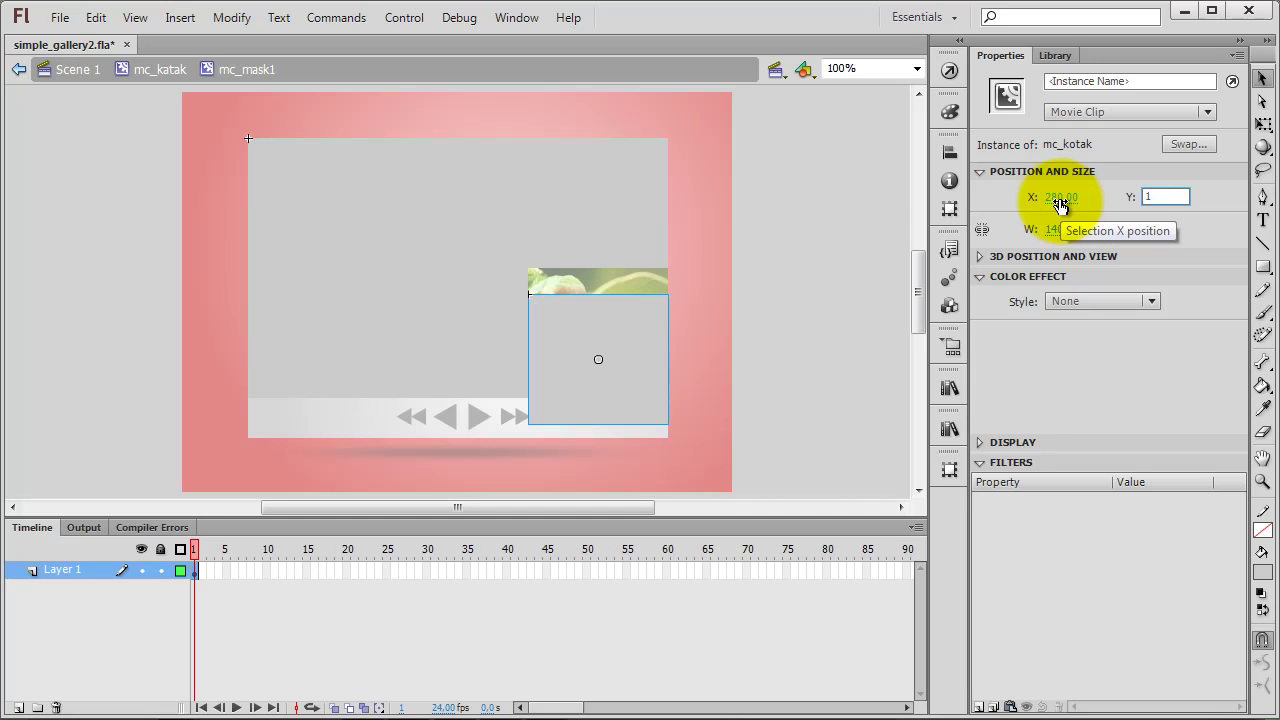
key(Return)
click(800, 172)
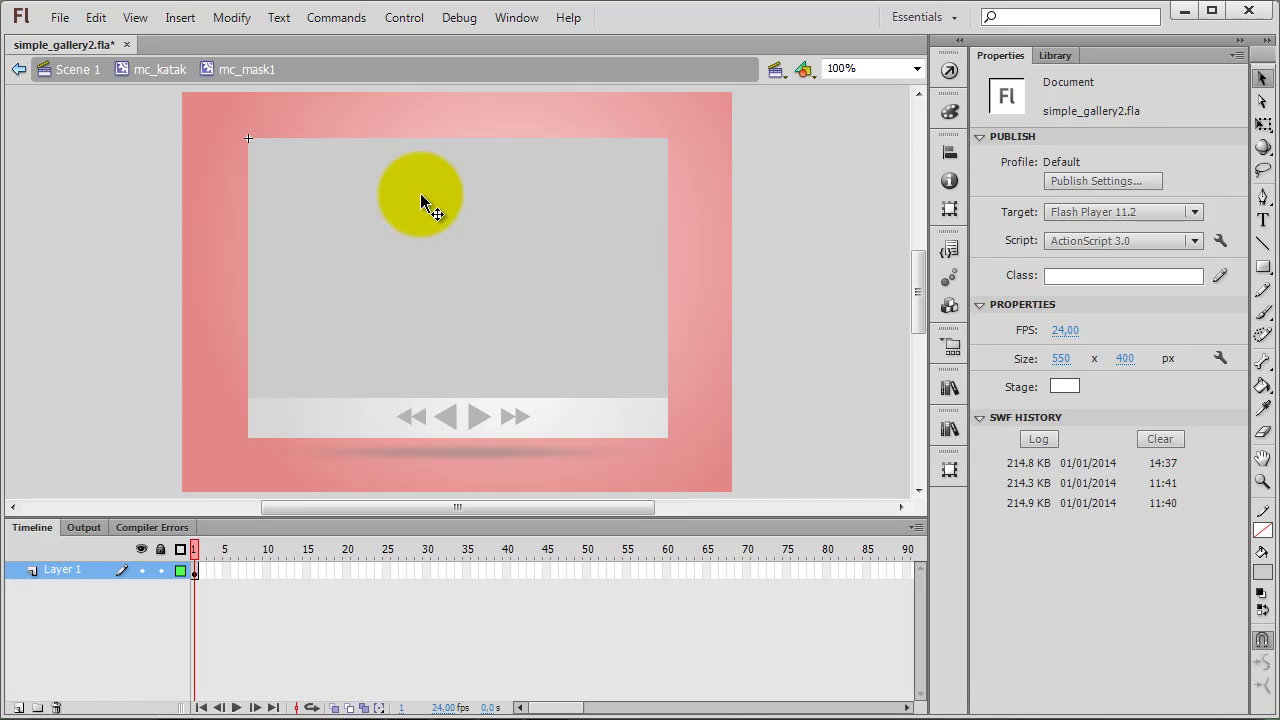
click(421, 191)
shift+click(586, 186)
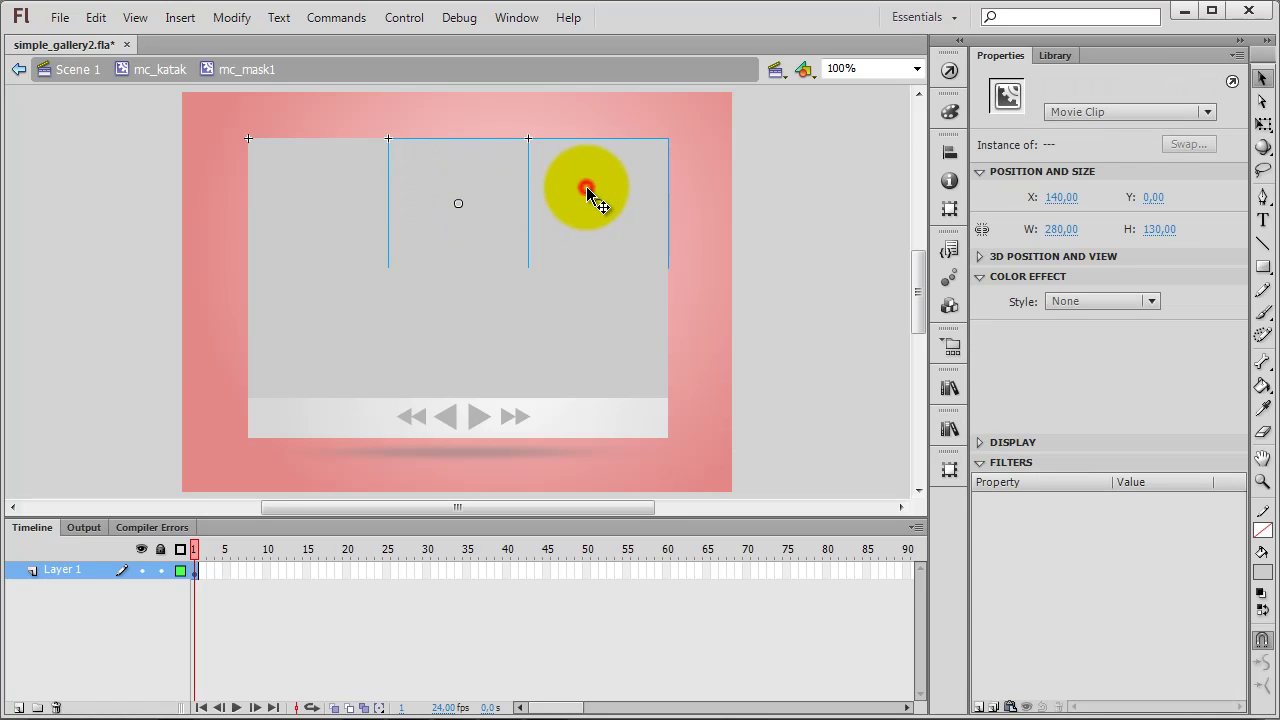
shift+click(311, 328)
shift+click(427, 327)
click(841, 188)
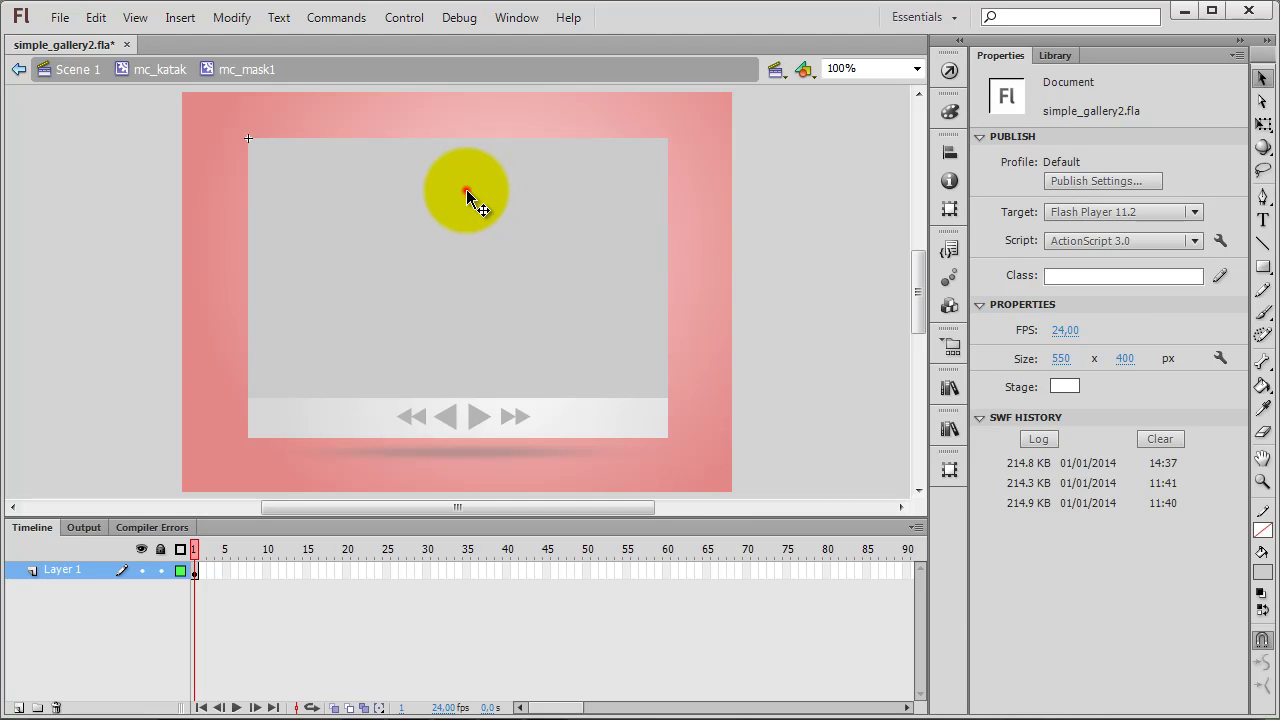
Select all the squares except the first one and distribute them to separate layers.
click(466, 190)
shift+click(578, 191)
shift+click(320, 337)
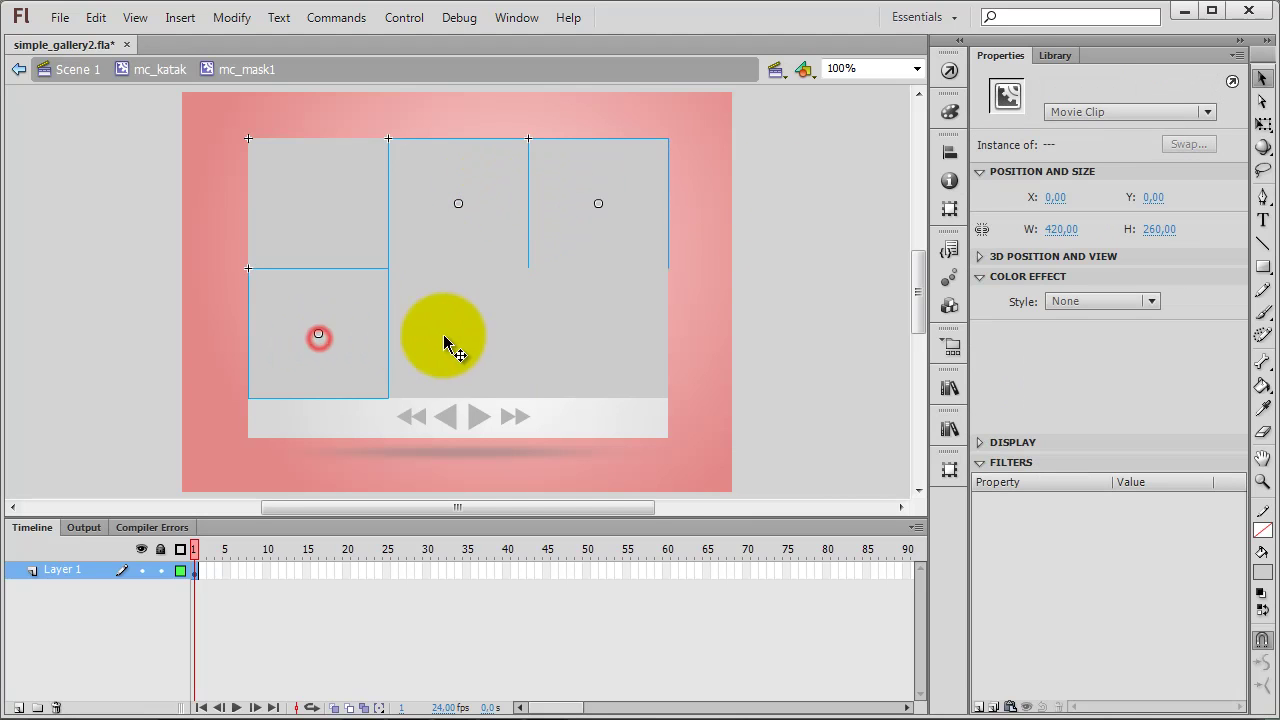
shift+click(447, 335)
shift+click(598, 330)
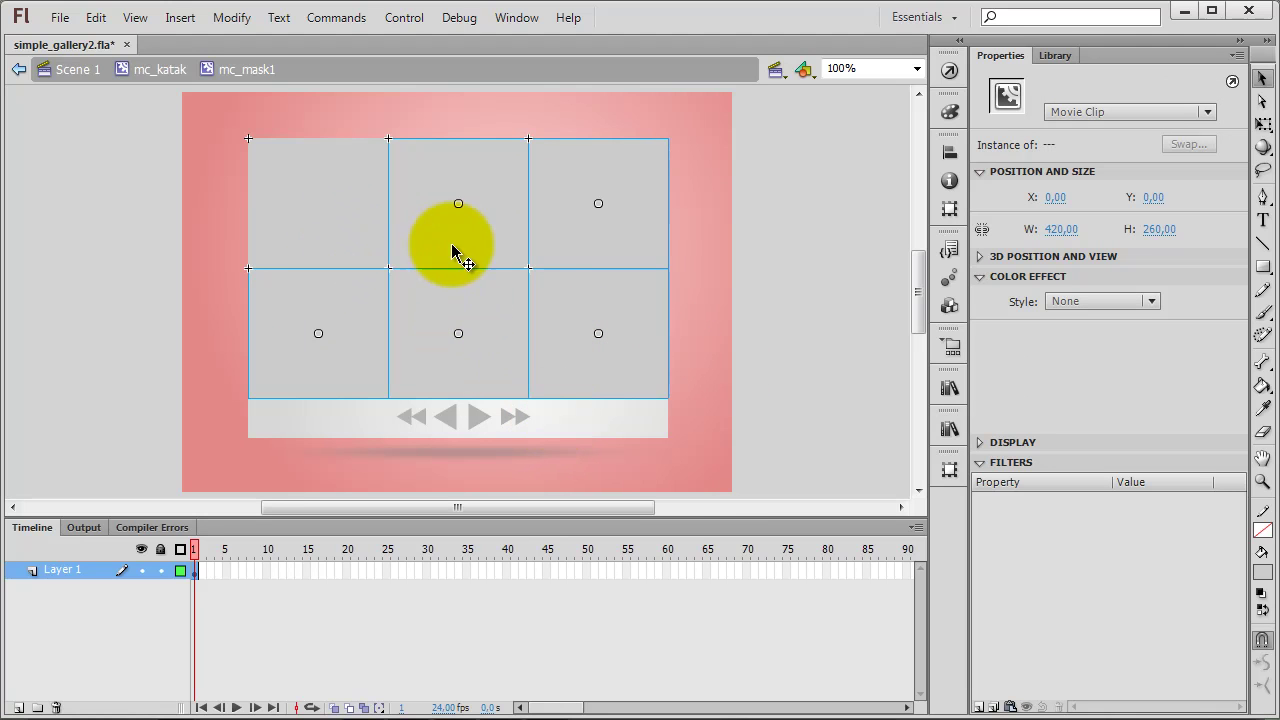
right_click(442, 201)
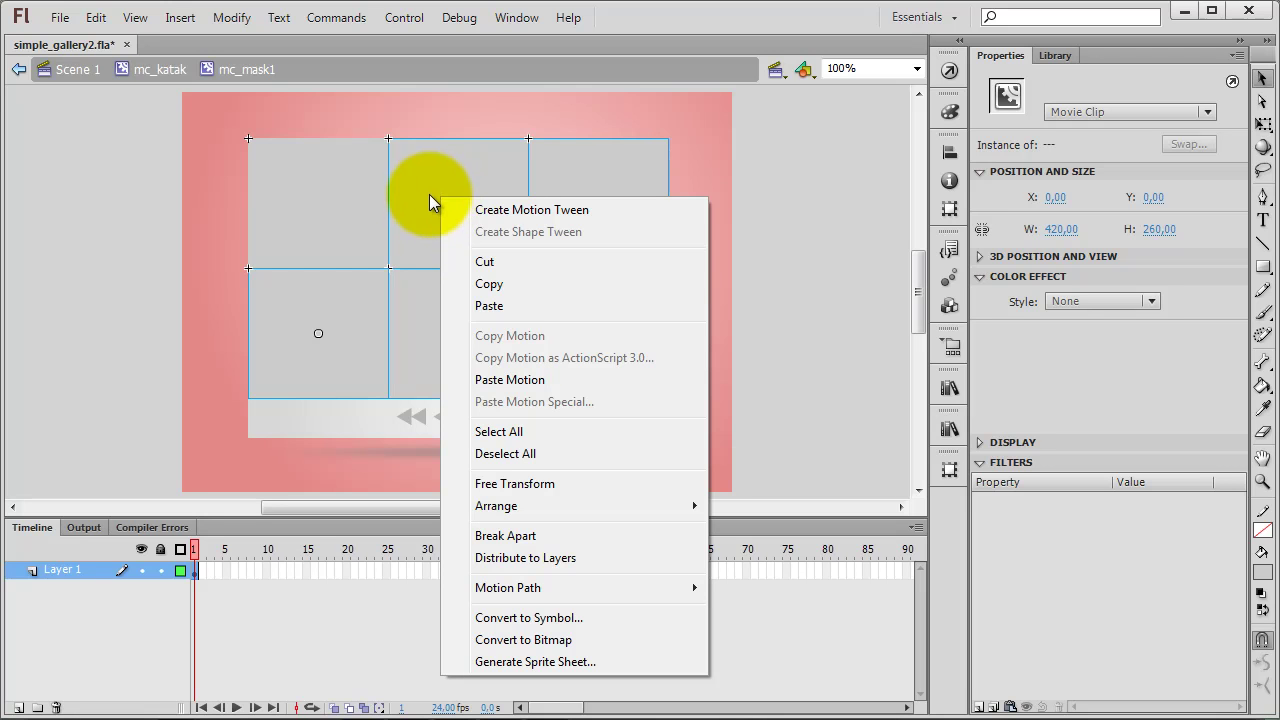
click(531, 565)
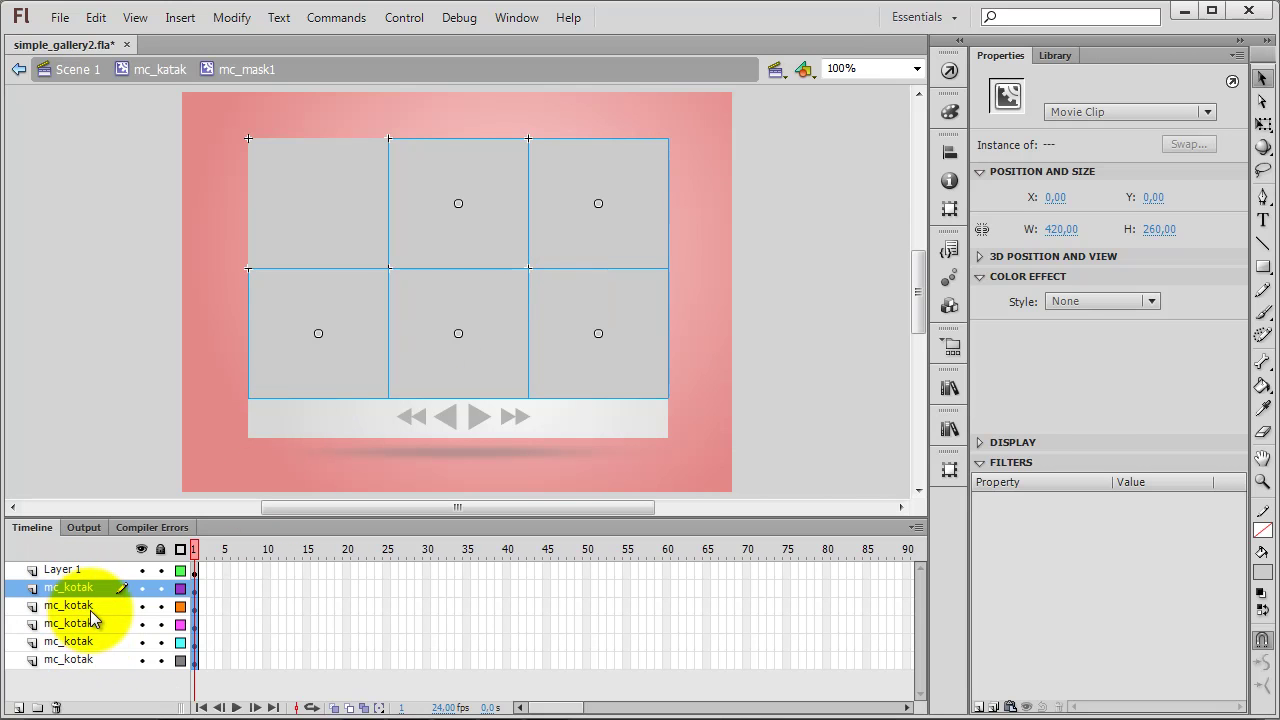
click(92, 391)
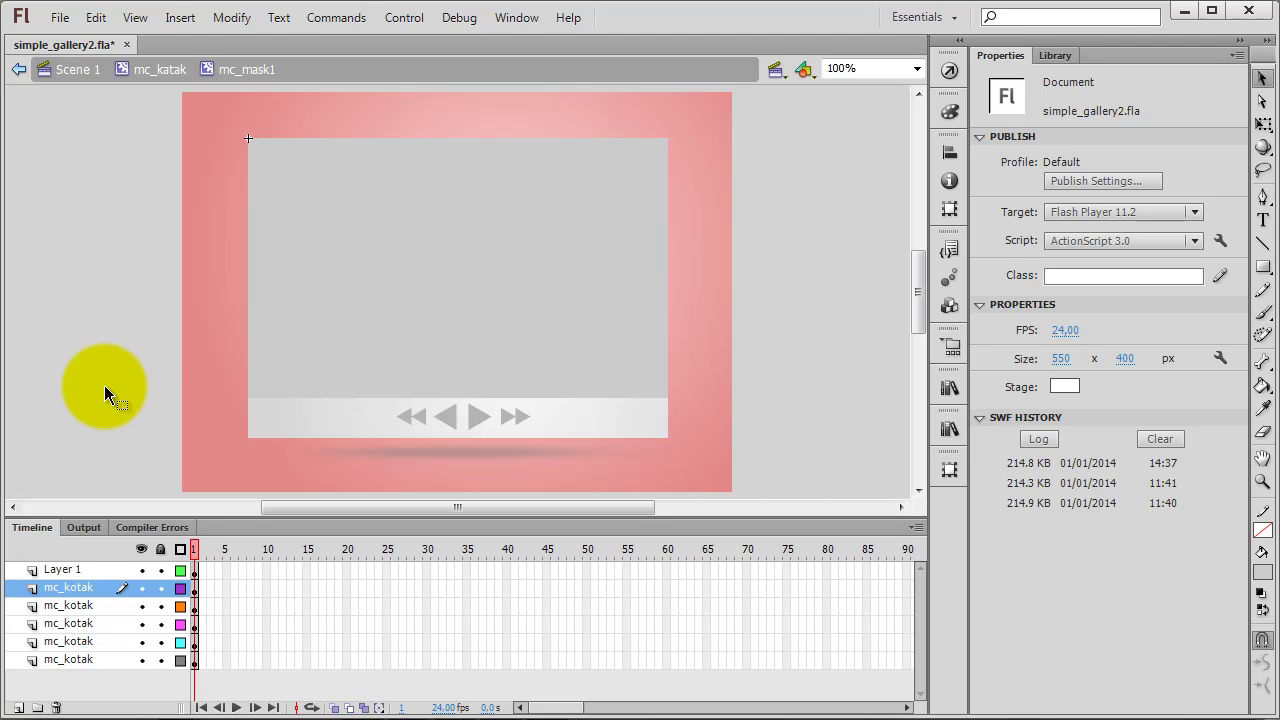
Create a motion tween for the first square on Layer 1 and extend it to frame 25, with a keyframe there.
click(306, 190)
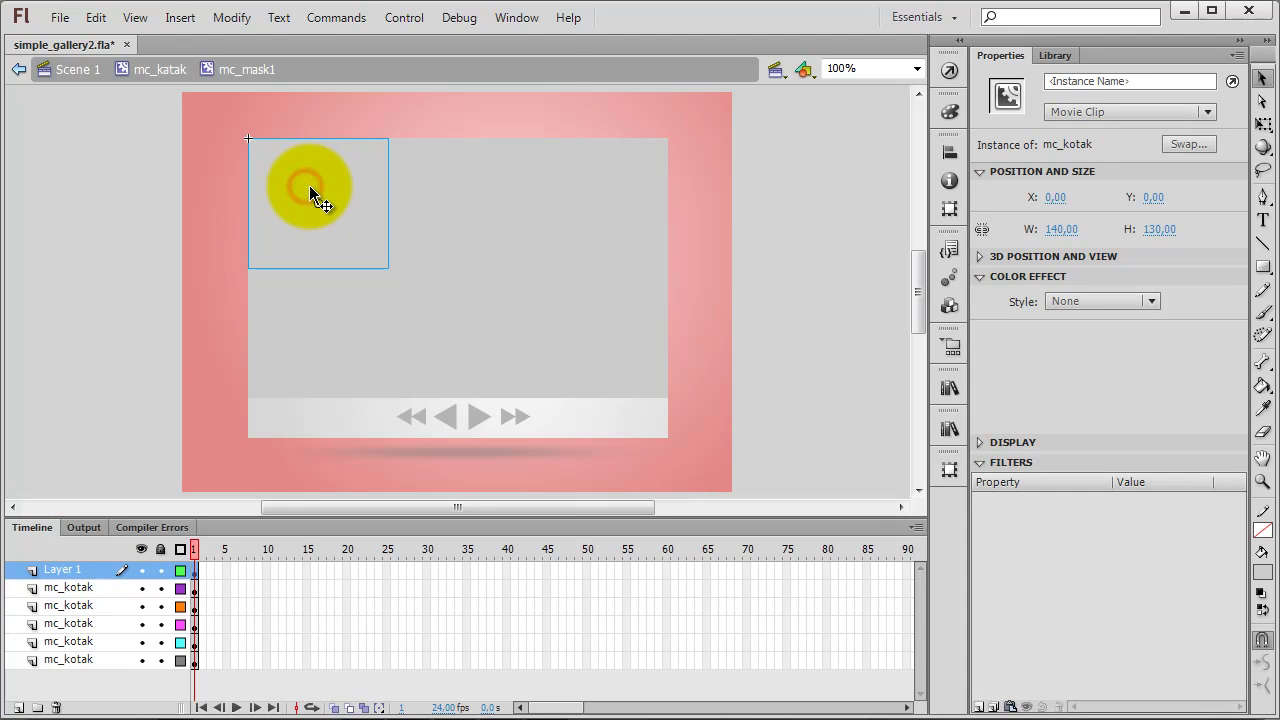
right_click(305, 187)
click(195, 569)
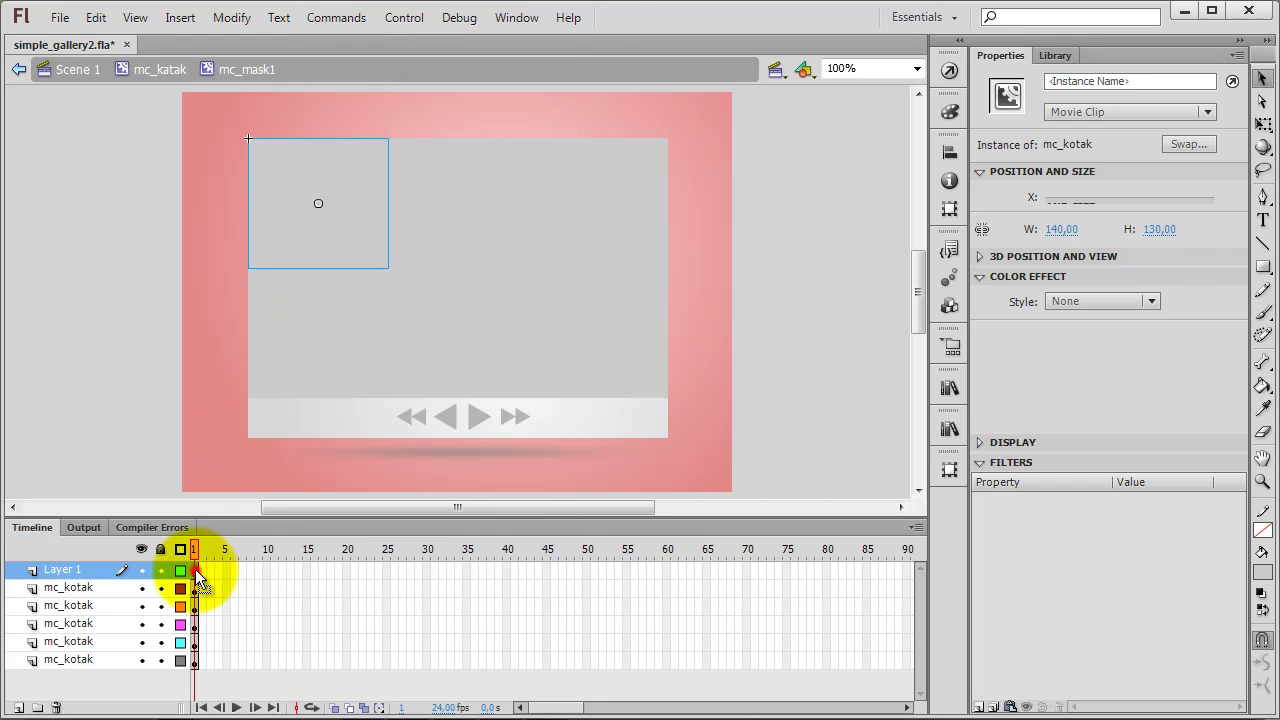
click(195, 569)
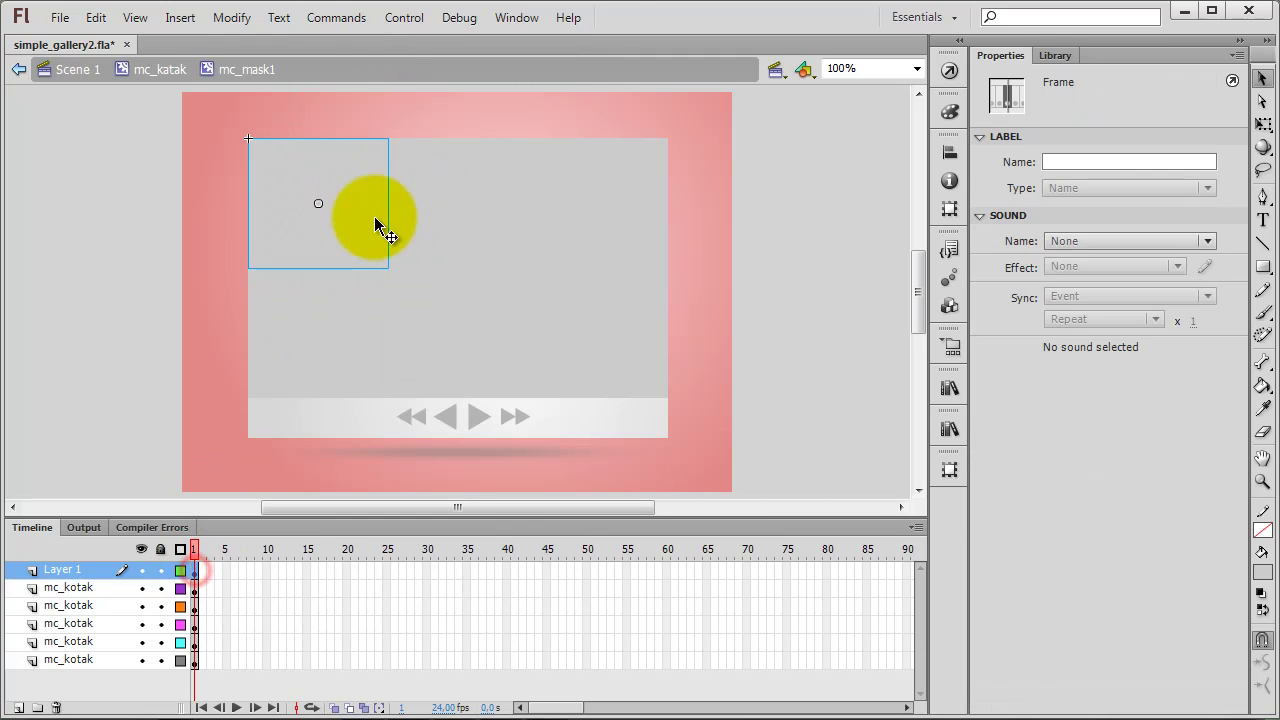
right_click(196, 571)
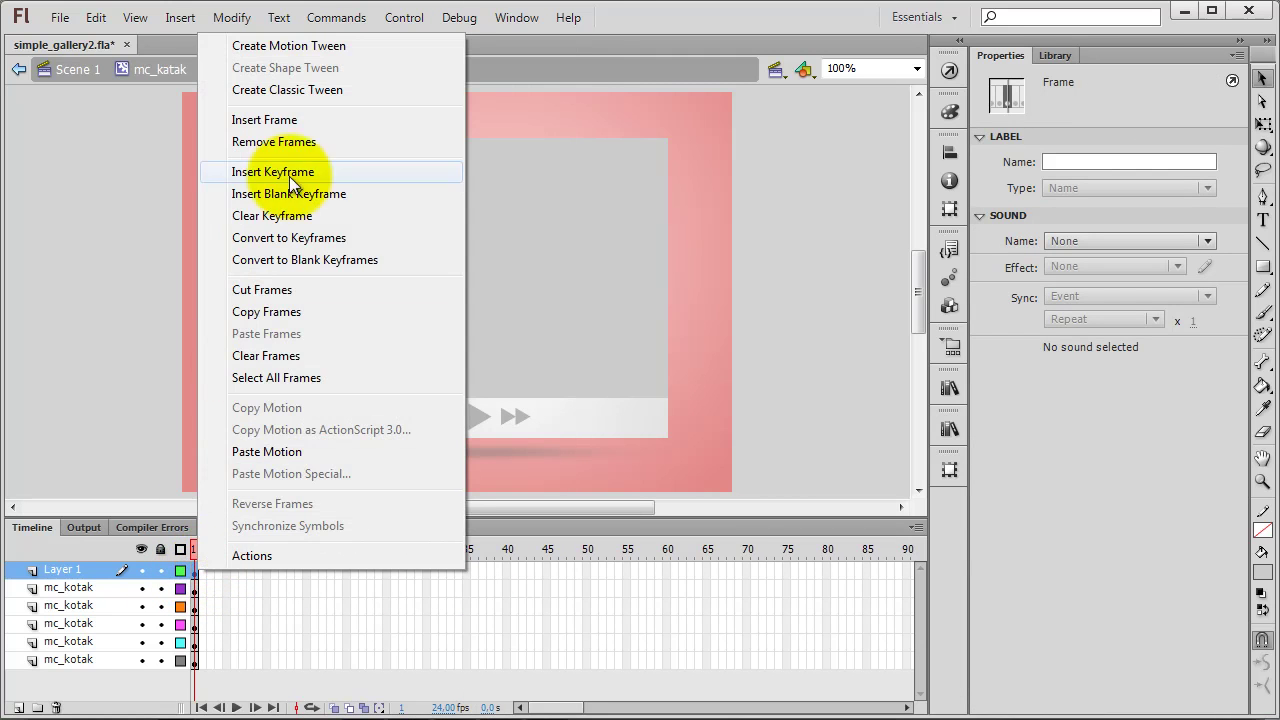
click(331, 45)
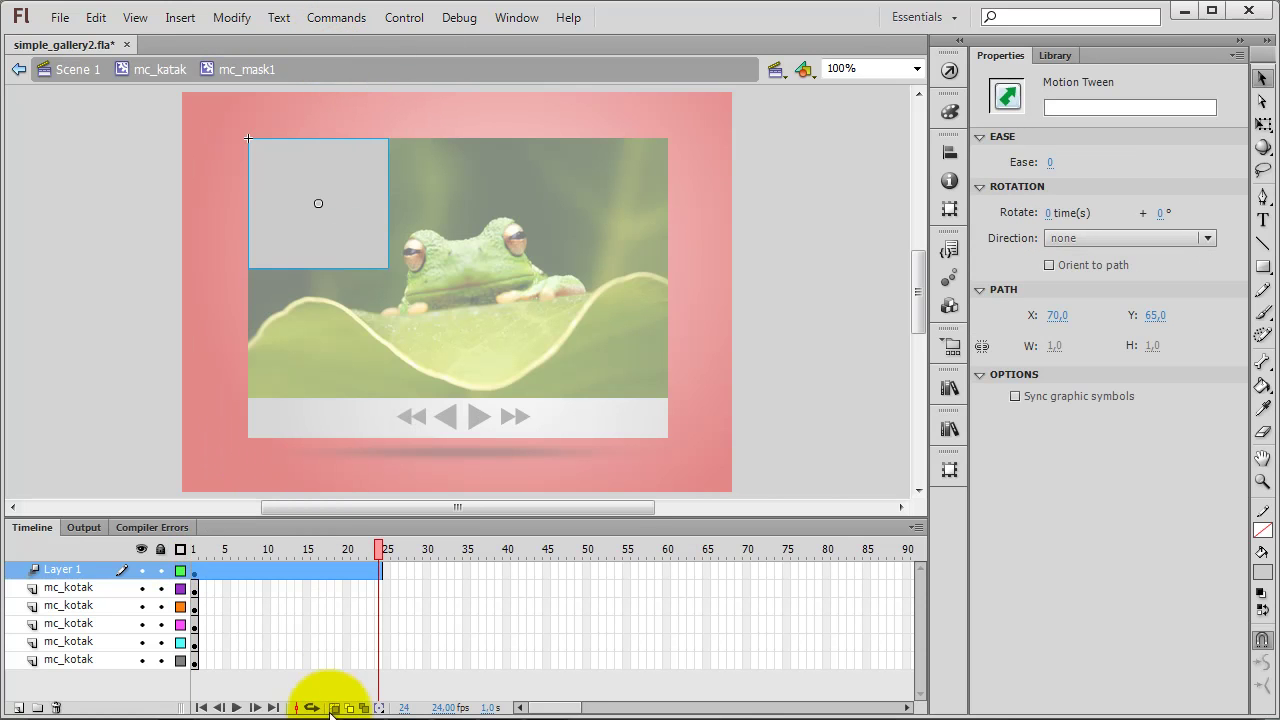
click(382, 573)
drag(384, 571, 393, 583)
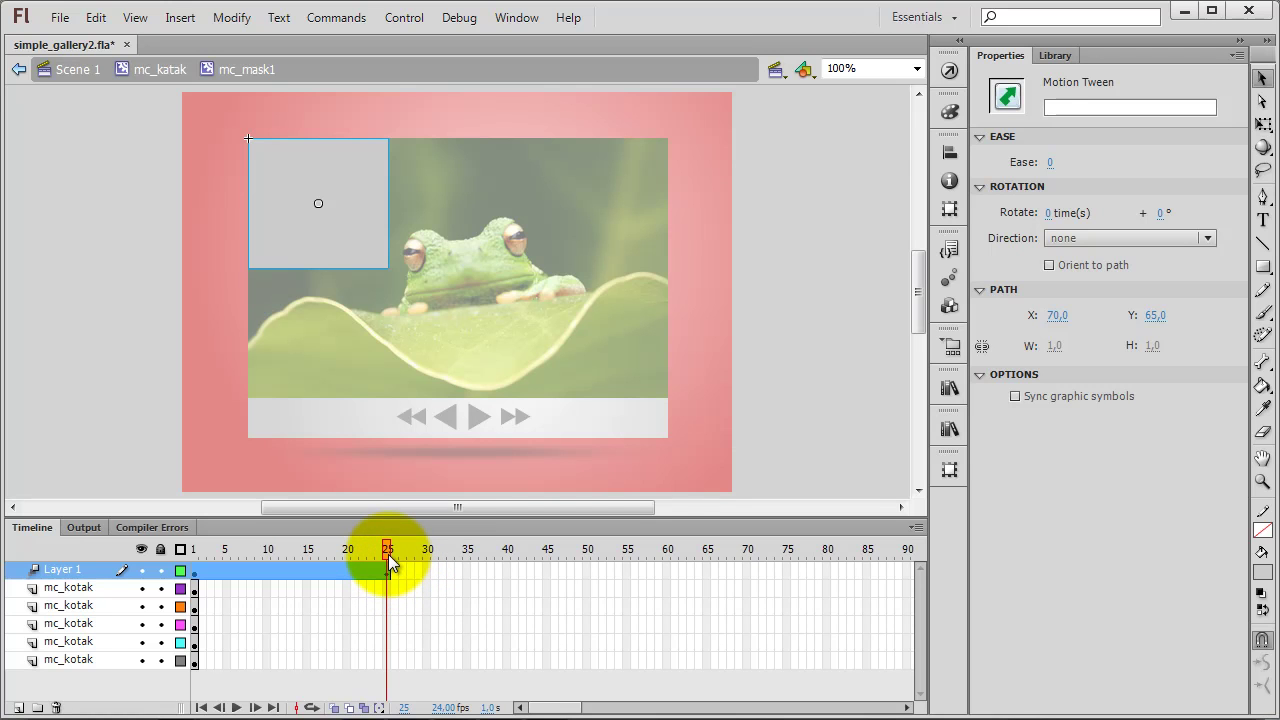
At frame 1, scale the first square down around its centre to about 16 × 15 px with Free Transform.
drag(390, 558, 198, 553)
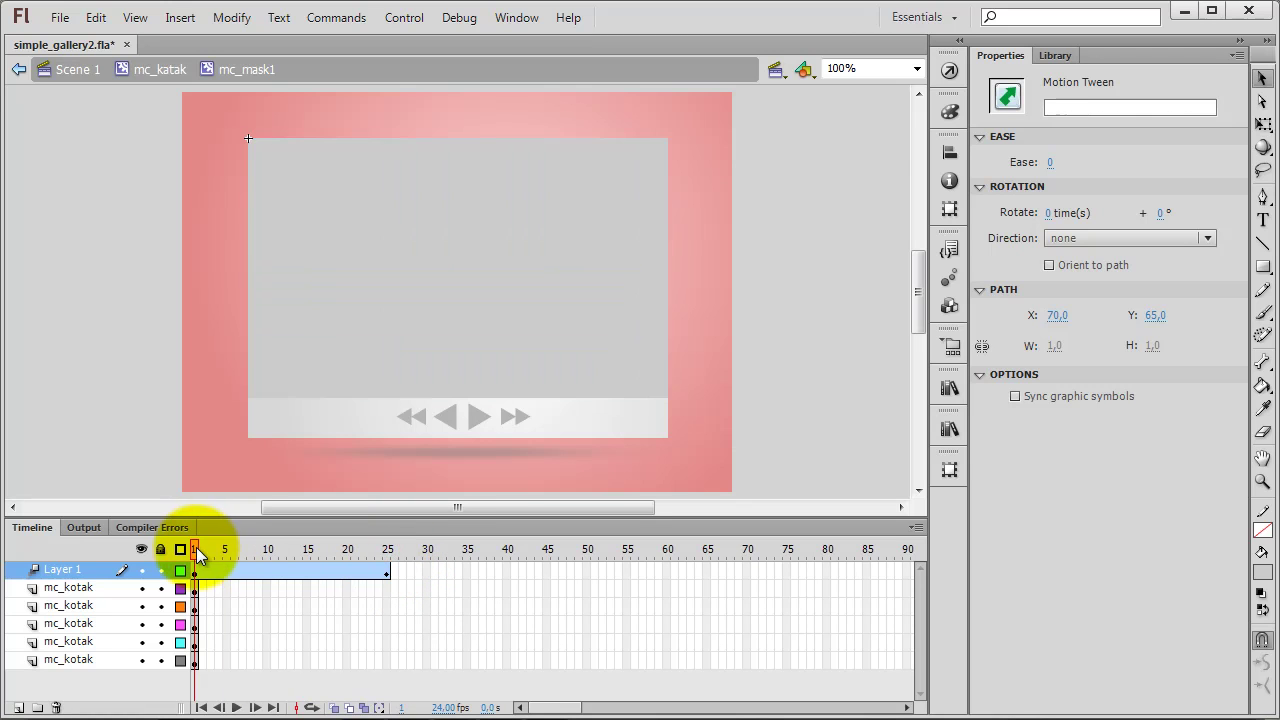
click(276, 211)
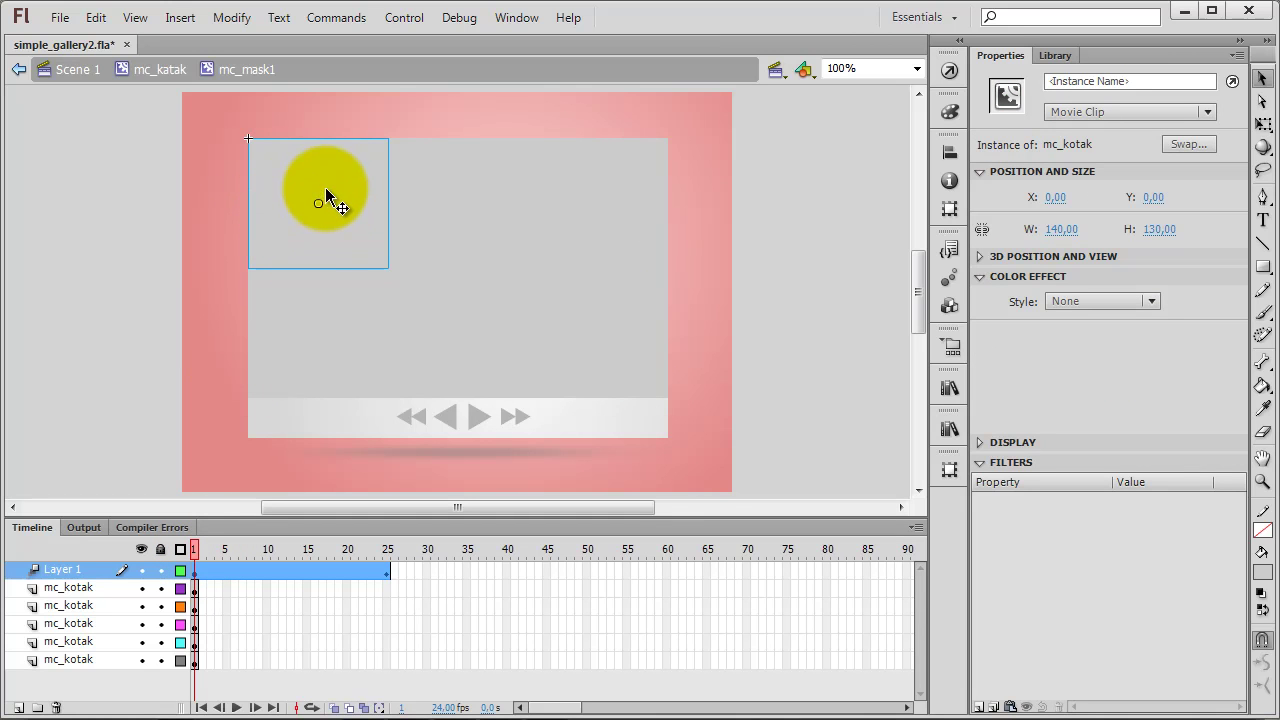
click(1262, 128)
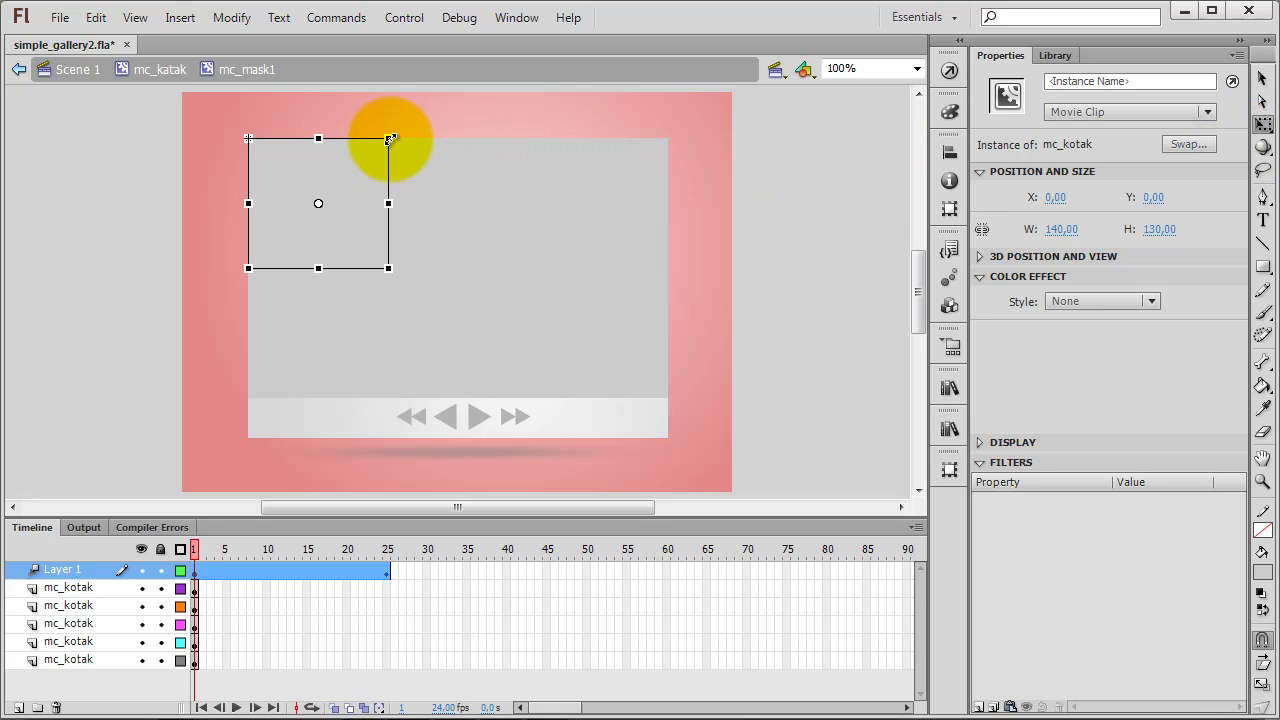
drag(390, 139, 329, 193)
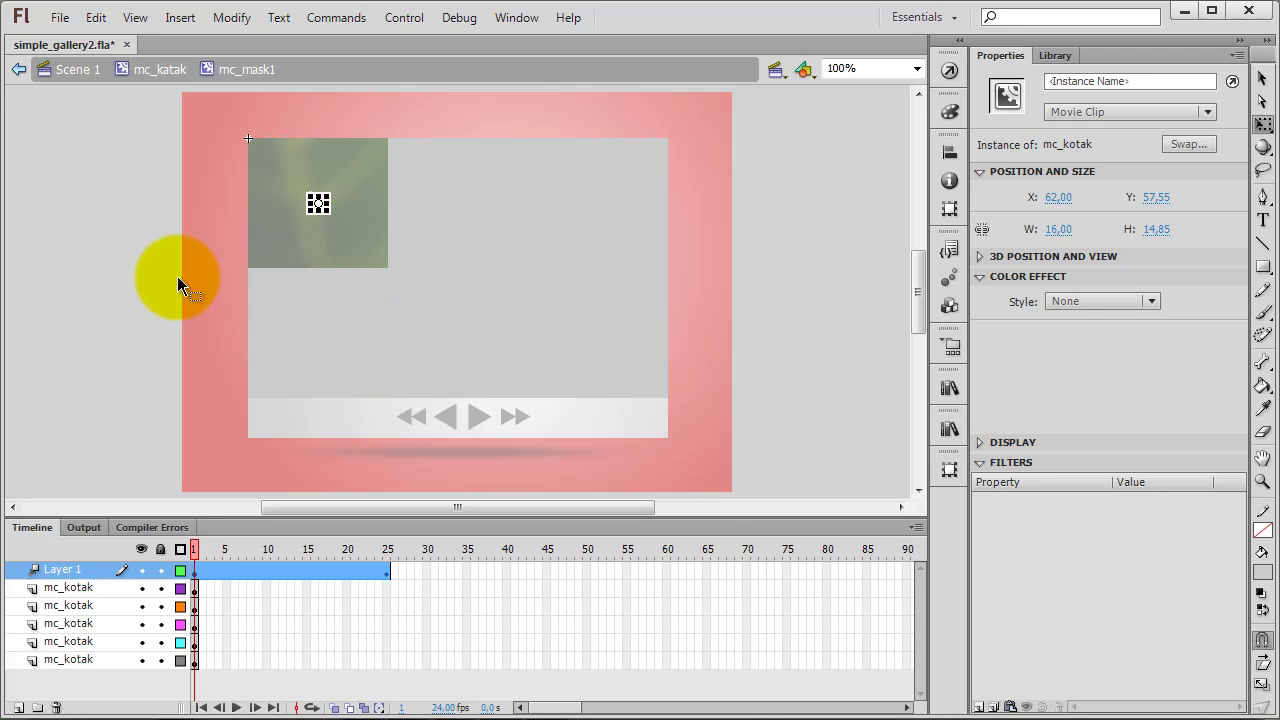
click(1262, 78)
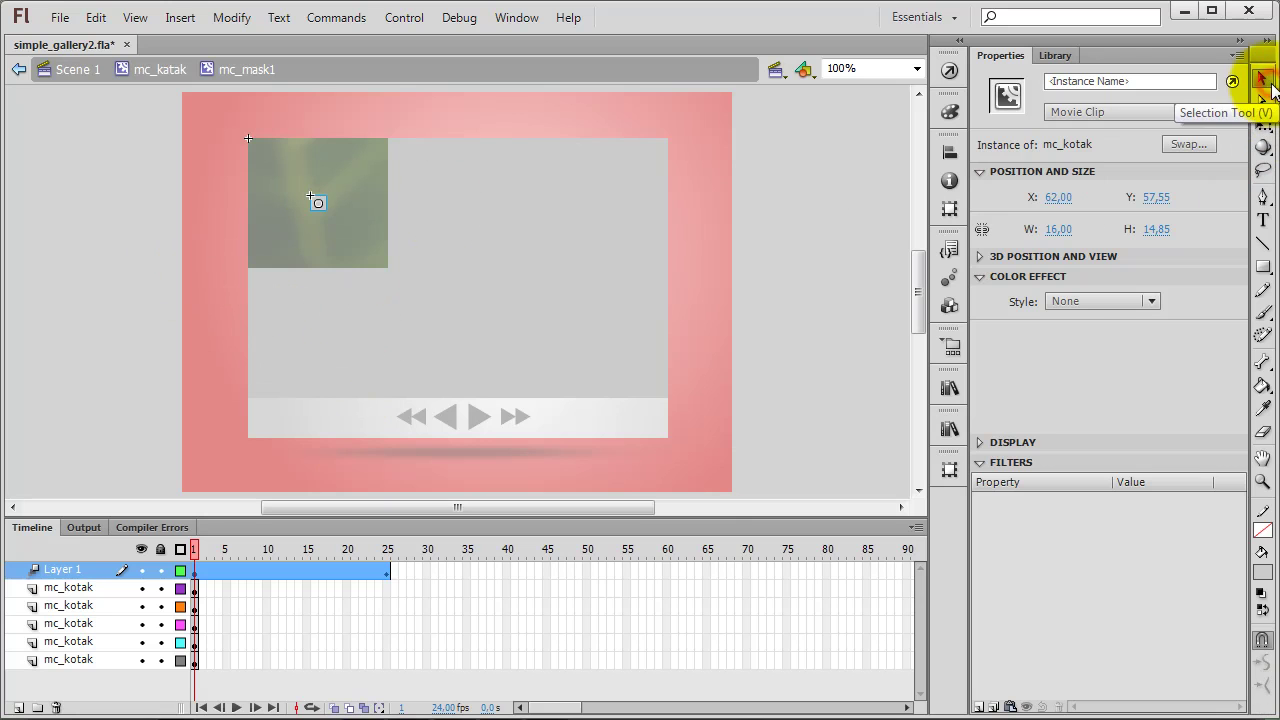
drag(344, 278, 318, 204)
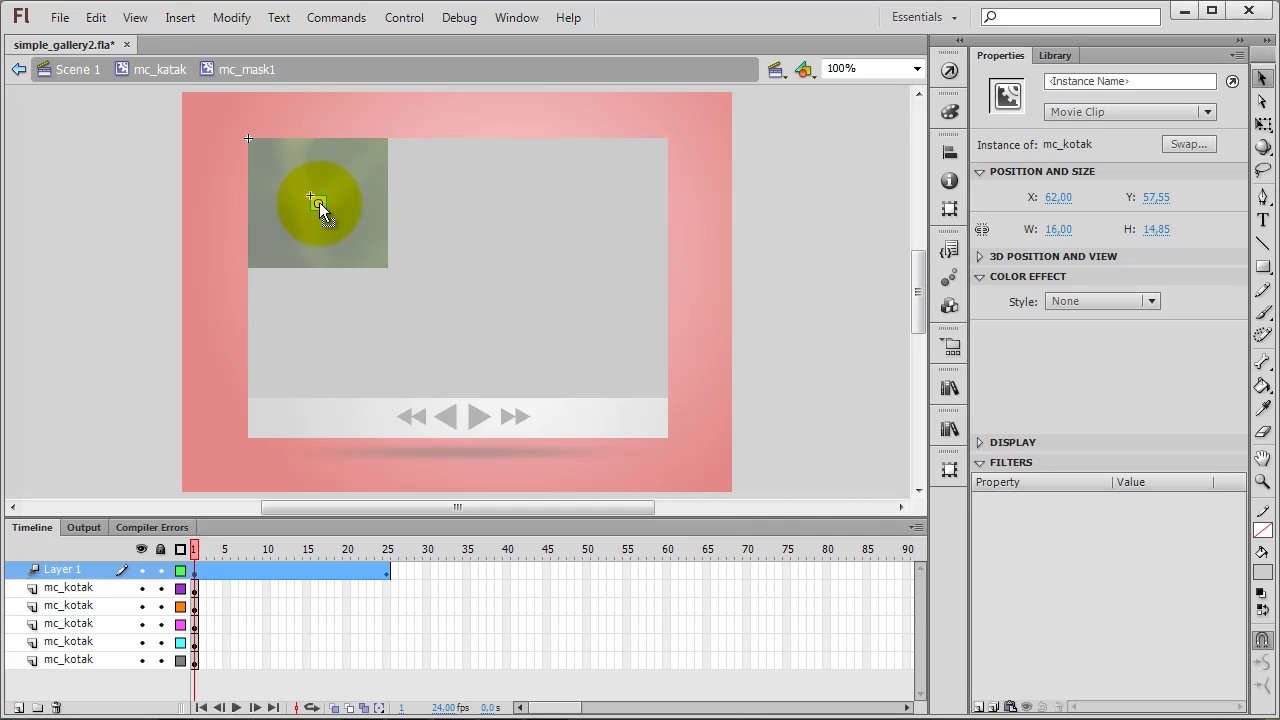
Save the first square's tween on Layer 1 as a motion preset named mask1.
right_click(276, 568)
click(141, 465)
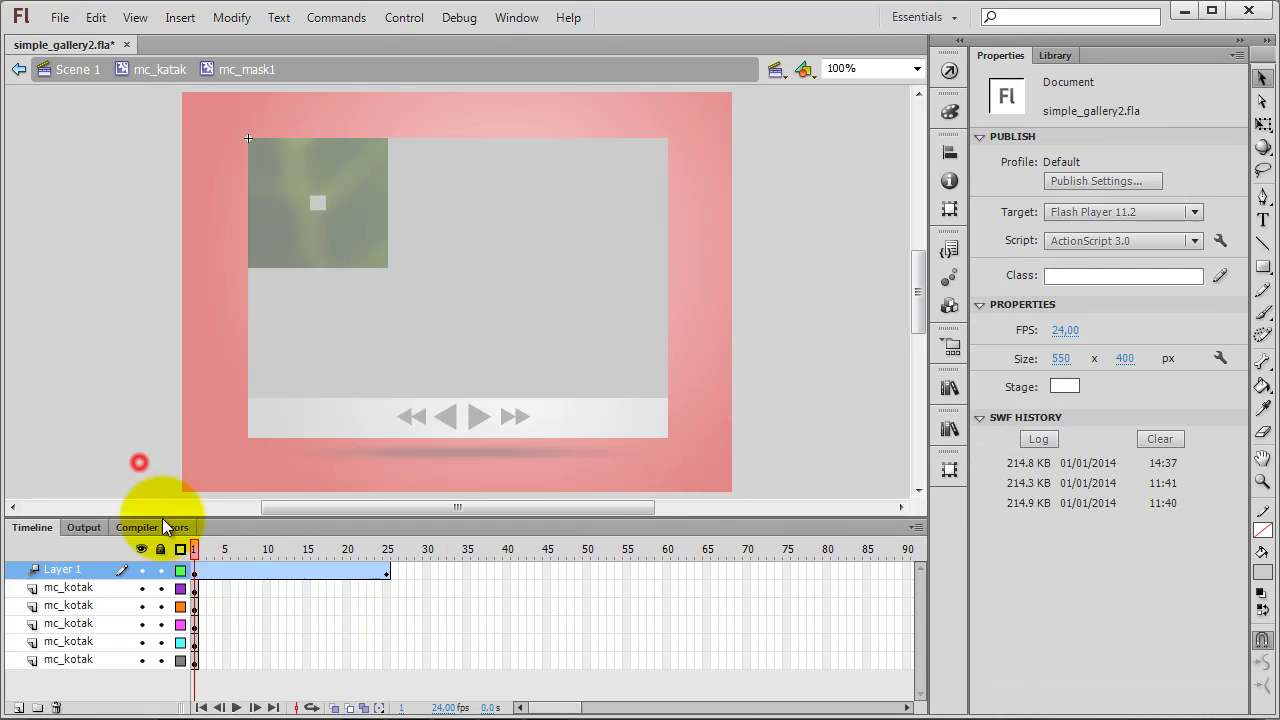
click(271, 572)
click(243, 603)
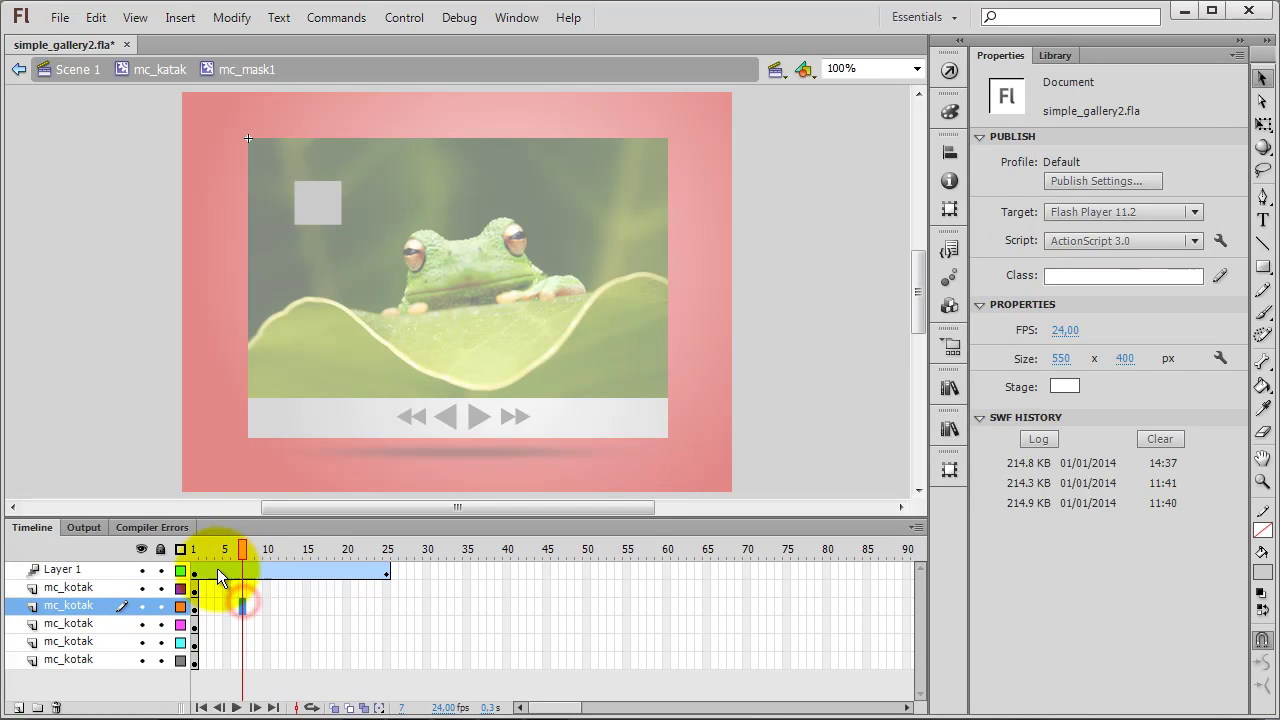
click(198, 569)
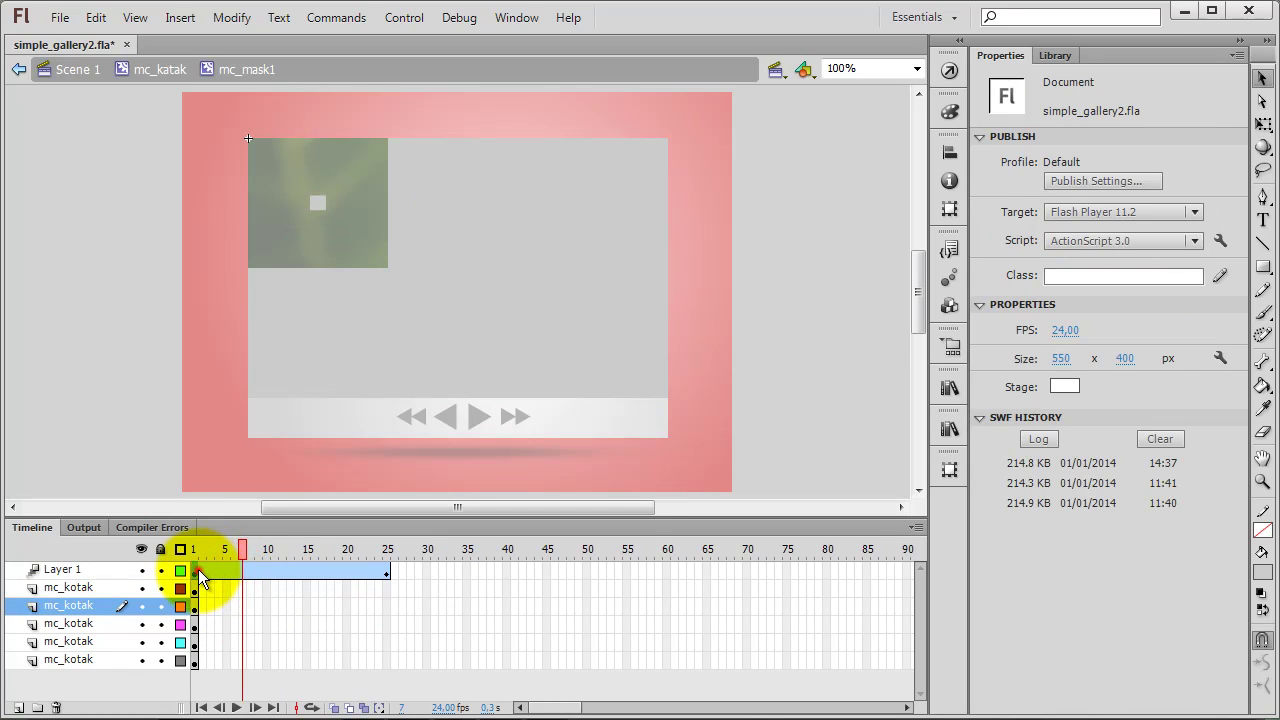
right_click(291, 569)
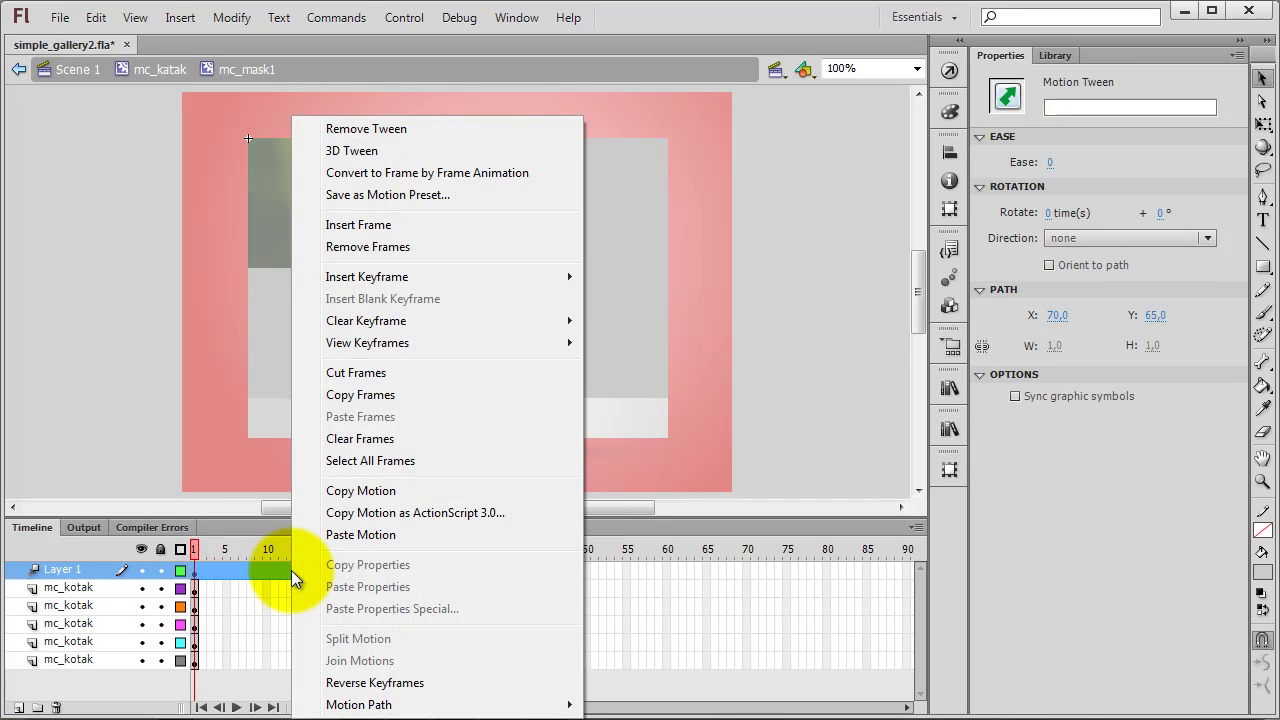
click(381, 200)
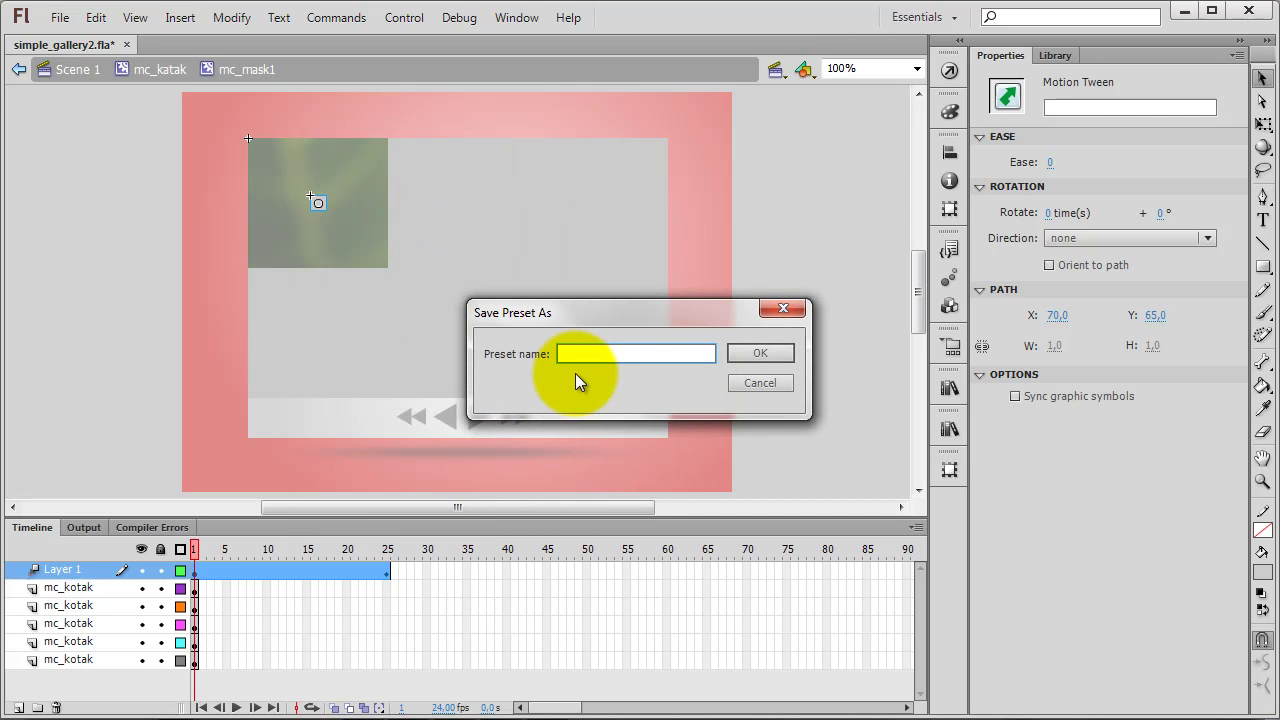
text(mask1)
click(749, 350)
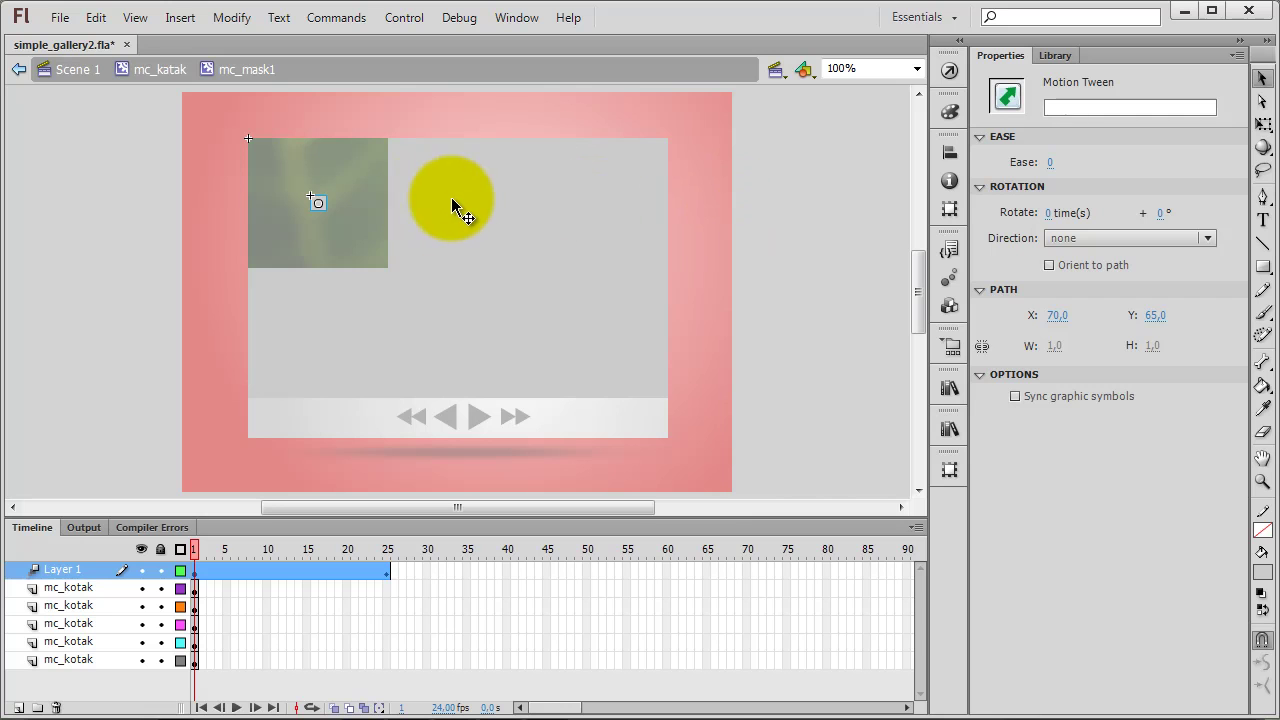
Apply the custom motion preset mask1 to the upper row's middle square at frame 1.
mouse_move(194, 549)
mouse_down()
mouse_move(360, 549)
mouse_move(186, 549)
mouse_up()
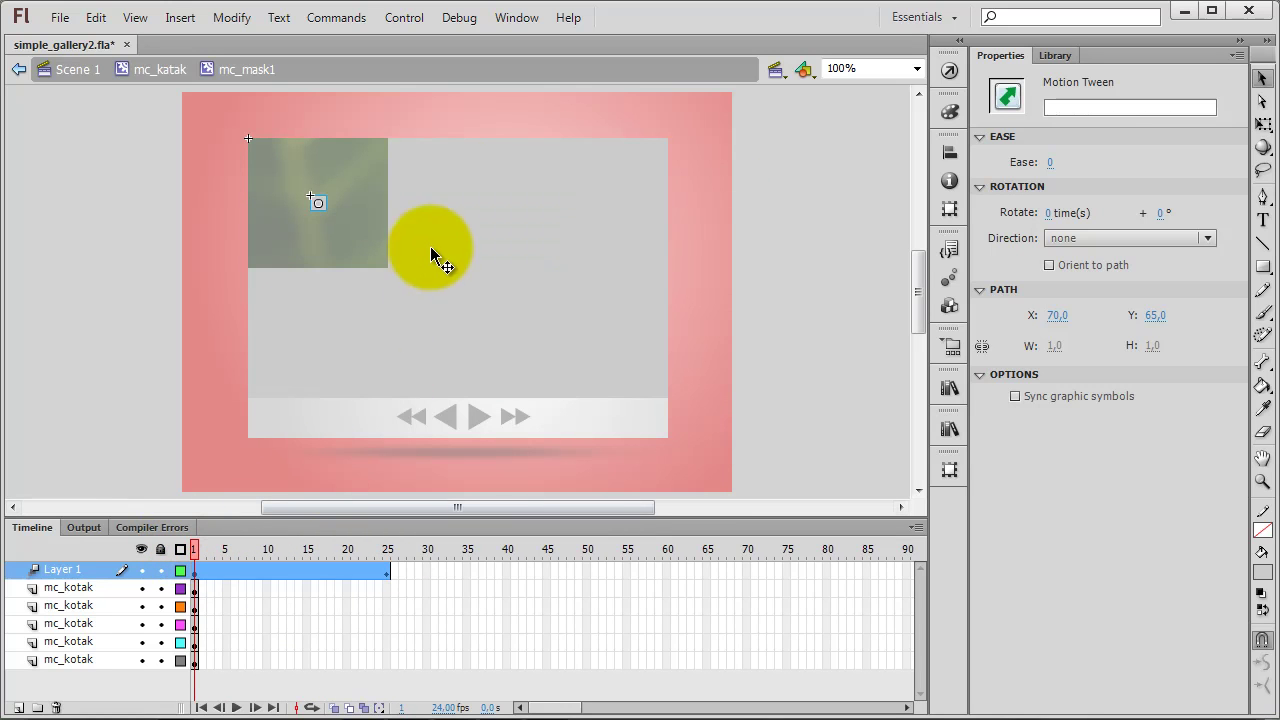
click(463, 188)
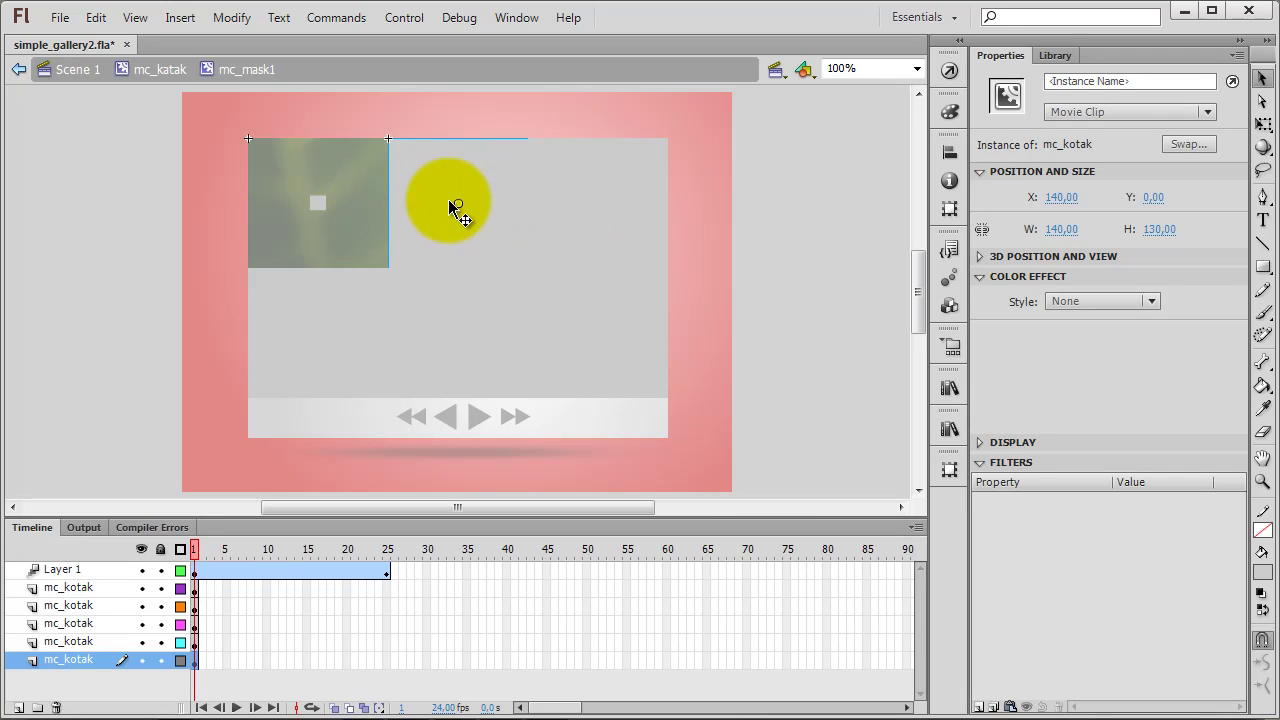
click(224, 19)
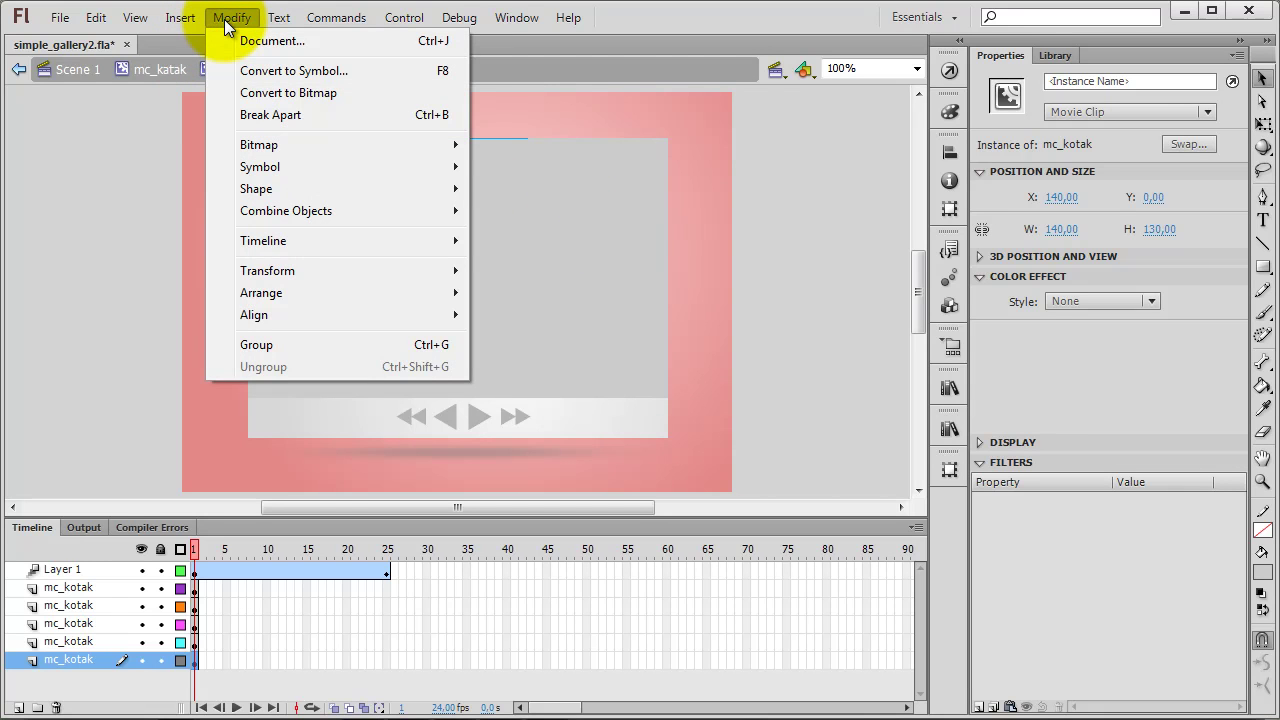
click(224, 19)
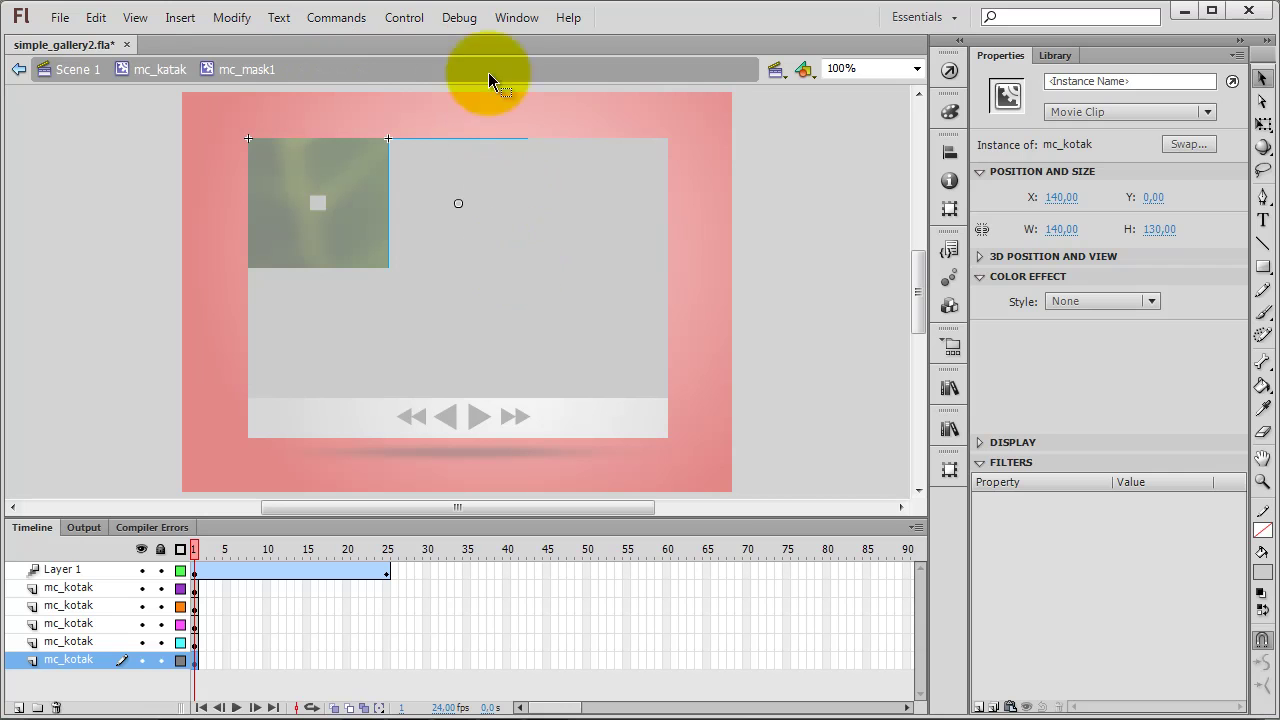
click(500, 17)
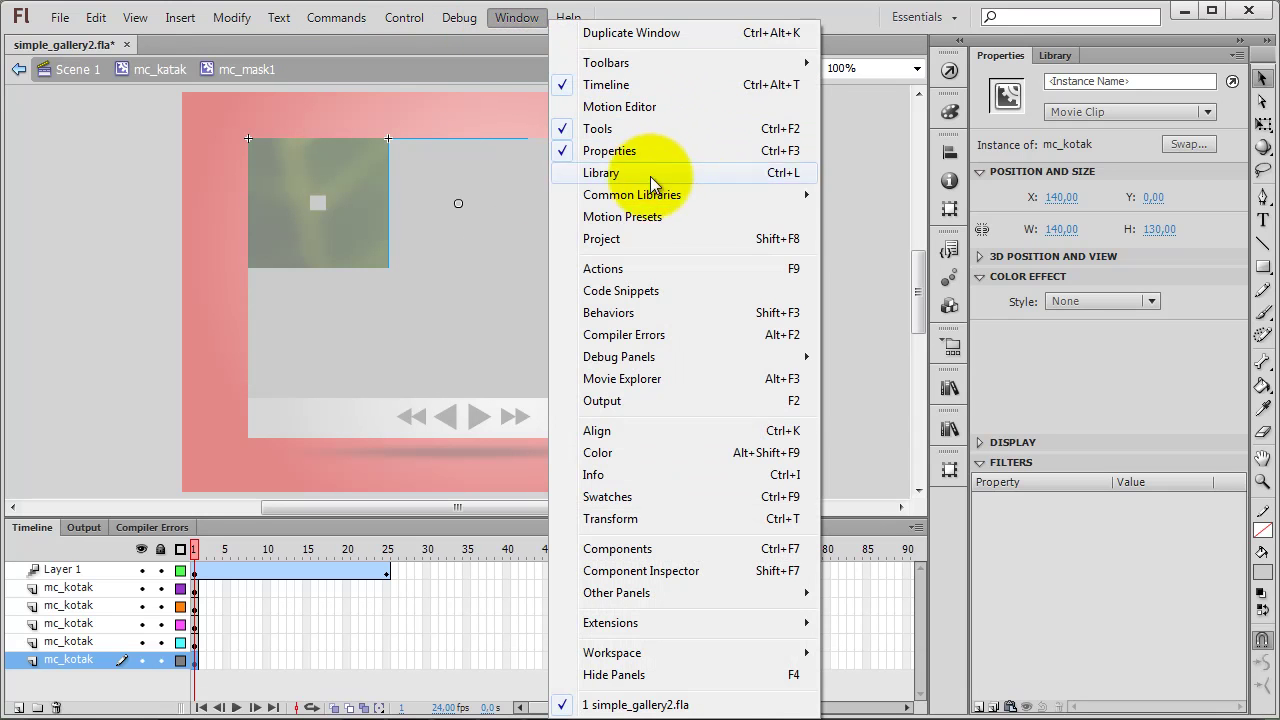
click(638, 218)
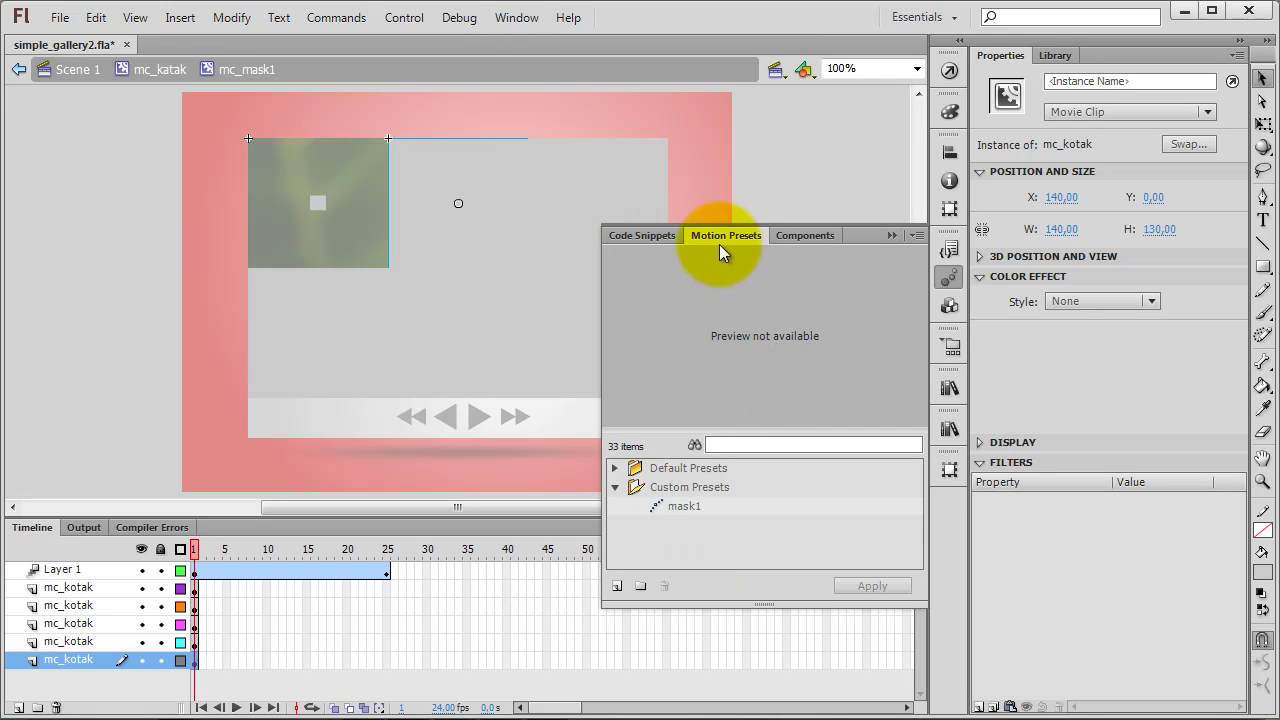
click(675, 508)
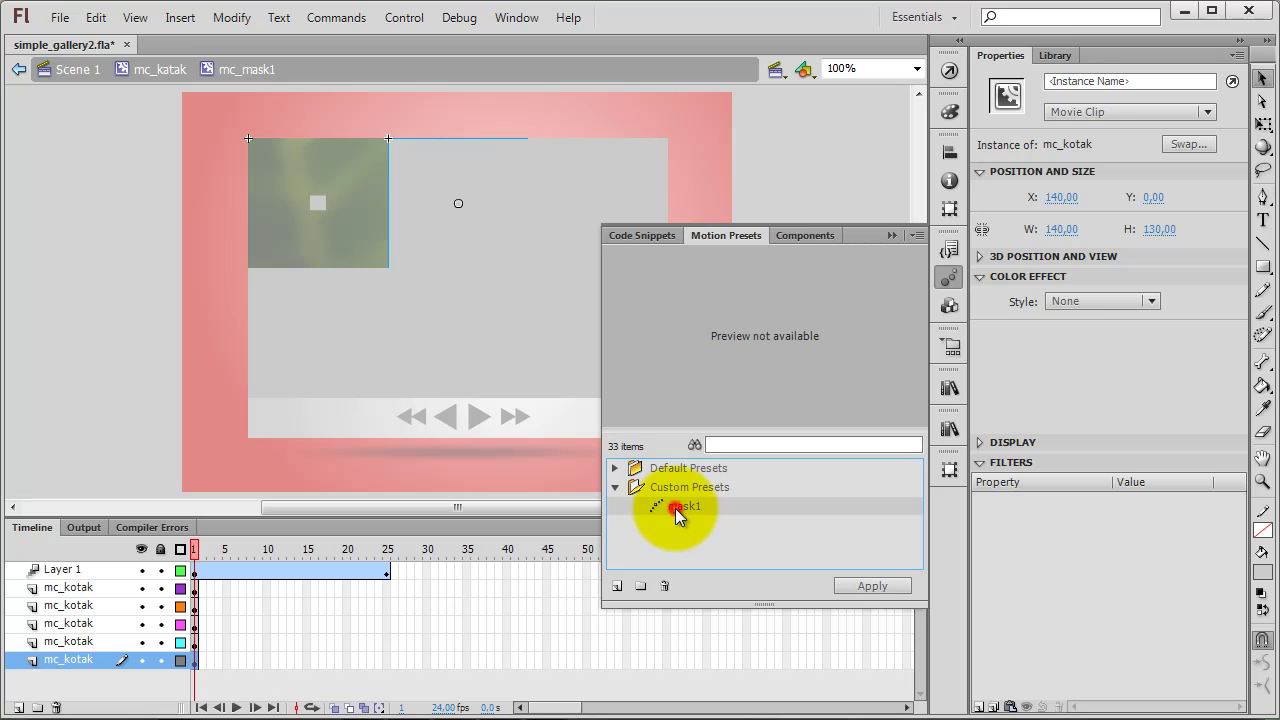
click(866, 588)
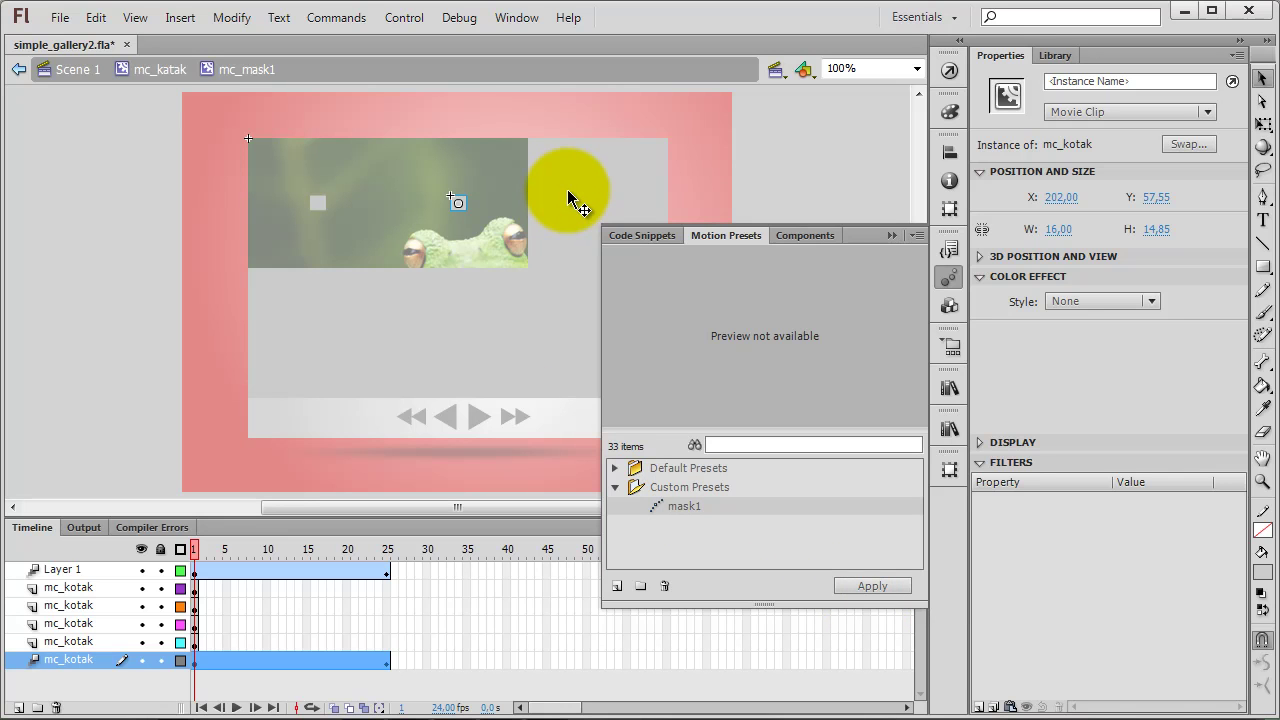
Apply the mask1 motion preset to the upper row's last square.
click(569, 179)
click(949, 277)
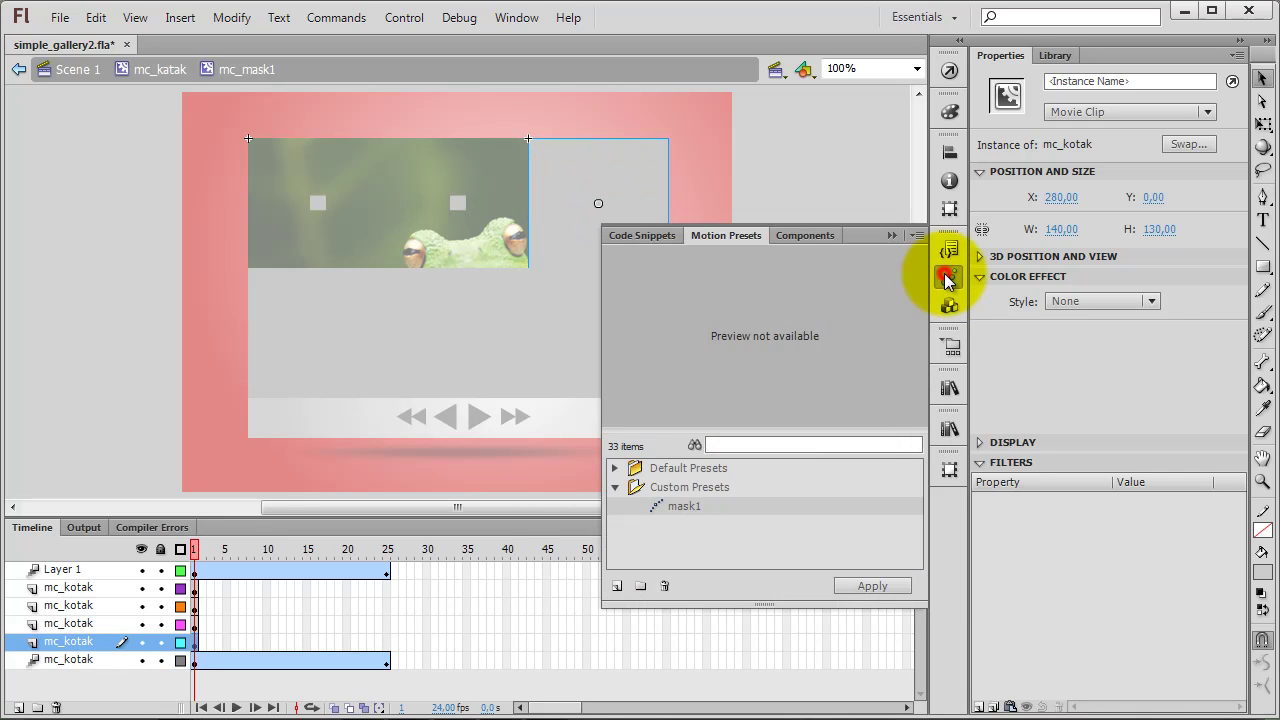
click(861, 585)
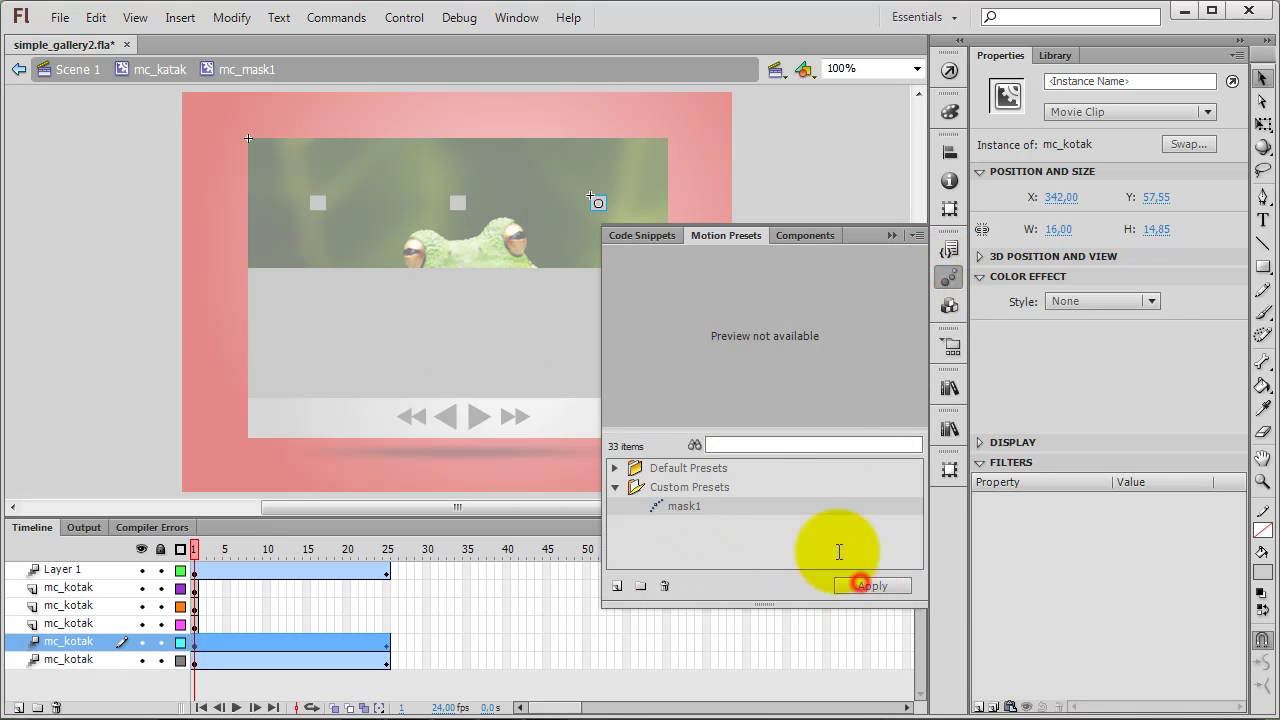
Apply the mask1 motion preset to each of the three lower-row squares and scrub the animation to frame 25.
click(318, 305)
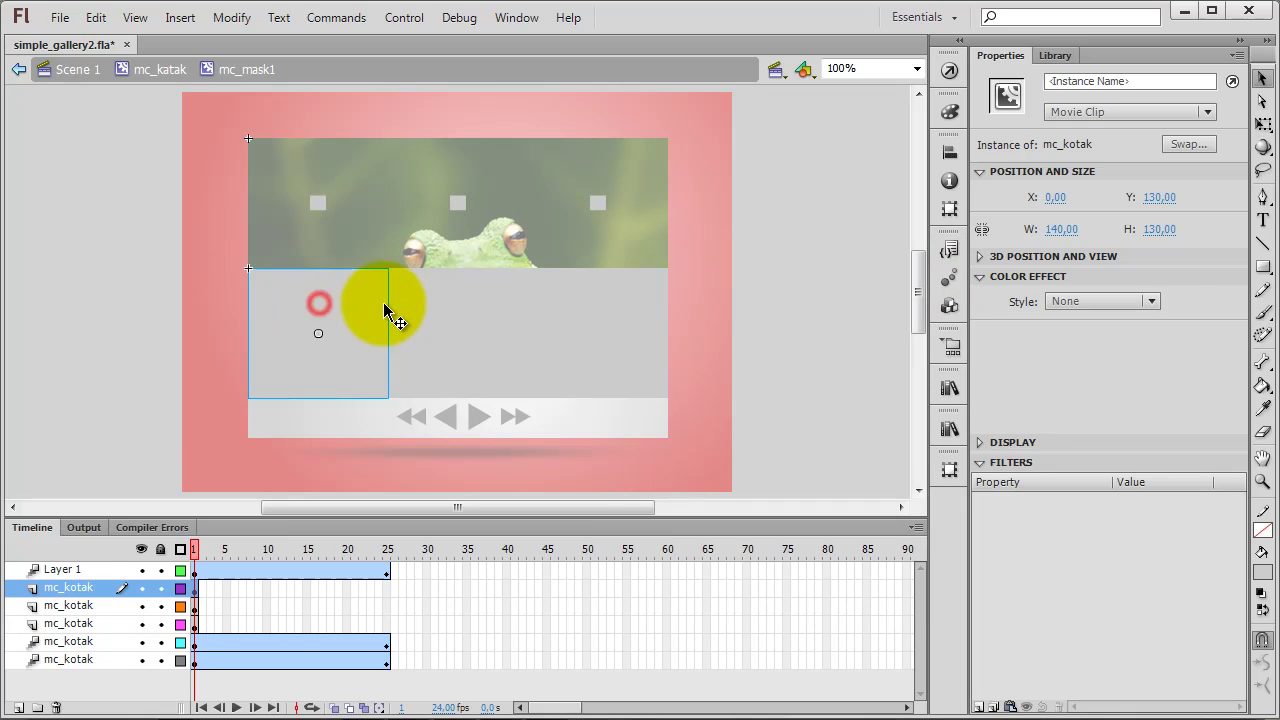
click(949, 277)
click(860, 591)
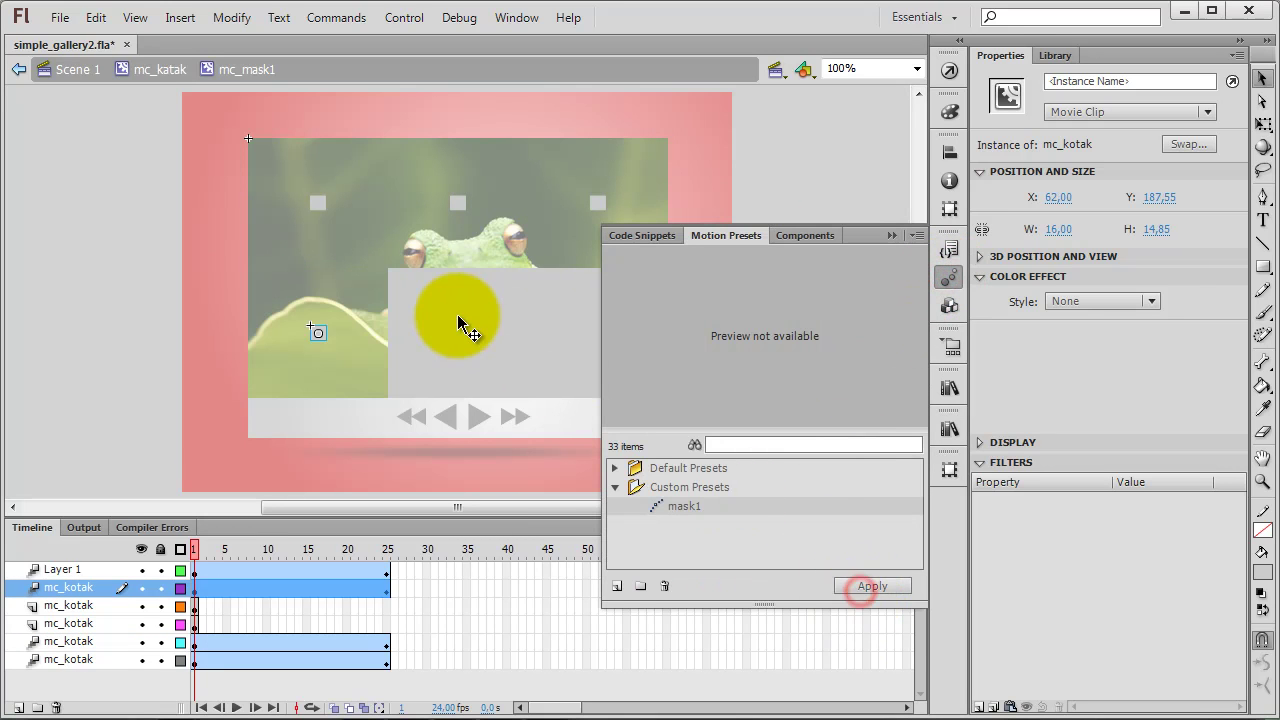
click(458, 316)
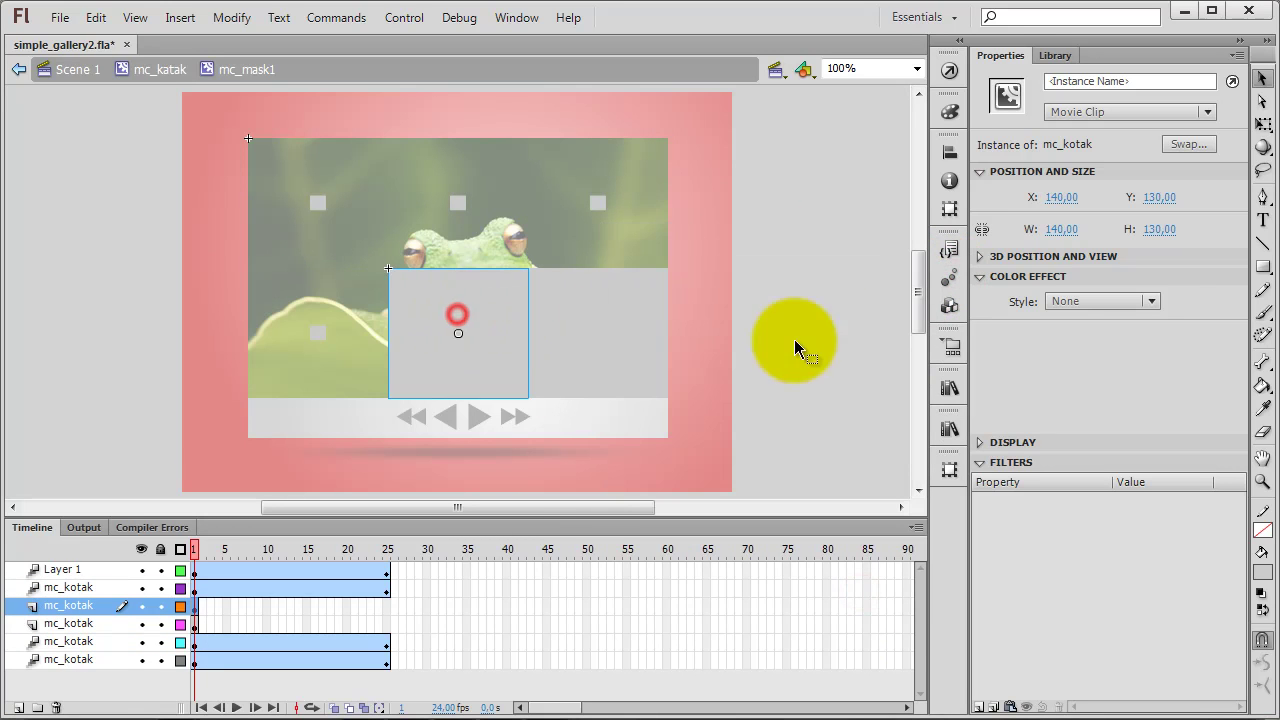
click(952, 280)
click(870, 587)
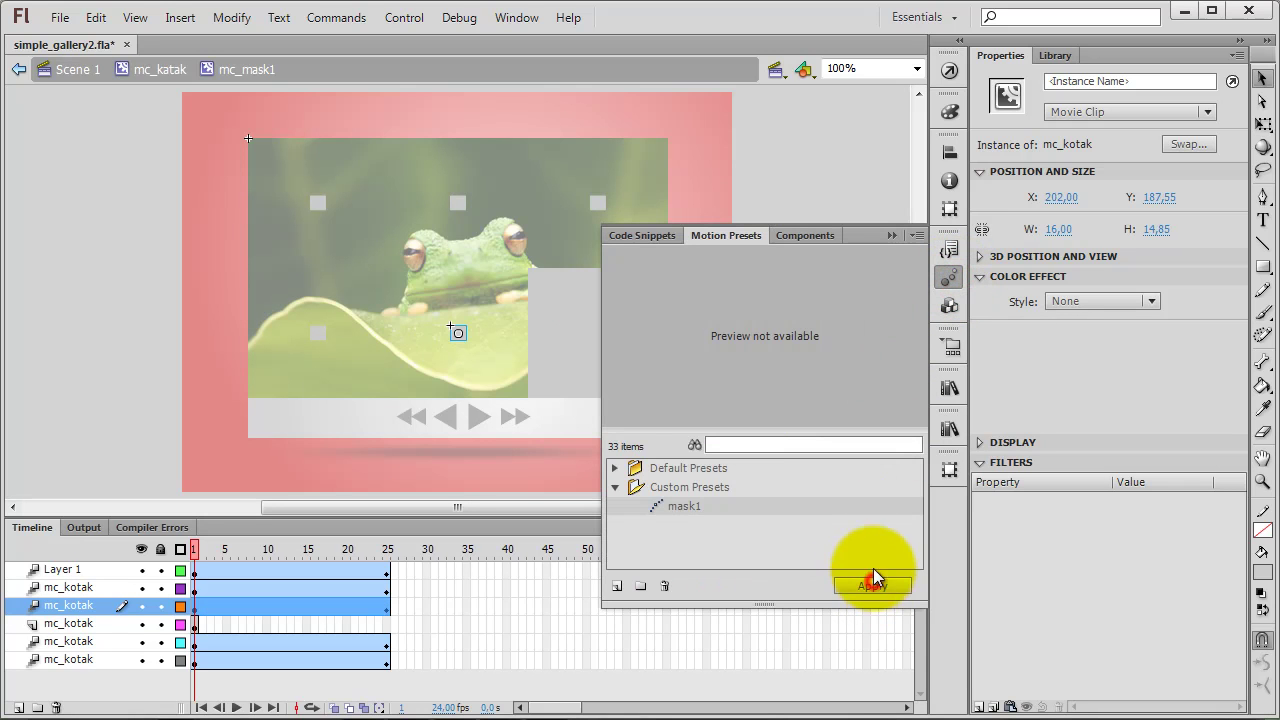
click(575, 338)
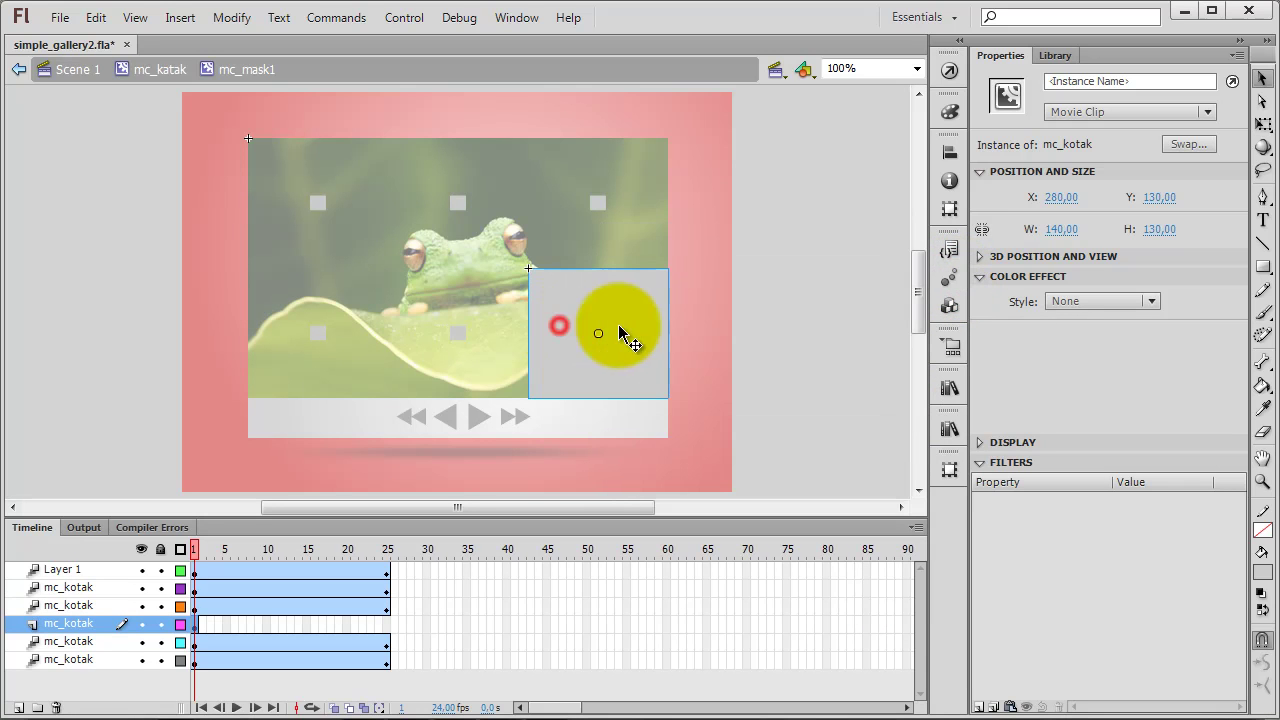
click(947, 277)
click(851, 585)
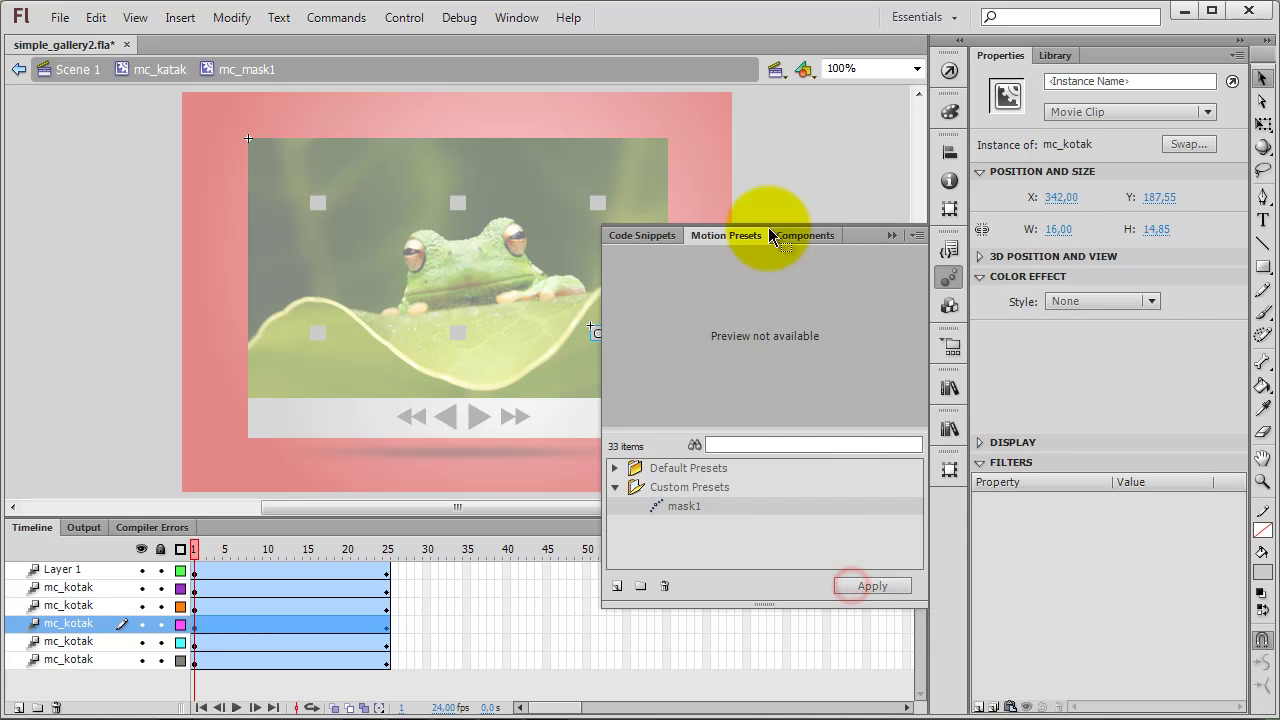
click(790, 185)
drag(199, 552, 409, 551)
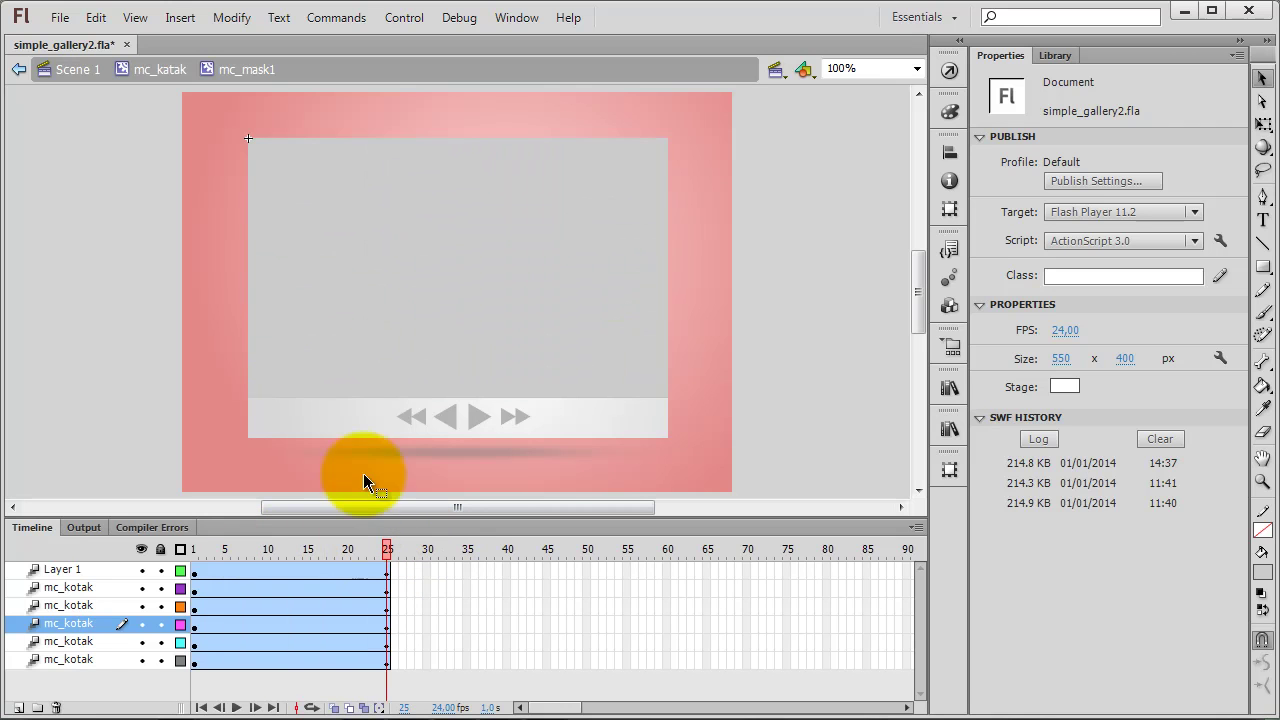
click(334, 192)
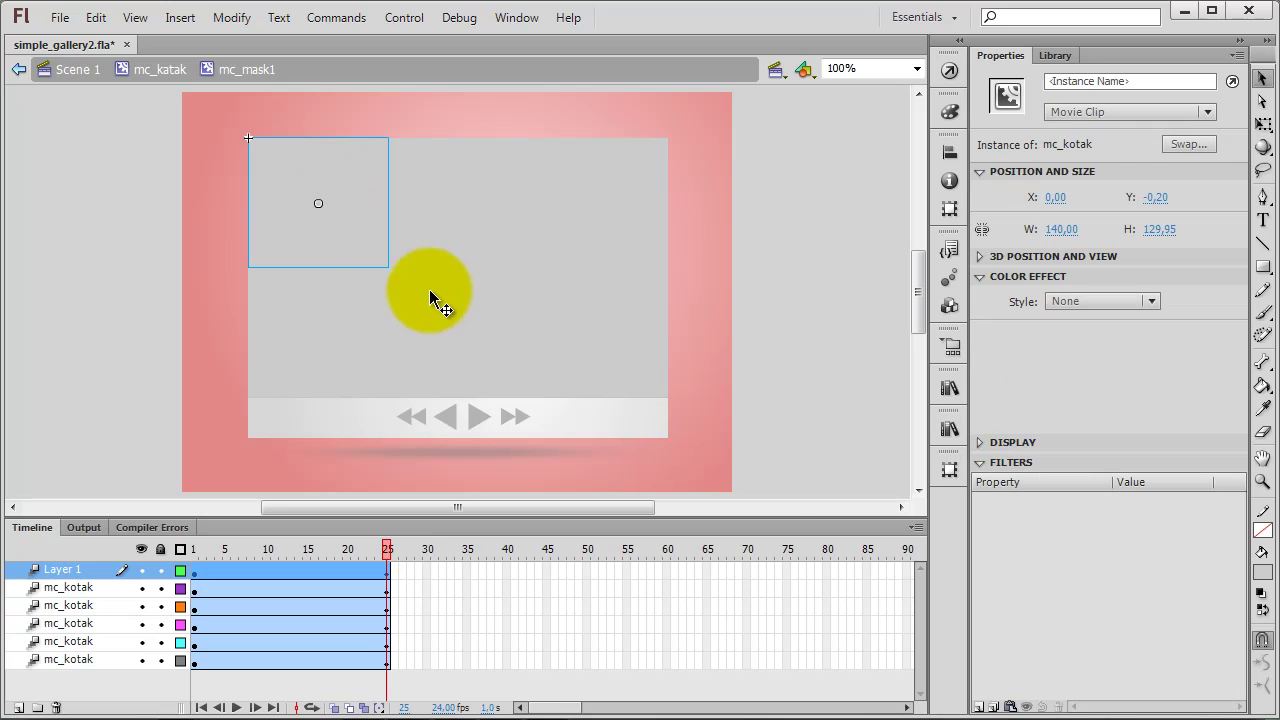
shift+click(456, 334)
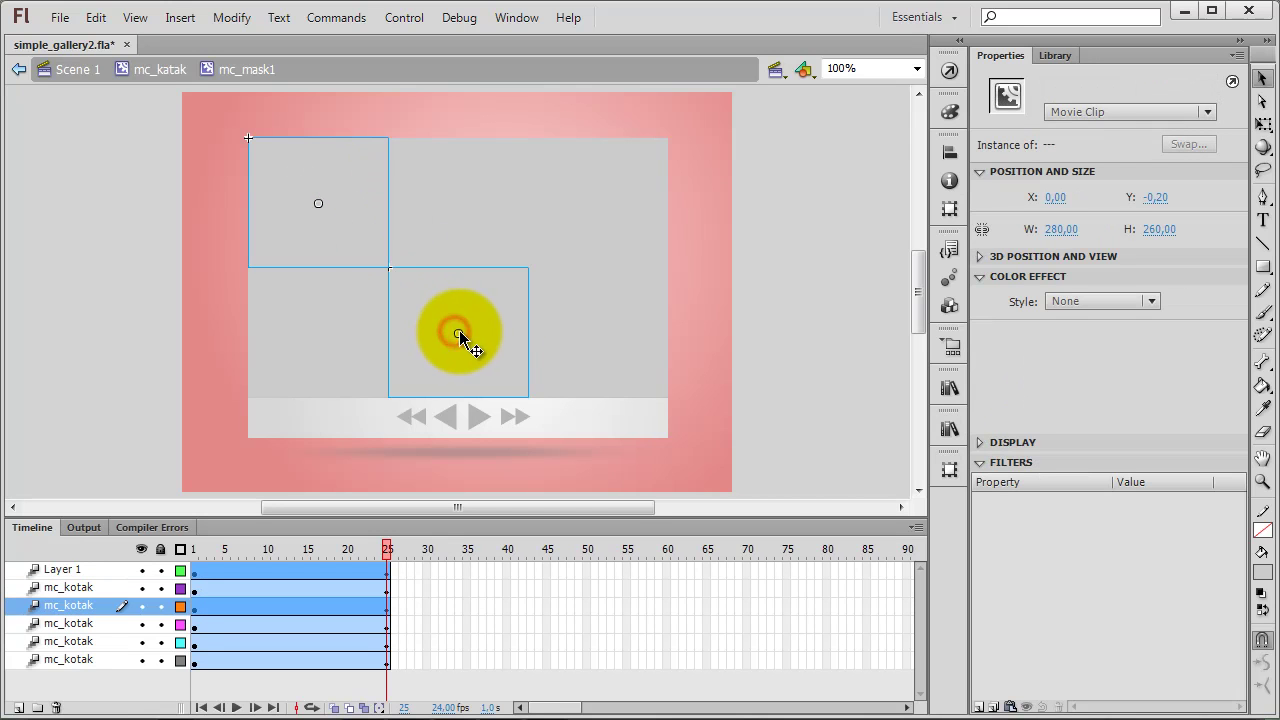
shift+click(611, 333)
shift+click(605, 228)
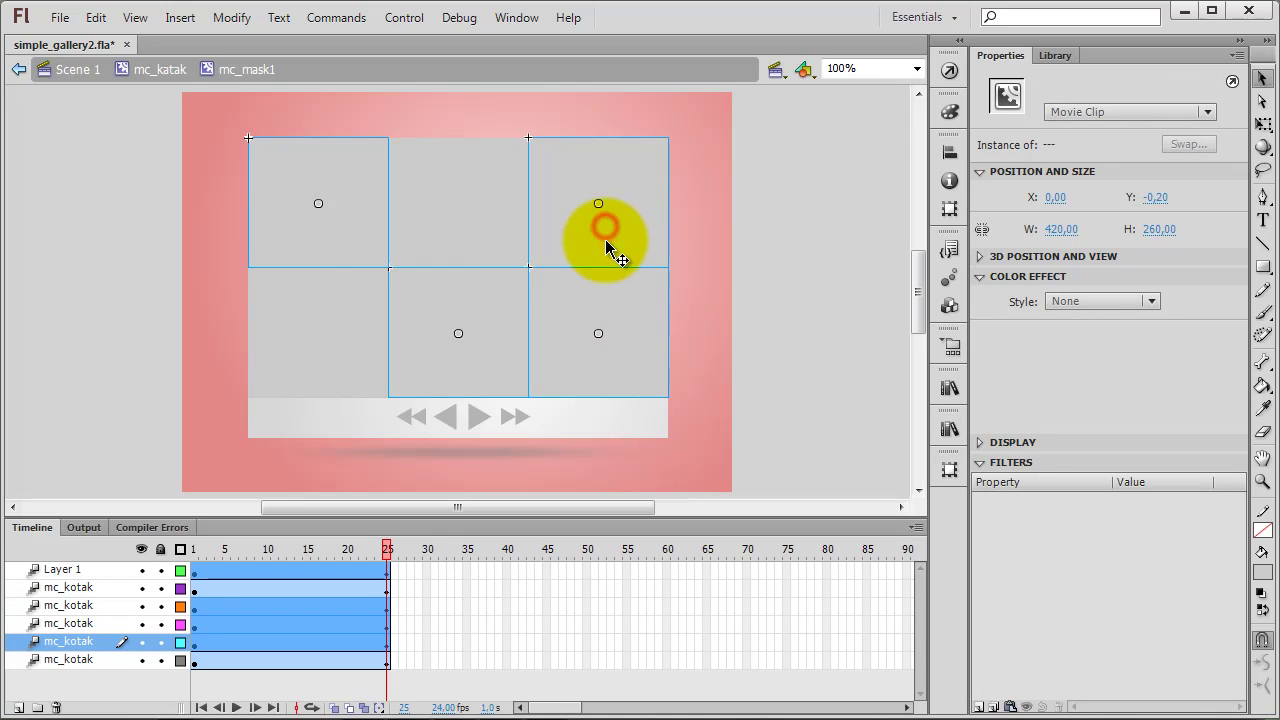
click(724, 320)
click(602, 237)
shift+click(455, 340)
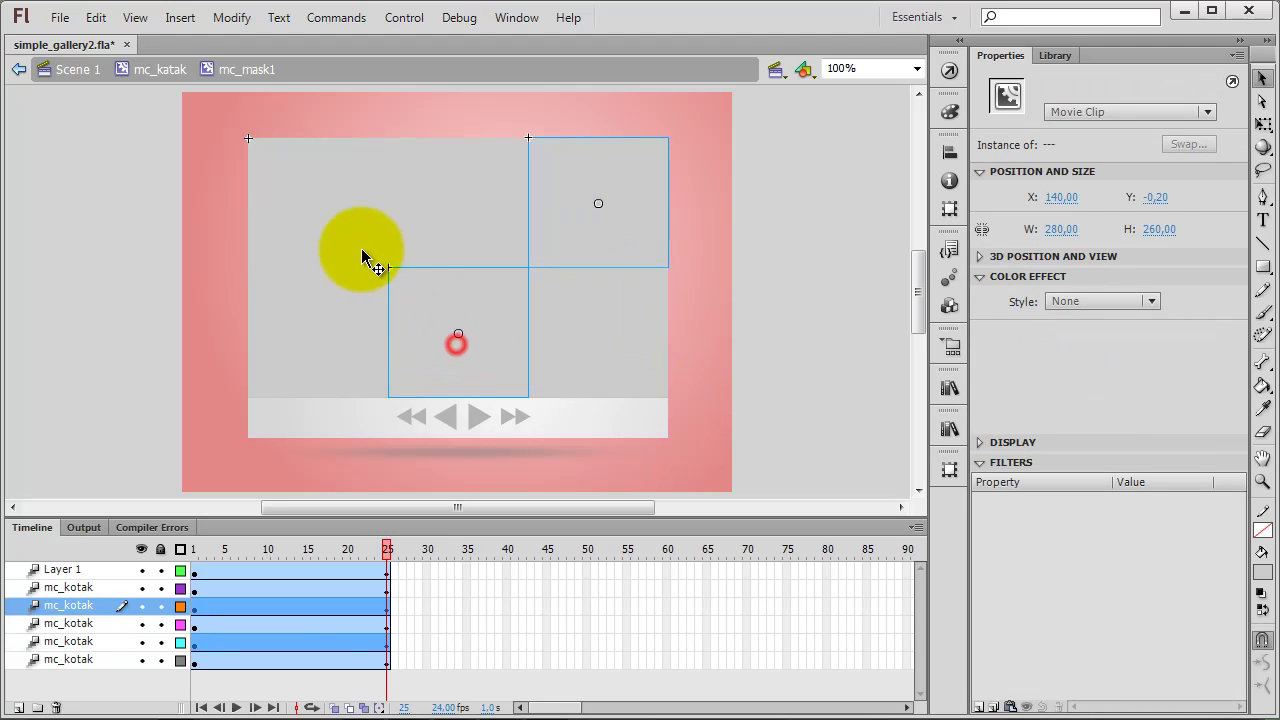
shift+click(328, 218)
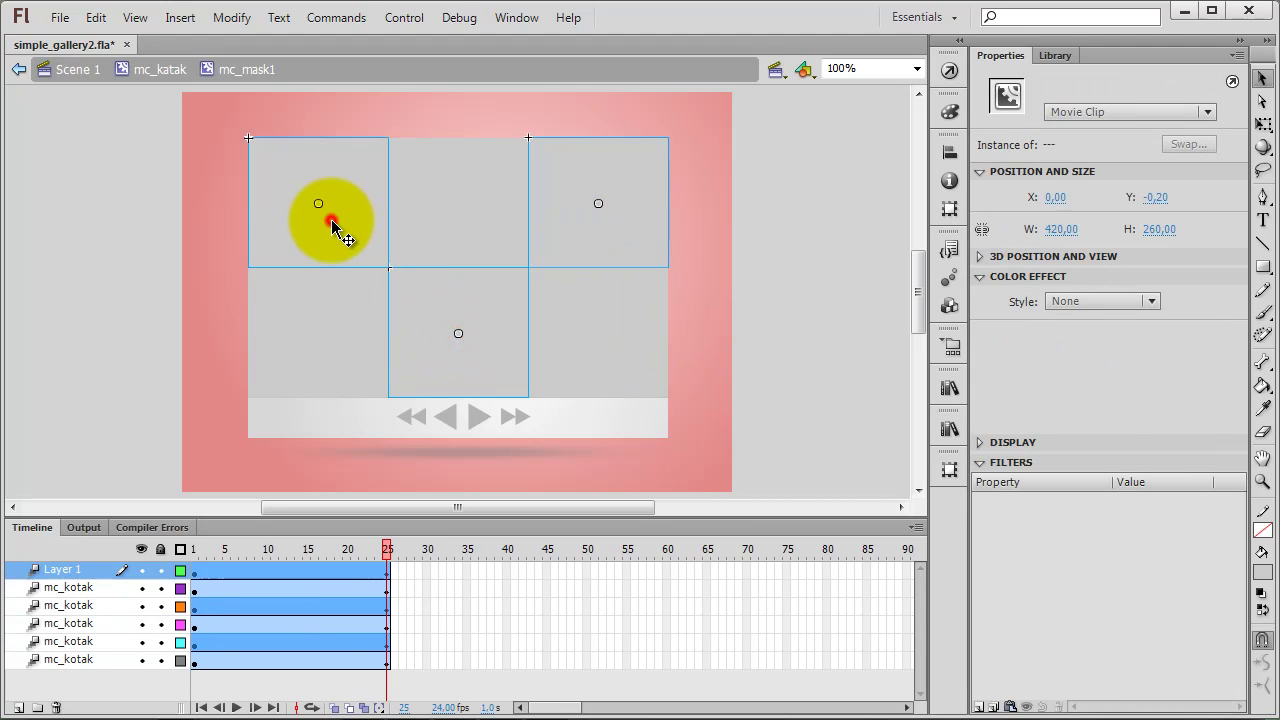
Shift the upper row's first square's tween on Layer 1 so that it runs from frame 11 to frame 35.
click(210, 570)
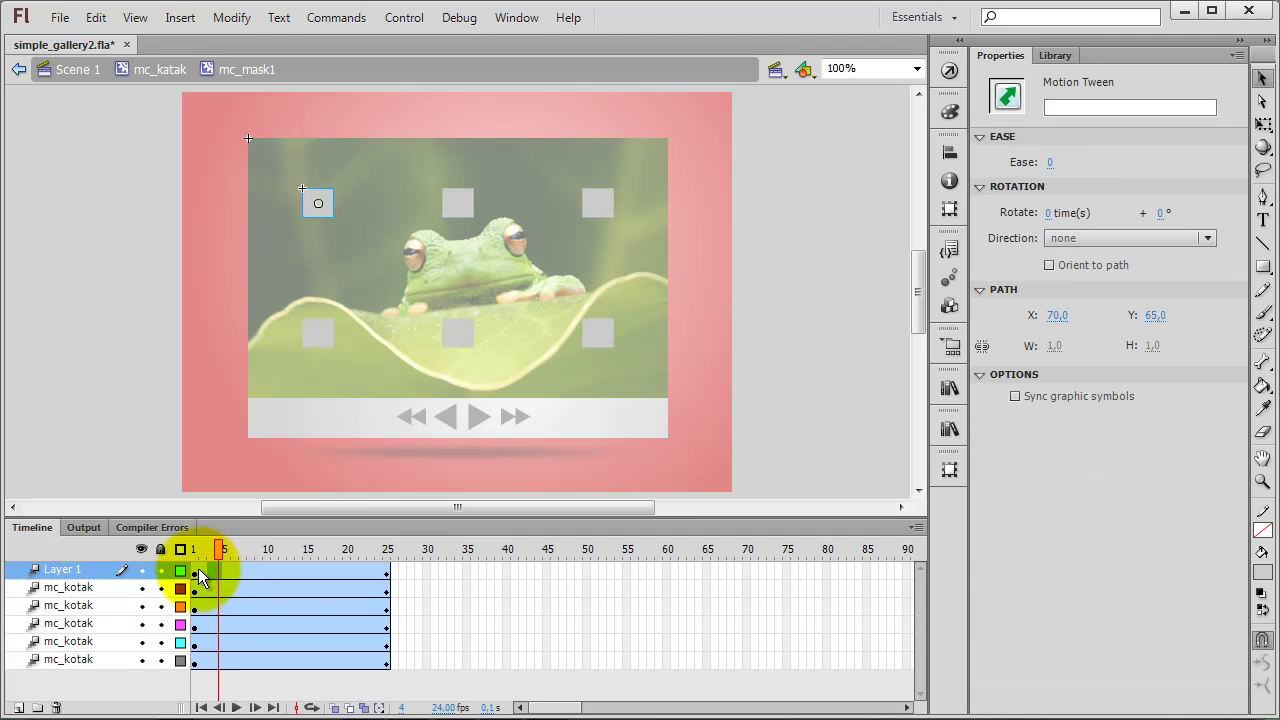
click(194, 569)
drag(194, 568, 293, 568)
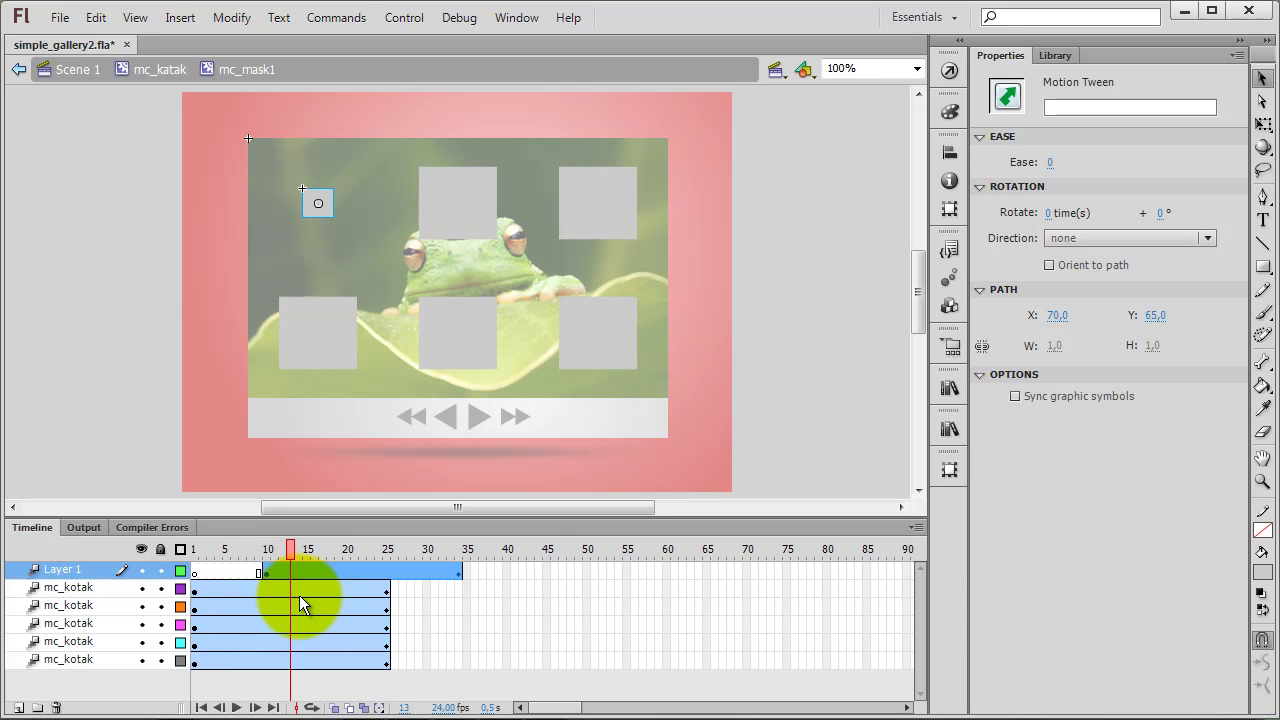
click(303, 566)
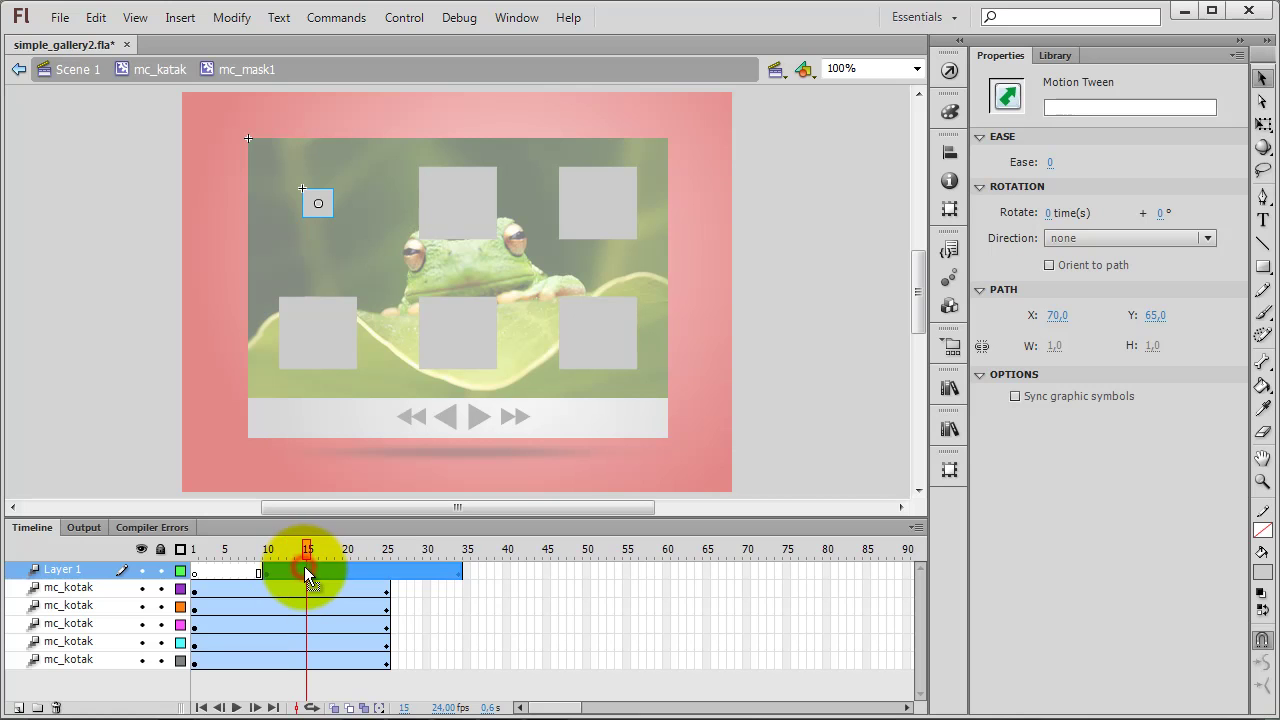
drag(307, 566, 313, 566)
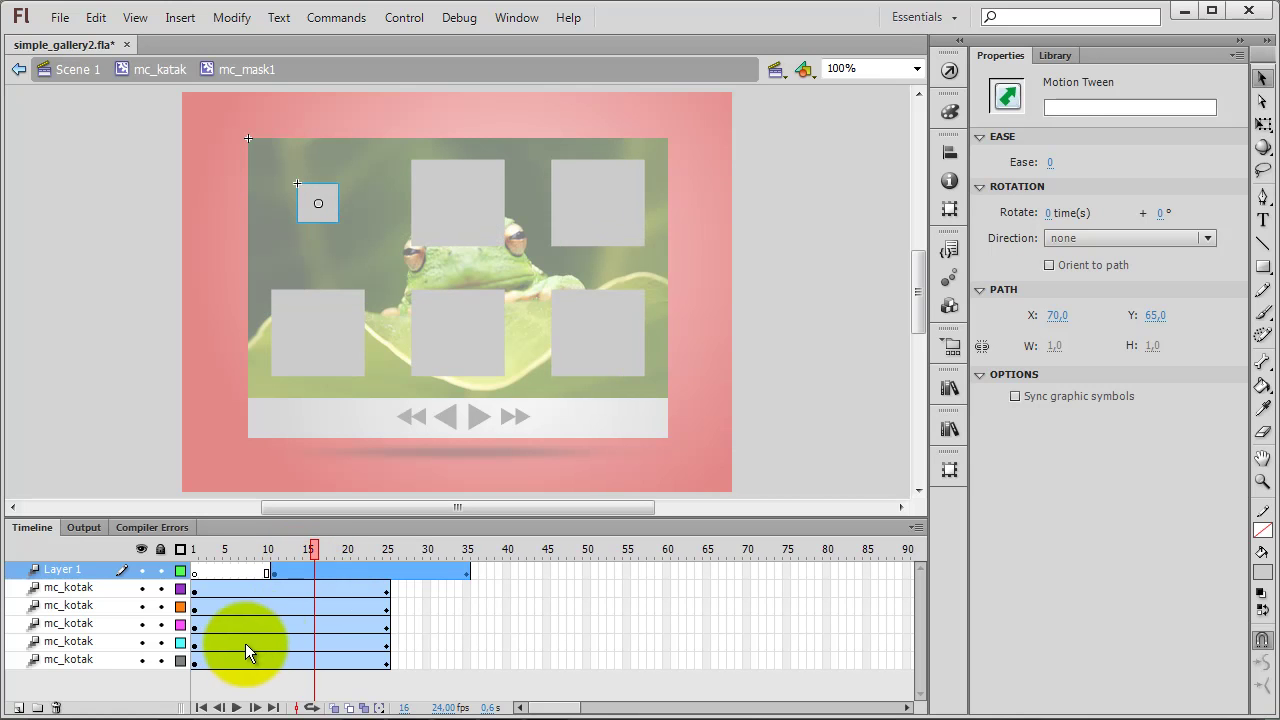
Shift the tweens of the lower row's middle square and the upper row's last square to run from frame 11 to 35.
click(222, 607)
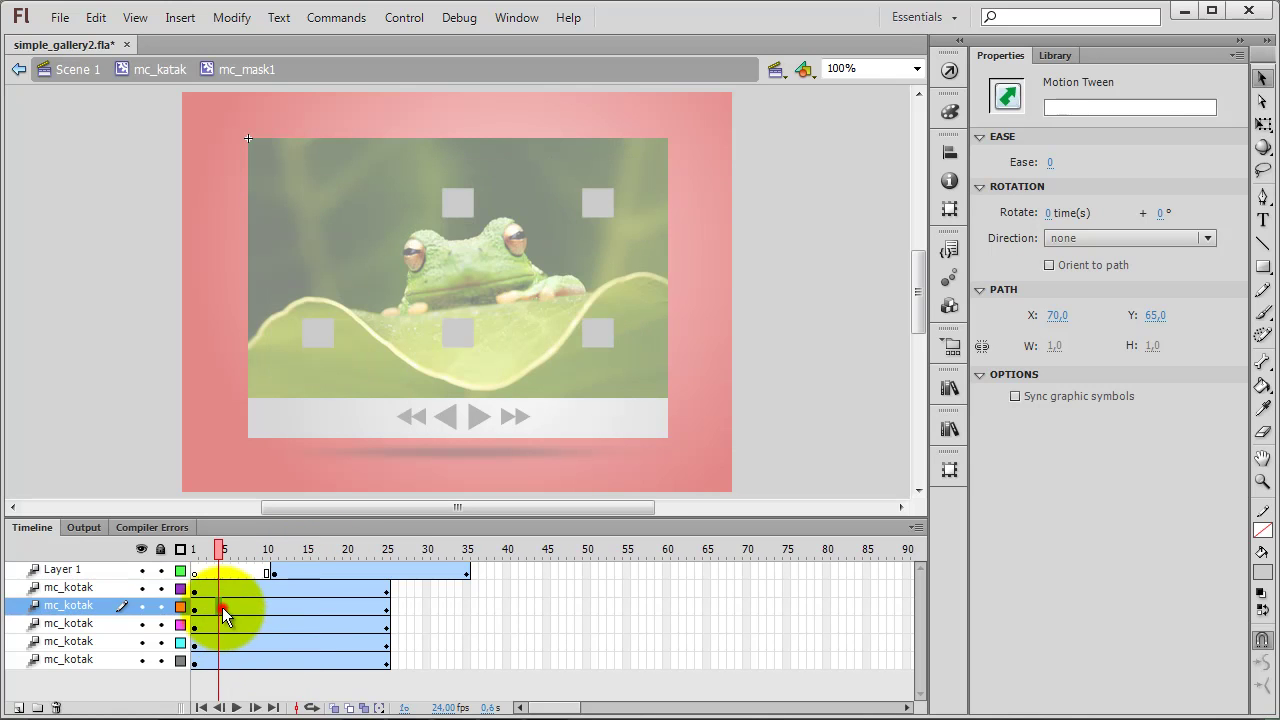
click(458, 335)
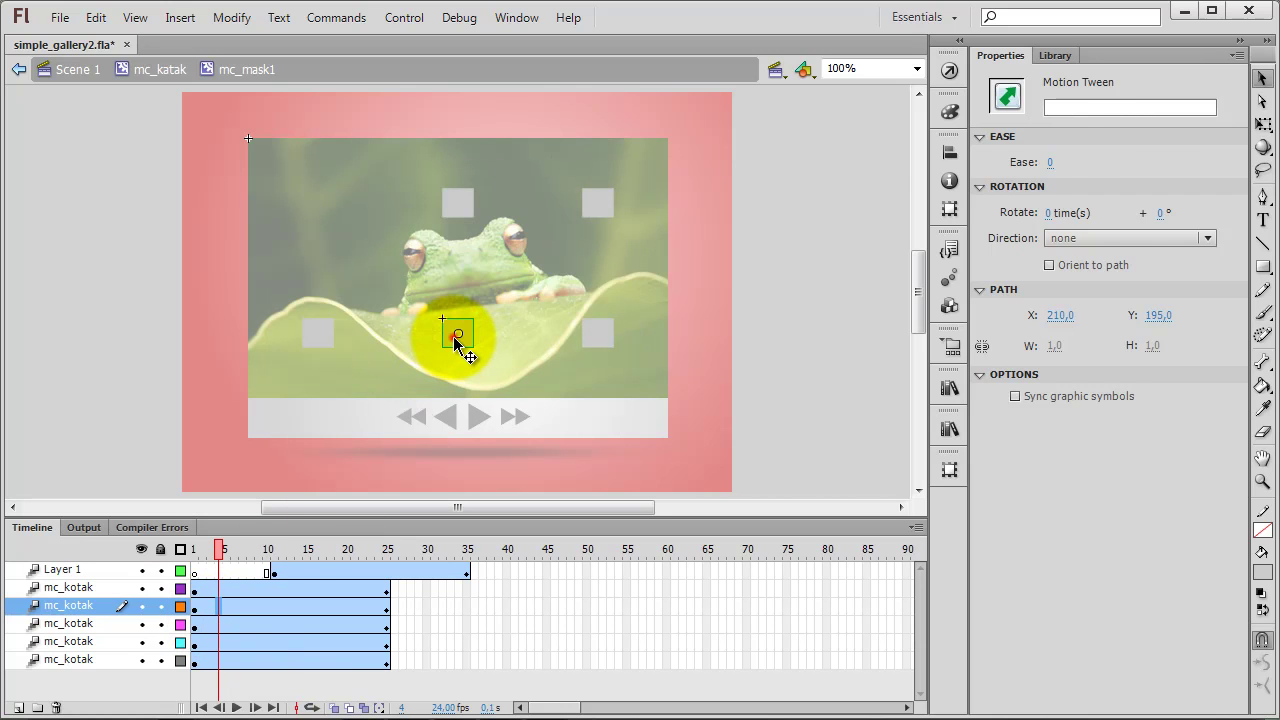
click(224, 606)
drag(224, 606, 295, 604)
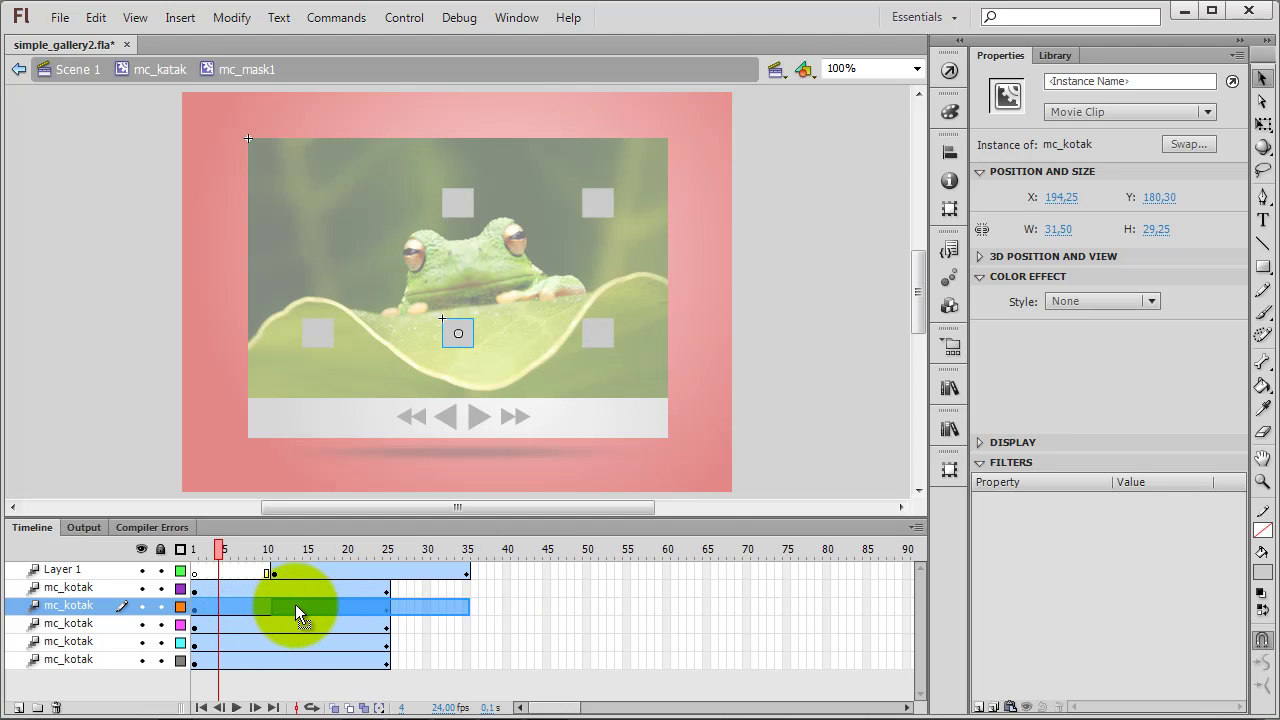
click(296, 604)
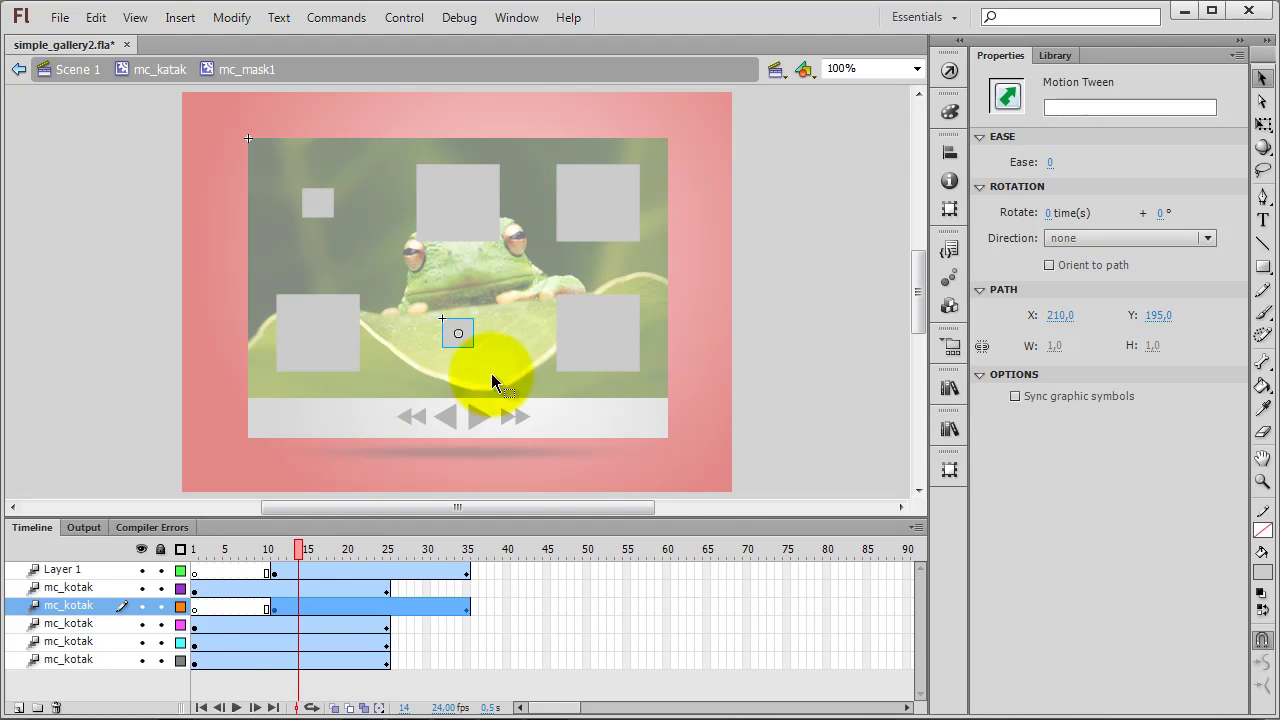
click(594, 200)
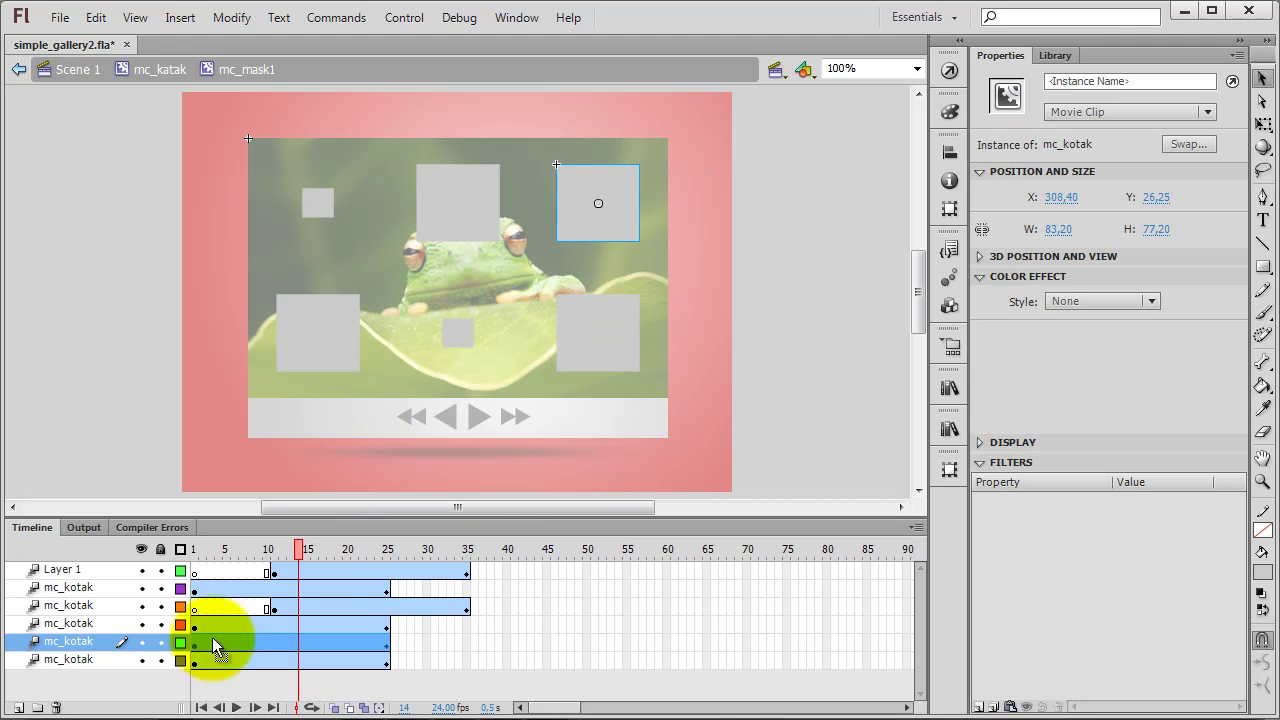
drag(220, 643, 298, 642)
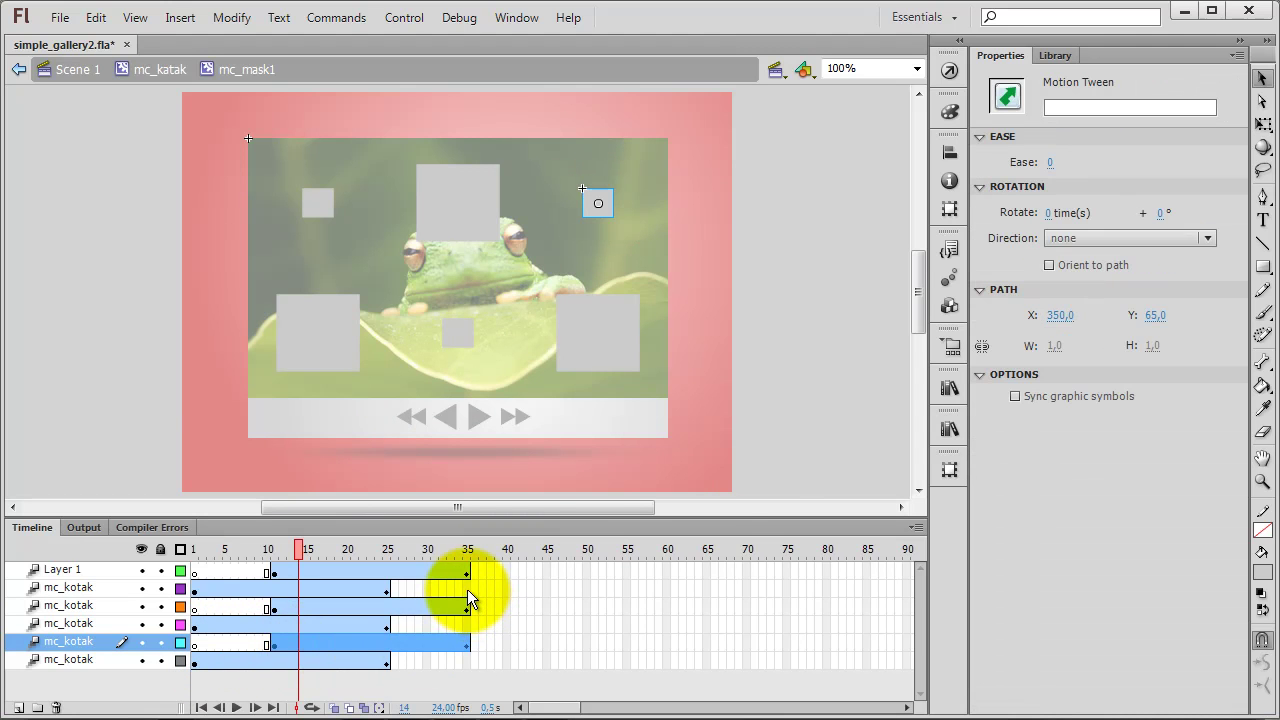
Extend the three remaining mc_kotak layers to frame 35 by inserting frames.
right_click(467, 589)
click(559, 95)
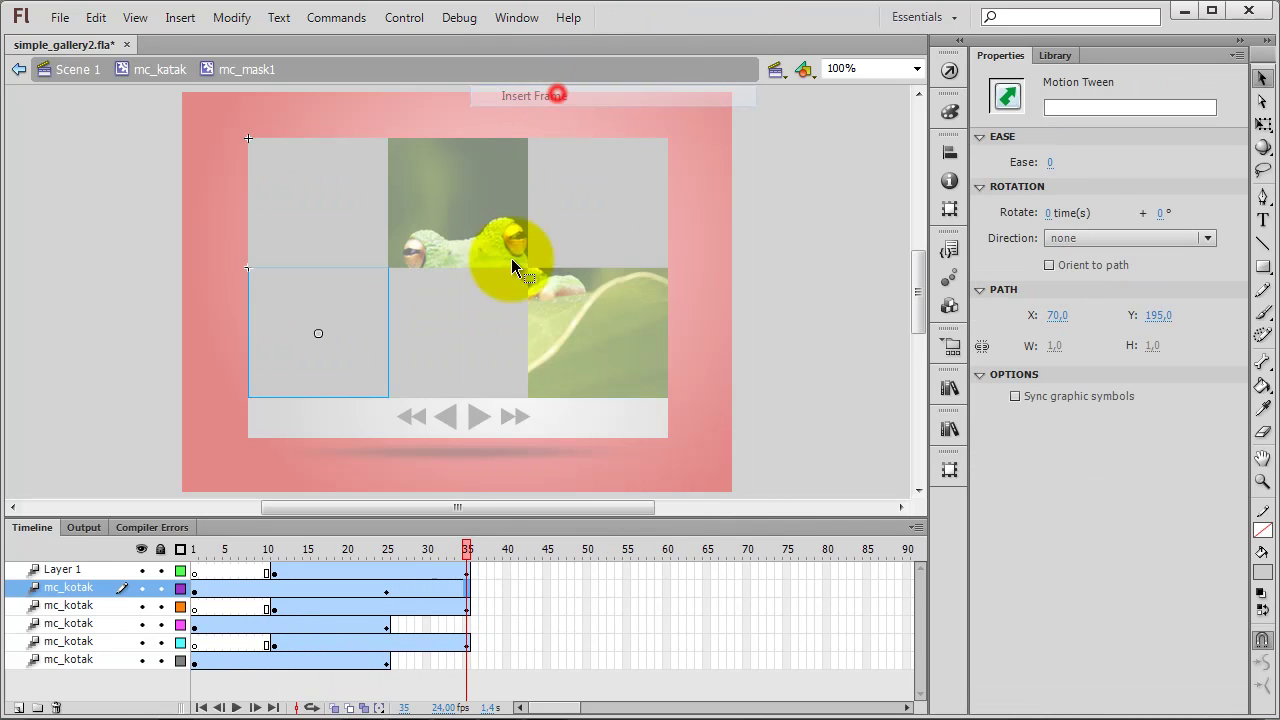
right_click(468, 621)
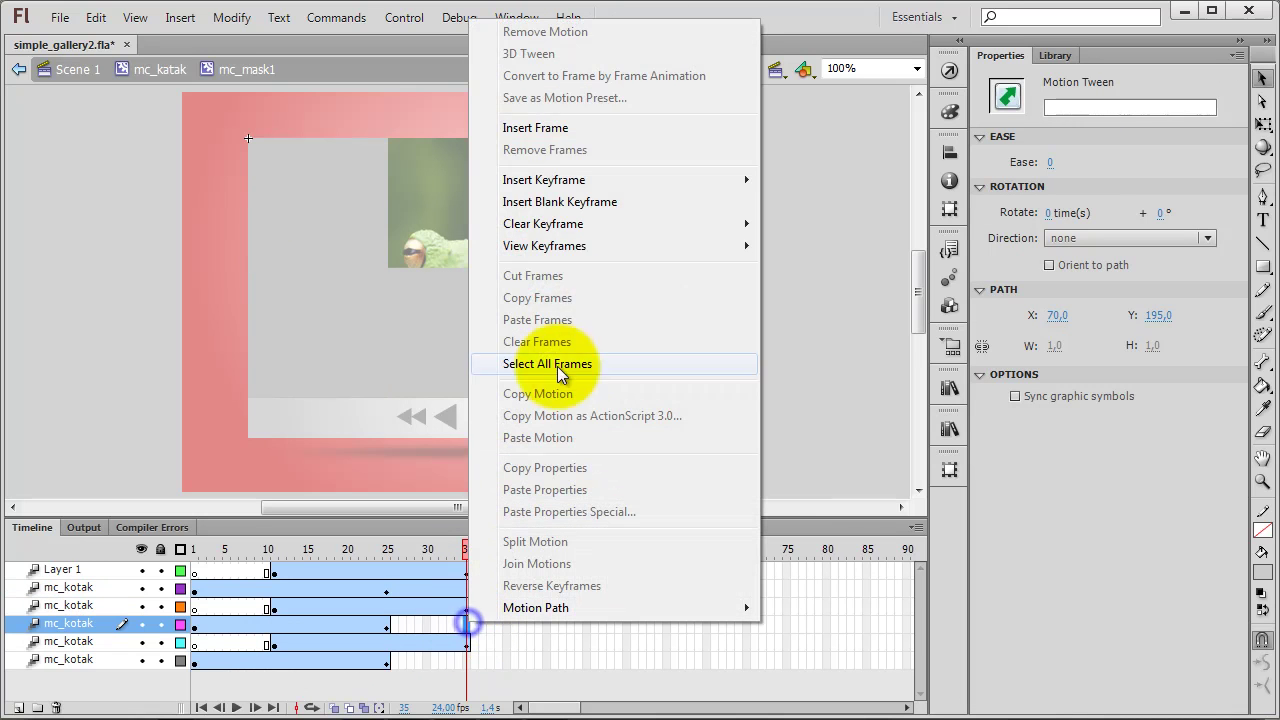
click(522, 128)
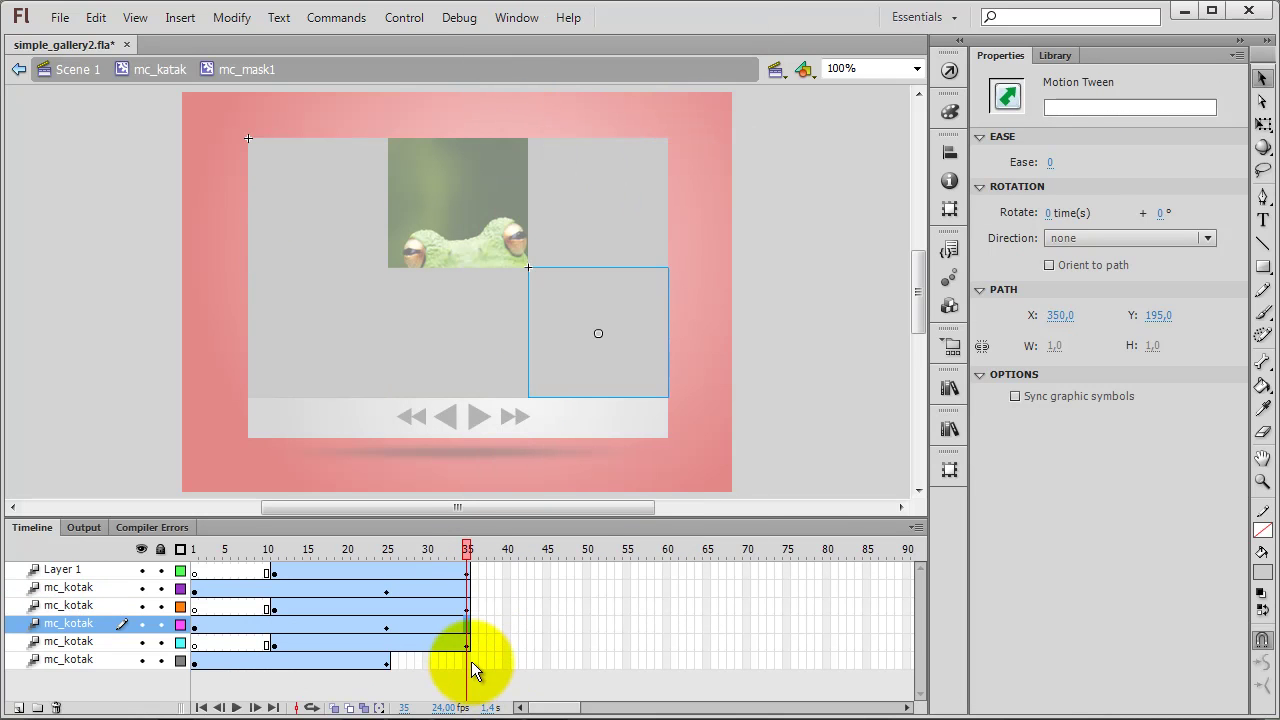
right_click(469, 661)
click(530, 168)
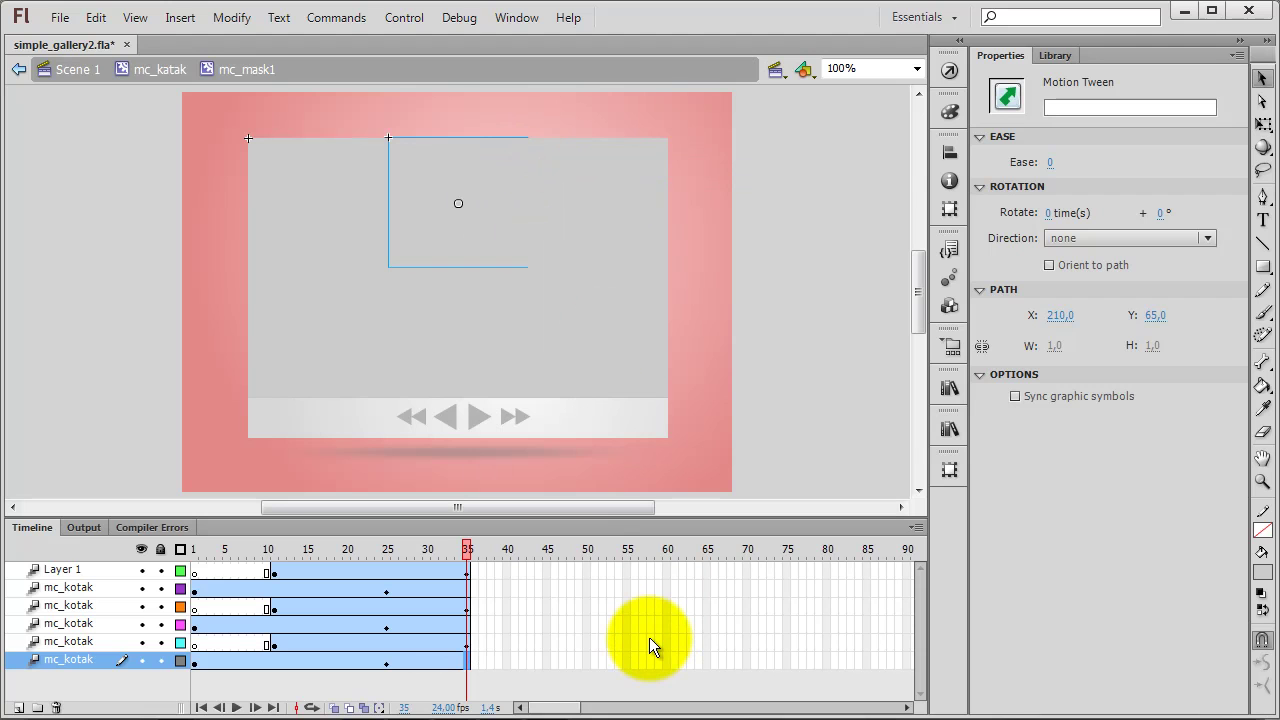
Add a new layer above Layer 1 in mc_mask1 and insert a keyframe at its frame 35.
click(55, 572)
click(18, 707)
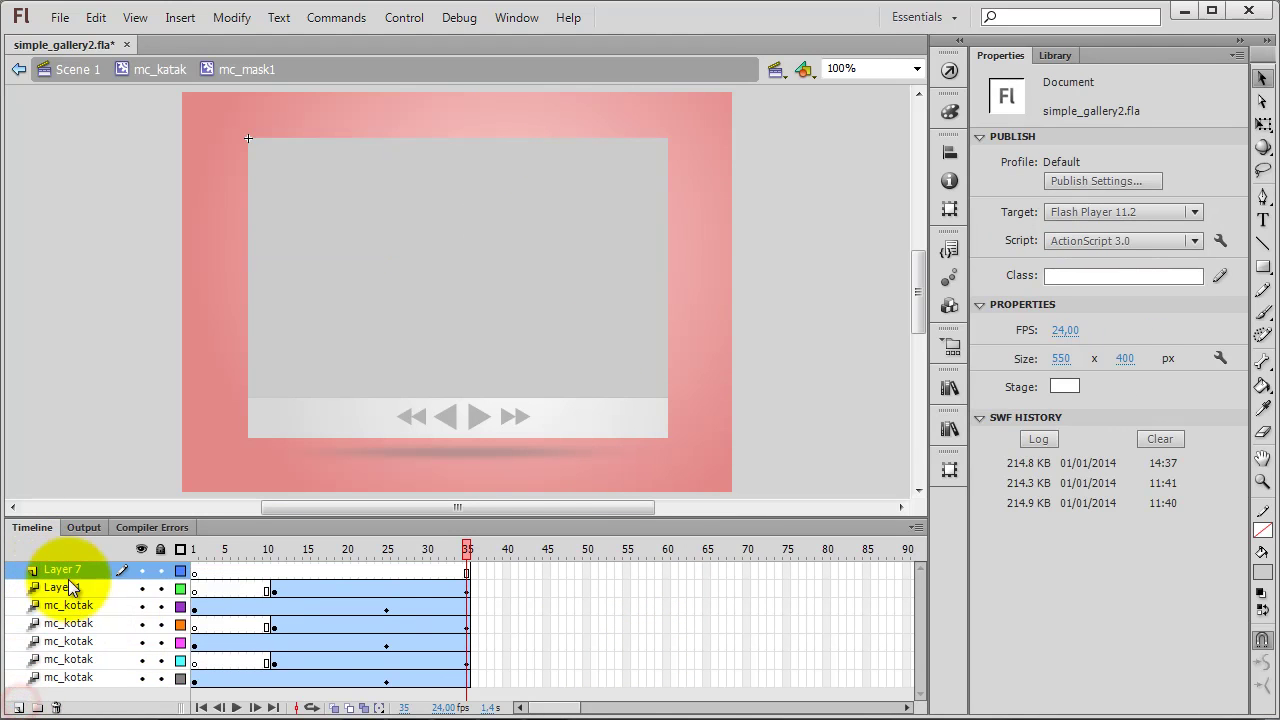
right_click(466, 571)
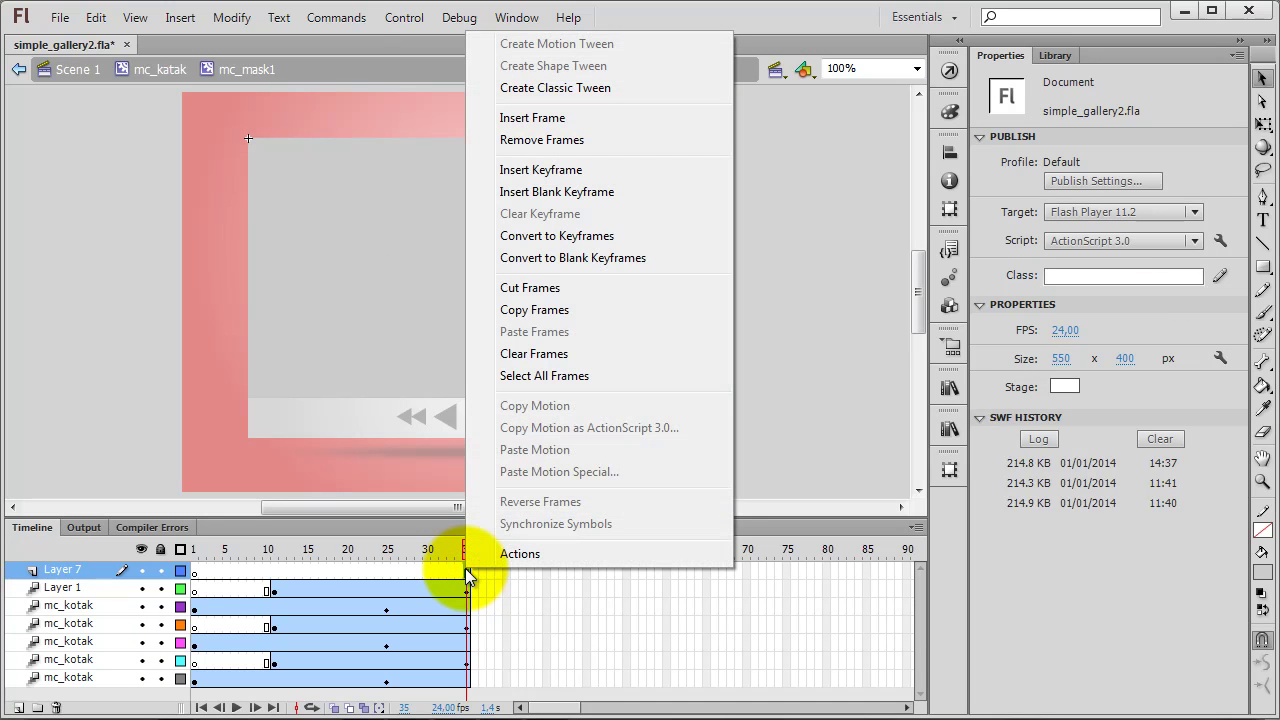
click(532, 173)
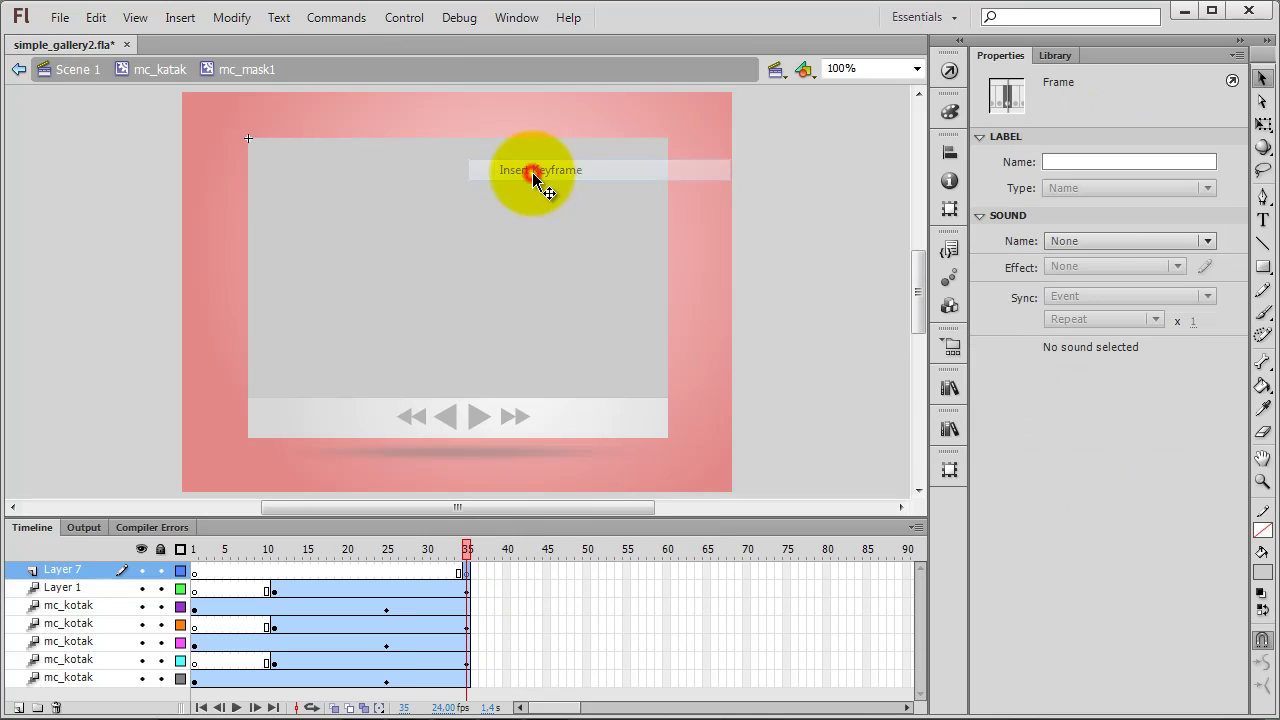
Add the script stop(); to the new layer's frame 35, copy the code and close the script editor.
right_click(467, 567)
click(482, 553)
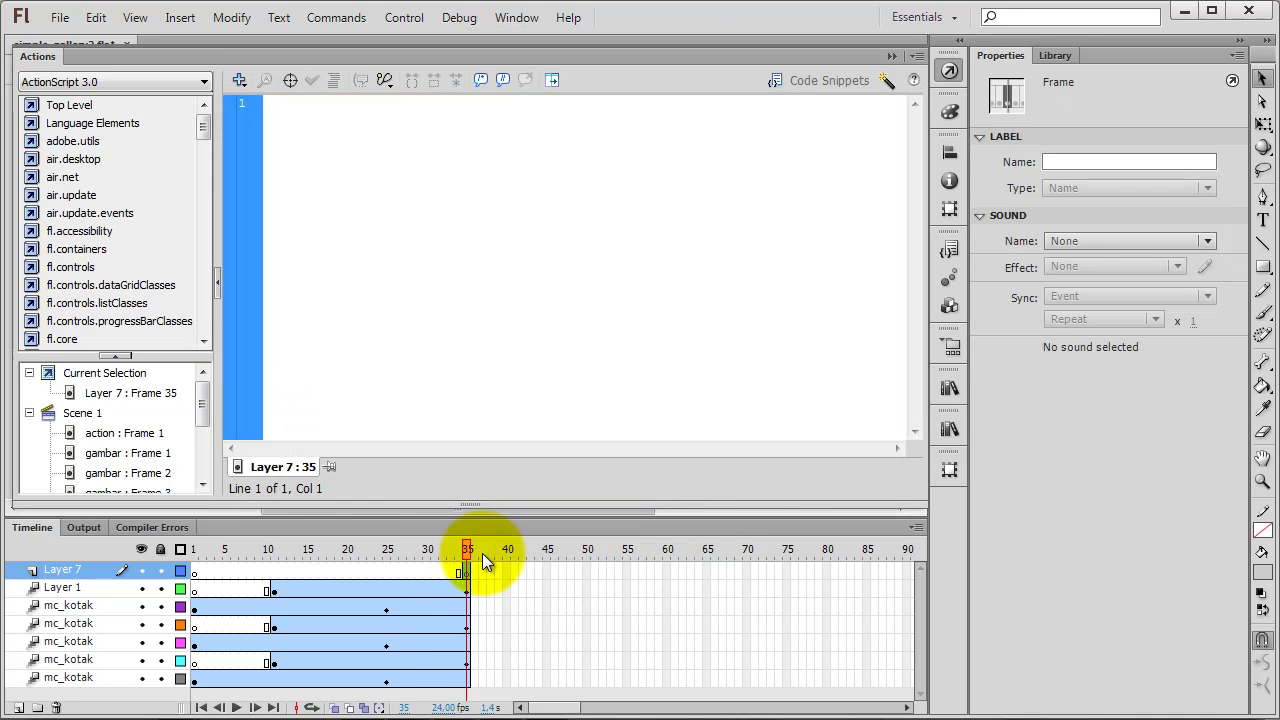
text(st)
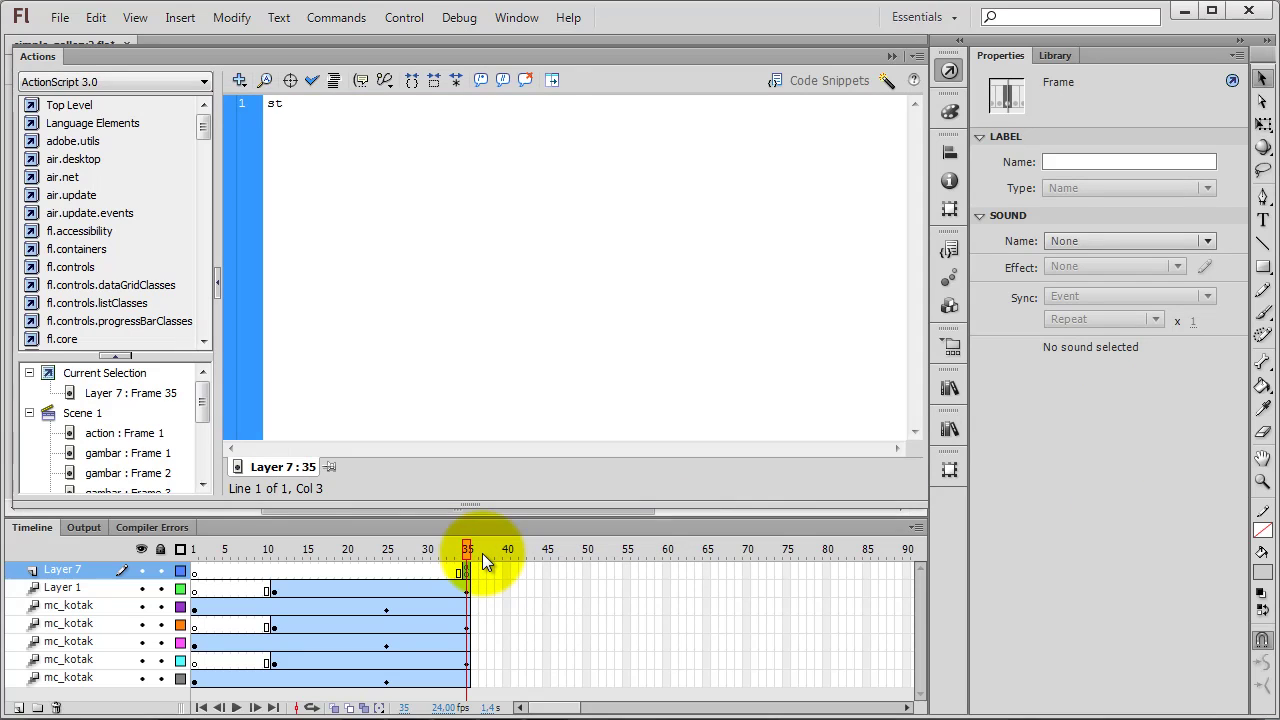
text(op();)
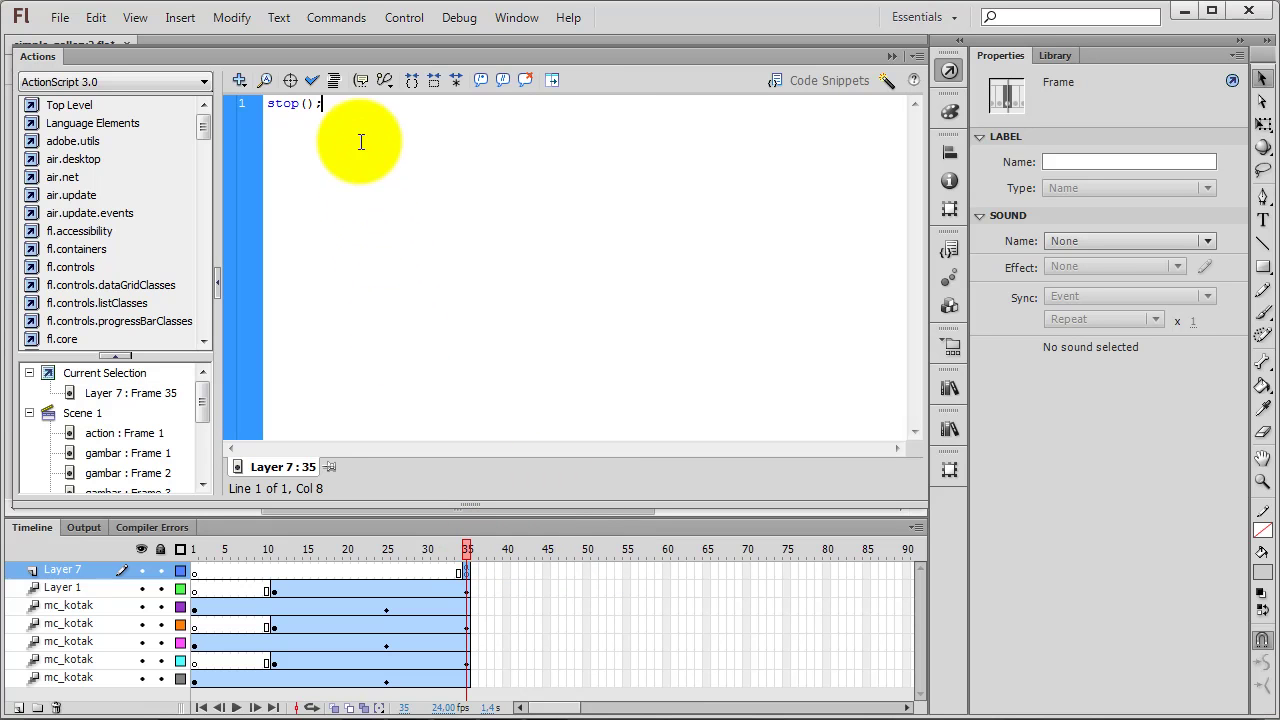
drag(335, 104, 242, 104)
right_click(272, 103)
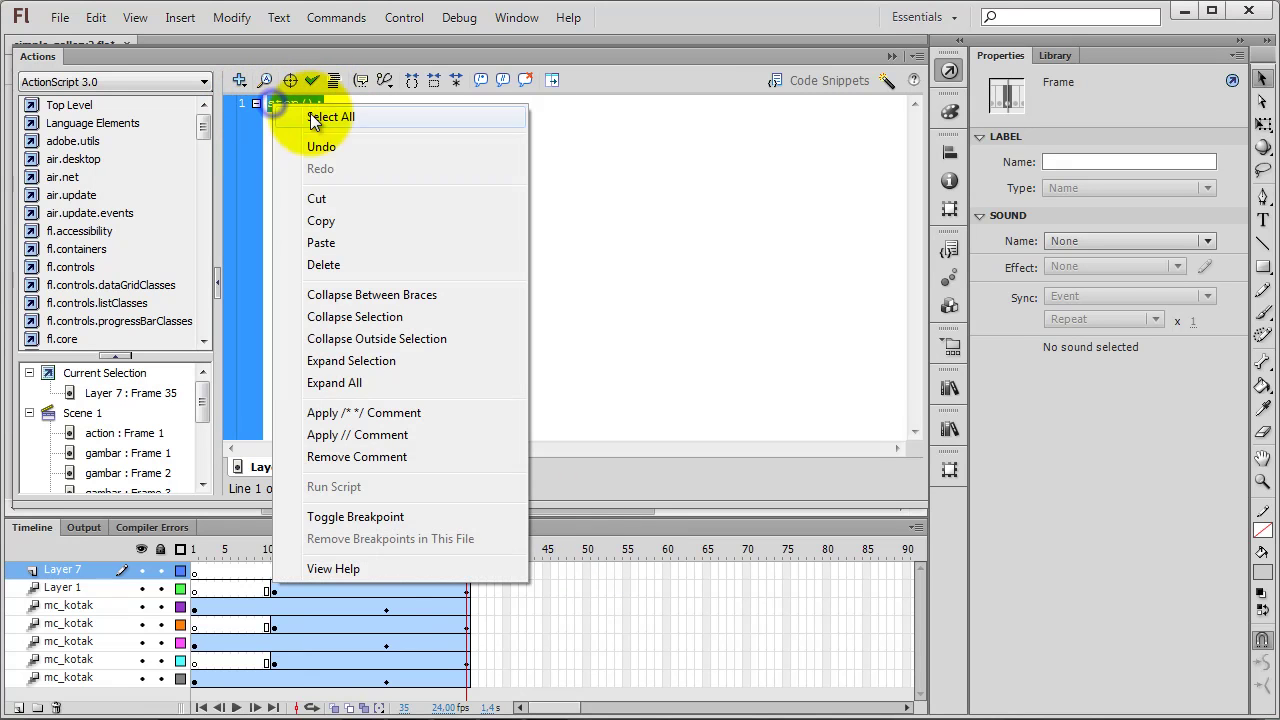
click(320, 220)
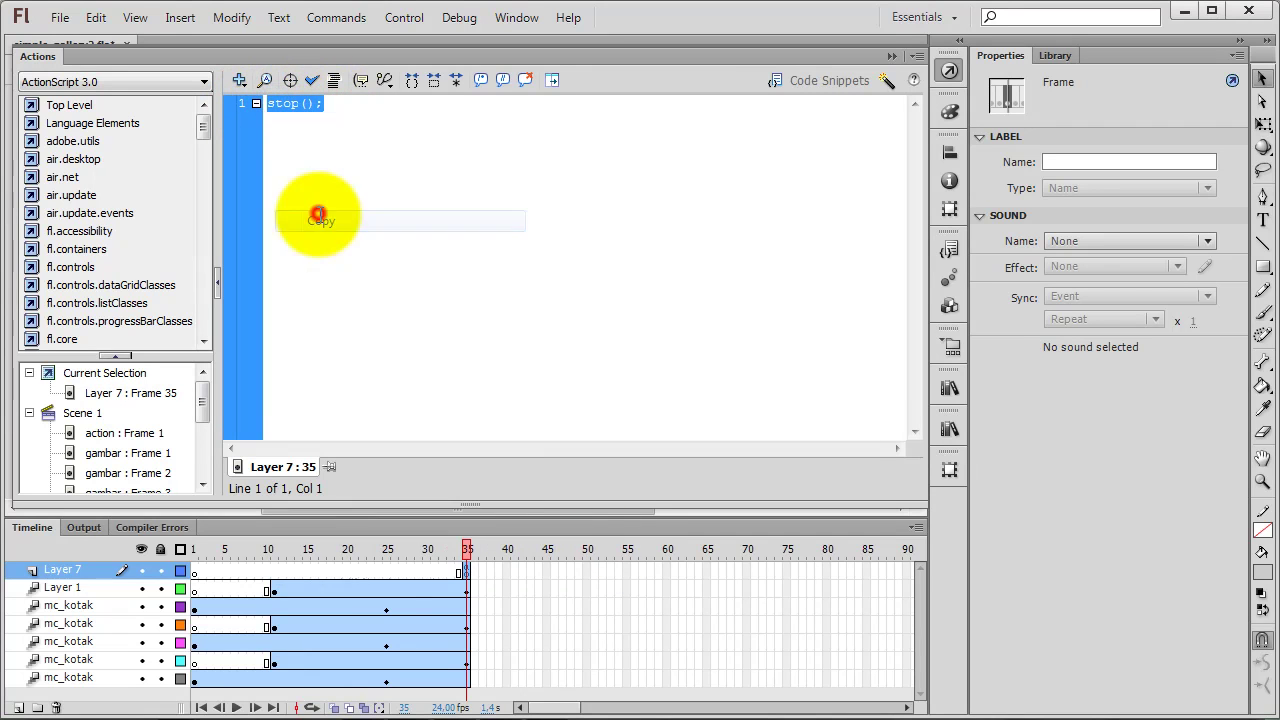
click(945, 72)
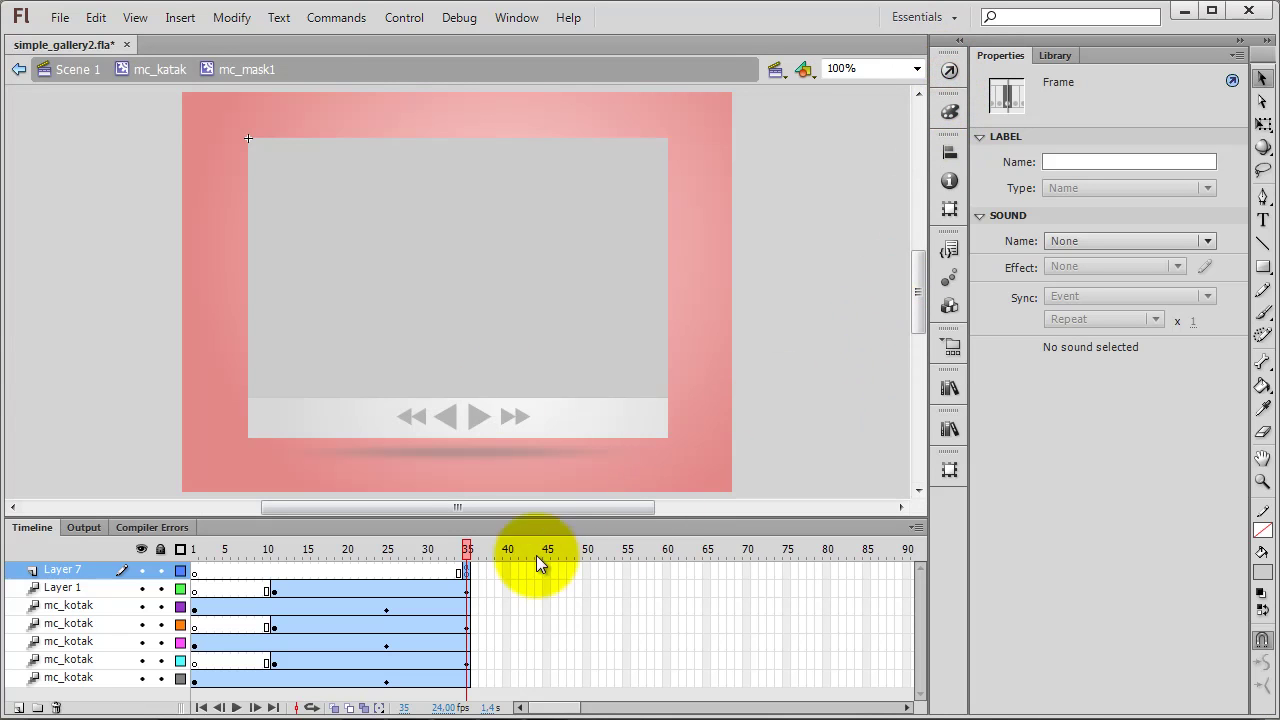
Return to the mc_katak movie clip and convert its mask layer into a Mask over Layer 1.
click(160, 72)
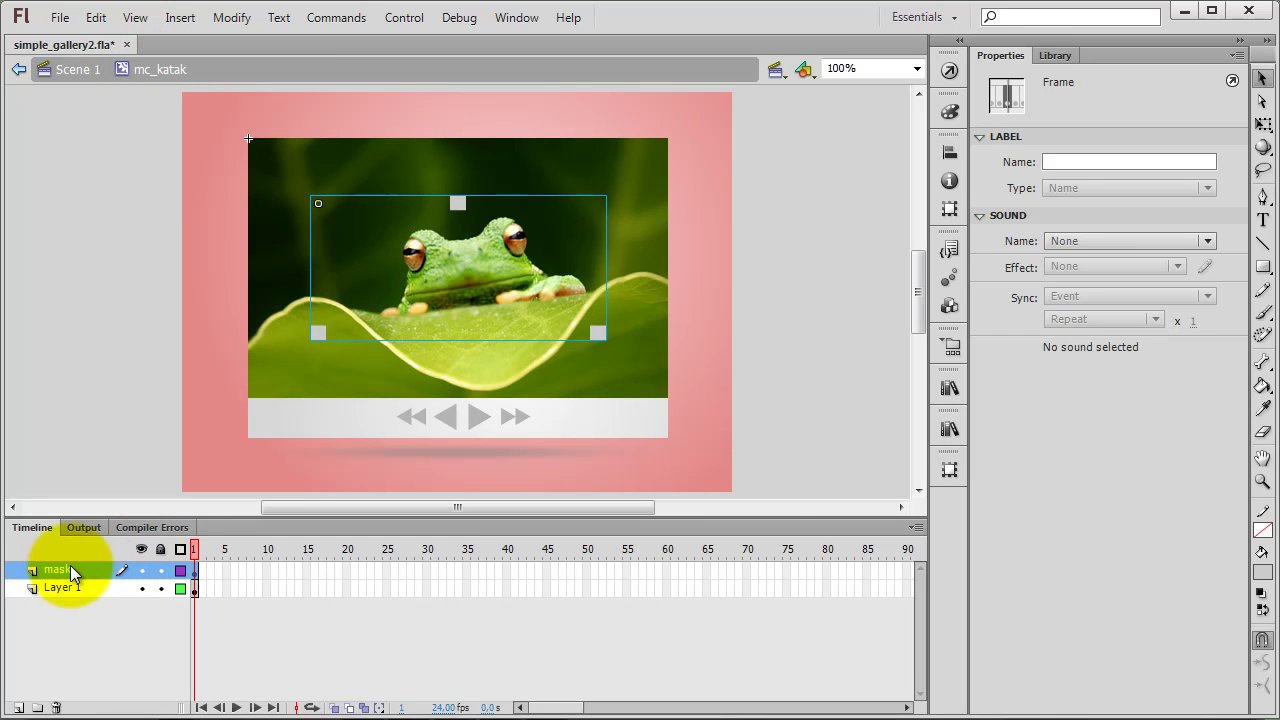
right_click(58, 571)
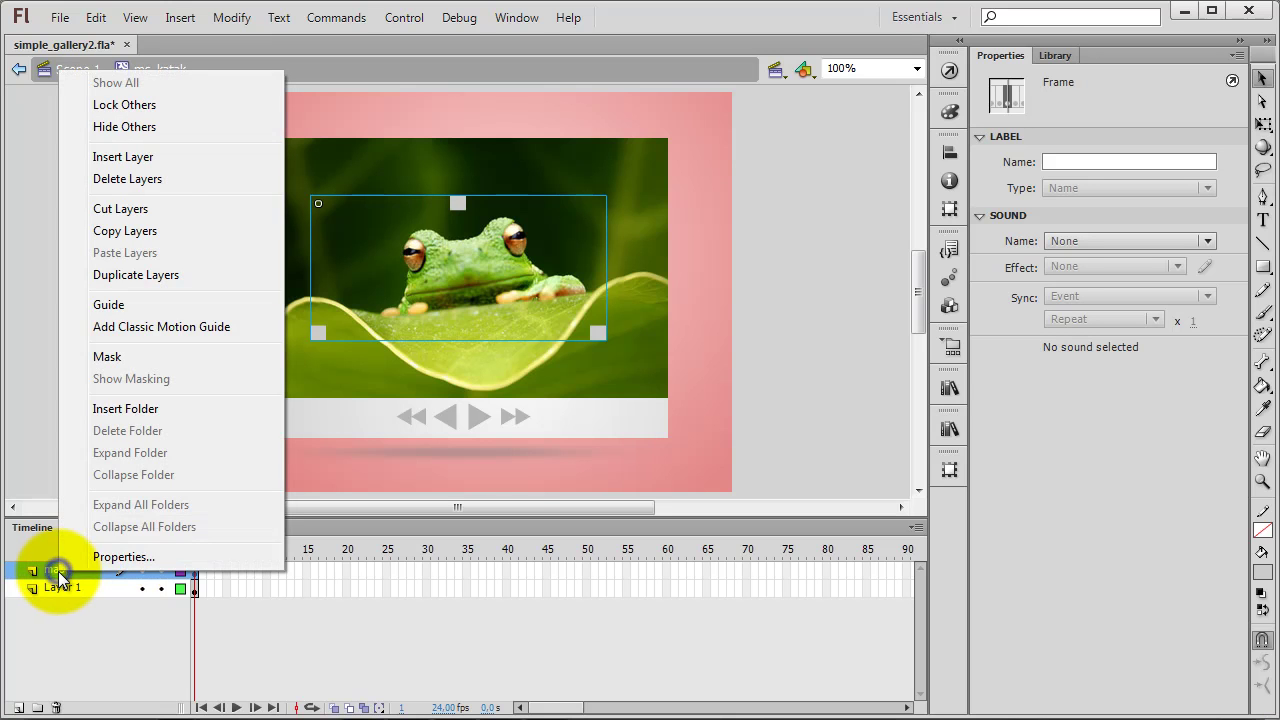
click(111, 355)
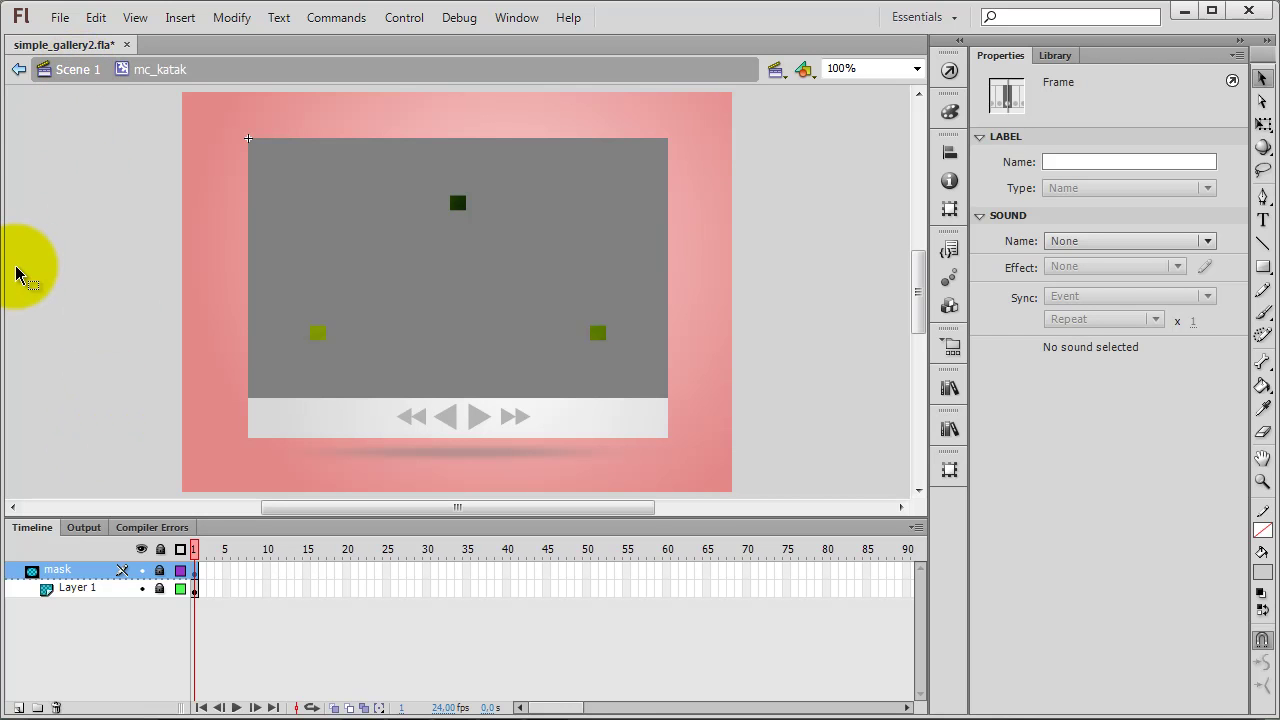
Test the movie, stepping forward and back through the gallery images to check the frog's mask animation.
key(ctrl+Return)
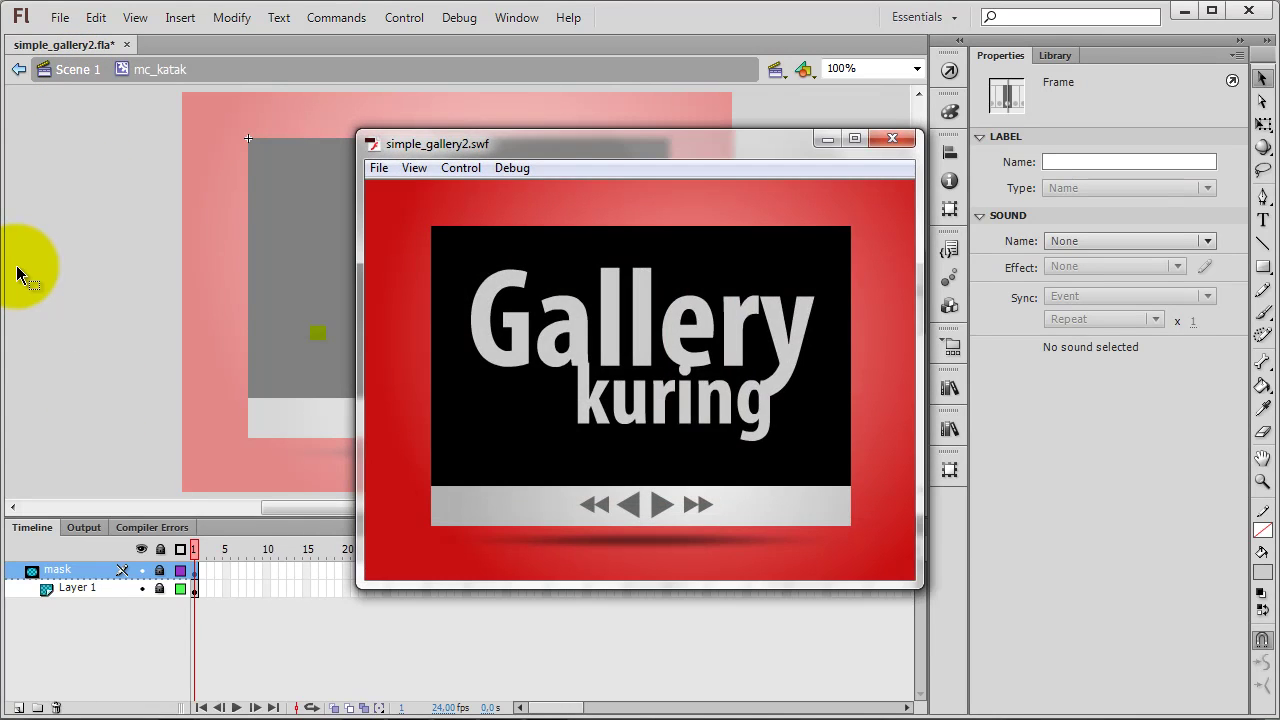
click(658, 508)
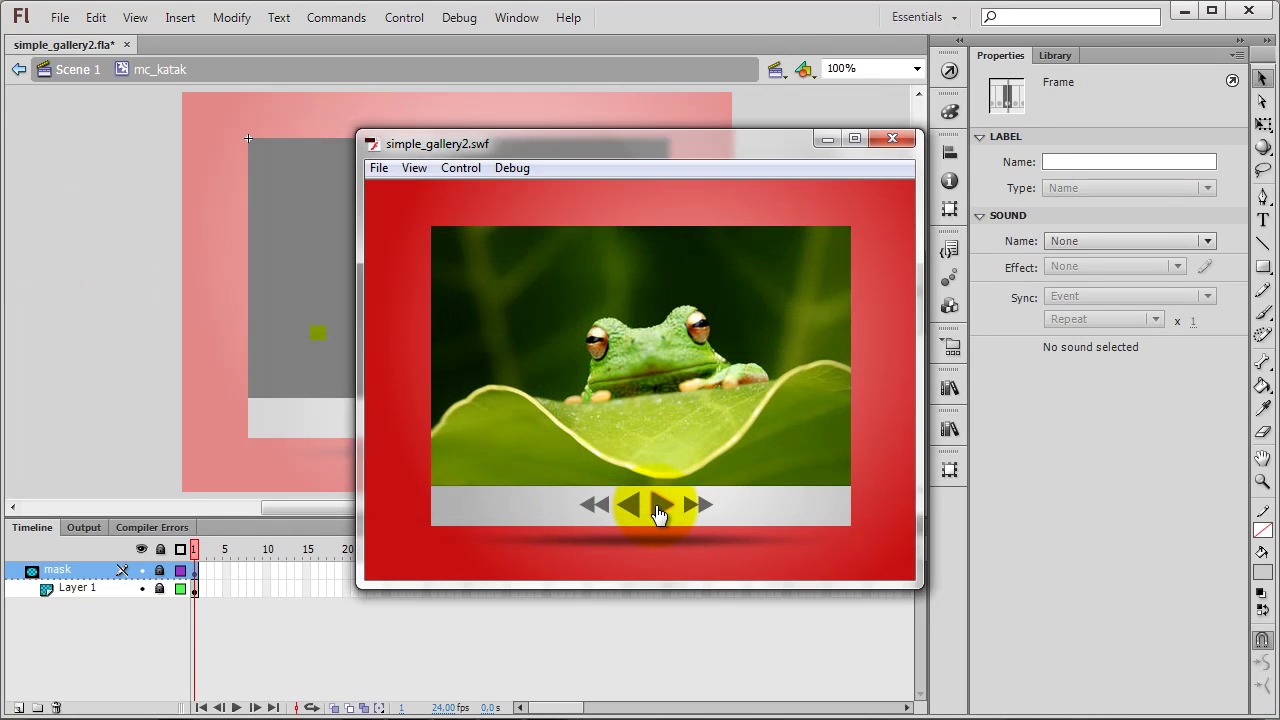
click(658, 510)
click(658, 510)
click(658, 510)
click(631, 510)
click(631, 510)
click(631, 510)
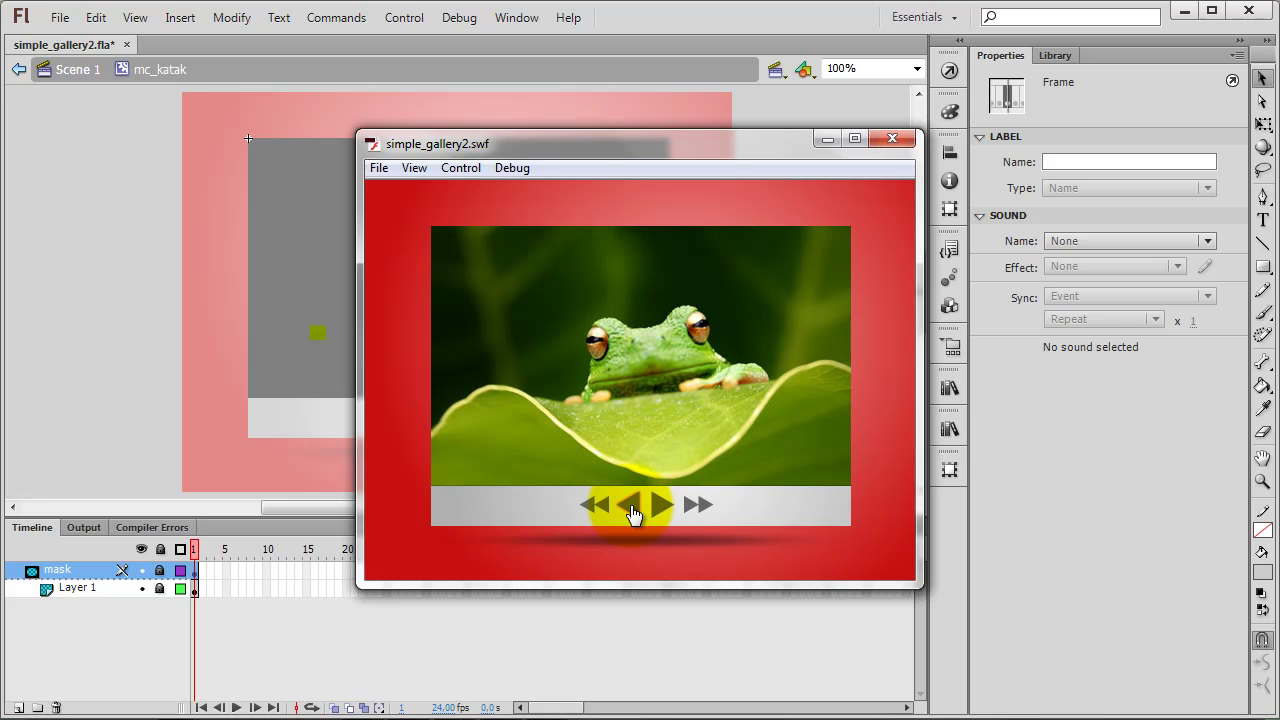
click(631, 510)
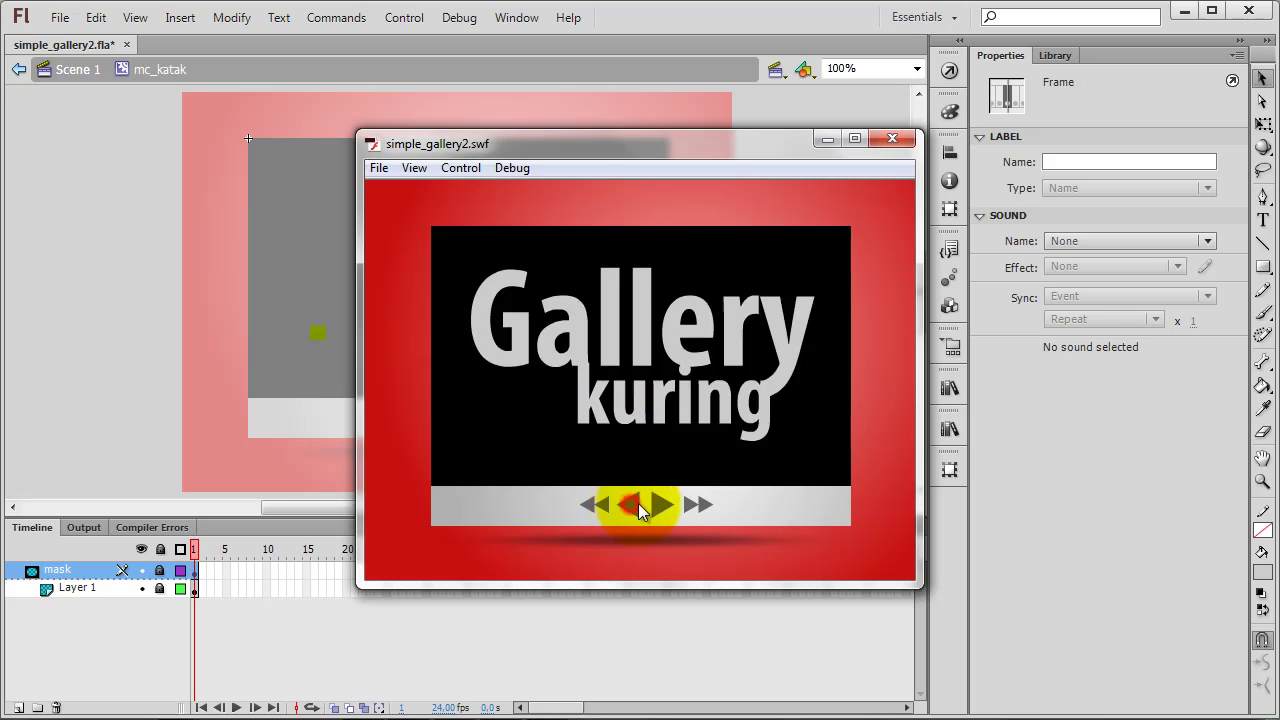
Advance the test movie to the frog image to replay its mask animation, and close the test window.
click(657, 510)
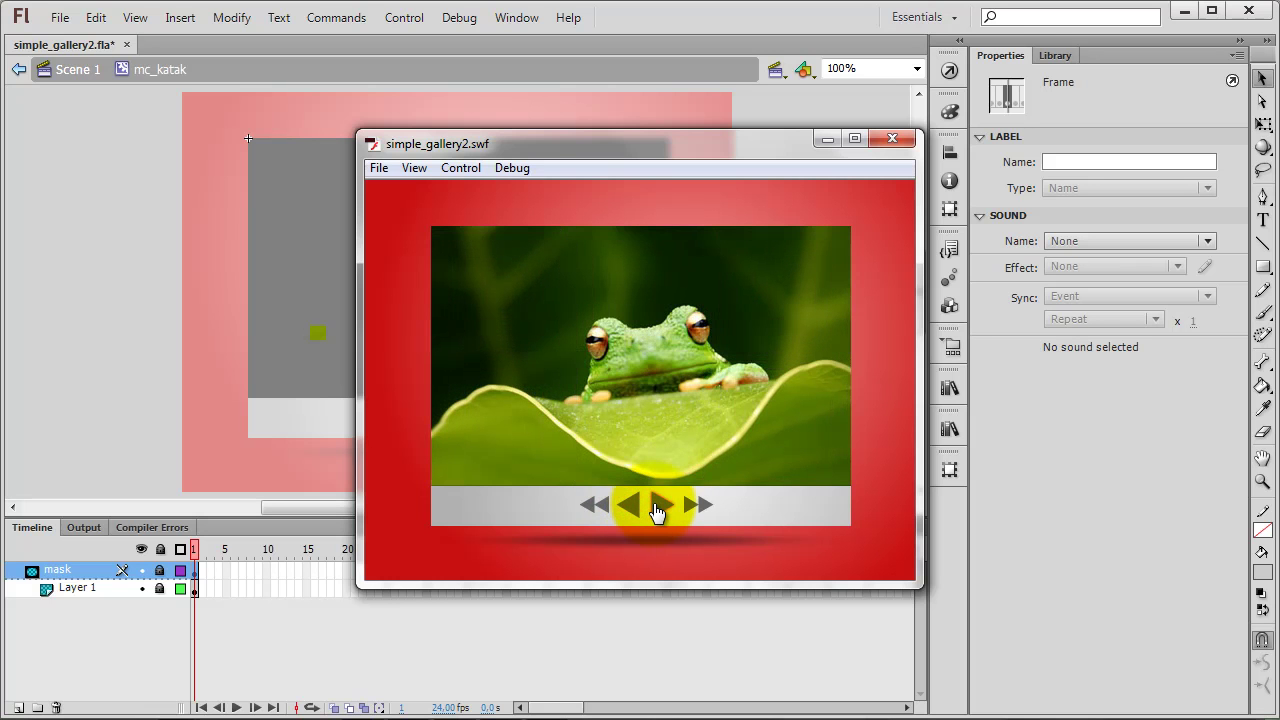
click(885, 143)
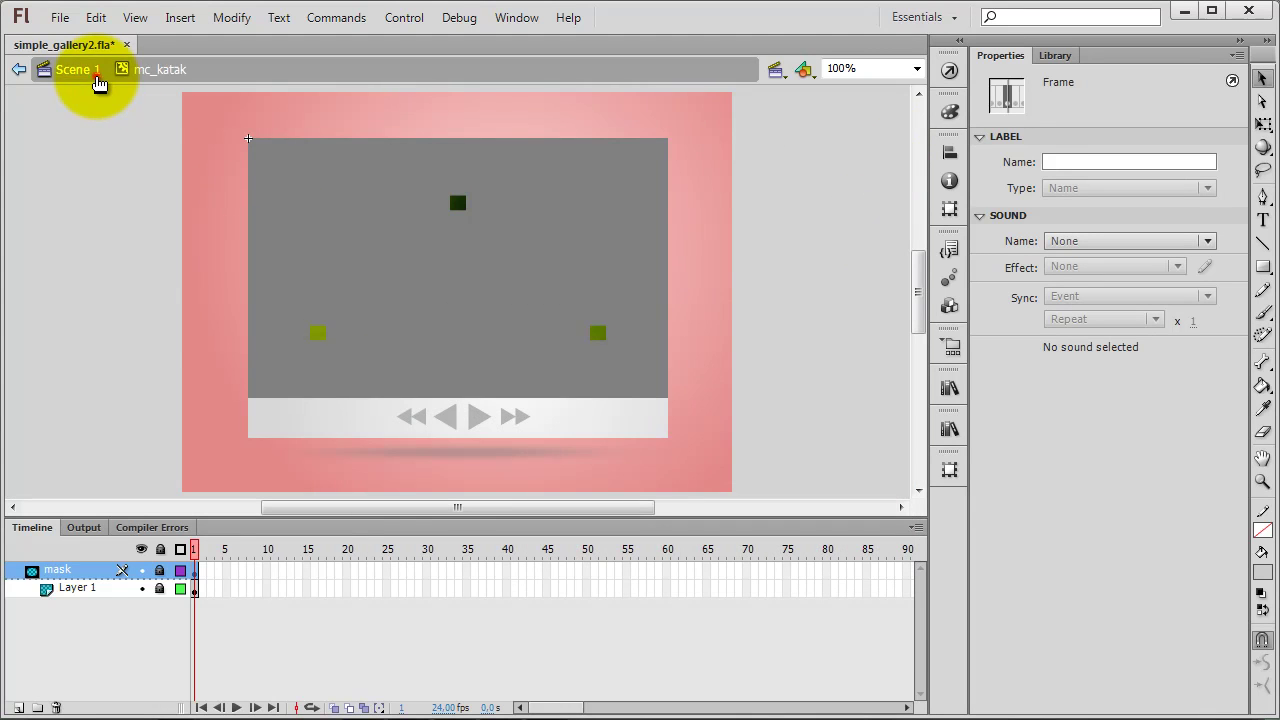
Return to Scene 1 and open the symbol conversion for the snail bitmap on frame 3 of the gambar layer.
click(97, 80)
click(205, 549)
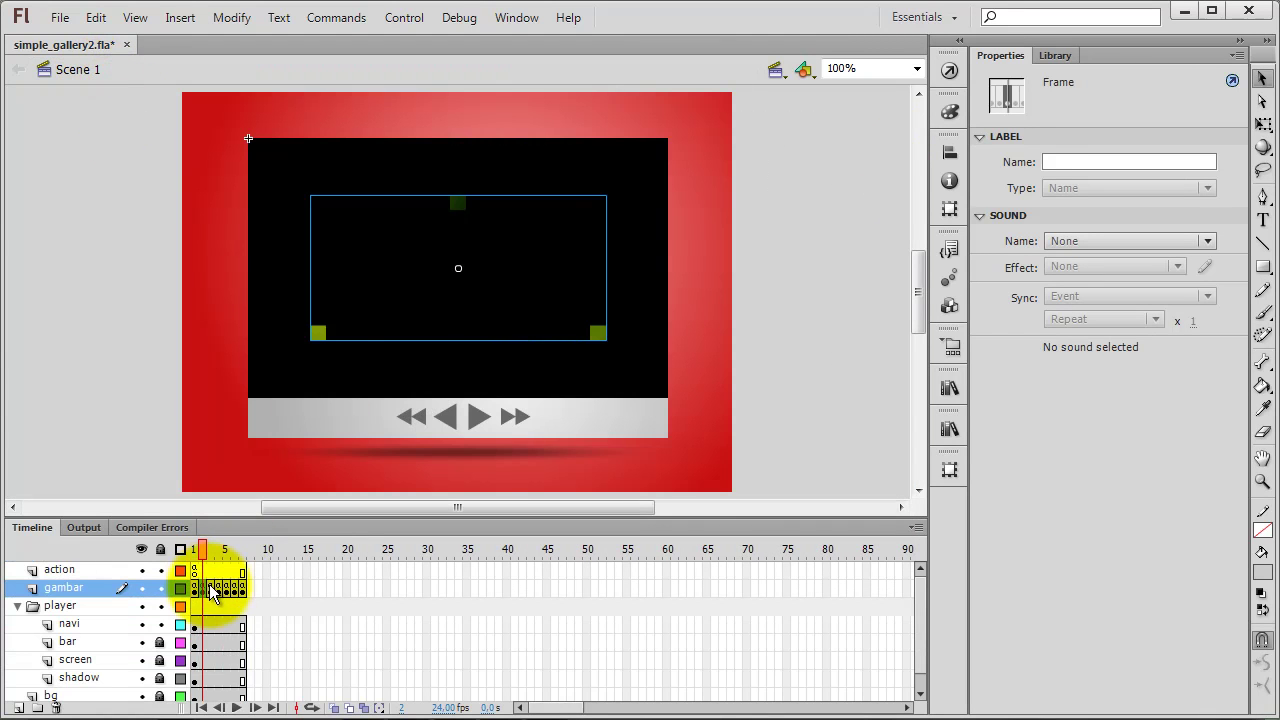
click(212, 587)
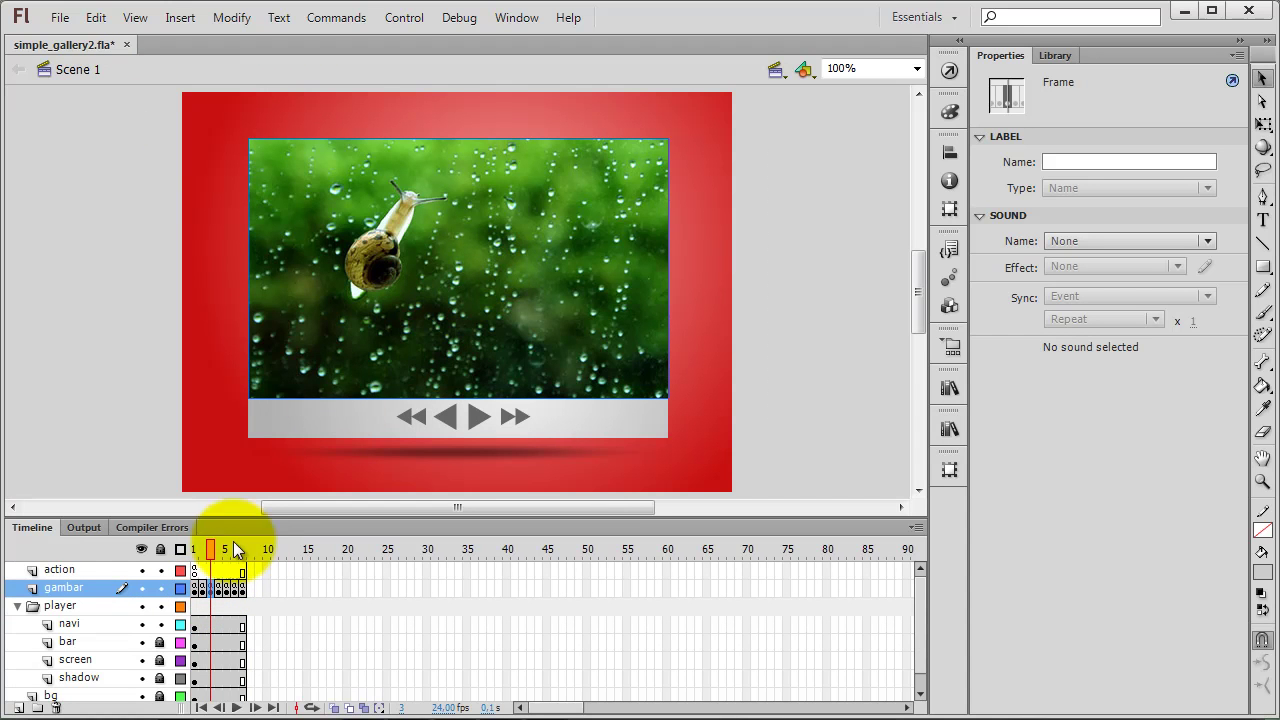
right_click(447, 268)
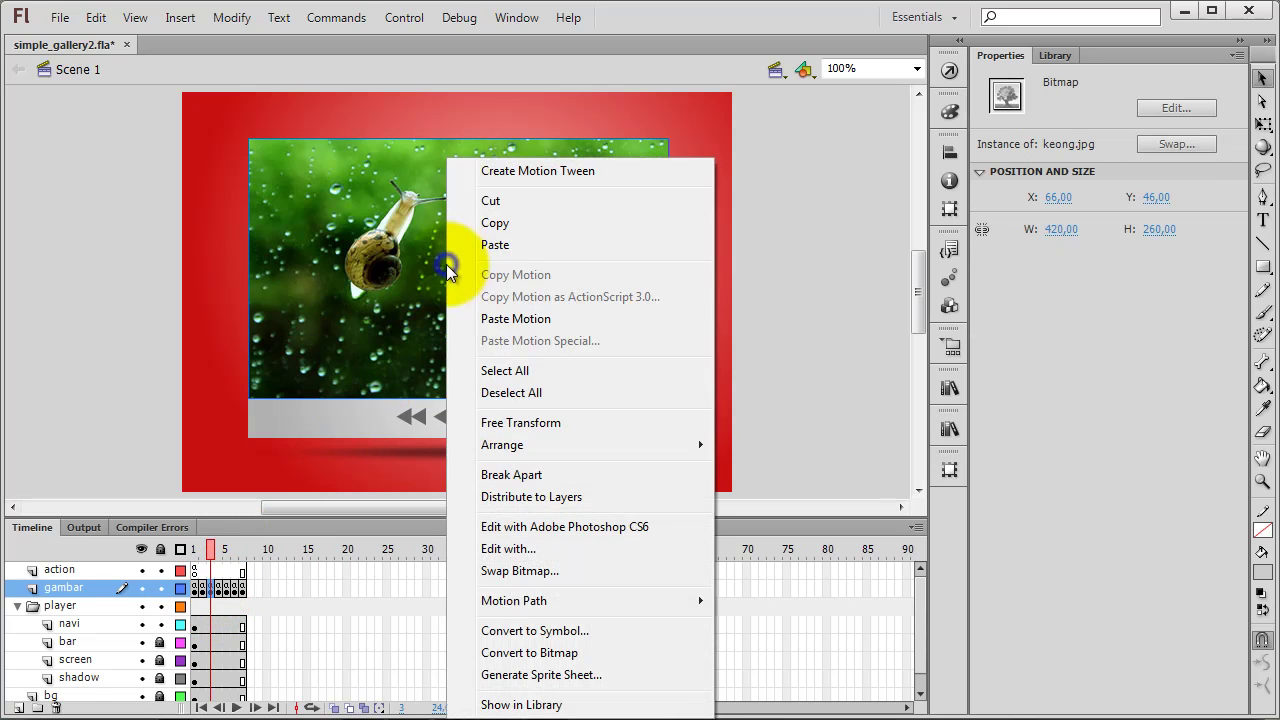
click(509, 633)
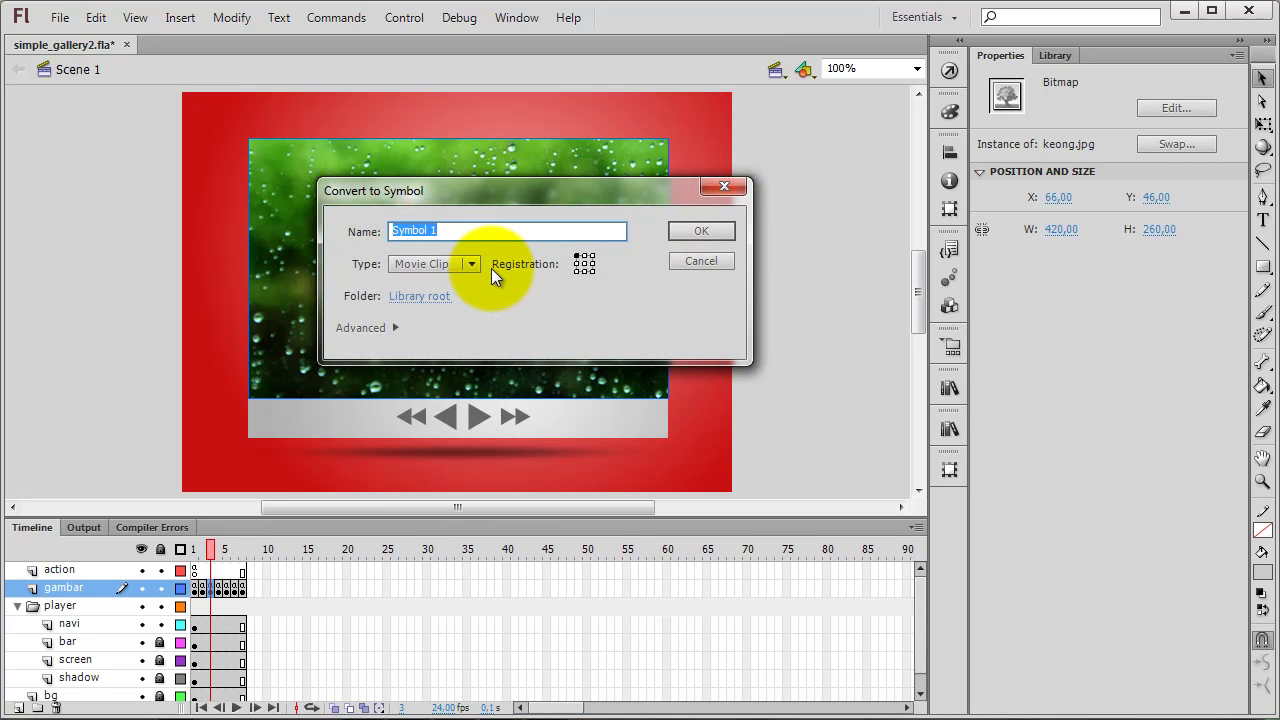
Convert the keong.jpg snail photo to a movie clip symbol named mc_keong and open it for editing in place.
text(mc_keong)
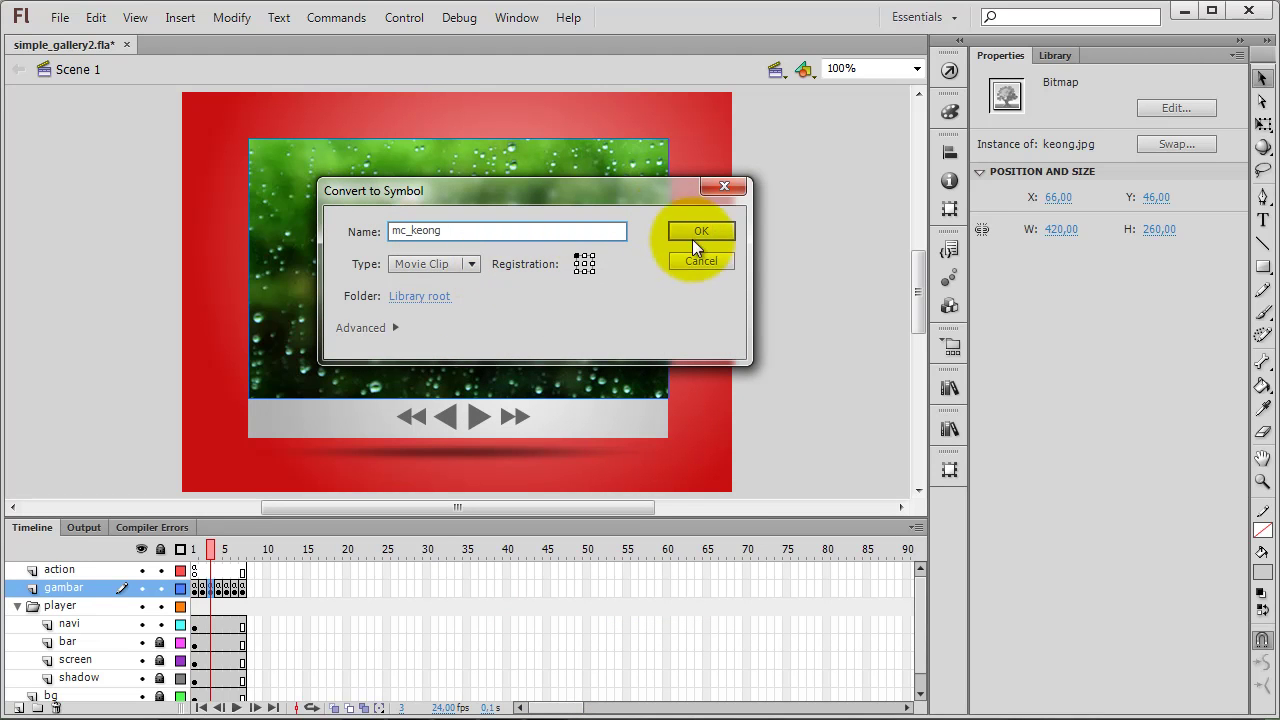
click(698, 233)
right_click(538, 277)
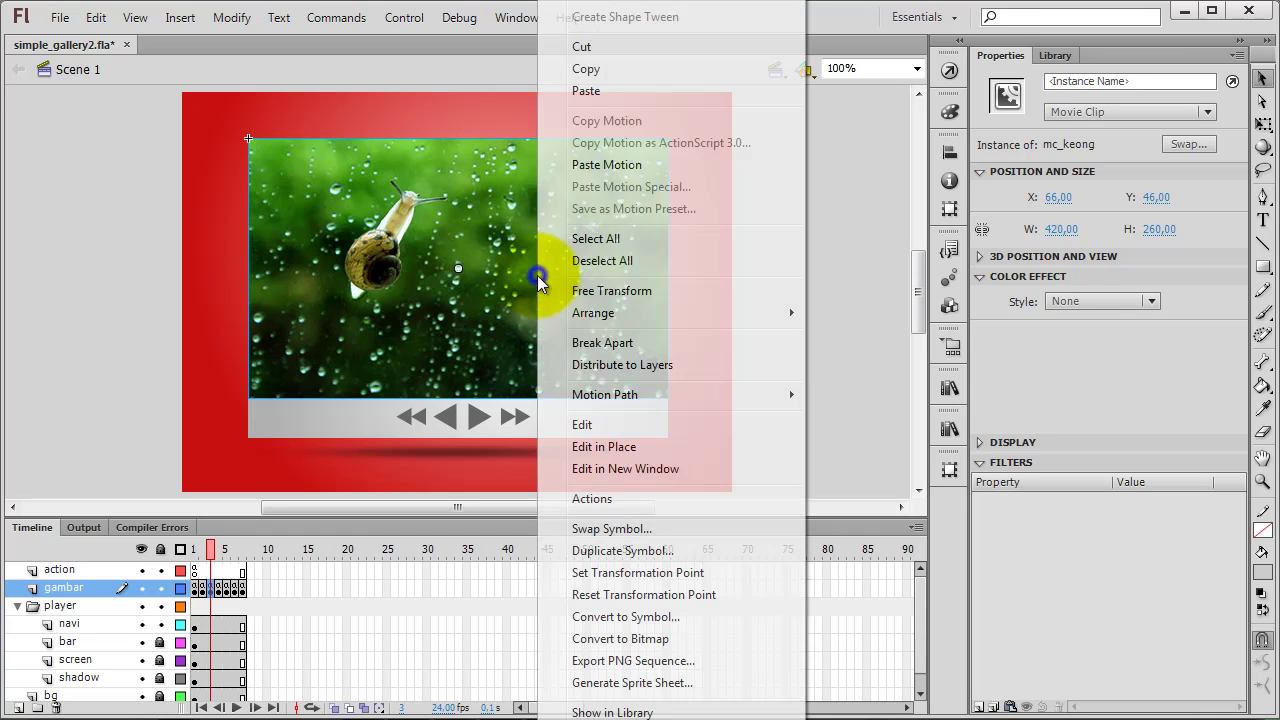
click(605, 446)
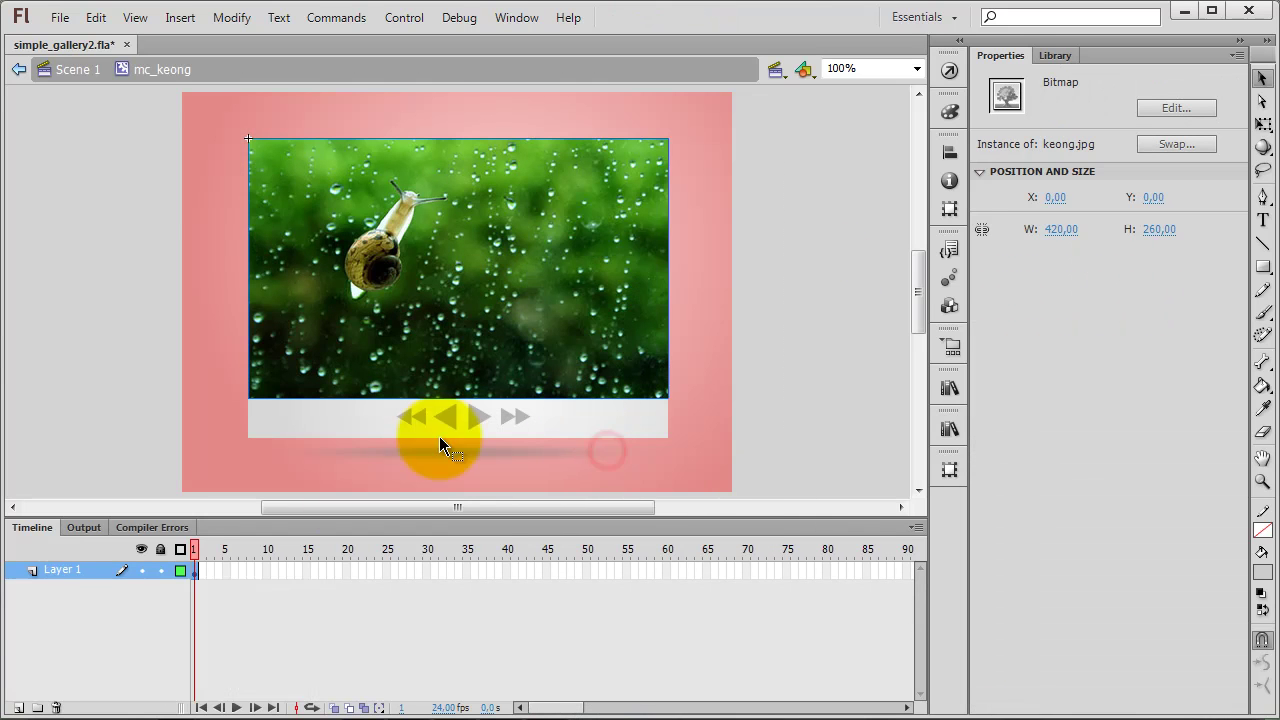
Add a new layer above the photo's layer in mc_keong and name it mask.
click(18, 707)
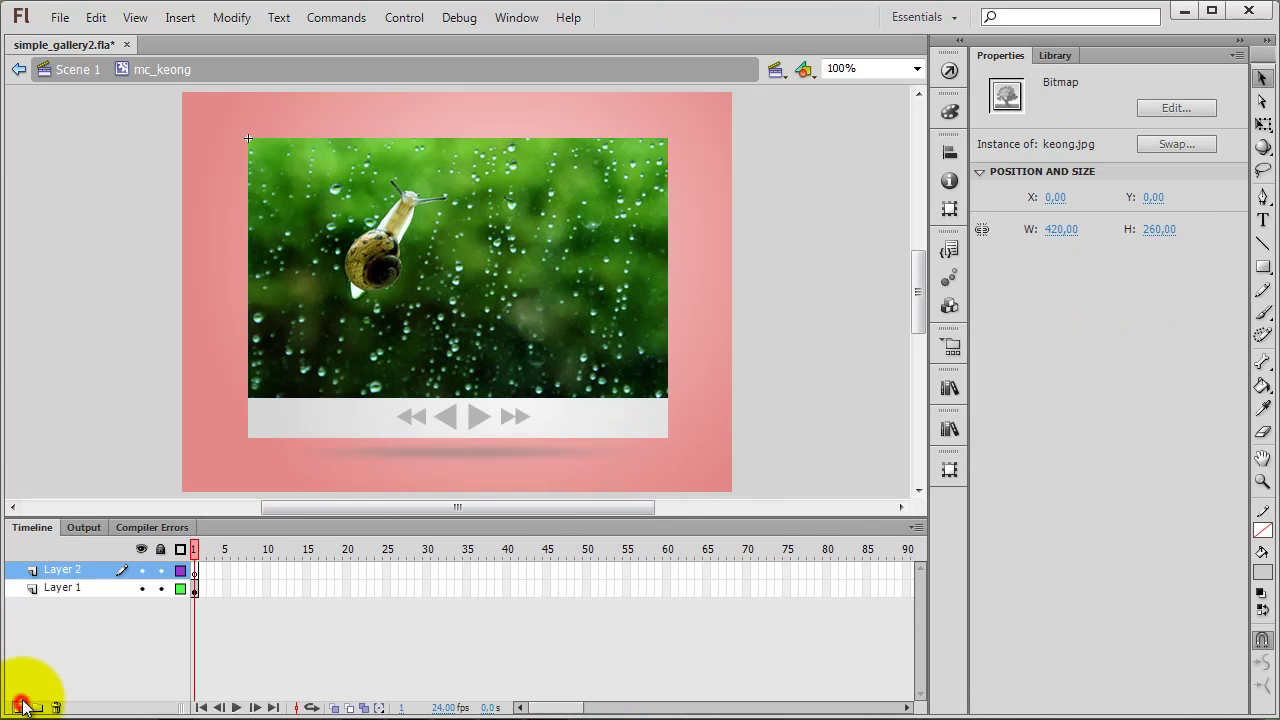
double_click(63, 570)
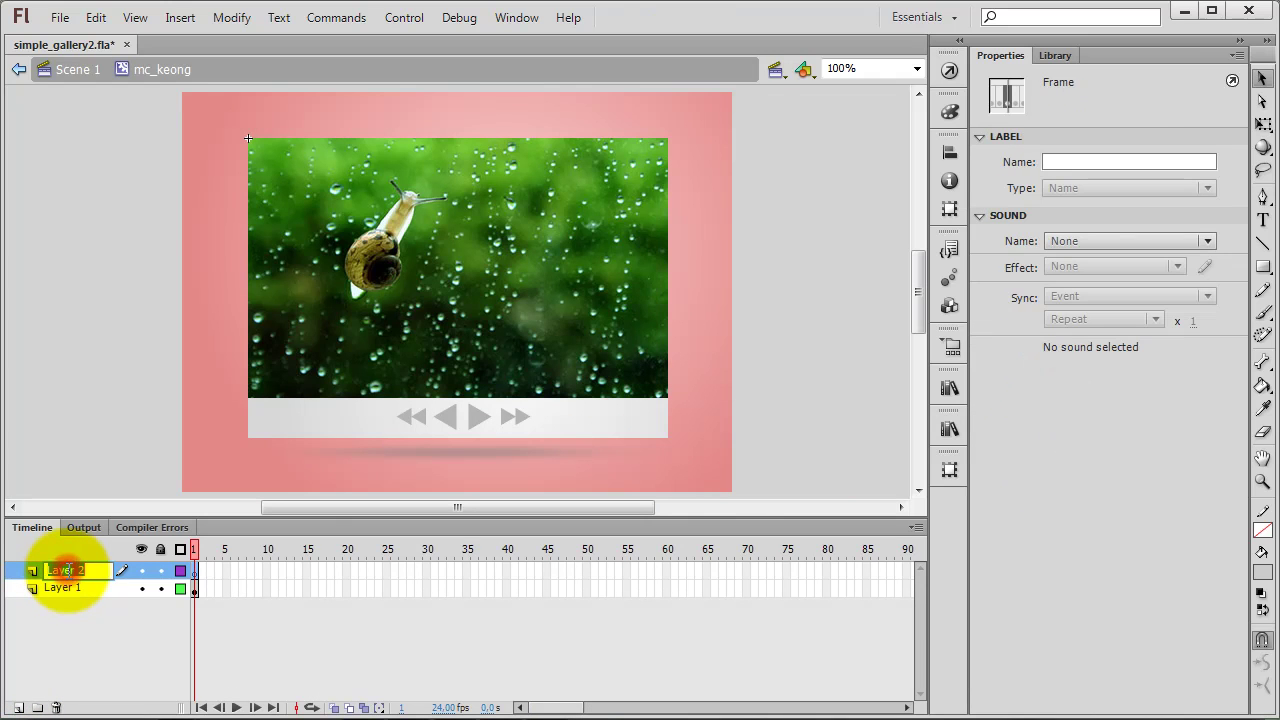
text(mask)
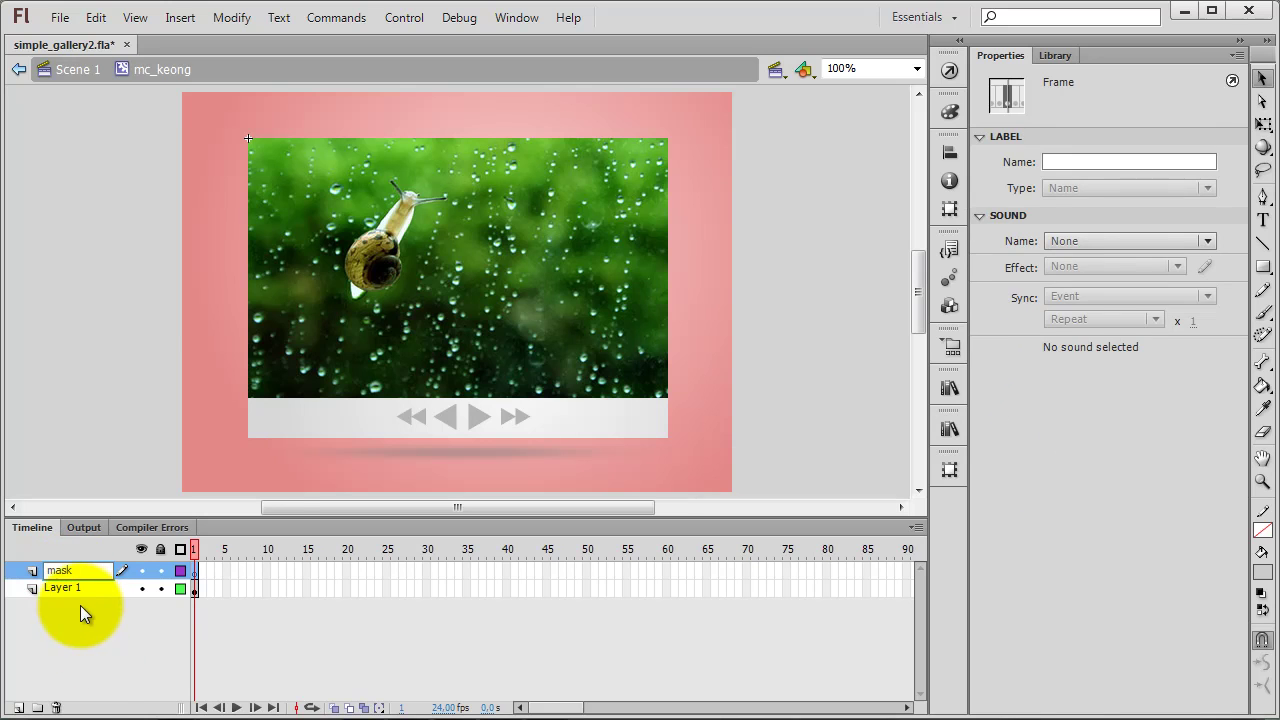
click(100, 655)
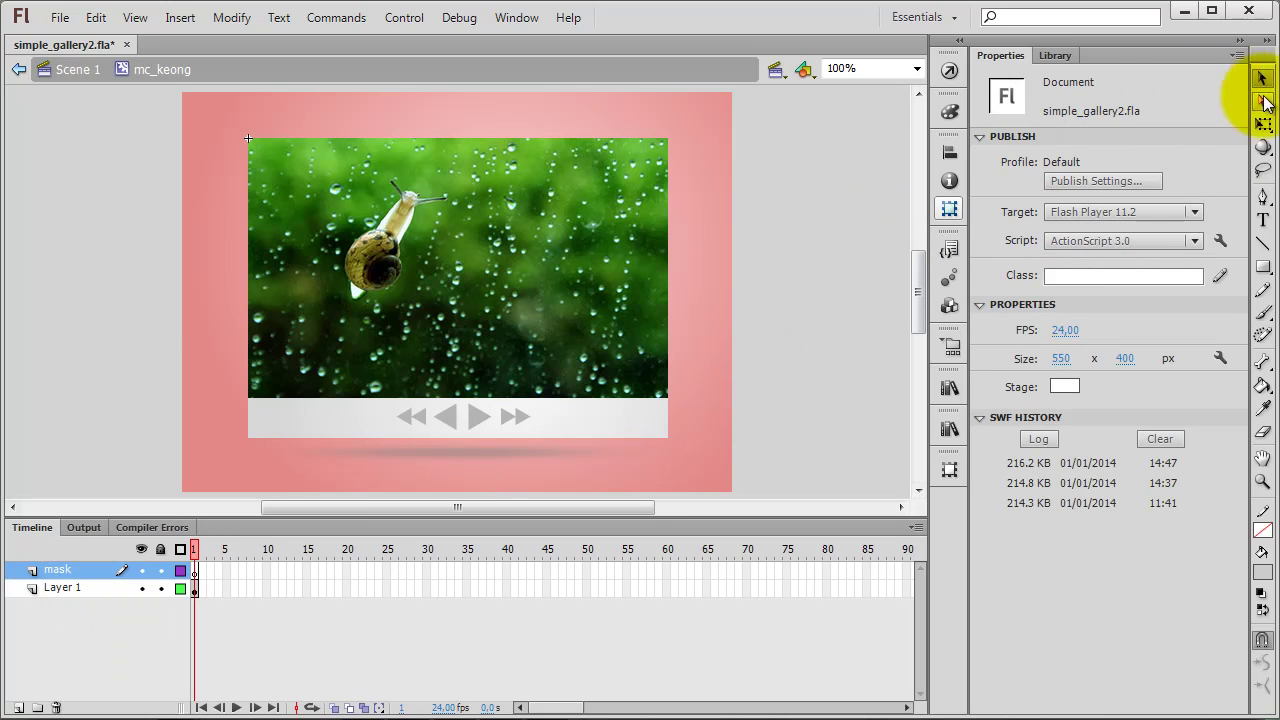
Draw a grey circle without outline on the mask layer, positioned over the snail and scaled to about 151 by 151 px.
click(1262, 267)
drag(1260, 266, 1155, 291)
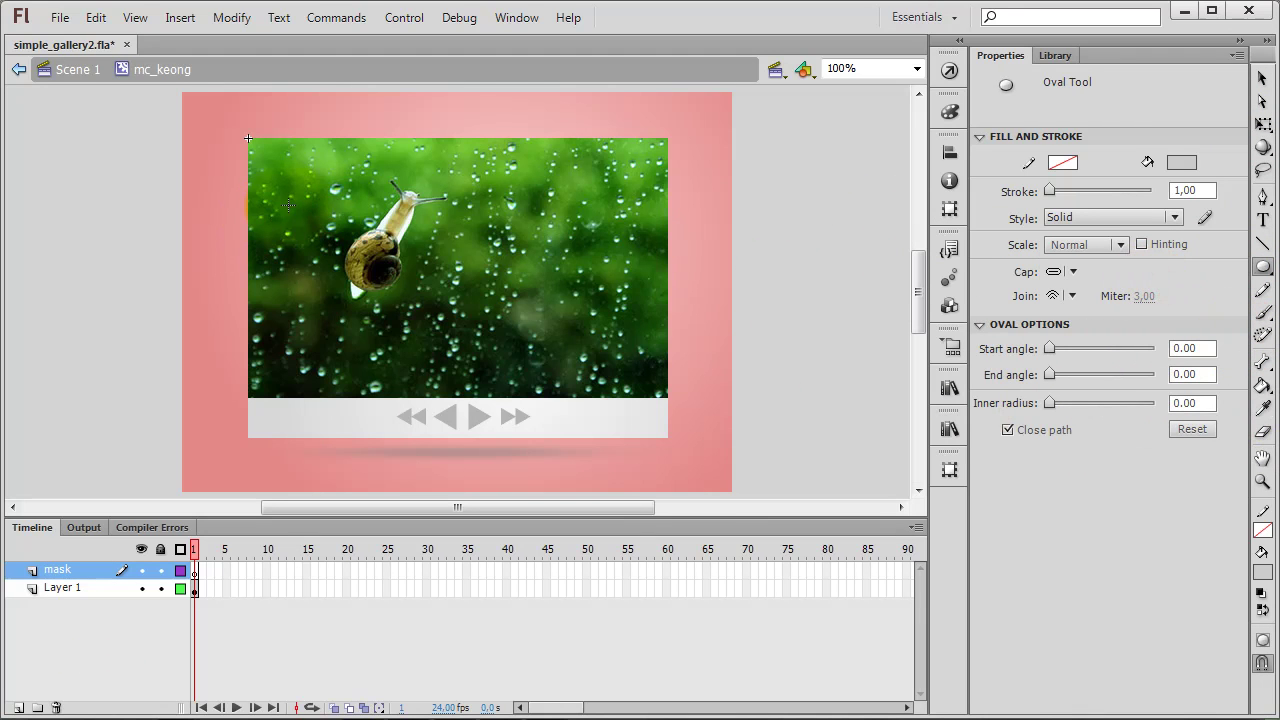
drag(285, 196, 404, 325)
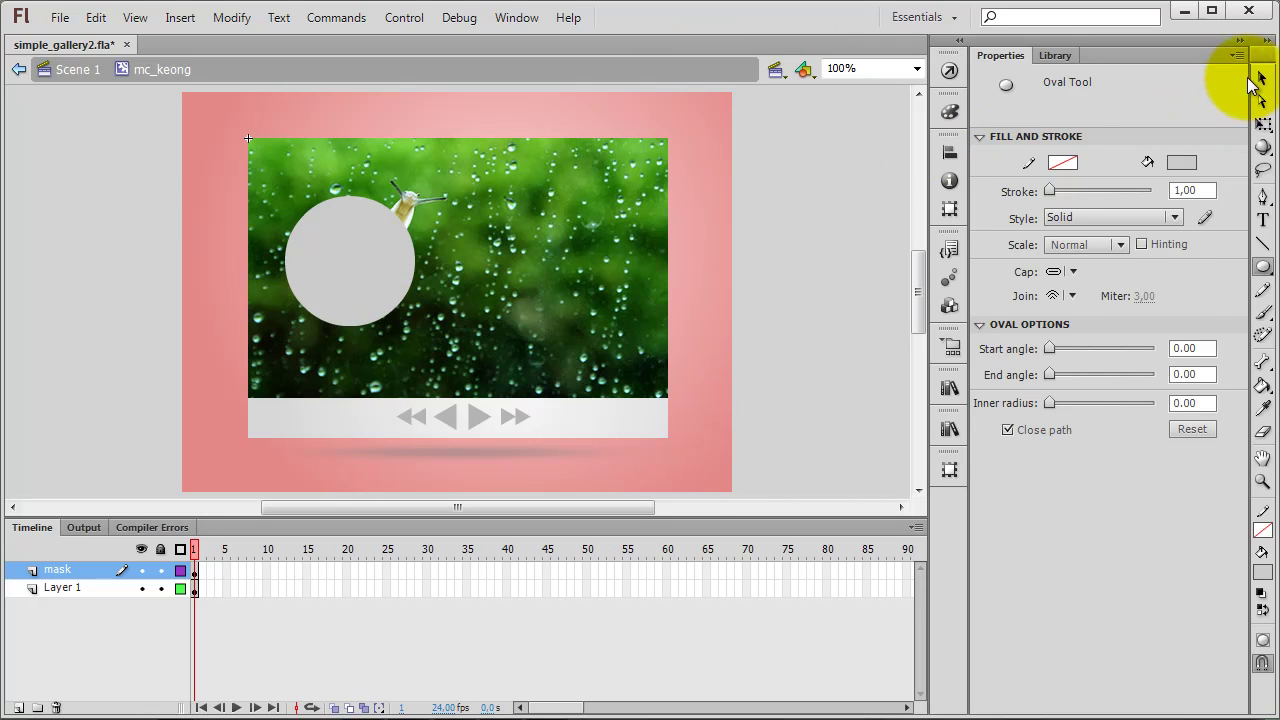
click(1261, 77)
drag(366, 230, 338, 247)
key(q)
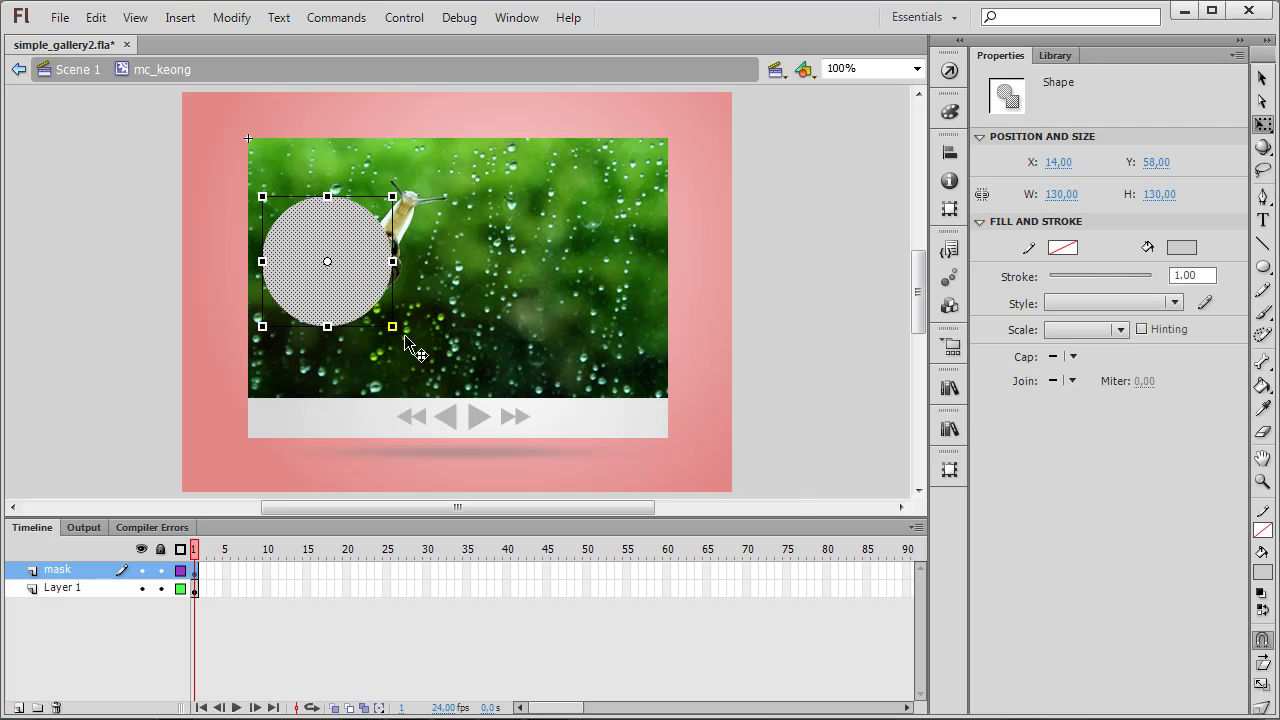
drag(390, 326, 369, 298)
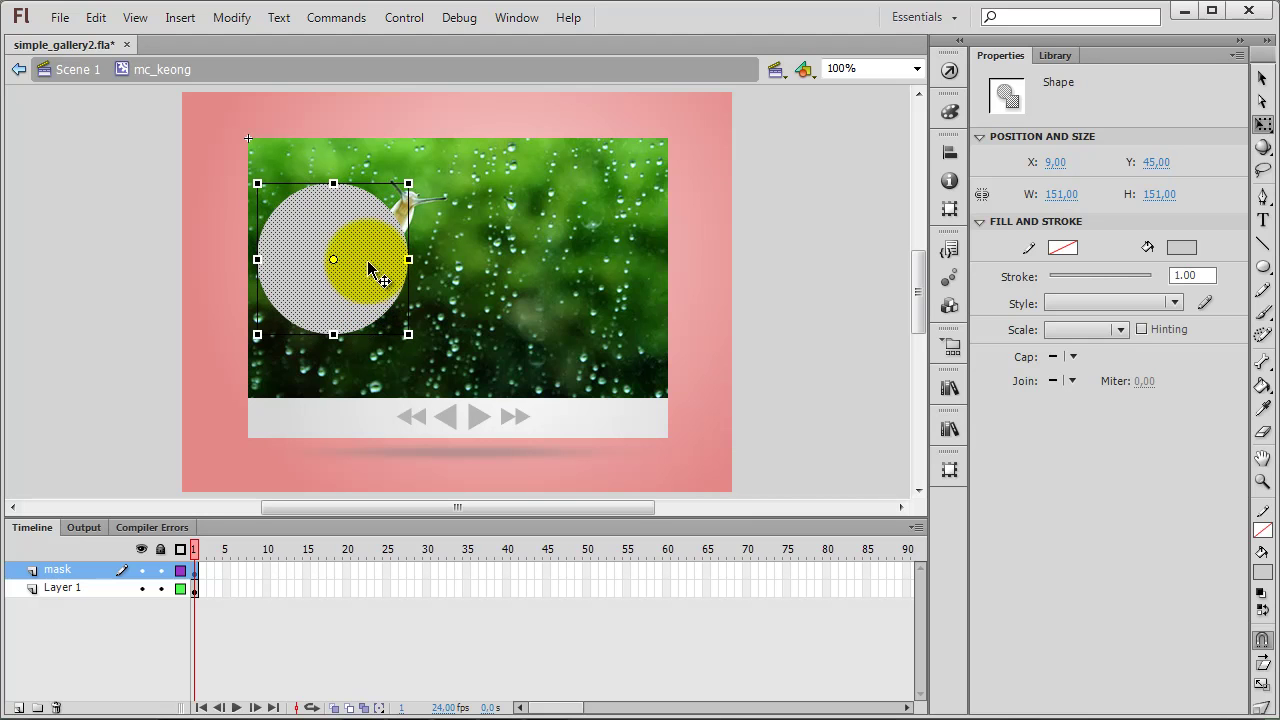
Convert the grey circle to a movie clip symbol named mc_lingkarang.
right_click(359, 225)
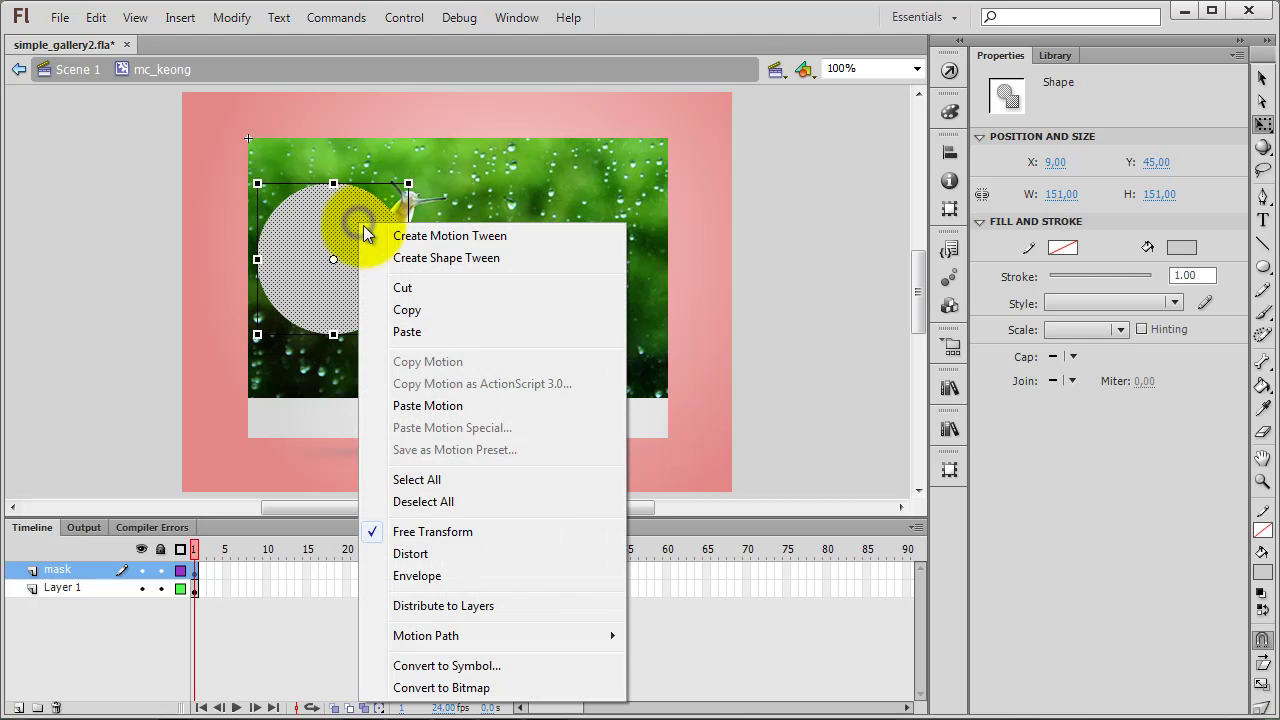
click(447, 665)
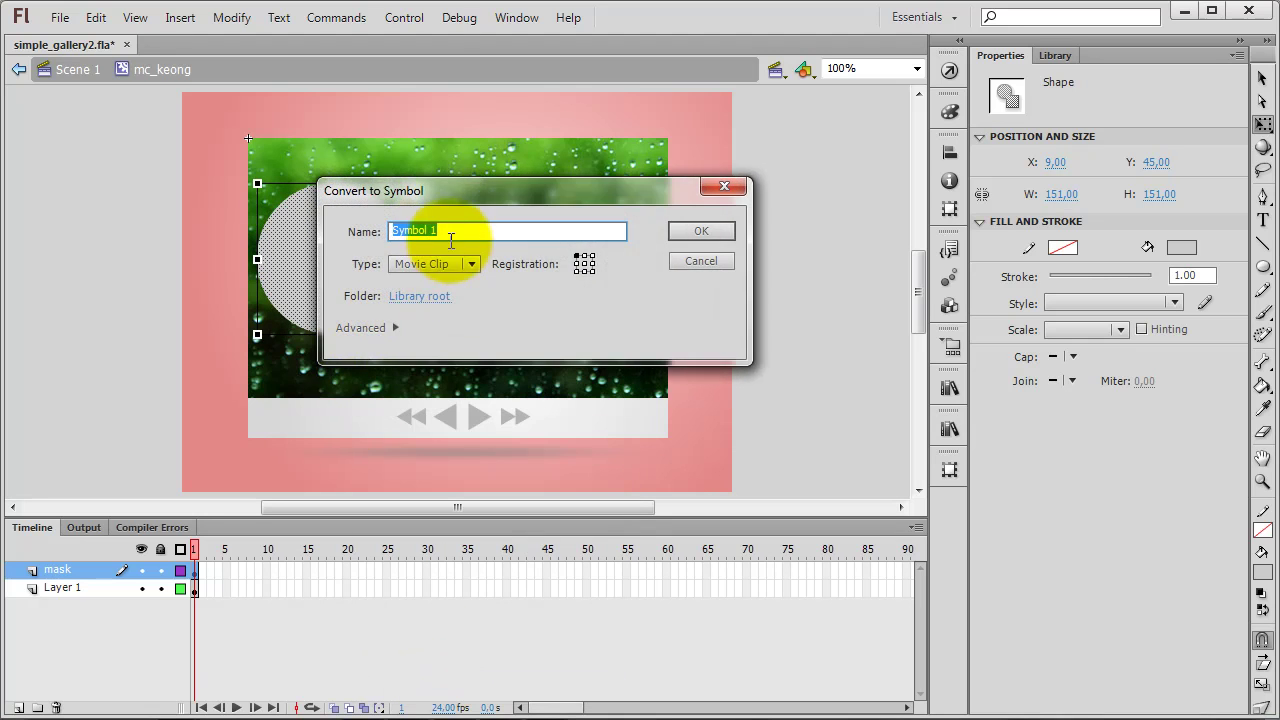
text(mc_lingak)
text(rang)
key(Return)
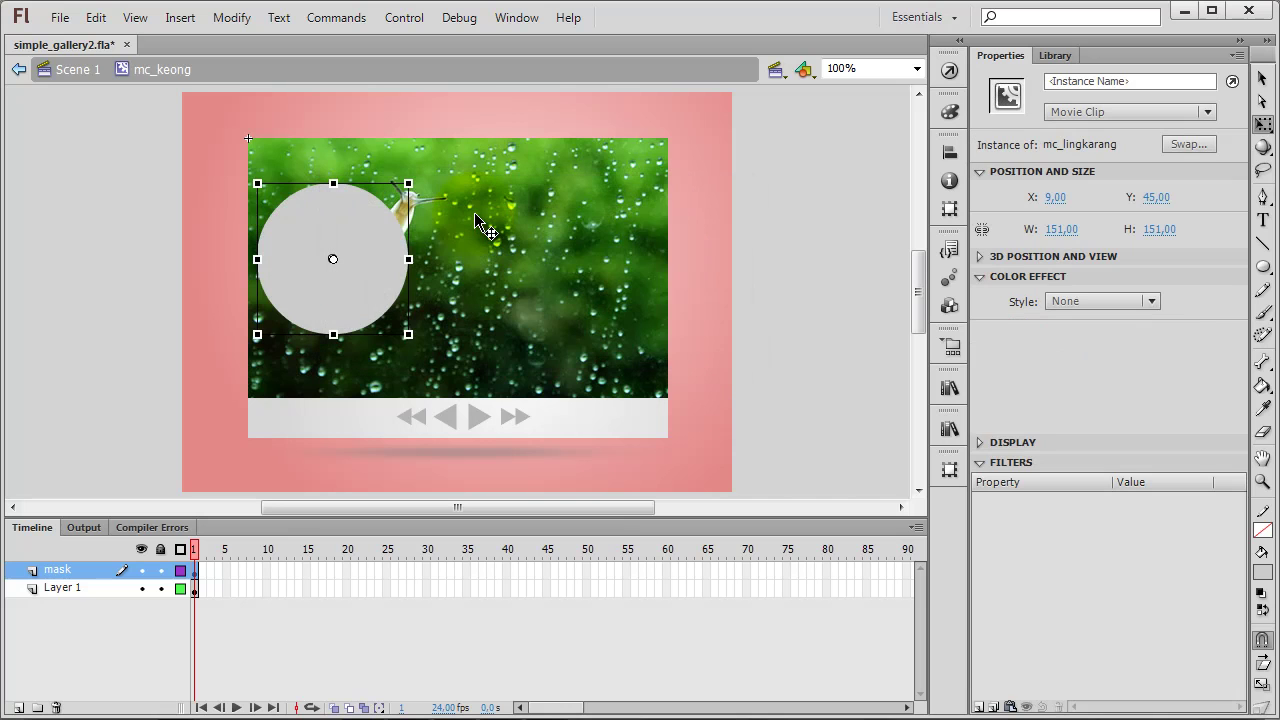
Wrap the mc_lingkarang circle in another movie clip symbol named mc_mask2.
click(331, 243)
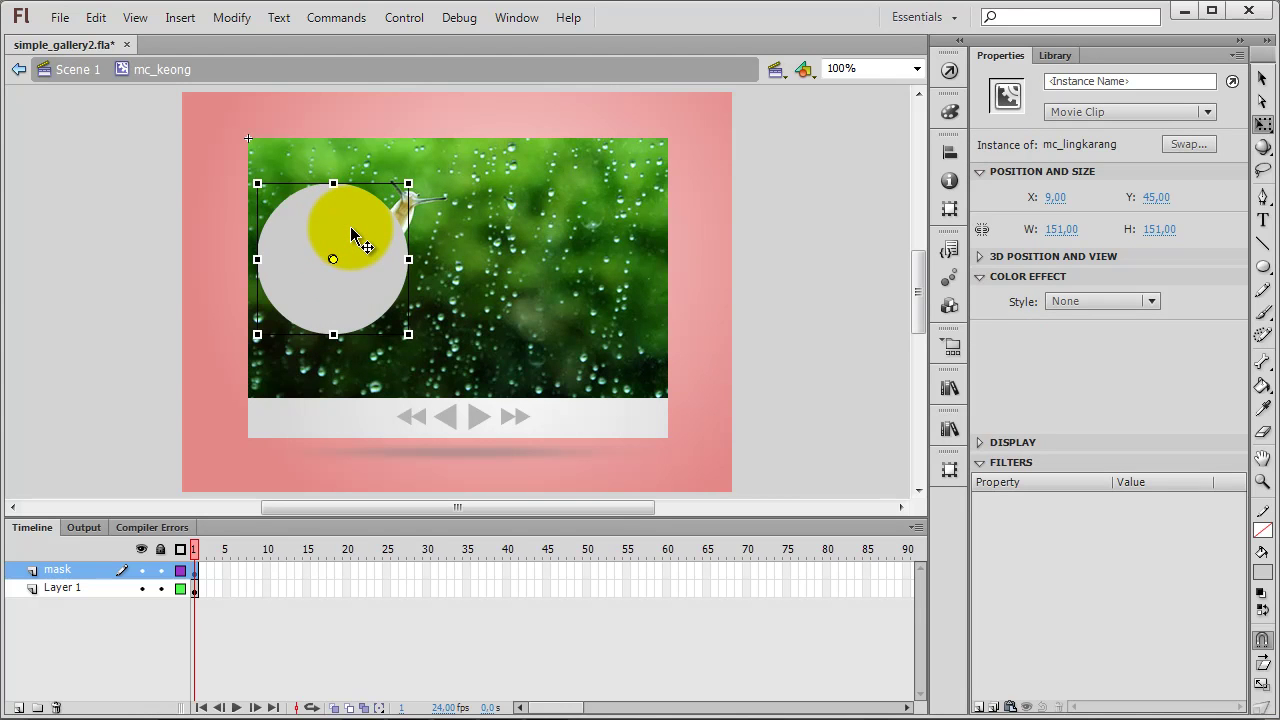
click(1262, 79)
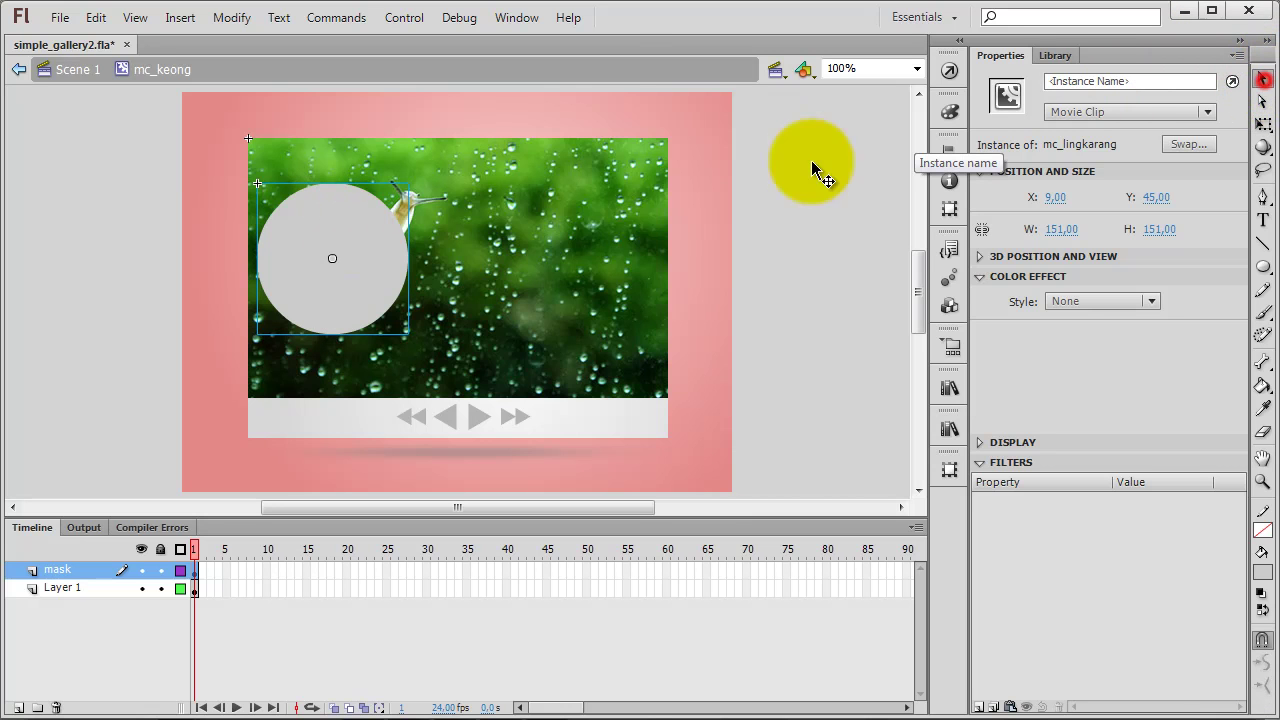
right_click(373, 229)
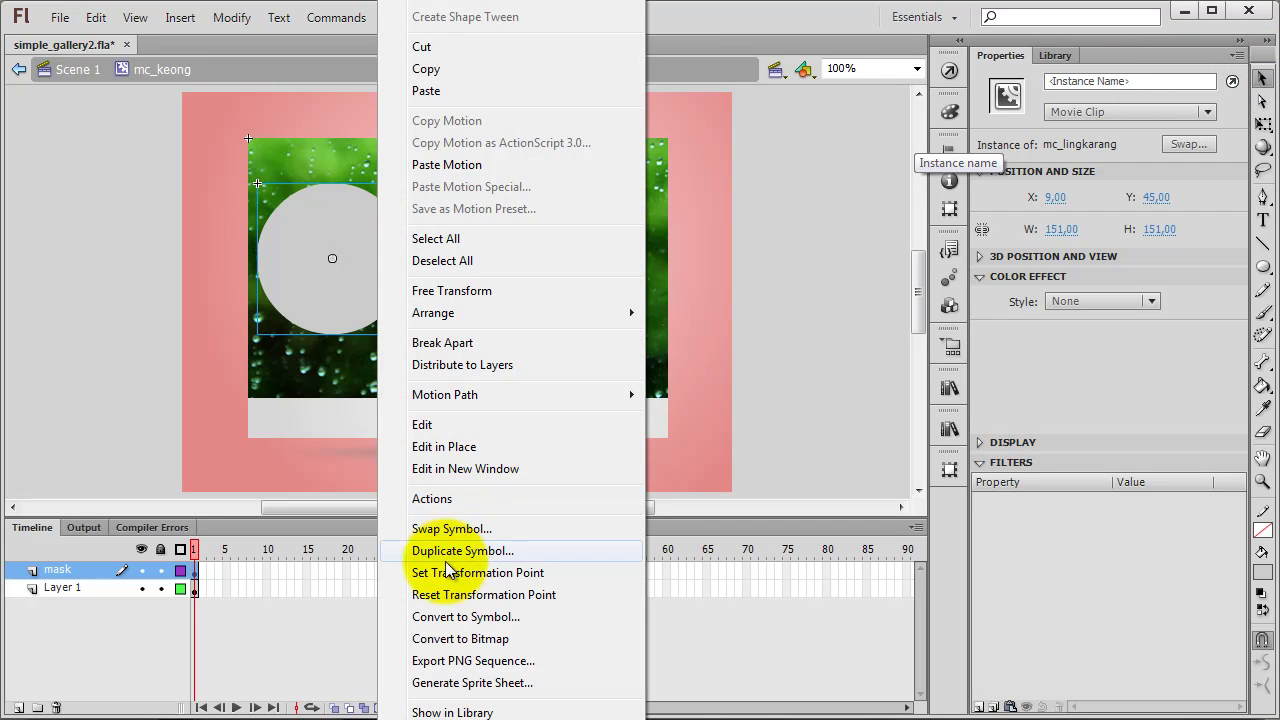
click(449, 617)
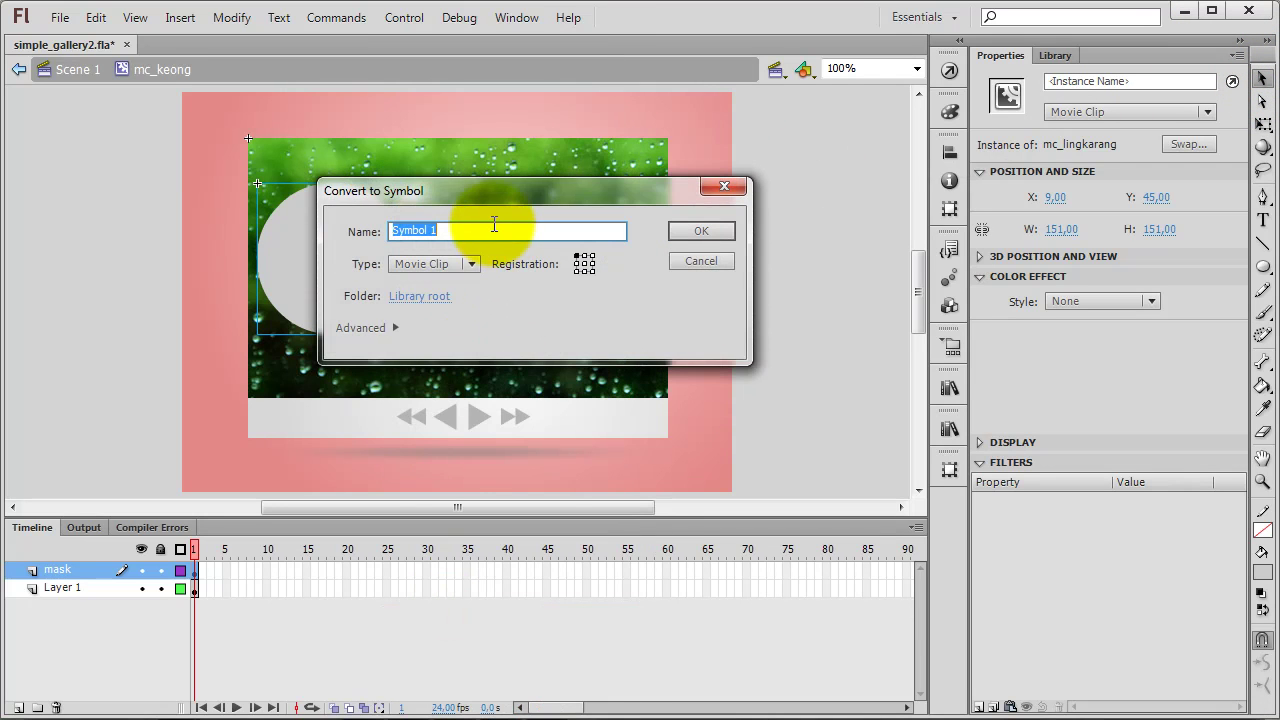
text(mc_mask2)
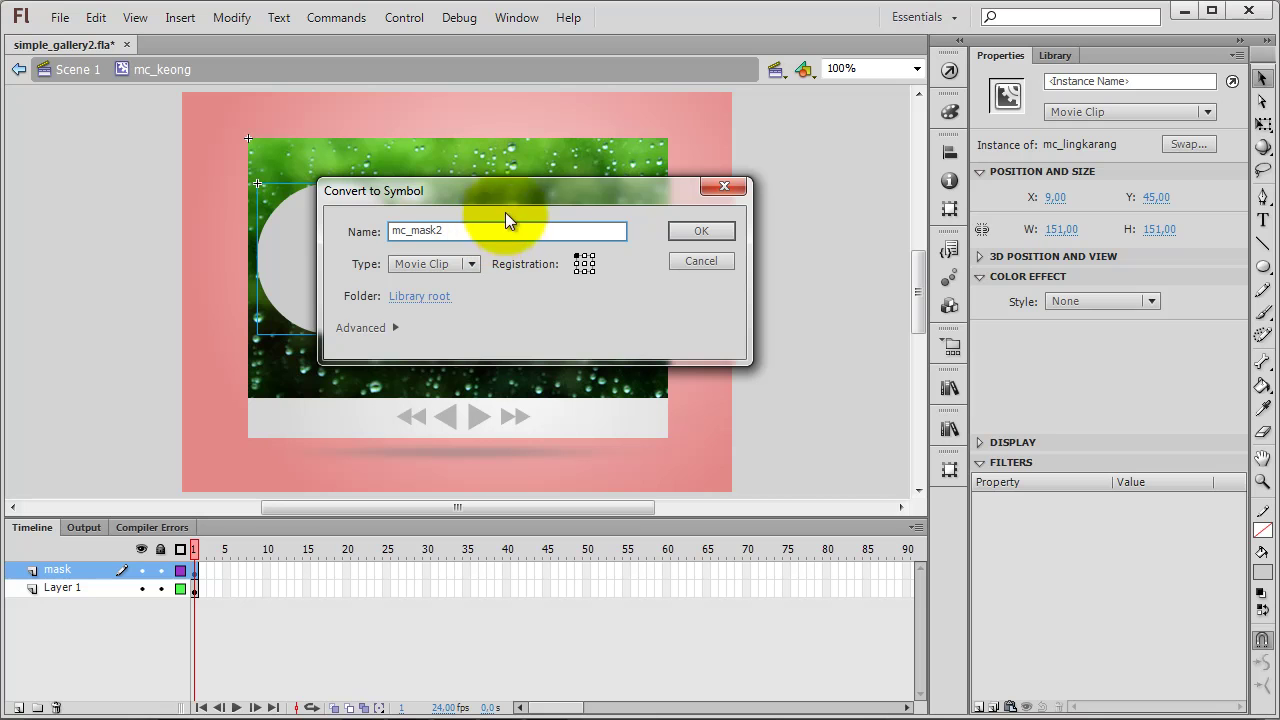
click(682, 228)
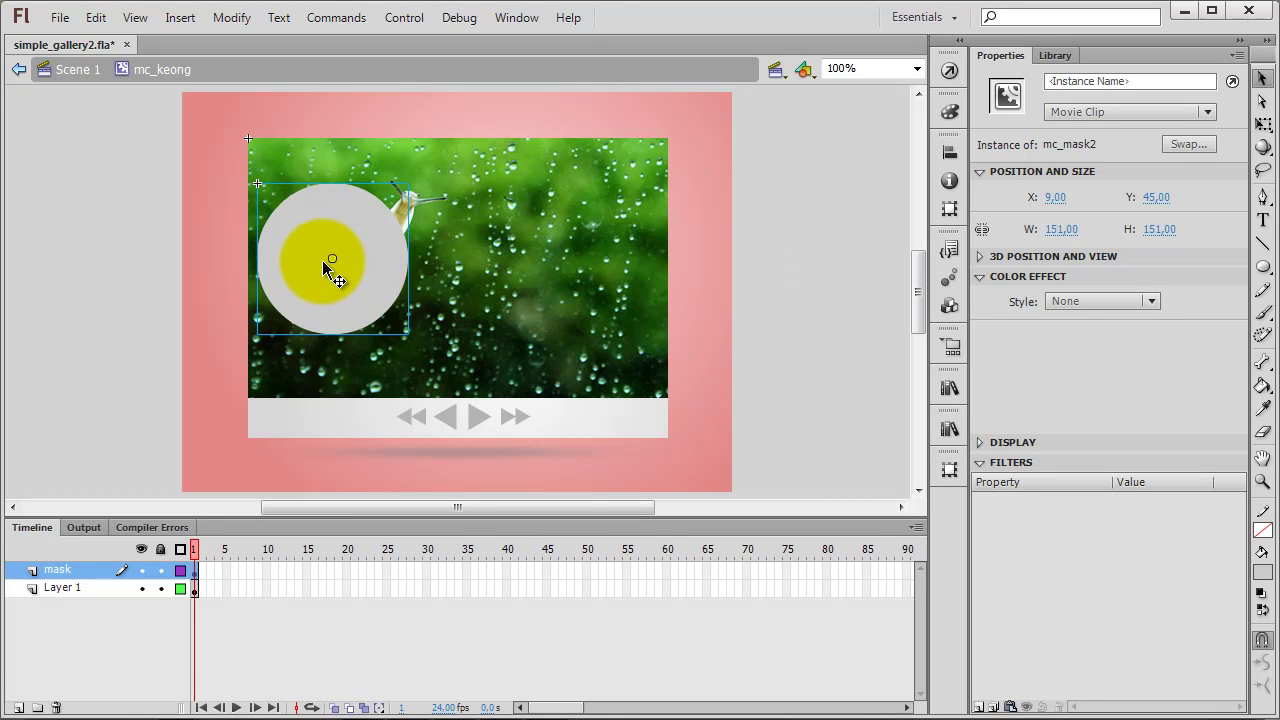
Edit mc_mask2 in place and add two circle copies, at about X 246.95, Y 0 and X 124.95, Y 110.
right_click(321, 261)
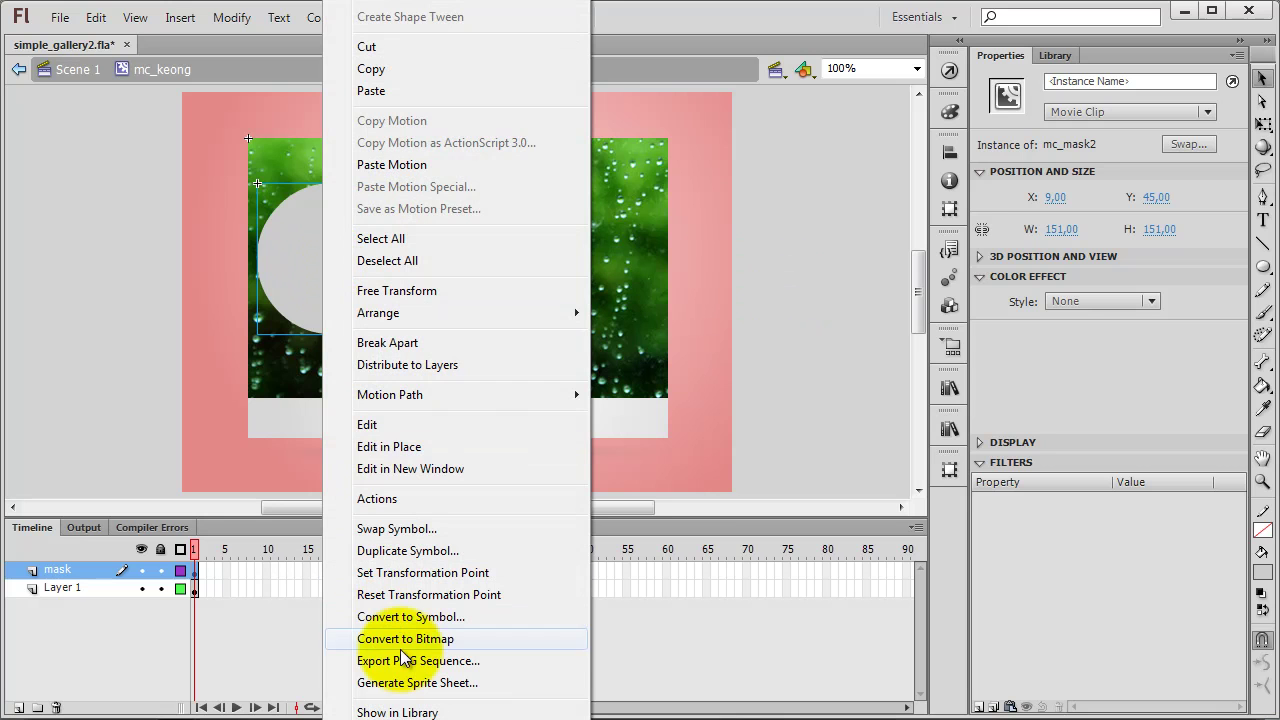
click(390, 447)
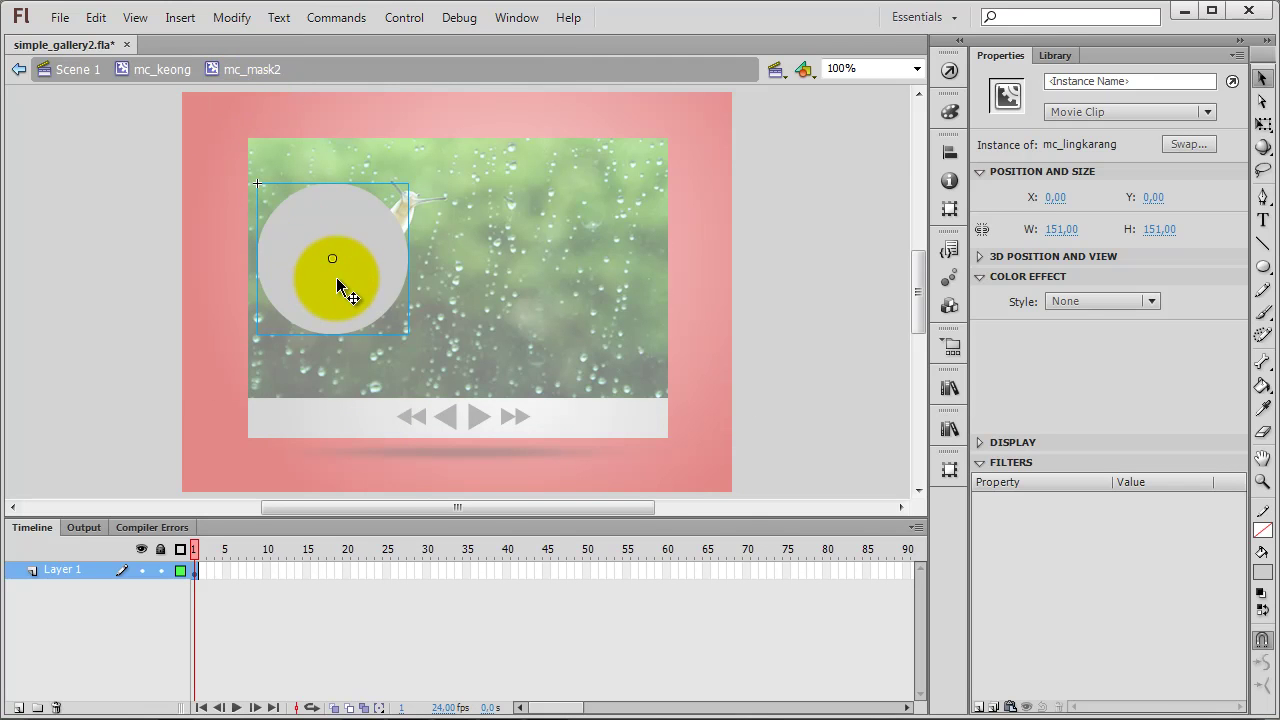
drag(355, 271, 452, 358)
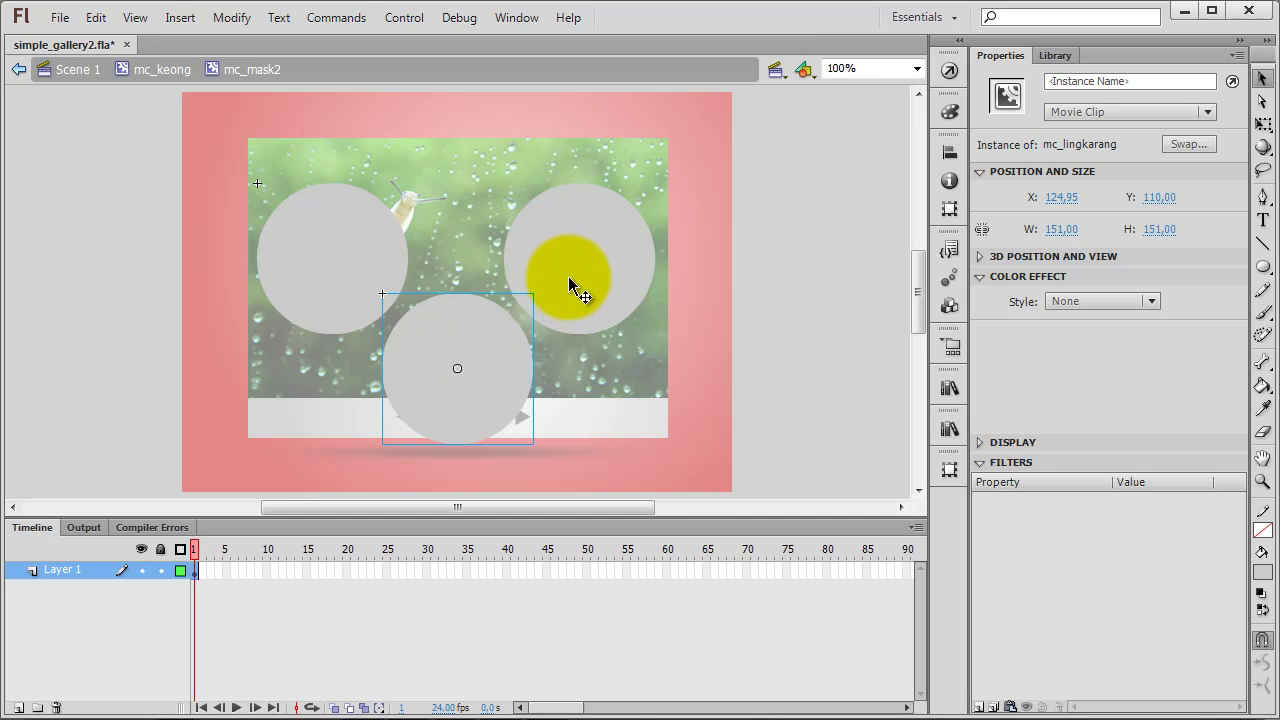
Distribute the two copied circles to their own layers, leaving the original circle on Layer 1.
click(587, 264)
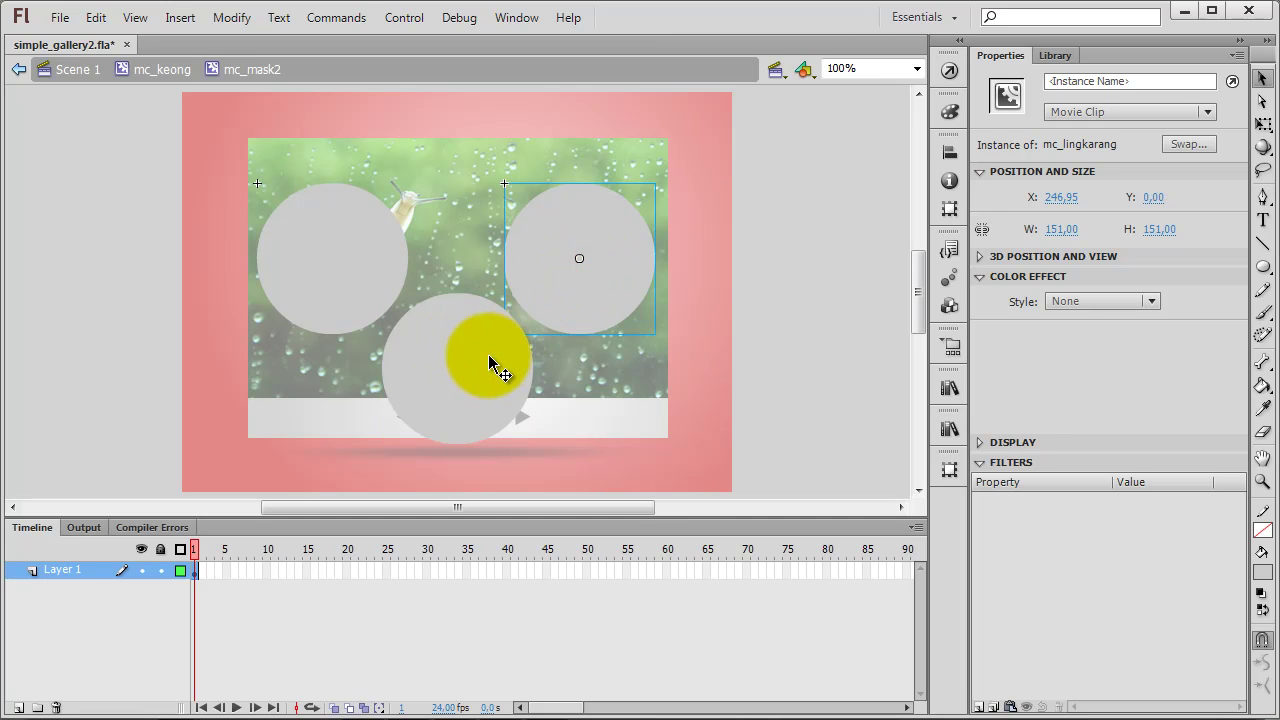
shift+click(482, 363)
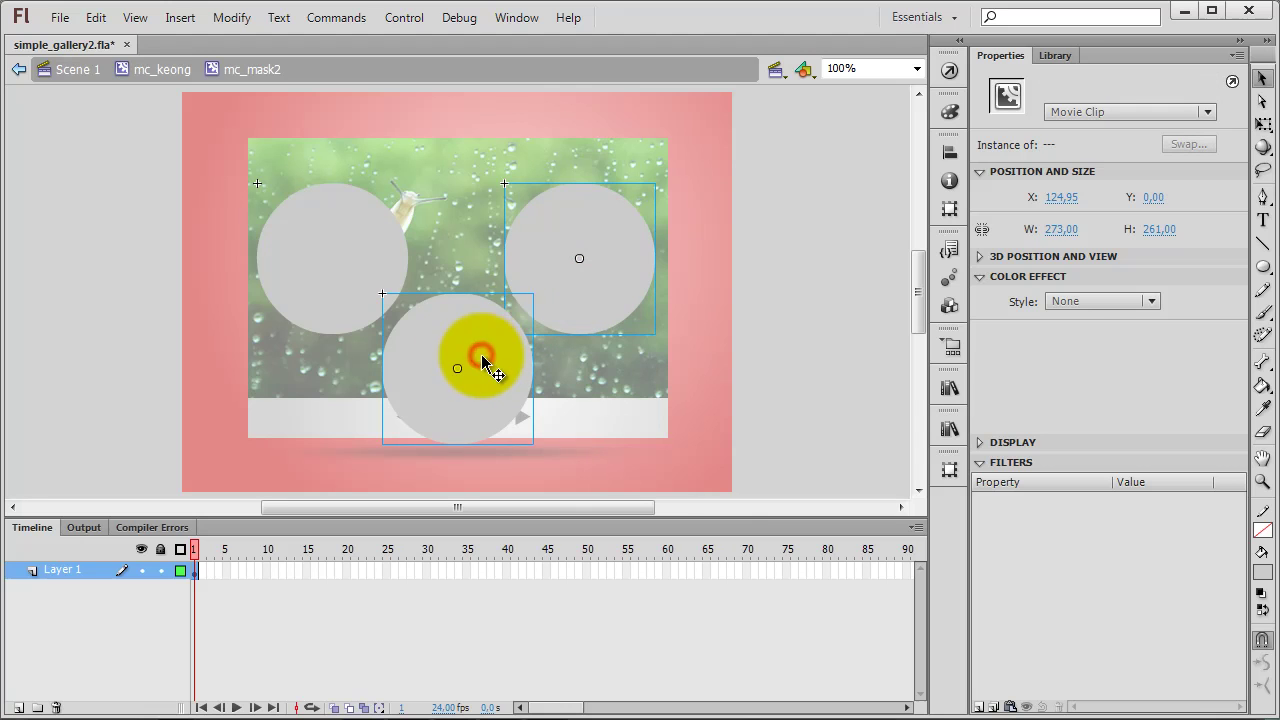
right_click(567, 250)
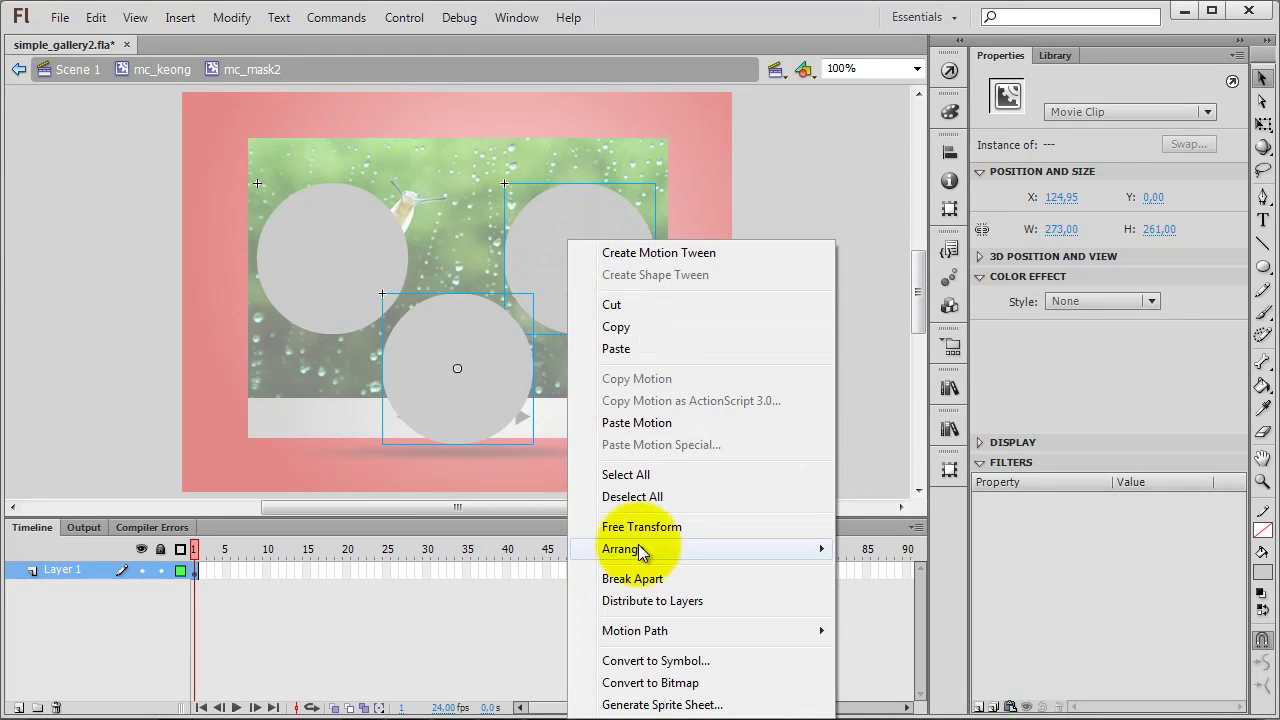
click(665, 601)
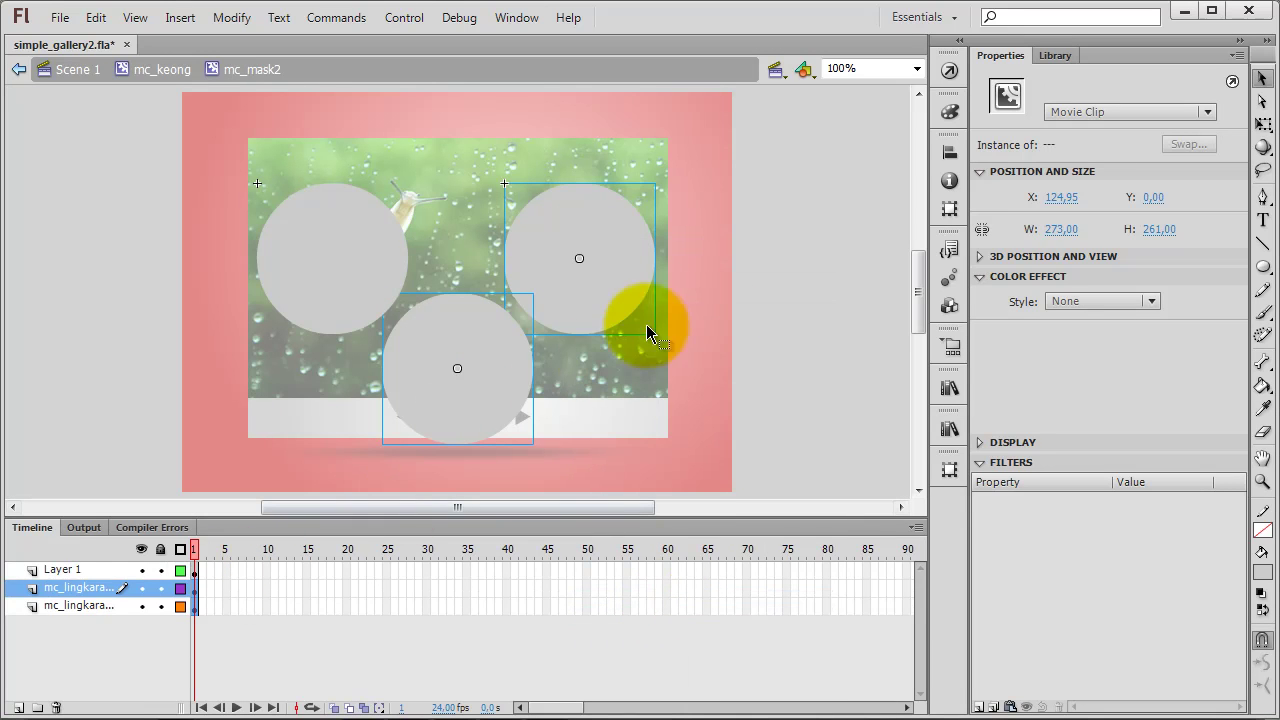
Create a motion tween on the lower middle circle's layer and extend its span to frame 25.
click(463, 385)
click(760, 310)
click(496, 356)
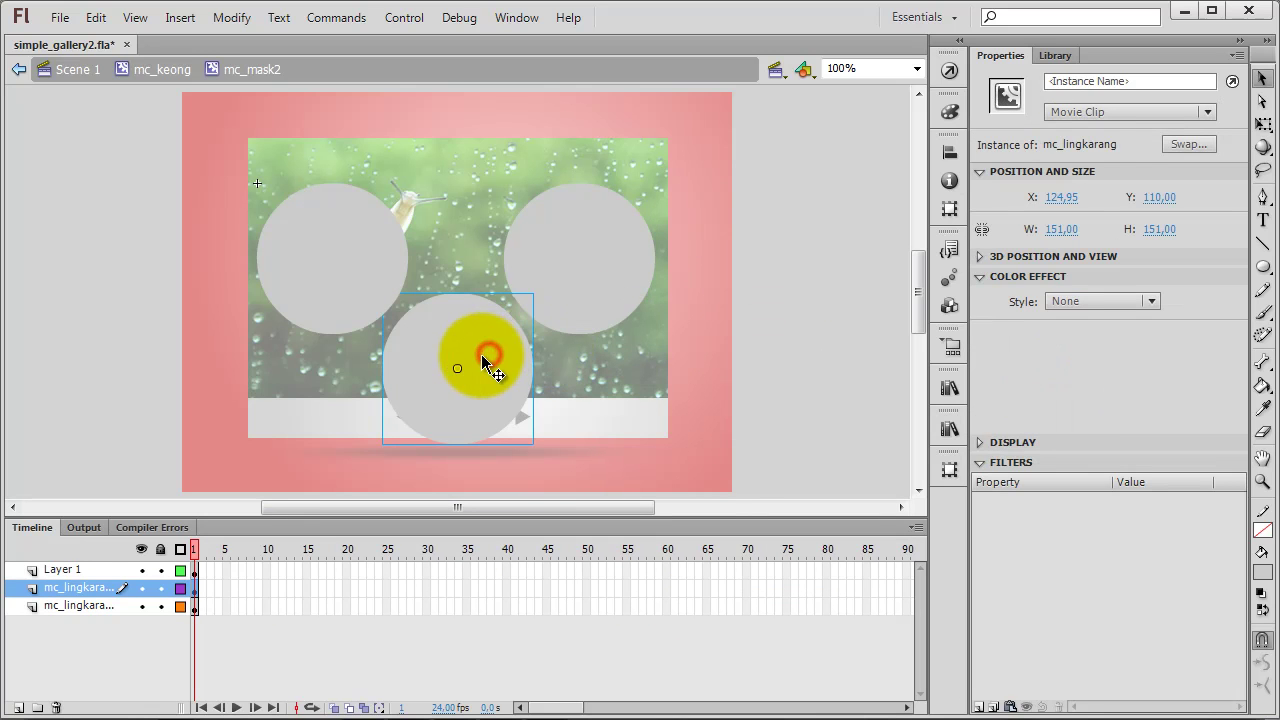
right_click(193, 590)
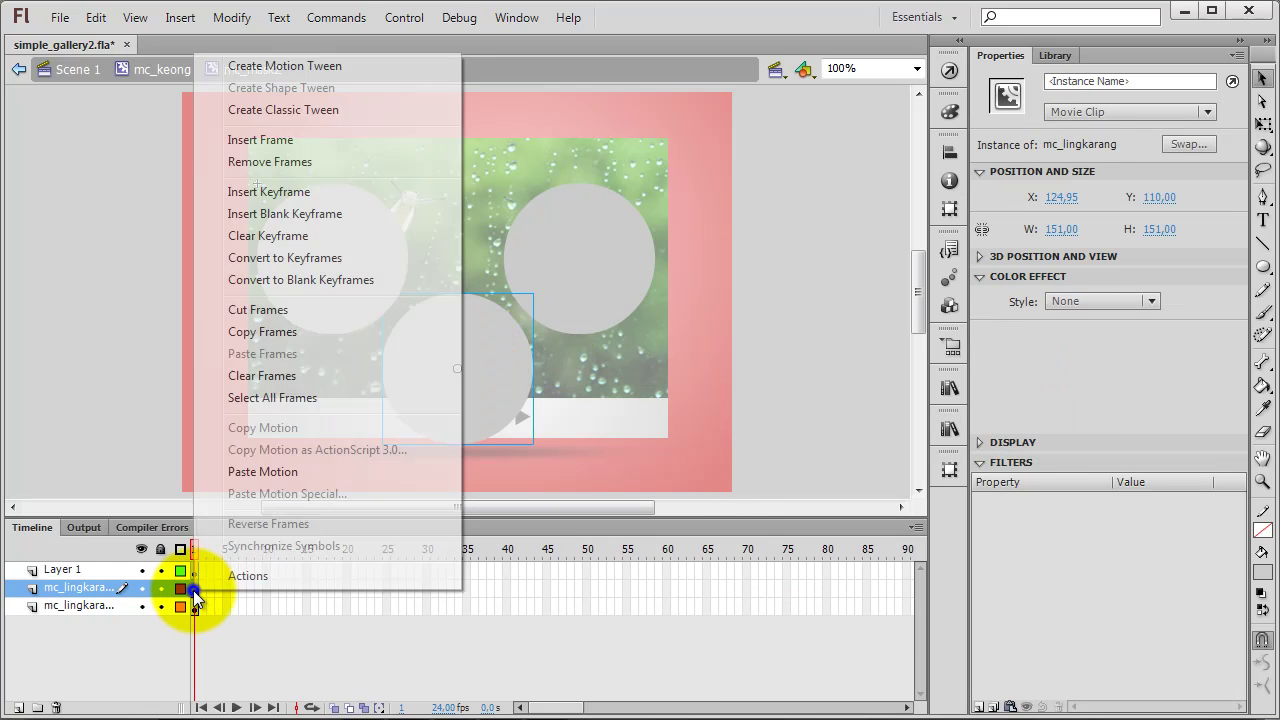
click(245, 65)
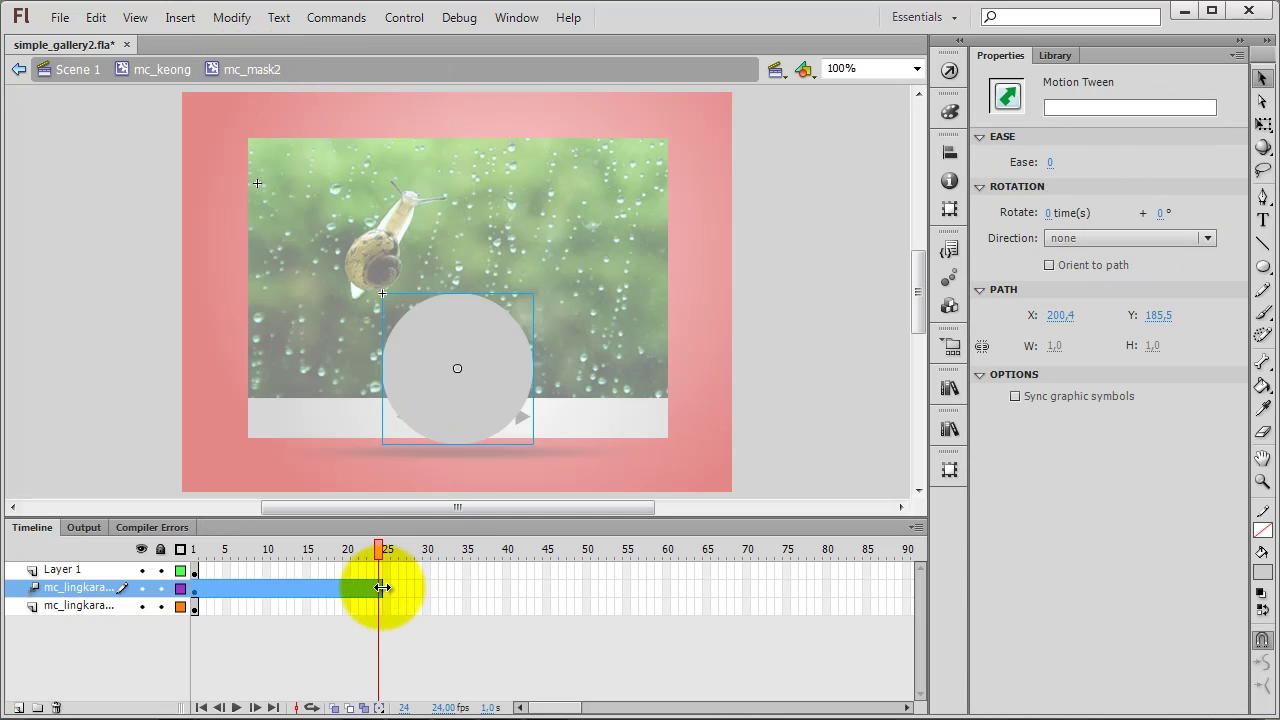
drag(383, 593, 390, 591)
Enlarge the lower middle circle at frame 25 to about 371 by 371 px around its centre with Free Transform.
click(455, 375)
click(454, 372)
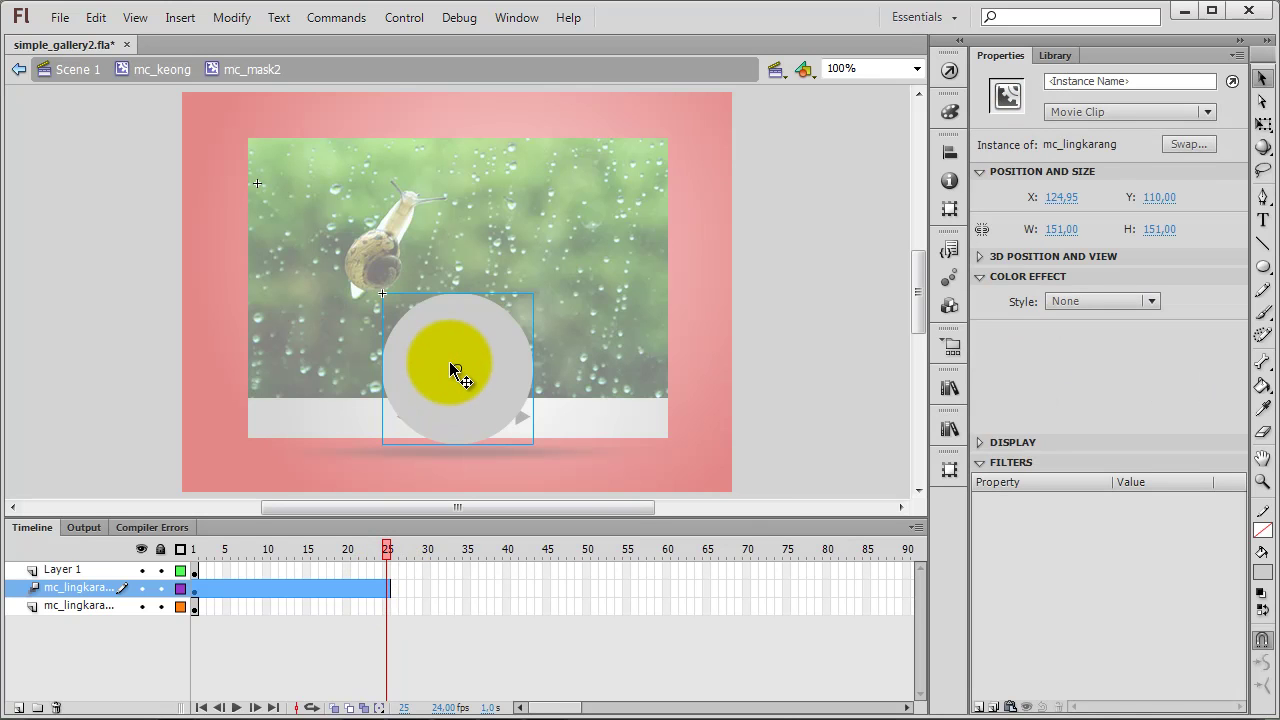
click(1261, 124)
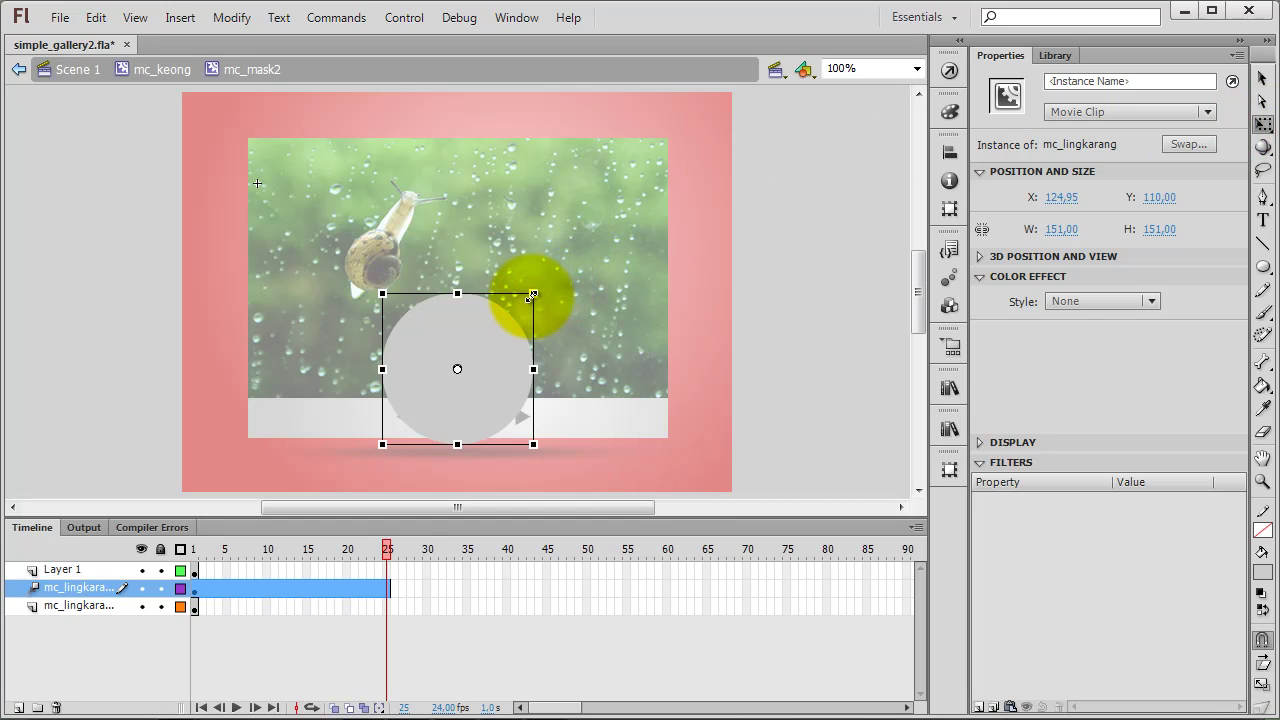
drag(532, 293, 645, 184)
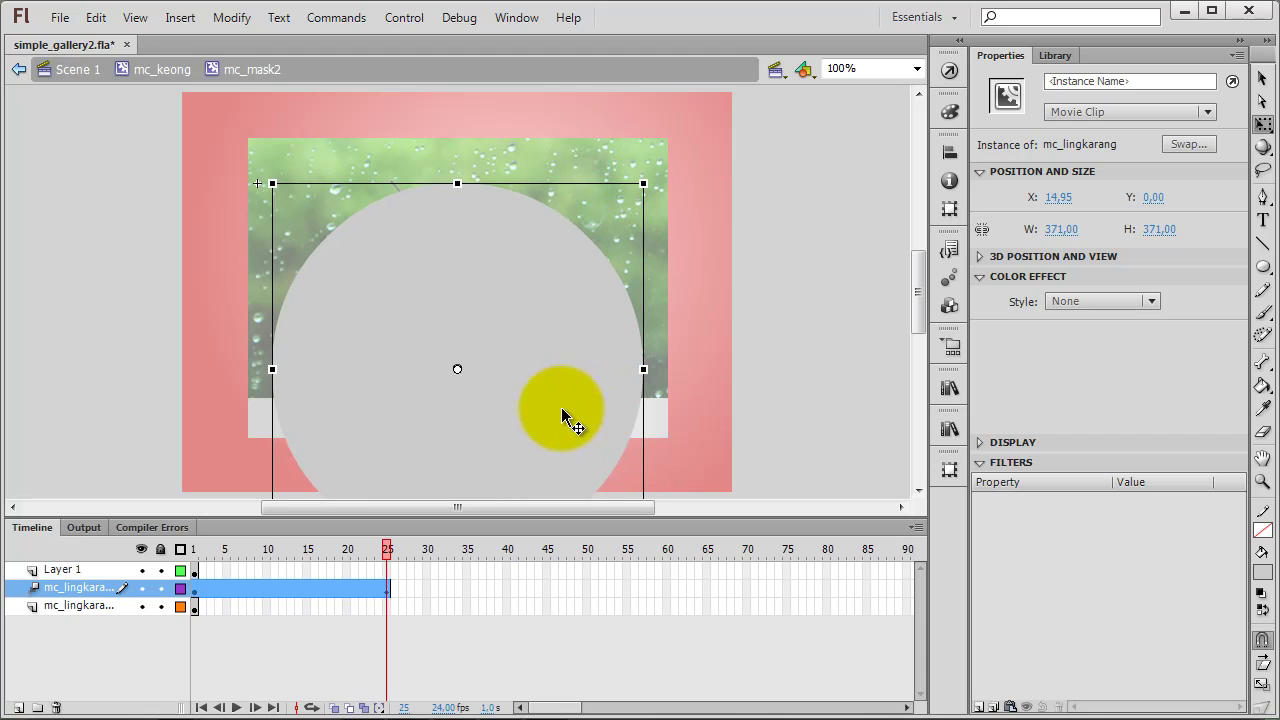
Create a motion tween on Layer 1 and extend its span to frame 25.
right_click(194, 571)
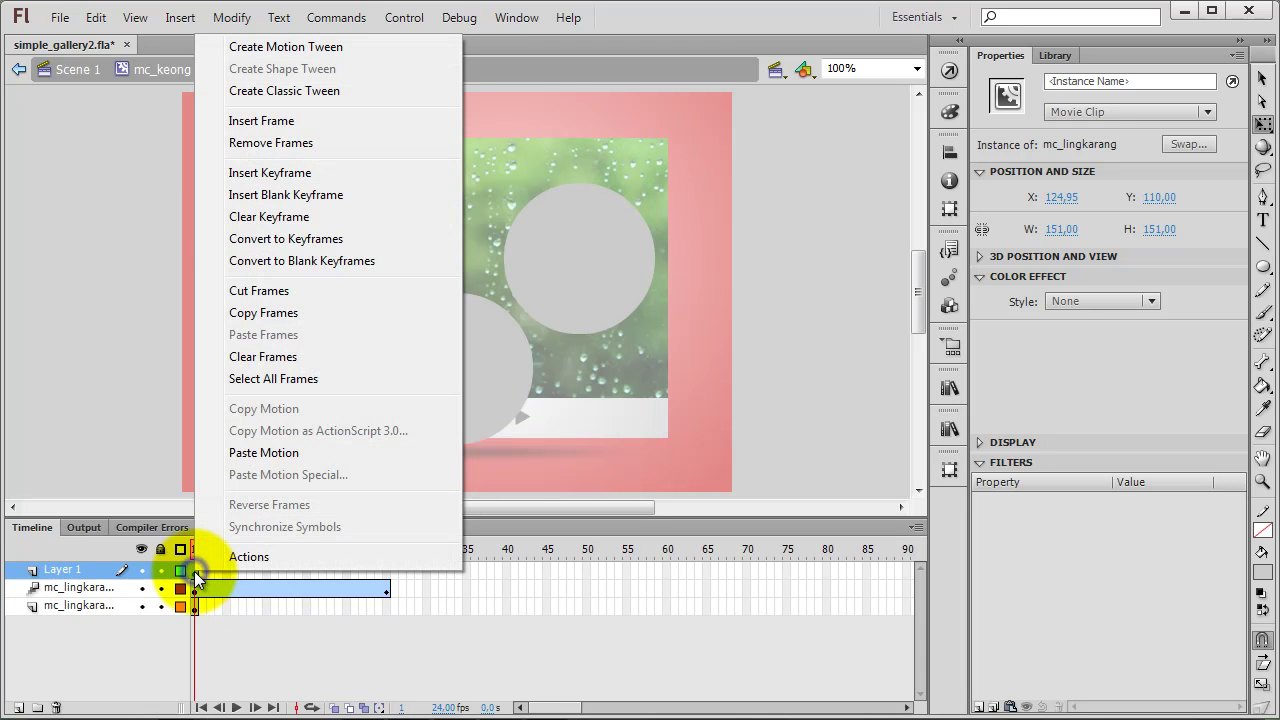
click(274, 46)
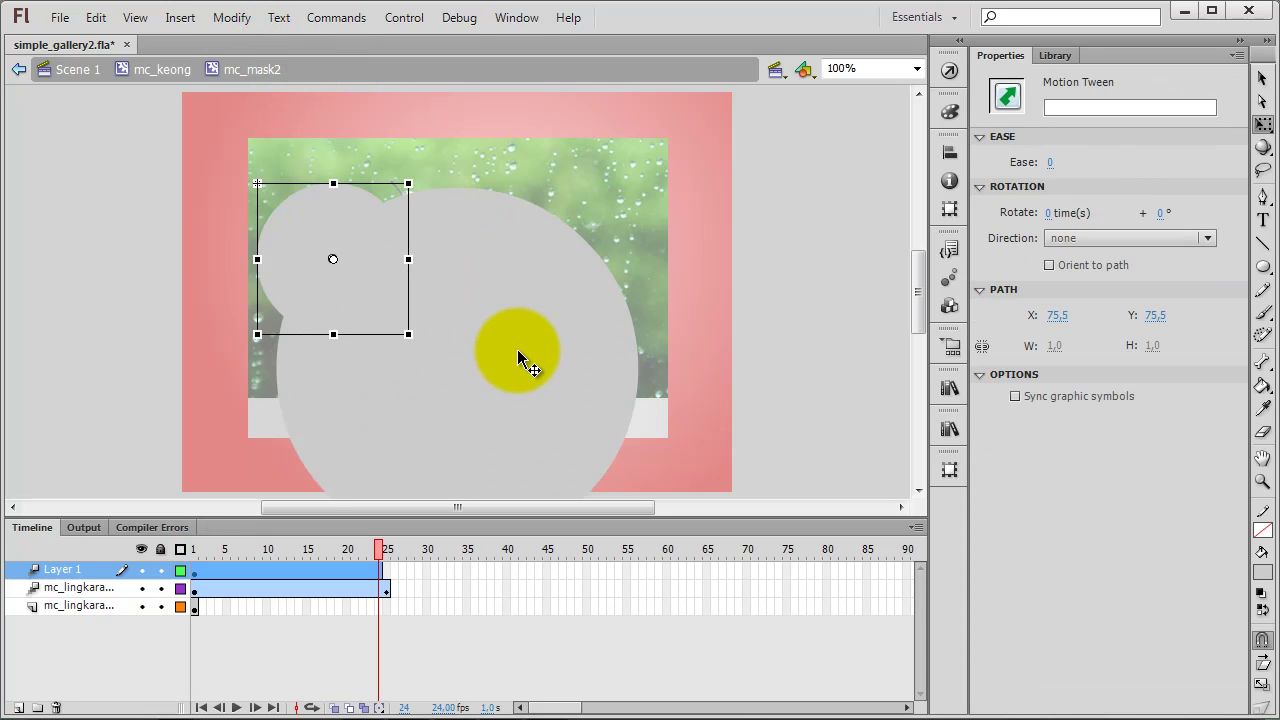
click(386, 572)
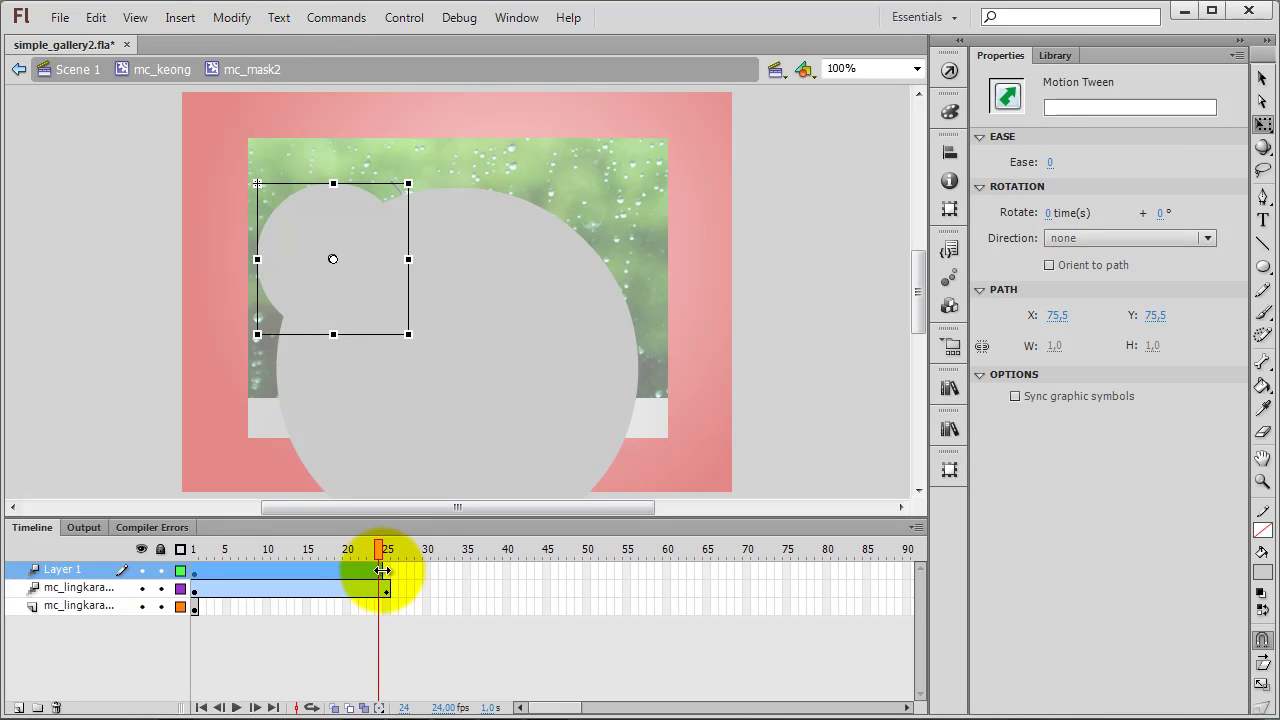
drag(381, 570, 388, 570)
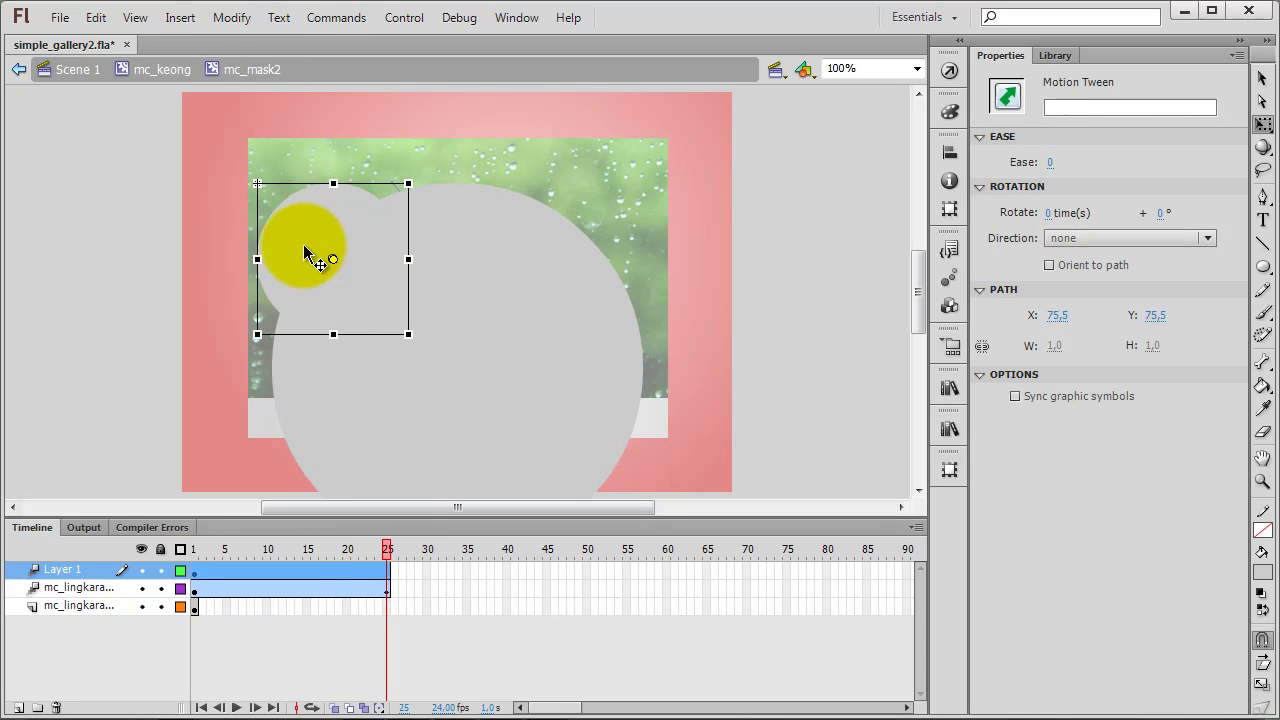
At frame 25, enlarge Layer 1's circle to about 357 by 357 px and shrink the lower middle circle to about 265 by 265 px.
click(303, 248)
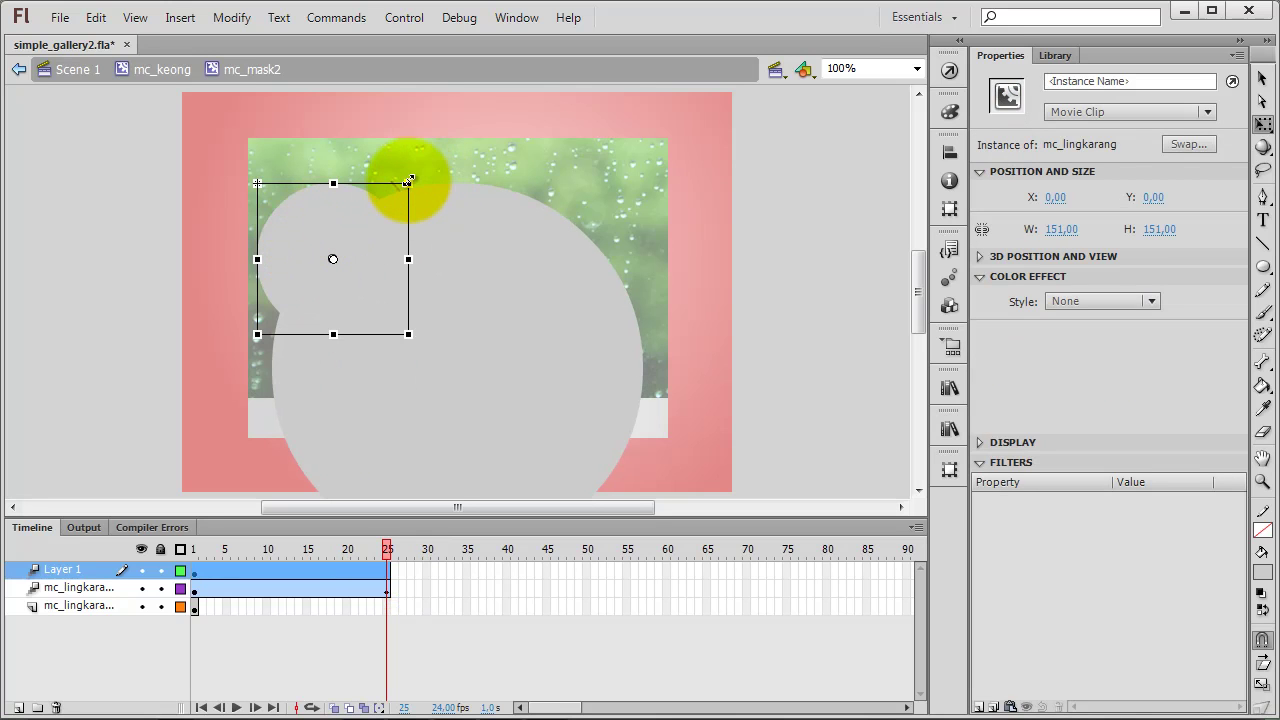
drag(408, 182, 556, 78)
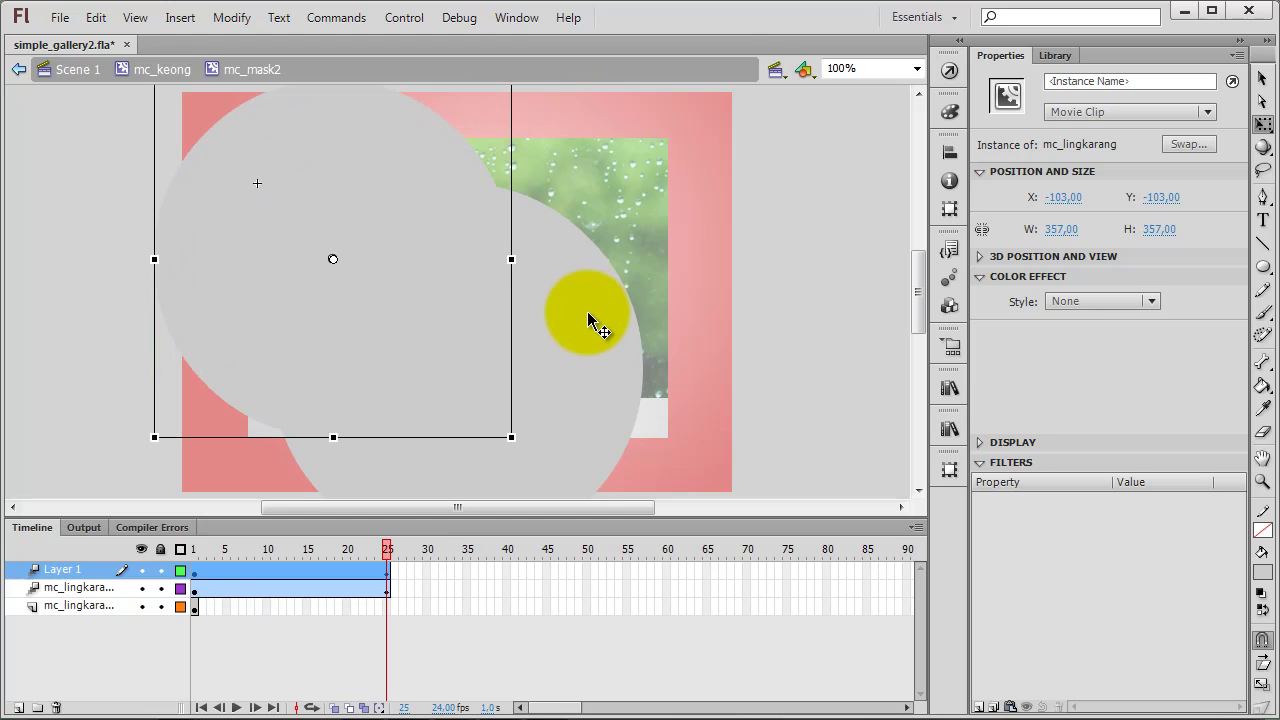
click(587, 311)
drag(641, 182, 590, 236)
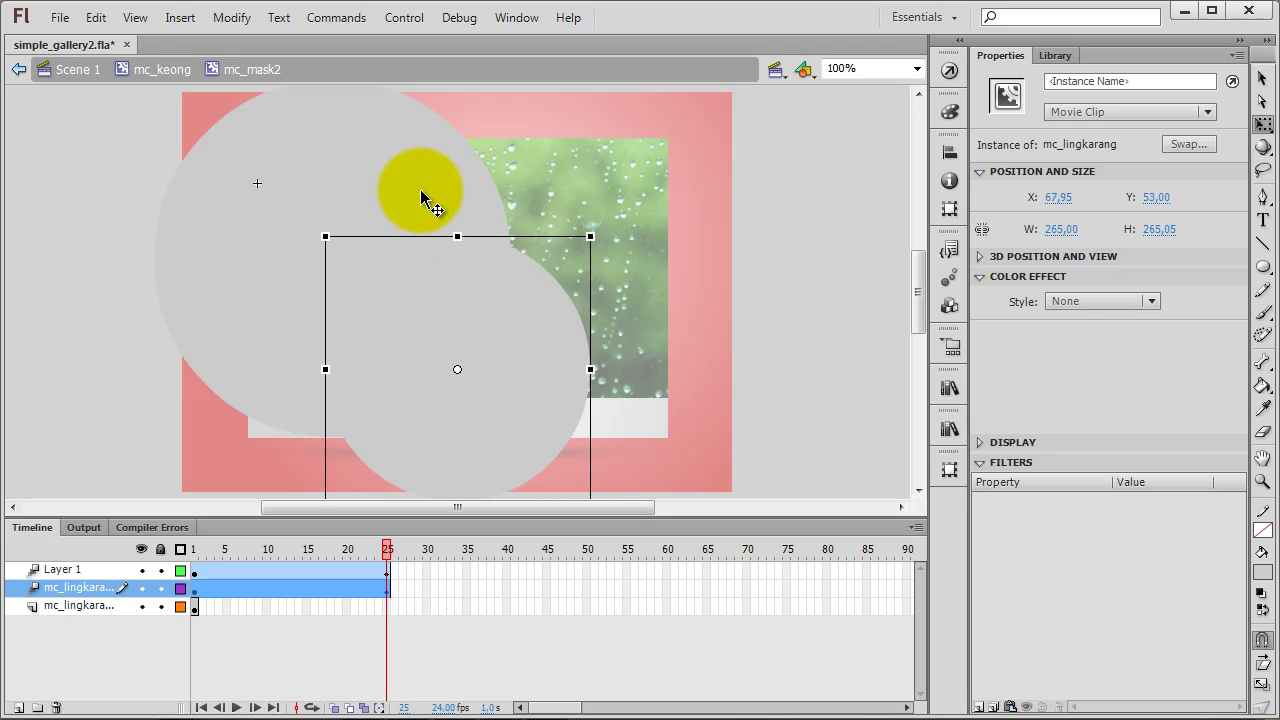
Create a motion tween on the upper right circle's layer and enlarge the circle at frame 24 to about 313 by 313 px around its centre.
click(196, 606)
right_click(196, 603)
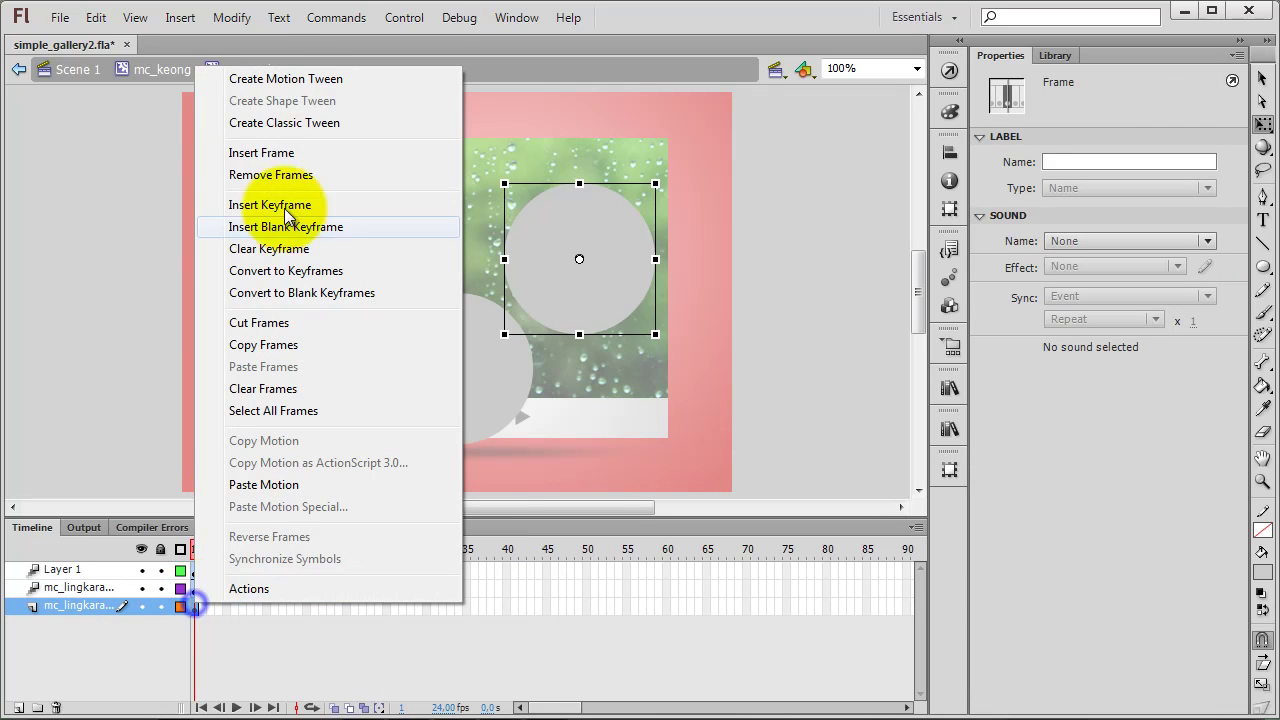
click(283, 80)
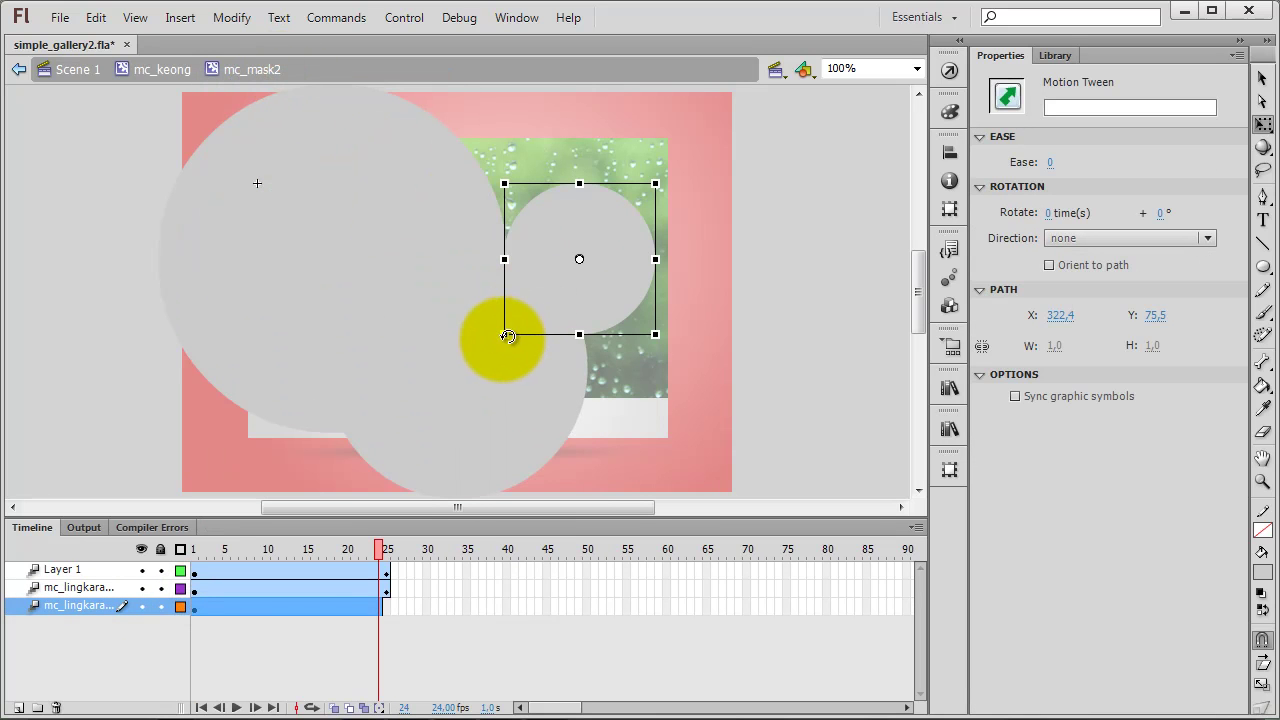
drag(502, 335, 420, 414)
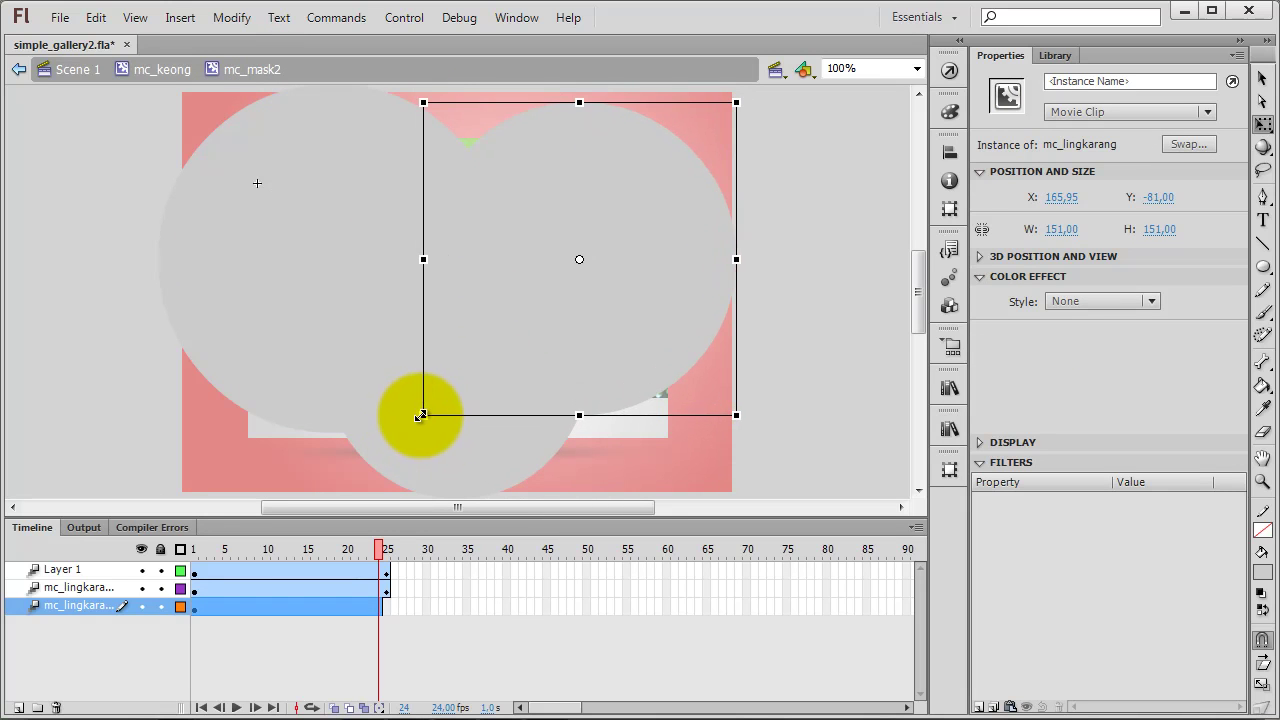
click(471, 466)
click(634, 296)
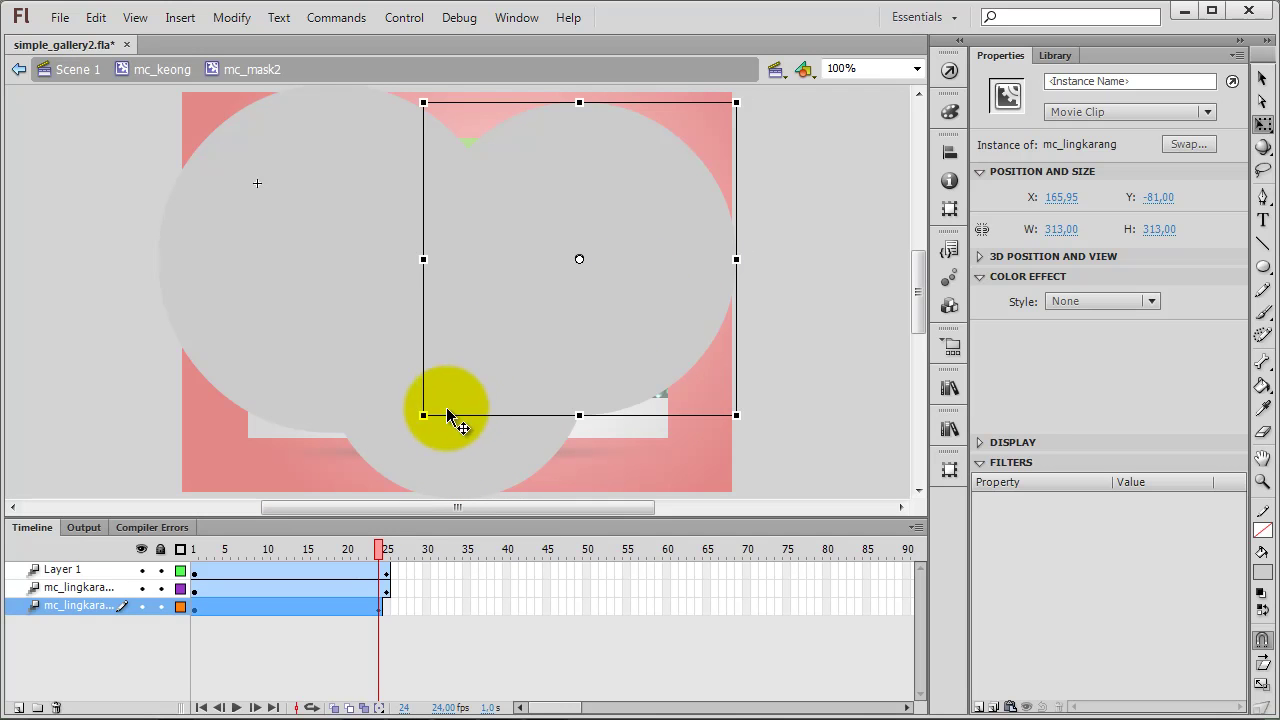
Extend the upper right circle's tween to frame 25 and enlarge it slightly around its centre, to about X 155.90, Y -91.05.
click(386, 606)
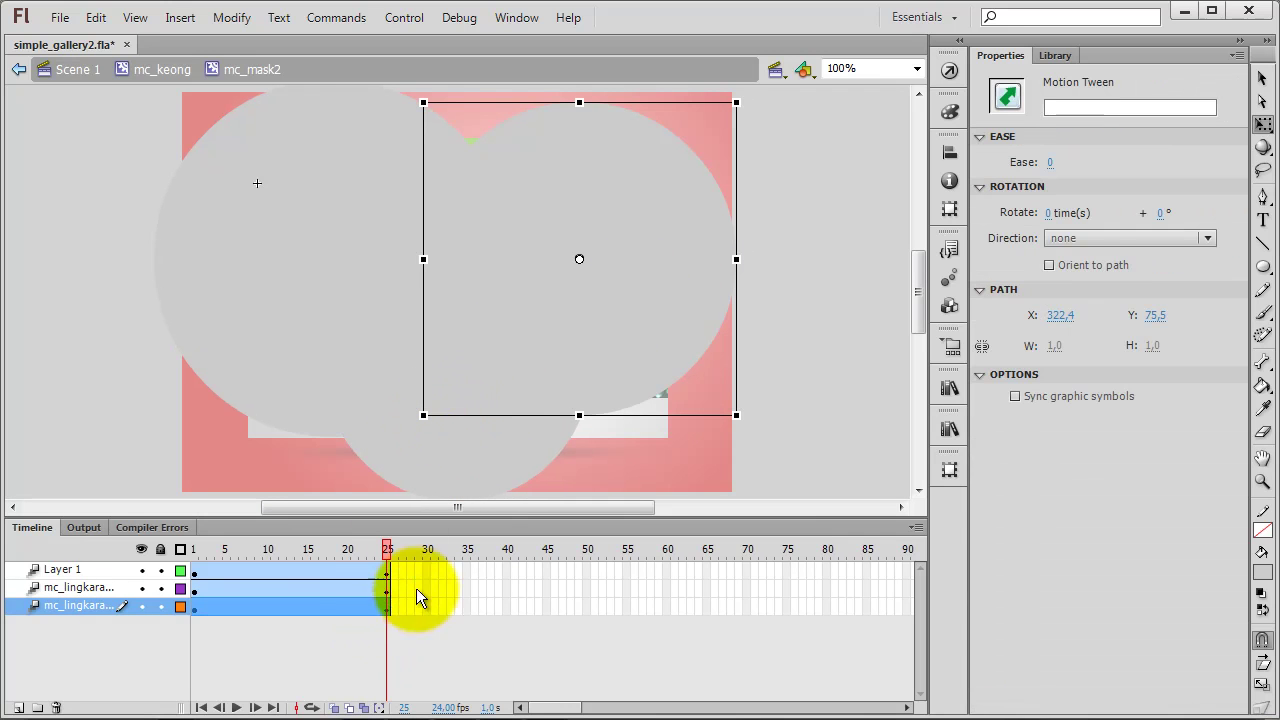
click(422, 417)
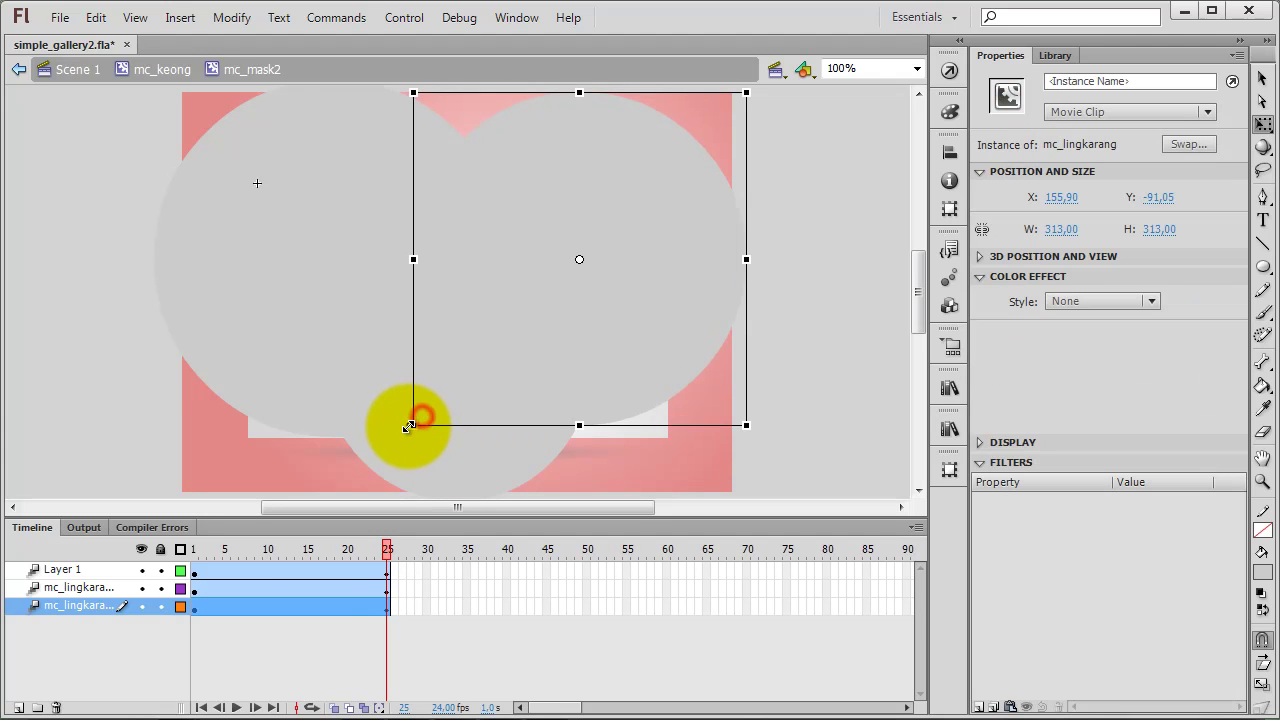
click(479, 468)
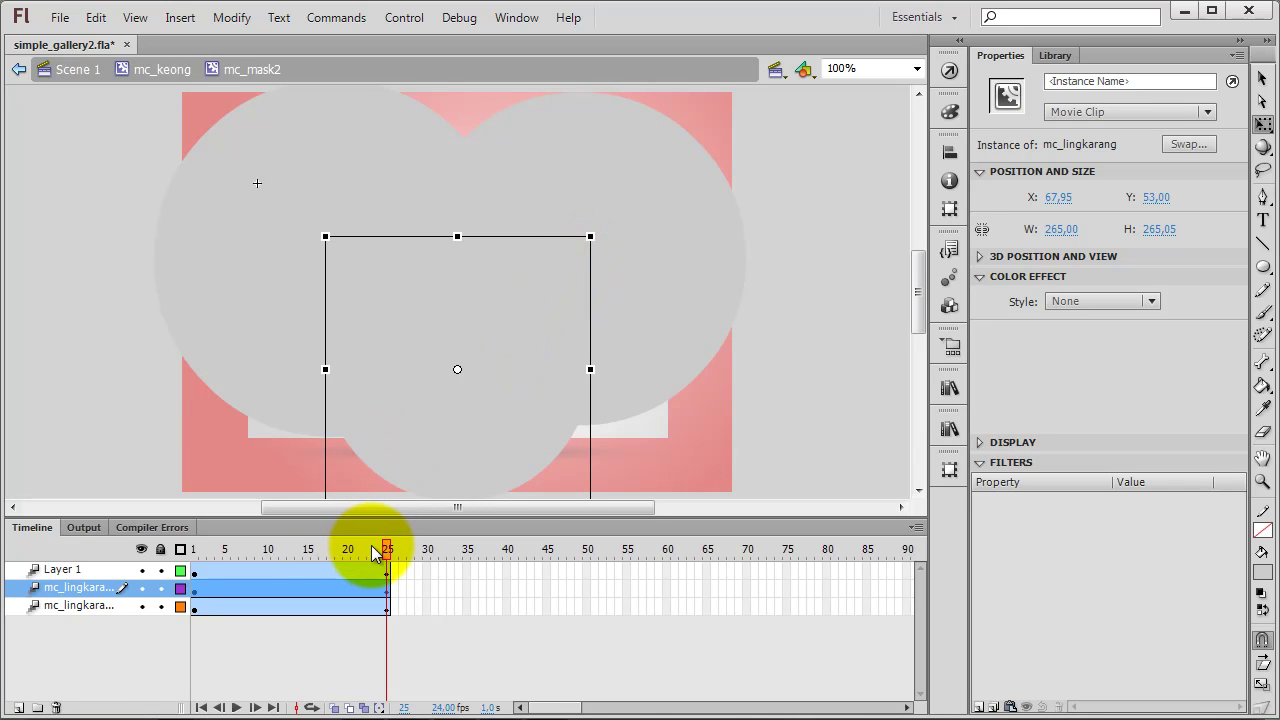
Shrink the lower middle circle at frame 1 to about 21 by 21 px around its centre.
drag(387, 556, 191, 548)
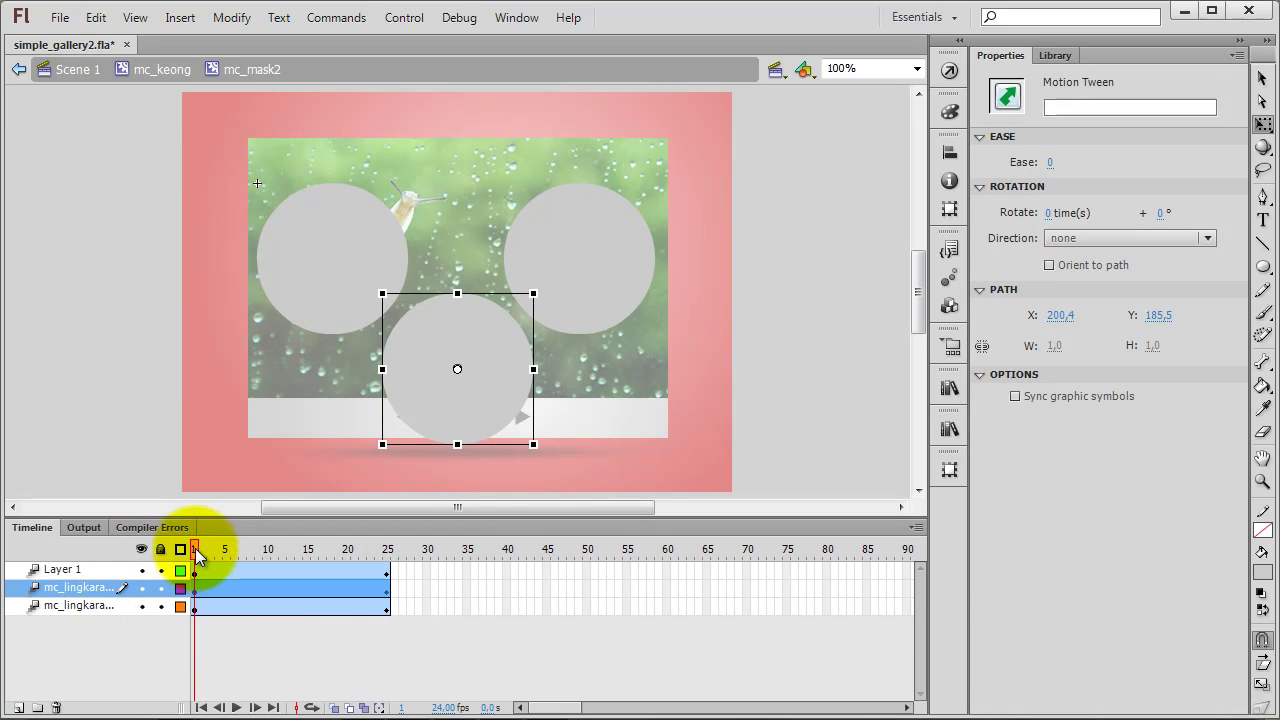
click(113, 297)
click(428, 366)
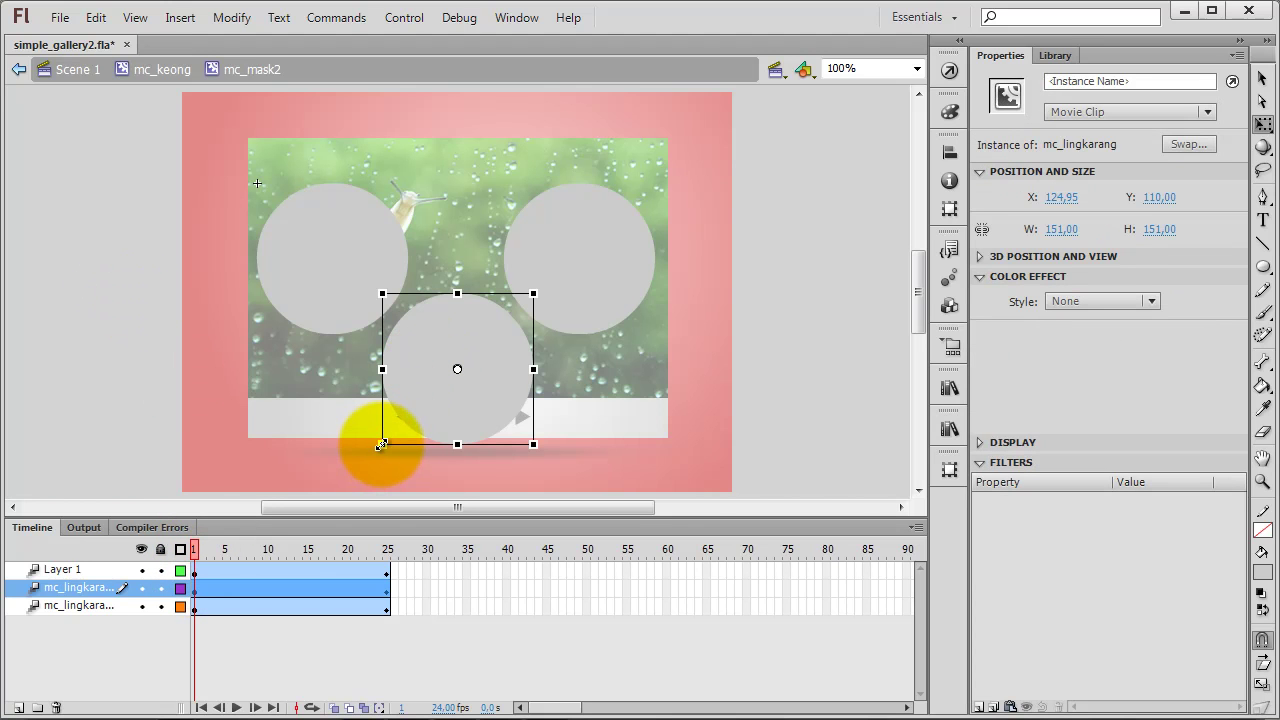
drag(381, 444, 424, 380)
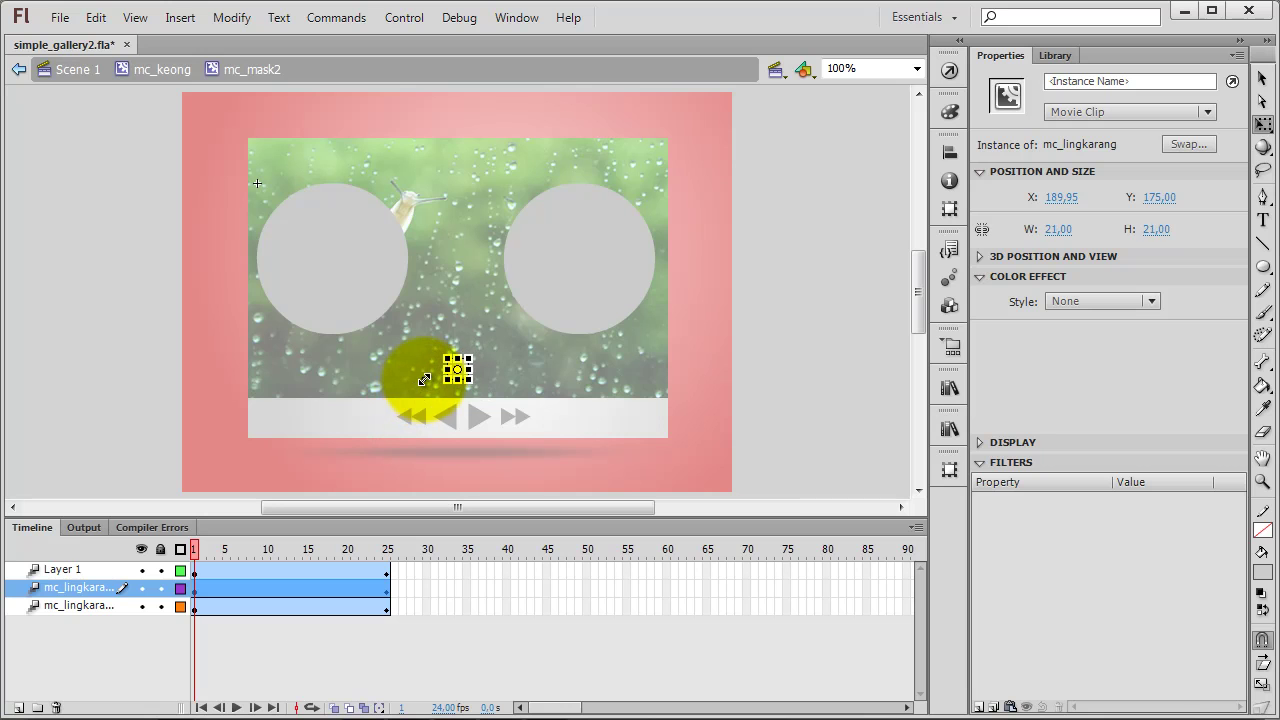
At frame 1, shrink the upper left circle to about 19 by 19 px and the upper right circle to about 13 by 13 px.
click(333, 293)
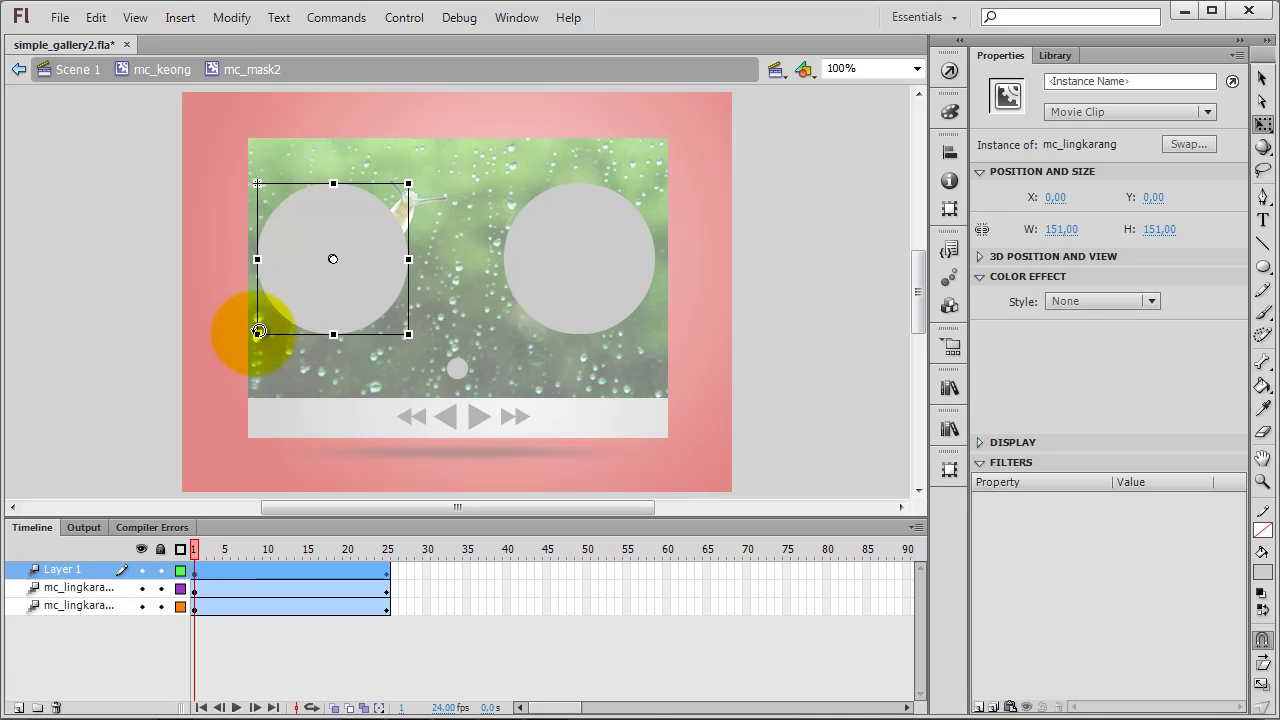
drag(254, 335, 321, 271)
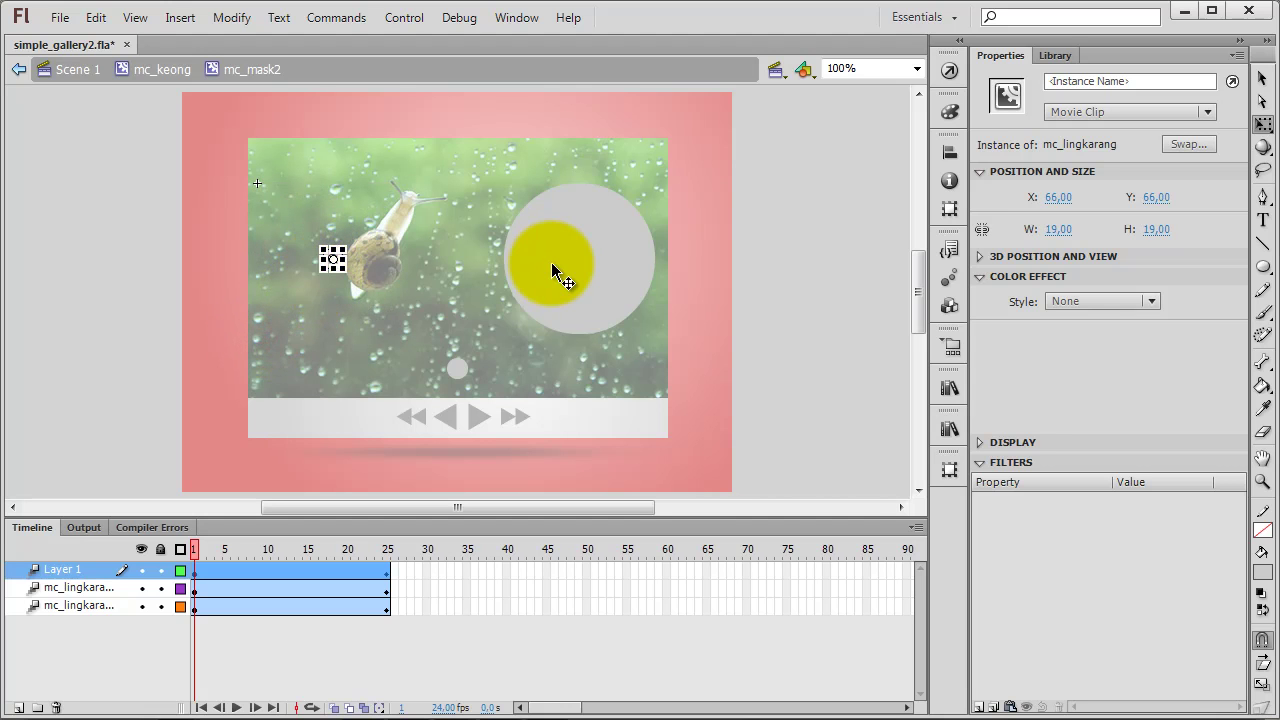
click(570, 276)
drag(505, 333, 567, 268)
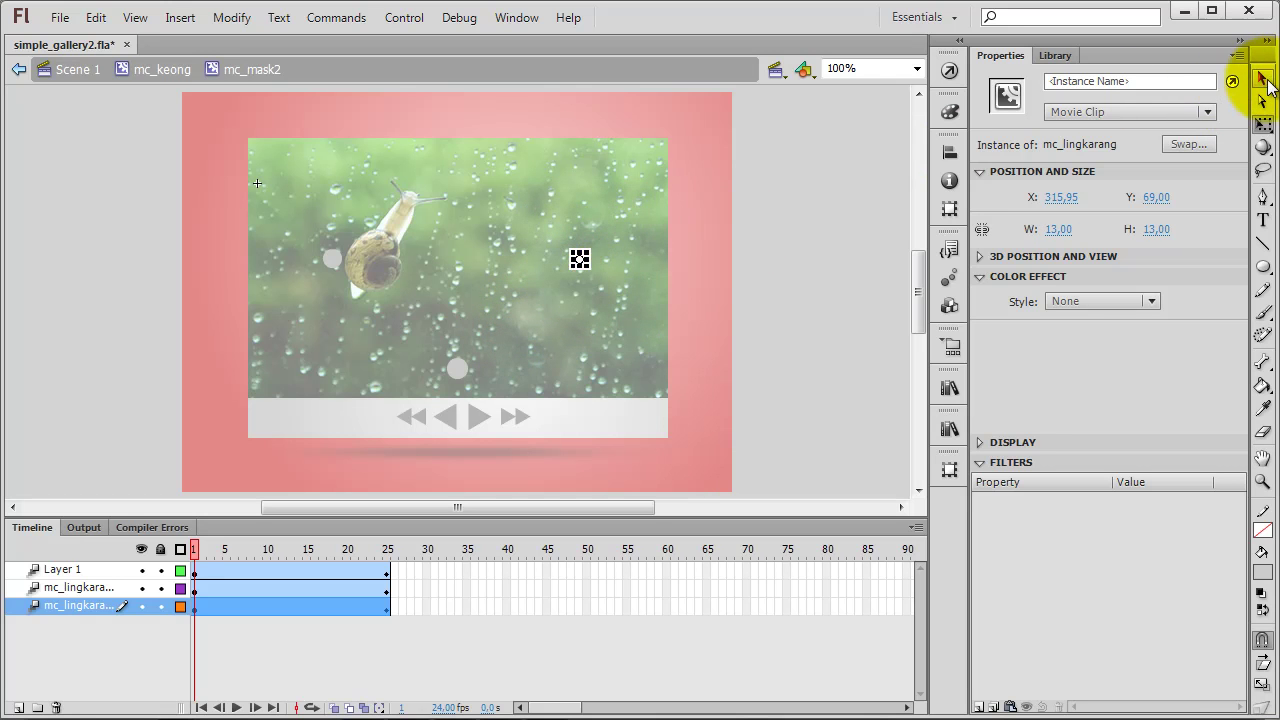
Preview the growing circles with the playhead and shift Layer 1's tween span to start at frame 6.
click(1263, 78)
drag(193, 549, 440, 527)
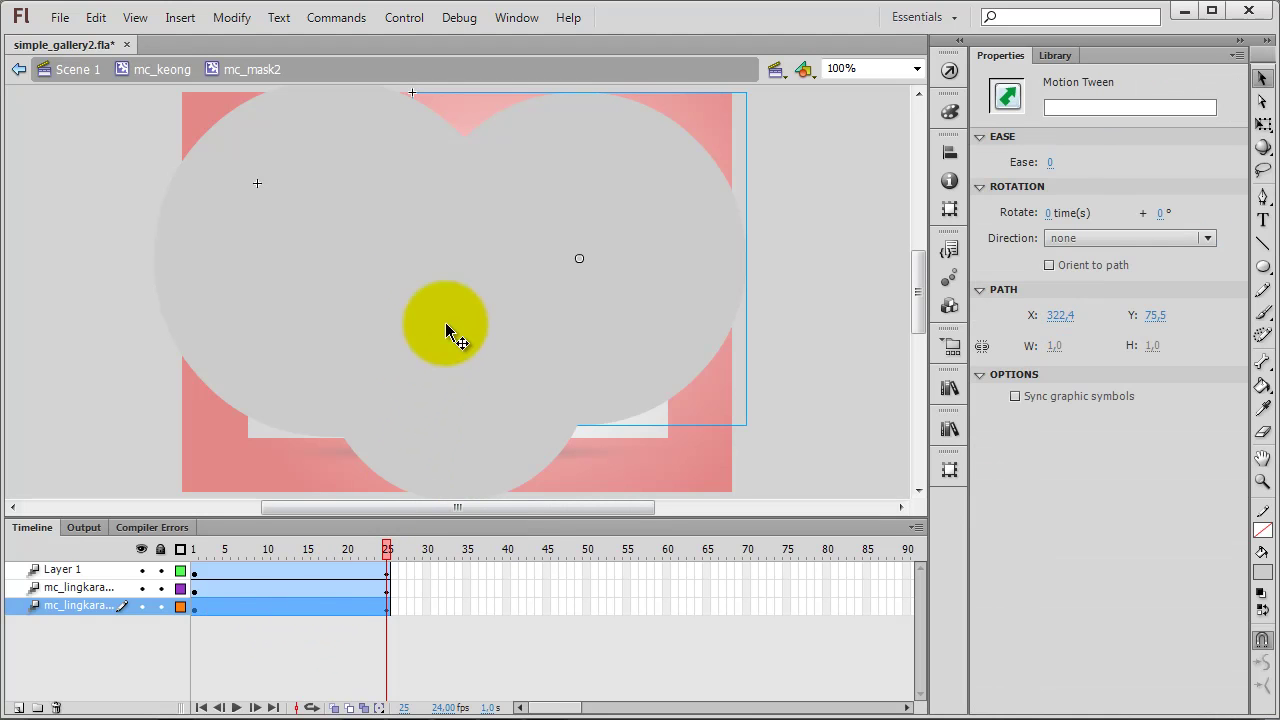
click(283, 210)
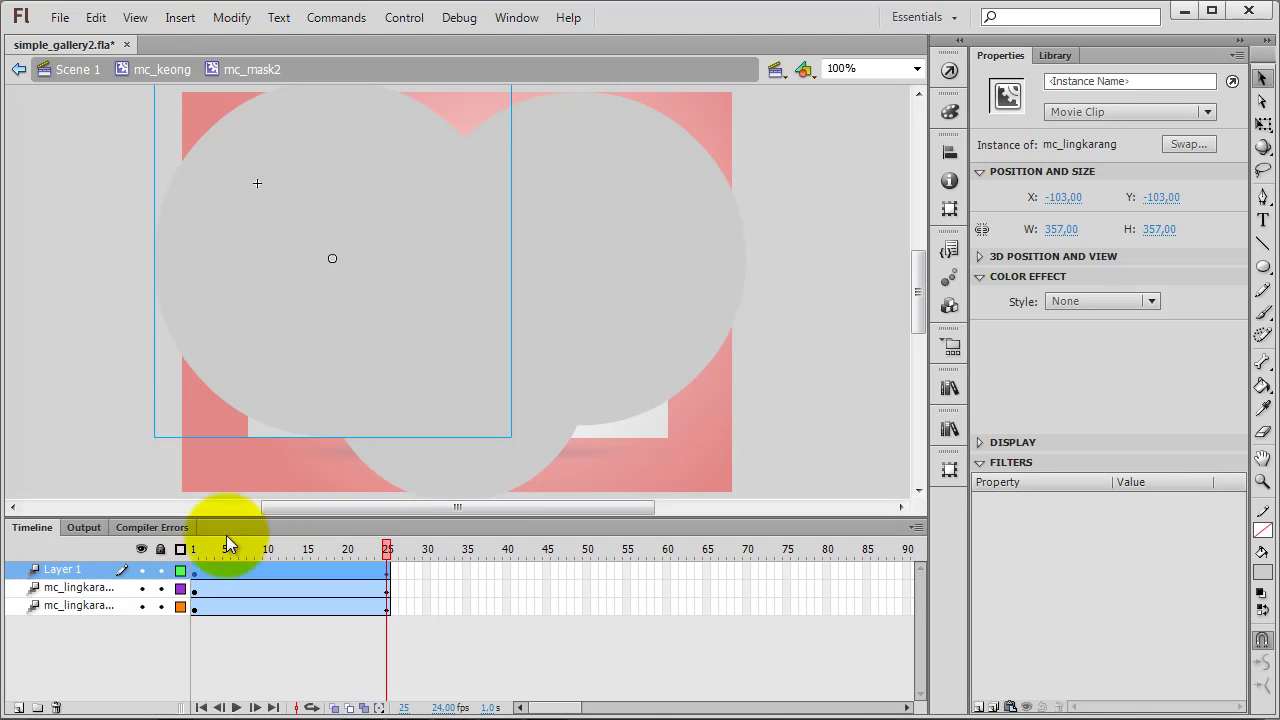
drag(215, 573, 242, 567)
click(233, 571)
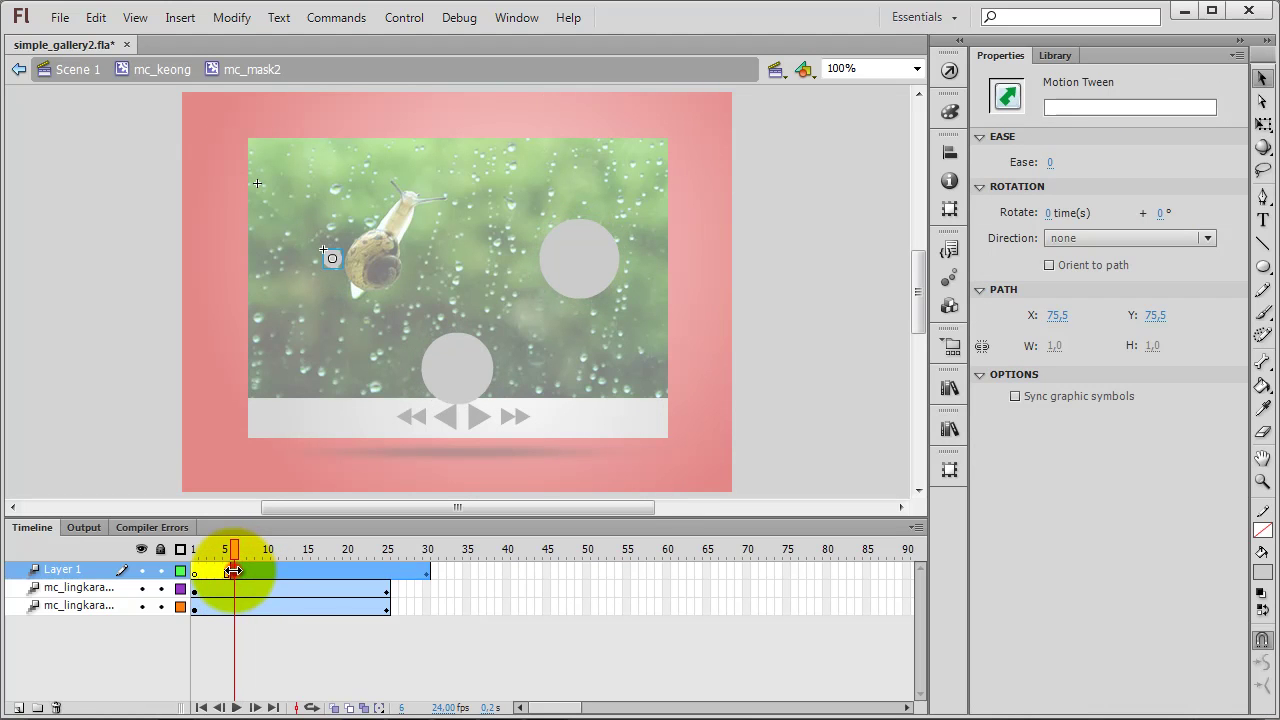
Shift the upper right circle's tween span to start at frame 12 and preview the staggered animation.
click(197, 588)
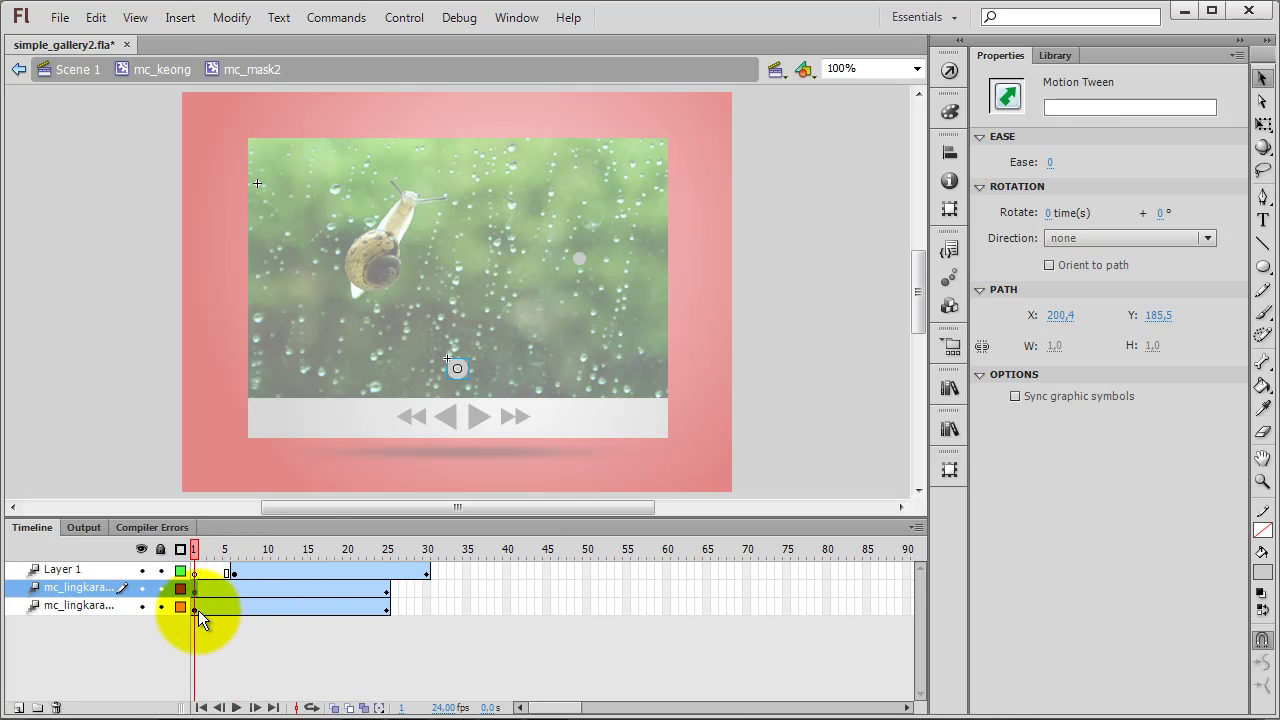
click(197, 607)
drag(197, 609, 287, 609)
drag(287, 549, 489, 523)
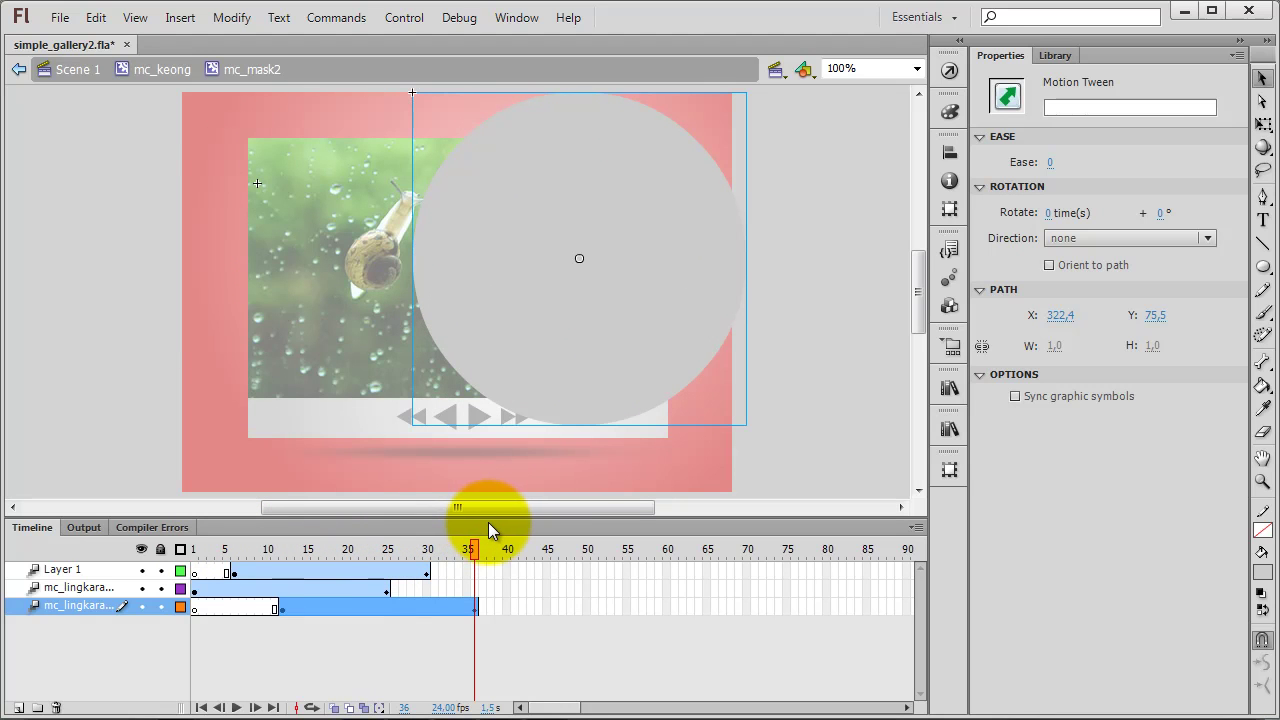
Move the start of the upper right circle's tween to frame 11 and remove the leftover frame 36.
click(287, 607)
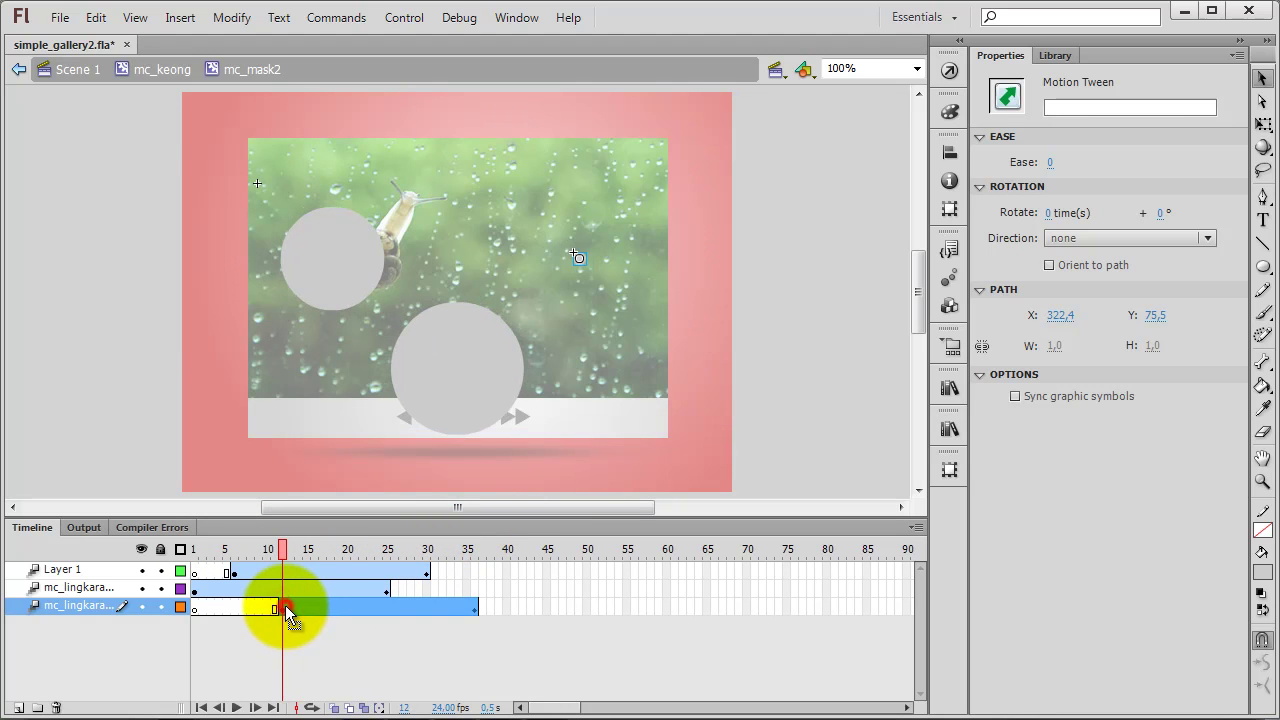
drag(284, 606, 274, 607)
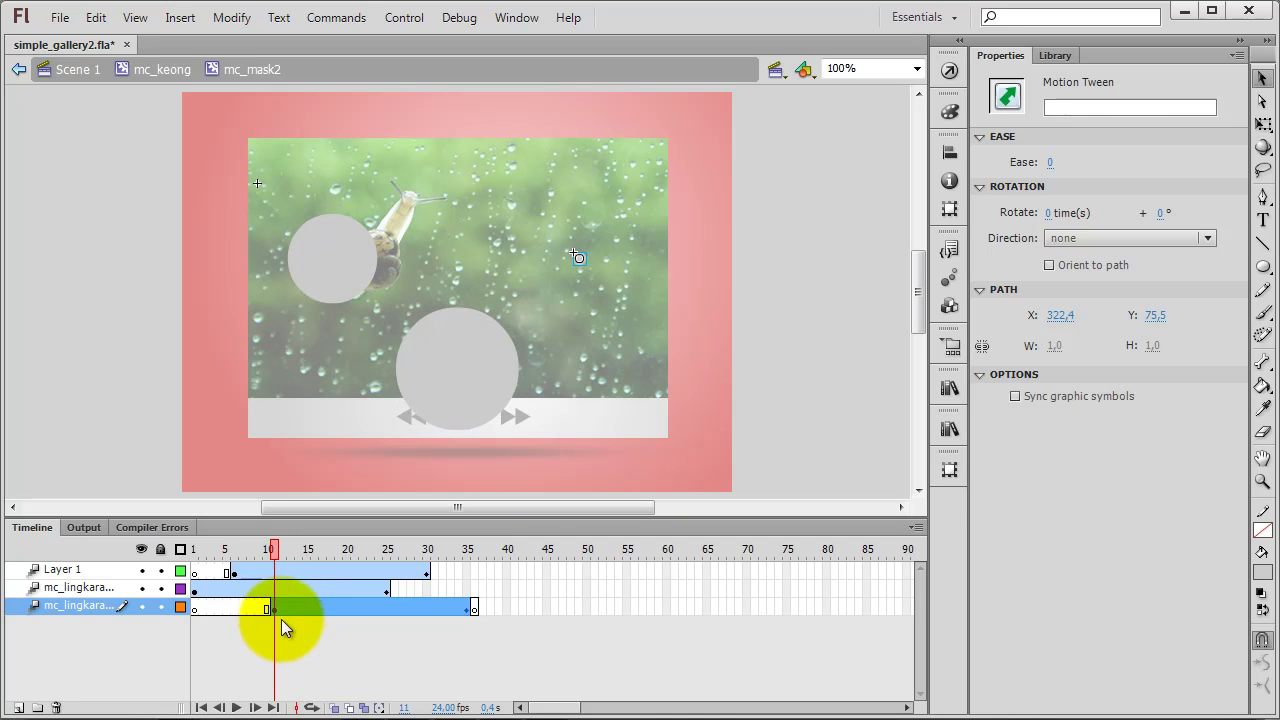
click(237, 570)
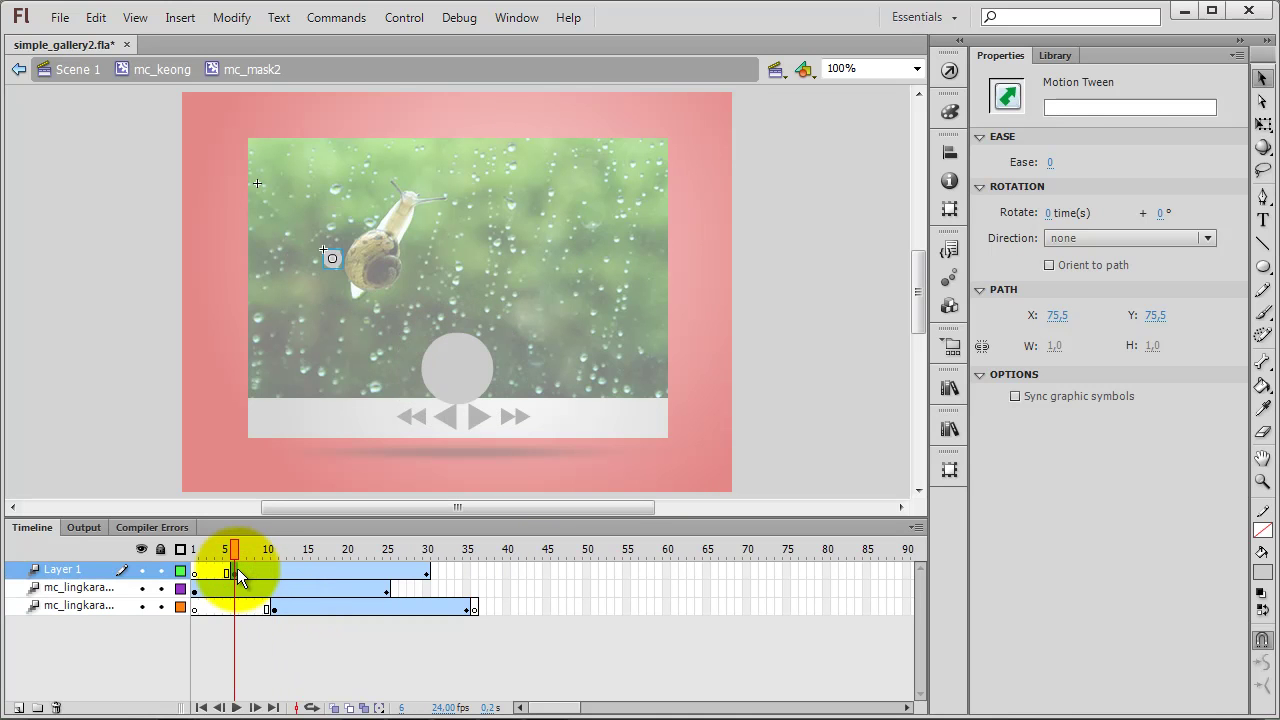
right_click(475, 605)
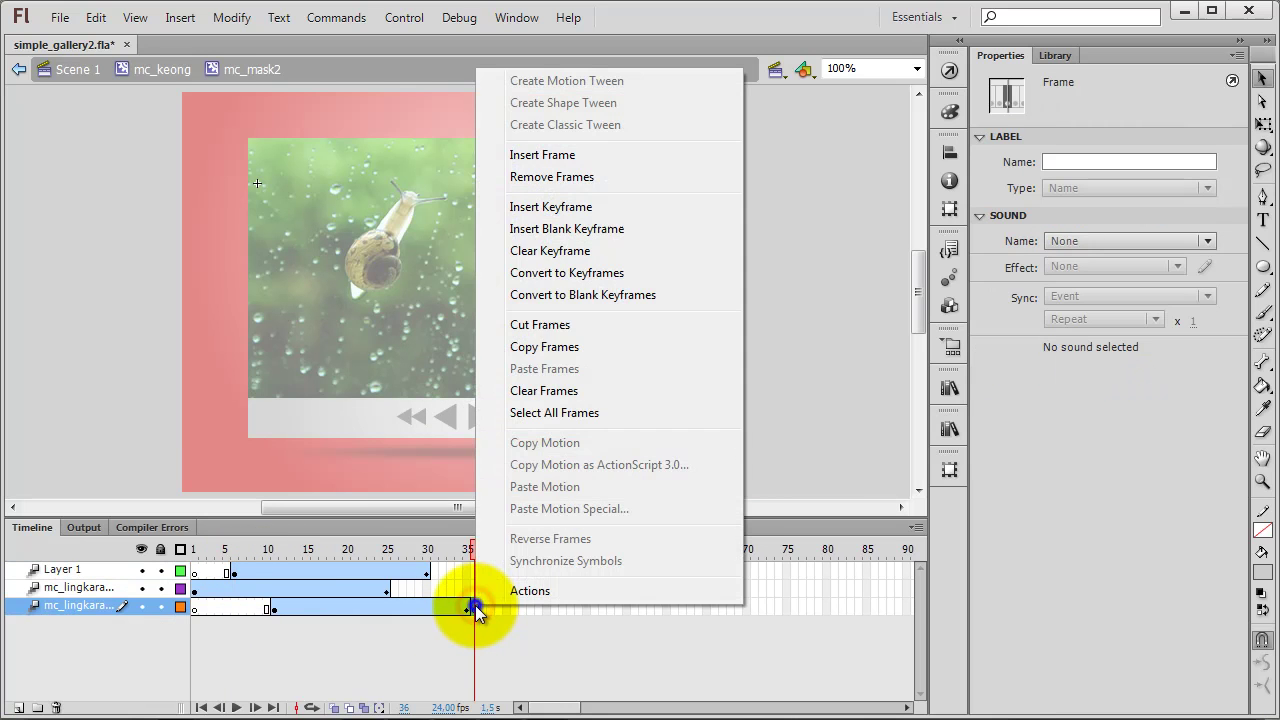
click(549, 178)
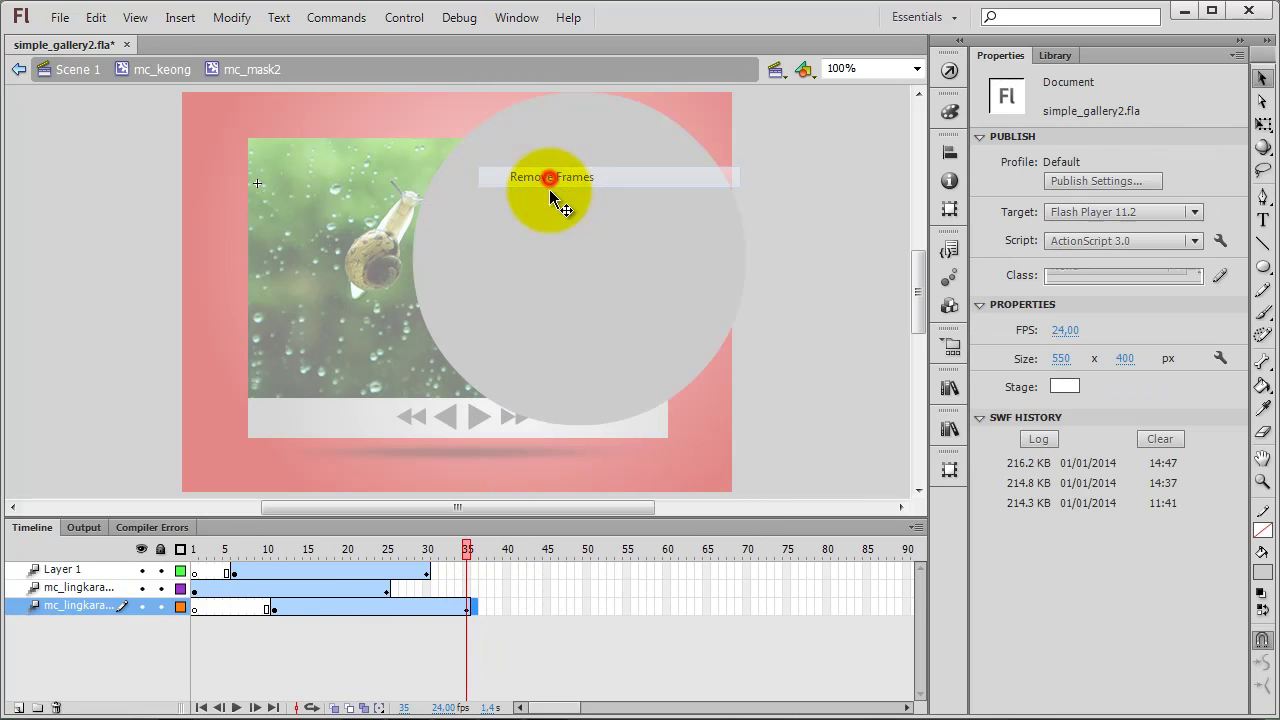
Insert frames at frame 35 on Layer 1 and the lower middle circle's layer to extend both.
click(465, 586)
click(460, 568)
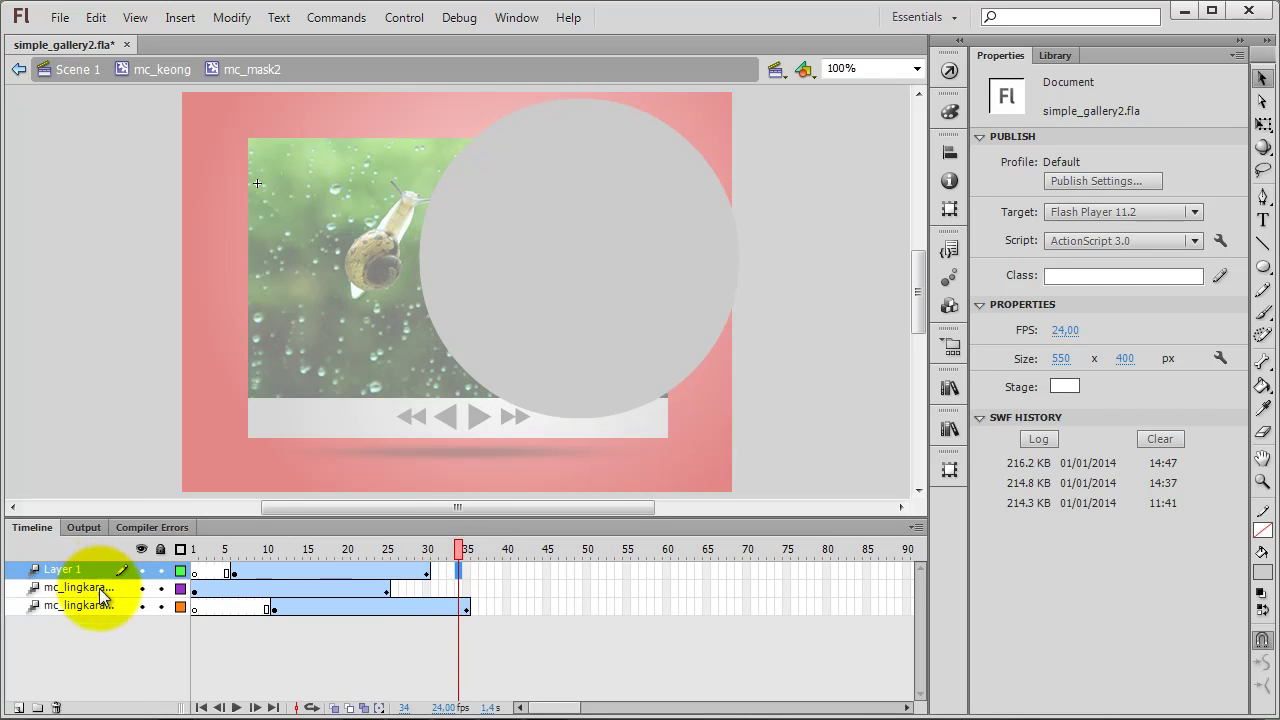
drag(460, 584, 467, 573)
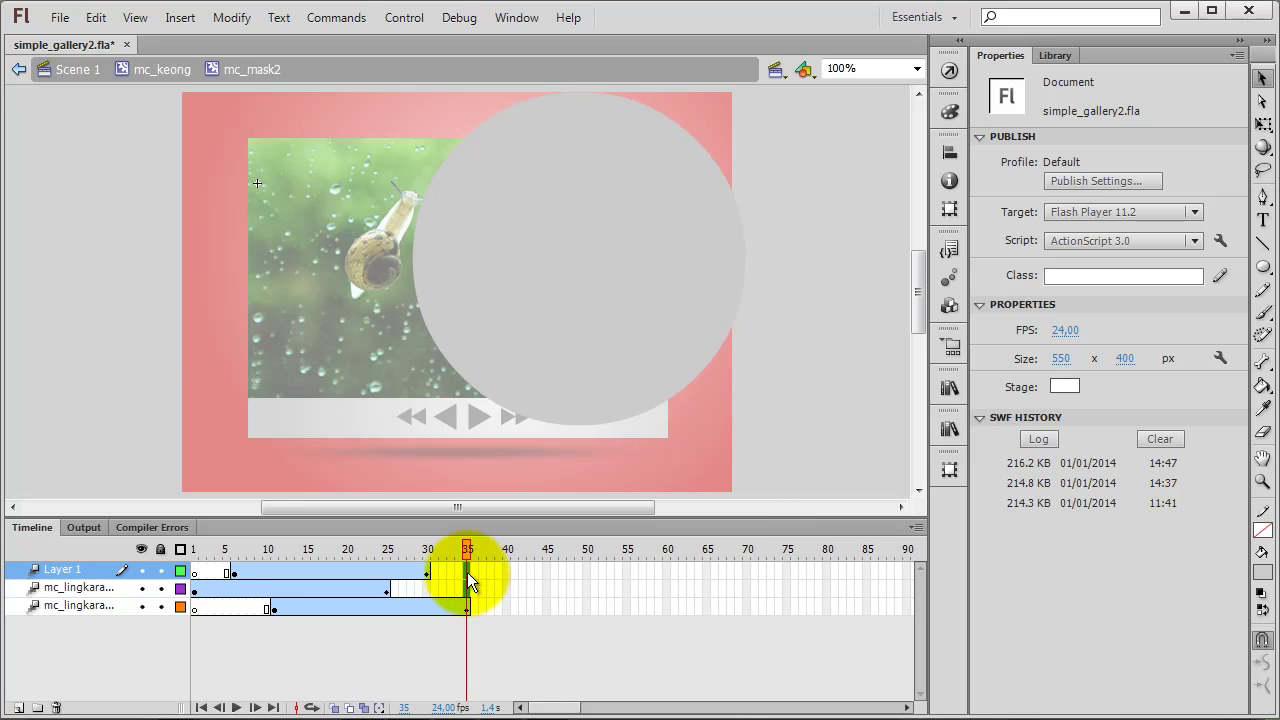
right_click(467, 572)
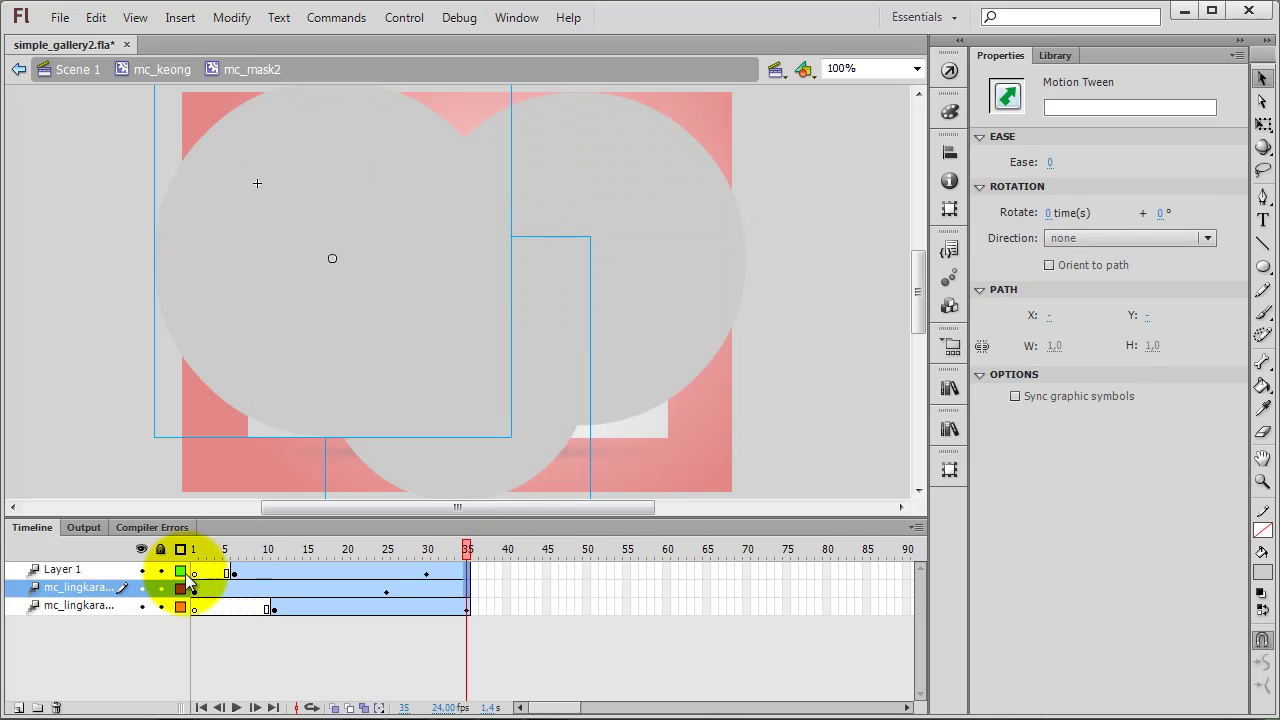
Add a new layer directly above Layer 1.
click(88, 572)
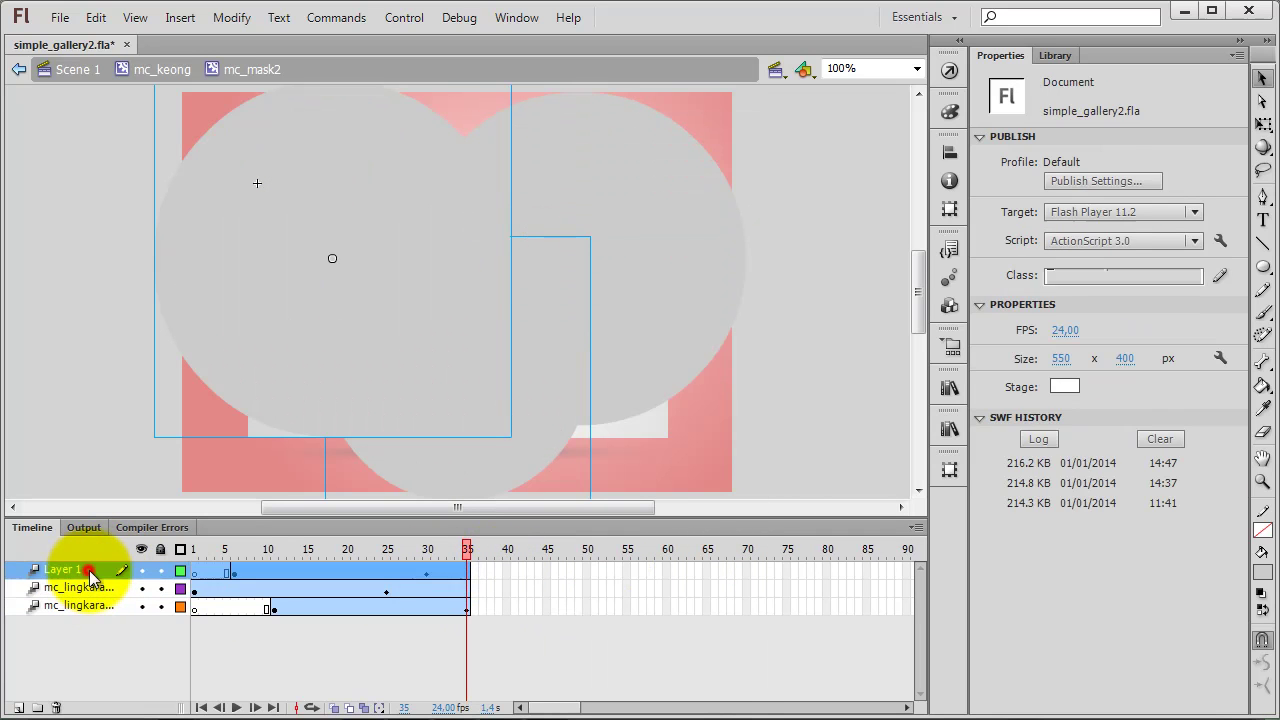
click(18, 706)
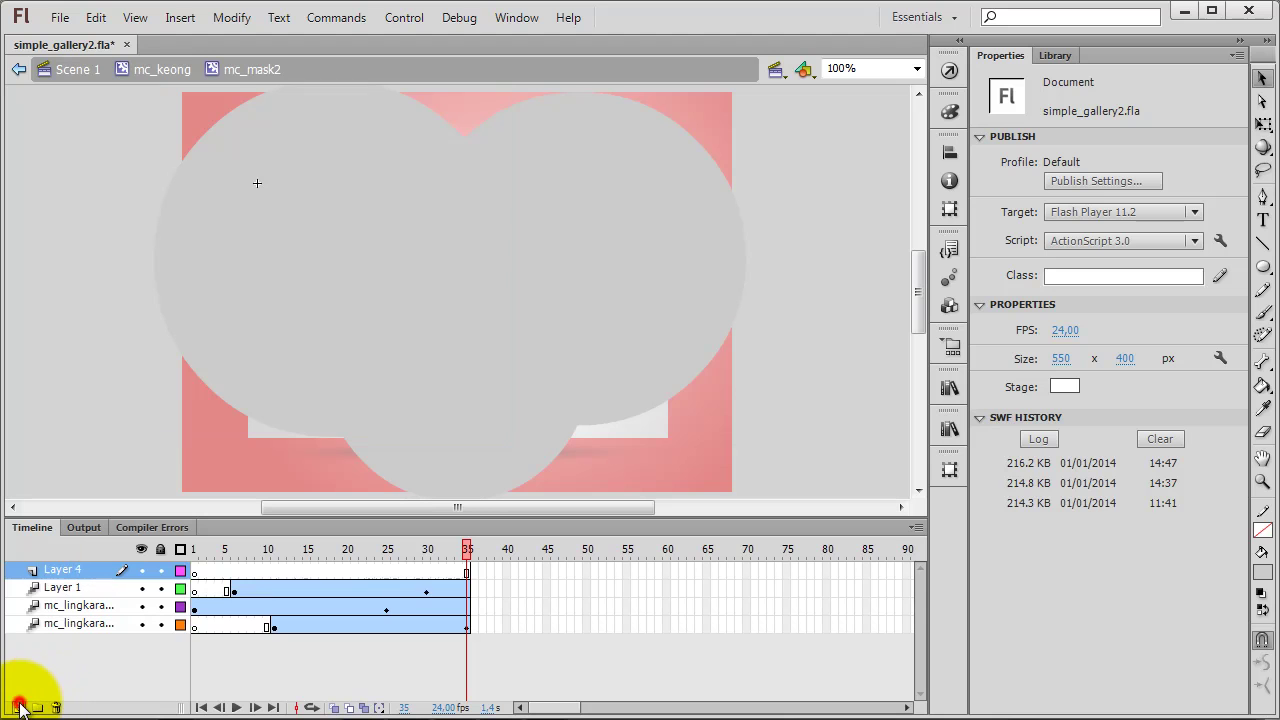
Insert a keyframe at frame 35 of Layer 4 and add a stop(); action to it.
right_click(466, 566)
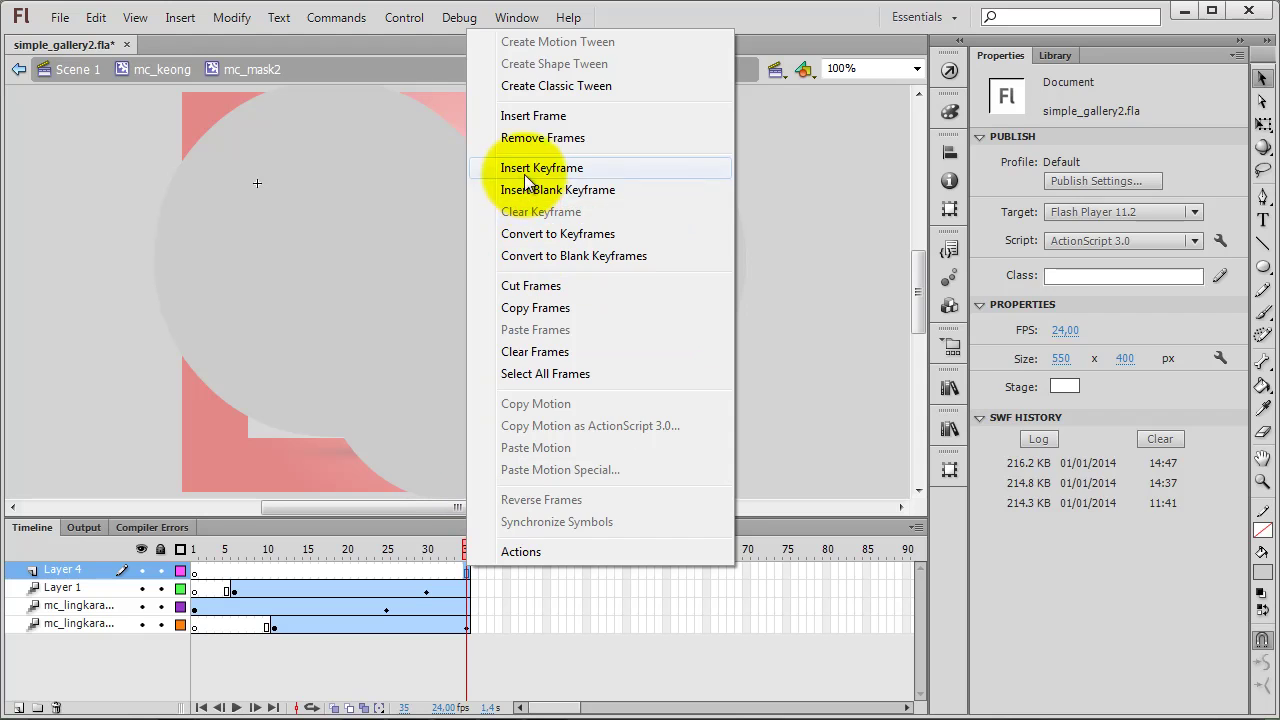
click(512, 168)
right_click(464, 570)
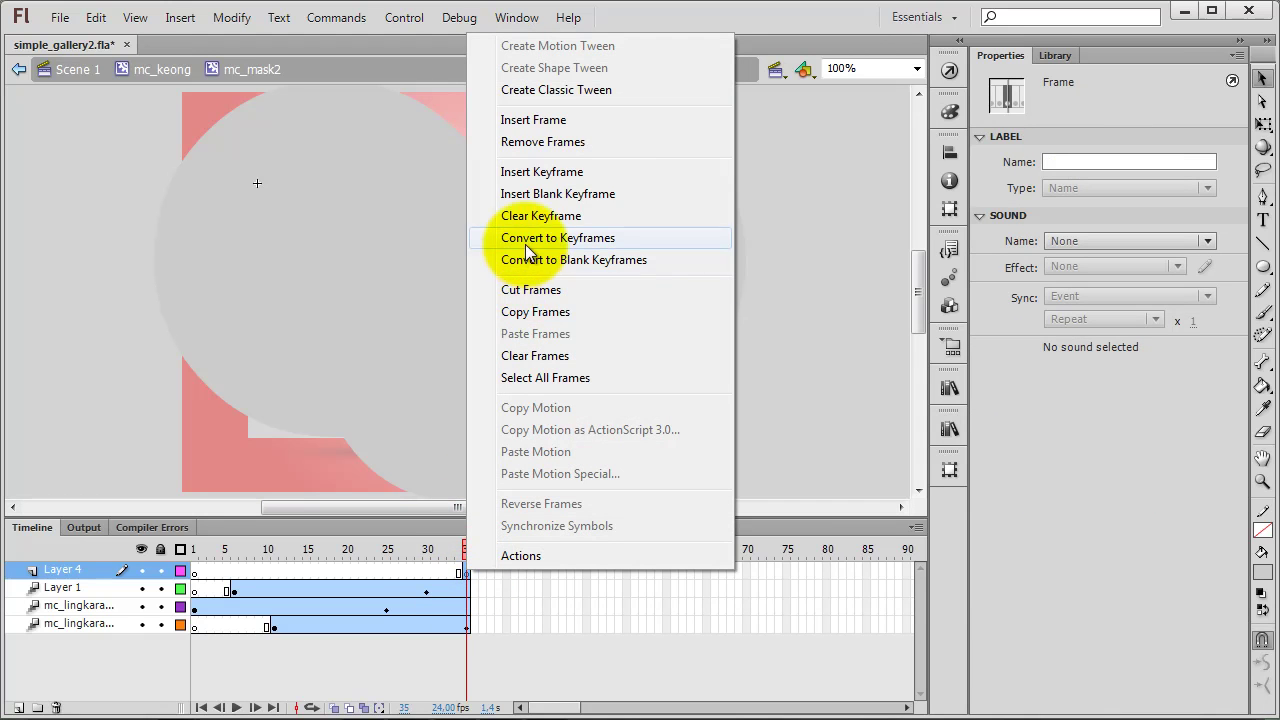
click(512, 560)
right_click(405, 210)
click(438, 345)
click(366, 166)
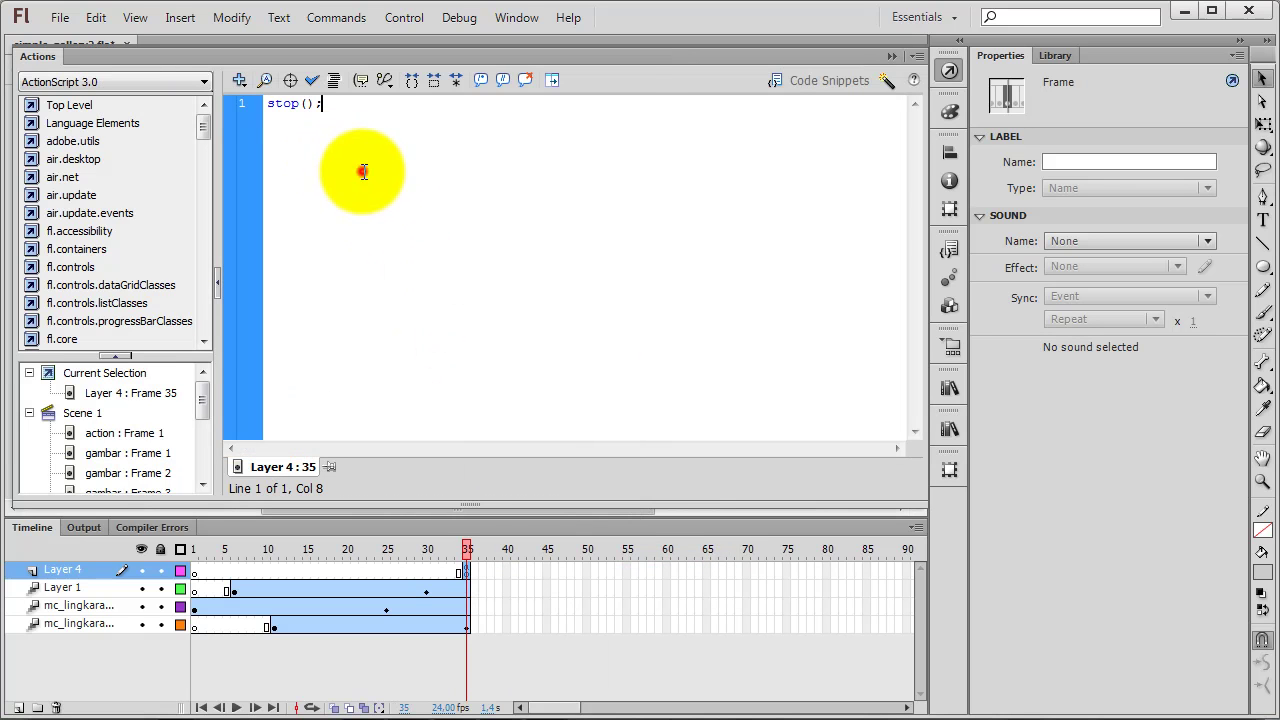
click(947, 72)
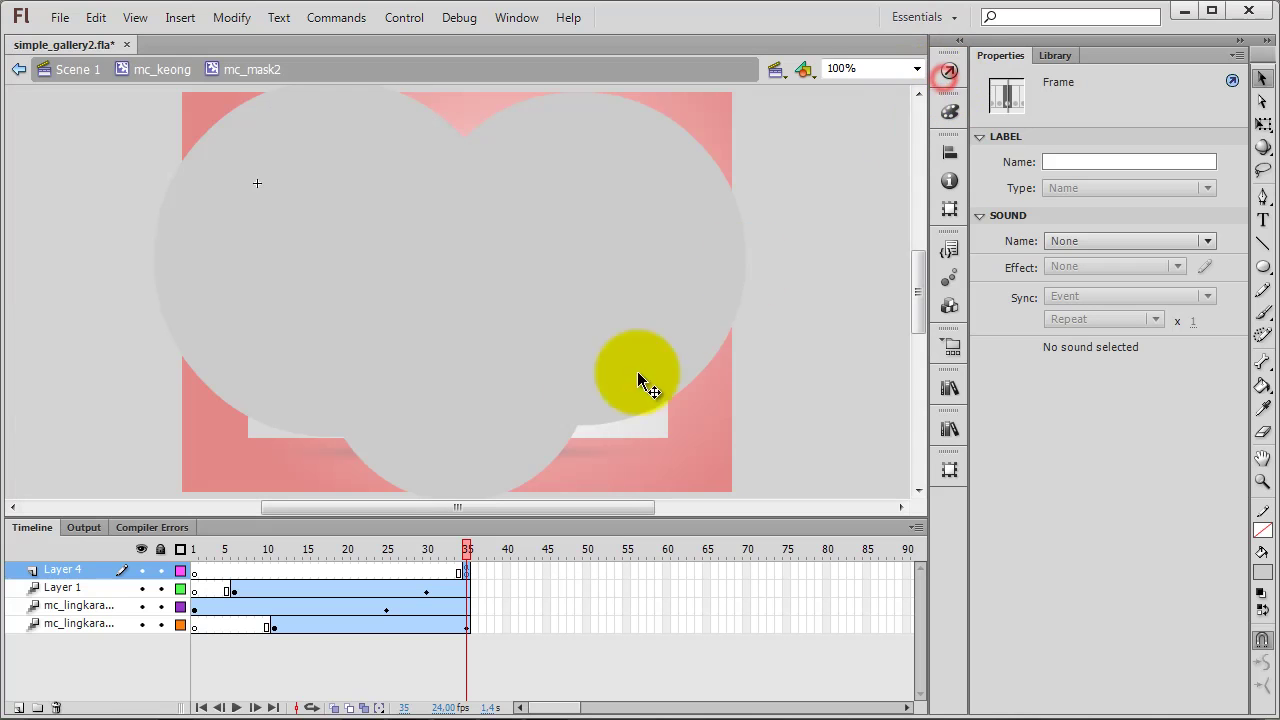
Return to the mc_keong symbol and turn its mask layer into a mask for the snail photo.
click(173, 72)
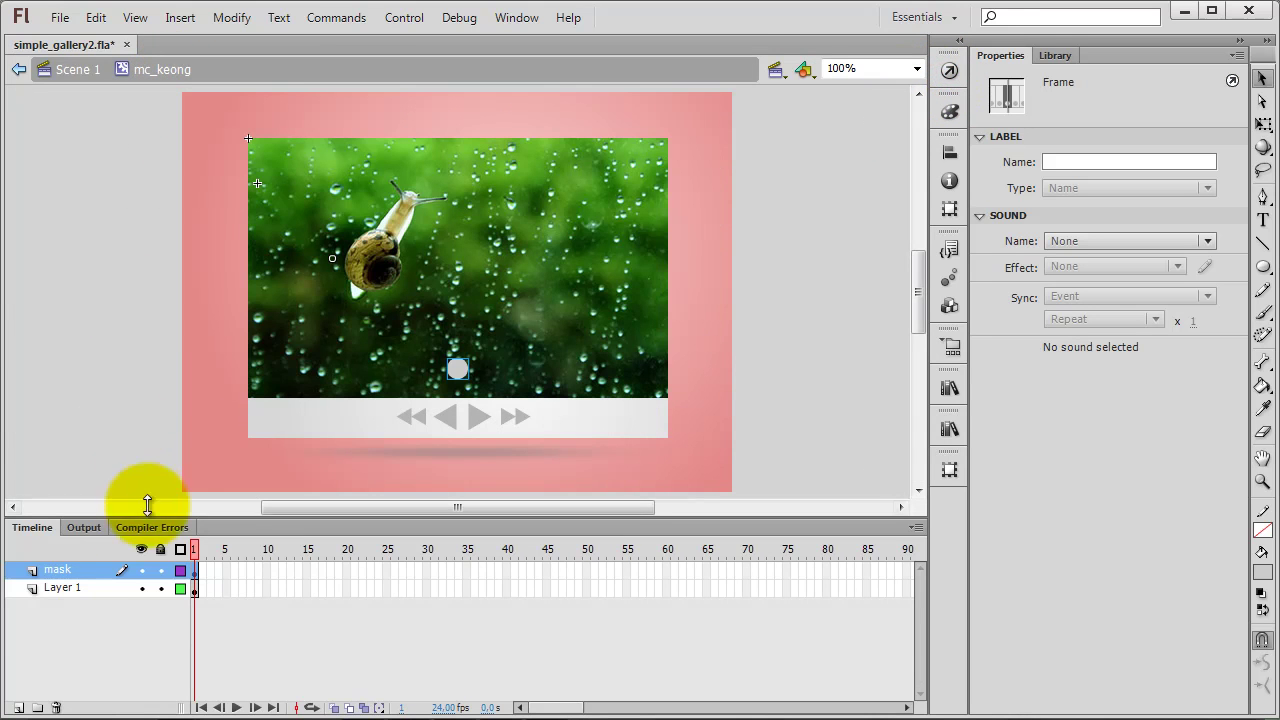
right_click(83, 572)
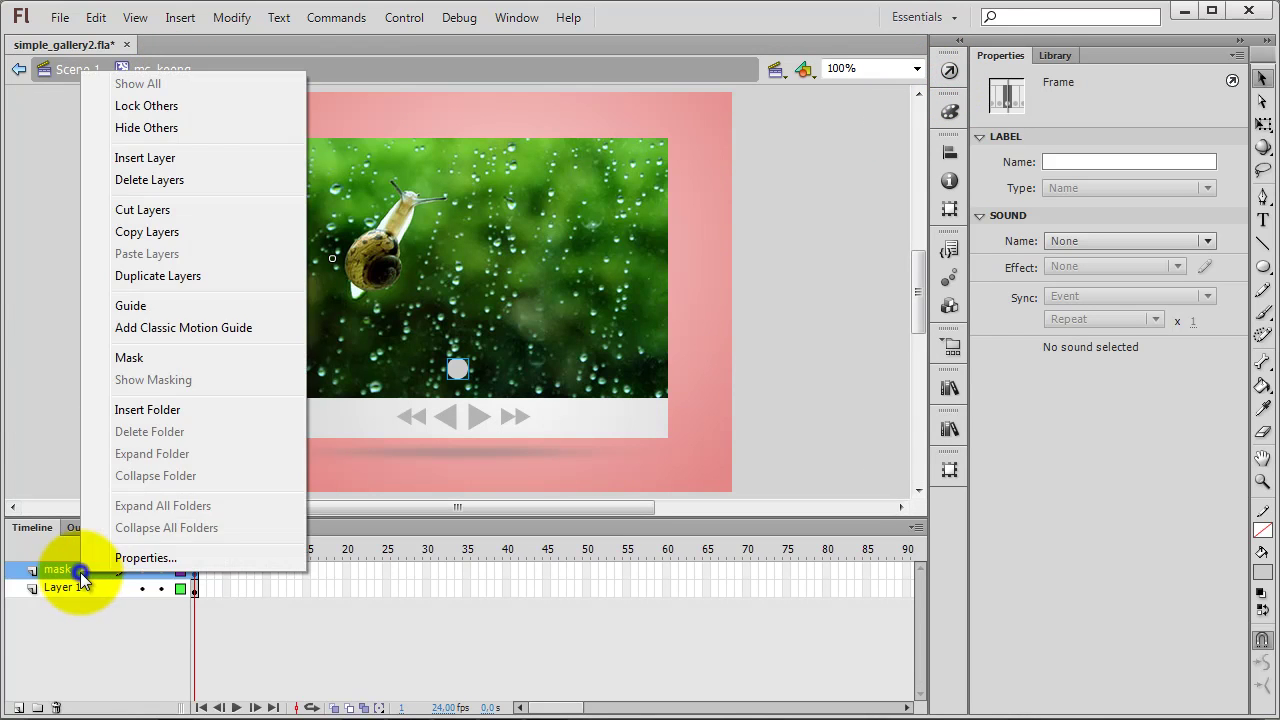
click(128, 358)
In Scene 1, convert the ladybug photo at frame 4 of the gambar layer into a movie clip named mc_kumbang.
click(78, 70)
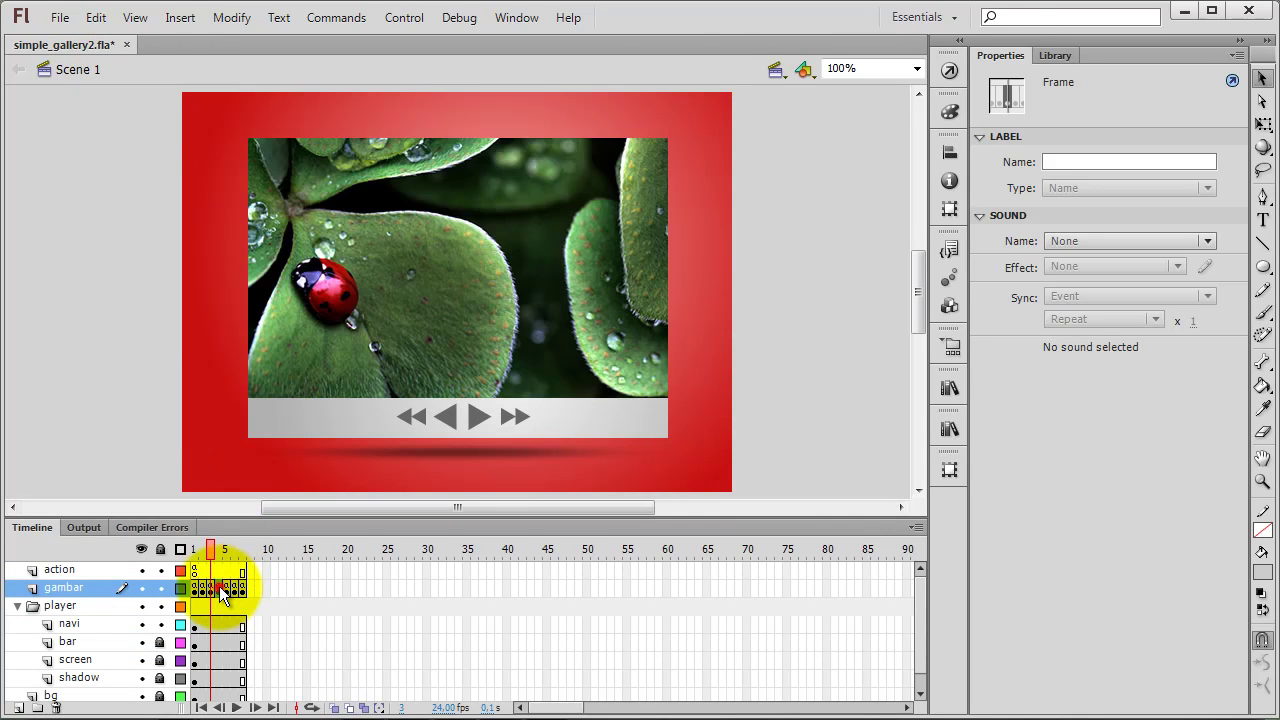
click(216, 556)
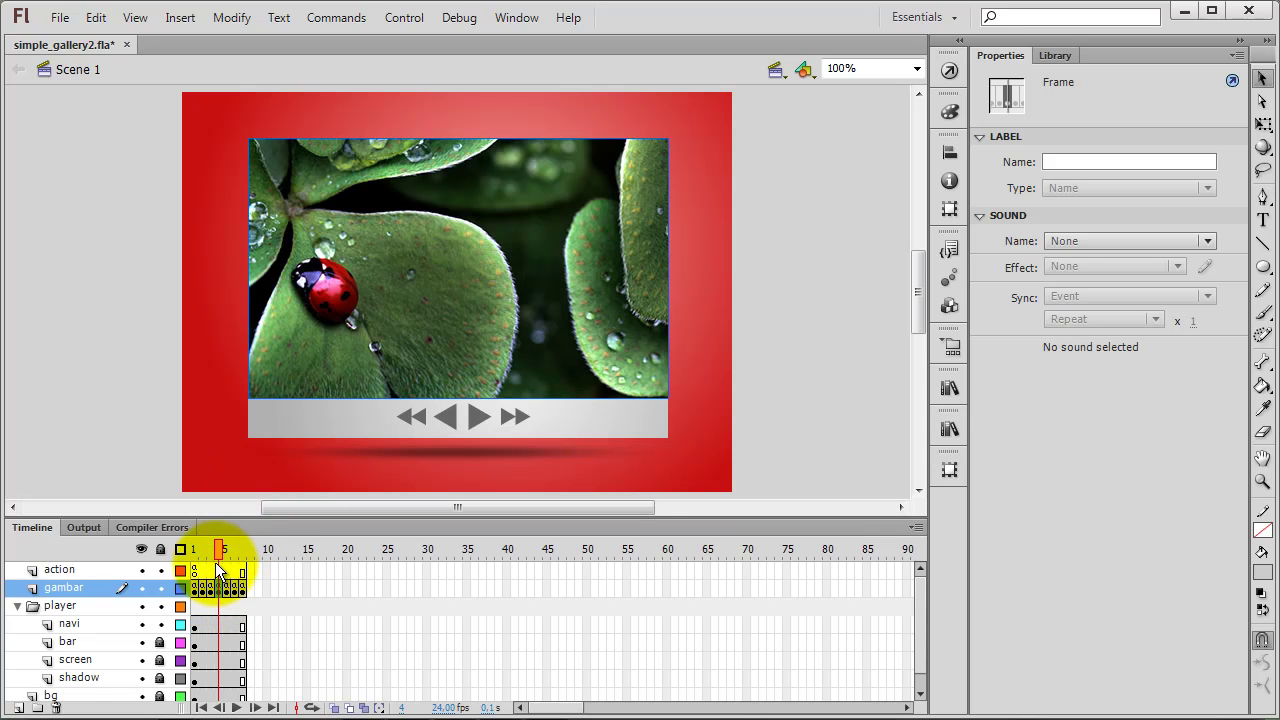
right_click(407, 288)
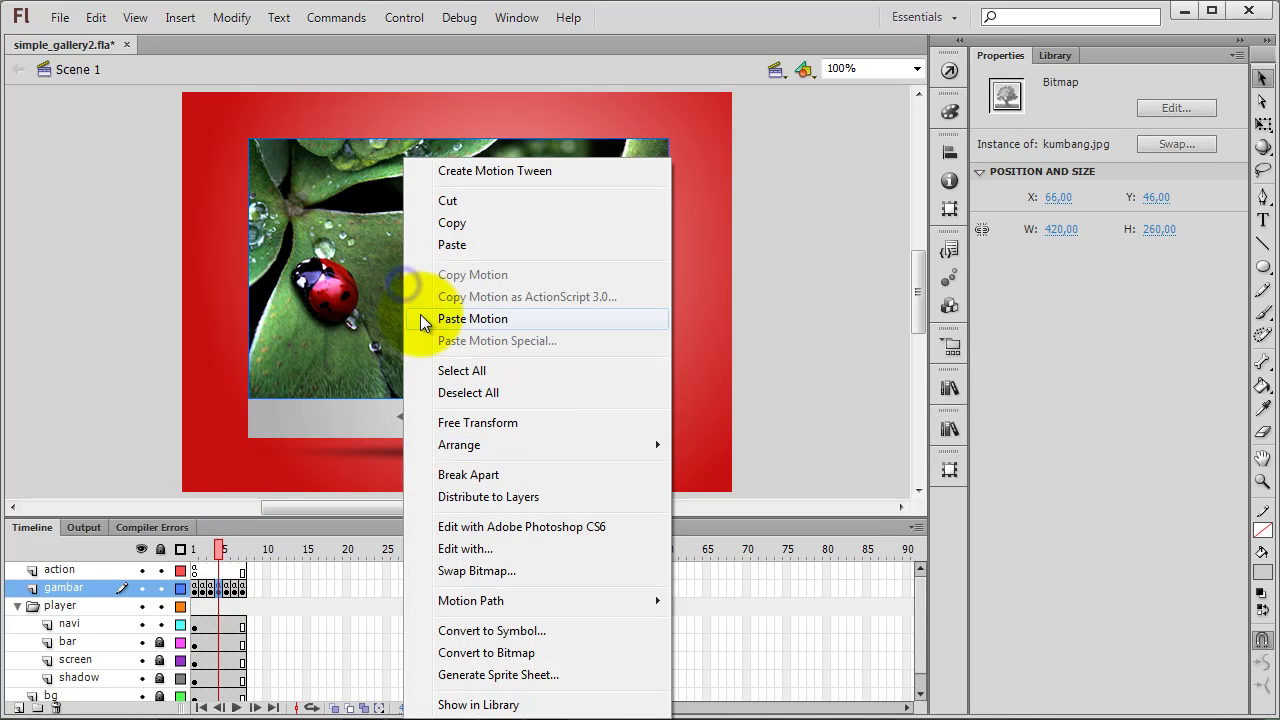
click(511, 632)
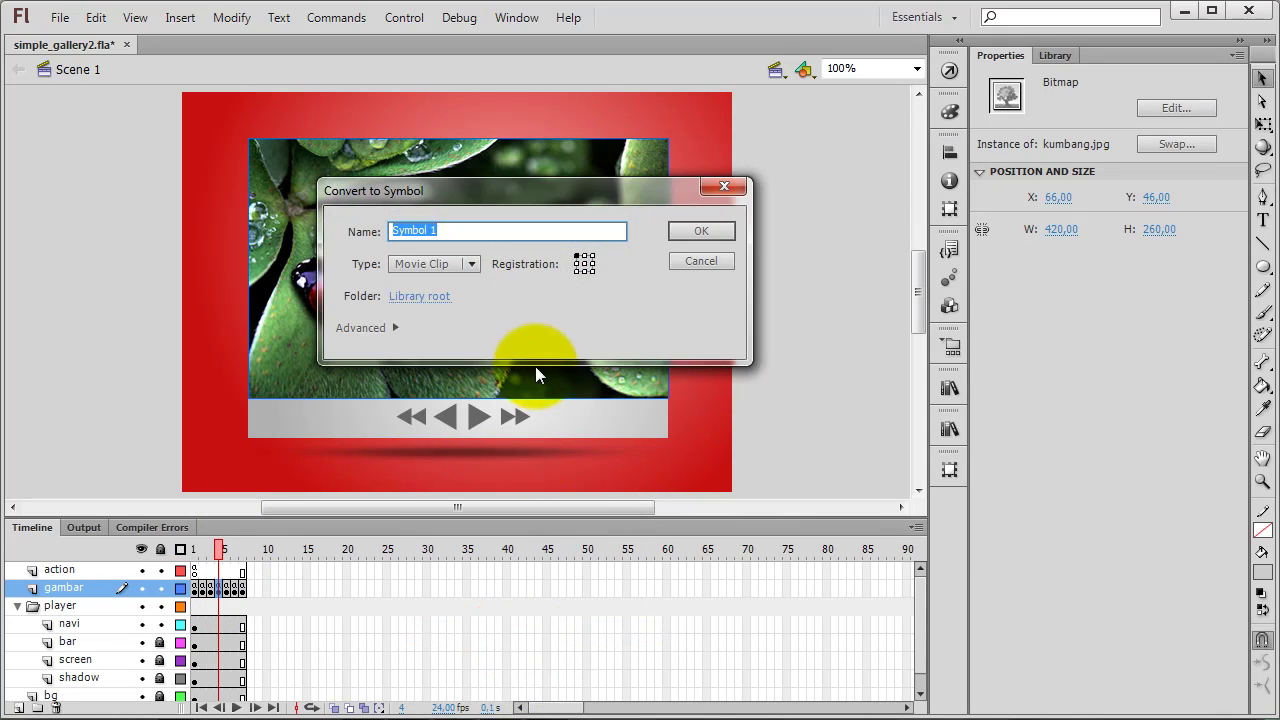
text(mc)
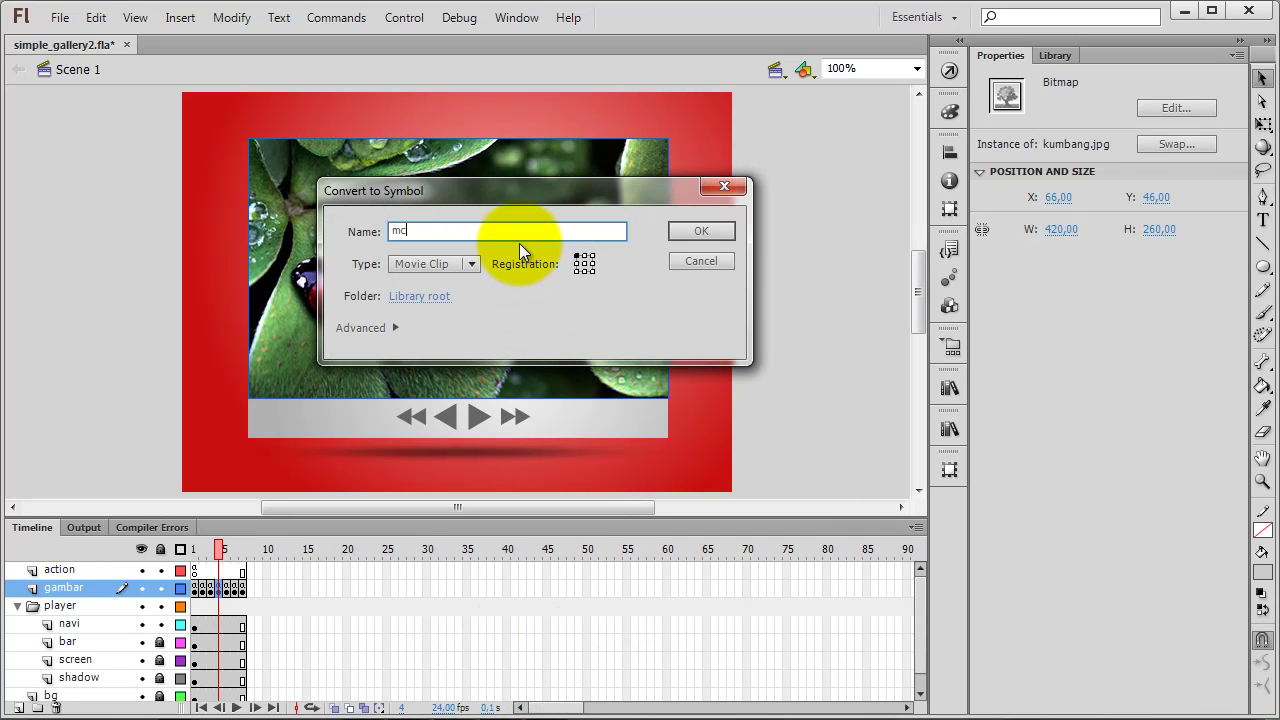
text(_kumbang)
key(Return)
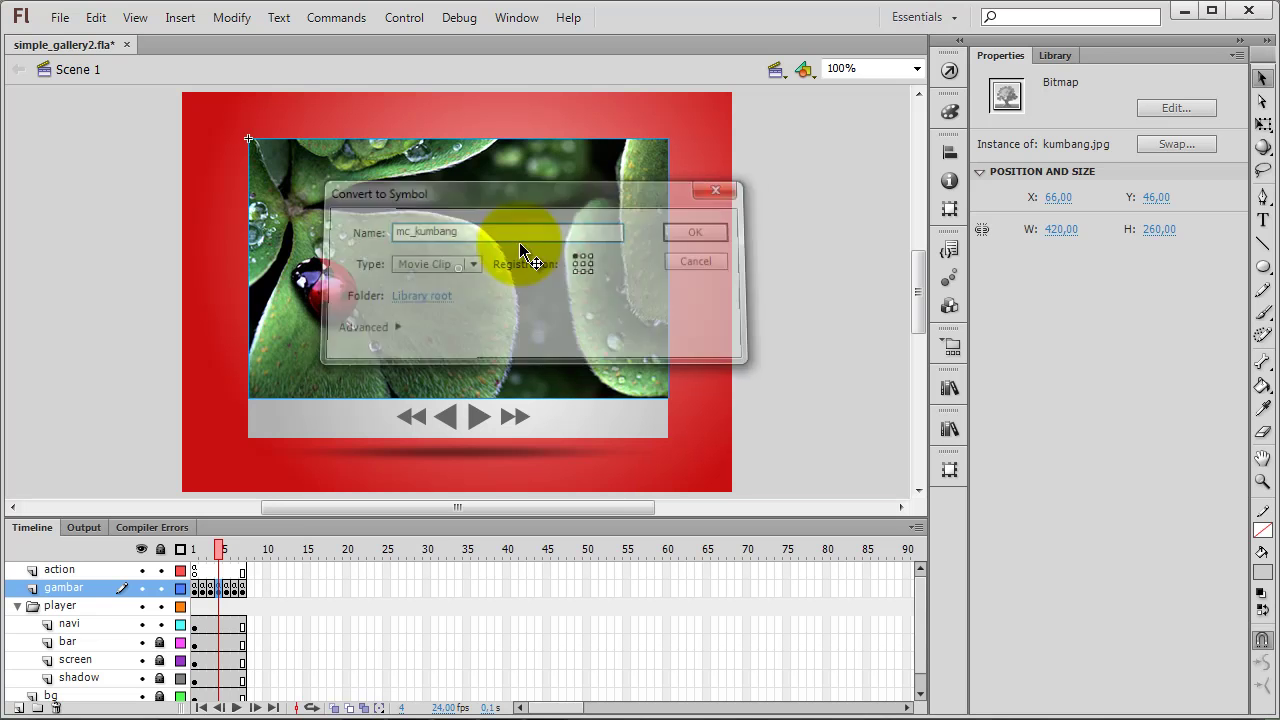
Edit mc_kumbang in place and add a layer named mask above Layer 1.
right_click(519, 243)
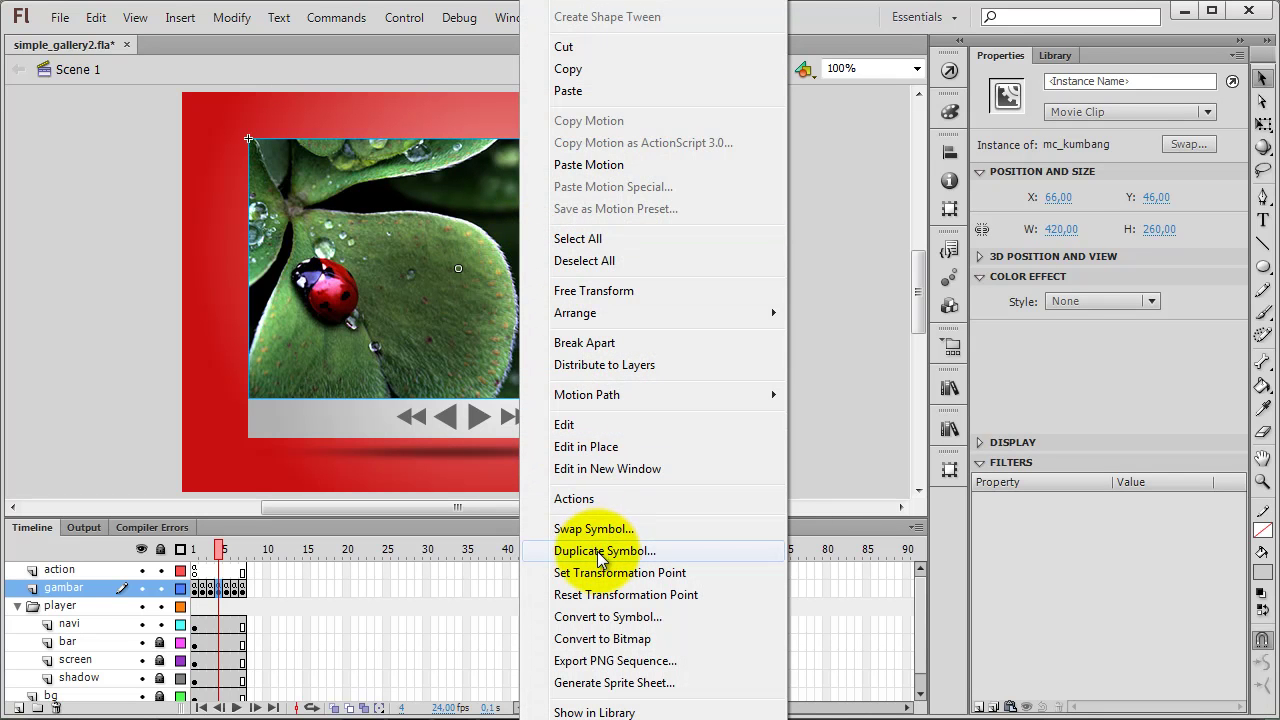
click(585, 446)
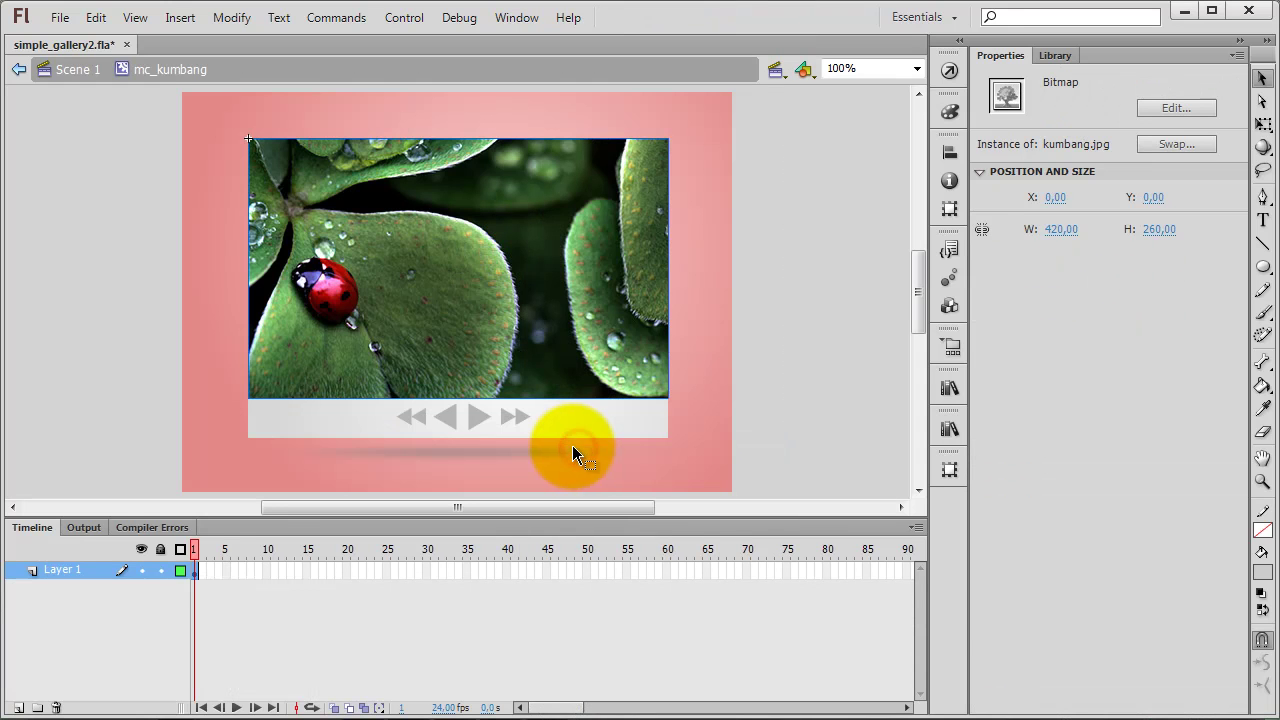
click(16, 708)
double_click(64, 570)
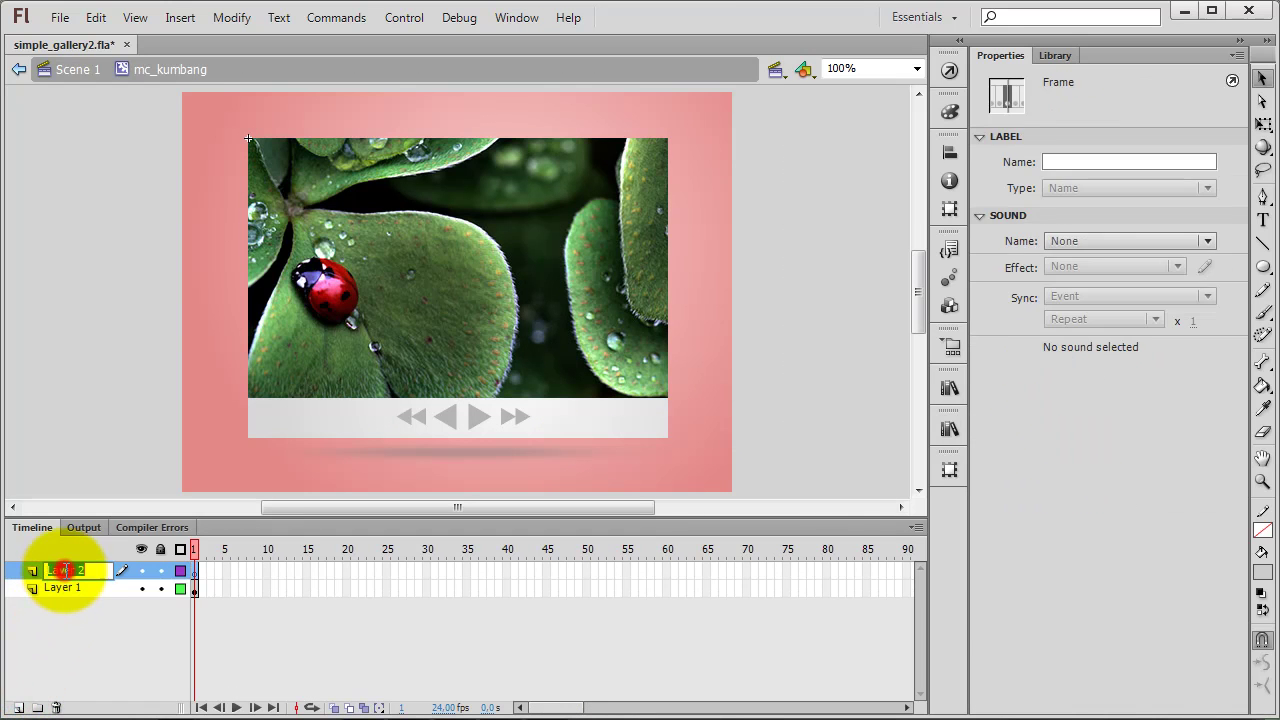
text(mask)
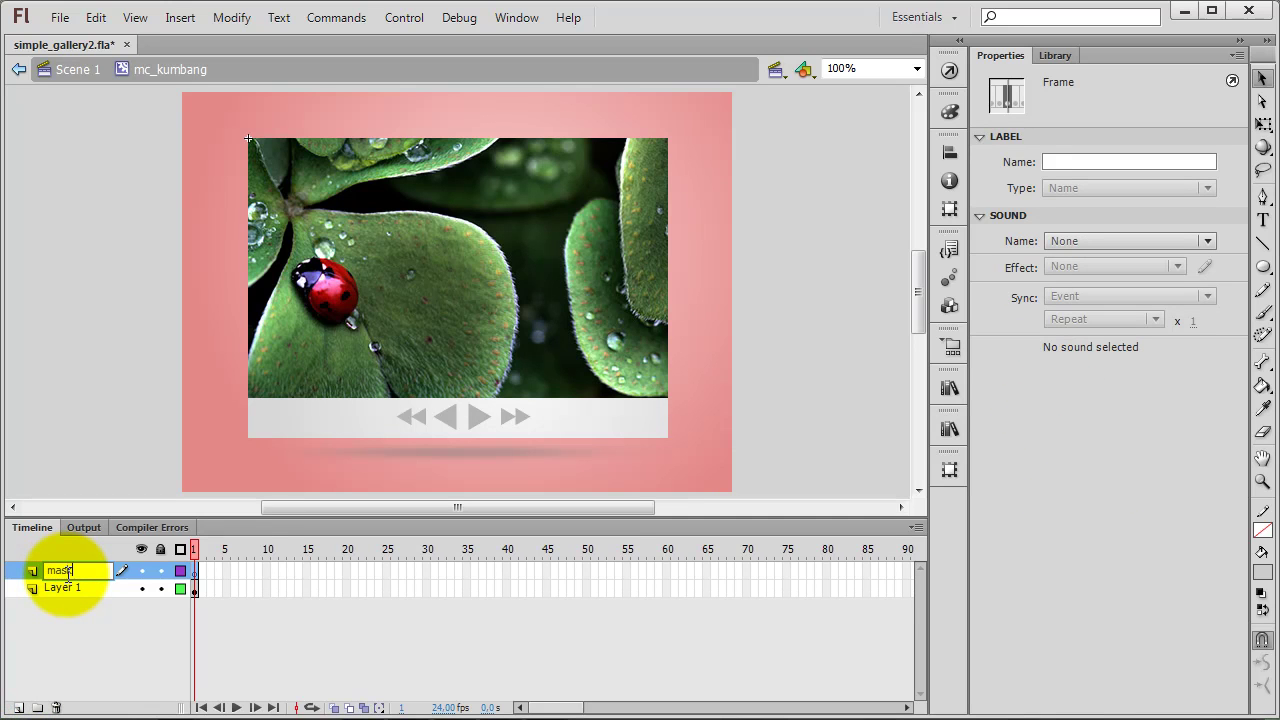
key(Return)
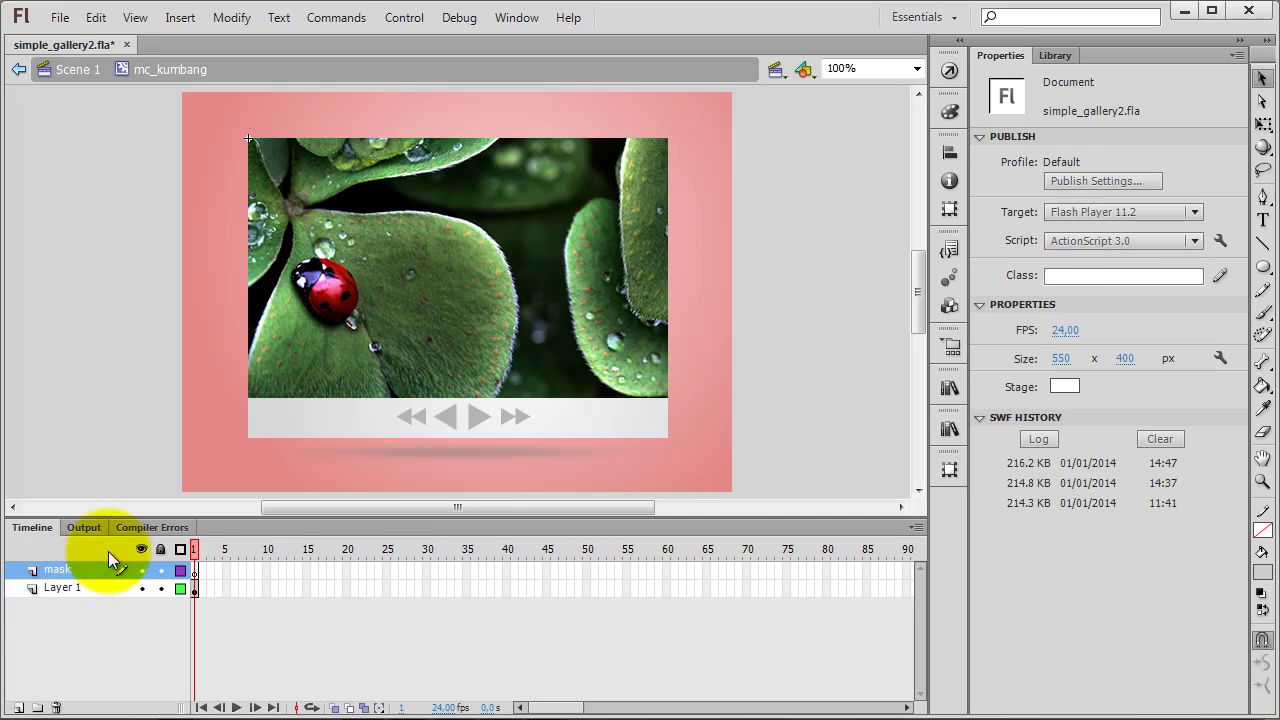
Place an instance of the mc_kotak symbol from the library over the ladybug photo on the mask layer.
click(553, 252)
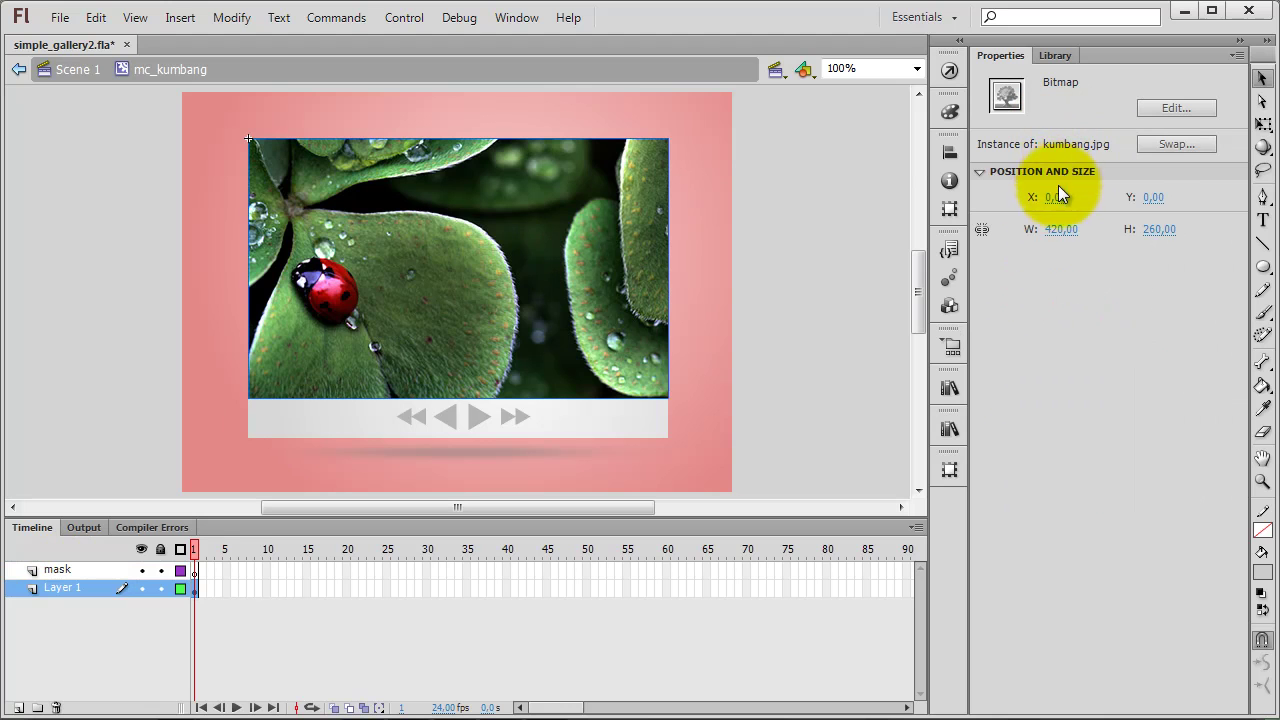
click(55, 588)
click(57, 569)
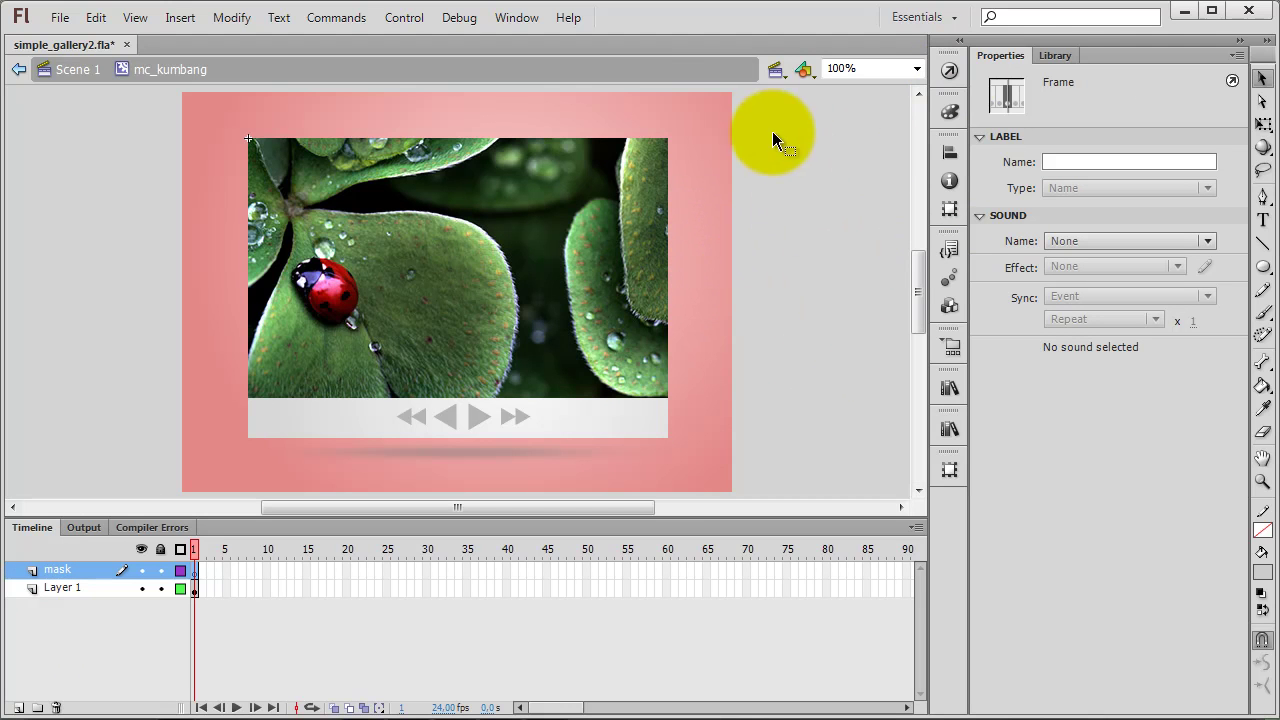
click(1055, 57)
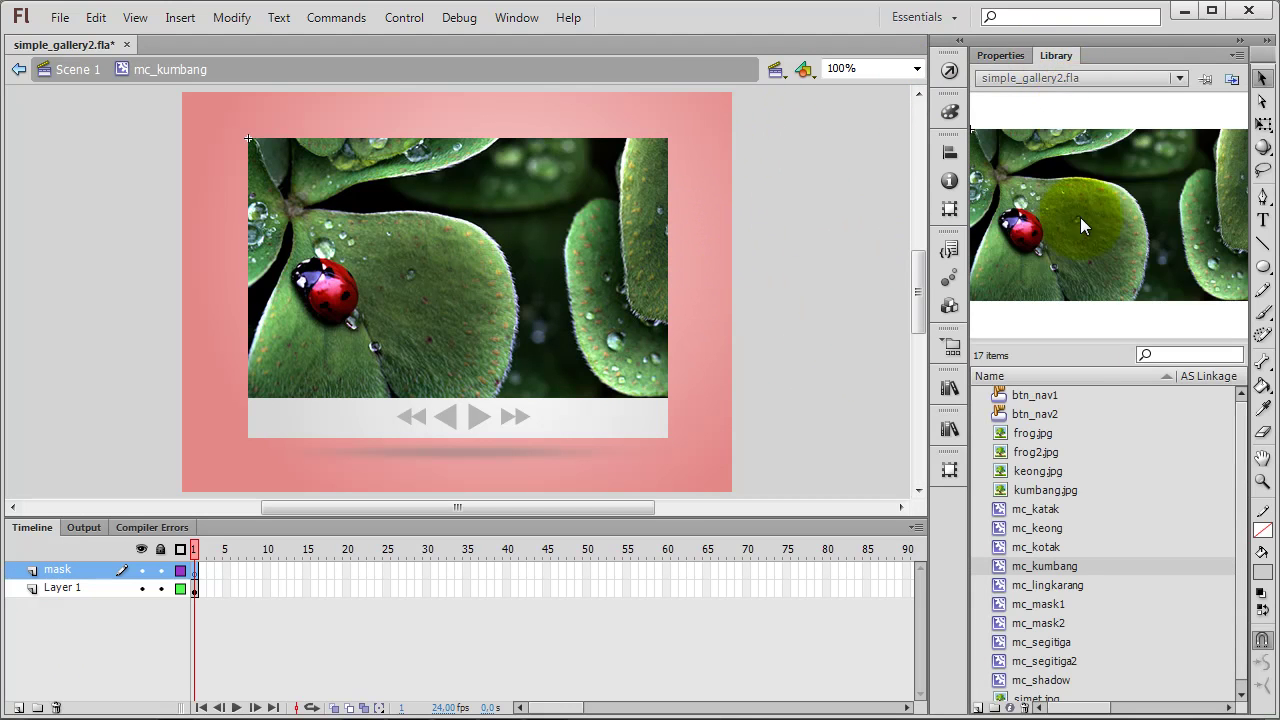
click(1040, 548)
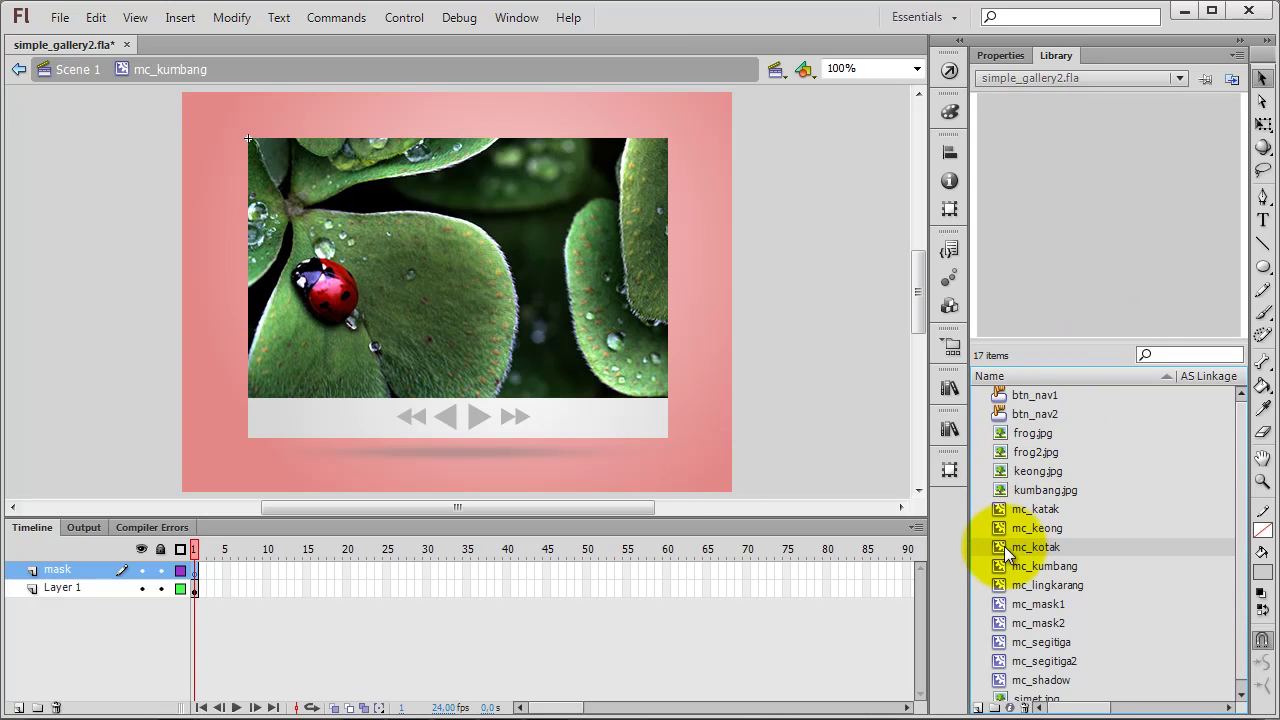
drag(1002, 546, 337, 265)
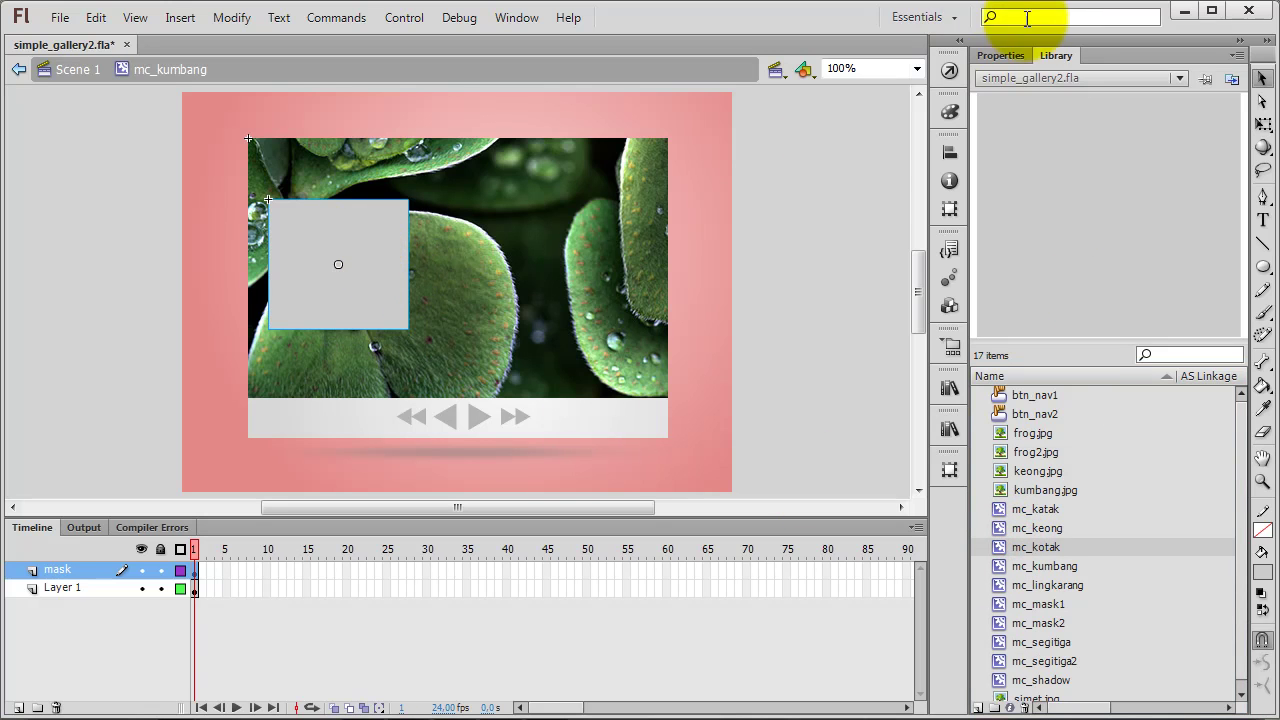
Set the mc_kotak rectangle's position to X 0 and Y 0.
click(1008, 58)
click(1065, 198)
text(0)
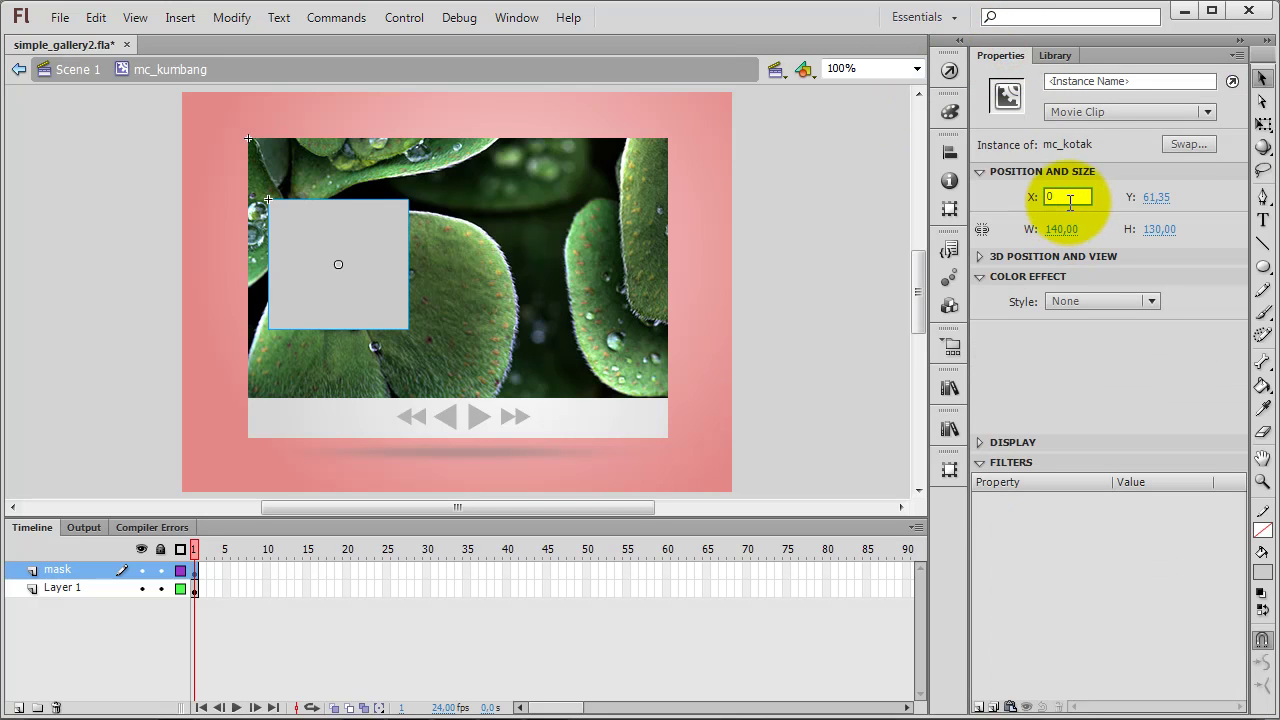
key(Tab)
text(0)
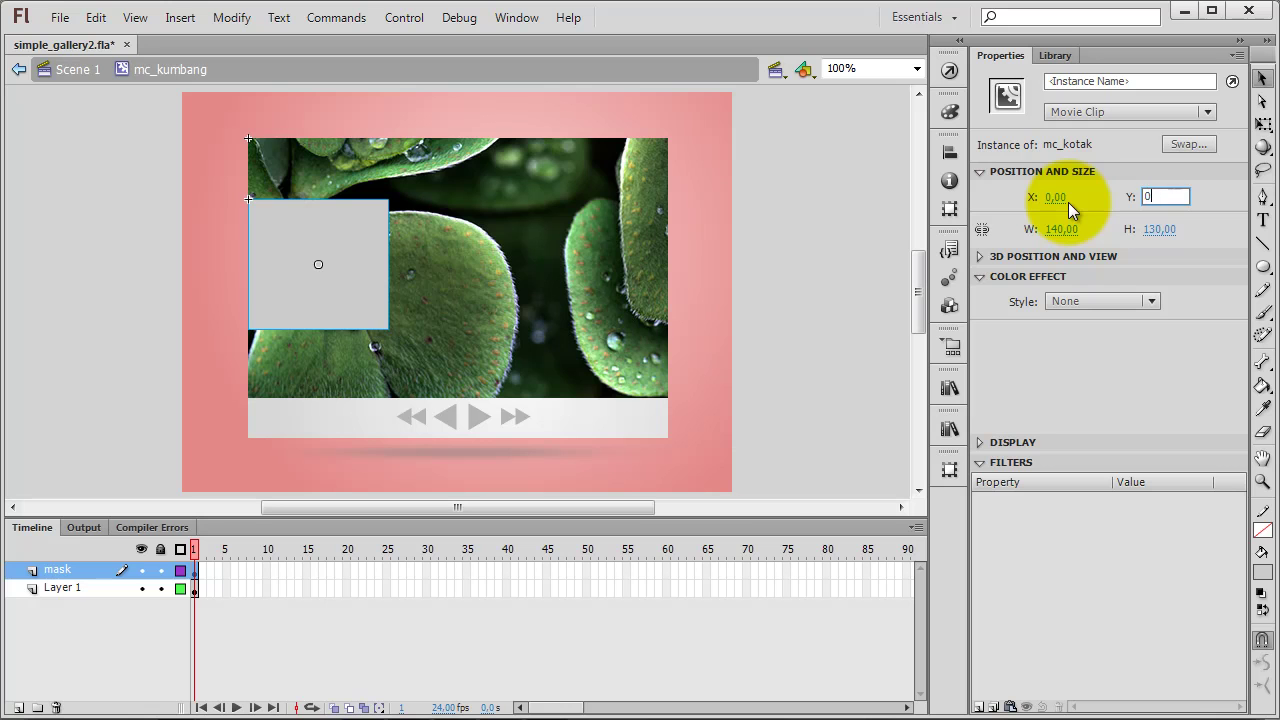
key(Tab)
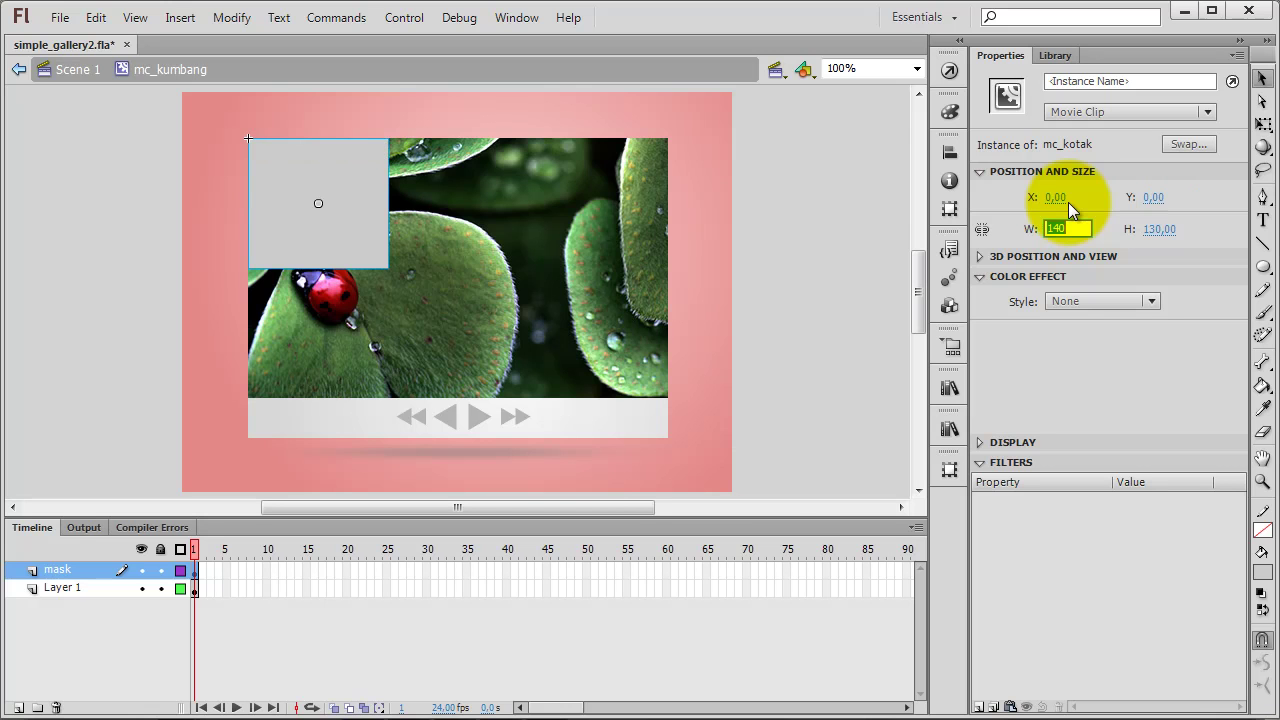
click(302, 205)
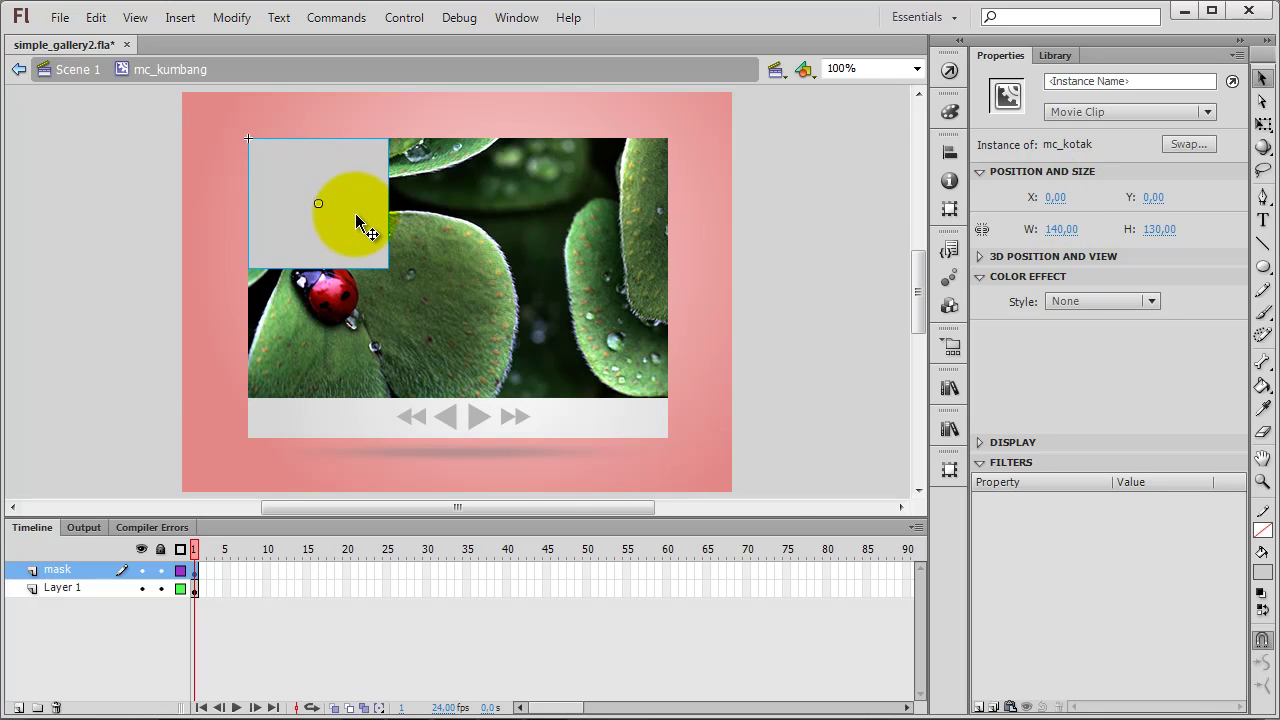
Set the mc_kotak rectangle's height to 260 so it spans the photo's full height.
click(1153, 229)
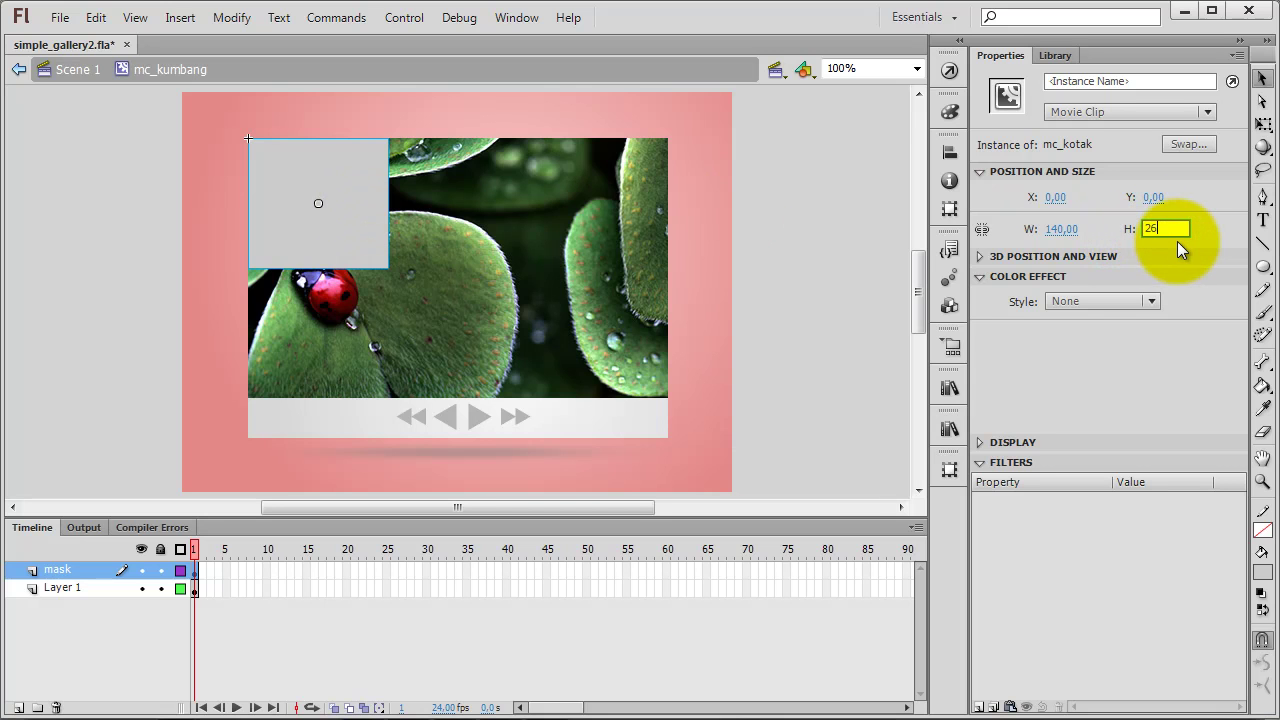
key(Return)
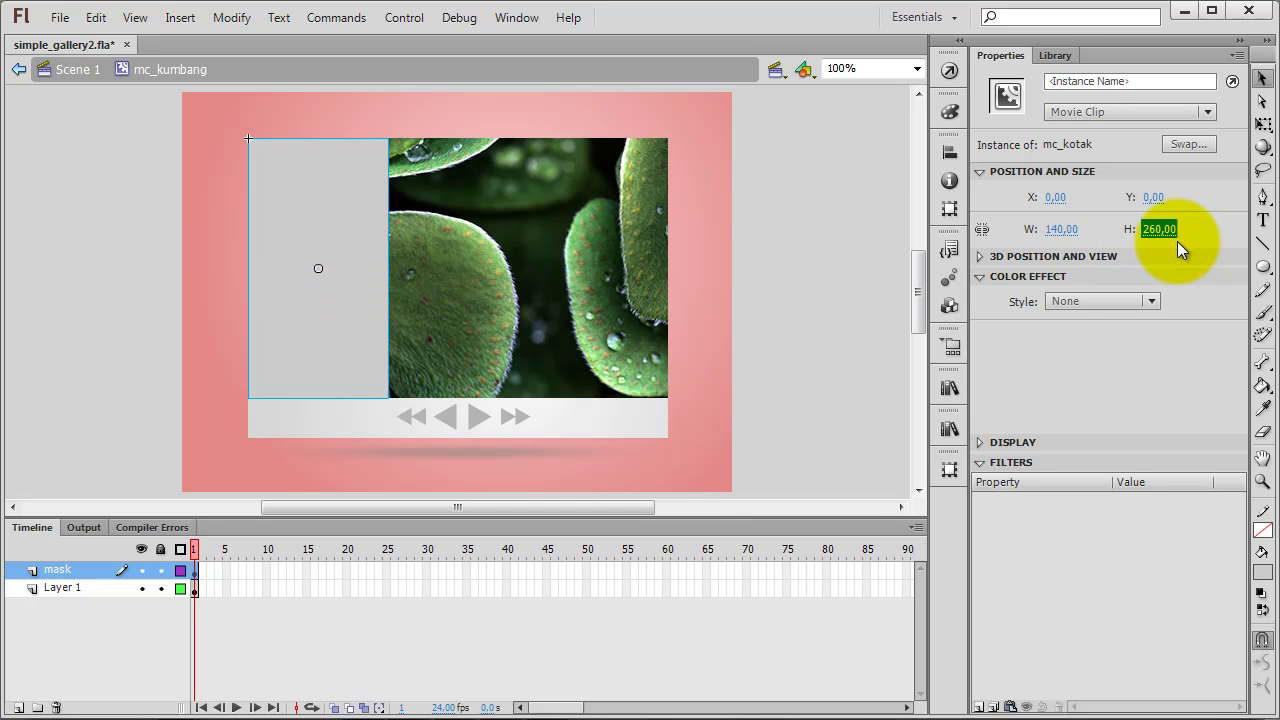
click(834, 262)
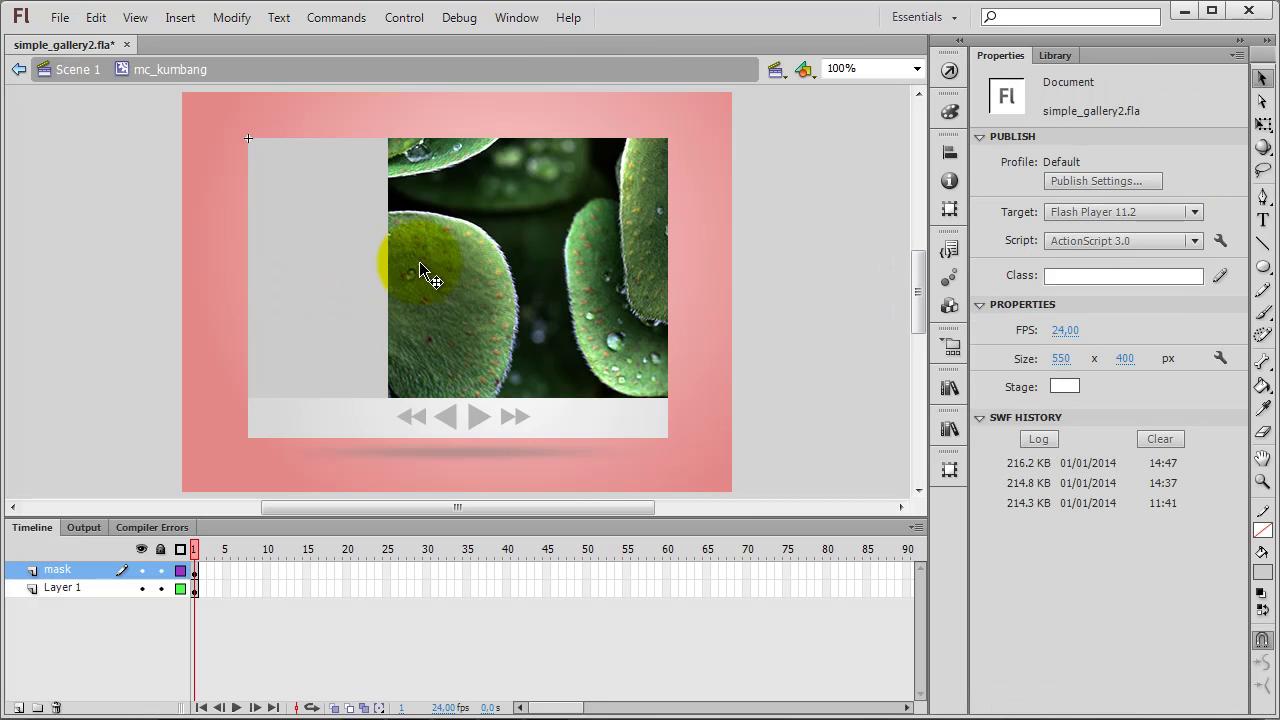
Convert the rectangle on the mask layer into a movie clip named mc_mask3.
right_click(320, 265)
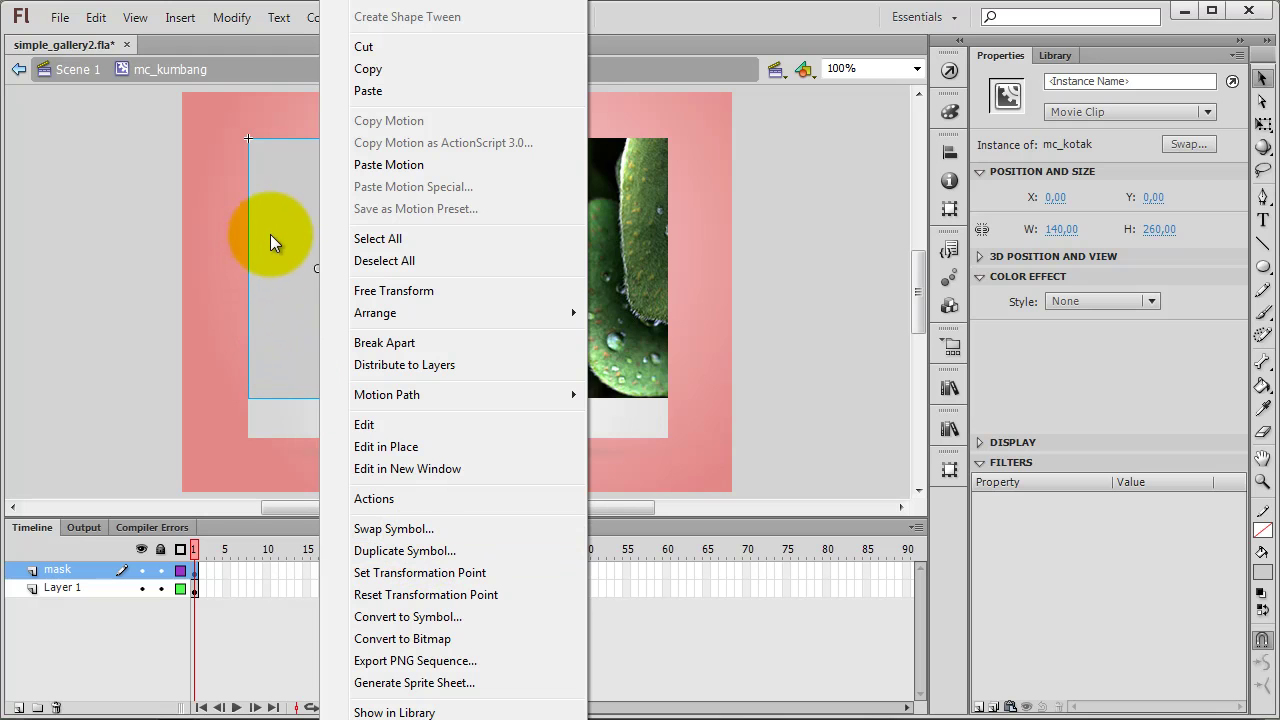
click(408, 616)
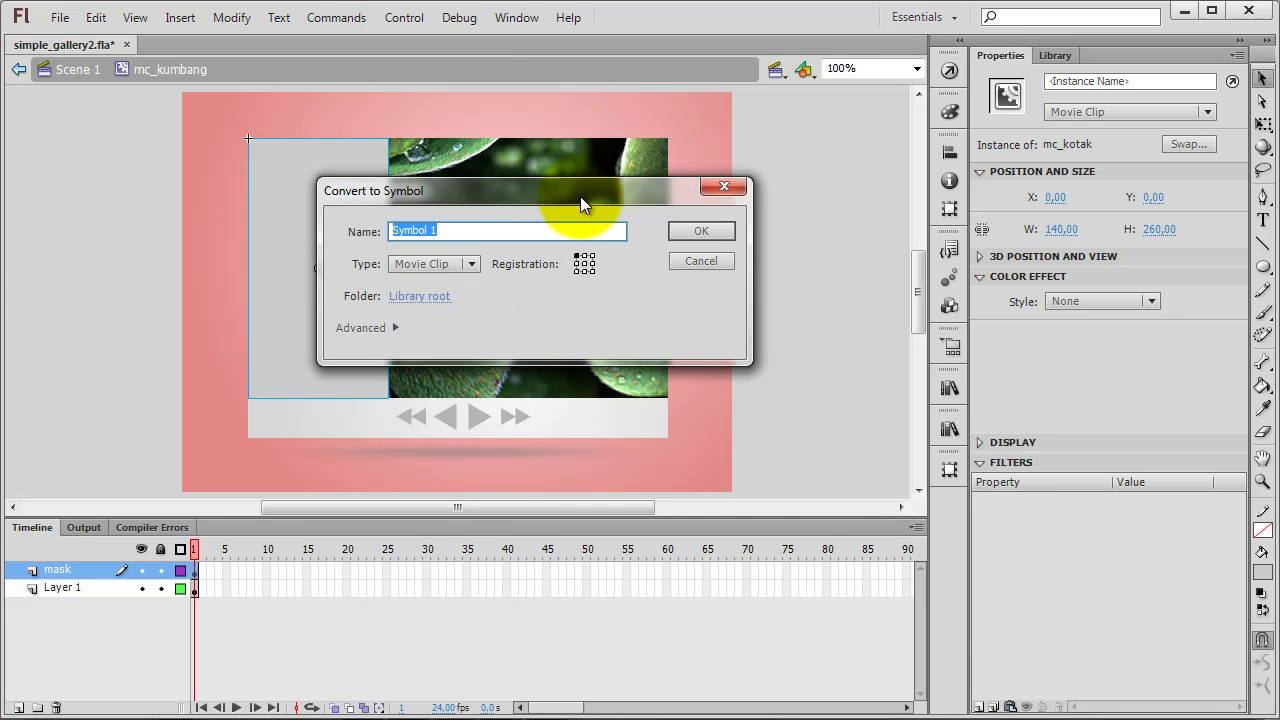
text(mc_mask3)
key(Return)
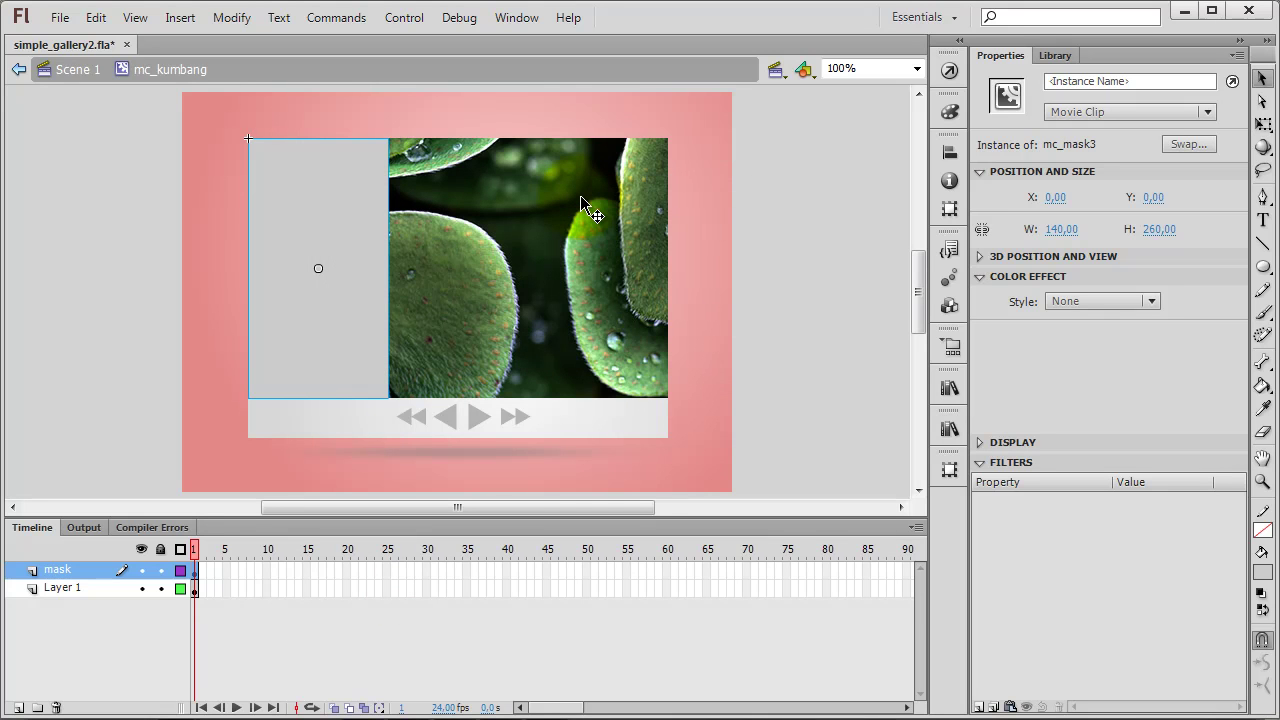
Edit mc_mask3 in place and make two copies of the rectangle to its right, the farthest at about X 311.
right_click(361, 248)
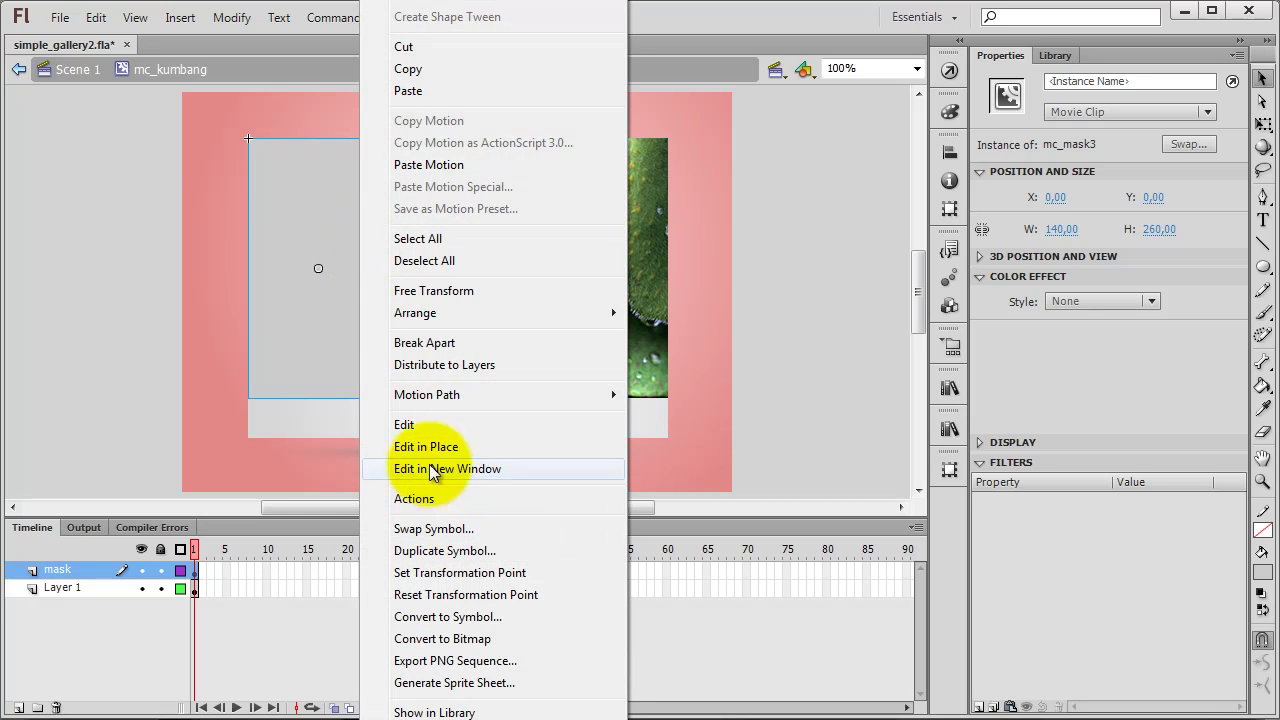
click(434, 447)
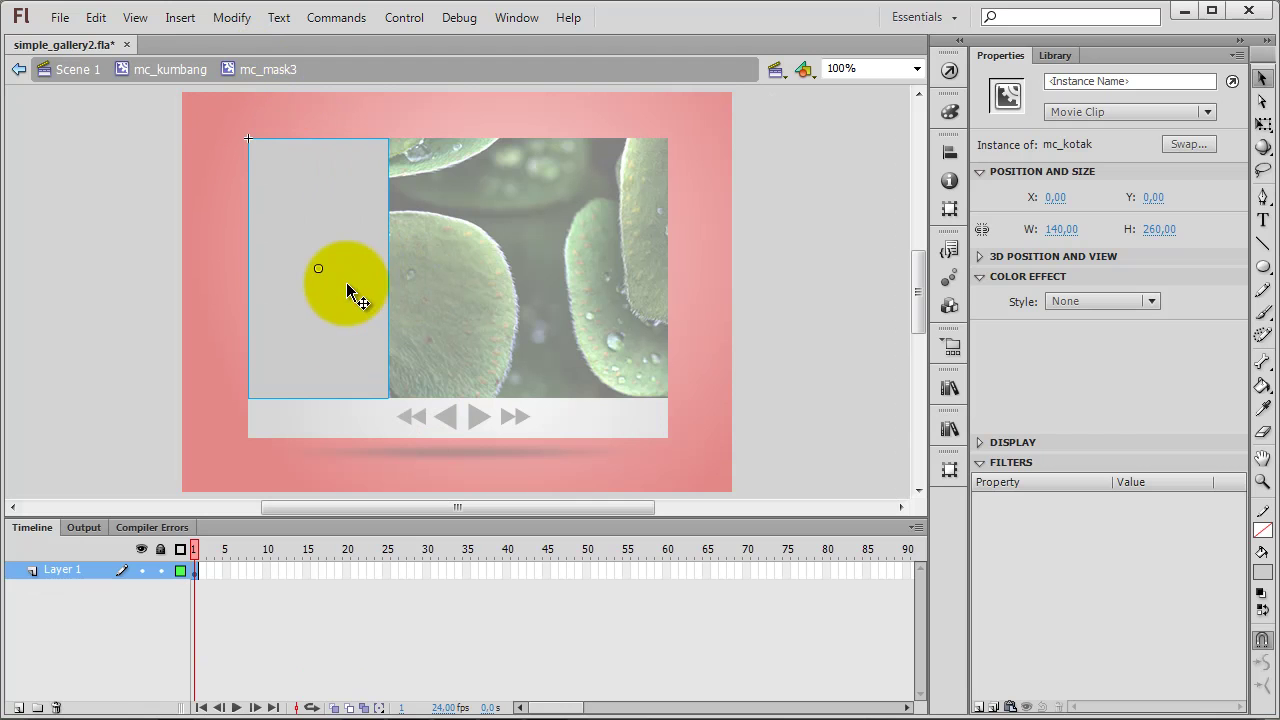
drag(329, 275, 631, 277)
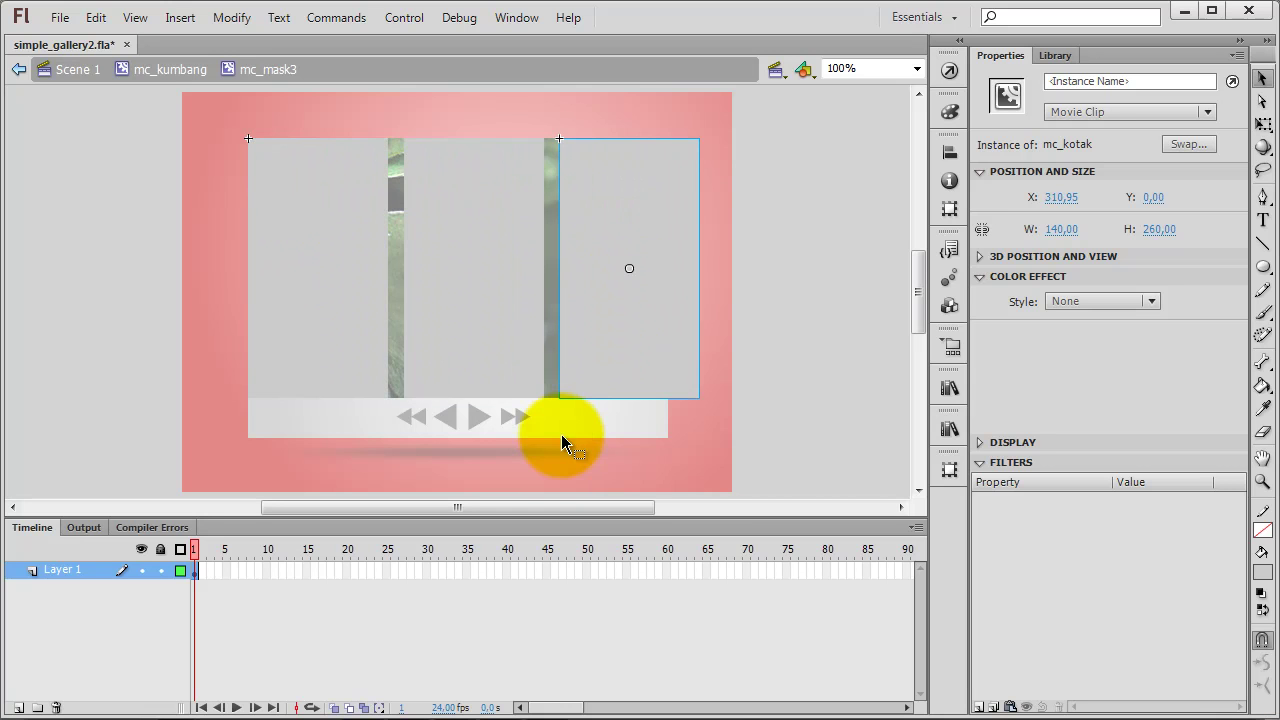
Set the middle rectangle copy's X position to 140 and the farthest copy's to 280 so the three rectangles sit edge to edge.
key(ctrl+z)
click(457, 249)
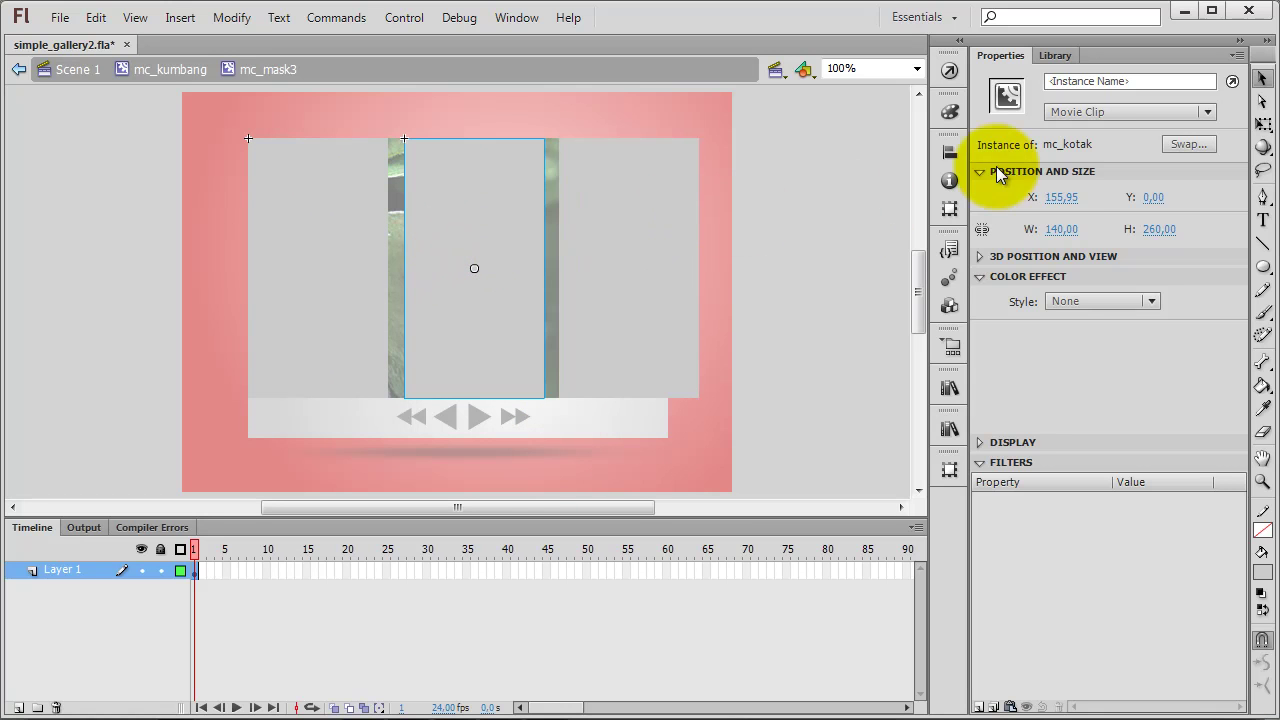
click(1063, 199)
text(14)
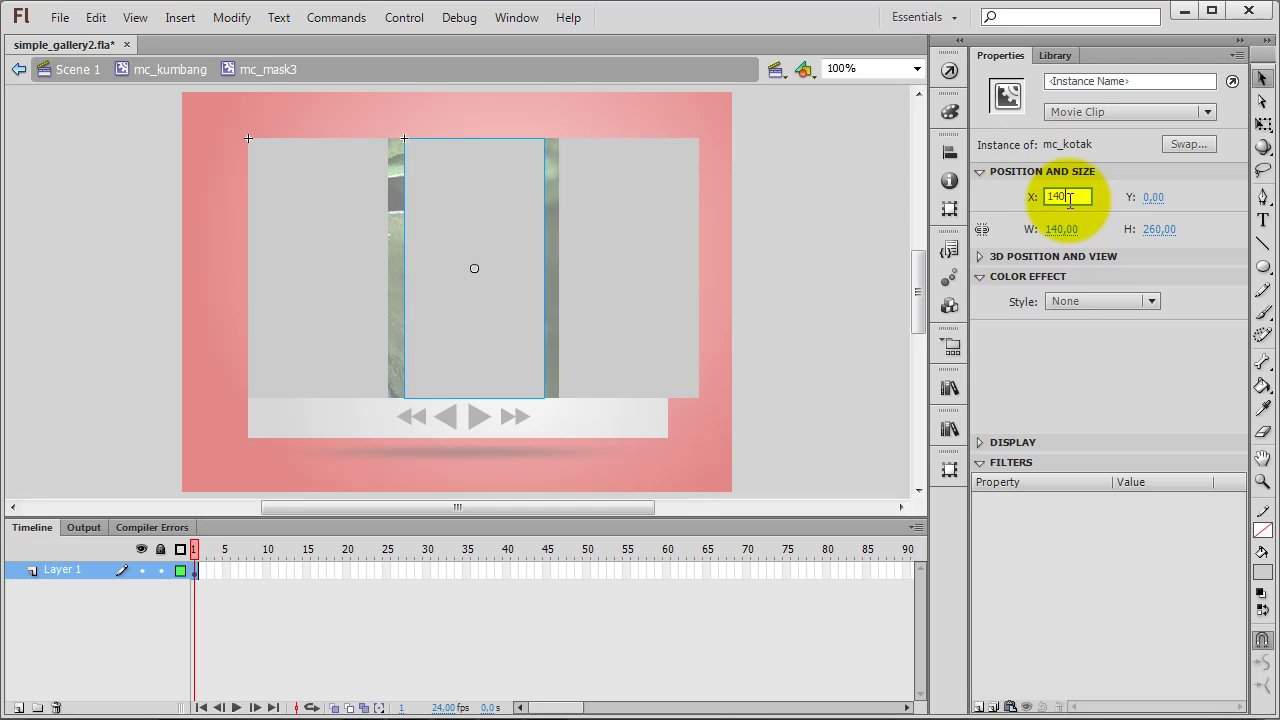
text(0)
key(Return)
drag(474, 267, 645, 267)
click(1066, 198)
text(280)
key(Return)
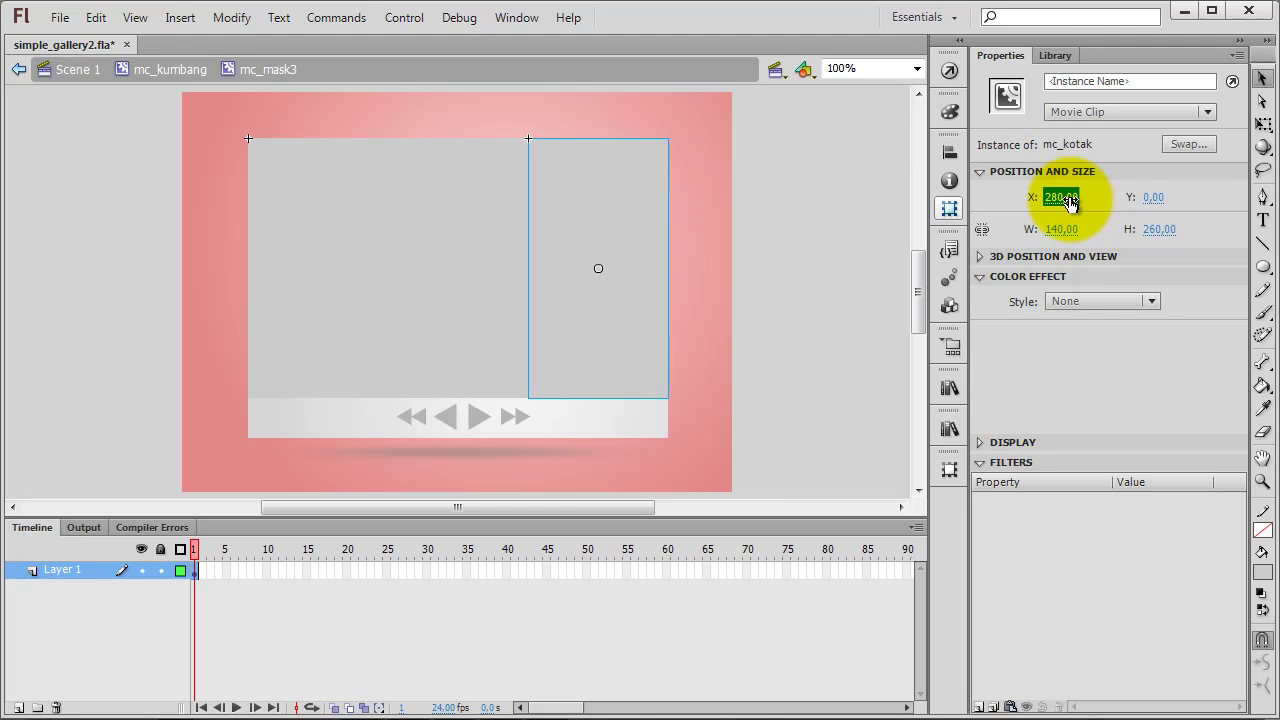
click(858, 206)
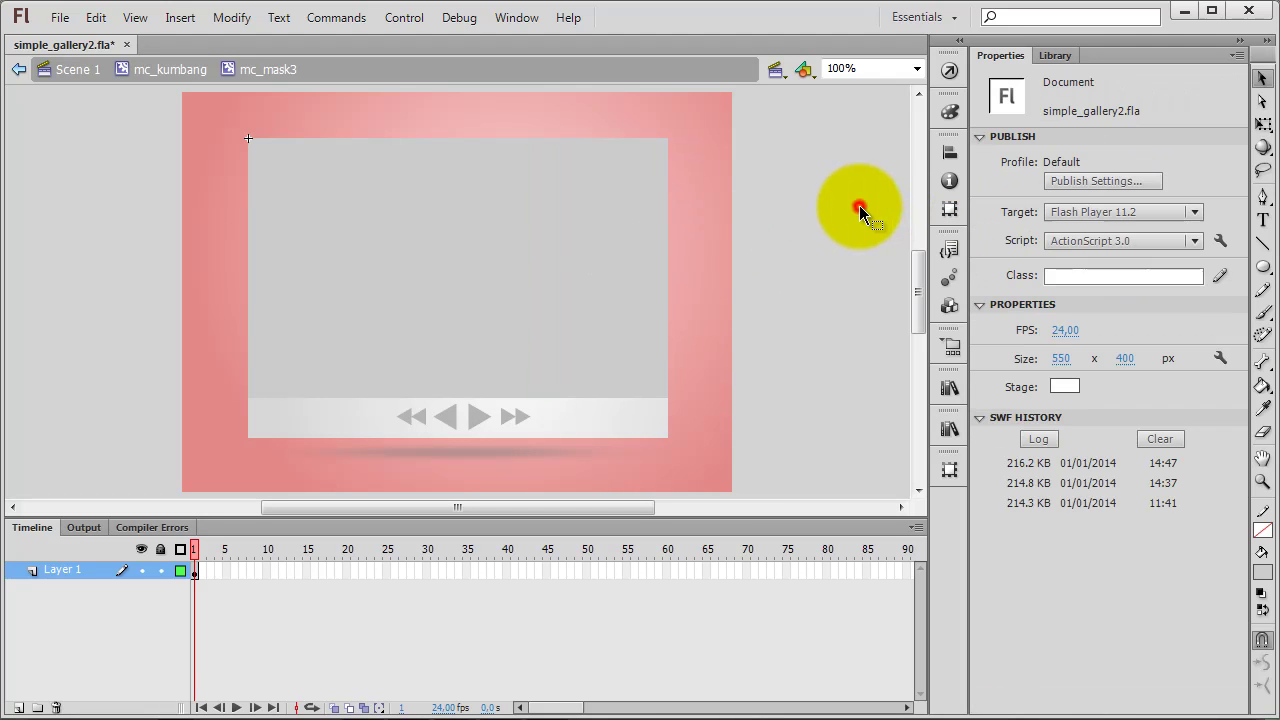
Distribute the middle and right rectangles in mc_mask3 to separate layers.
click(467, 264)
shift+click(608, 272)
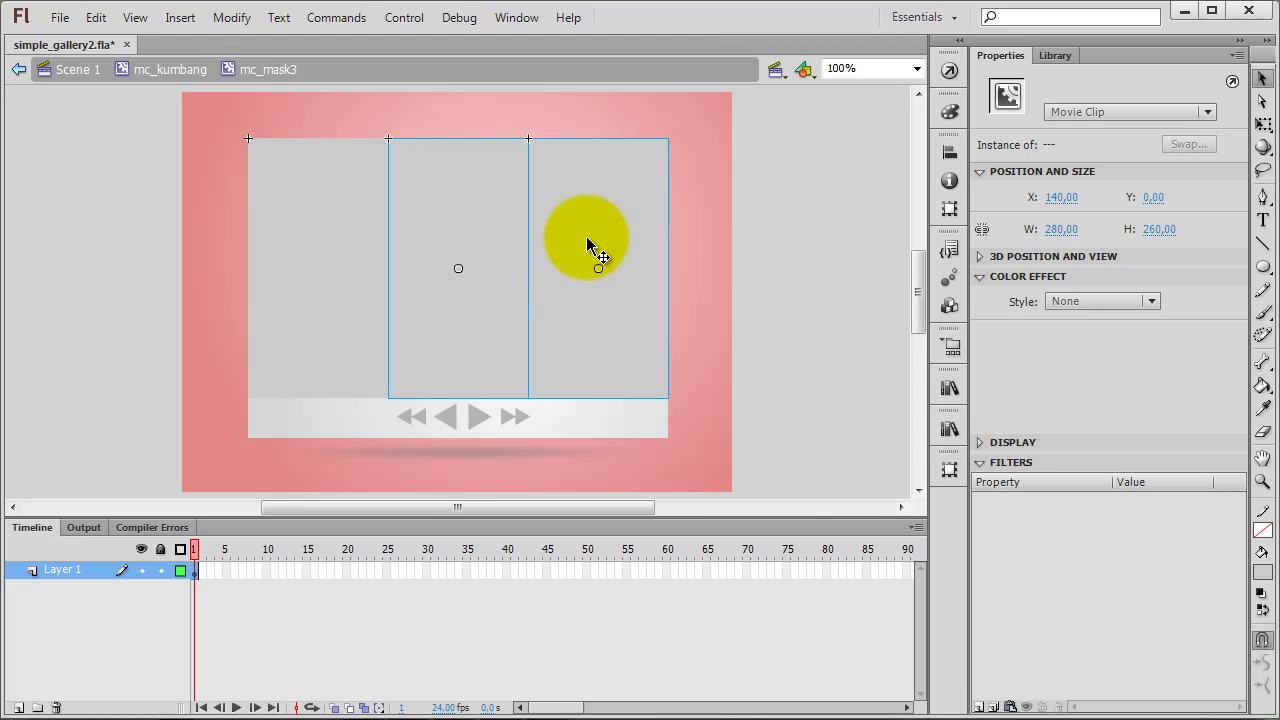
right_click(586, 236)
click(705, 598)
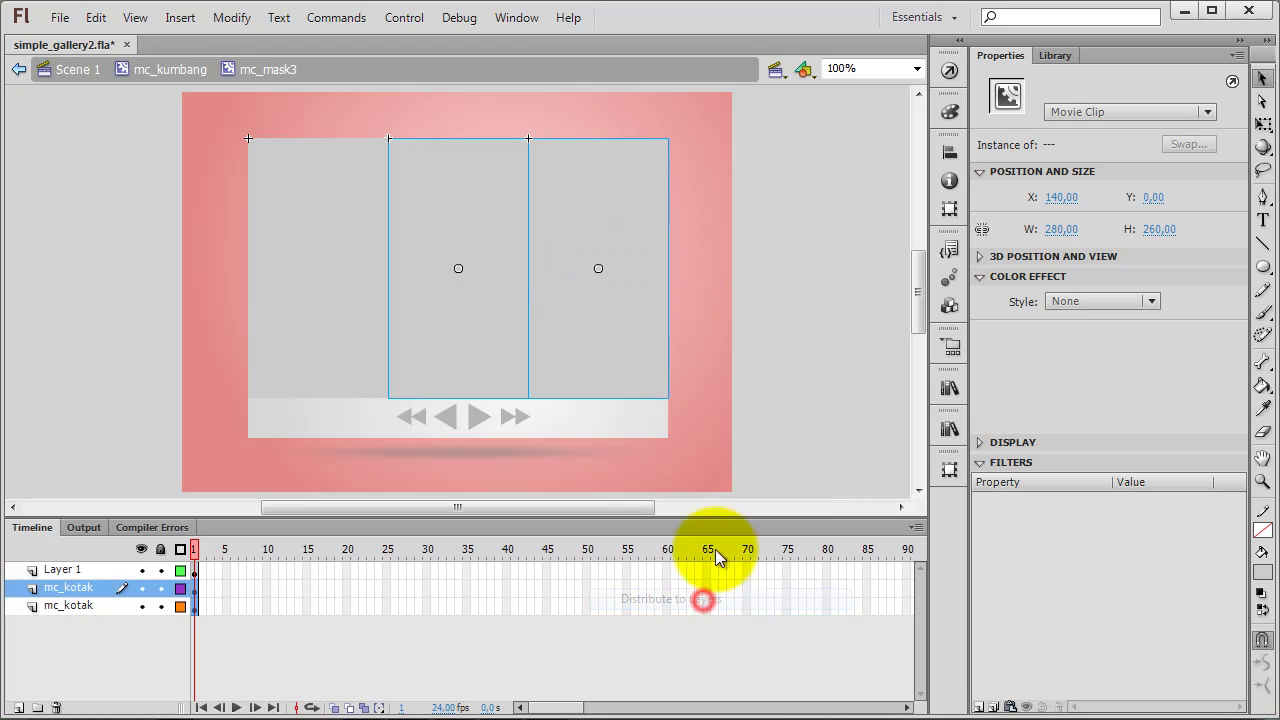
click(94, 402)
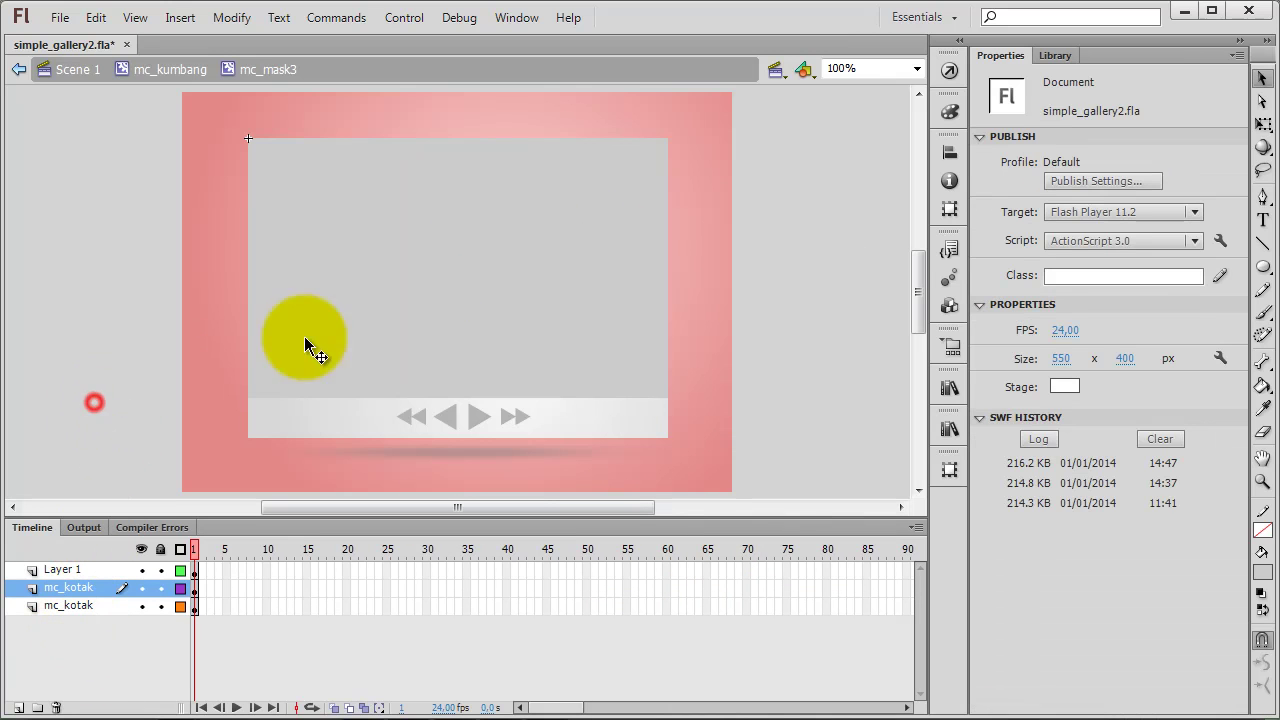
Create a motion tween for the middle rectangle, extend it to frame 25 and keep a keyframe there.
click(476, 281)
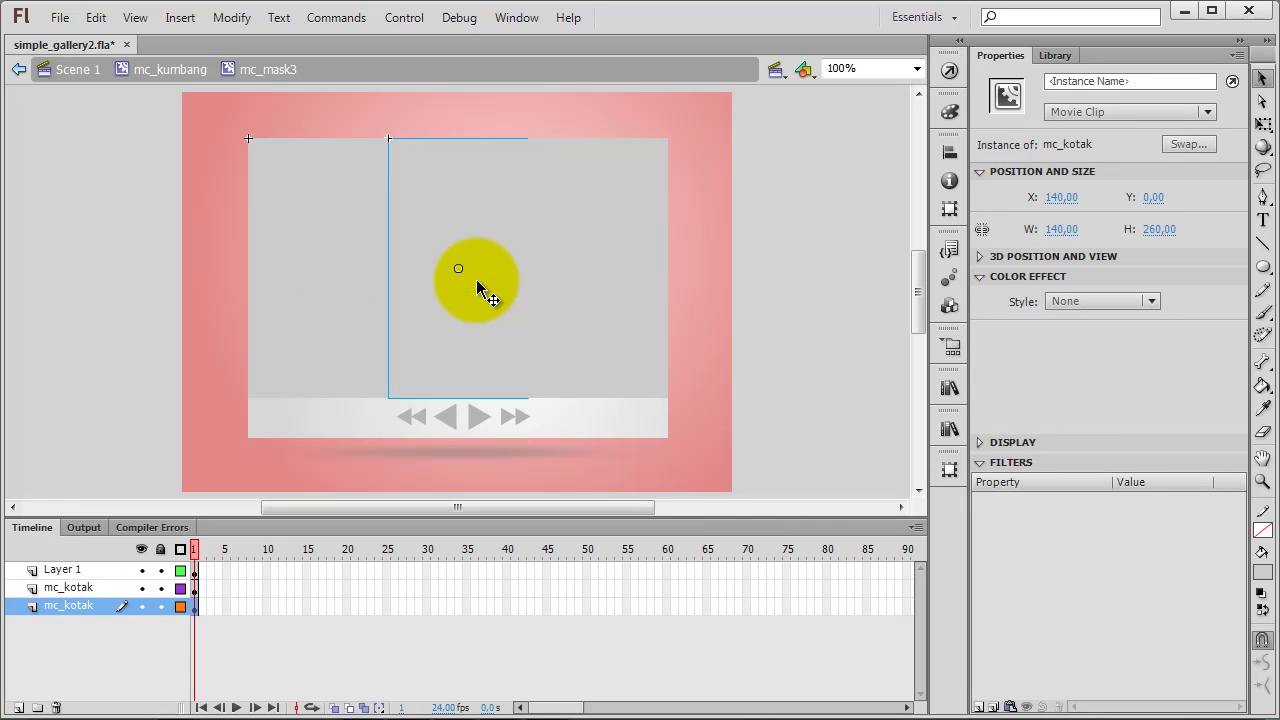
right_click(192, 607)
click(283, 84)
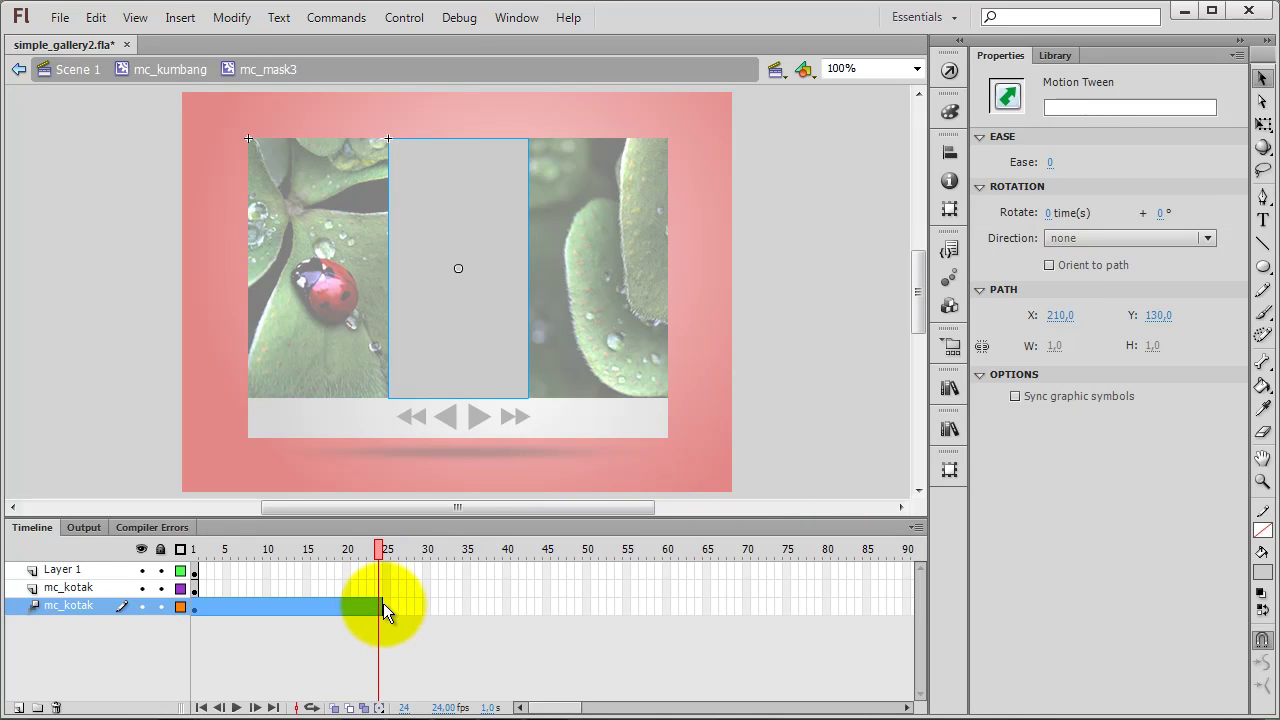
drag(383, 604, 390, 605)
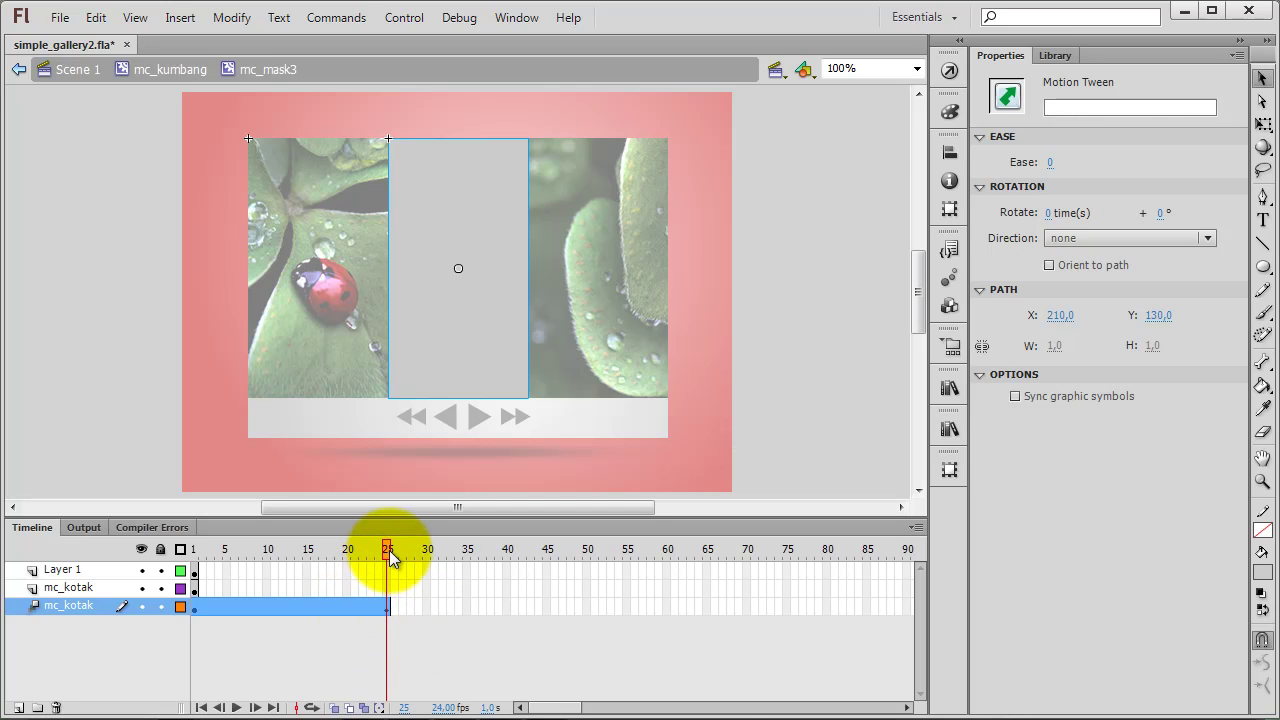
At frame 1, move the middle rectangle straight up above the photo to Y -270.
drag(388, 551, 191, 550)
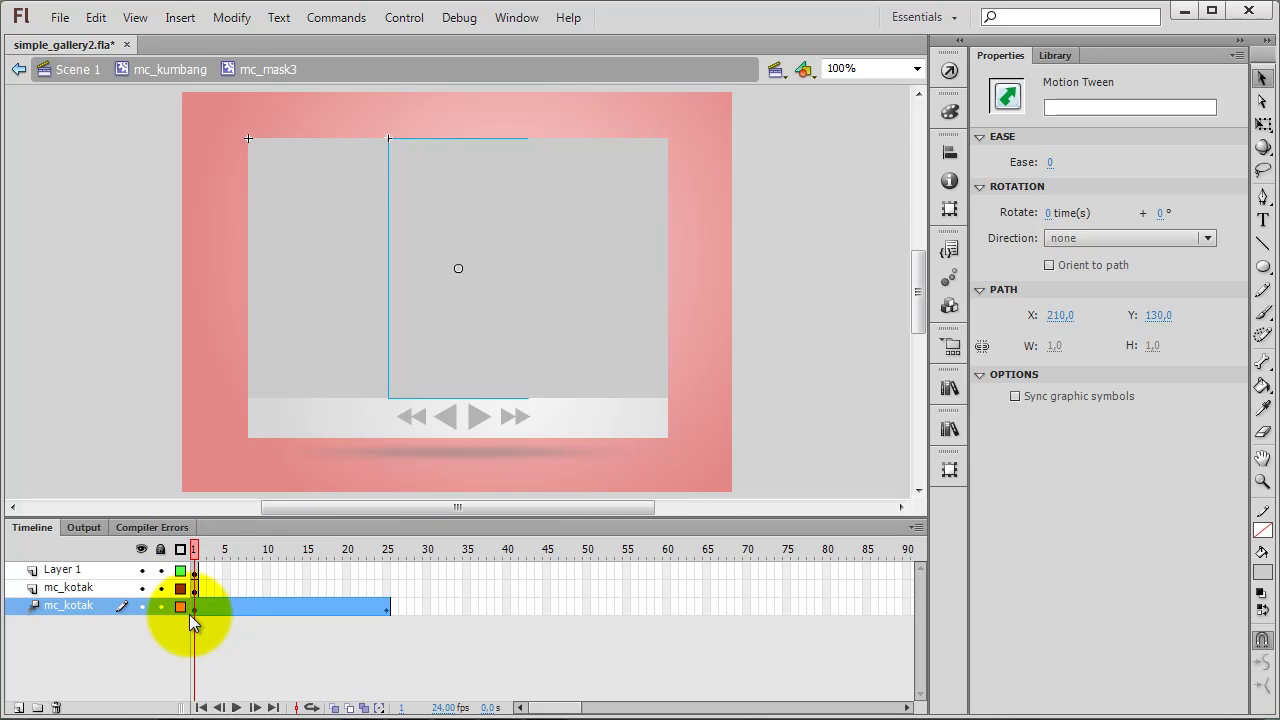
click(429, 295)
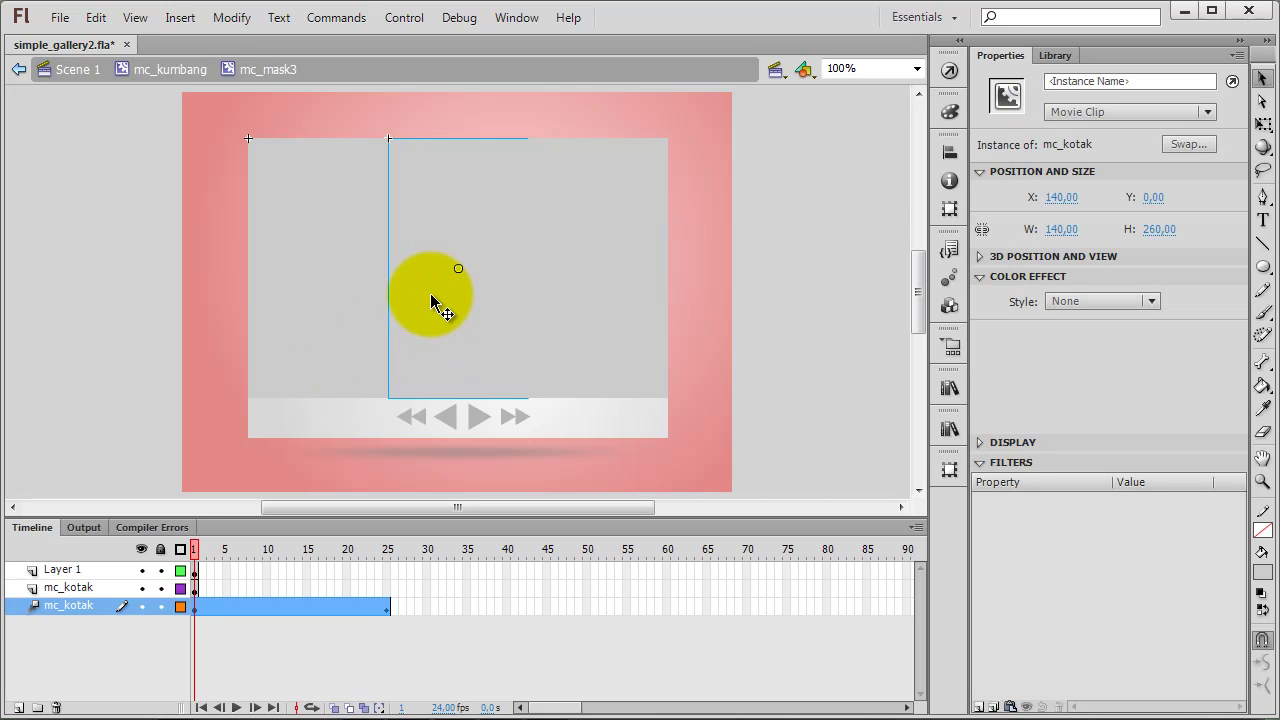
key(shift+Up)
key(shift+Up)
key(shift+Up)
key(shift+Up)
key(shift+Up)
key(shift+Up)
key(shift+Up)
key(shift+Up)
key(shift+Up)
key(shift+Up)
key(shift+Up)
key(shift+Up)
key(shift+Up)
key(shift+Up)
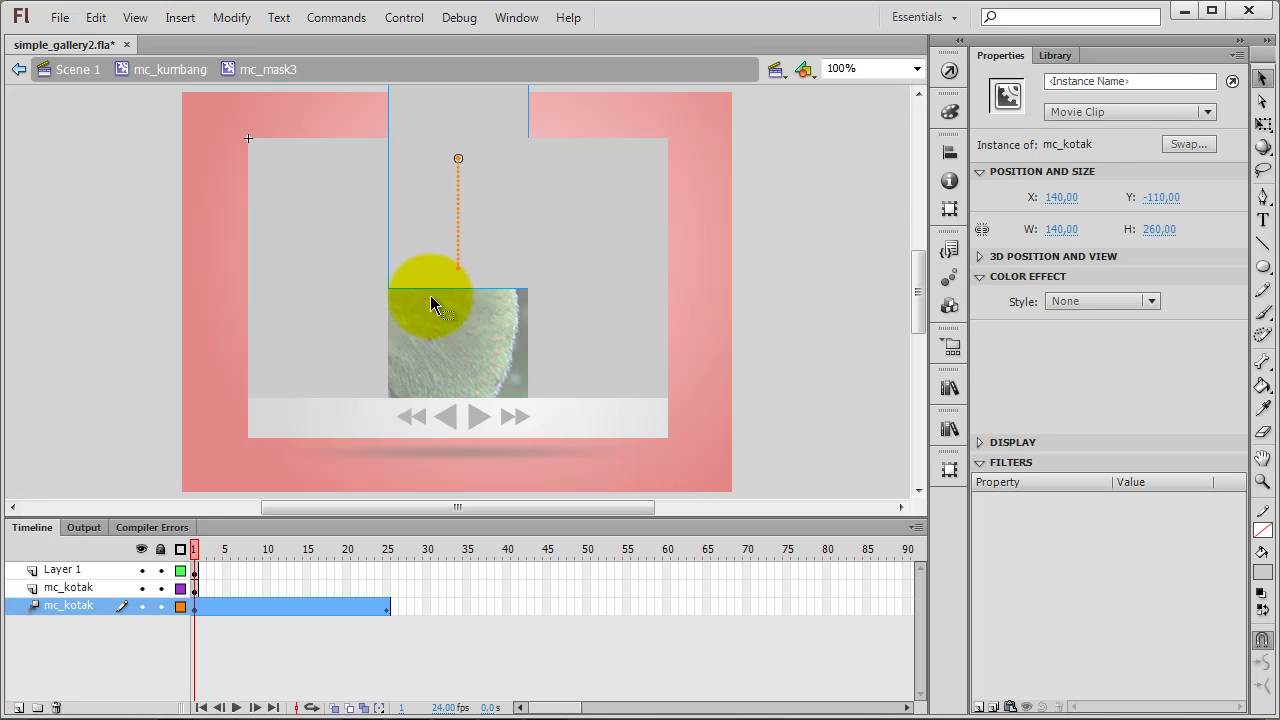
key(shift+Up)
key(shift+Up)
key(shift+Up)
key(shift+Up)
key(shift+Up)
key(shift+Up)
key(shift+Up)
key(shift+Up)
key(shift+Up)
key(shift+Up)
key(shift+Up)
key(shift+Up)
key(shift+Up)
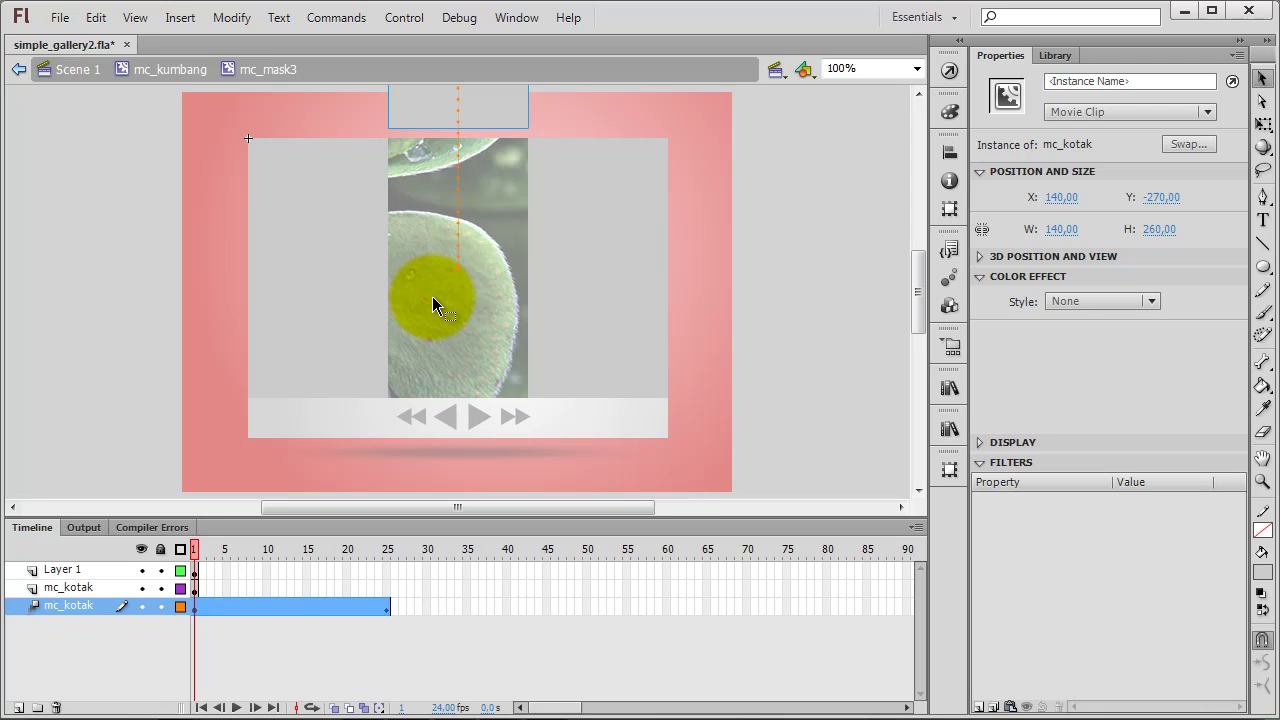
Create a motion tween for the left rectangle on Layer 1, ending with a keyframe at frame 25.
click(338, 296)
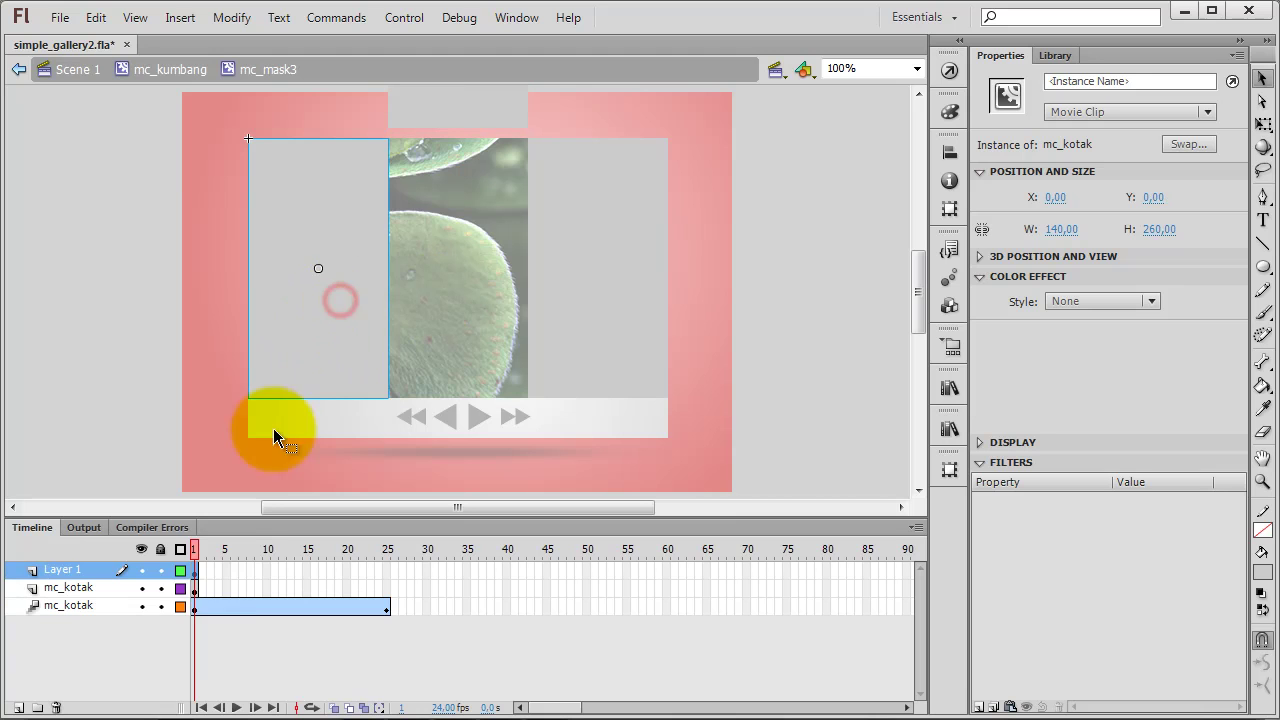
right_click(193, 568)
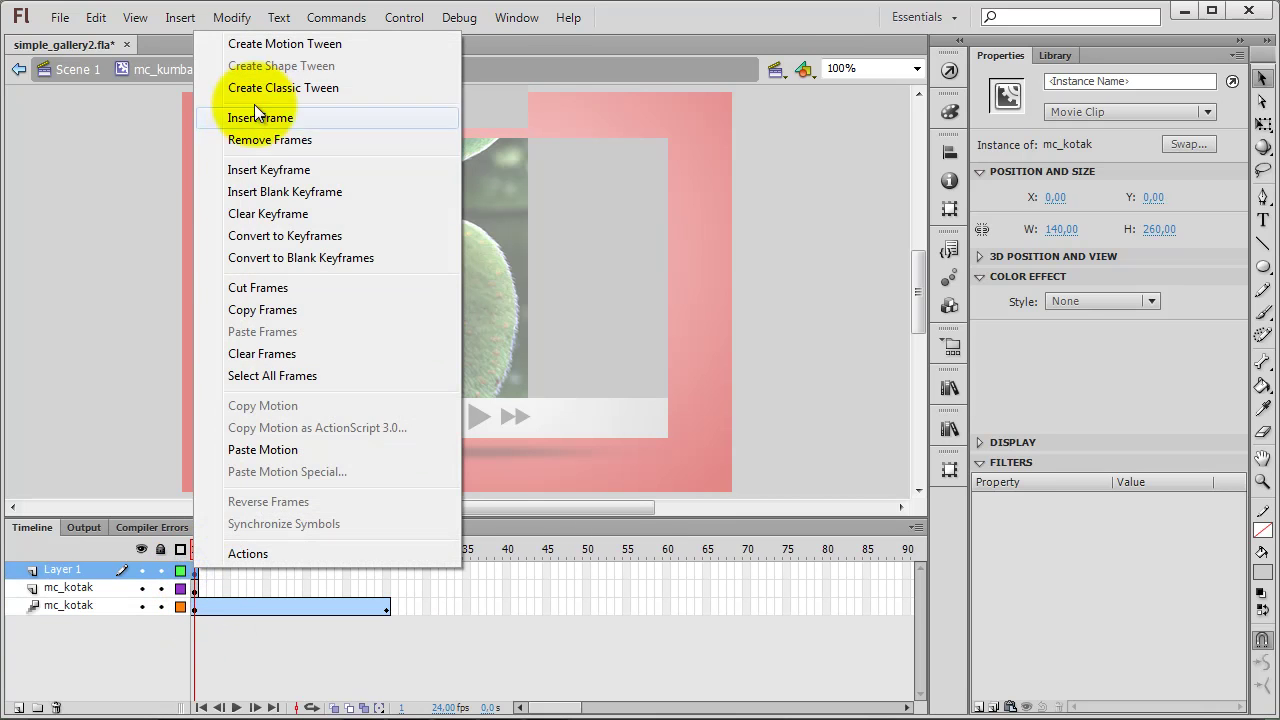
click(263, 43)
drag(379, 575, 389, 575)
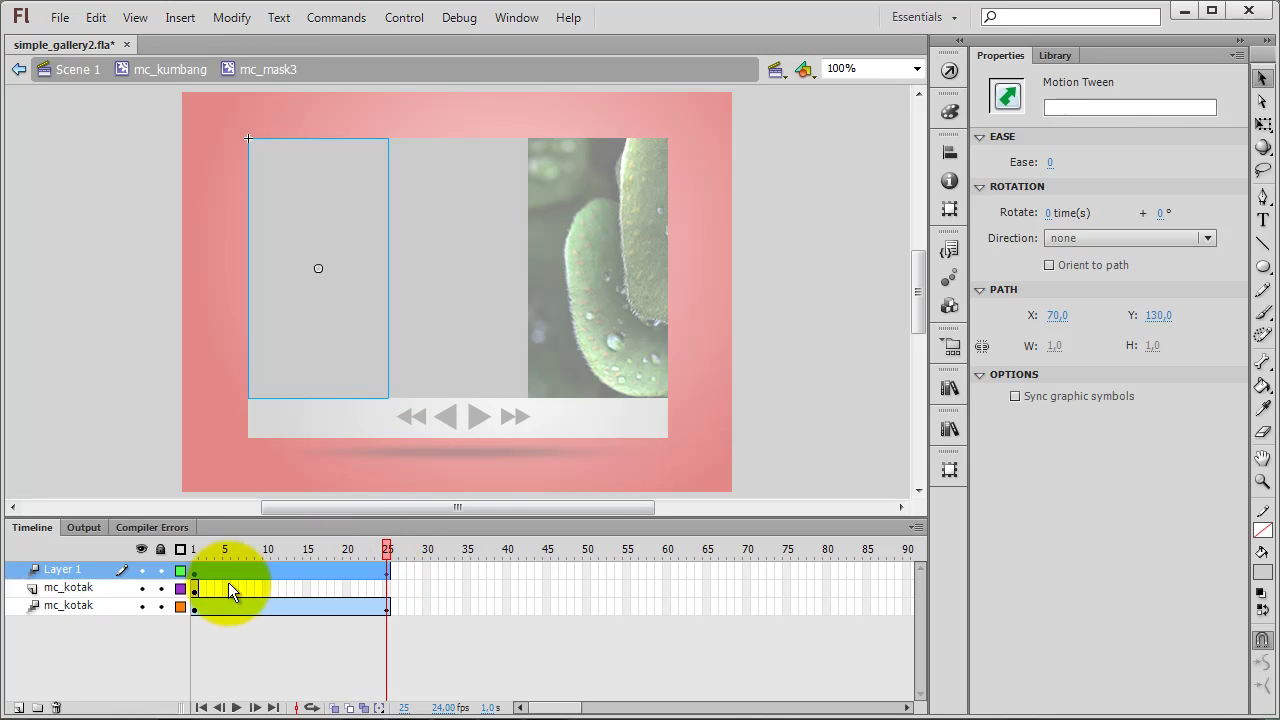
At frame 1, move the left rectangle straight down below the photo to Y 270.
click(198, 570)
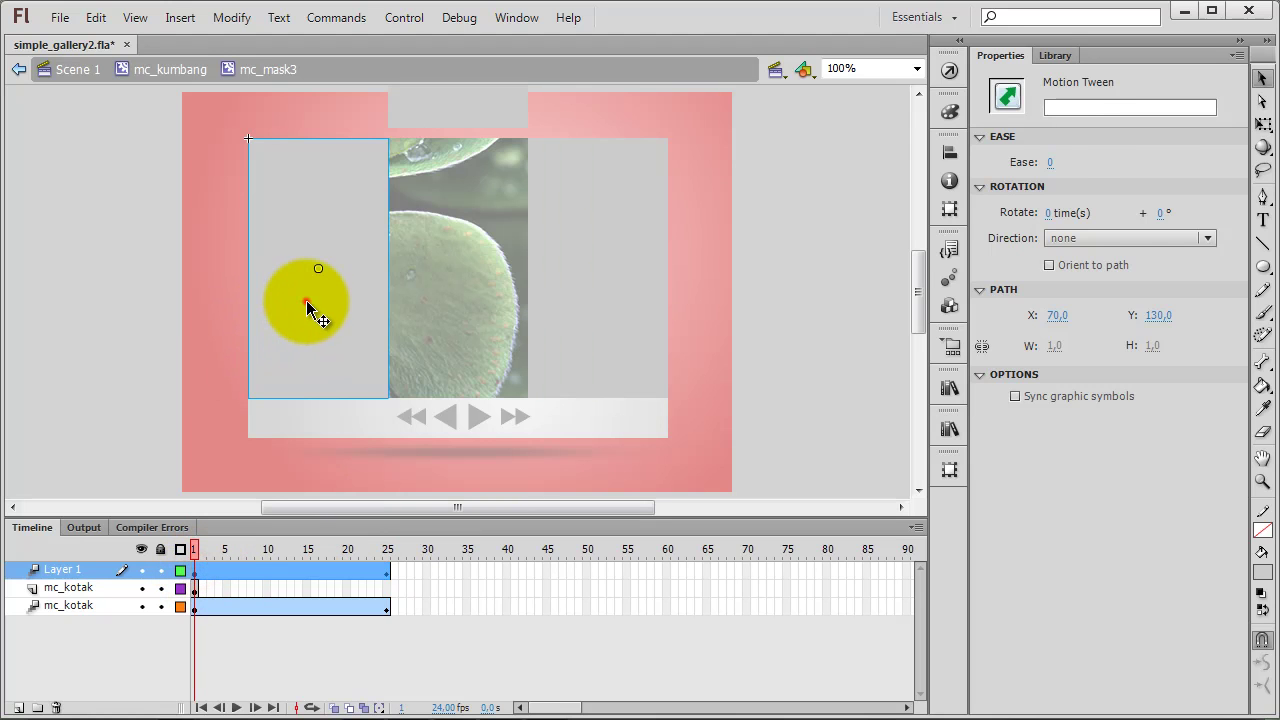
click(314, 309)
key(shift+Down)
key(shift+Down)
key(shift+Down)
key(shift+Down)
key(shift+Down)
key(shift+Down)
key(shift+Down)
key(shift+Down)
key(shift+Down)
key(shift+Down)
key(shift+Down)
key(shift+Down)
key(shift+Down)
key(shift+Down)
key(shift+Down)
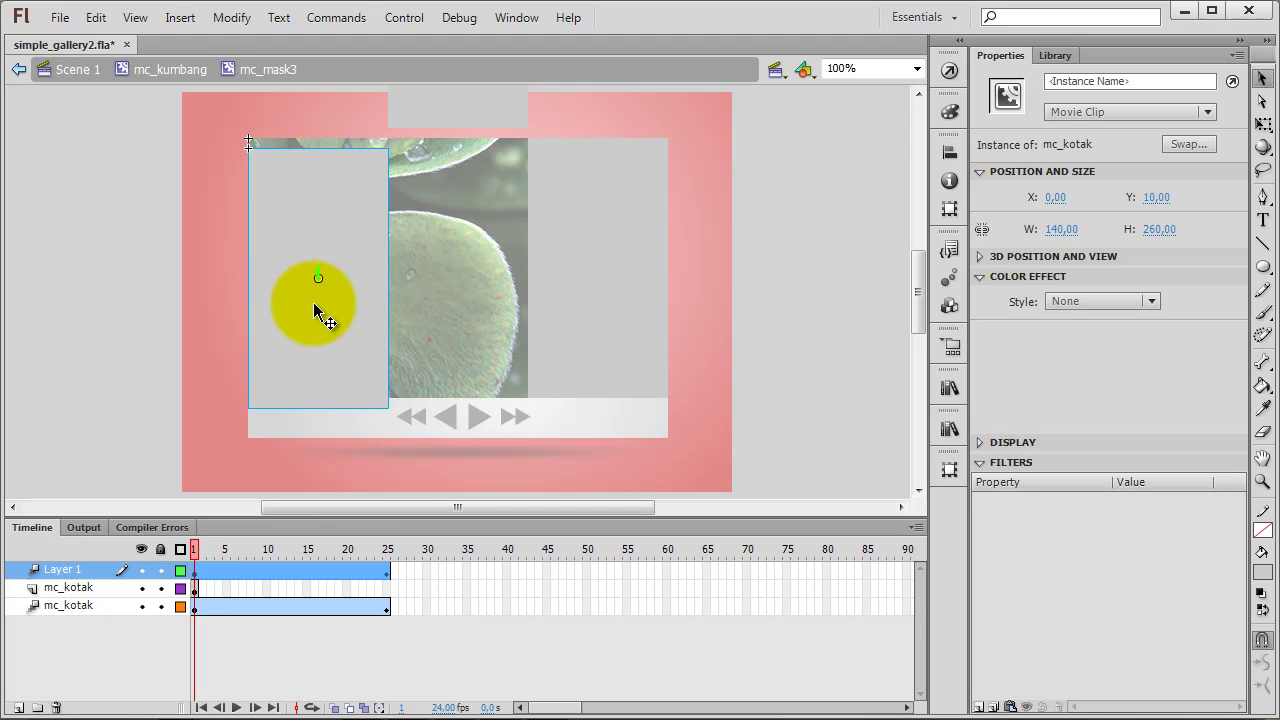
key(shift+Down)
key(shift+Down)
key(shift+Down)
key(shift+Down)
key(shift+Down)
key(shift+Down)
key(shift+Down)
key(shift+Down)
key(shift+Down)
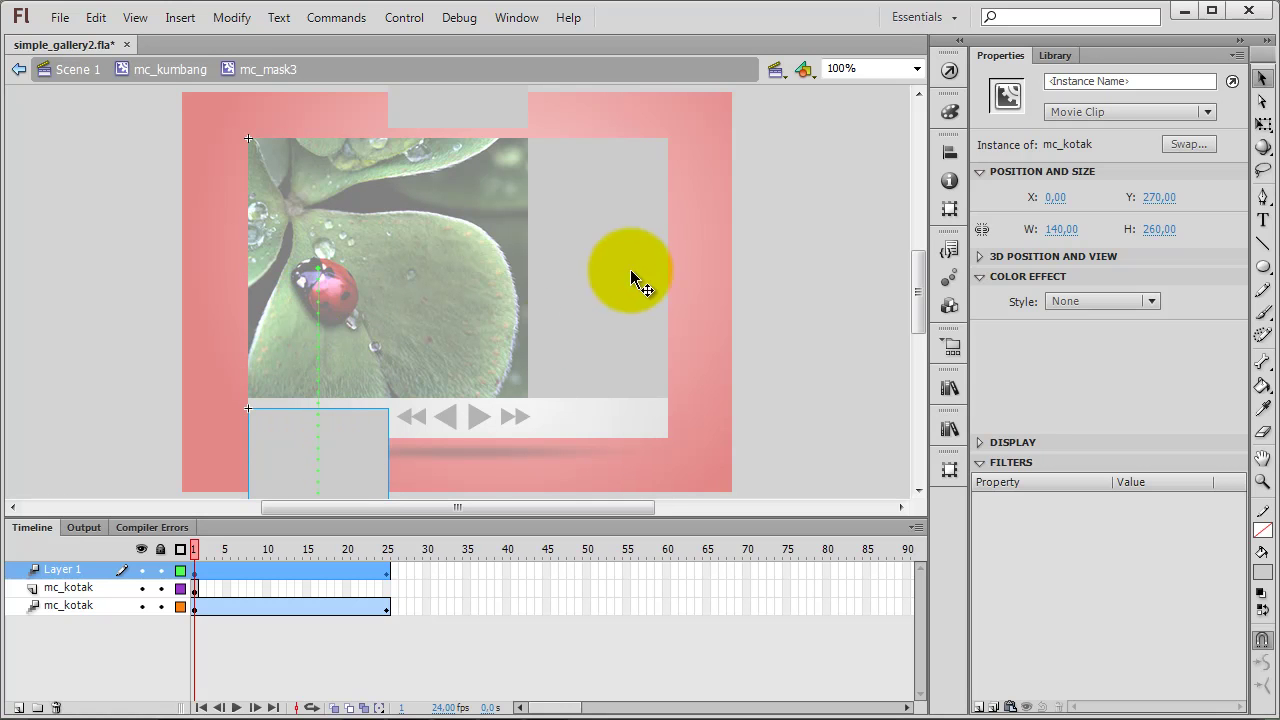
Create a motion tween for the right rectangle, ending with a keyframe at frame 25.
click(596, 267)
right_click(193, 588)
click(289, 65)
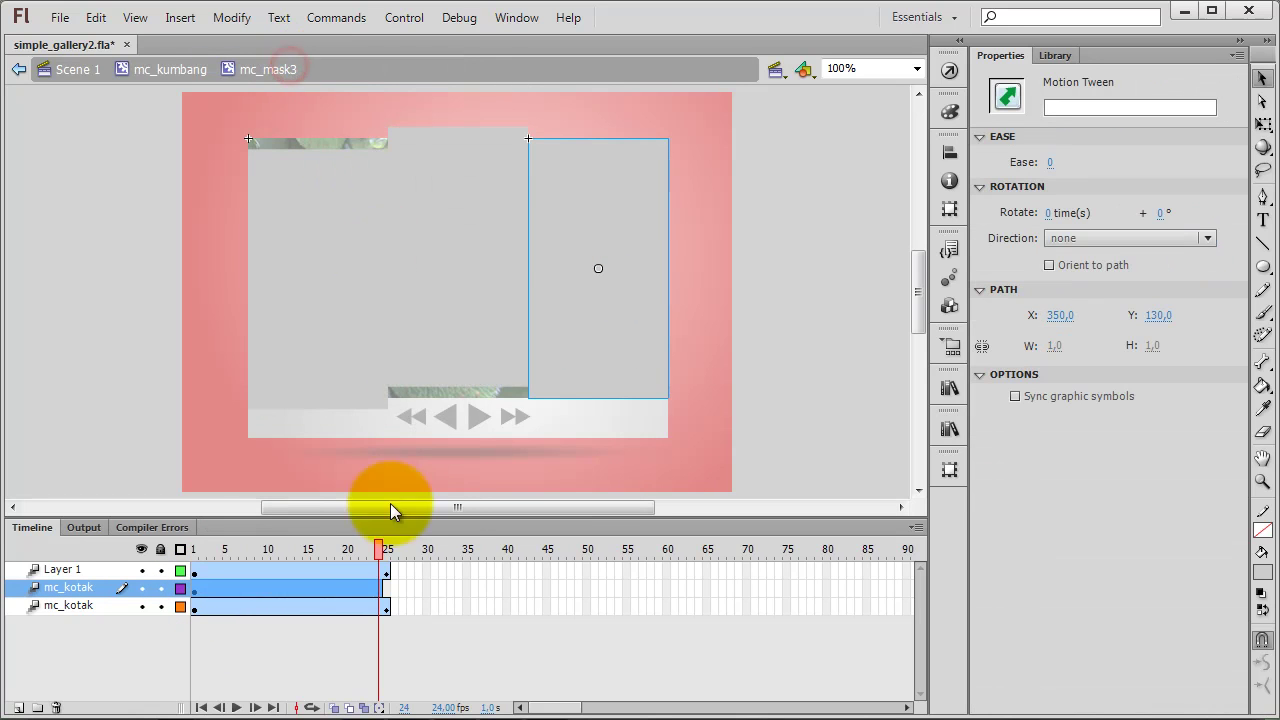
click(386, 587)
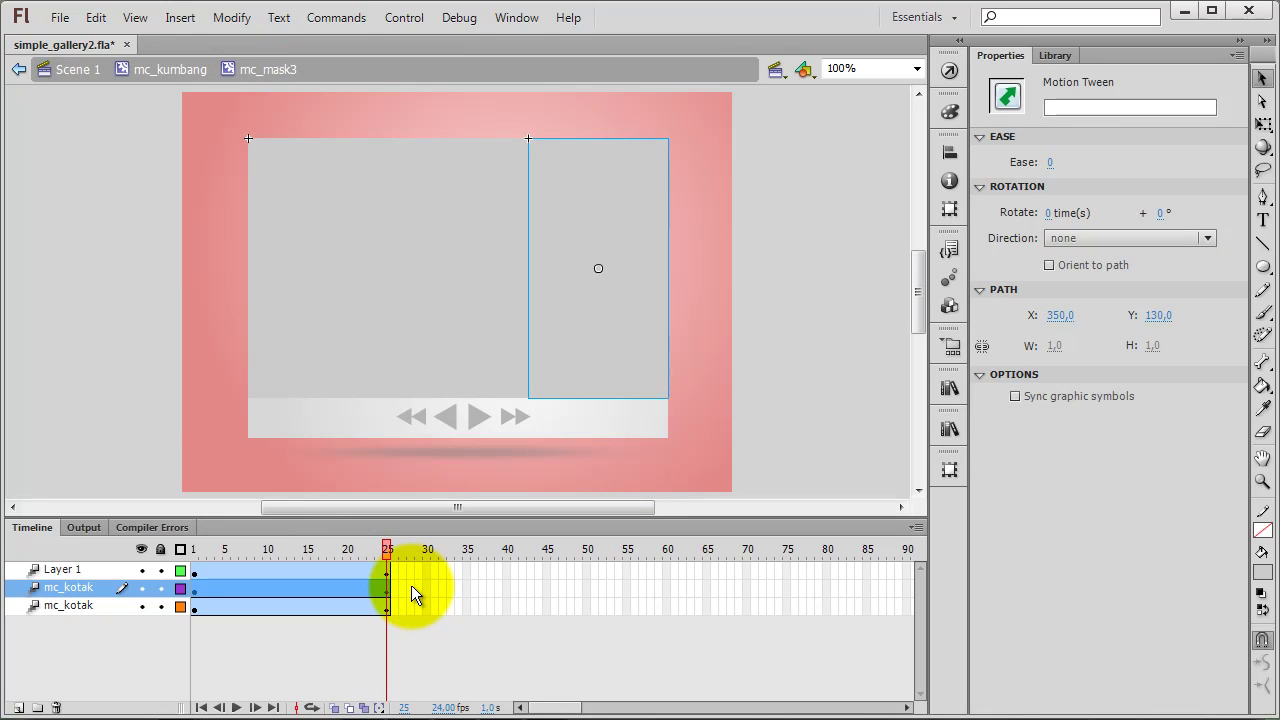
At frame 1, move the right rectangle straight down below the photo to Y 270.
click(196, 588)
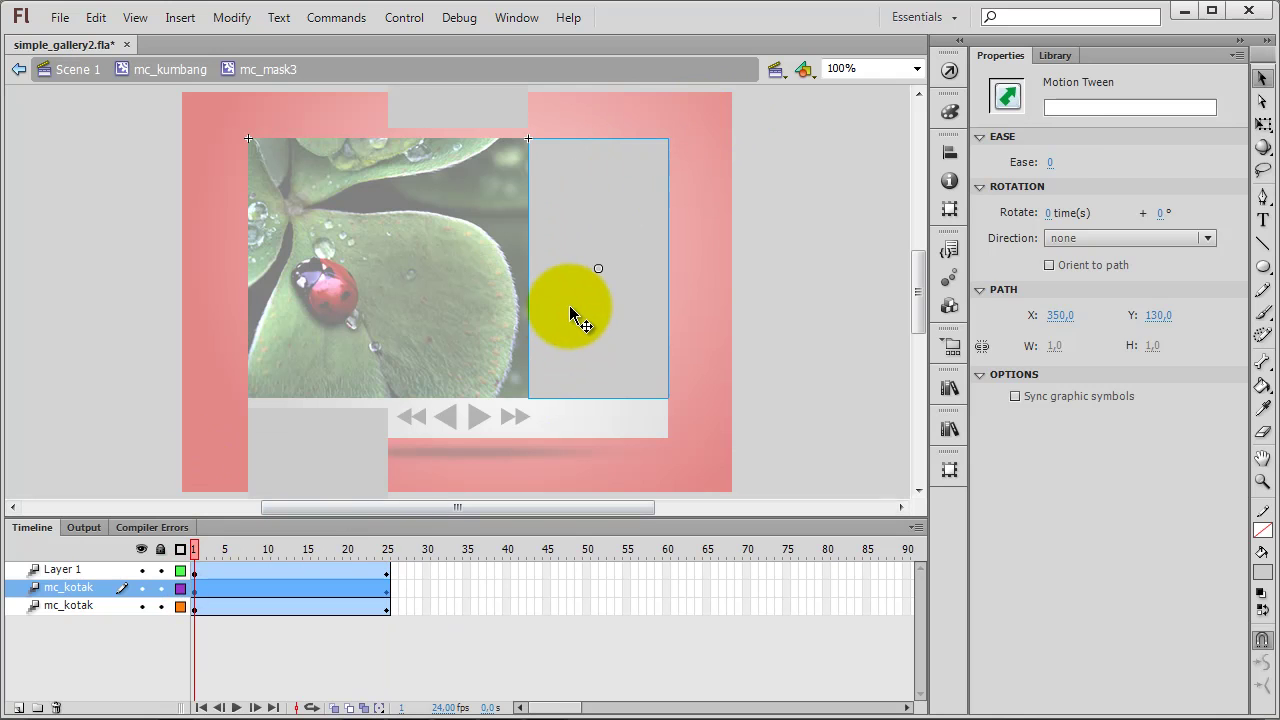
click(570, 308)
key(shift+Down)
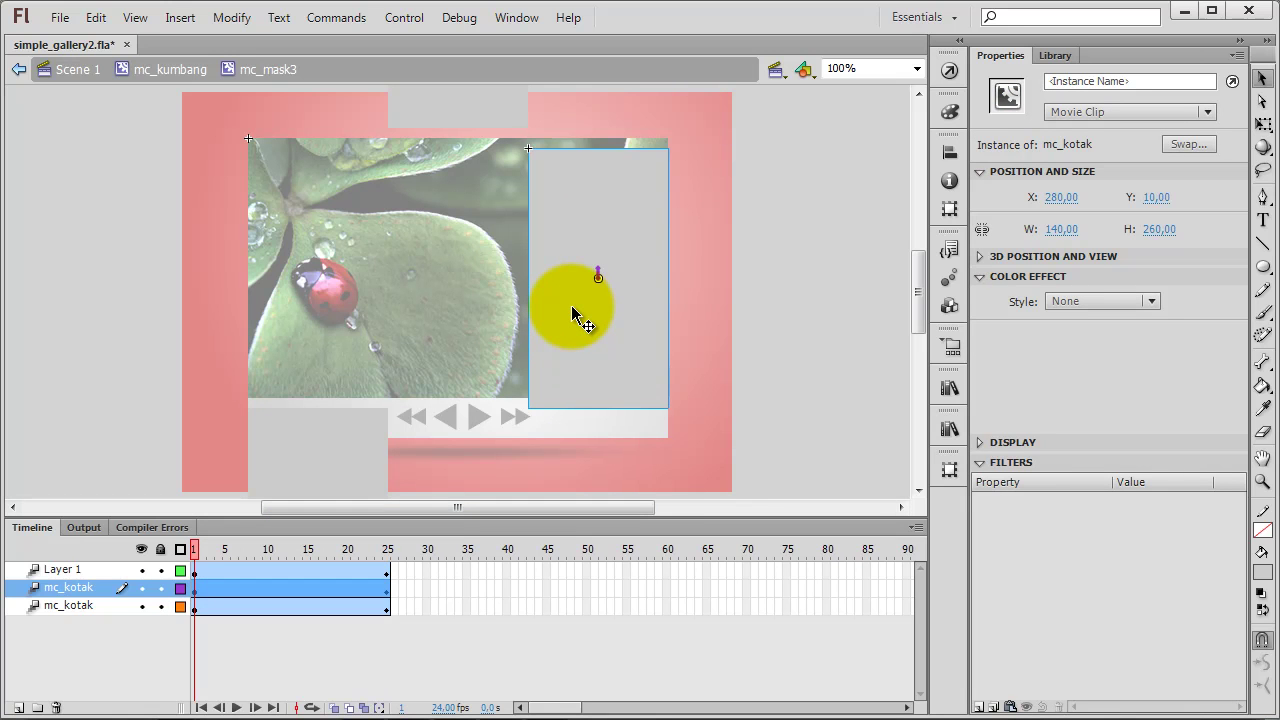
key(shift+Down)
key(shift+Down)
key(shift+Down)
key(shift+Down)
key(shift+Down)
key(shift+Down)
key(shift+Down)
key(shift+Down)
key(shift+Down)
key(shift+Down)
key(shift+Down)
key(shift+Down)
key(shift+Down)
key(shift+Down)
key(shift+Down)
key(shift+Down)
key(shift+Down)
key(shift+Down)
key(shift+Down)
key(shift+Down)
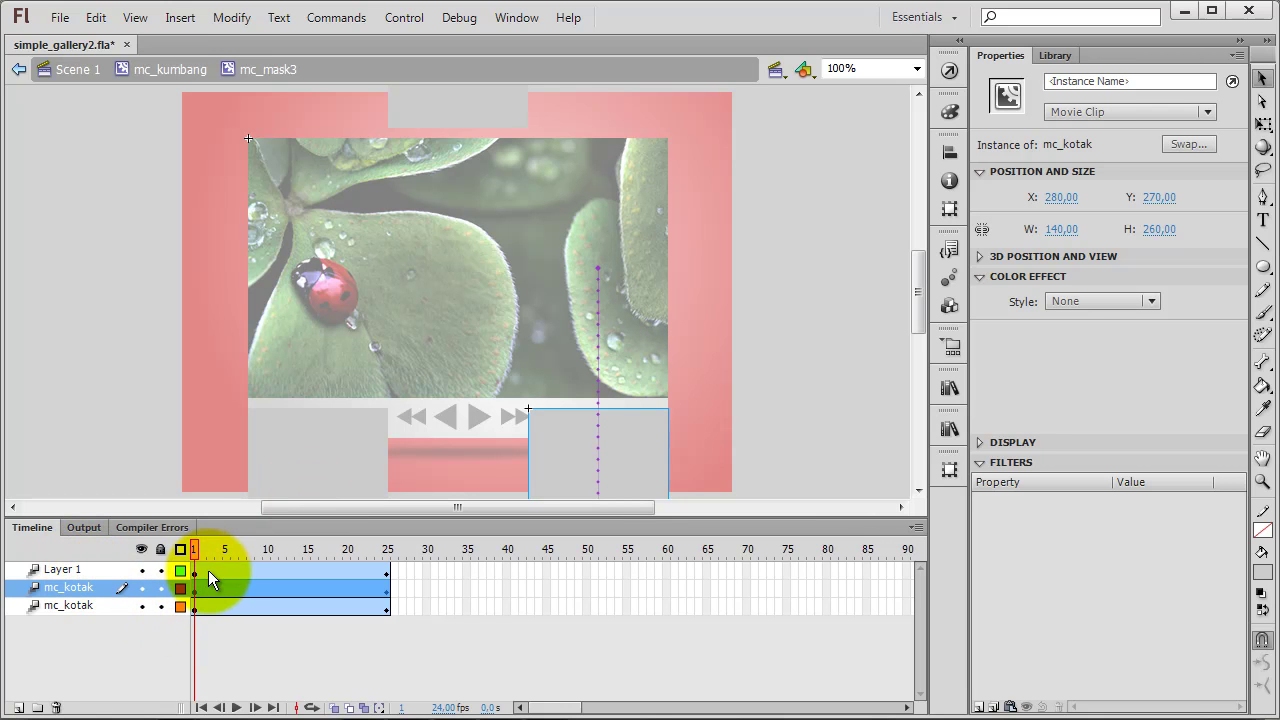
Shift the tween spans of the left and right rectangles together so they run from frame 11 to frame 35.
click(299, 452)
click(556, 443)
shift+click(335, 460)
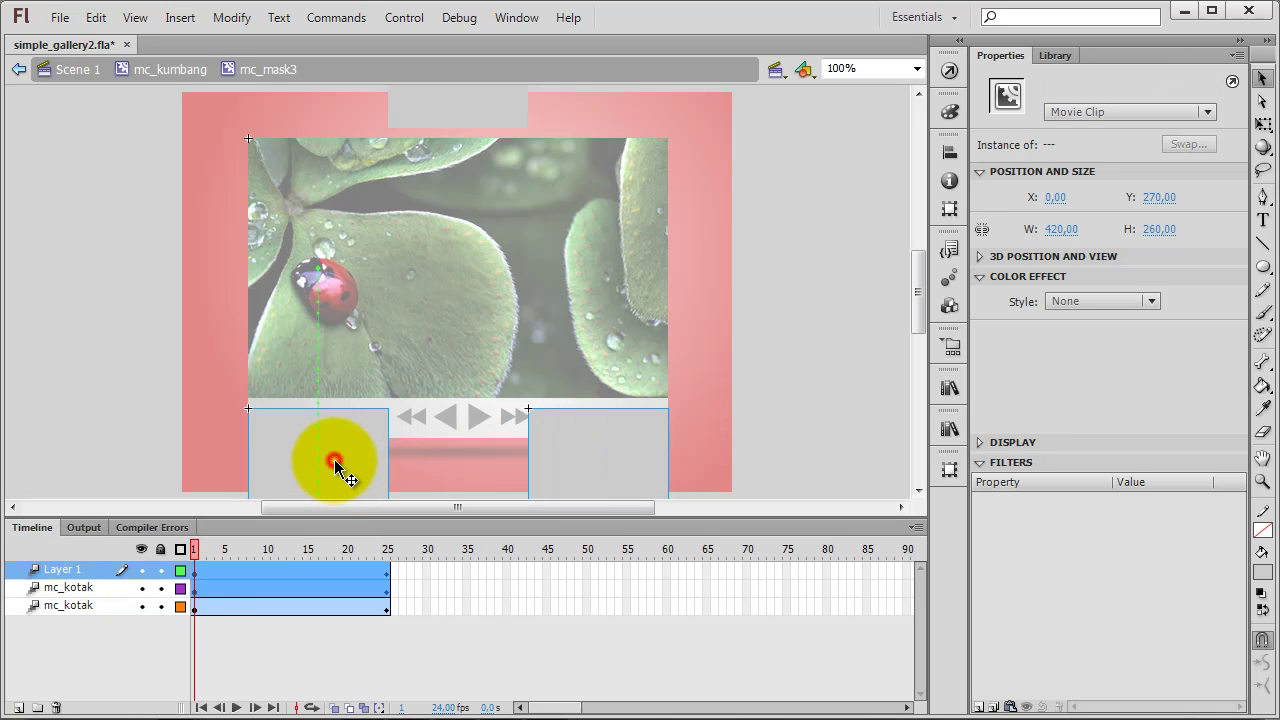
click(218, 586)
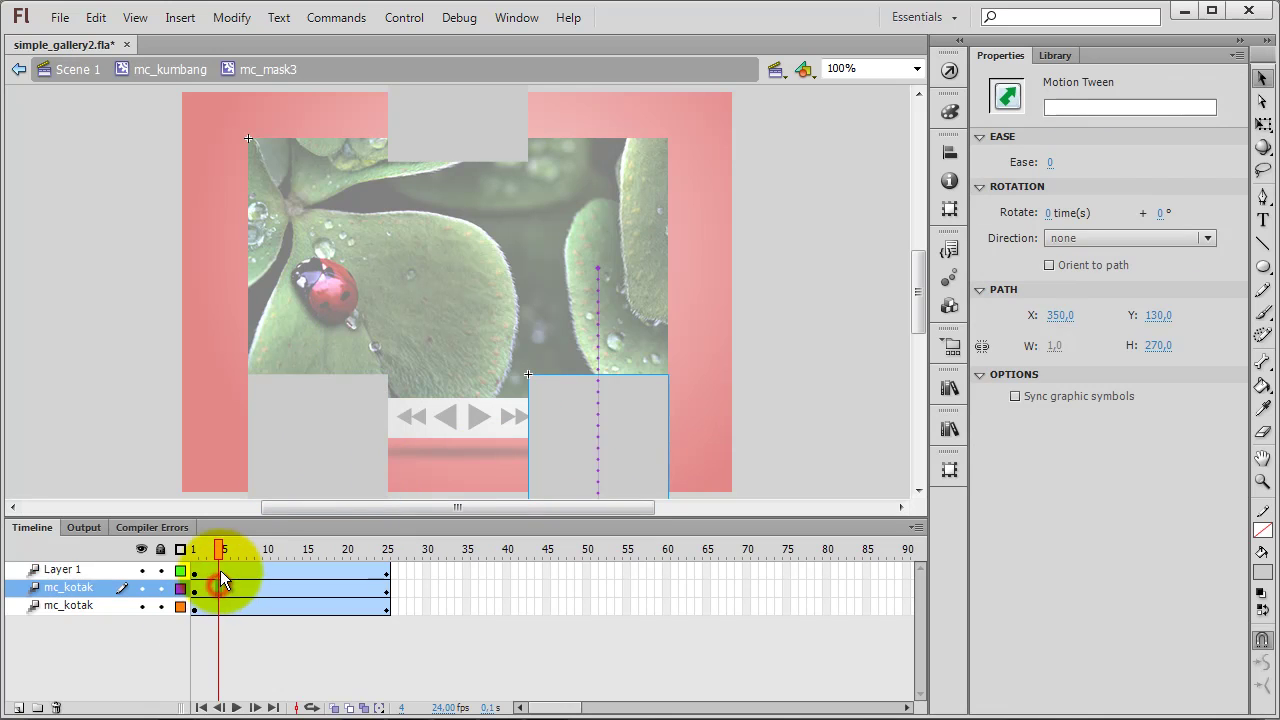
click(221, 571)
drag(224, 570, 437, 553)
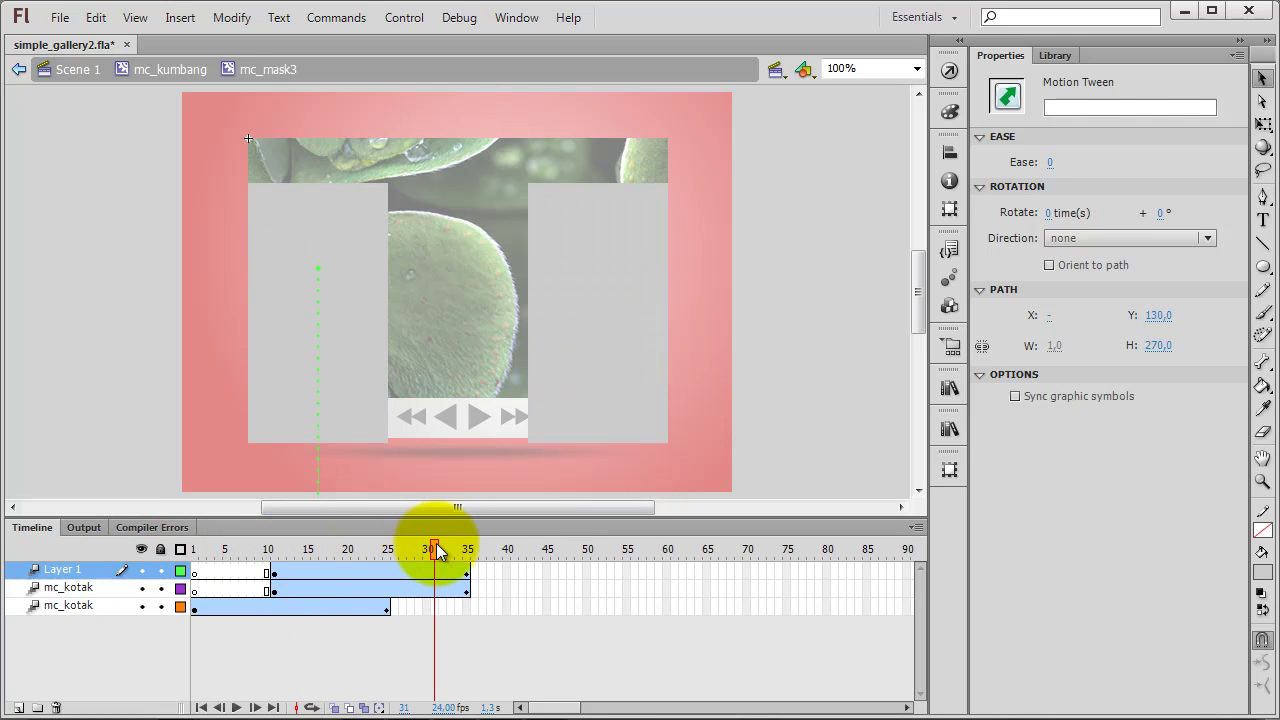
Extend the middle rectangle's layer to frame 35 by inserting a frame there.
click(474, 616)
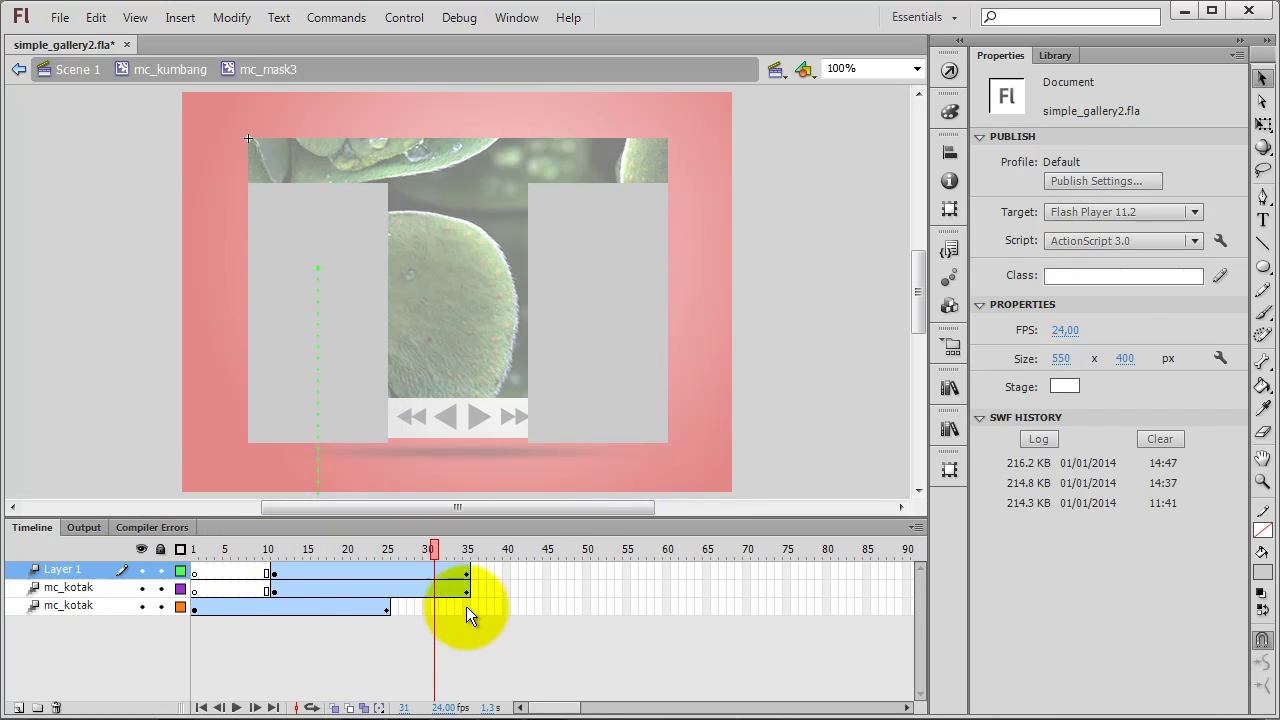
click(466, 606)
right_click(466, 606)
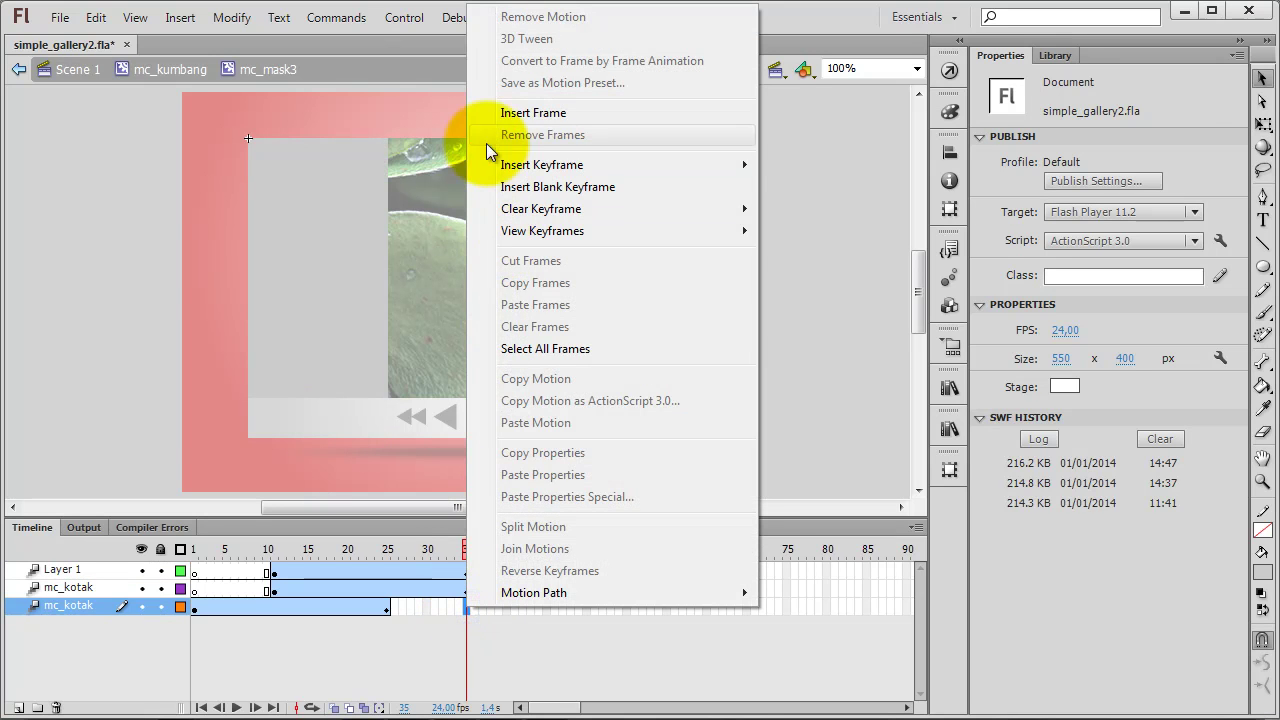
click(505, 118)
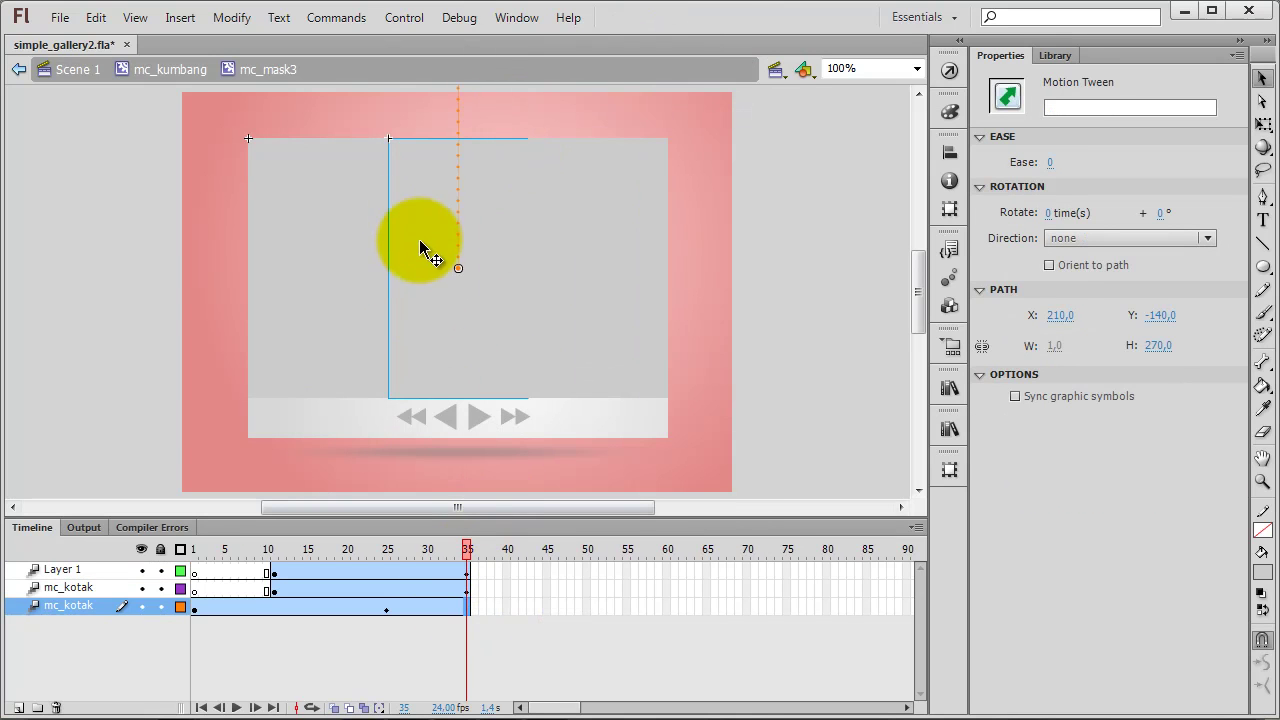
Add a new layer above Layer 1 in mc_mask3 and insert a keyframe at frame 35 on it.
click(62, 569)
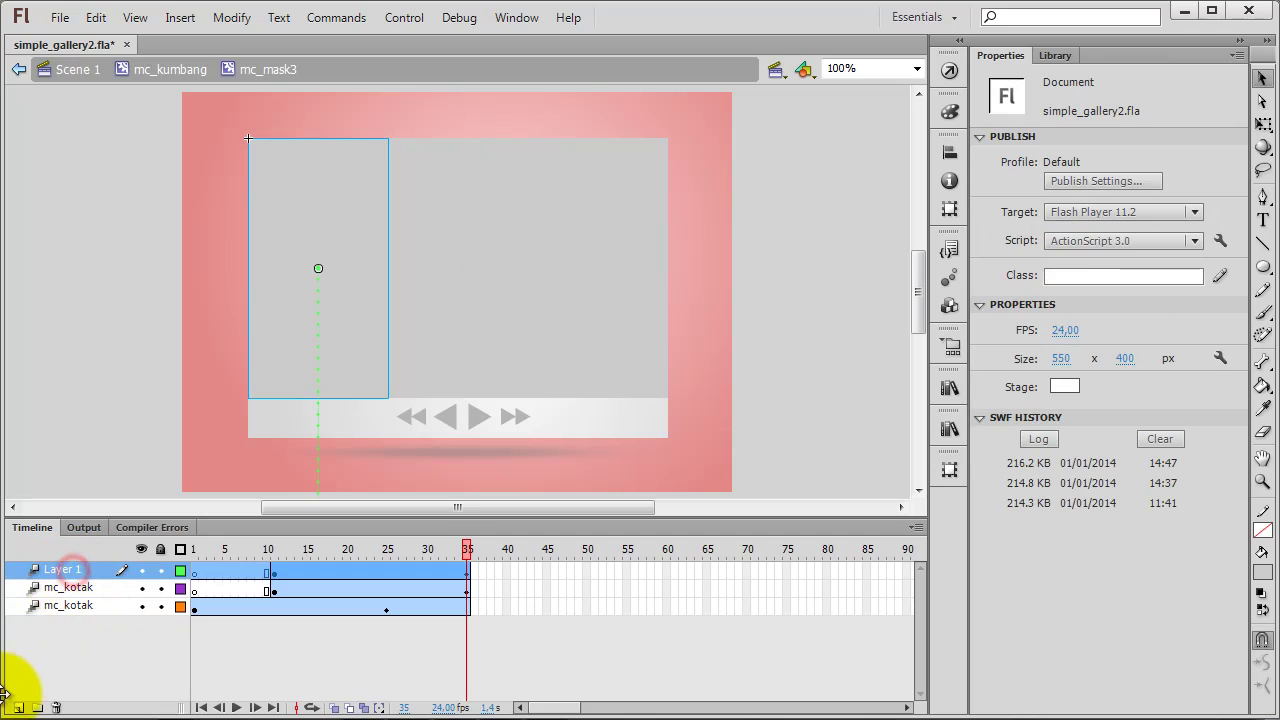
click(18, 707)
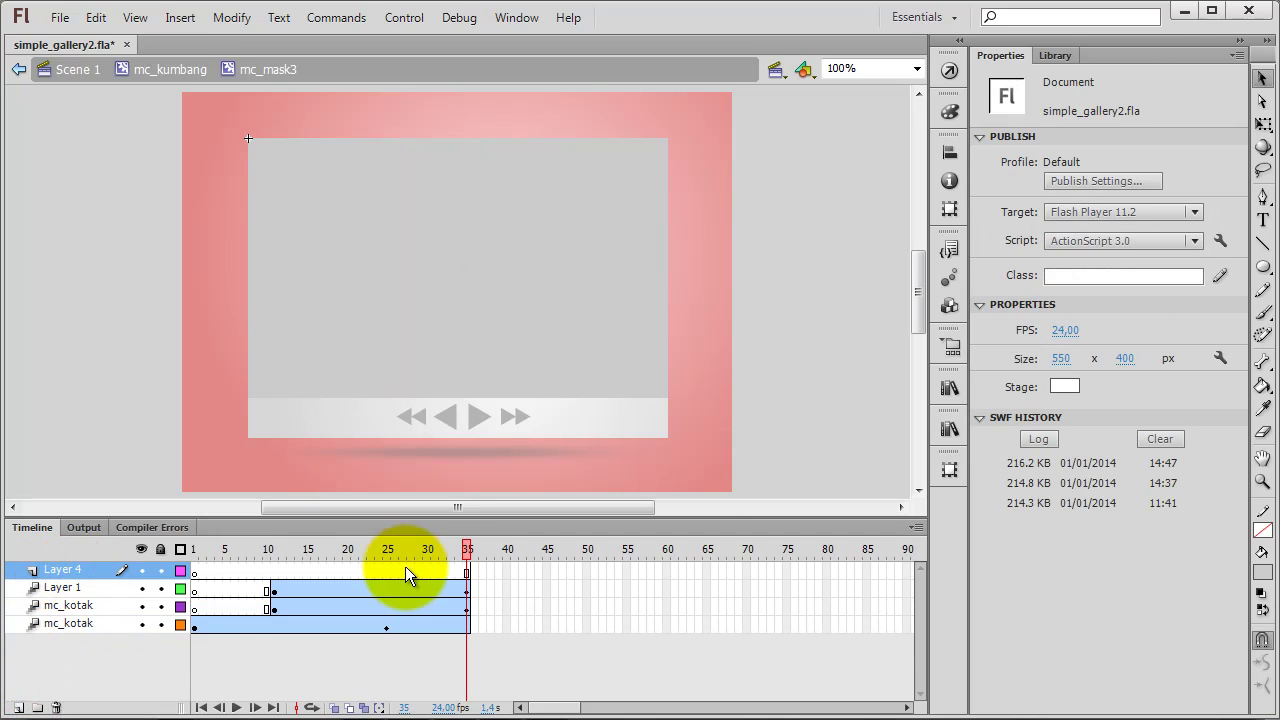
right_click(466, 571)
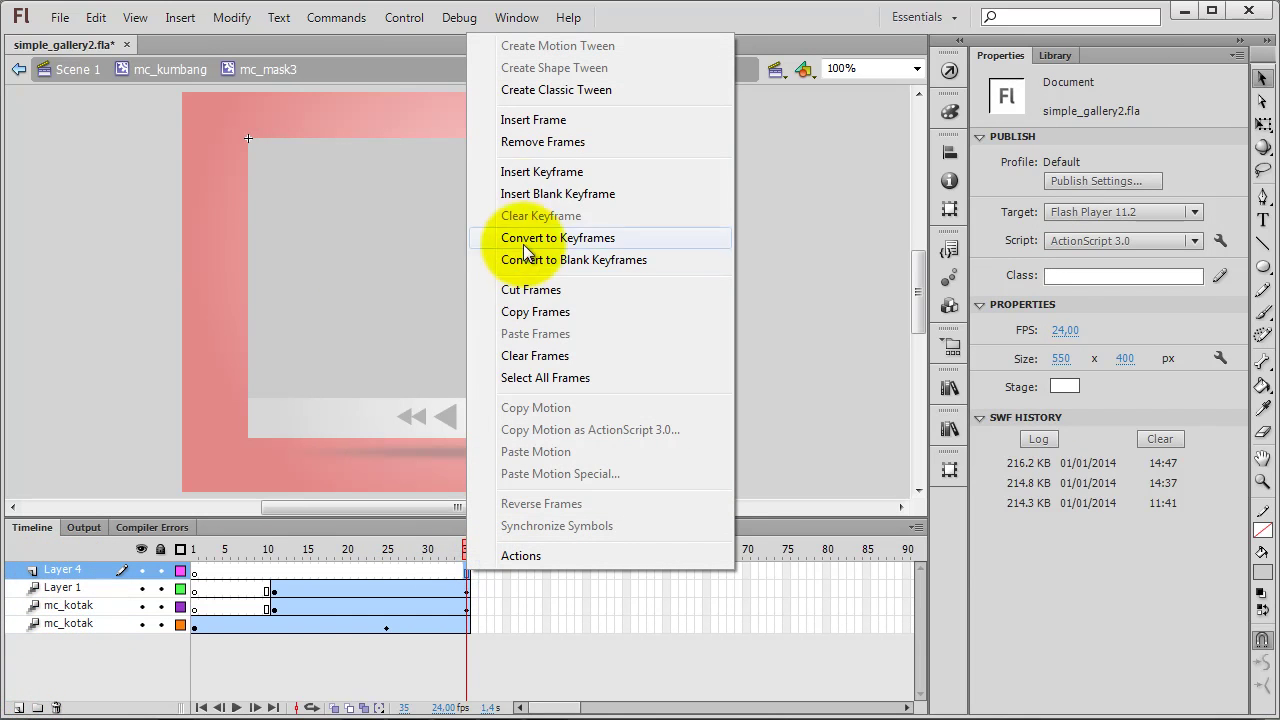
click(523, 172)
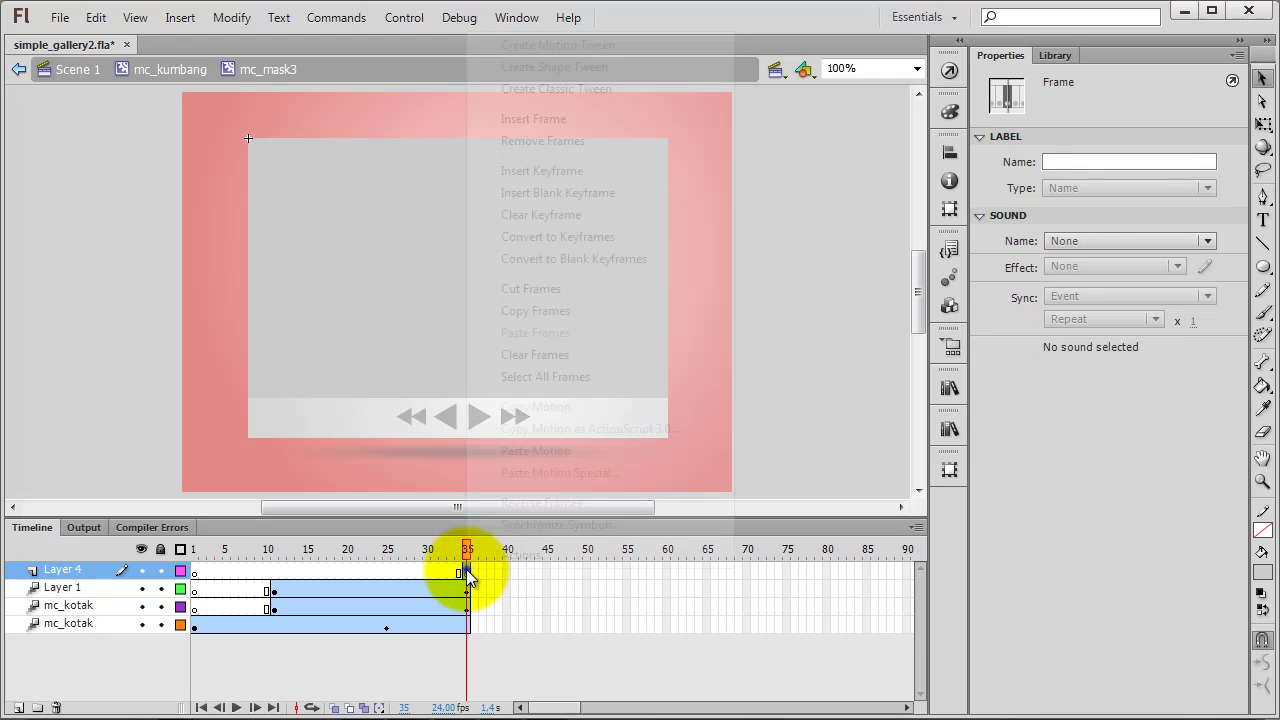
Add a stop(); action to the frame 35 keyframe on Layer 4 of mc_mask3.
right_click(466, 570)
click(481, 560)
right_click(394, 184)
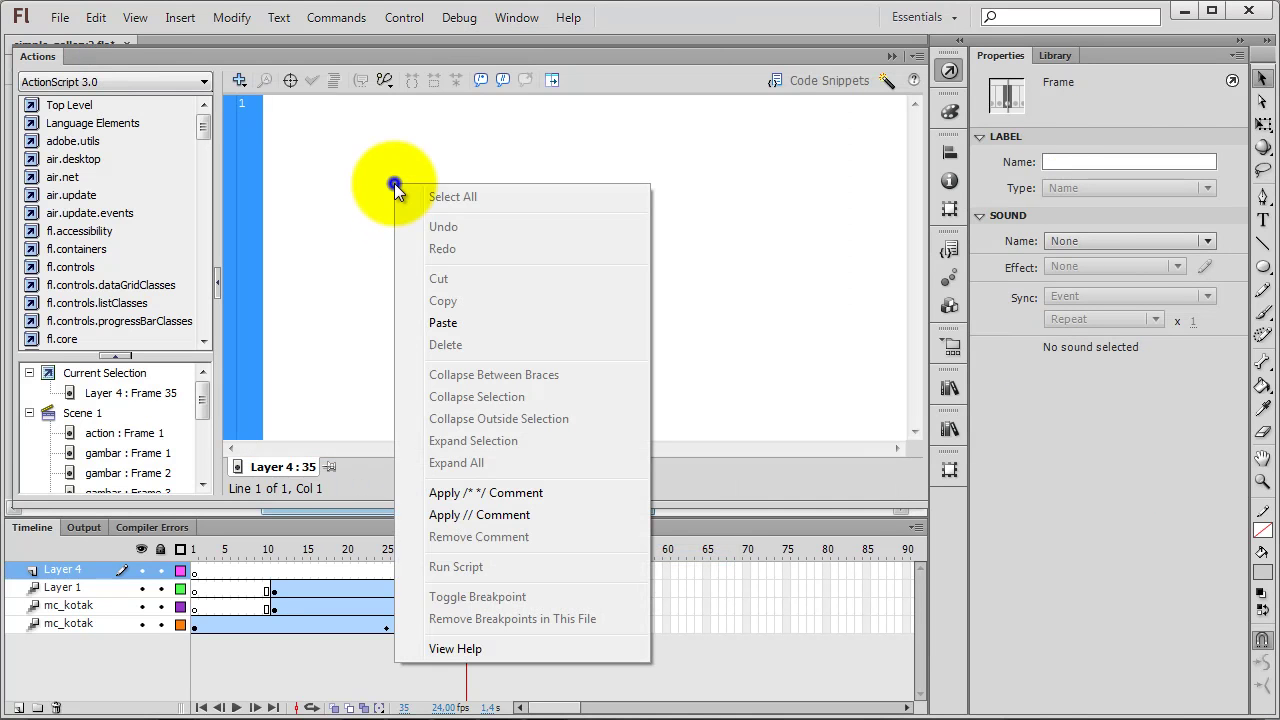
click(449, 323)
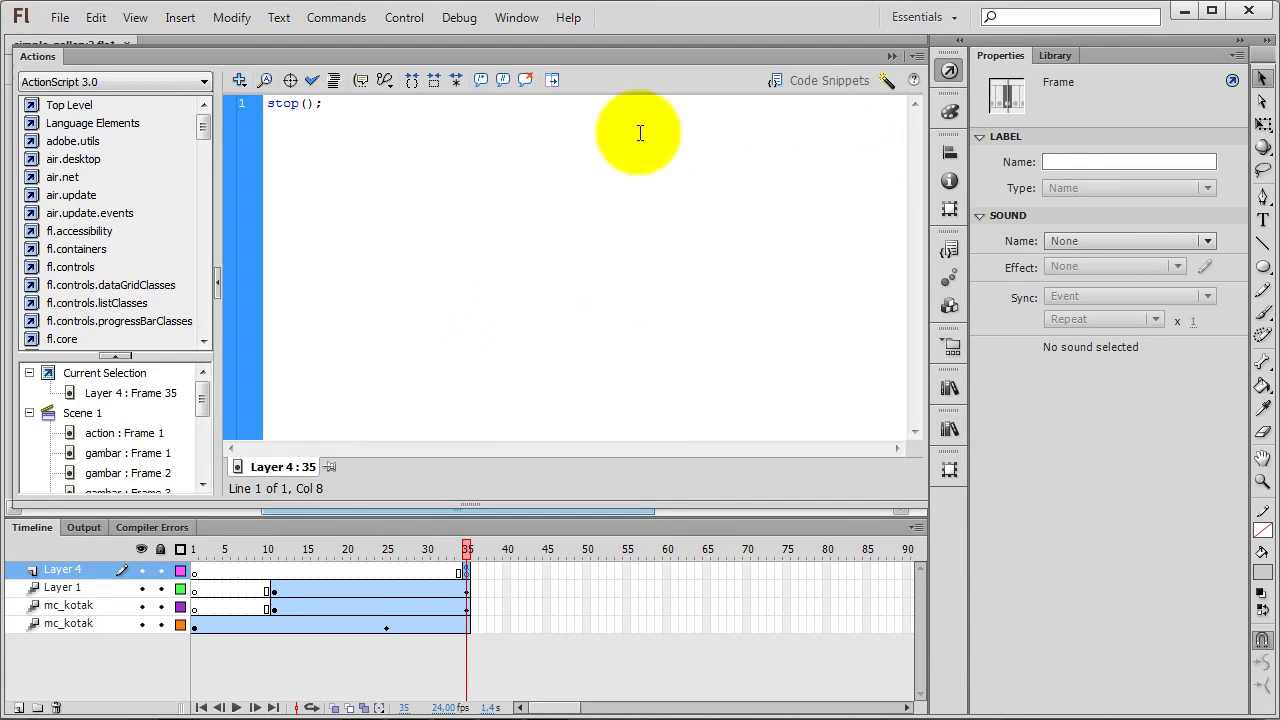
click(949, 71)
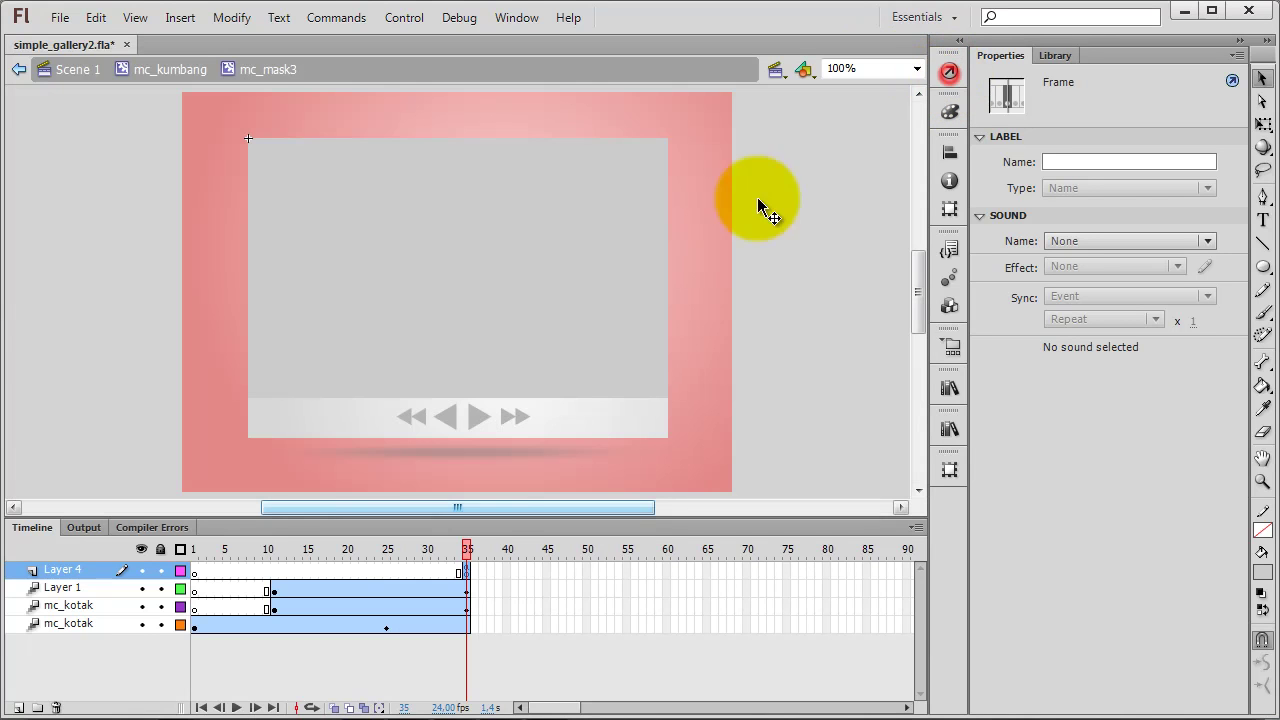
Return to mc_kumbang and turn its mask layer into a mask for the ladybug photo on Layer 1.
click(190, 79)
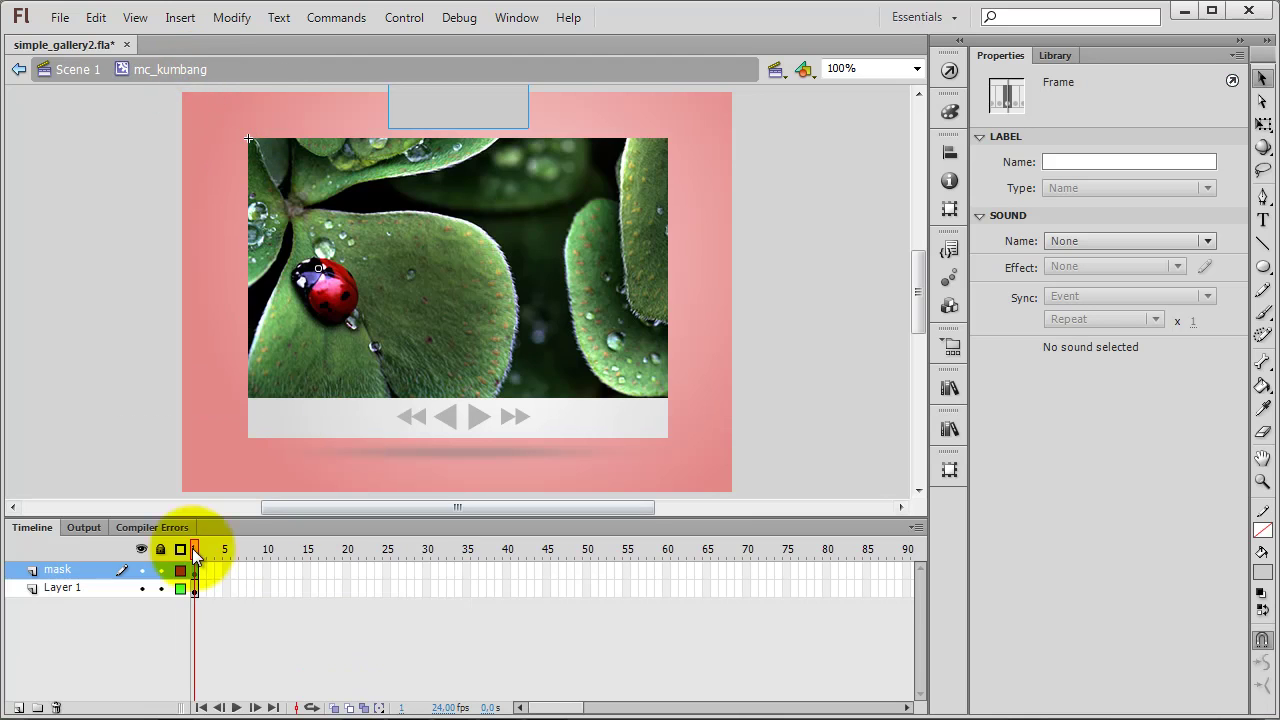
right_click(98, 580)
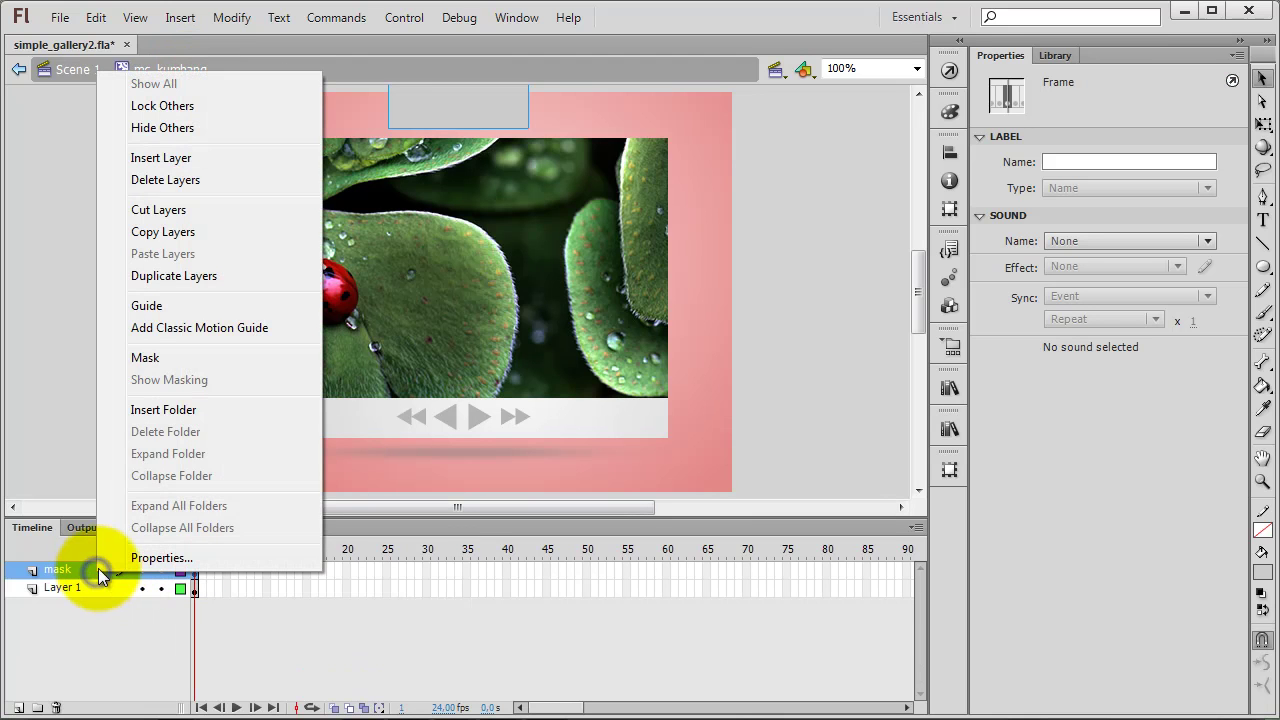
click(135, 357)
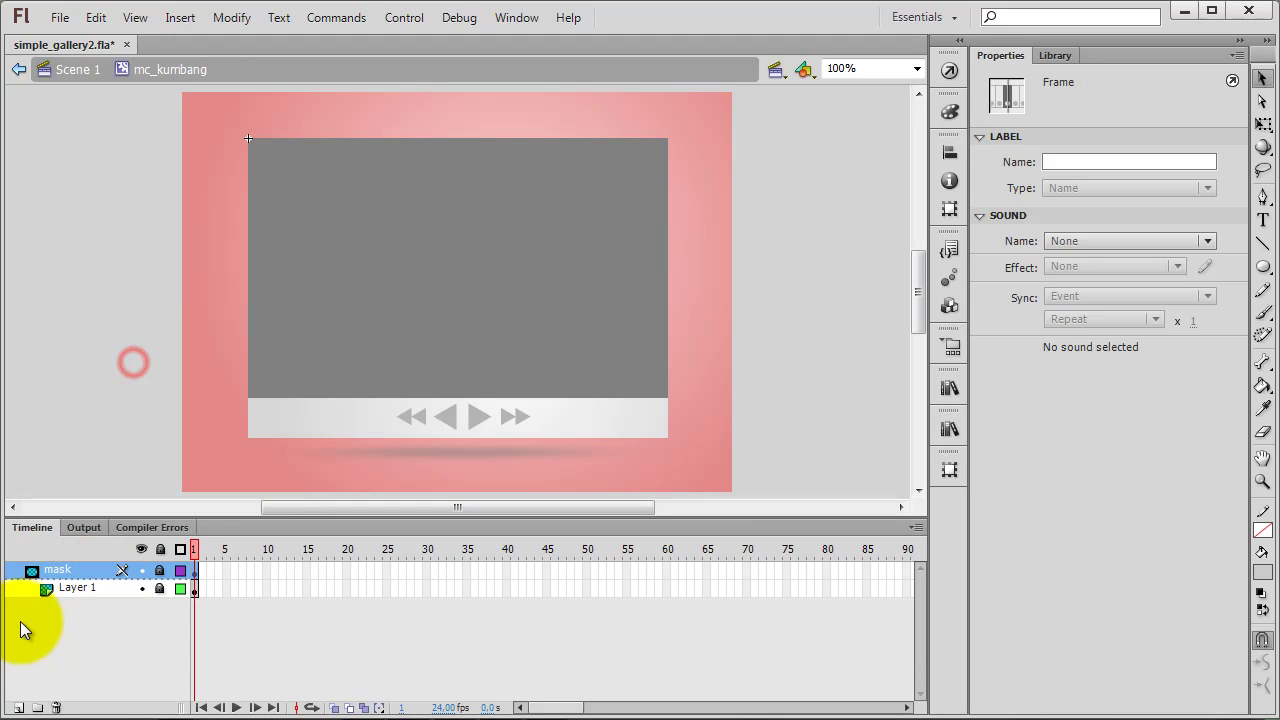
In Scene 1, convert the grasshopper photo at frame 5 of the gambar layer into a movie clip named mc_simeut.
click(85, 72)
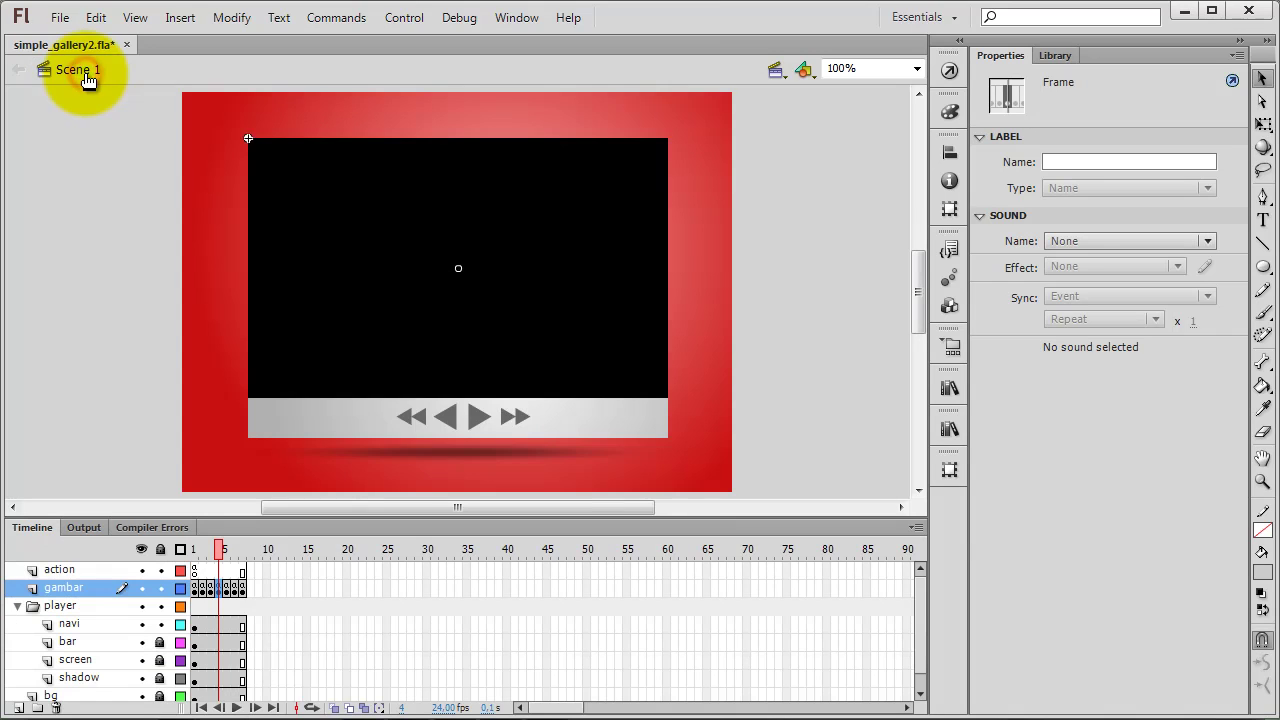
click(226, 587)
click(455, 305)
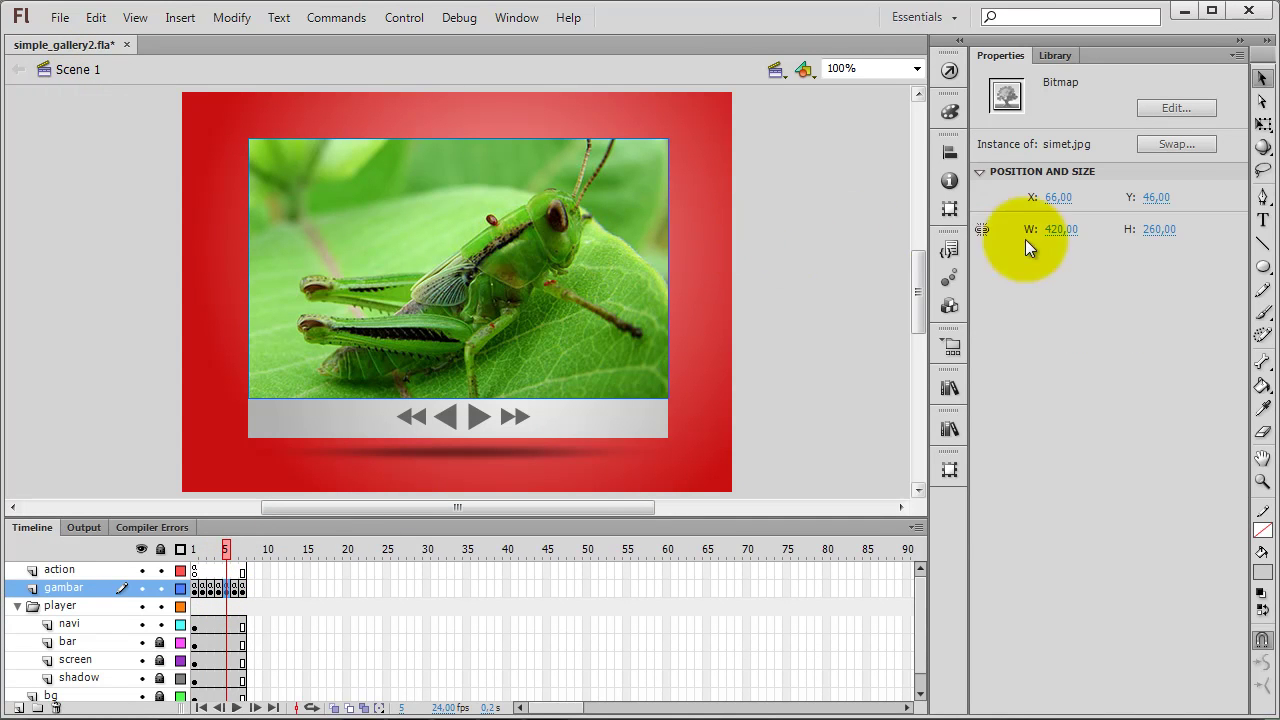
right_click(545, 247)
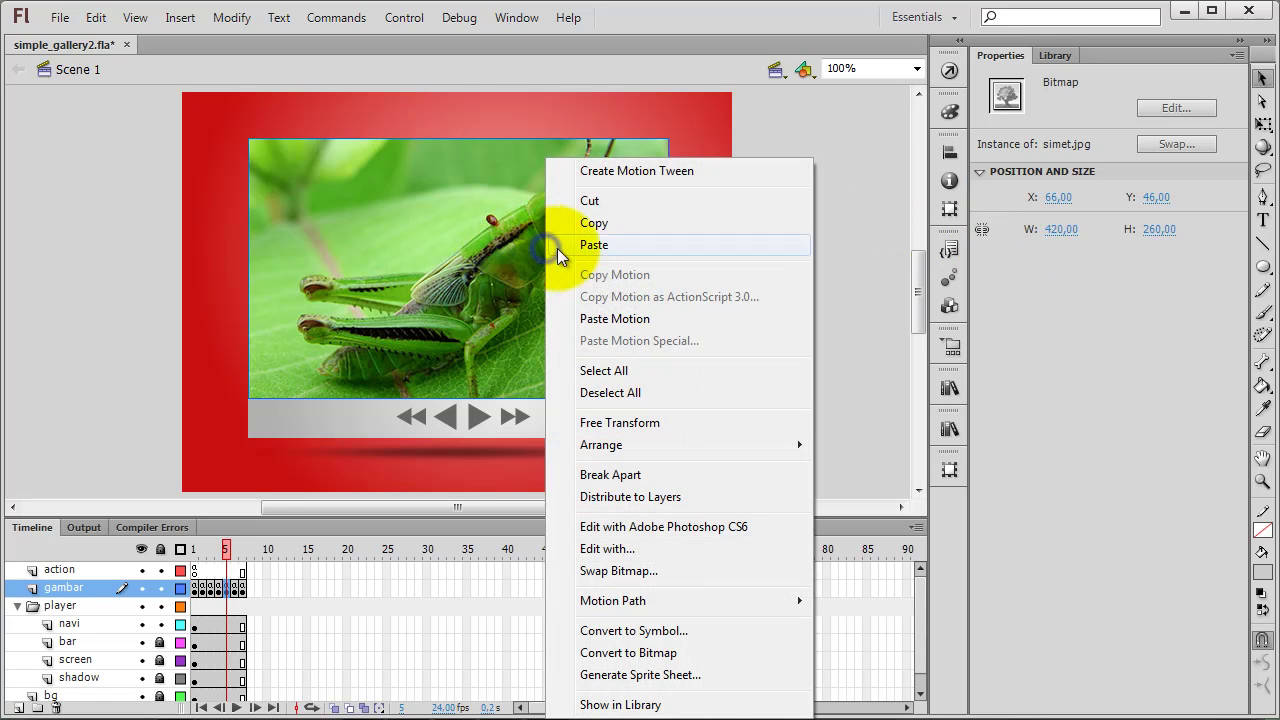
click(622, 631)
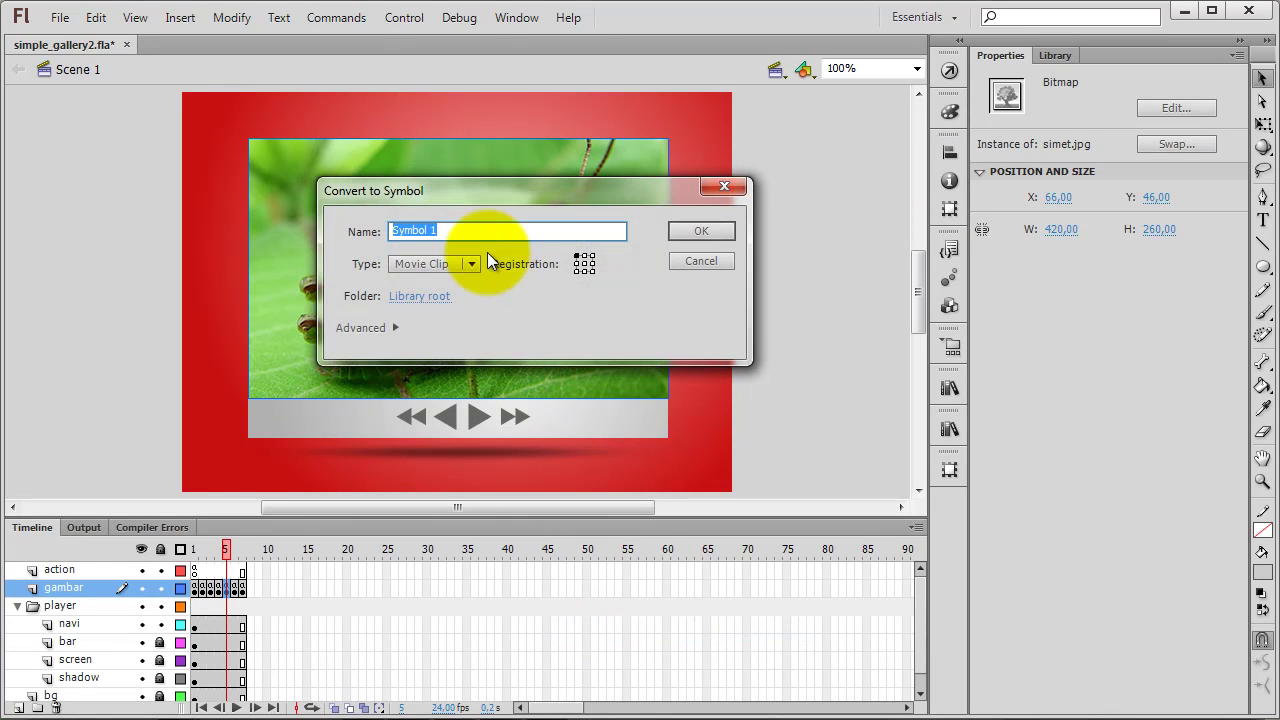
text(mc)
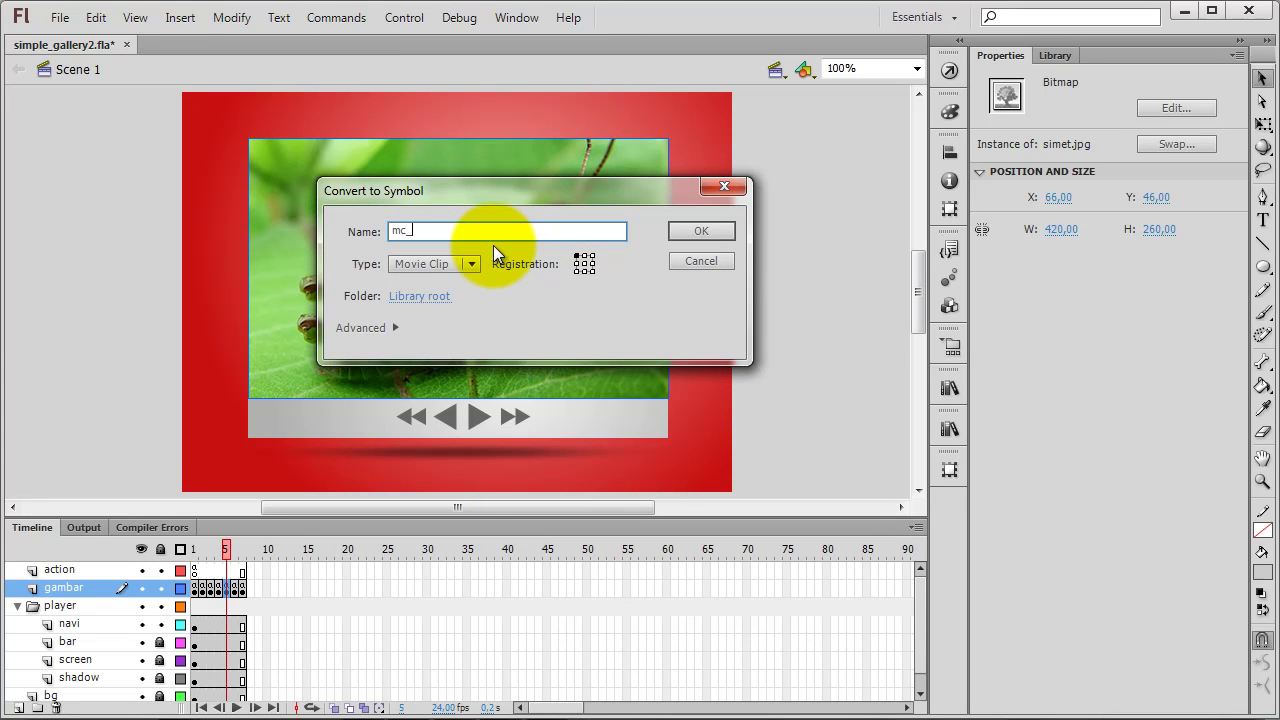
text(_simeut)
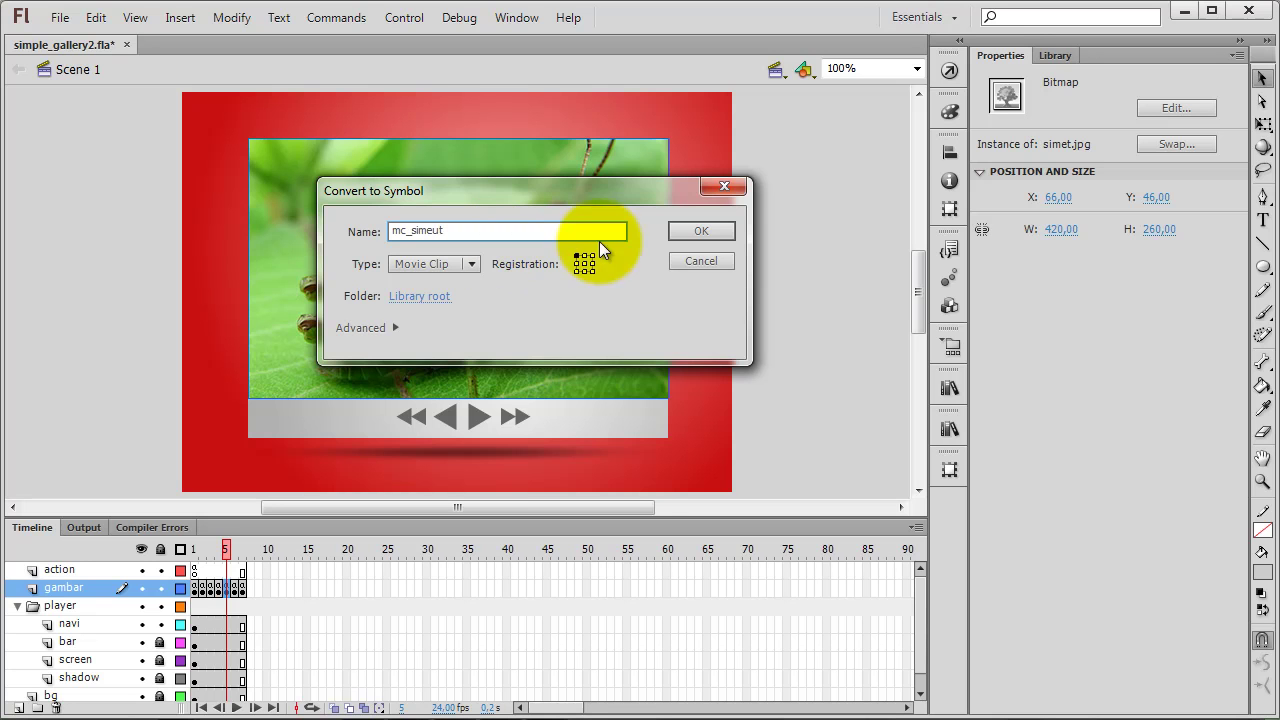
click(699, 231)
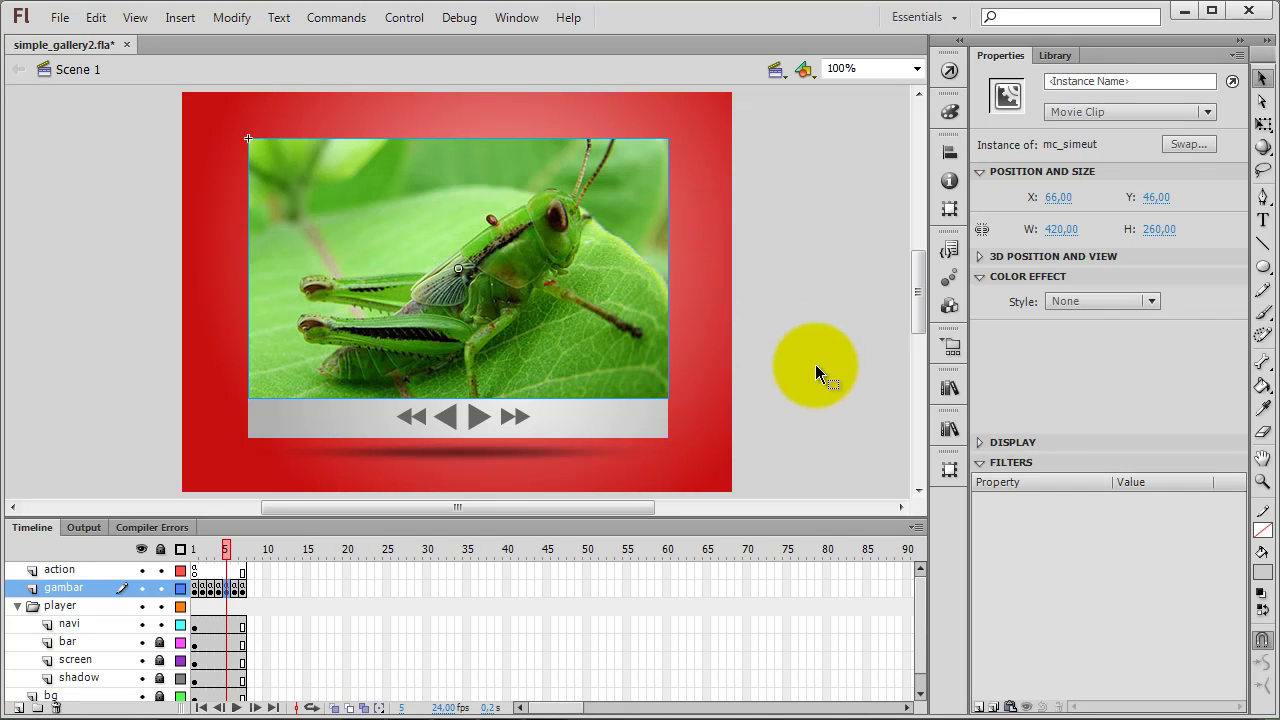
Edit mc_simeut in place and add a layer named mask above Layer 1.
right_click(489, 277)
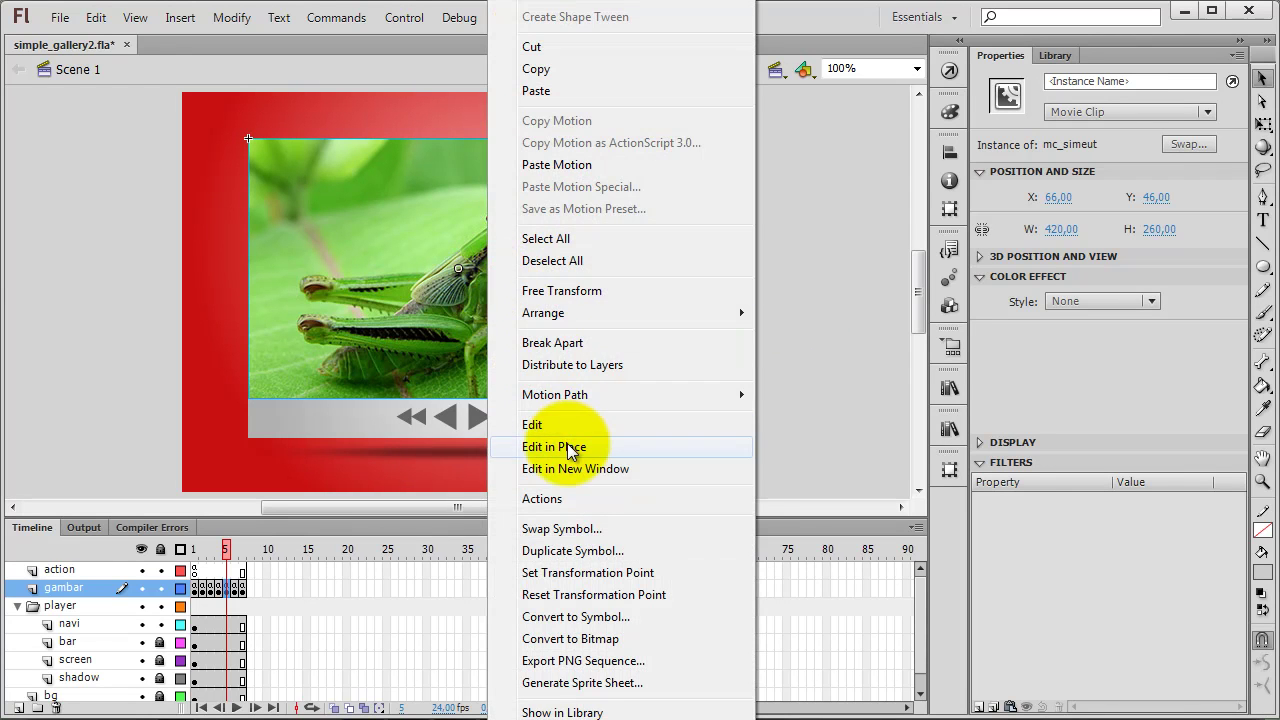
click(568, 447)
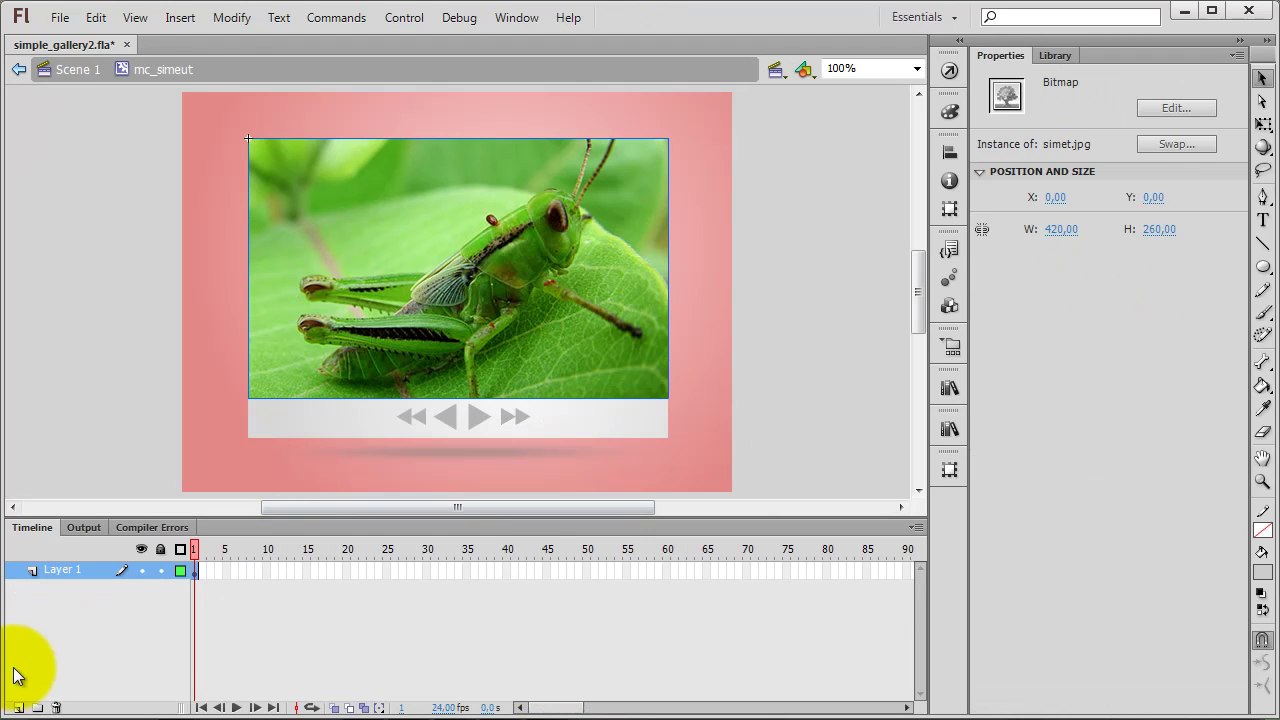
click(18, 707)
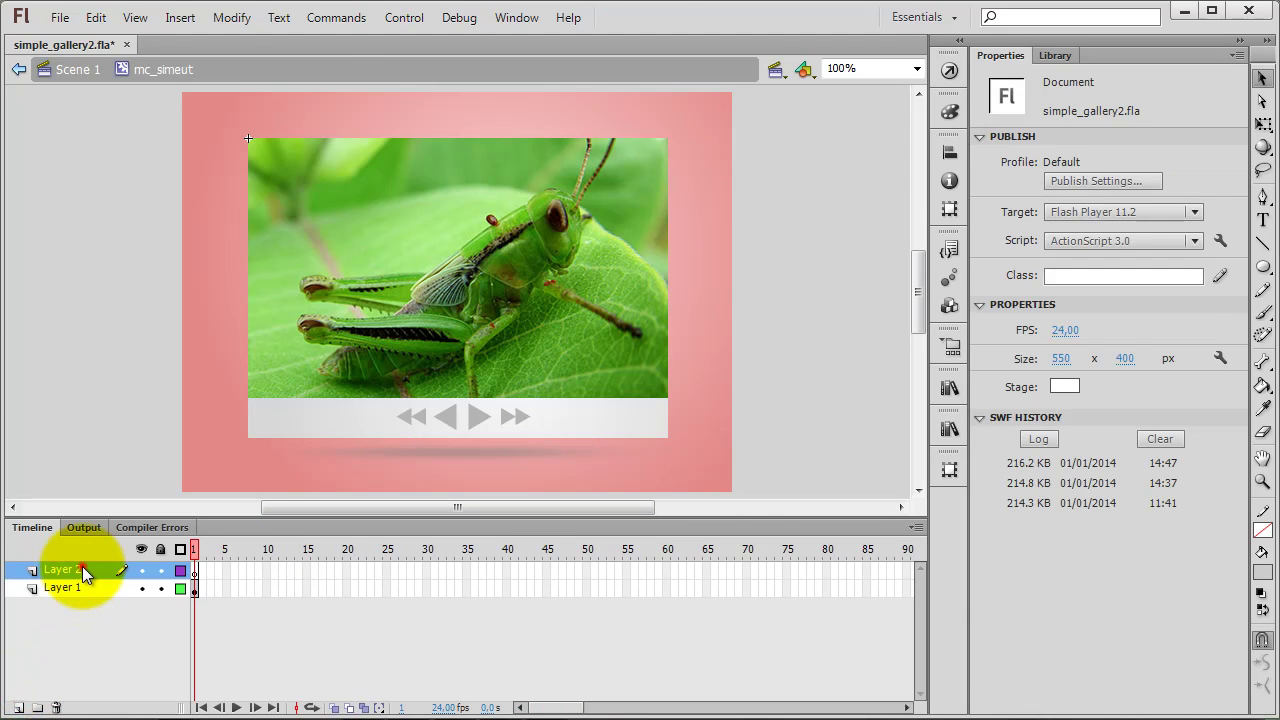
double_click(82, 568)
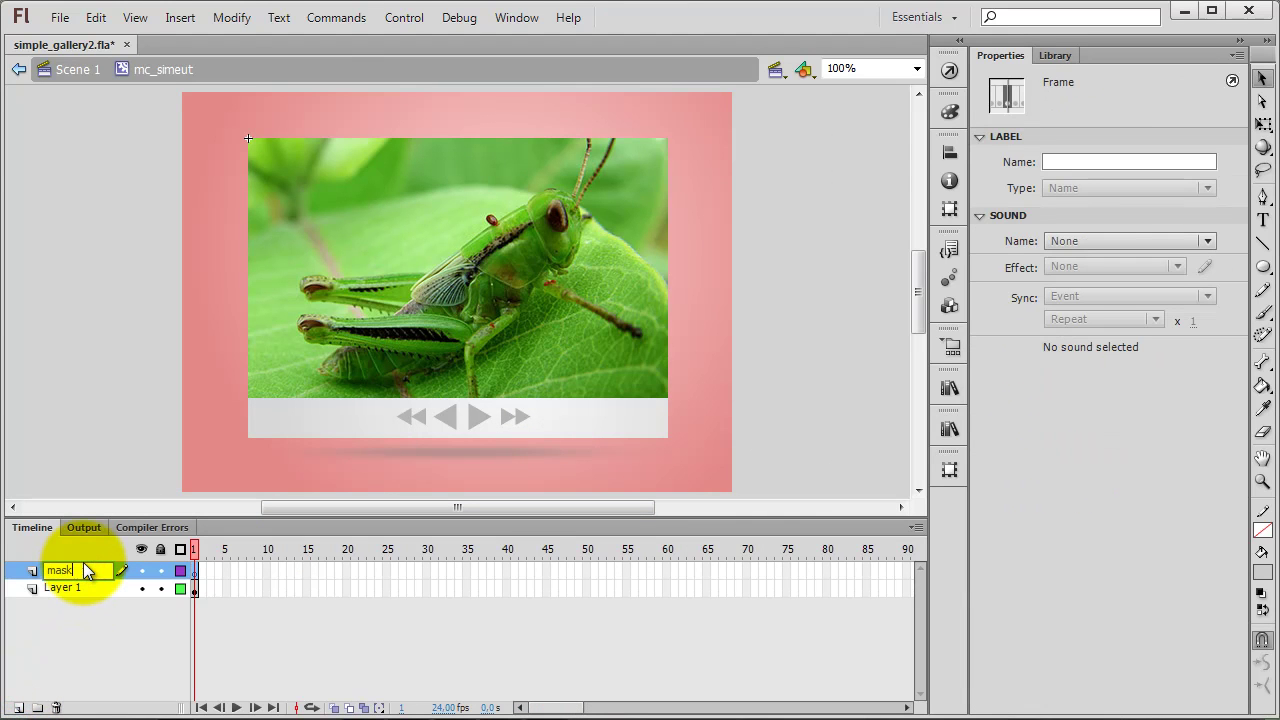
click(114, 432)
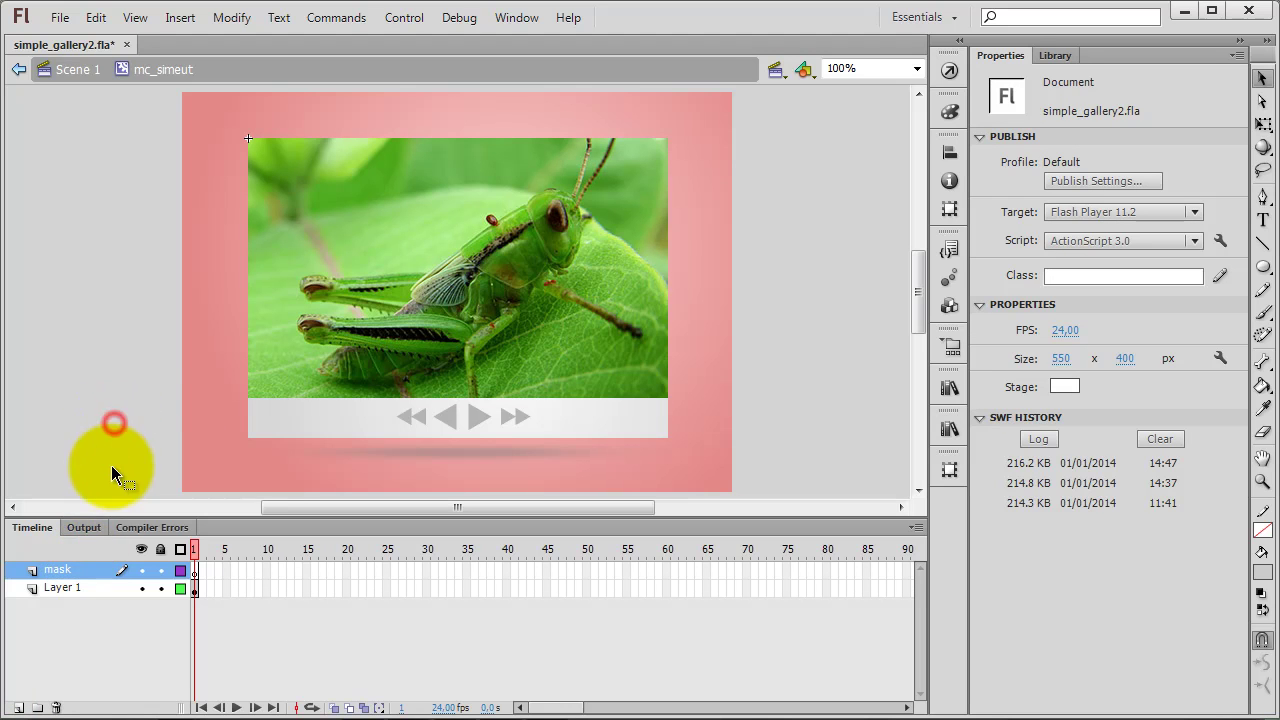
Place an instance of mc_kotak from the library over the grasshopper photo's upper-left area on the mask layer.
click(1042, 55)
click(1010, 547)
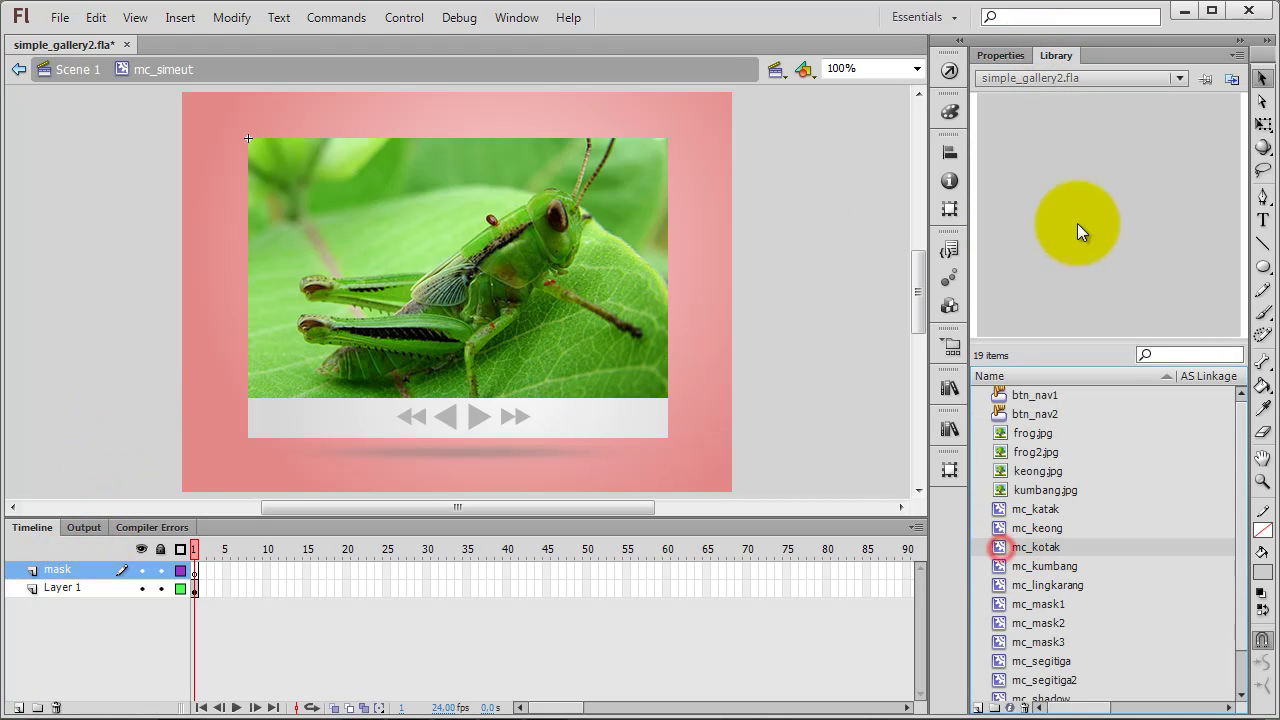
drag(1002, 547, 325, 213)
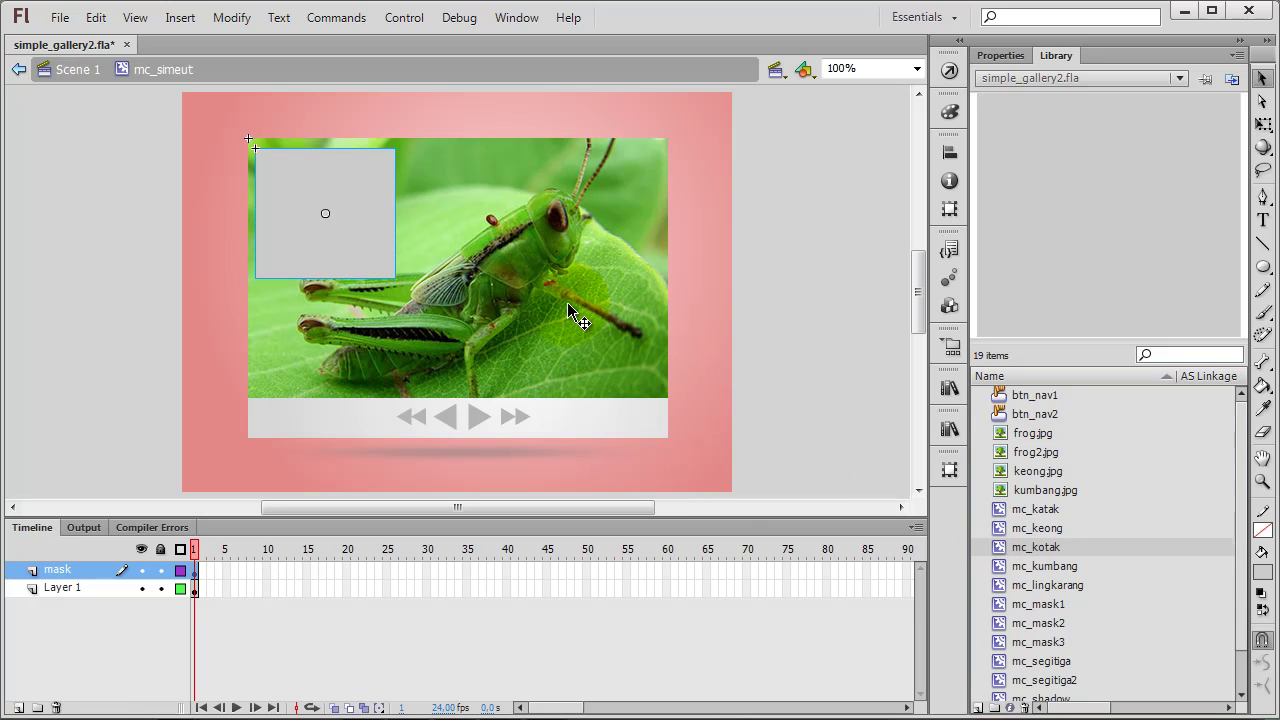
click(361, 181)
Set the mc_kotak instance's position to X 0 and Y 0.
click(1000, 55)
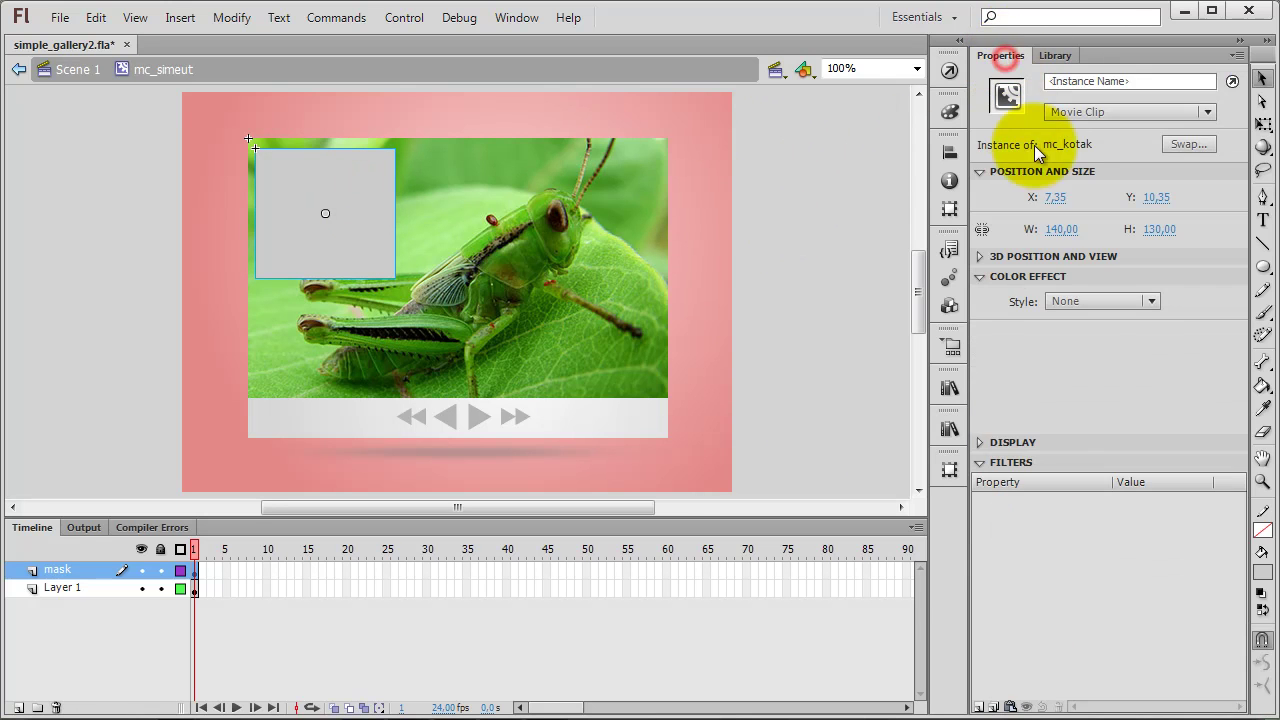
click(1058, 197)
text(0)
key(Tab)
text(0)
key(Return)
Resize the mc_kotak instance to 210 wide and 260 high.
click(1057, 229)
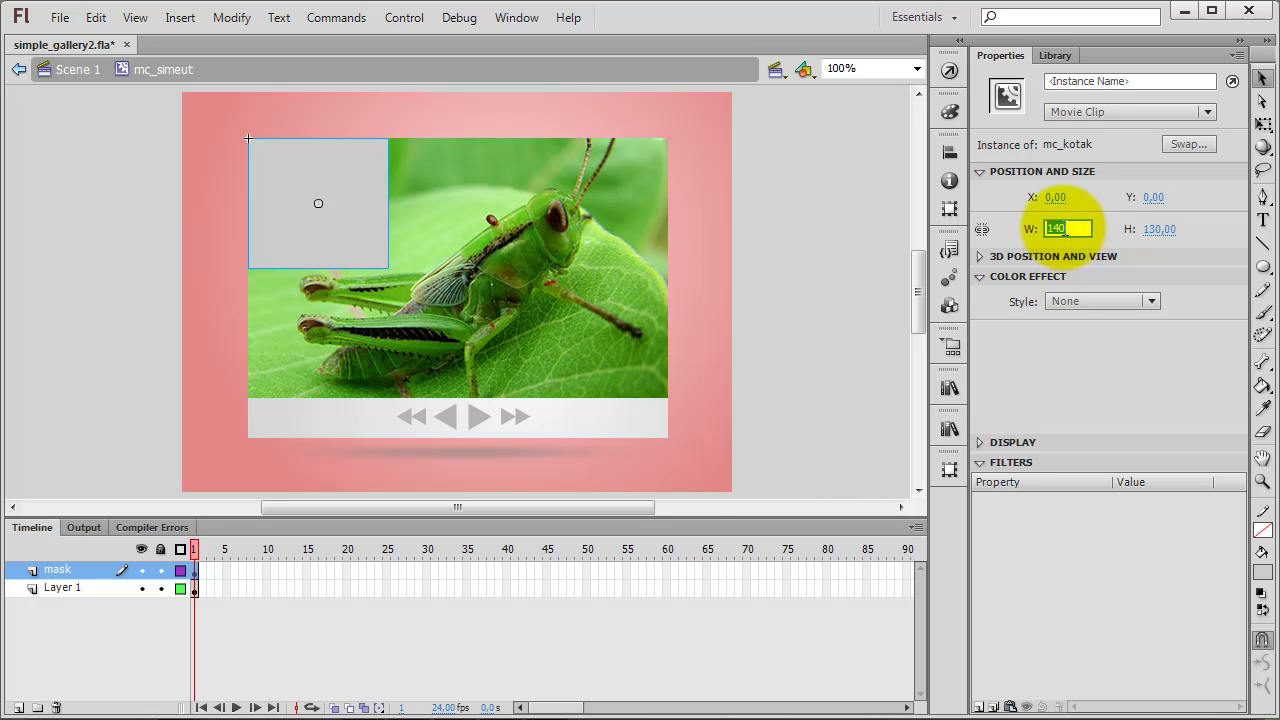
text(210)
key(Return)
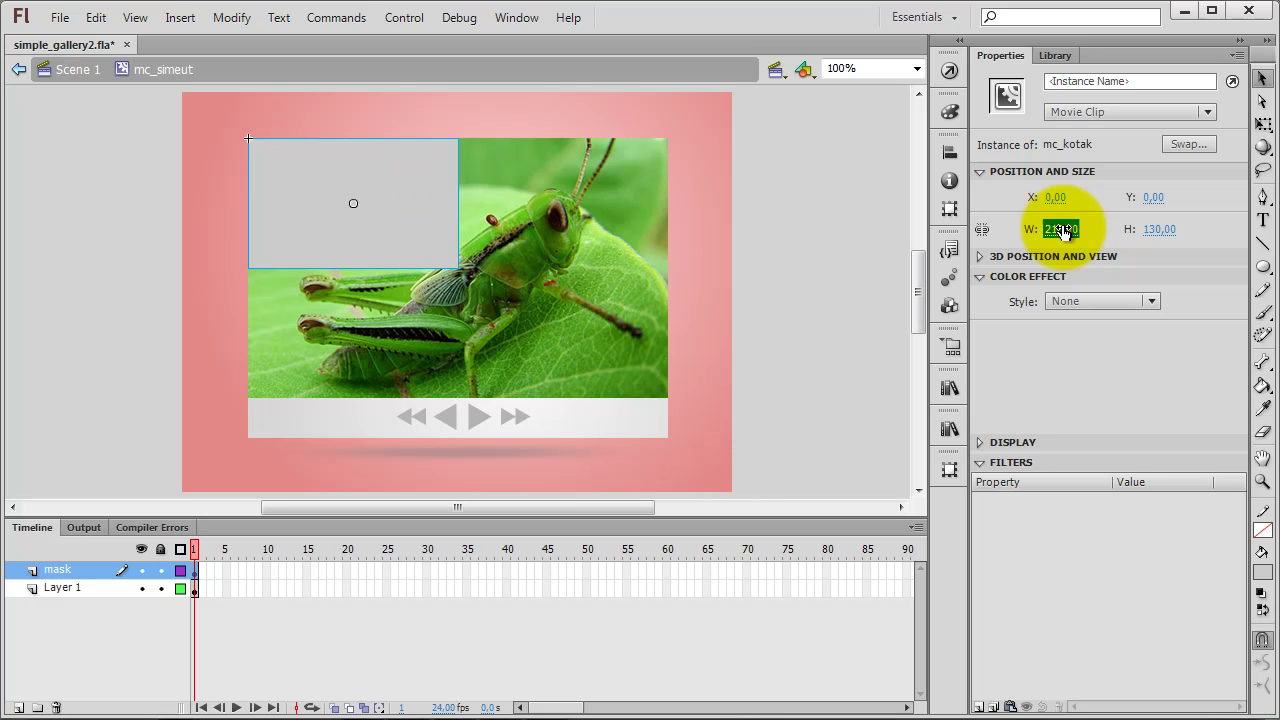
key(Tab)
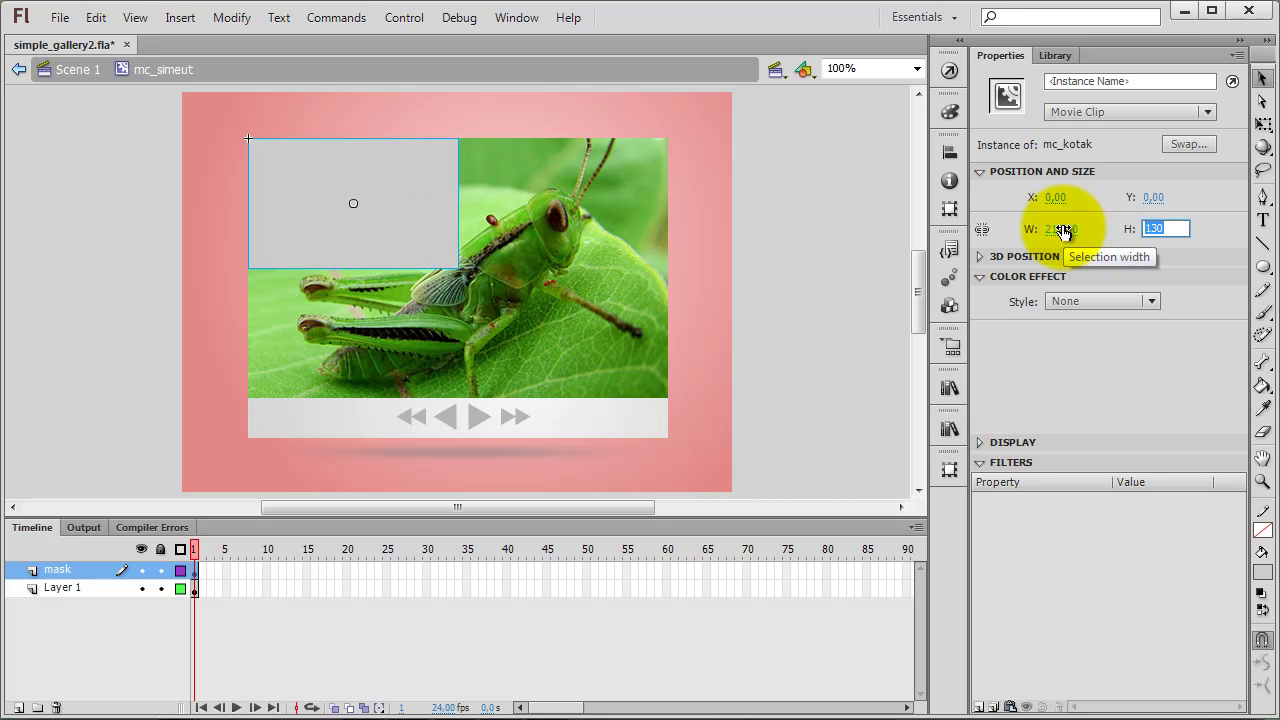
text(260)
key(Return)
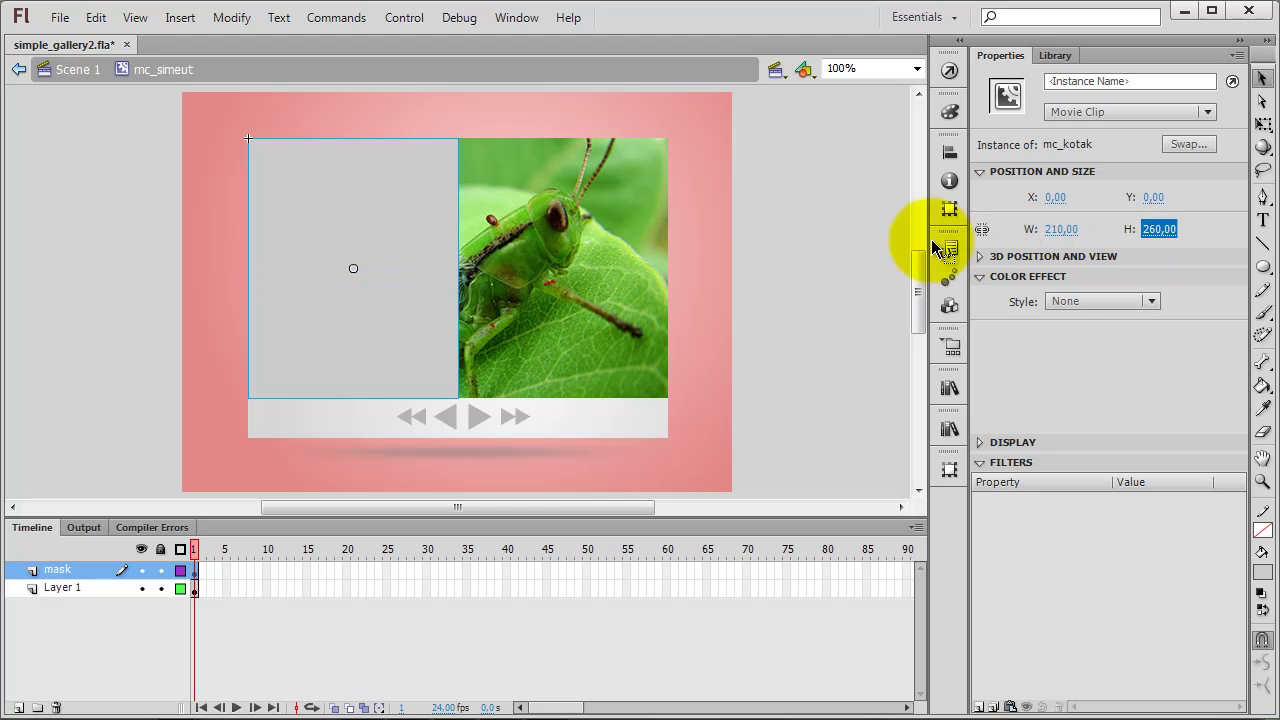
Convert the resized rectangle into a movie clip symbol named mc_mask4.
right_click(354, 255)
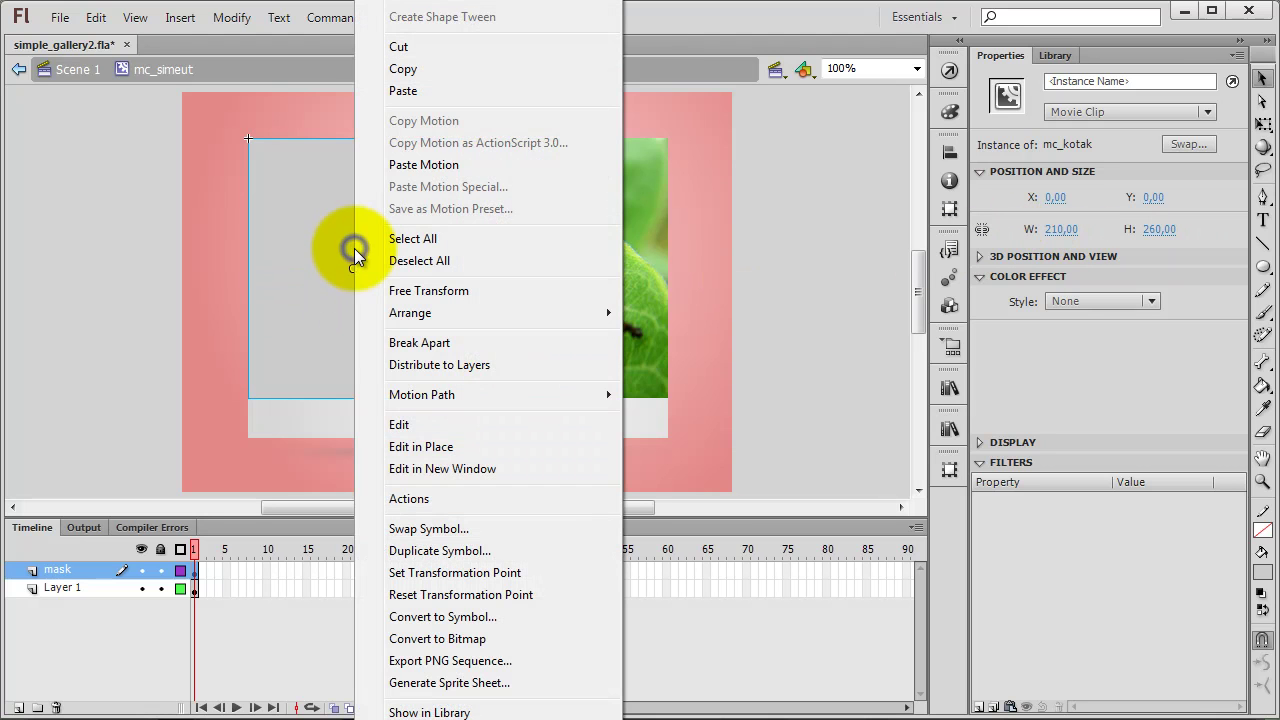
click(442, 617)
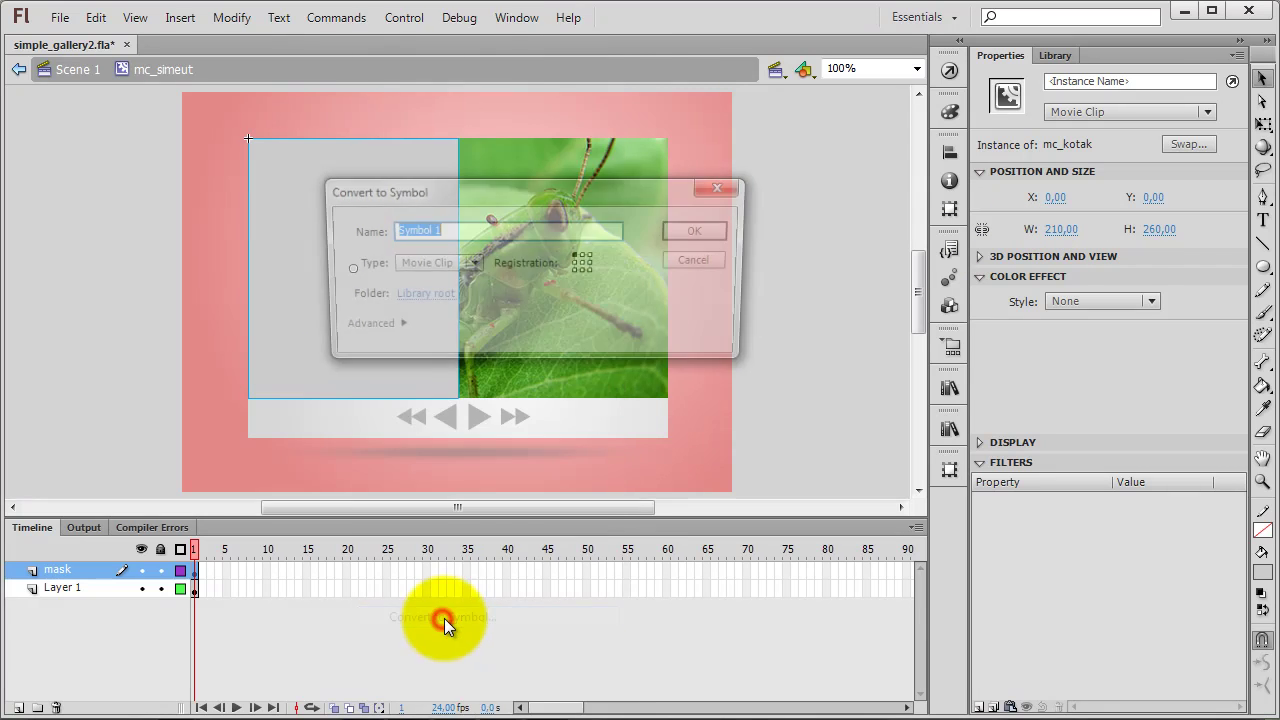
text(mc)
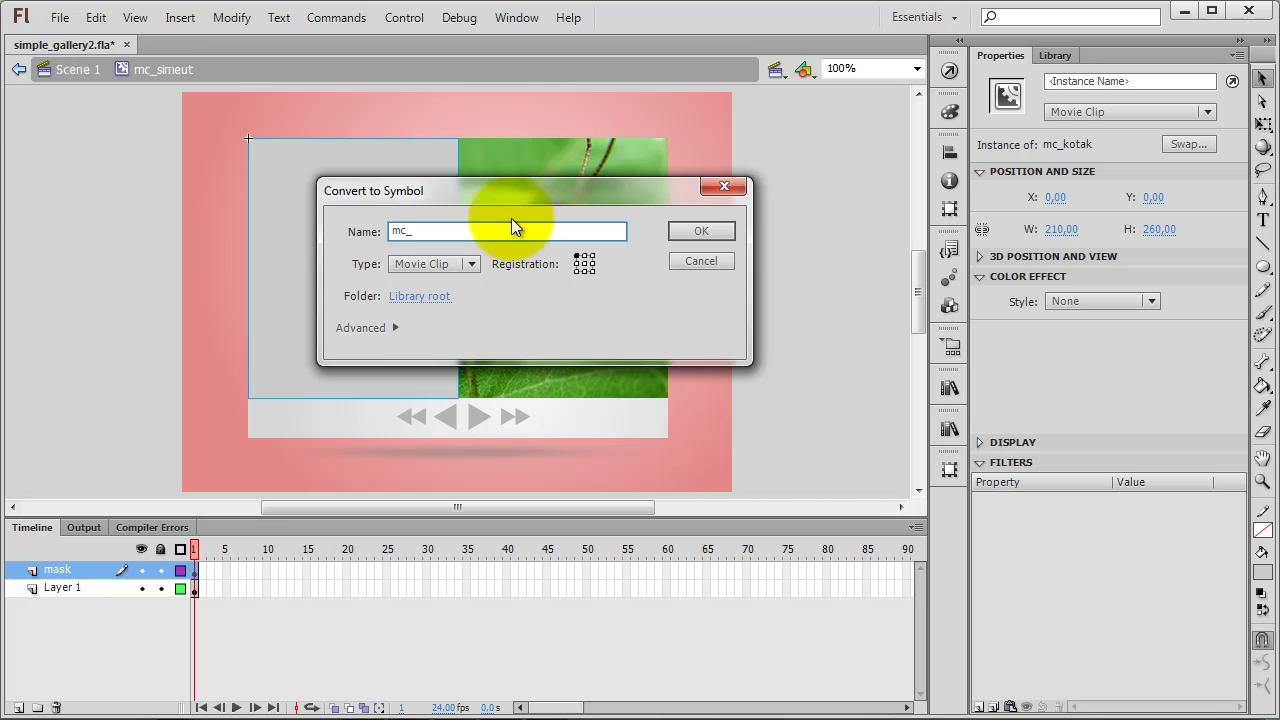
text(_mask4)
key(Return)
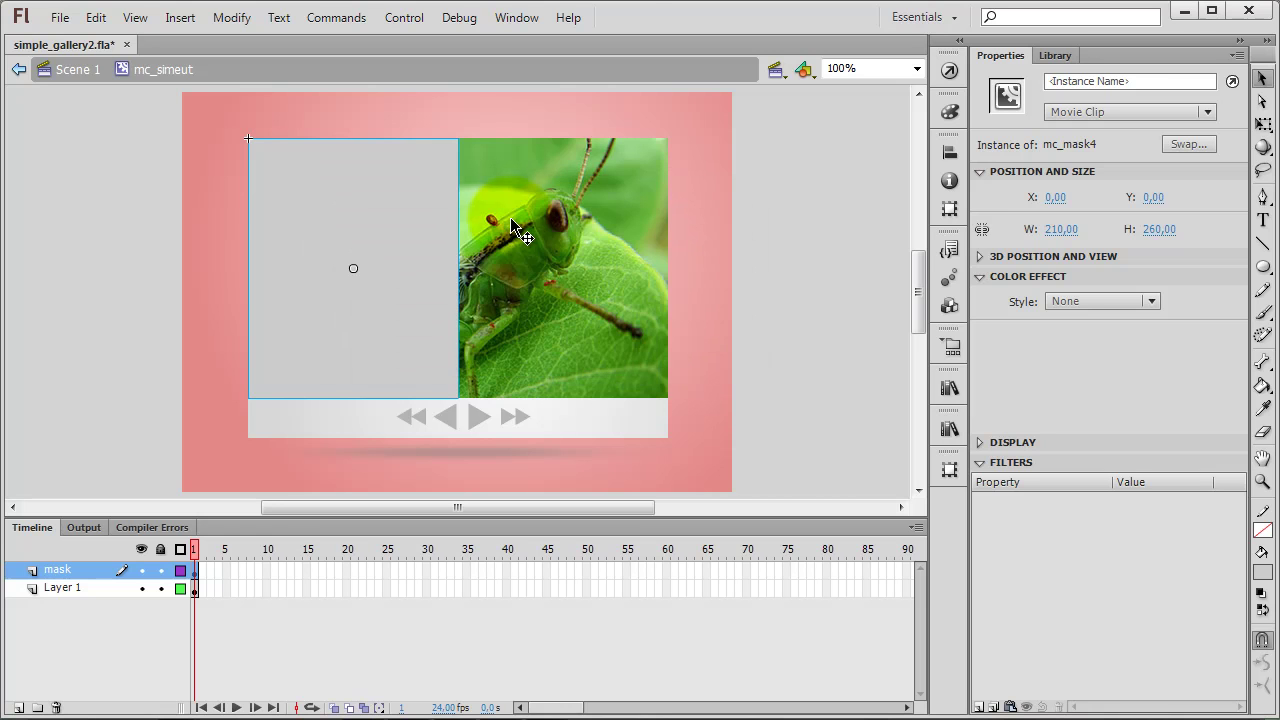
Edit mc_mask4 in place and duplicate its rectangle to the right, positioning the copy at X 210.
right_click(392, 233)
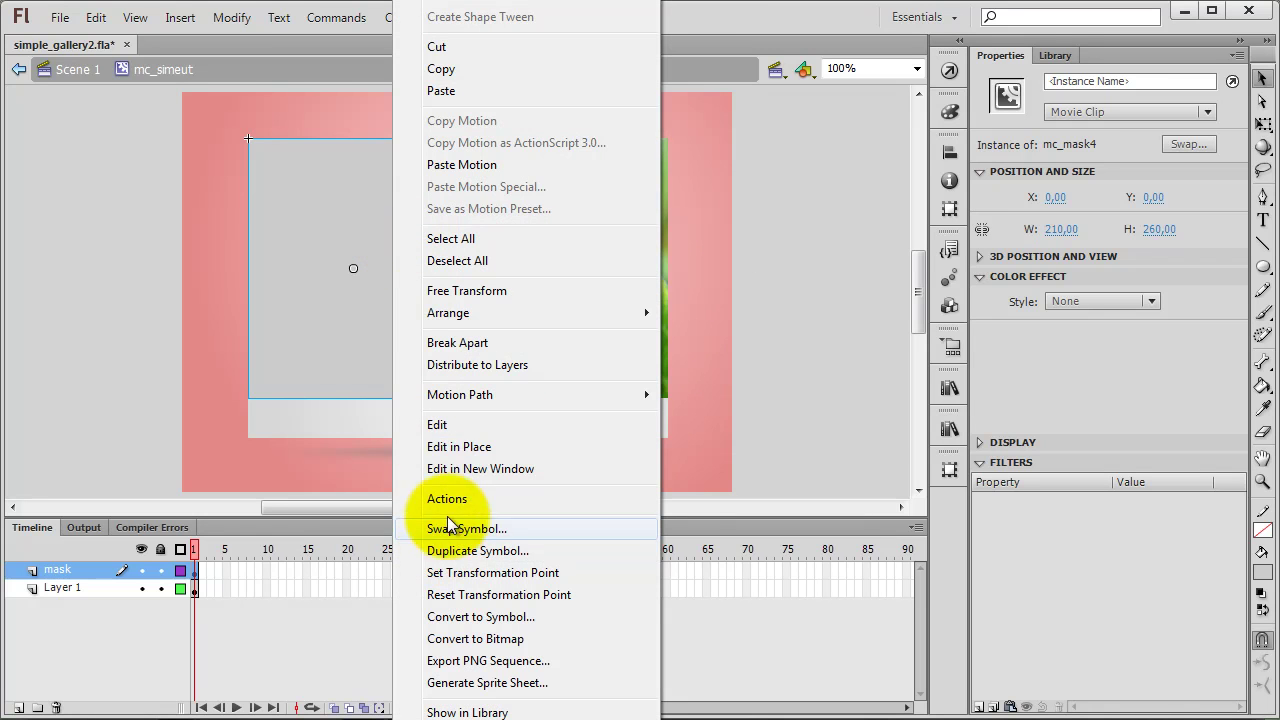
click(452, 456)
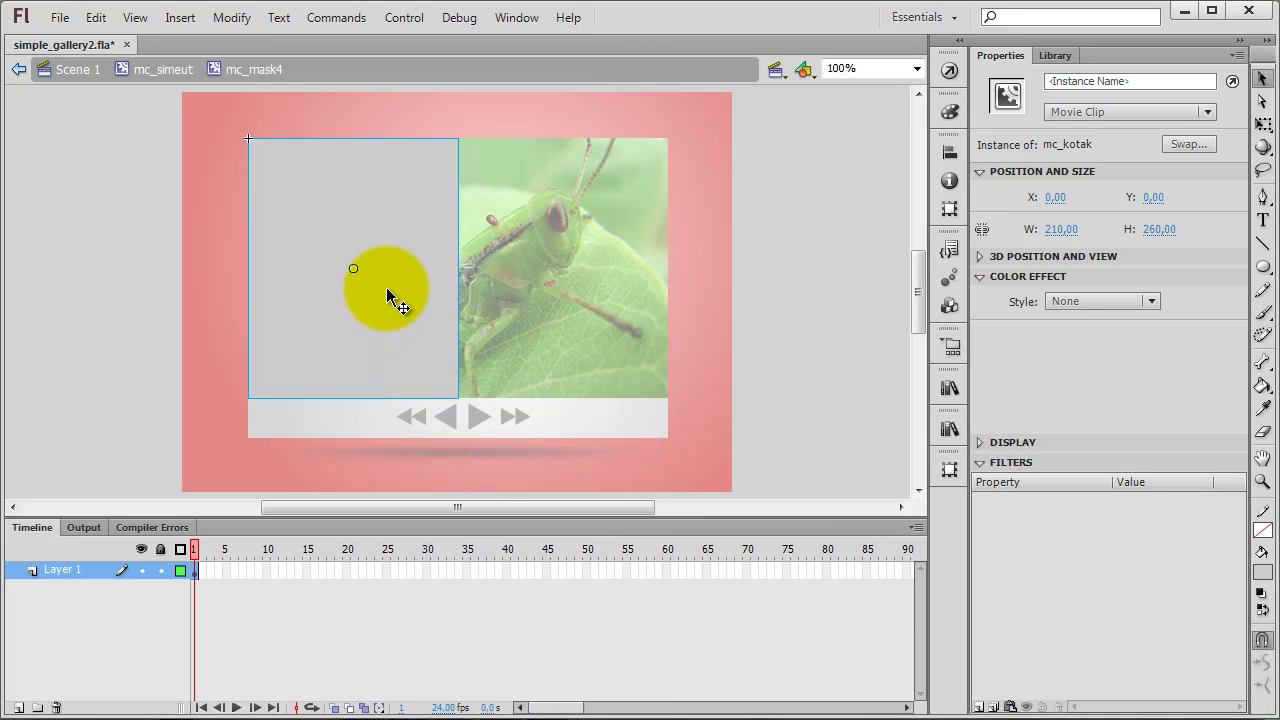
drag(386, 288, 616, 287)
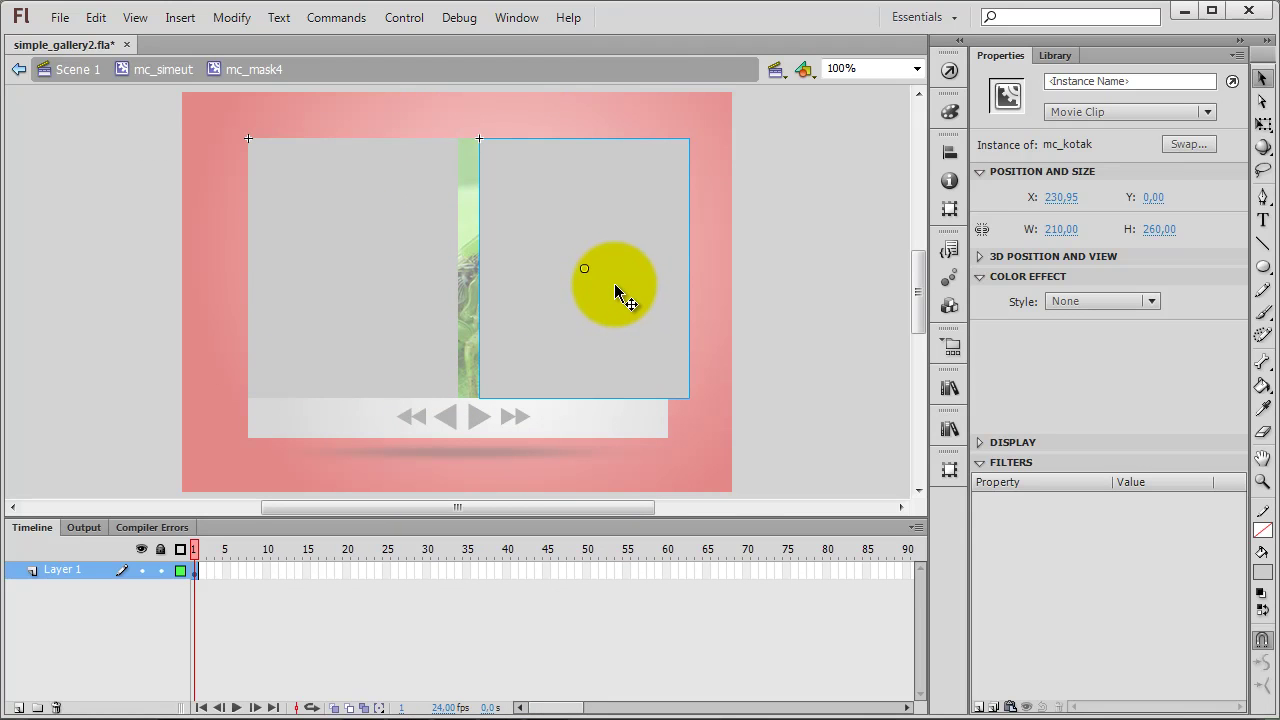
click(1062, 196)
text(210)
key(Return)
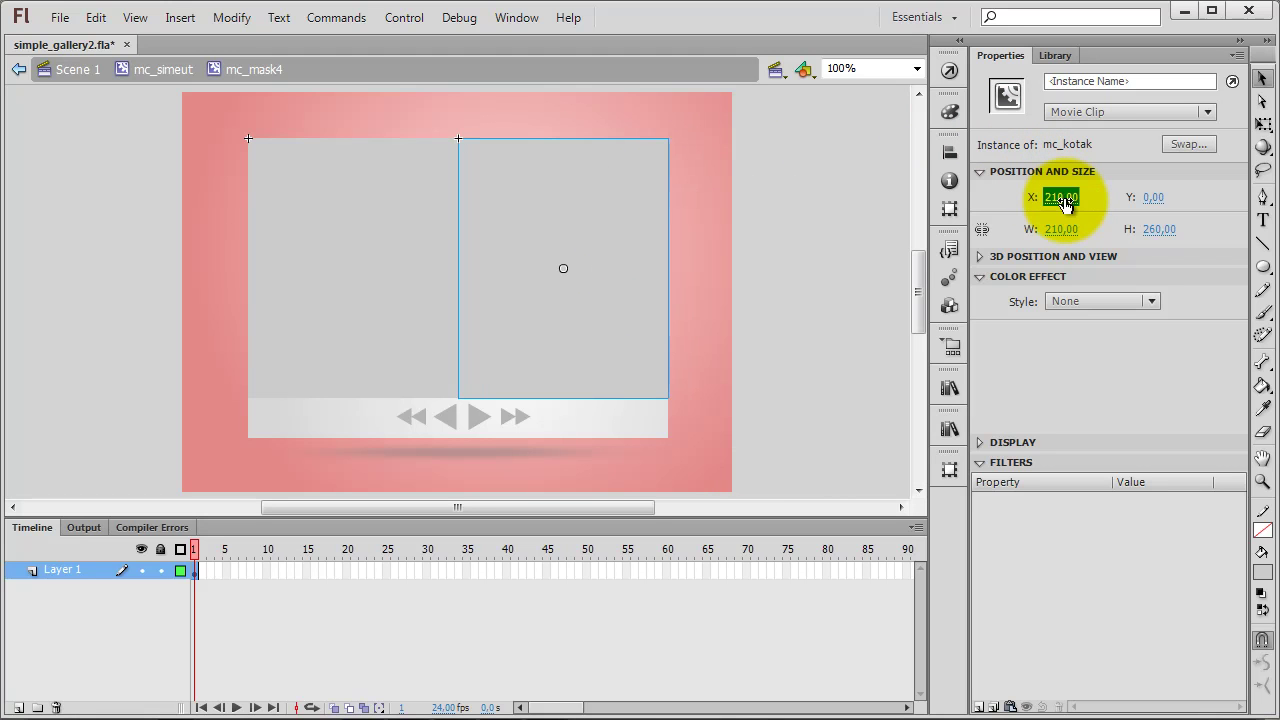
click(840, 240)
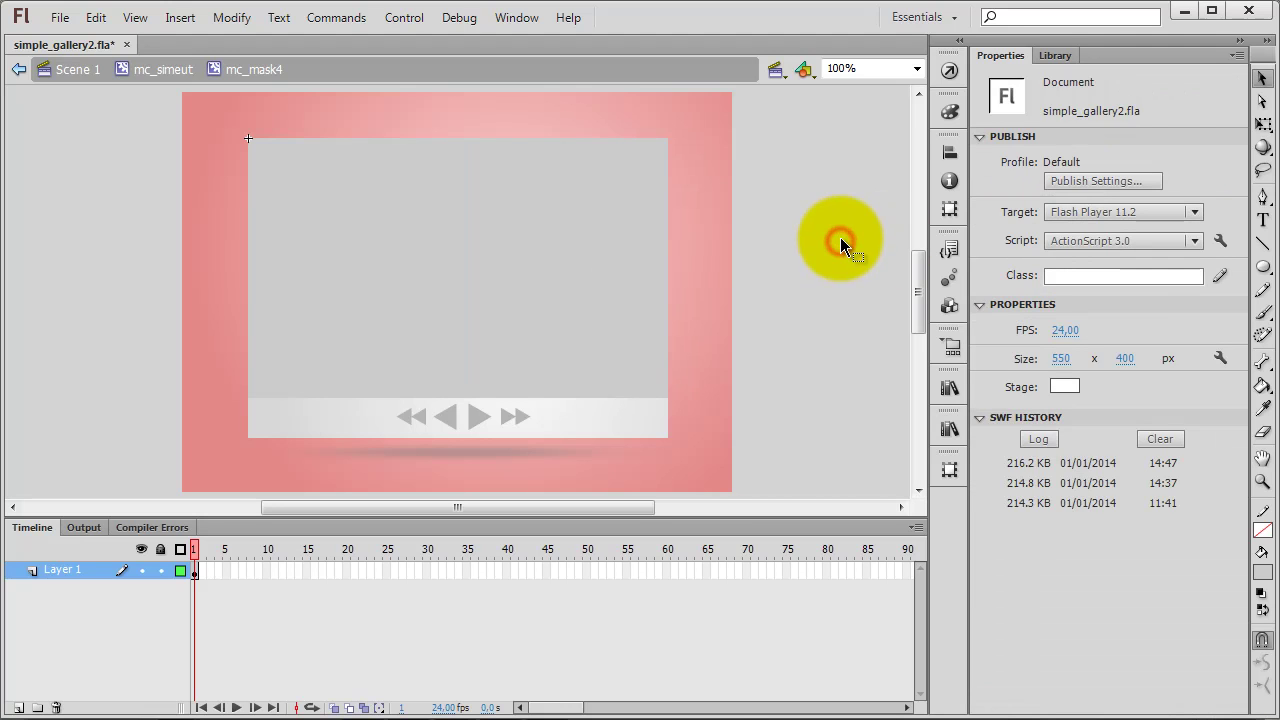
click(609, 289)
click(401, 290)
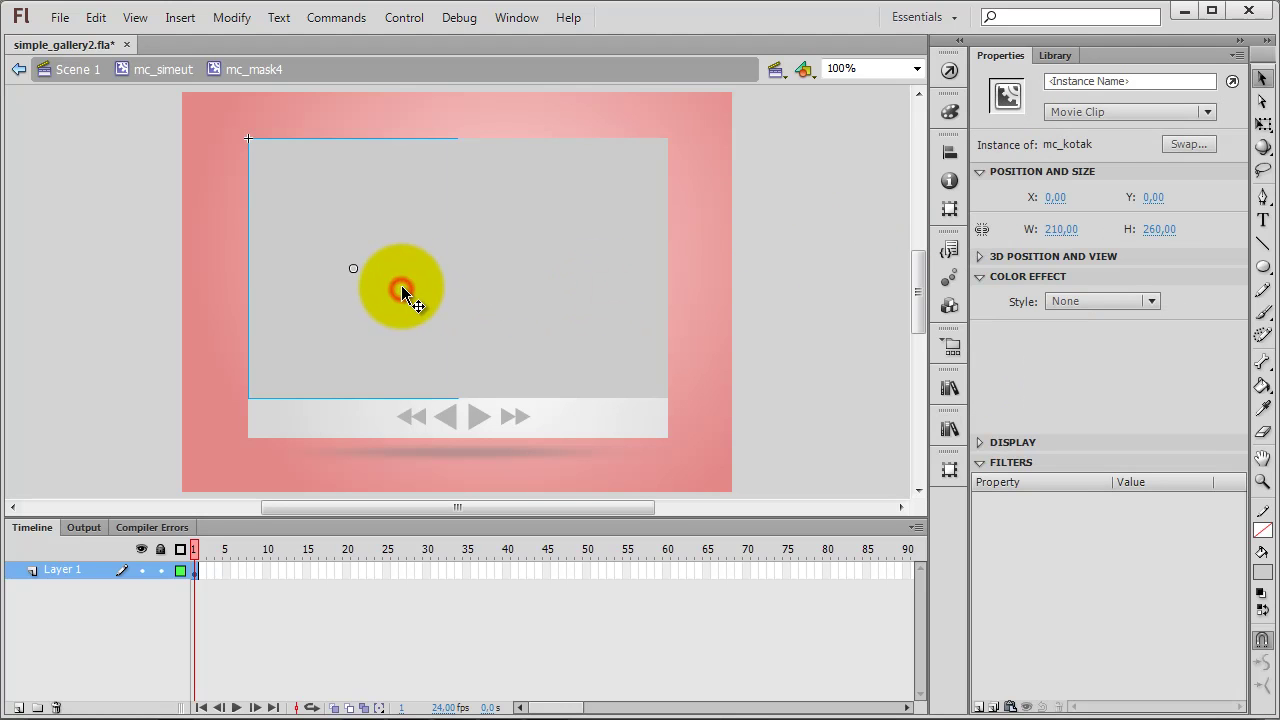
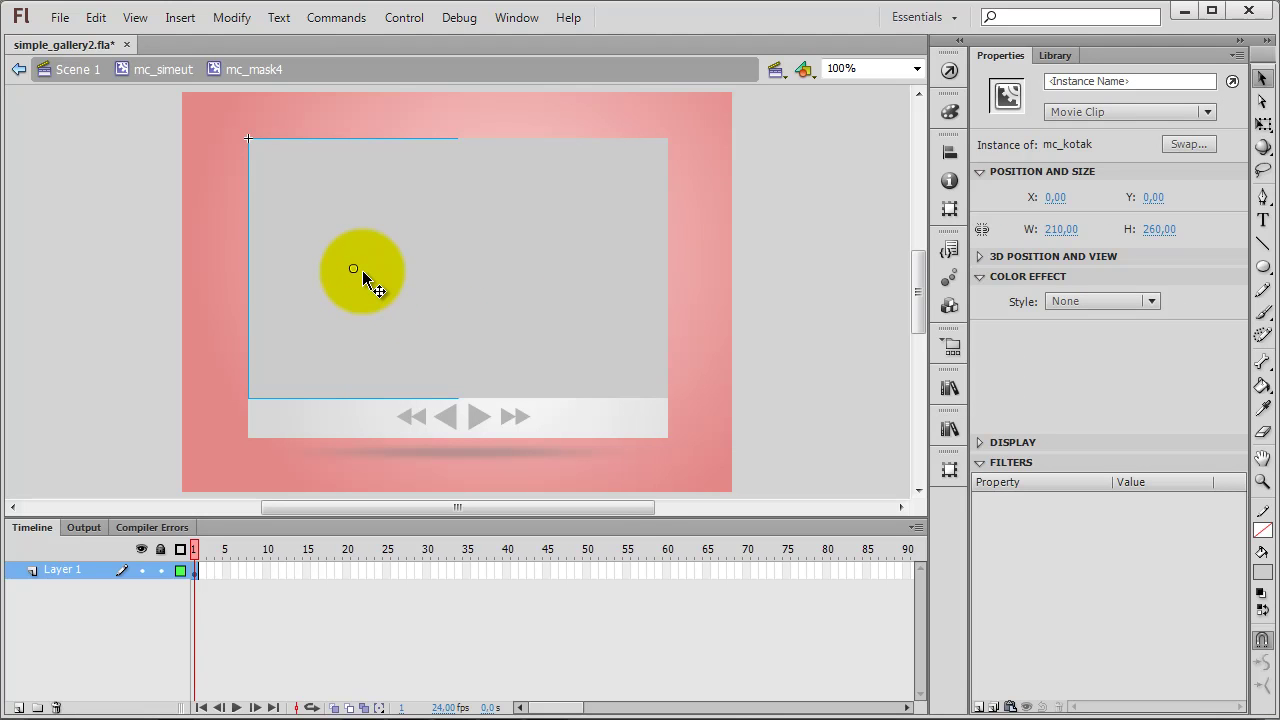
Distribute the right-hand mc_kotak rectangle in mc_mask4 onto its own layer.
right_click(362, 270)
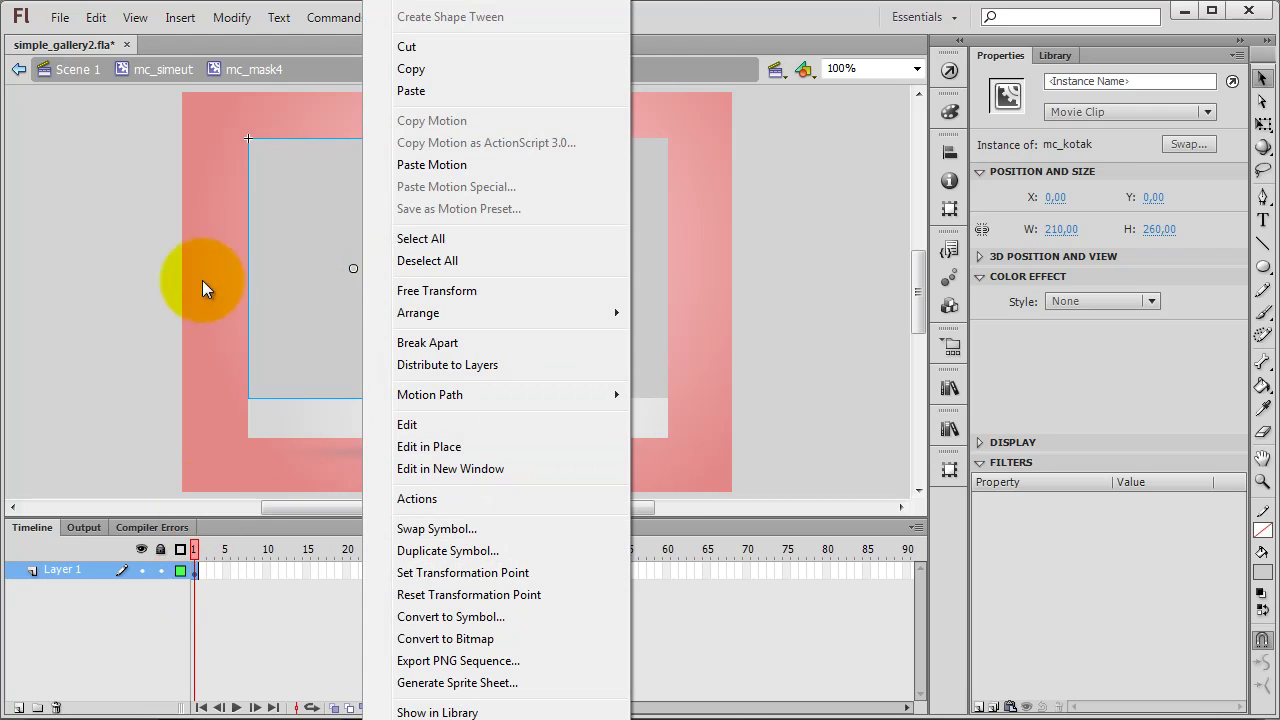
click(160, 286)
click(160, 286)
click(562, 256)
right_click(562, 256)
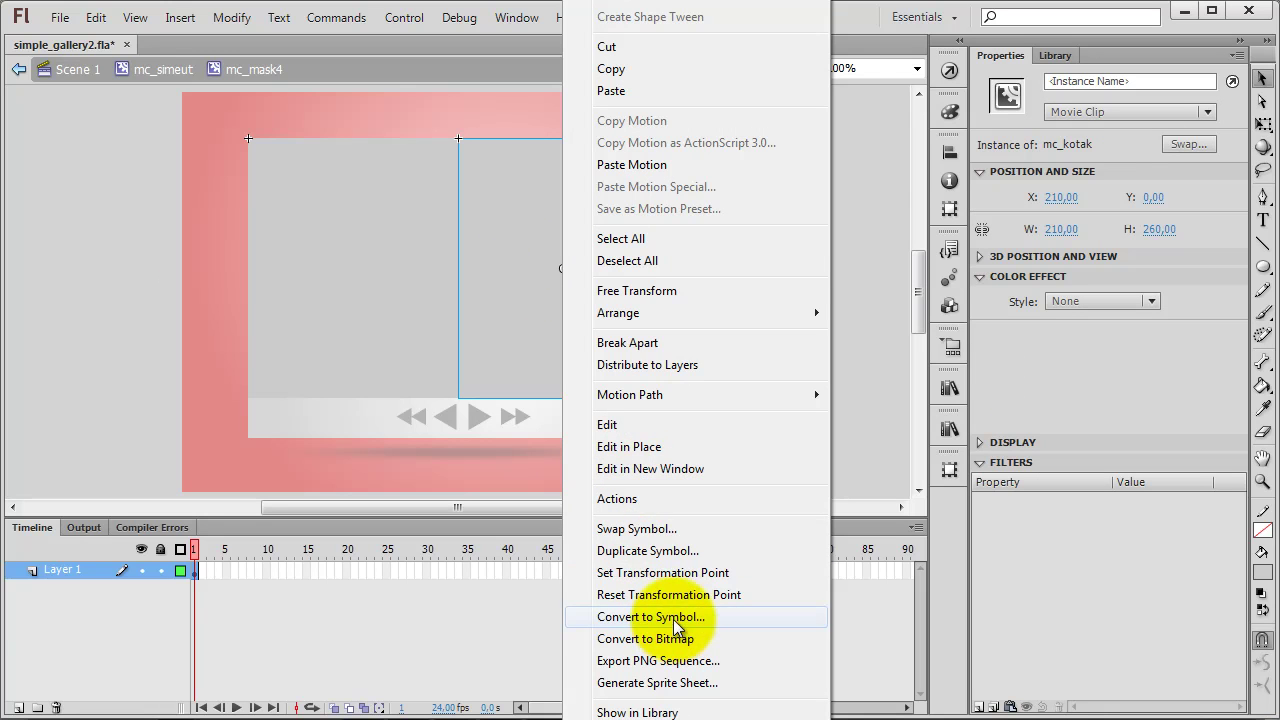
click(663, 364)
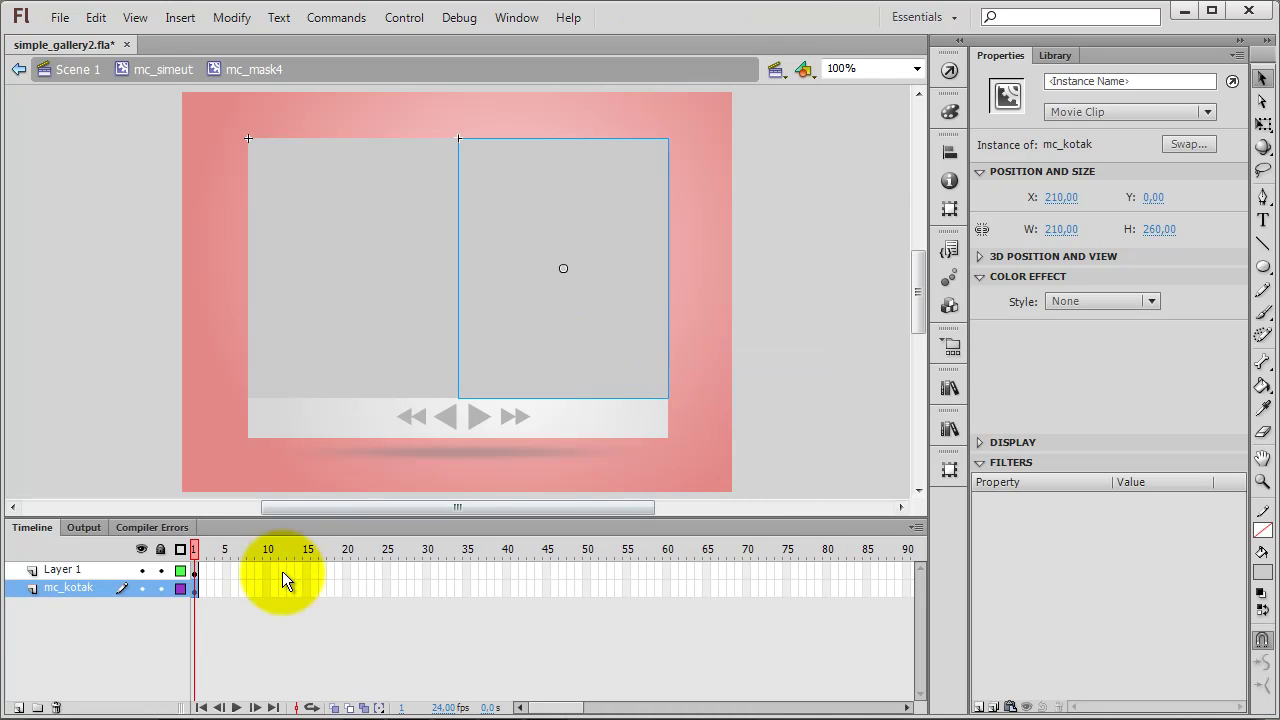
Create a motion tween for the left rectangle on Layer 1 and extend it to frame 25 with an ending keyframe.
click(197, 571)
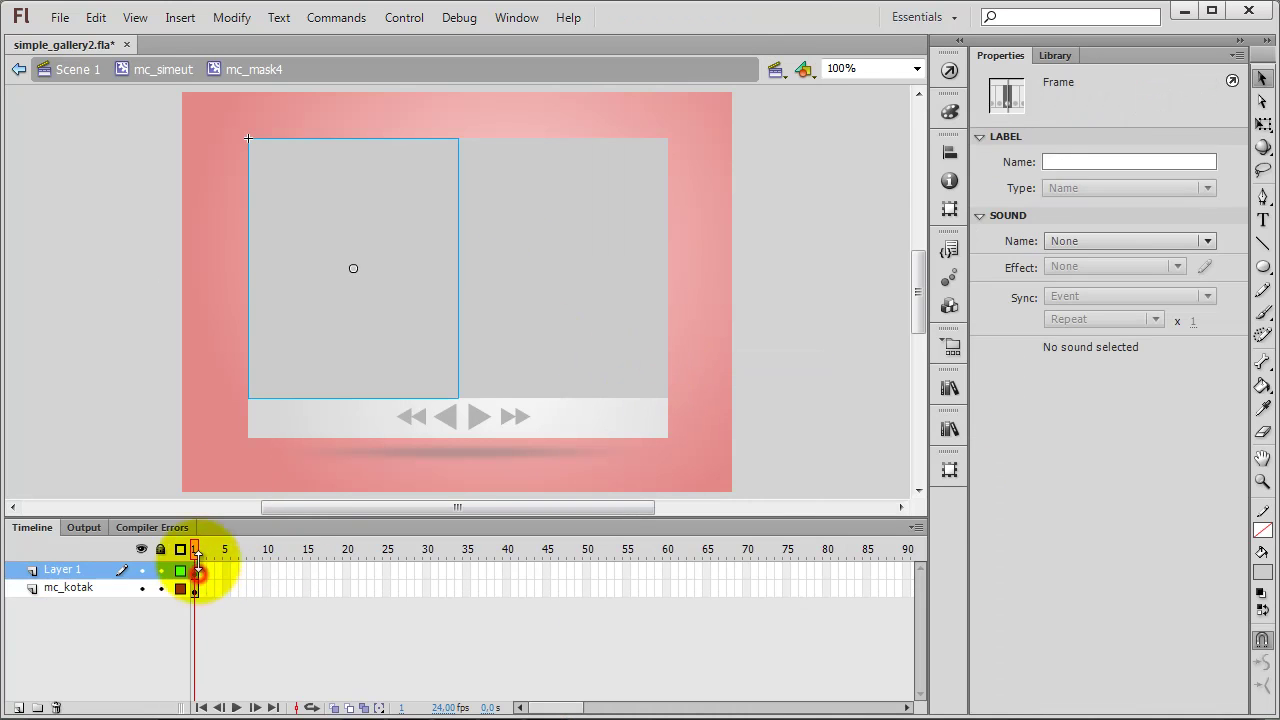
right_click(307, 312)
right_click(190, 569)
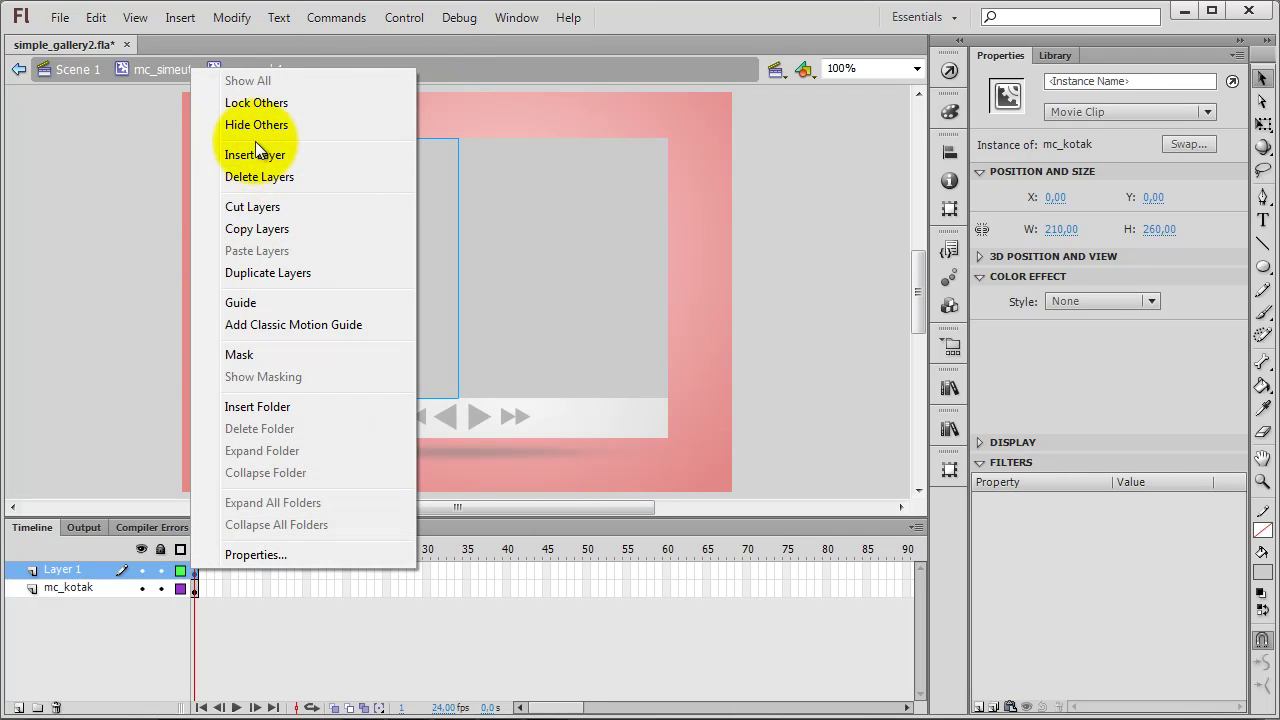
click(195, 572)
right_click(195, 573)
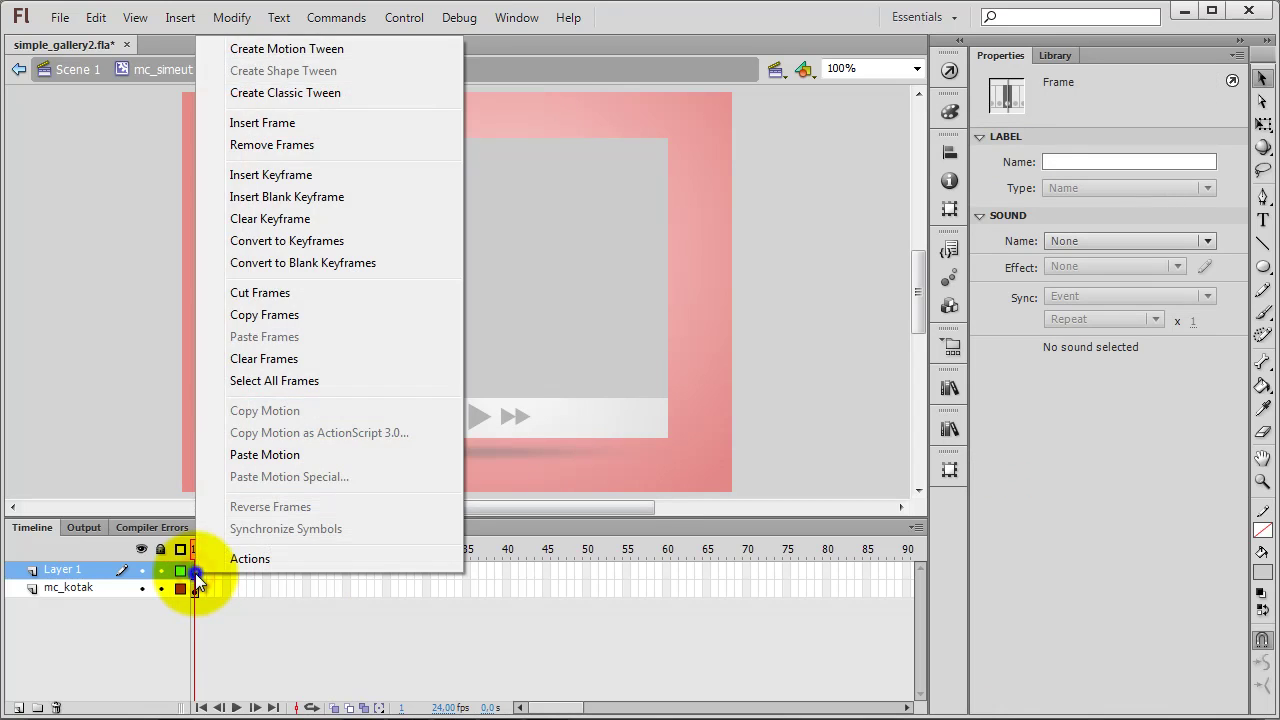
click(280, 47)
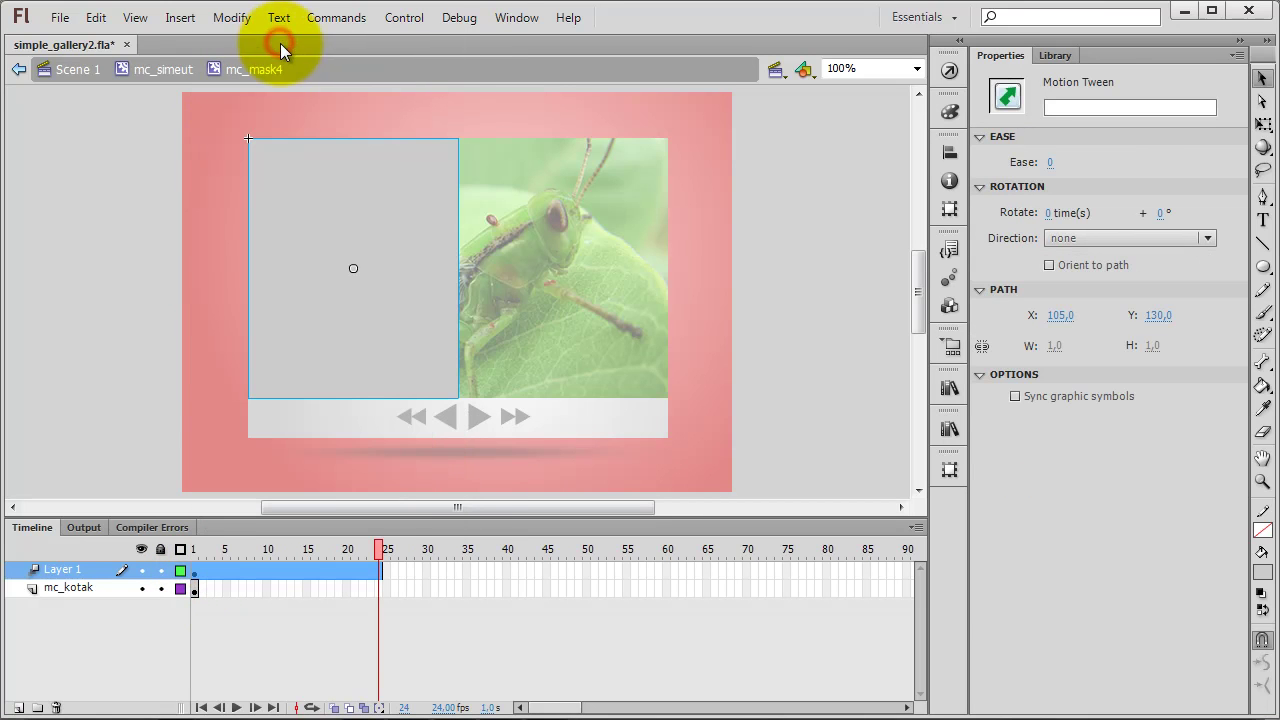
drag(382, 569, 387, 570)
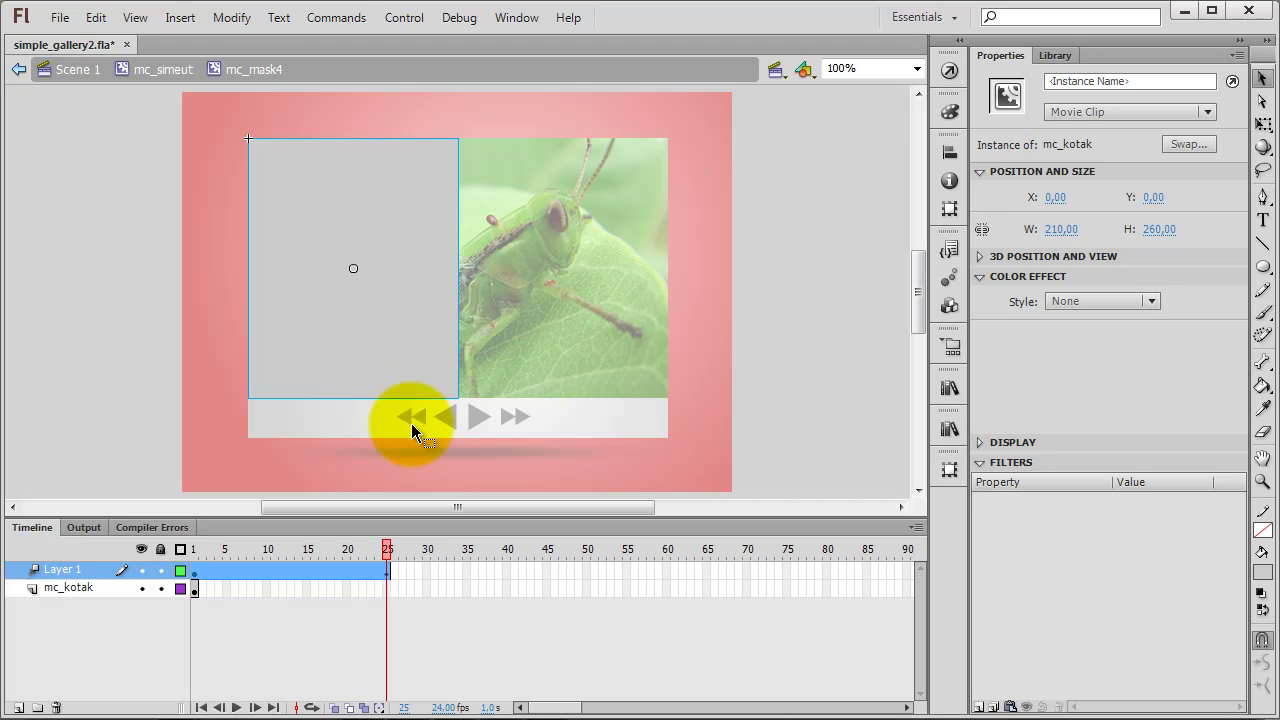
At frame 1, shrink the left rectangle around its centre to about 13 wide and 16 high, and check the tween up to frame 25.
drag(388, 549, 196, 550)
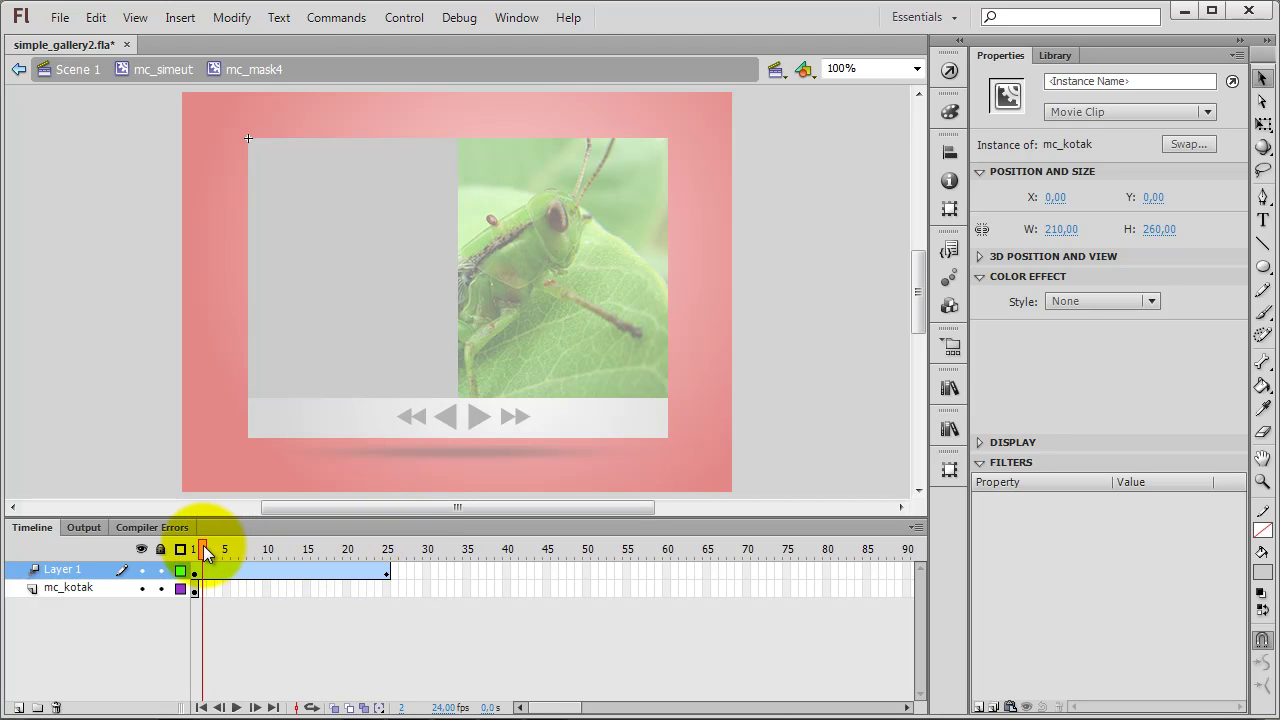
click(330, 300)
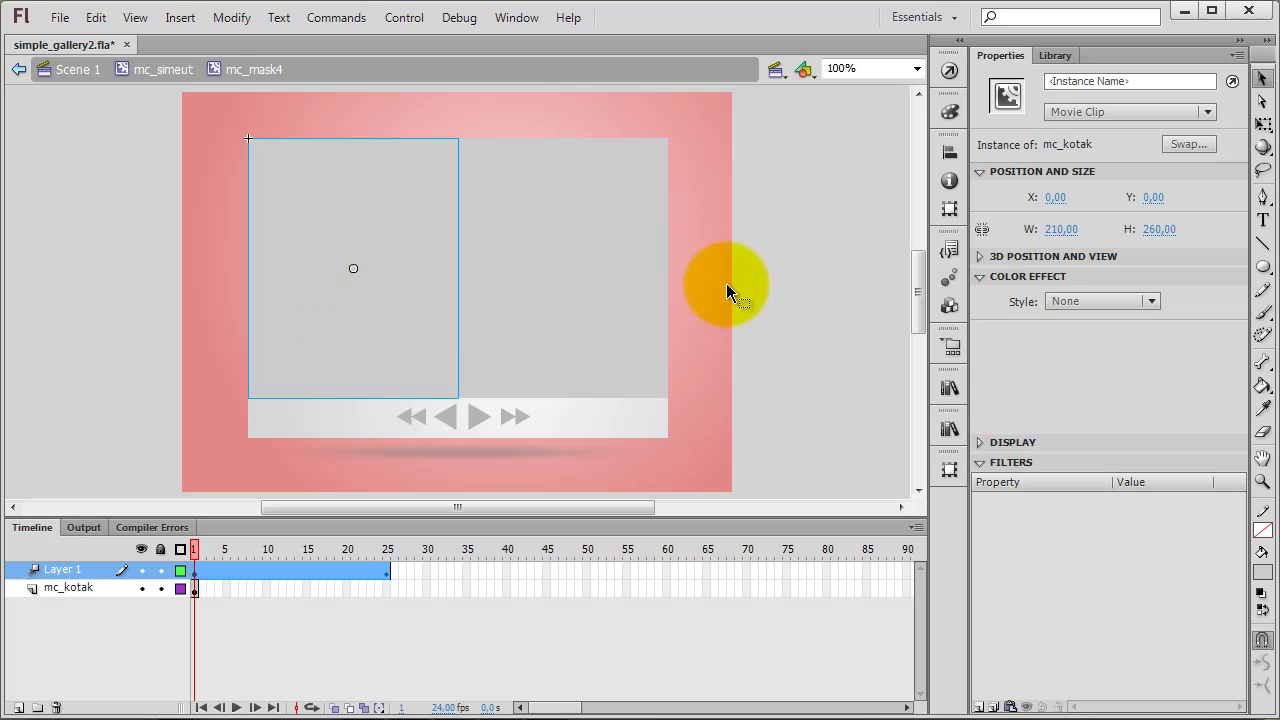
click(344, 286)
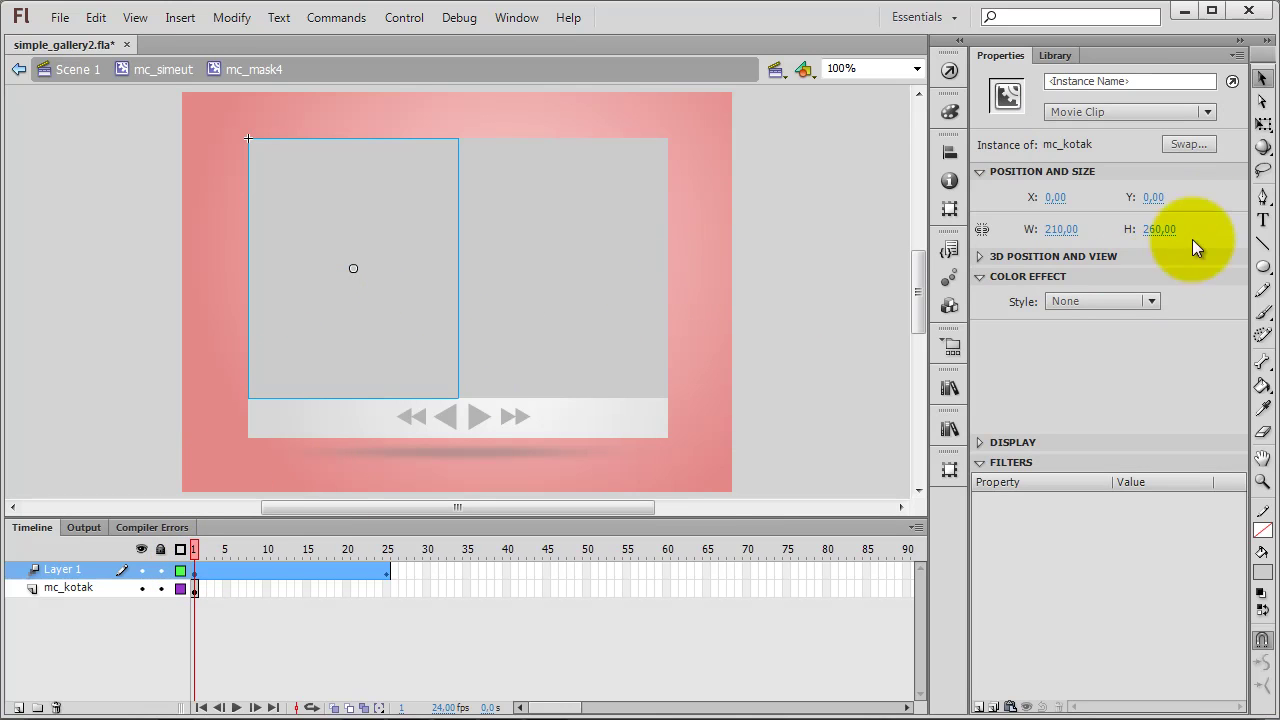
click(1263, 124)
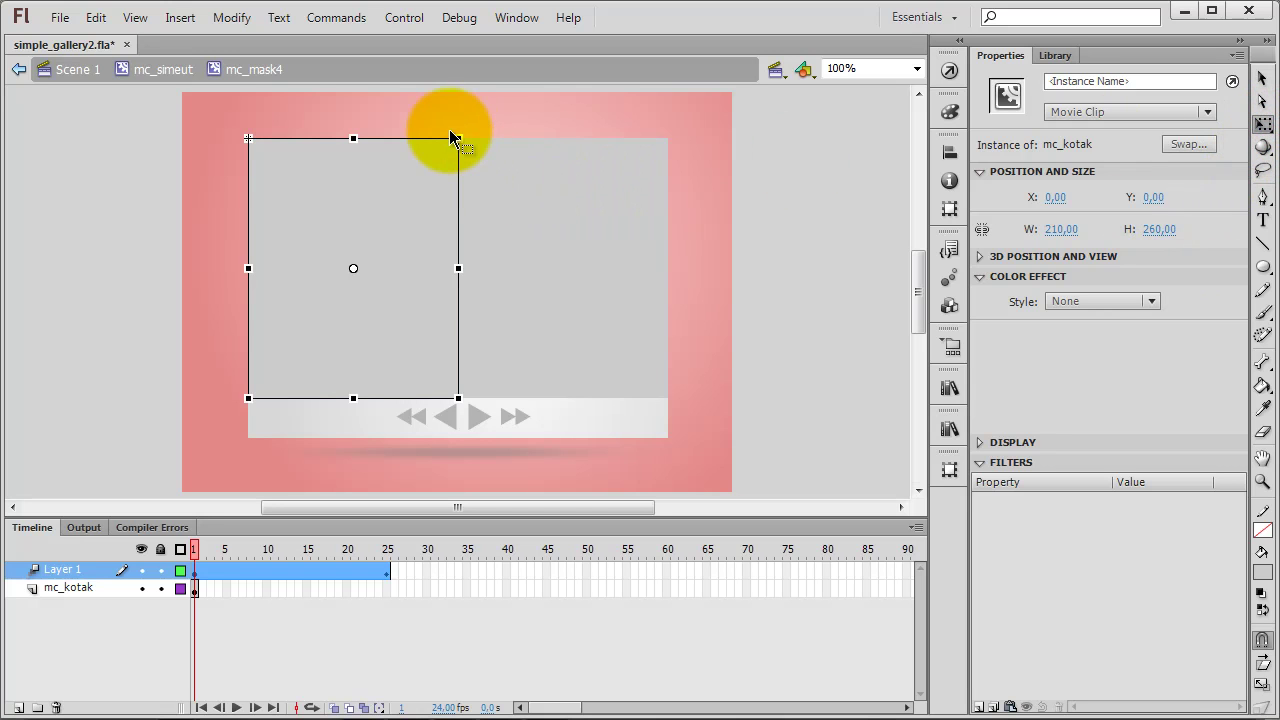
drag(457, 140, 364, 261)
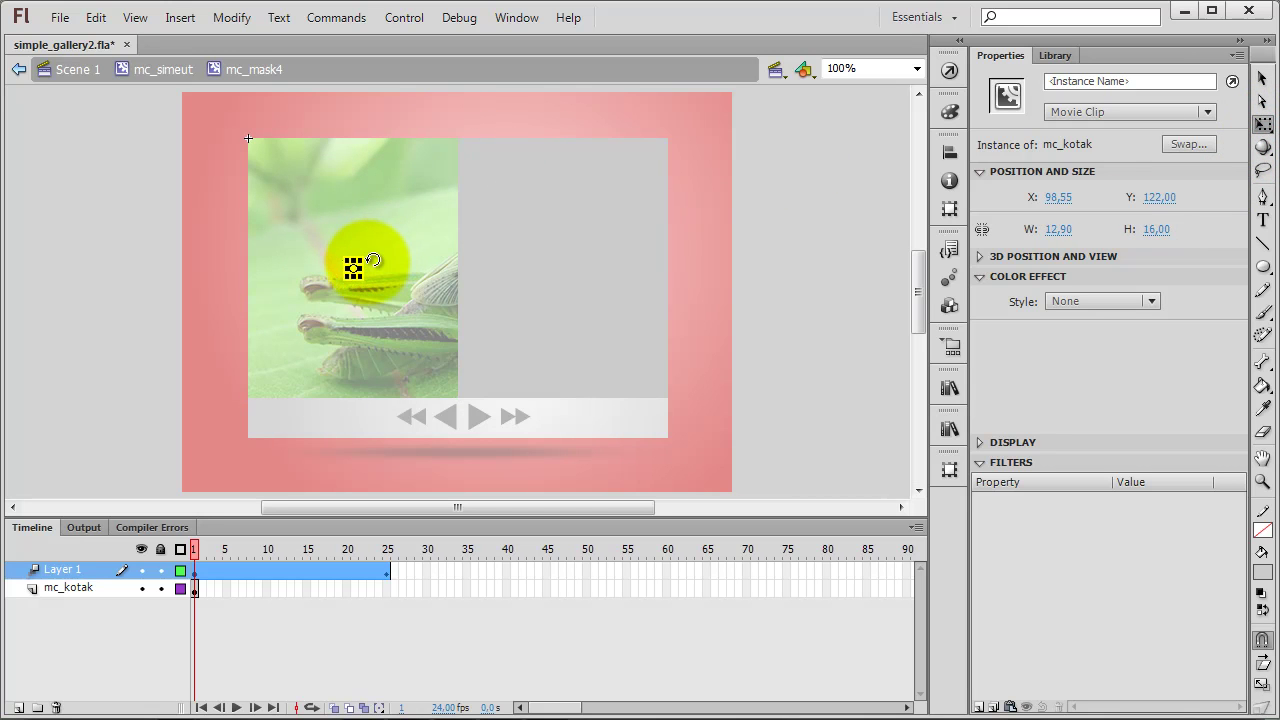
drag(197, 550, 399, 547)
click(386, 571)
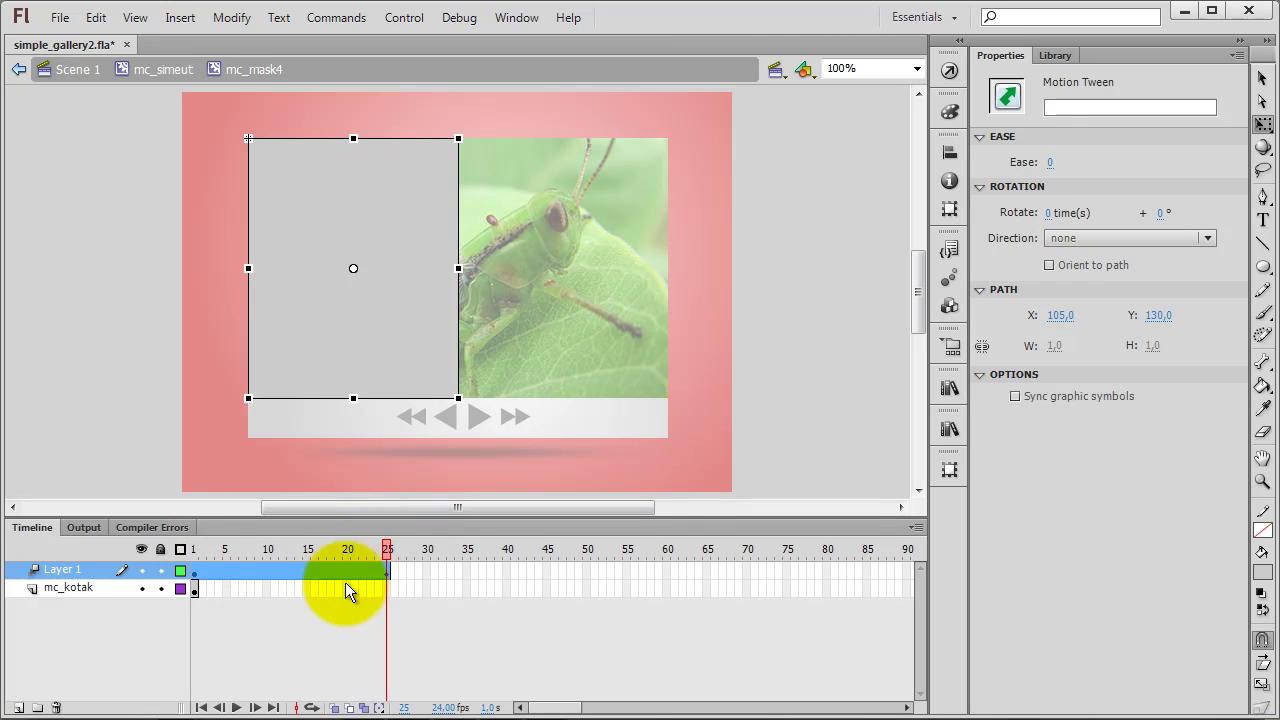
click(197, 590)
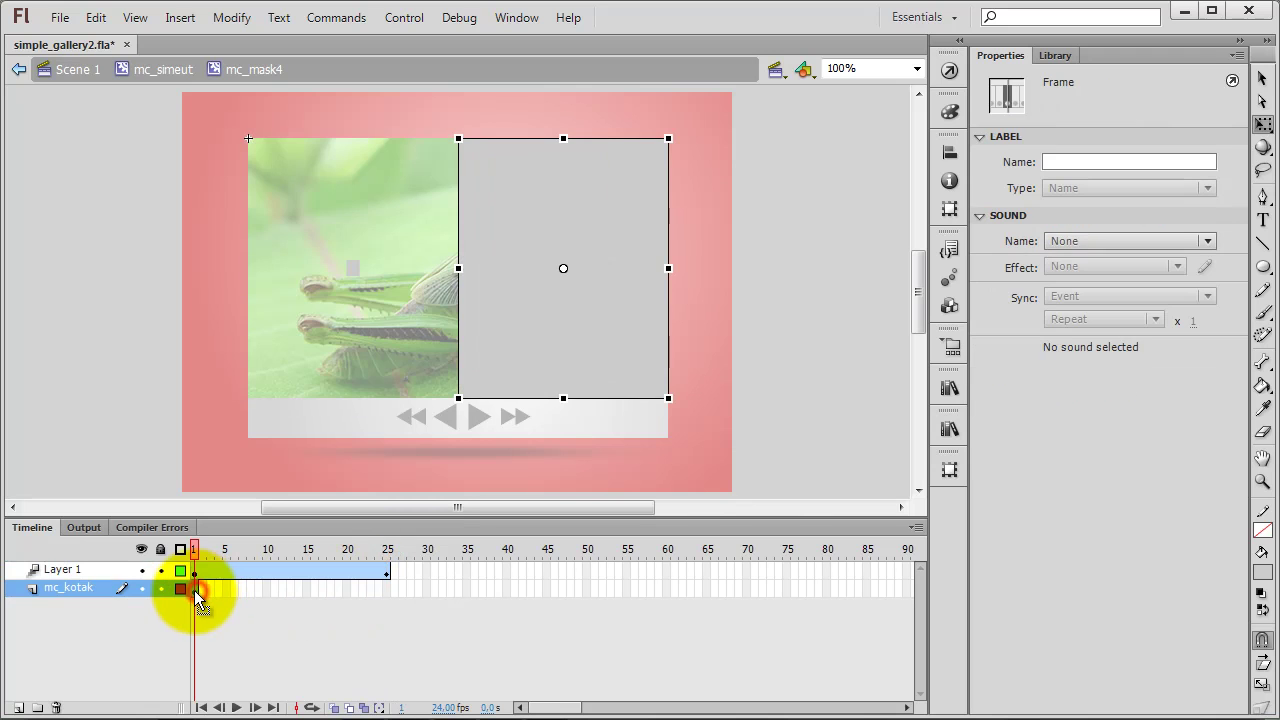
right_click(198, 586)
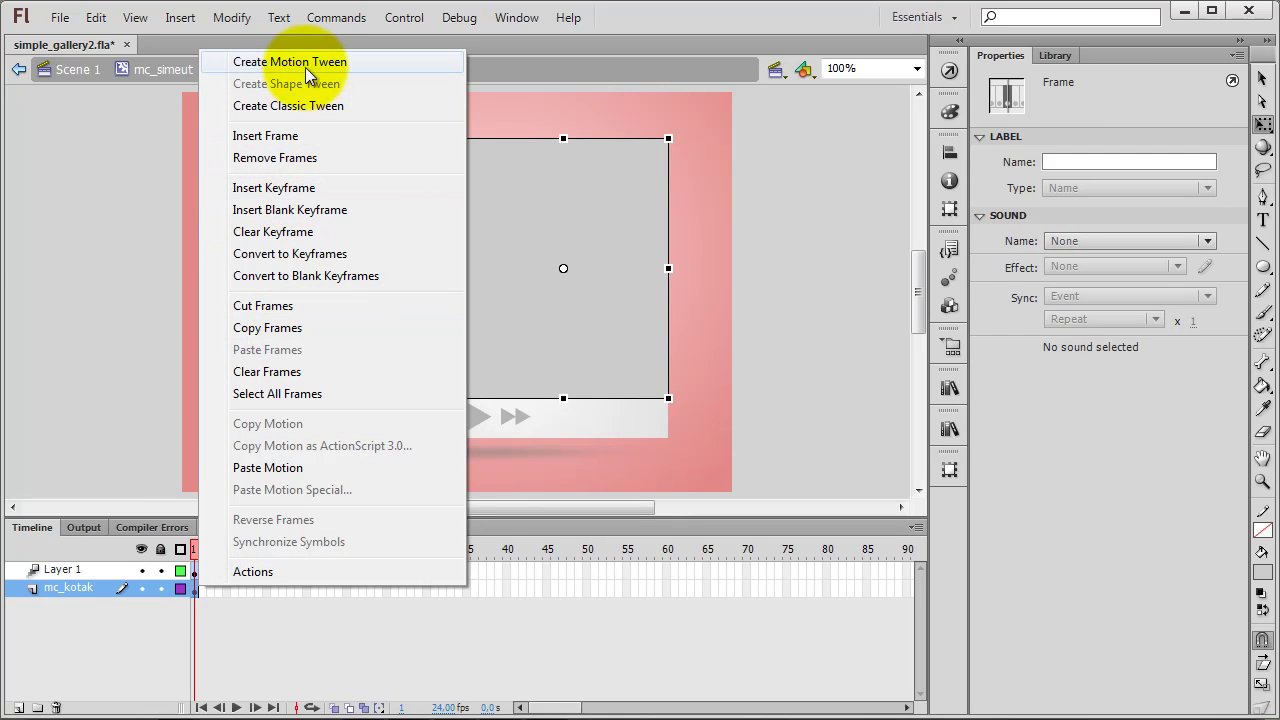
click(36, 237)
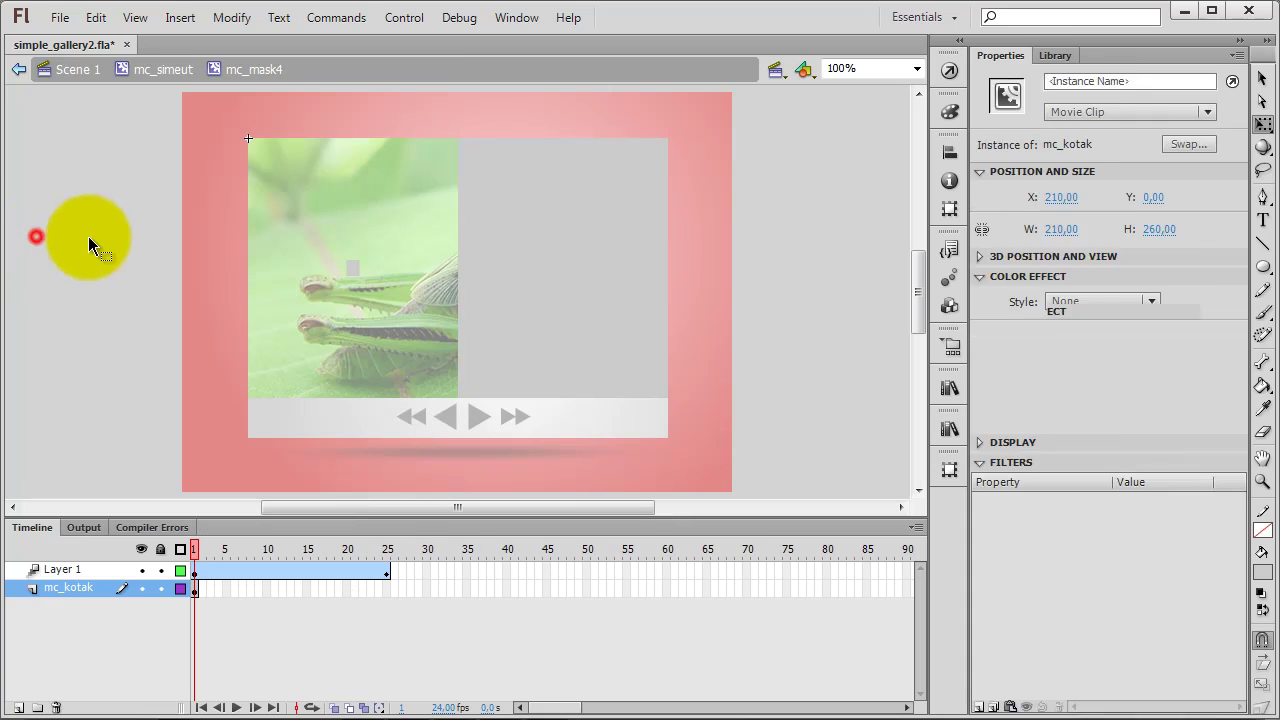
Copy the motion of the Layer 1 tween and paste it onto frame 1 of the mc_kotak layer.
click(300, 569)
right_click(299, 570)
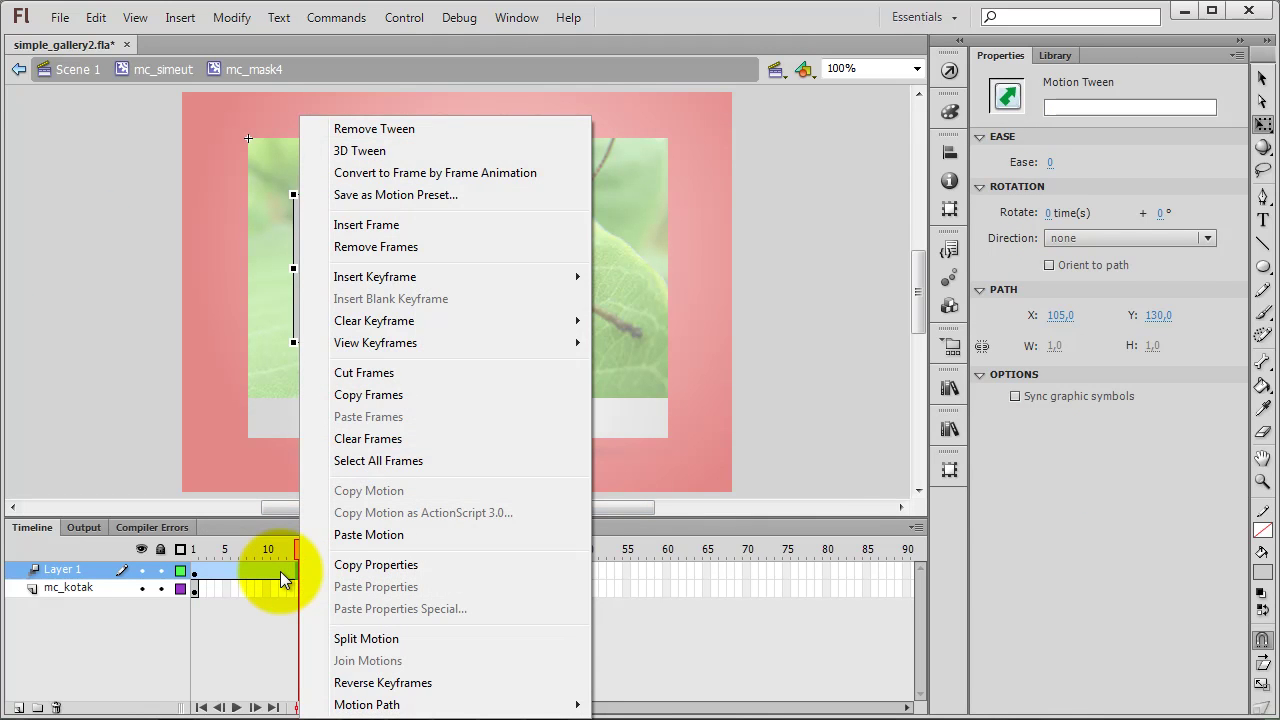
click(280, 571)
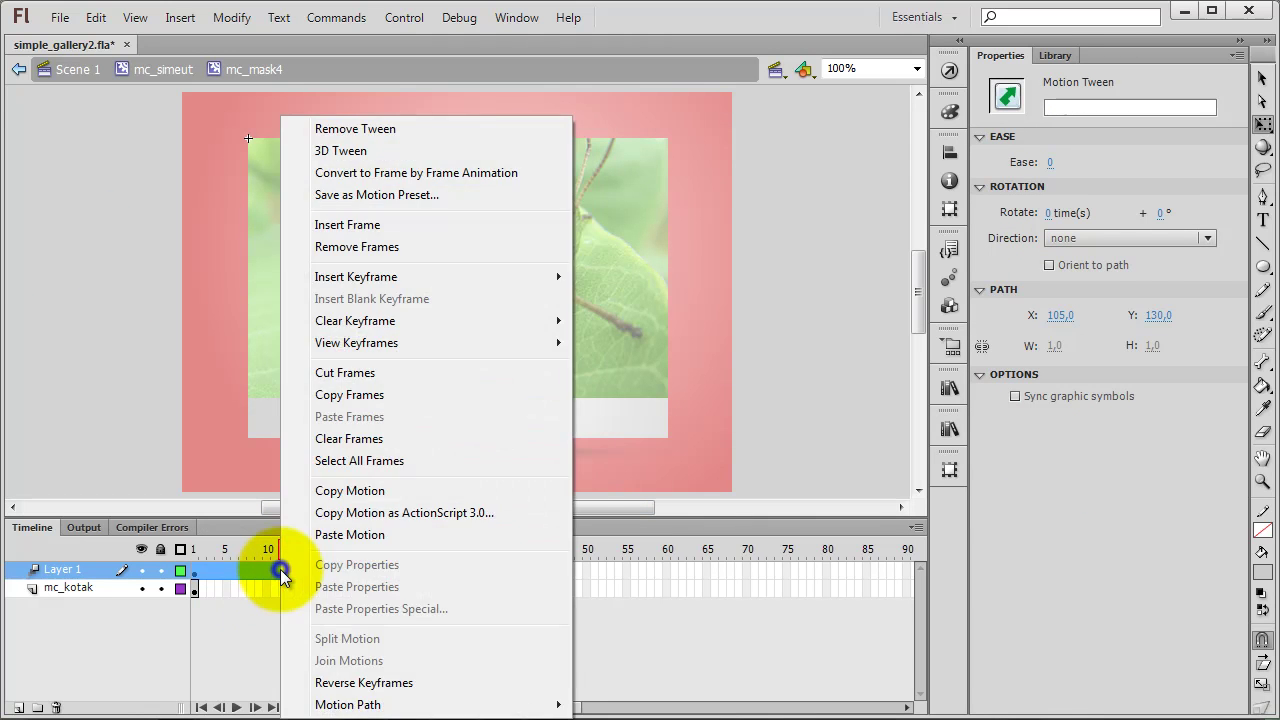
right_click(280, 571)
click(351, 492)
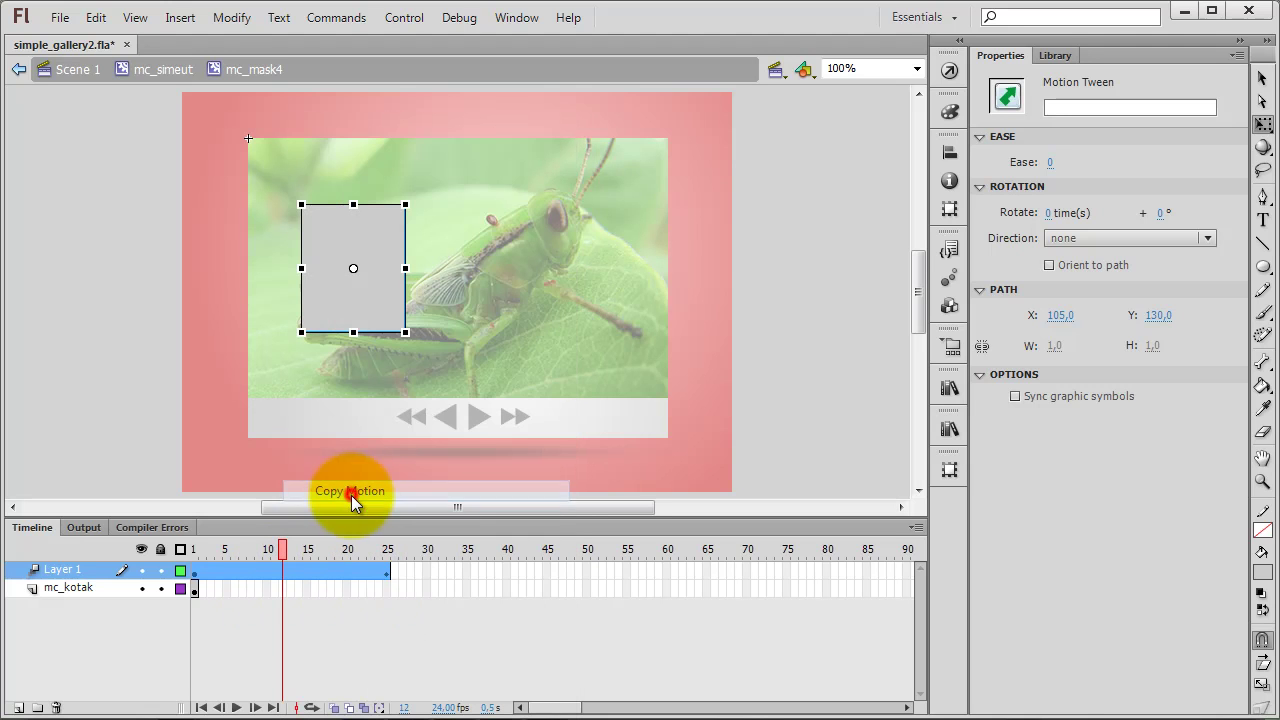
click(195, 587)
right_click(195, 587)
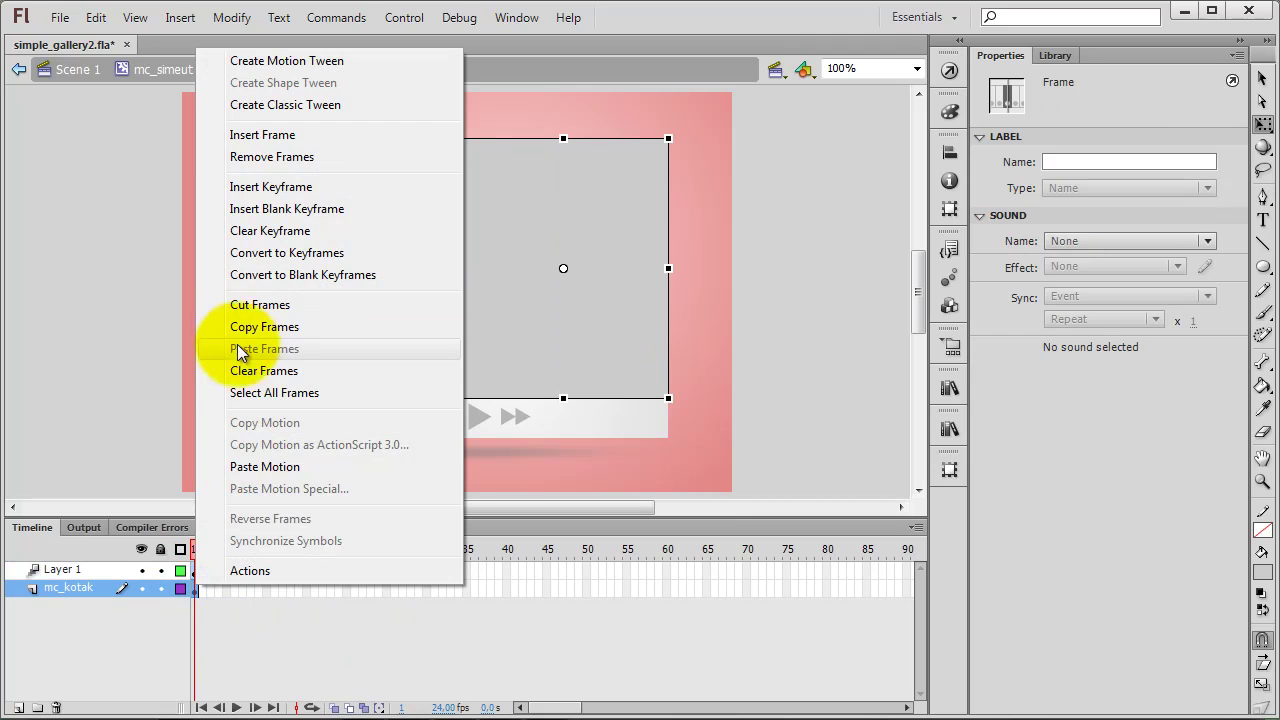
click(250, 466)
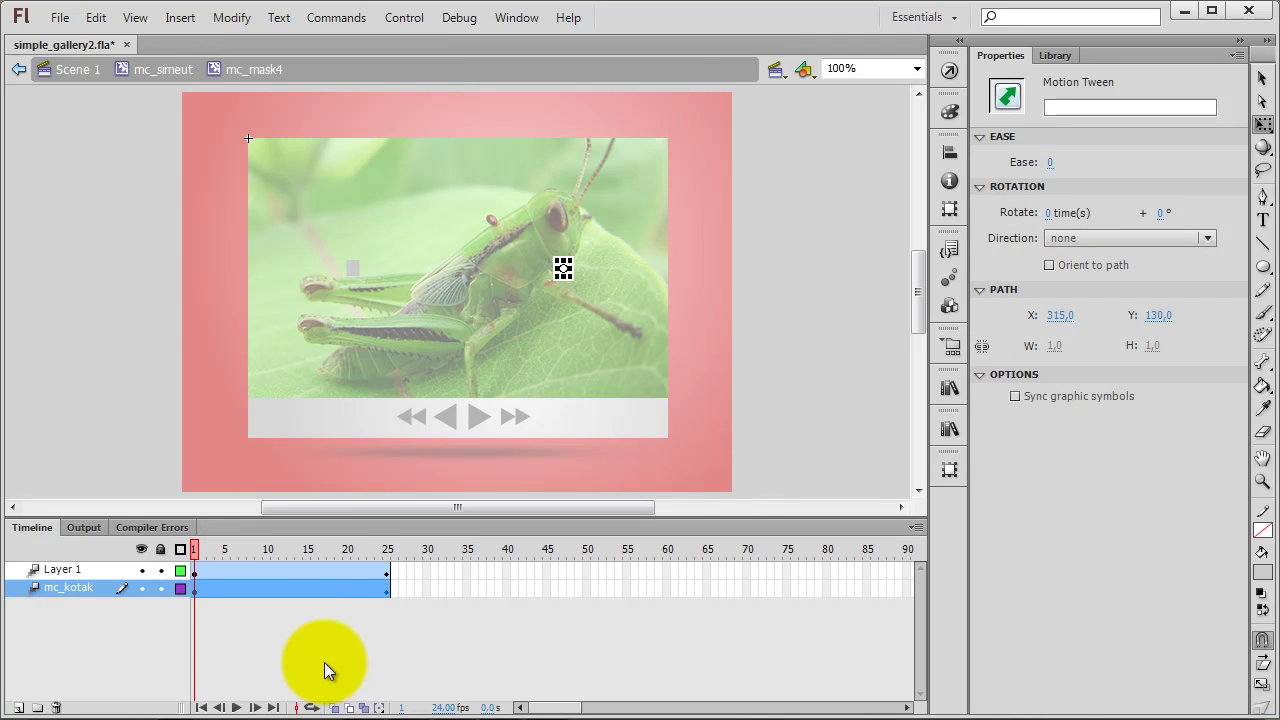
Preview the paired tweens and set the Layer 1 tween's rotation direction to CW.
drag(197, 550, 257, 550)
click(289, 570)
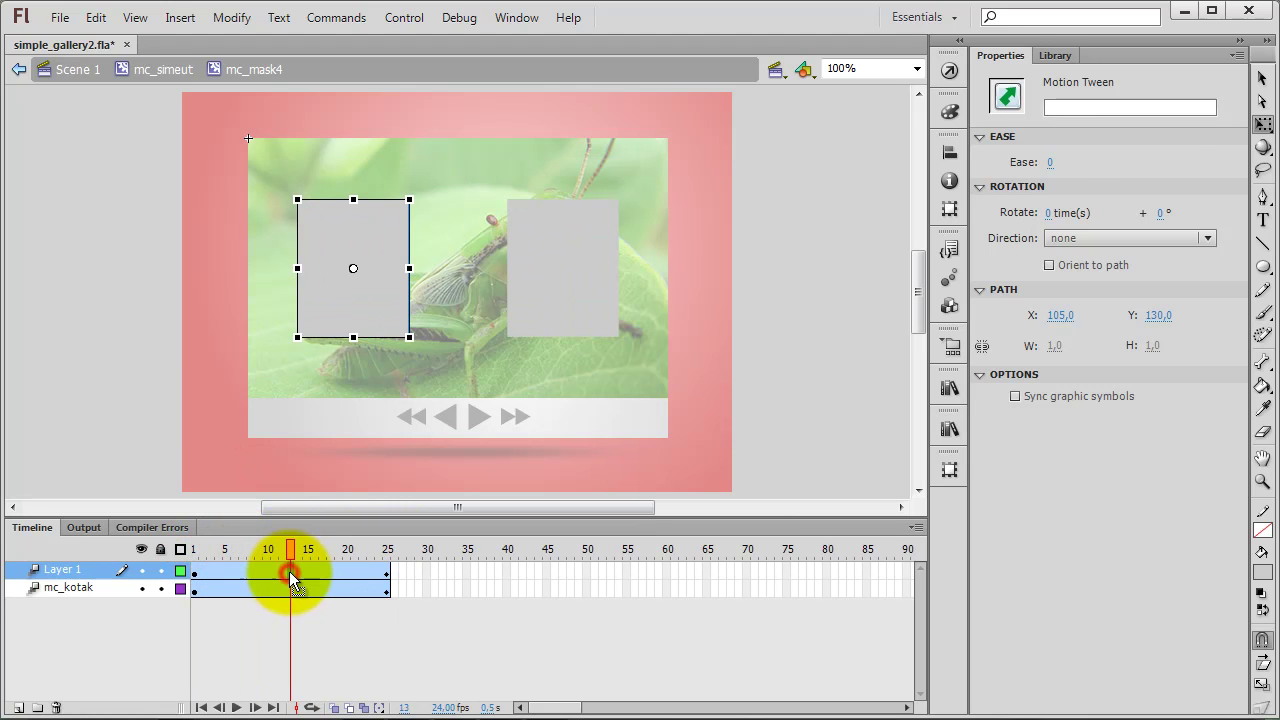
click(361, 304)
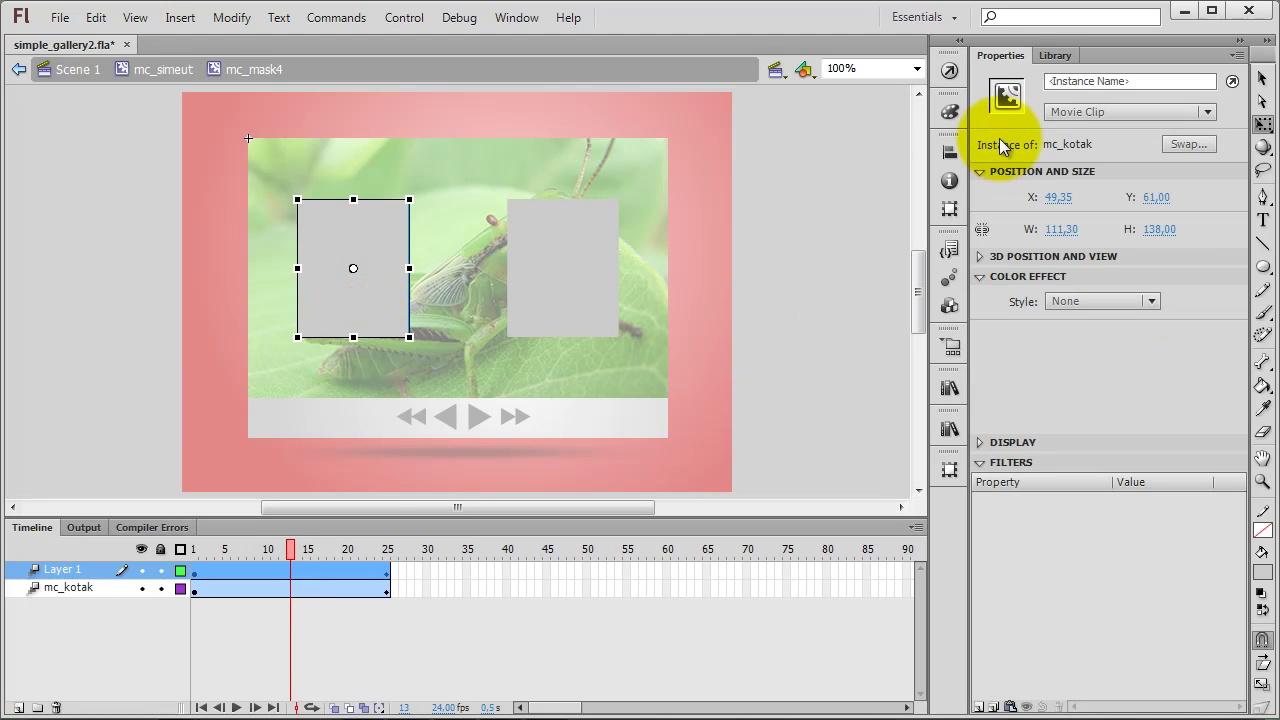
click(281, 575)
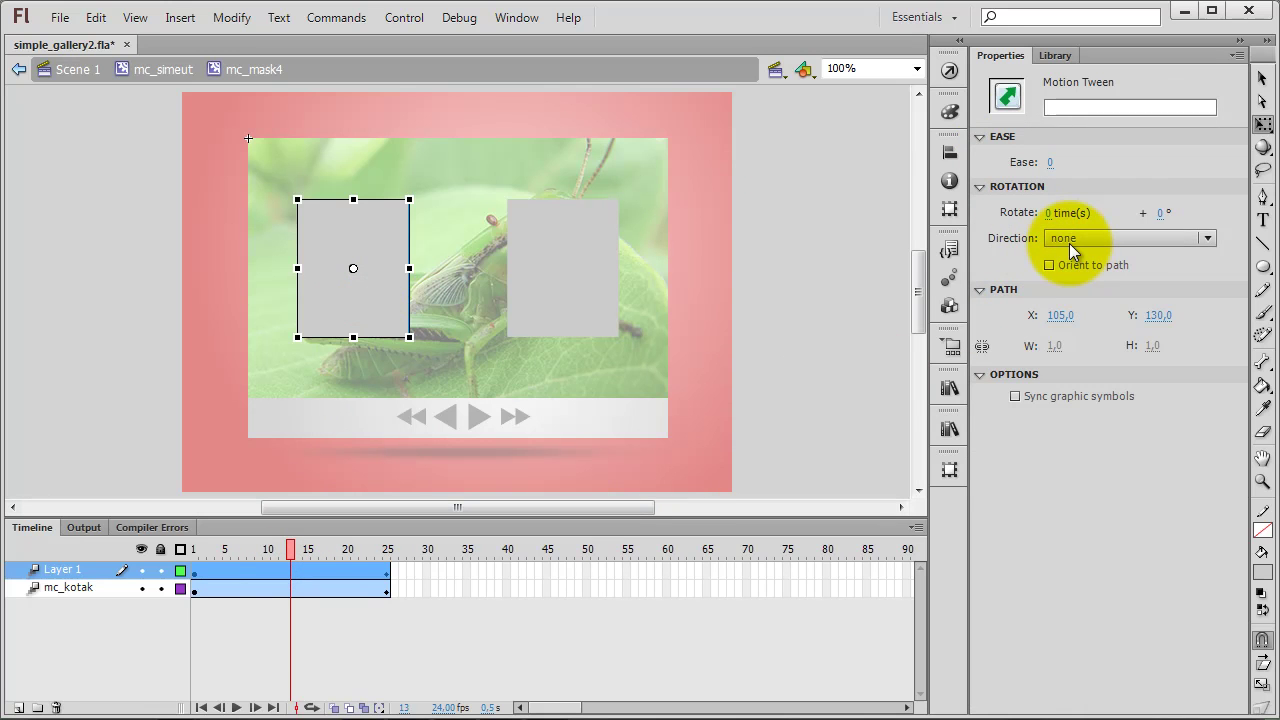
click(1069, 243)
click(1079, 285)
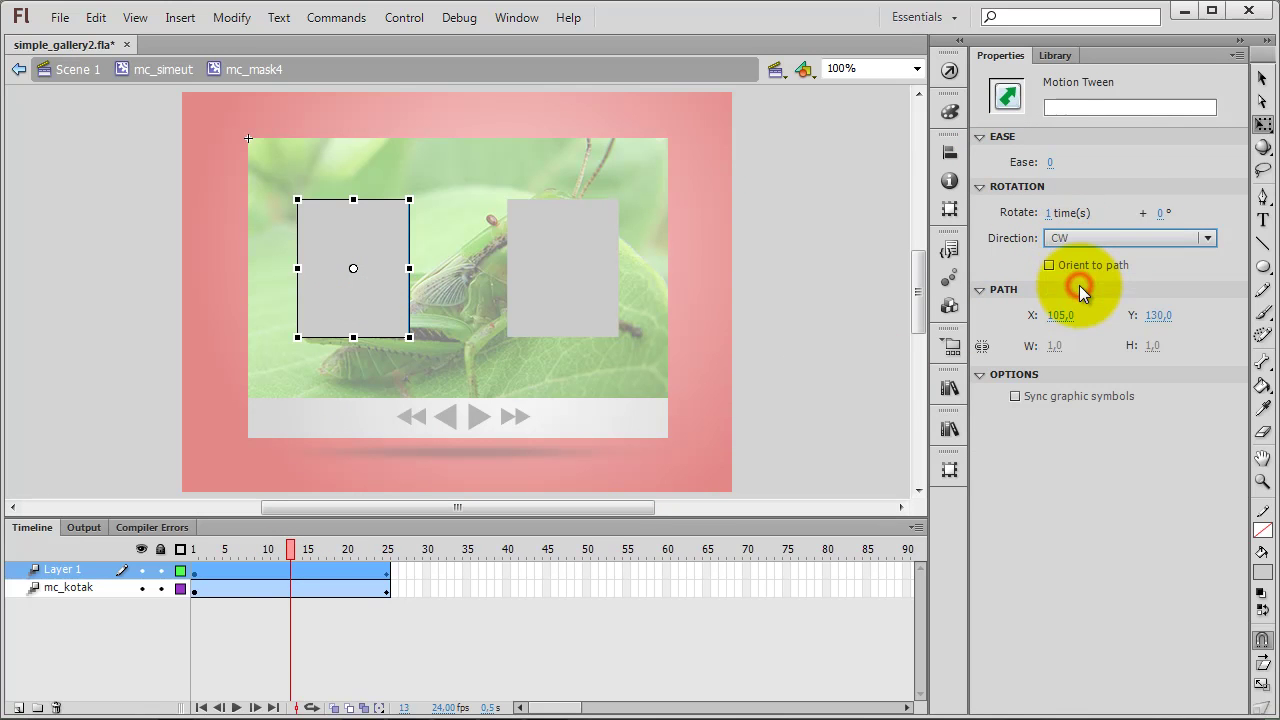
Set the mc_kotak layer tween's rotation direction to CCW and preview the animation through frame 25.
click(288, 593)
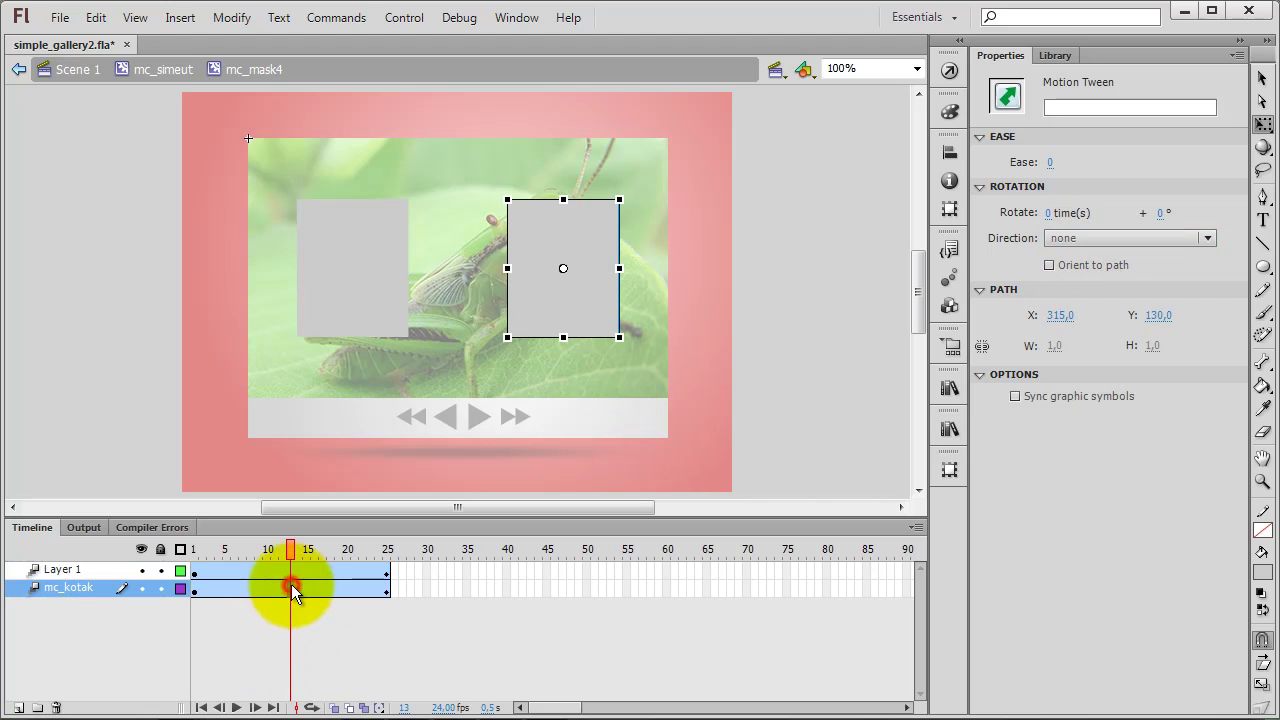
click(1108, 240)
click(1103, 304)
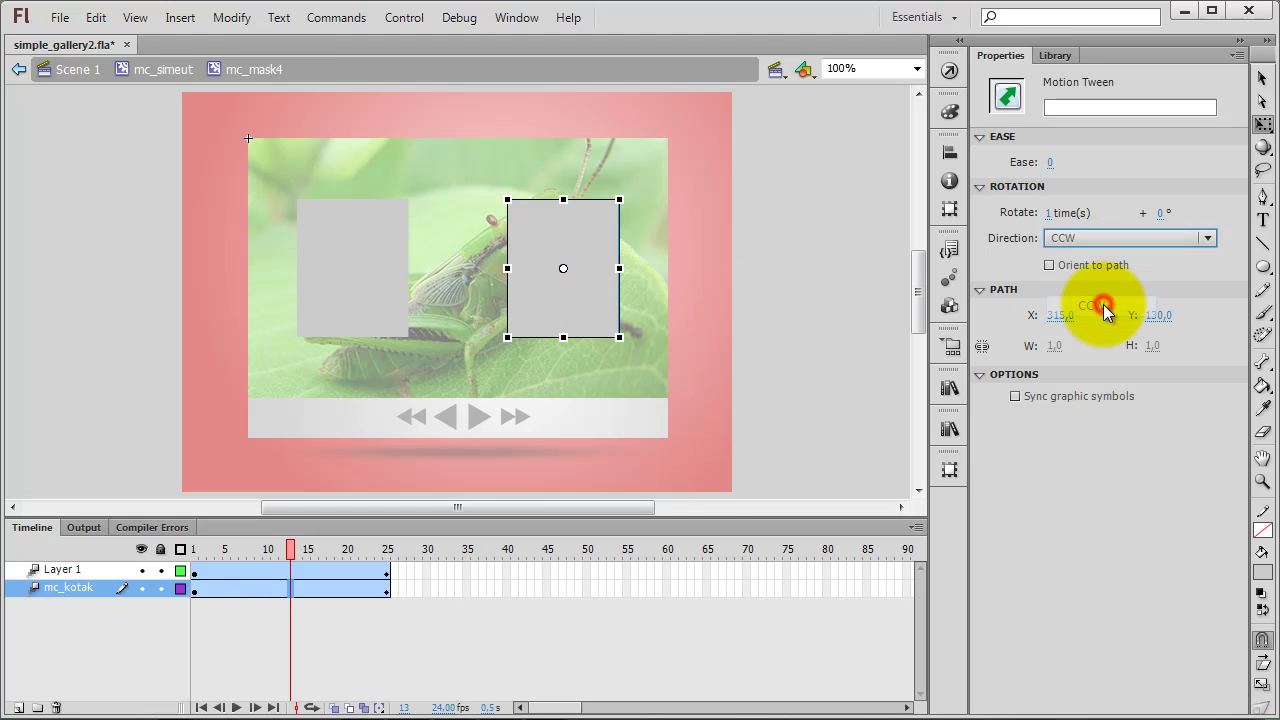
drag(290, 553, 453, 540)
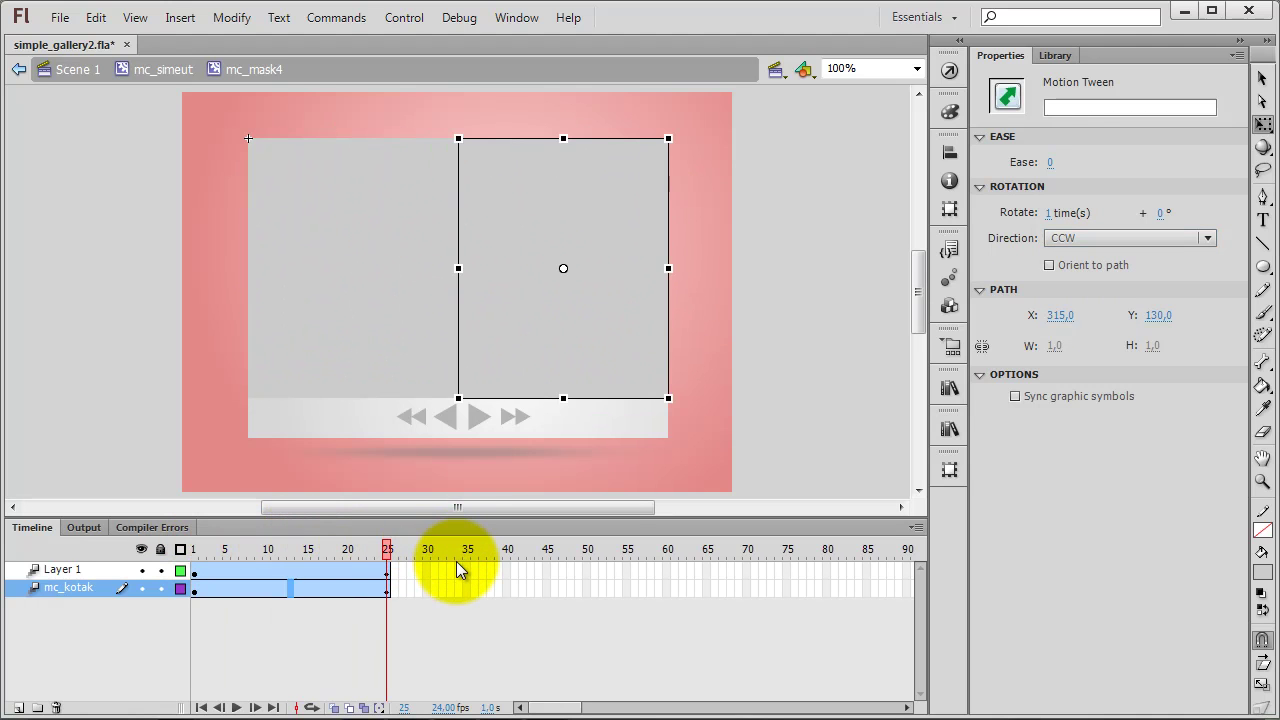
Add a new layer above Layer 1 and insert a keyframe at its frame 25.
click(255, 453)
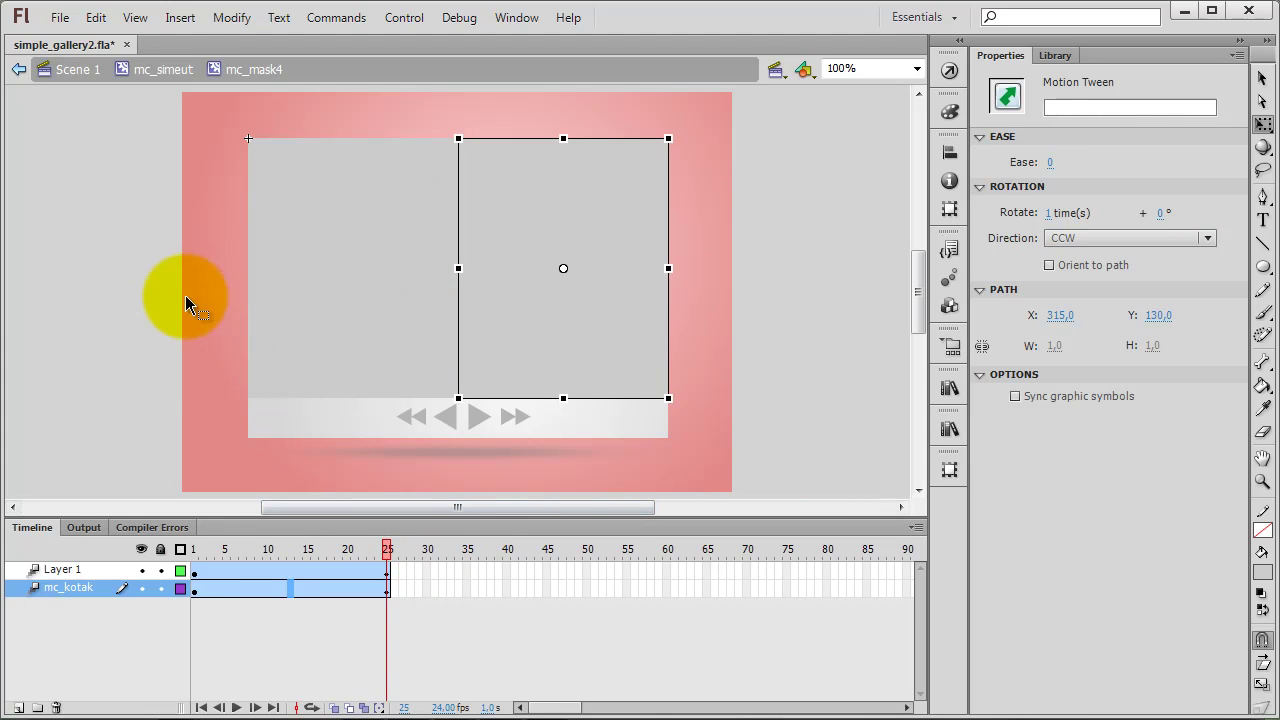
click(61, 572)
click(18, 707)
right_click(386, 566)
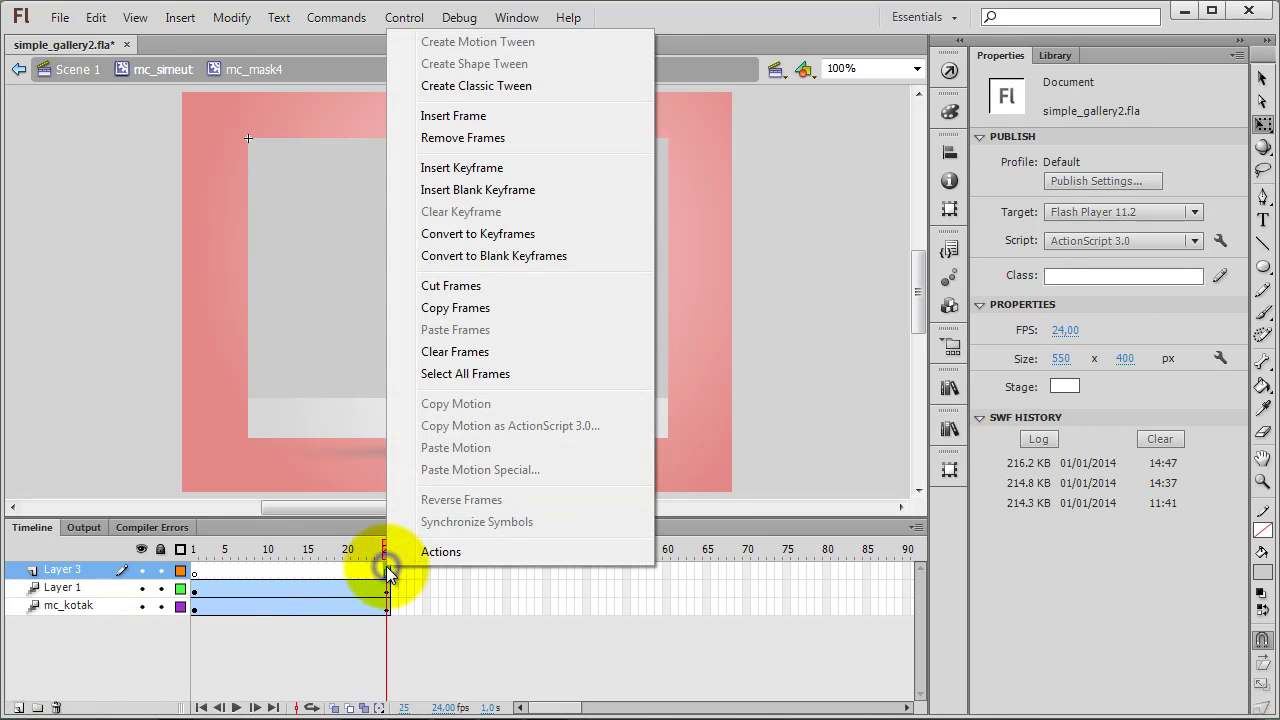
click(465, 170)
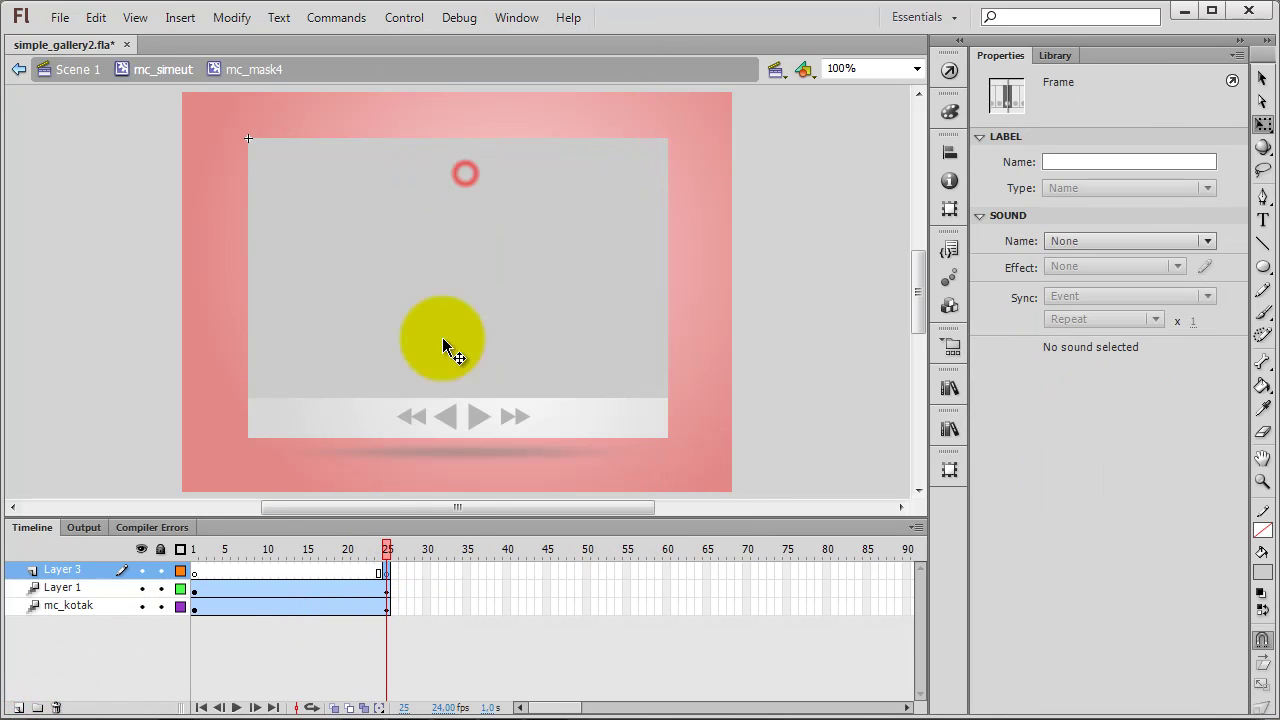
Paste the stop(); action into the script of the new layer's frame 25.
right_click(387, 572)
click(399, 559)
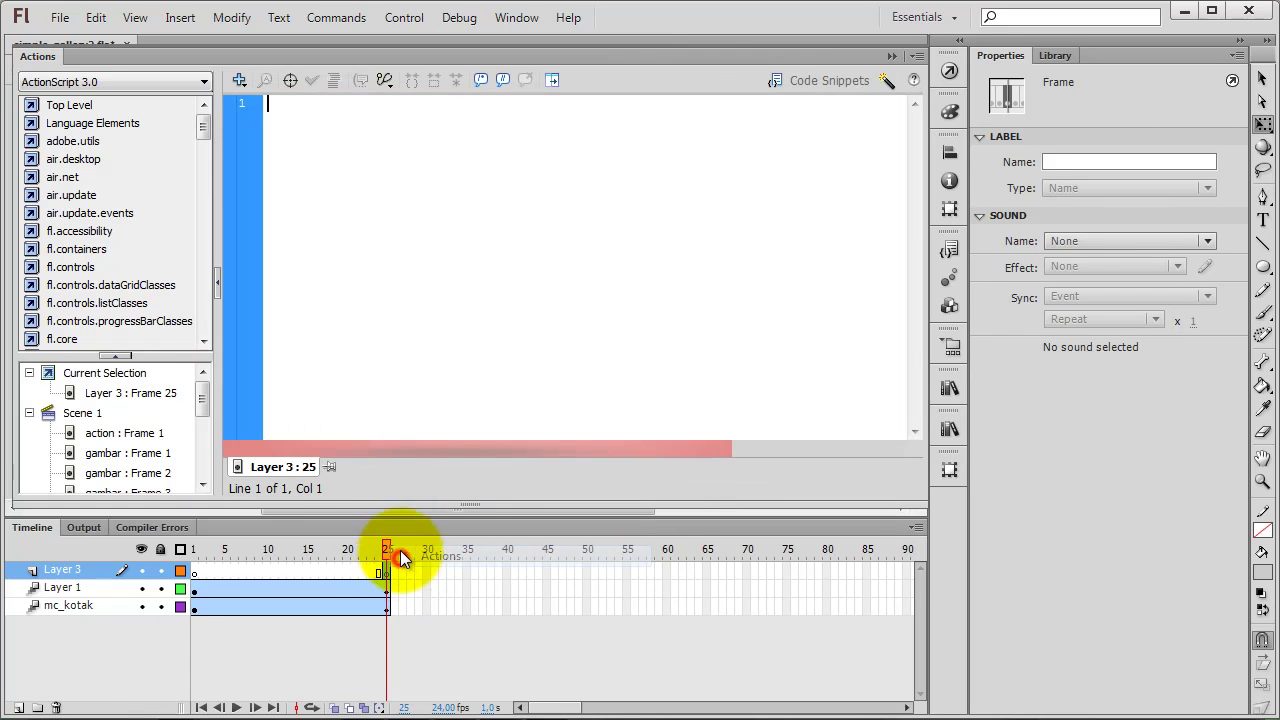
right_click(399, 258)
click(458, 378)
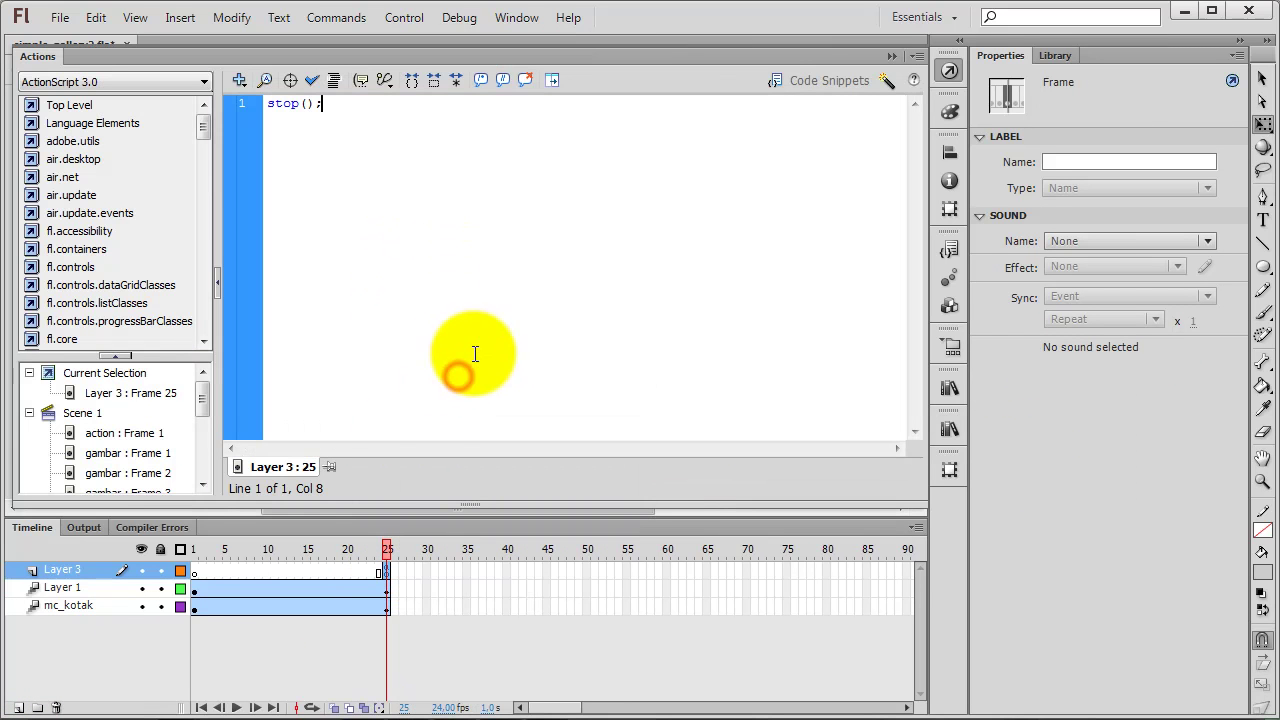
Close the script editor, return to mc_simeut and turn its mask layer into a mask over Layer 1.
click(949, 70)
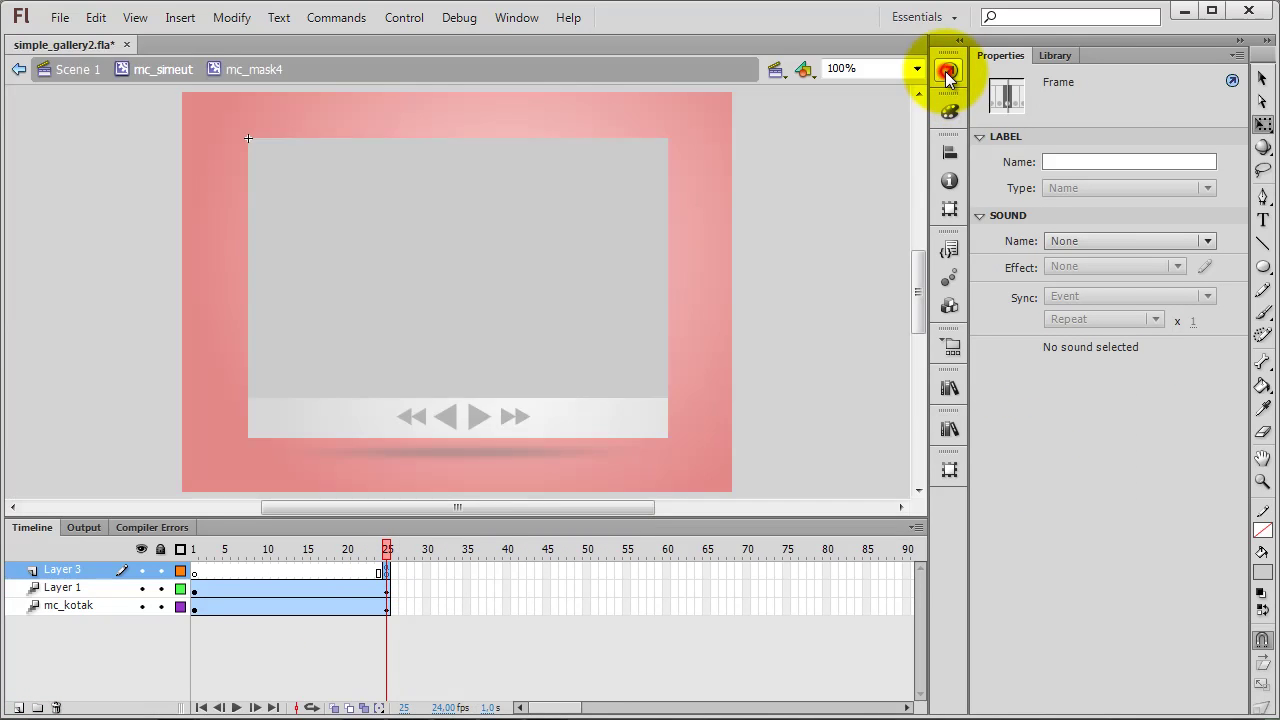
click(170, 71)
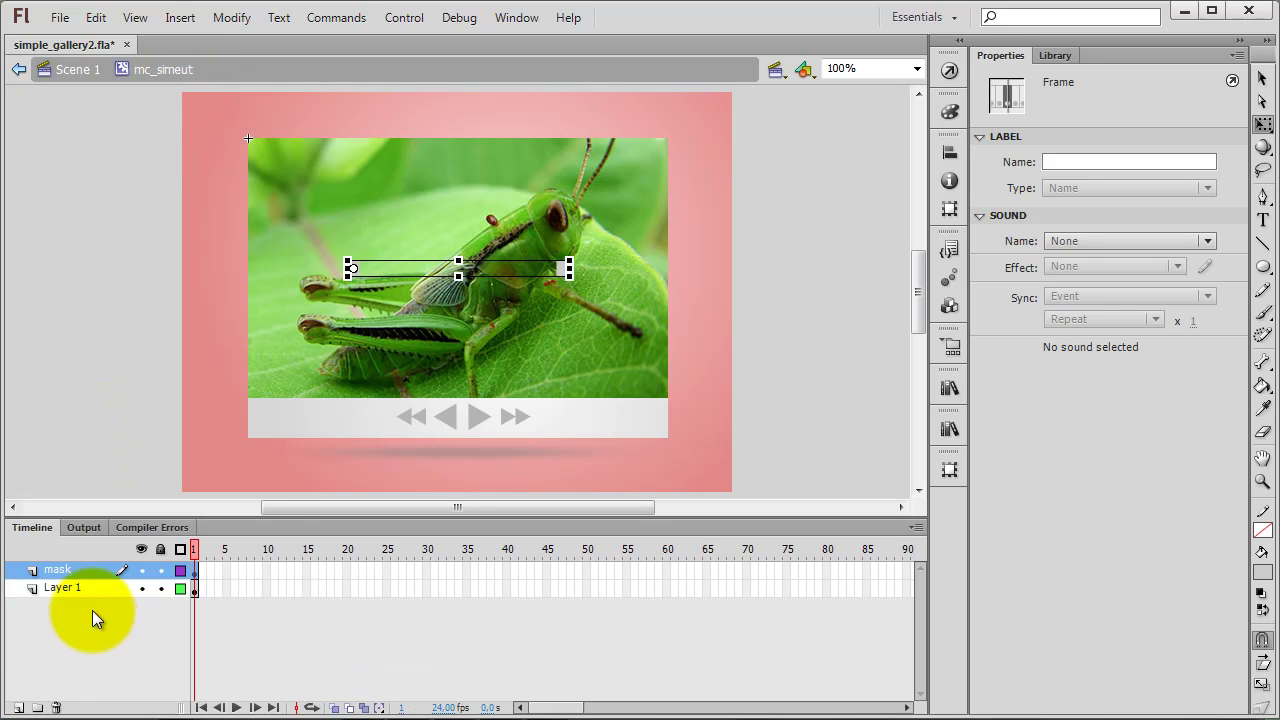
right_click(75, 570)
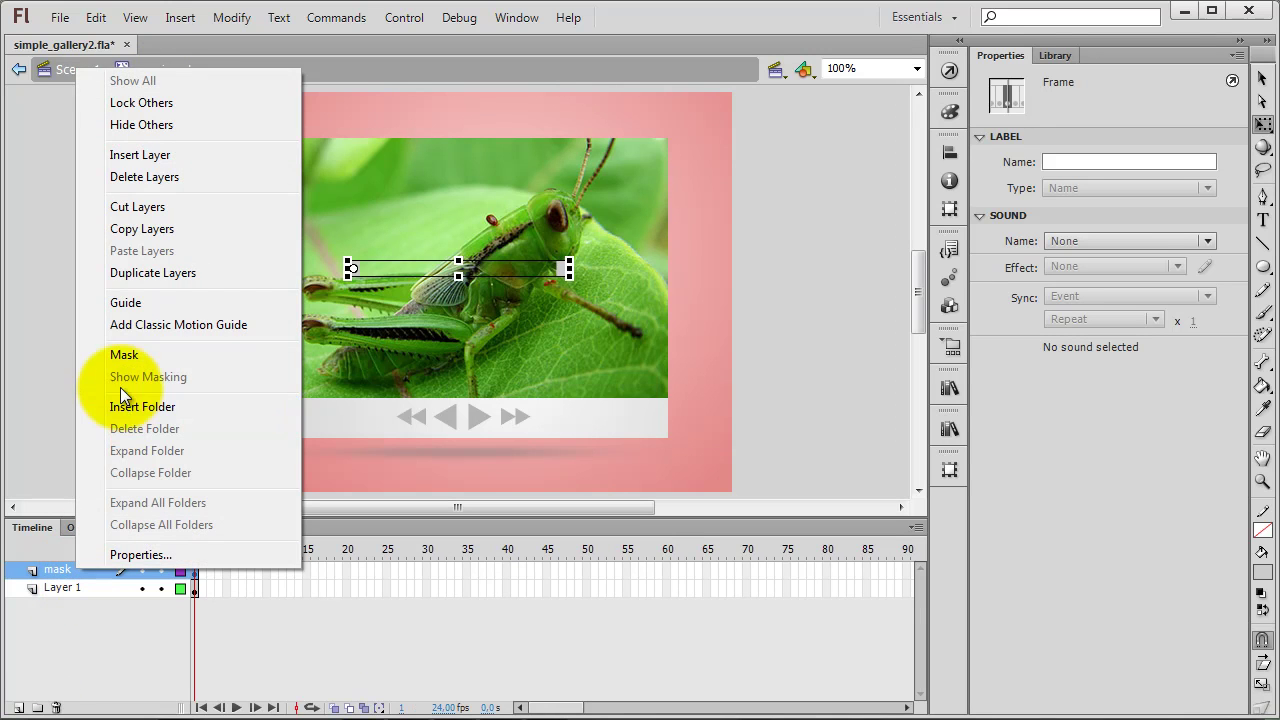
click(124, 357)
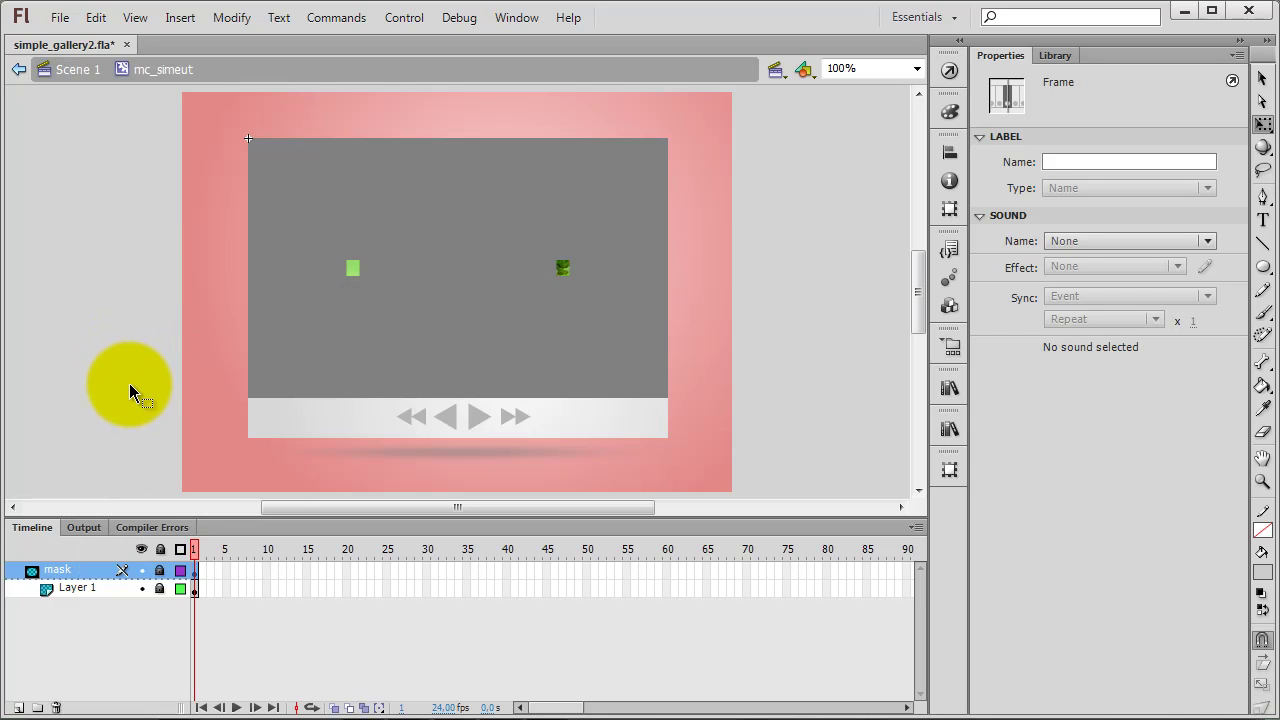
Return to Scene 1 and convert the frog photo at frame 6 of the gambar layer into a movie clip named mc_katak2.
click(84, 80)
click(237, 590)
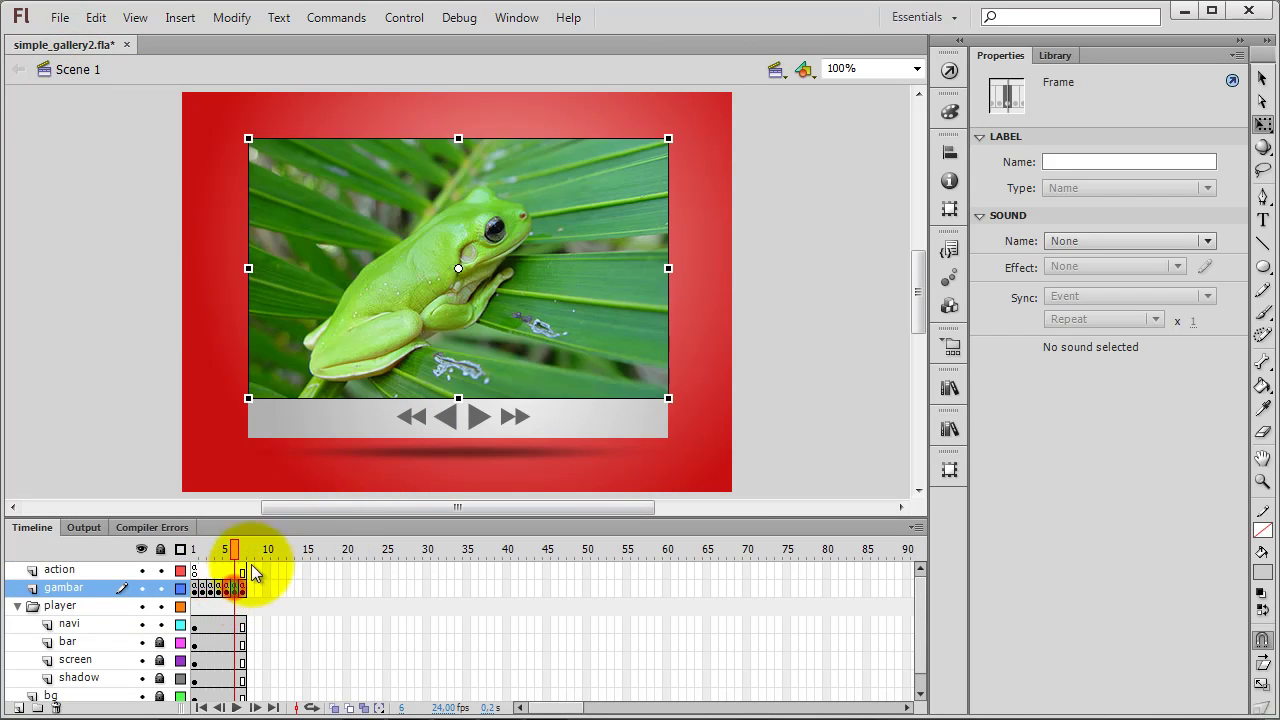
click(500, 277)
right_click(500, 277)
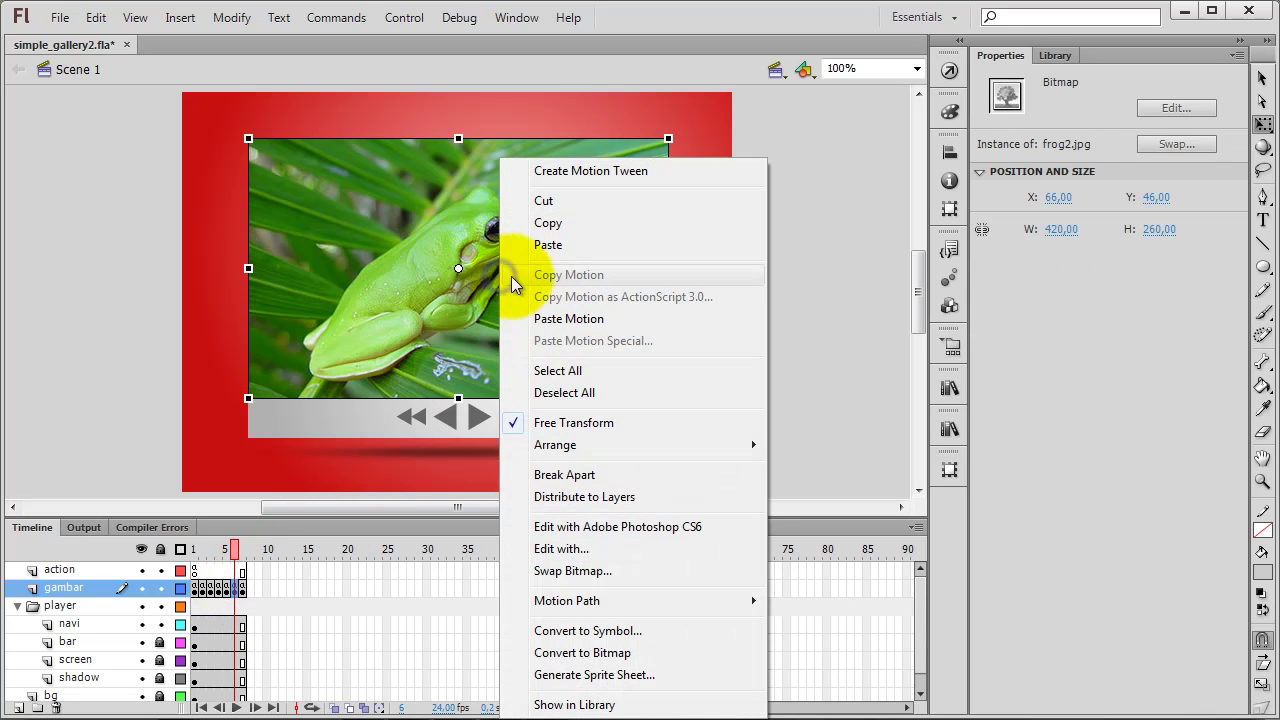
click(558, 634)
text(mc)
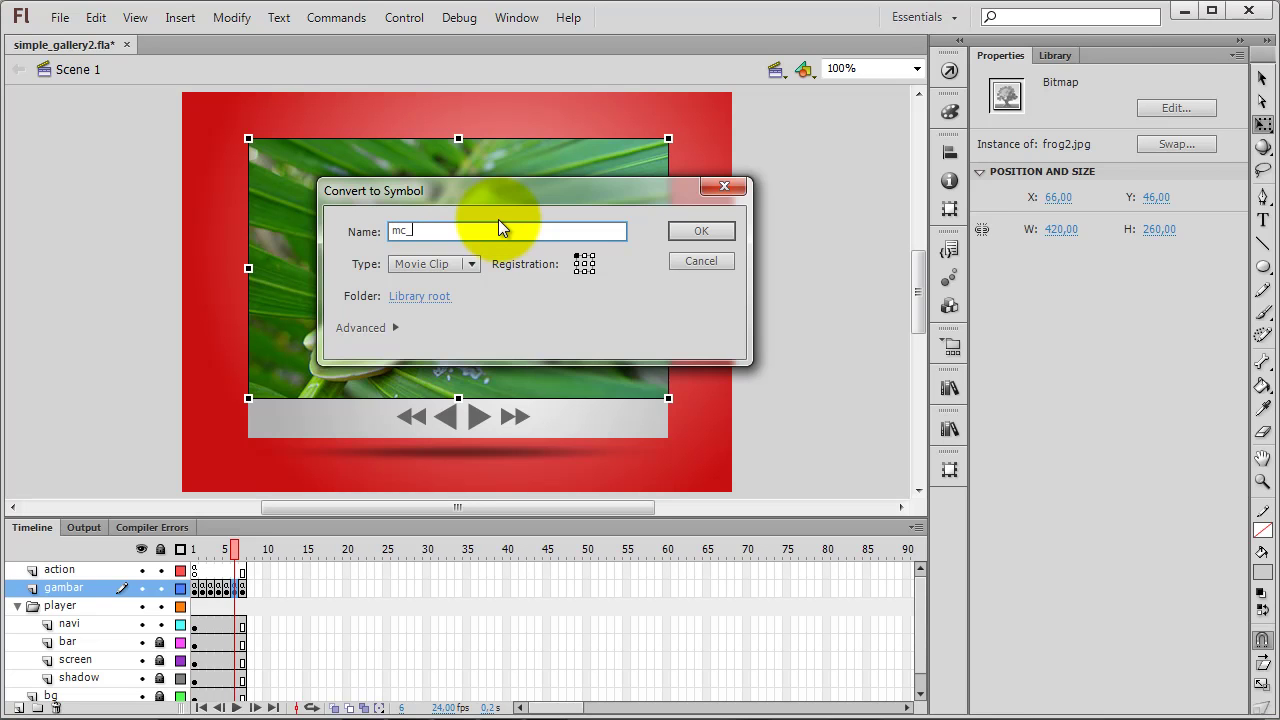
text(_katak2)
key(Return)
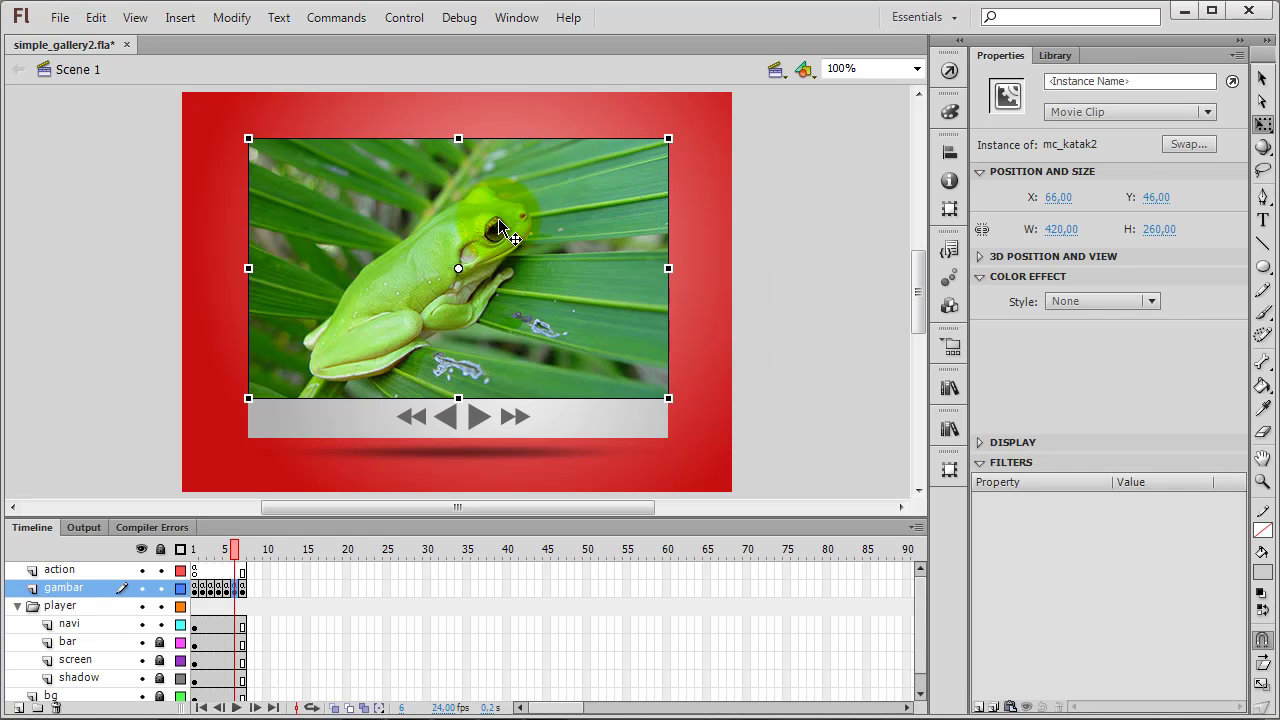
Edit mc_katak2 in place and add a layer named mask above the photo's layer.
right_click(500, 226)
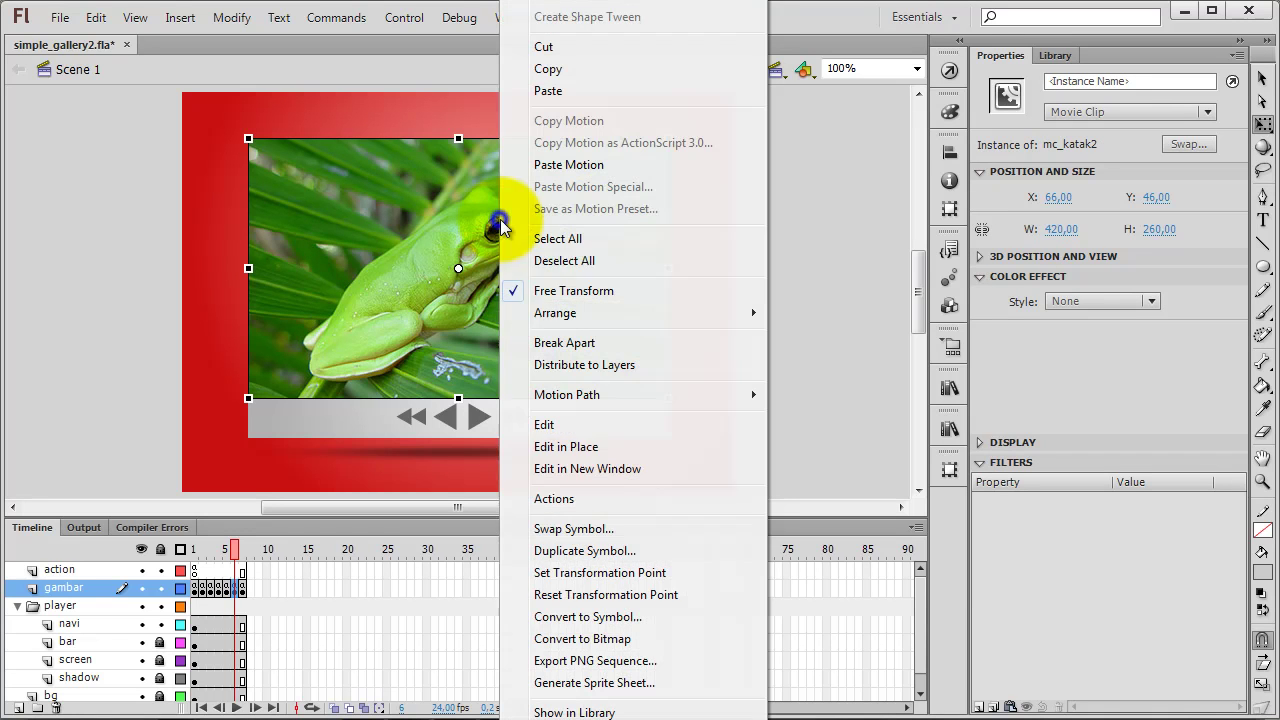
click(560, 448)
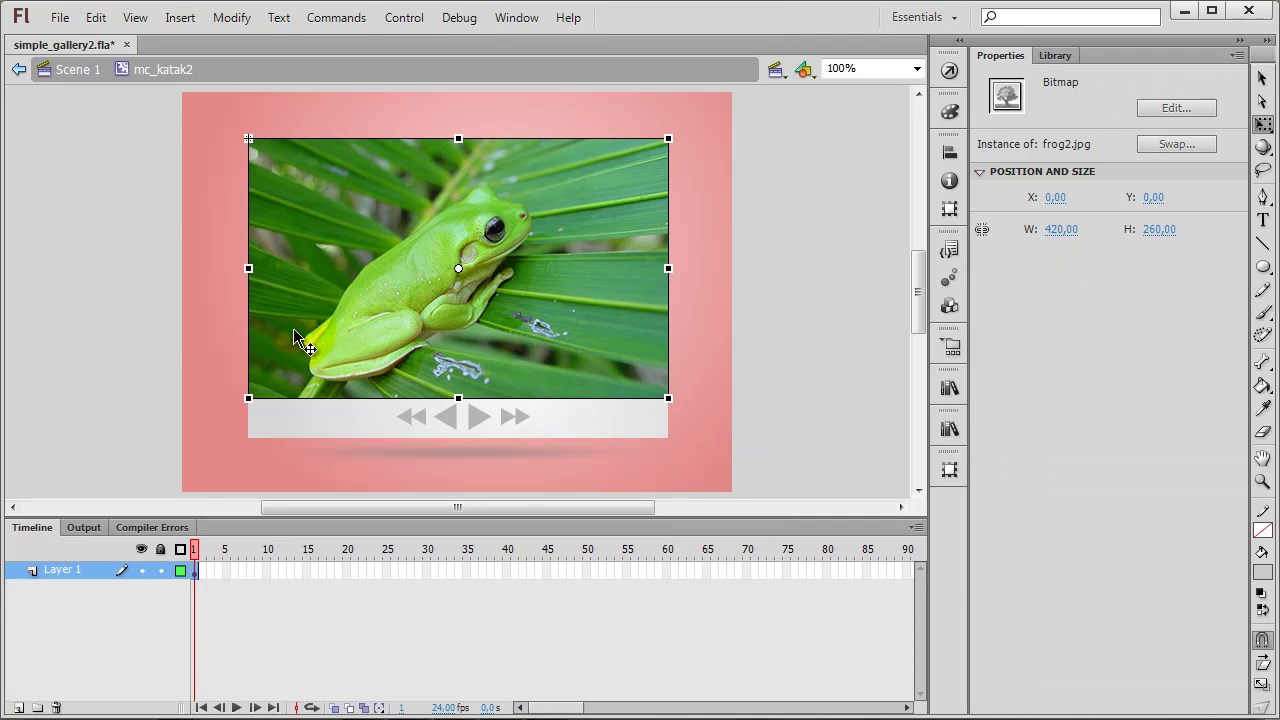
click(18, 707)
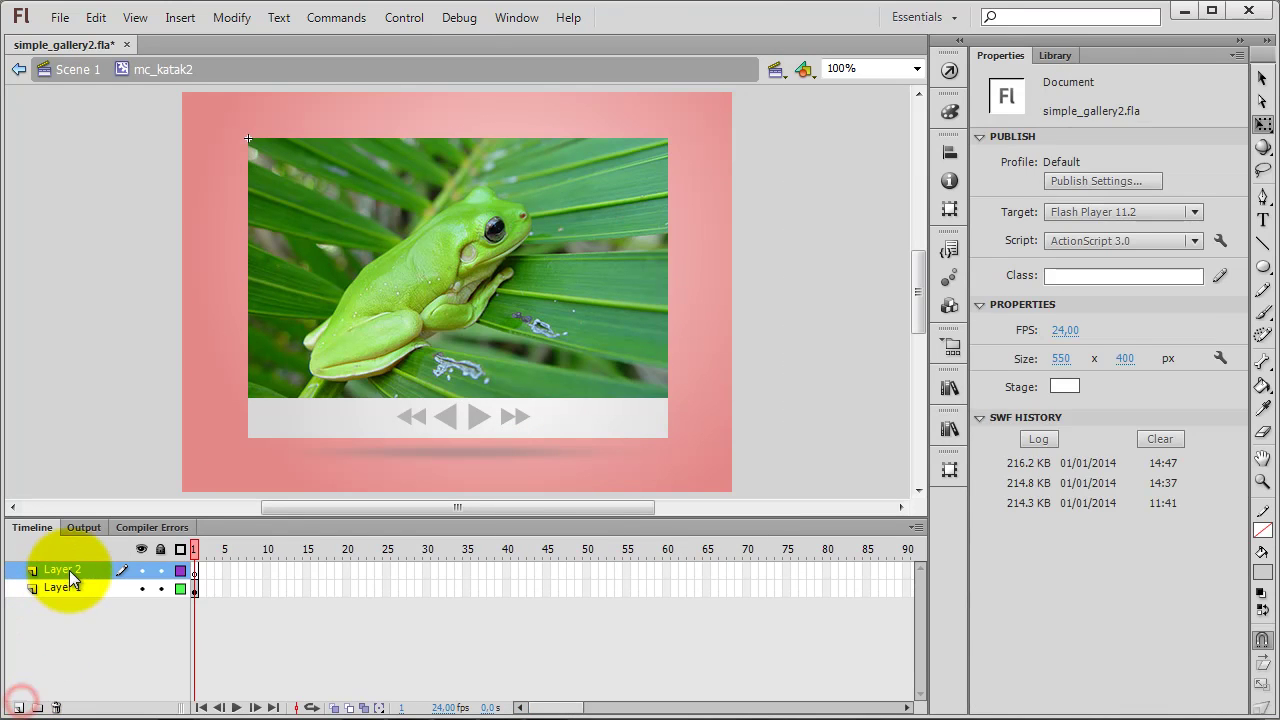
double_click(66, 571)
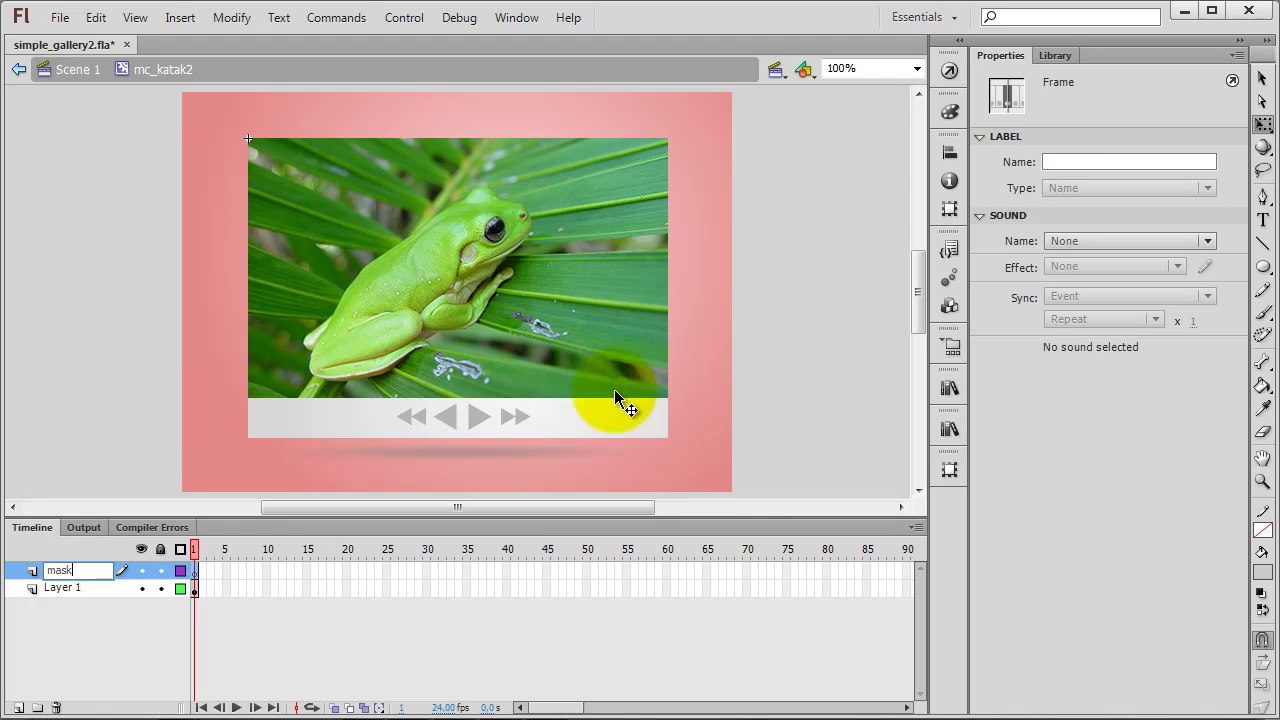
click(580, 233)
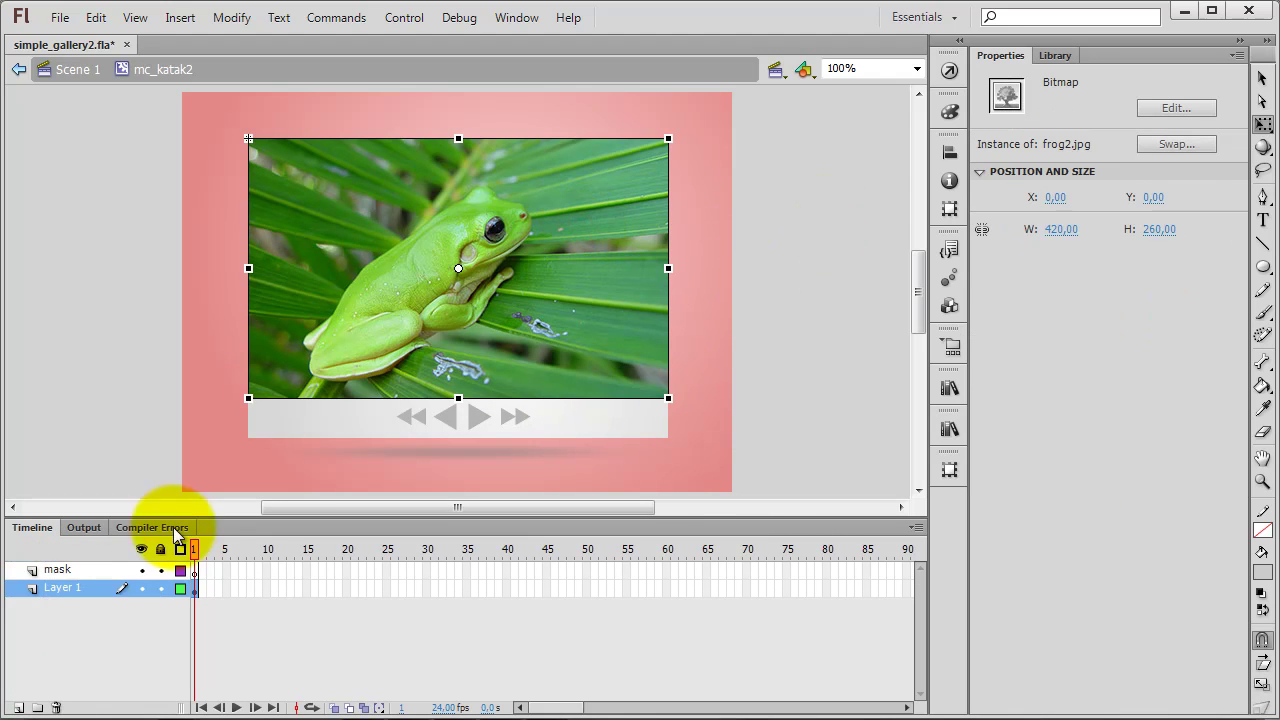
Place an mc_kotak instance from the library on the mask layer and set its position to X 0, Y 0.
click(60, 570)
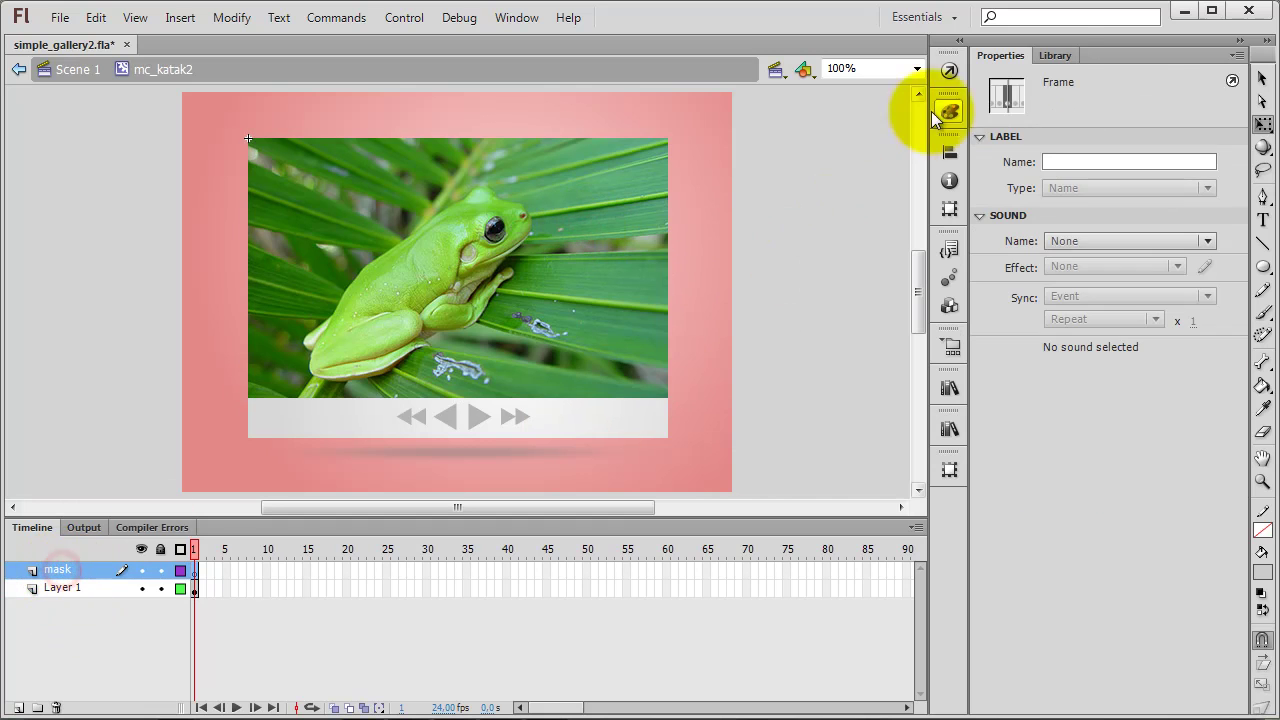
click(1055, 55)
click(1020, 565)
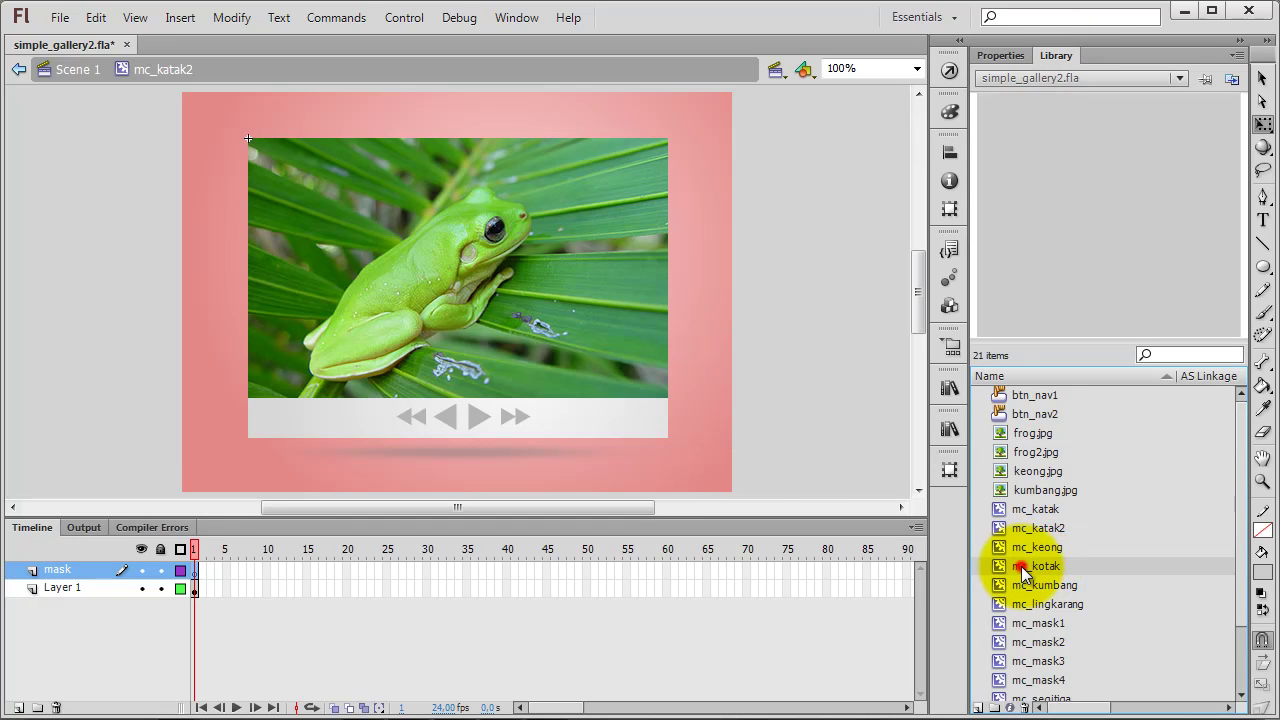
drag(1018, 562, 358, 213)
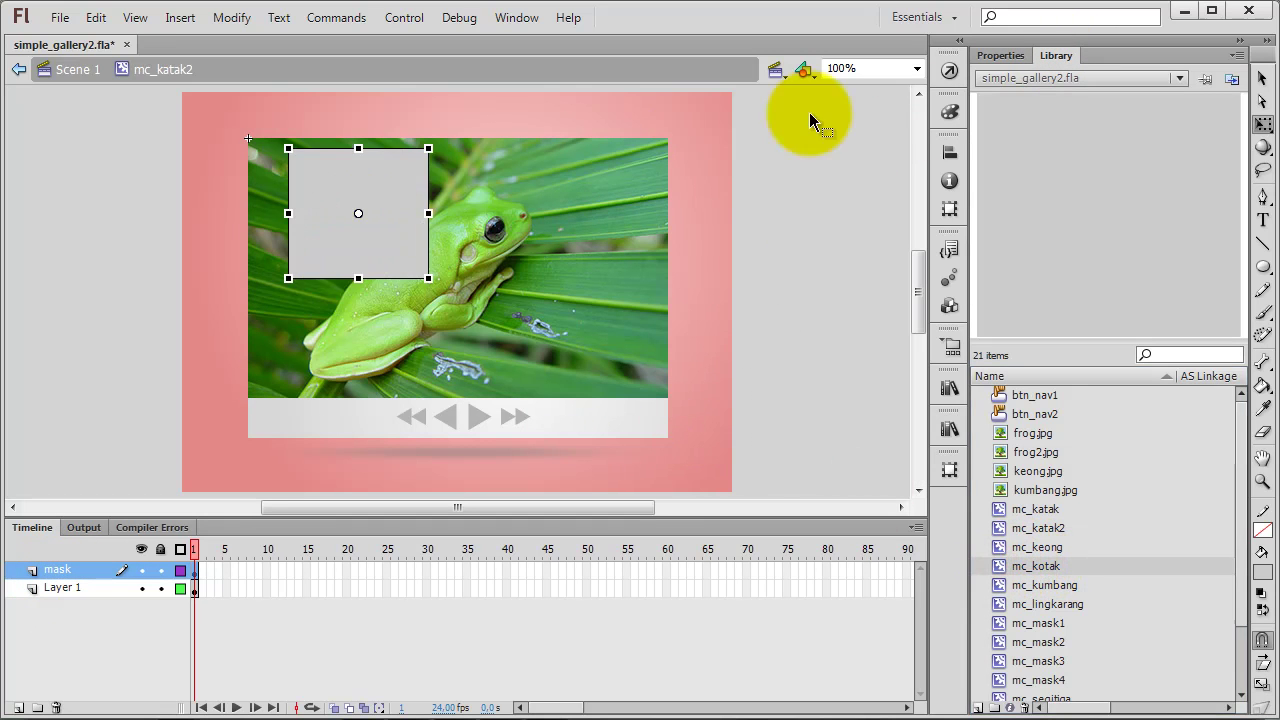
click(998, 56)
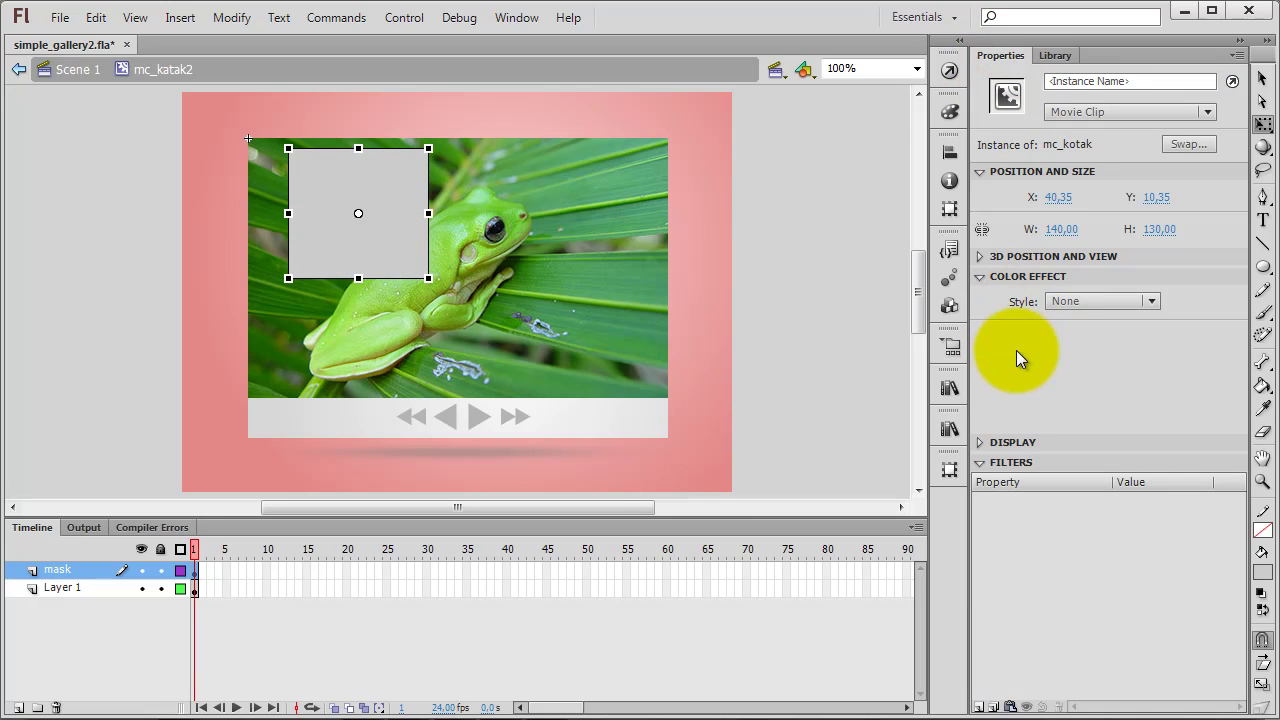
click(1060, 197)
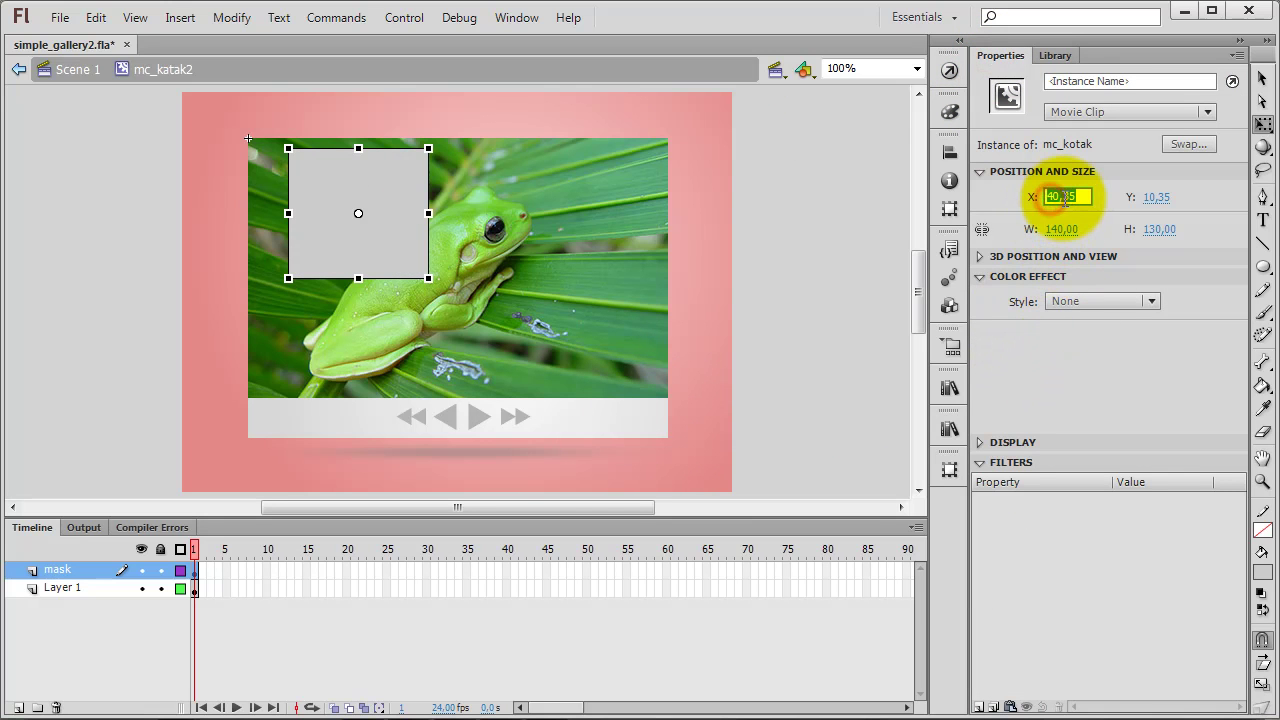
key(Tab)
text(0)
key(Tab)
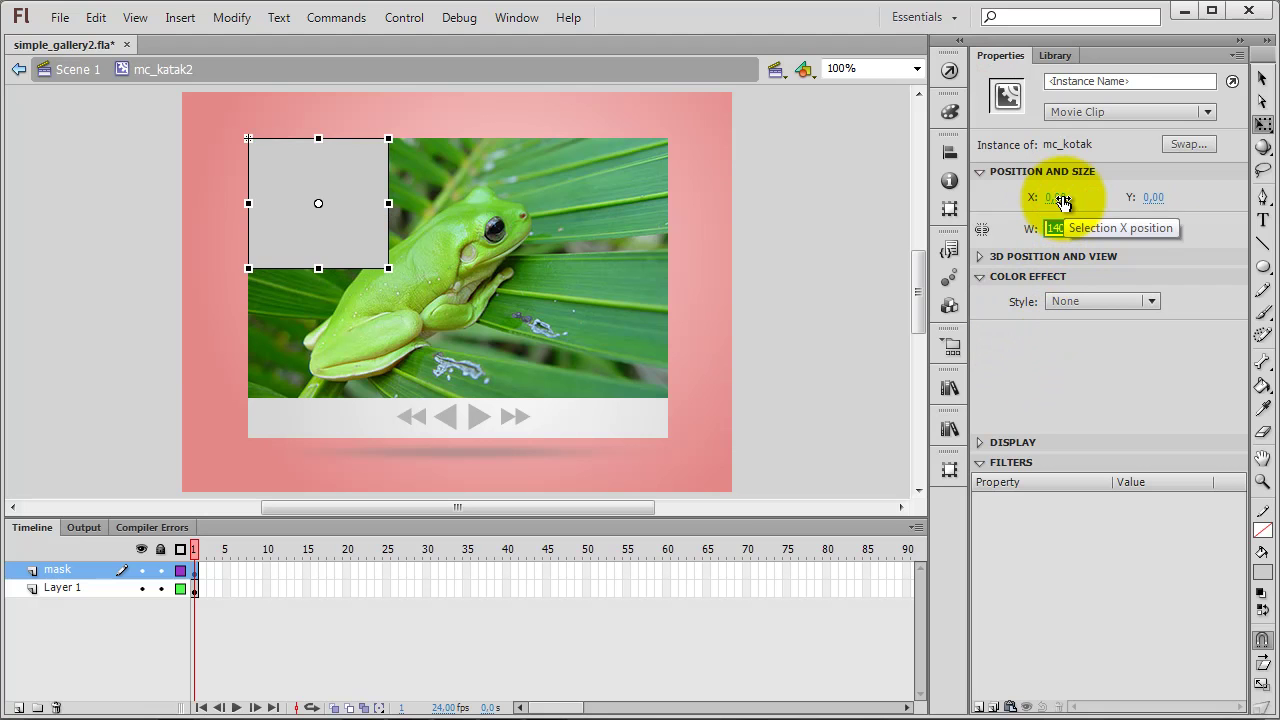
Convert the mc_kotak instance on the mask layer into a movie clip named mc_mask5.
click(1263, 82)
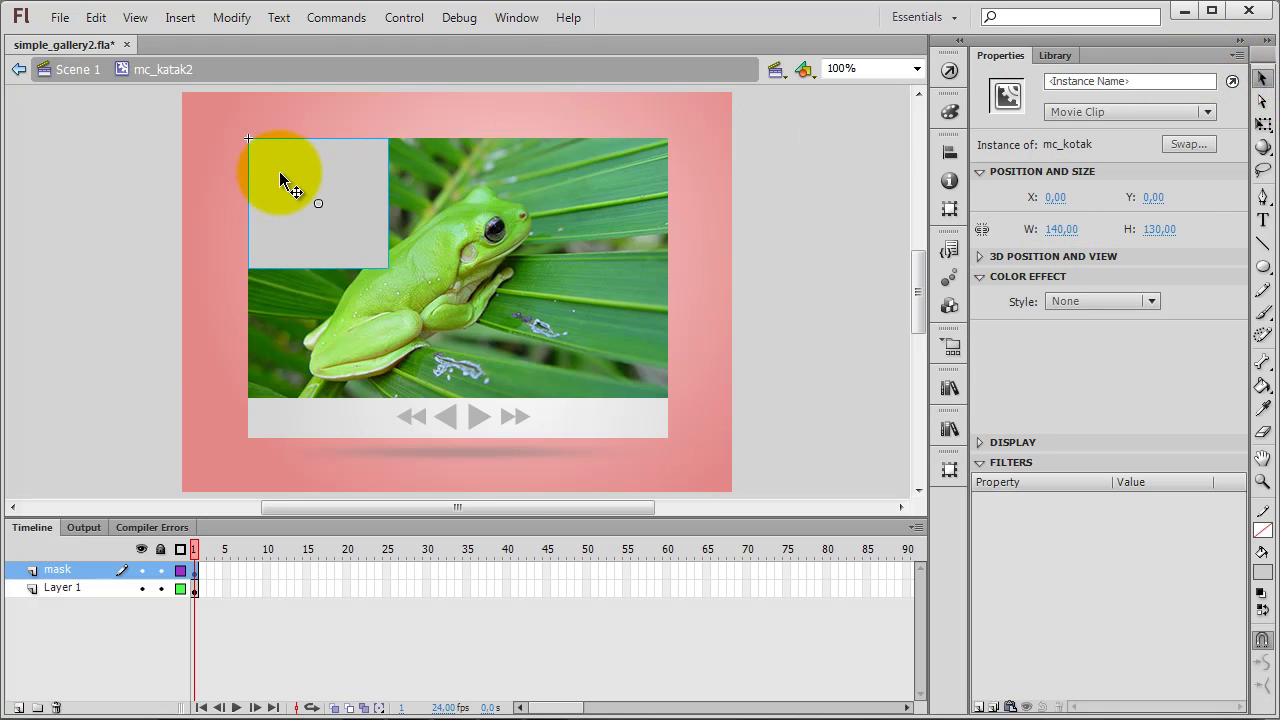
right_click(280, 177)
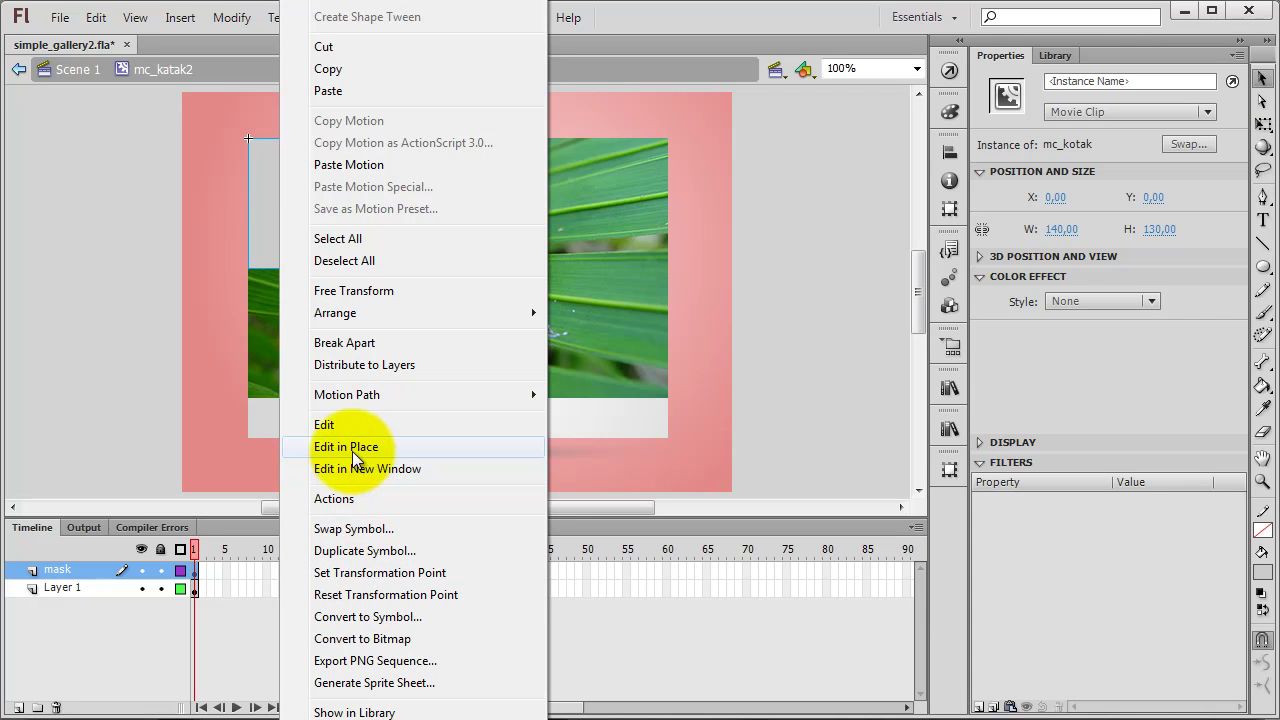
click(360, 616)
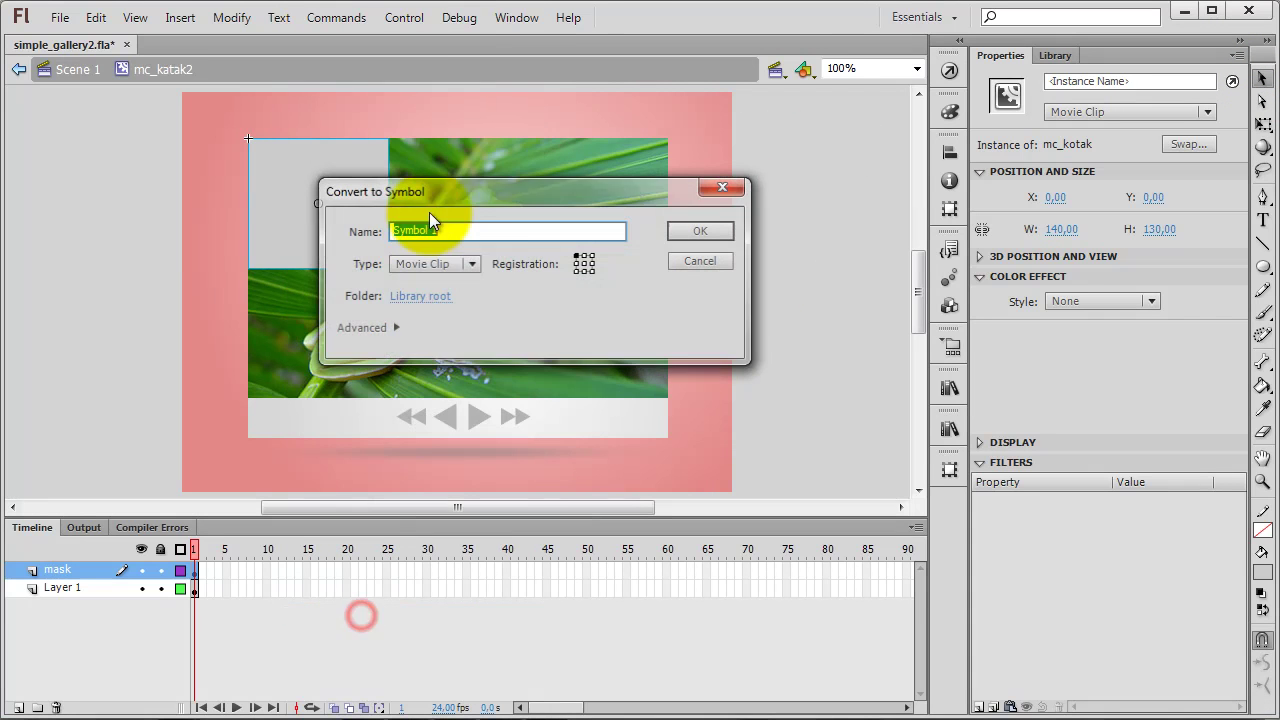
text(mc_m)
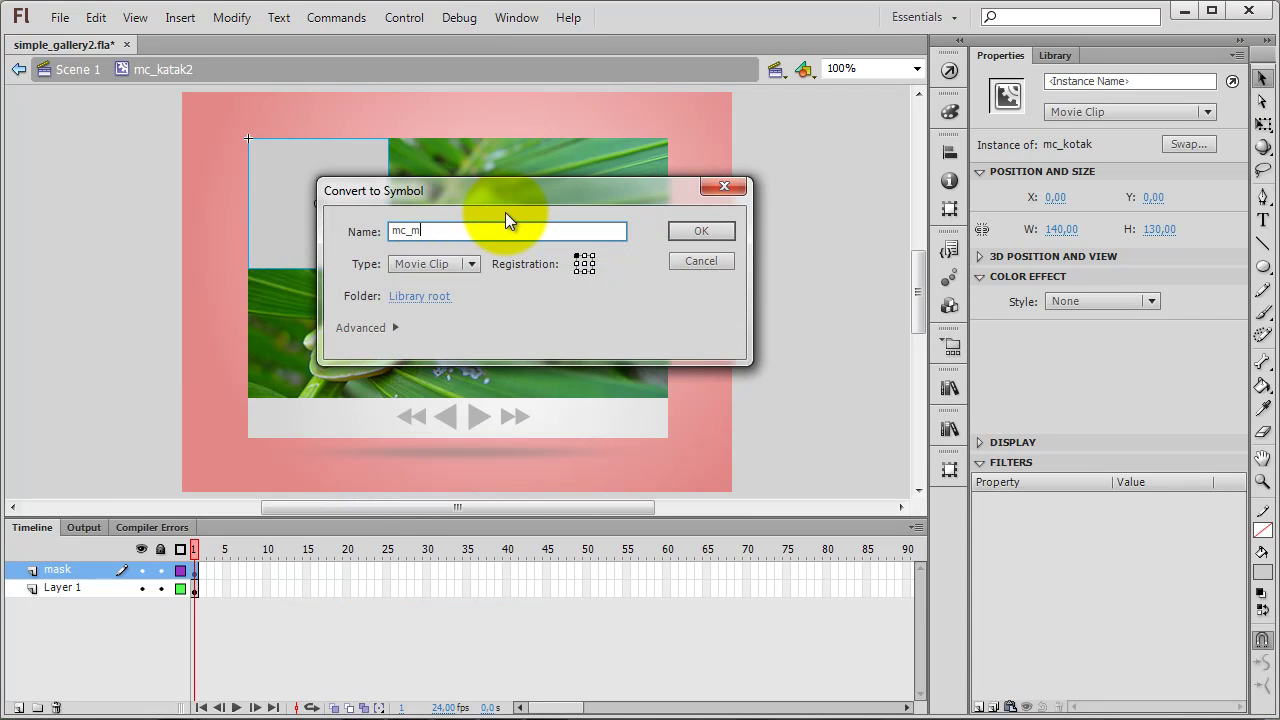
text(ask5)
key(Return)
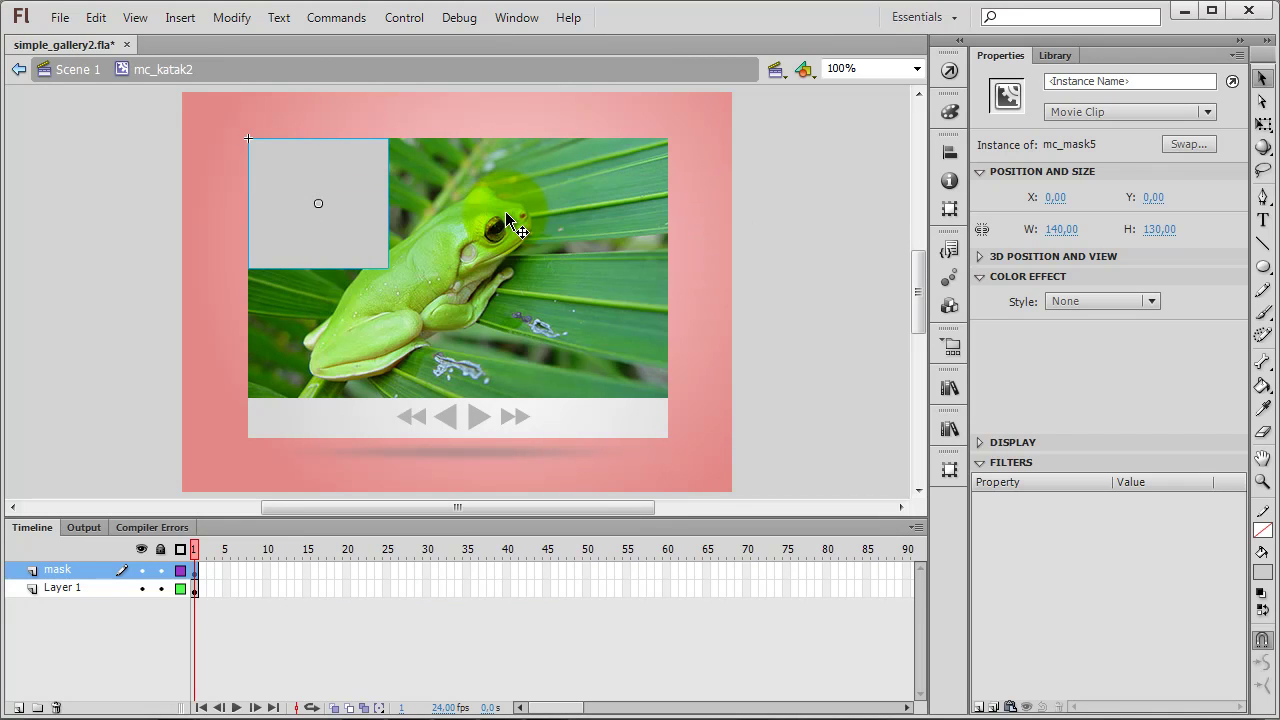
Edit mc_mask5 in place and duplicate its rectangle into two rough rows of three over the frog photo.
right_click(352, 211)
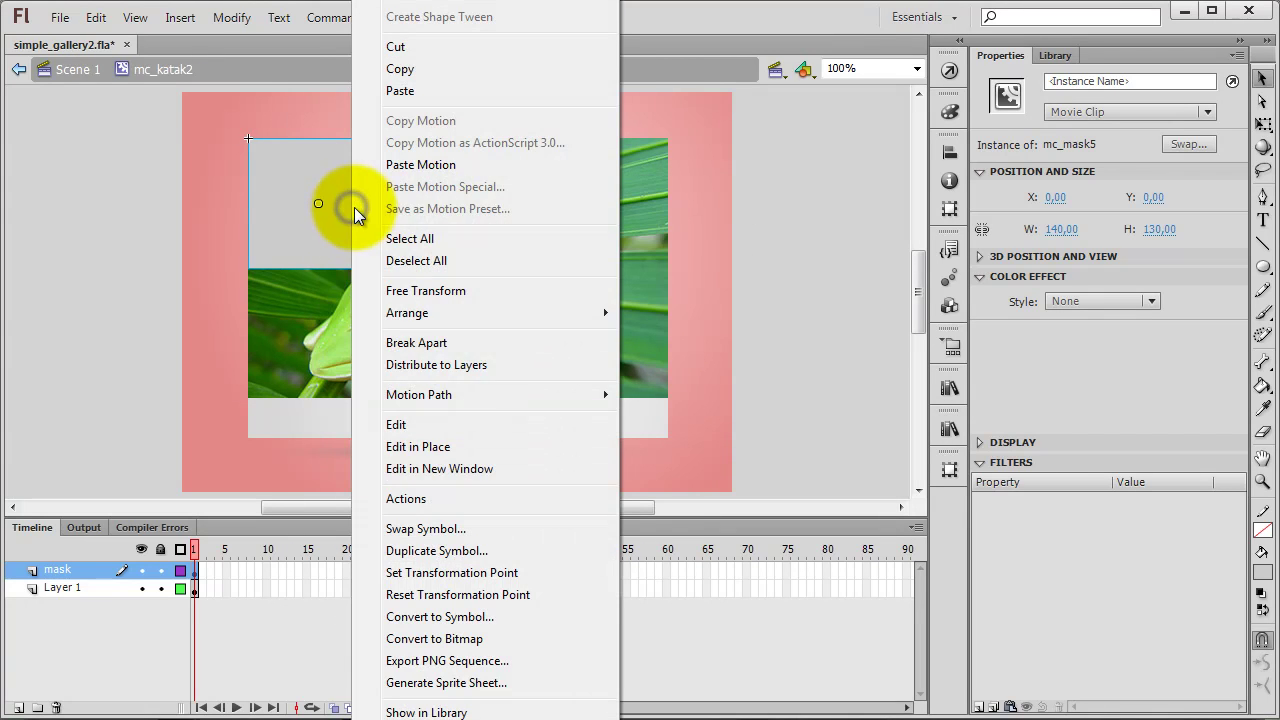
click(410, 447)
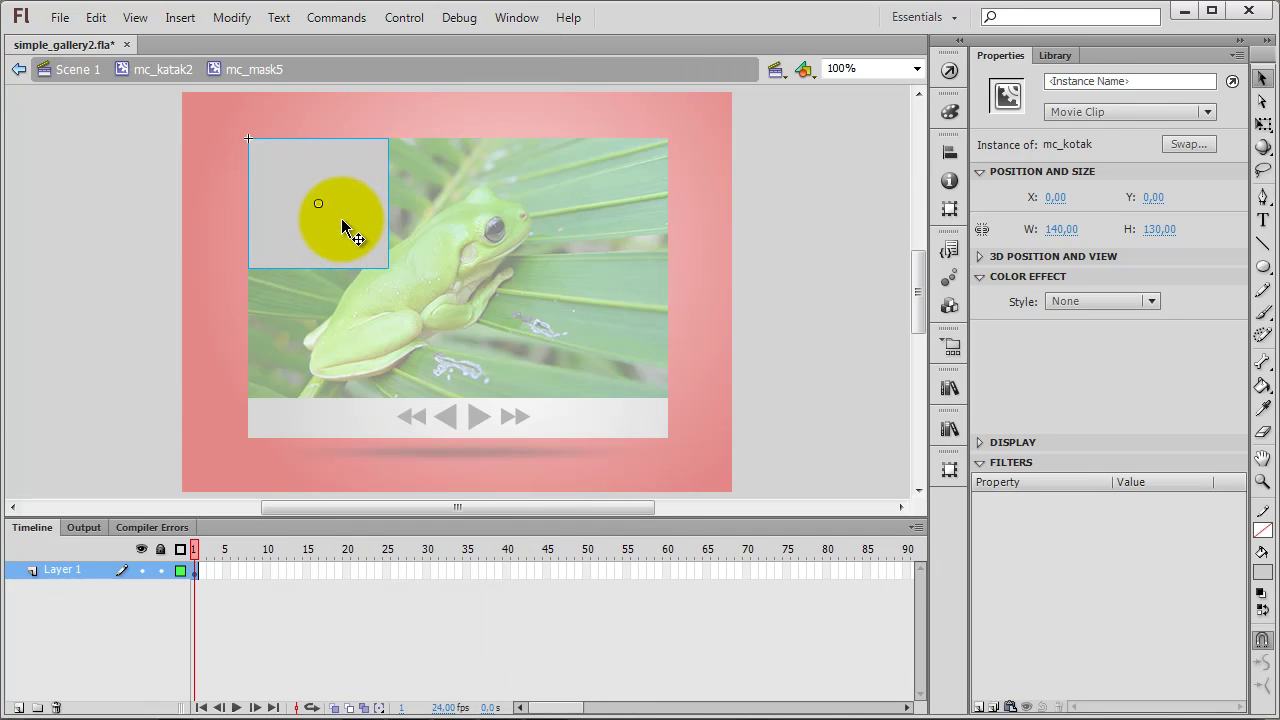
drag(341, 228, 332, 363)
drag(332, 363, 633, 349)
Set the upper row's middle rectangle to X 140 and its last rectangle to X 280.
click(464, 222)
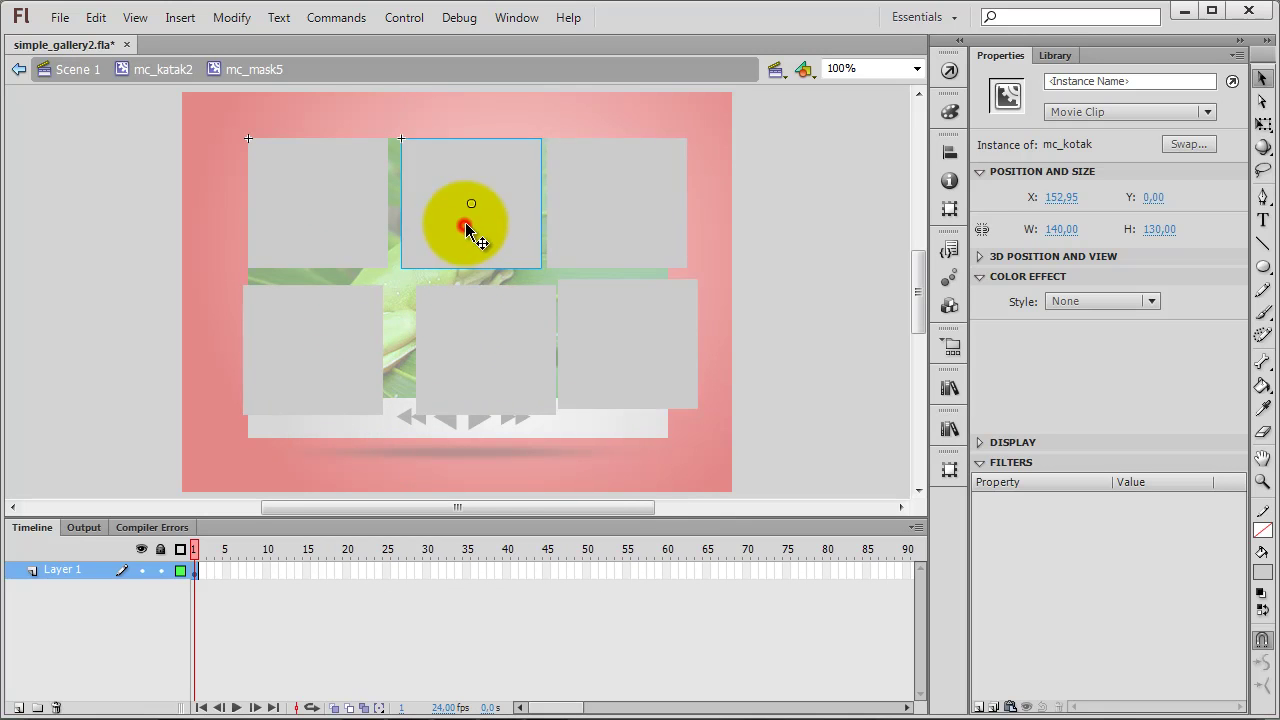
click(1063, 197)
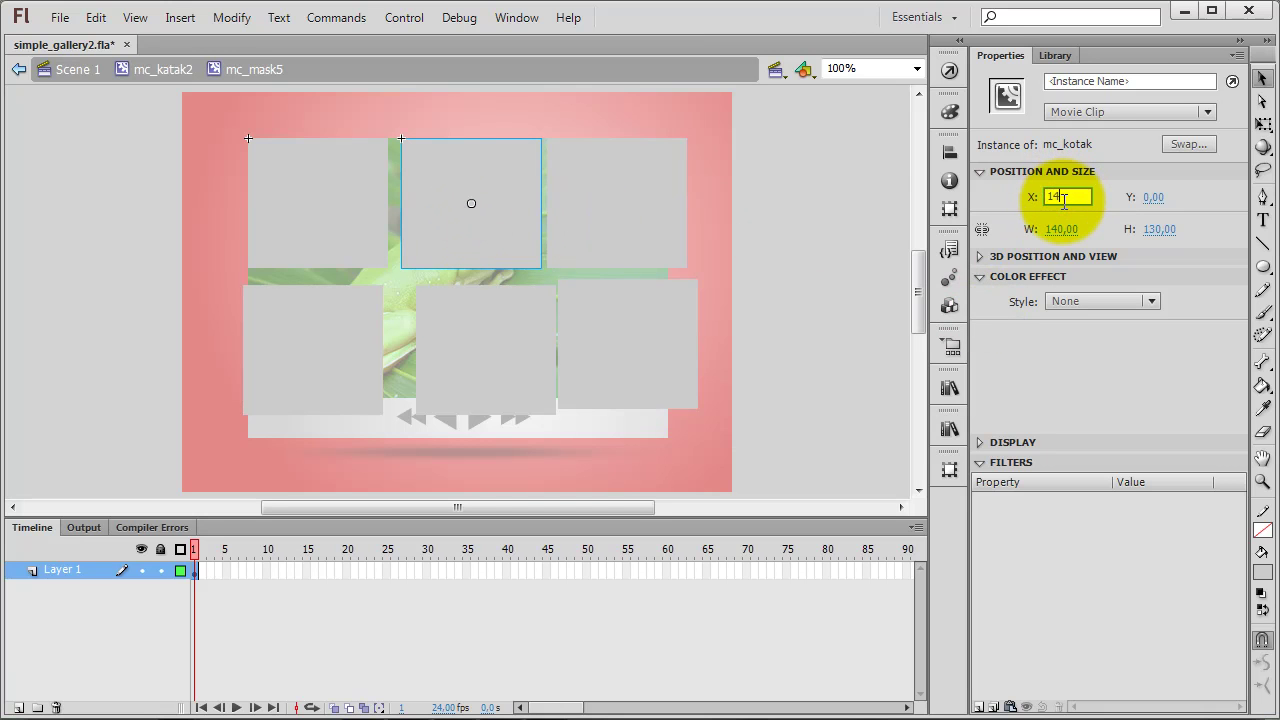
key(Tab)
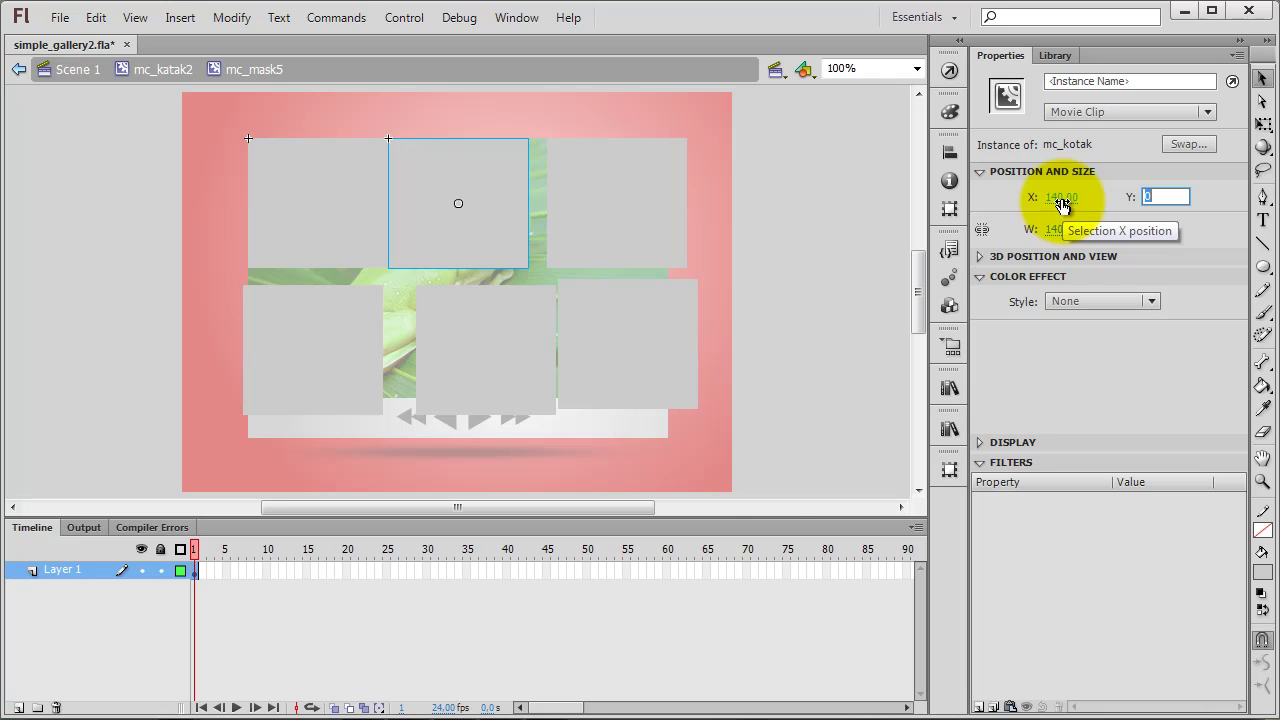
click(666, 203)
click(1063, 197)
text(28)
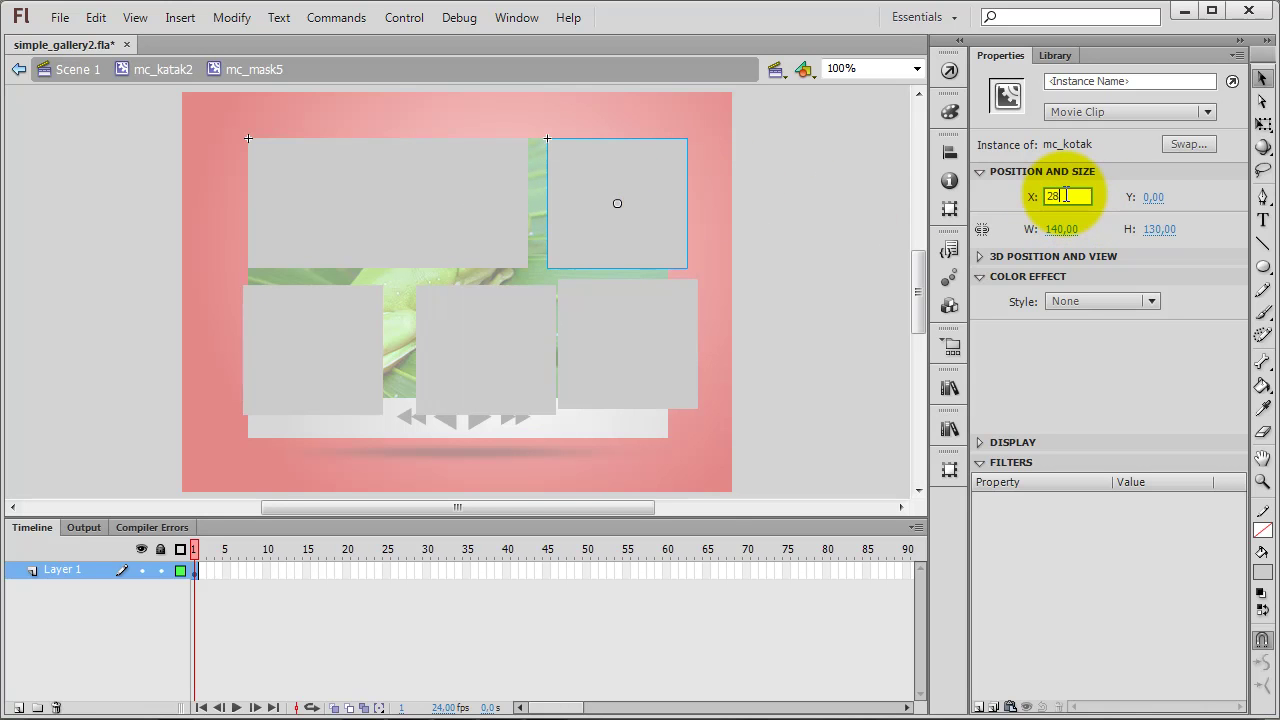
text(0)
key(Tab)
Position the lower row's first rectangle at X 0, Y 130.
click(343, 320)
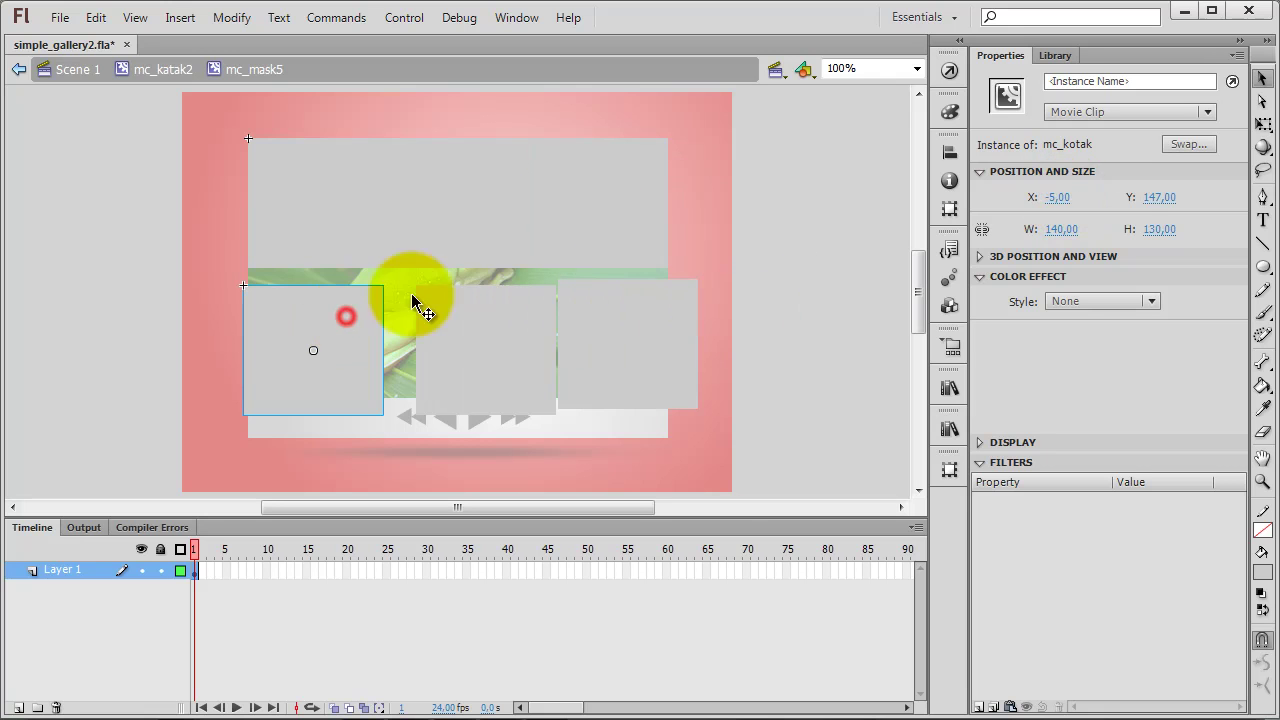
click(1066, 197)
text(0)
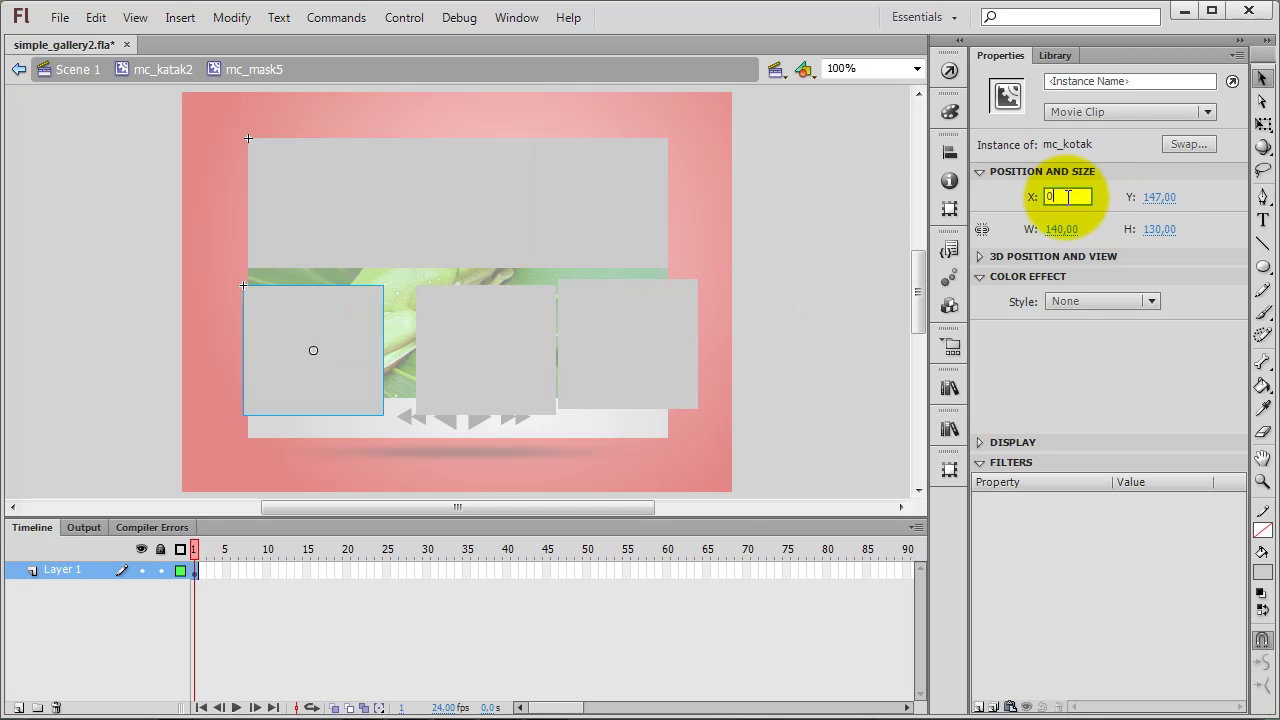
key(Tab)
text(130)
key(Tab)
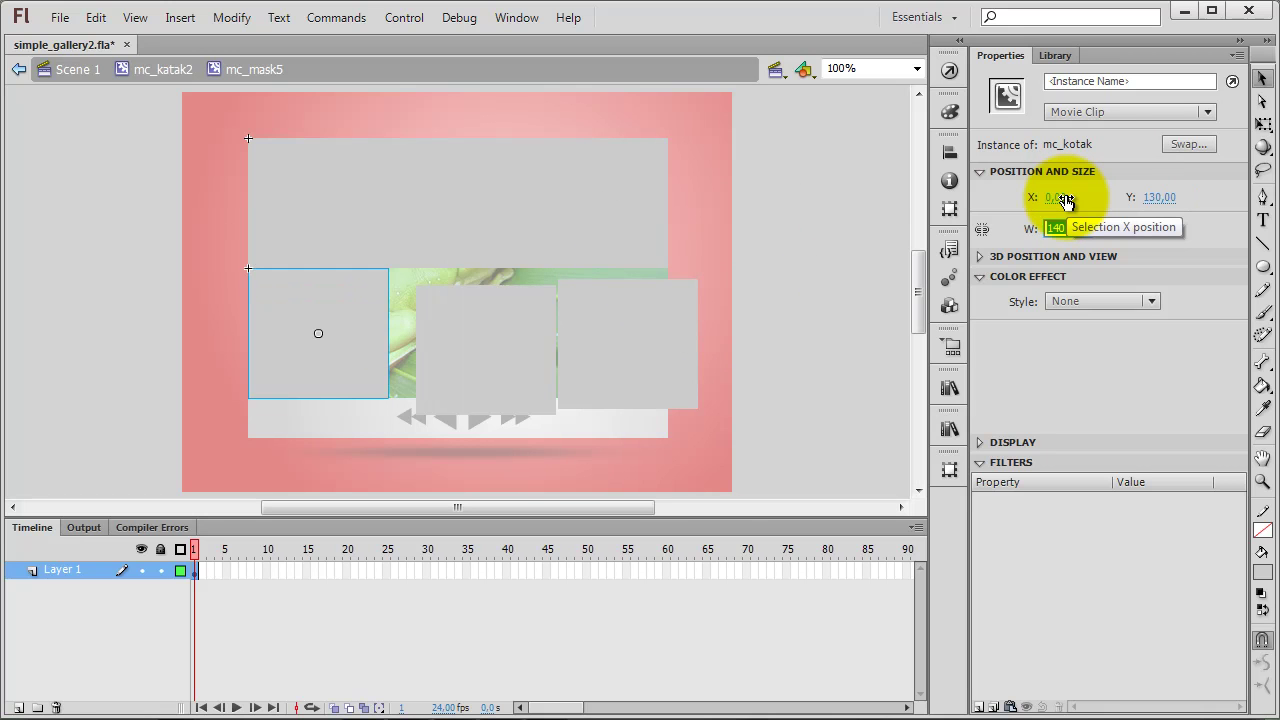
Position the lower row's middle rectangle at X 140, Y 130.
click(526, 357)
click(1068, 196)
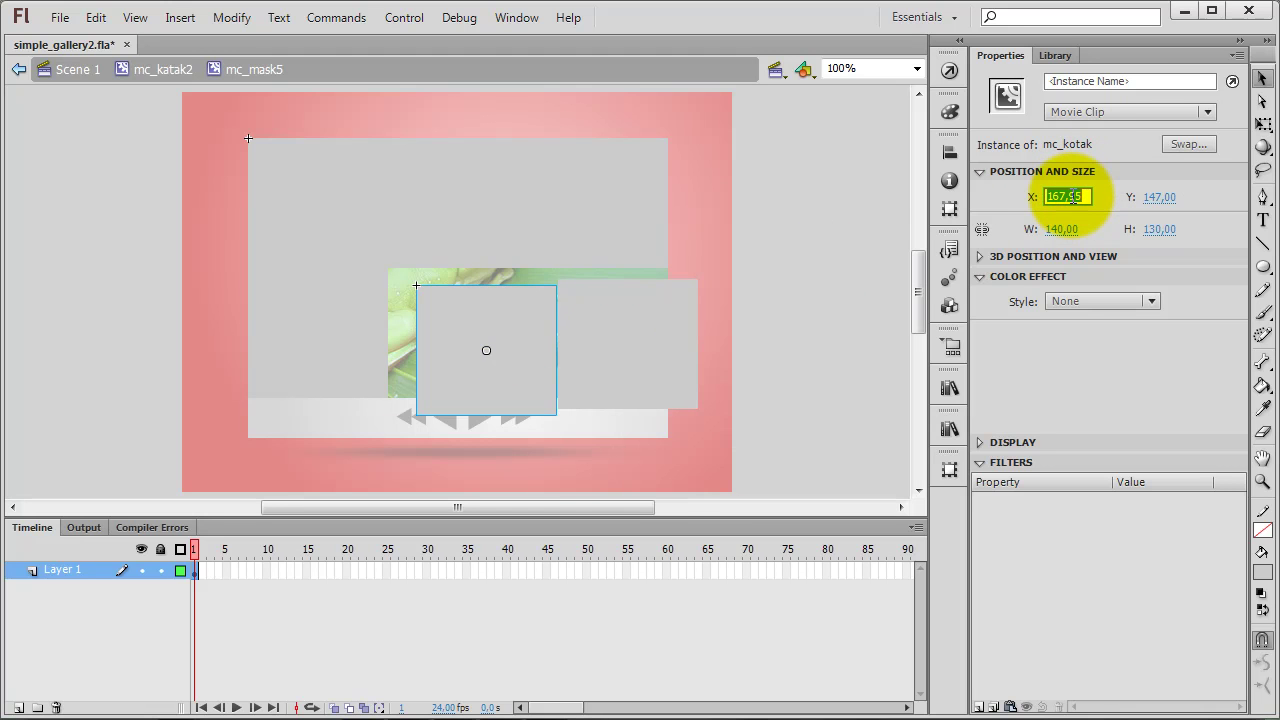
text(140)
key(Tab)
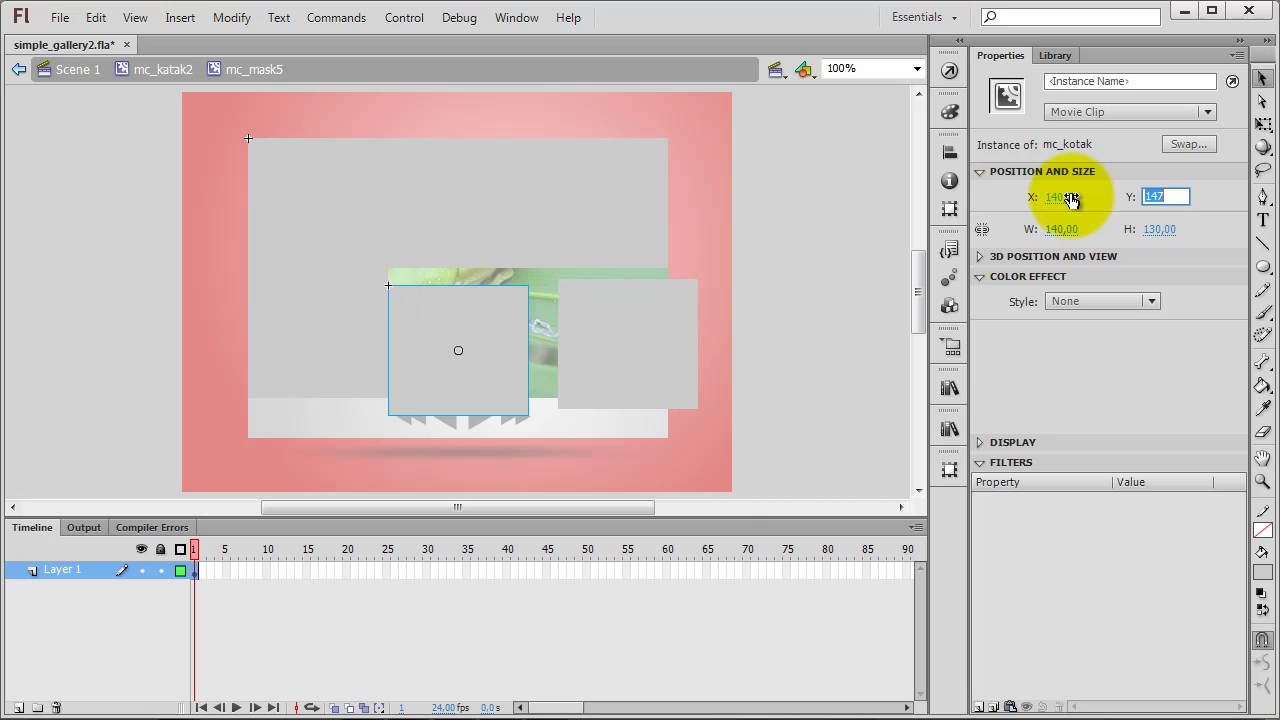
key(Tab)
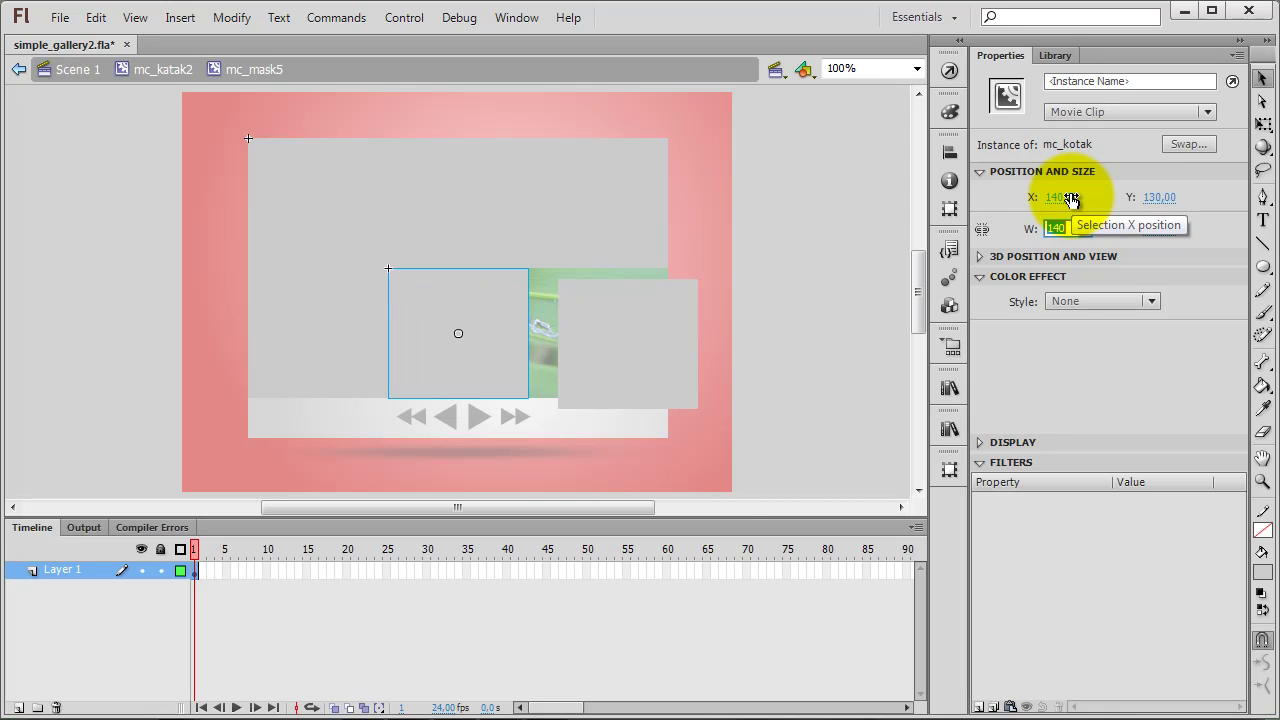
Position the lower row's last rectangle at X 280, Y 130 to complete the grid.
click(662, 325)
click(1061, 197)
text(280)
key(Tab)
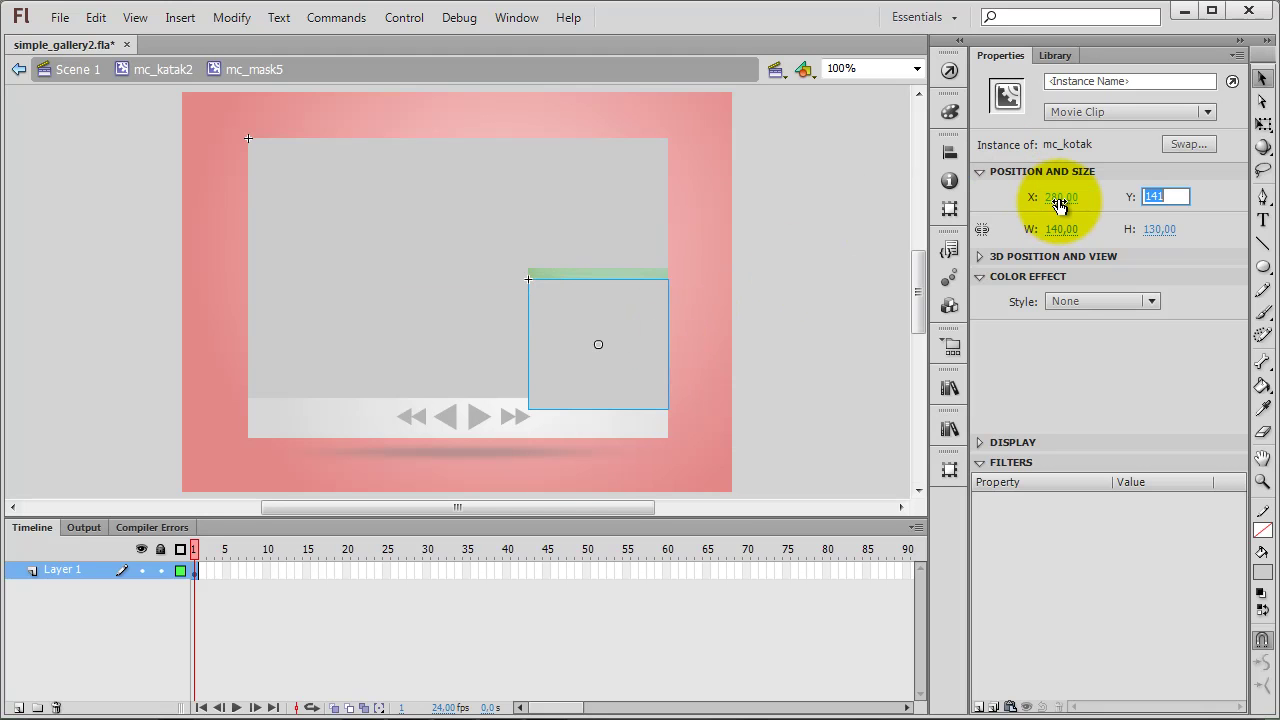
text(130)
key(Return)
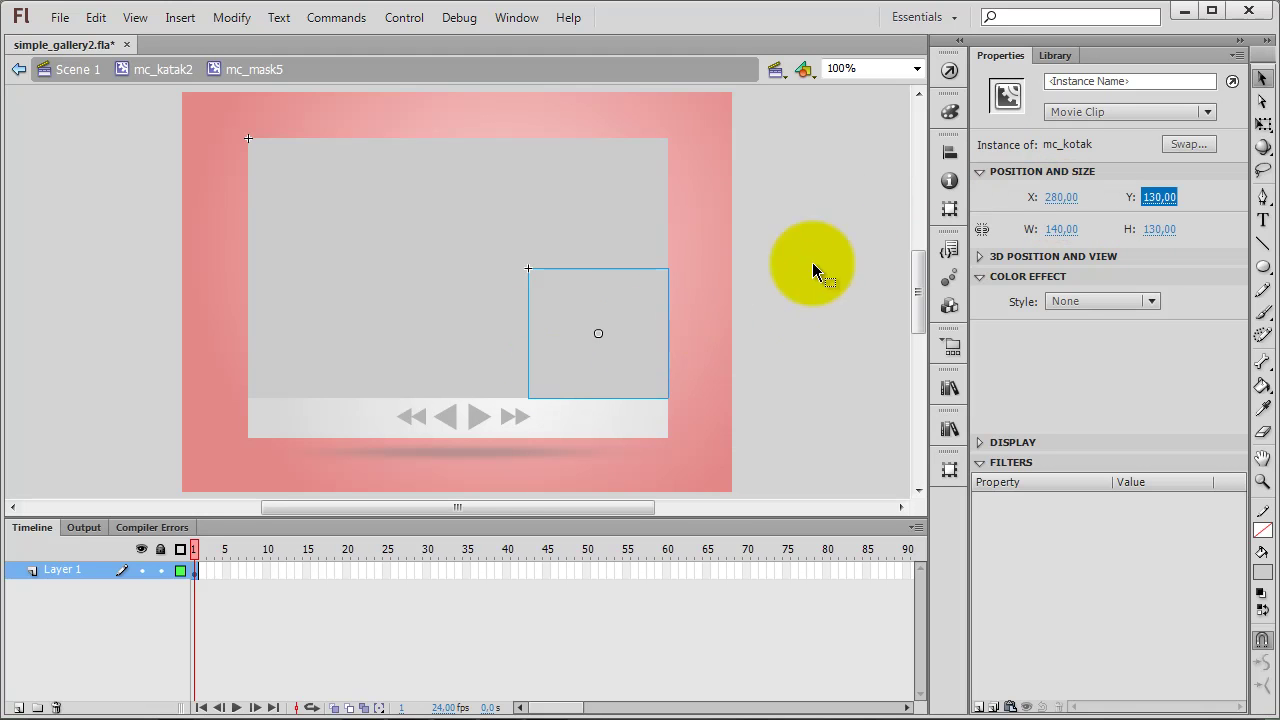
click(846, 245)
Distribute every rectangle except the upper row's first one to its own layer.
click(452, 193)
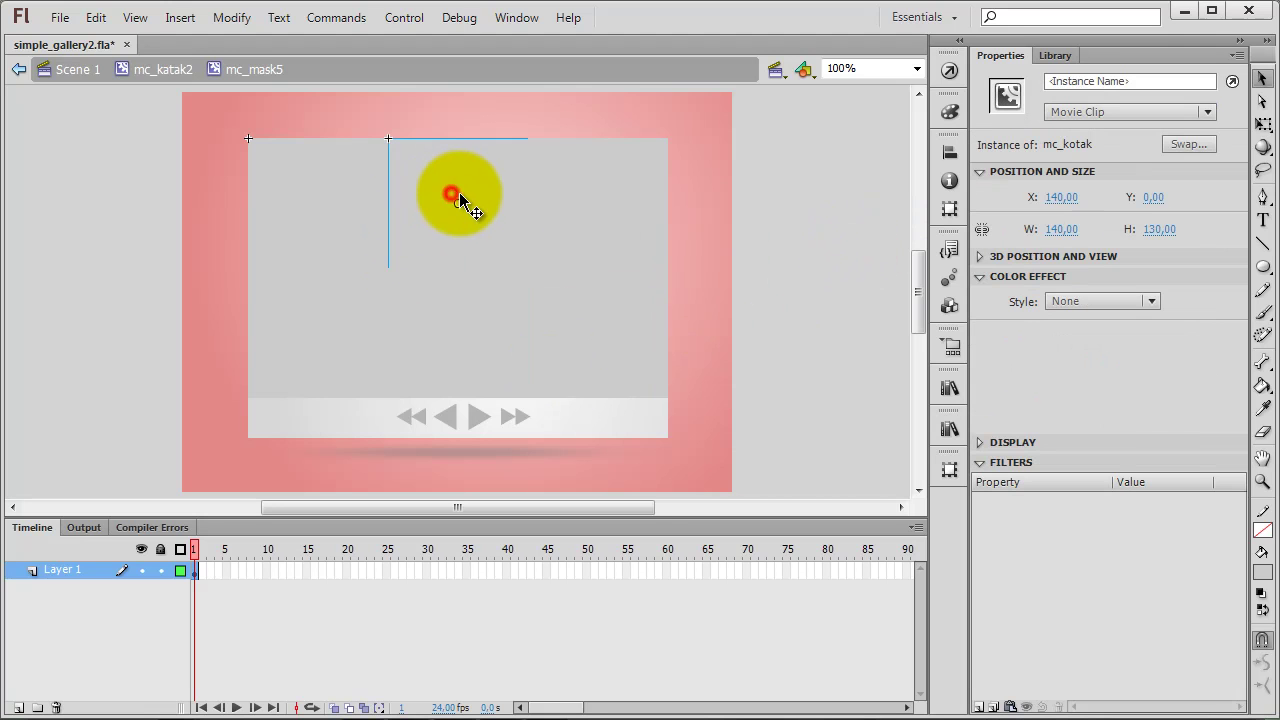
shift+click(571, 200)
shift+click(463, 296)
drag(449, 302, 551, 306)
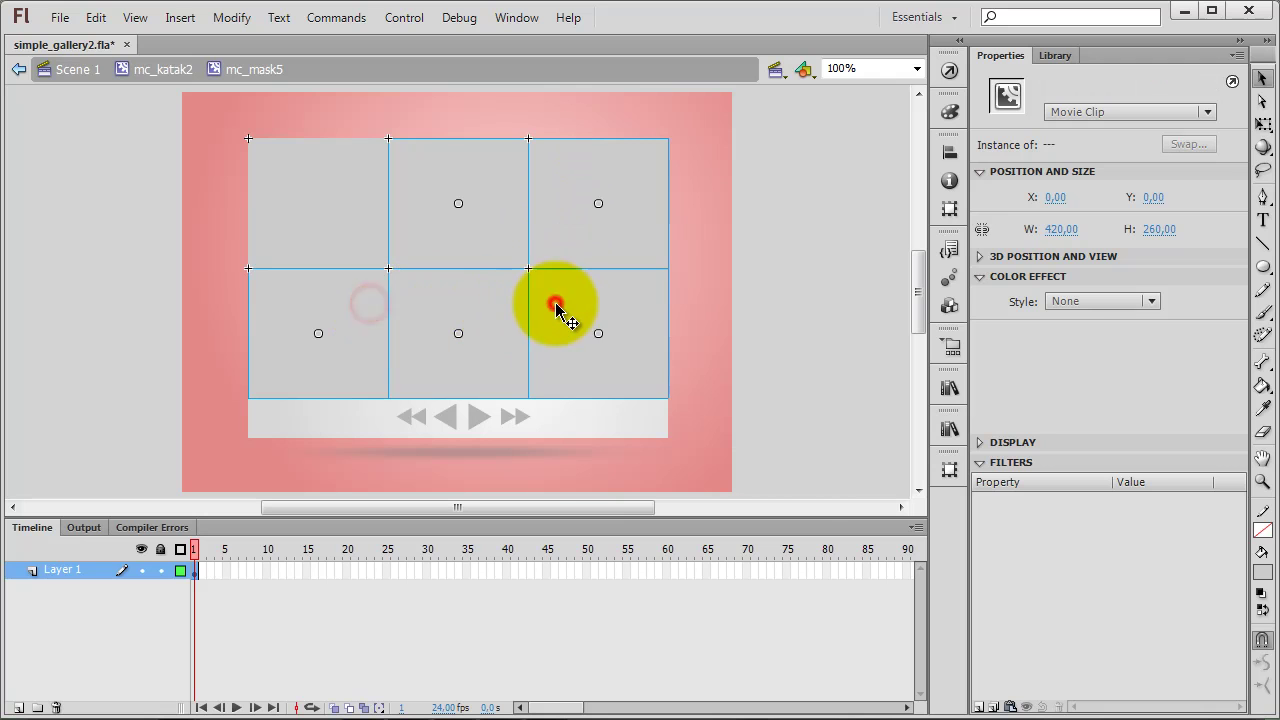
right_click(561, 310)
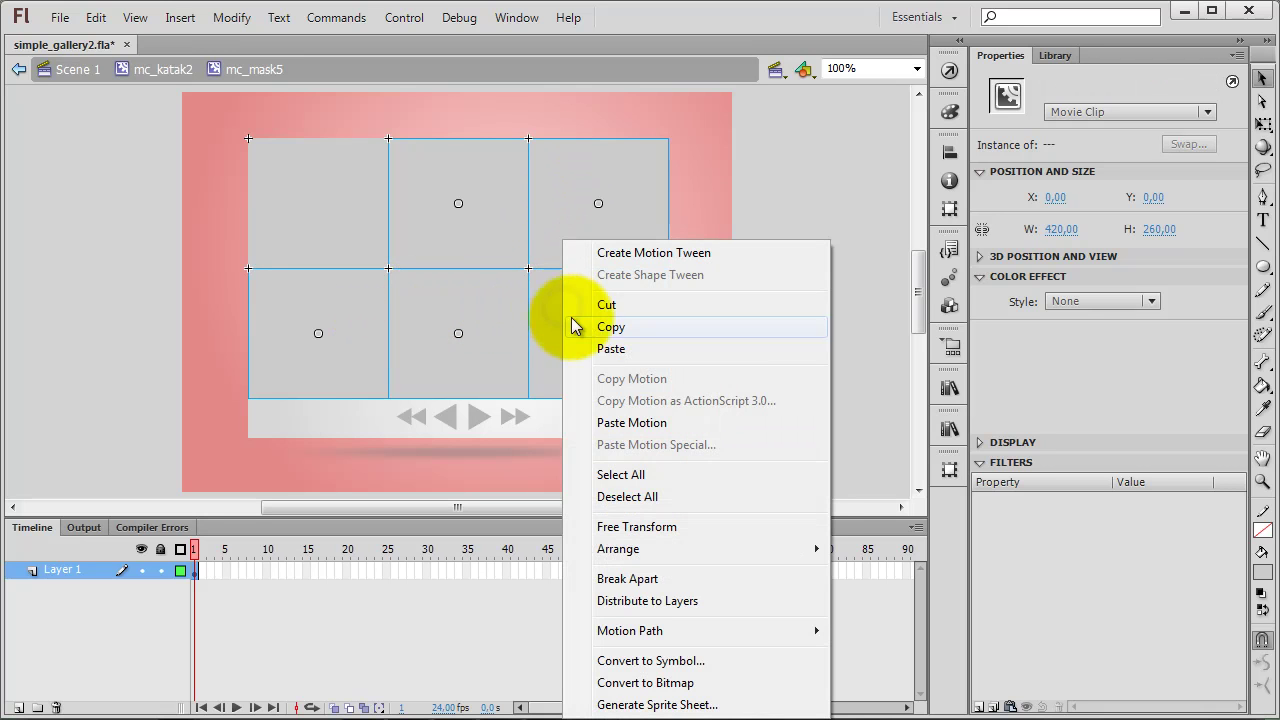
click(632, 600)
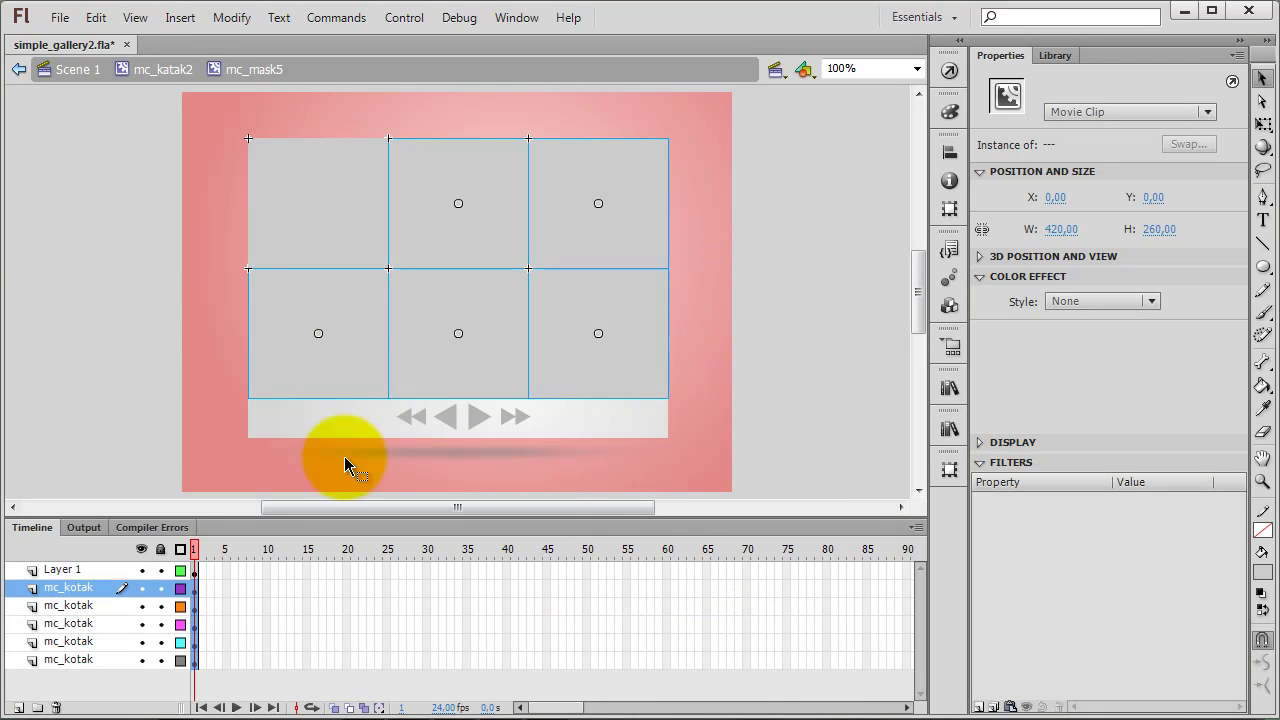
Apply the custom motion preset mask1 to the upper row's first rectangle on Layer 1.
click(97, 240)
click(262, 214)
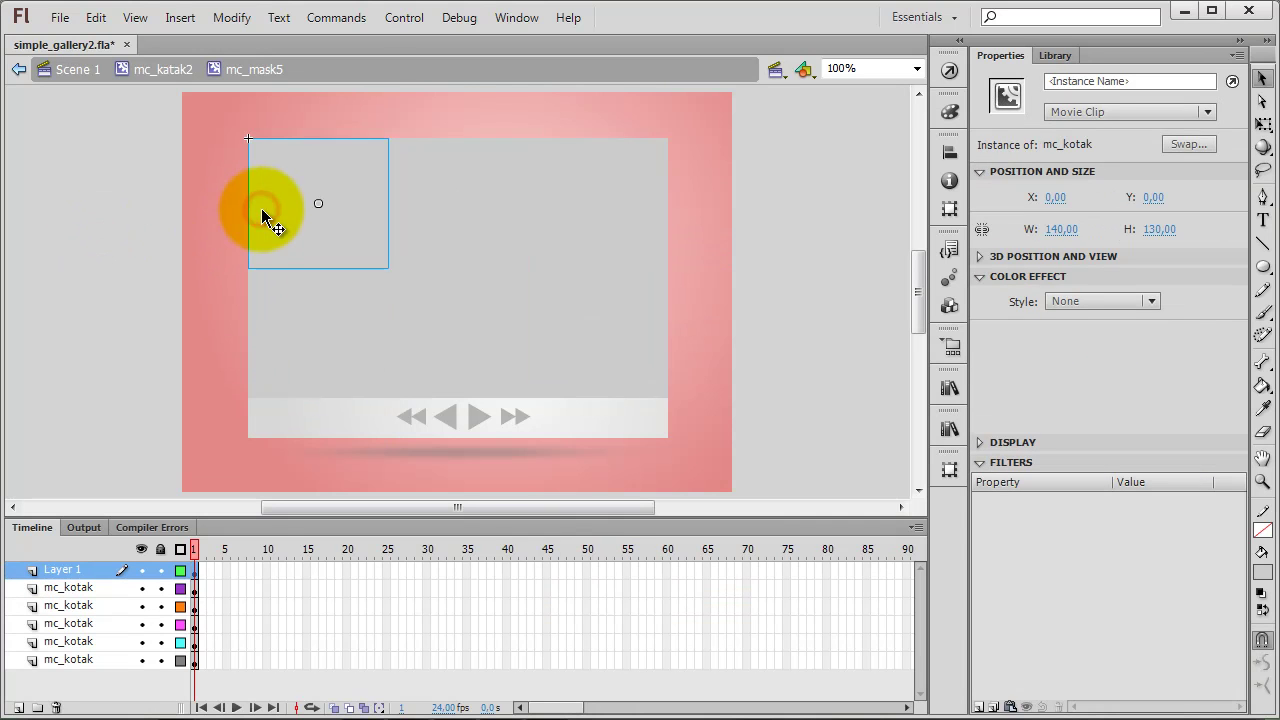
right_click(193, 568)
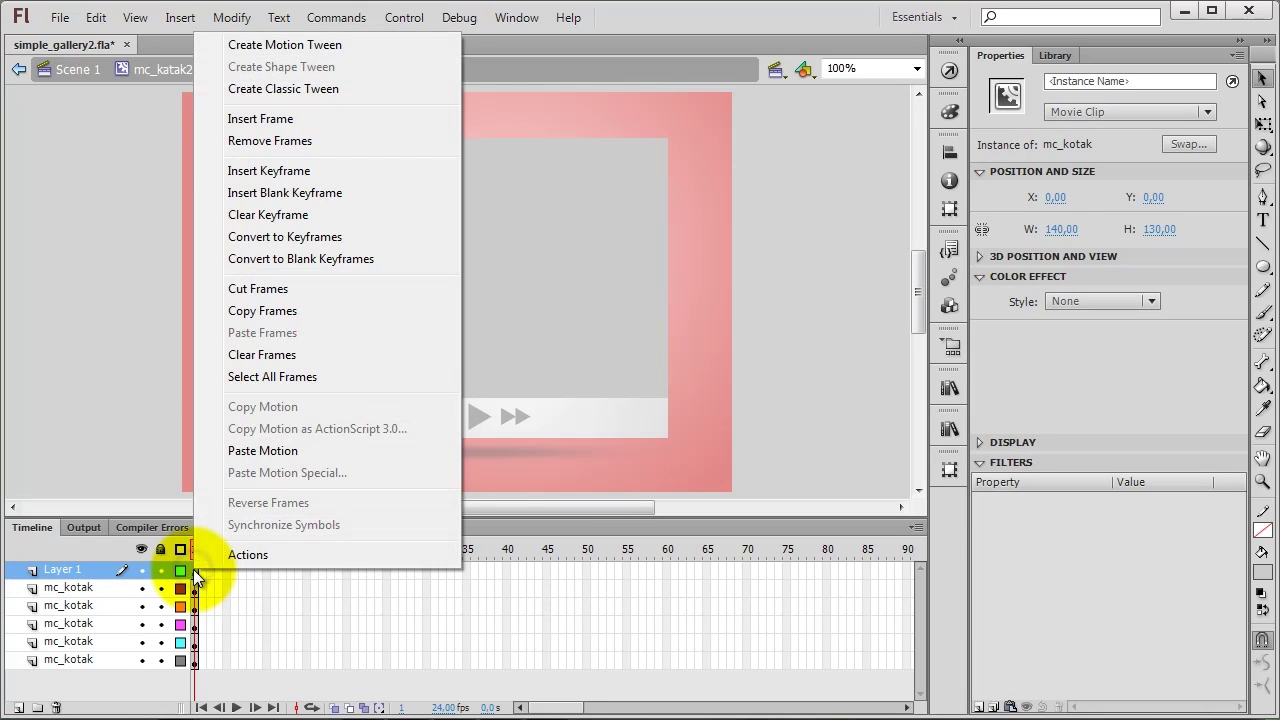
click(142, 393)
click(320, 218)
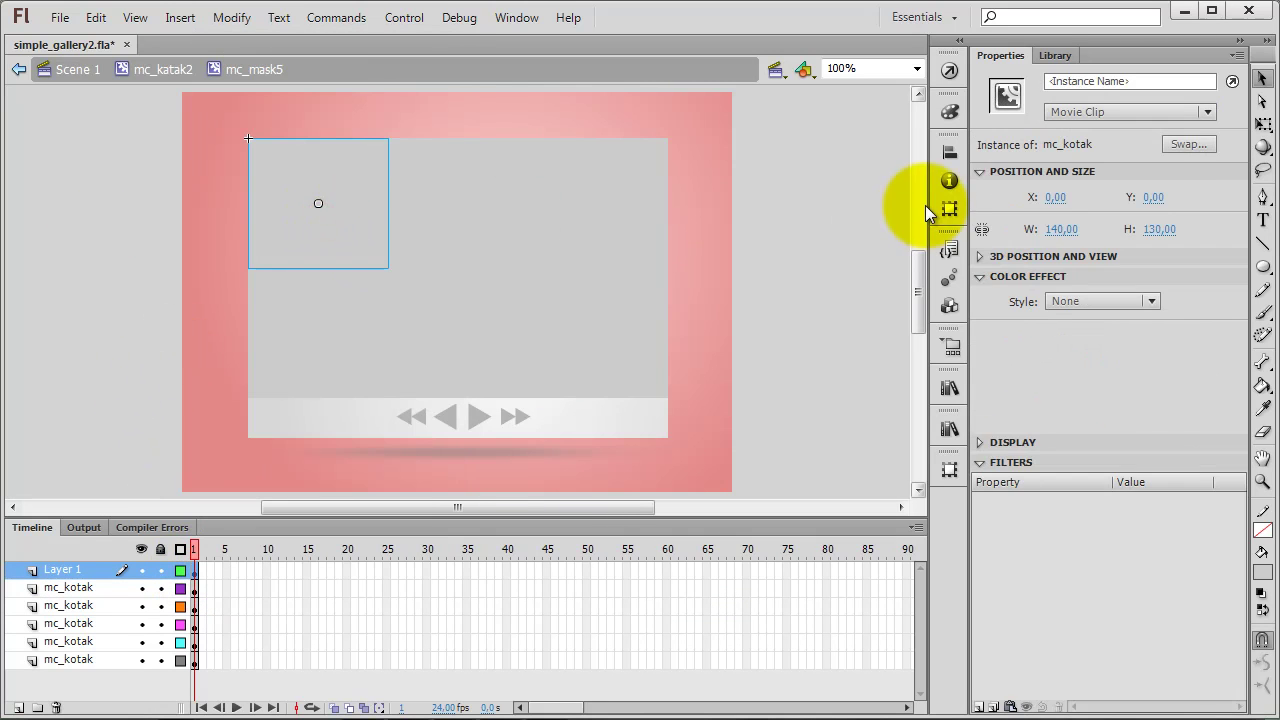
click(510, 18)
click(627, 208)
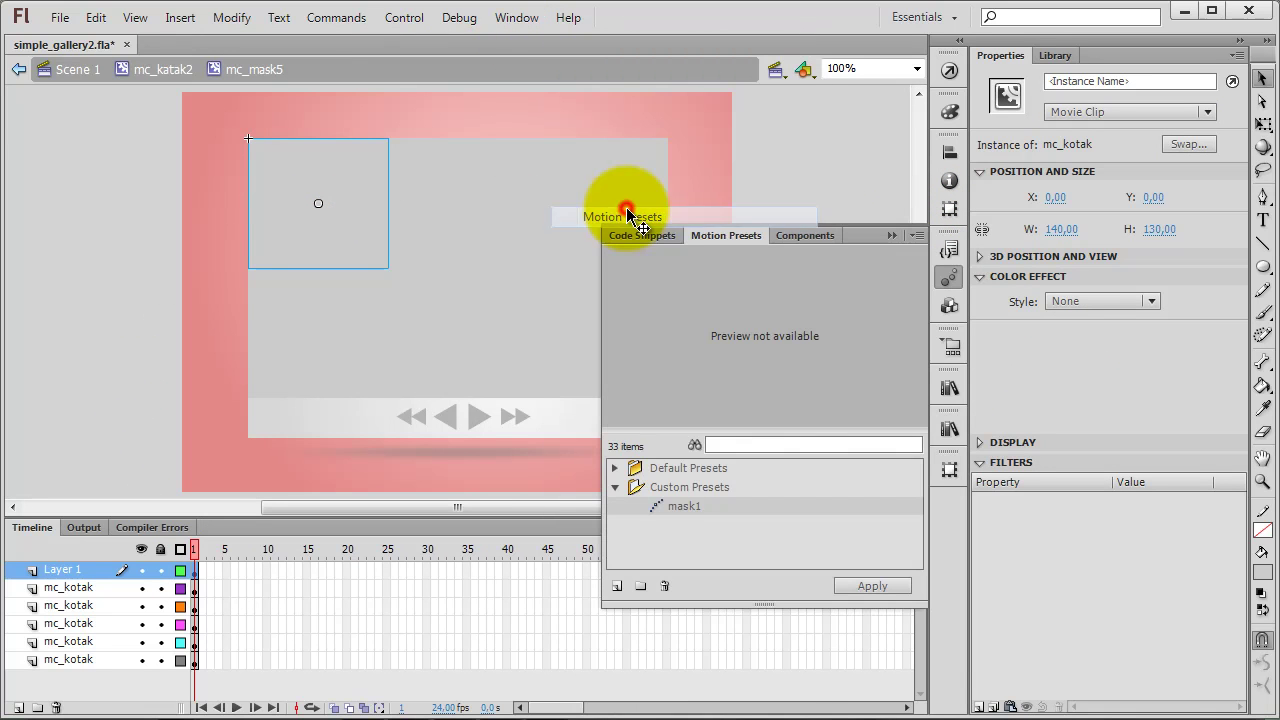
click(870, 585)
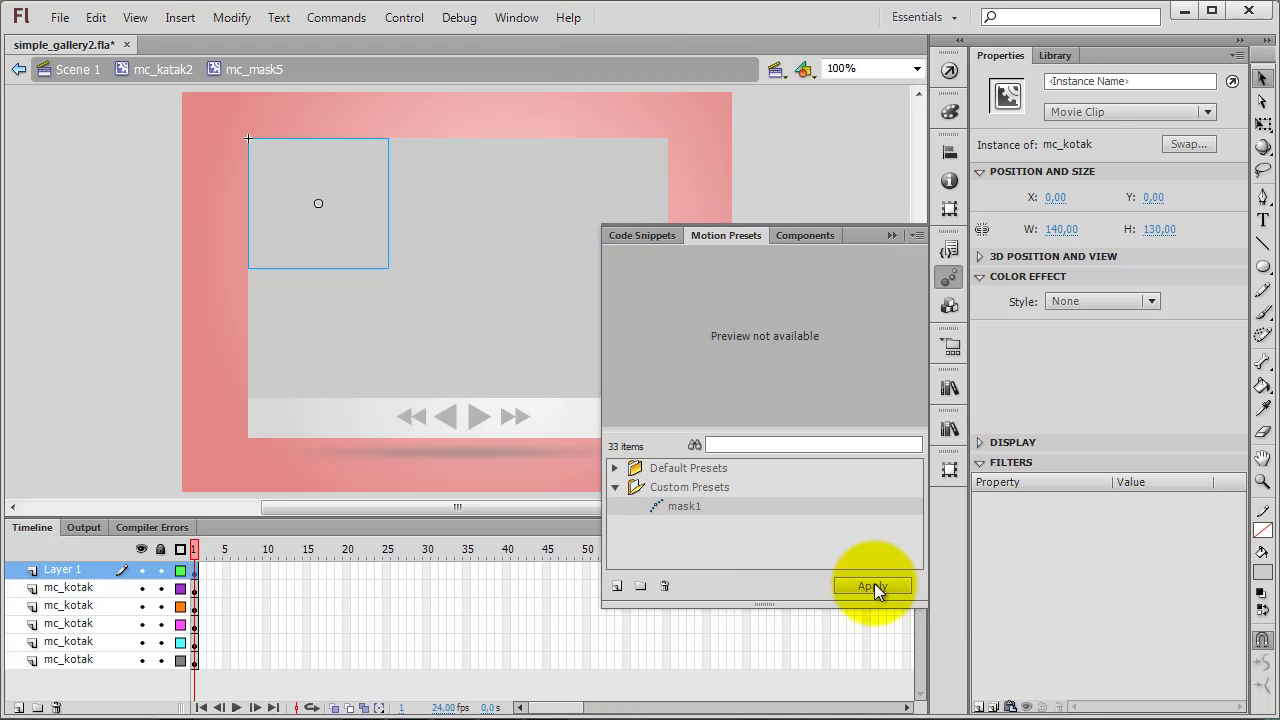
click(947, 282)
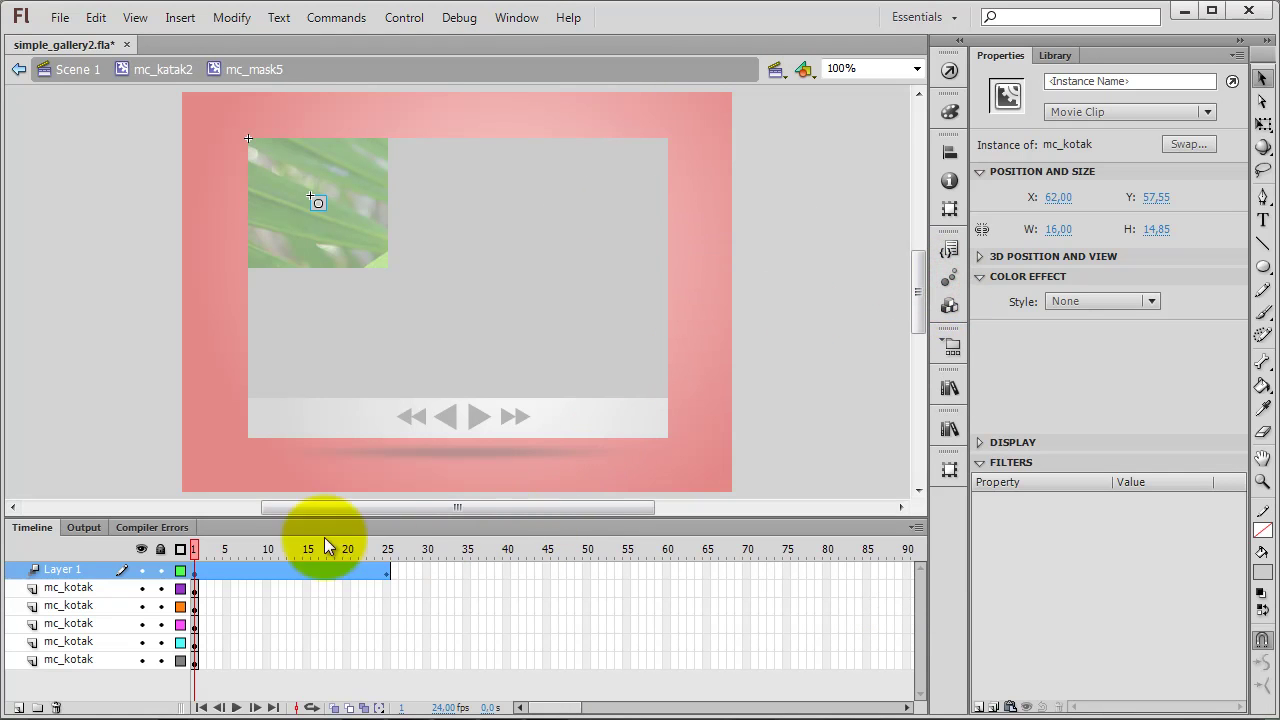
Set the rotation direction of Layer 1's motion tween to CW and scrub to frame 25 to preview it.
click(287, 570)
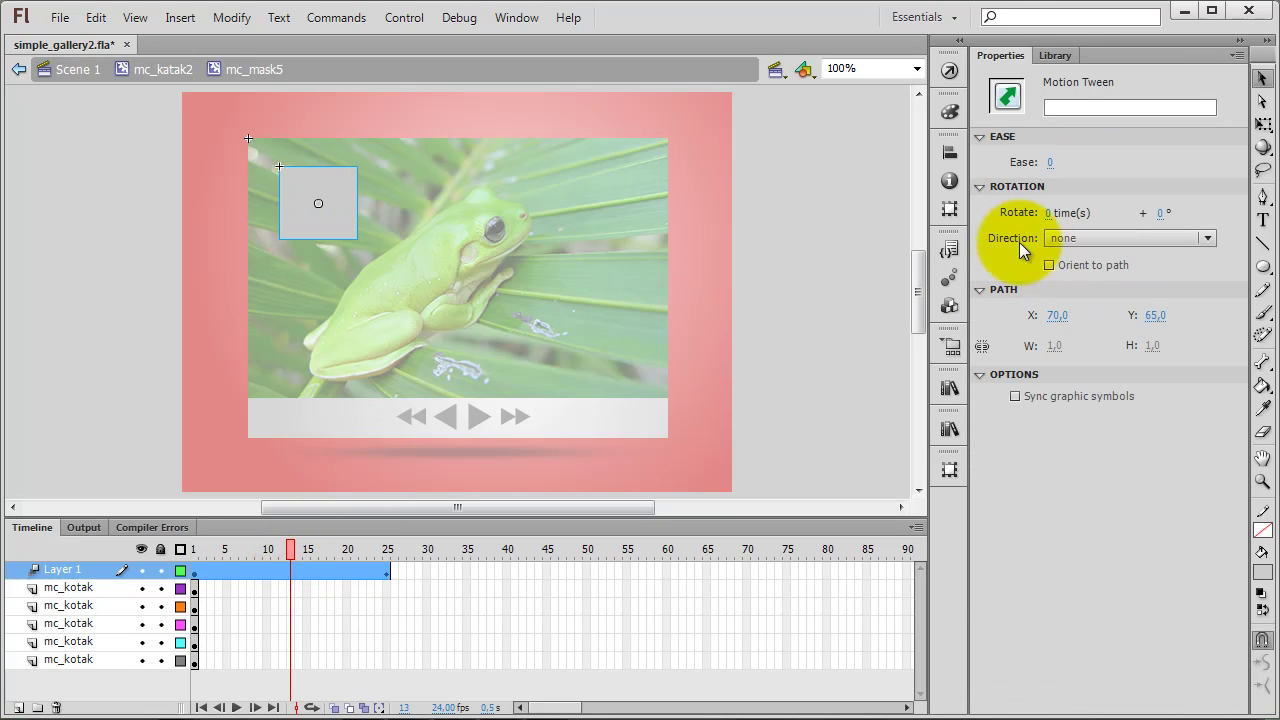
click(1062, 240)
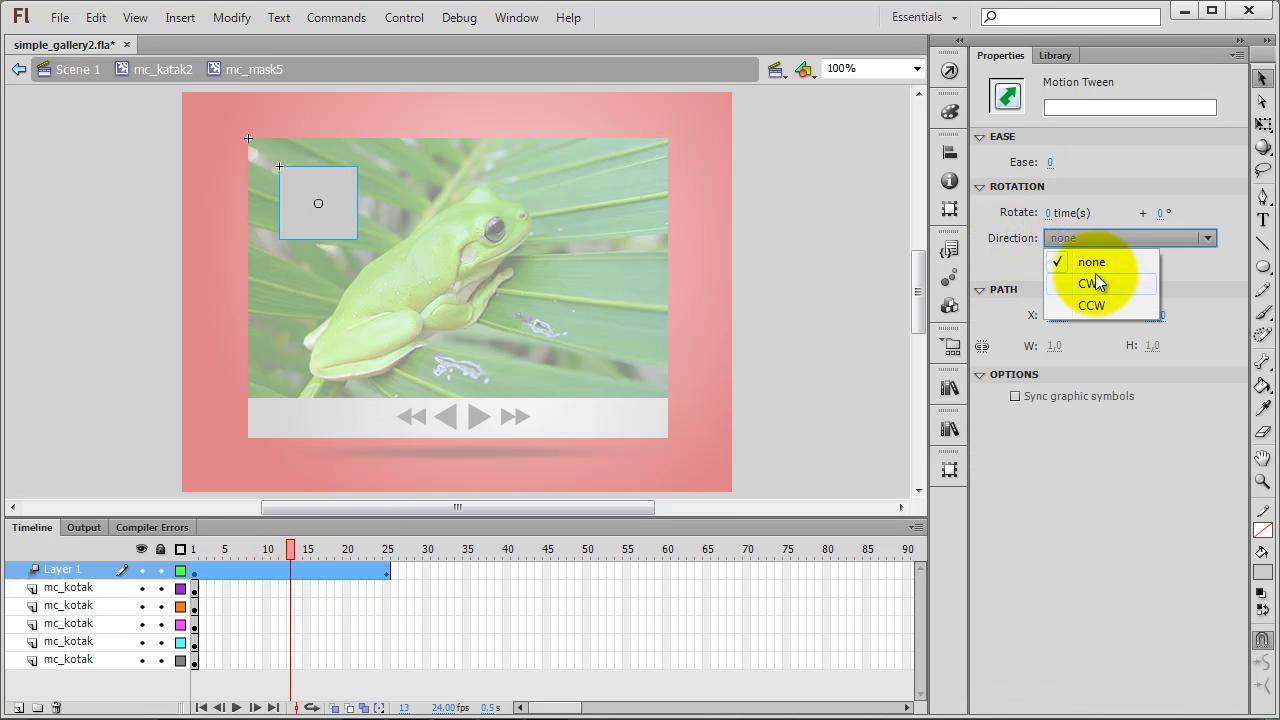
click(1095, 282)
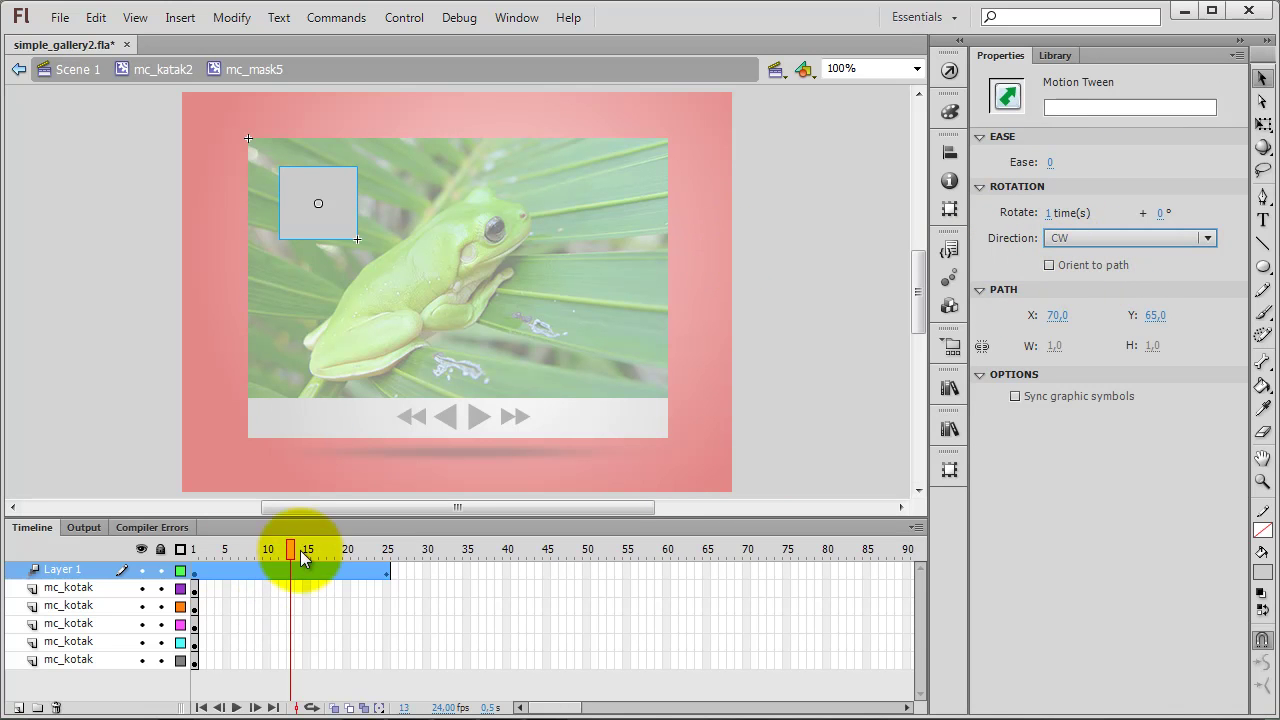
drag(292, 555, 391, 549)
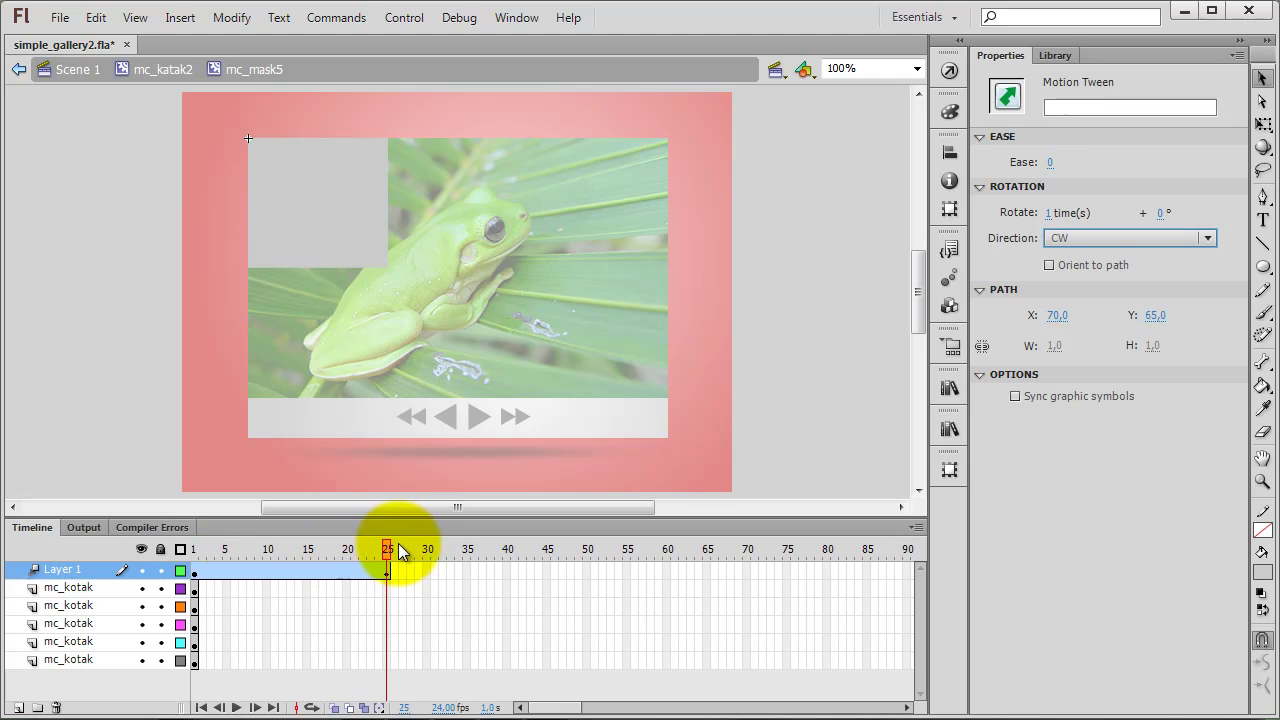
Save Layer 1's rotating tween as a motion preset named mask5.
right_click(290, 572)
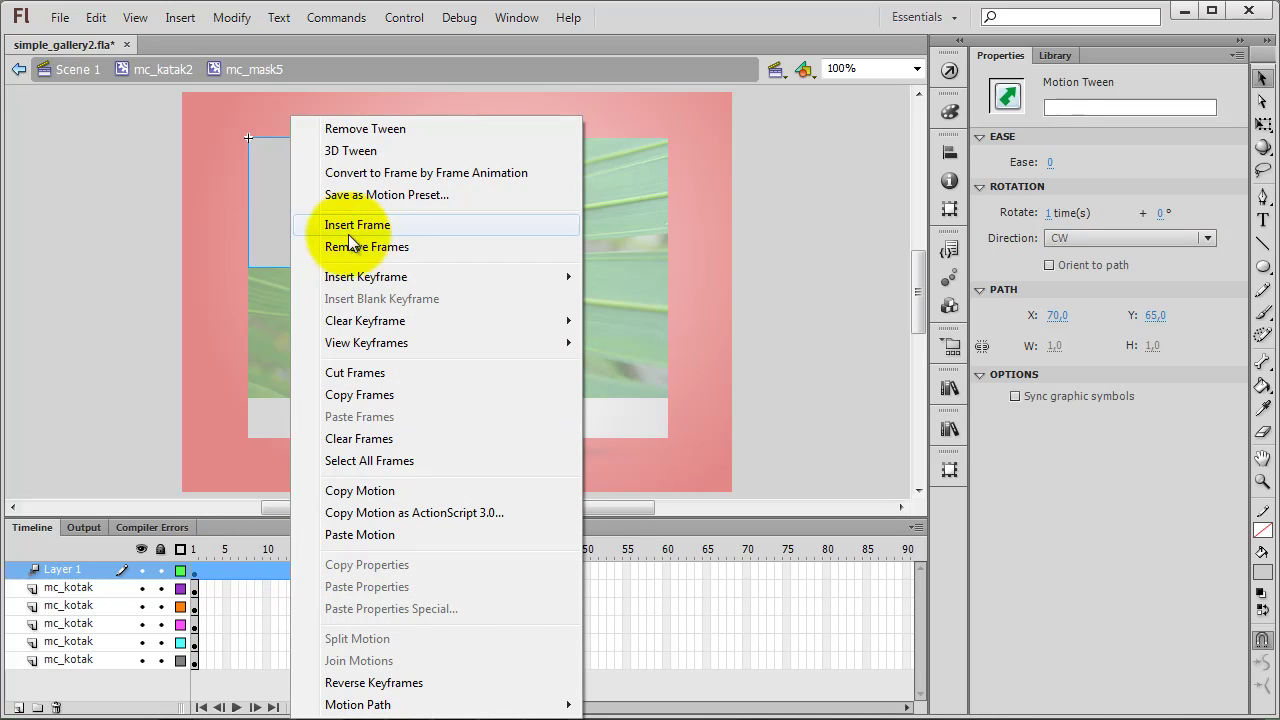
click(364, 196)
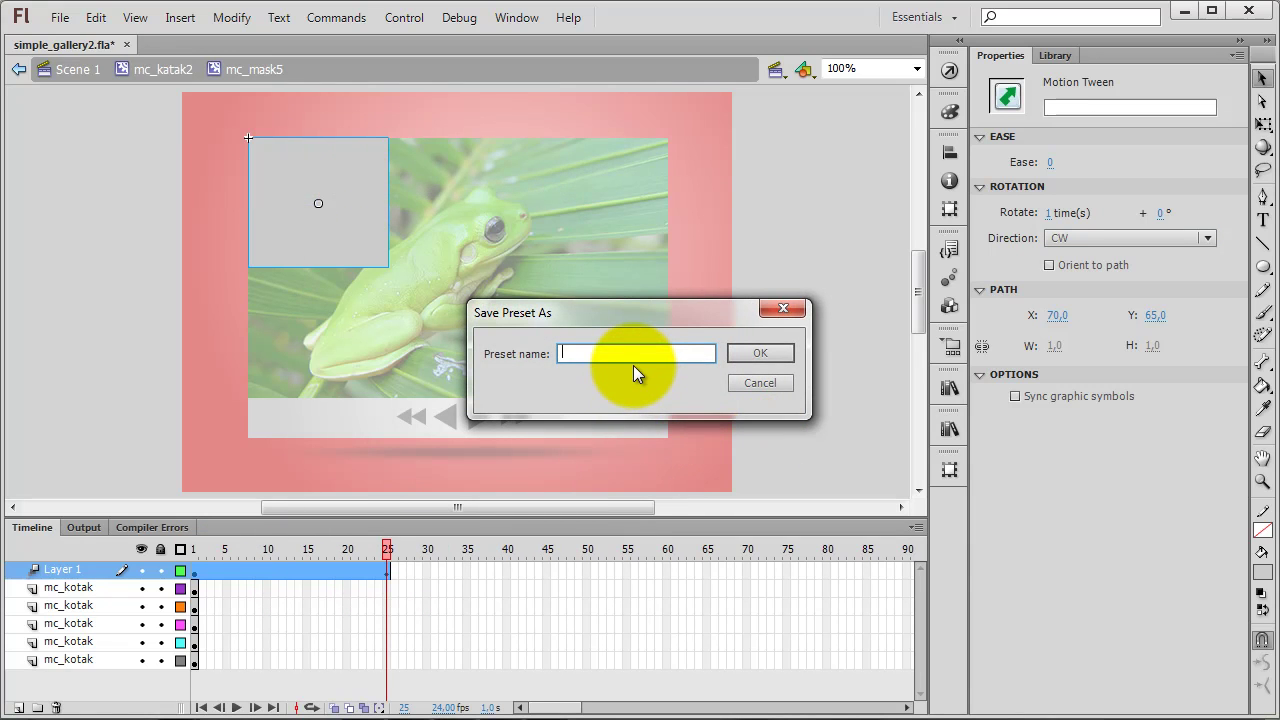
text(s)
key(BackSpace)
text(sha)
key(BackSpace)
key(BackSpace)
key(BackSpace)
text(mask)
click(745, 354)
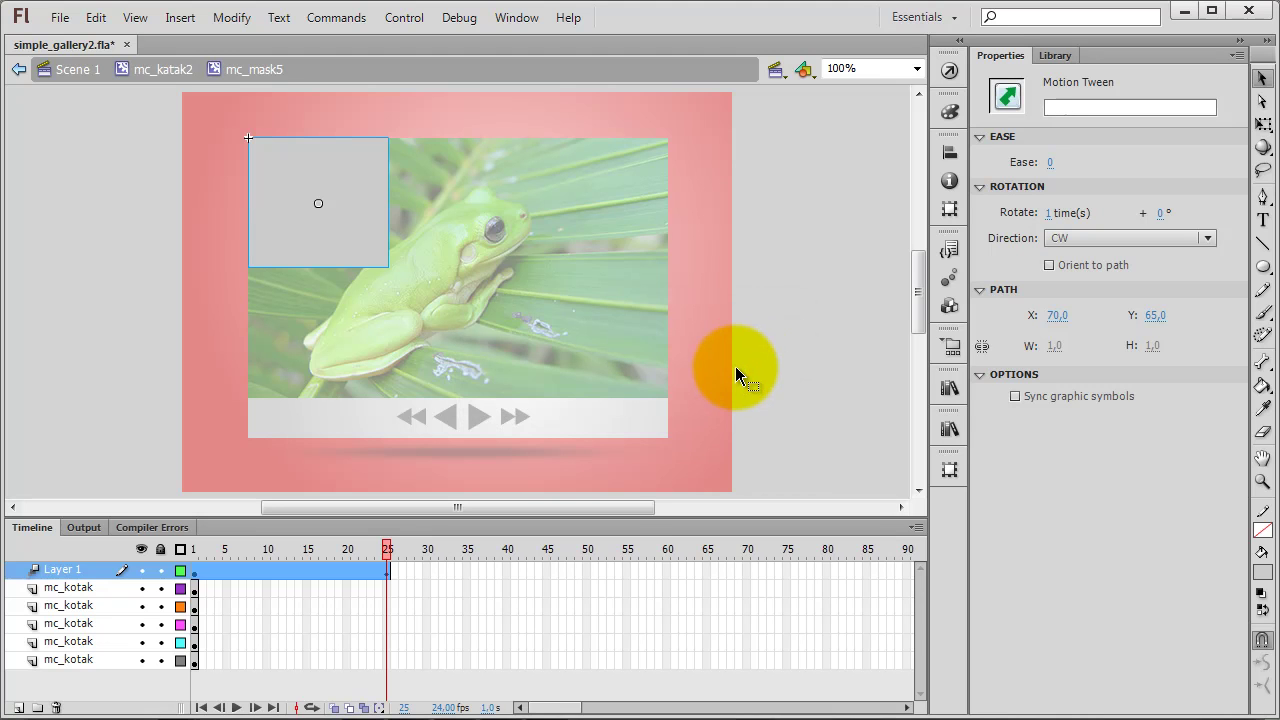
Apply the mask5 motion preset to the upper row's middle and last rectangles, starting from frame 1.
click(197, 587)
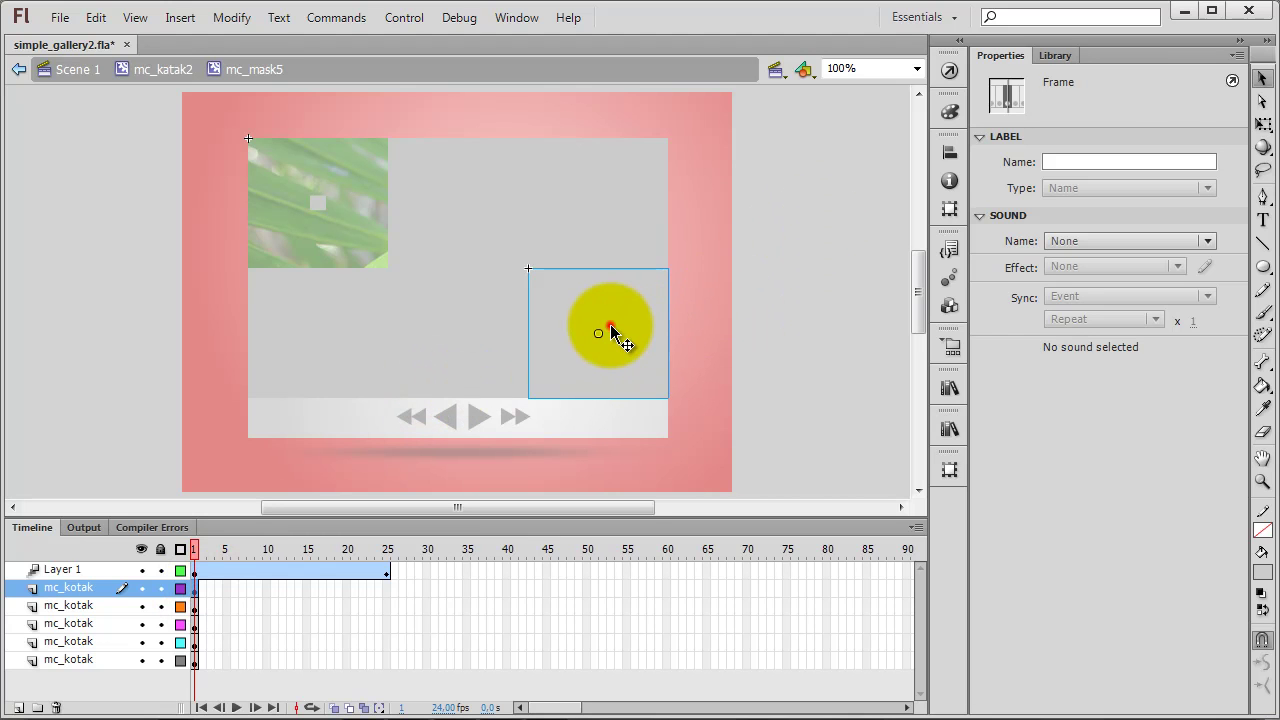
drag(620, 340, 480, 210)
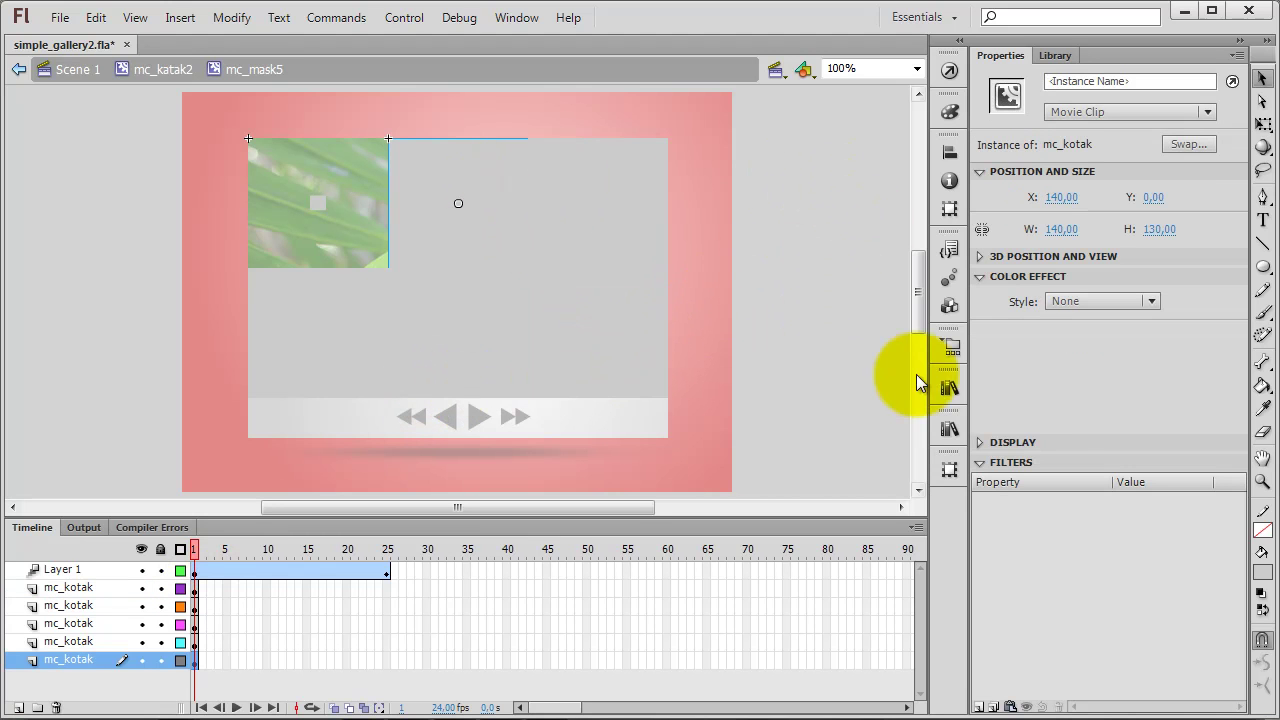
click(949, 278)
click(681, 524)
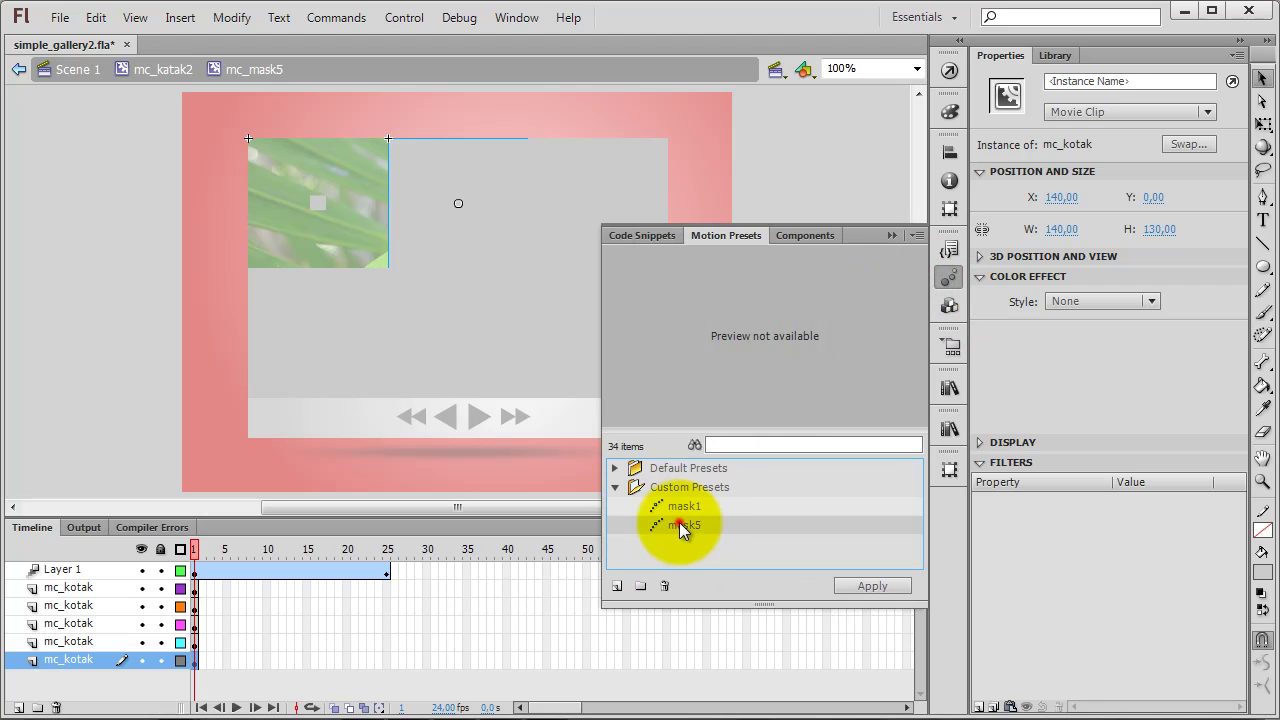
click(866, 585)
click(567, 172)
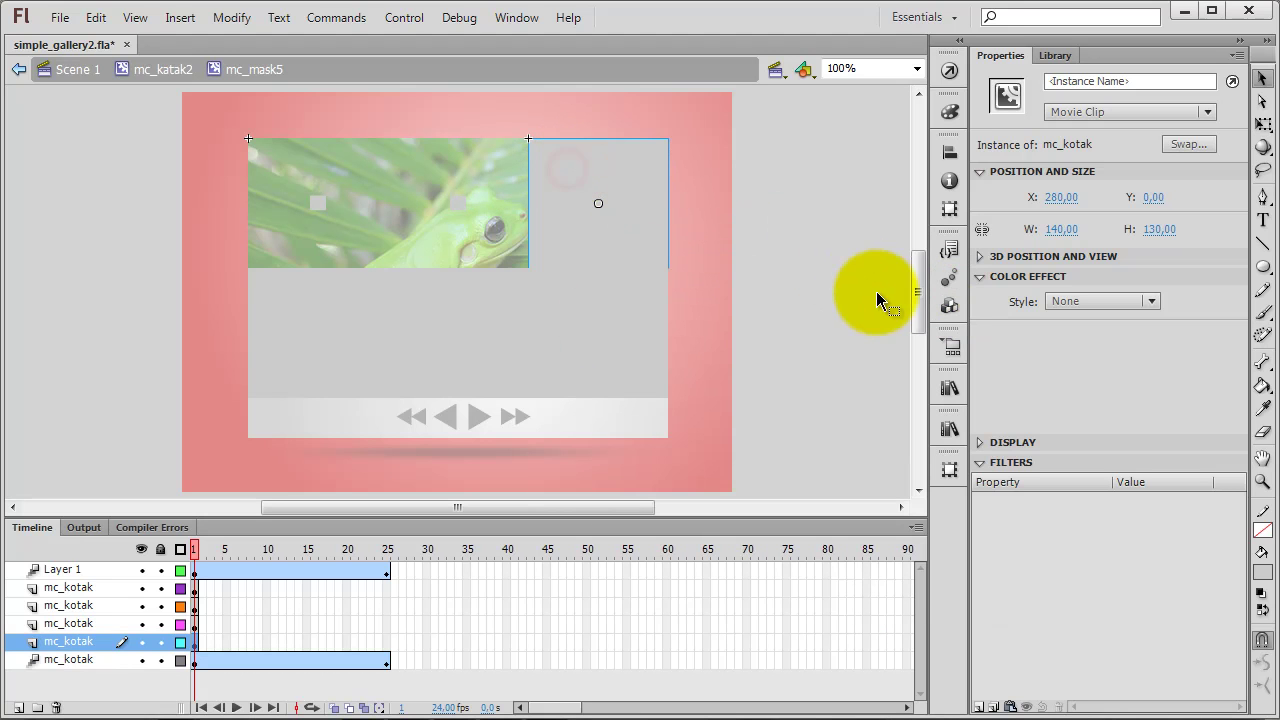
click(949, 278)
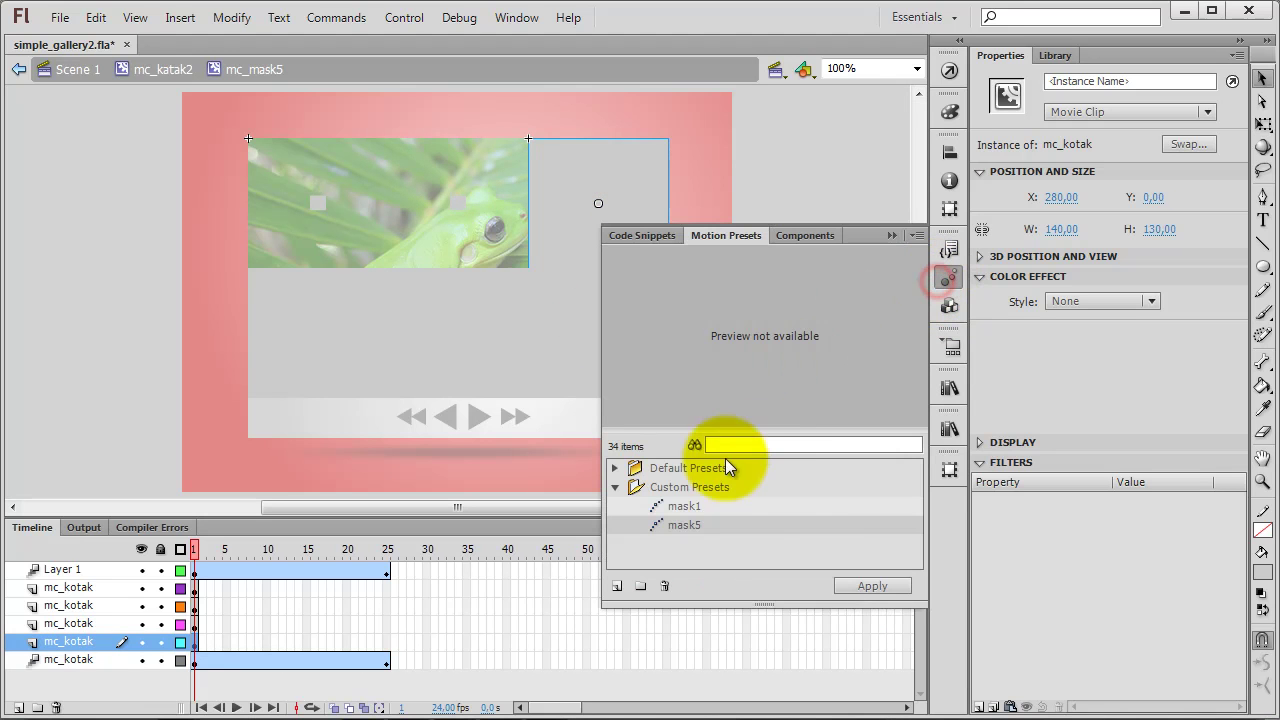
click(858, 586)
Apply the mask5 motion preset to each of the lower row's three rectangles.
click(326, 338)
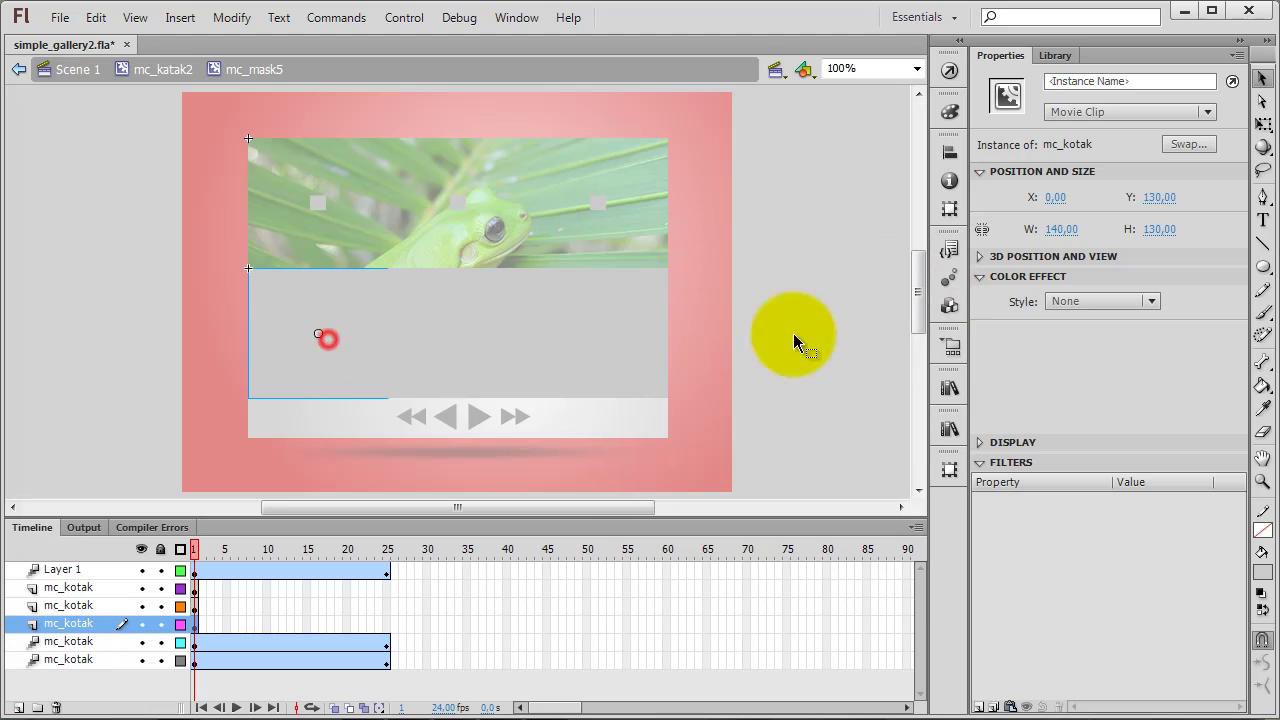
click(949, 278)
click(860, 586)
click(474, 312)
click(949, 280)
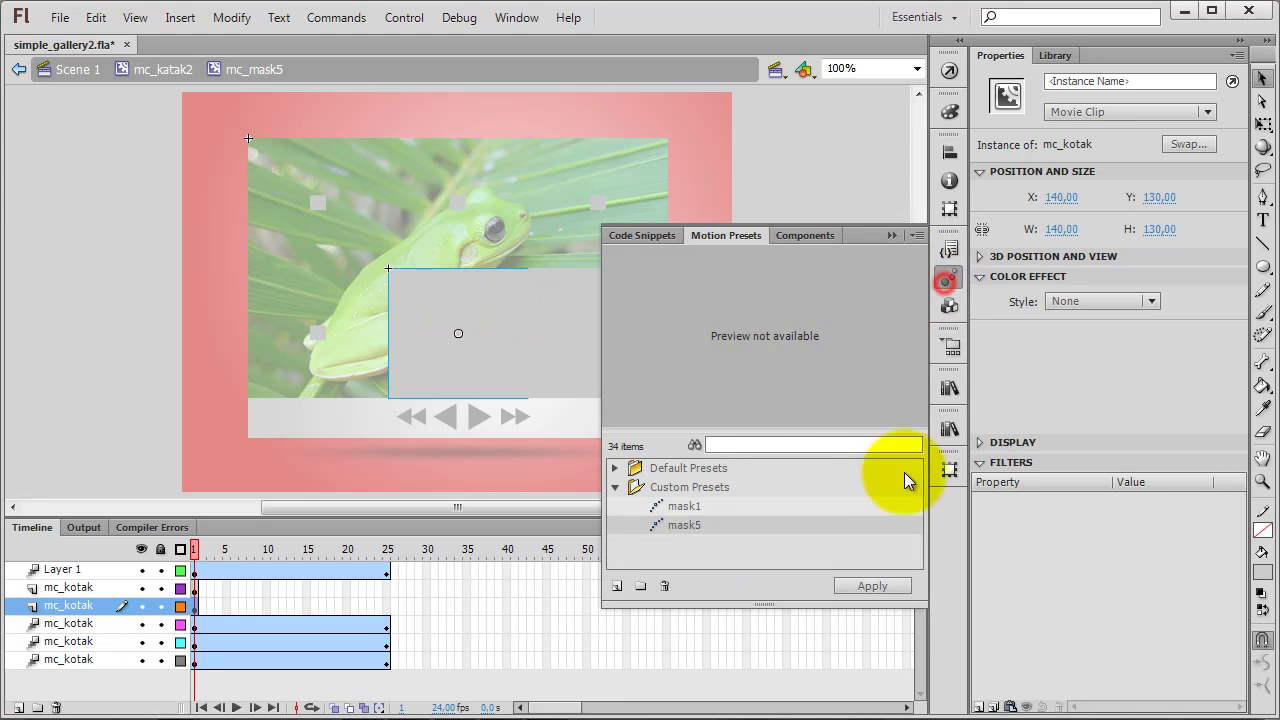
click(872, 586)
click(563, 343)
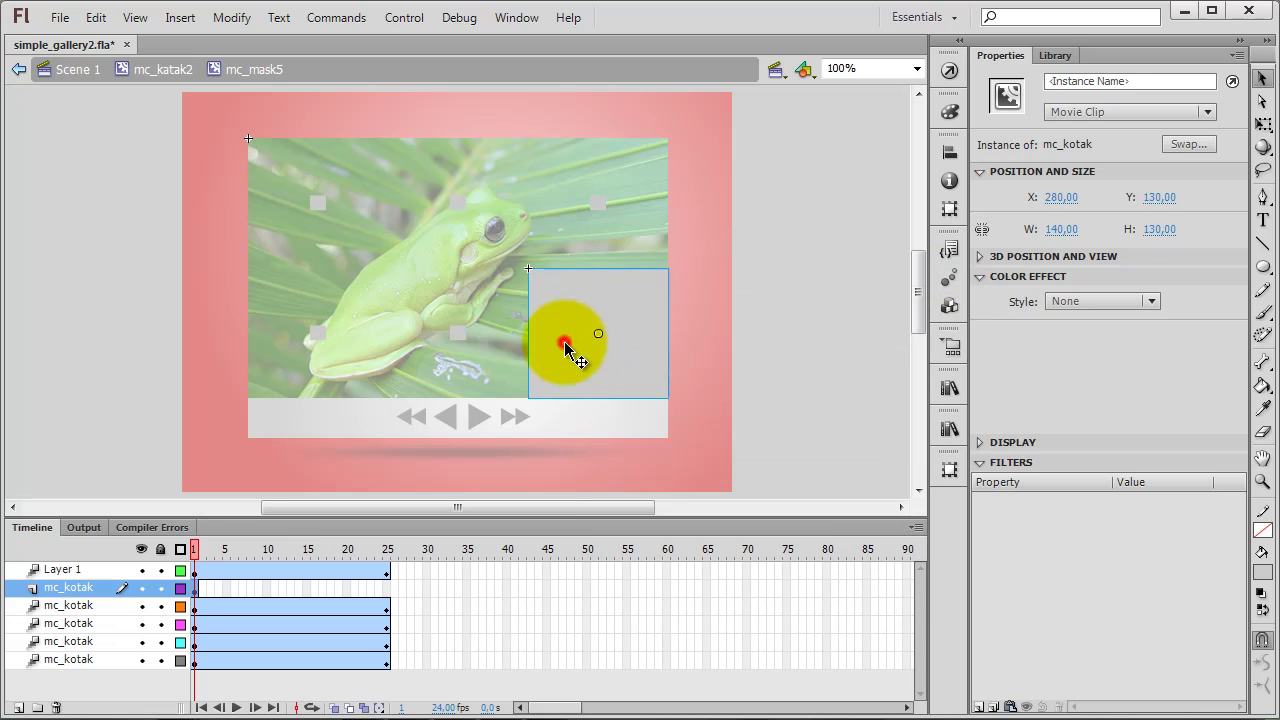
click(949, 280)
click(873, 587)
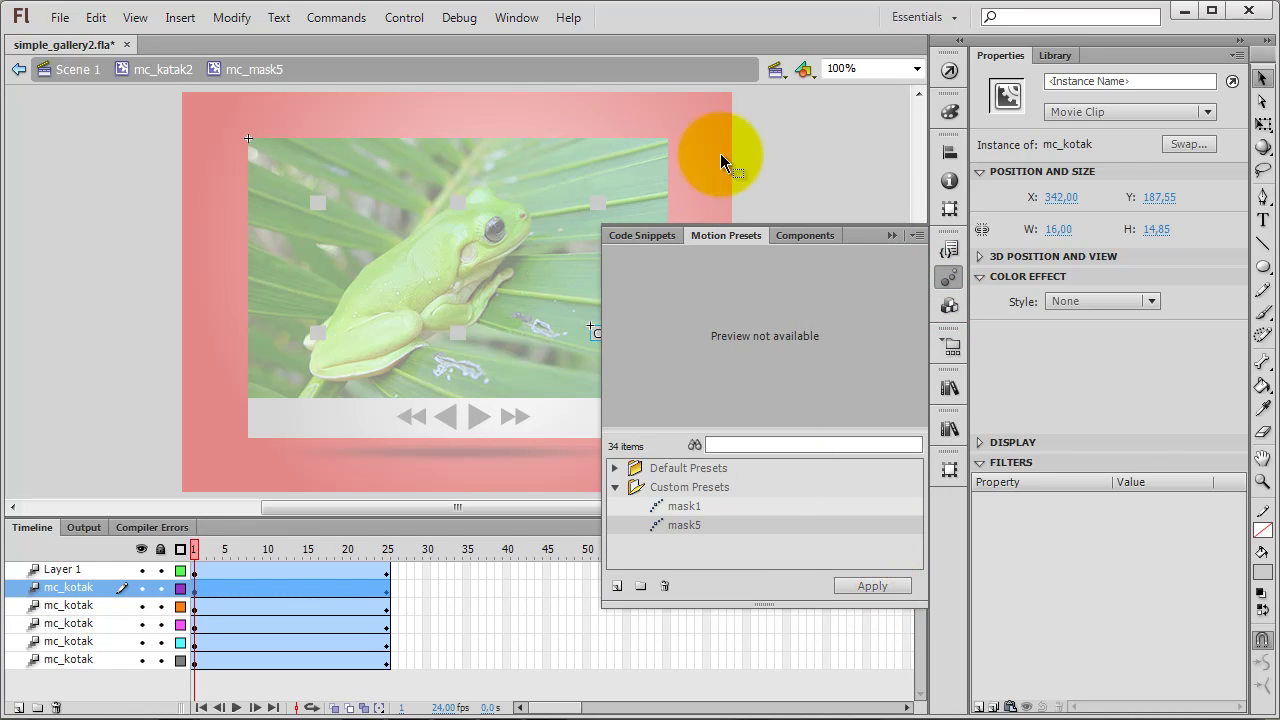
click(776, 145)
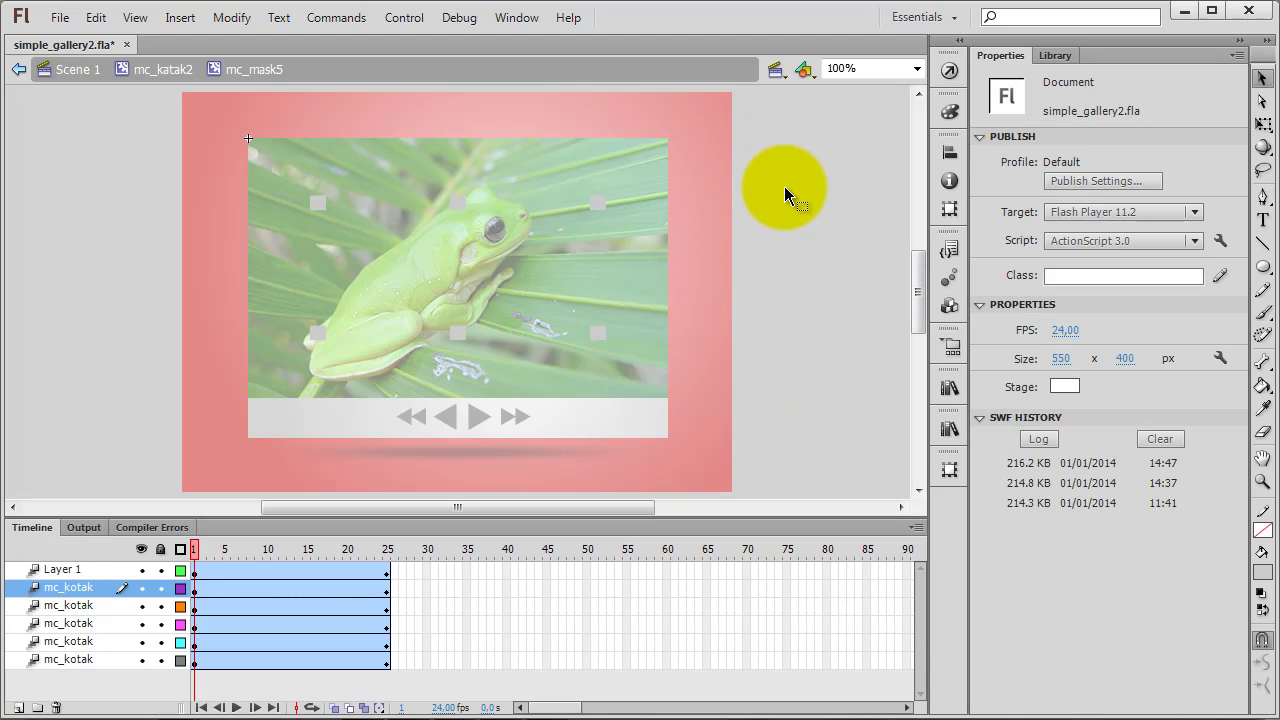
Move the upper-middle rectangle's layer directly below Layer 1 and shift its tween to start at frame 6.
click(315, 203)
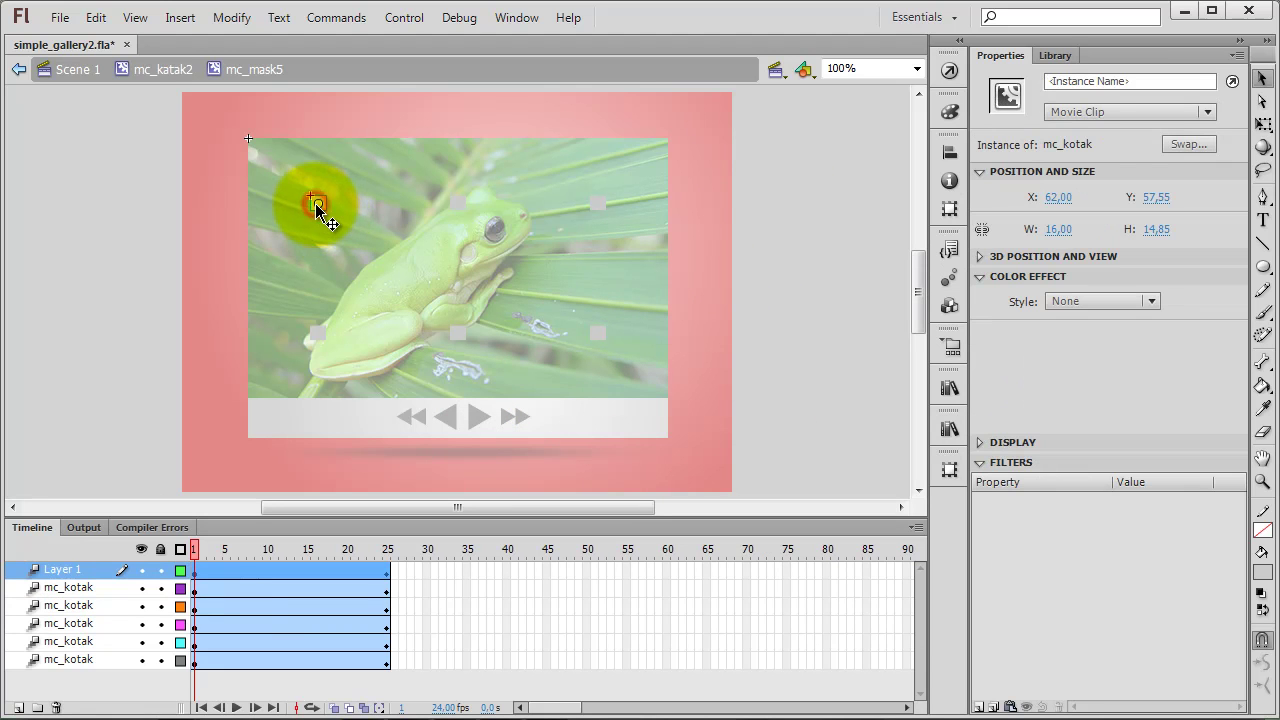
mouse_move(192, 557)
mouse_down()
mouse_move(371, 548)
mouse_move(181, 551)
mouse_up()
click(186, 568)
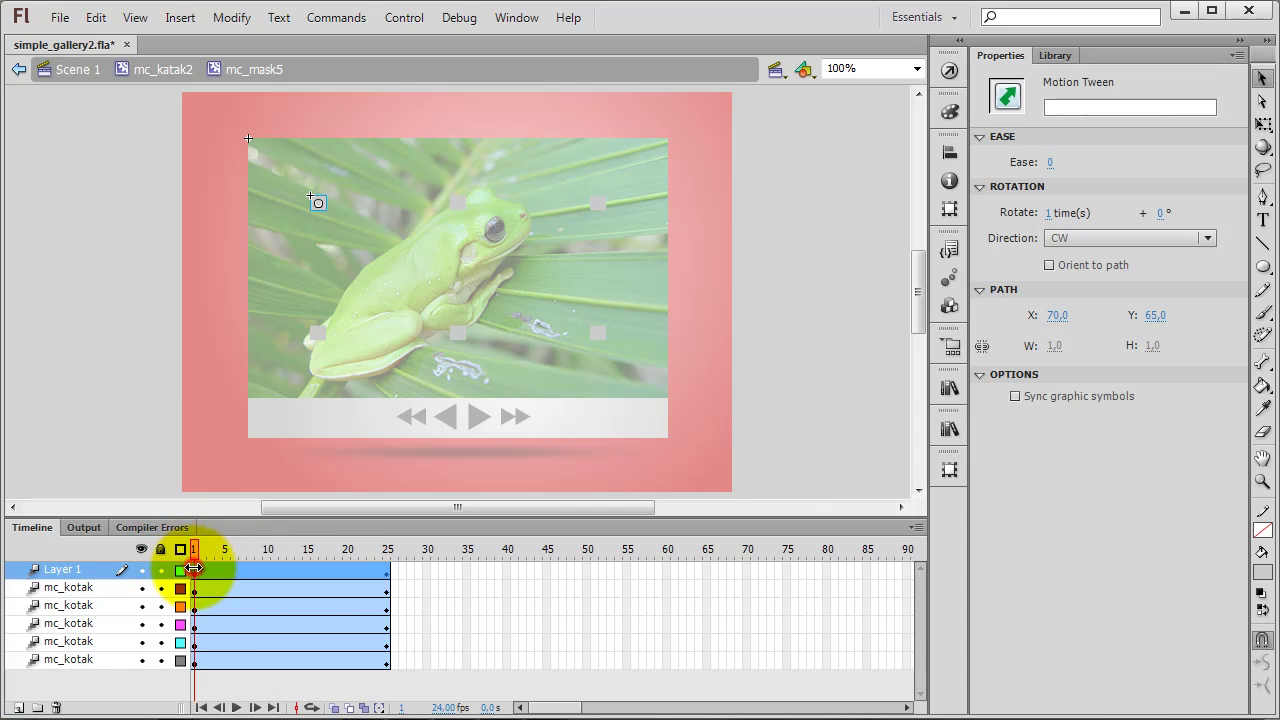
click(462, 203)
drag(82, 660, 78, 588)
click(202, 588)
drag(214, 588, 240, 588)
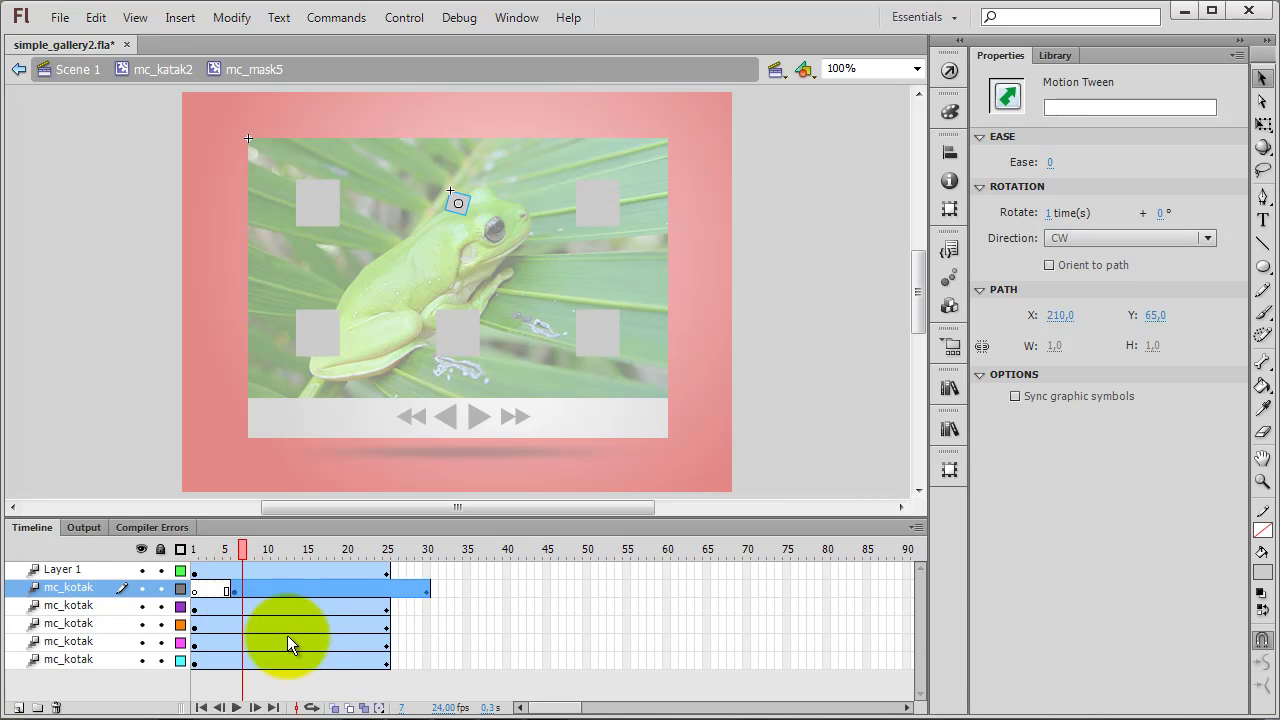
Move the upper-right rectangle's layer directly below the upper-middle rectangle's layer and shift its tween to start at frame 11.
click(233, 588)
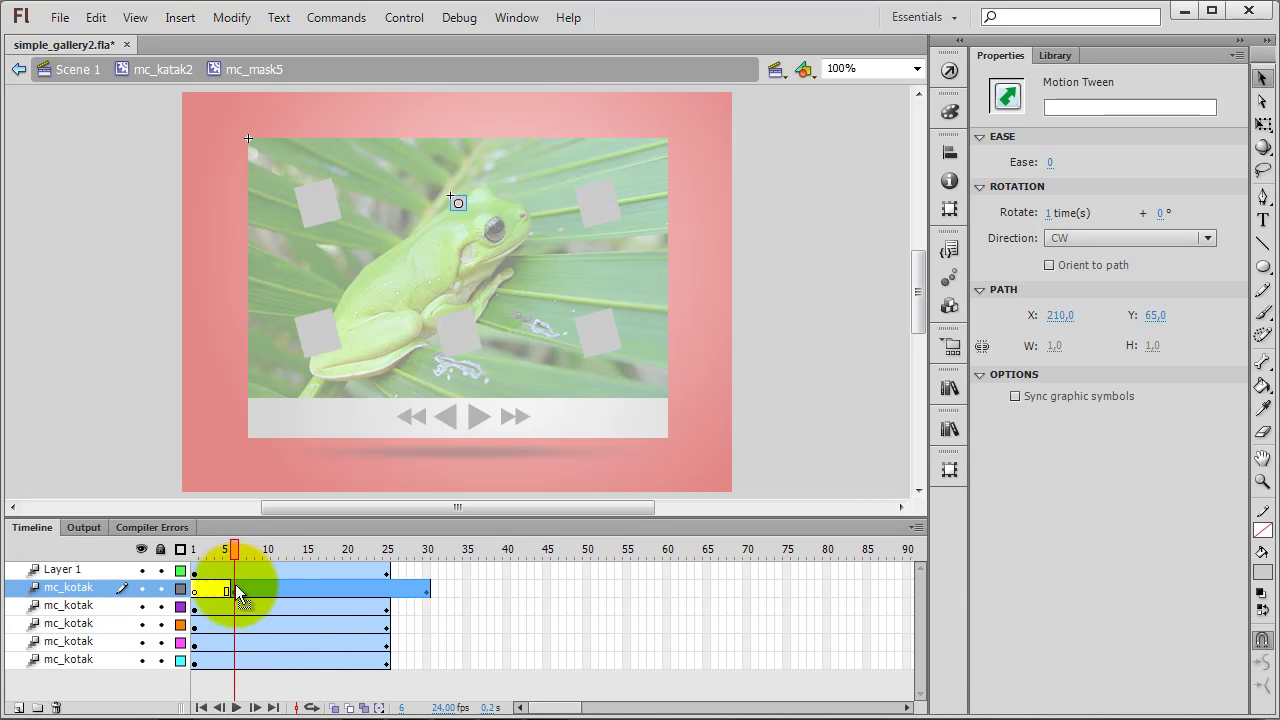
click(591, 201)
drag(80, 659, 83, 607)
click(229, 608)
click(207, 610)
drag(221, 610, 290, 610)
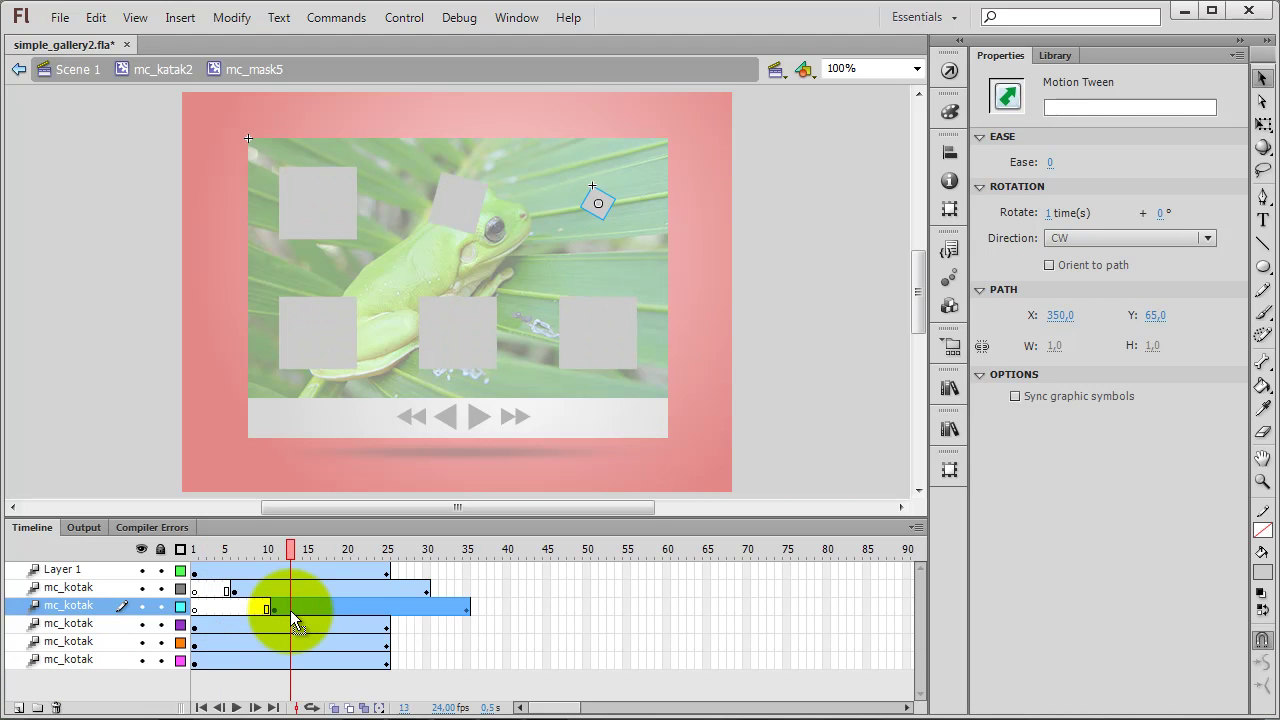
Shift the lower-right rectangle's tween to start at frame 16 and the lower-middle one's to frame 21, removing the leftover frame after it.
click(583, 345)
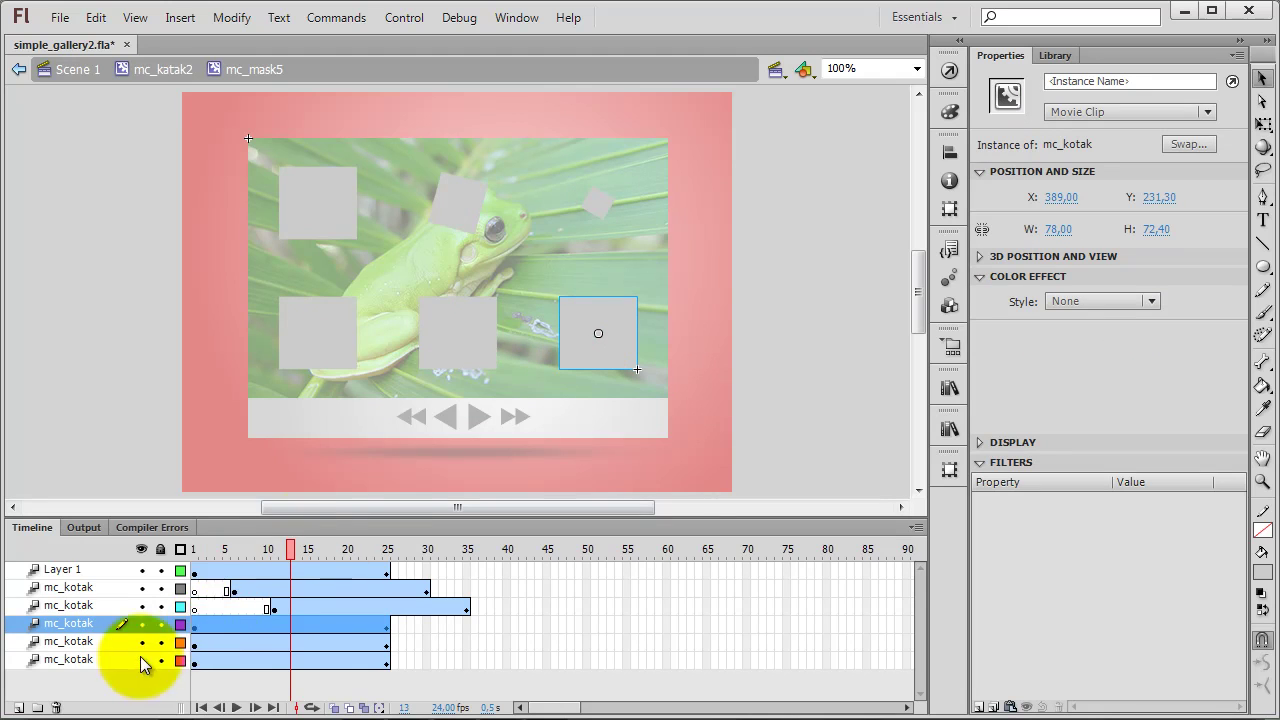
drag(201, 626, 326, 621)
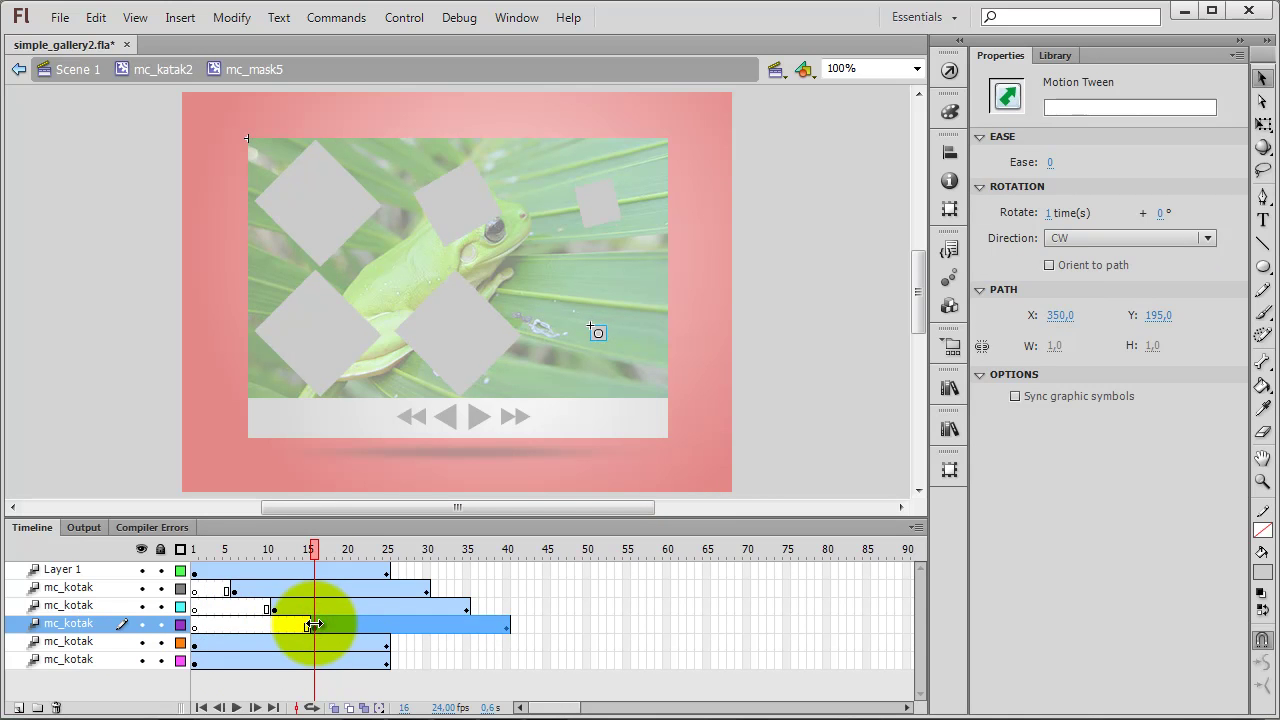
click(445, 345)
drag(201, 650, 368, 641)
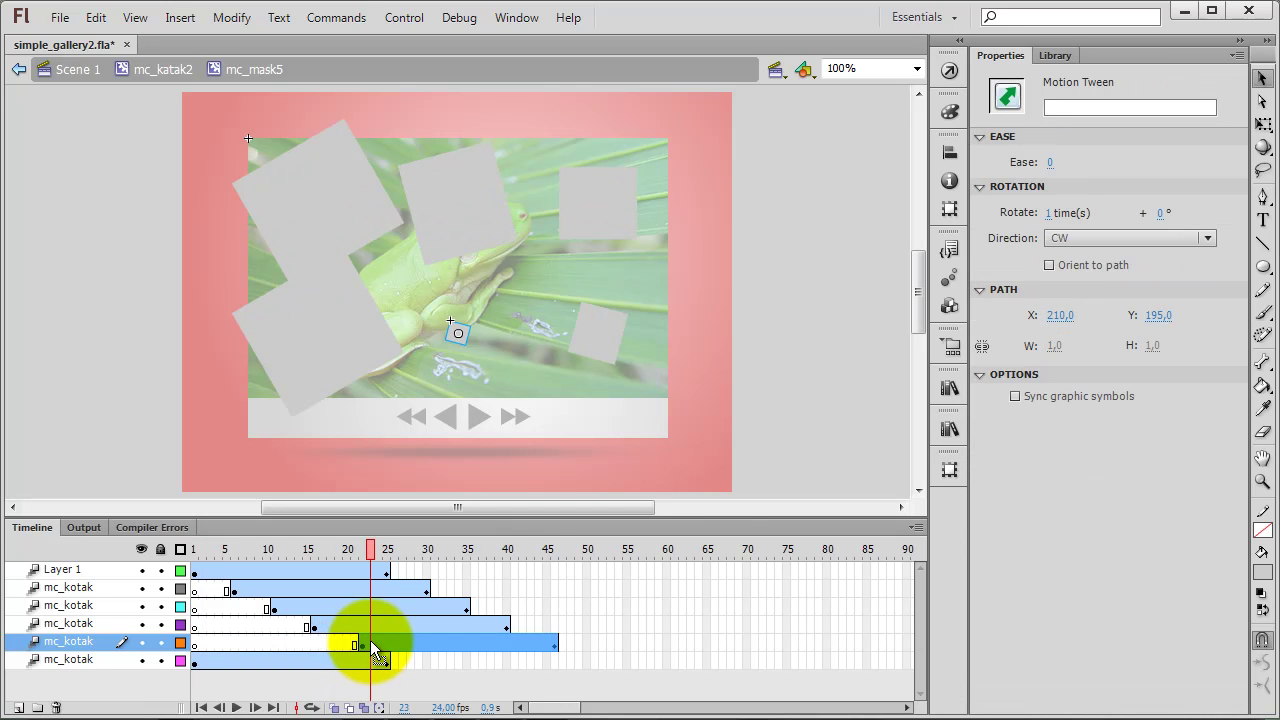
click(365, 643)
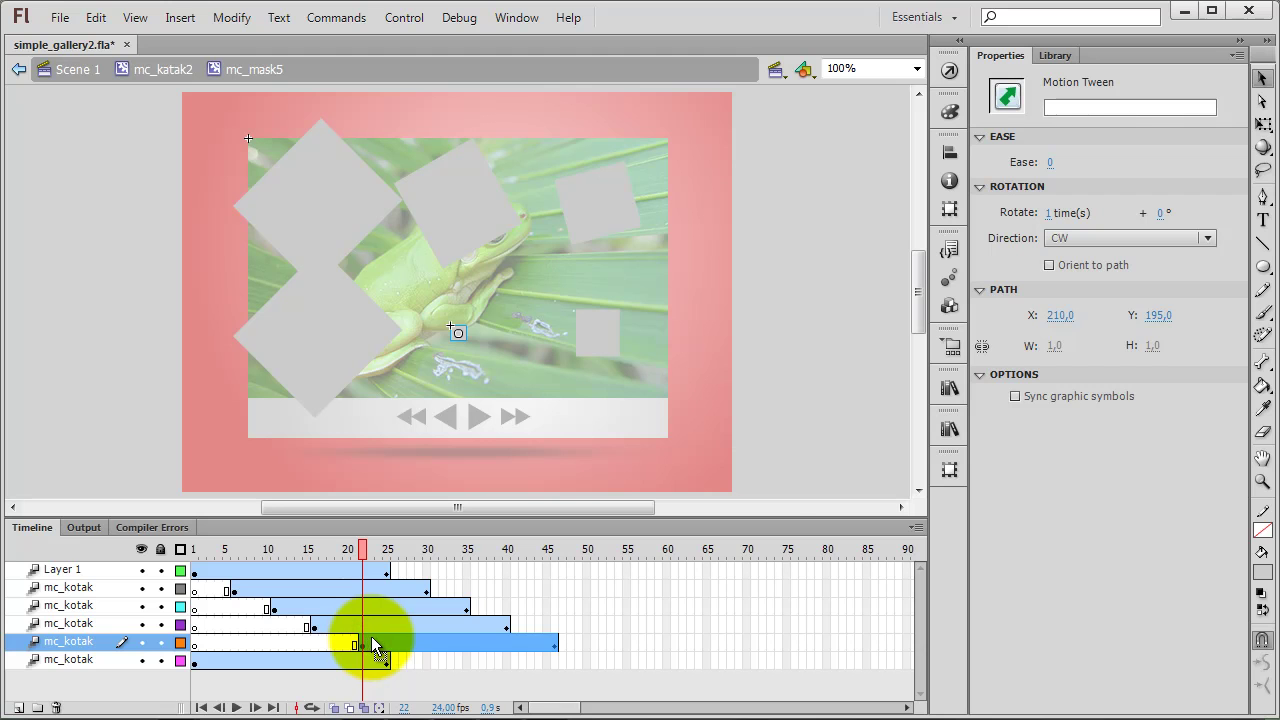
click(371, 638)
drag(371, 636, 365, 637)
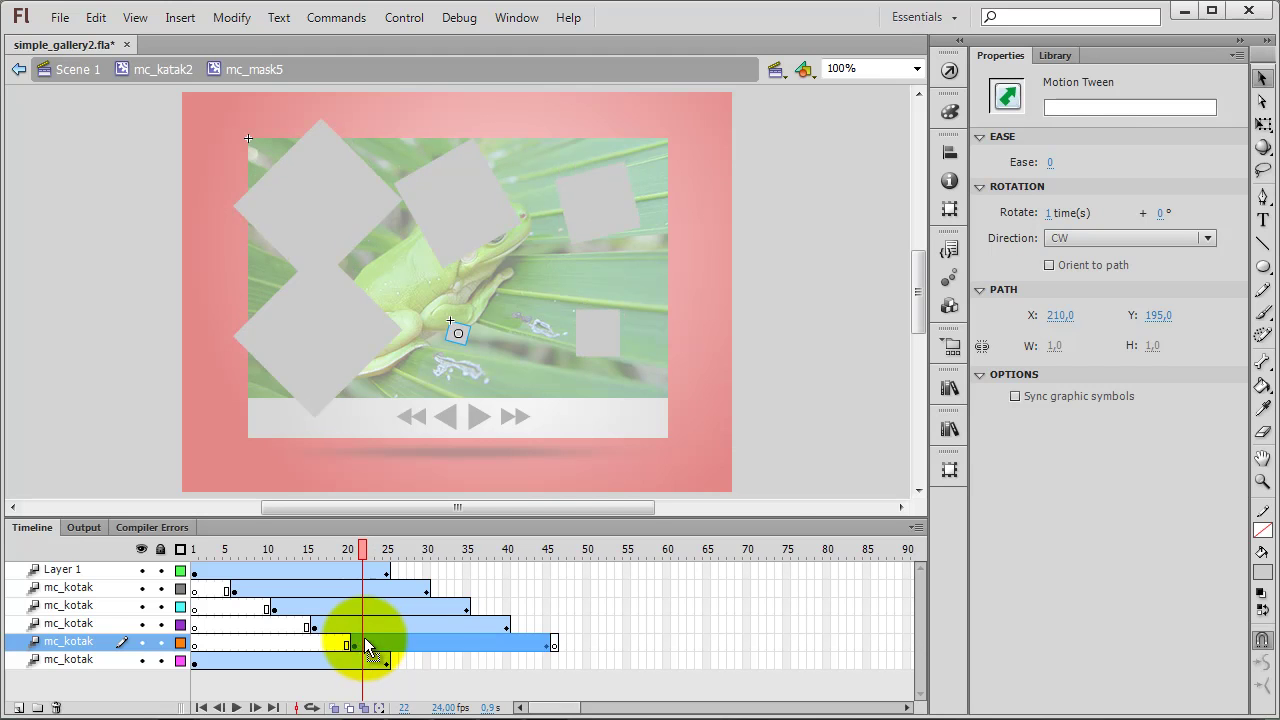
right_click(556, 640)
click(605, 211)
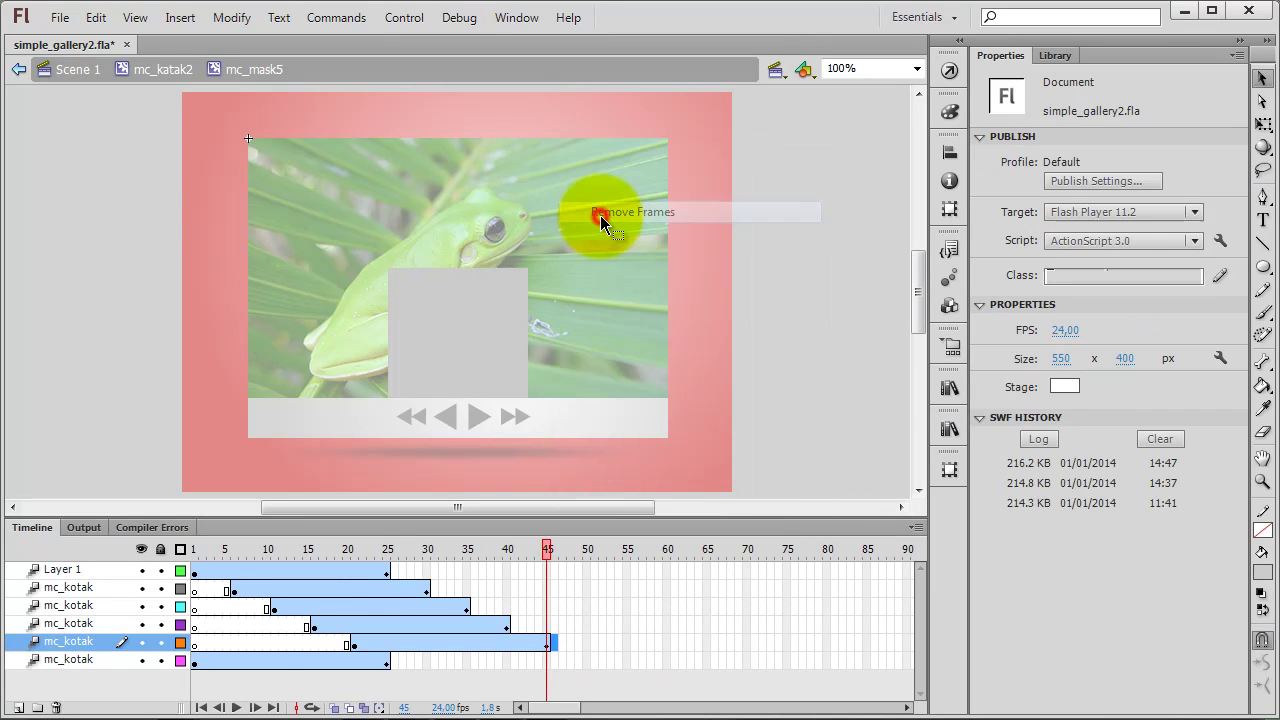
Shift the lower-left rectangle's tween to start at frame 26 and remove the leftover frame 51.
click(196, 662)
drag(200, 674, 401, 667)
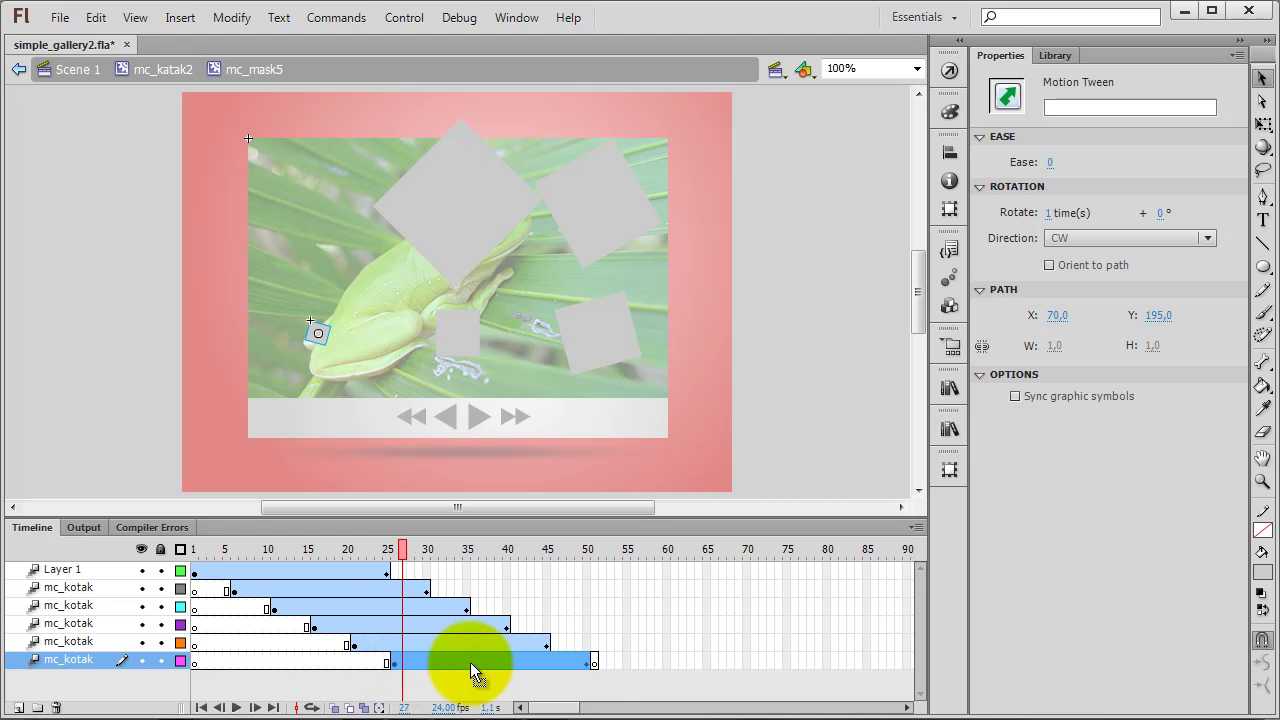
right_click(594, 662)
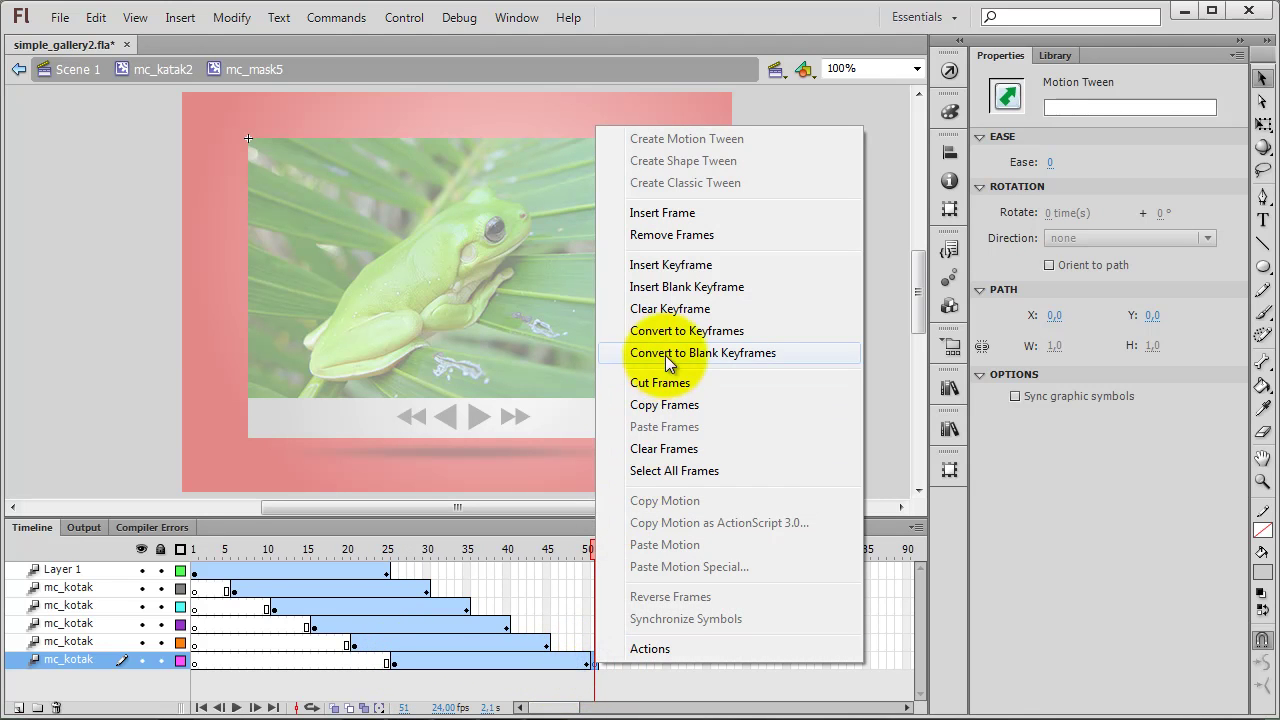
click(664, 242)
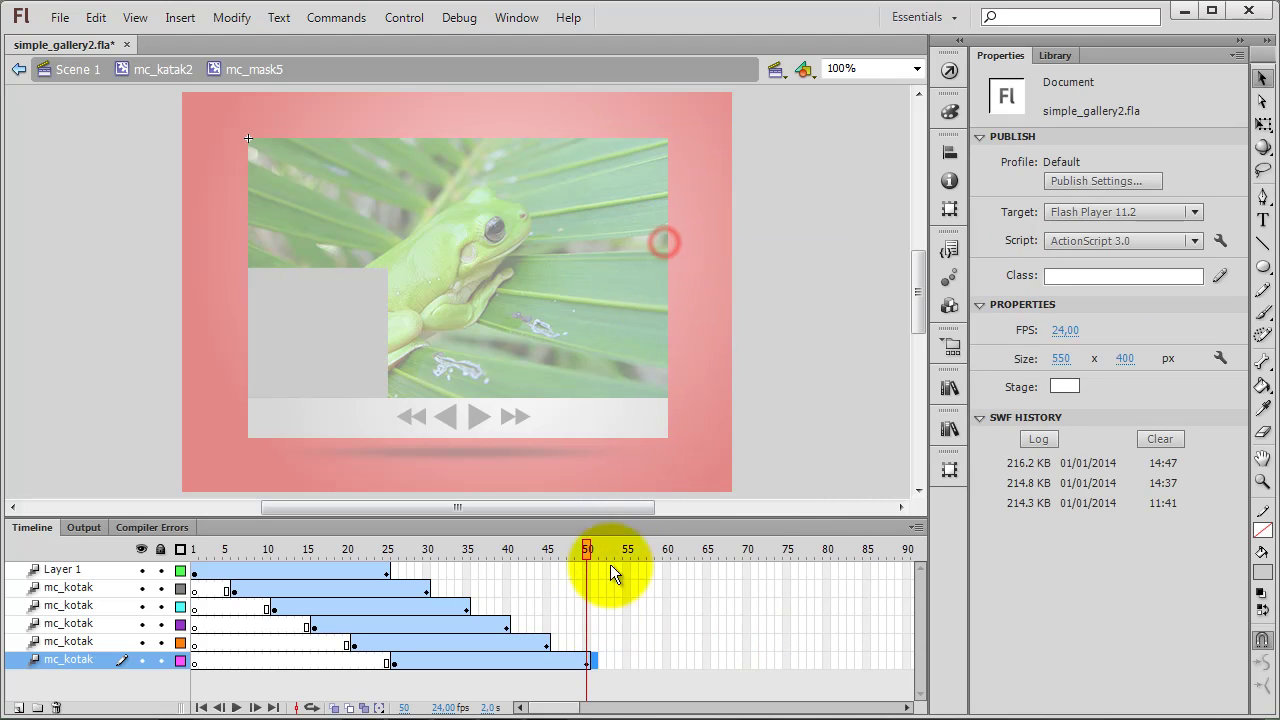
Extend the other five rectangle layers to frame 50 by inserting frames across all of them at once.
click(586, 640)
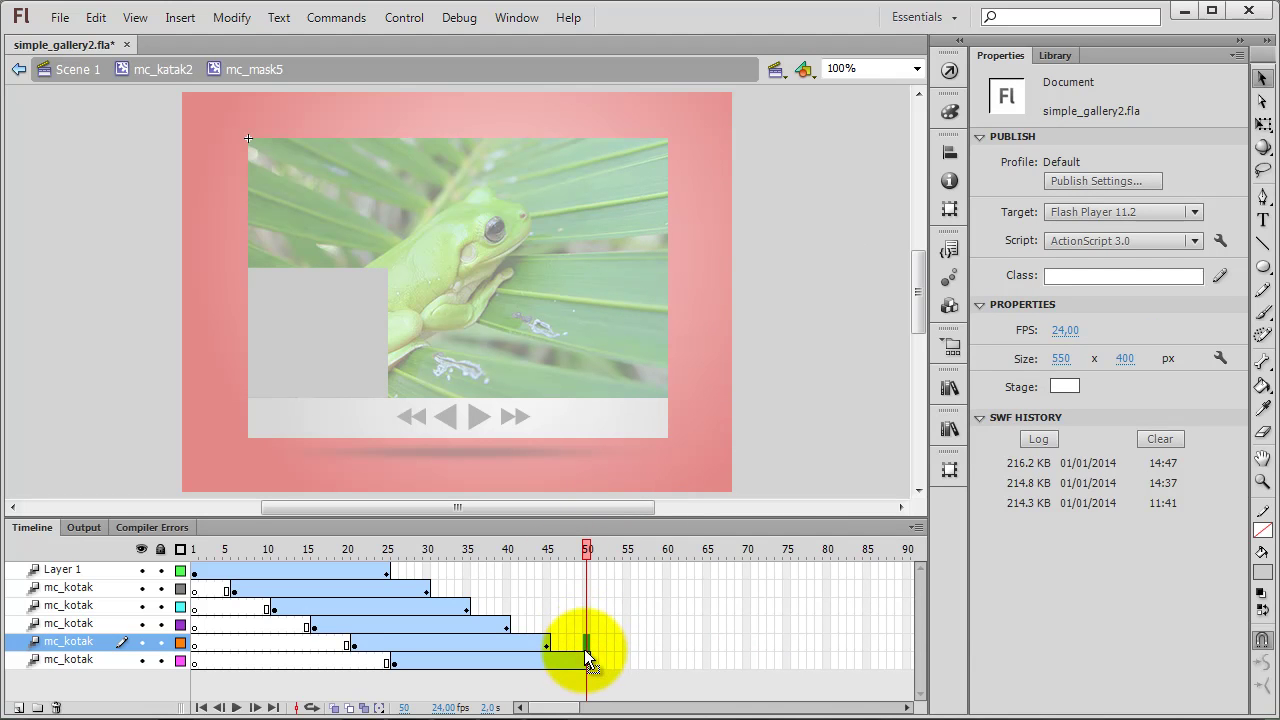
drag(590, 606, 582, 566)
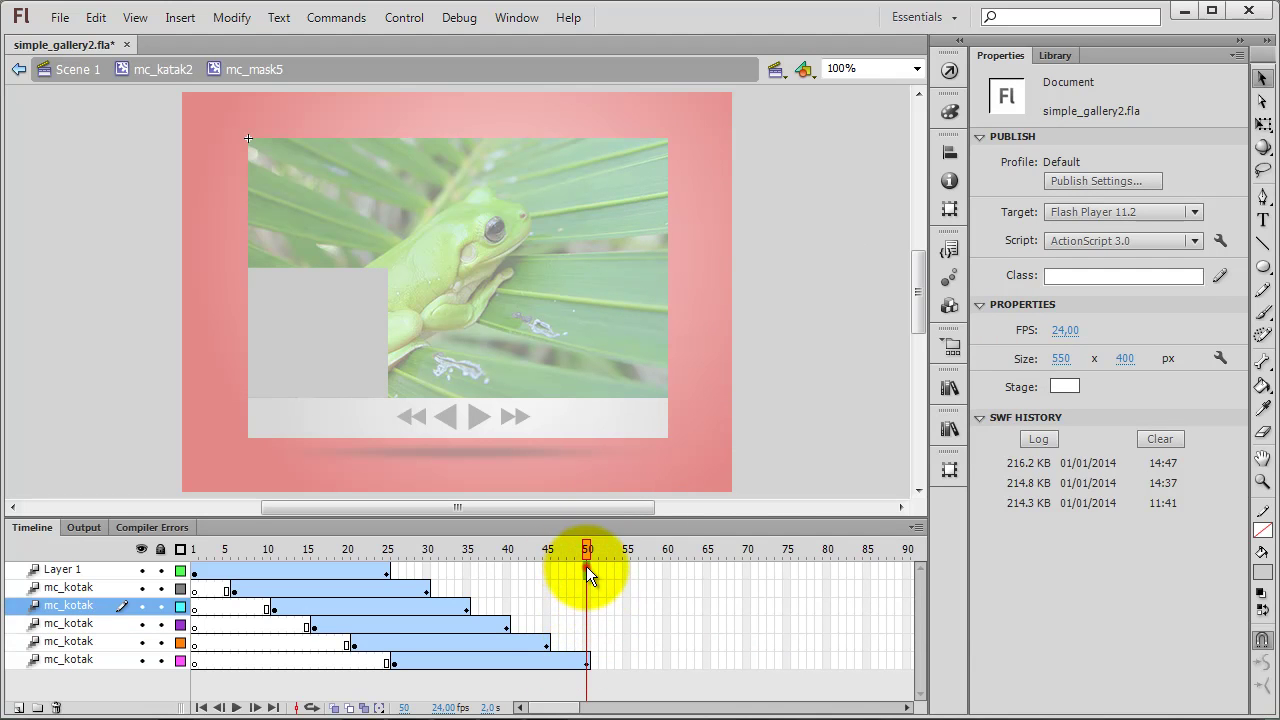
click(587, 640)
right_click(587, 640)
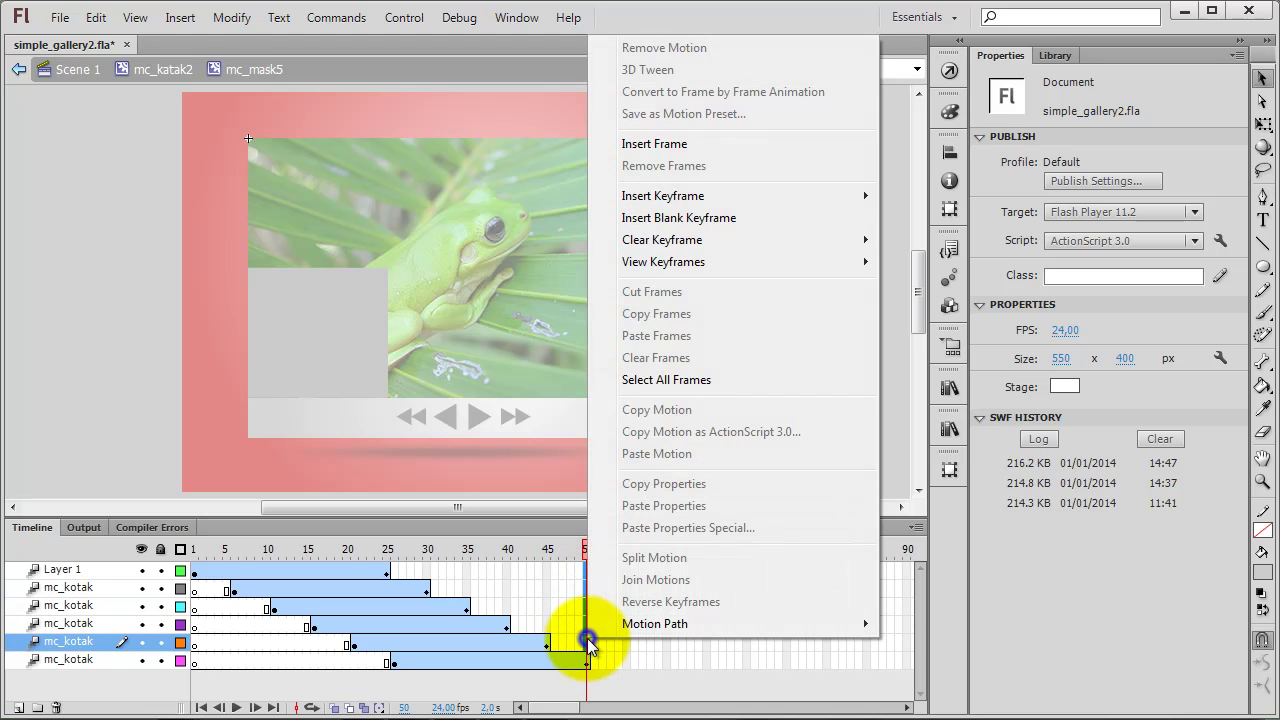
click(654, 143)
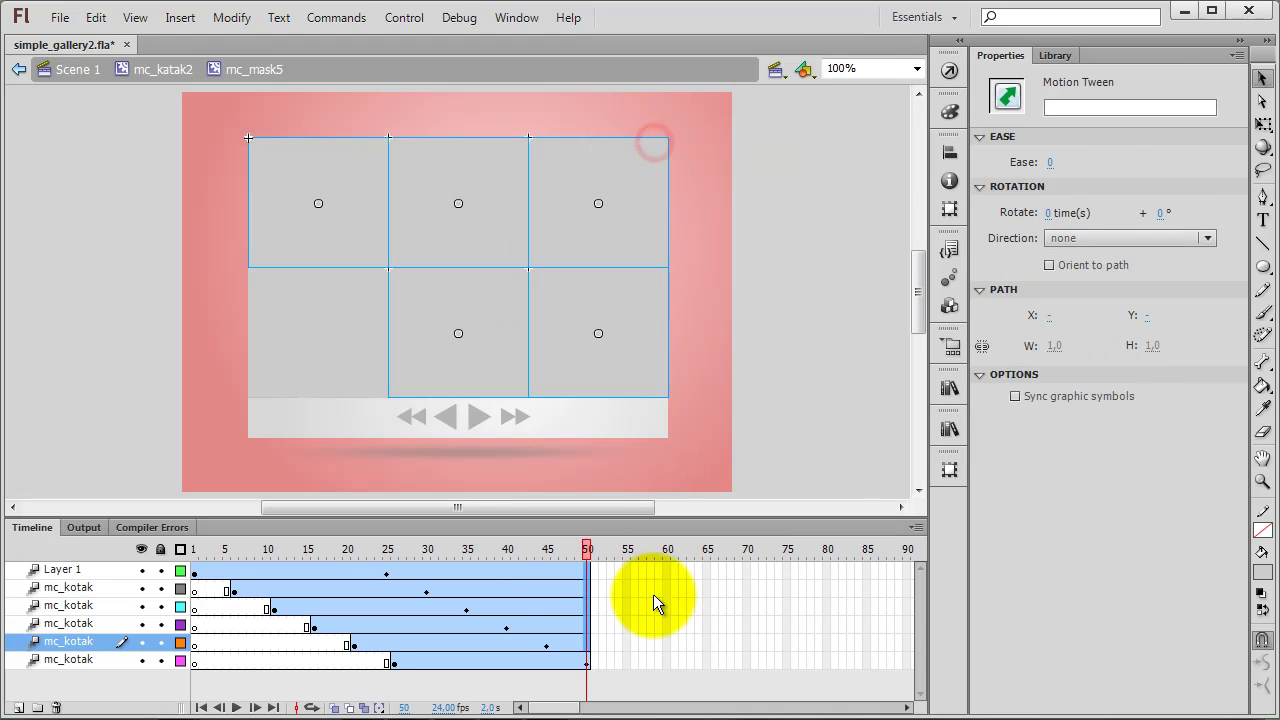
mouse_move(590, 557)
mouse_down()
mouse_move(254, 557)
mouse_move(596, 548)
mouse_up()
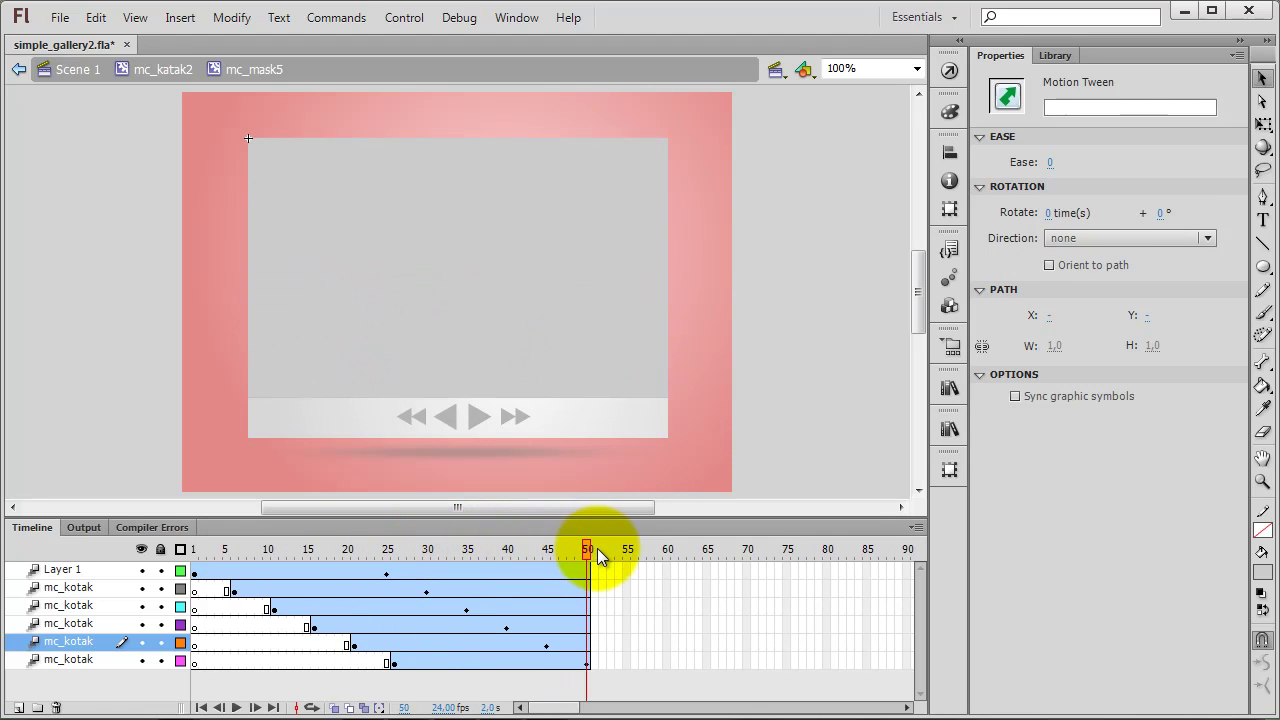
Add a new layer above Layer 1 and insert a keyframe at its frame 50.
click(110, 570)
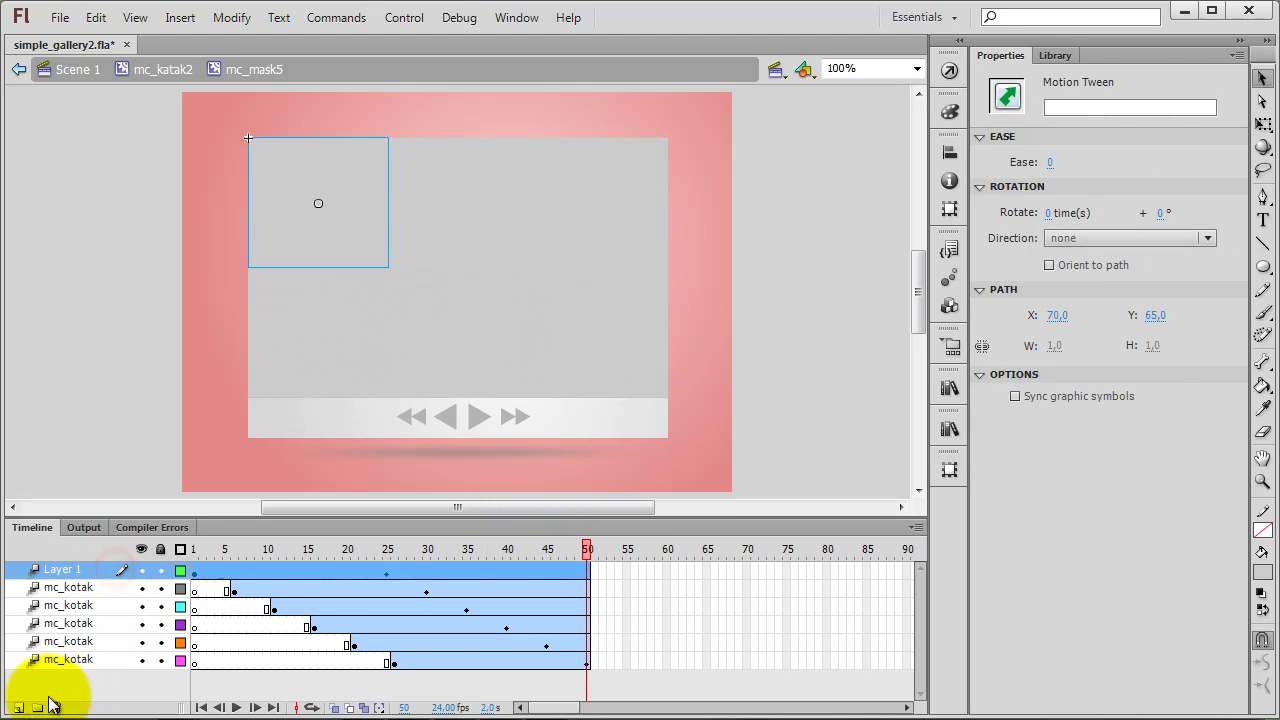
click(19, 706)
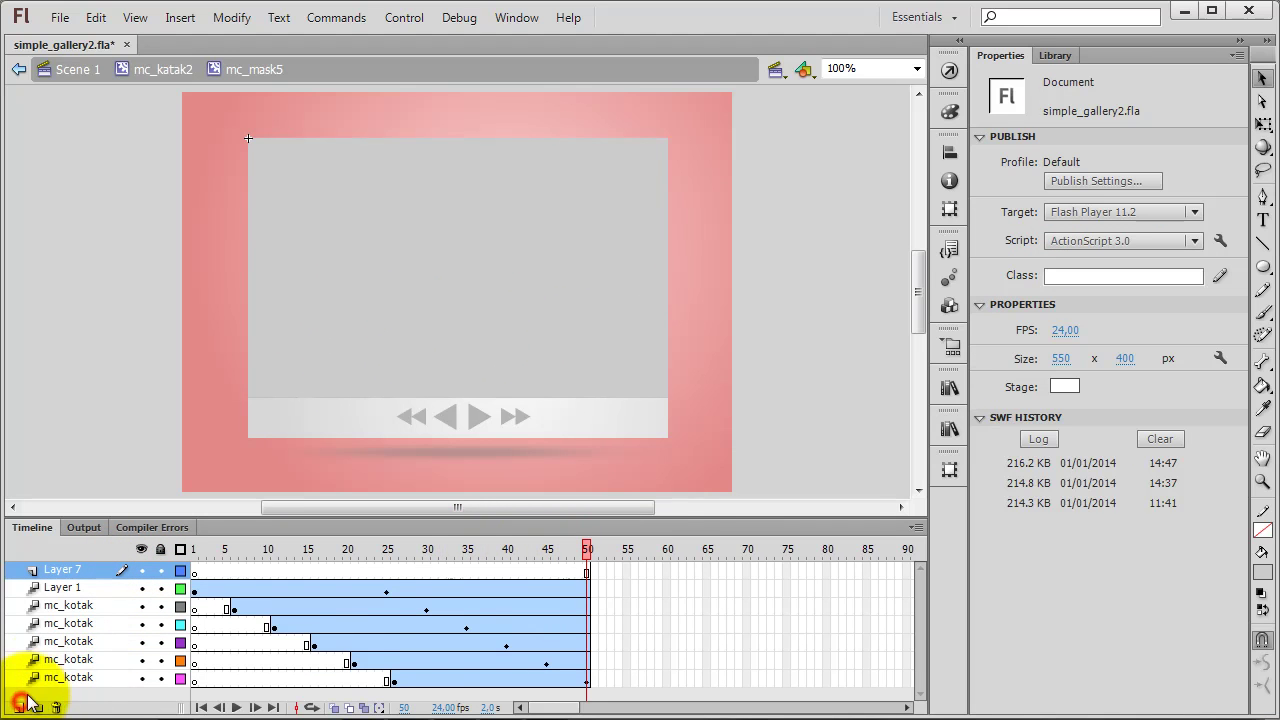
right_click(587, 568)
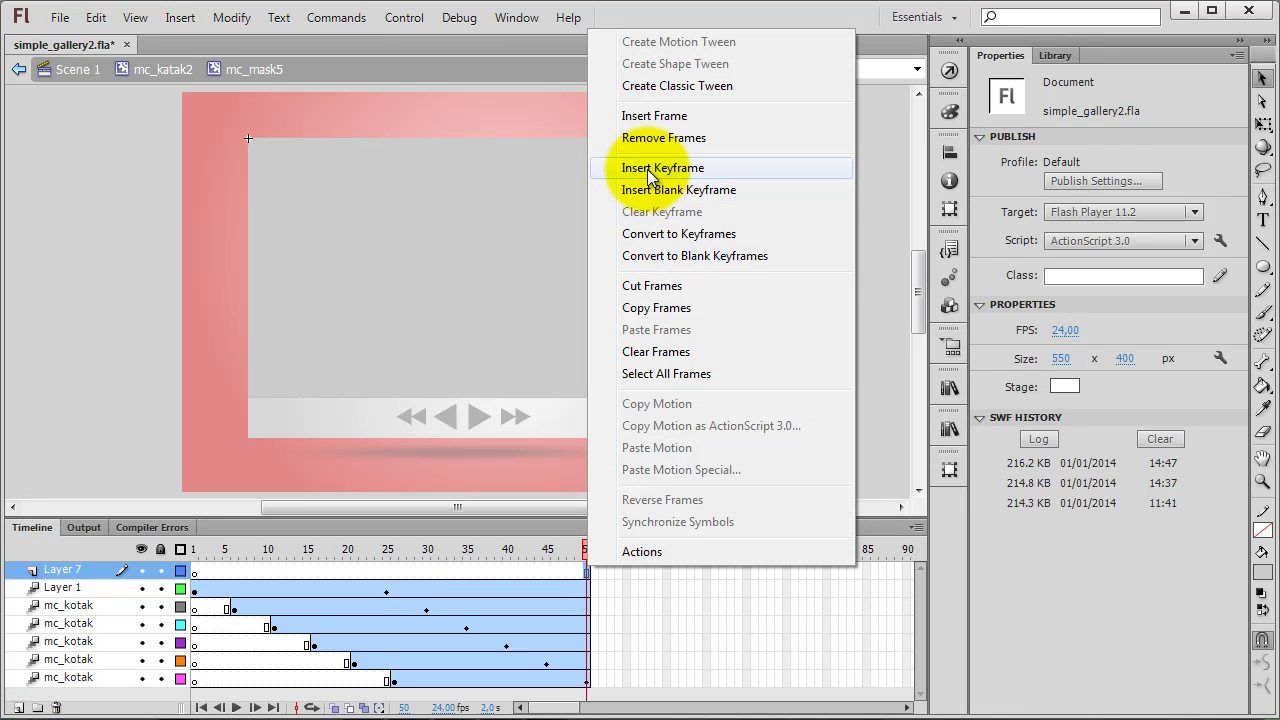
click(648, 168)
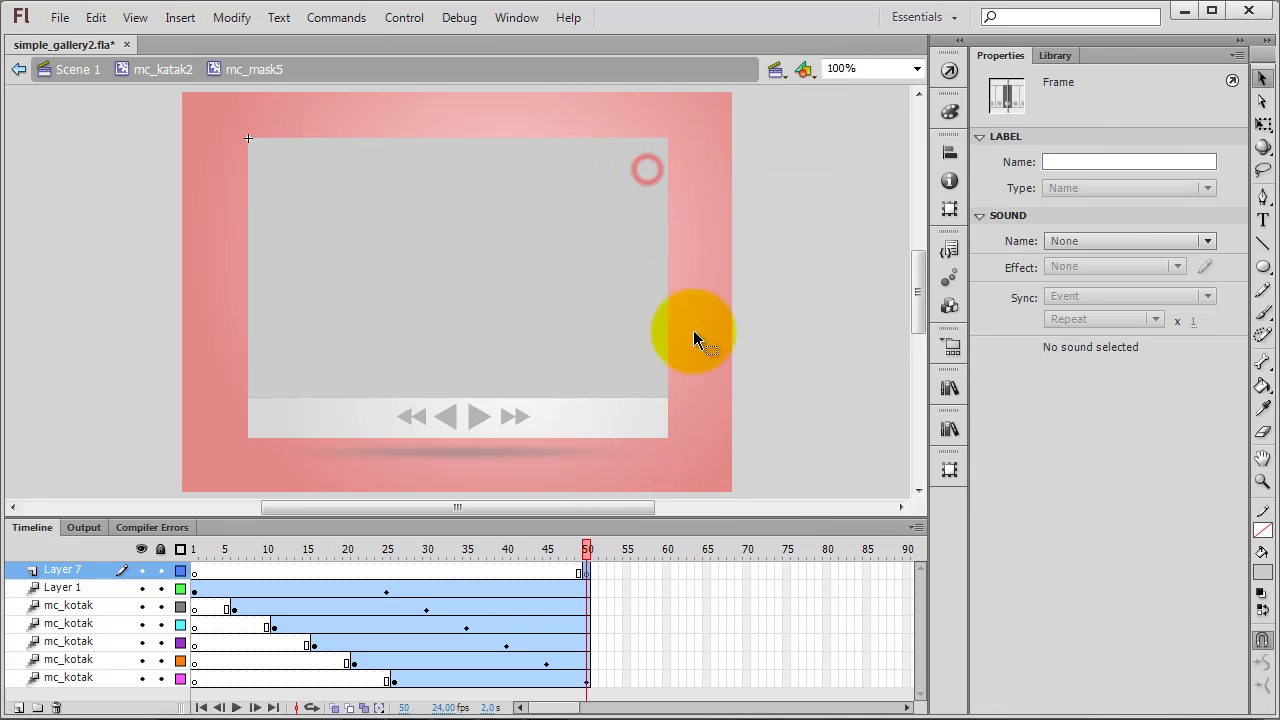
Paste the stop(); action into frame 50 of the new layer and close the script editor.
right_click(587, 566)
click(596, 555)
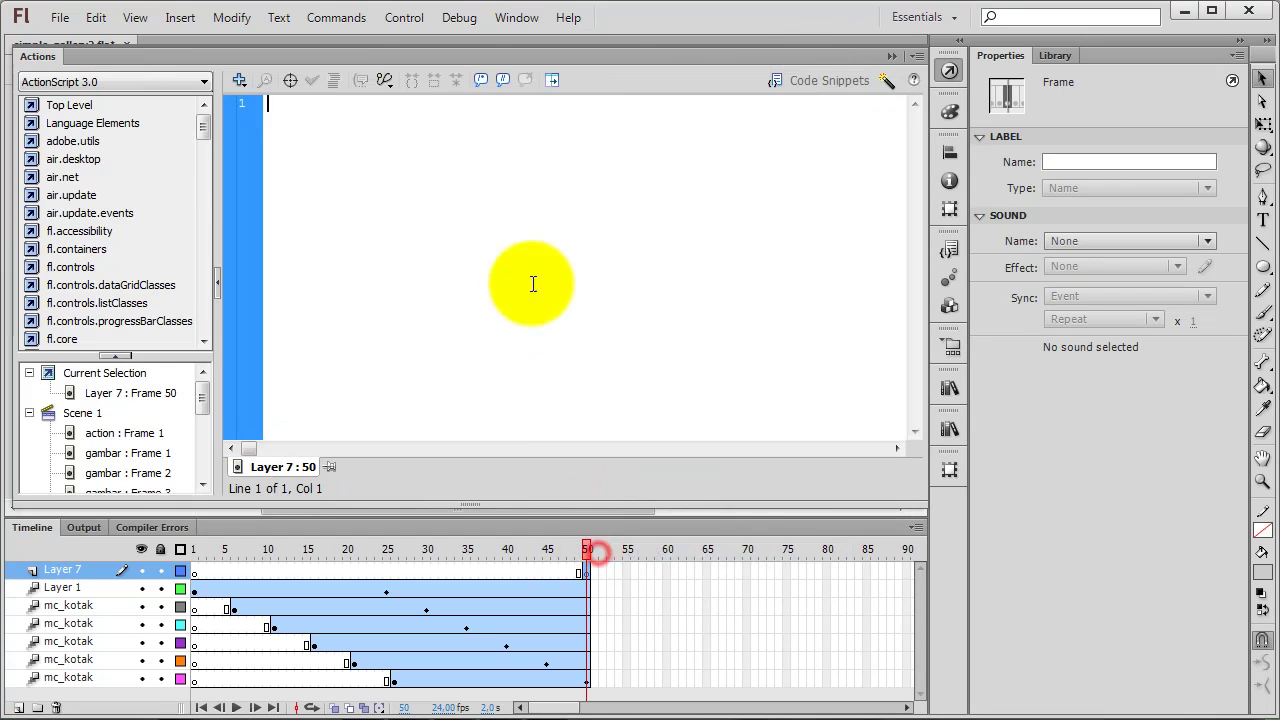
right_click(530, 243)
click(583, 378)
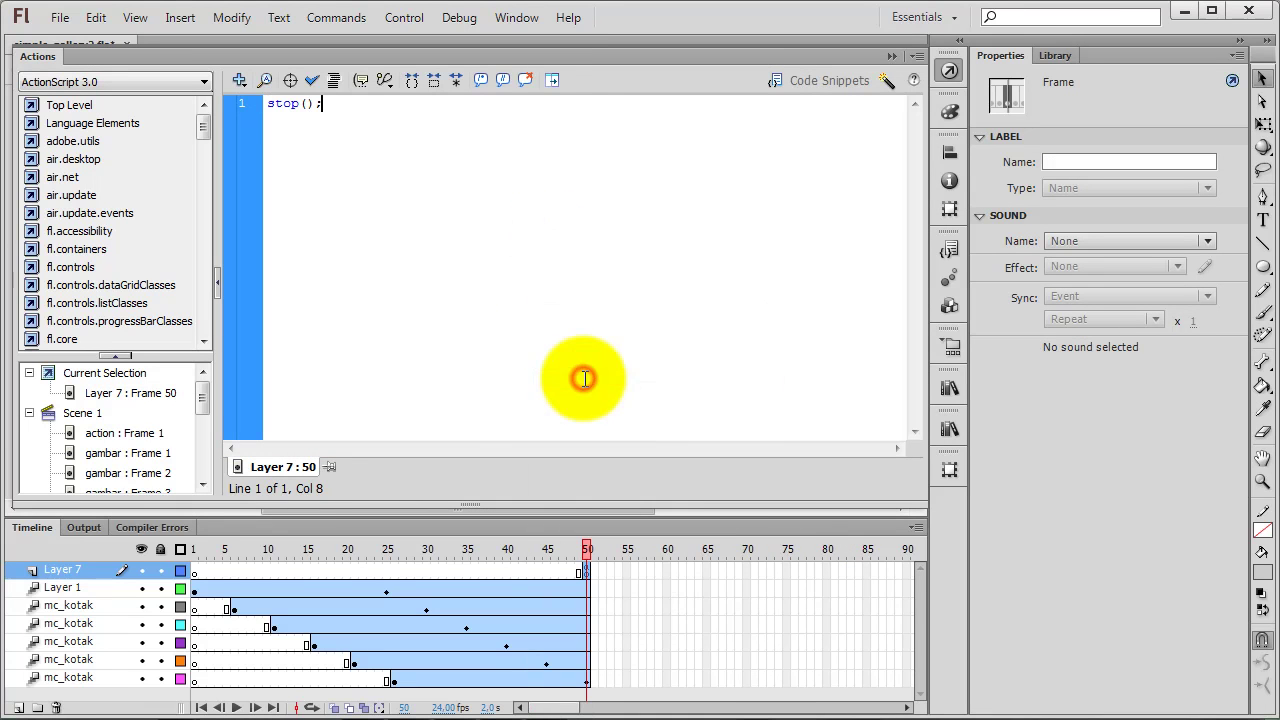
click(946, 71)
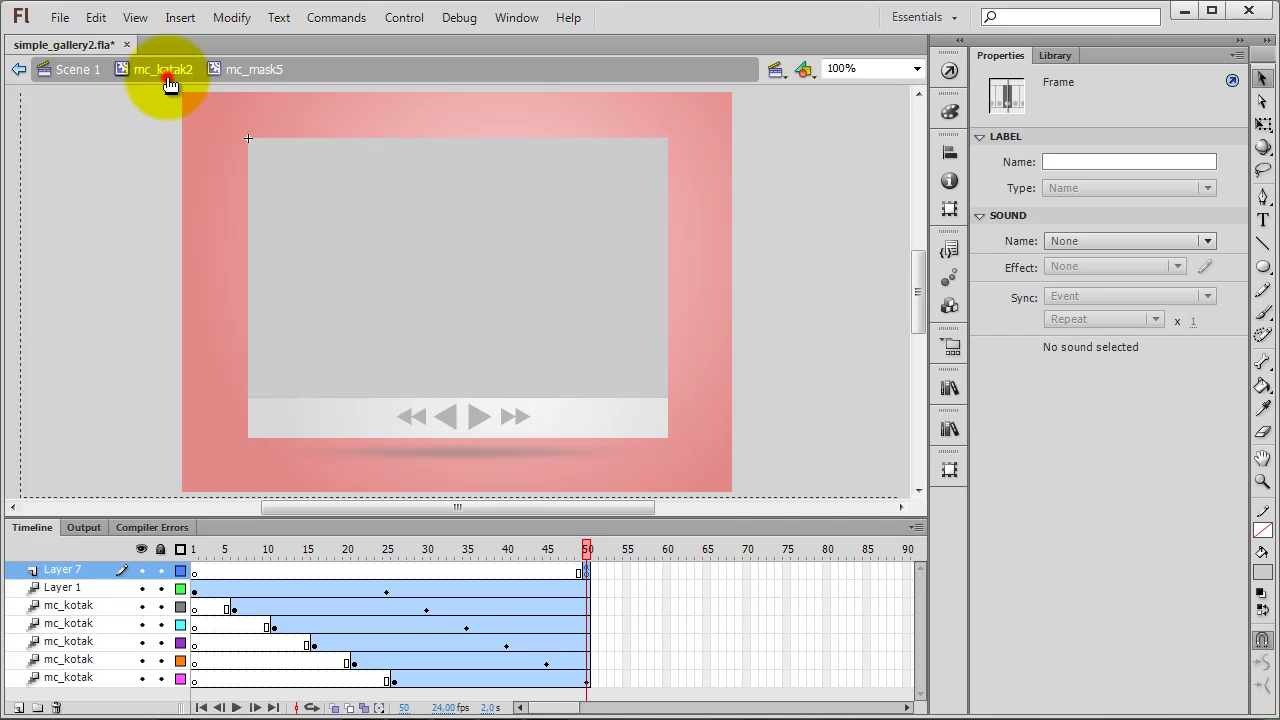
Return to mc_katak2 and convert its upper layer, mask, into a mask for Layer 1.
click(166, 78)
right_click(45, 571)
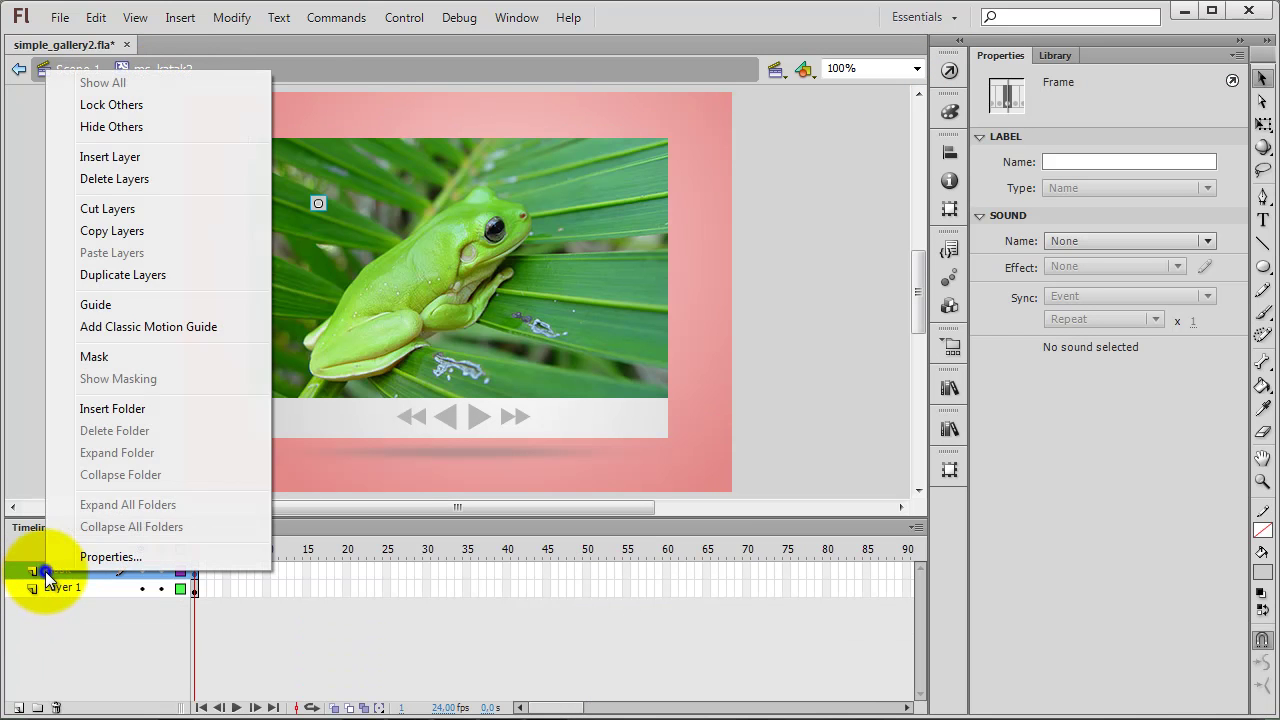
click(95, 357)
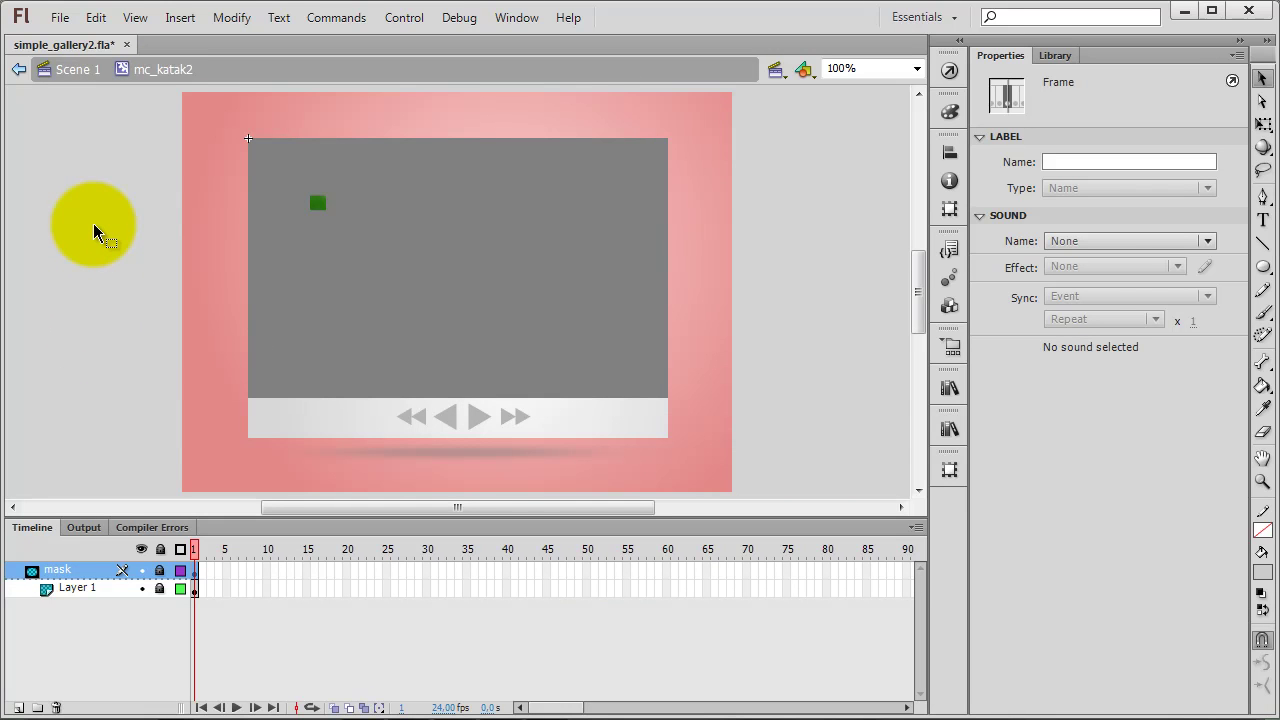
Test the movie and step forward and backward through the gallery to check the photos' mask transitions, including the frog's.
key(ctrl+Return)
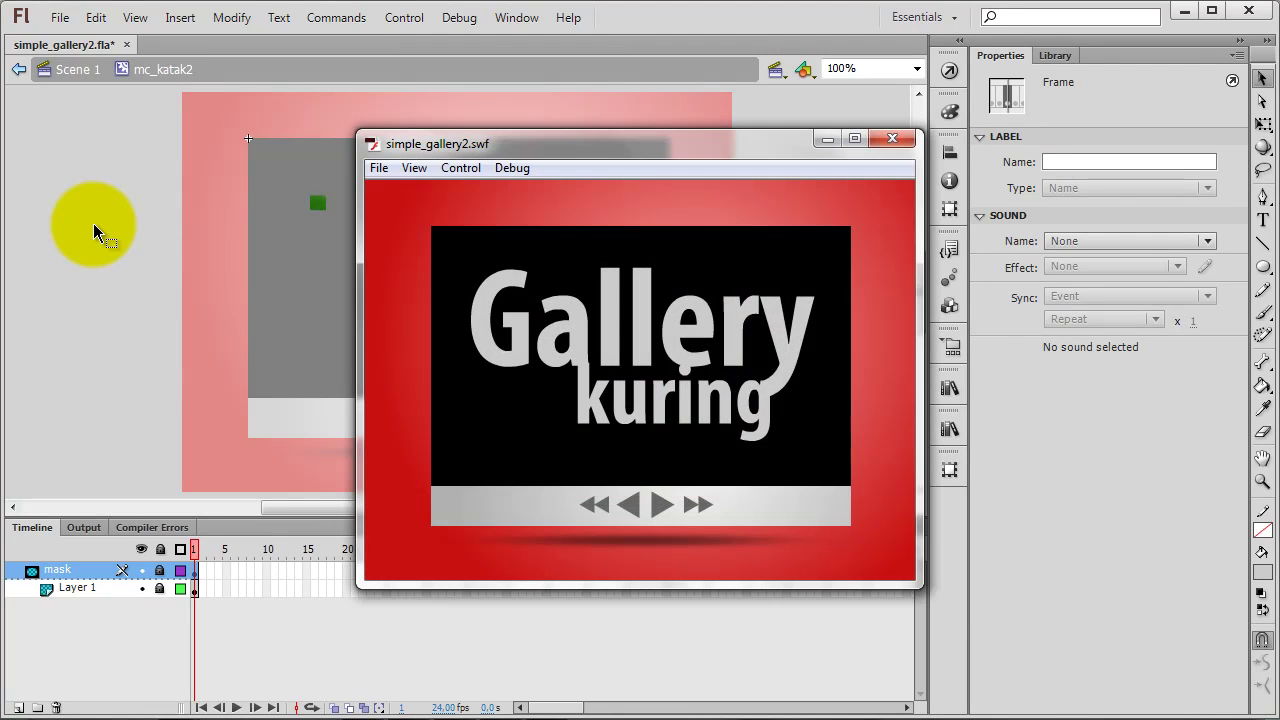
click(660, 512)
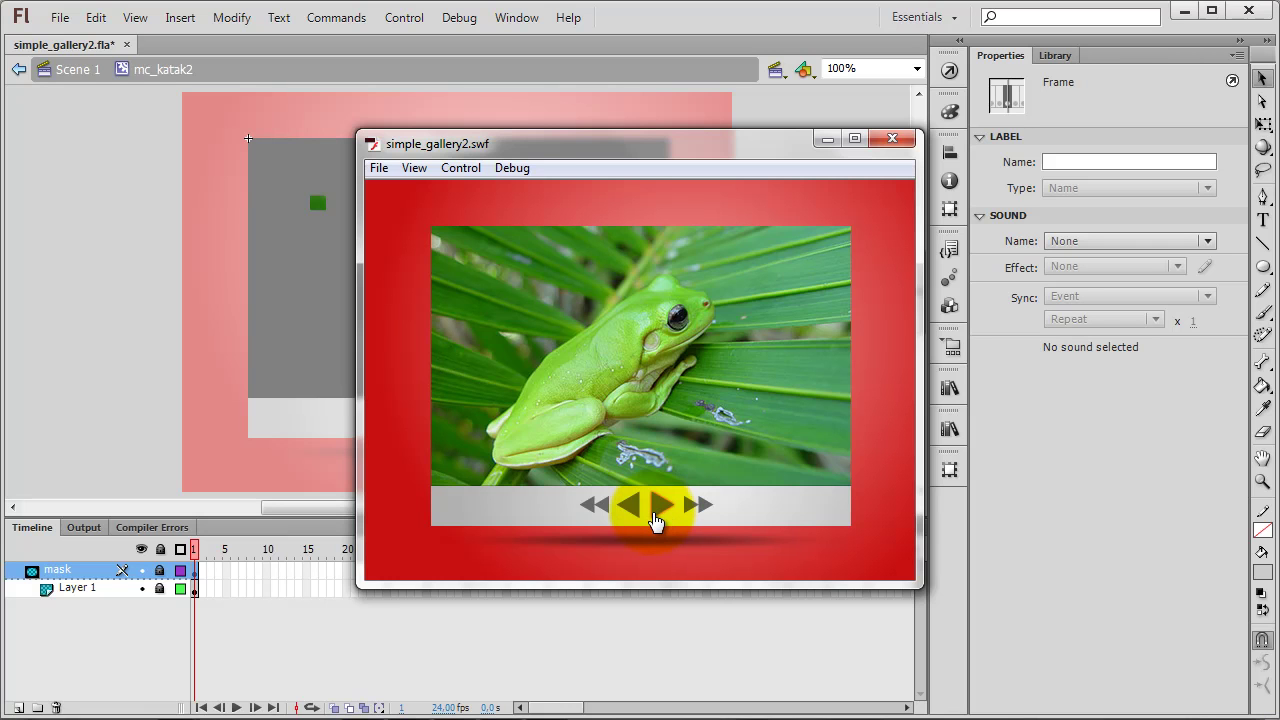
click(657, 510)
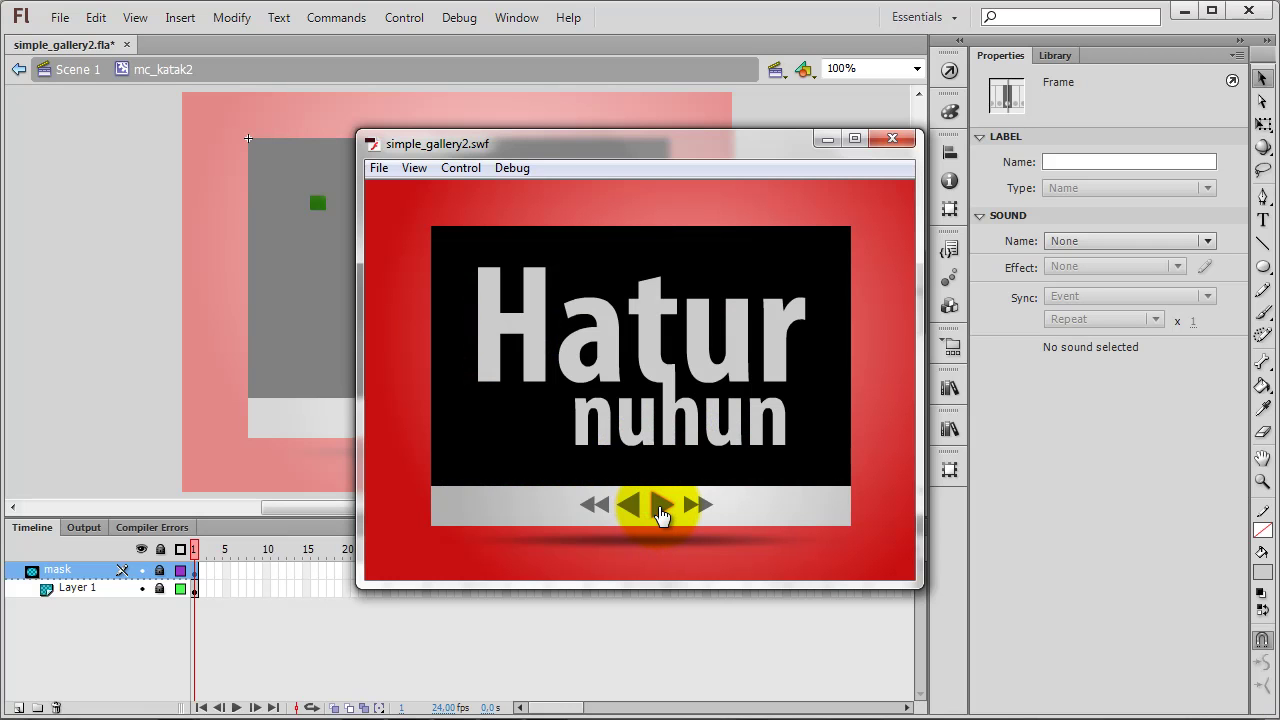
click(640, 507)
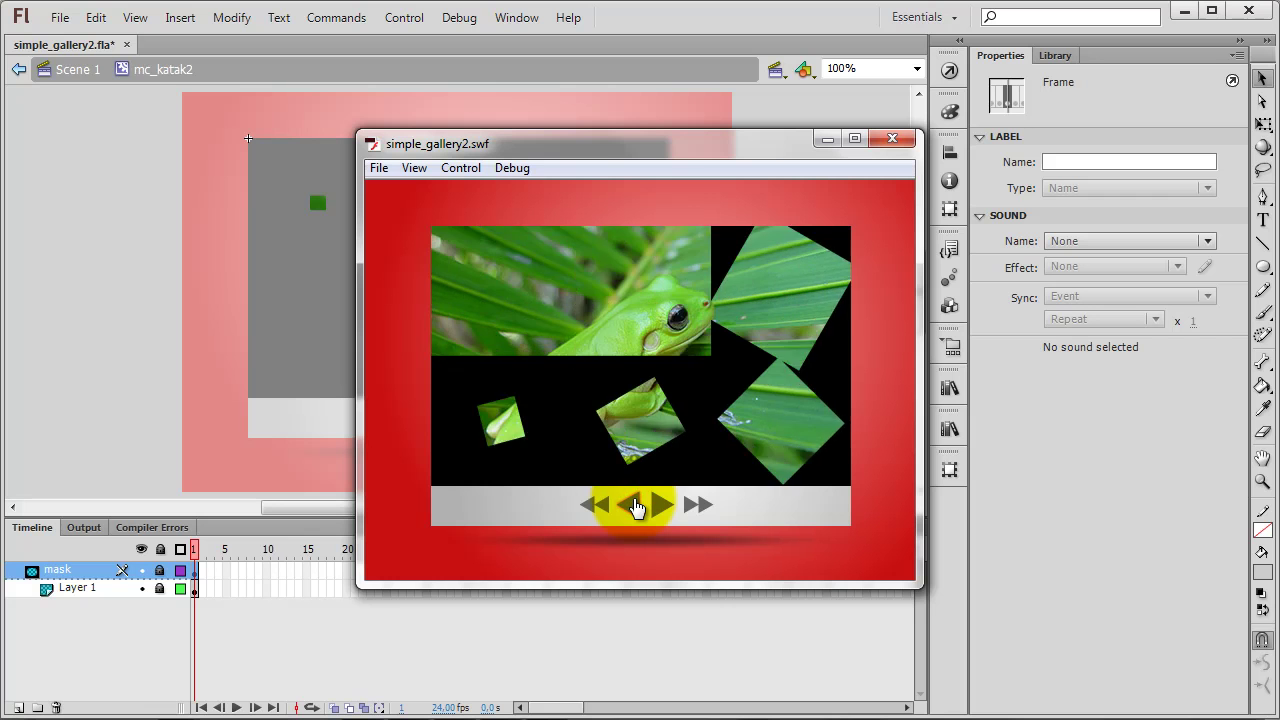
click(636, 507)
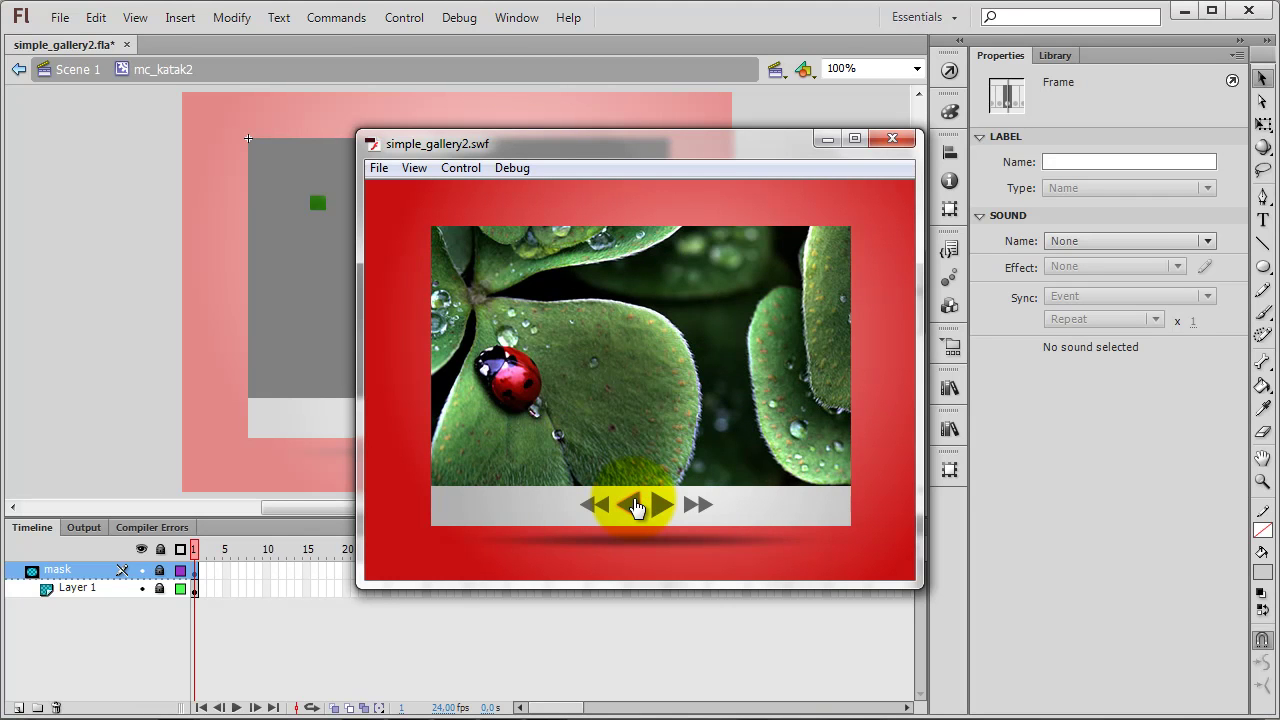
click(636, 507)
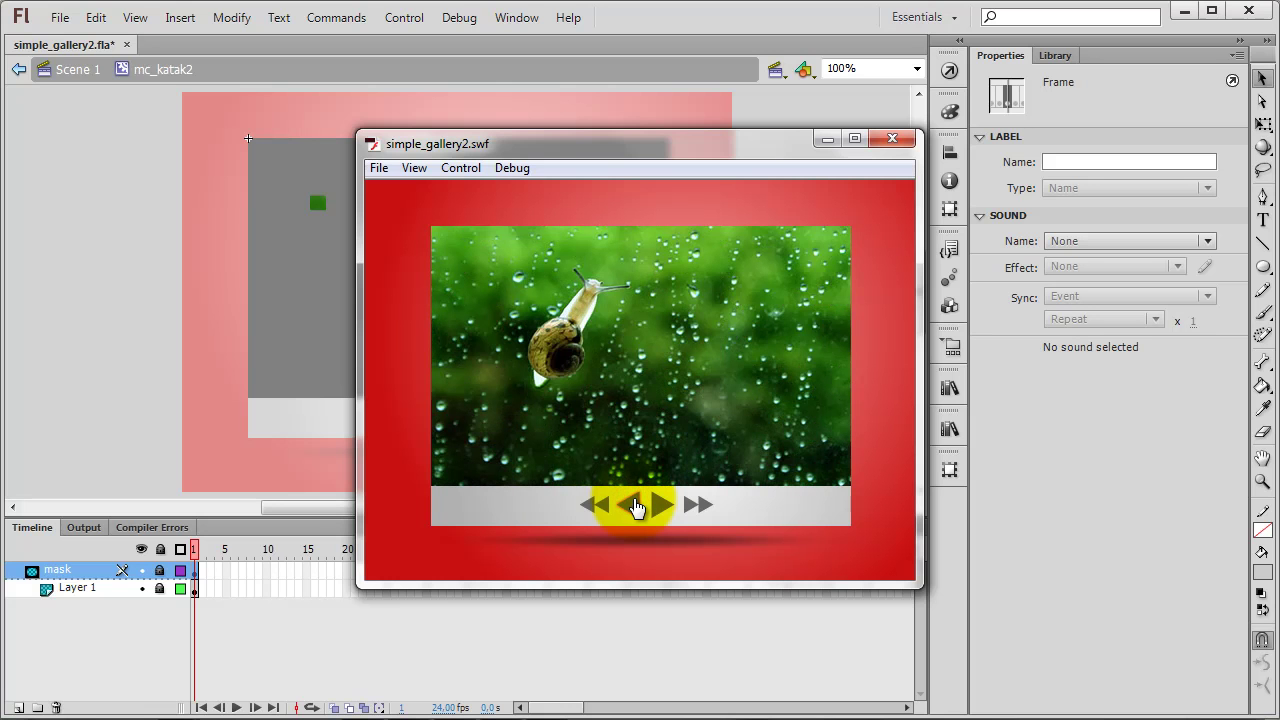
click(636, 507)
click(656, 506)
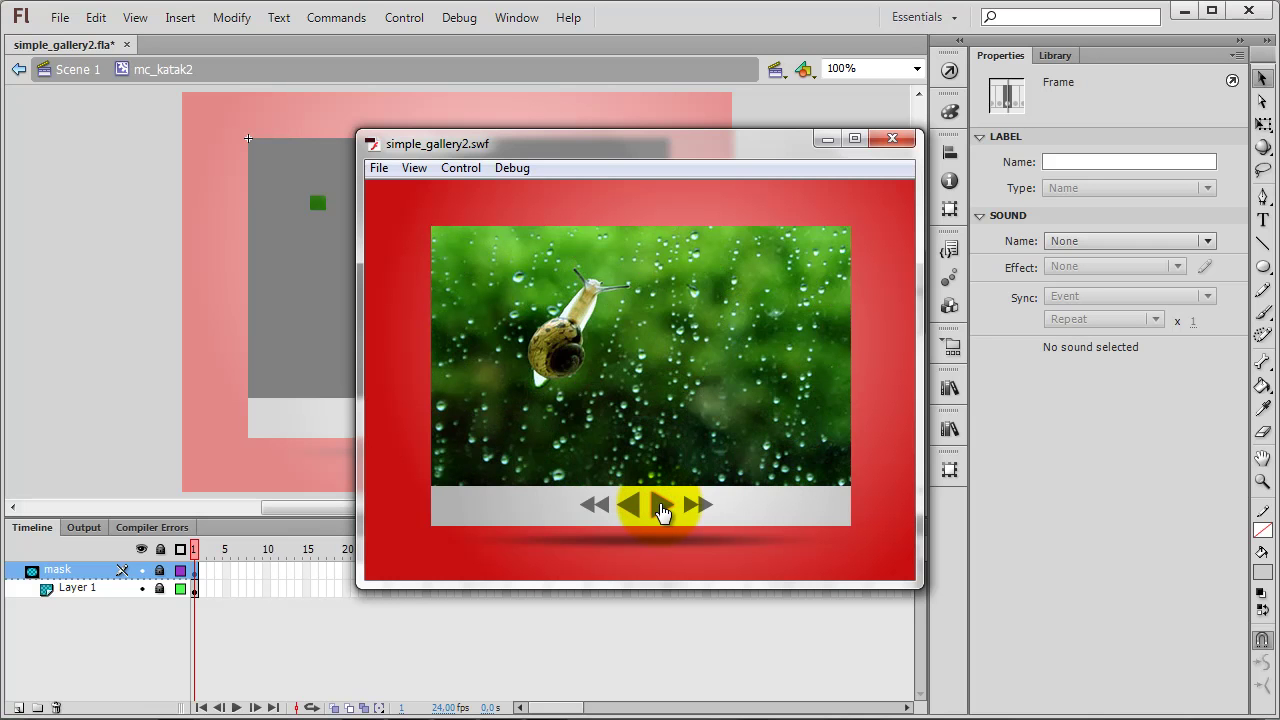
click(661, 509)
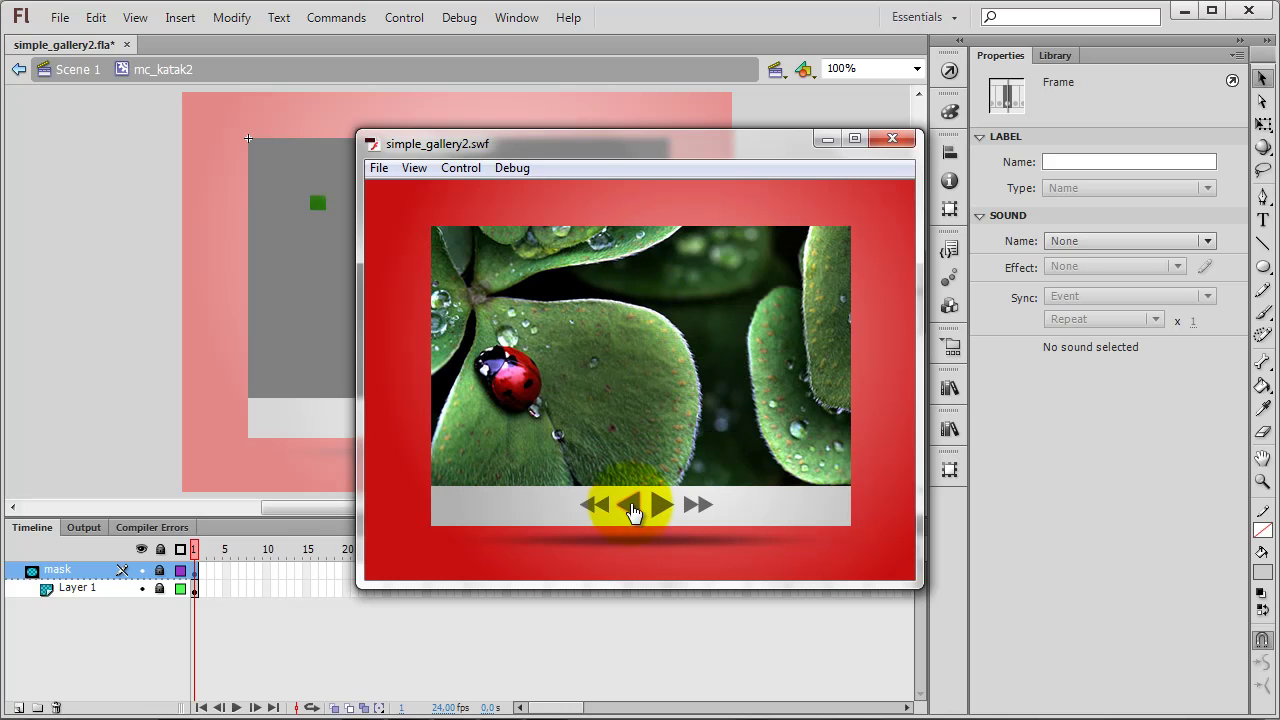
click(665, 508)
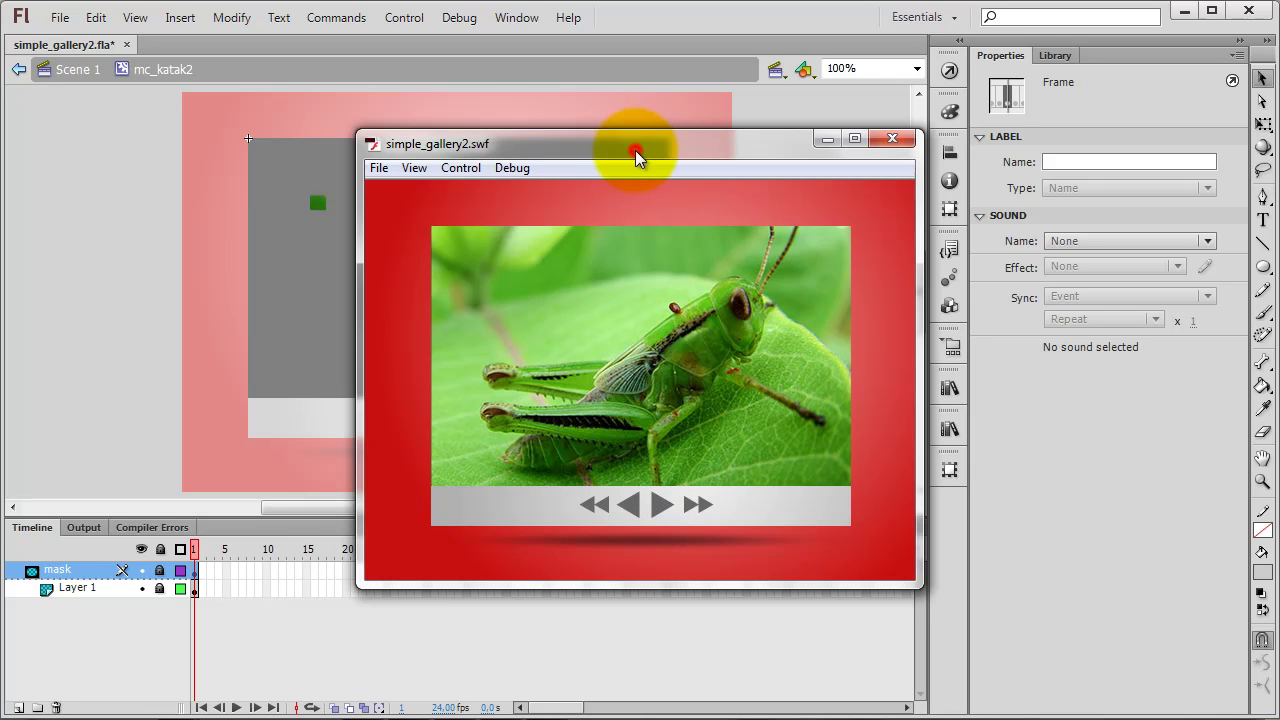
drag(635, 150, 590, 115)
click(608, 470)
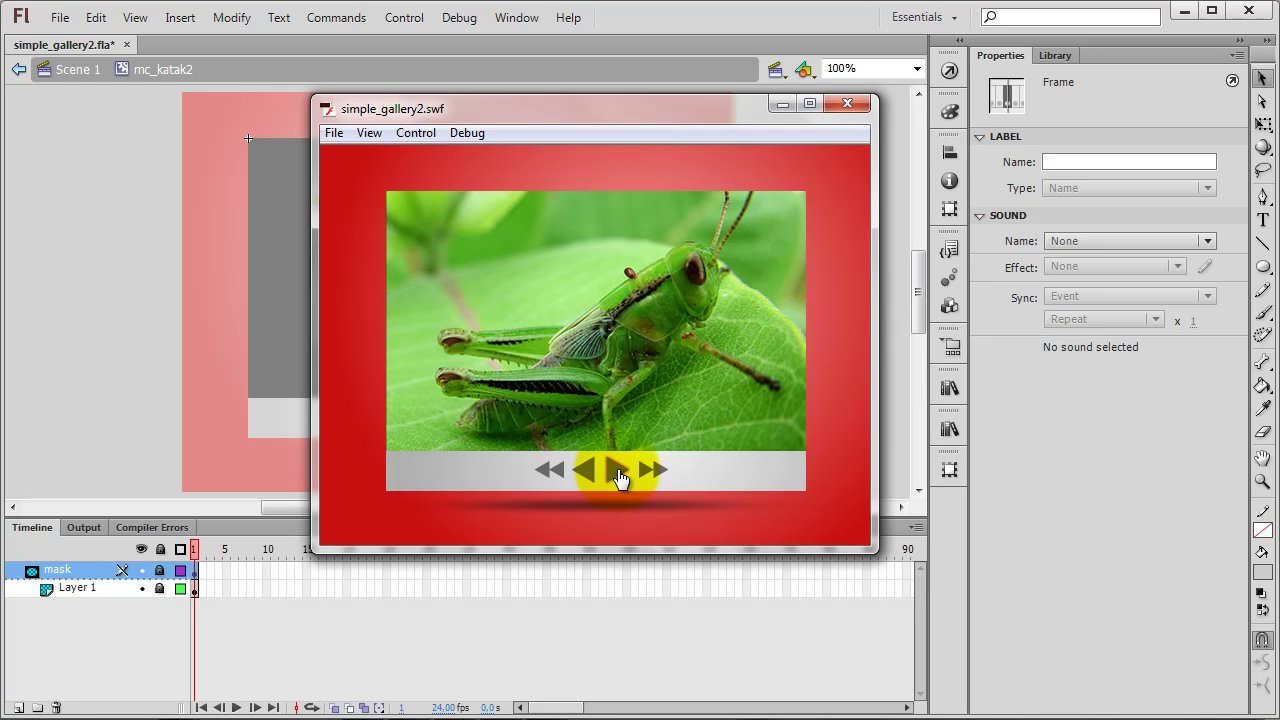
click(618, 476)
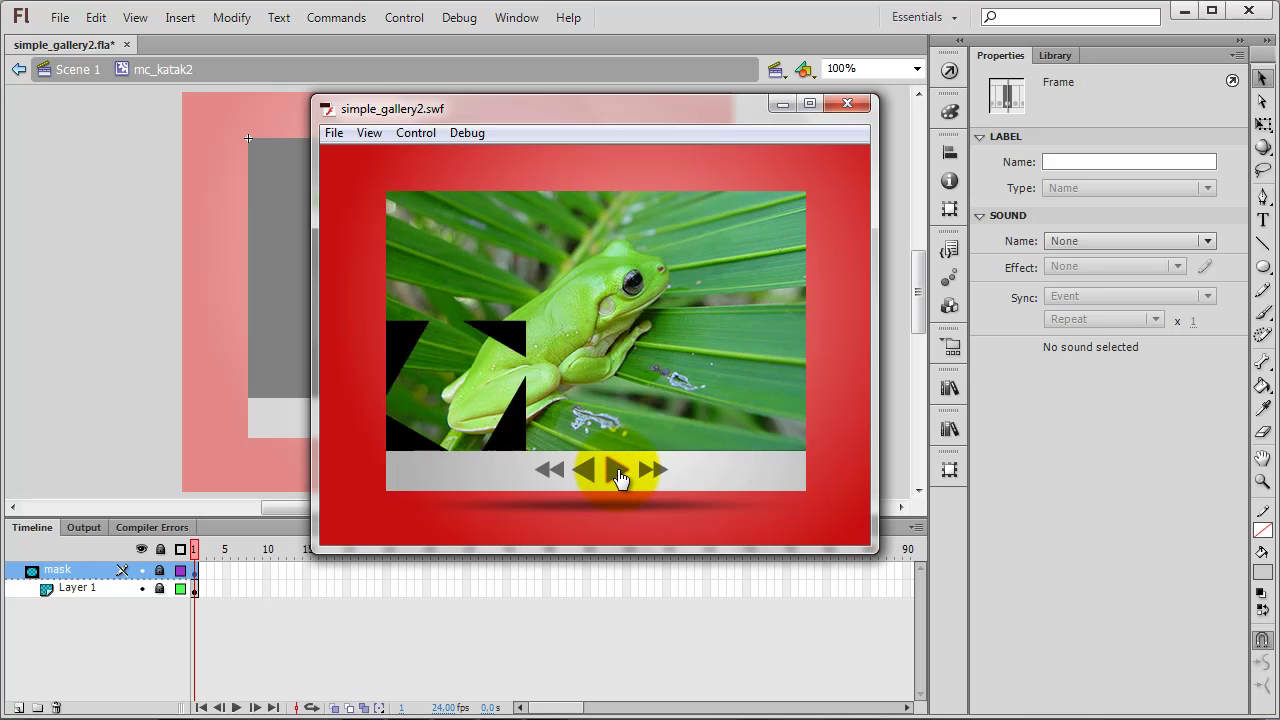